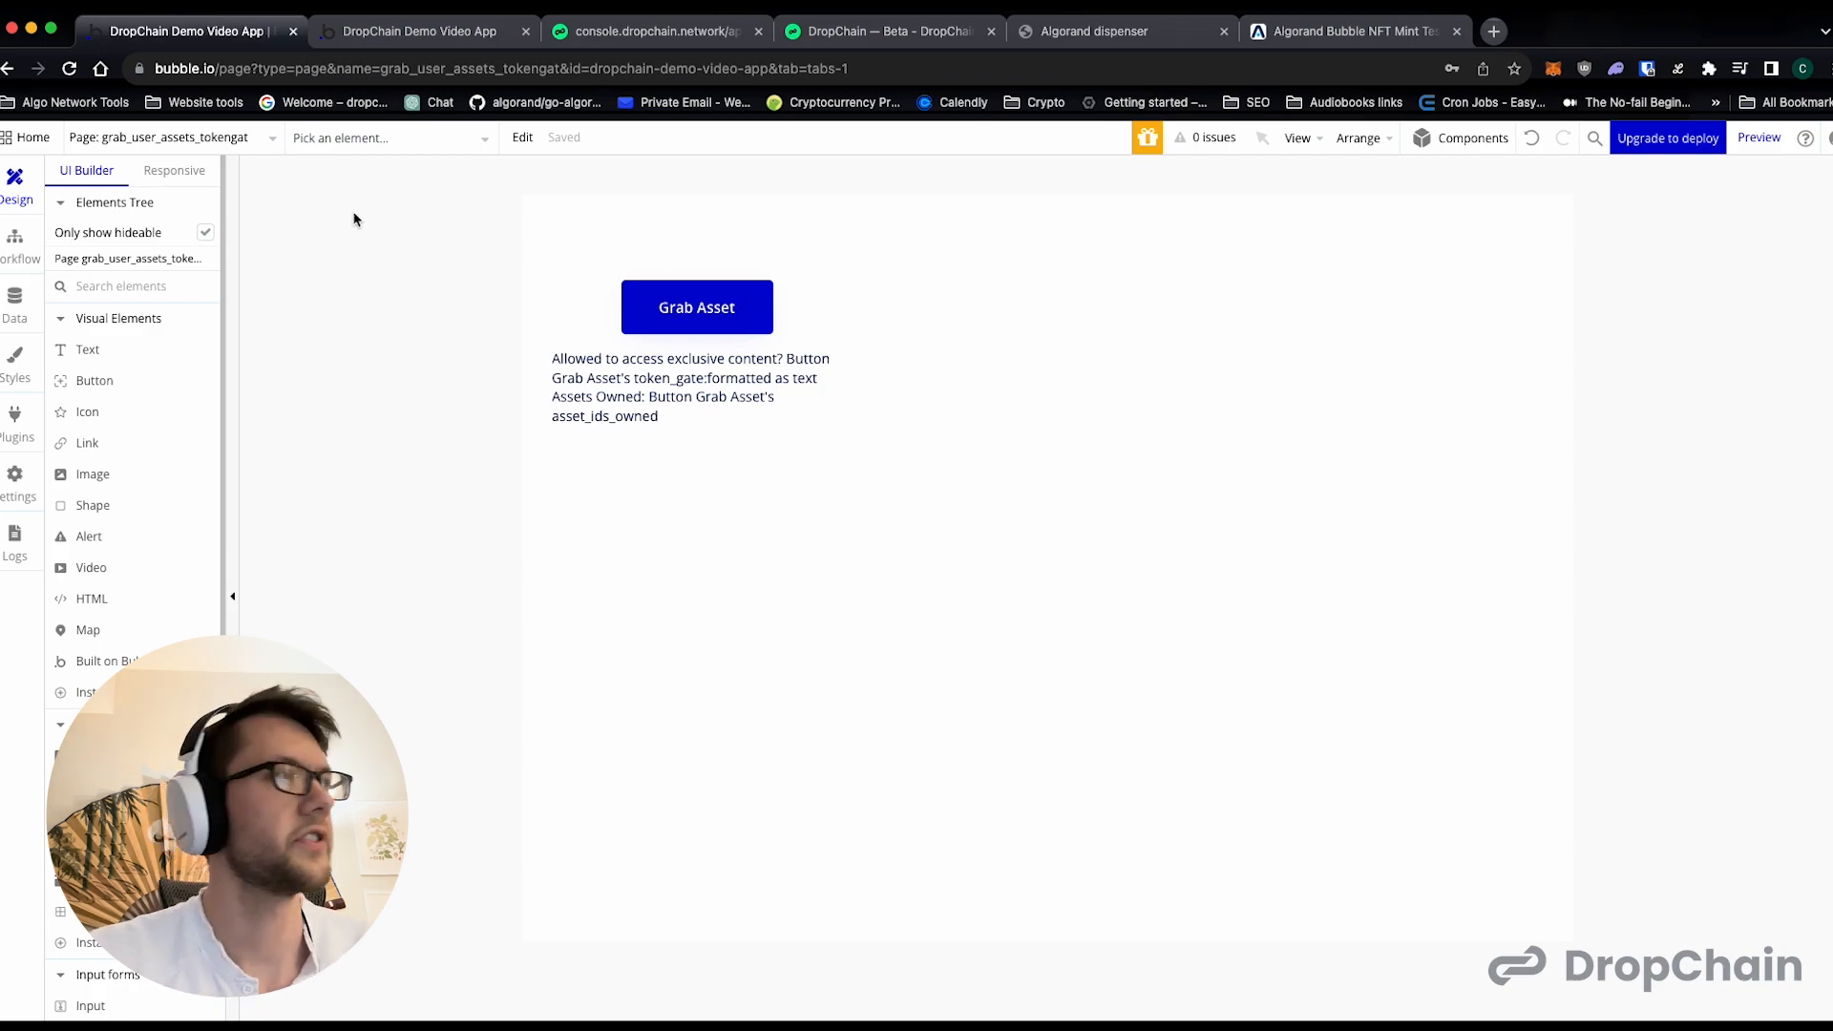
- Create a new page named "marketplace" without cloning an existing page
left_click(182, 139)
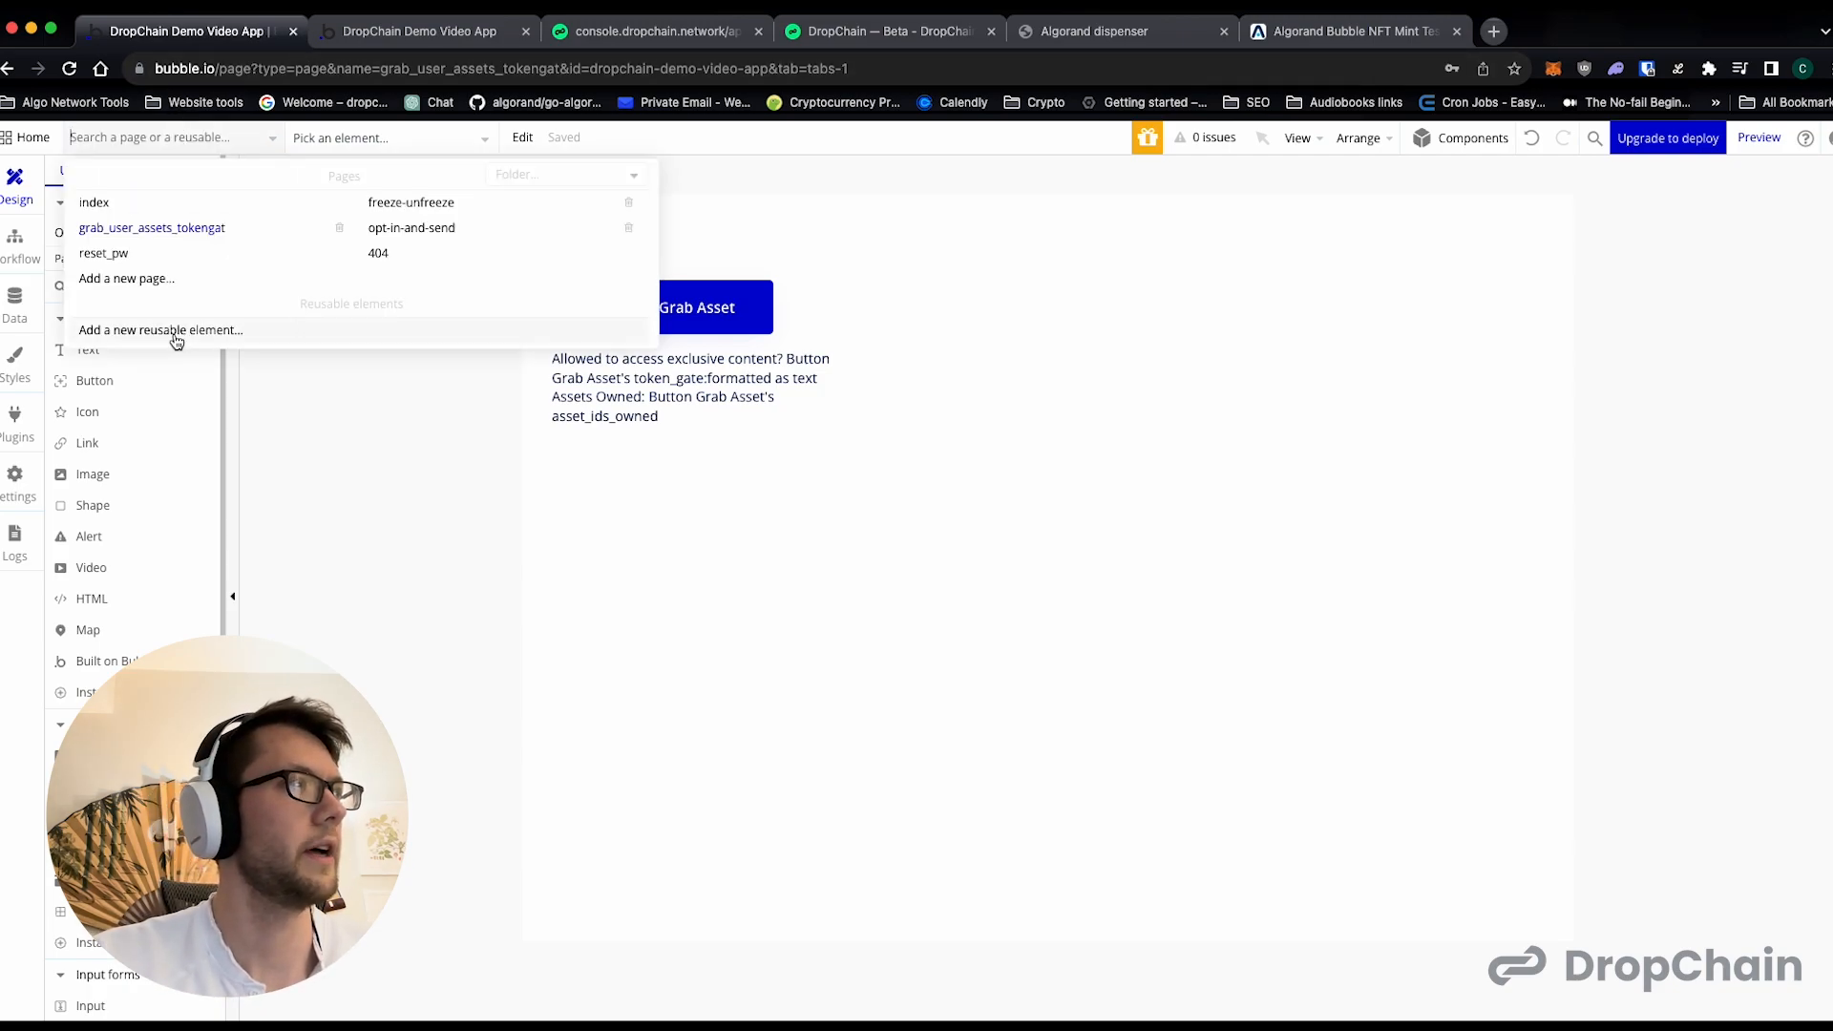
left_click(143, 278)
type("m")
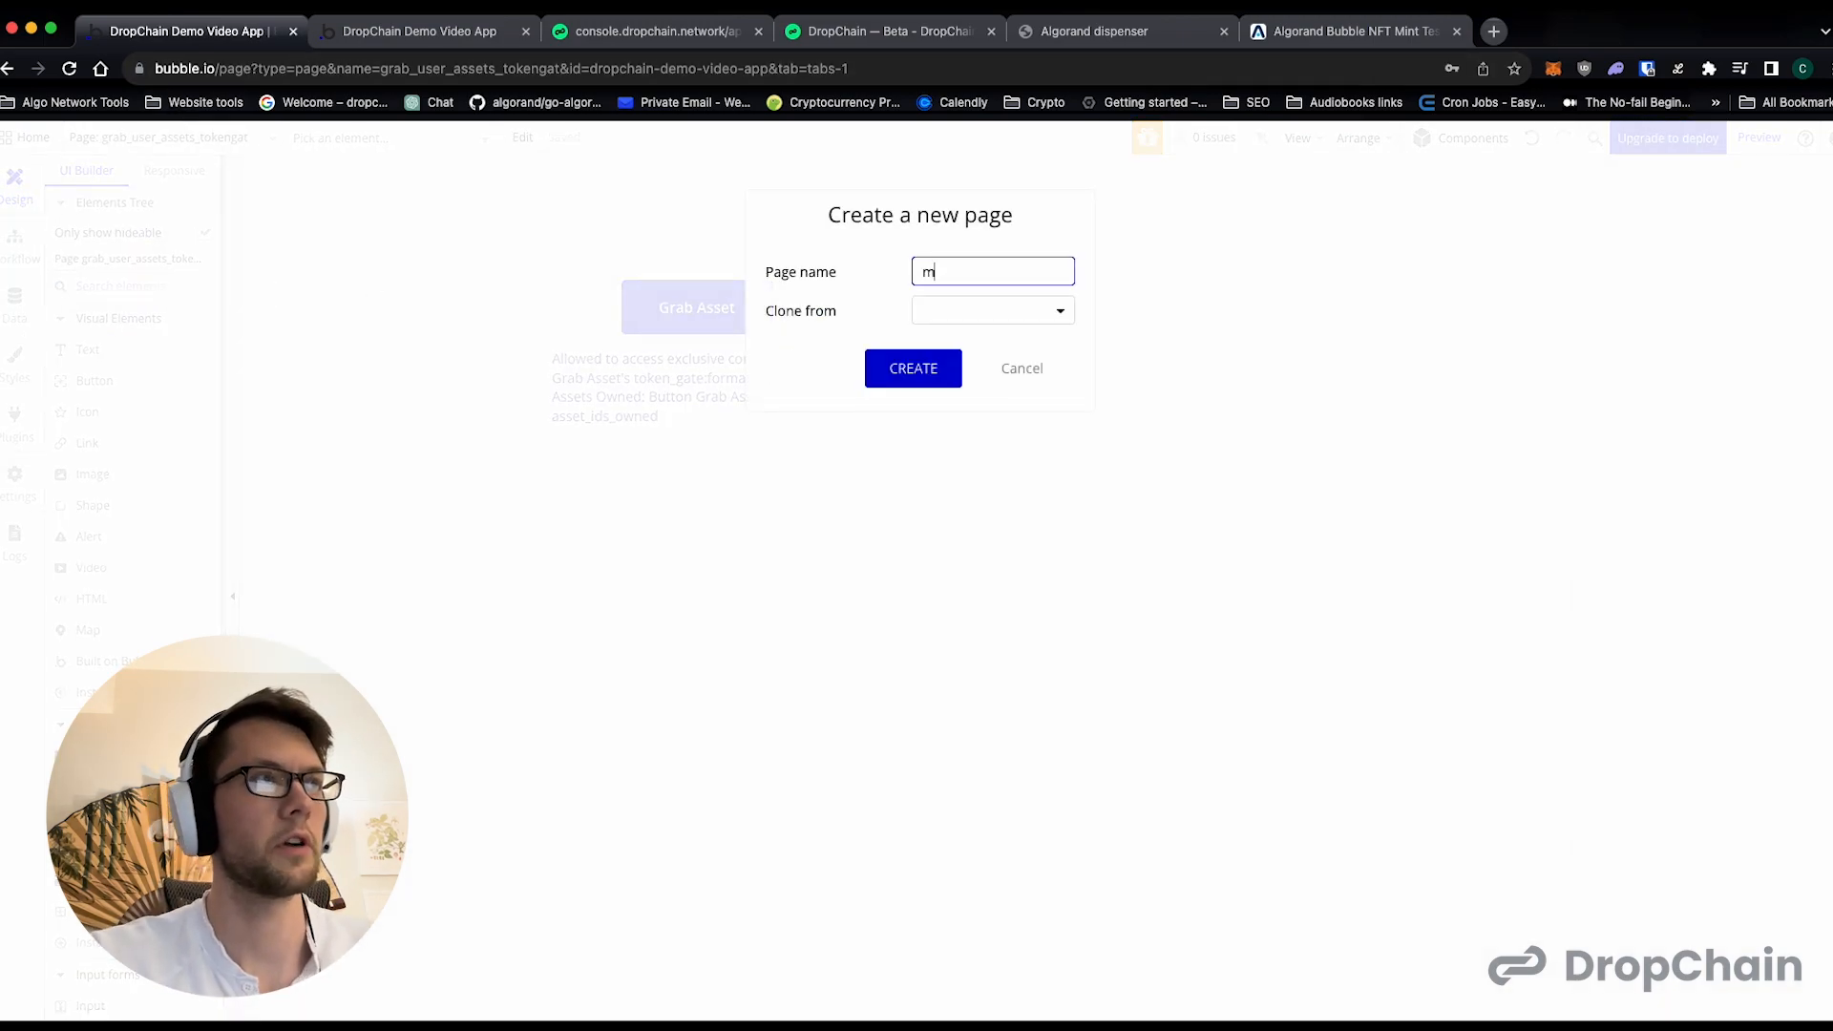
type("arketplace")
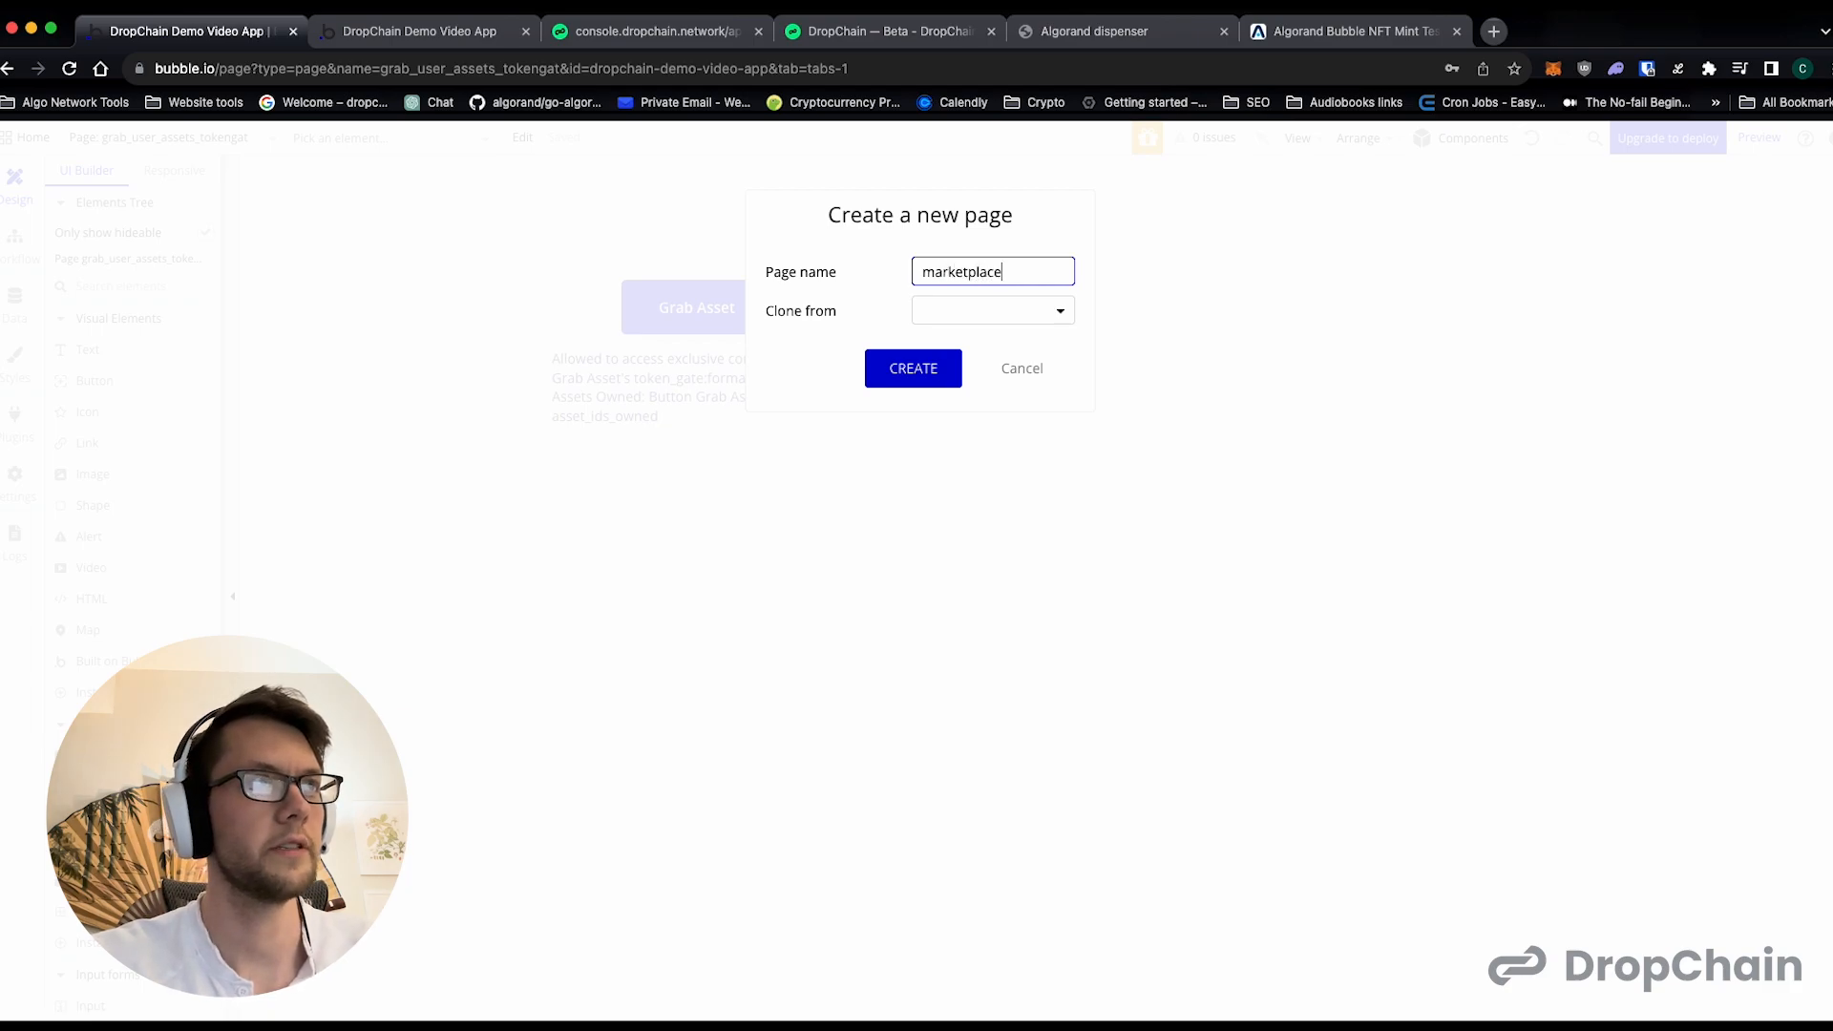
left_click(924, 370)
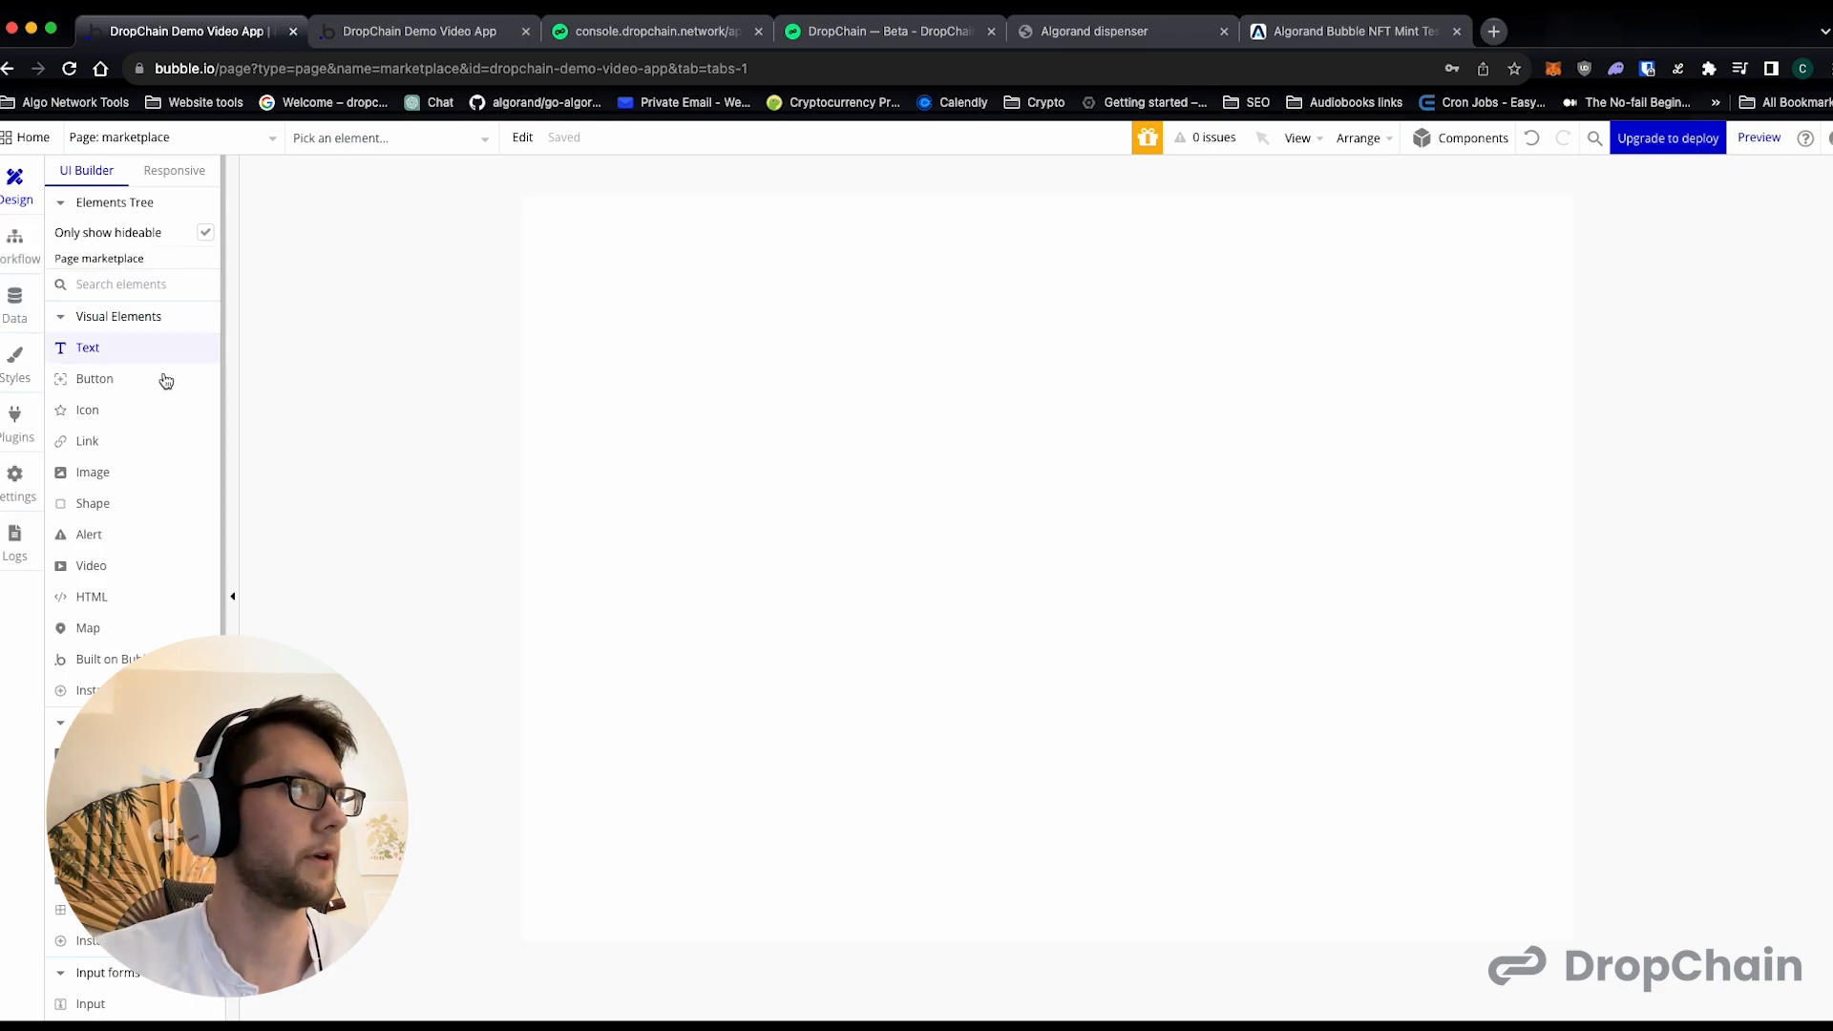
- Add a button labelled "Grab Test User 1 (Marketplace) Assets" near the page's upper-left corner and enlarge it to about 208 by 91 px
left_click(102, 391)
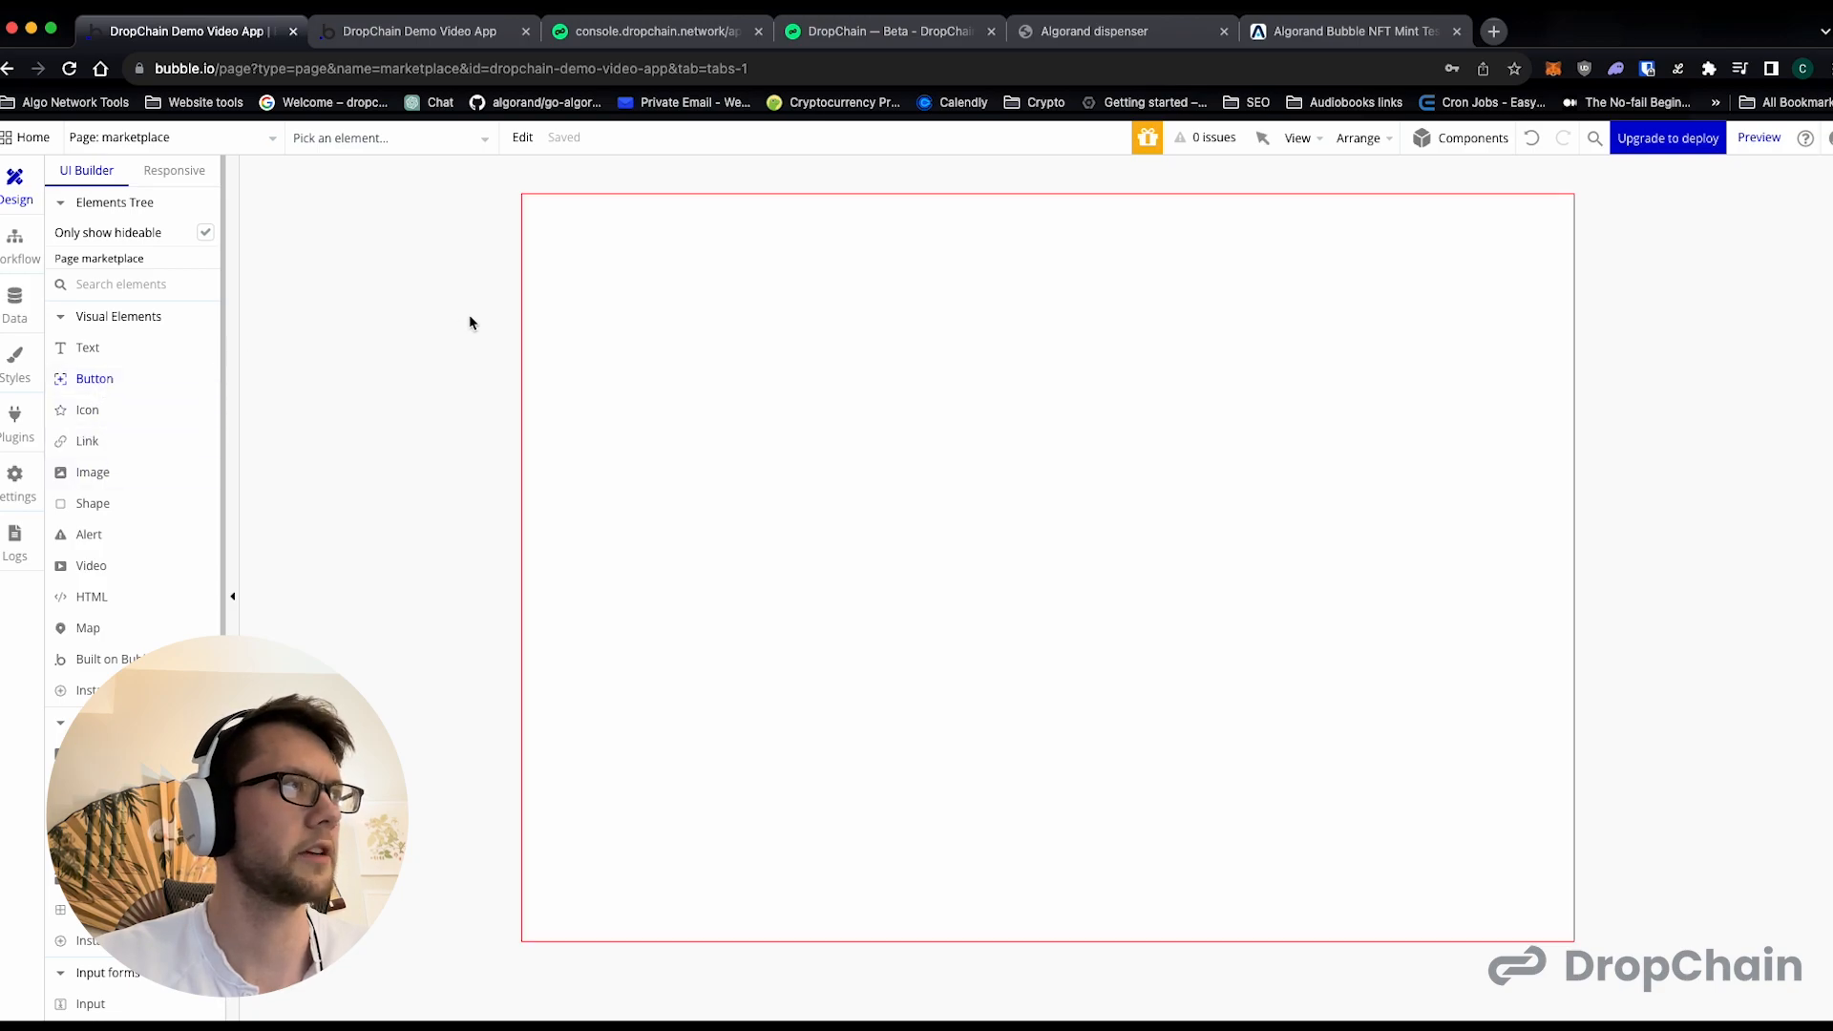
left_click(604, 301)
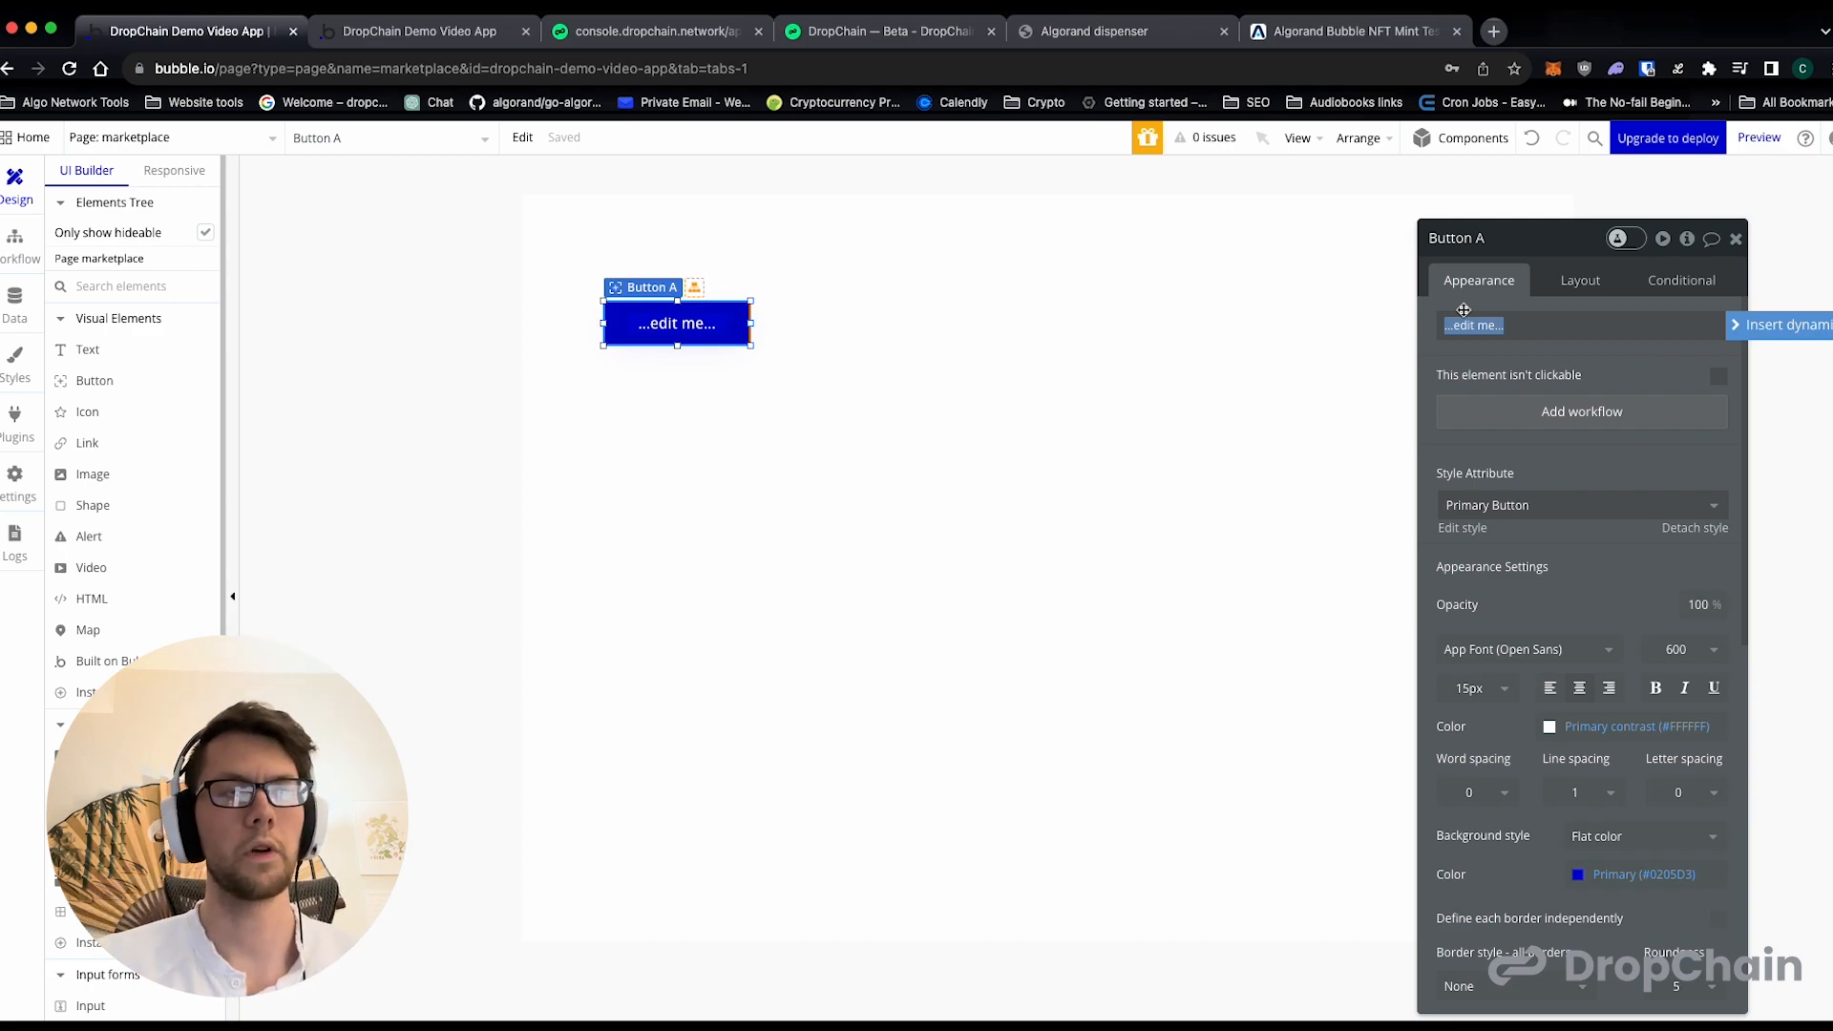
type("Grab")
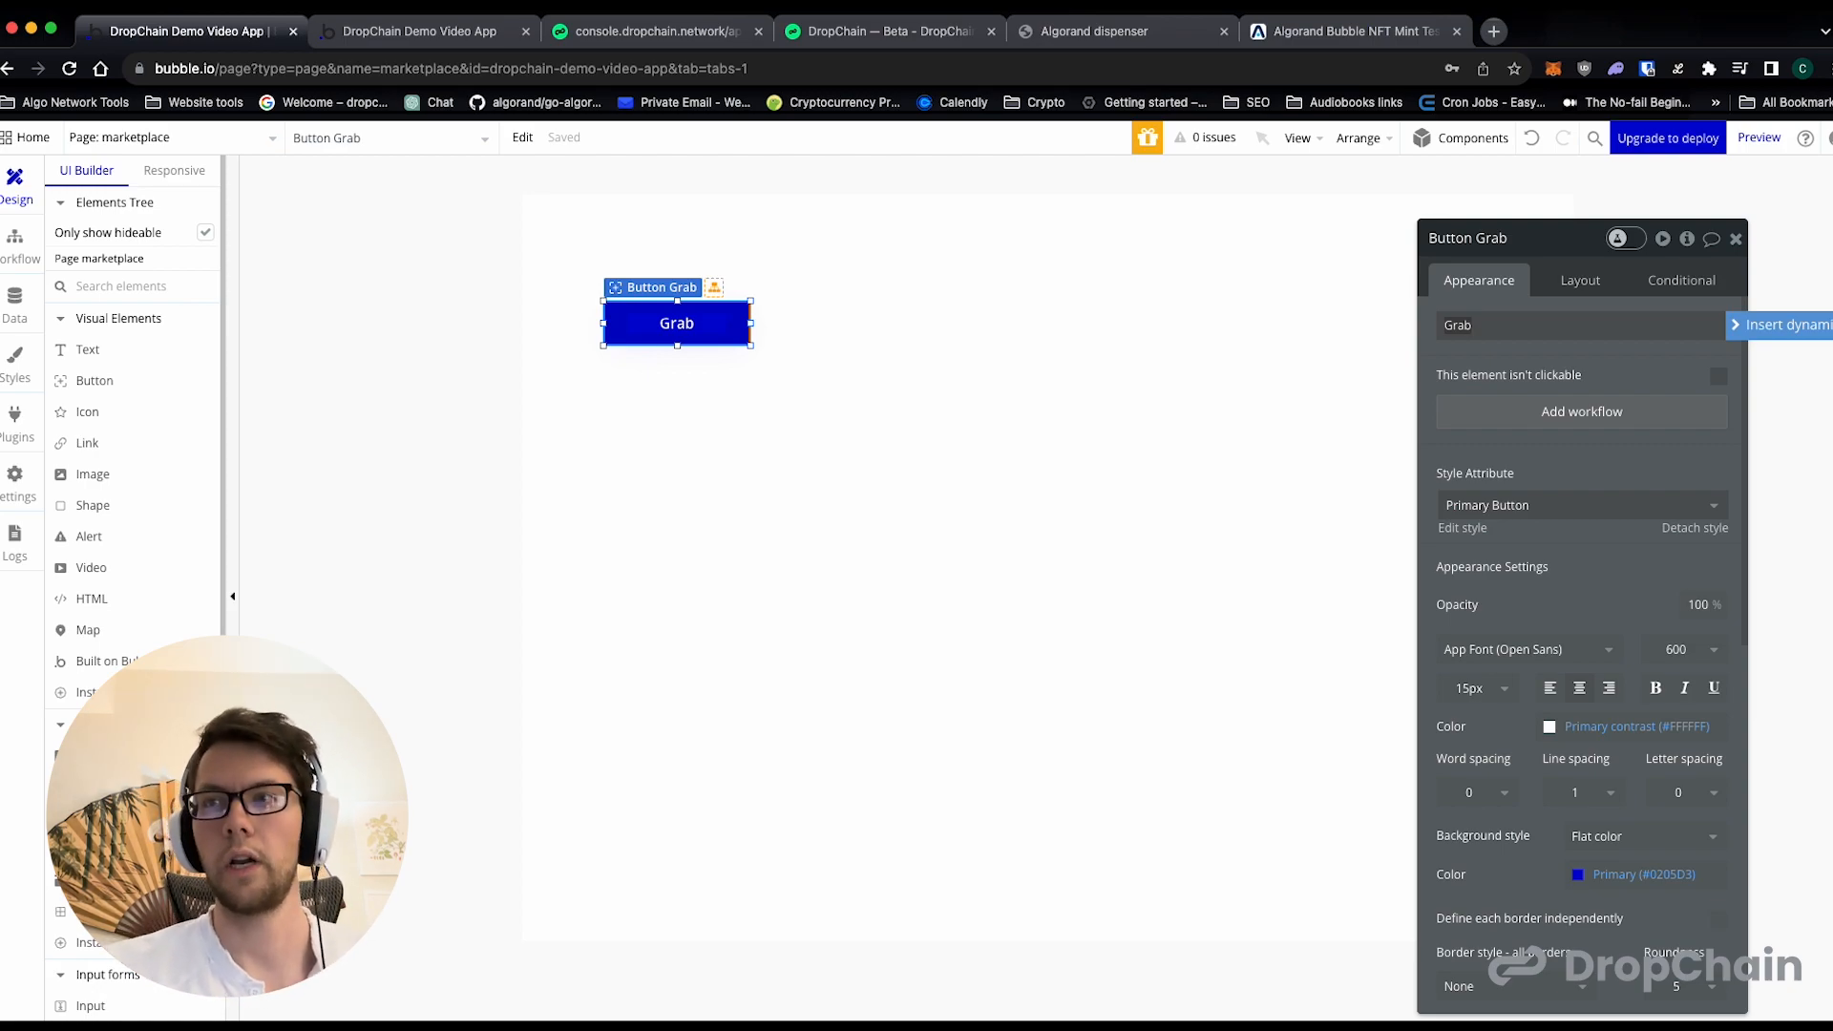
type("Test User 1")
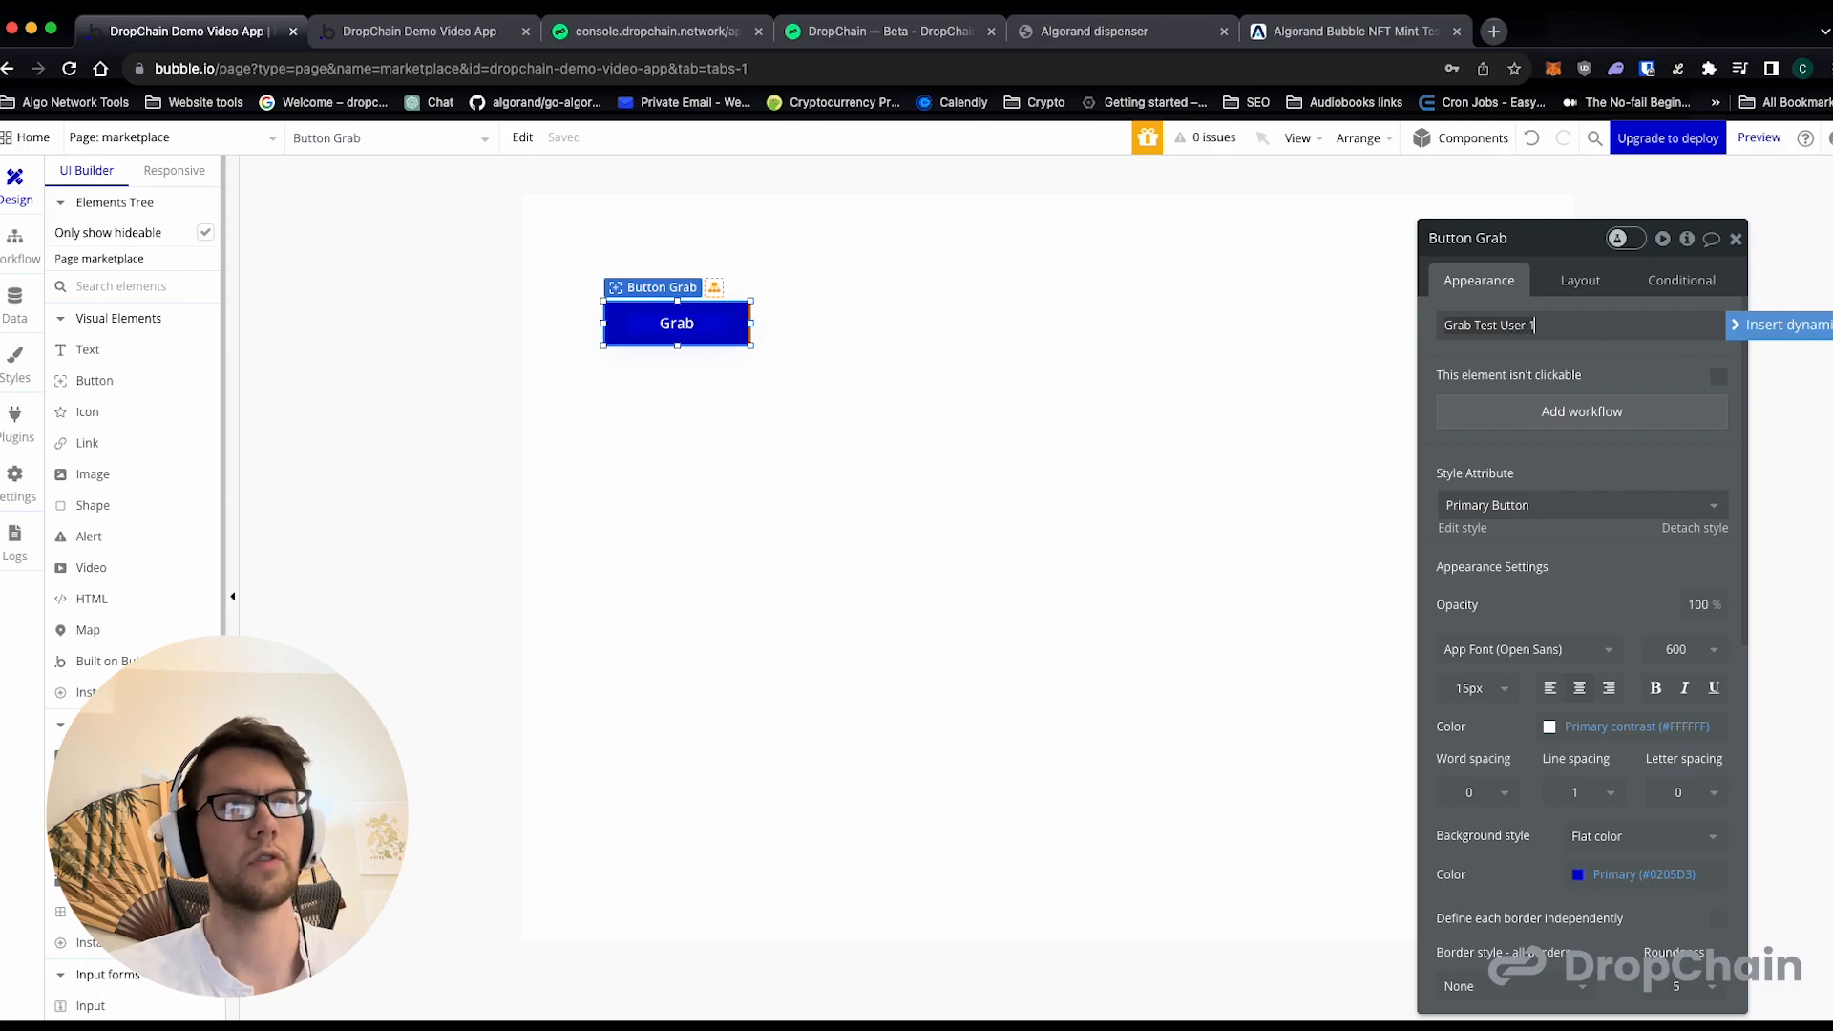
type(" (Marketplace) Assets")
left_click(1562, 355)
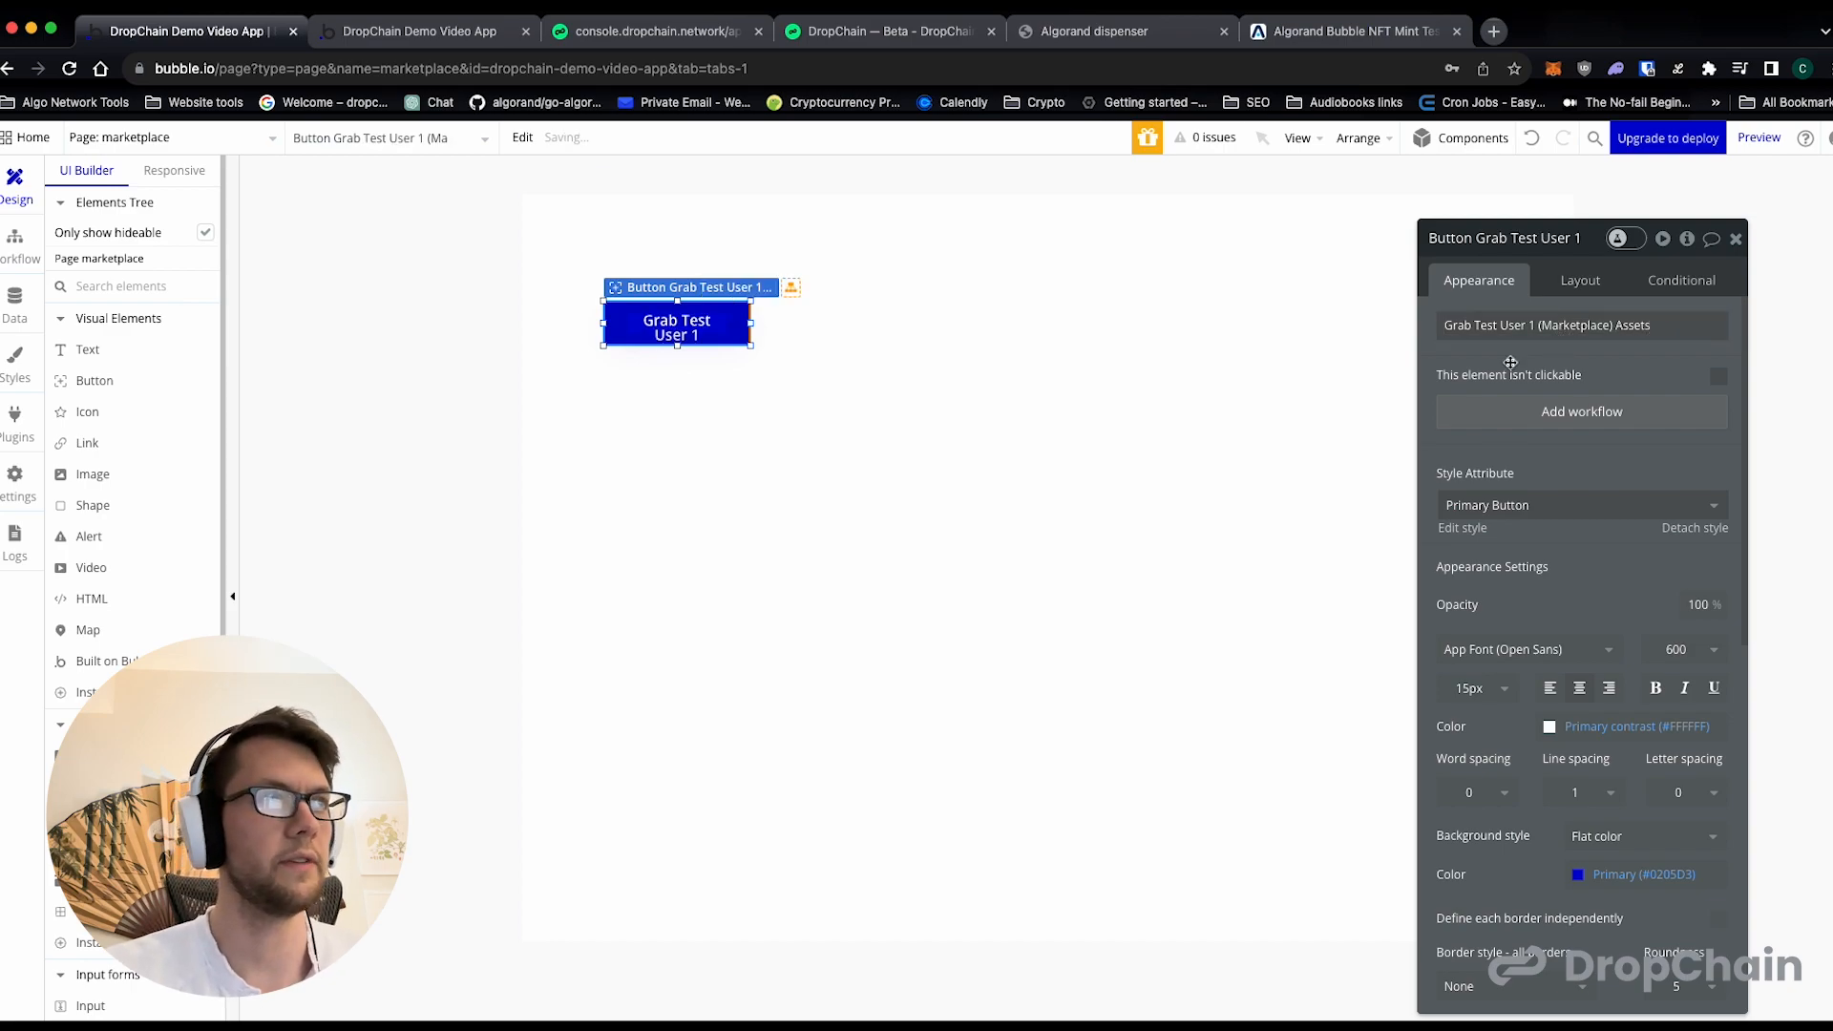
mouse_move(752, 347)
left_mouse_down()
mouse_move(811, 392)
mouse_move(778, 360)
mouse_move(771, 317)
left_mouse_up()
left_click_drag(1588, 246, 1106, 242)
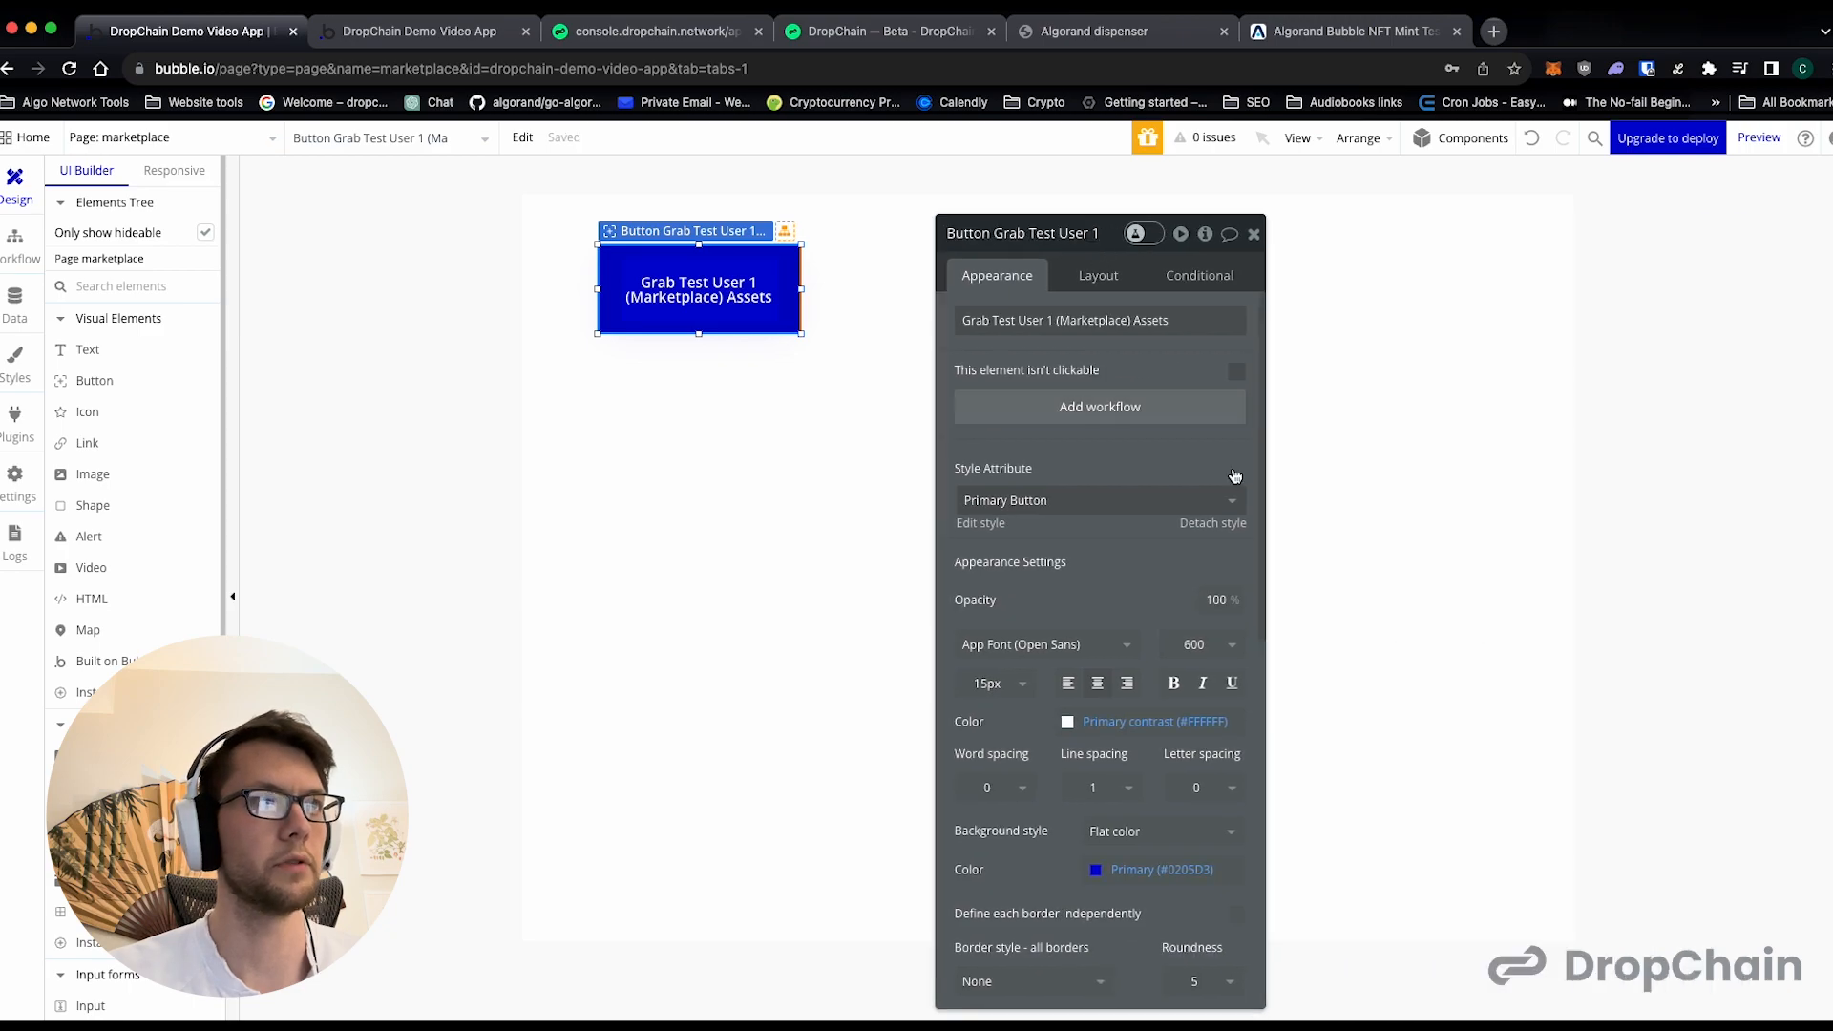
- Set the marketplace page's height to 1000 px in its layout settings
left_click(1344, 528)
scroll(1194, 535, "down", 3)
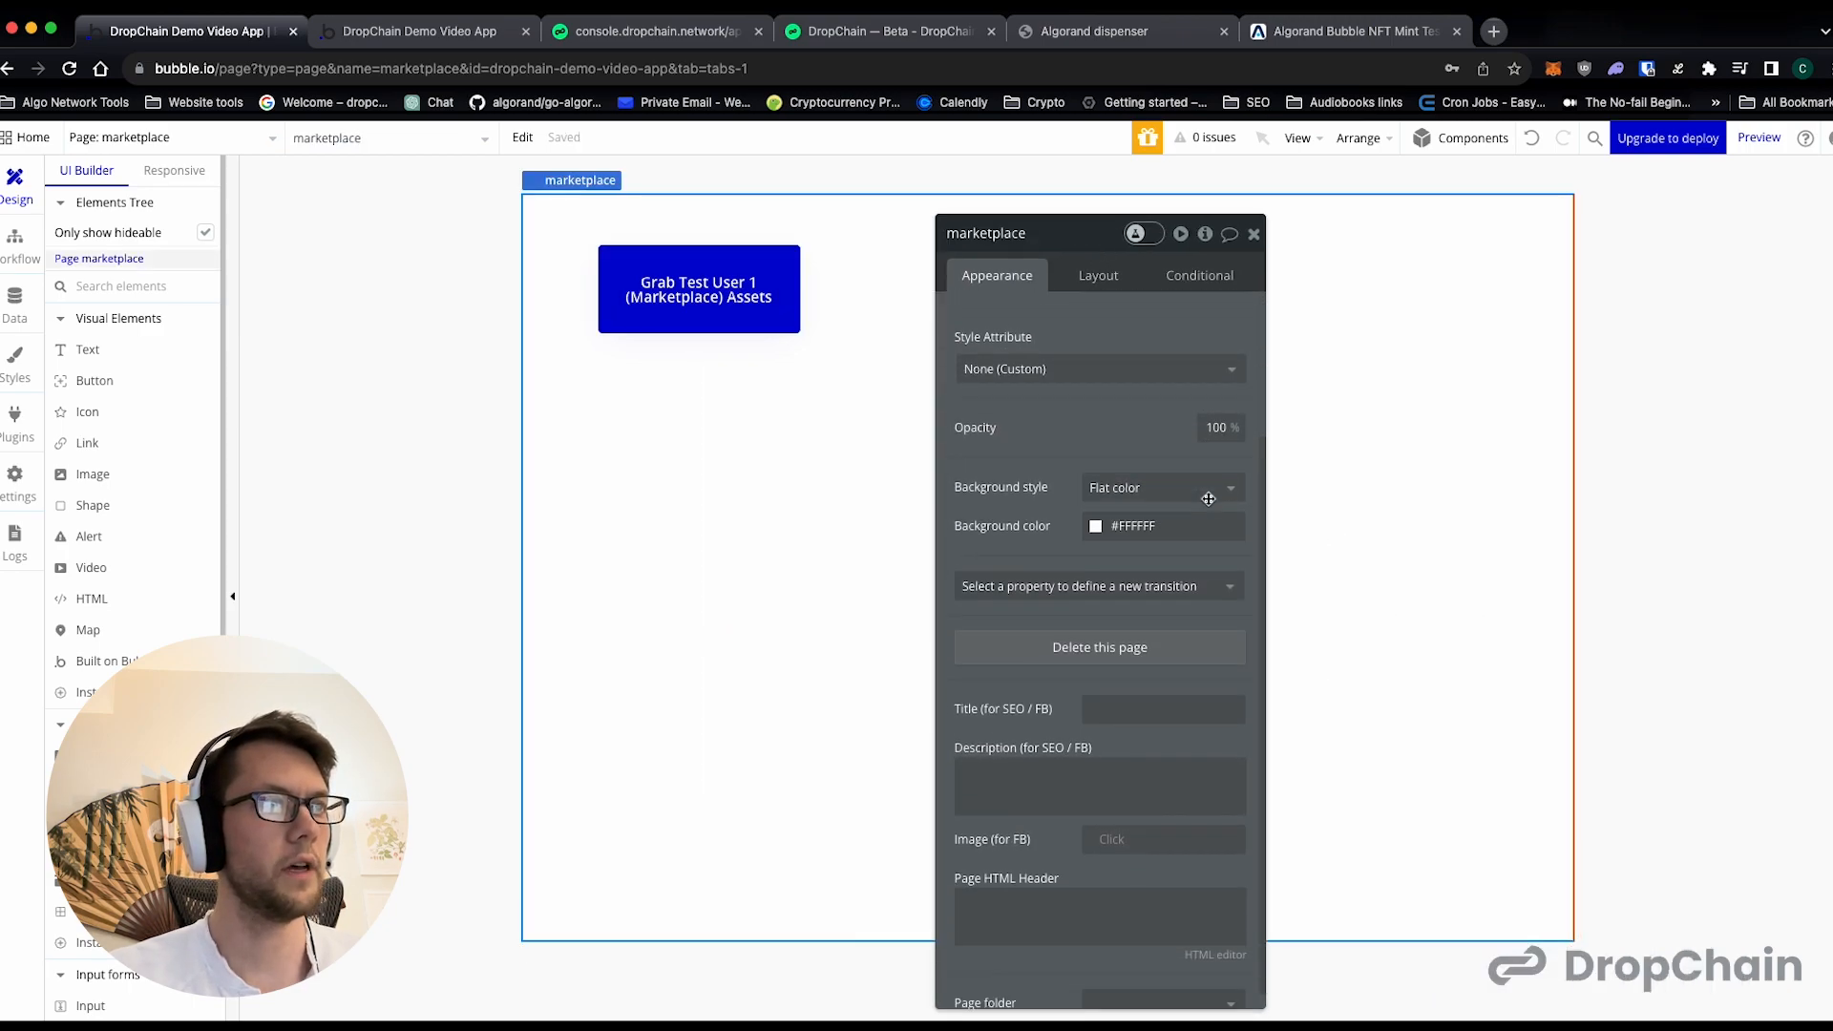
scroll(1209, 491, "up", 3)
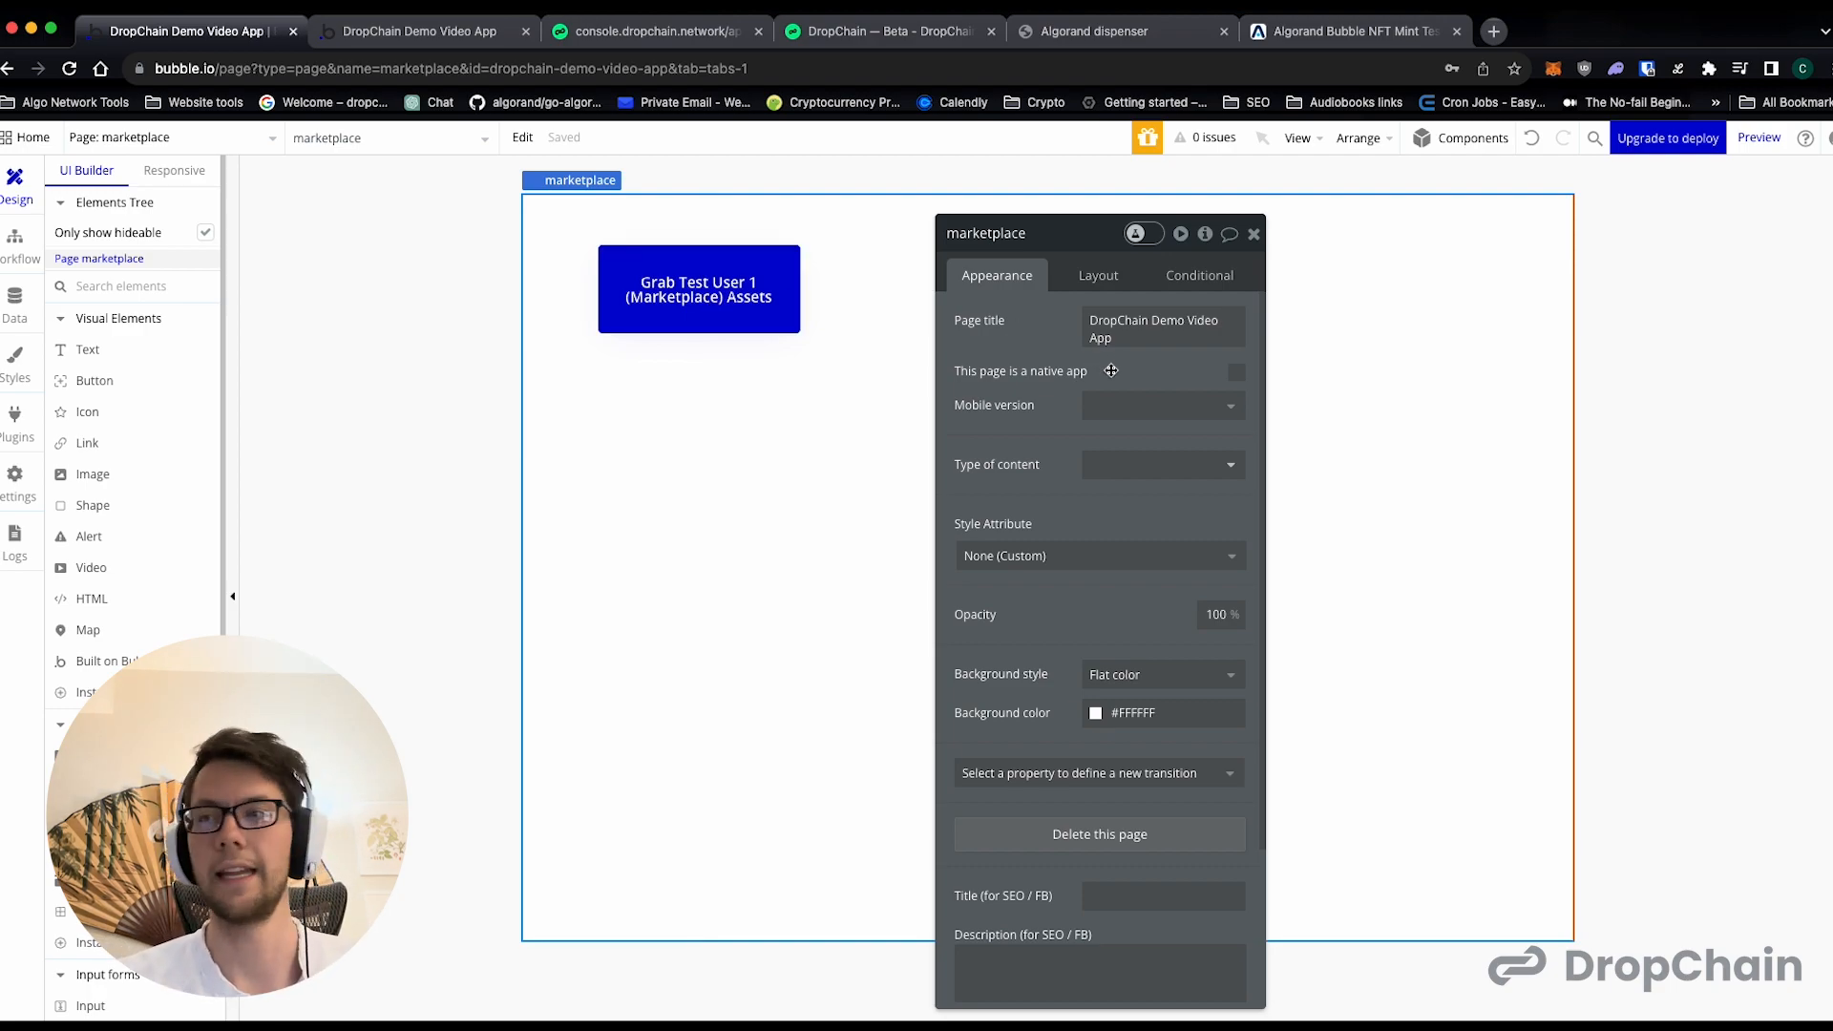
left_click(1089, 279)
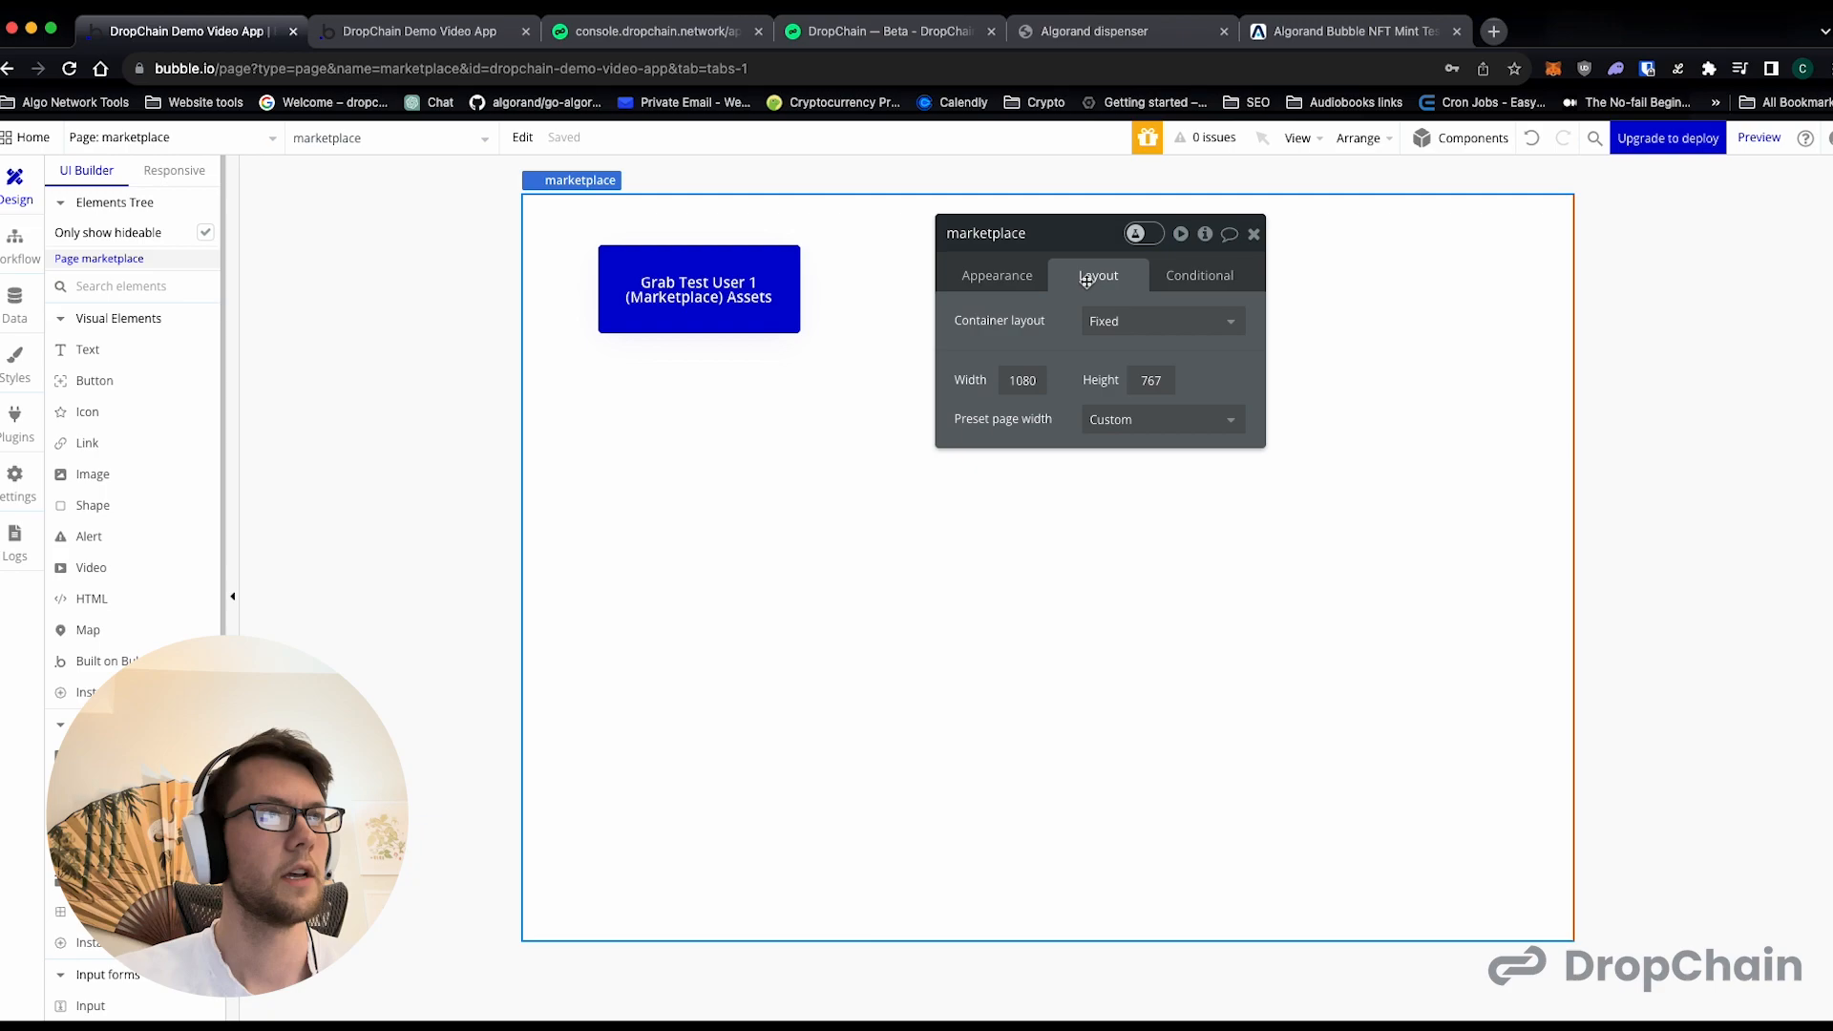
double_click(1148, 378)
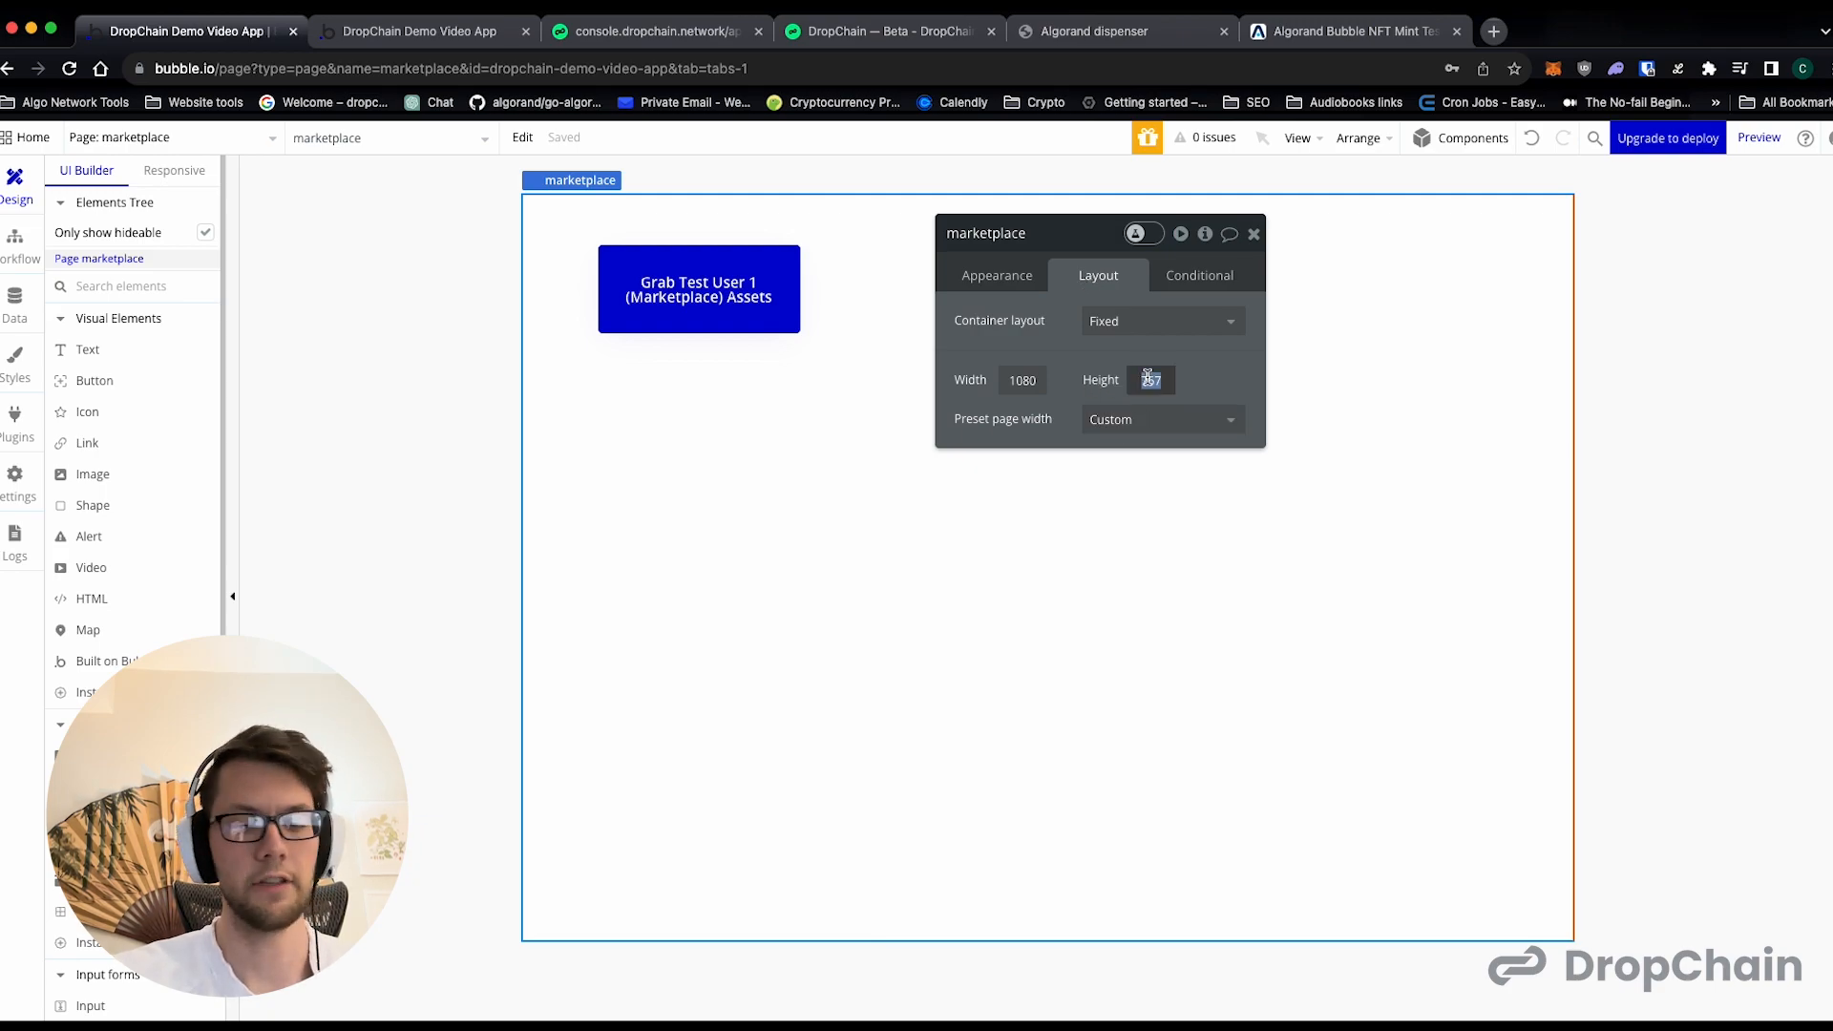
type("1000")
key("Return")
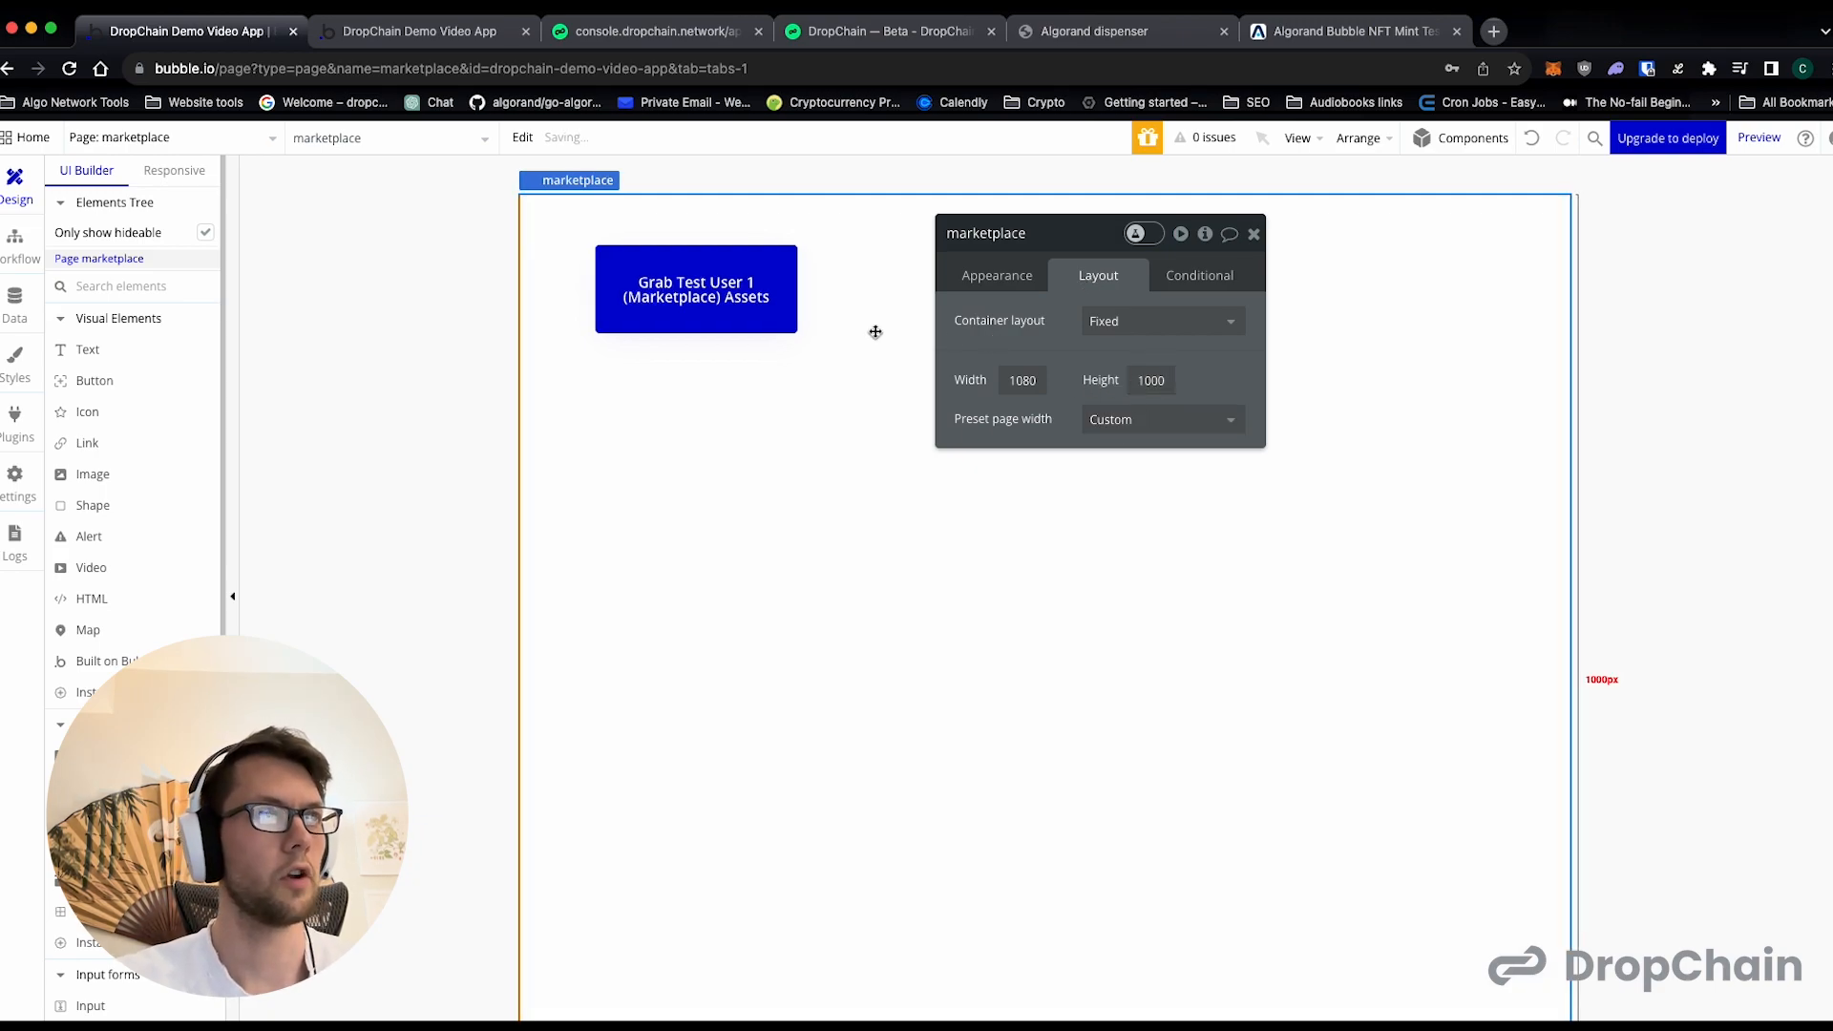
left_click(1253, 233)
- Duplicate the asset button across to the page's right side and label the copy "Grab Test User 2 (End User) Assets"
left_click(741, 288)
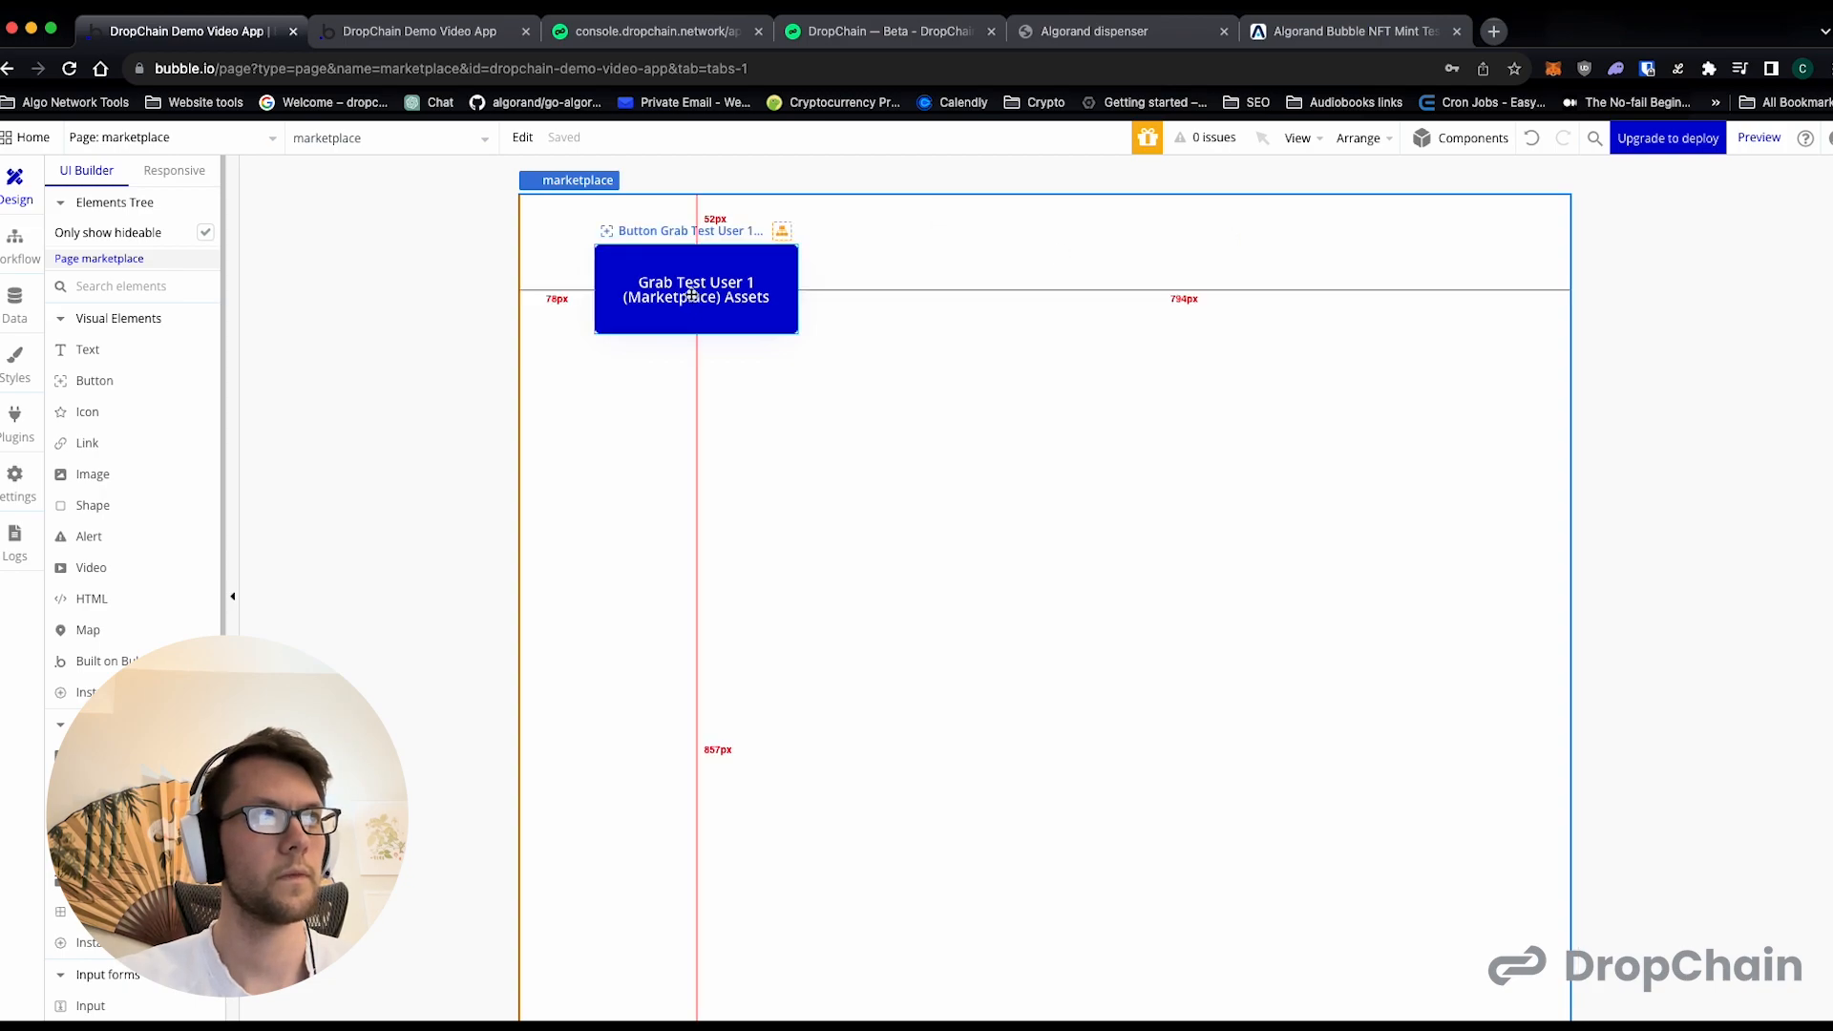
left_click_drag(741, 288, 1422, 279)
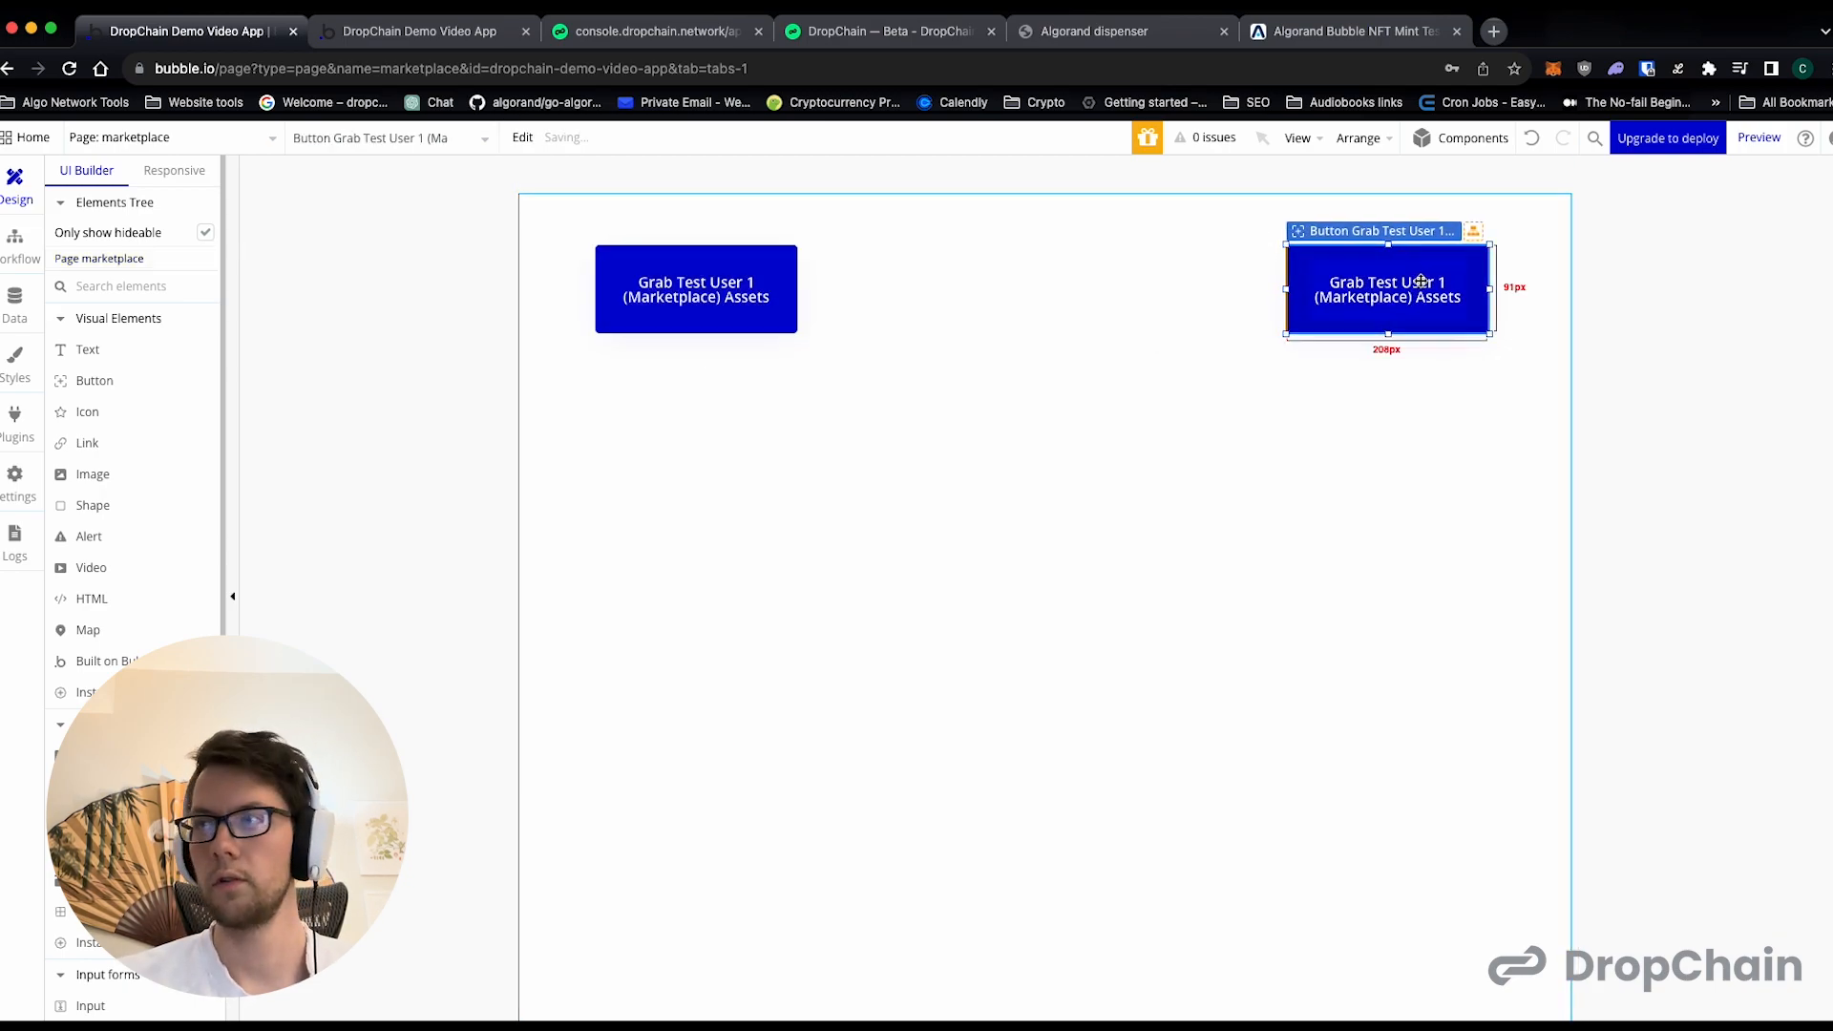
double_click(1421, 282)
left_click(1087, 317)
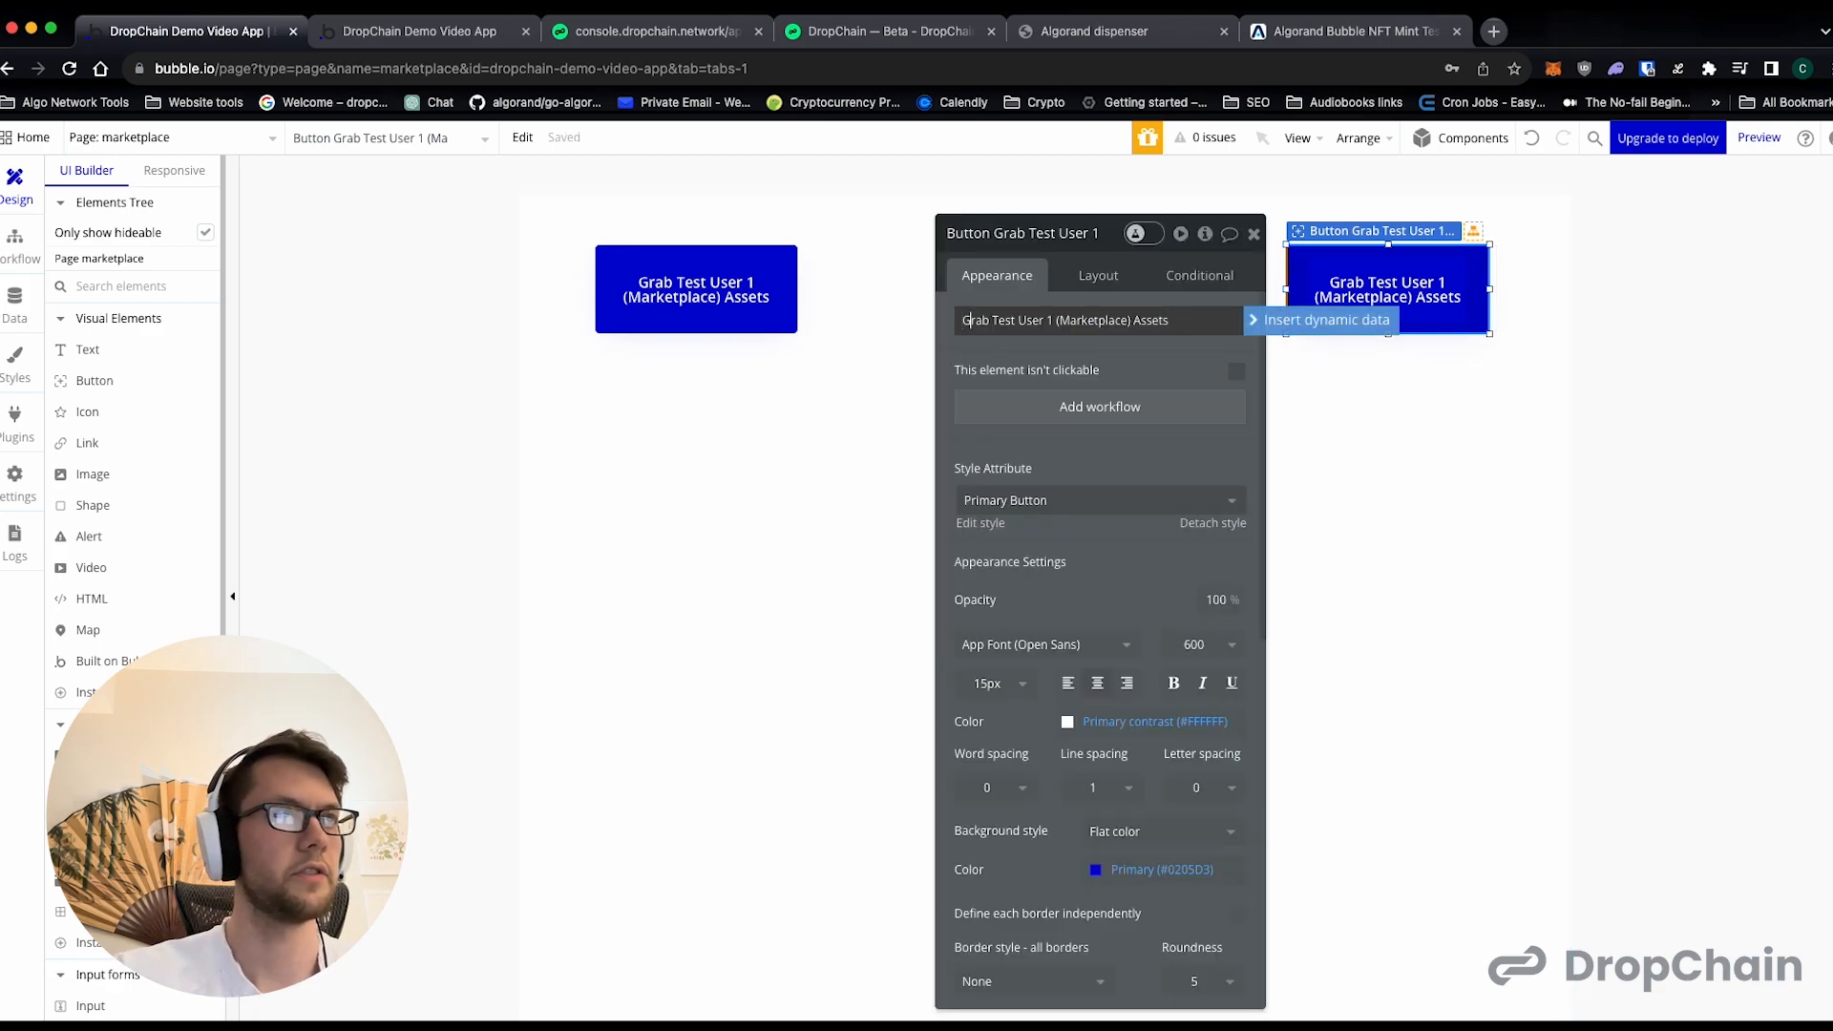
key("Right")
key("Right")
key("BackSpace")
type("2")
key("Right")
key("Right")
key("shift+Right")
key("alt+shift+Right")
type("End Use")
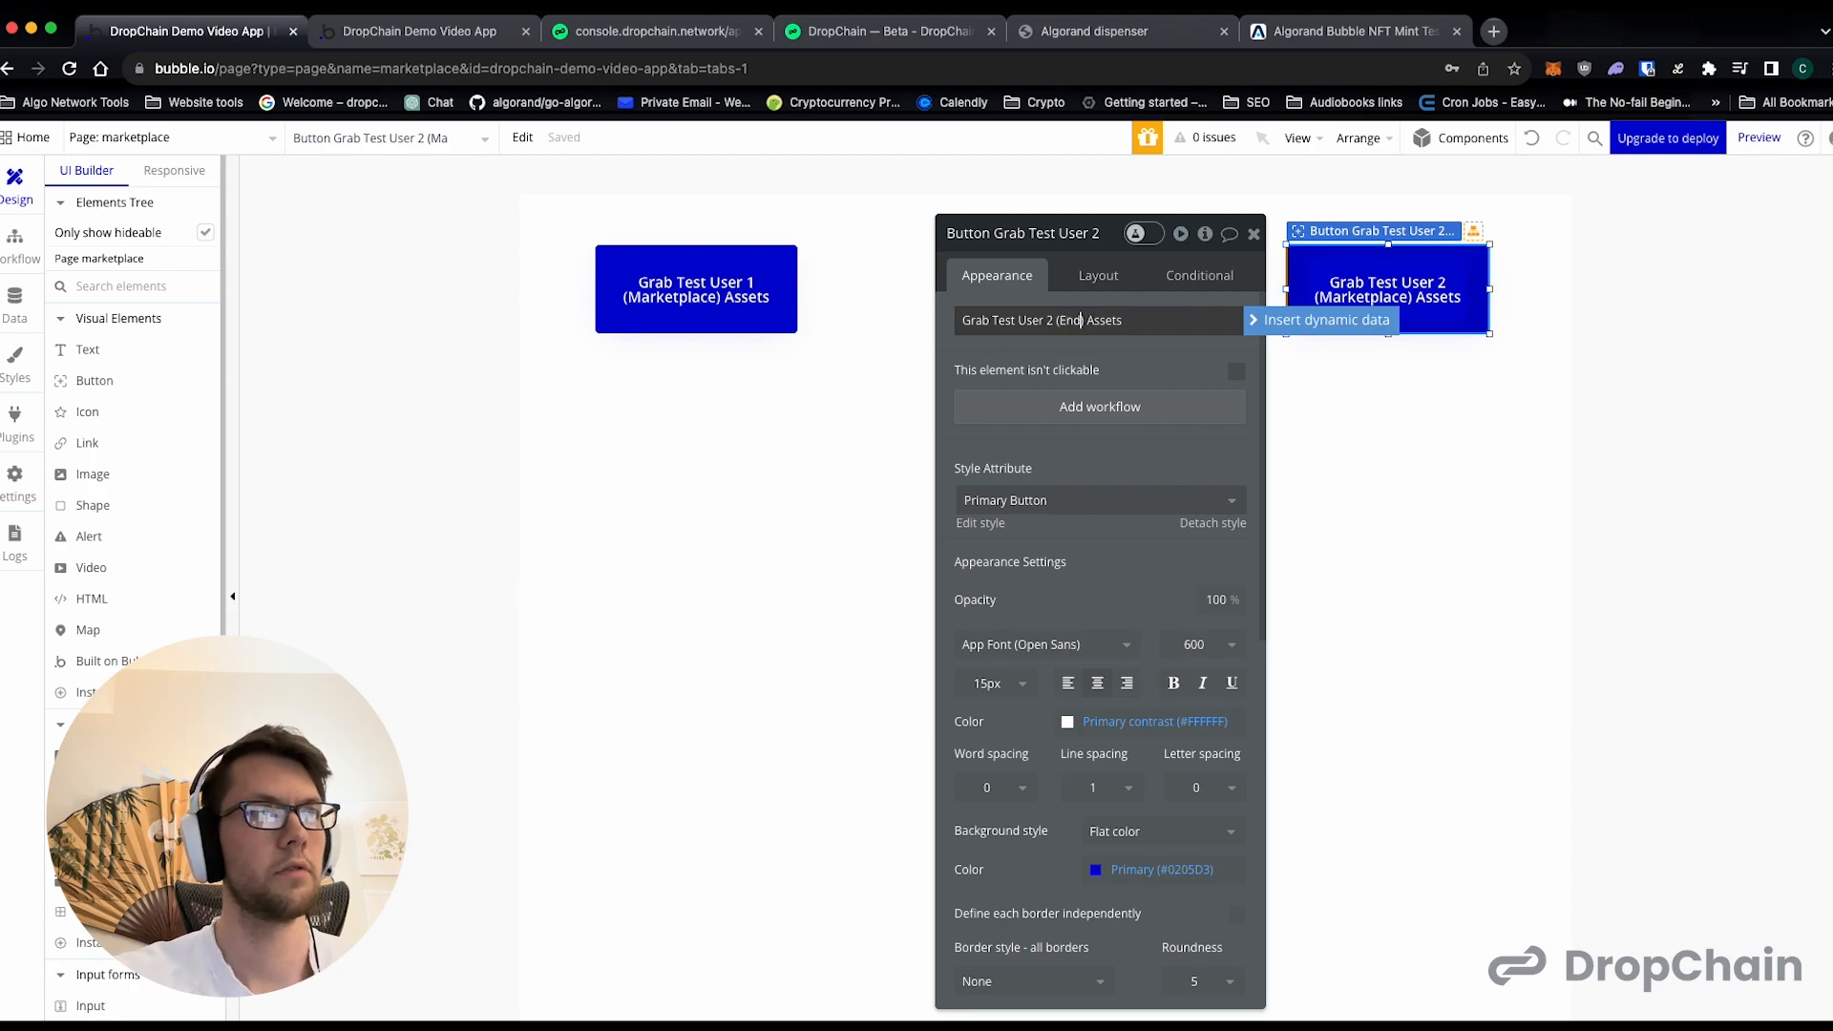
type("r")
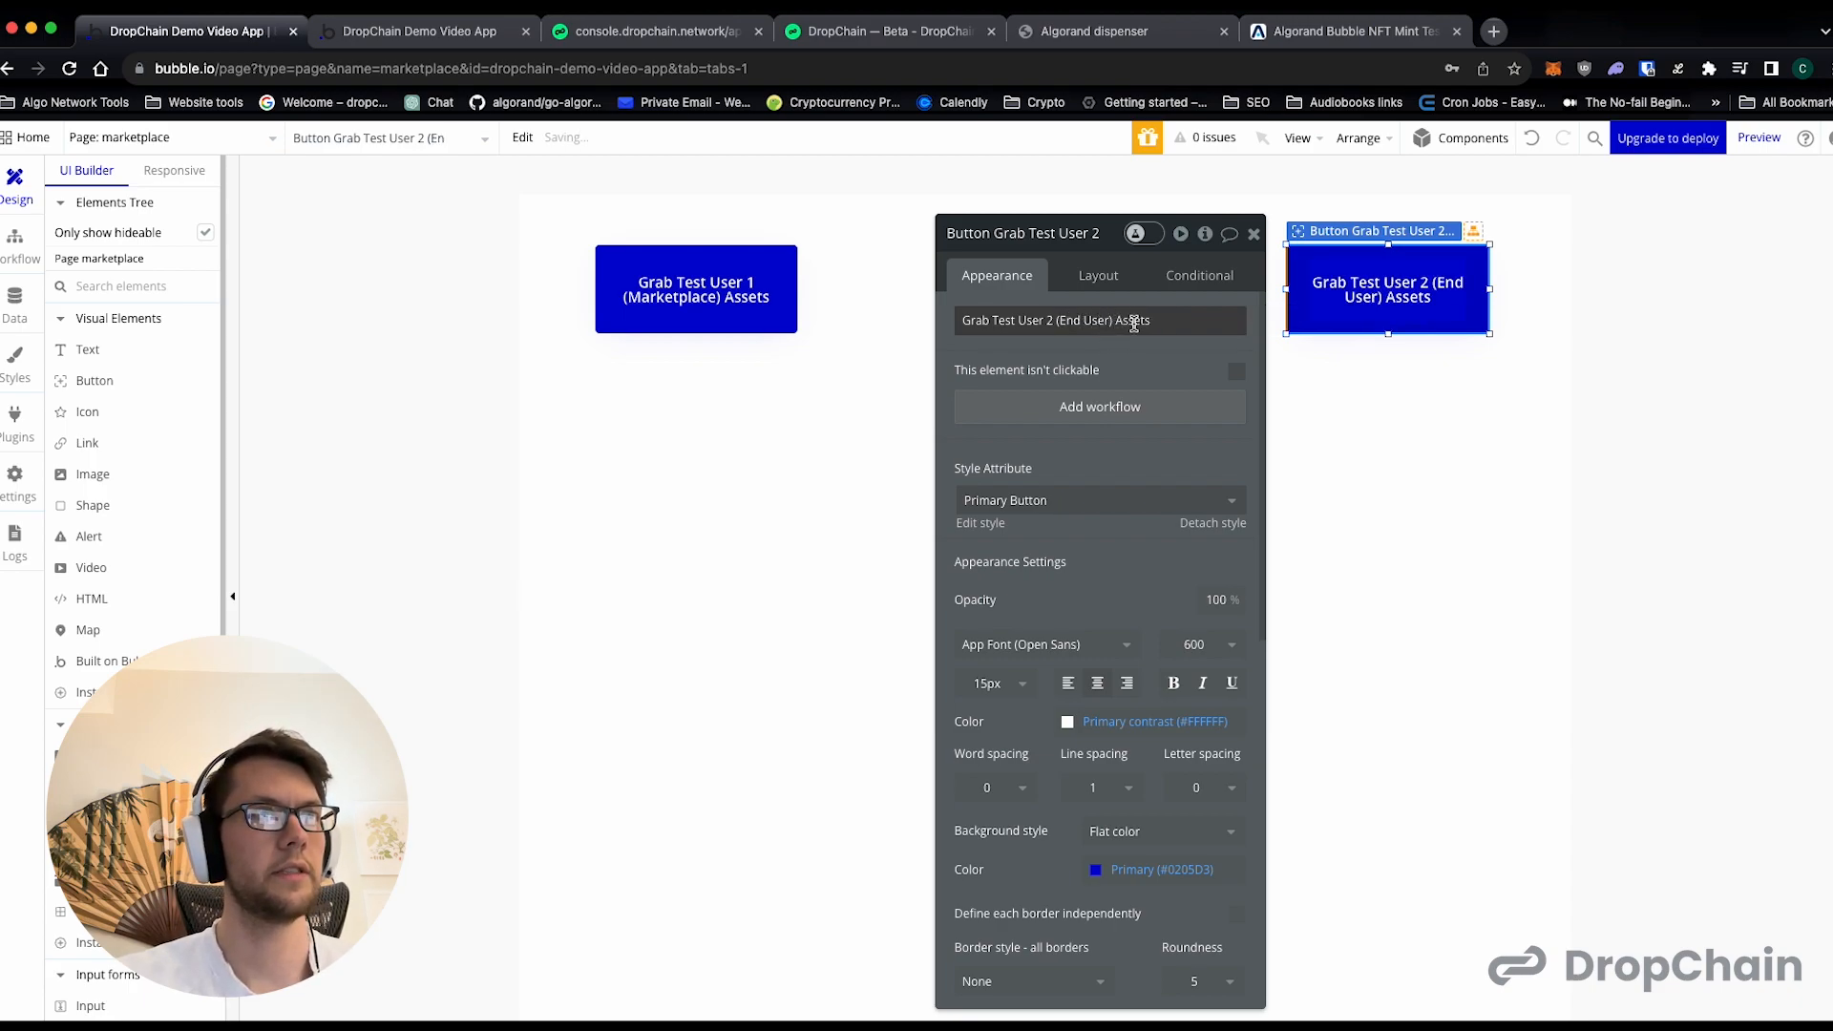
left_click(1255, 236)
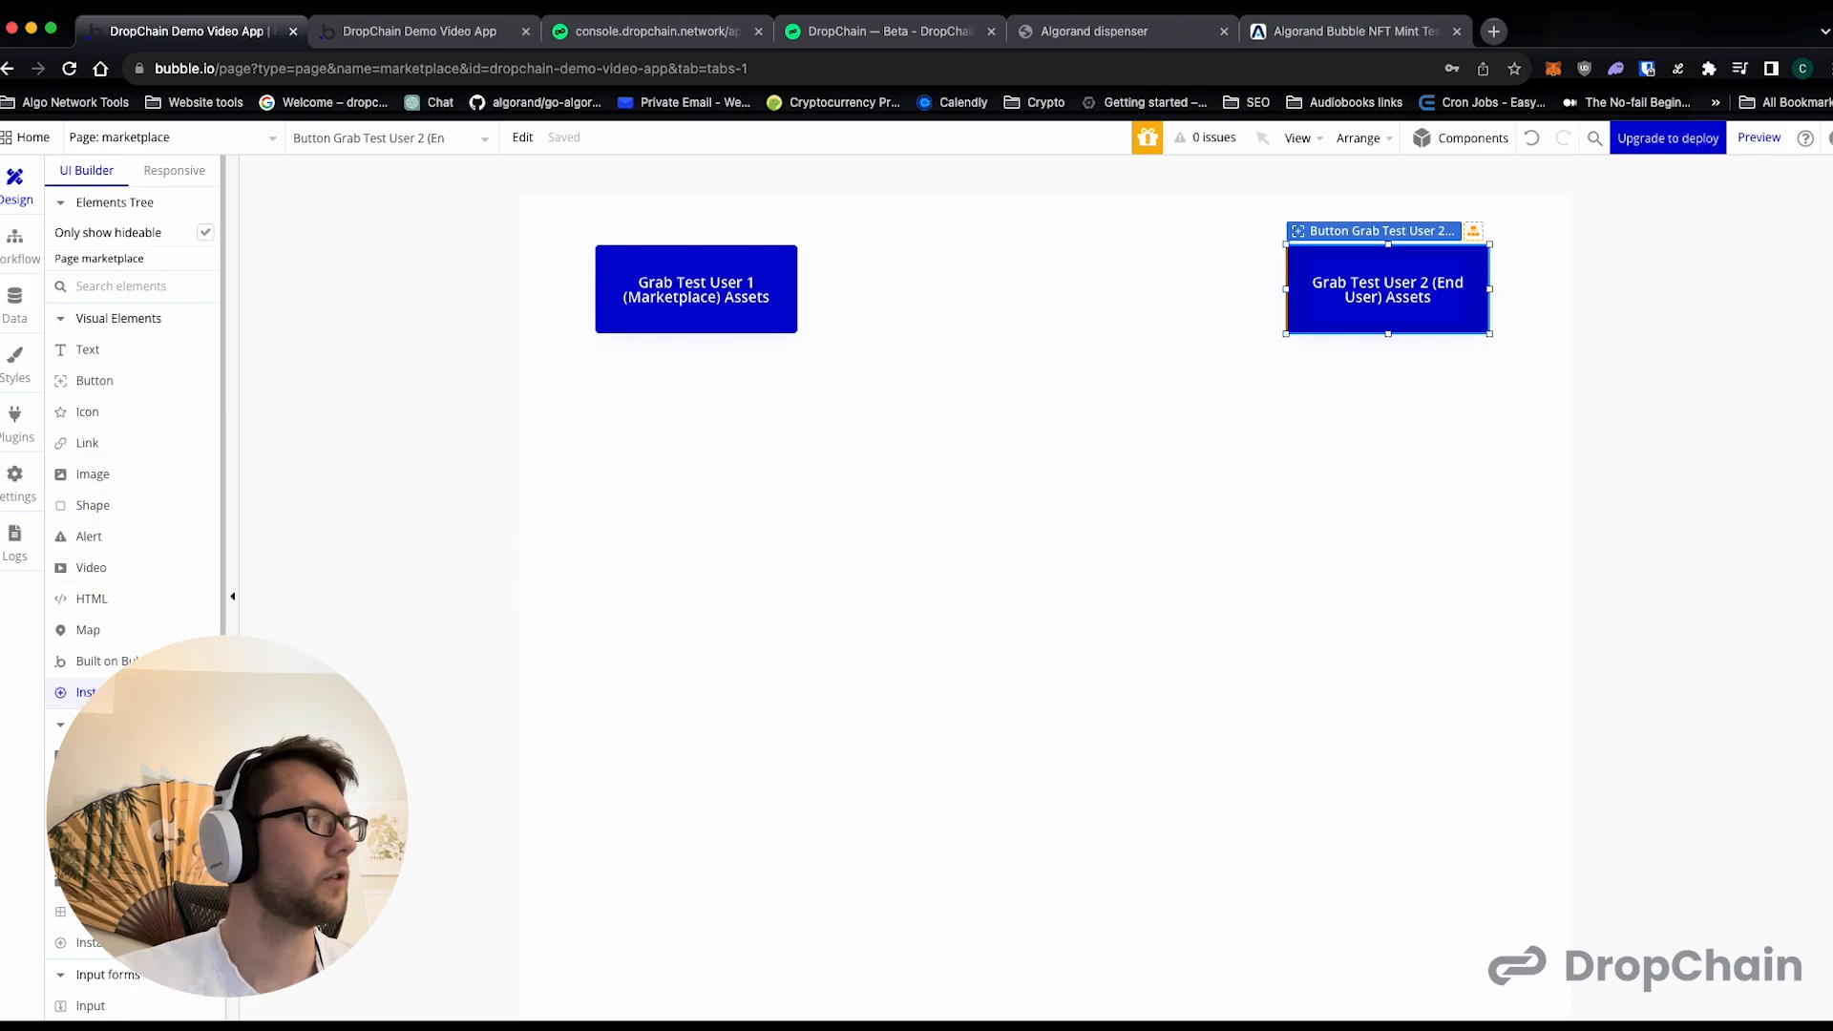
- Add a repeating group below the "Grab Test User 1 (Marketplace) Assets" button
left_click(115, 787)
left_click(644, 476)
left_click_drag(727, 537, 636, 449)
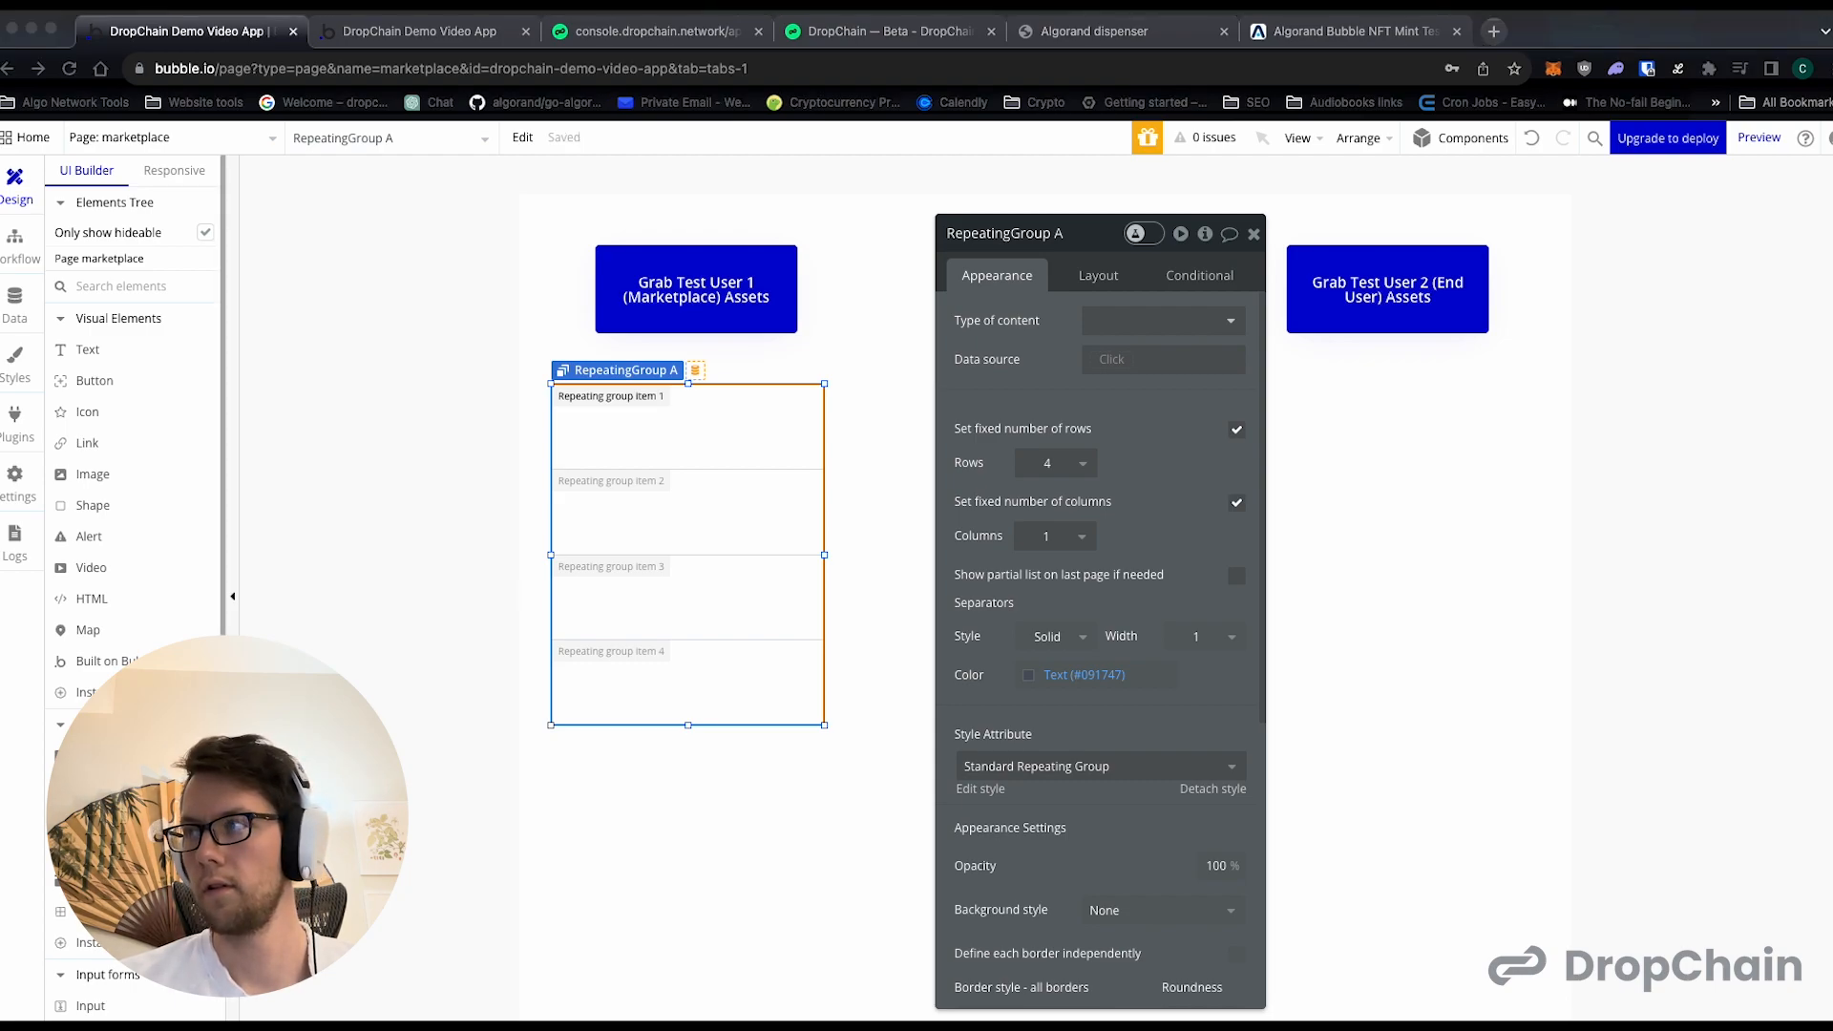
- Copy the repeating group and position the copy below the "Grab Test User 2 (End User) Assets" button
left_click(781, 471)
key("super+c")
key("super+v")
left_click_drag(781, 472, 1233, 211)
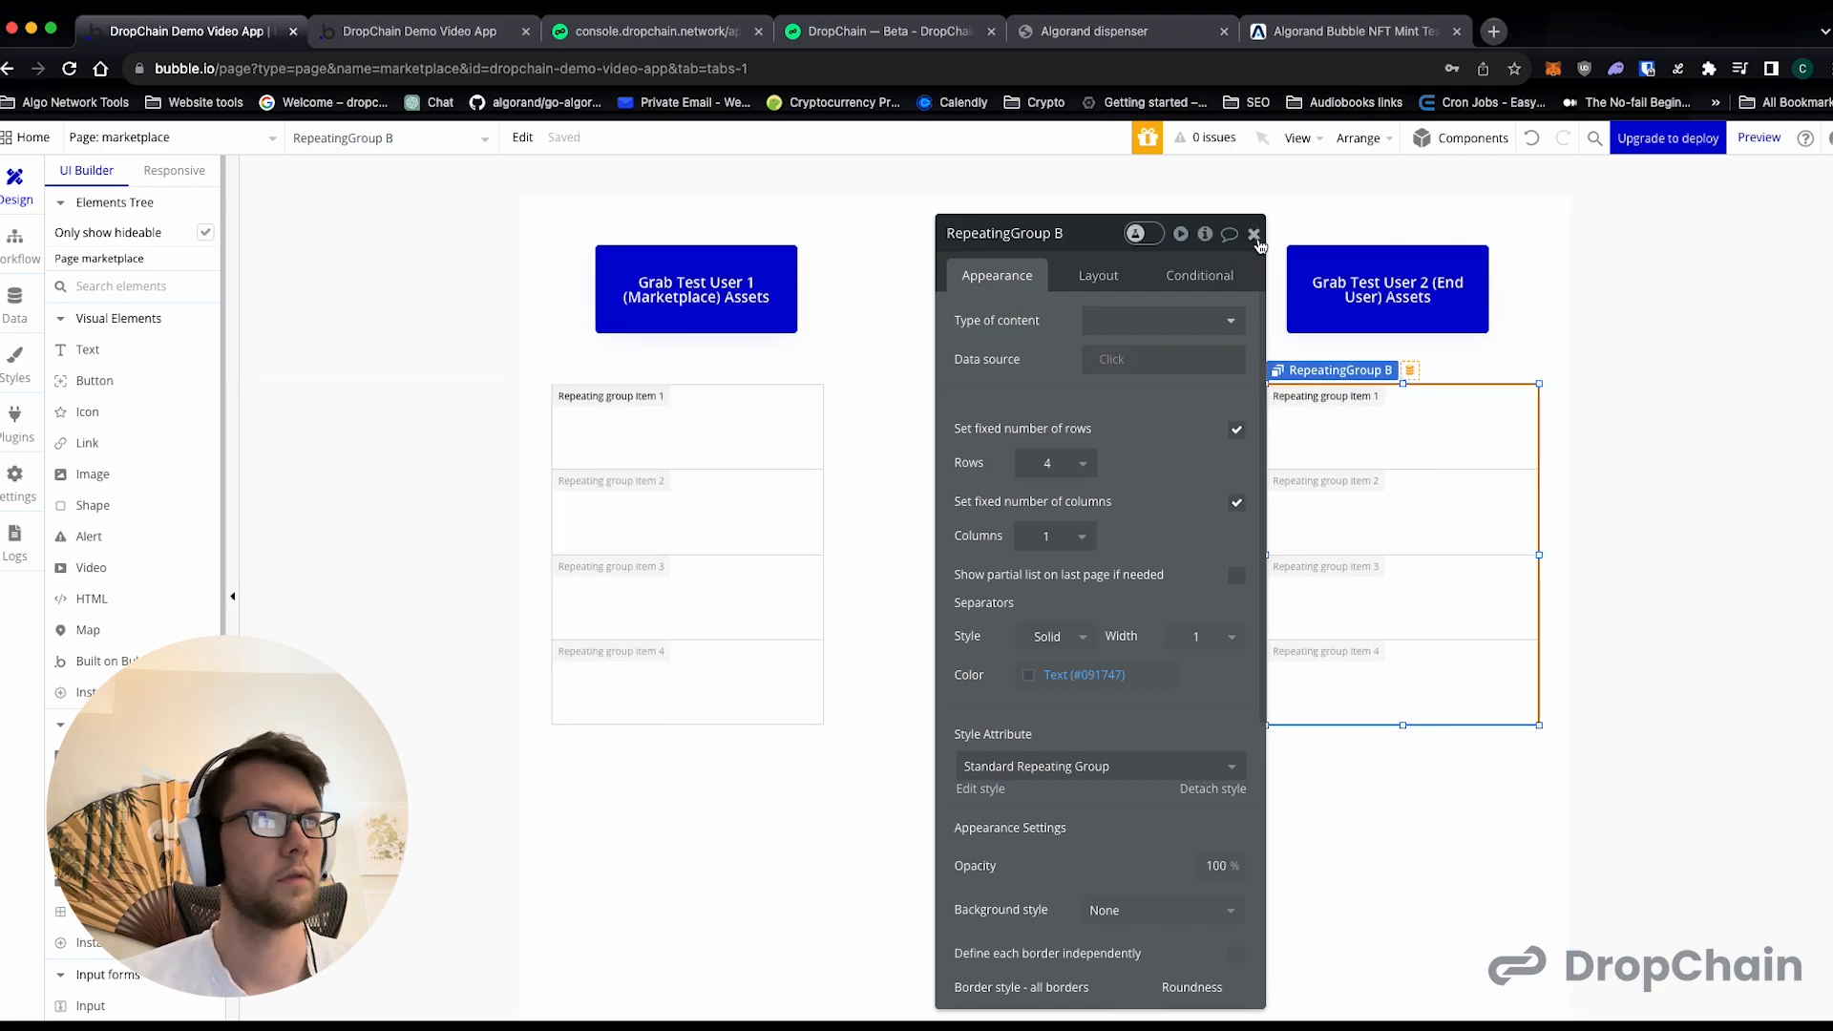
left_click(1356, 286)
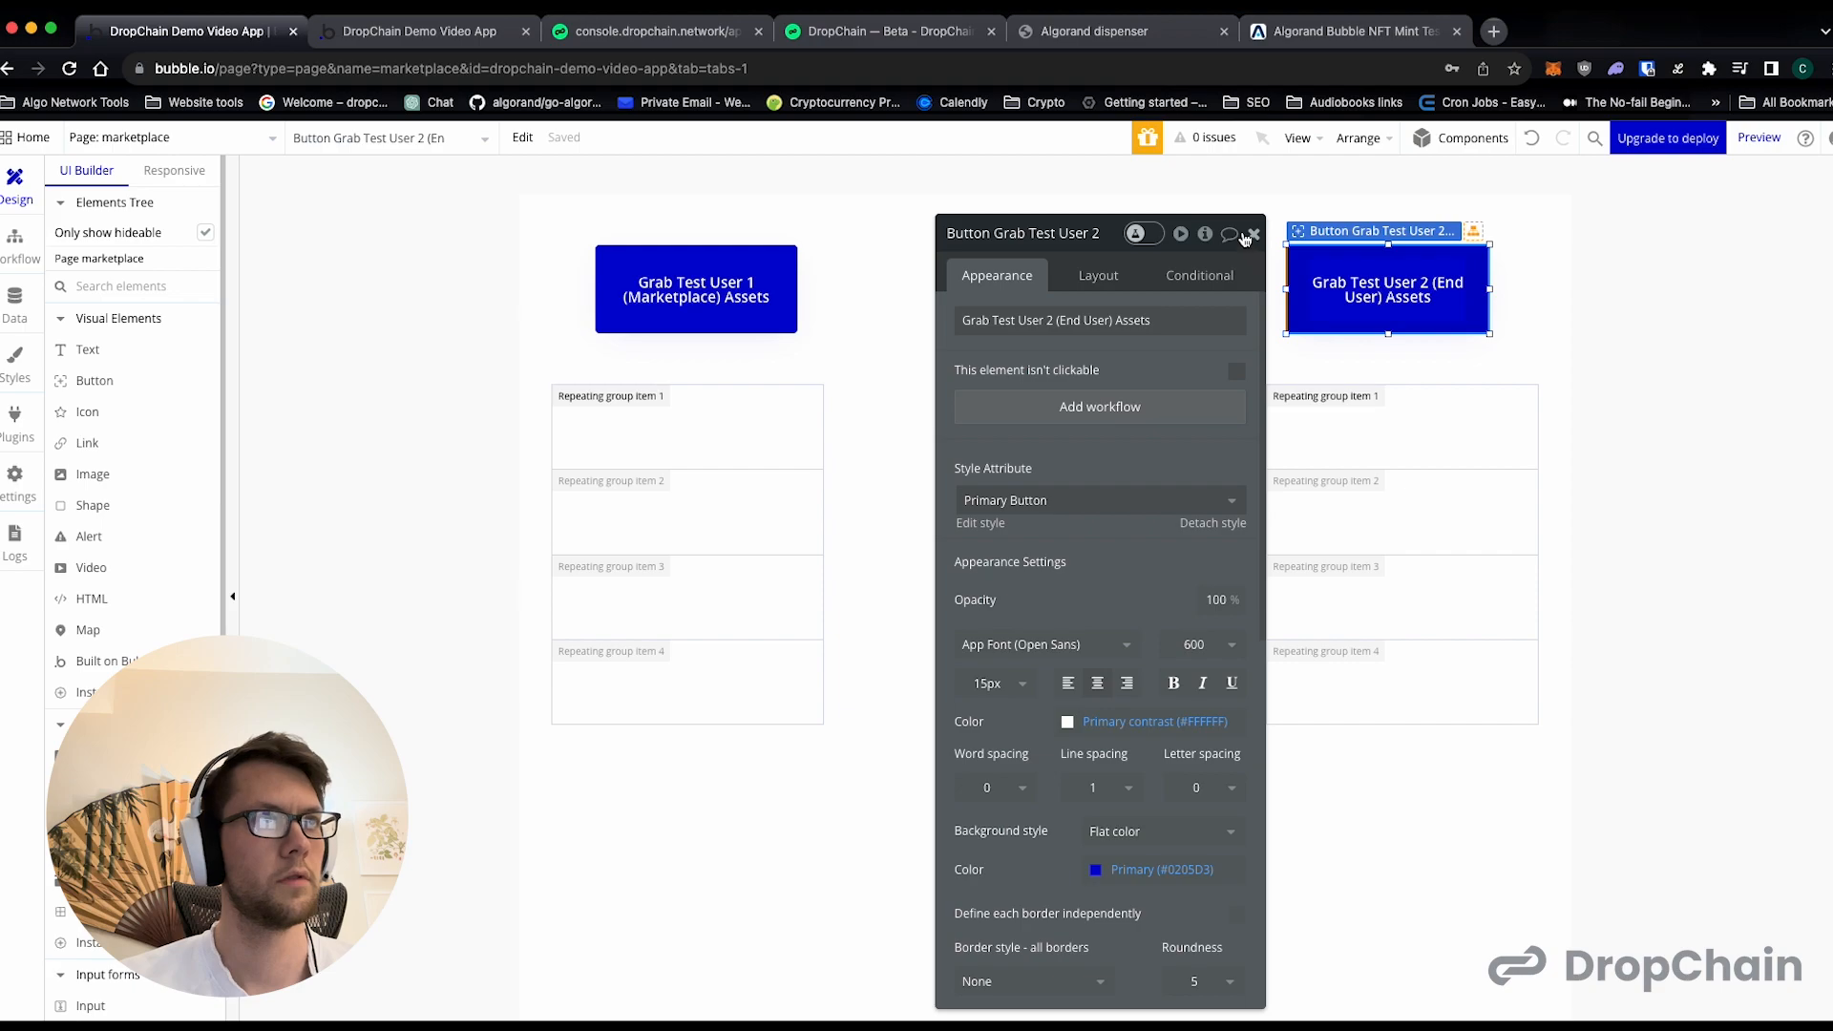
left_click(1254, 234)
left_click_drag(1372, 489, 1363, 485)
- Duplicate the Test User 1 button into the space between the two asset buttons and label the copy "Mint a Sword NFT"
left_click(766, 313)
key("super+c")
key("super+v")
left_click_drag(767, 313, 1090, 304)
double_click(1034, 297)
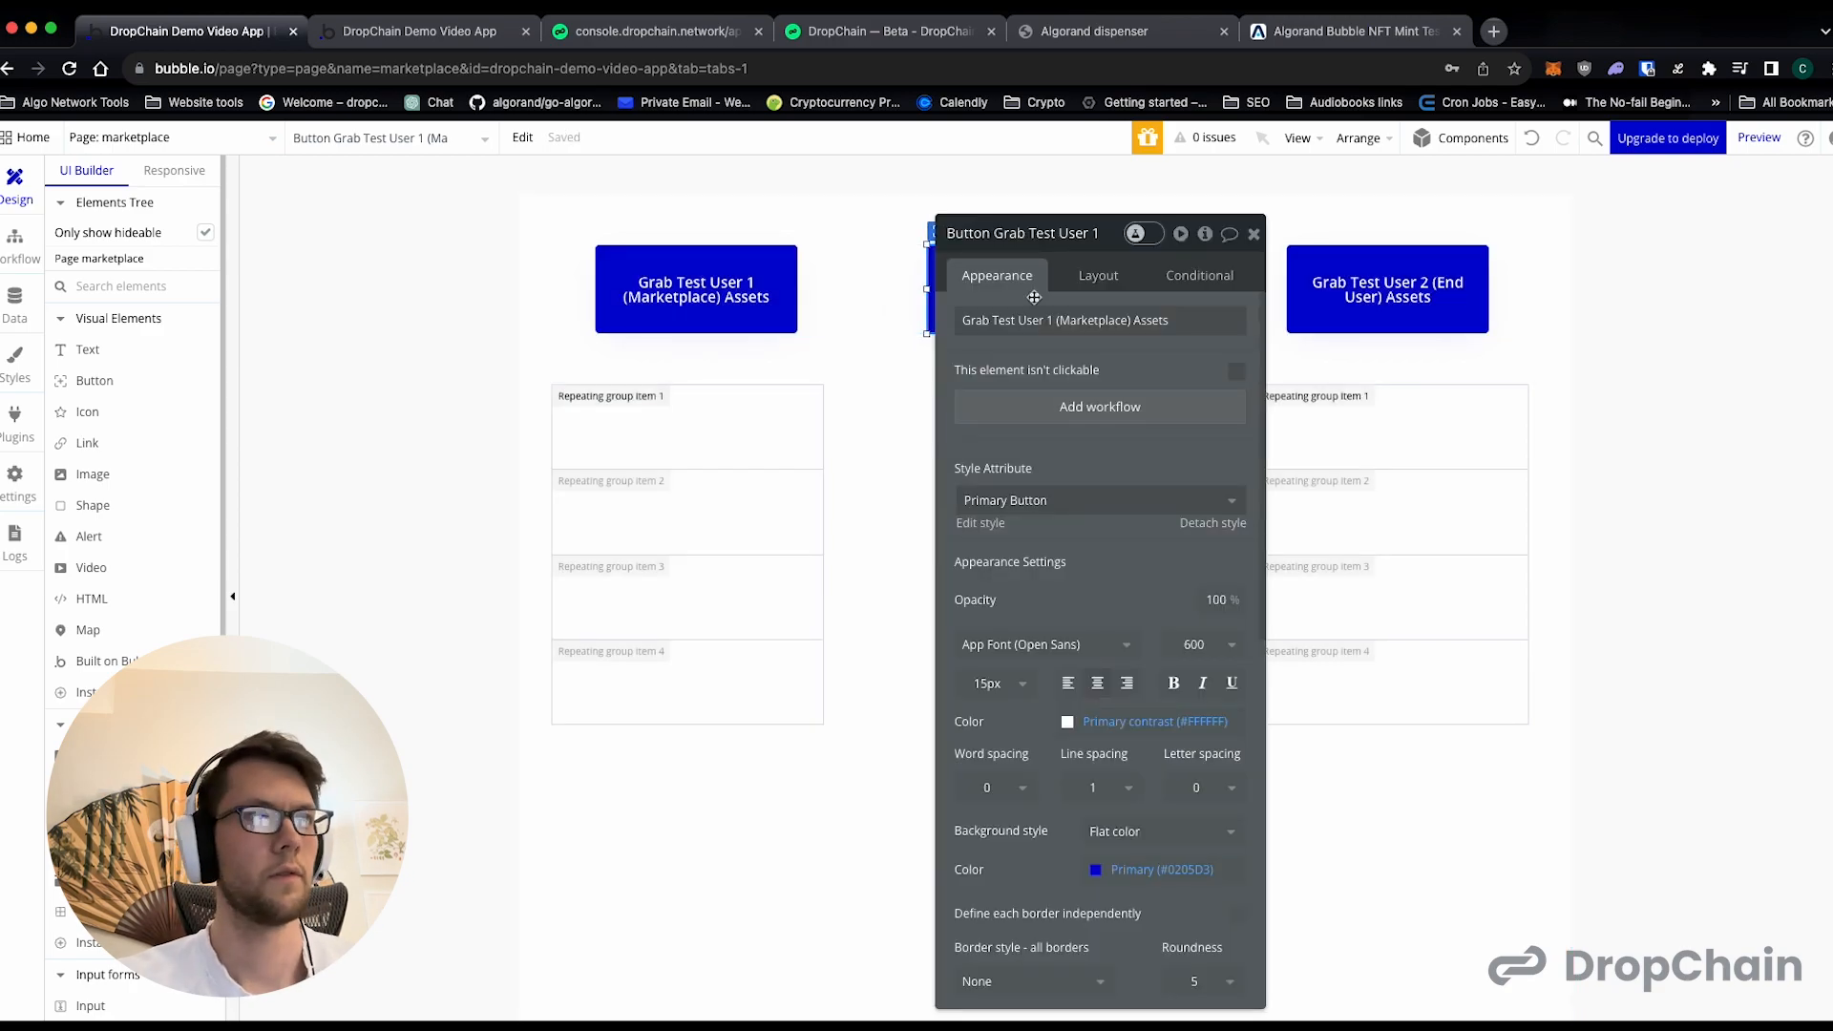
left_click(1035, 320)
key("super+a")
key("BackSpace")
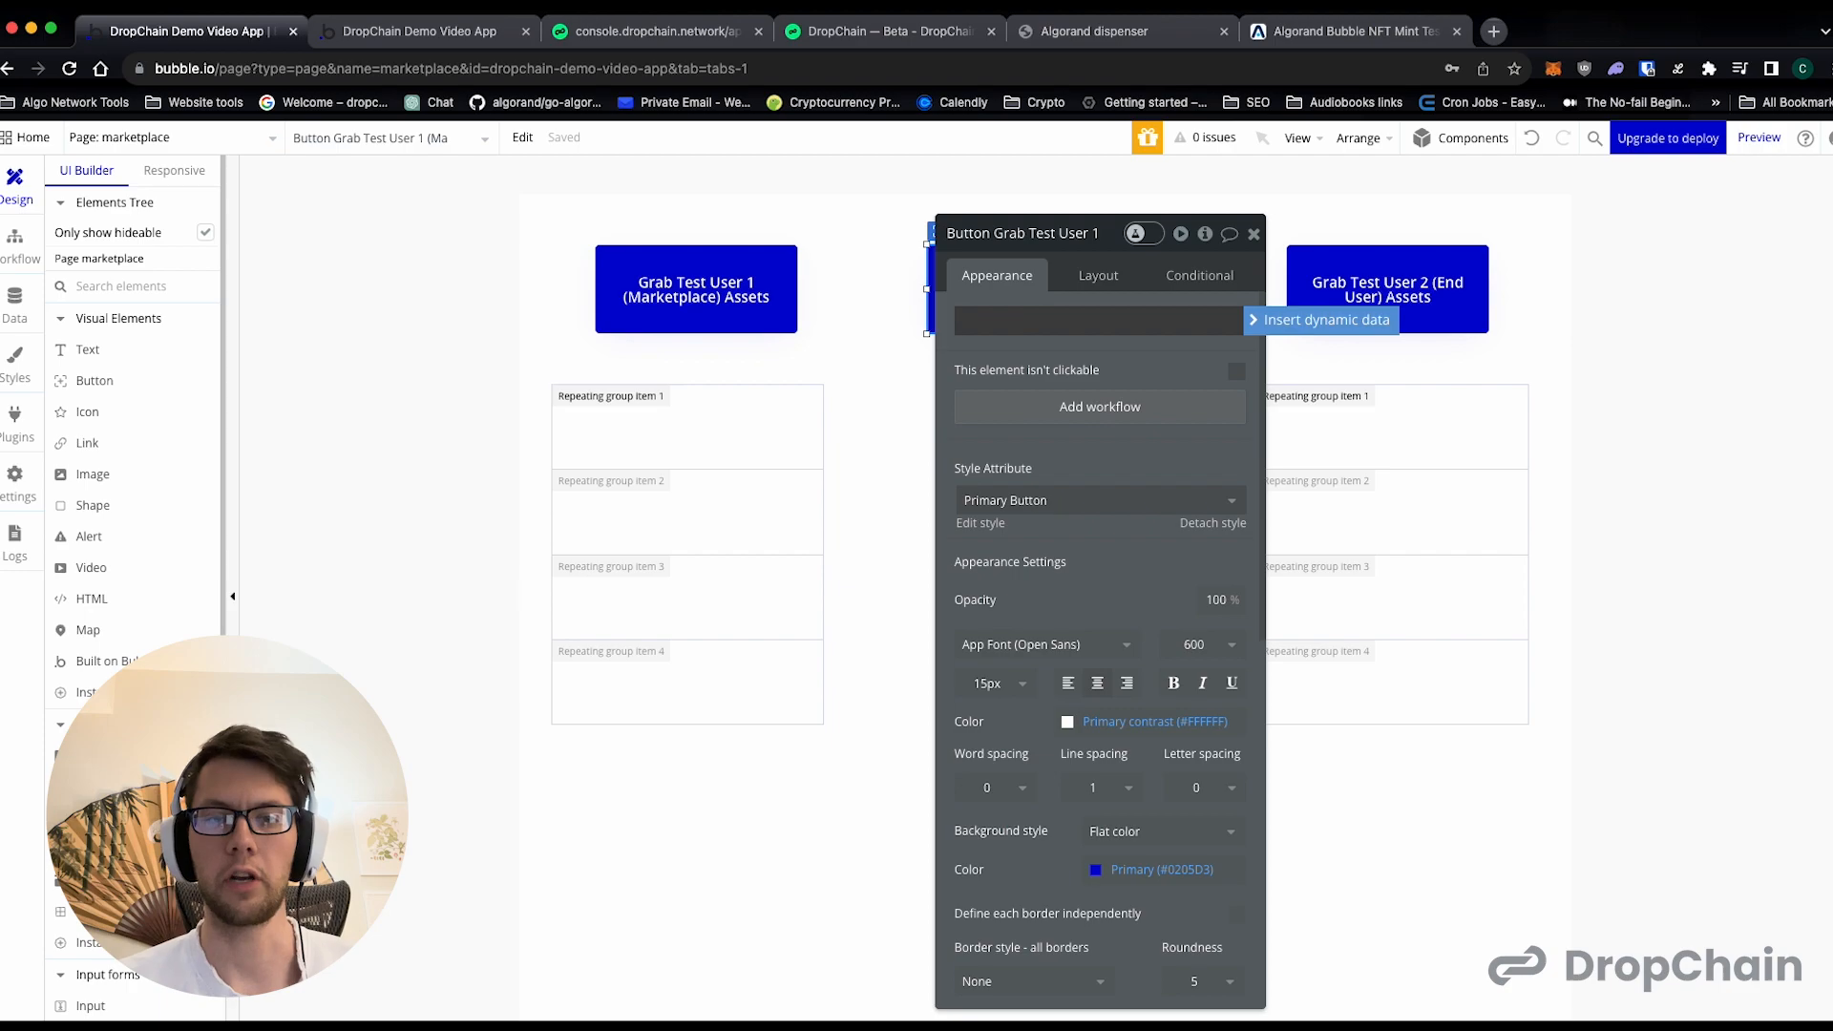
type("M")
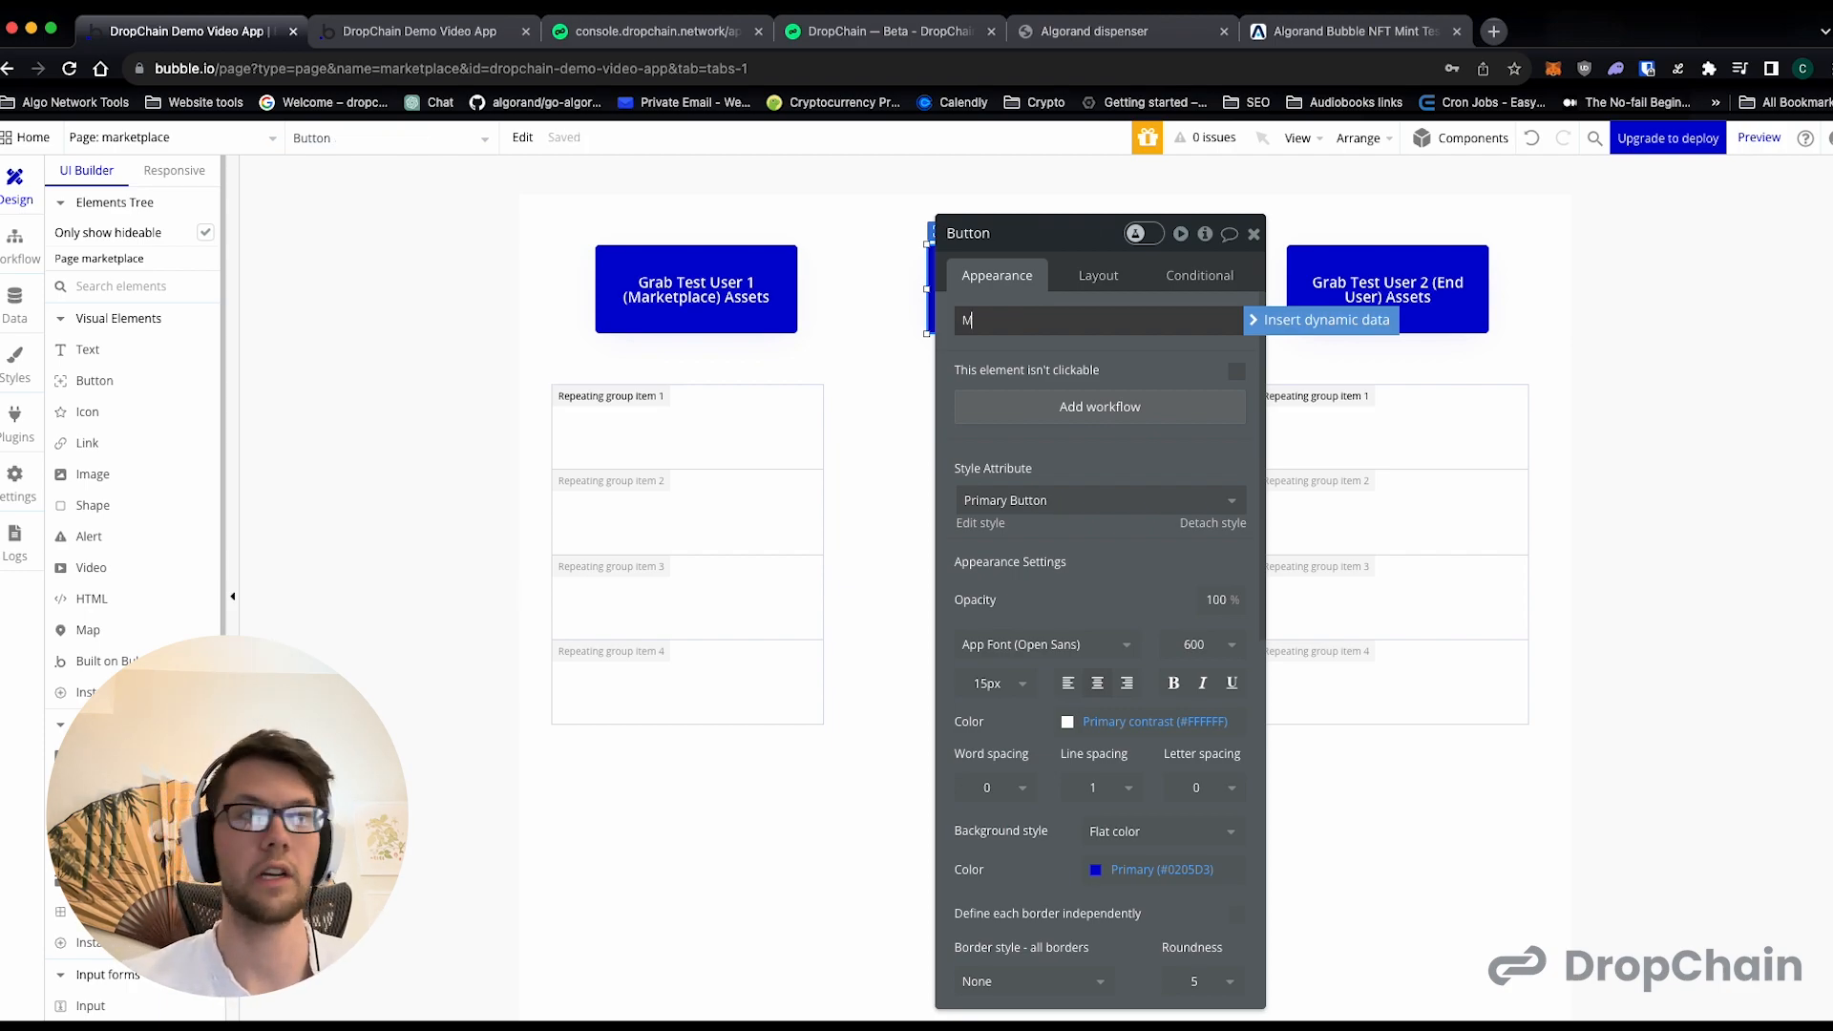
type("int a S")
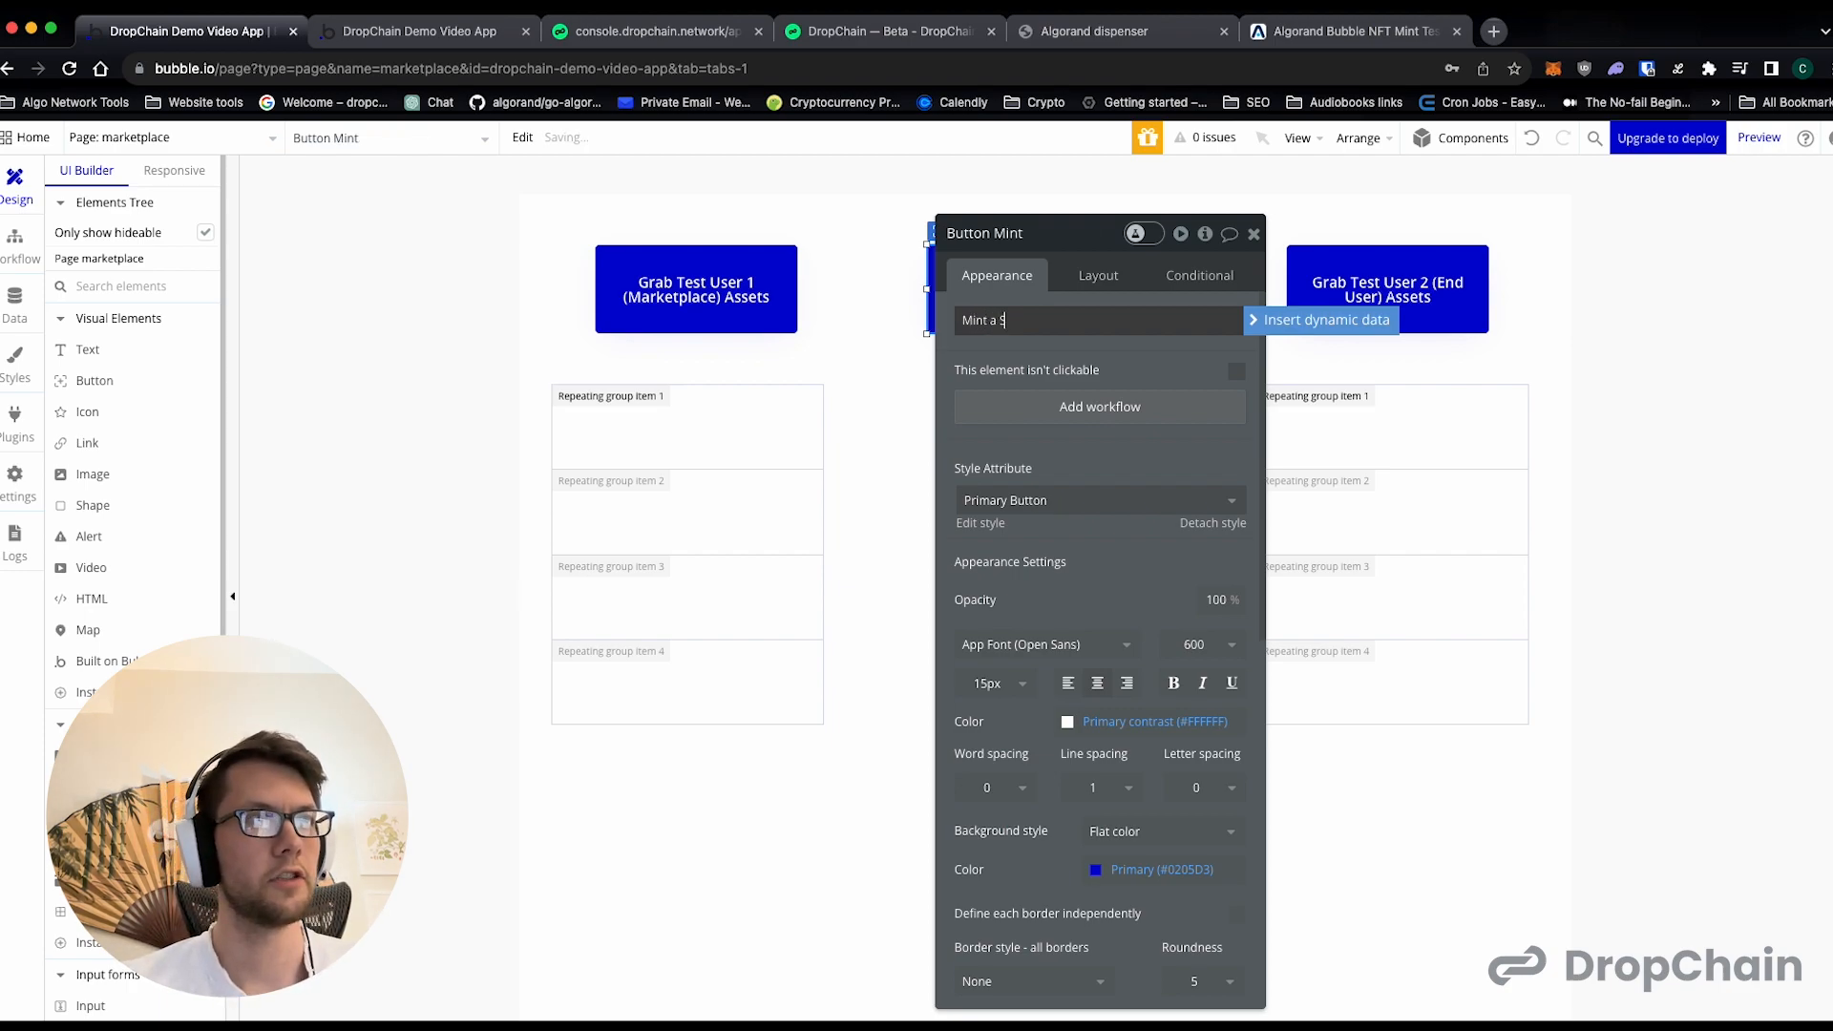
type("word NFT")
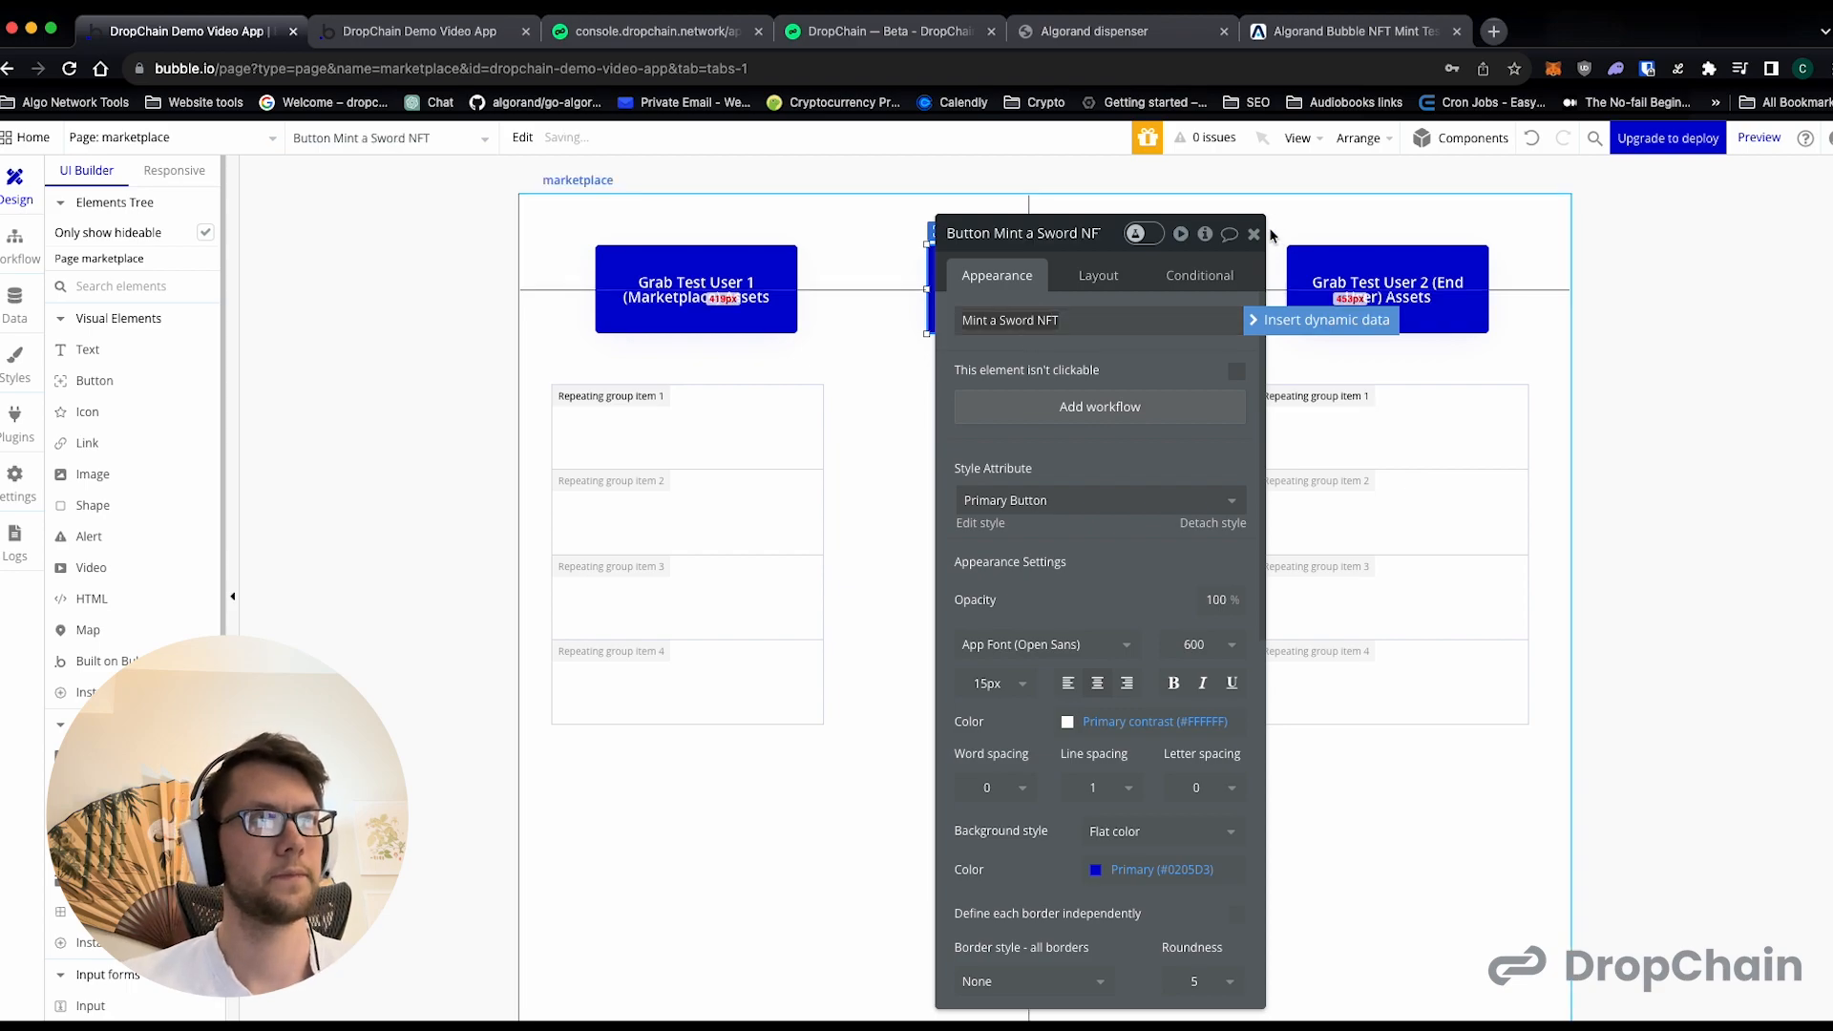
left_click(1254, 233)
- Duplicate the "Mint a Sword NFT" button directly below it and label the copy "Mint 100,000 Coins to Marketplace Account"
left_click_drag(1058, 301, 1053, 429)
double_click(1054, 428)
left_click(1054, 329)
type("Mint 100")
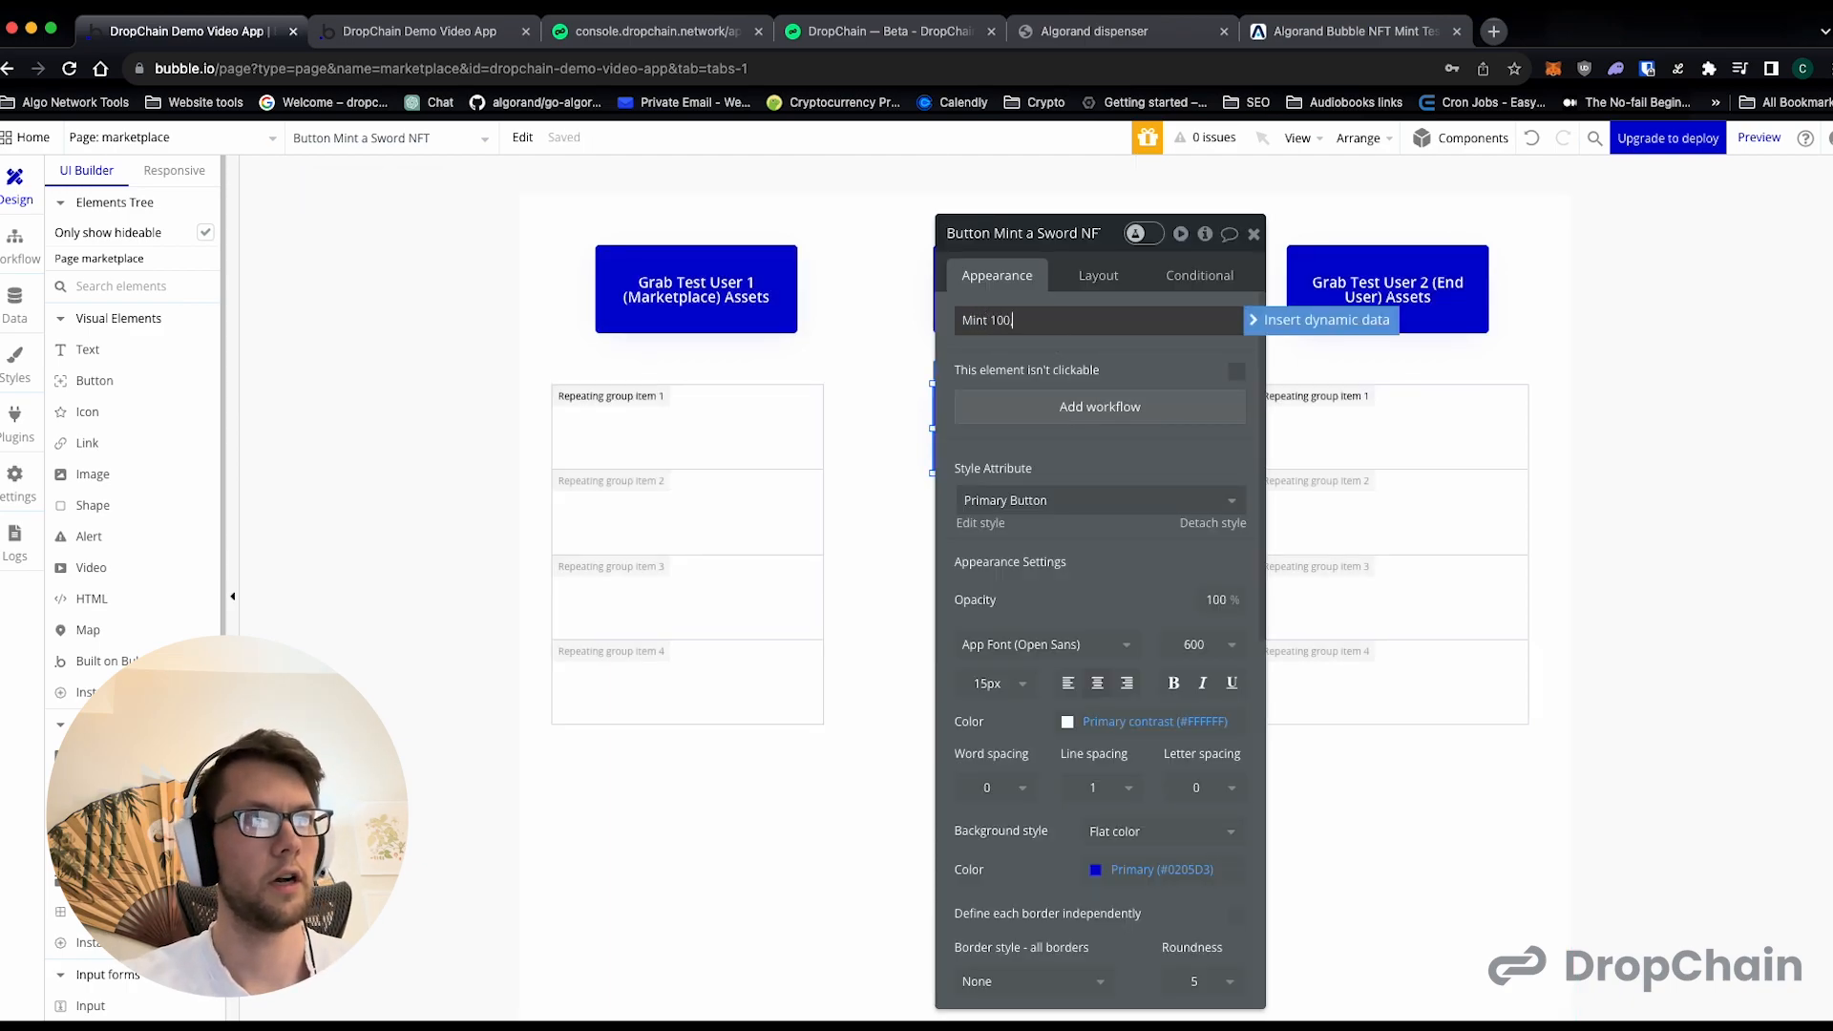
type(",000 Coins")
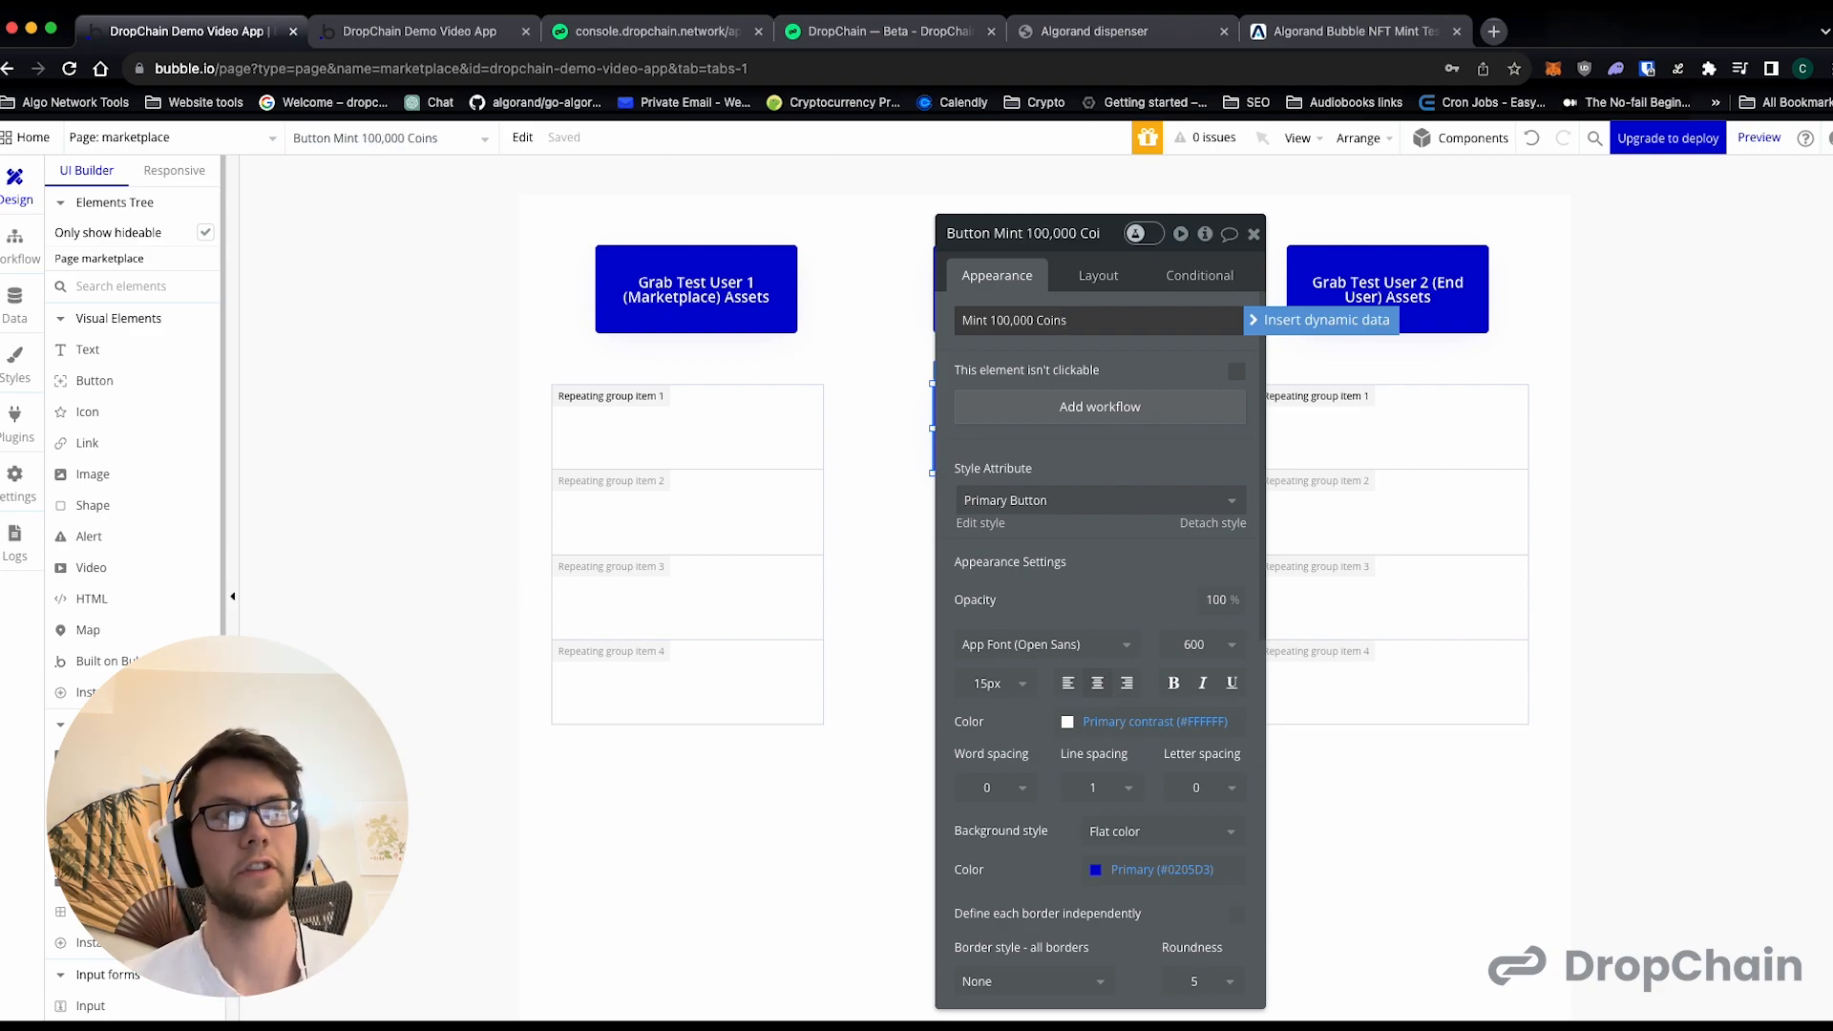
type(" to Marketplace Account")
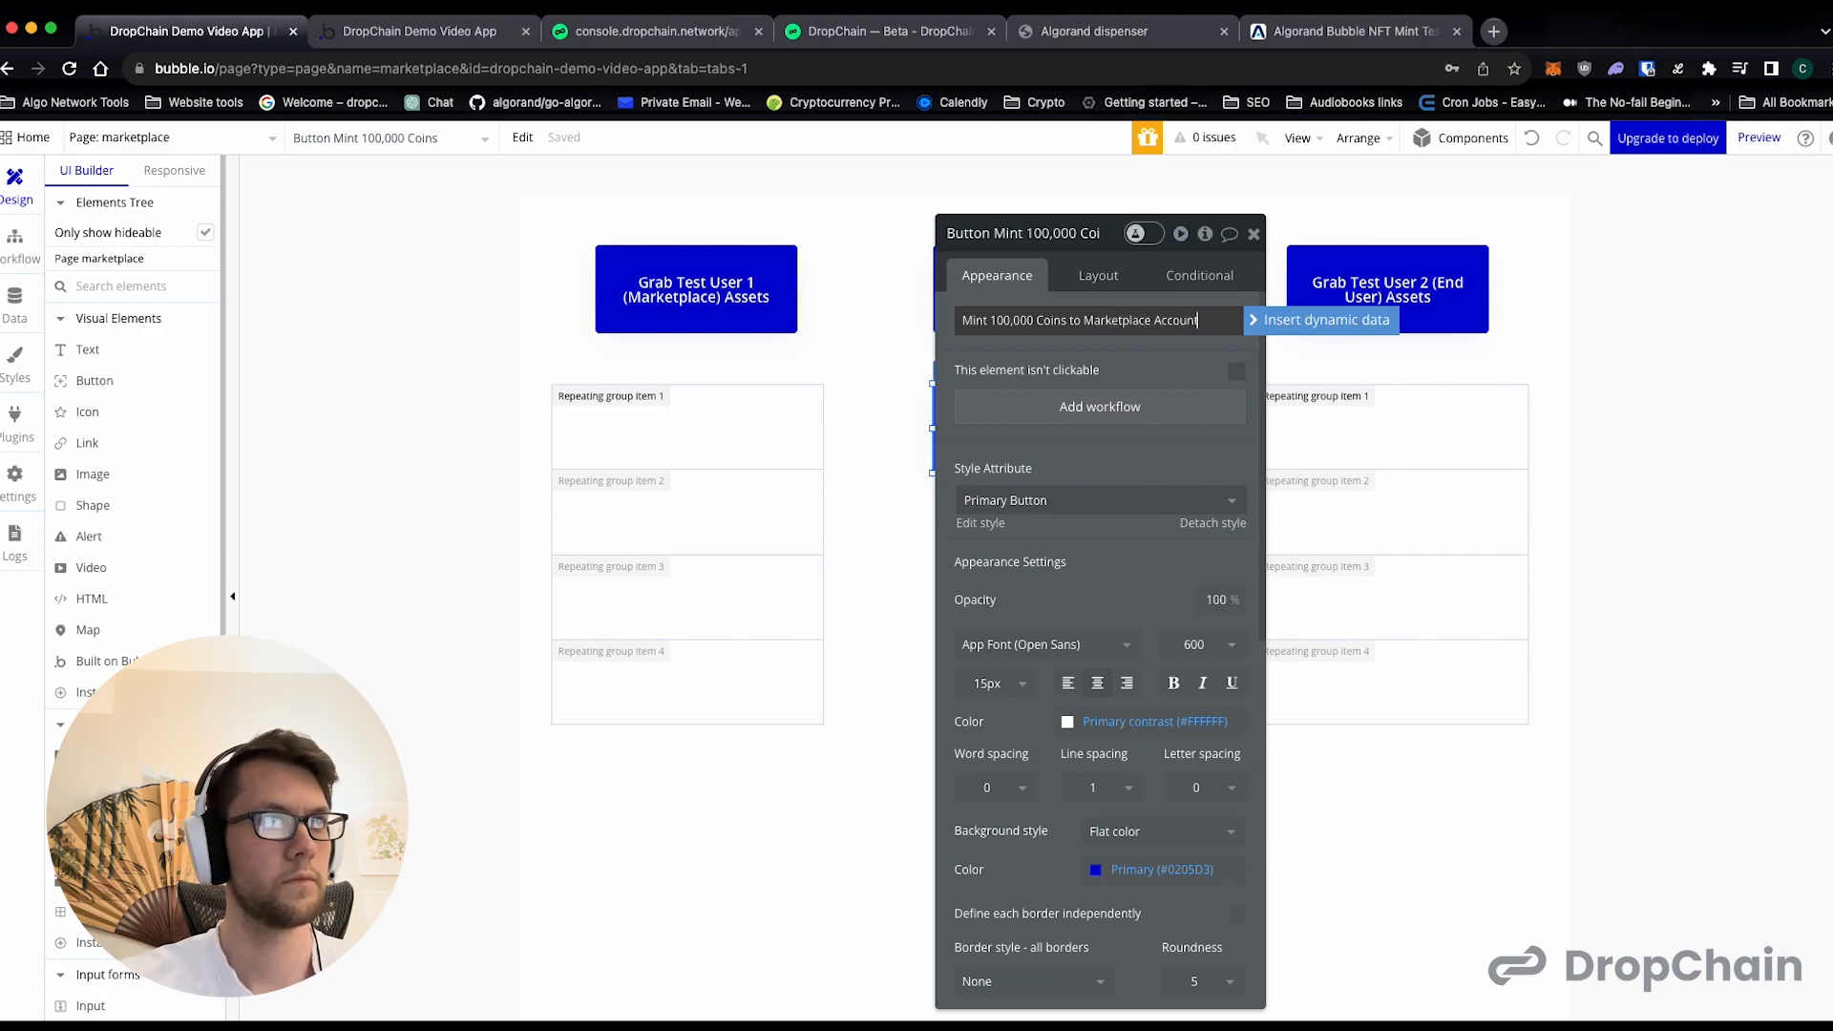
left_click(1254, 233)
- Duplicate the coin-minting button directly below it and label the copy "End User Creates an Account"
left_click_drag(1073, 450, 1059, 580)
double_click(1059, 581)
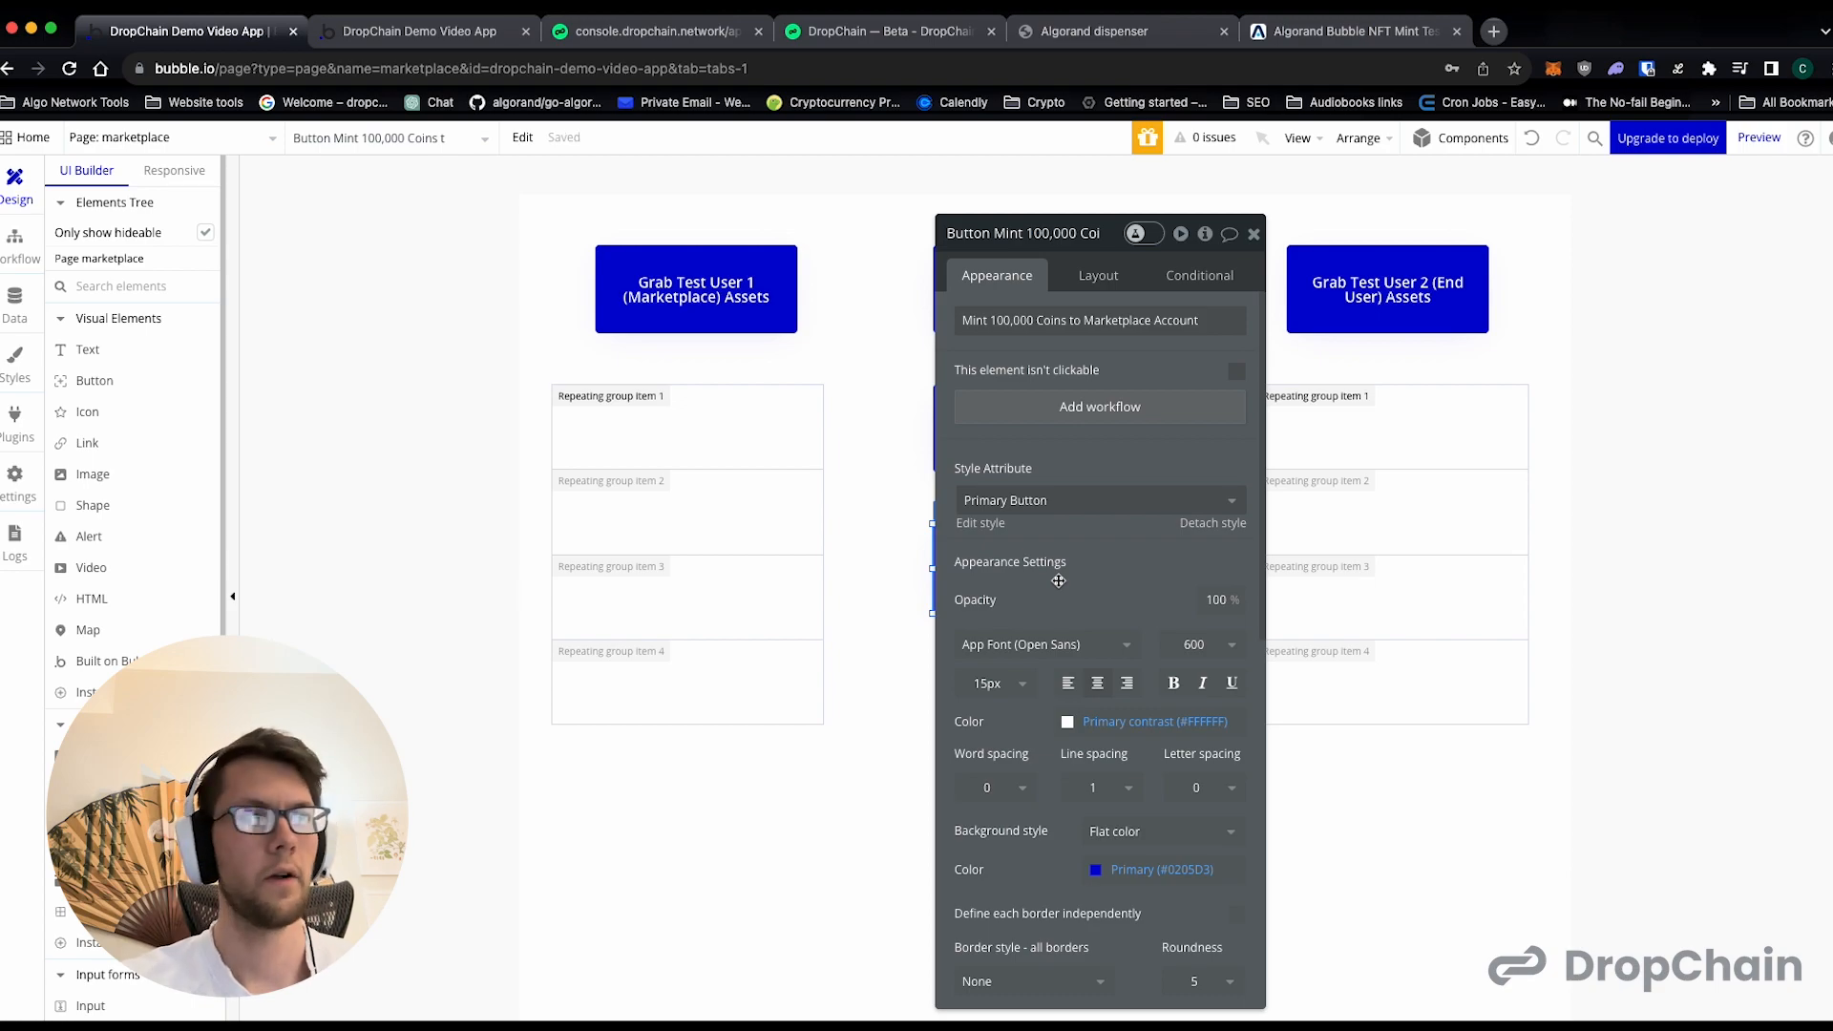
triple_click(1089, 325)
type("End User Creates an")
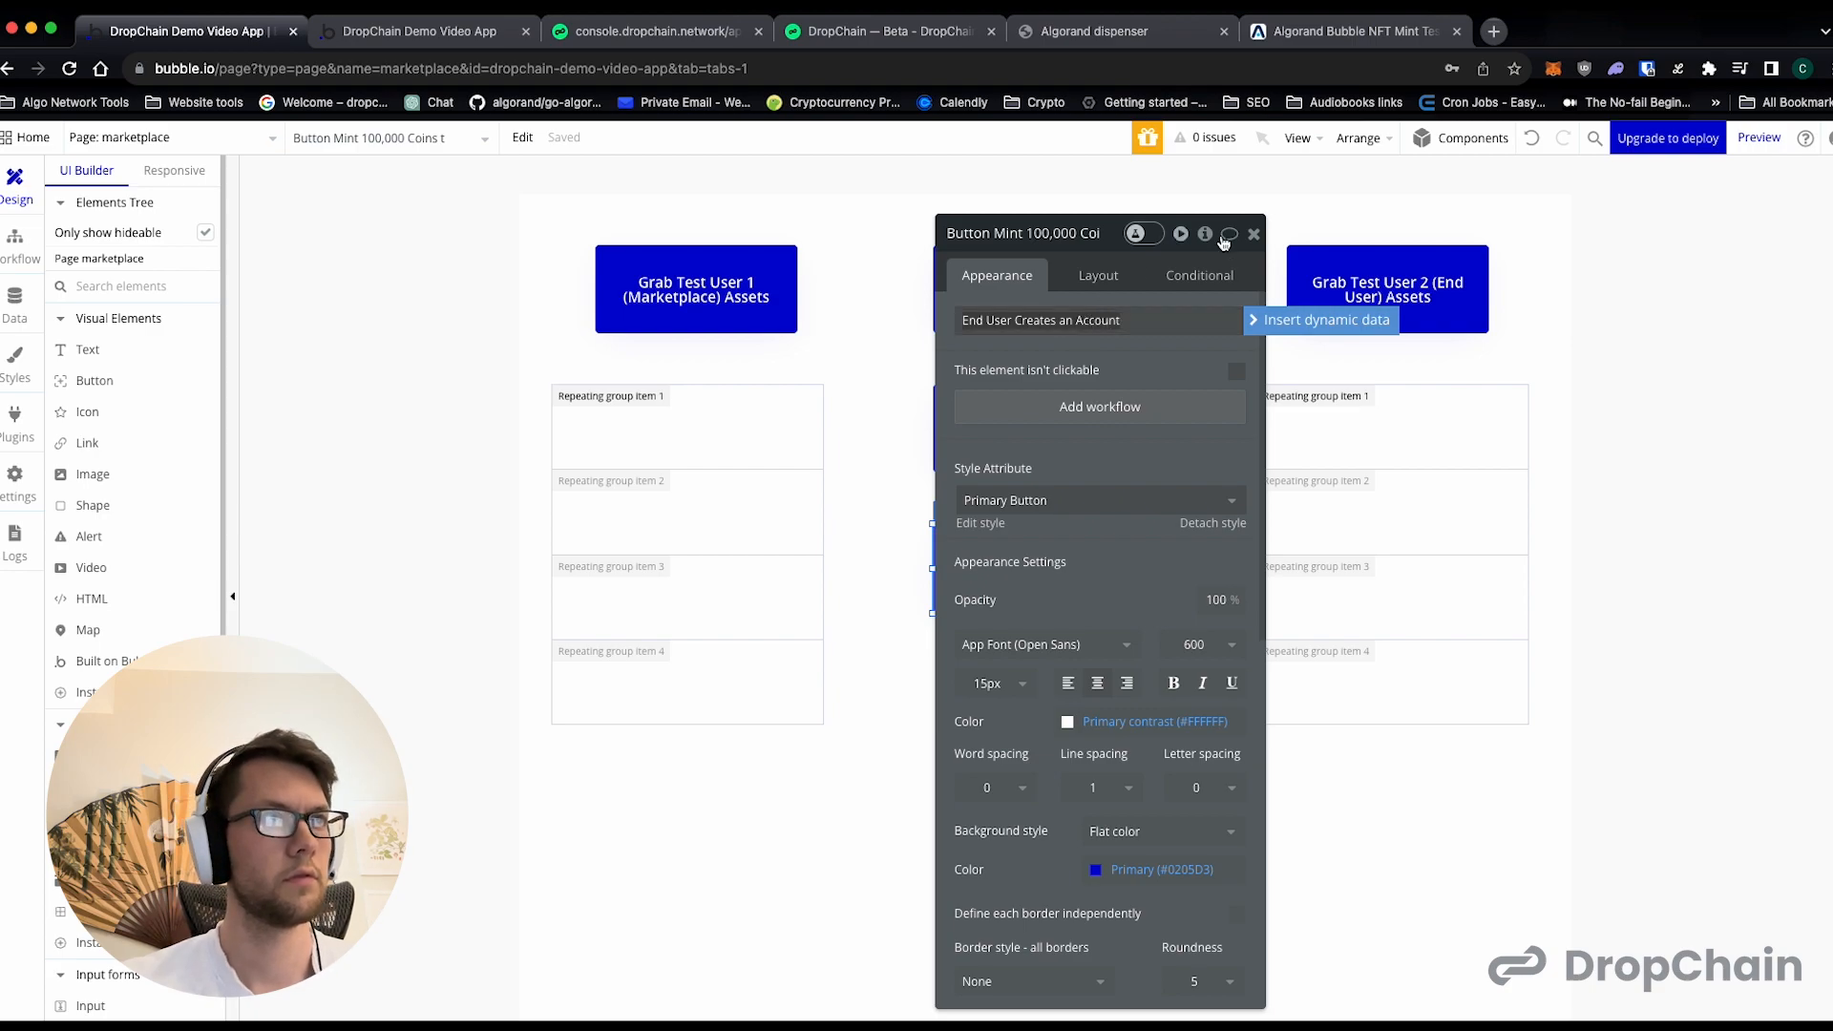
left_click(1254, 234)
- Duplicate the "End User Creates an Account" button directly below it and label the copy "End User Earns 100 Coins"
left_click_drag(1047, 547, 1055, 679)
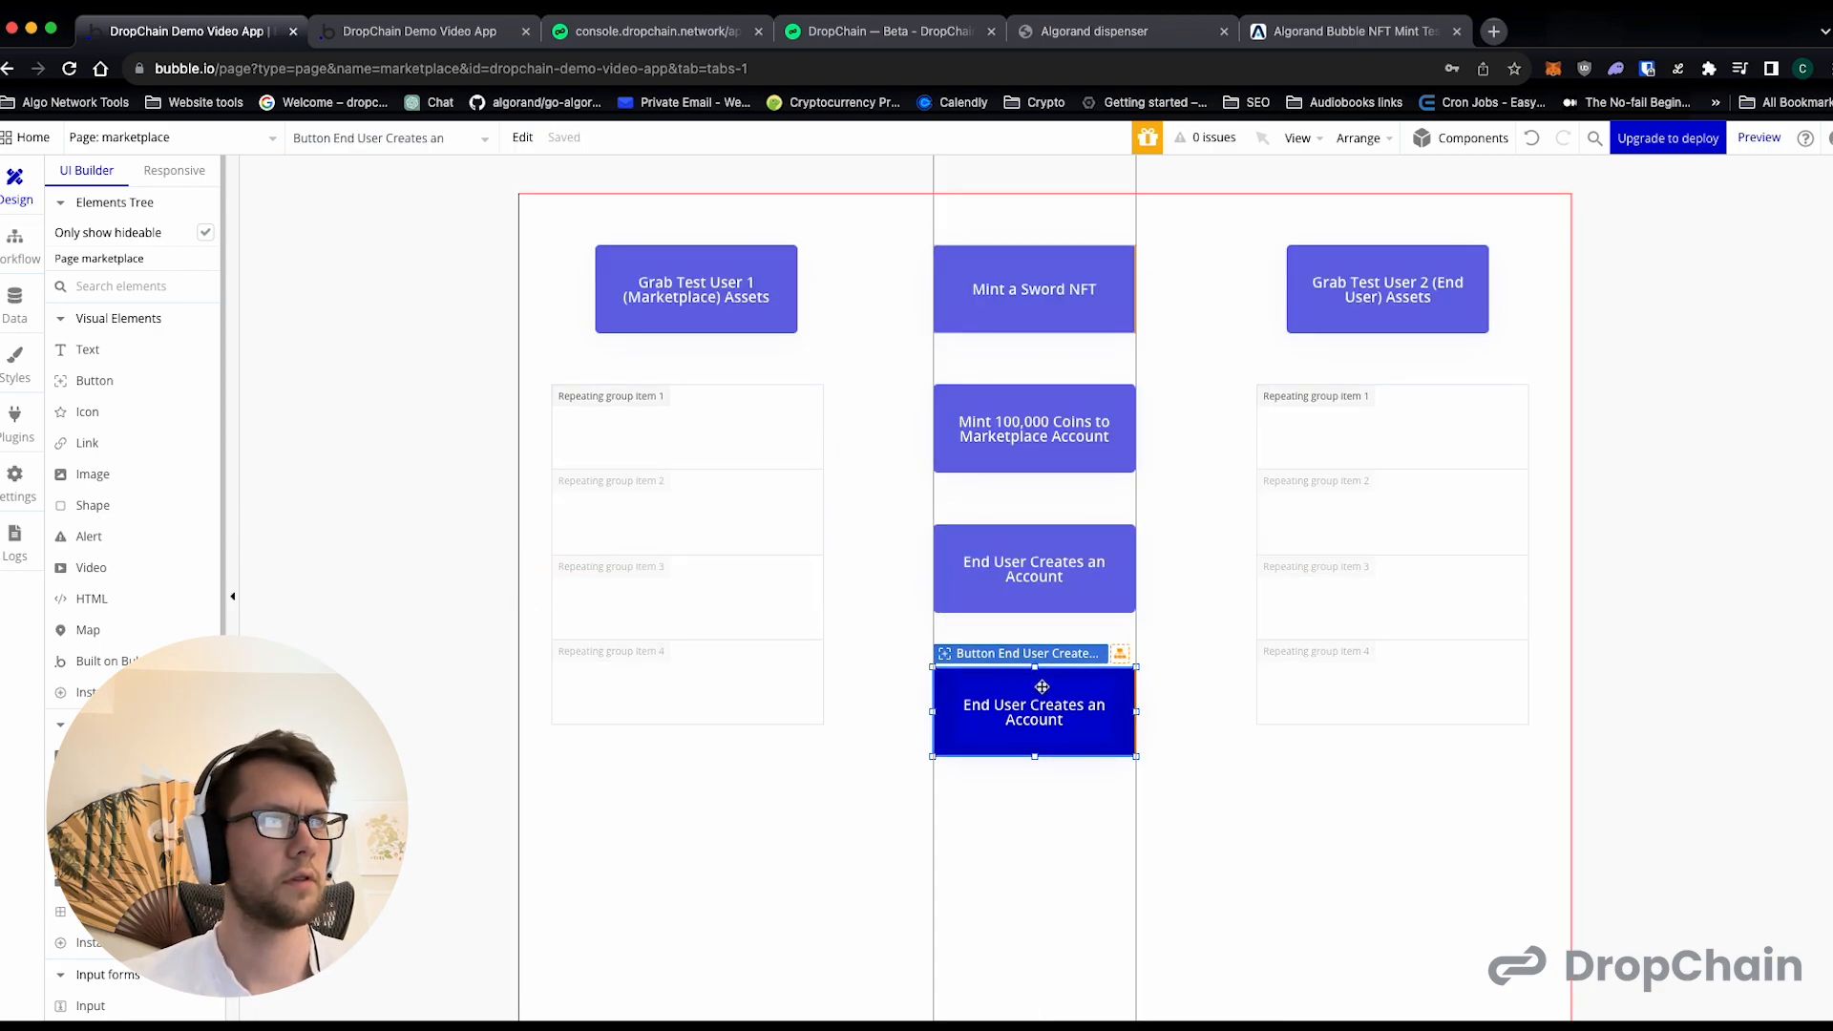
double_click(1055, 679)
triple_click(1096, 325)
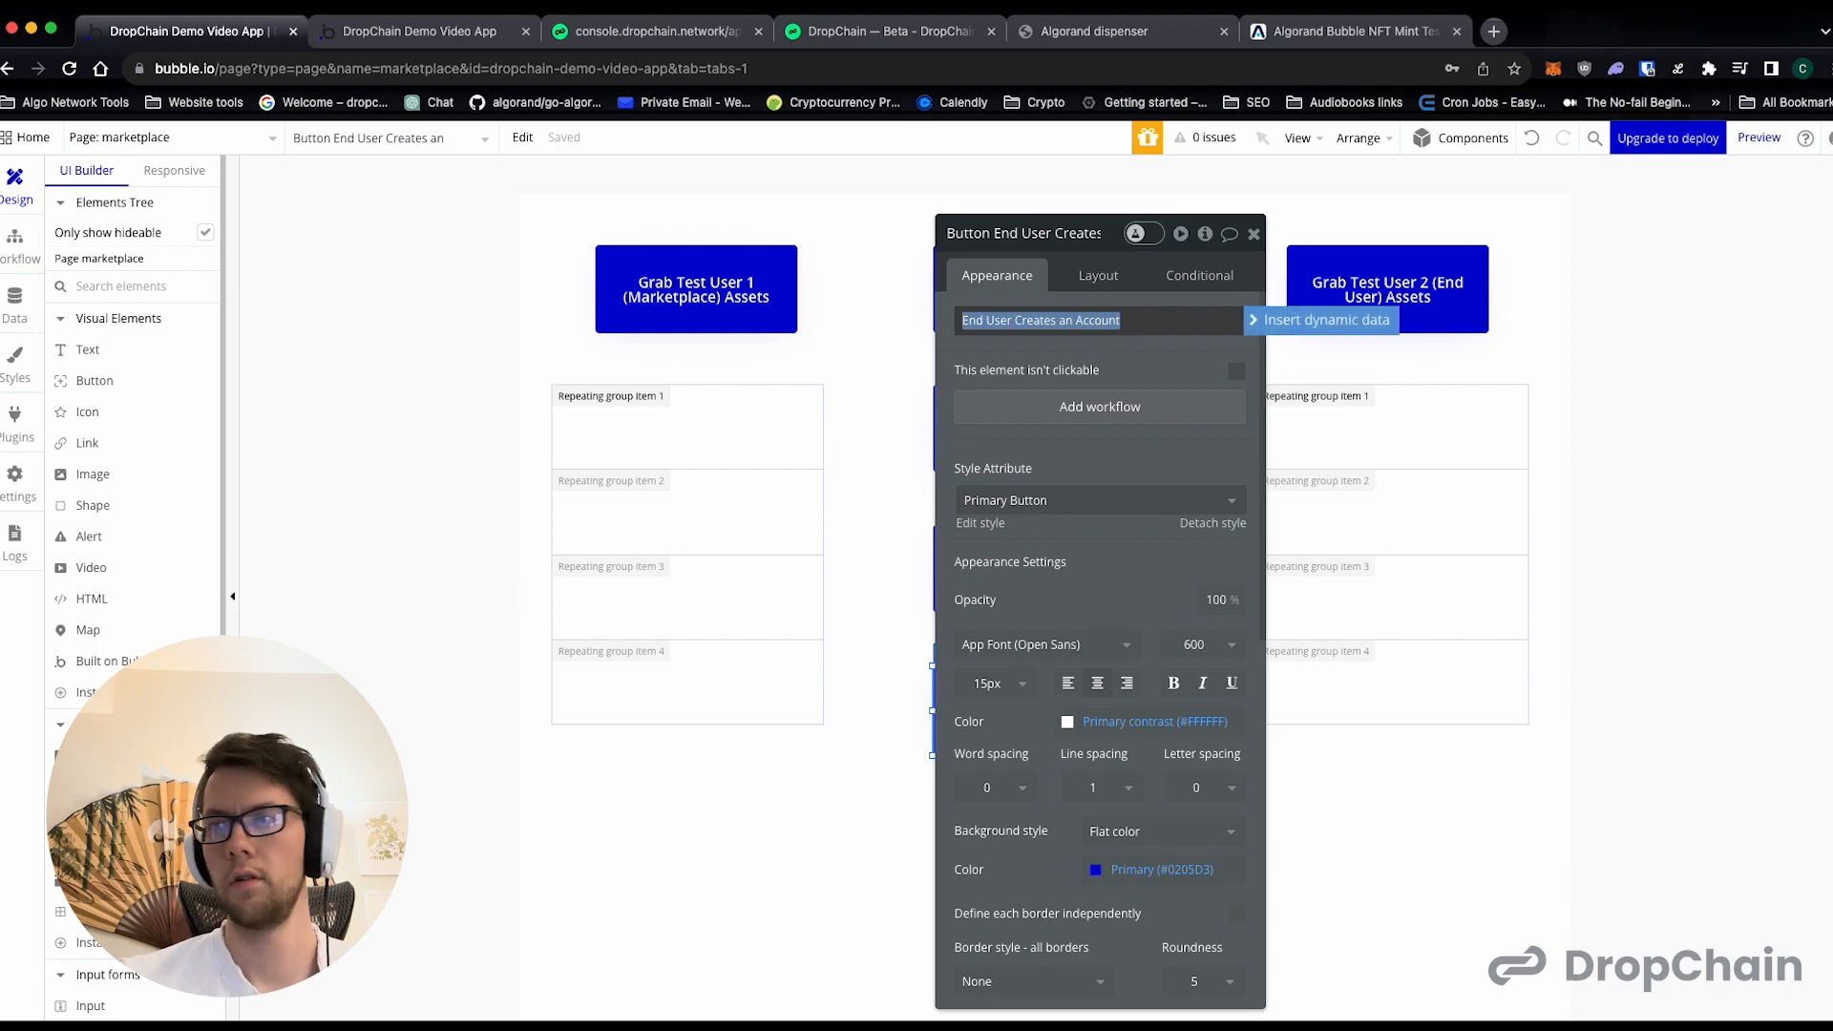
key("BackSpace")
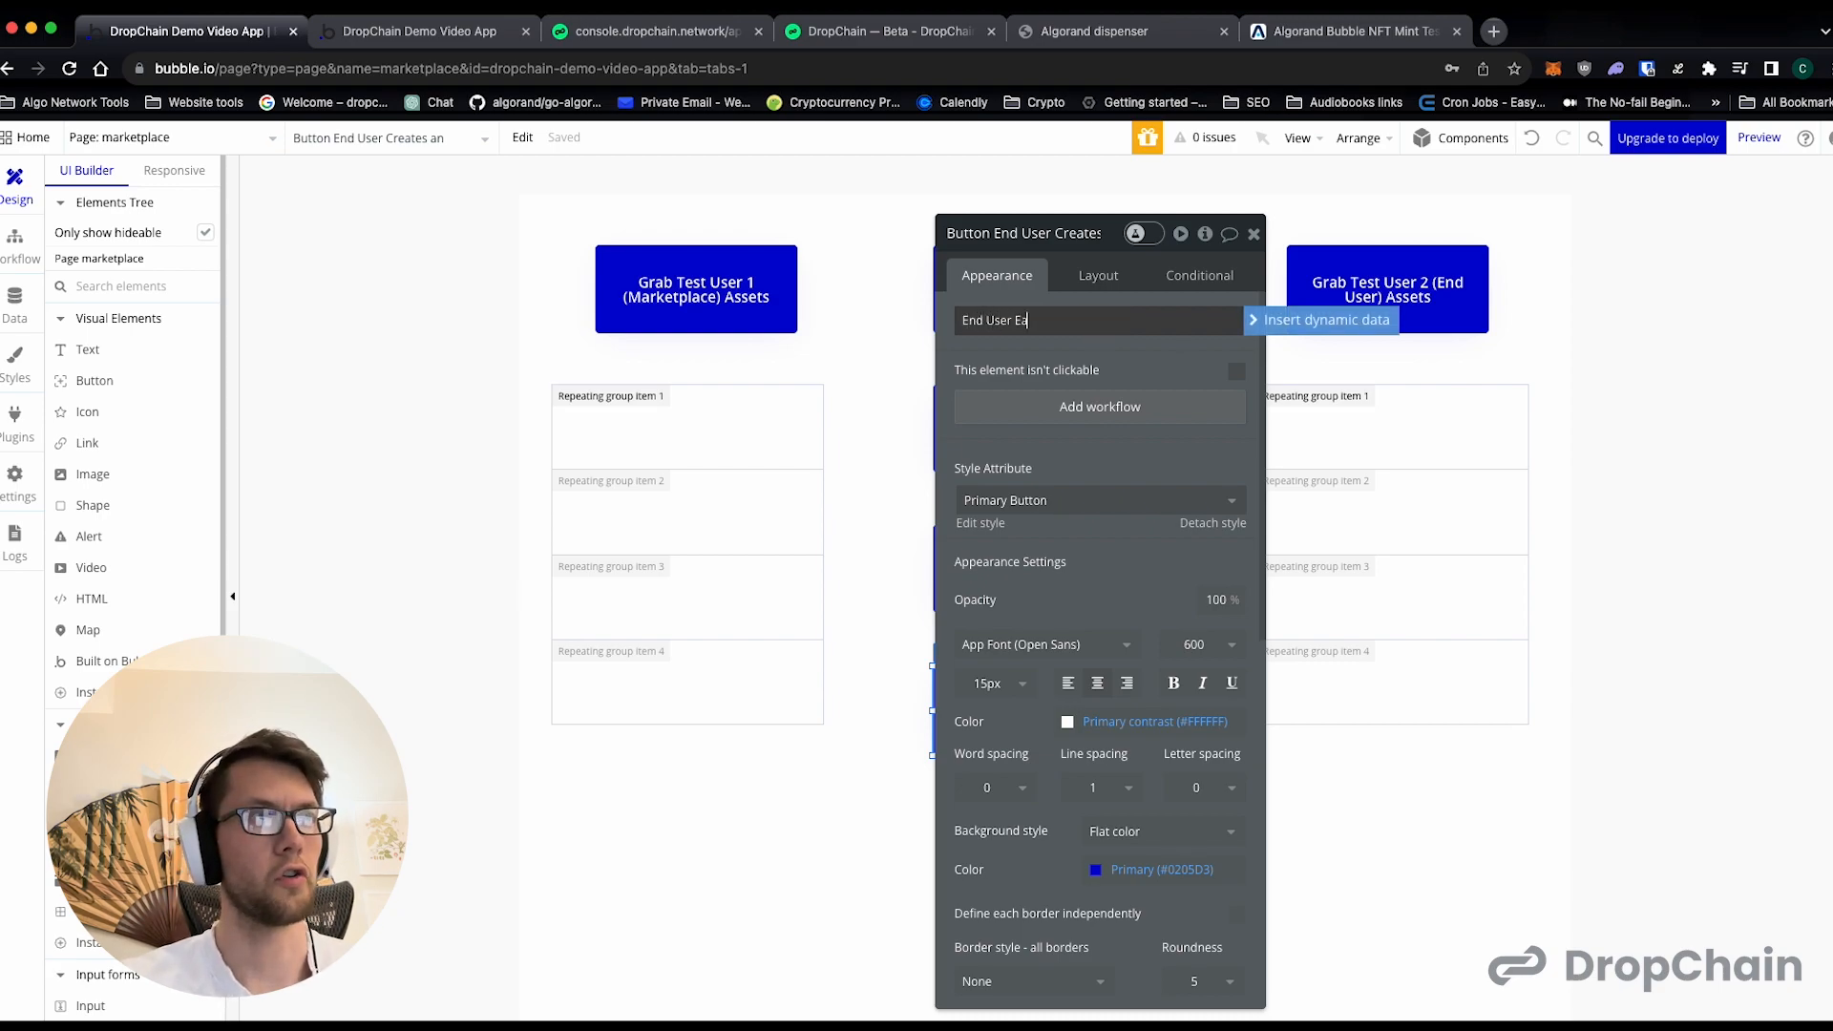
left_click(1254, 234)
- Duplicate the "End User Earns 100 Coins" button and place the copy directly below it
scroll(1107, 620, "down", 1)
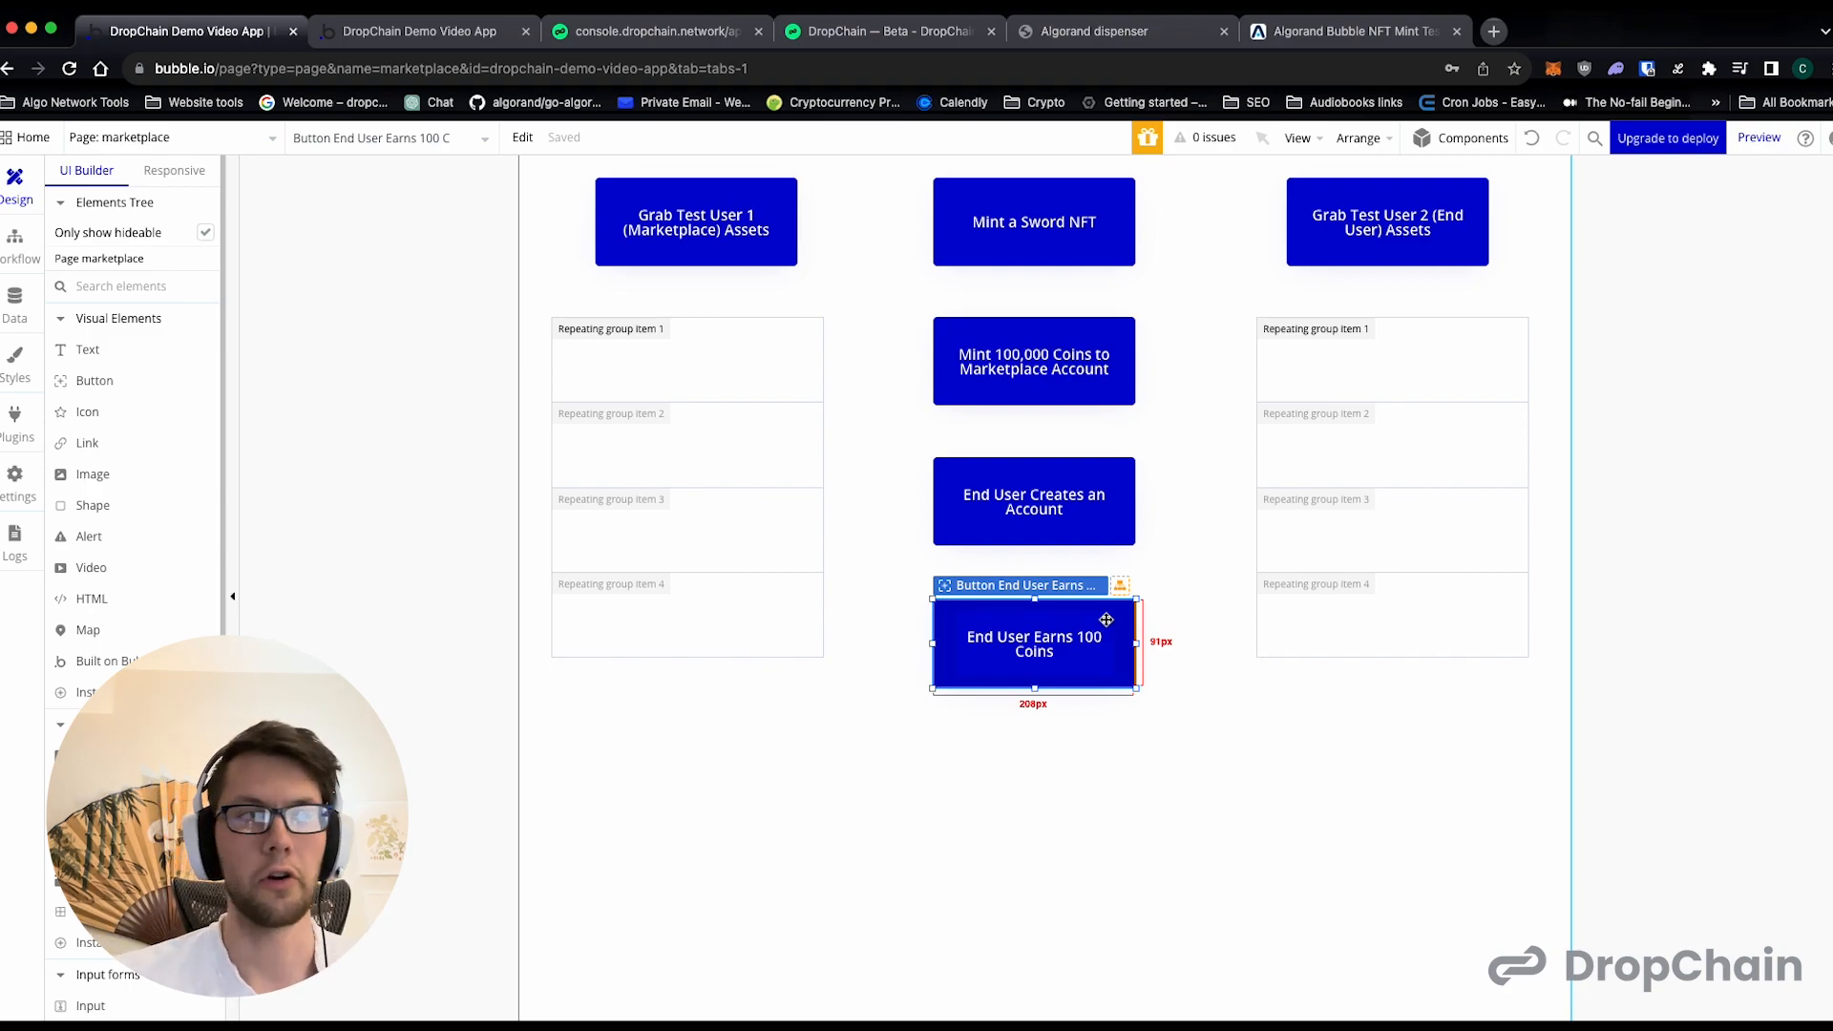
key("super+c")
key("super+v")
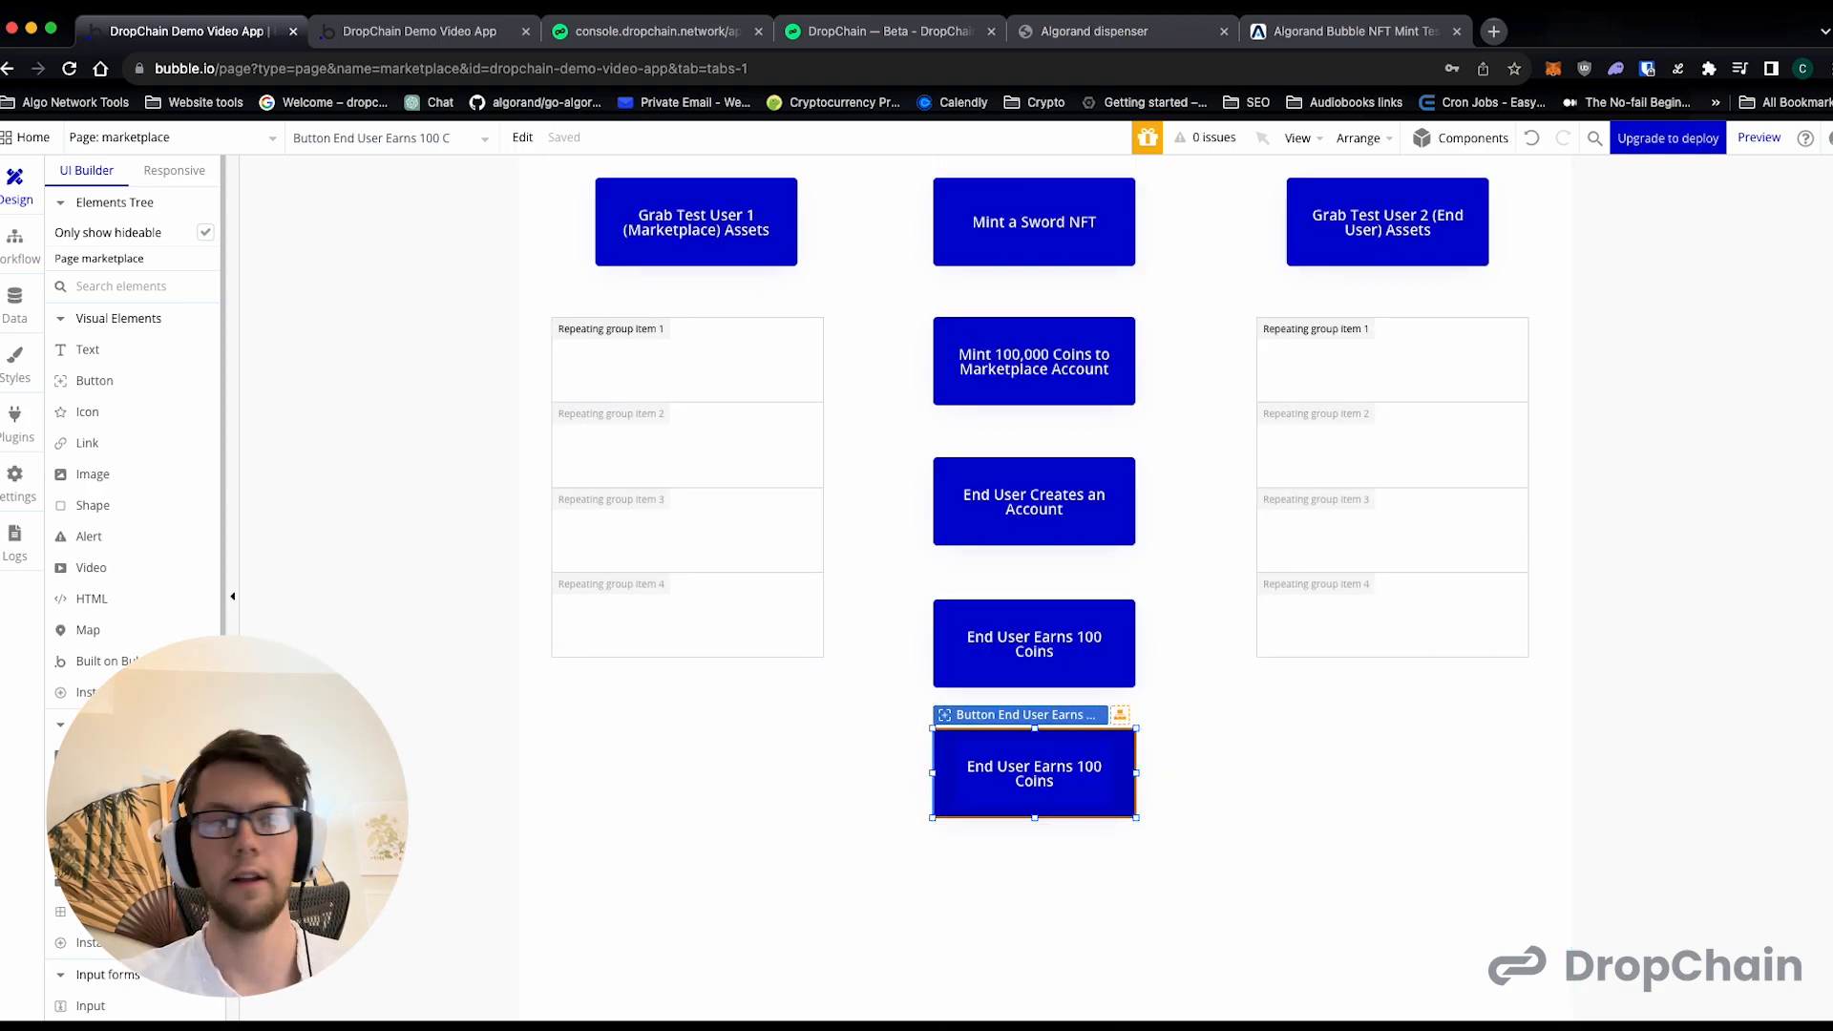
- Label the lowest button in the middle column "End User Buys Sword For 250 Coins"
double_click(1098, 802)
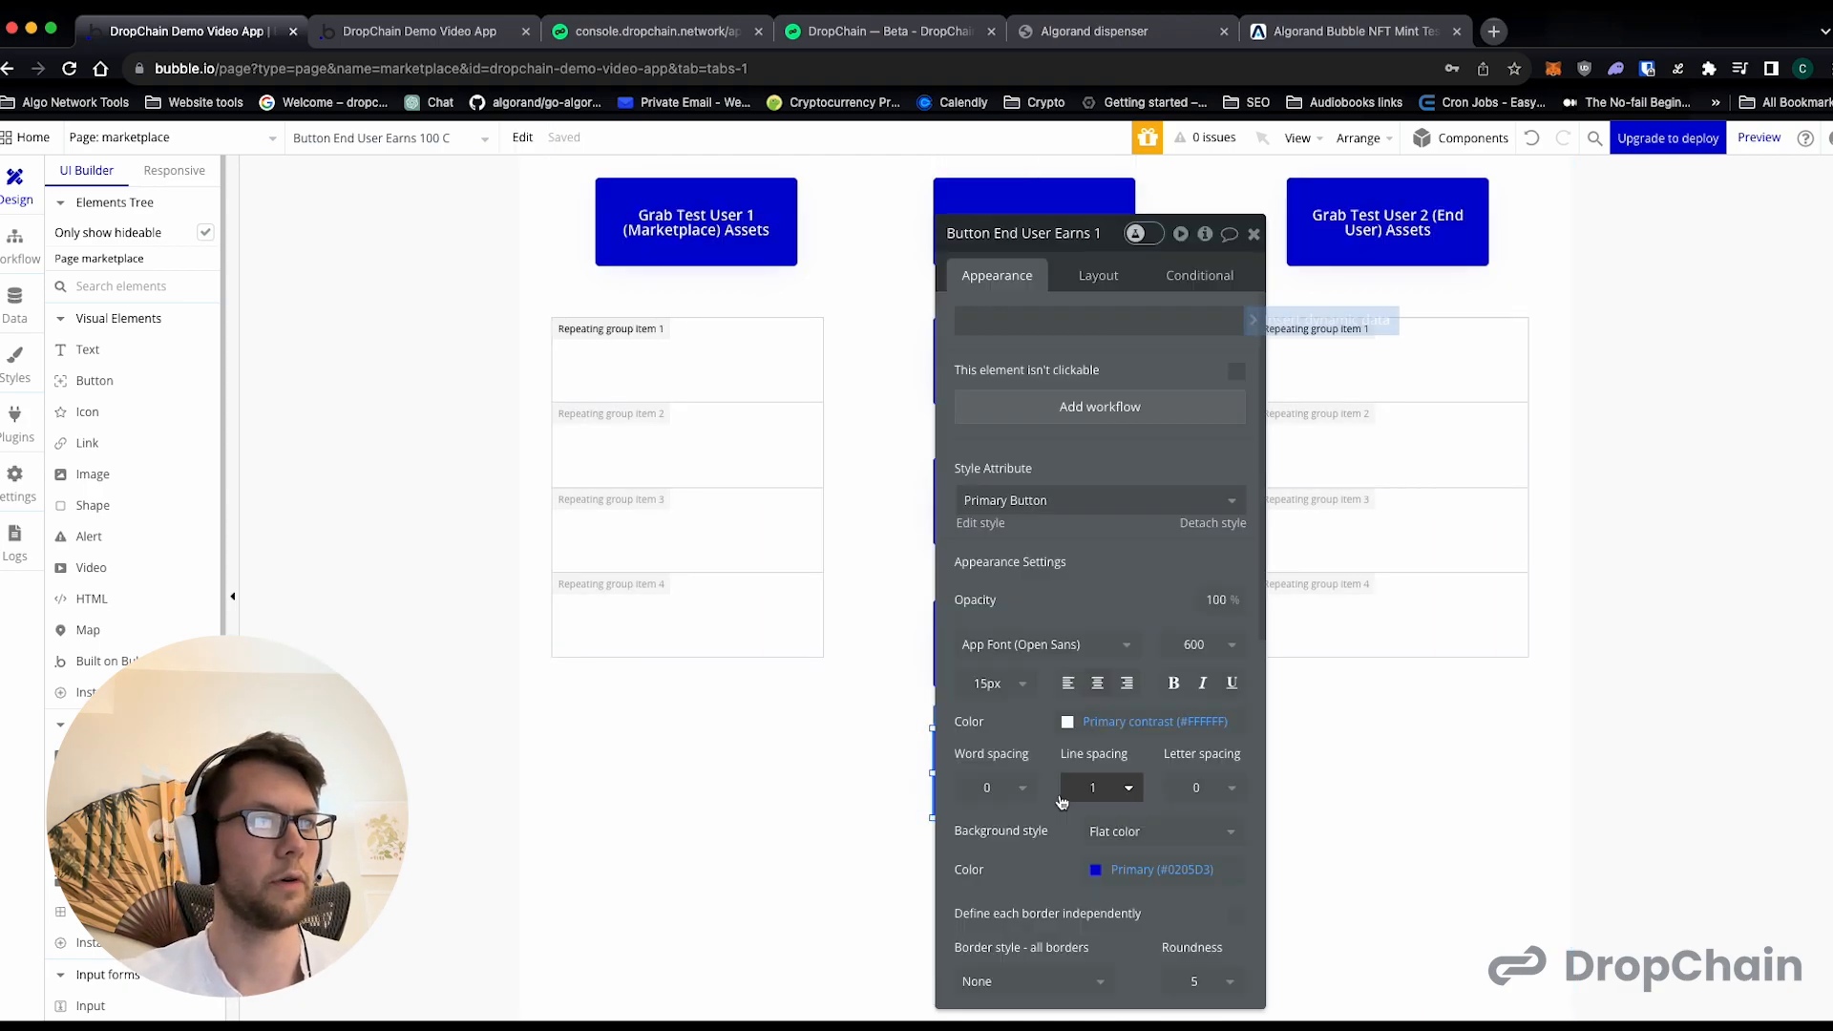
left_click(1085, 316)
left_click(1065, 320)
key("BackSpace")
key("BackSpace")
key("BackSpace")
key("BackSpace")
key("BackSpace")
key("BackSpace")
type("Buys Sword ")
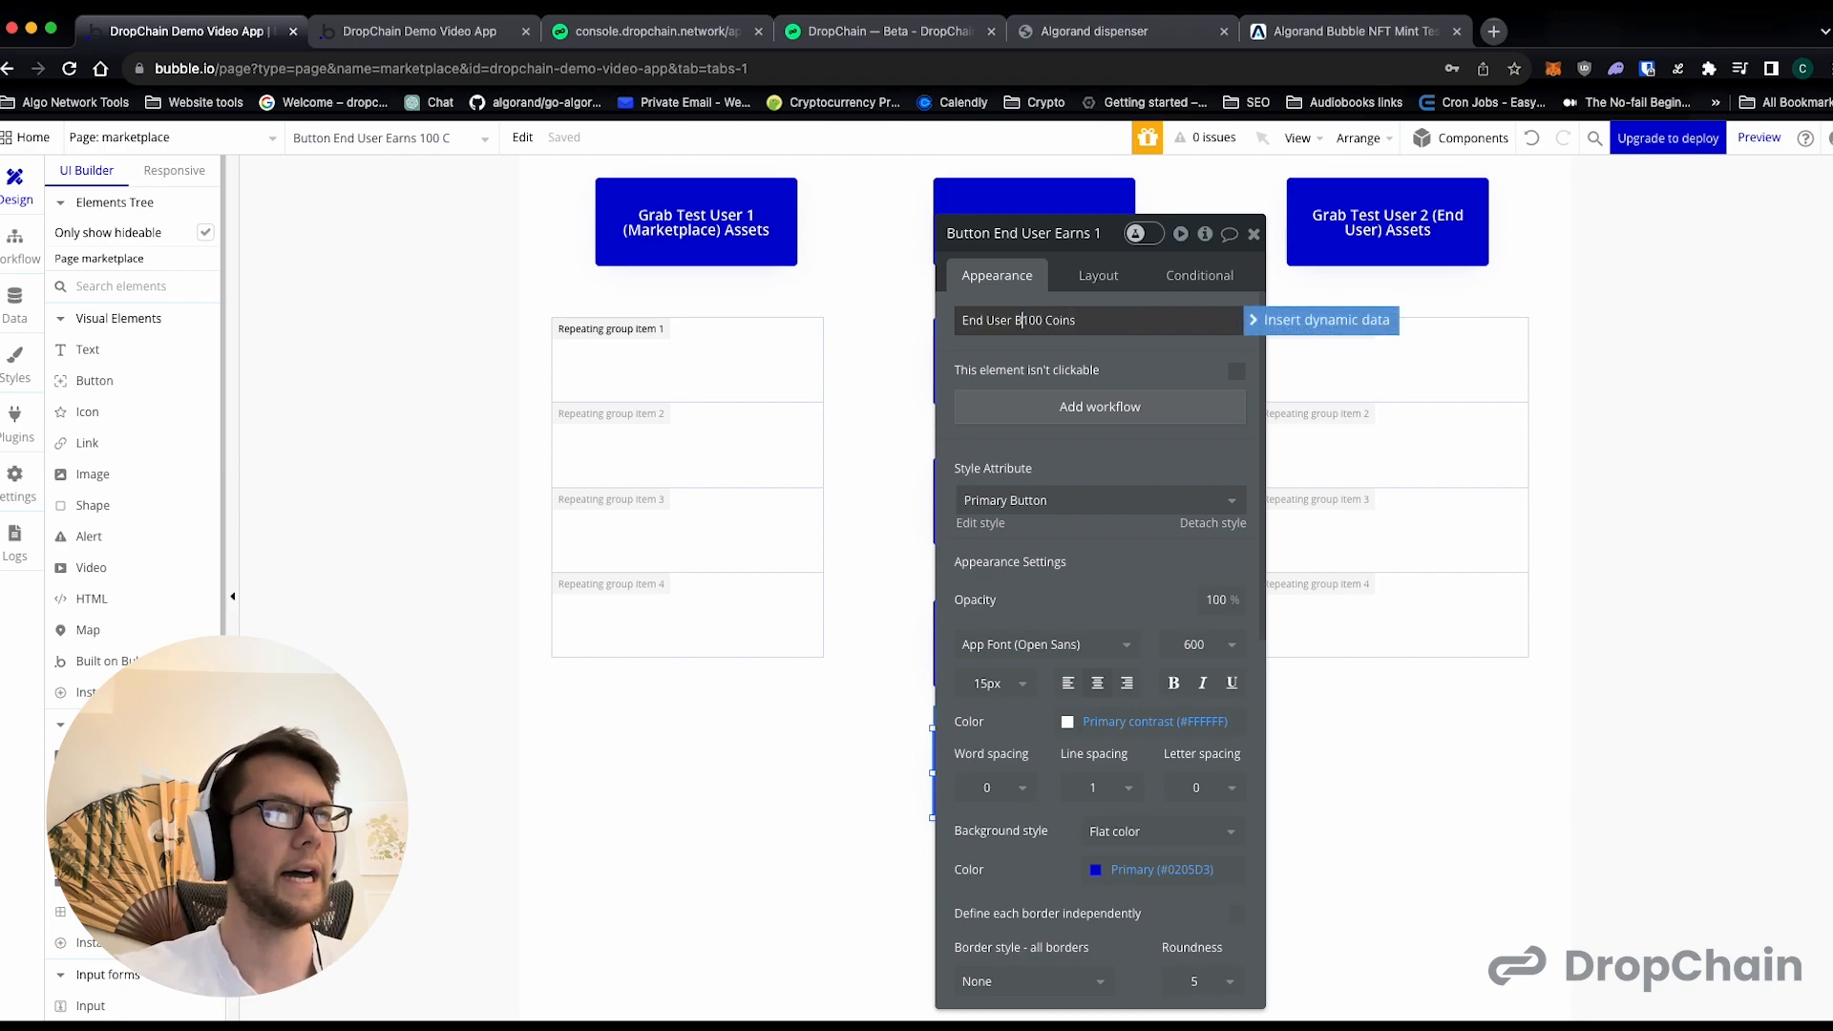
type("For")
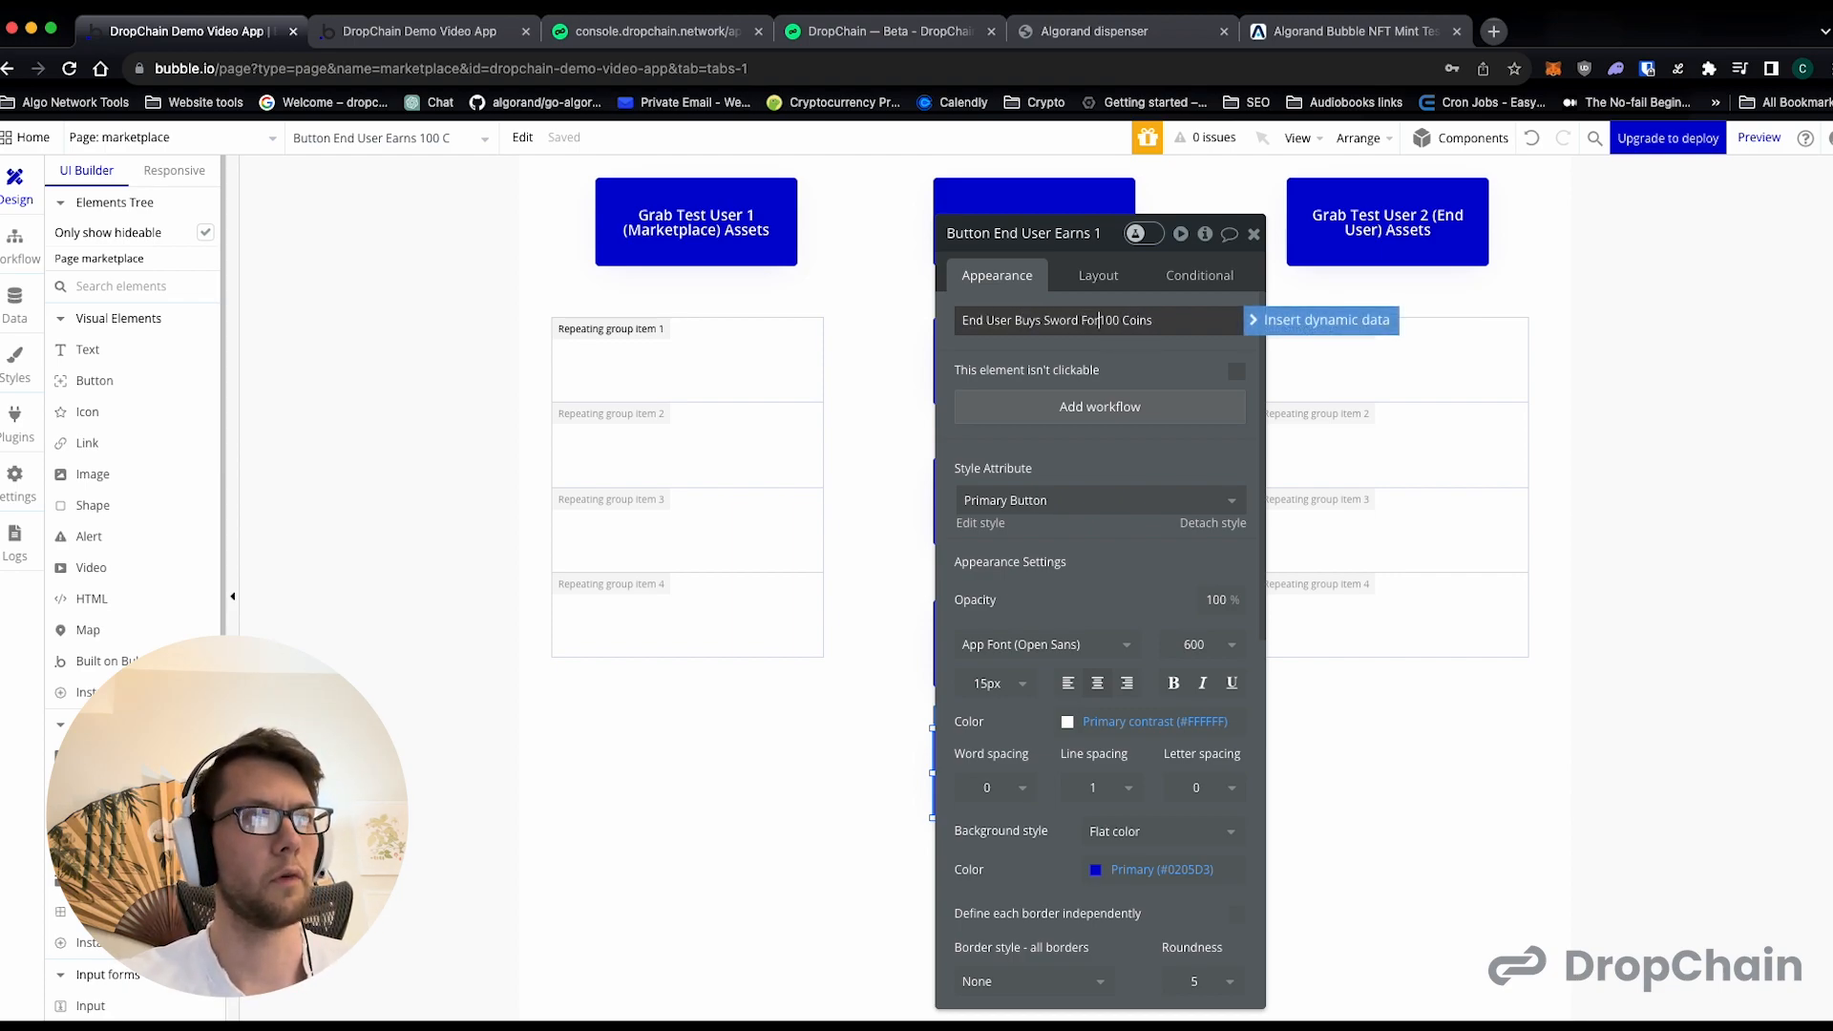
type(" 300")
key("BackSpace")
key("alt+shift+Left")
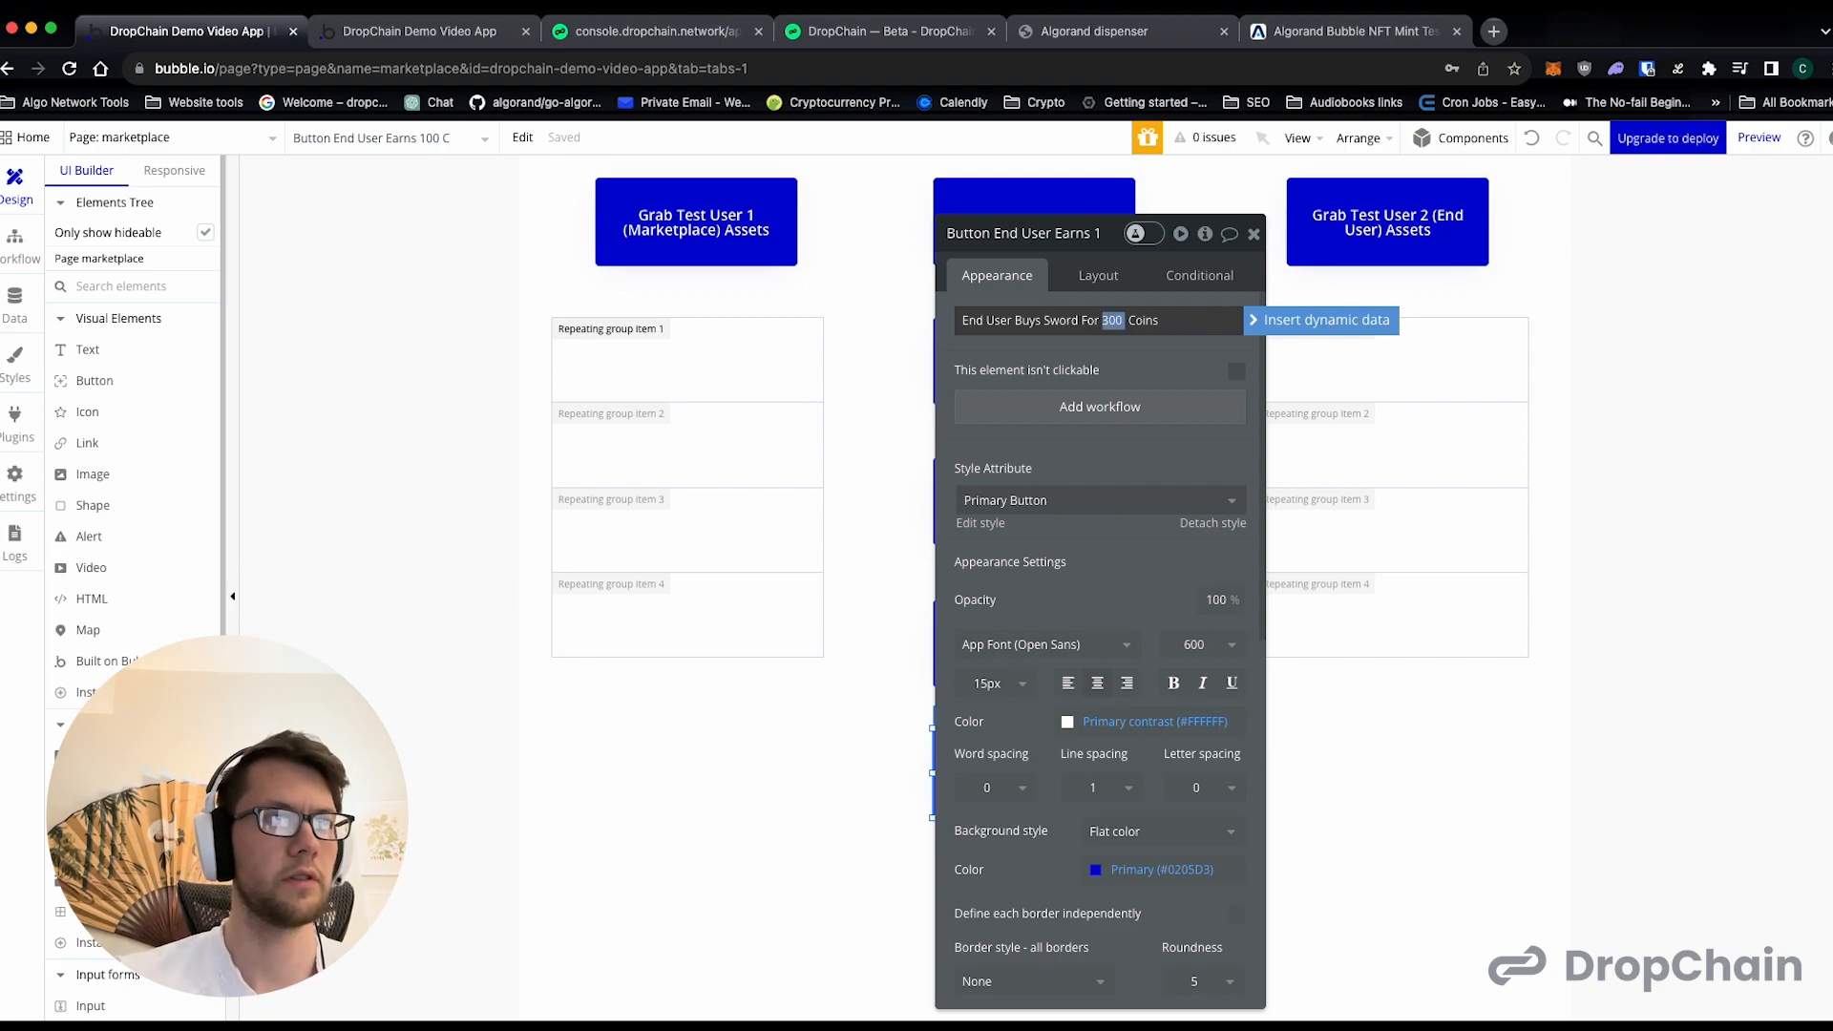
key("BackSpace")
left_click(1155, 353)
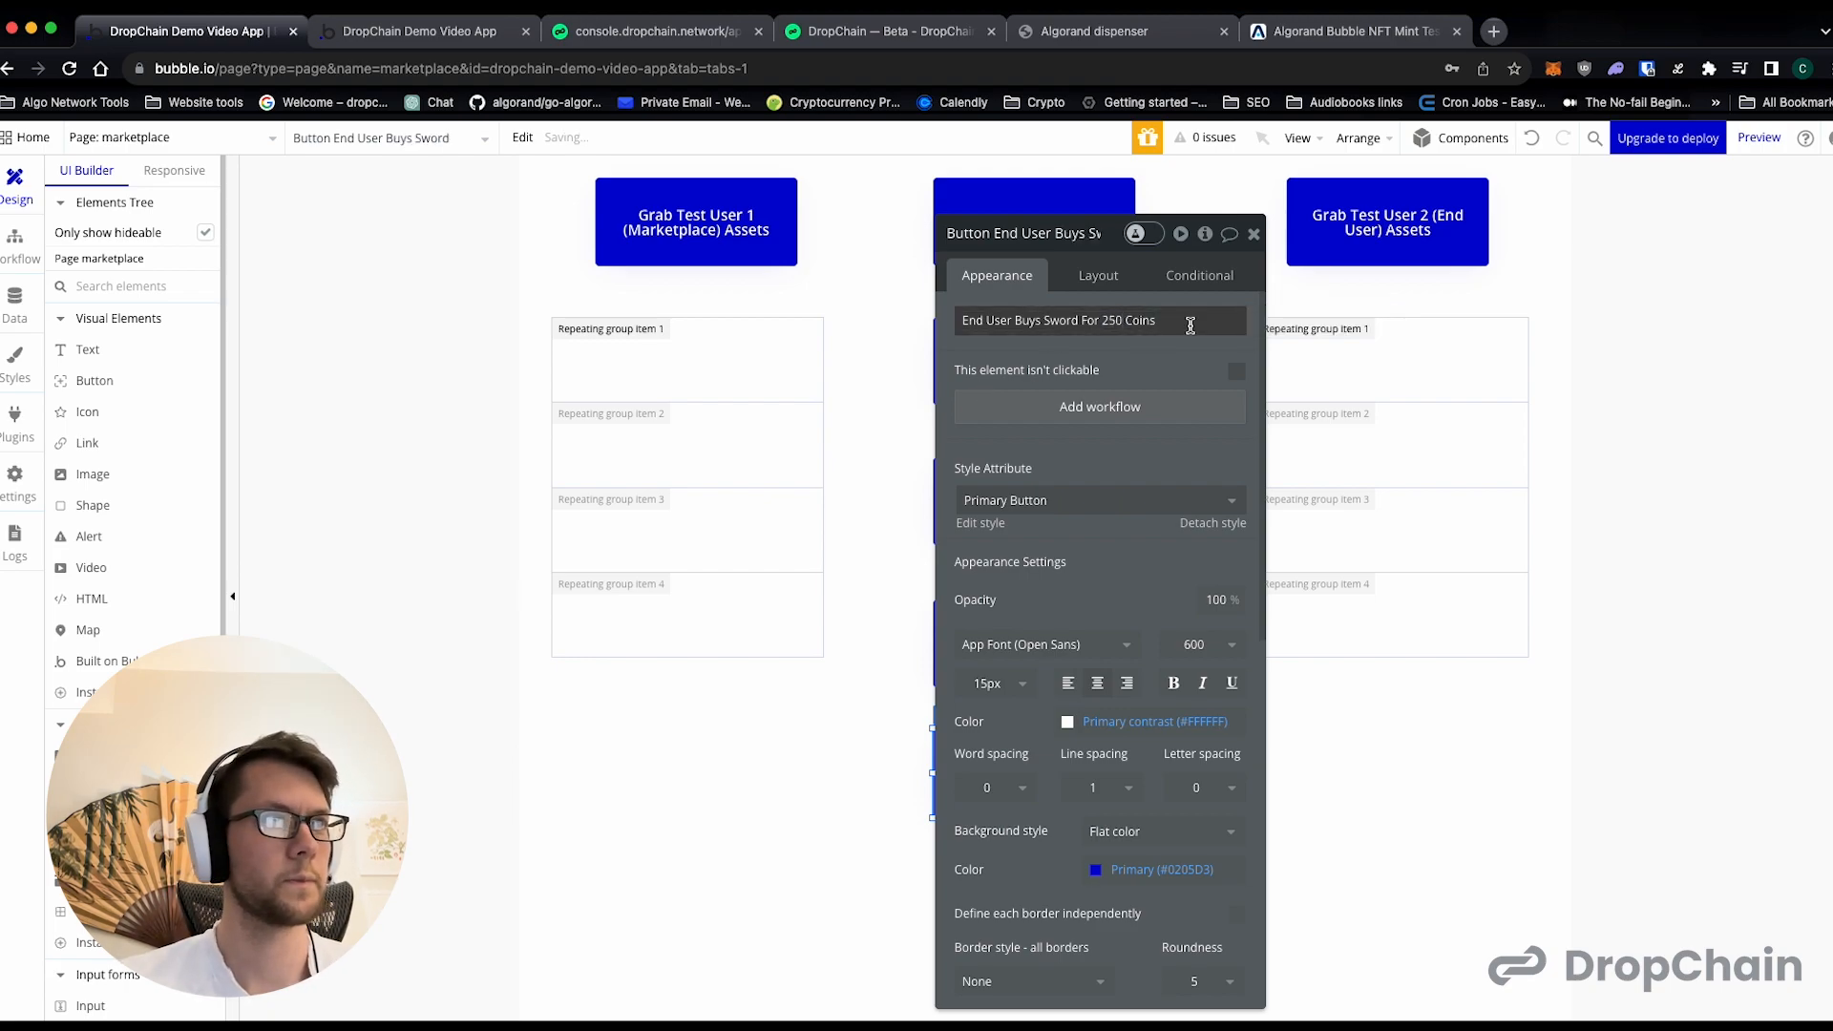
left_click(1253, 235)
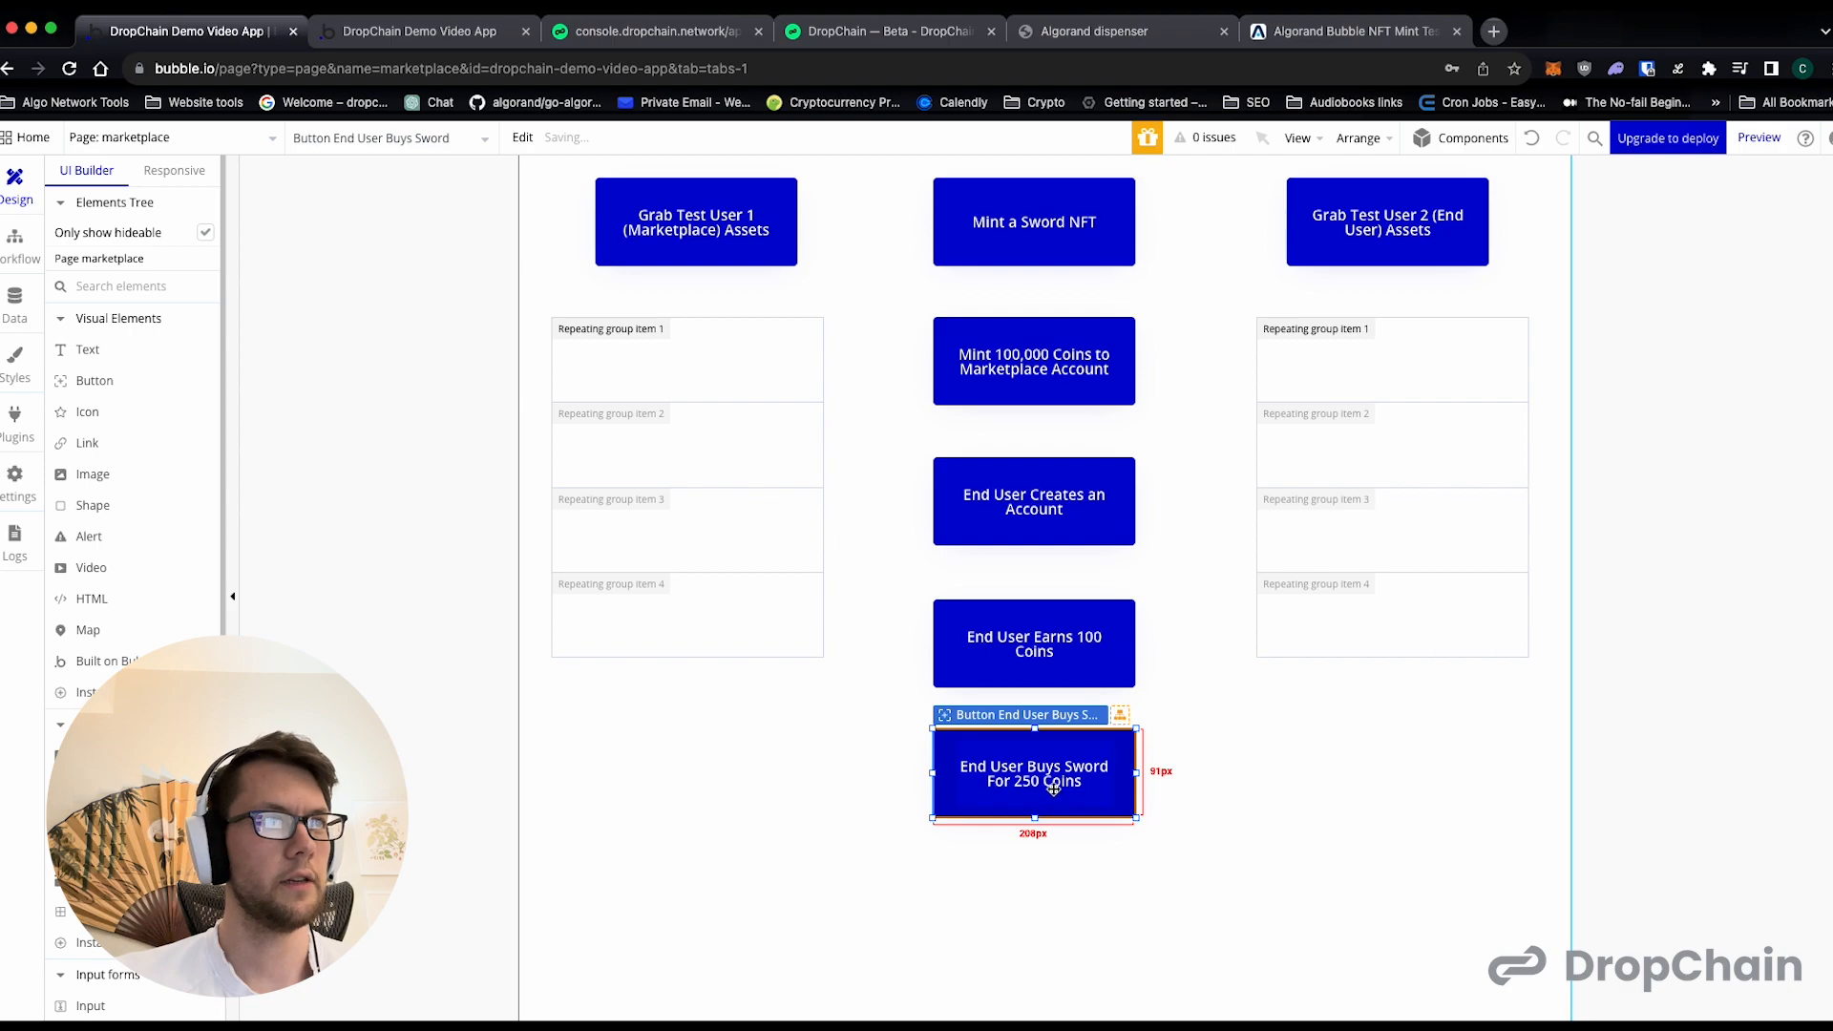
- Move the three end-user buttons in the middle column down to open a gap below the coin-minting button
scroll(1010, 998, "up", 1)
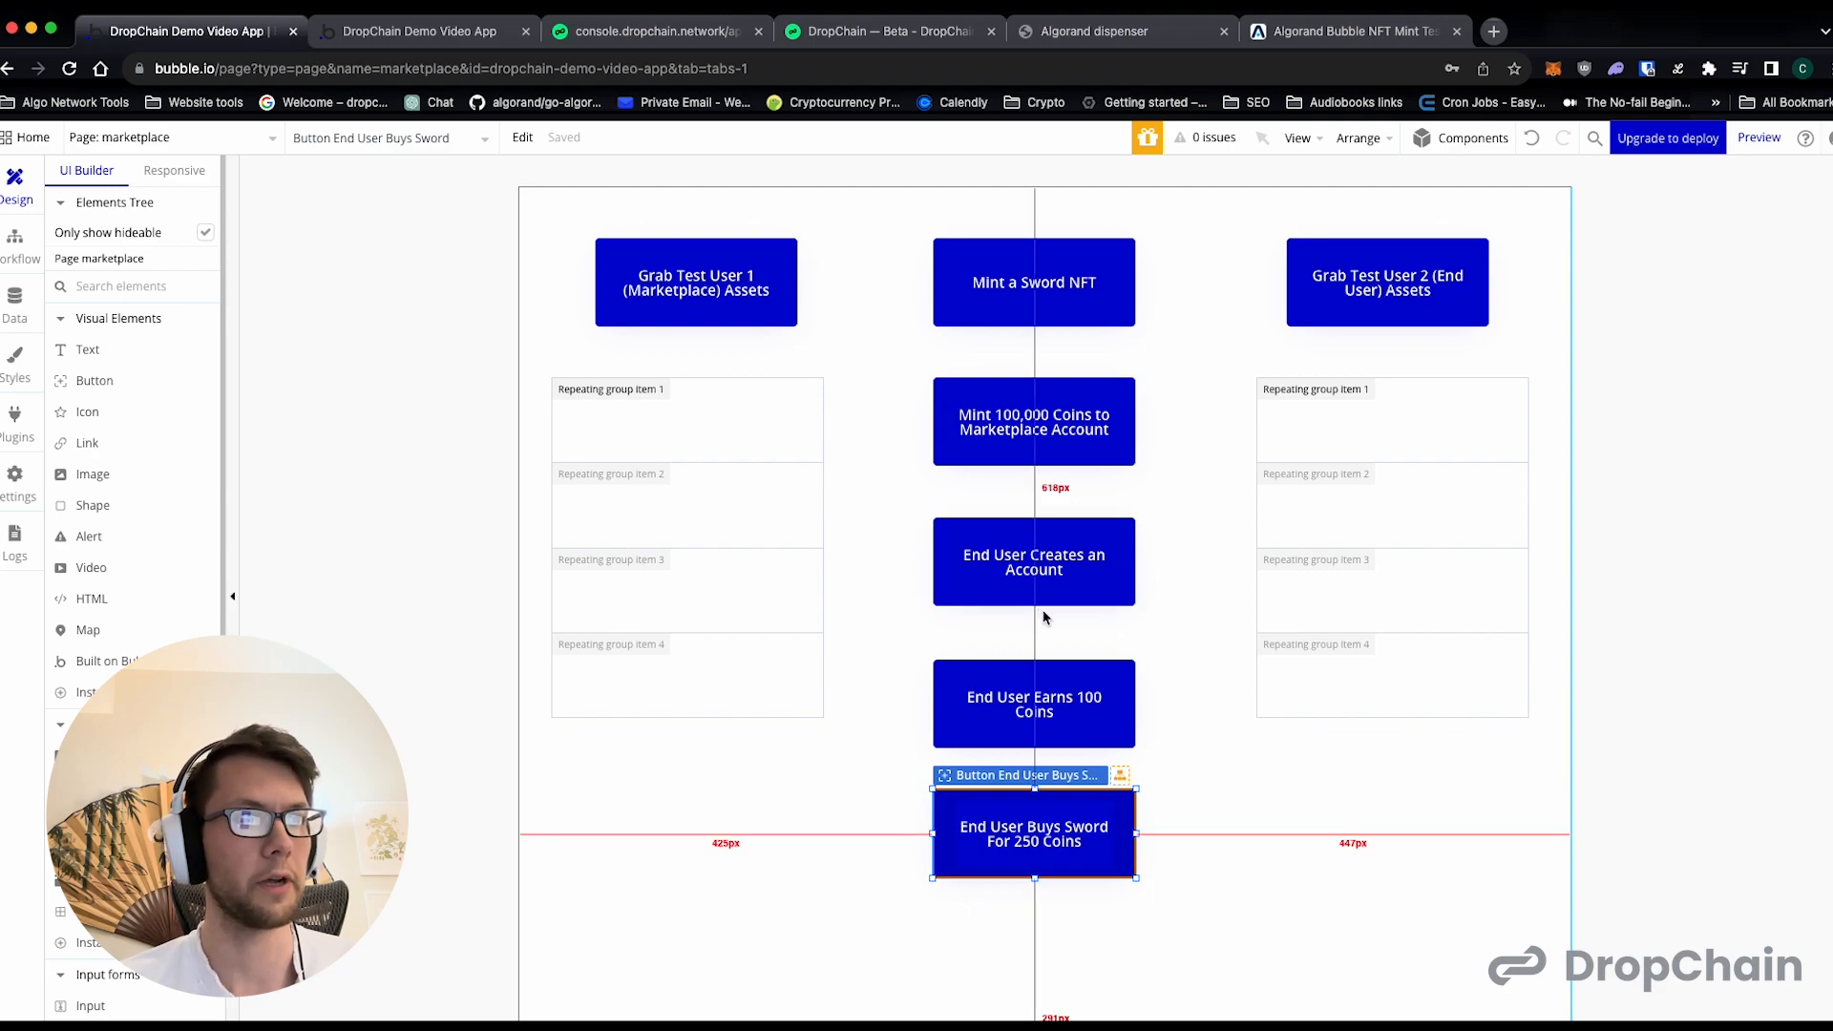
scroll(1055, 650, "down", 2)
scroll(1031, 637, "down", 1)
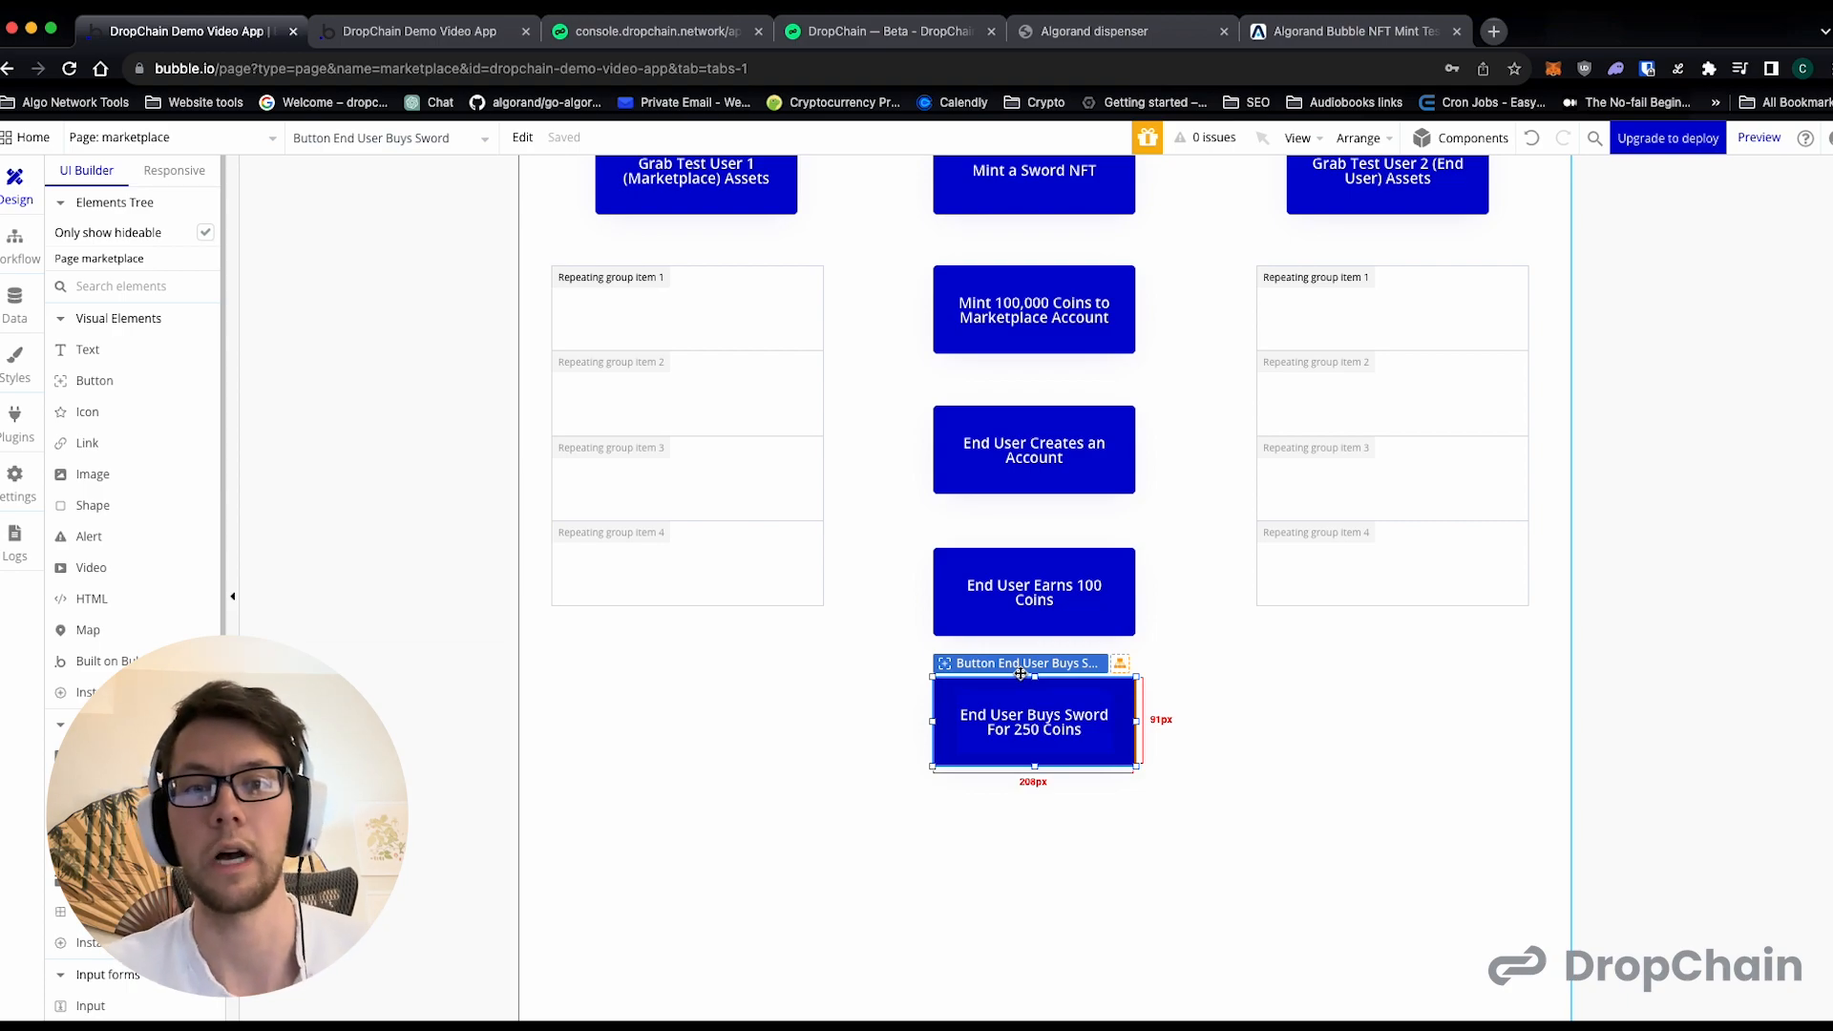
scroll(1021, 674, "up", 2)
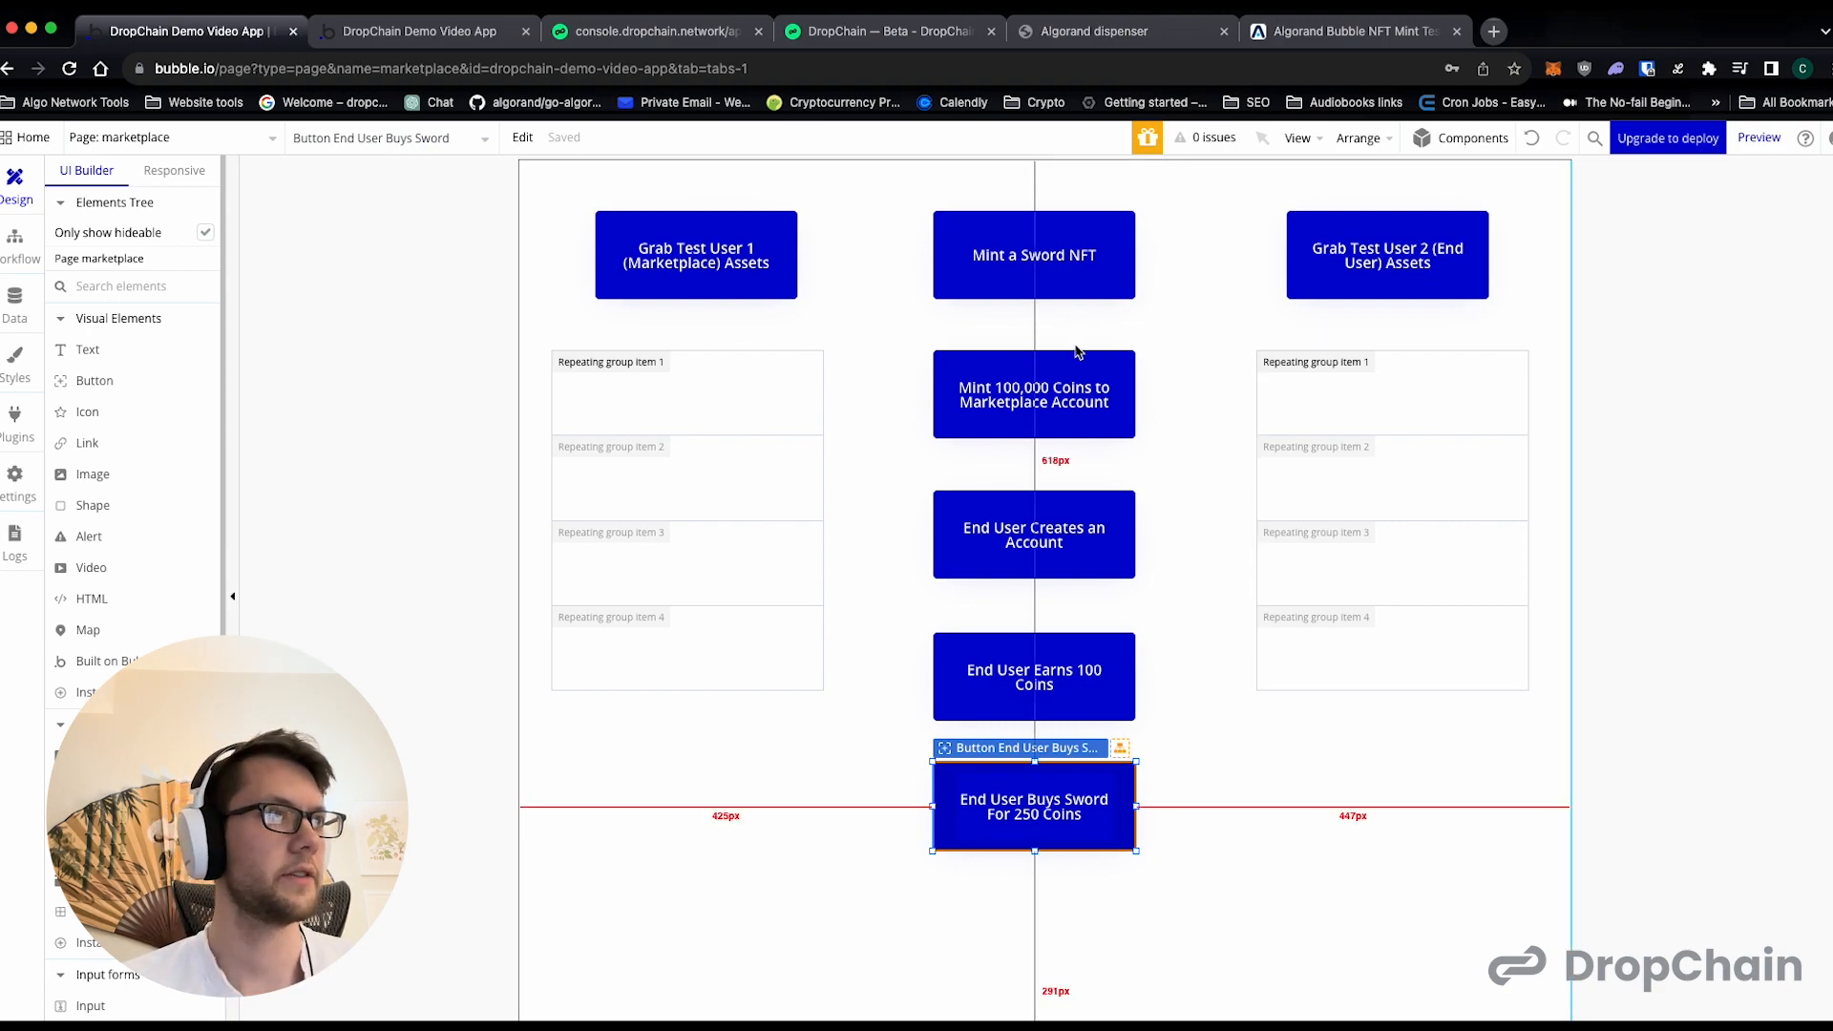
left_click_drag(1024, 795, 1023, 869)
left_click_drag(1024, 678, 1023, 751)
left_click_drag(1023, 538, 1023, 611)
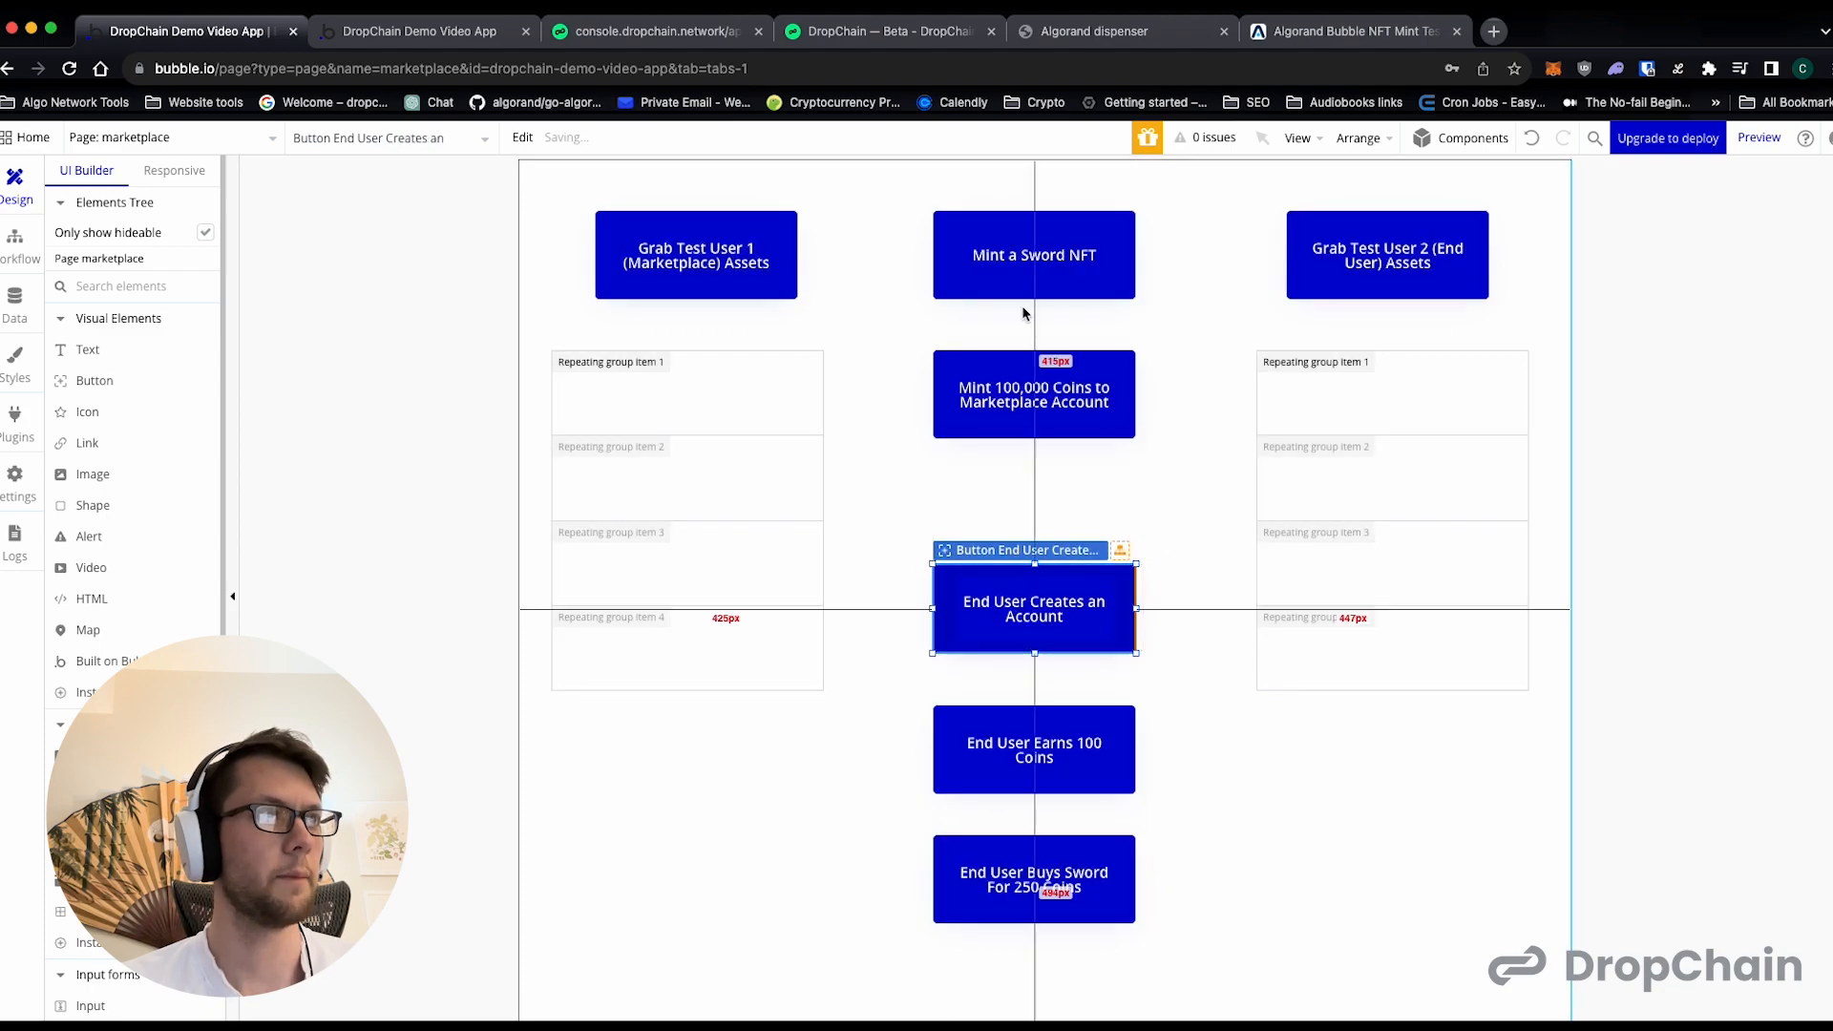
left_click(131, 139)
left_click(351, 461)
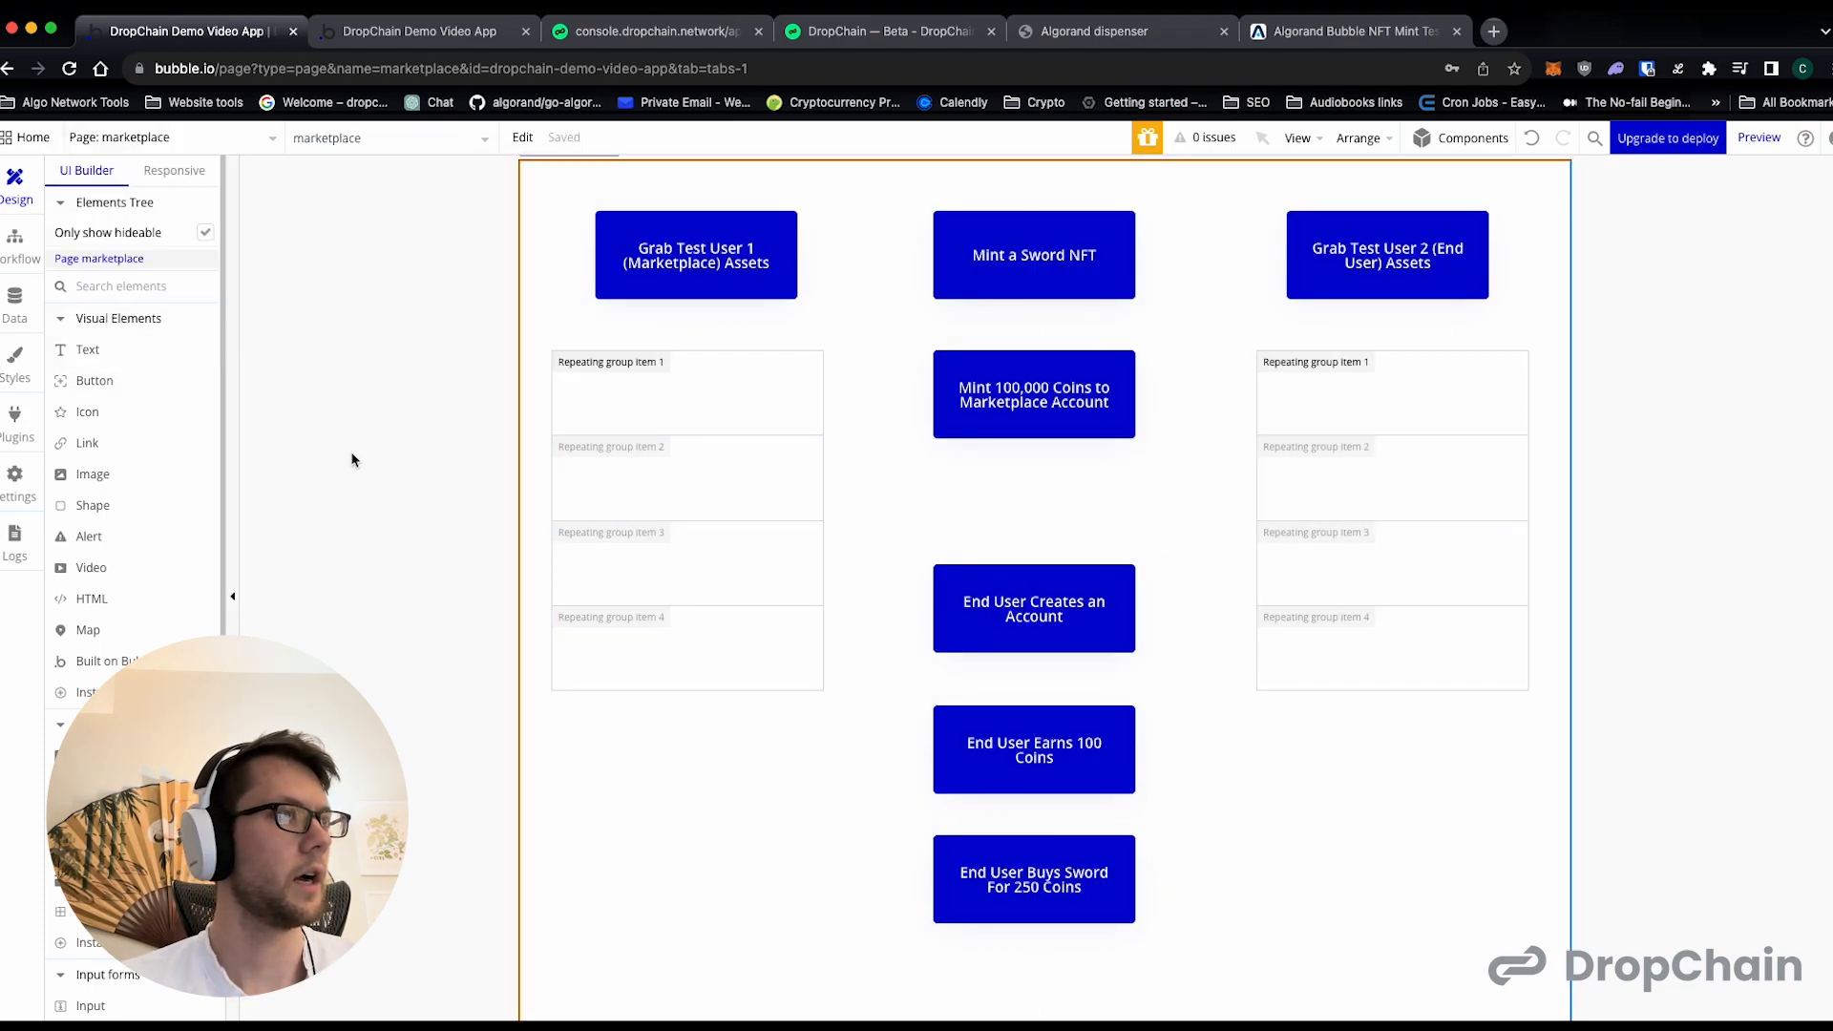
left_click(87, 349)
left_click(941, 475)
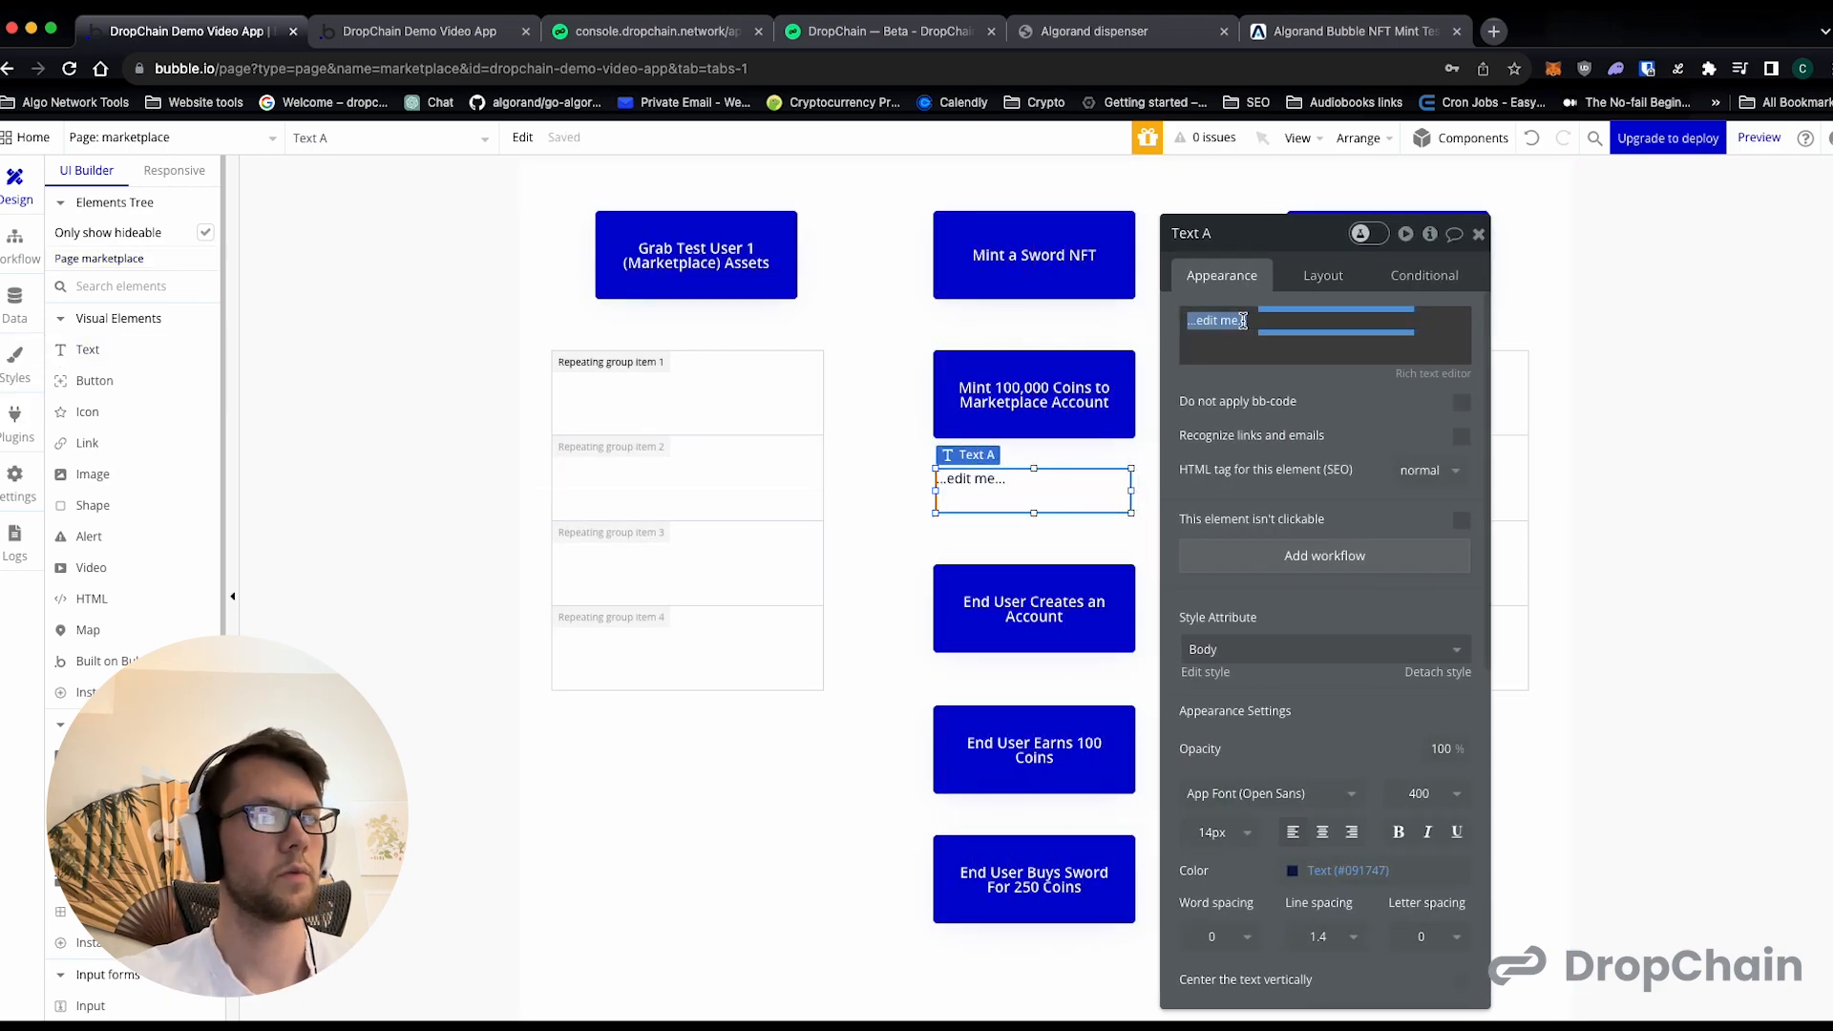
type("Transaction ID:")
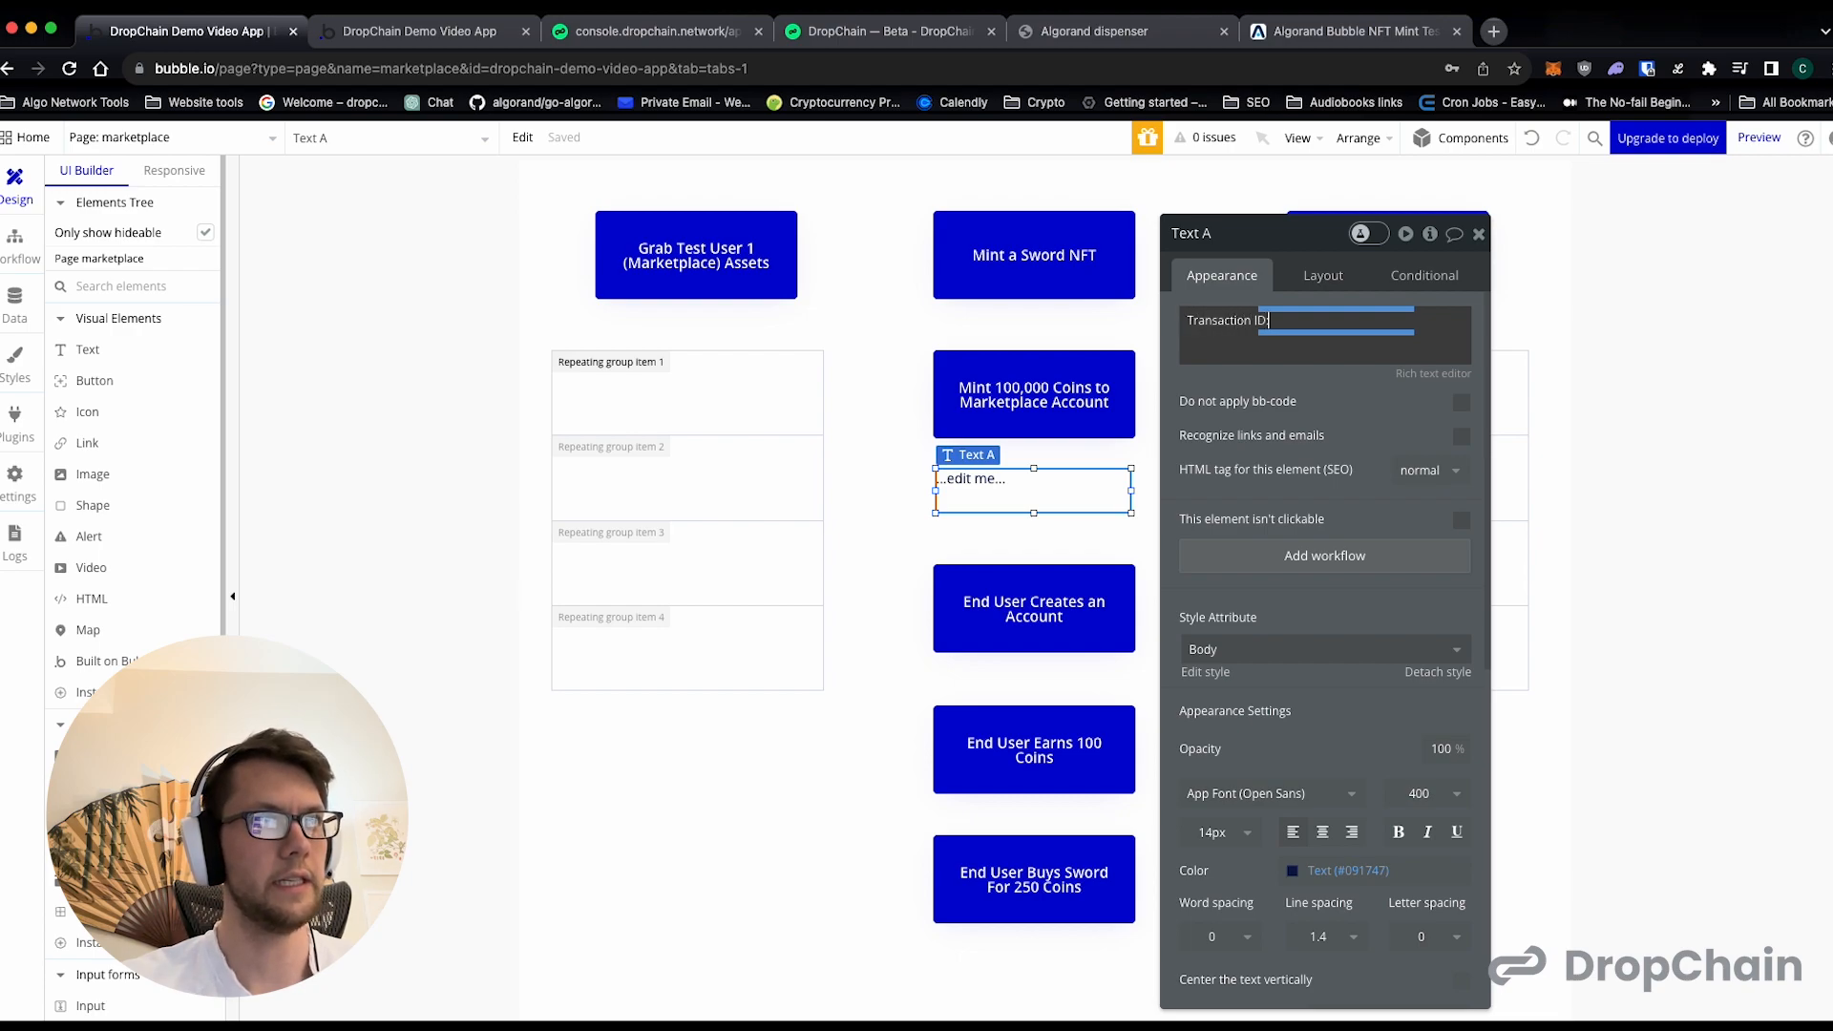
key("super+a")
key("BackSpace")
left_click(1089, 487)
key("BackSpace")
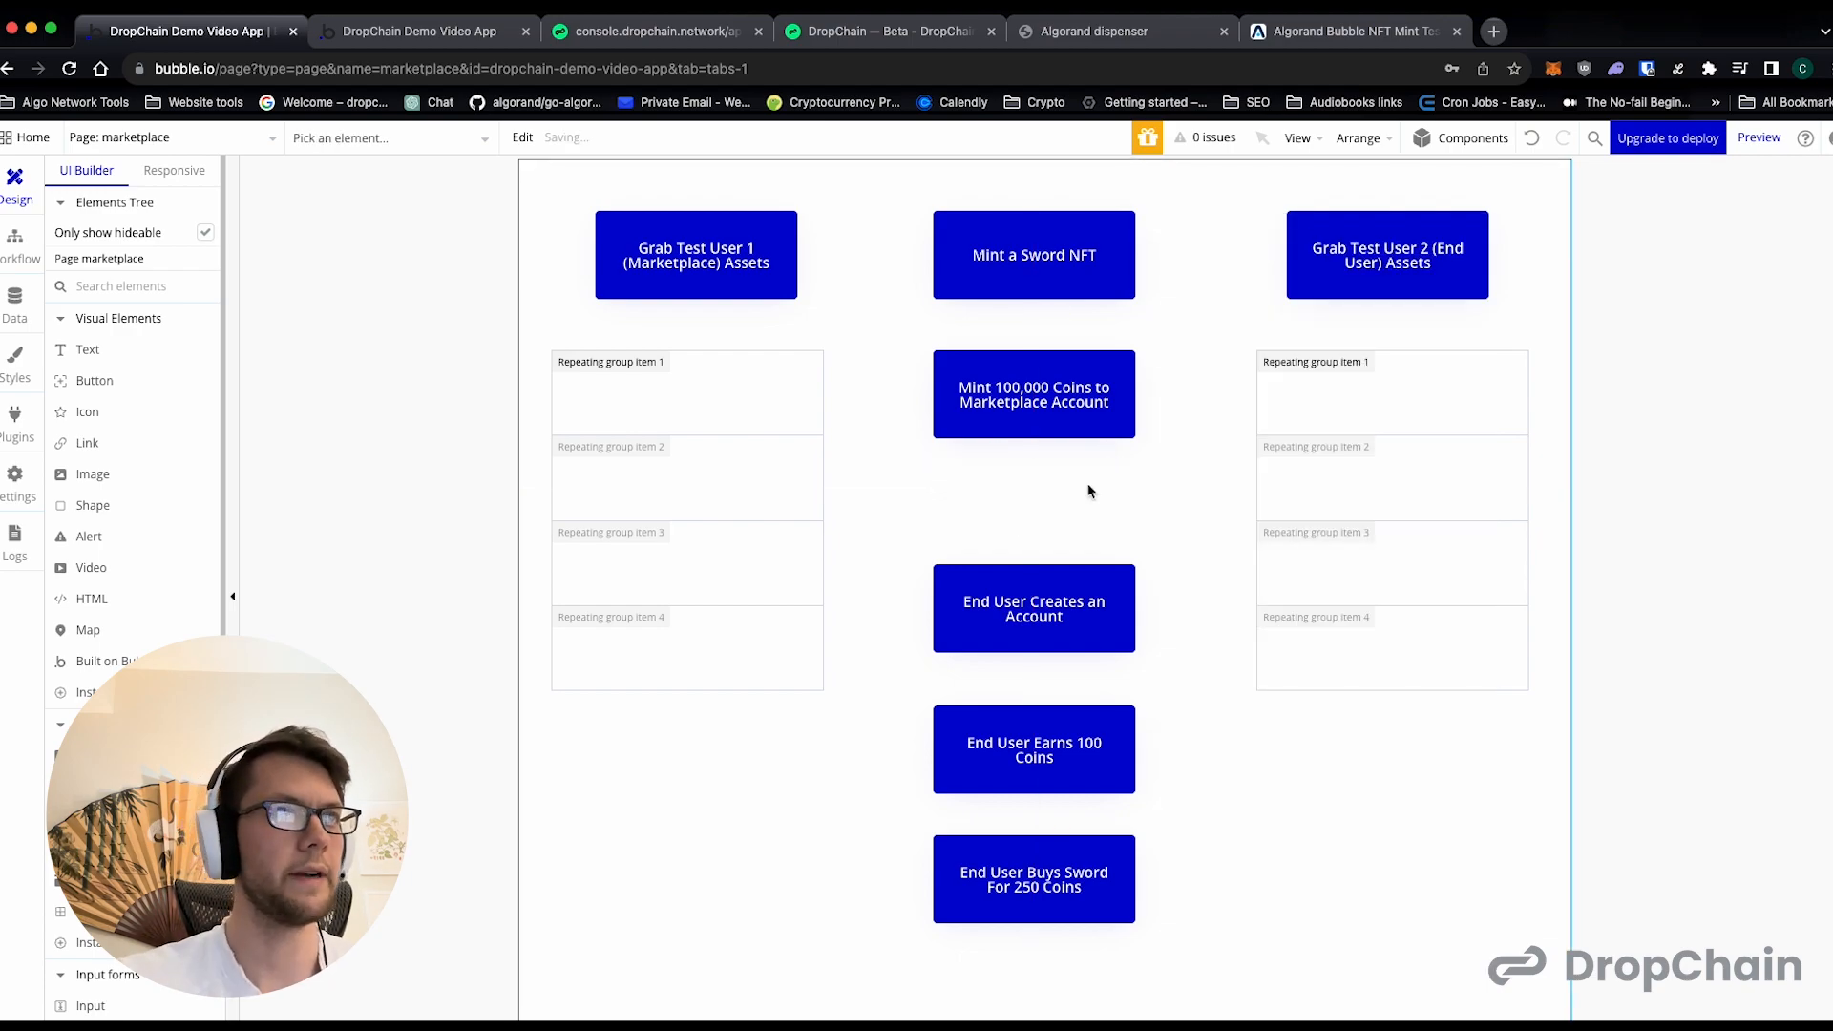
- Copy the Transaction ID and Success text element from the index page and paste it onto the marketplace page
left_click(153, 130)
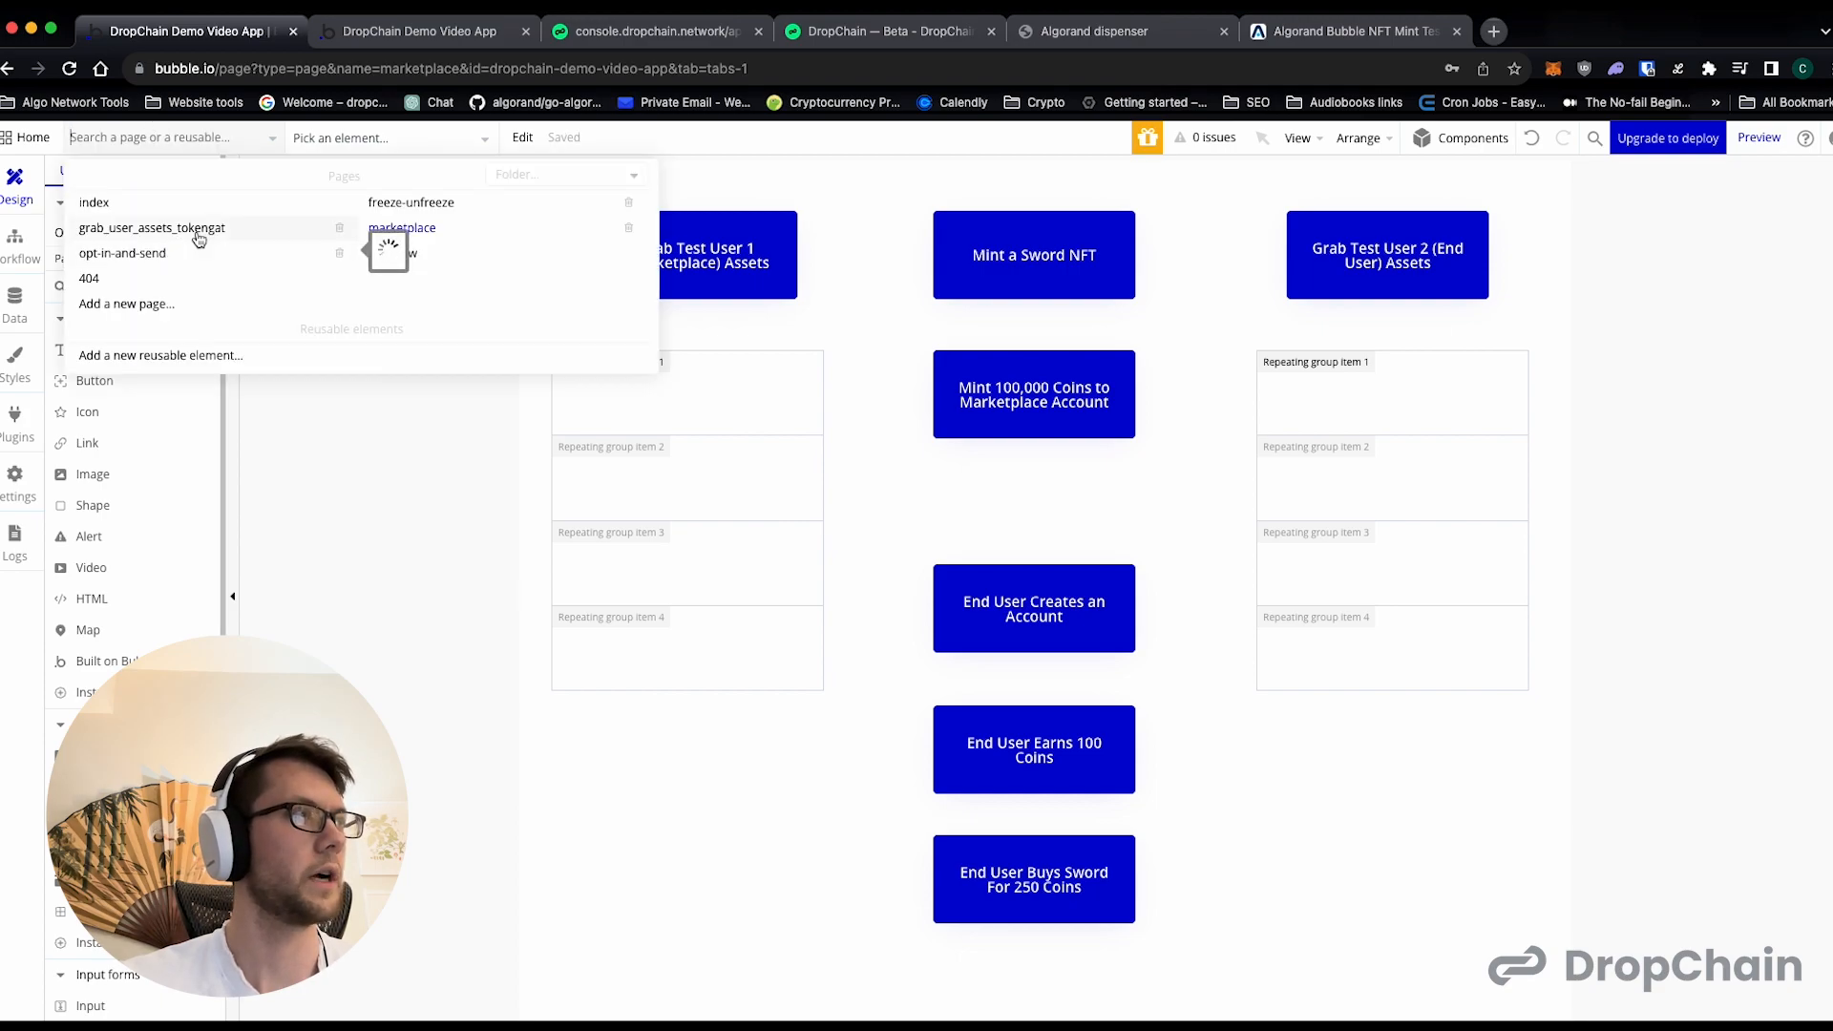
left_click(122, 202)
left_click(954, 394)
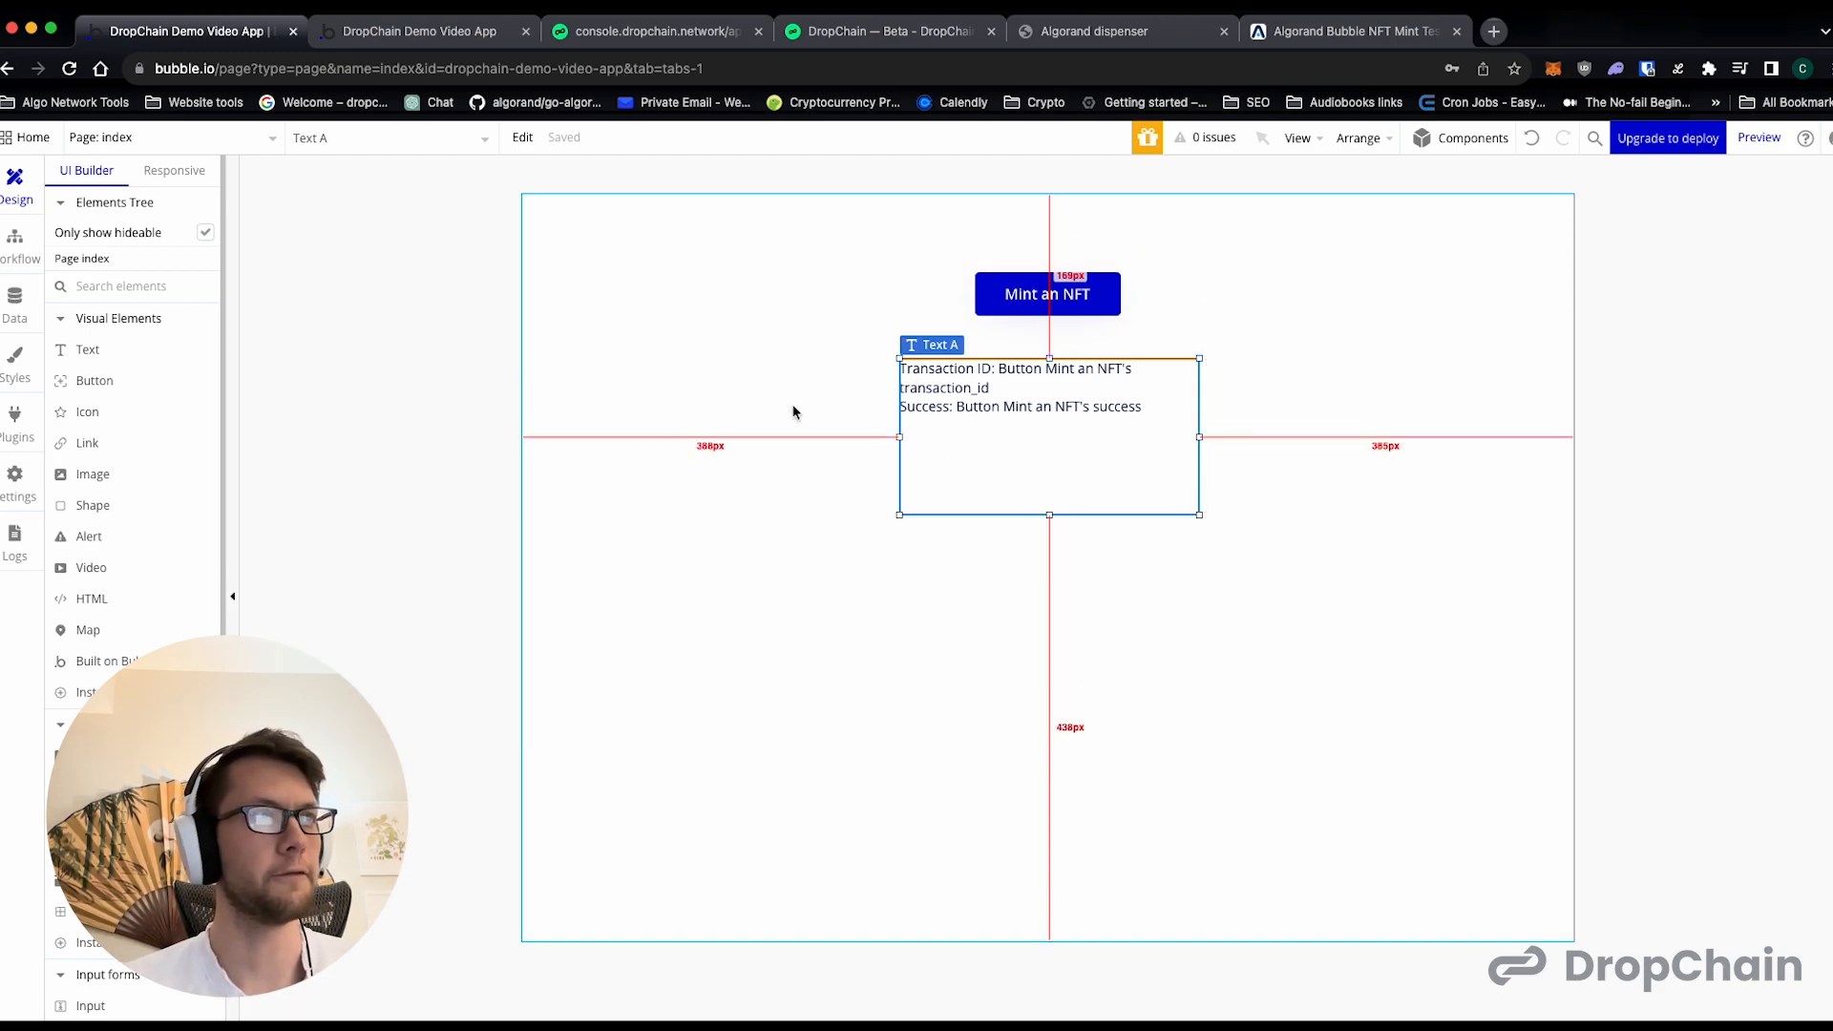
left_click(231, 141)
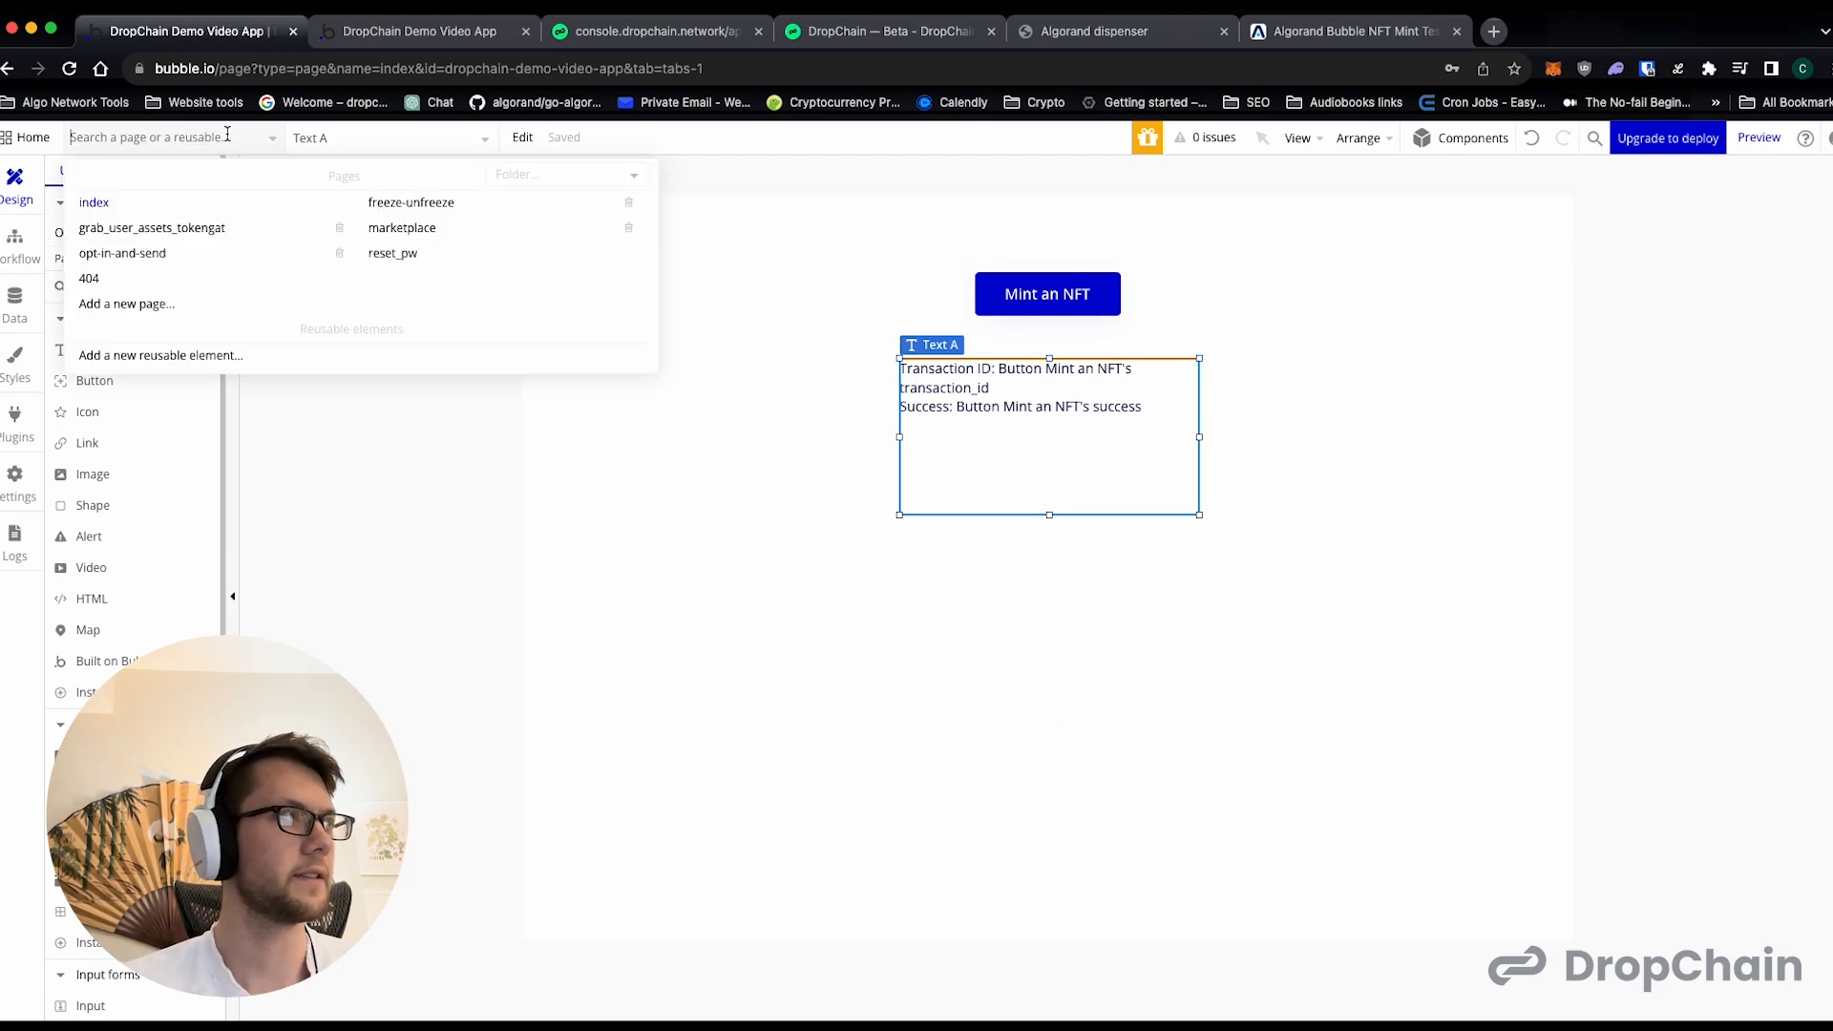
left_click(430, 228)
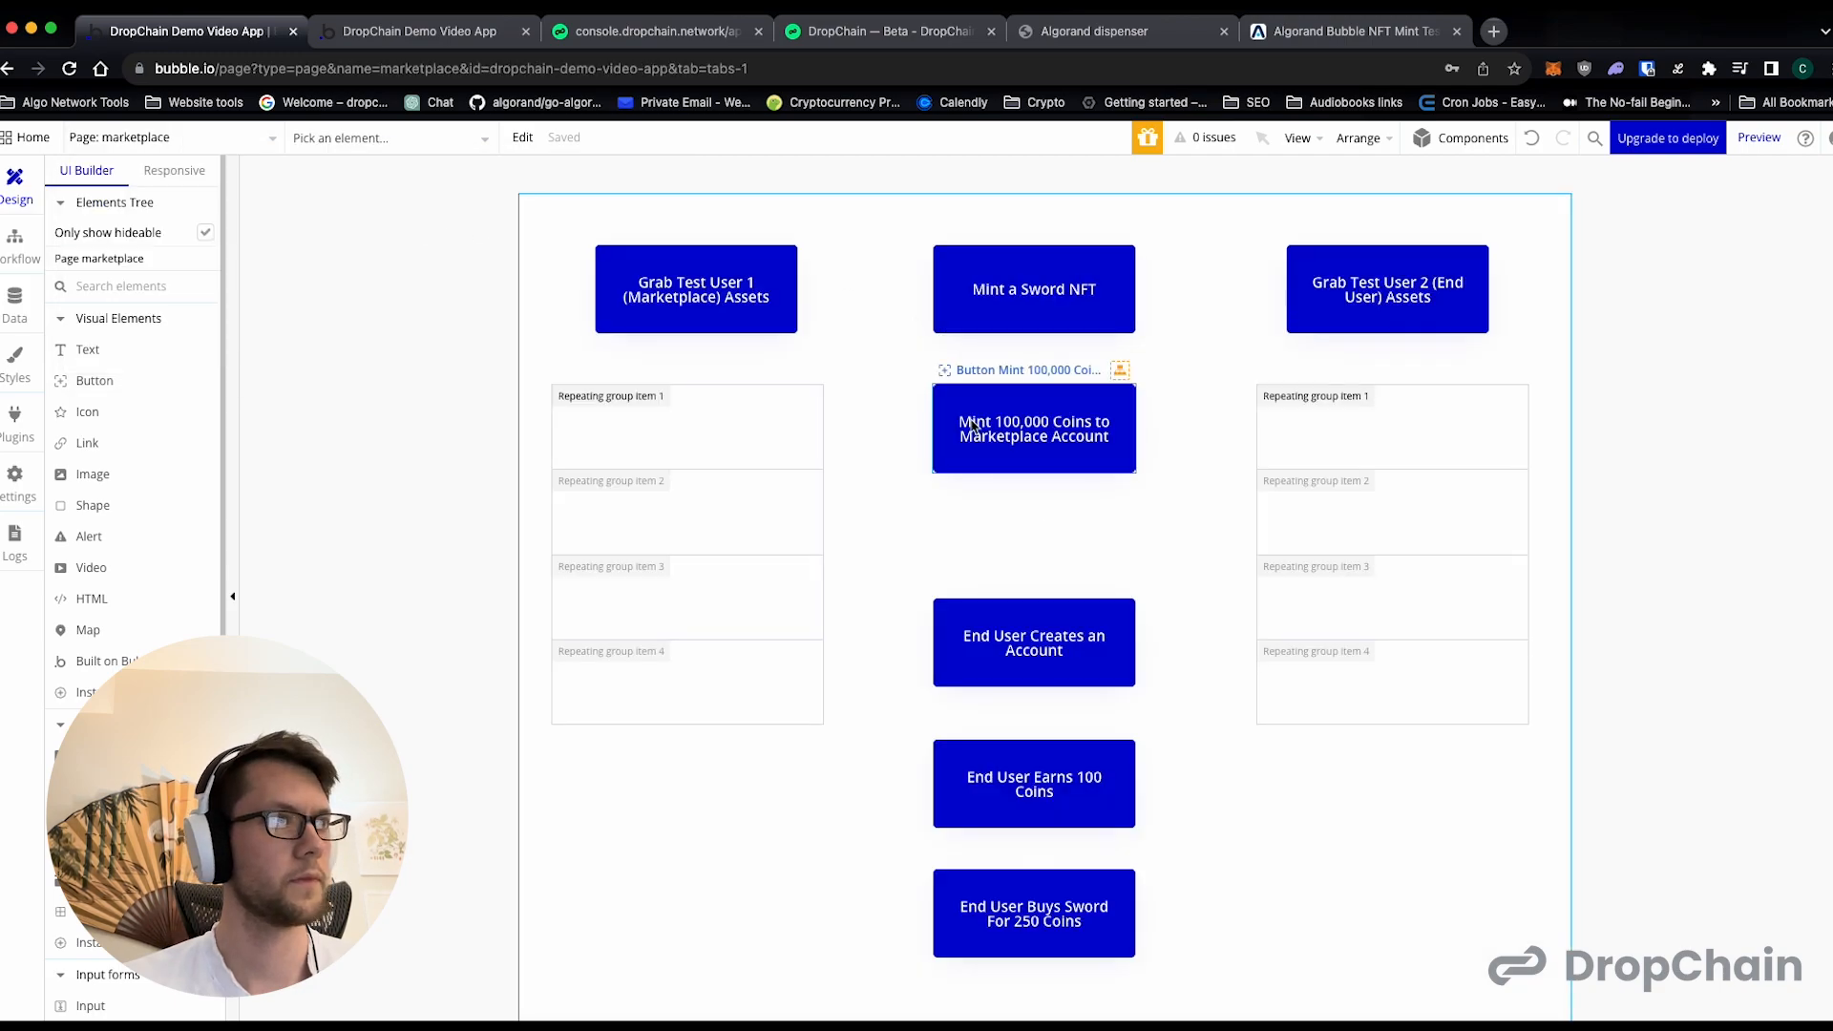
left_click_drag(720, 299, 1010, 489)
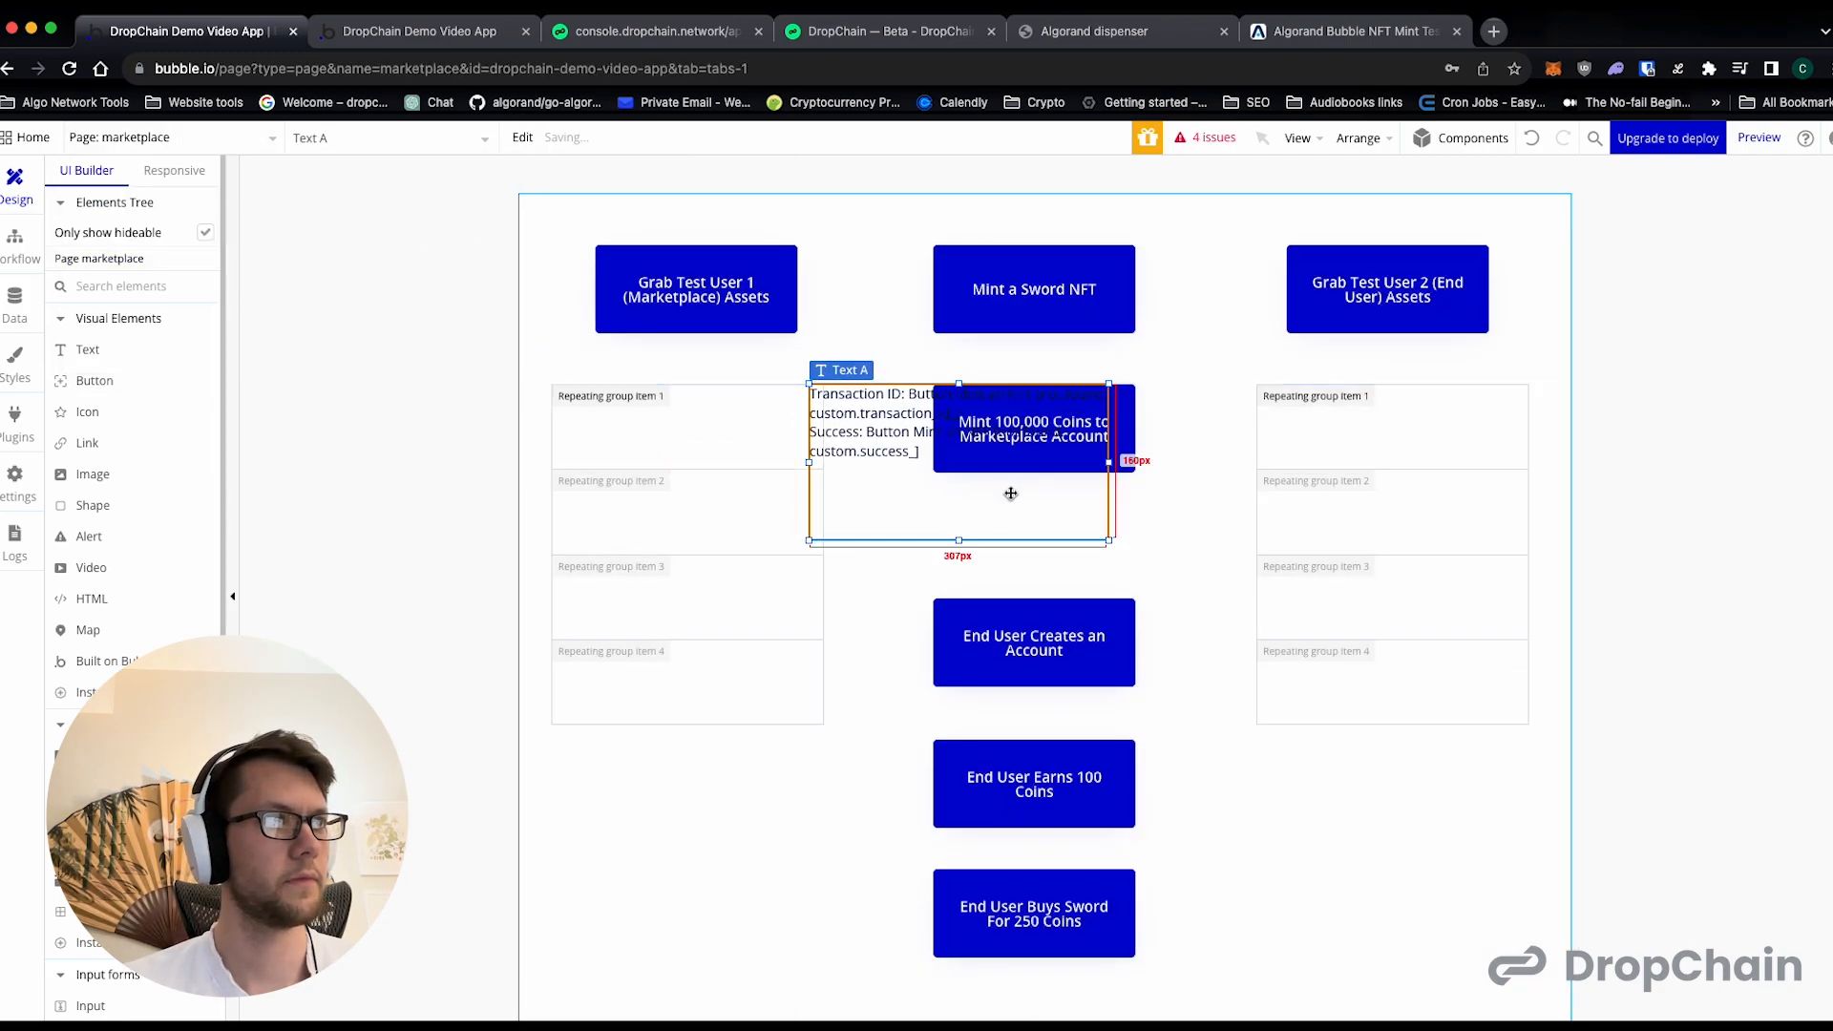
- Move the coin-minting button down and fit the pasted text, shortened to about 83 px tall, directly below the "Mint a Sword NFT" button
left_click(1133, 407)
left_click_drag(1134, 407, 1134, 545)
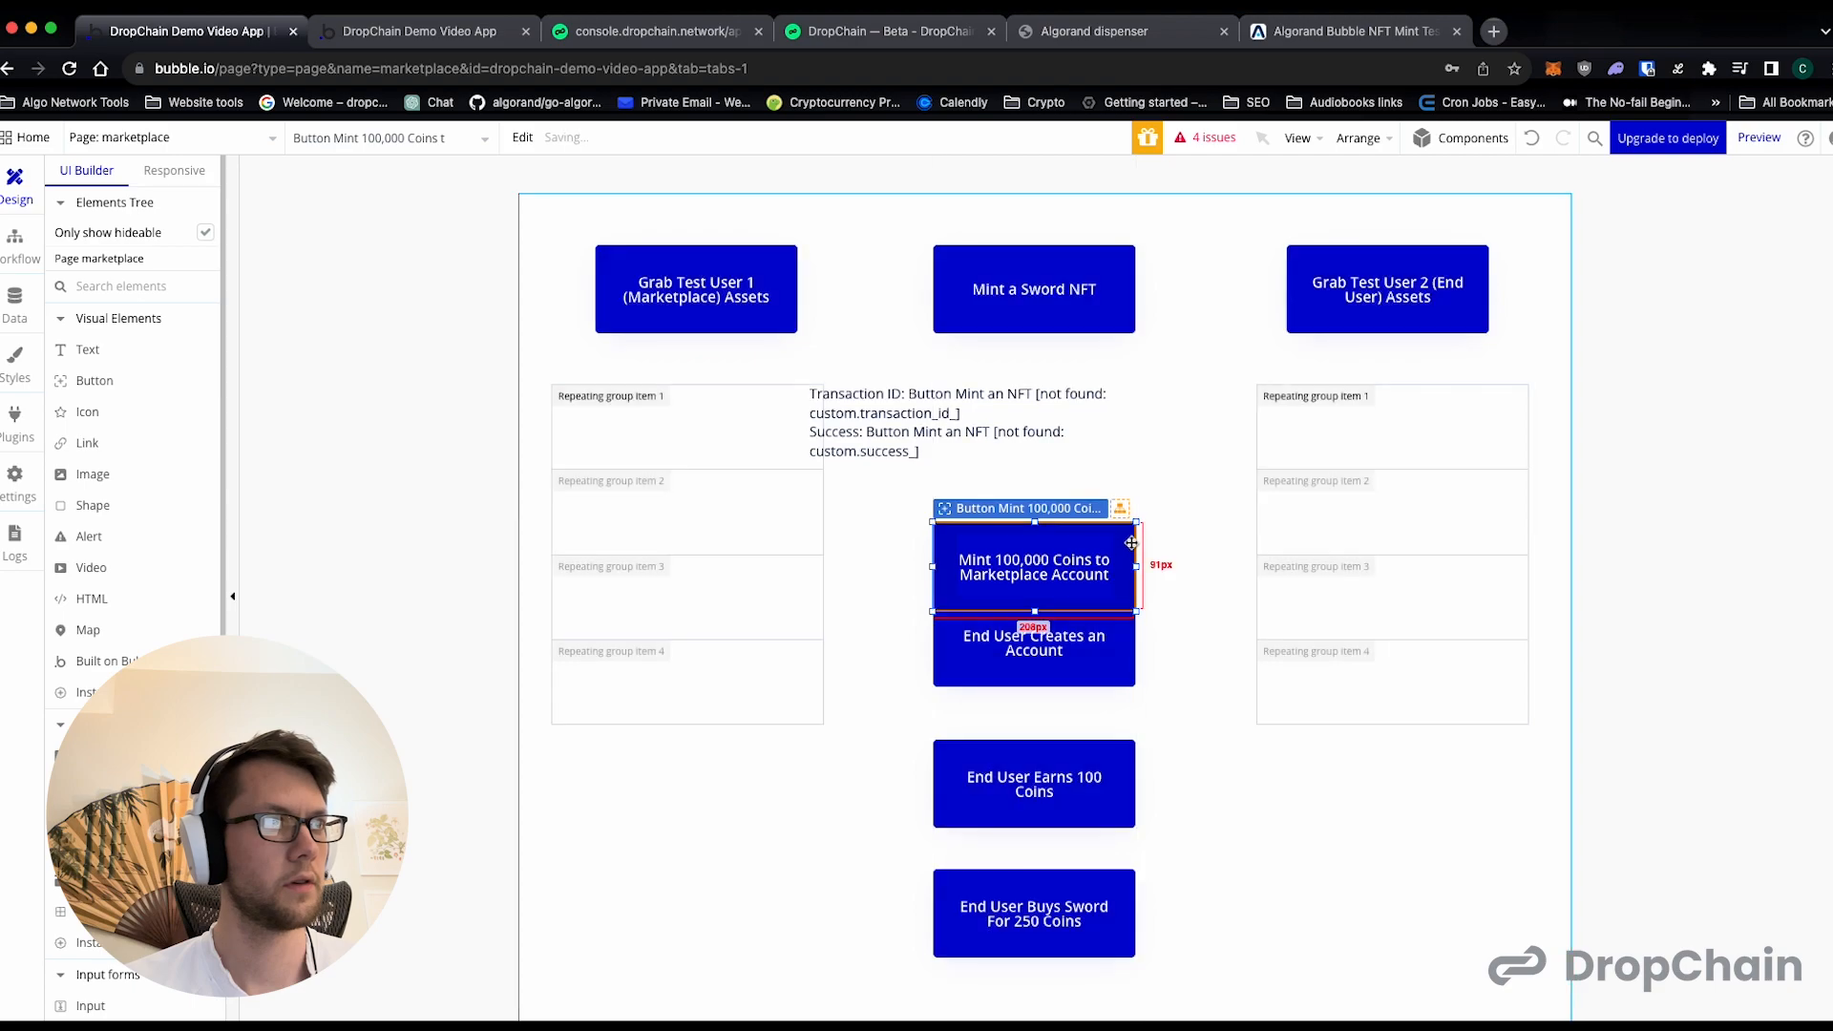
left_click(1023, 471)
left_click_drag(957, 539, 1019, 387)
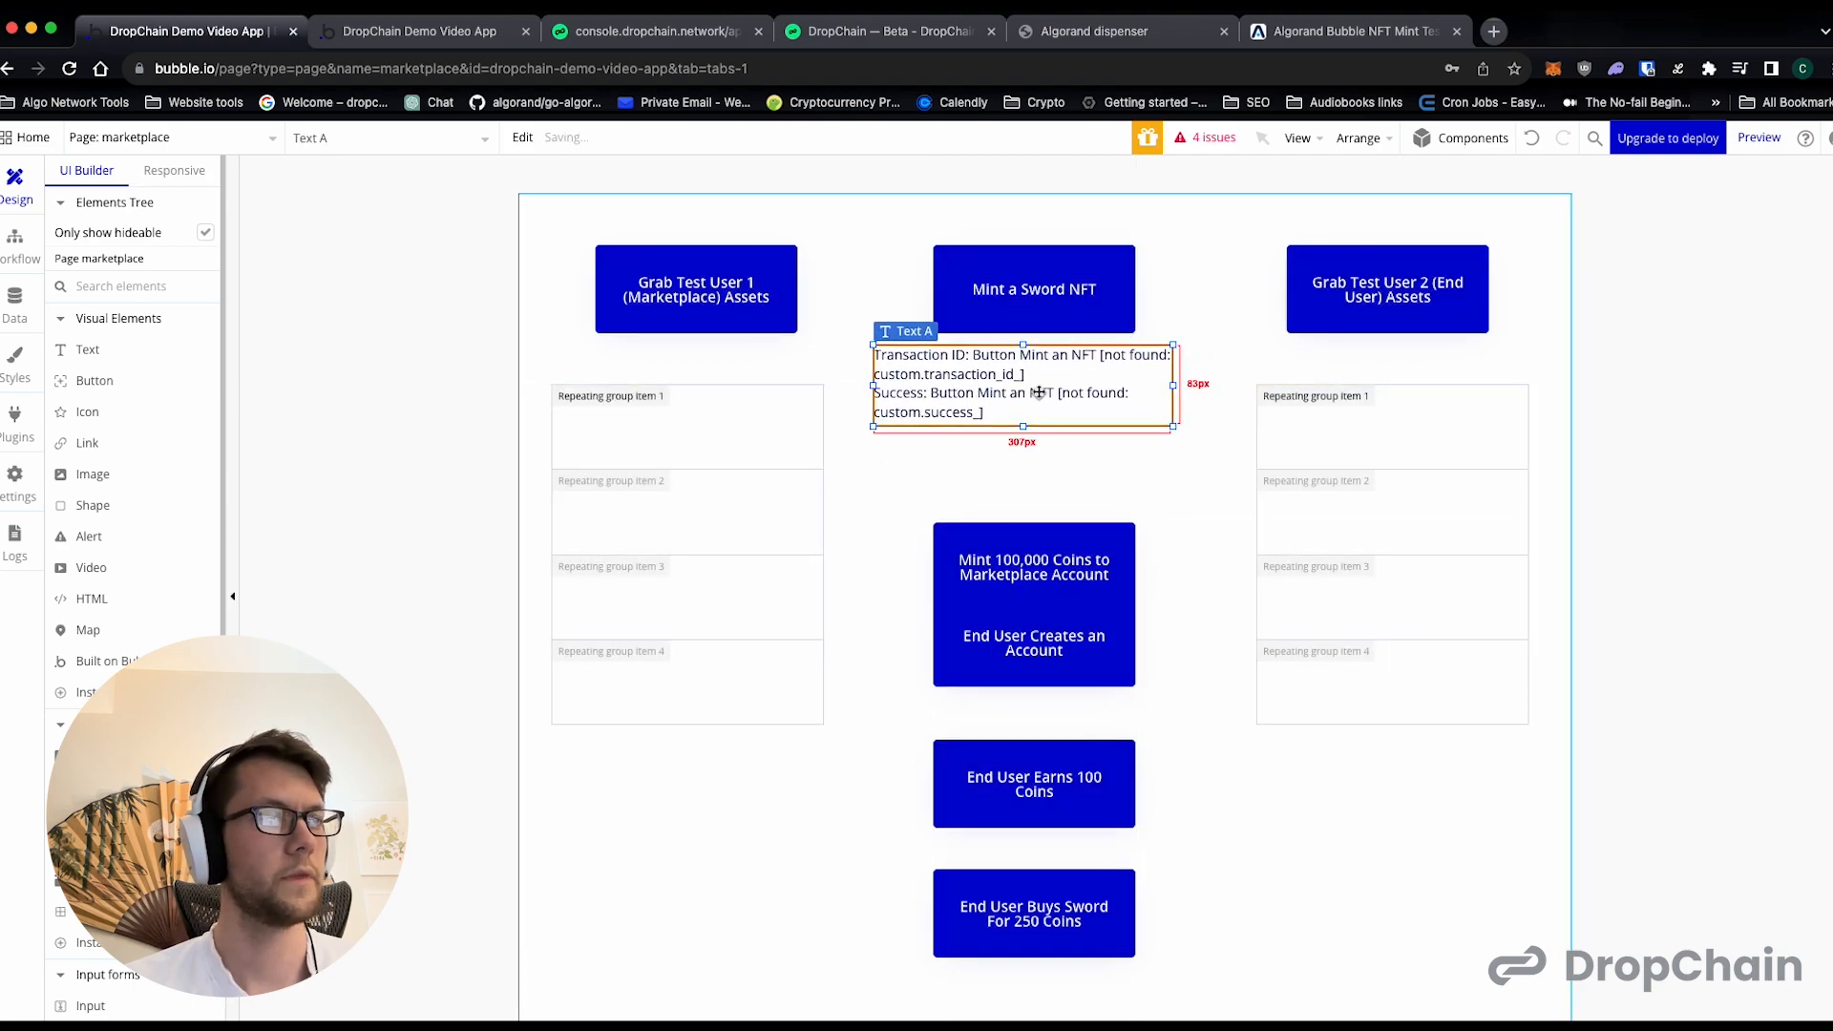
- Change the Transaction ID expression in the pasted text to use the "Mint a Sword NFT" button as its source
double_click(1032, 387)
triple_click(1247, 322)
key("Left")
key("super+shift+Right")
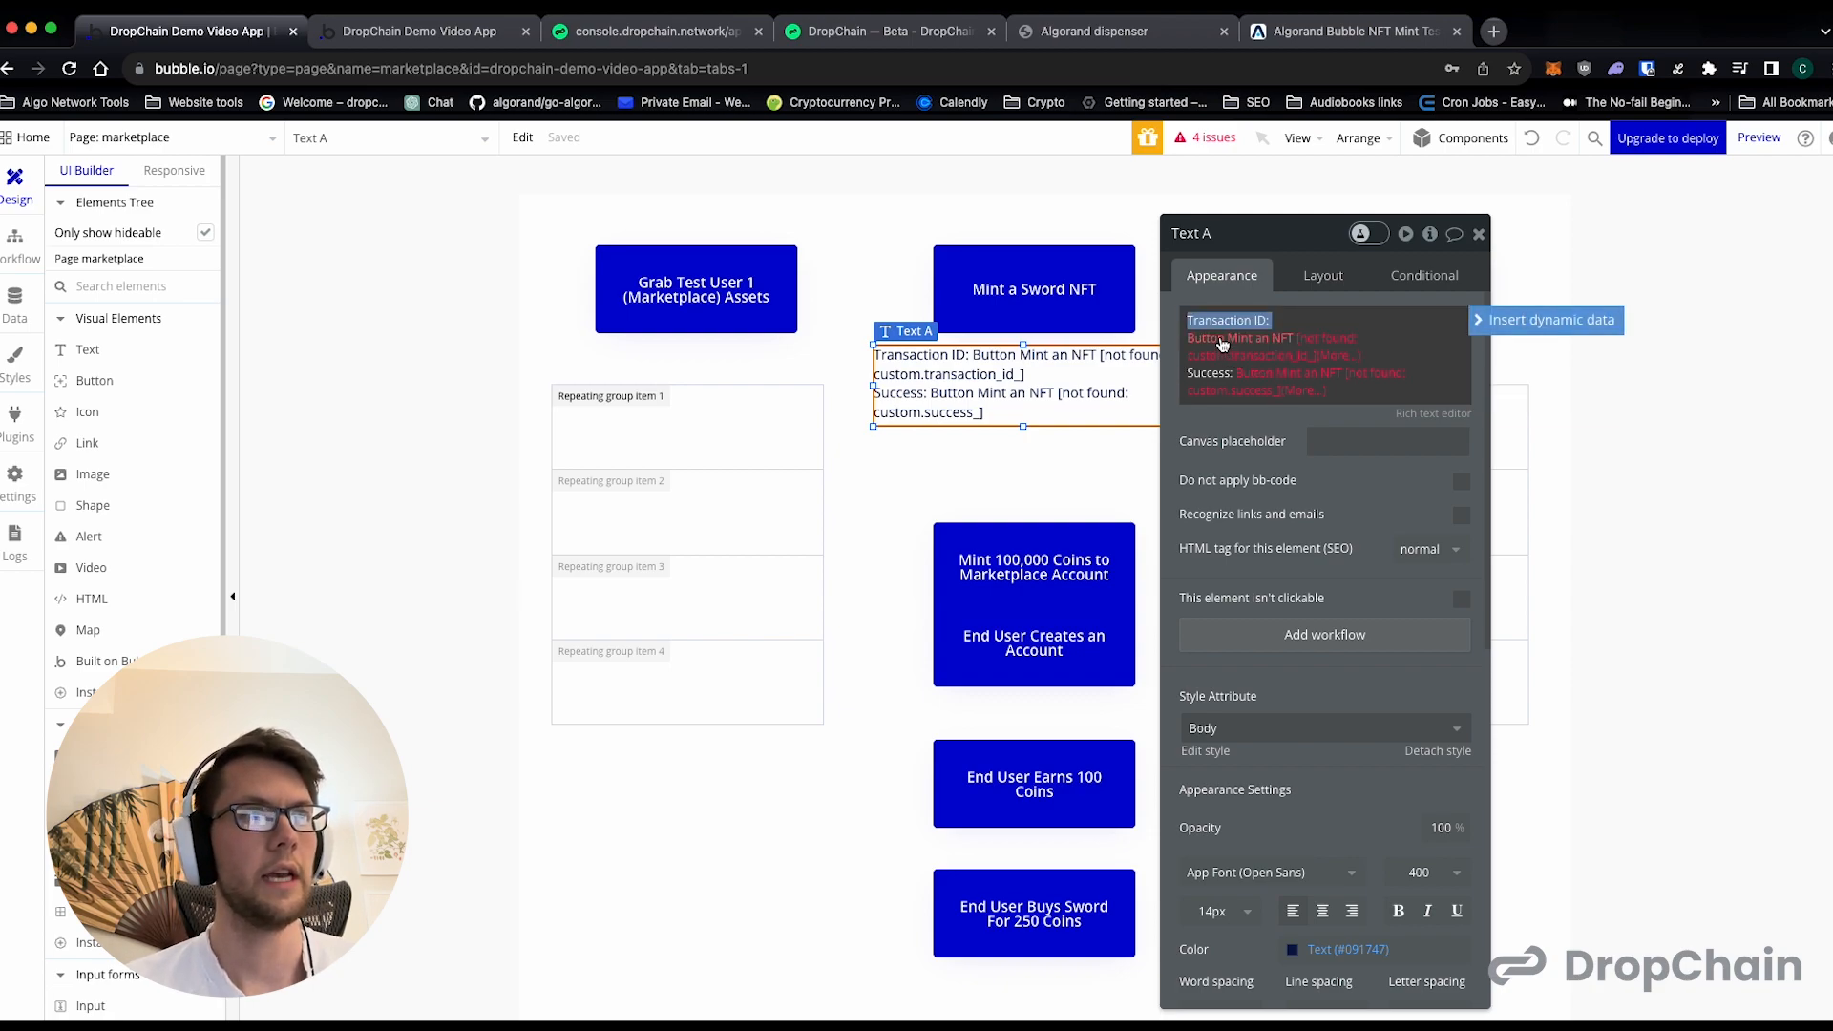
left_click(1223, 342)
left_click(1244, 321)
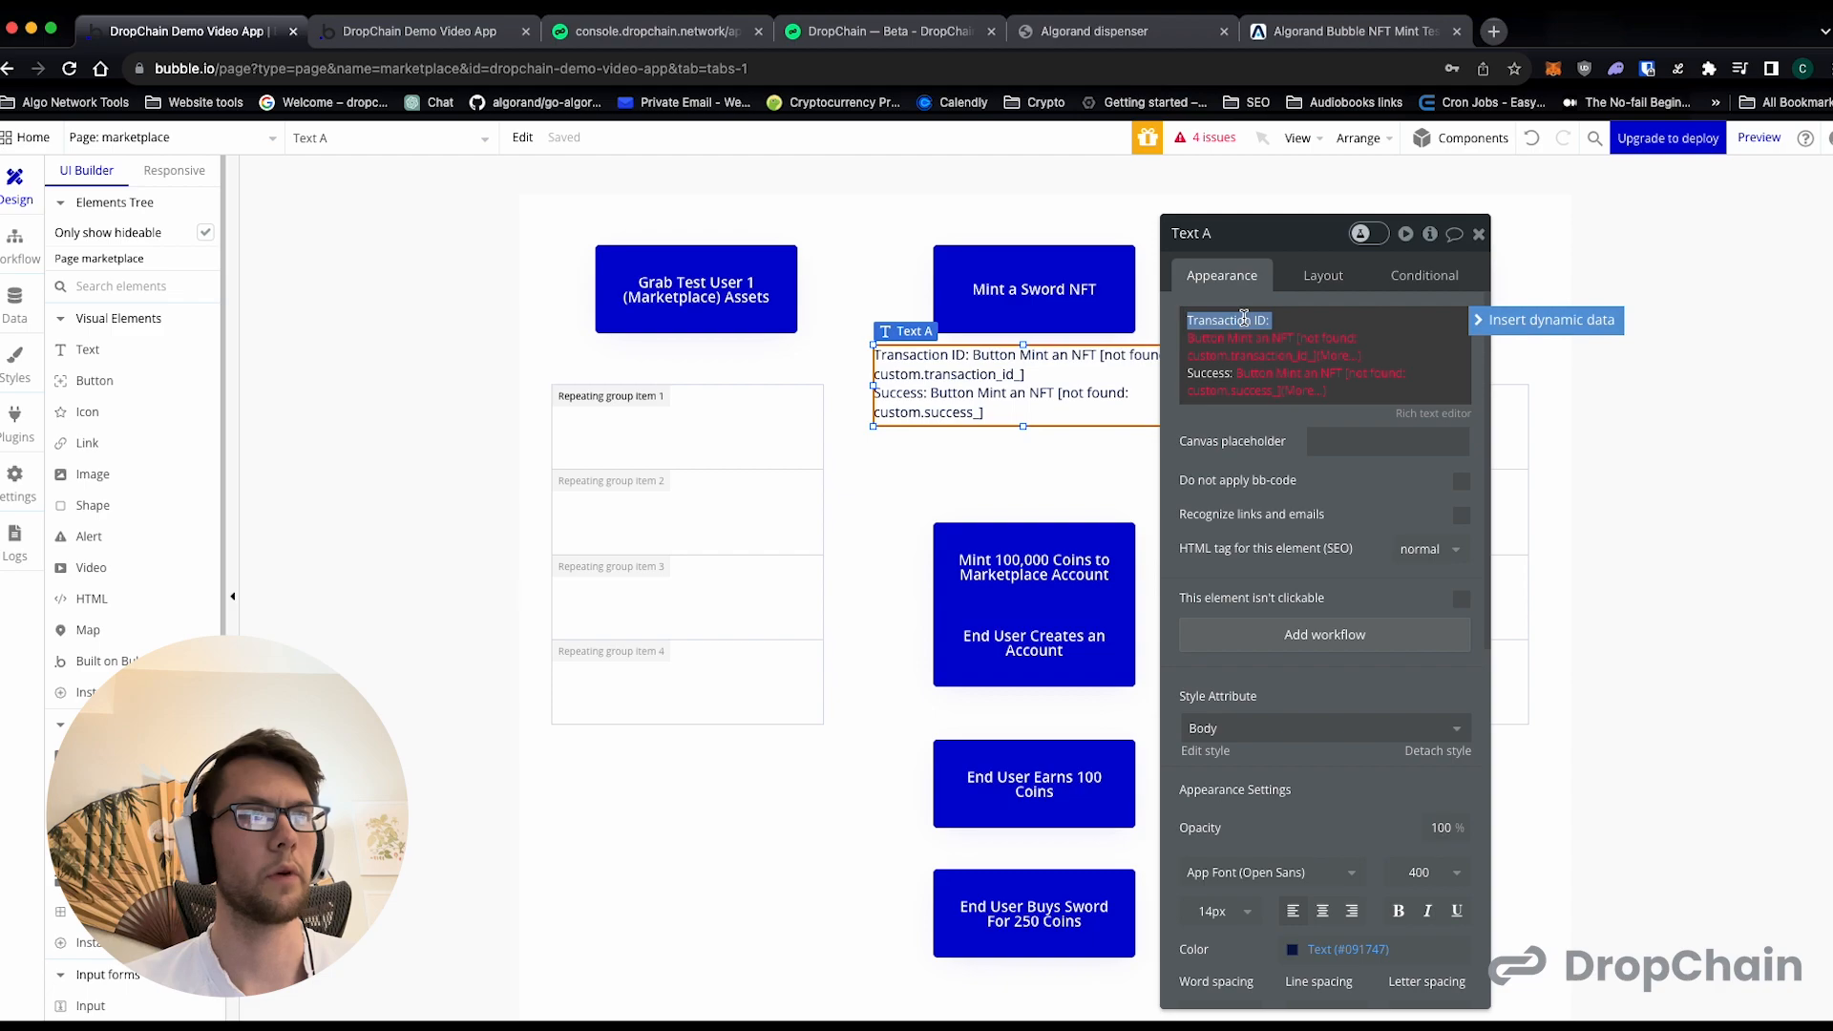
left_click(1232, 342)
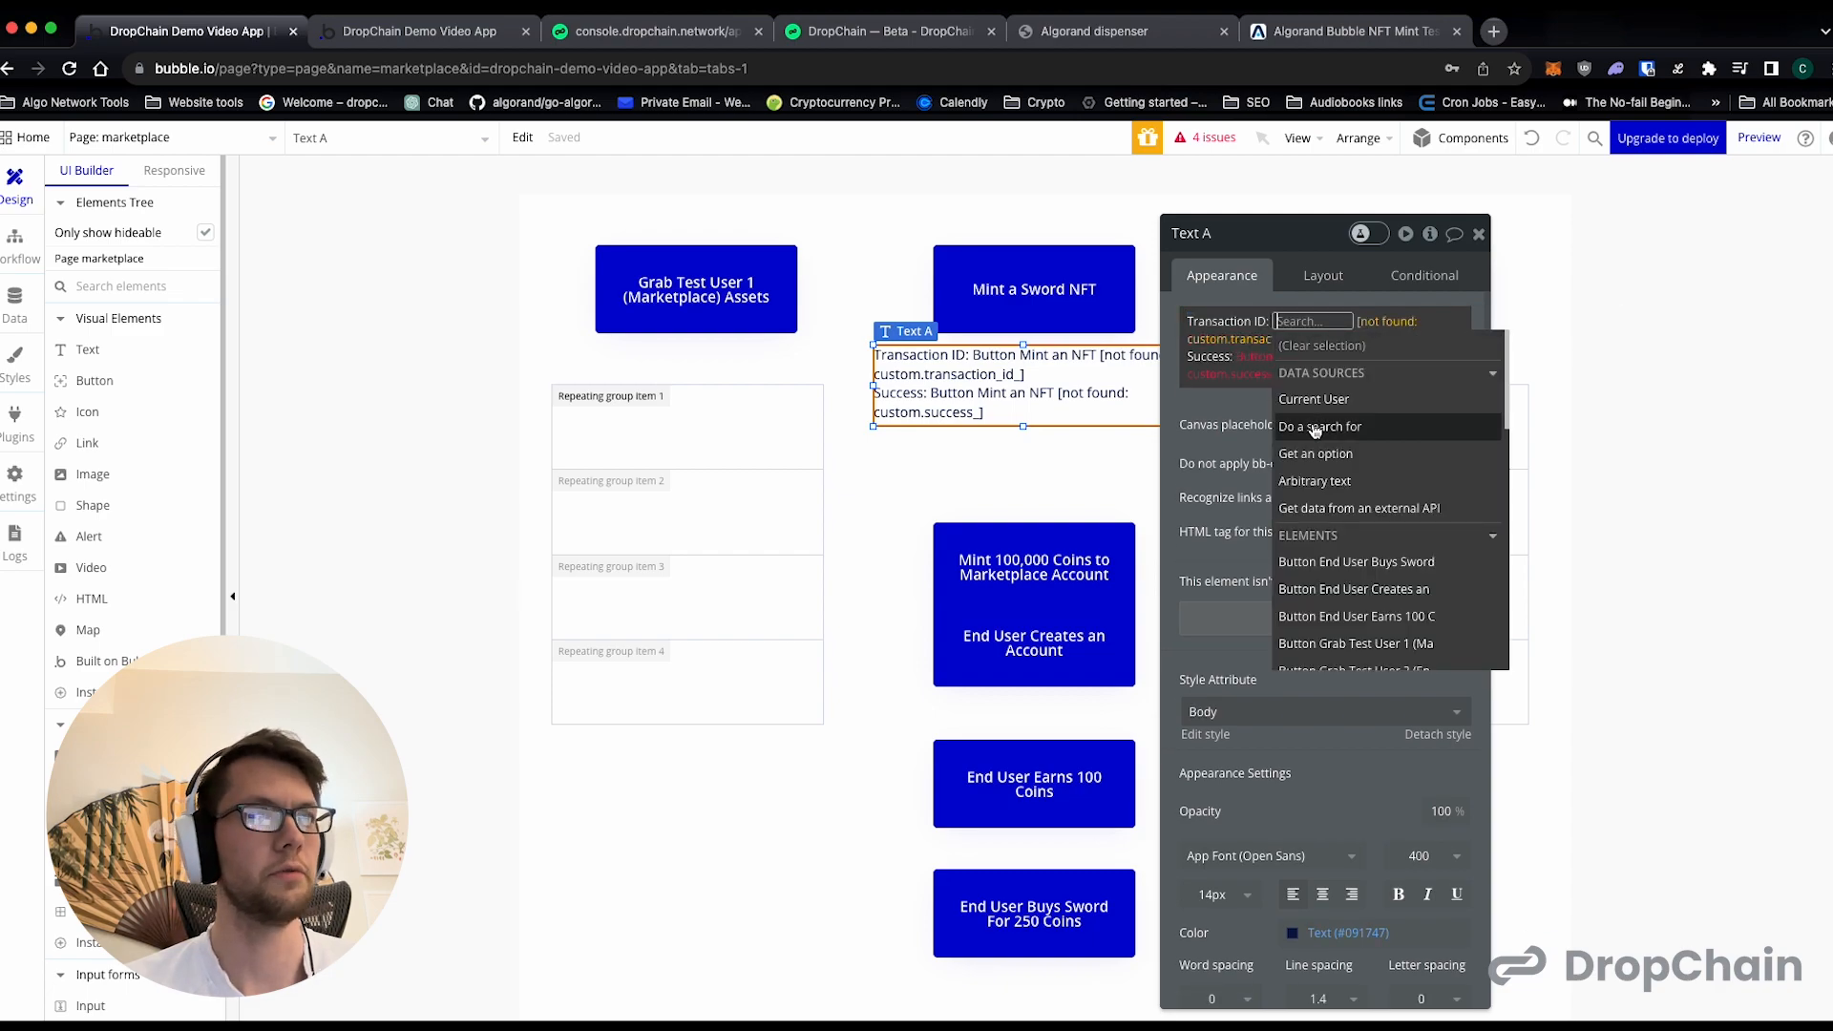
scroll(1415, 547, "down", 3)
scroll(1415, 546, "down", 2)
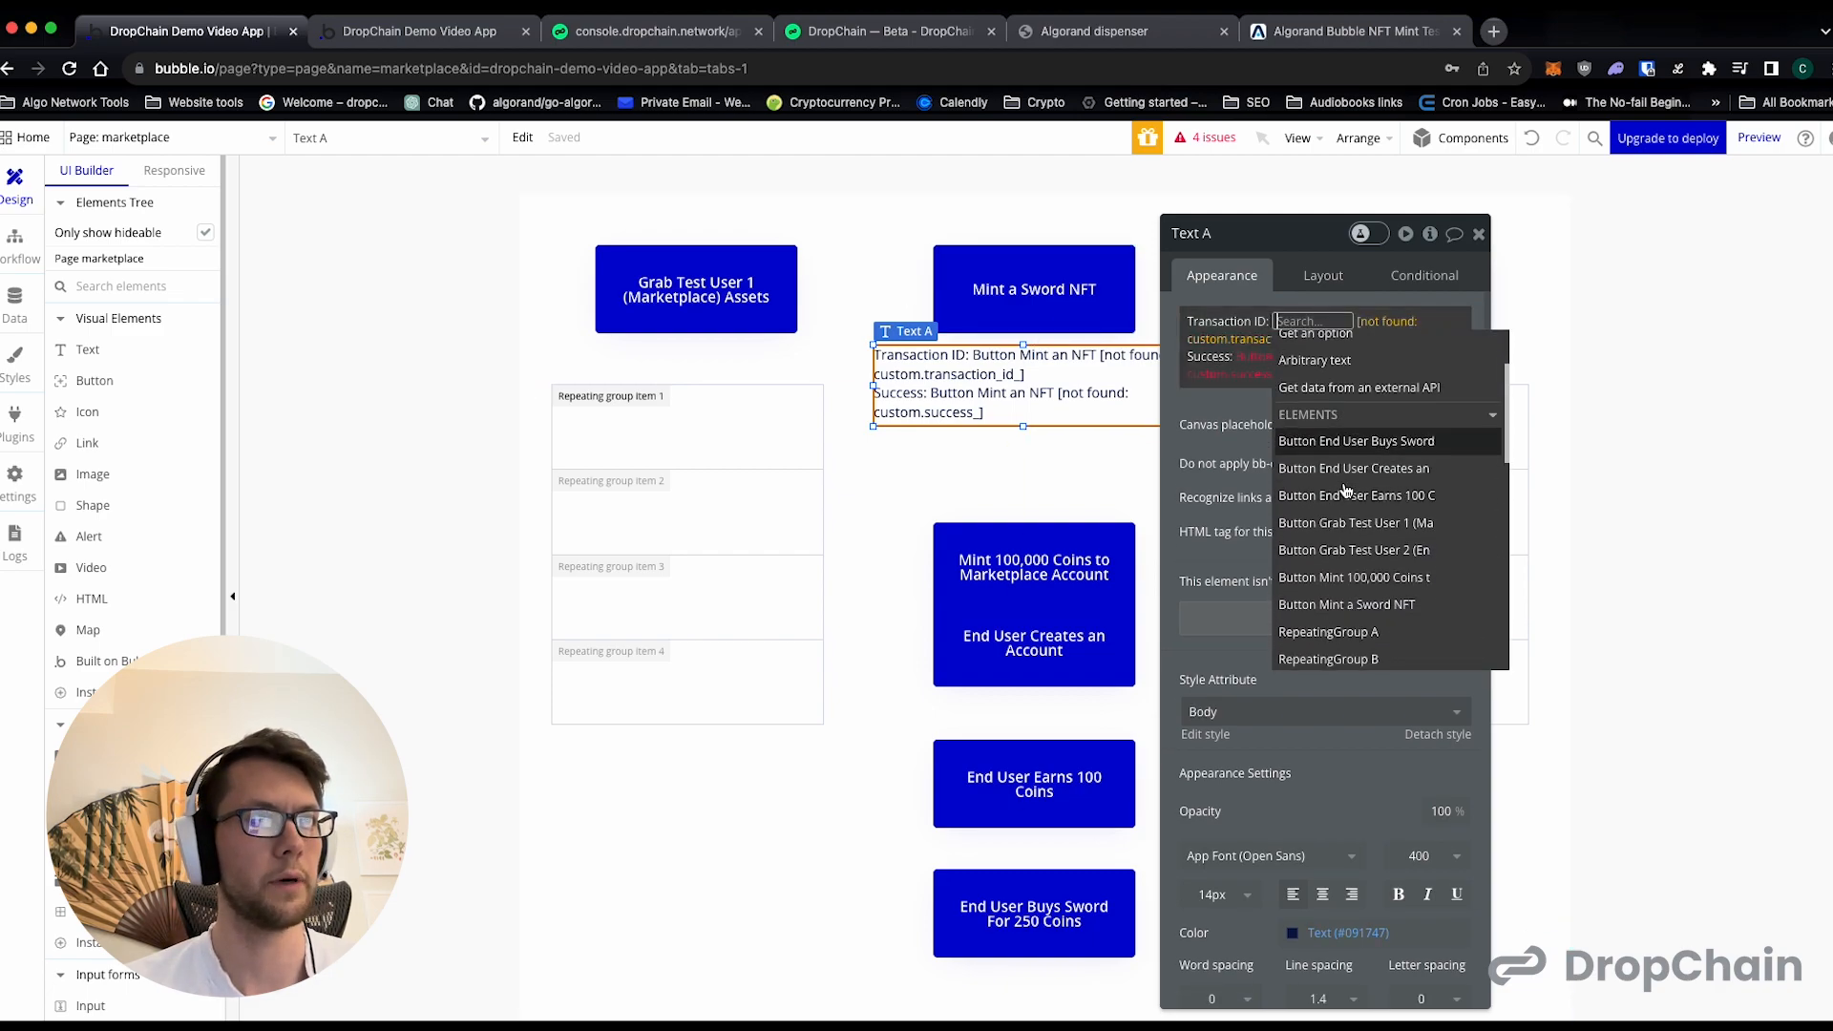
left_click(1340, 578)
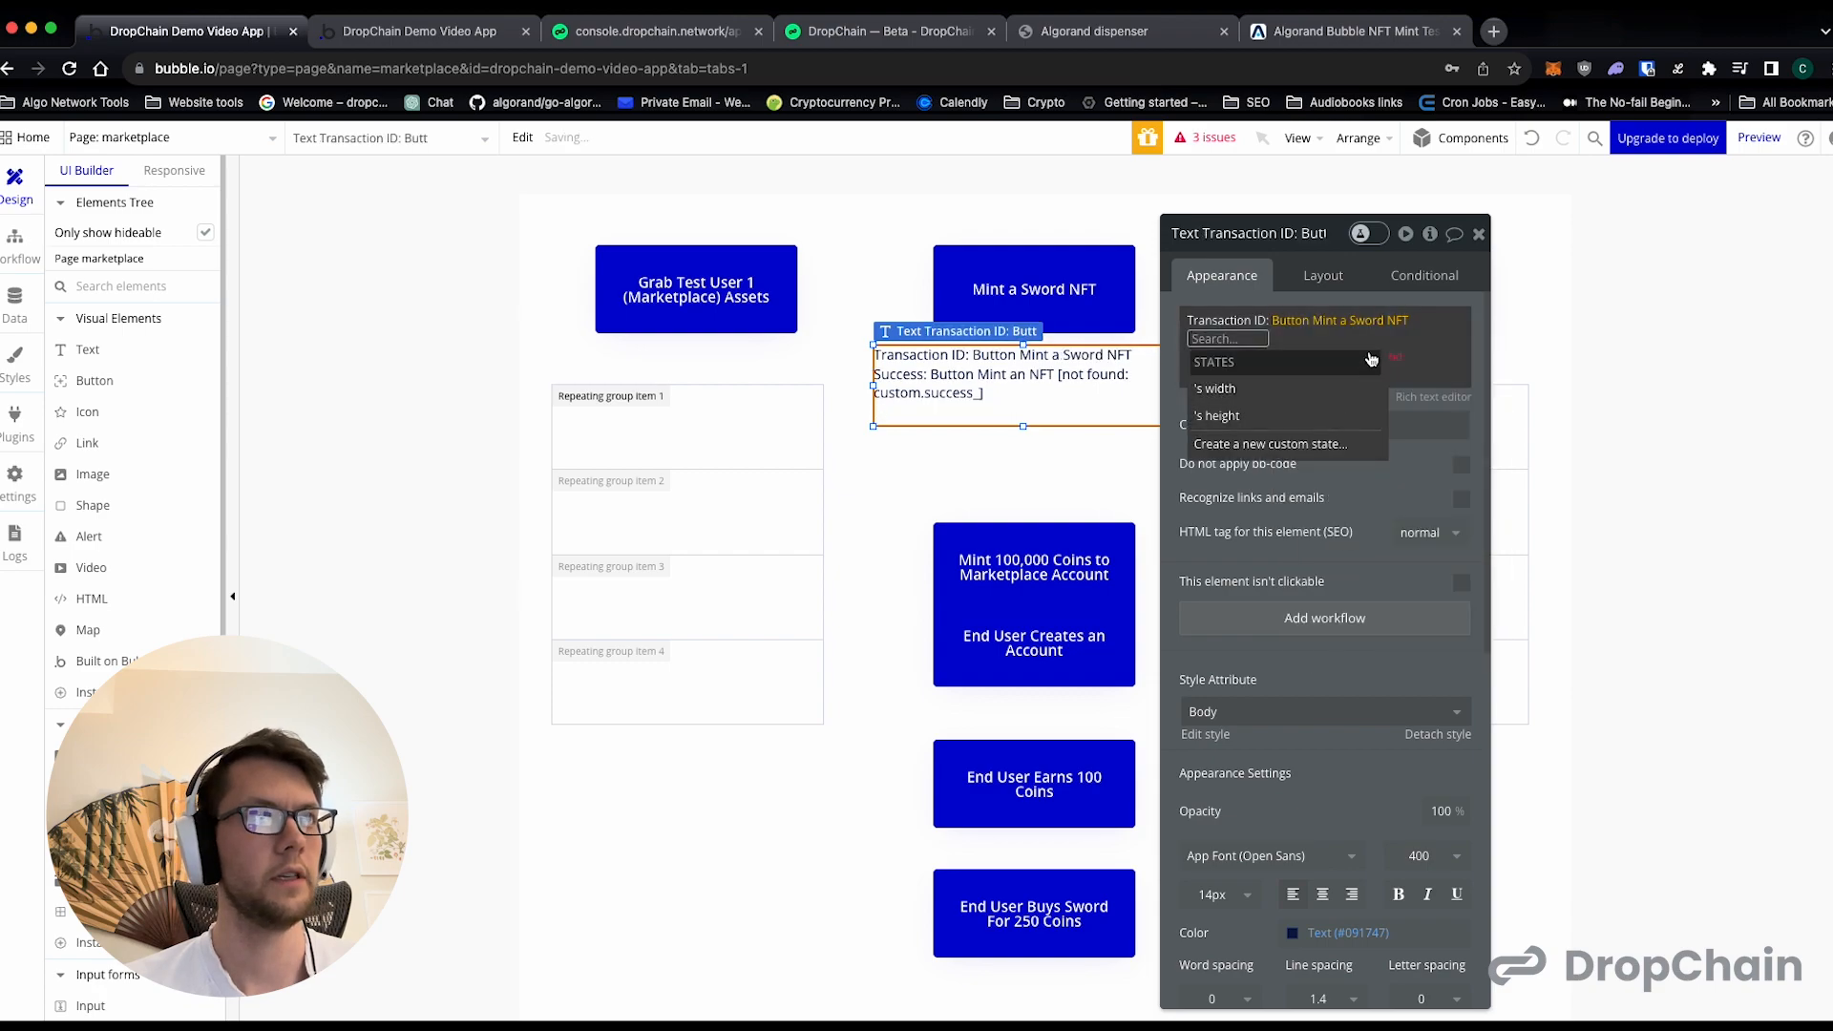
- Create a custom state named transaction_id on the "Mint a Sword NFT" button for the Transaction ID expression
left_click(1287, 445)
type("transaction_id")
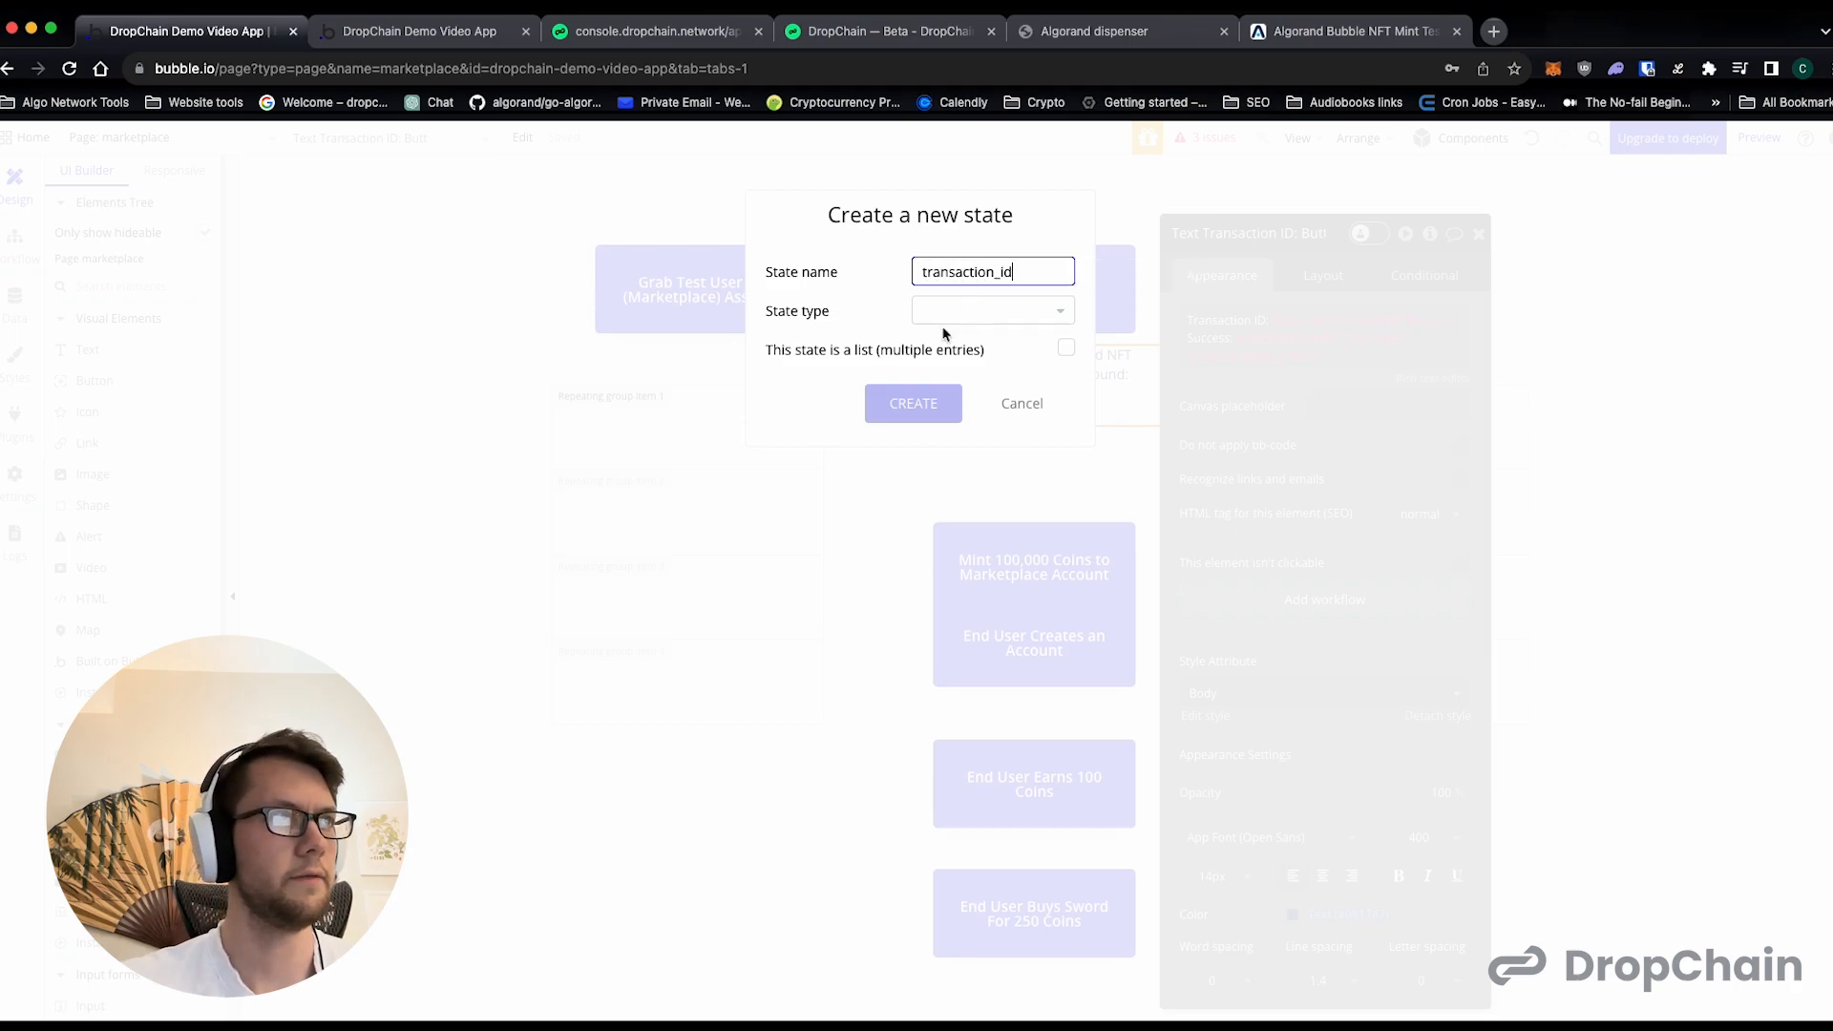
left_click(946, 312)
scroll(983, 468, "down", 3)
scroll(981, 479, "up", 2)
left_click(965, 427)
left_click(914, 405)
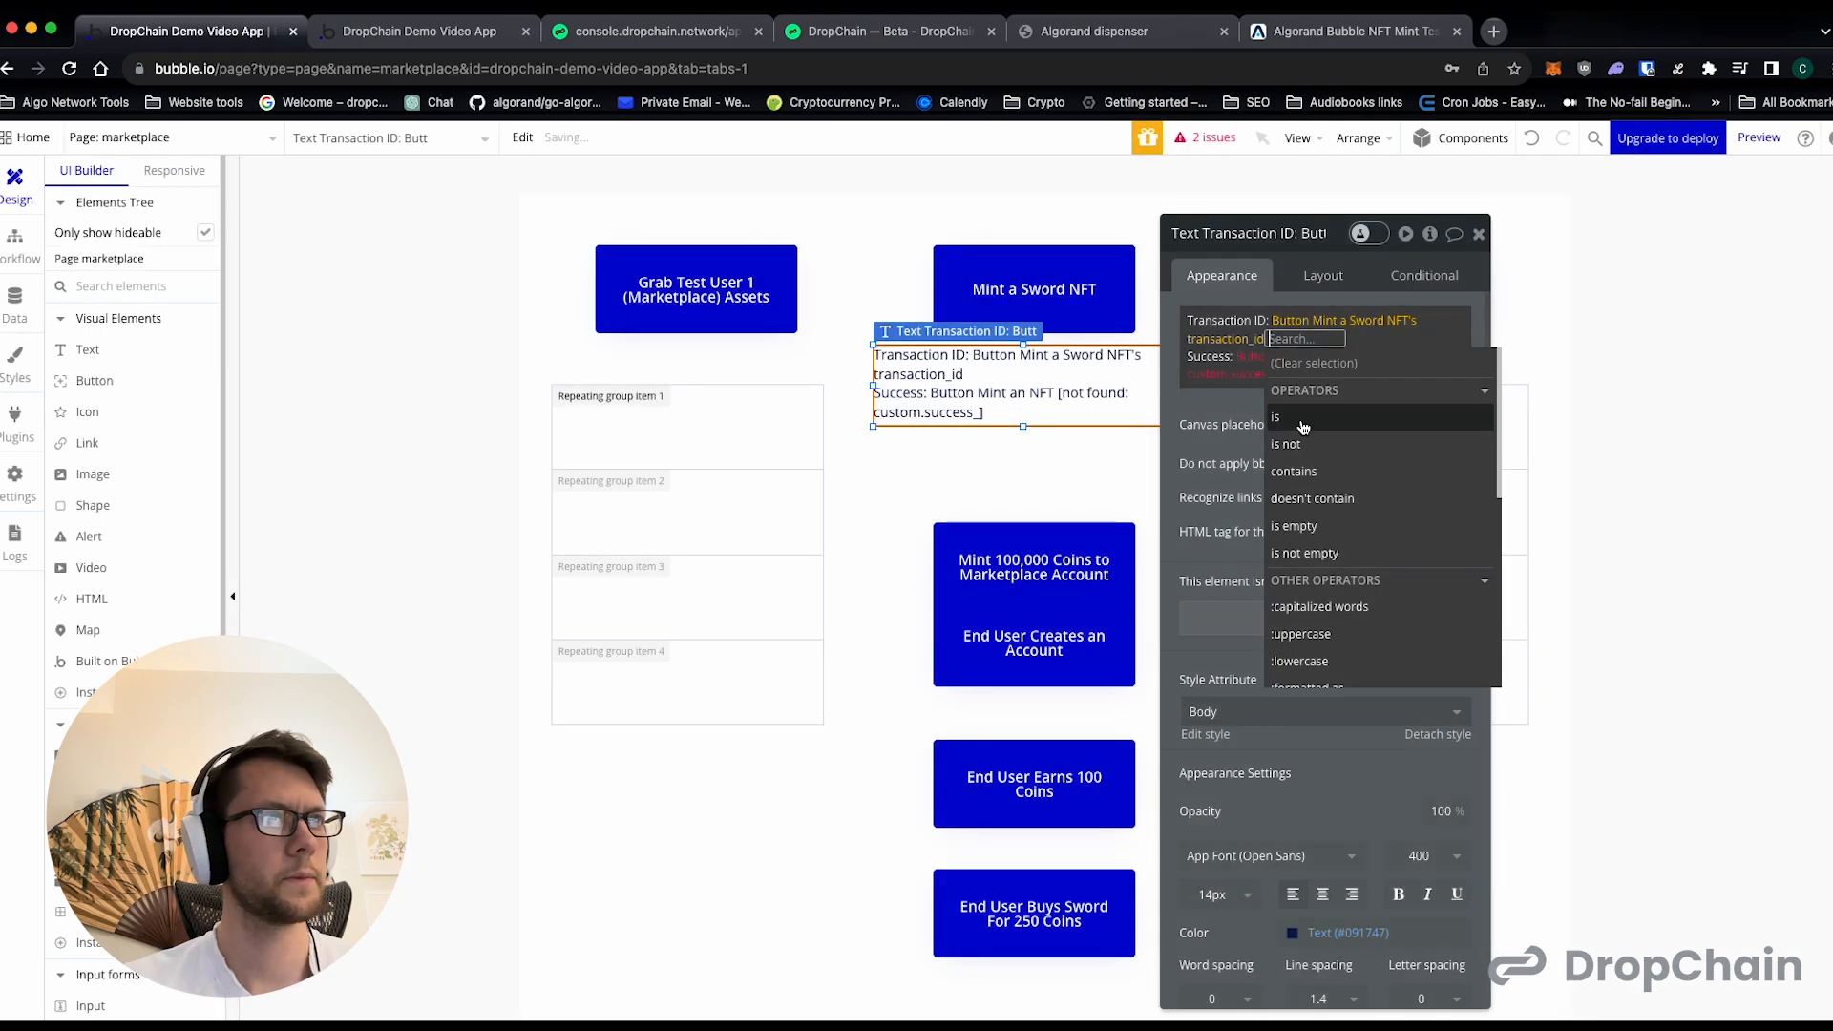
- Change the Success expression in the text below "Mint a Sword NFT" to use that button's transaction_id state
left_click(1224, 397)
left_click(1272, 361)
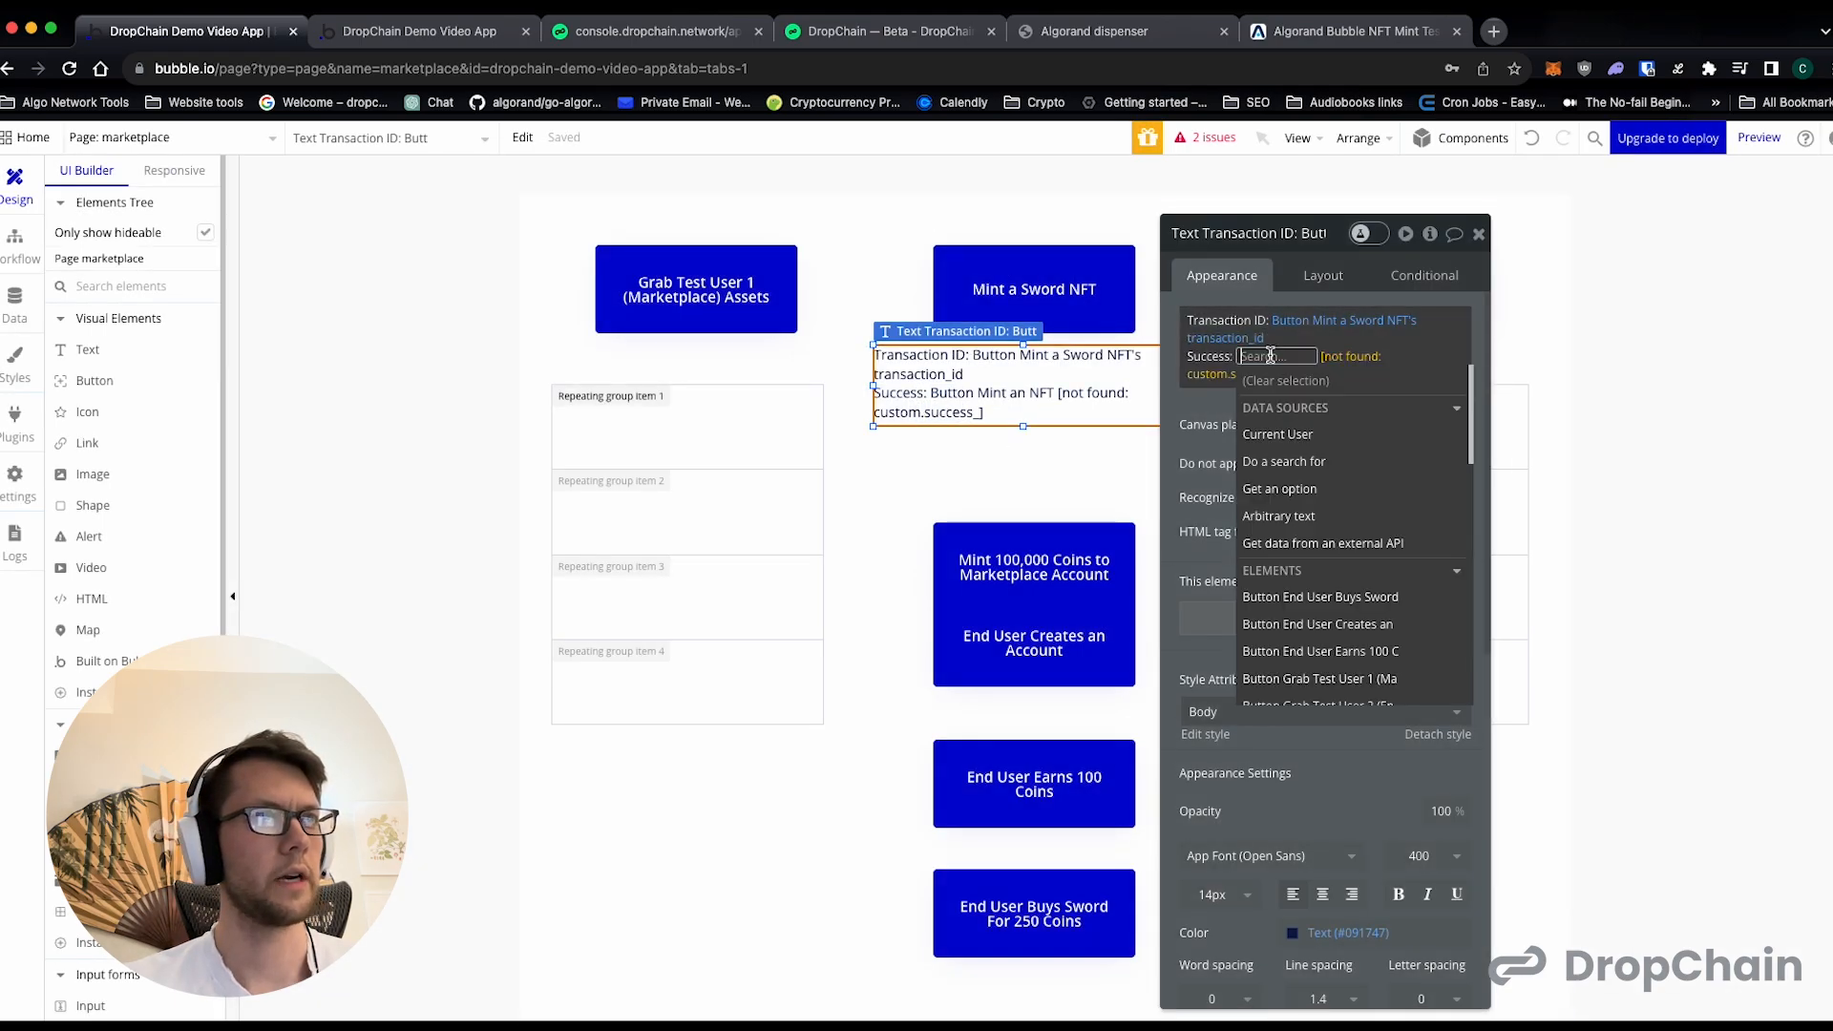
scroll(1333, 540, "down", 2)
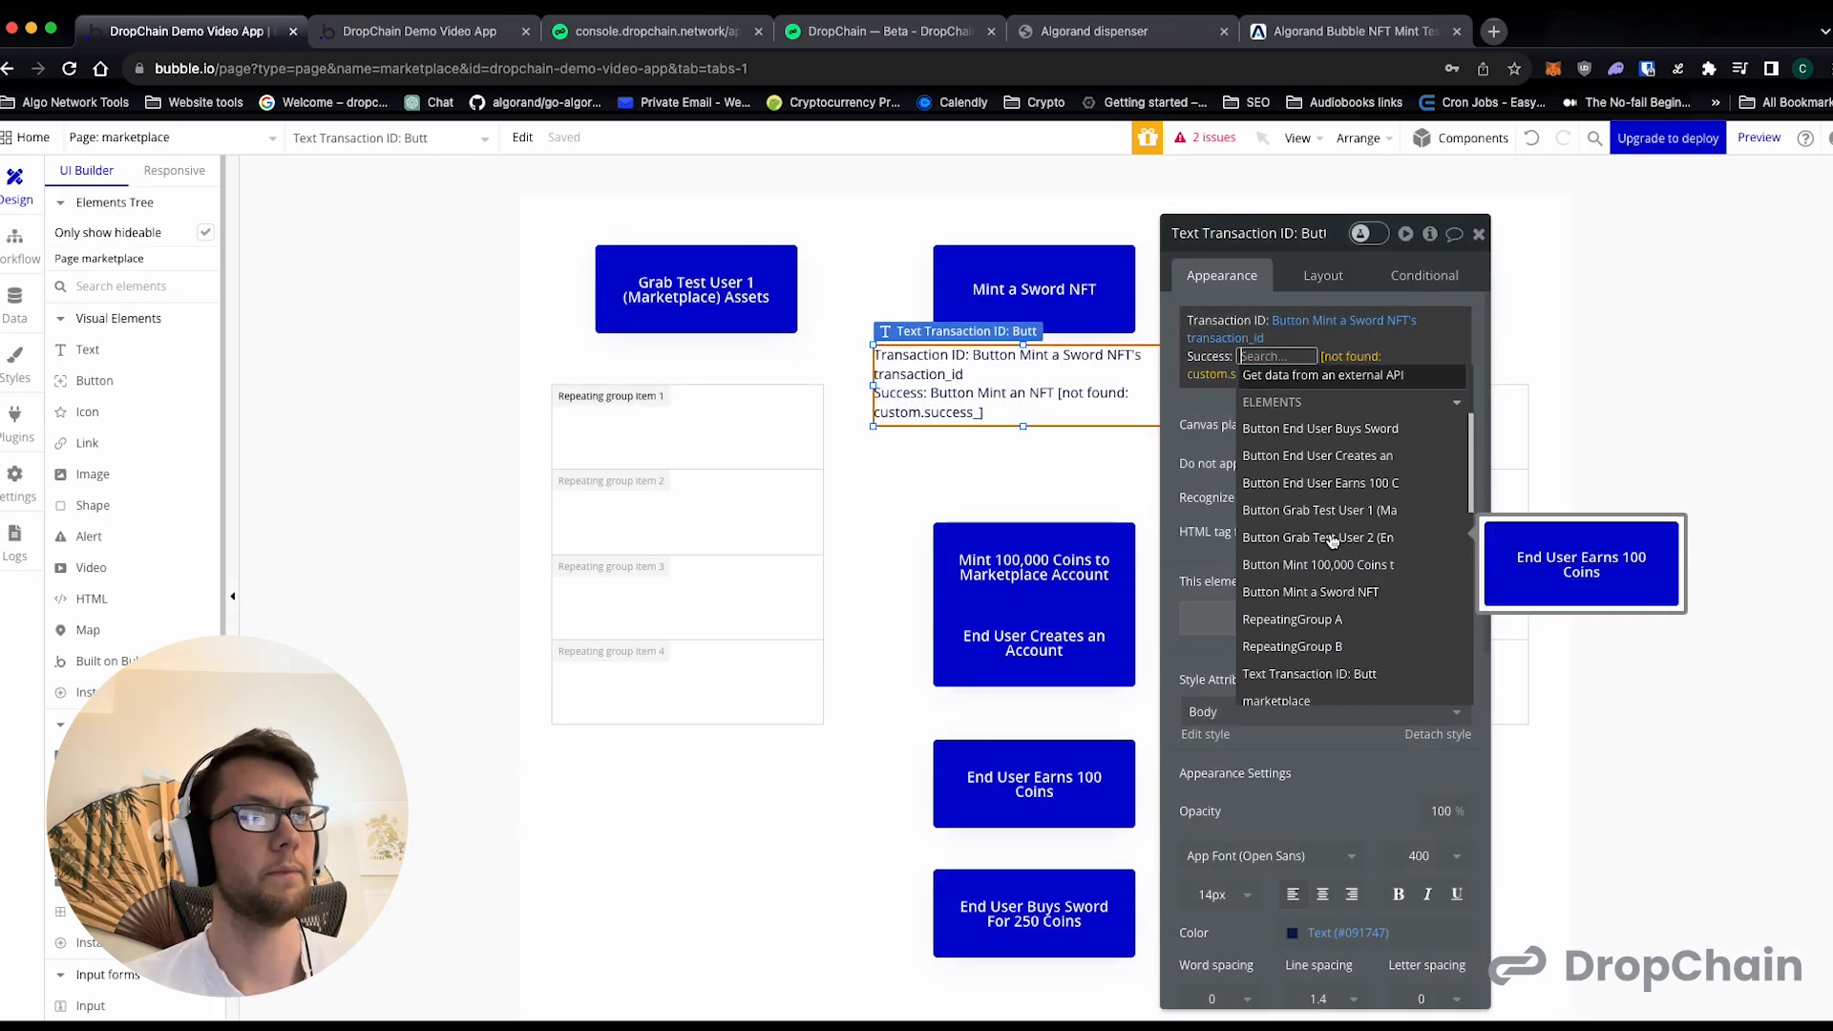
scroll(1333, 534, "down", 2)
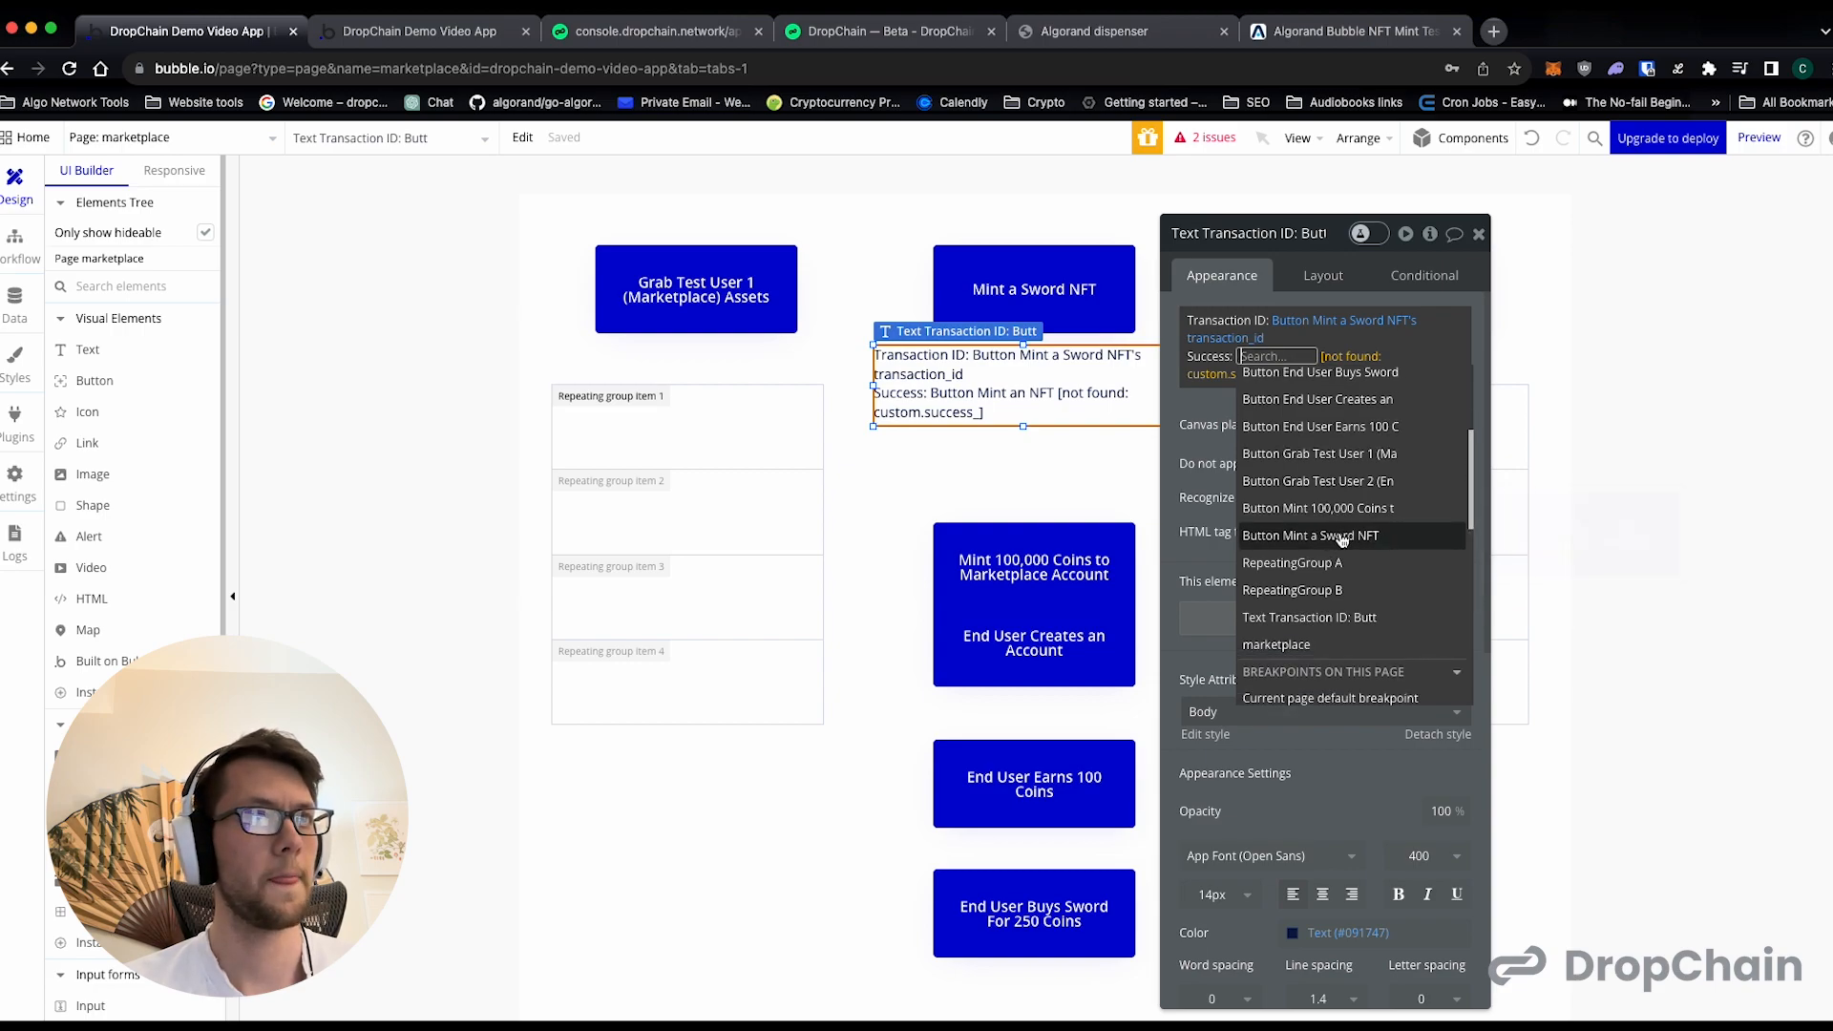
left_click(1330, 535)
left_click(1430, 488)
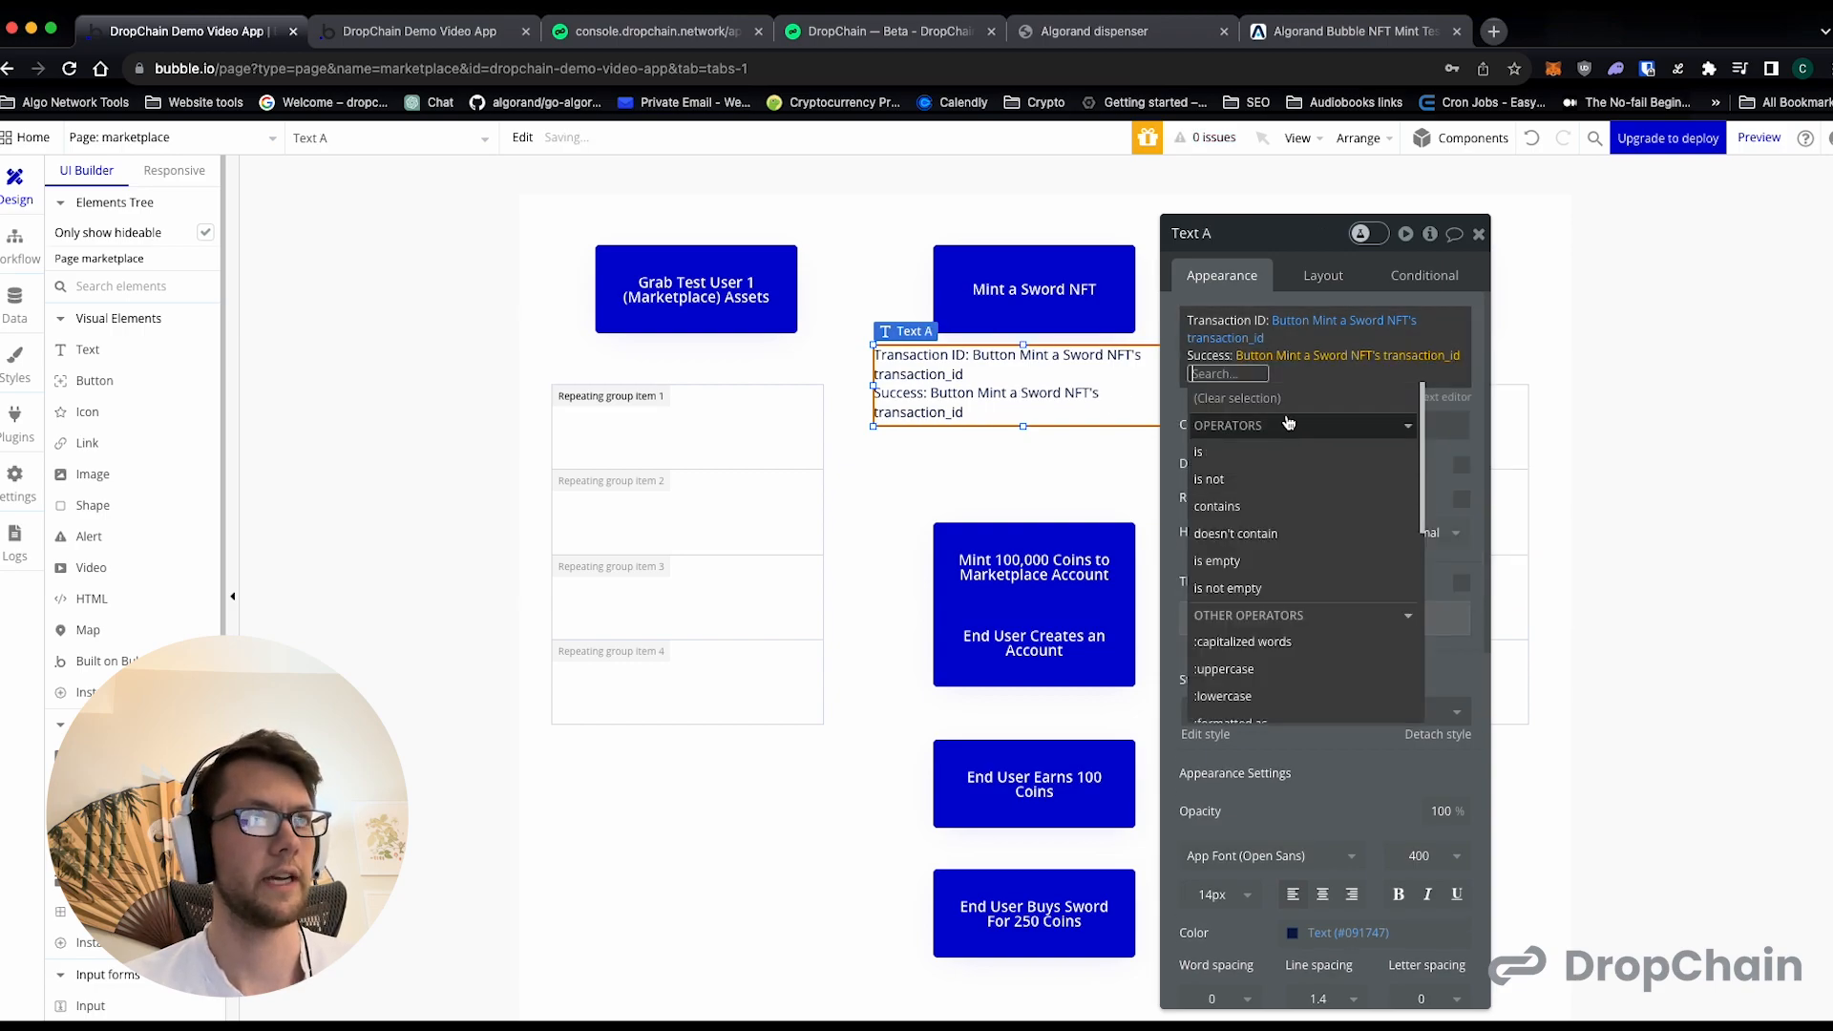
left_click(1175, 413)
left_click(1479, 234)
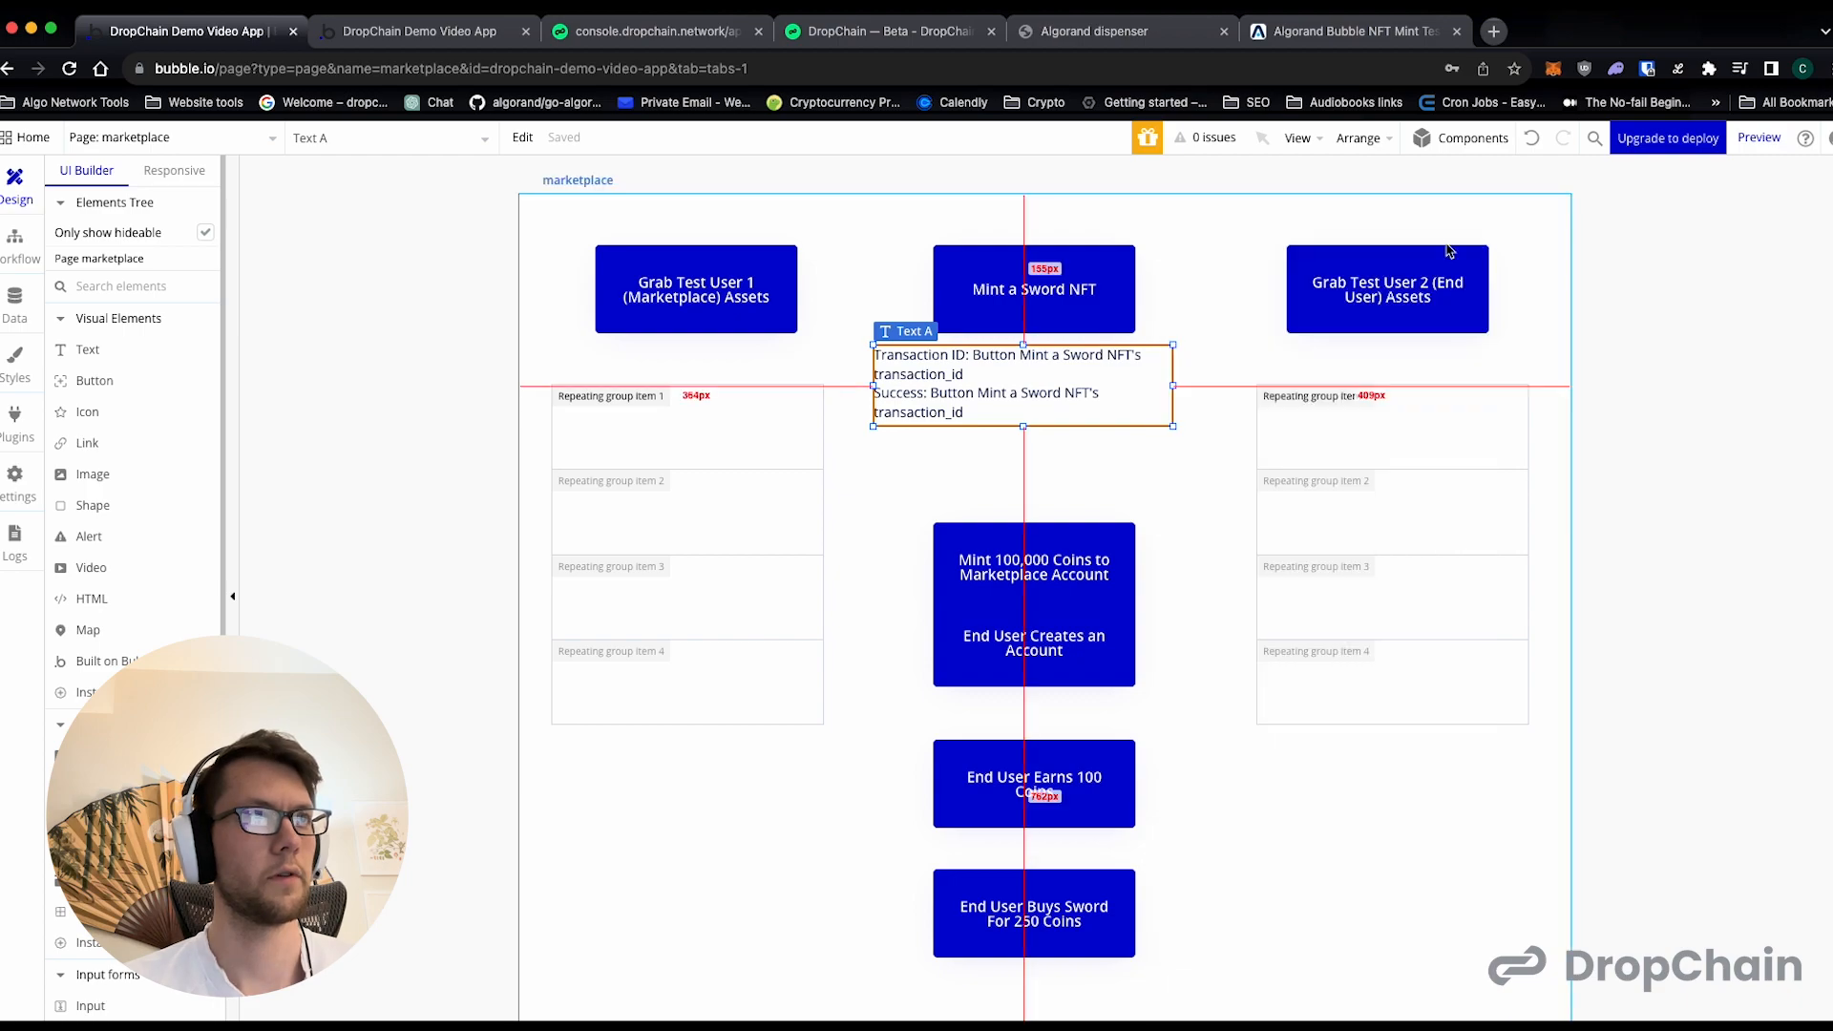
- Duplicate the sword result text, position the copy directly below the coin-minting button, and move the lower End User buttons down to make room
key("ctrl+c")
key("ctrl+v")
scroll(1048, 652, "down", 2)
left_click_drag(1034, 748, 1031, 836)
left_click_drag(1036, 663, 1036, 734)
left_click_drag(1034, 496, 1035, 599)
left_click_drag(1033, 378, 1032, 442)
left_click_drag(1032, 381, 1032, 365)
left_click(1035, 447)
left_click_drag(1035, 447, 1037, 432)
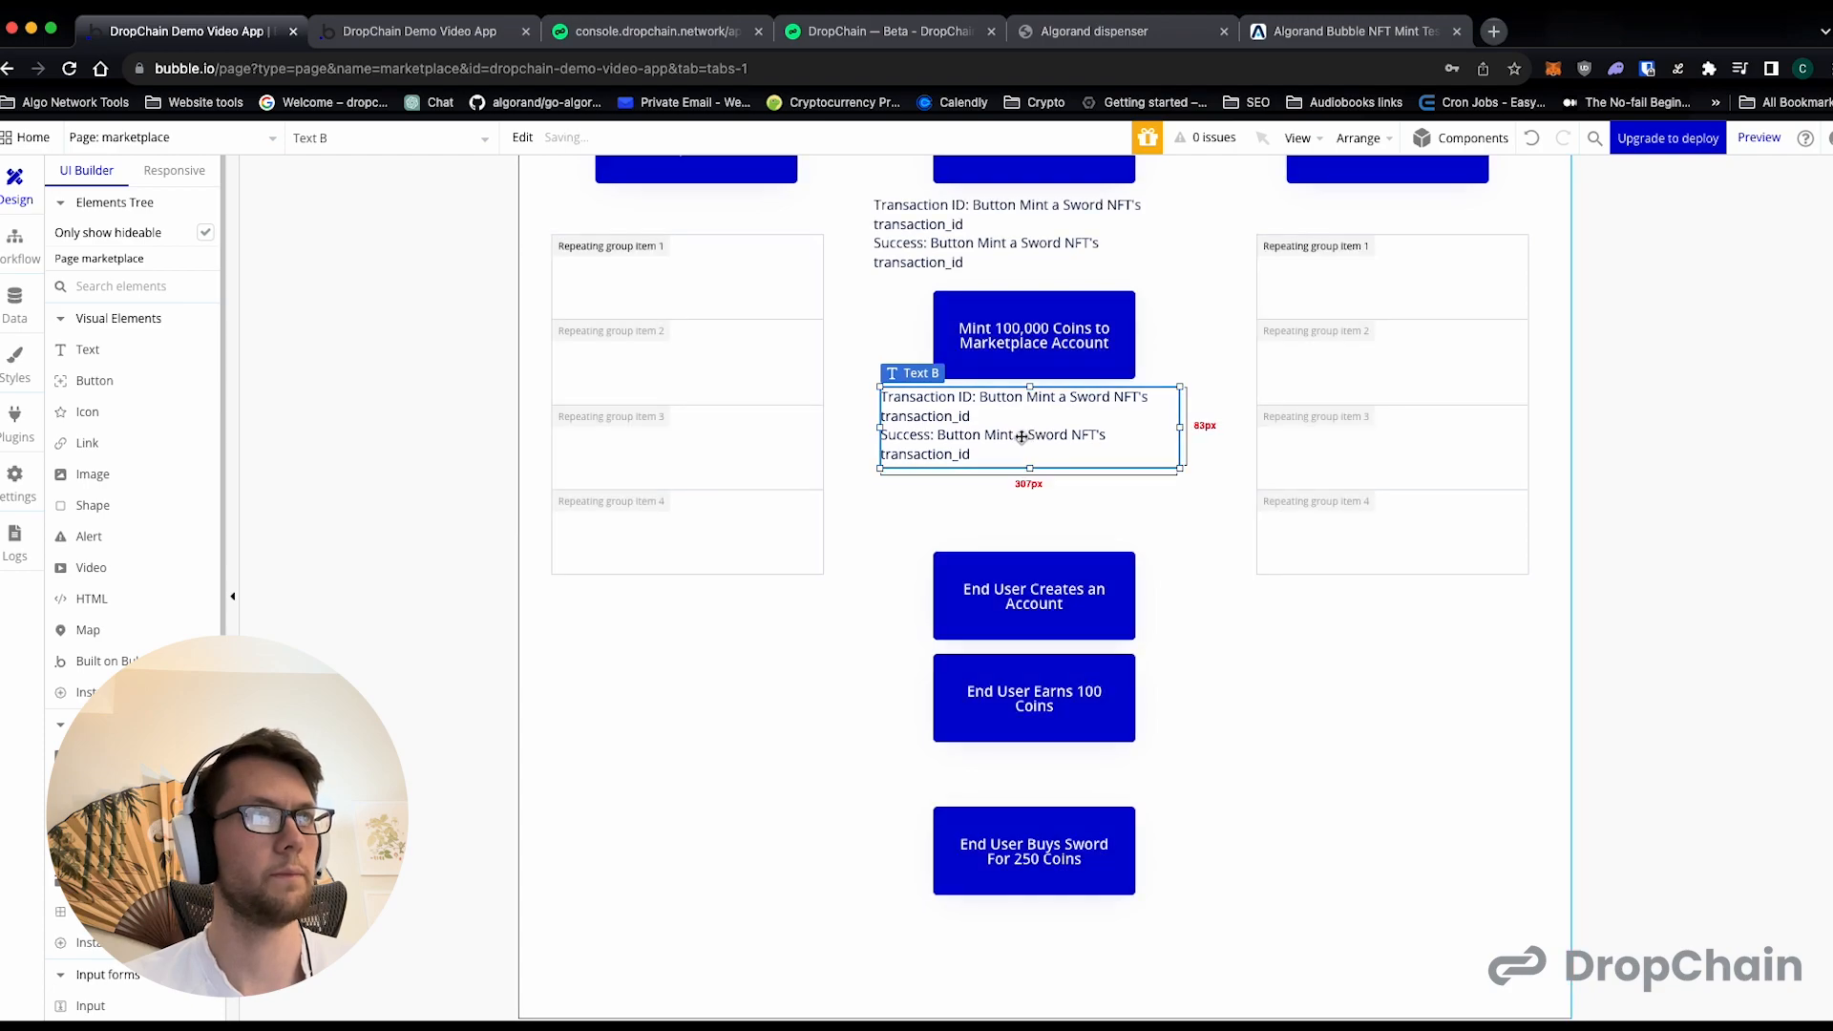
- Change the Transaction ID source in the duplicated text to the "Mint 100,000 Coins to Marketplace Account" button
double_click(1024, 432)
left_click(1280, 334)
scroll(1356, 506, "down", 3)
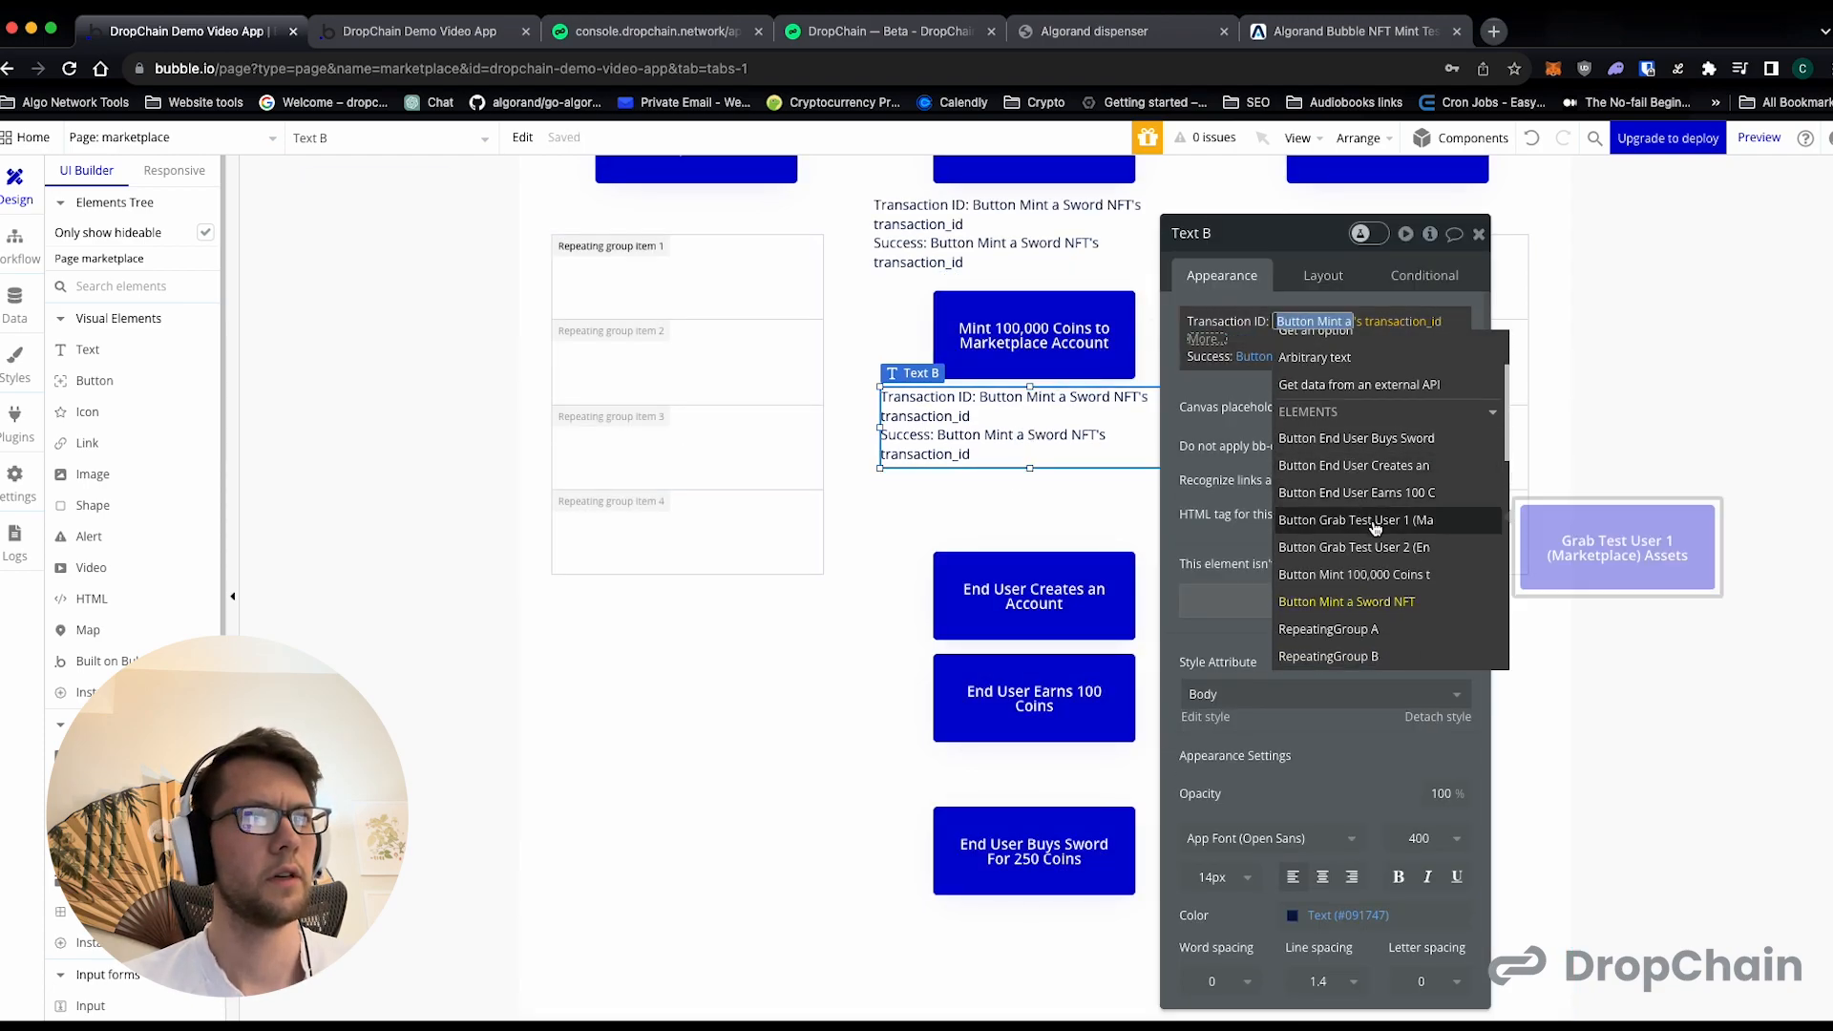
left_click(1366, 575)
- Create a text-type custom state named transaction_id on the coin-minting button for the Transaction ID expression
left_click(1270, 444)
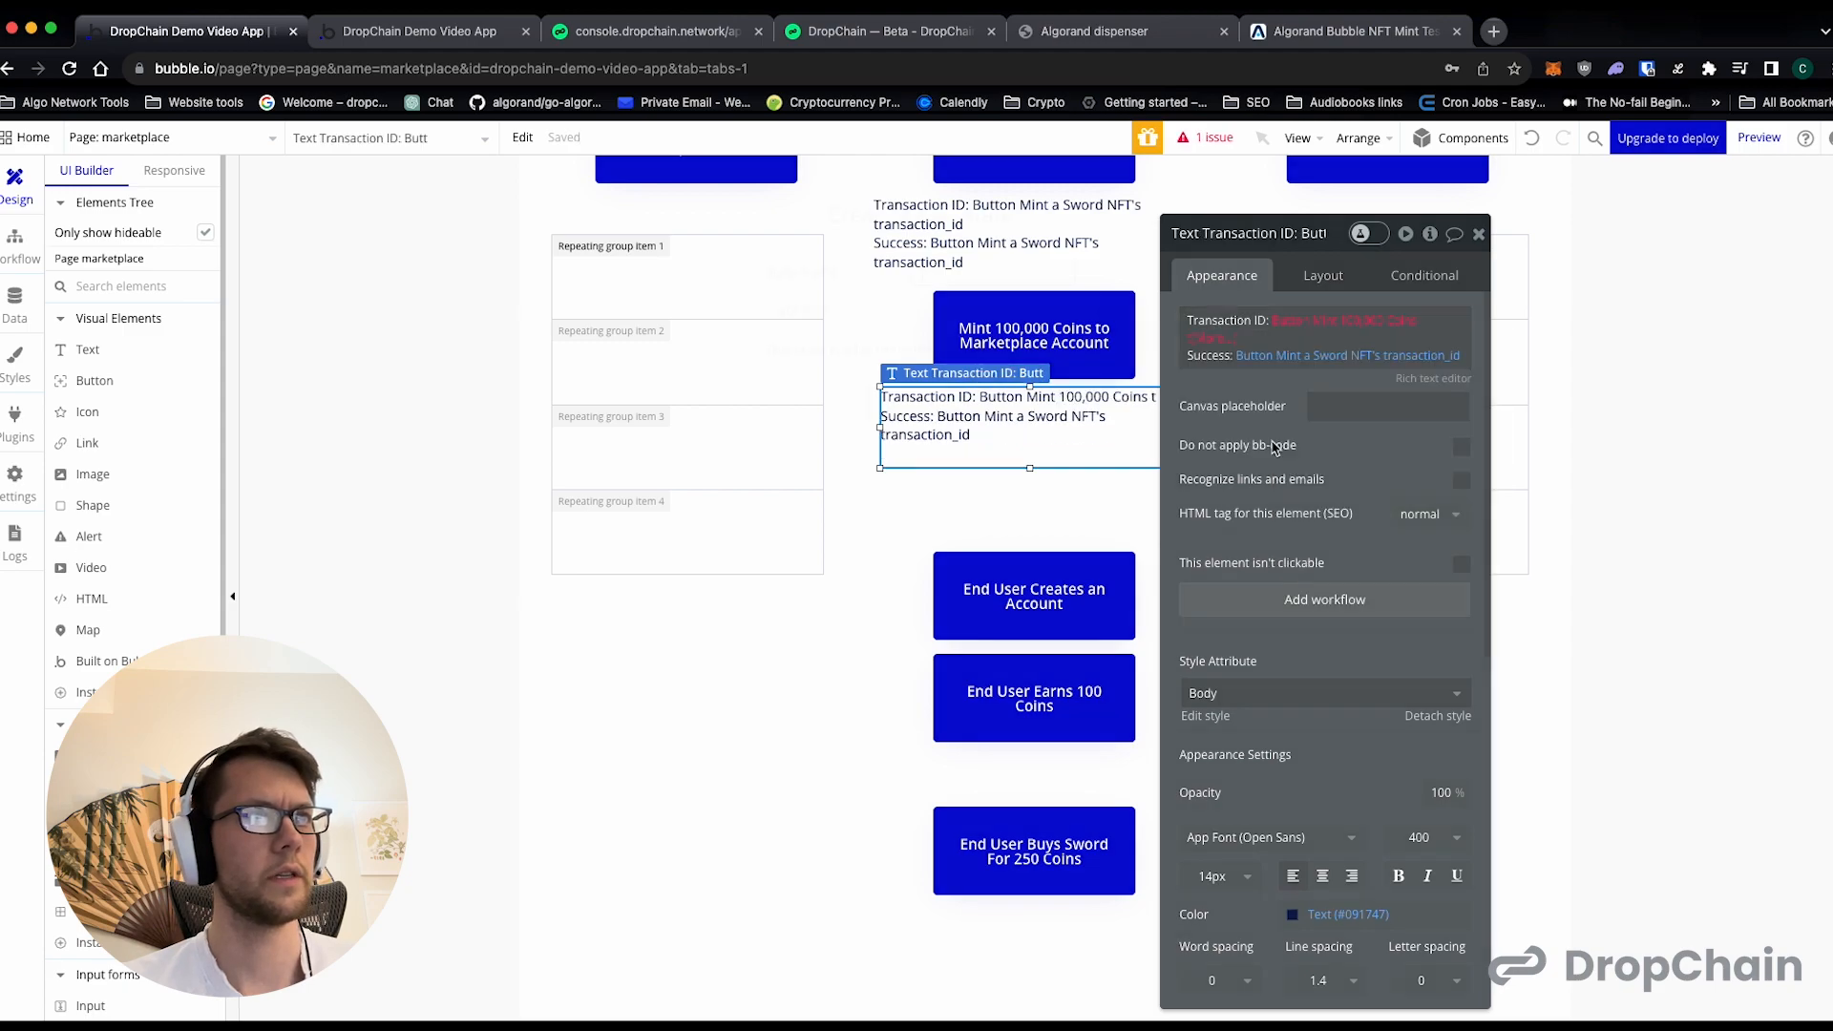
type("transac")
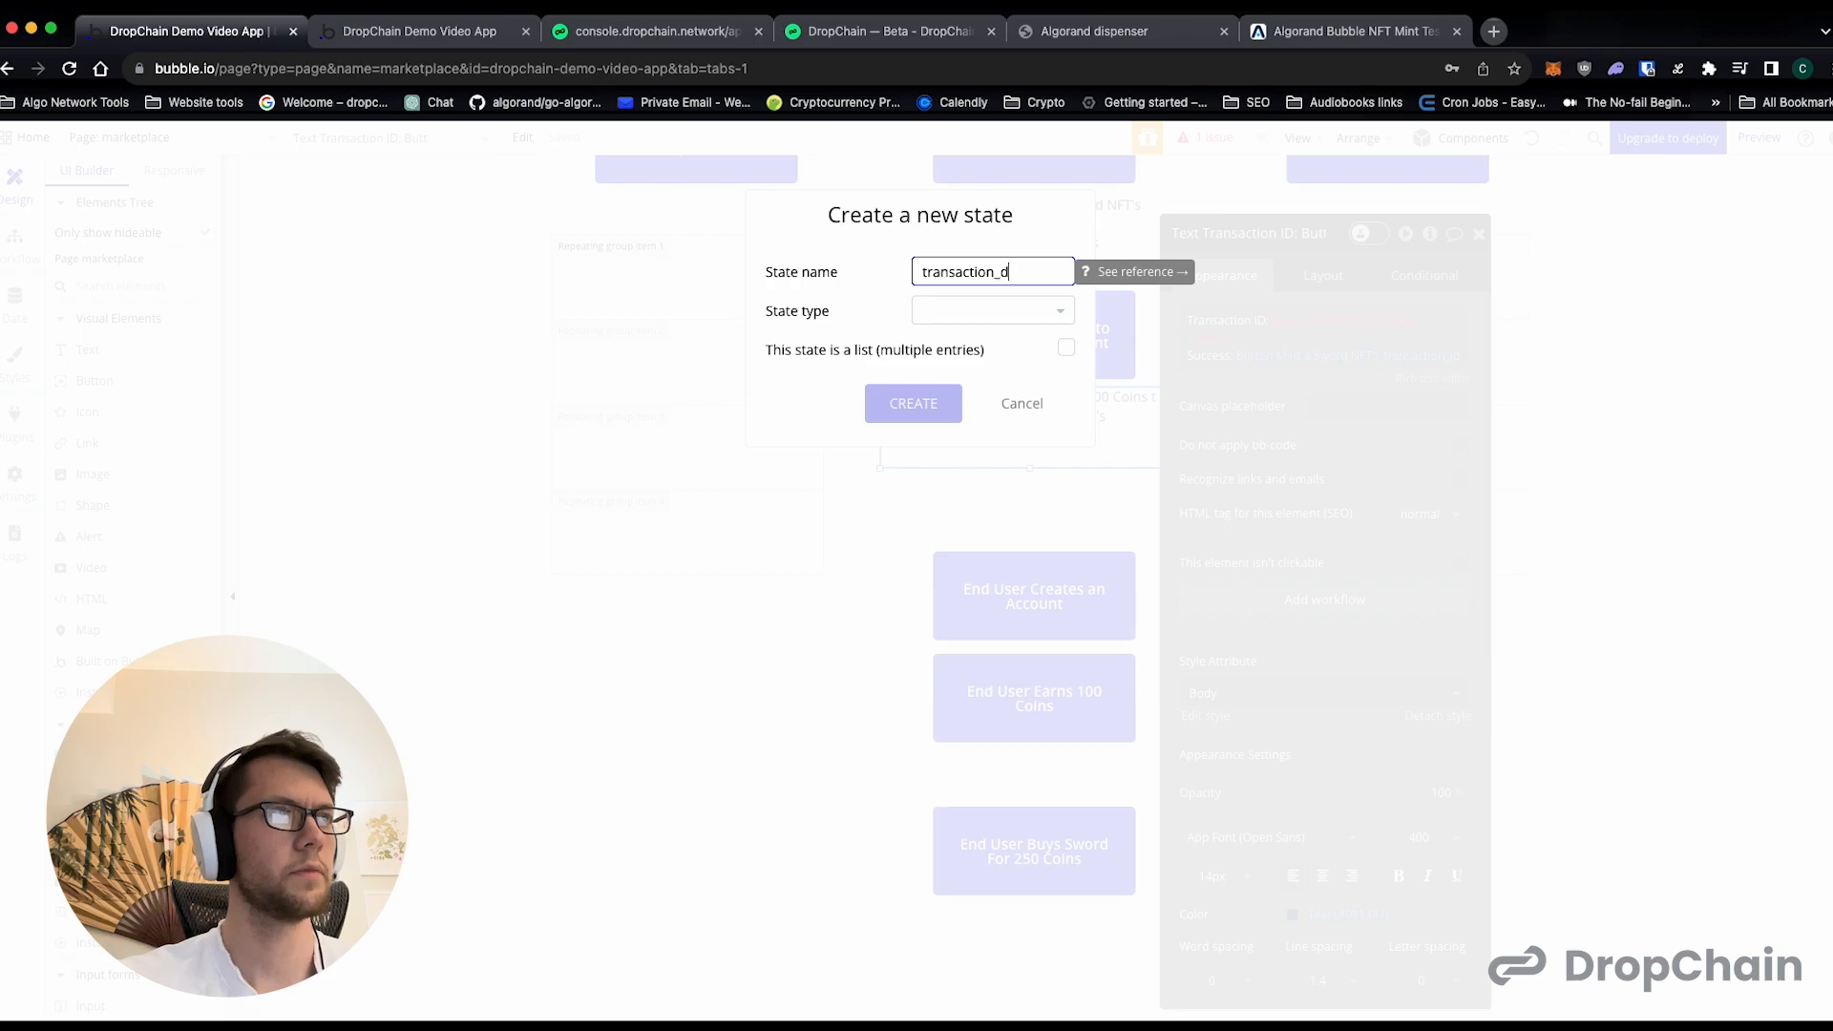
type("tion_id")
left_click(986, 307)
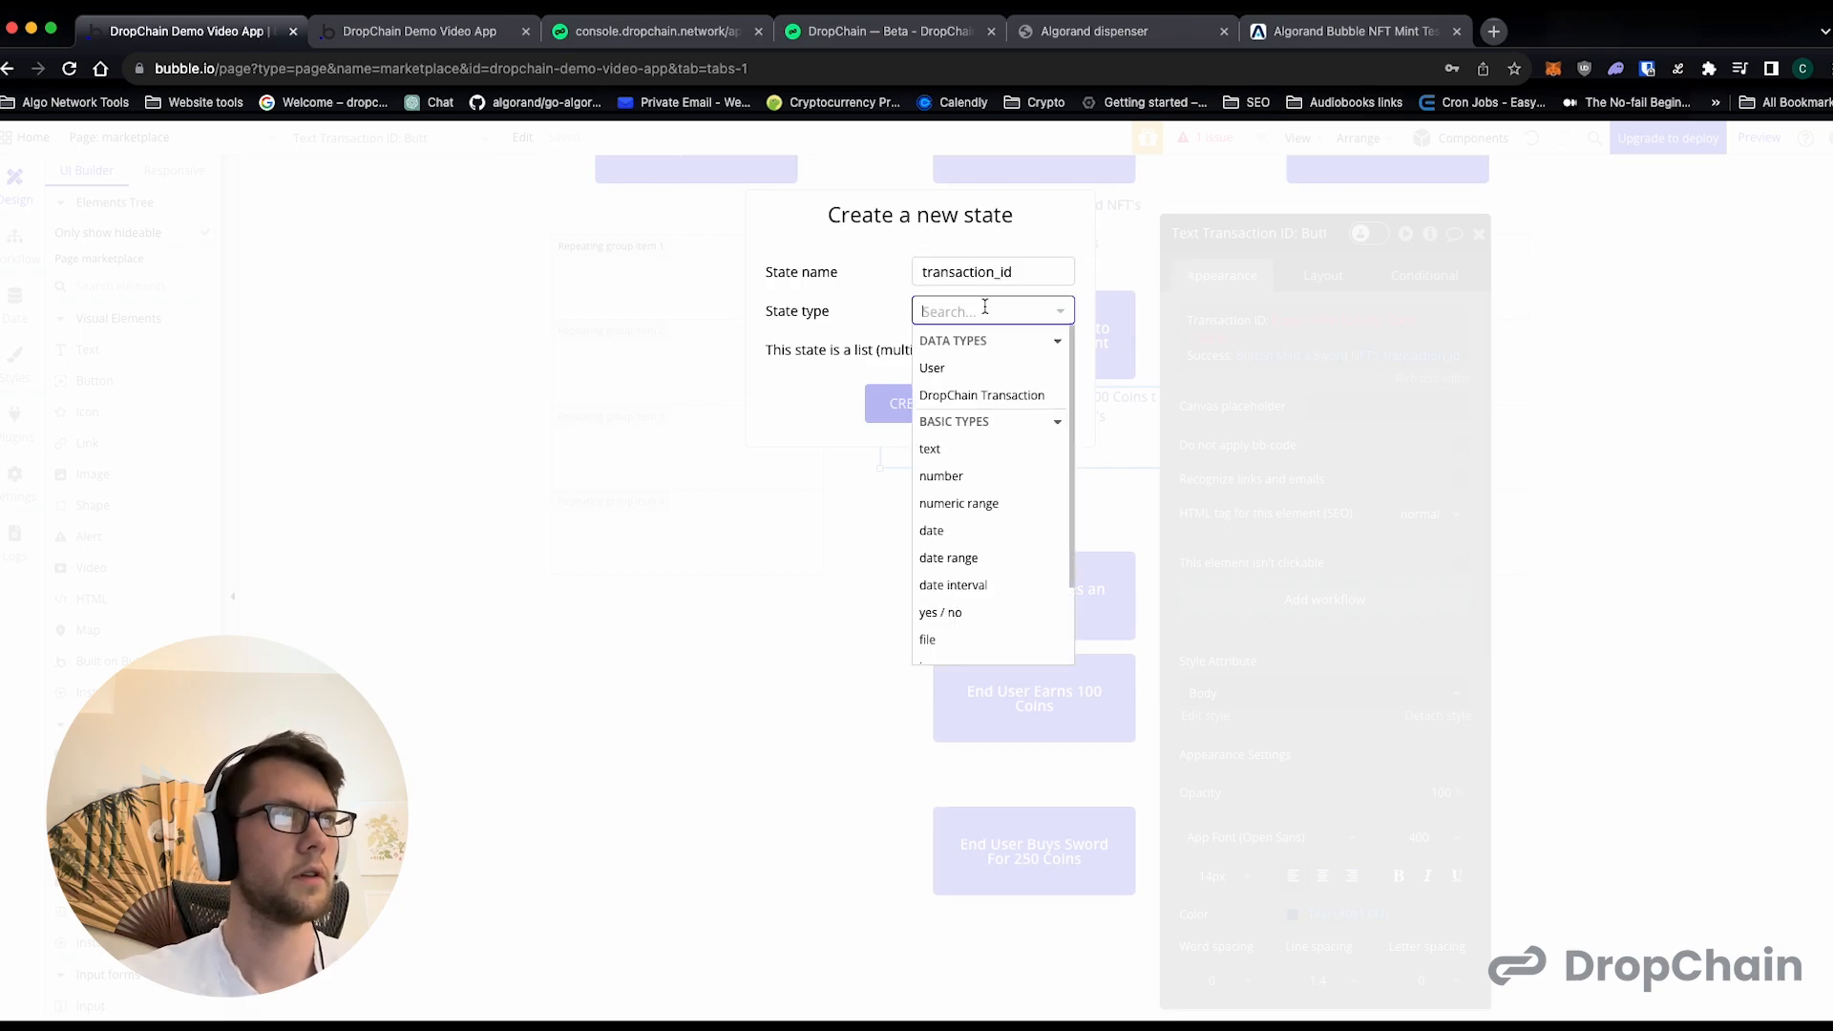
left_click(967, 451)
left_click(937, 412)
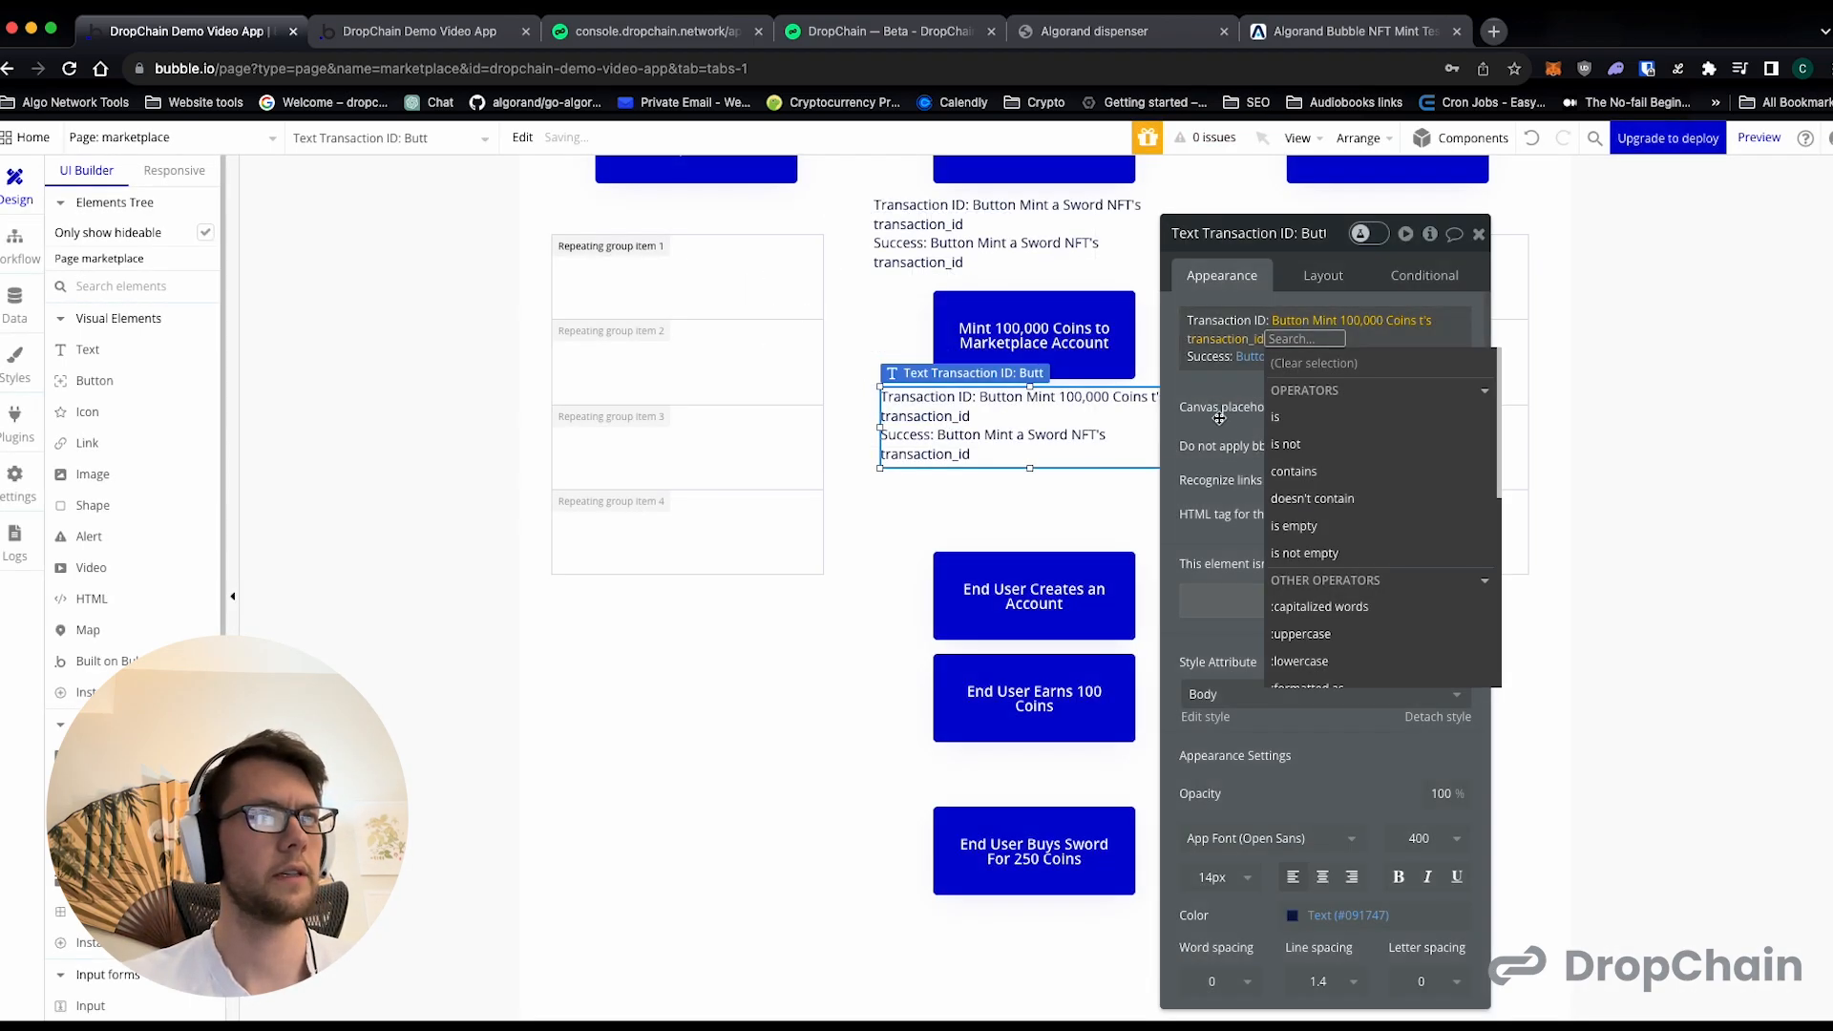
- Change the Success expression's source in the duplicated text to the coin-minting button, keeping its transaction_id state
left_click(1232, 391)
left_click(1275, 356)
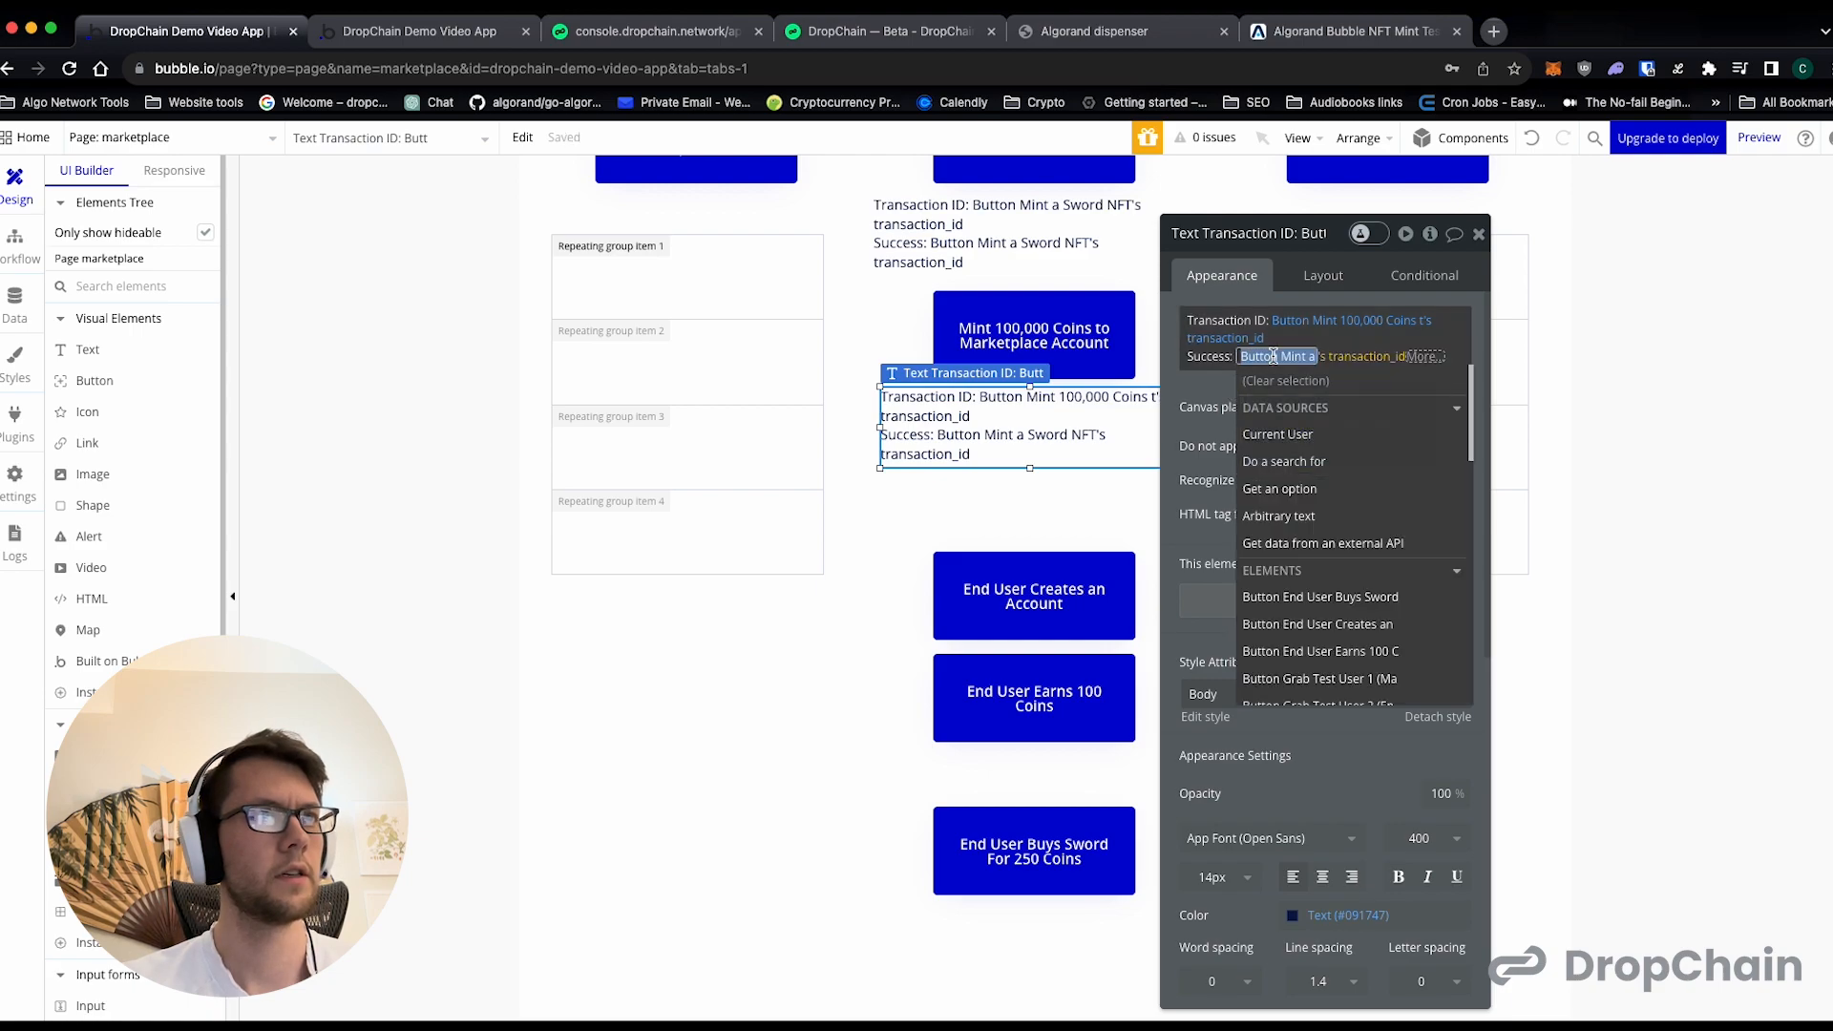
scroll(1298, 487, "down", 3)
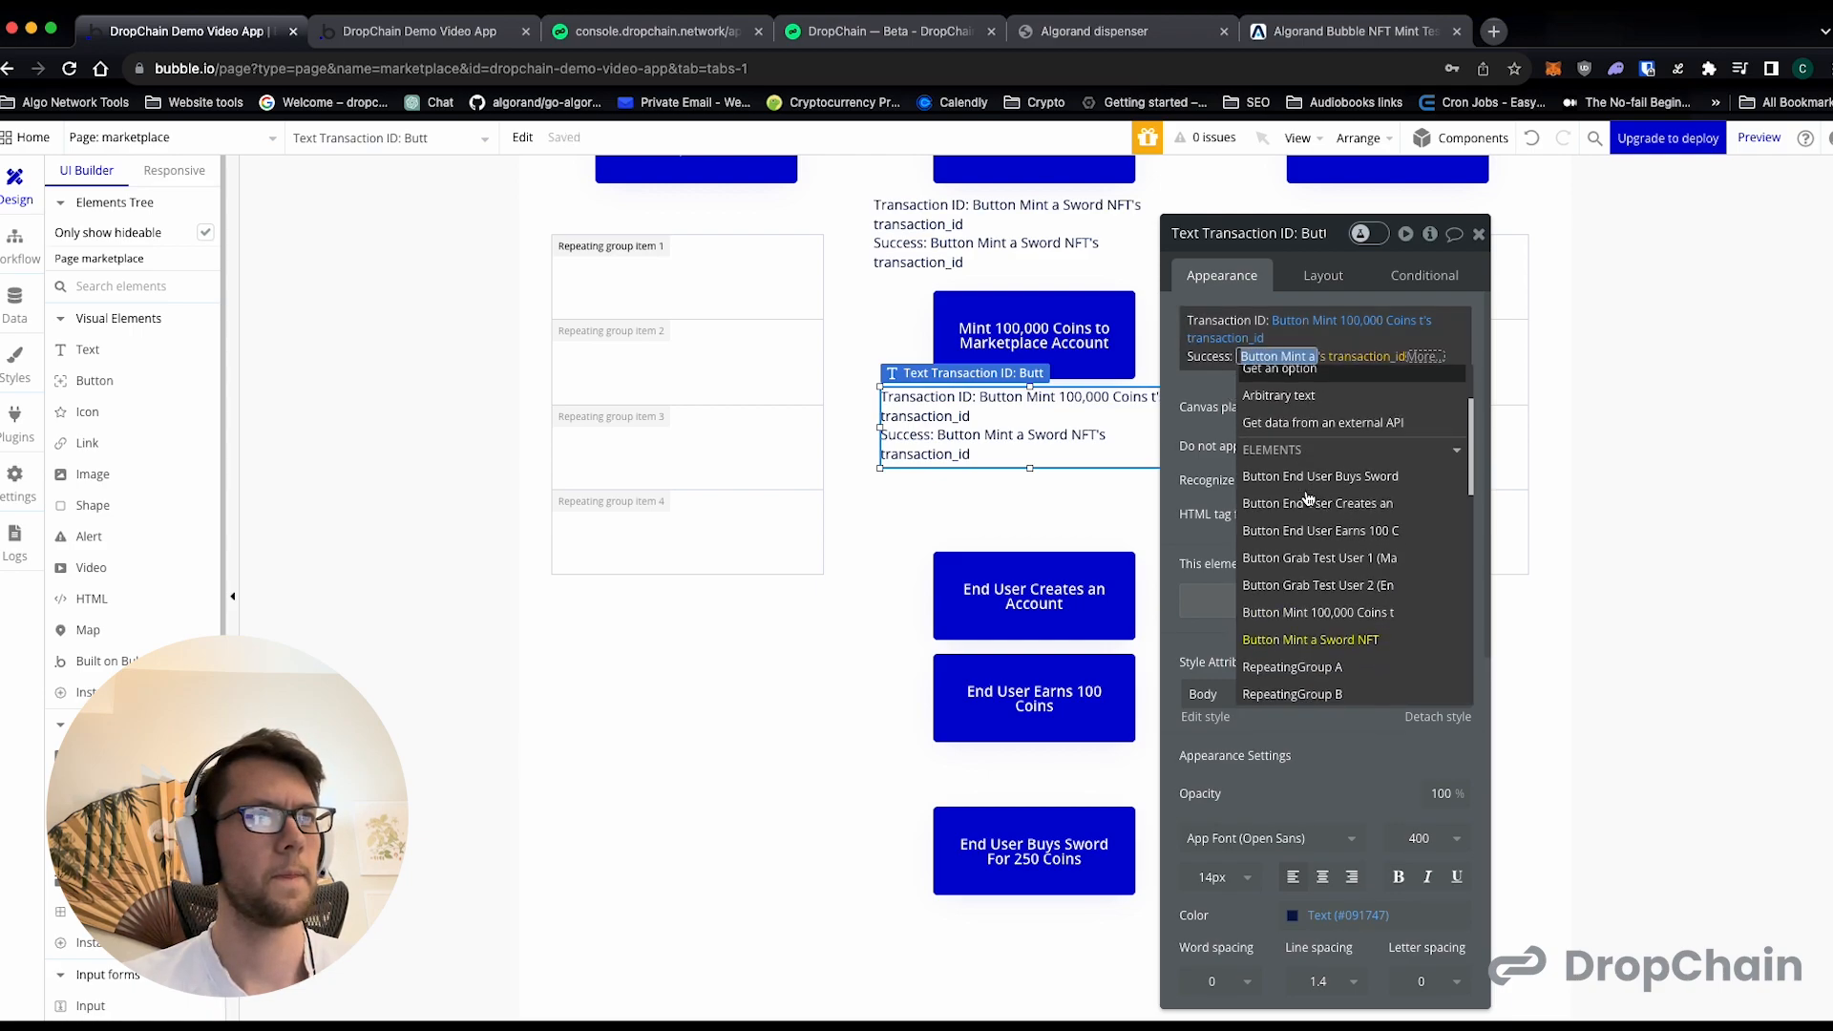
left_click(1332, 571)
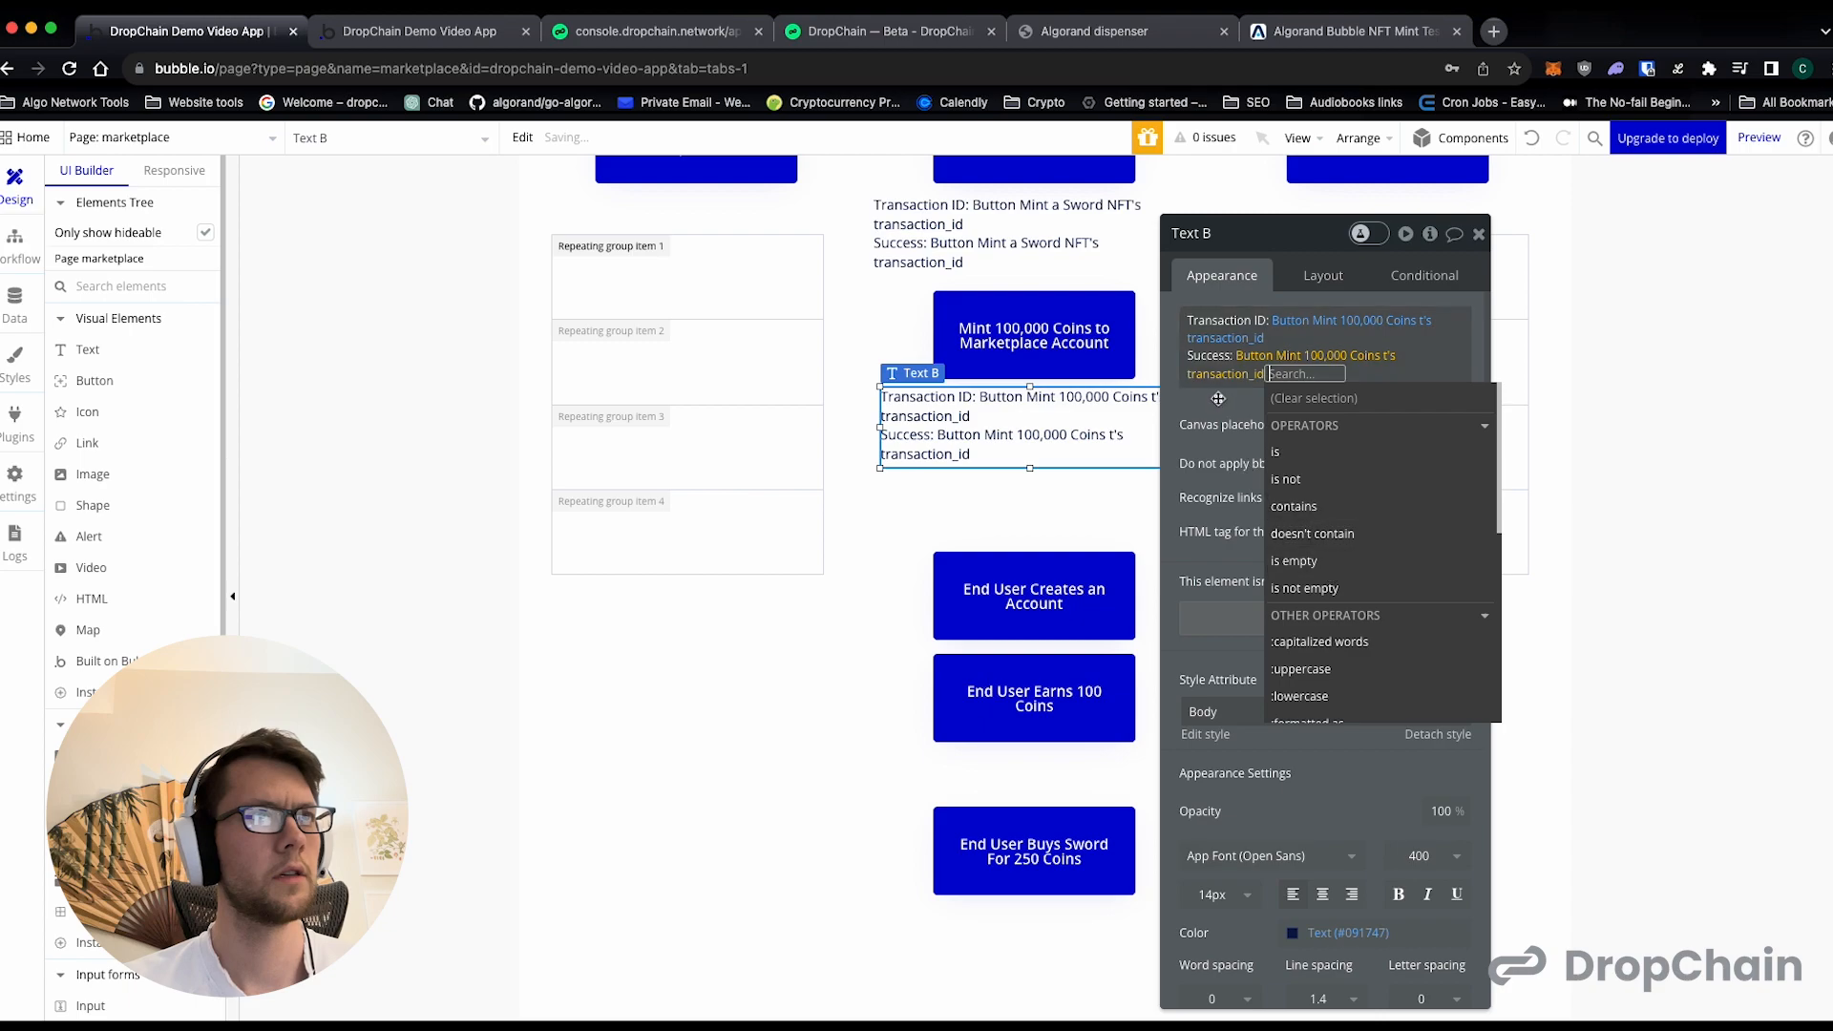
left_click(1207, 394)
- Create a yes / no custom state named success on the "Mint a Sword NFT" button for its text's Success expression
scroll(1060, 401, "up", 3)
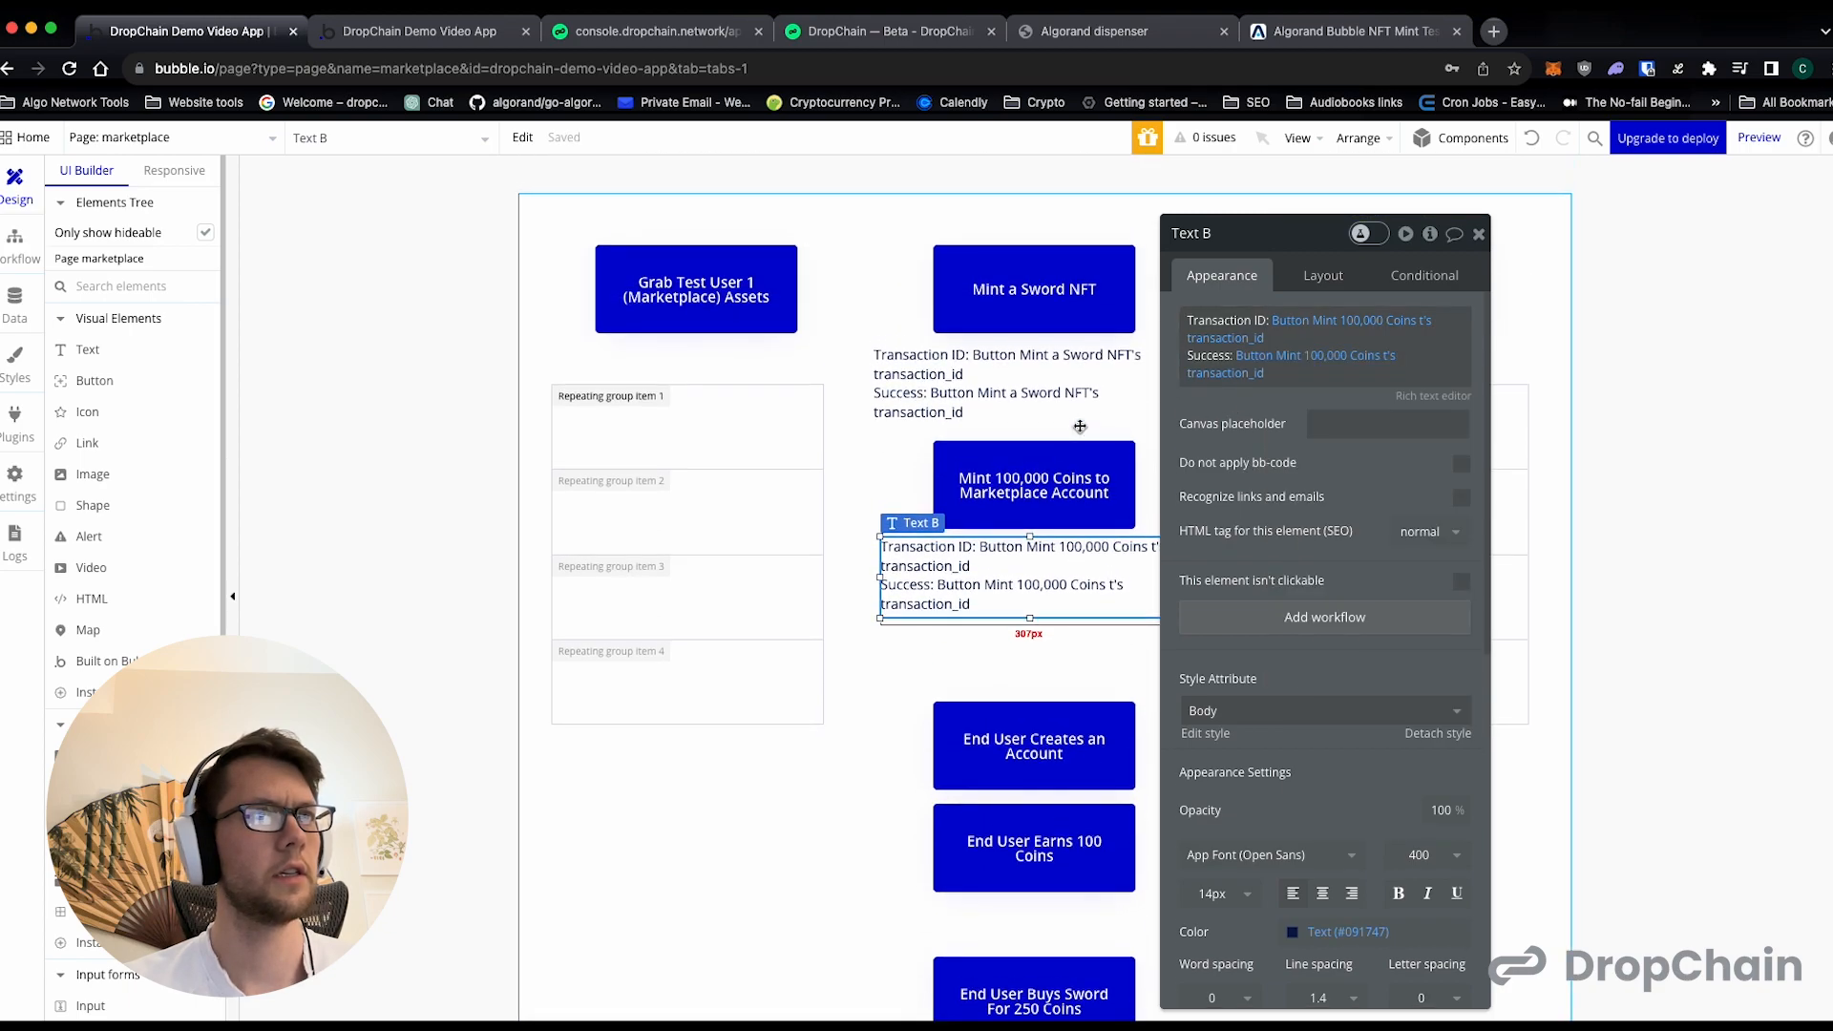
left_click(1054, 393)
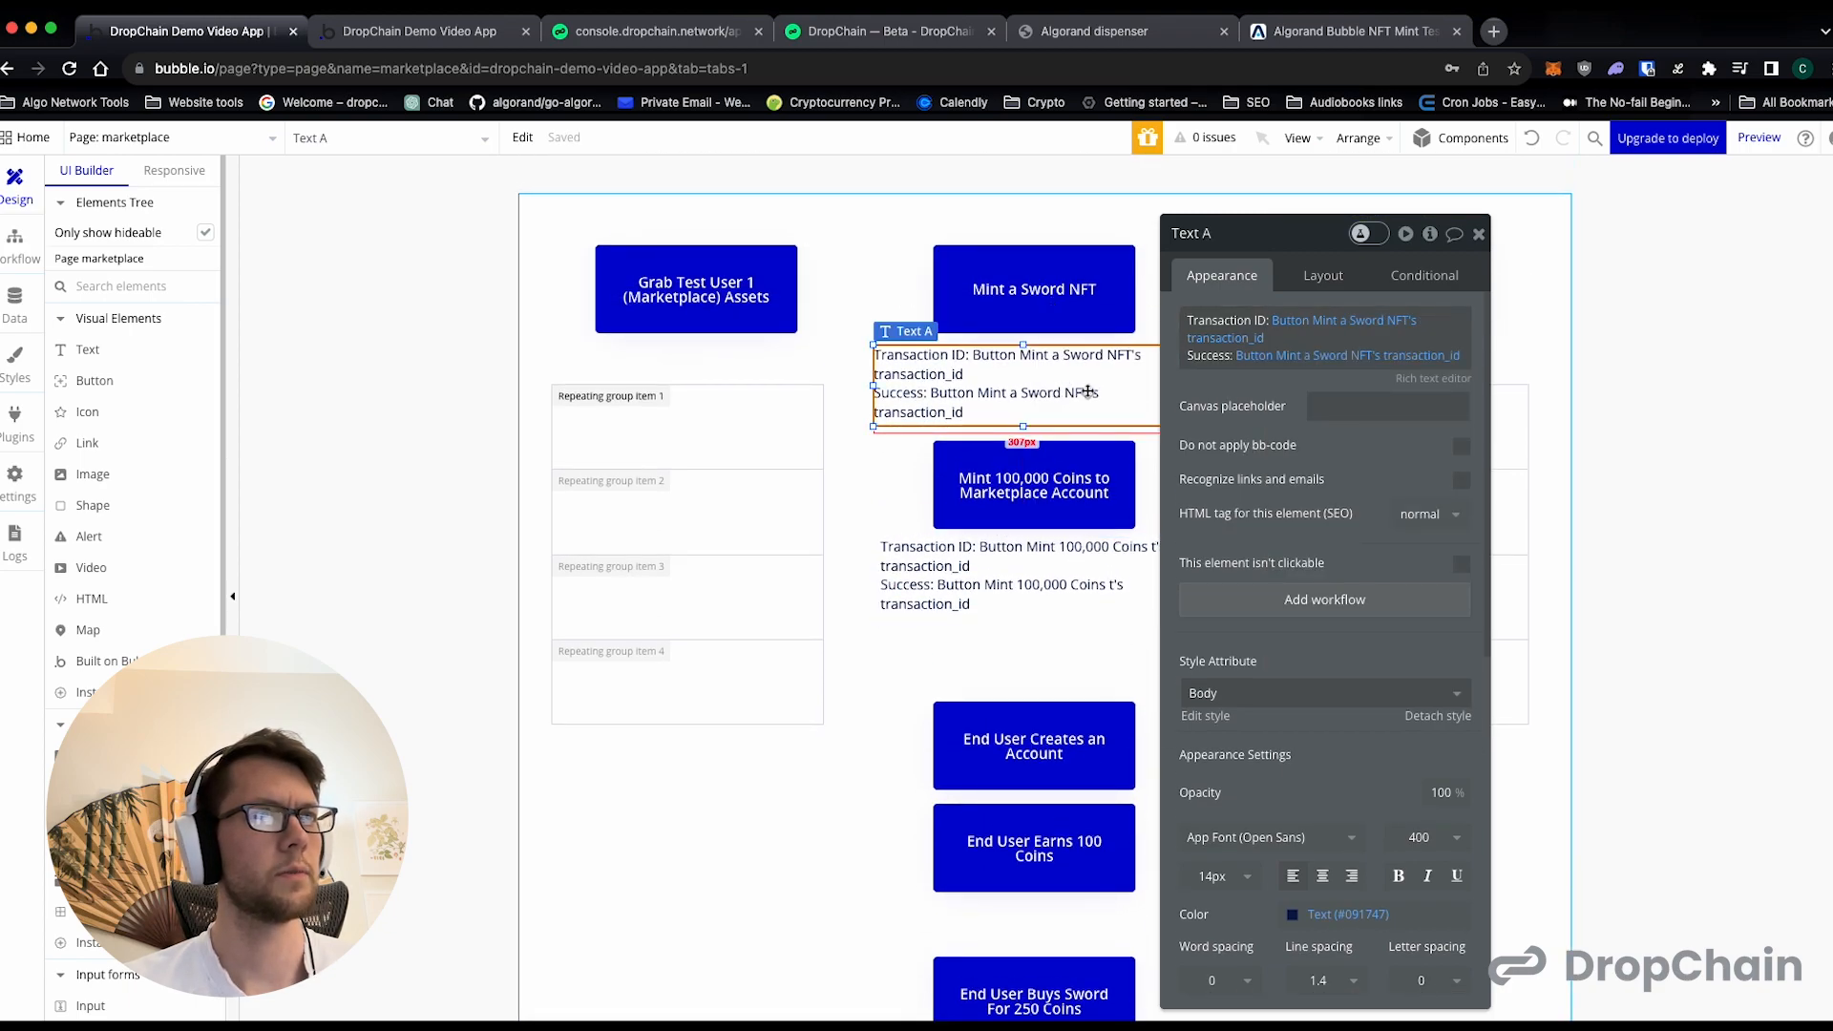
mouse_move(1318, 366)
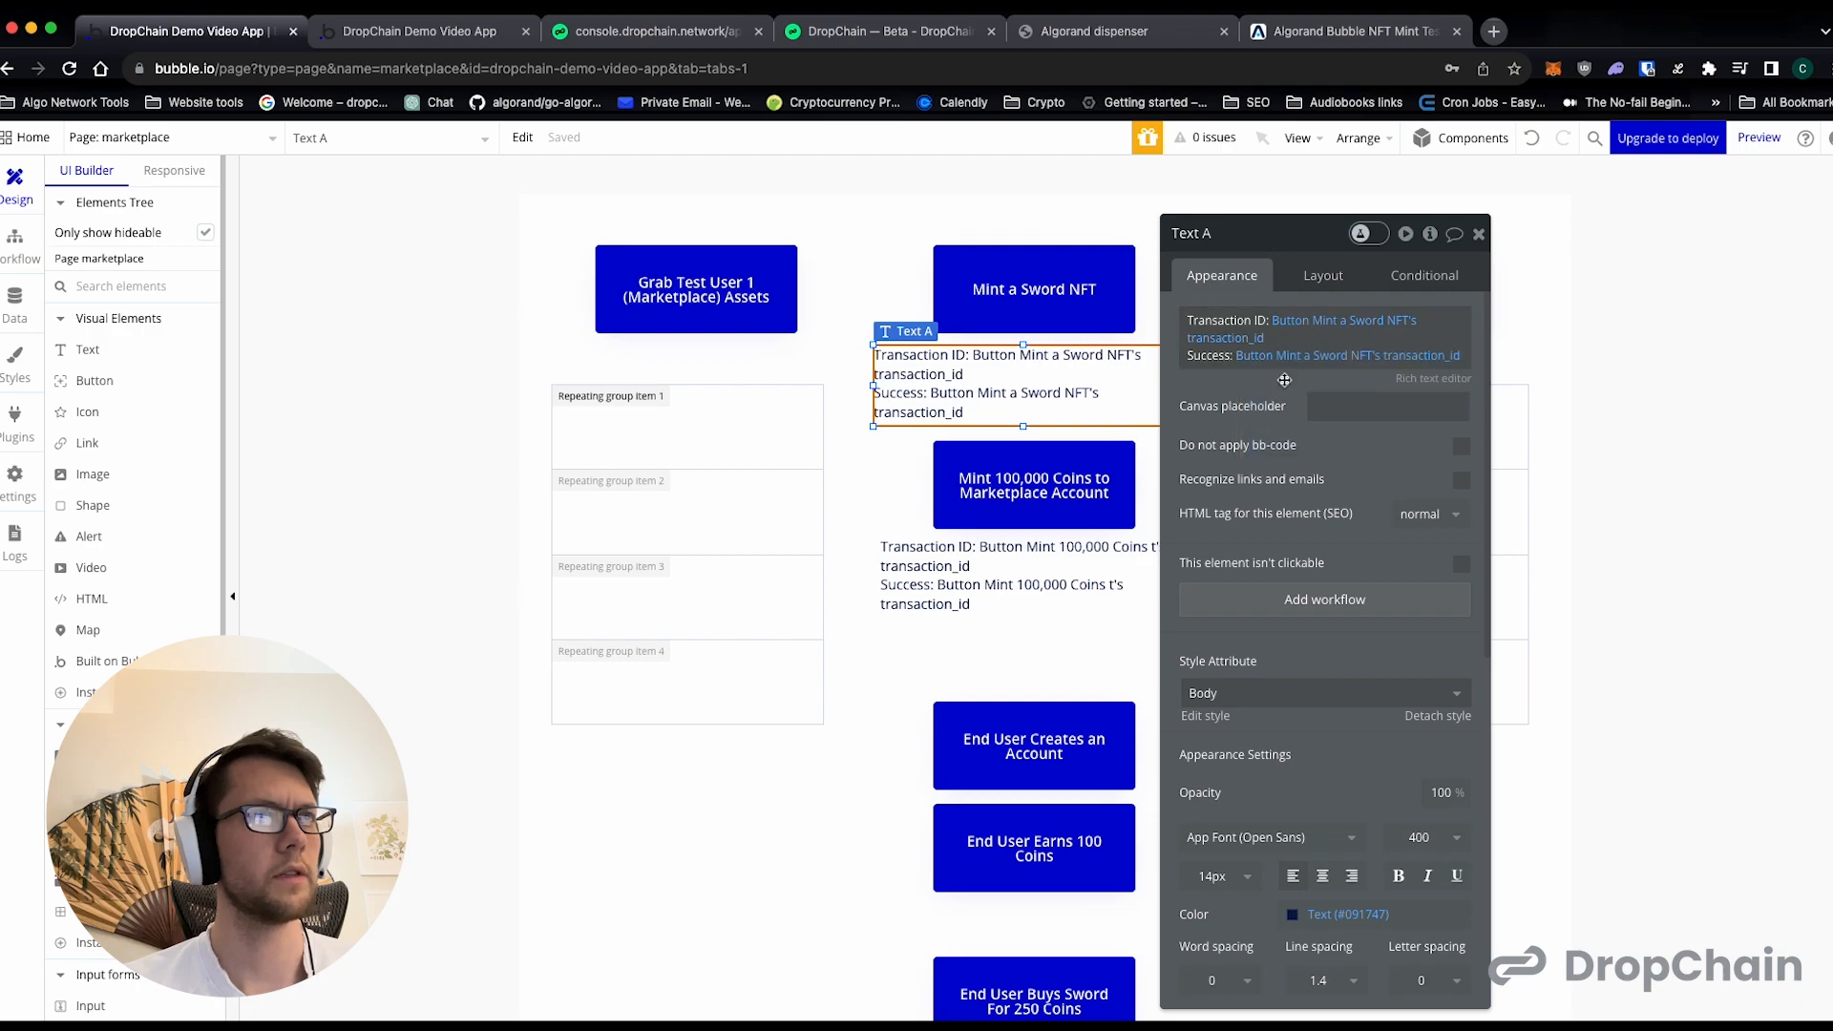
left_click(1411, 357)
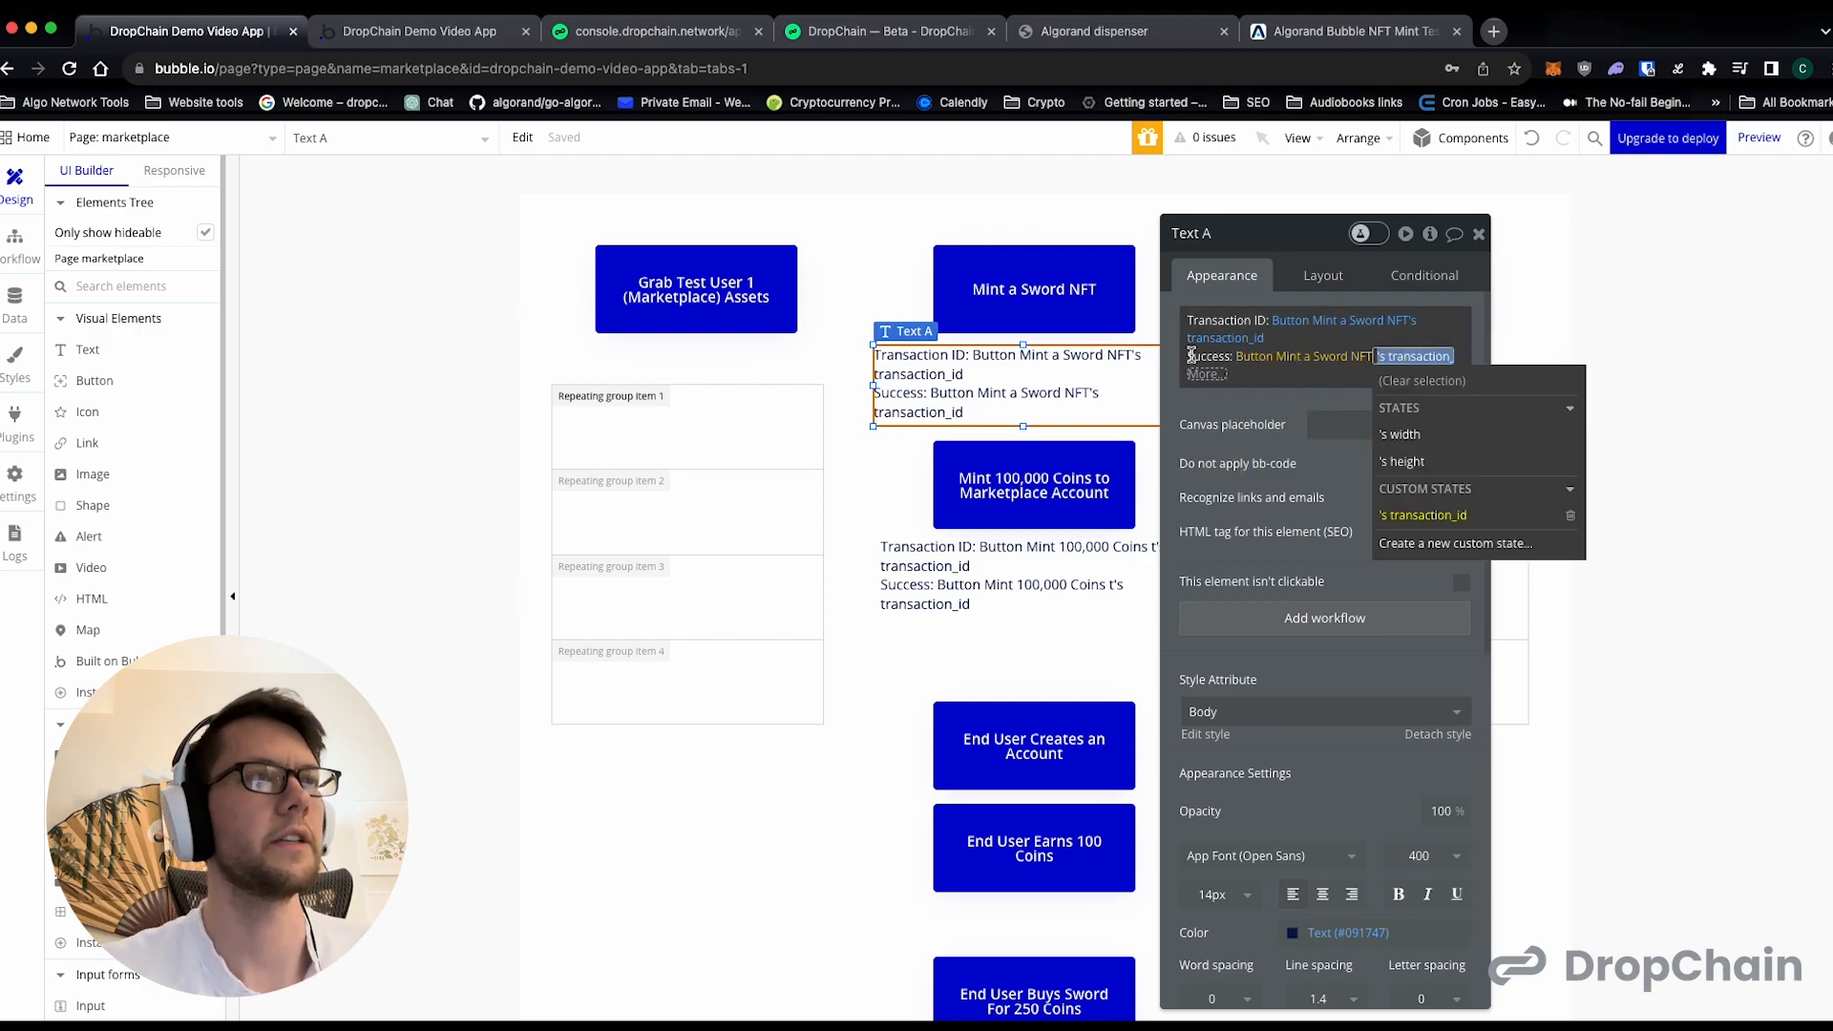
left_click(1455, 543)
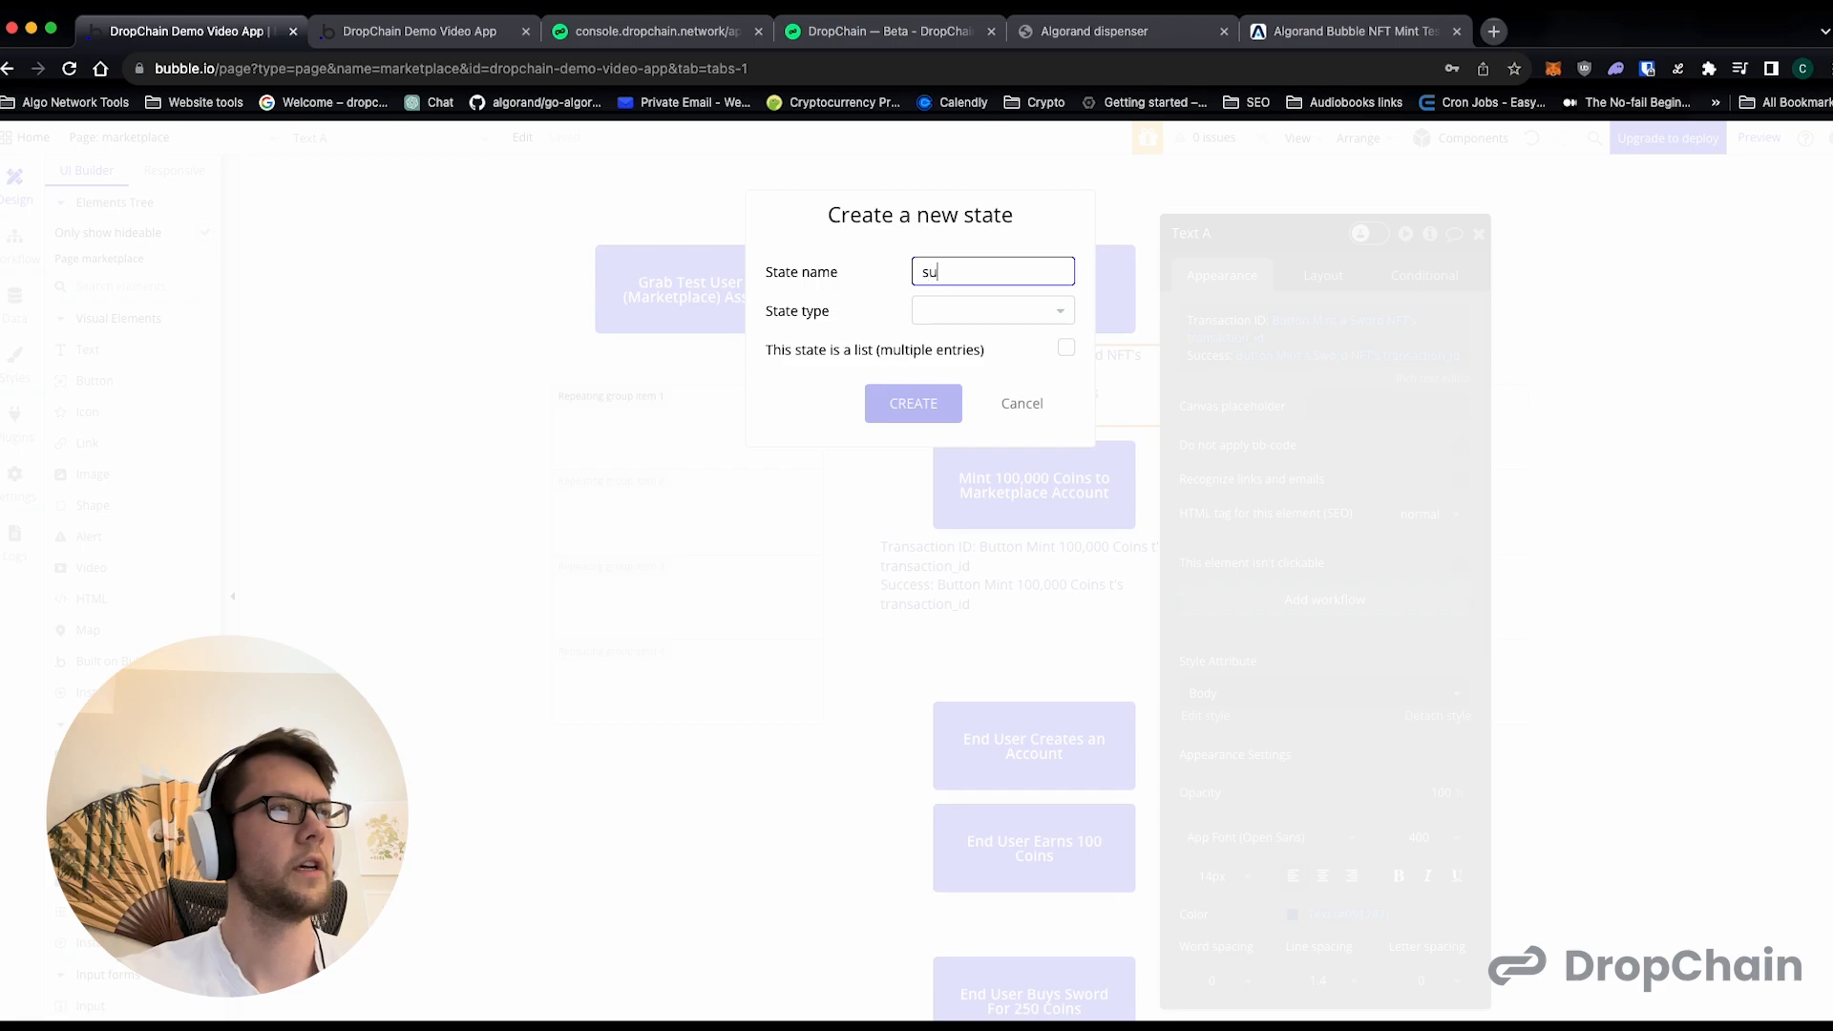
type("success")
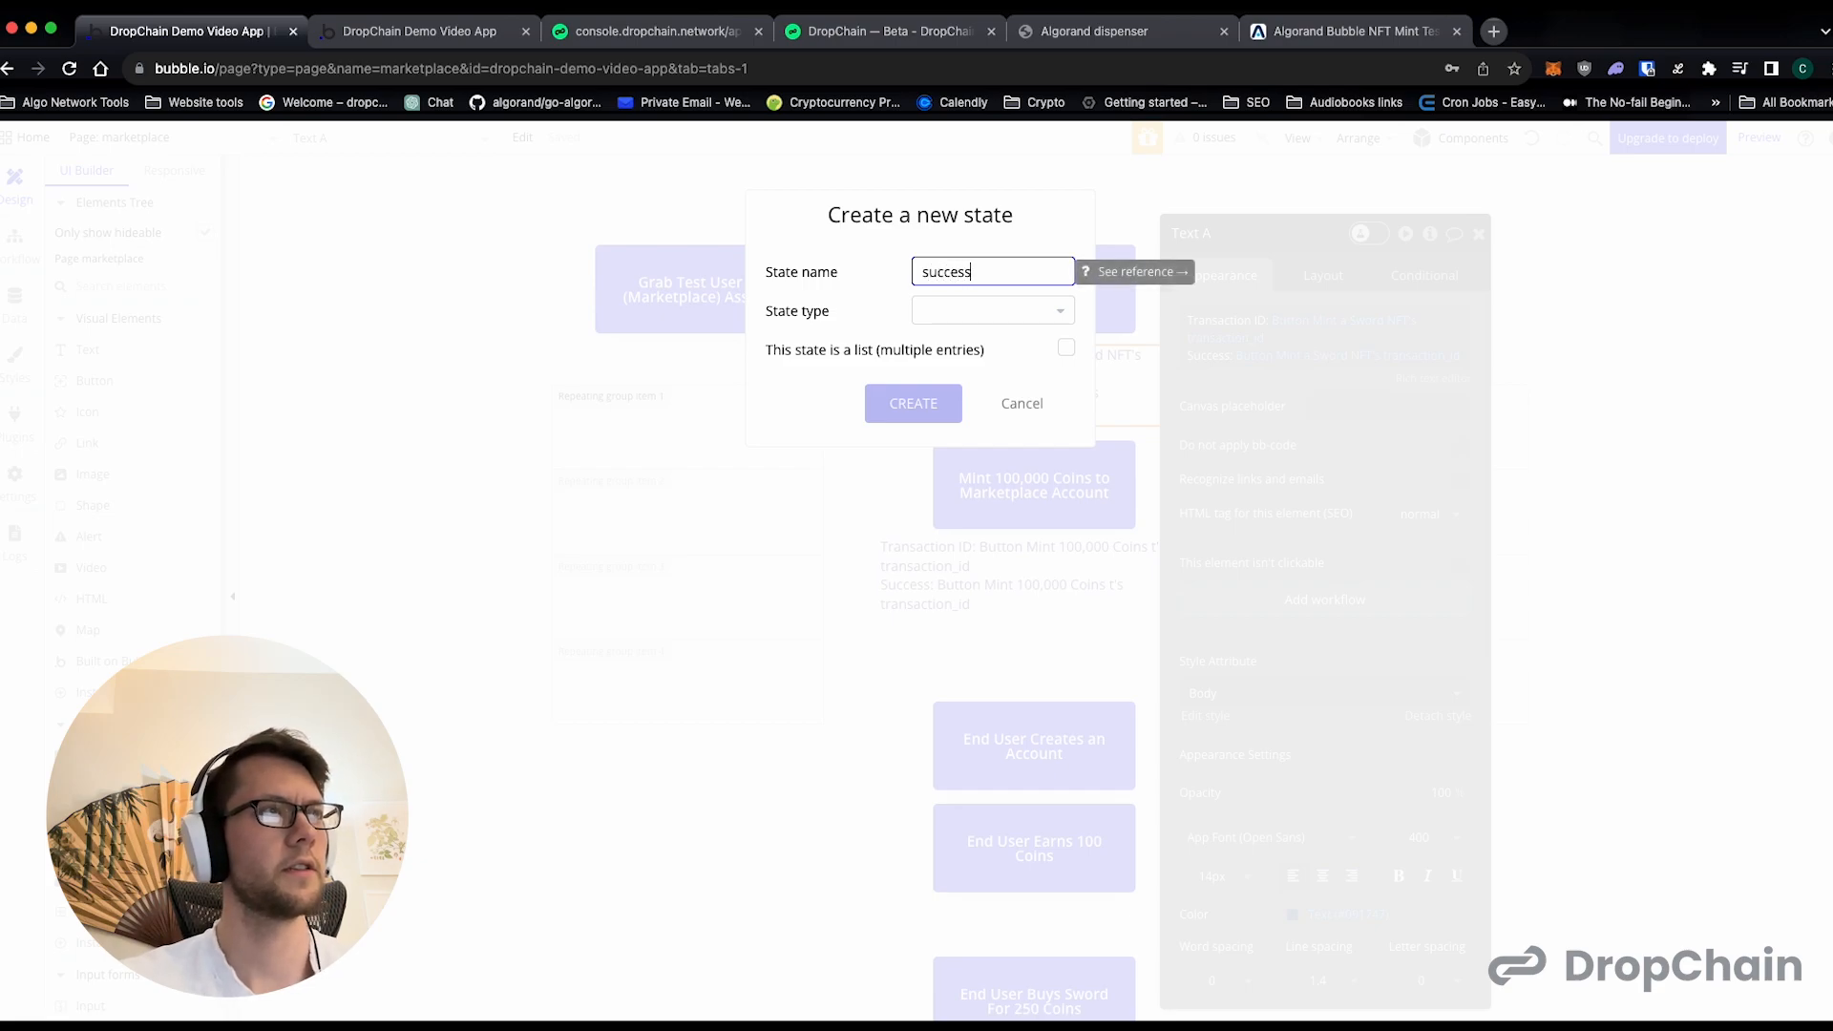
left_click(945, 313)
left_click(945, 612)
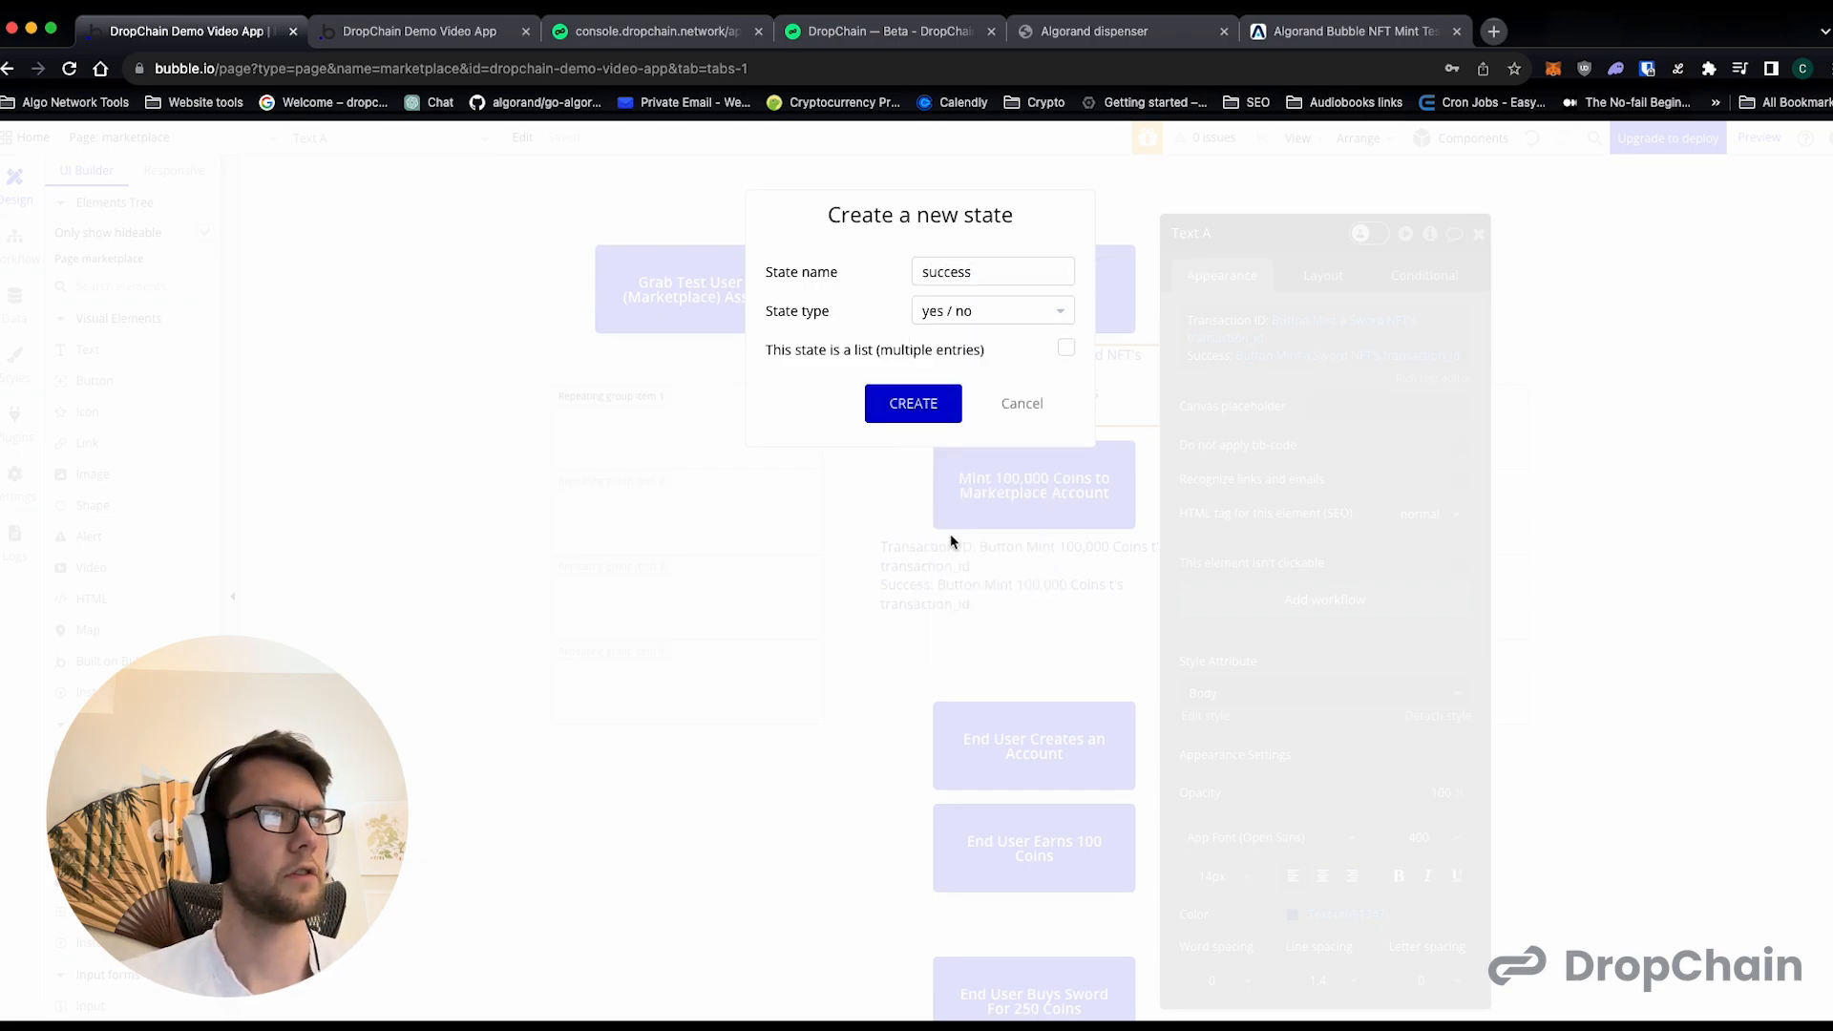
left_click(941, 405)
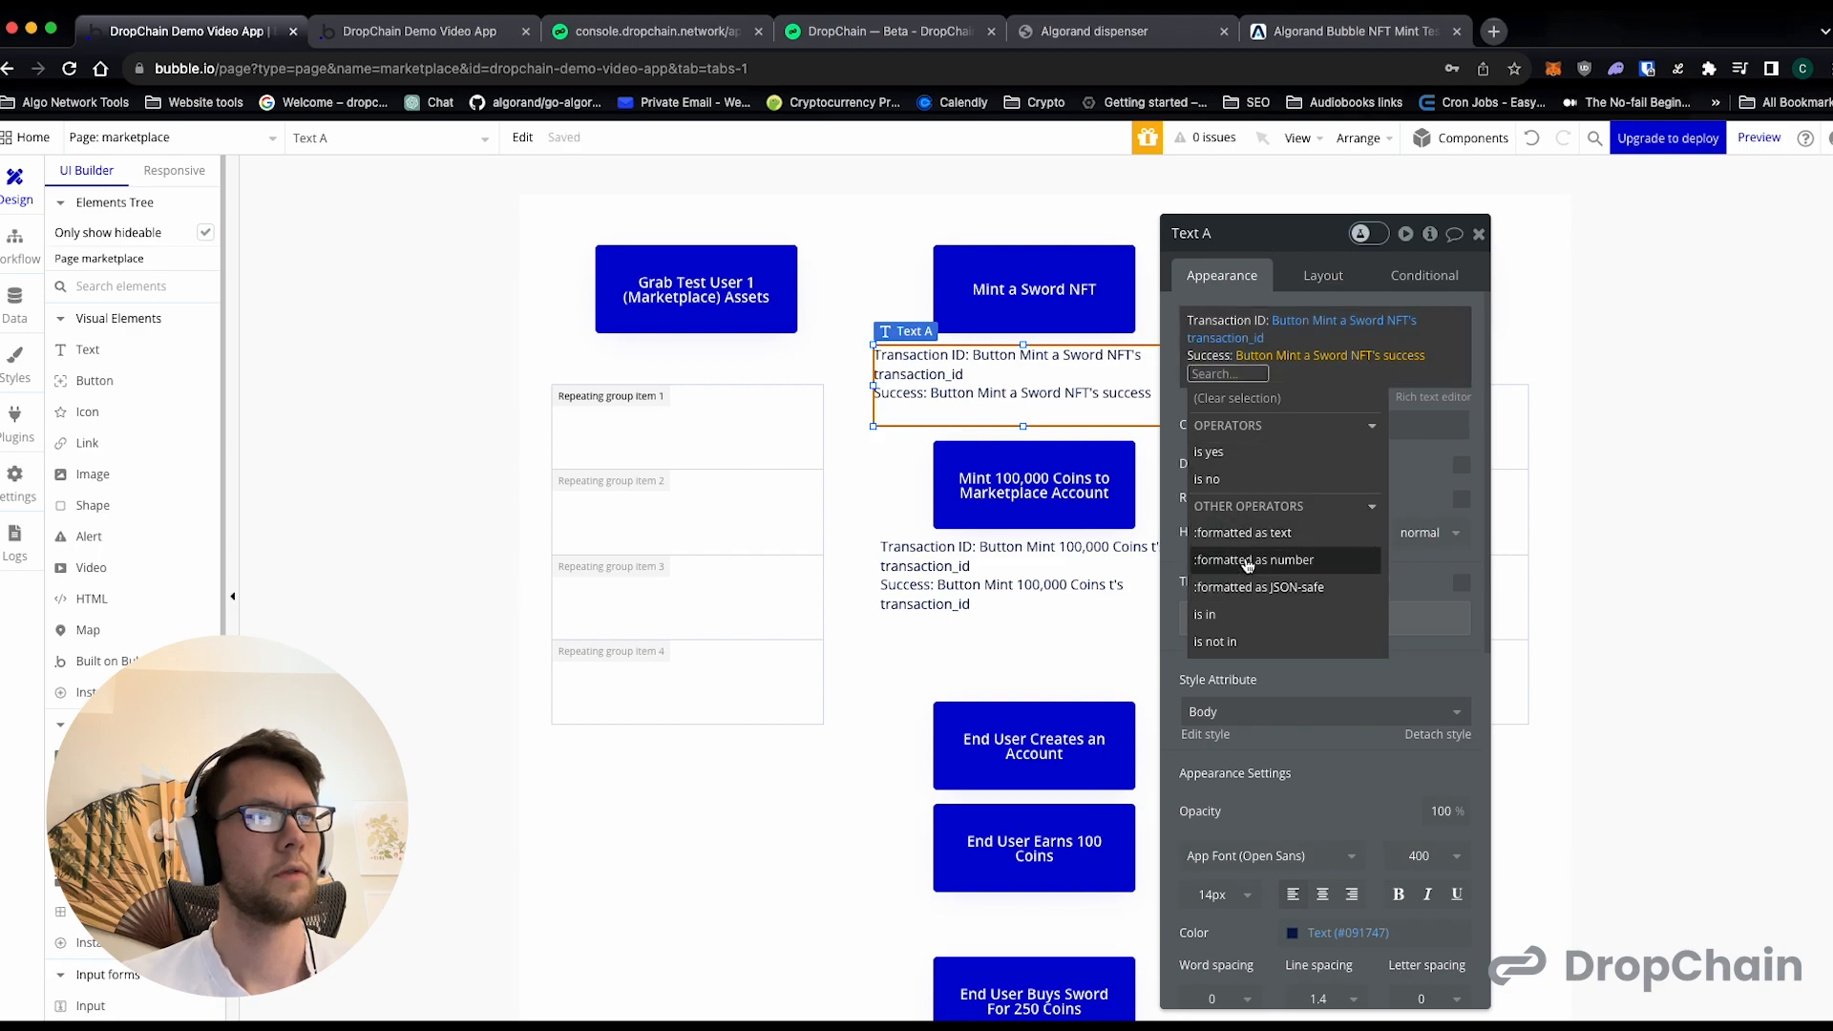
- Apply the "formatted as text" operator to the success value in the sword result text
left_click(1242, 532)
left_click(973, 499)
left_click(1181, 418)
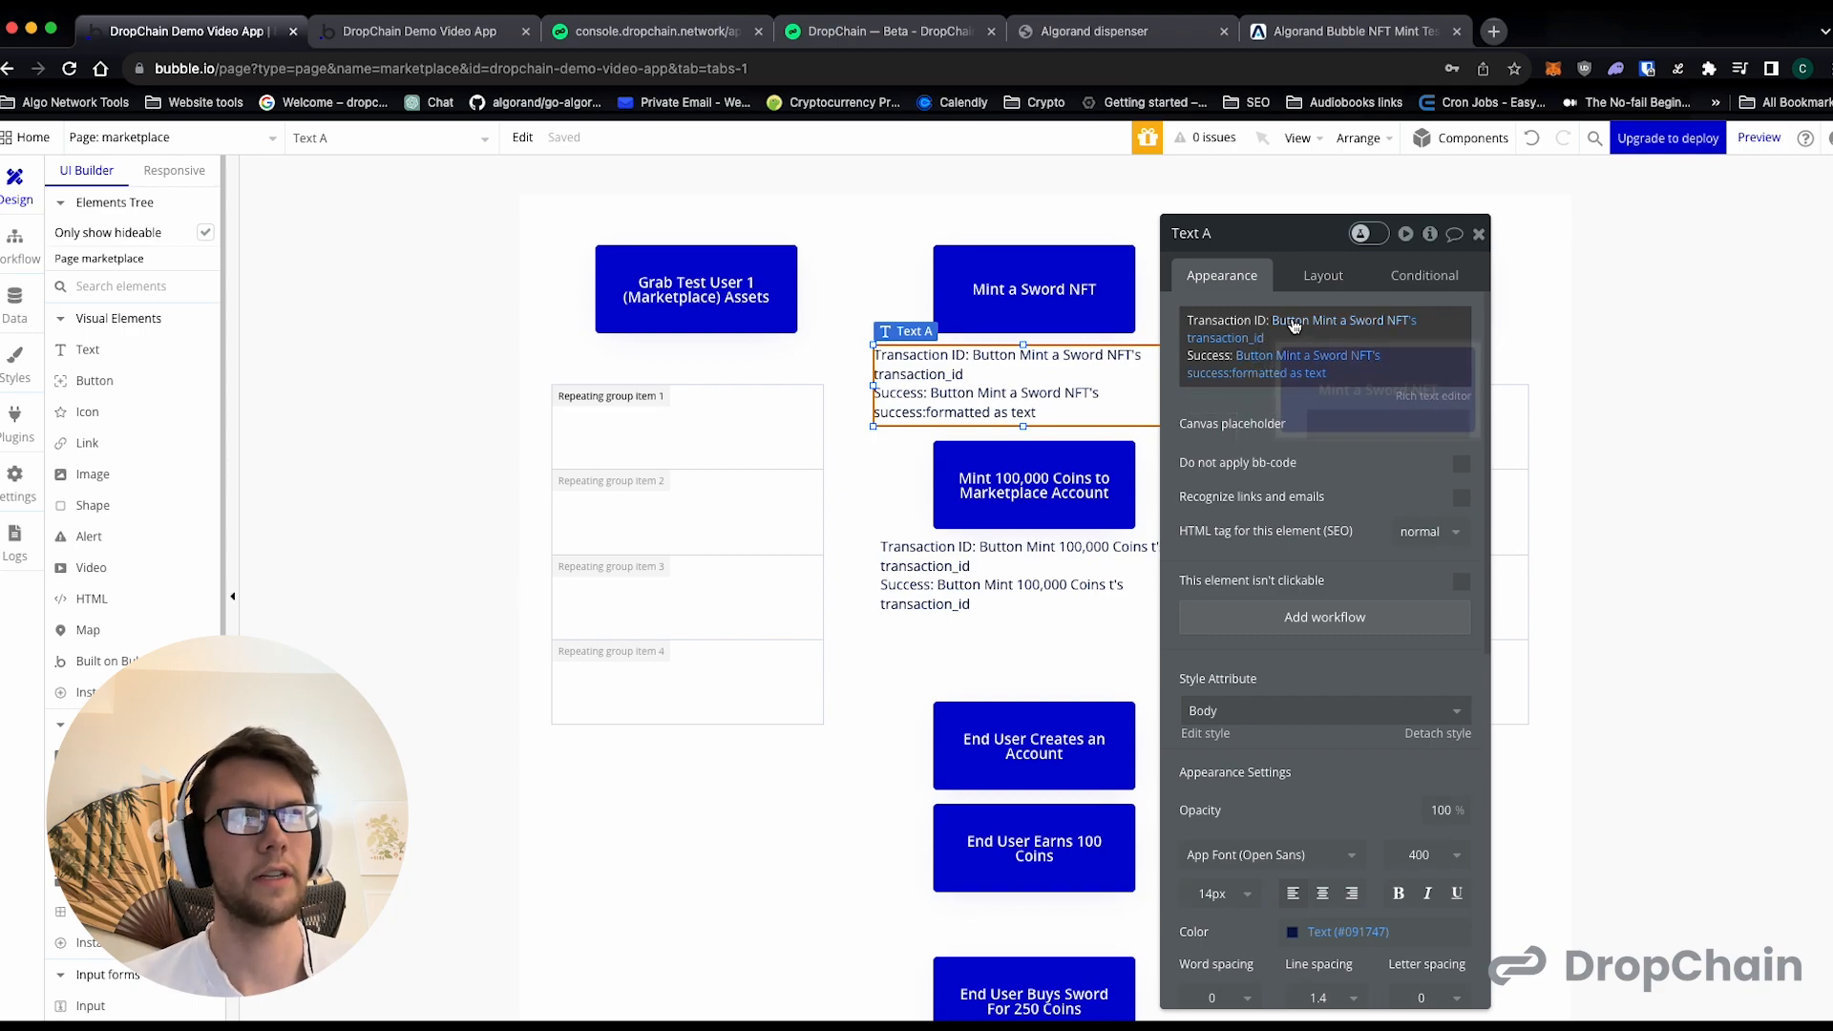
- Create a yes / no custom state named success on the coin-minting button for its text's Success expression
left_click(1042, 558)
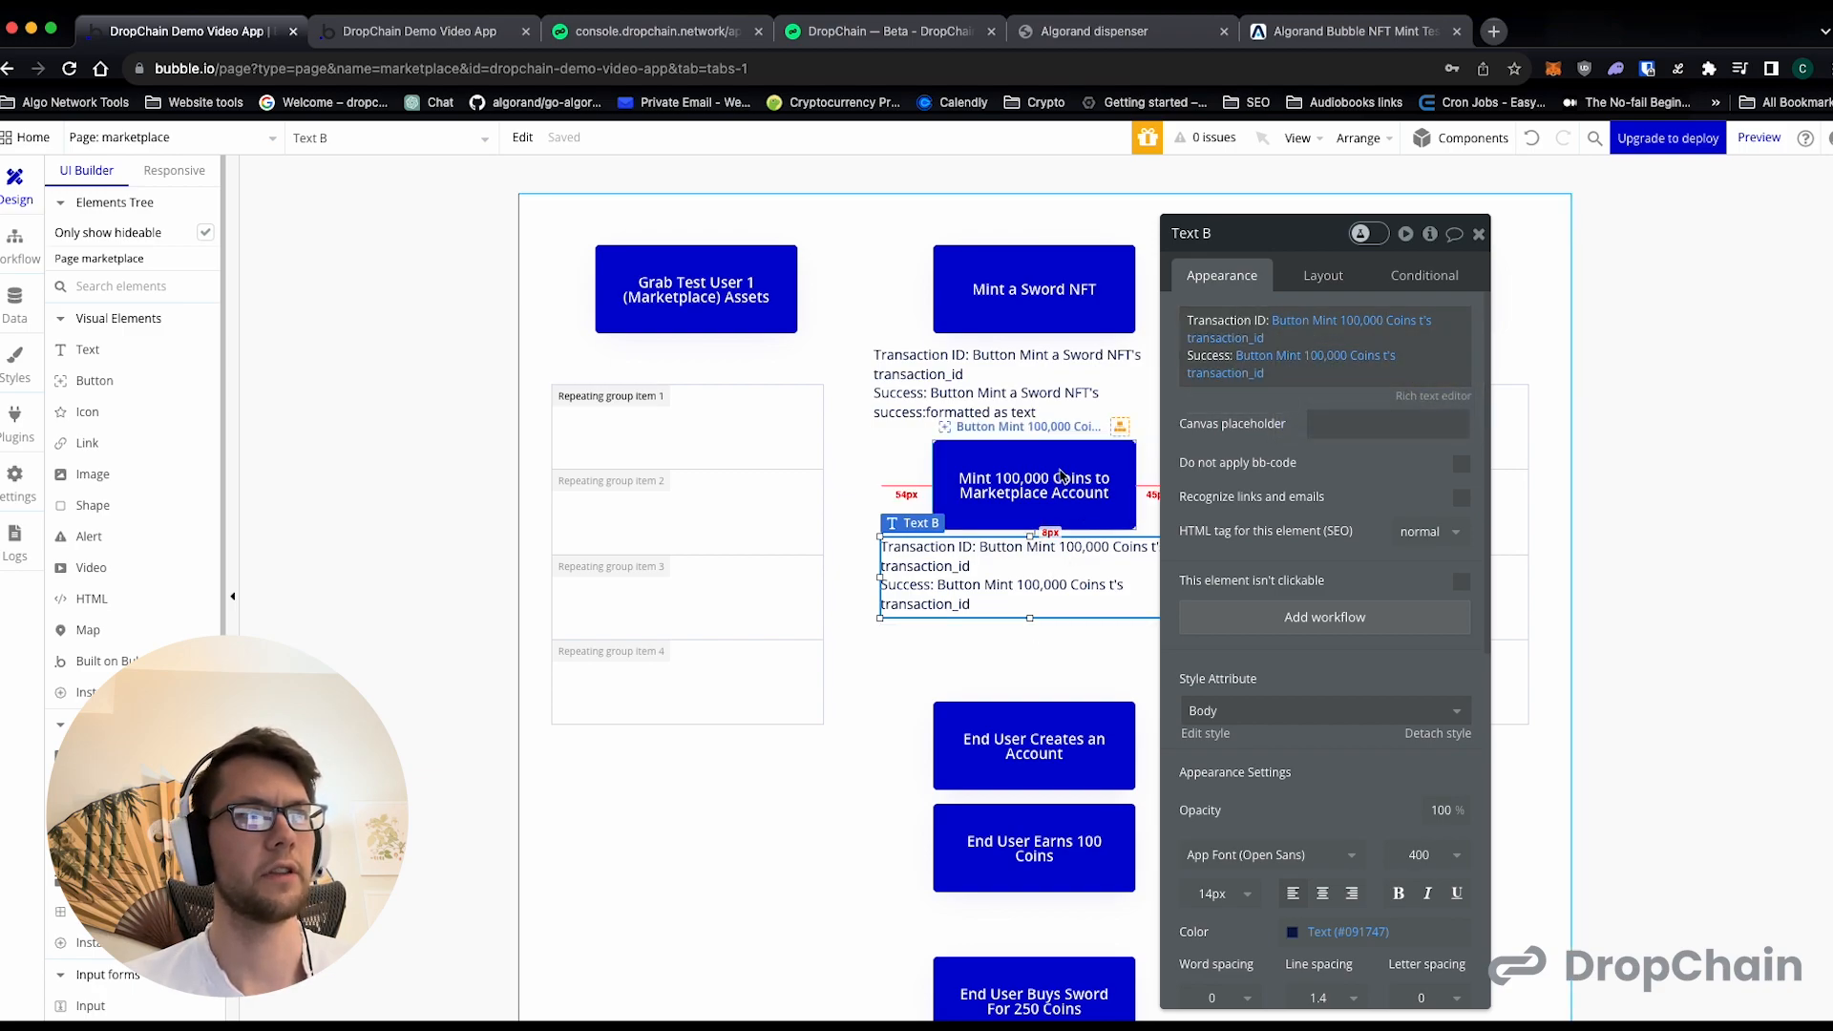
left_click(1227, 377)
left_click(1247, 374)
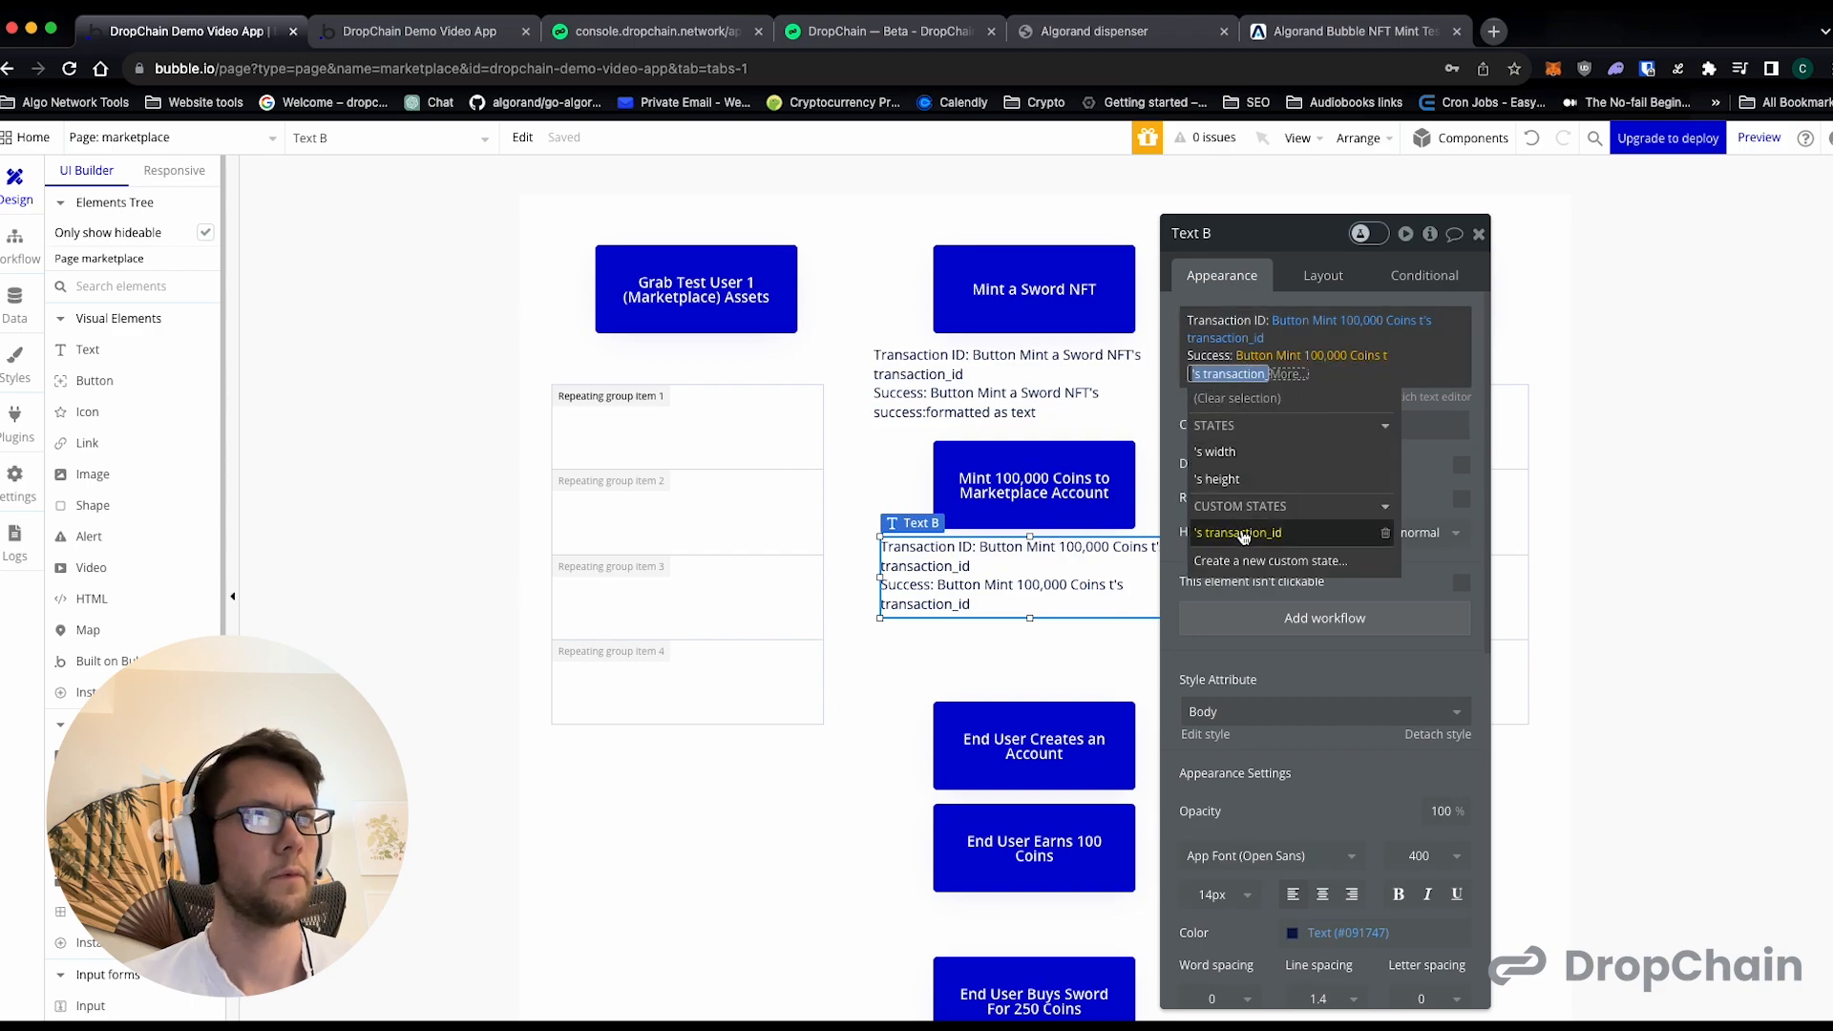
left_click(1246, 561)
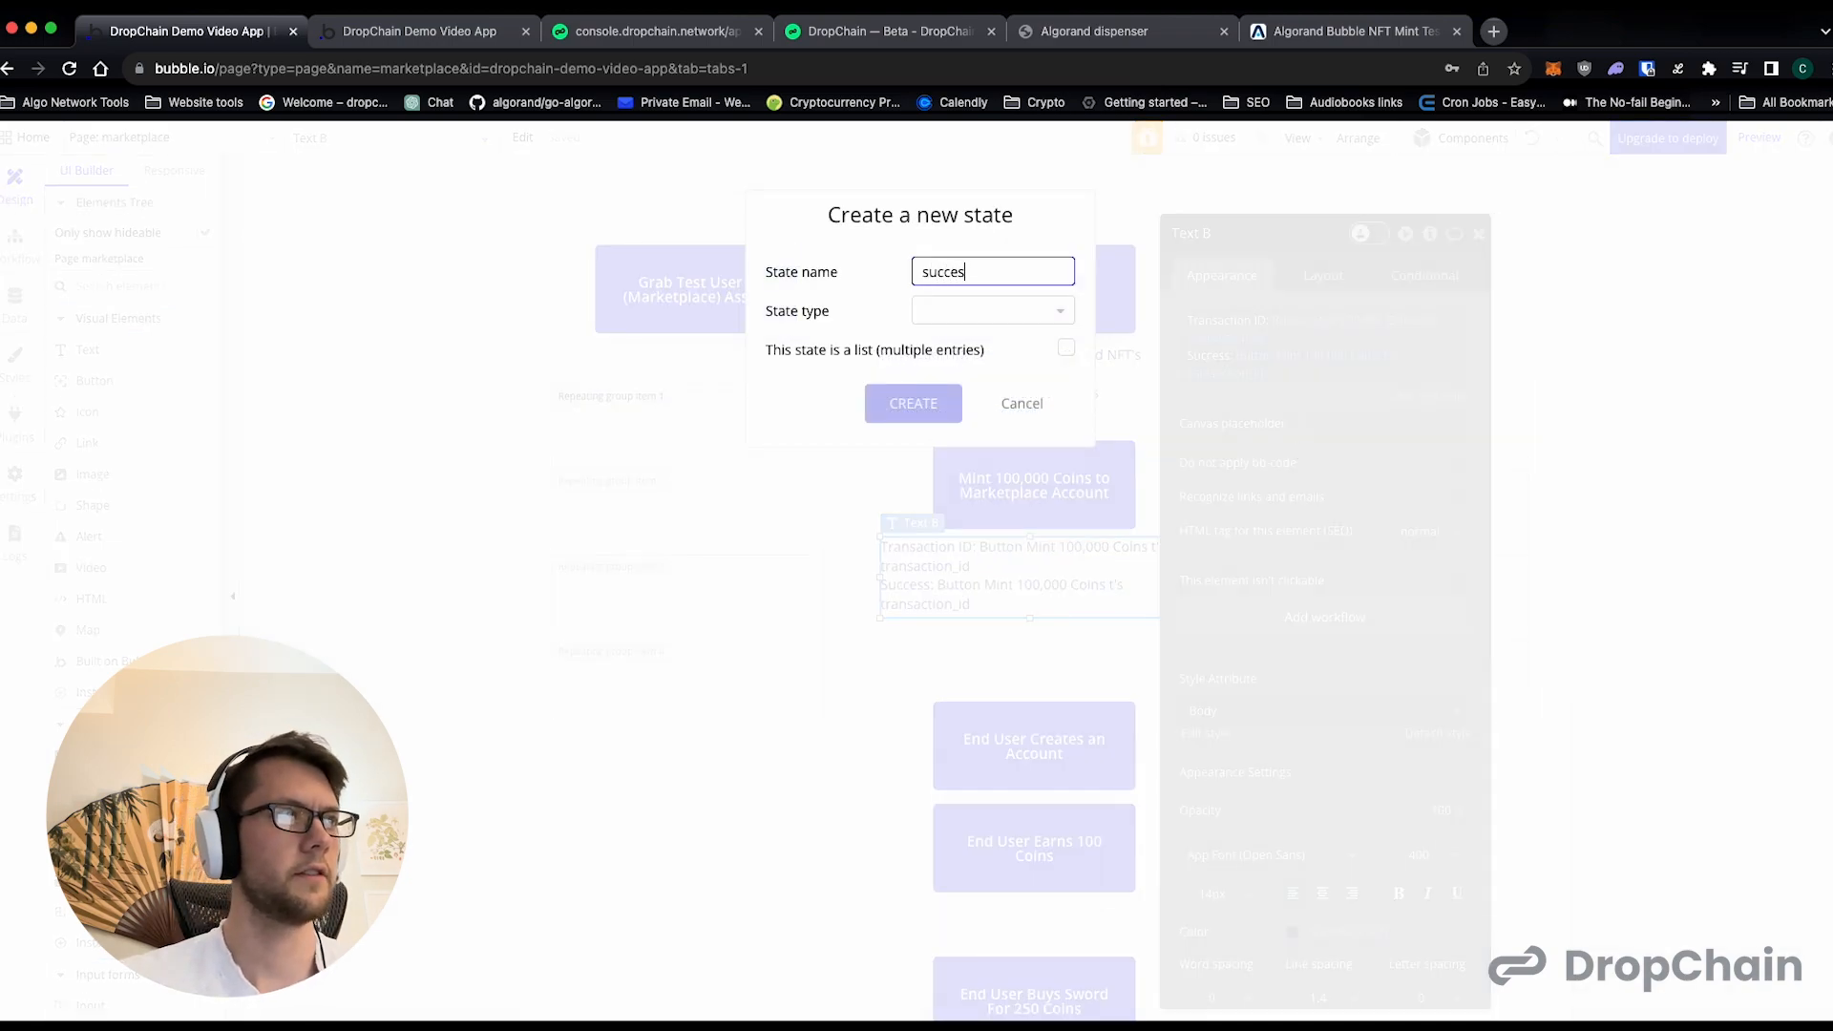
left_click(1002, 321)
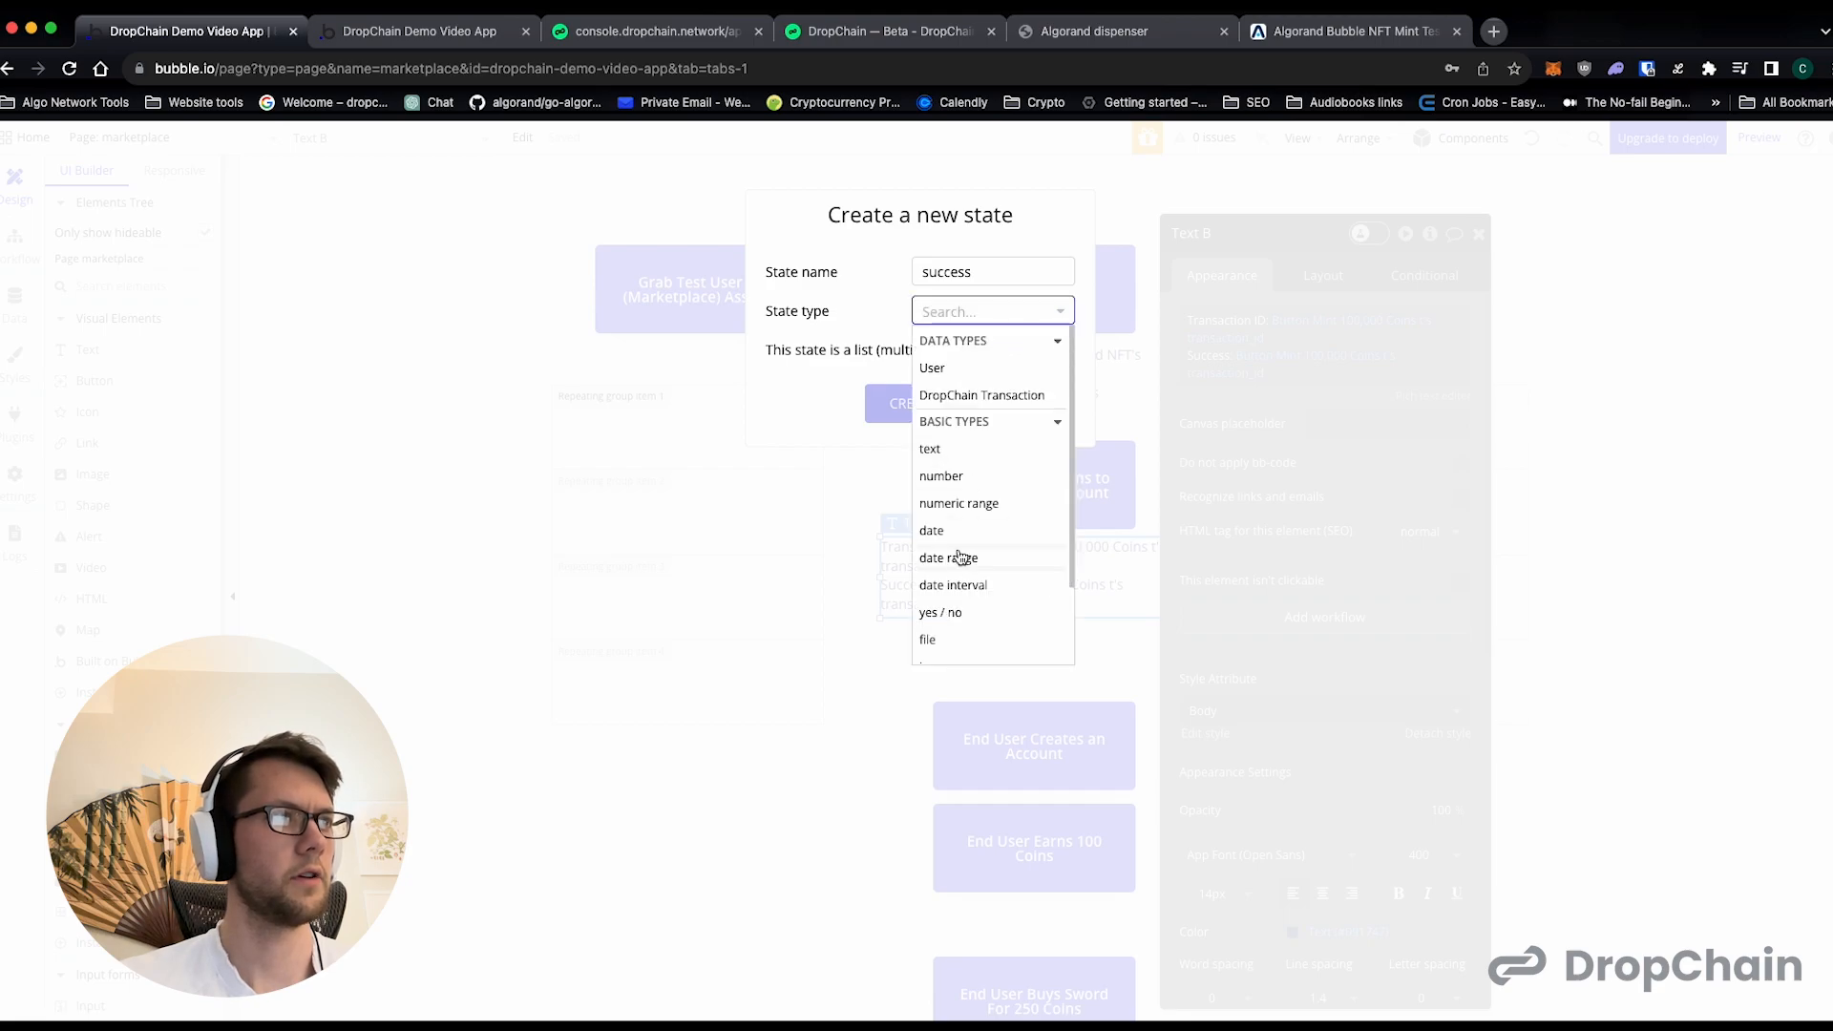
left_click(955, 612)
left_click(914, 403)
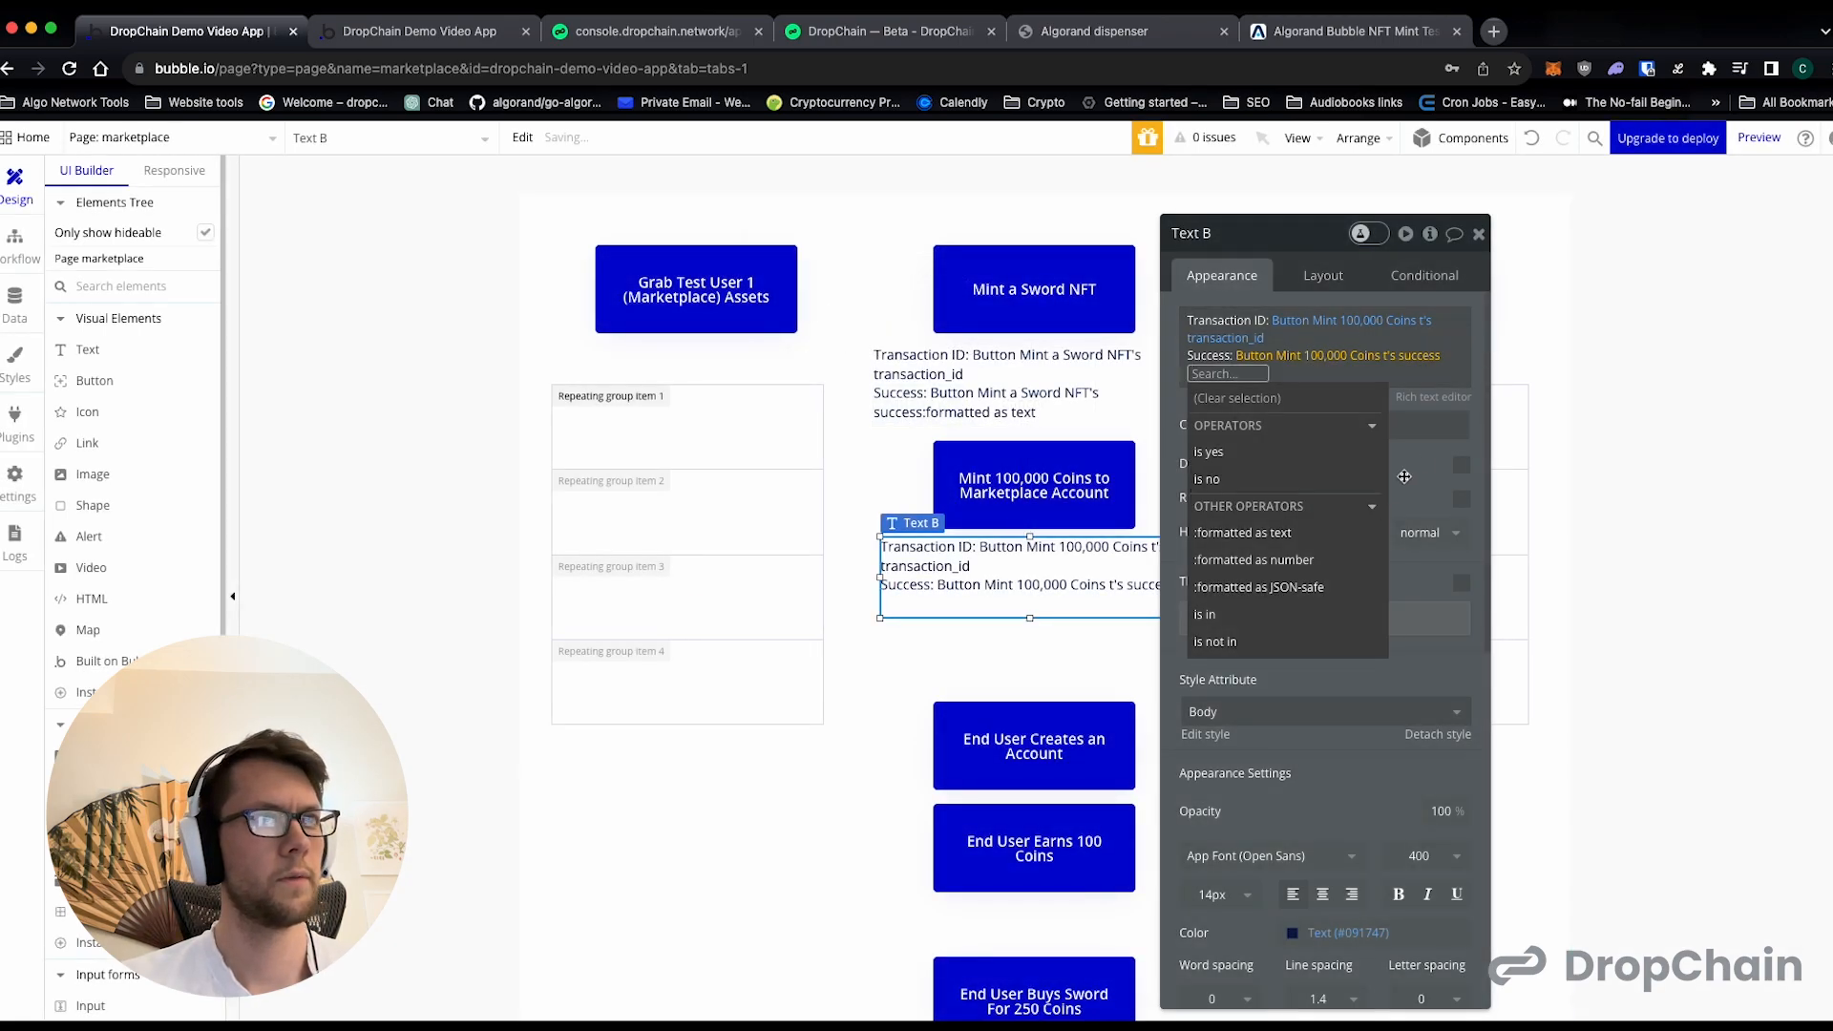
- Apply the "formatted as text" operator to the success value in the coin-minting result text and close its properties
left_click(1302, 541)
left_click(972, 494)
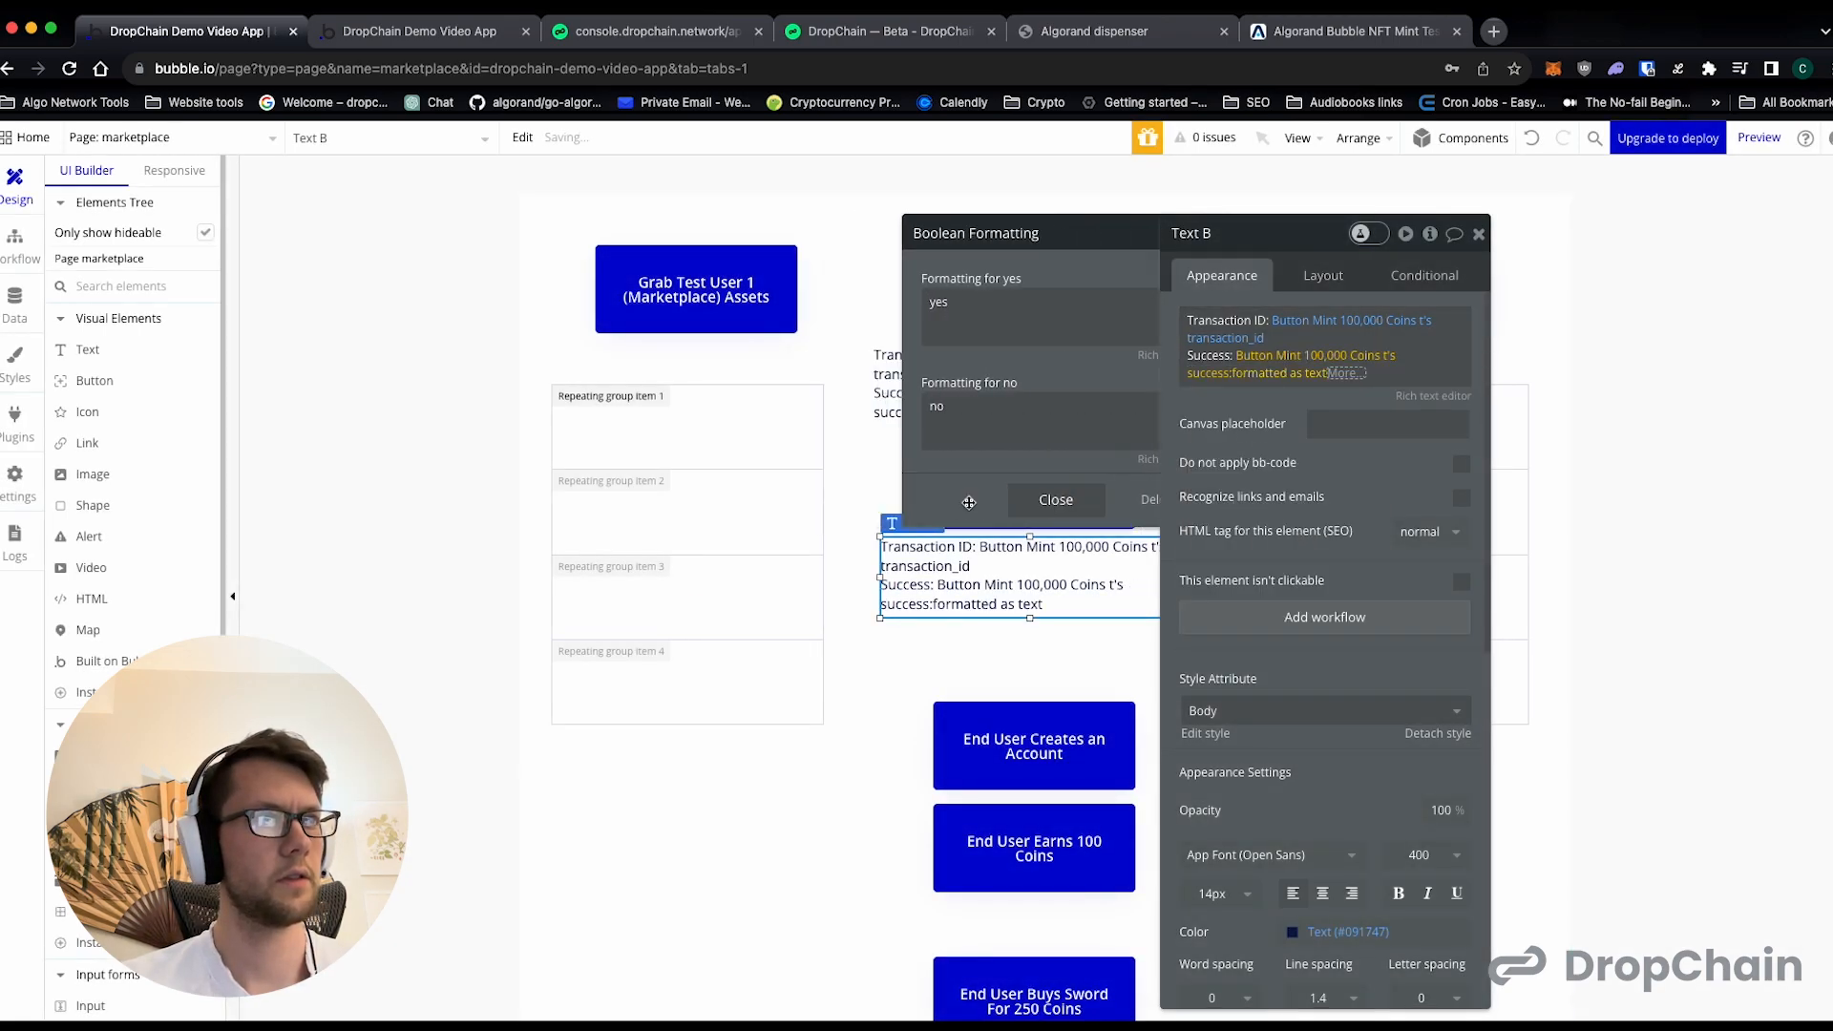
left_click(1257, 446)
left_click(1478, 233)
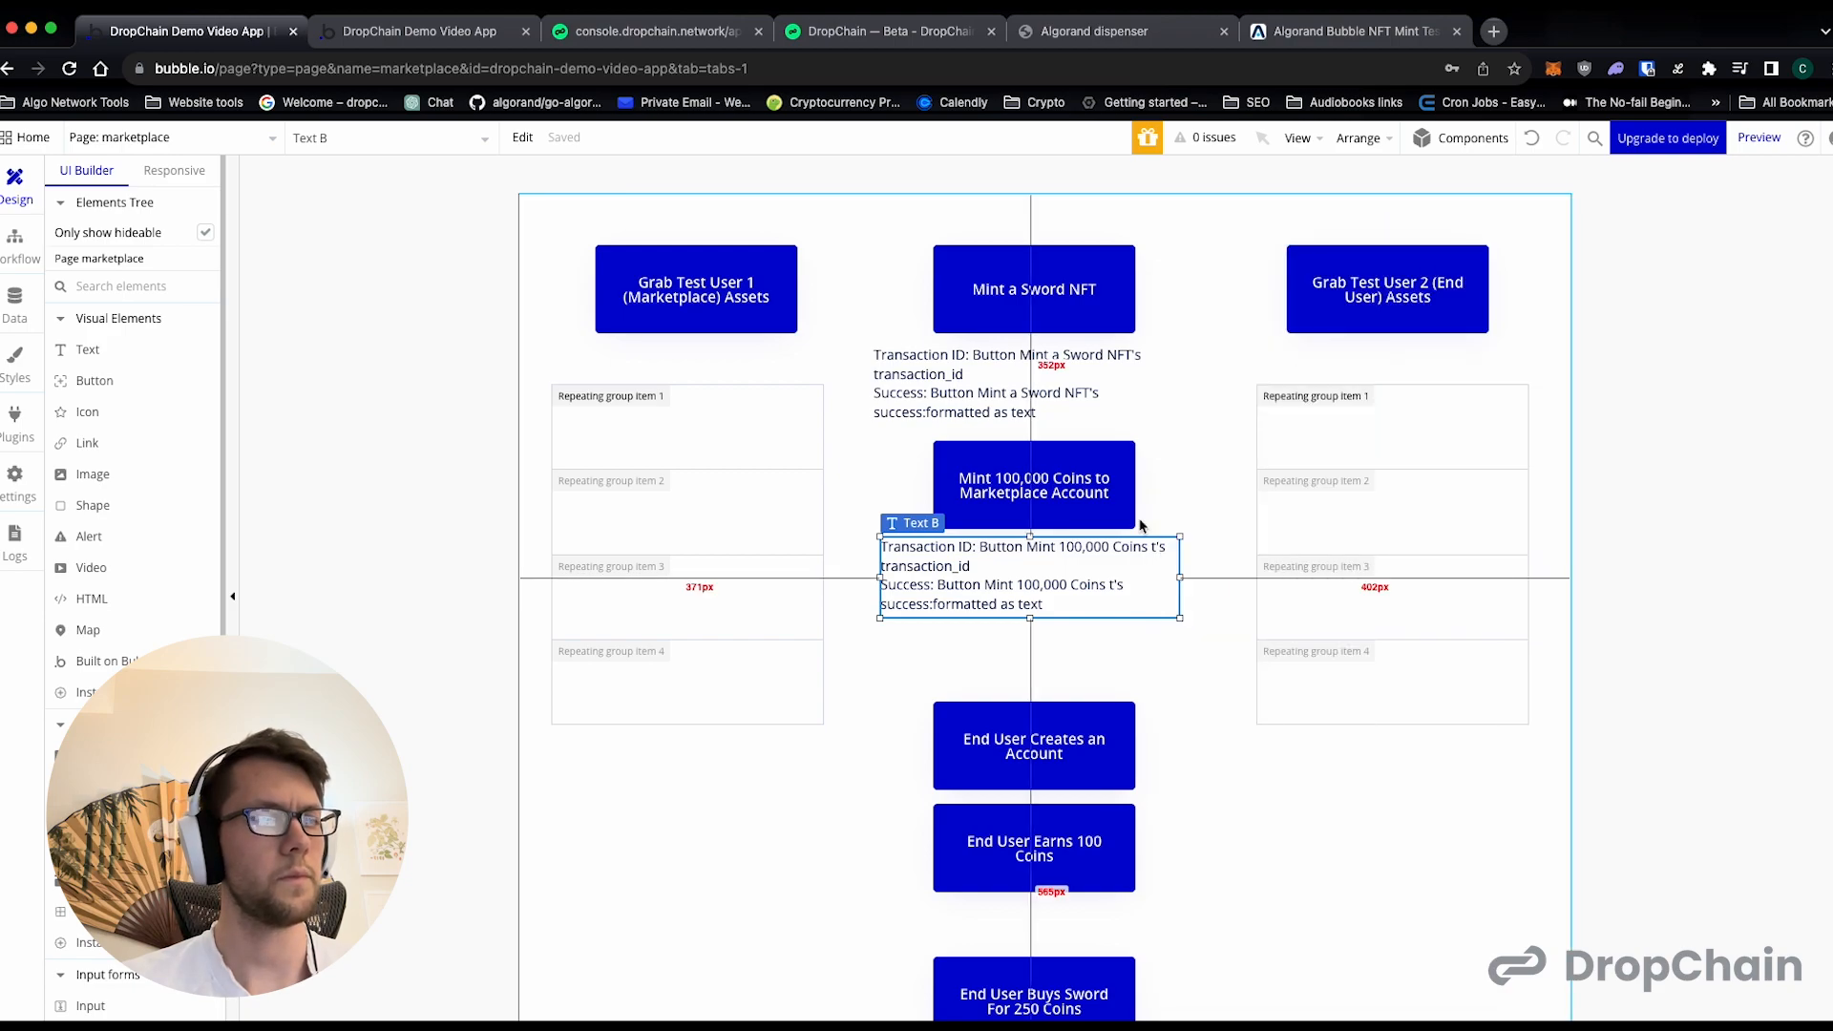
- Add a workflow that runs when the "Mint a Sword NFT" button is clicked
left_click(1017, 313)
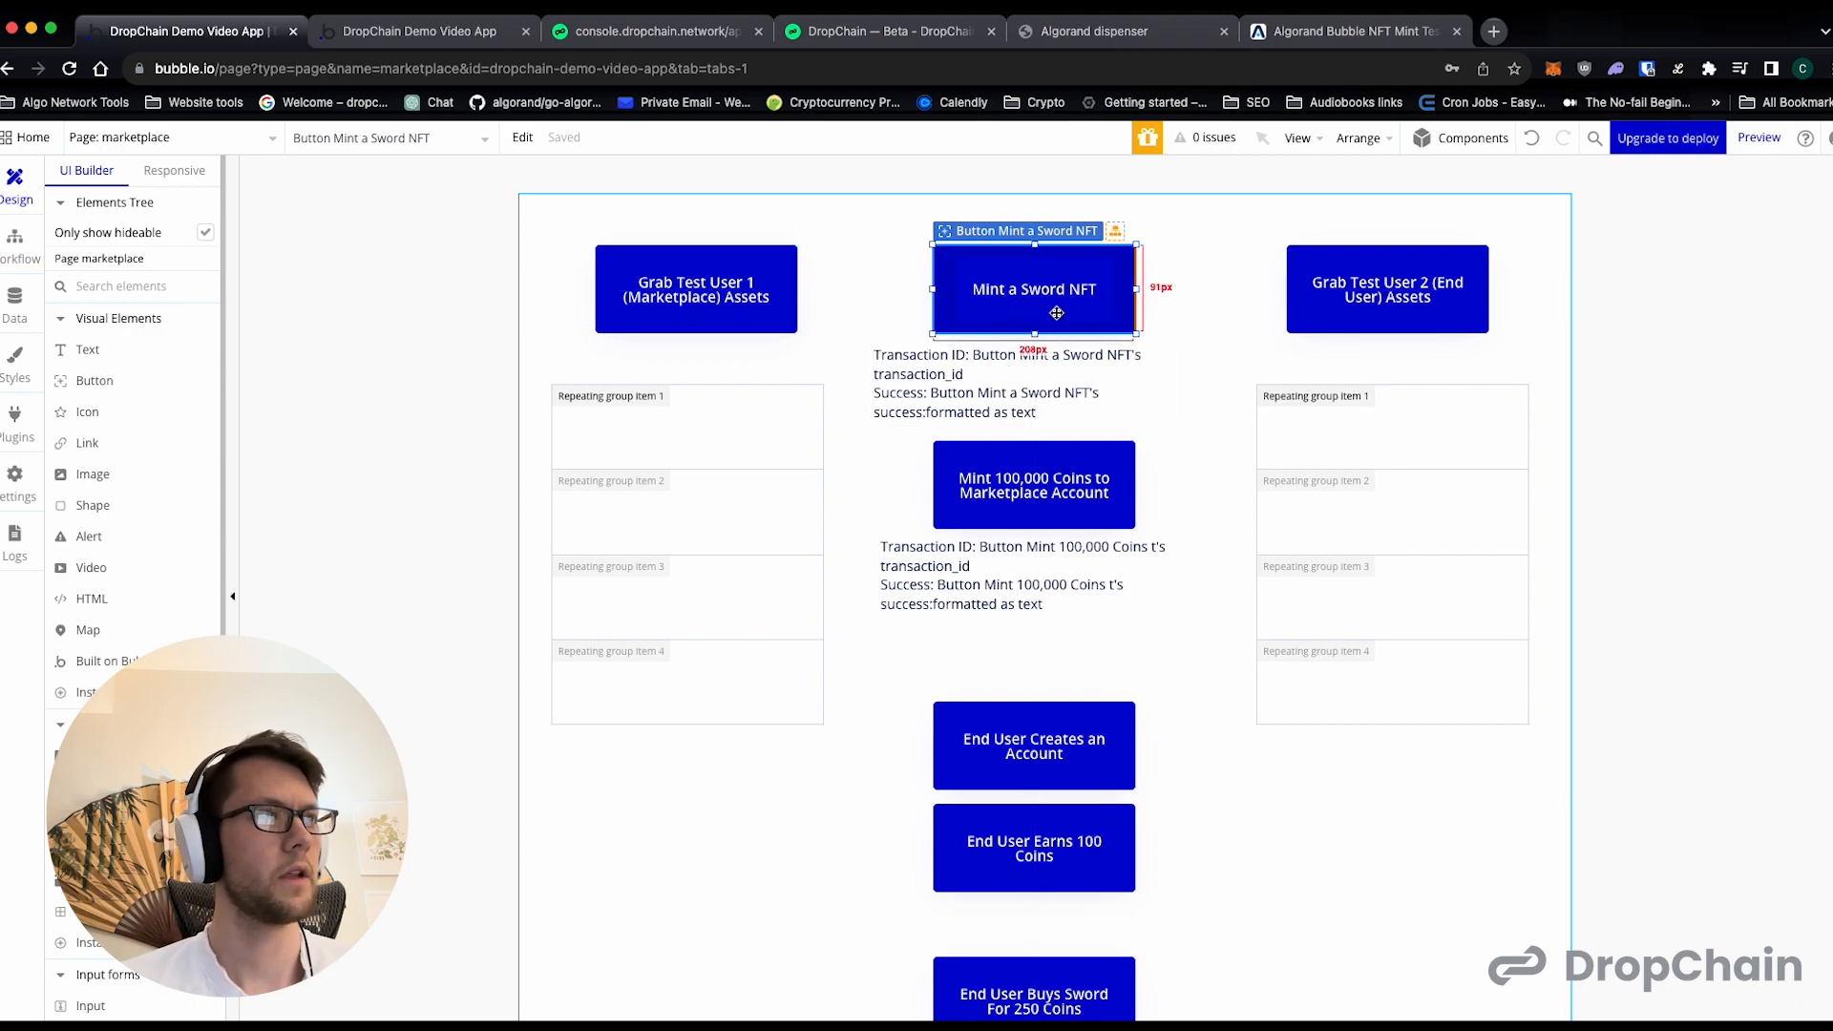
double_click(1029, 268)
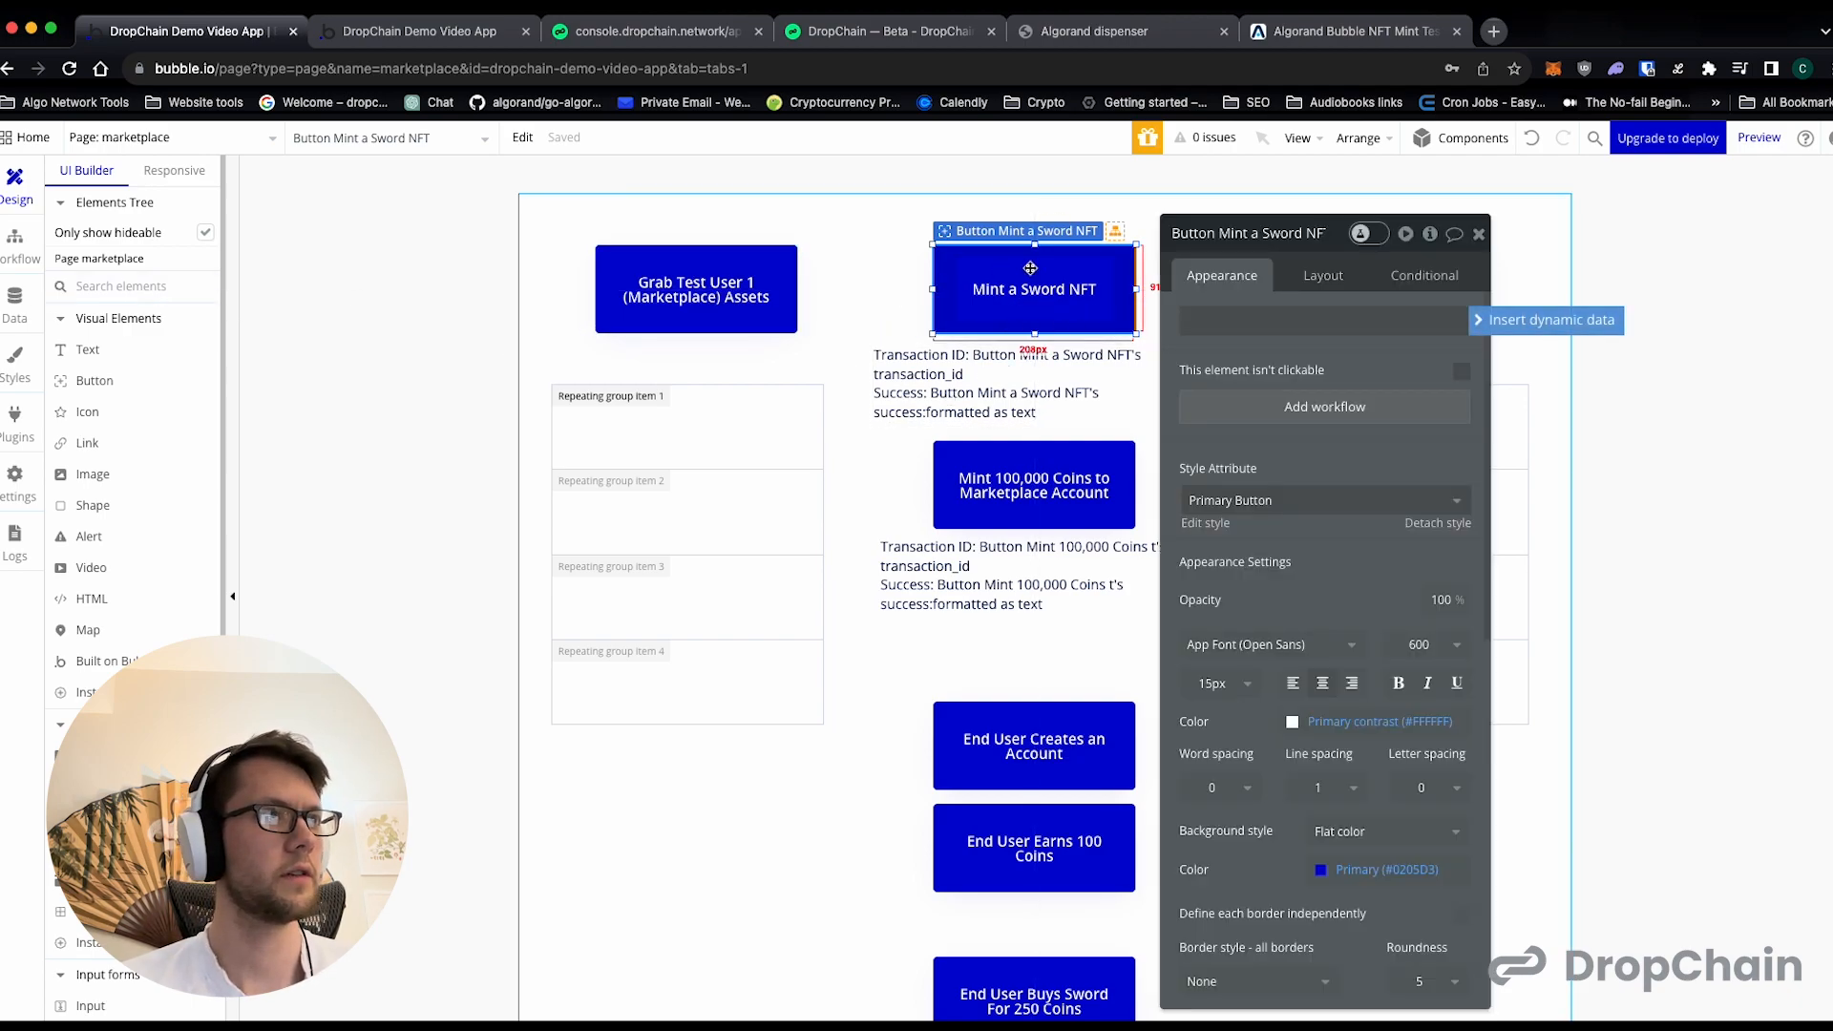
left_click(1277, 404)
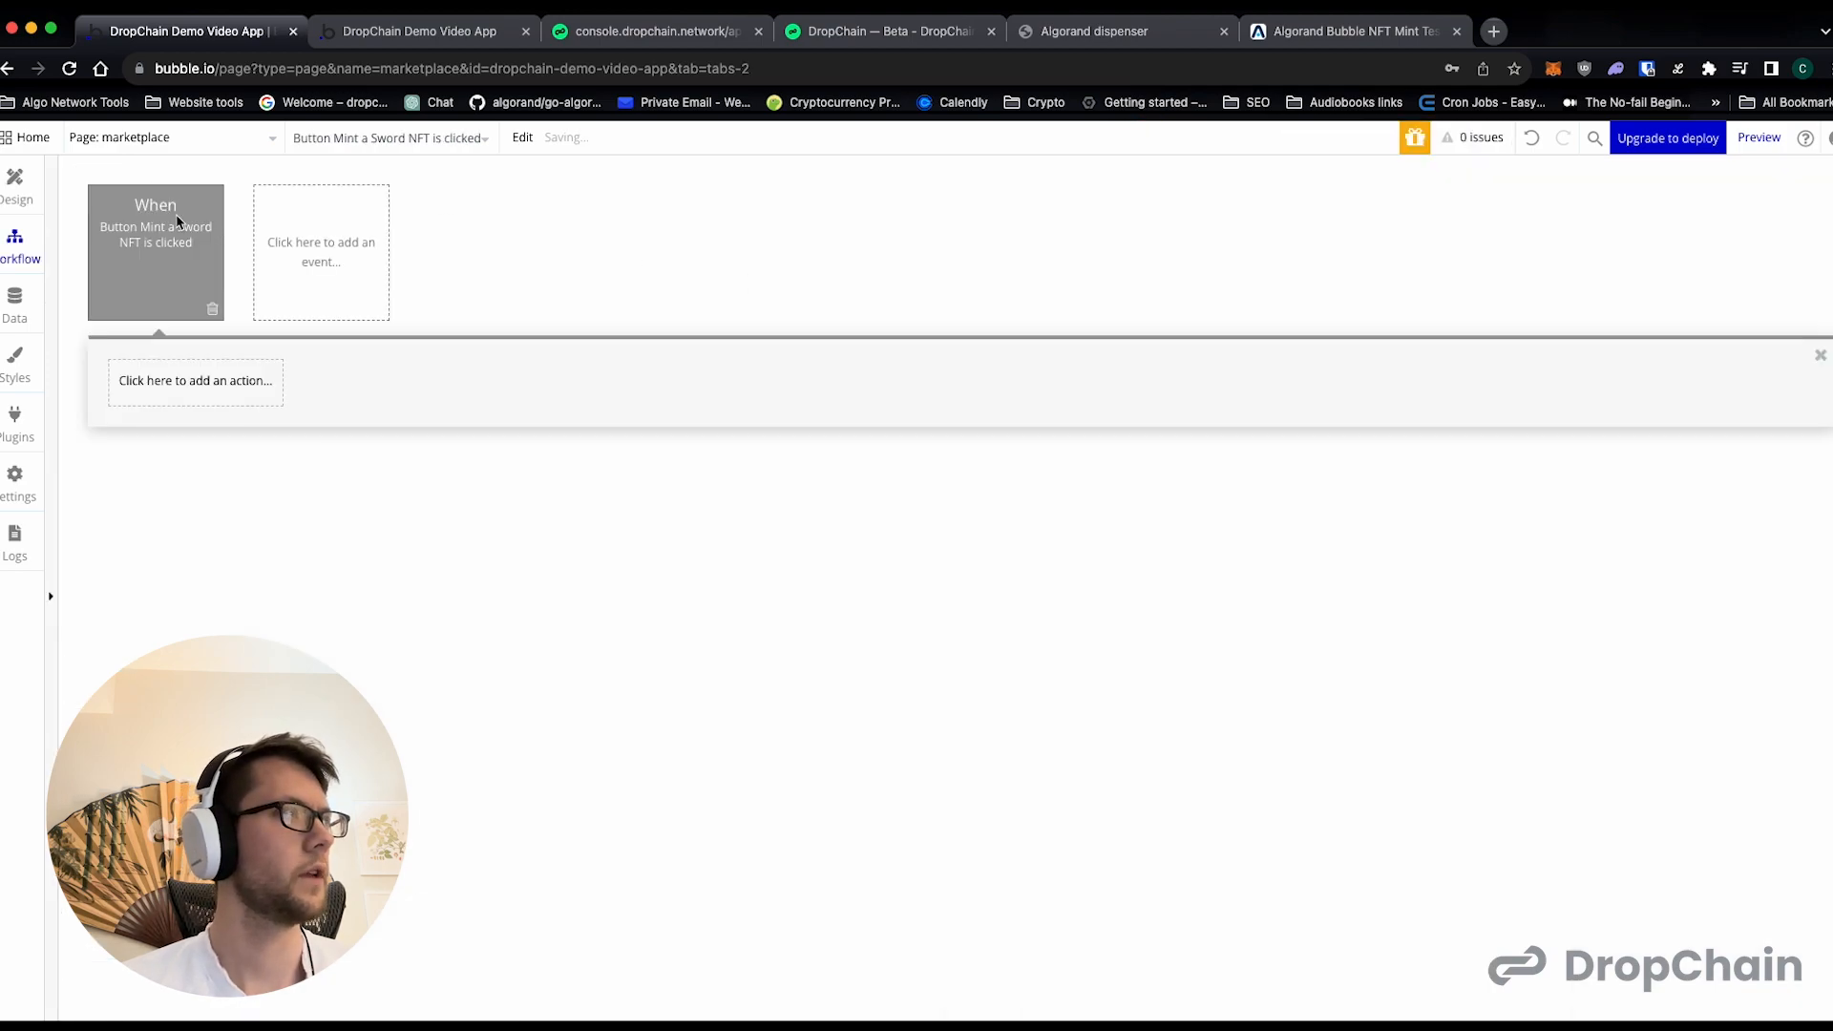
- Switch from the marketplace page to the index page's workflows
left_click(160, 136)
left_click(183, 136)
left_click(185, 138)
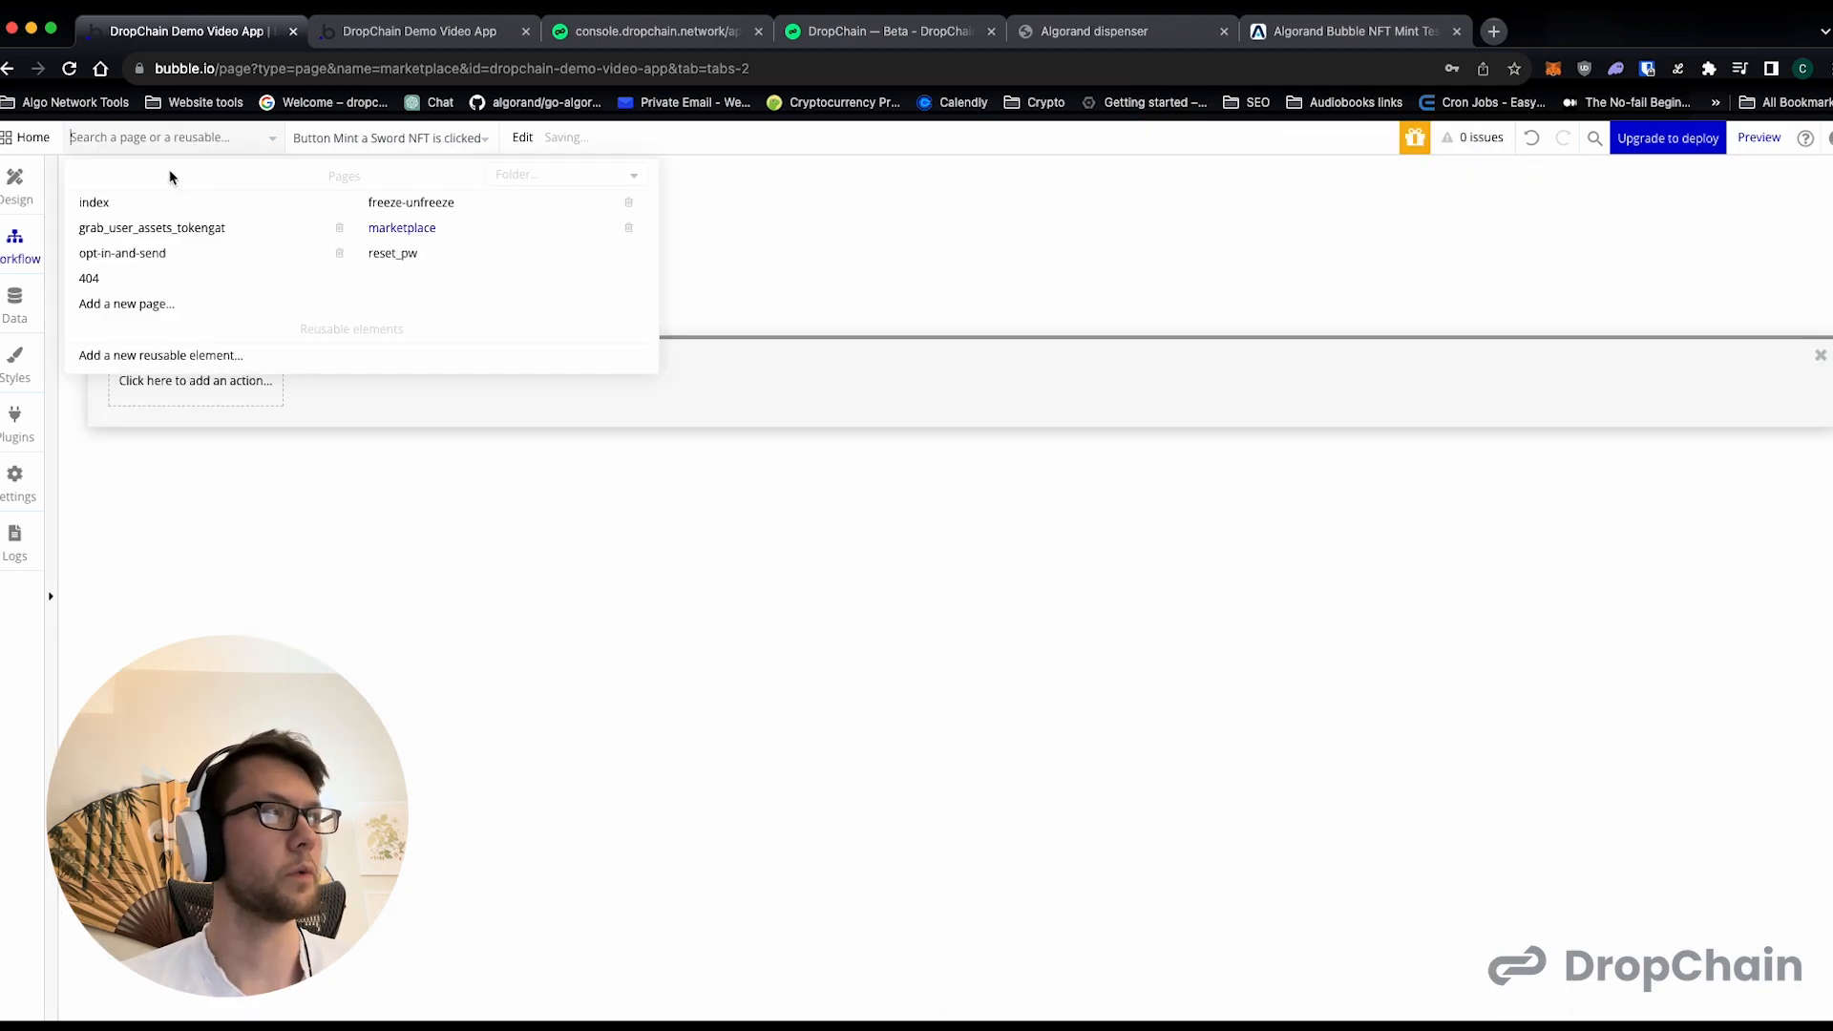
left_click(103, 203)
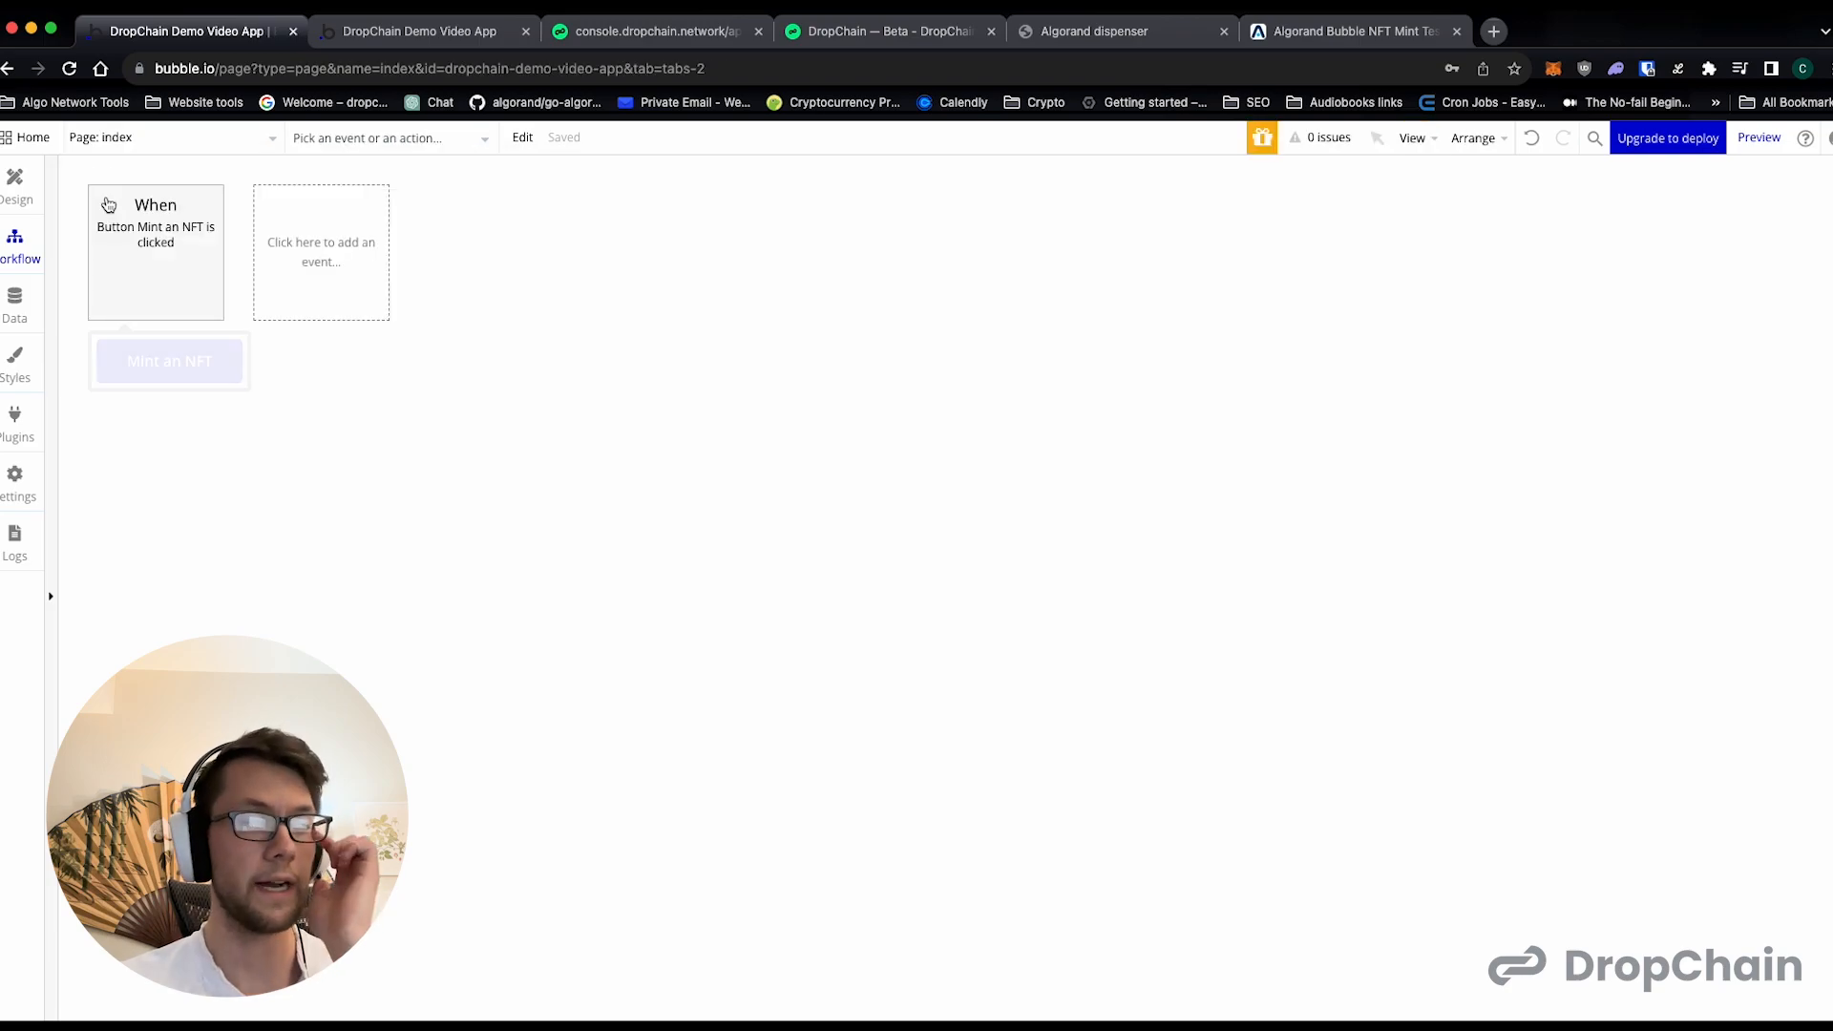
- Review the actions of the "Mint an NFT" button's click workflow on the index page and copy the workflow
right_click(167, 256)
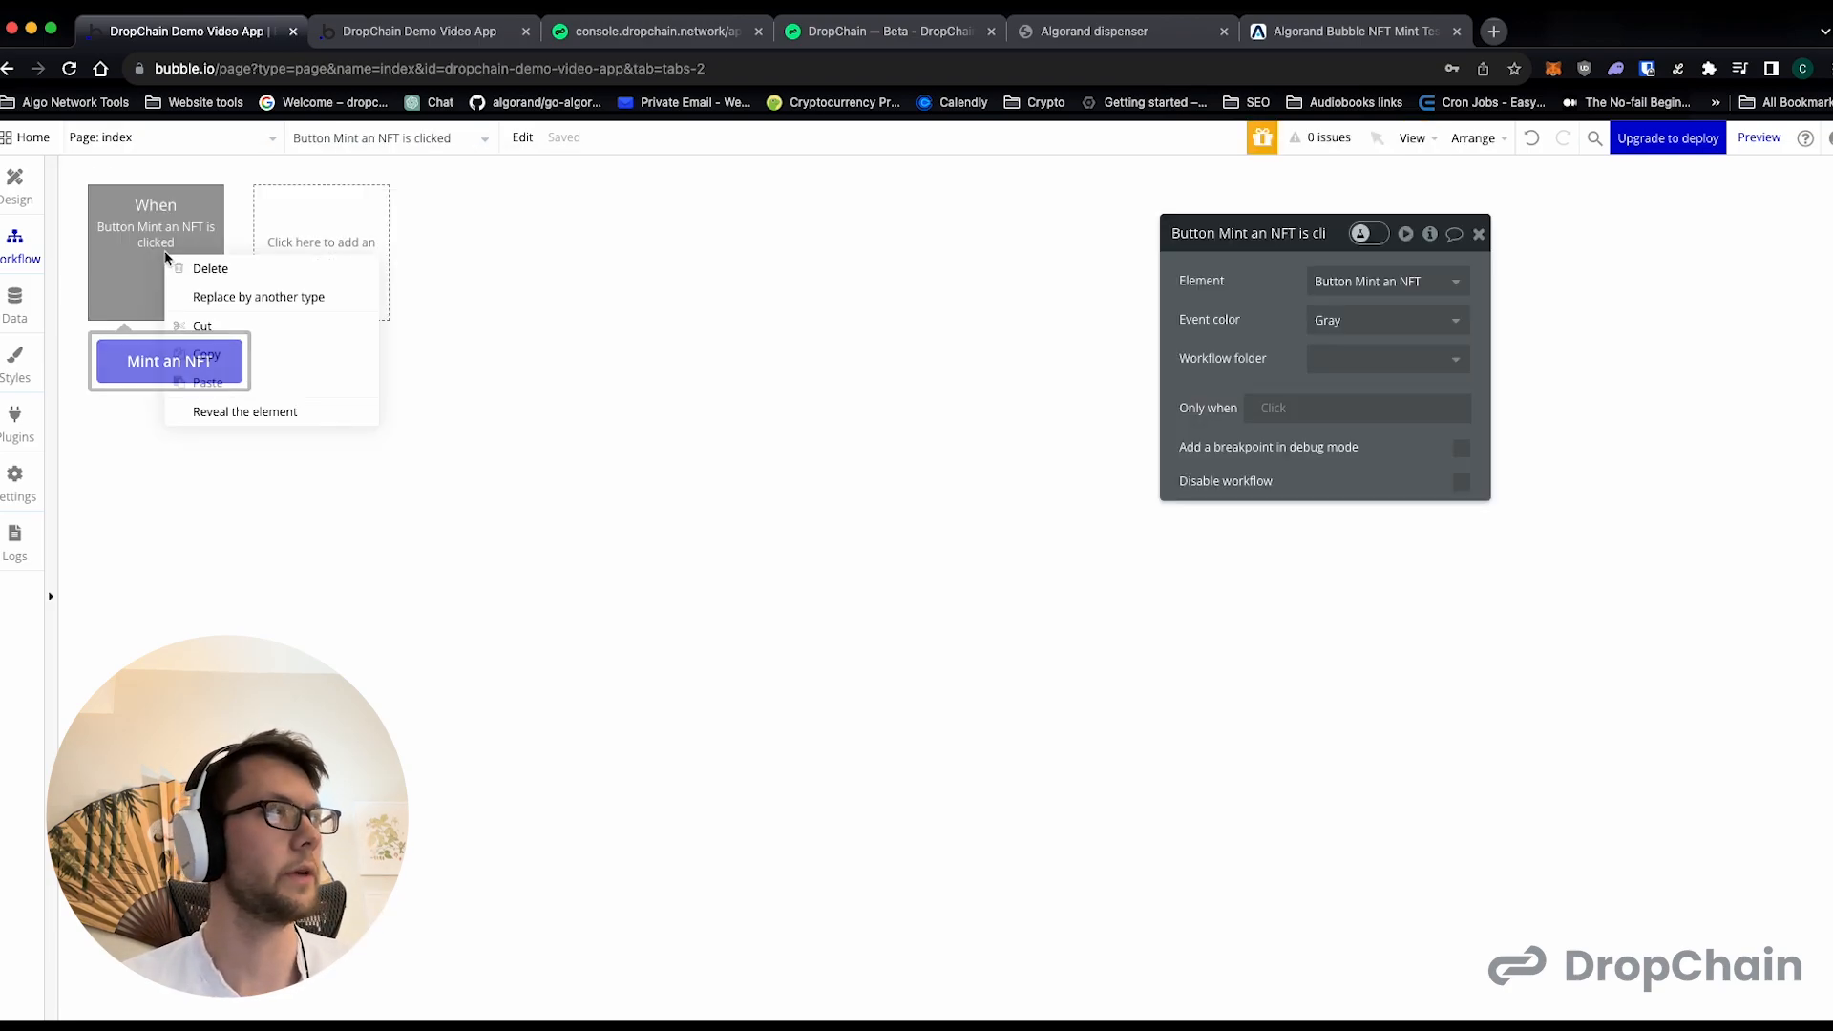
left_click(129, 239)
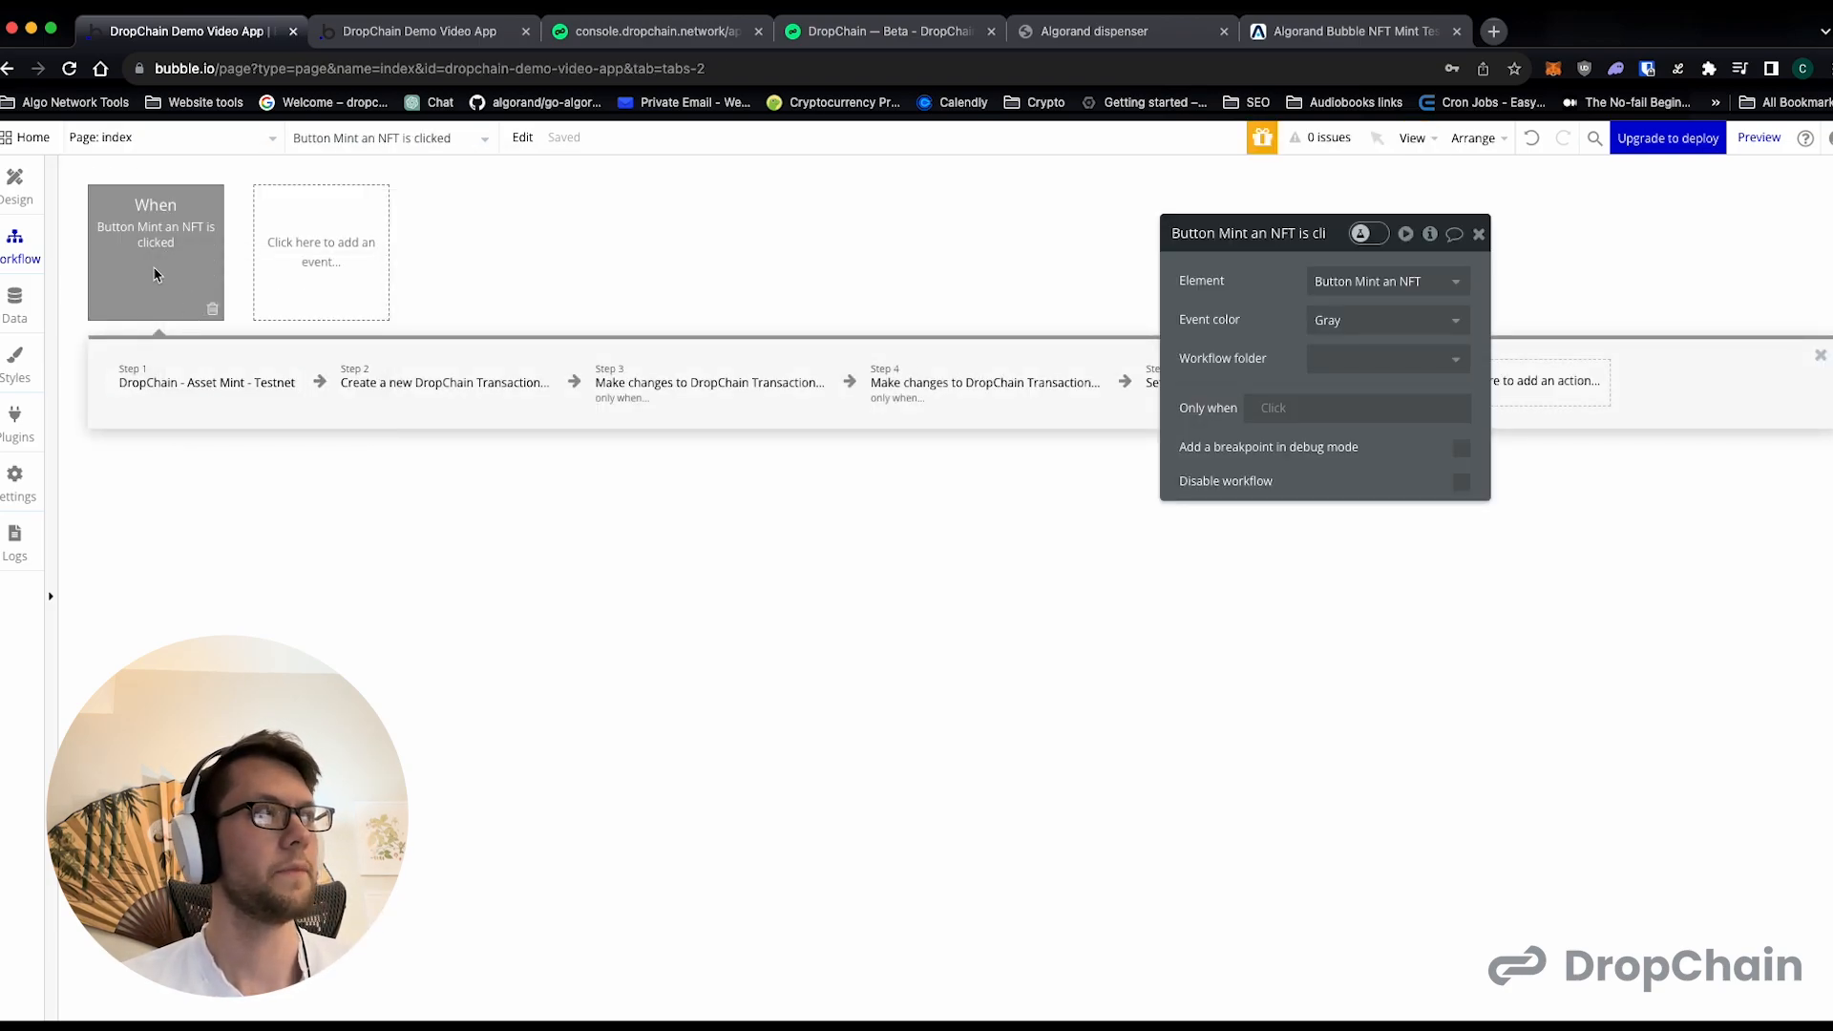
left_click_drag(1338, 236, 1051, 500)
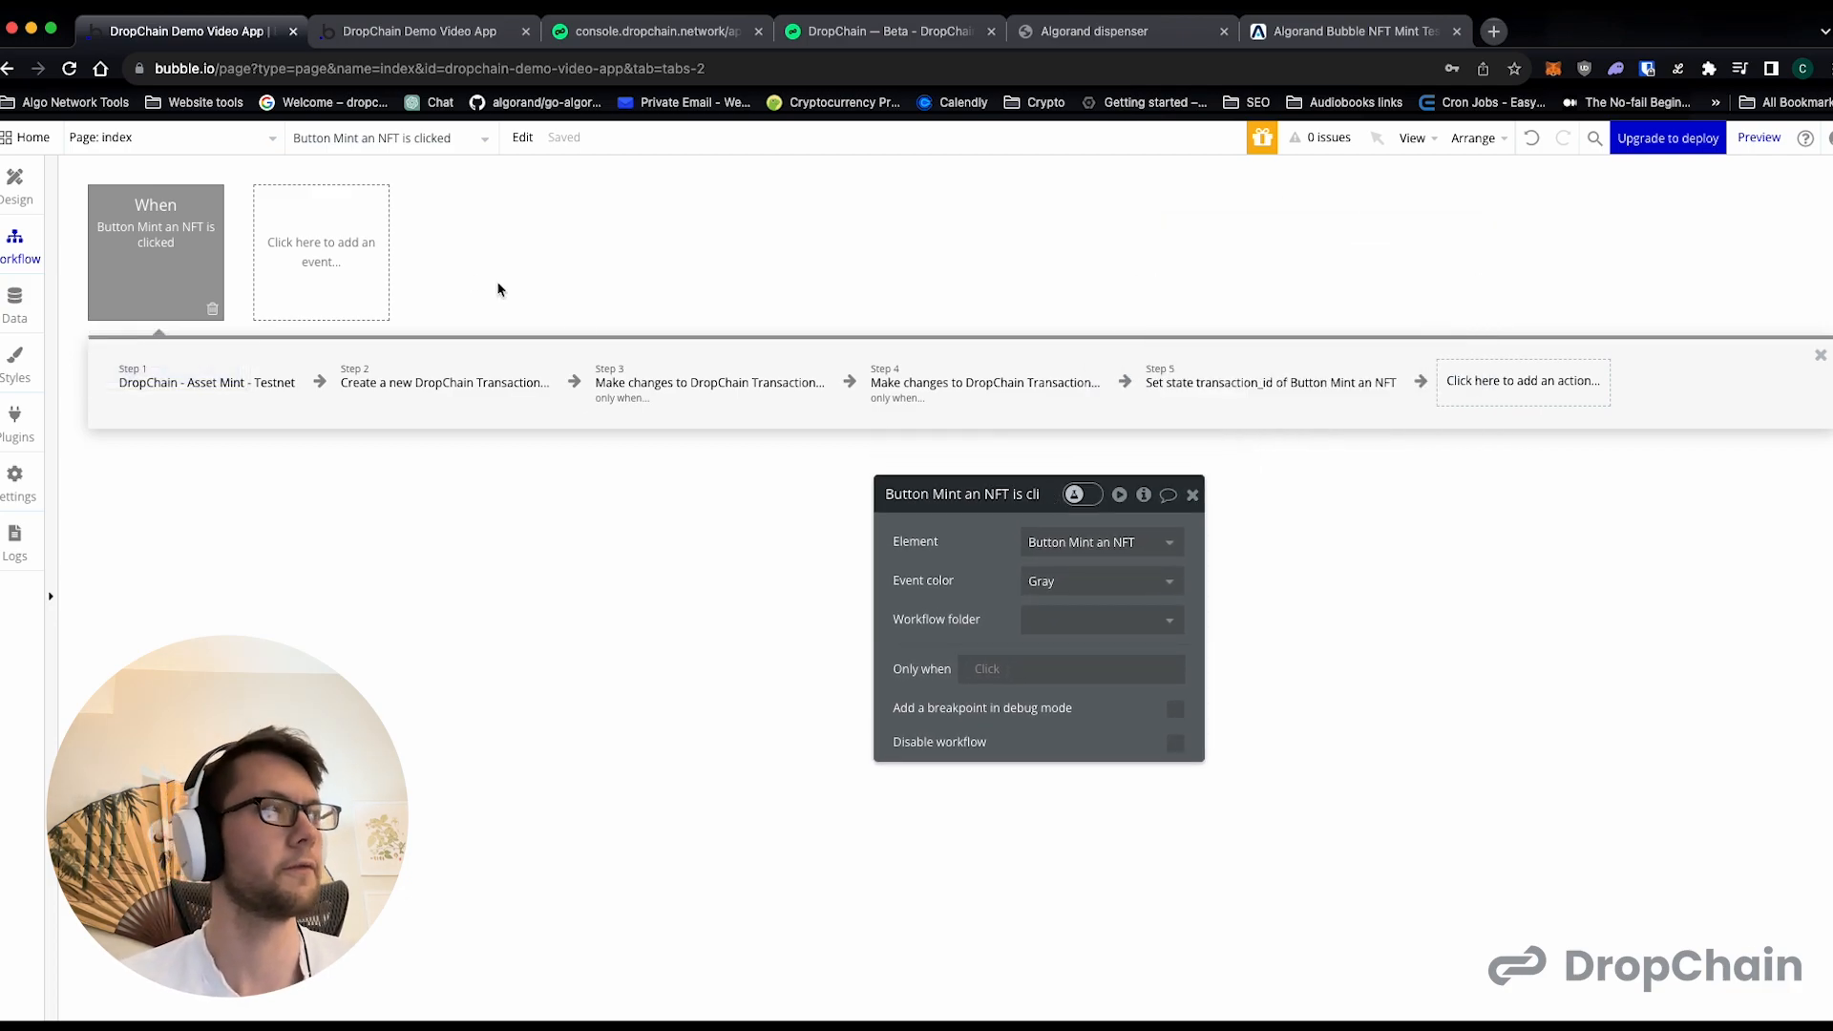
right_click(140, 256)
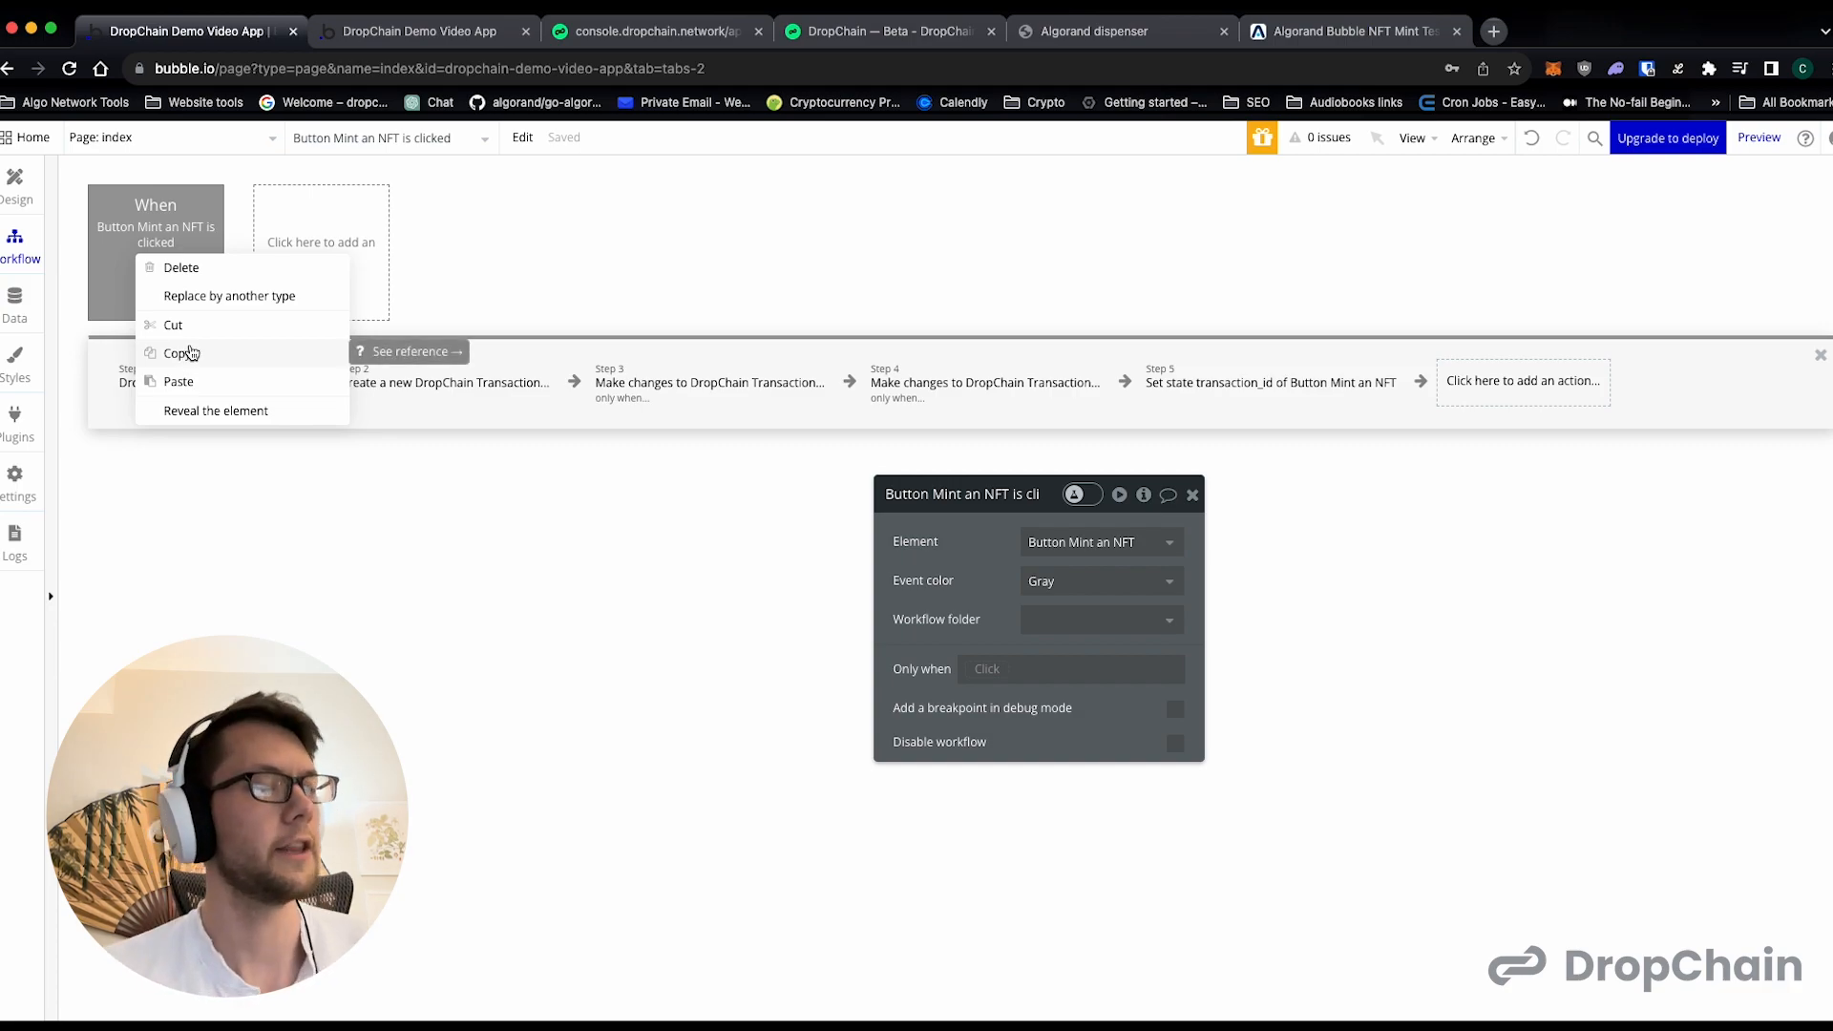
left_click(181, 352)
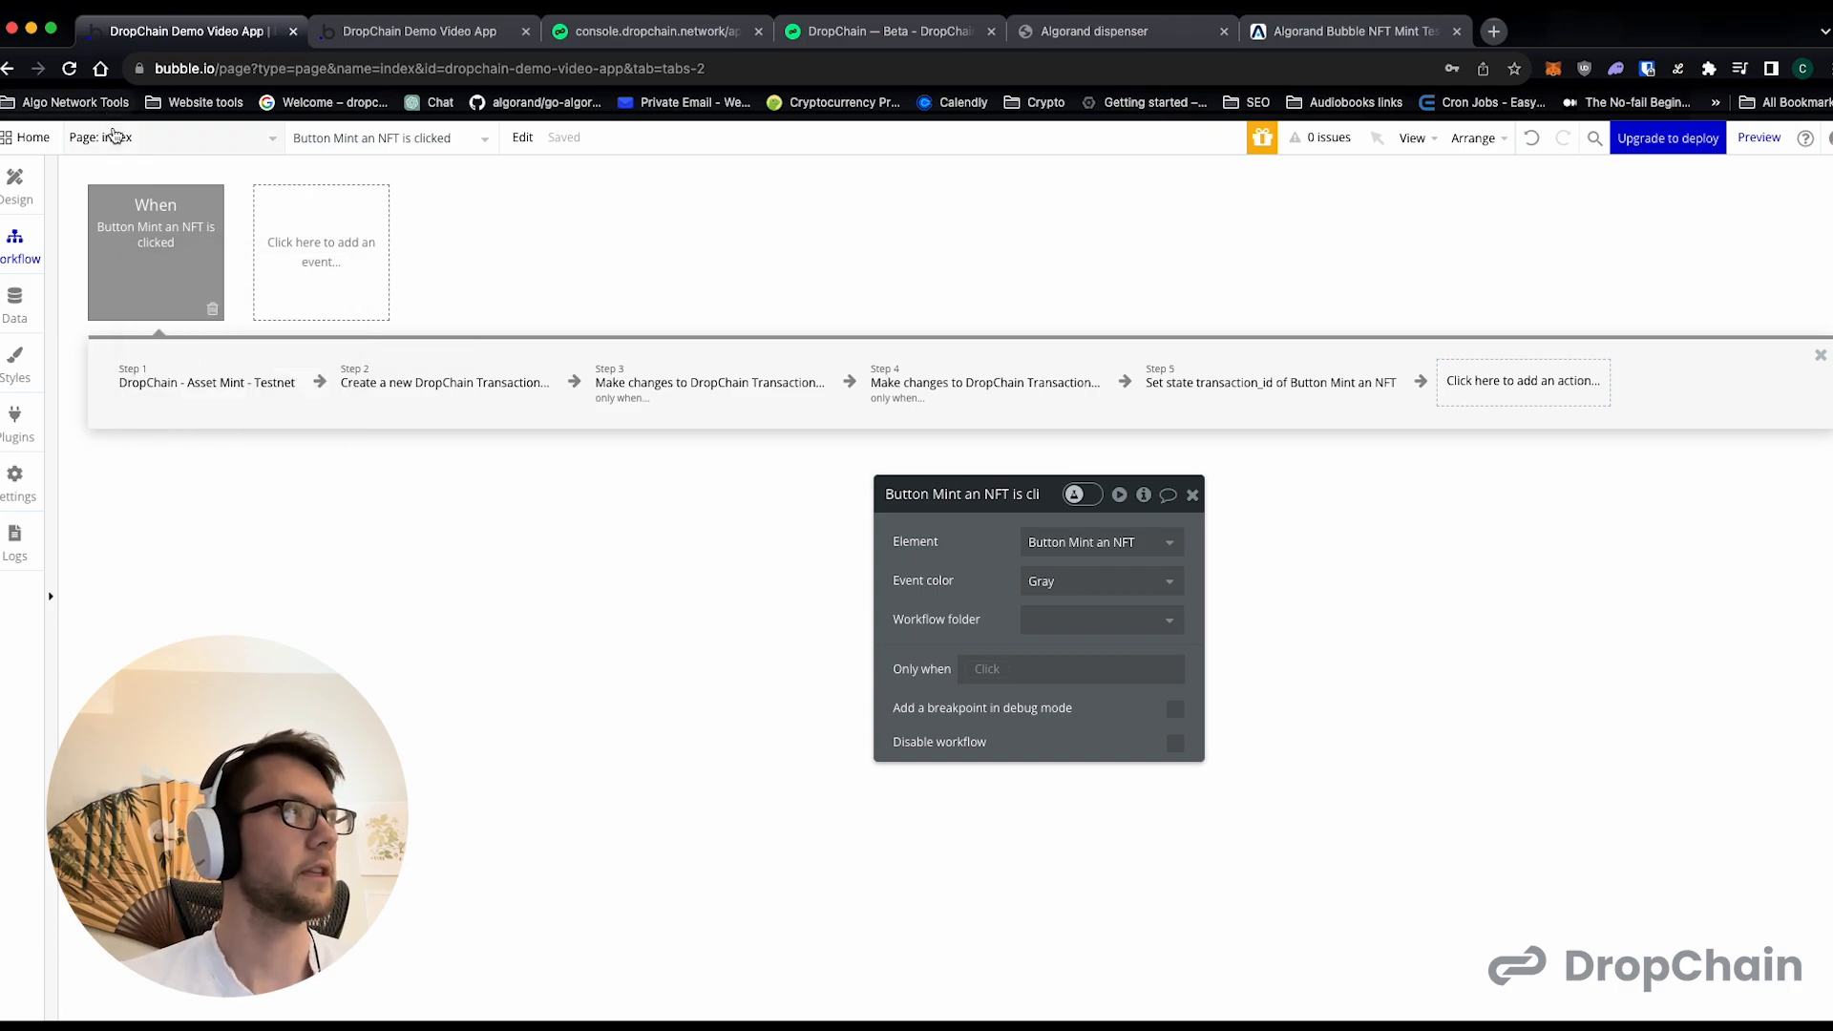
- Switch to the marketplace page and paste the copied minting workflow beside the "Mint a Sword NFT" event
left_click(113, 133)
left_click(377, 234)
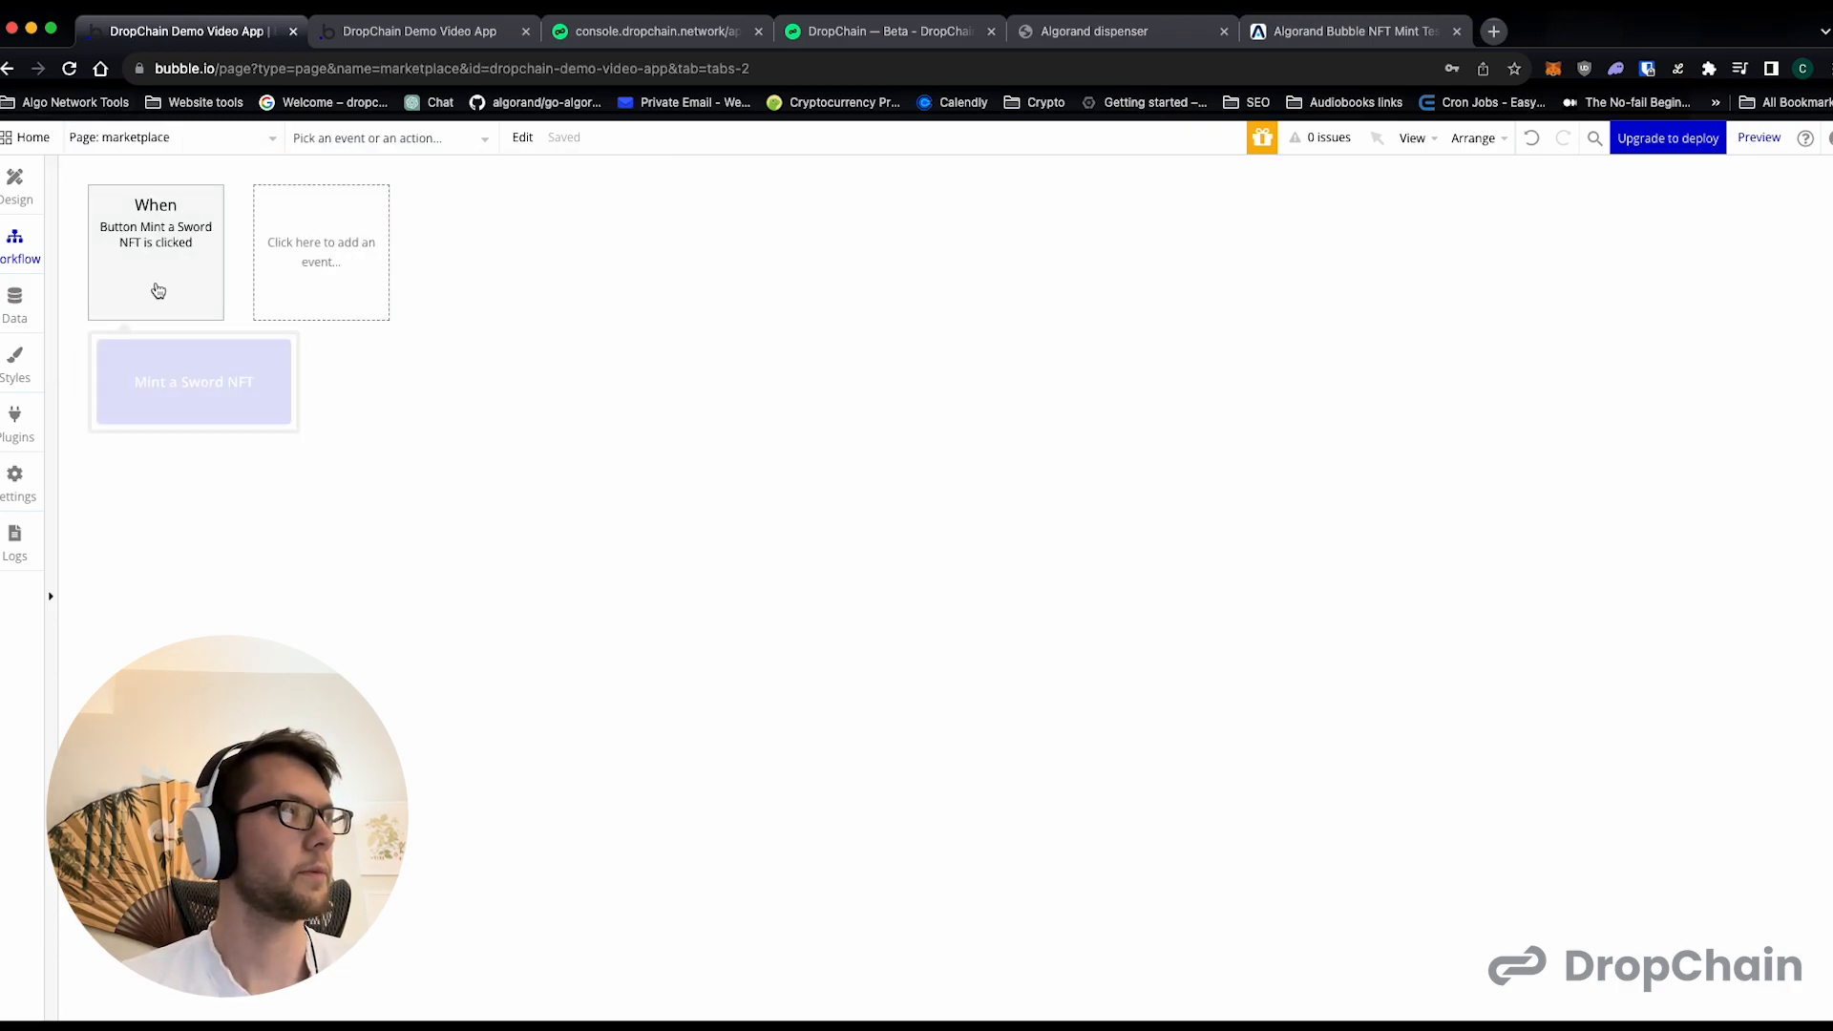
left_click(188, 284)
right_click(187, 284)
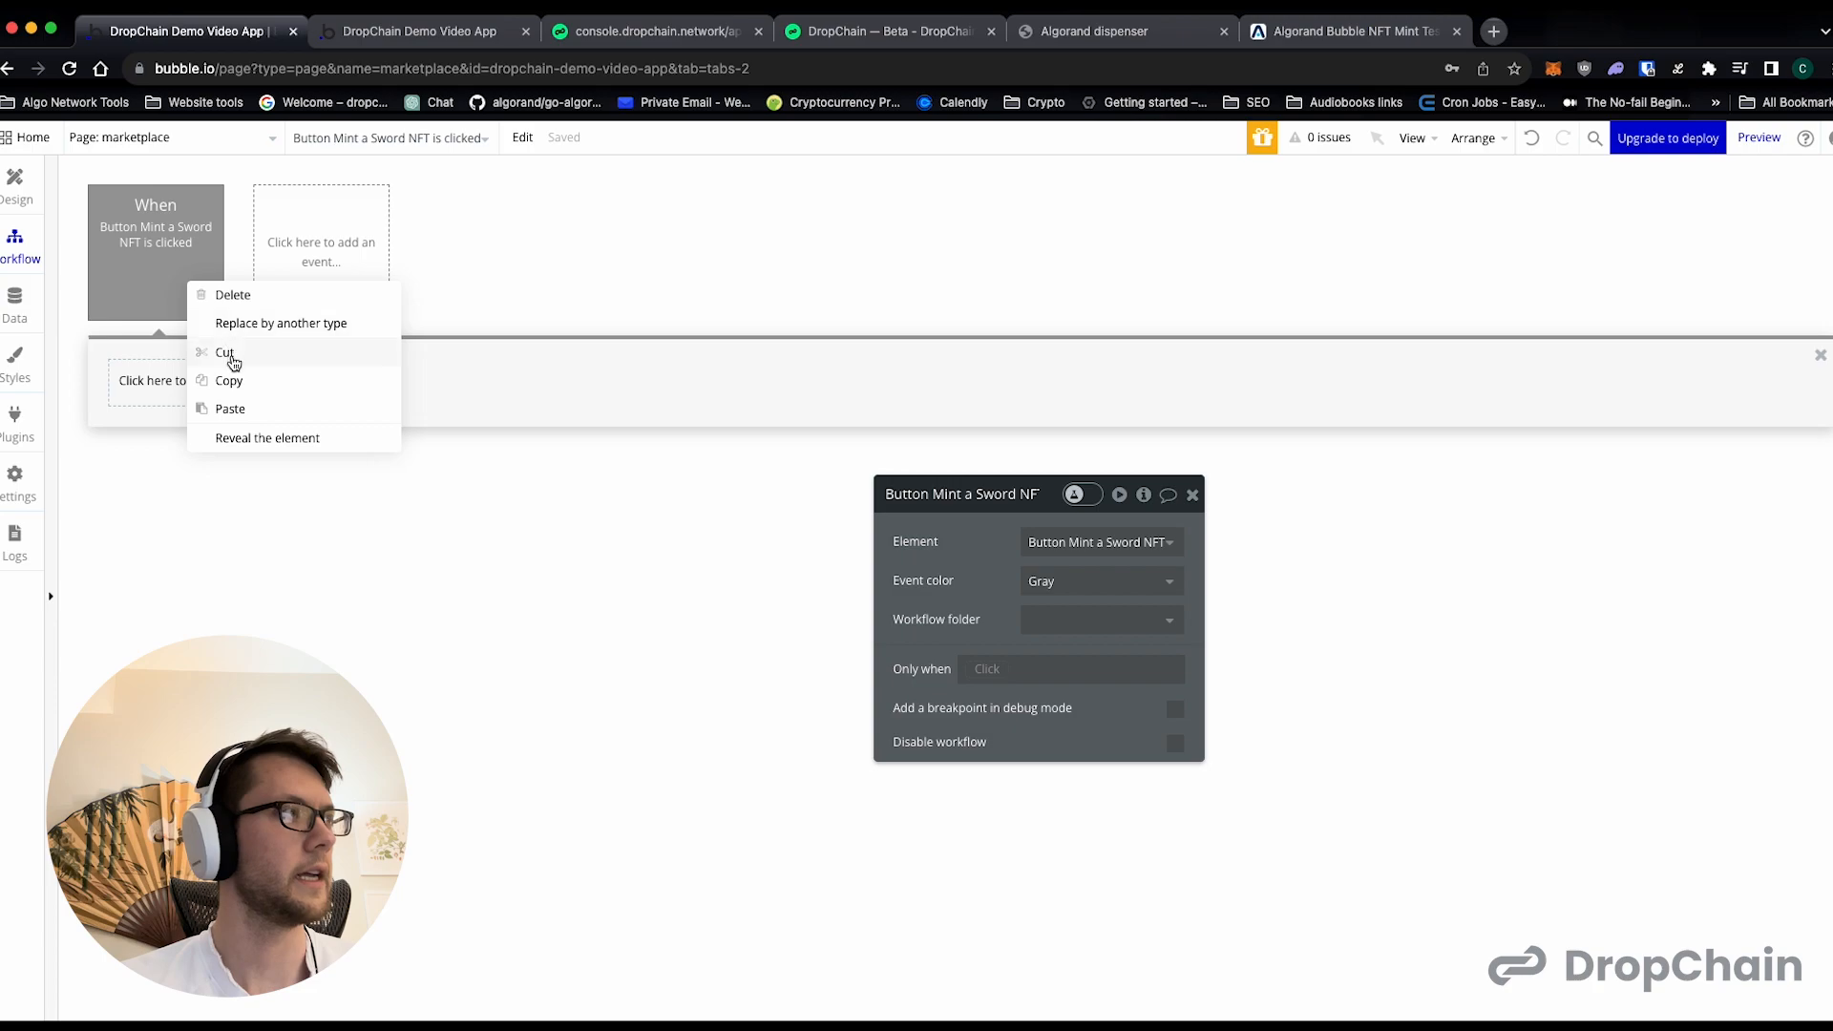
left_click(246, 415)
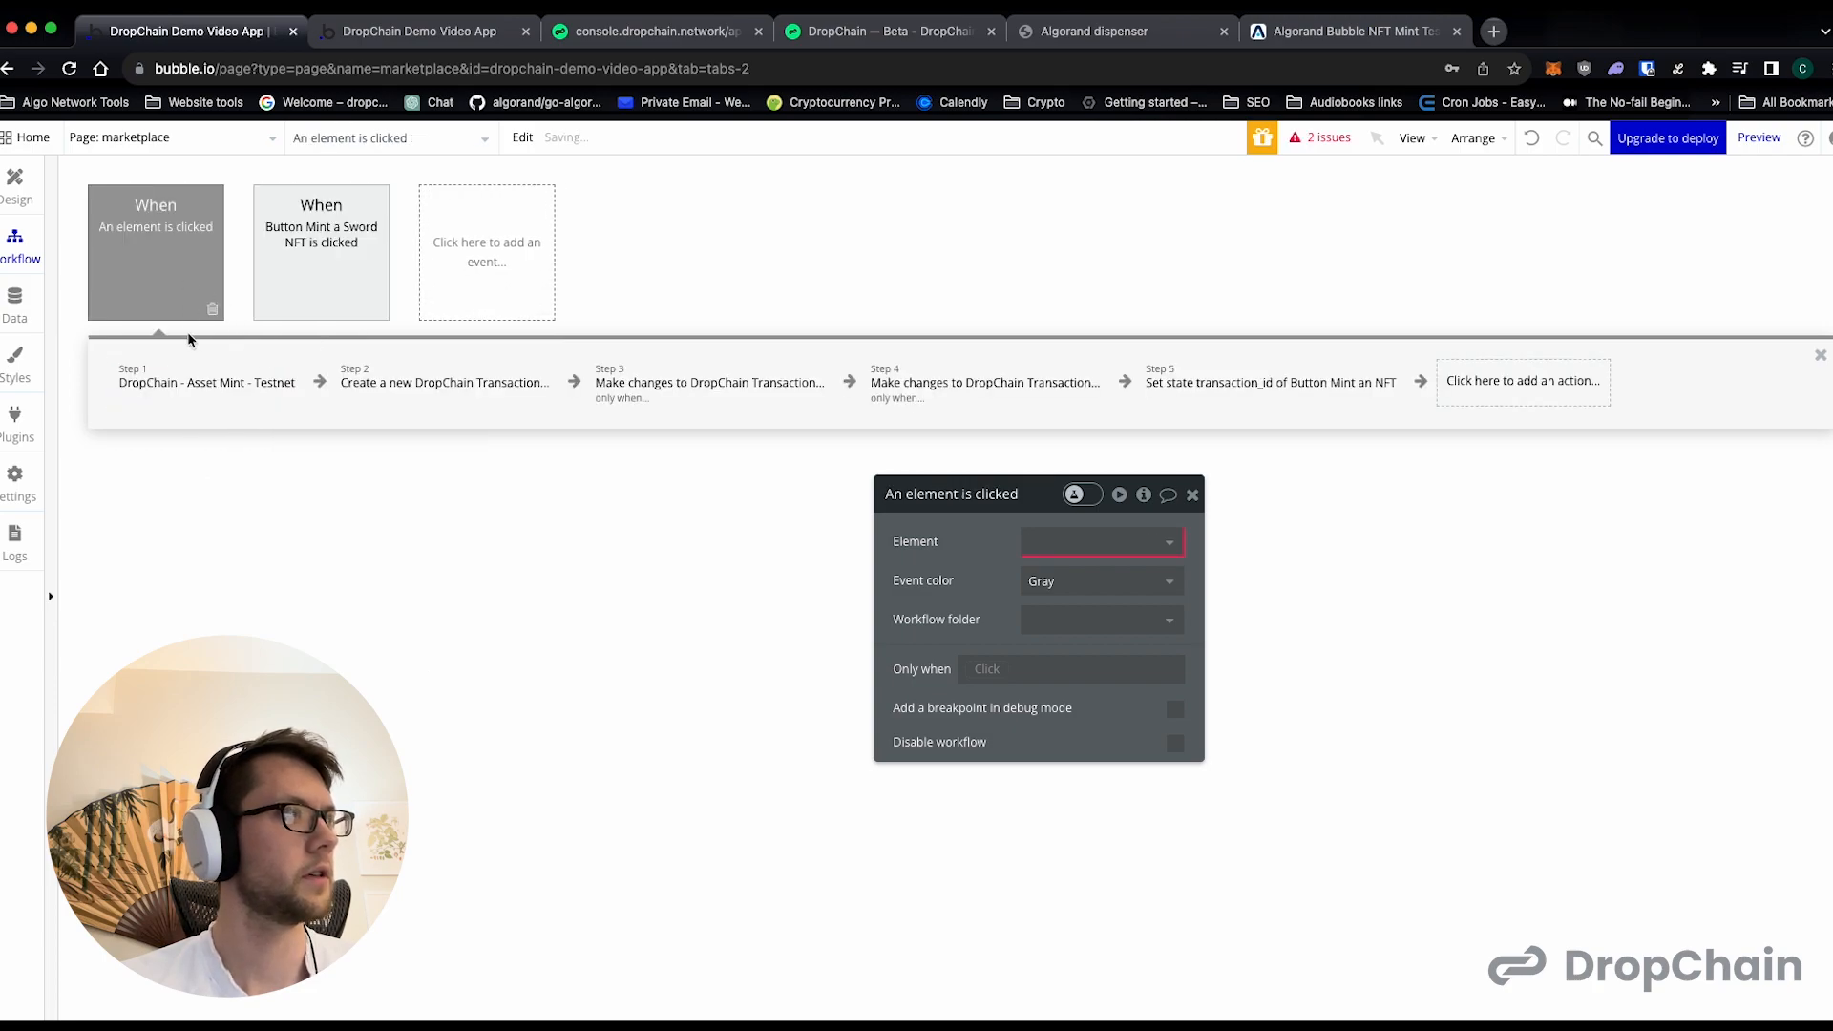
- Assign the pasted workflow to Button Mint a Sword NFT and open its DropChain Asset Mint - Testnet action
left_click(1089, 542)
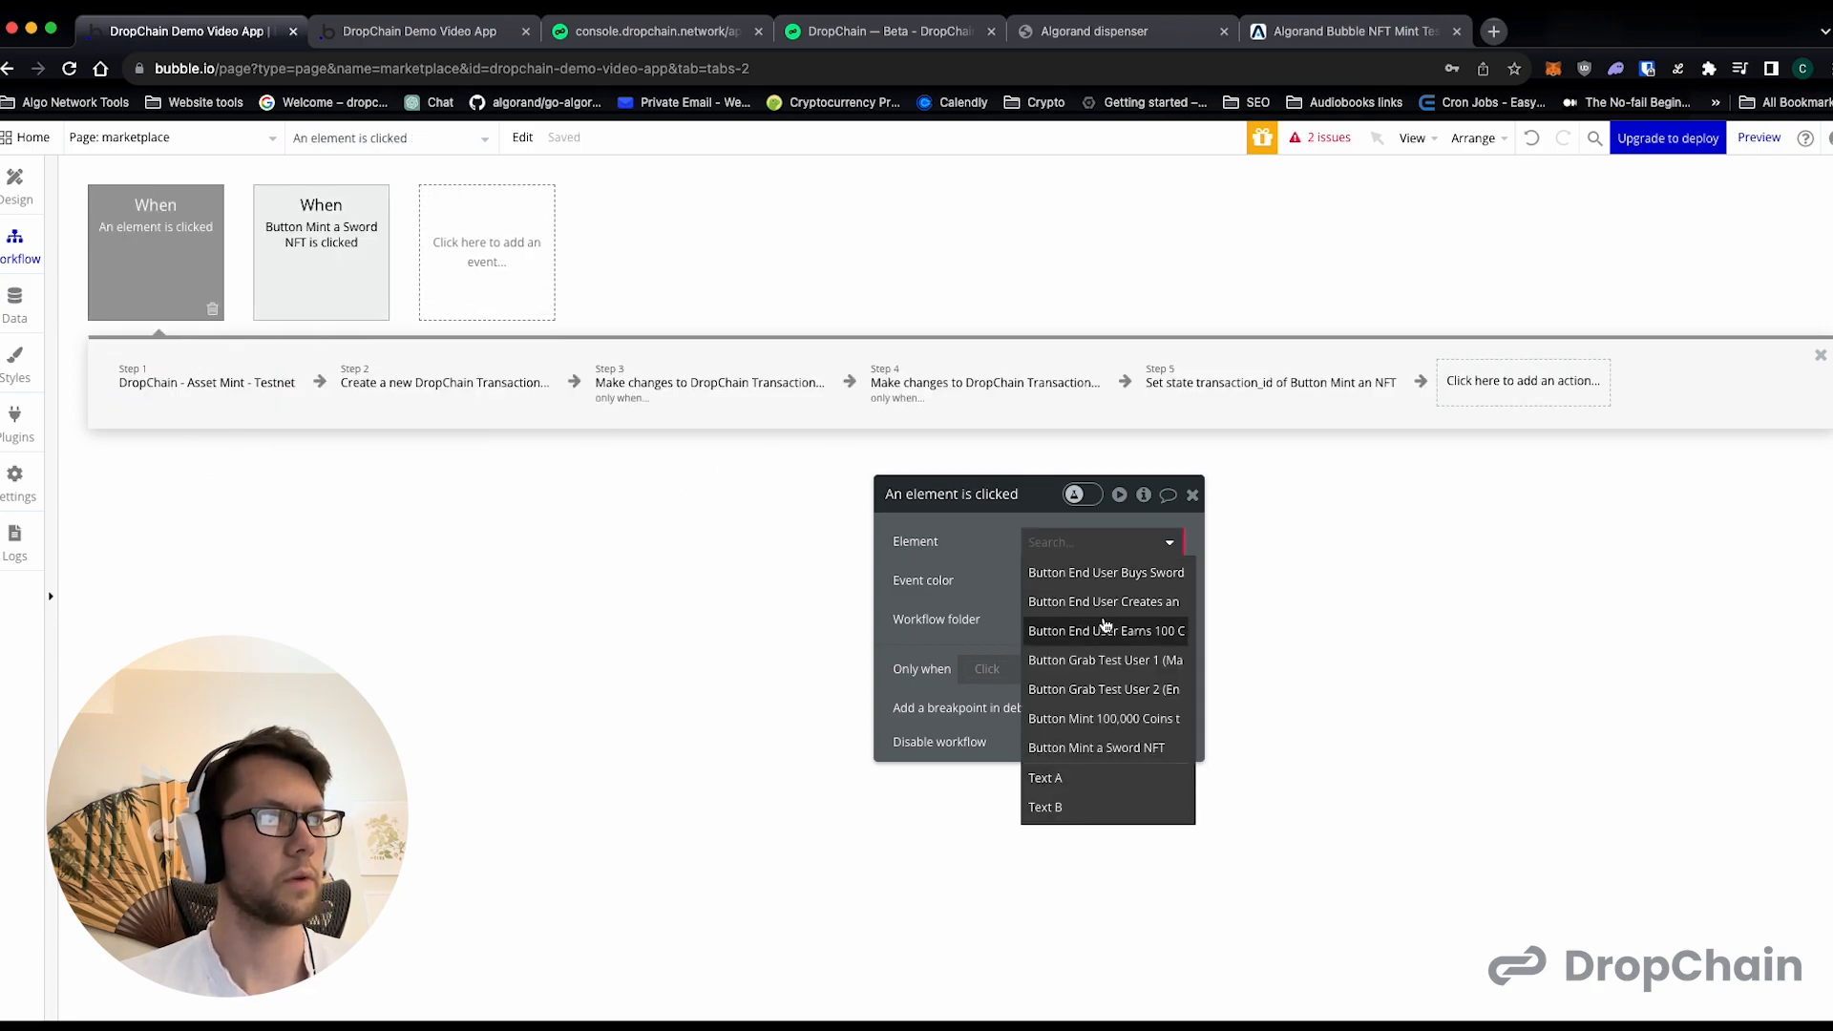
left_click(1103, 745)
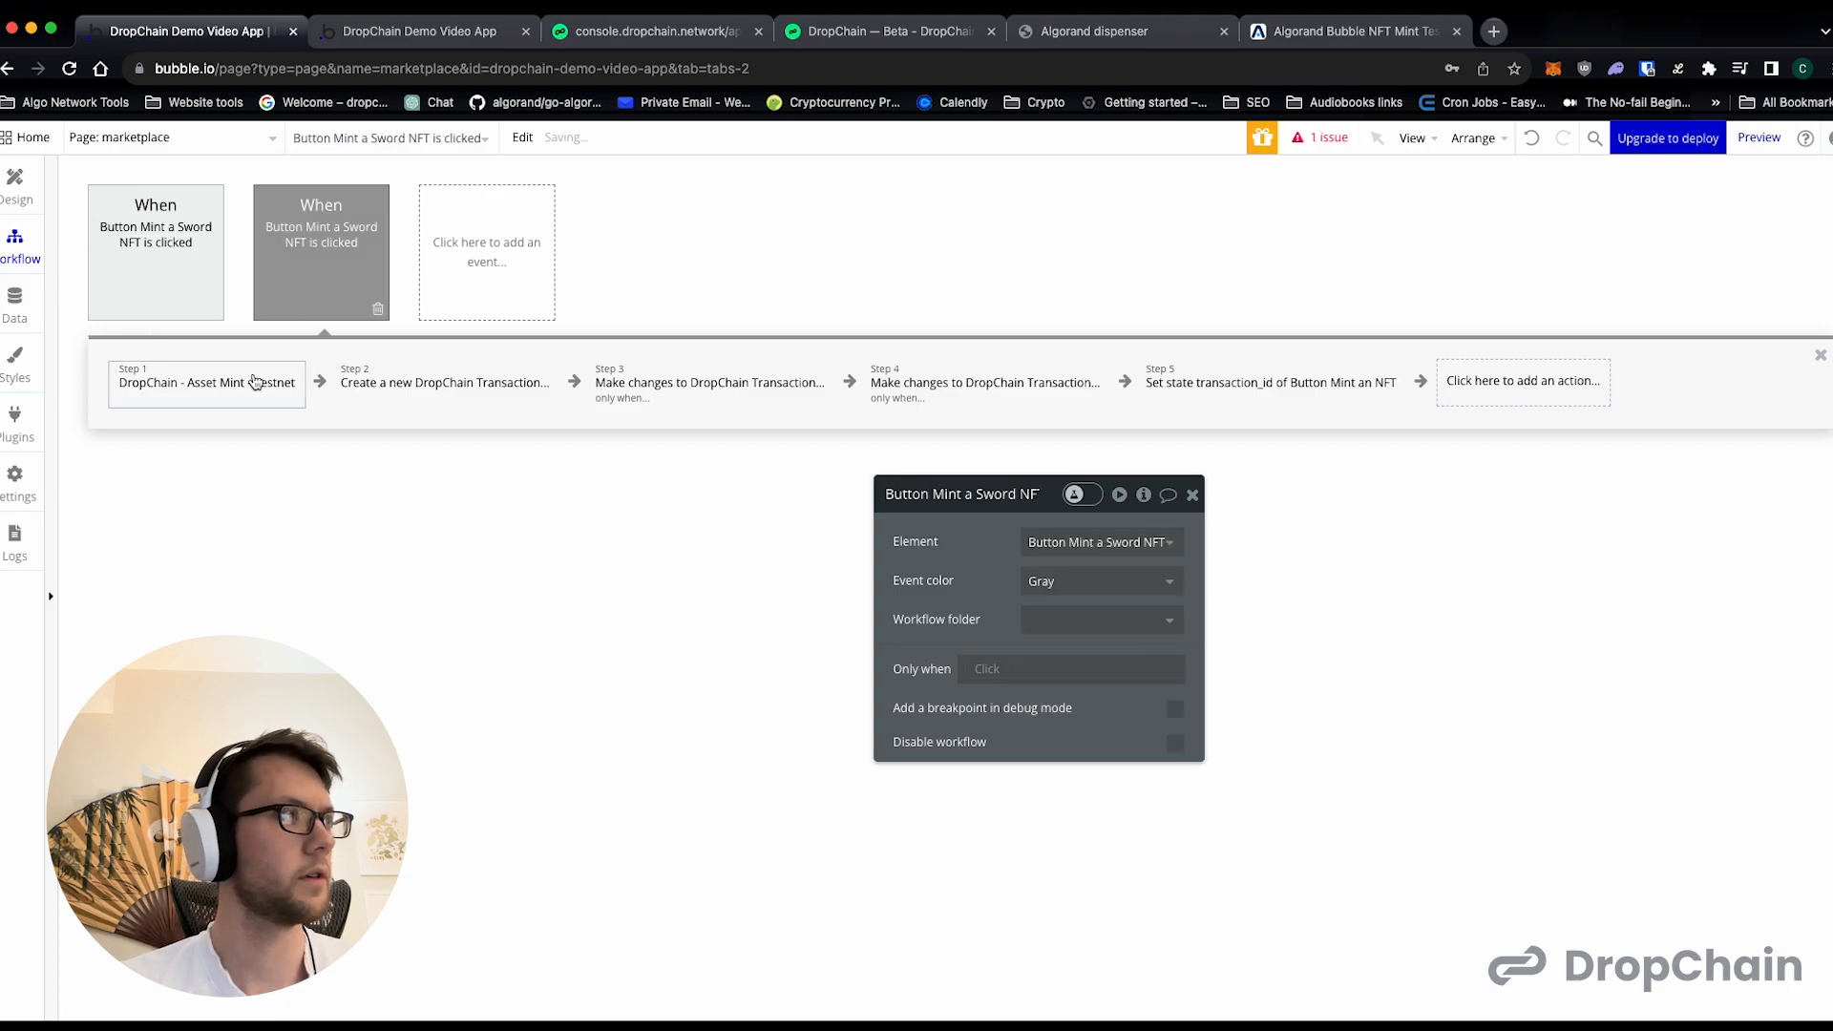
left_click(255, 382)
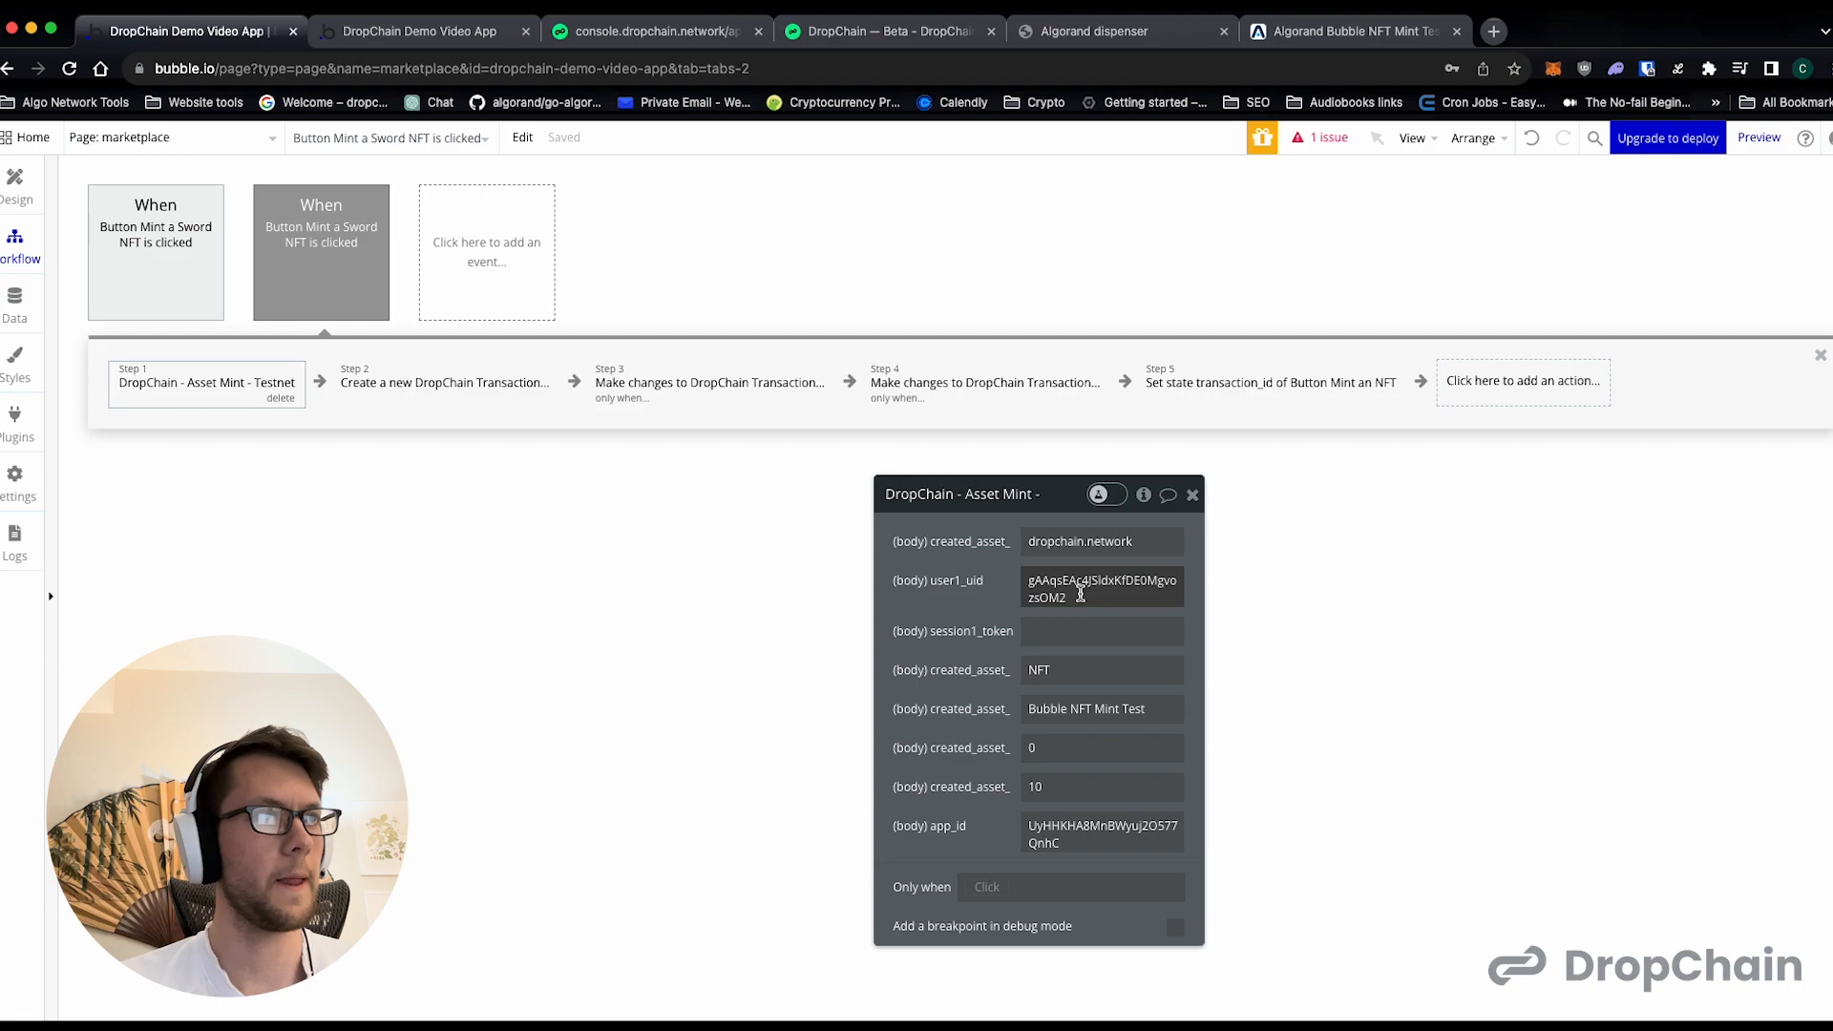
- Change the marketplace assets button's caption on the page design to "Grab Test User 3 (Marketplace) Assets"
left_click(14, 186)
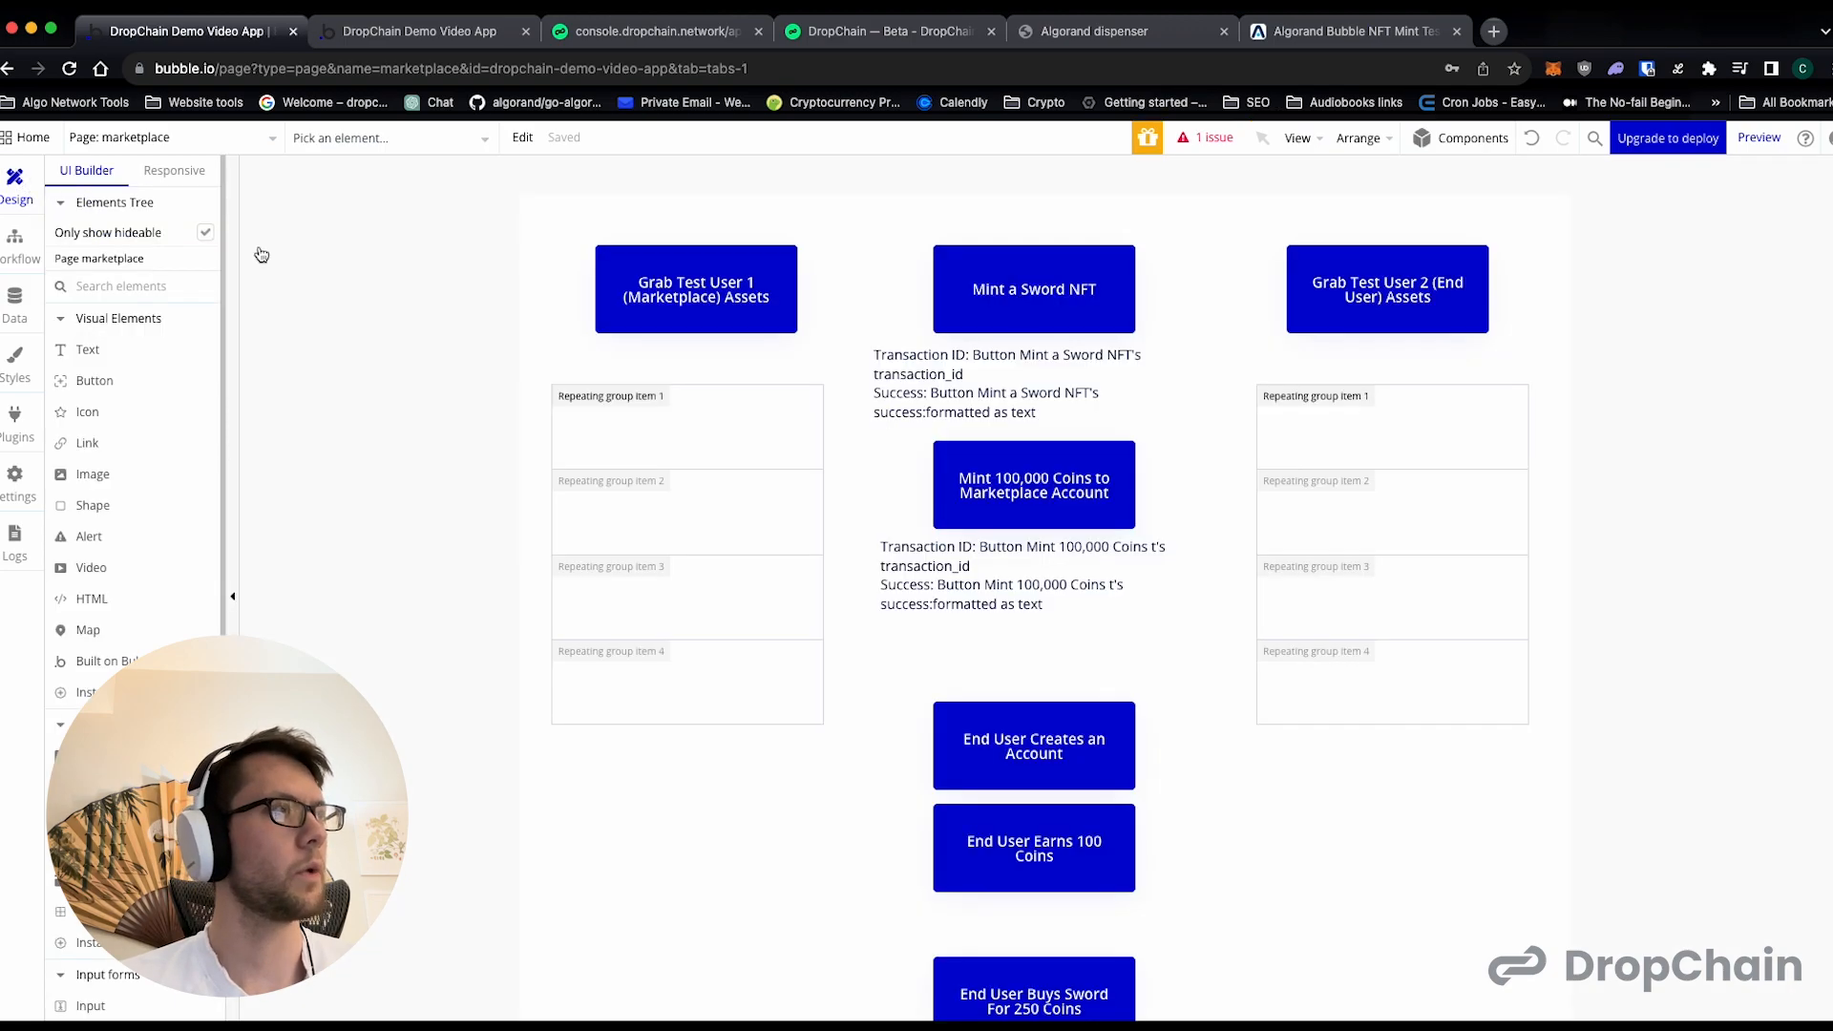
left_click(706, 277)
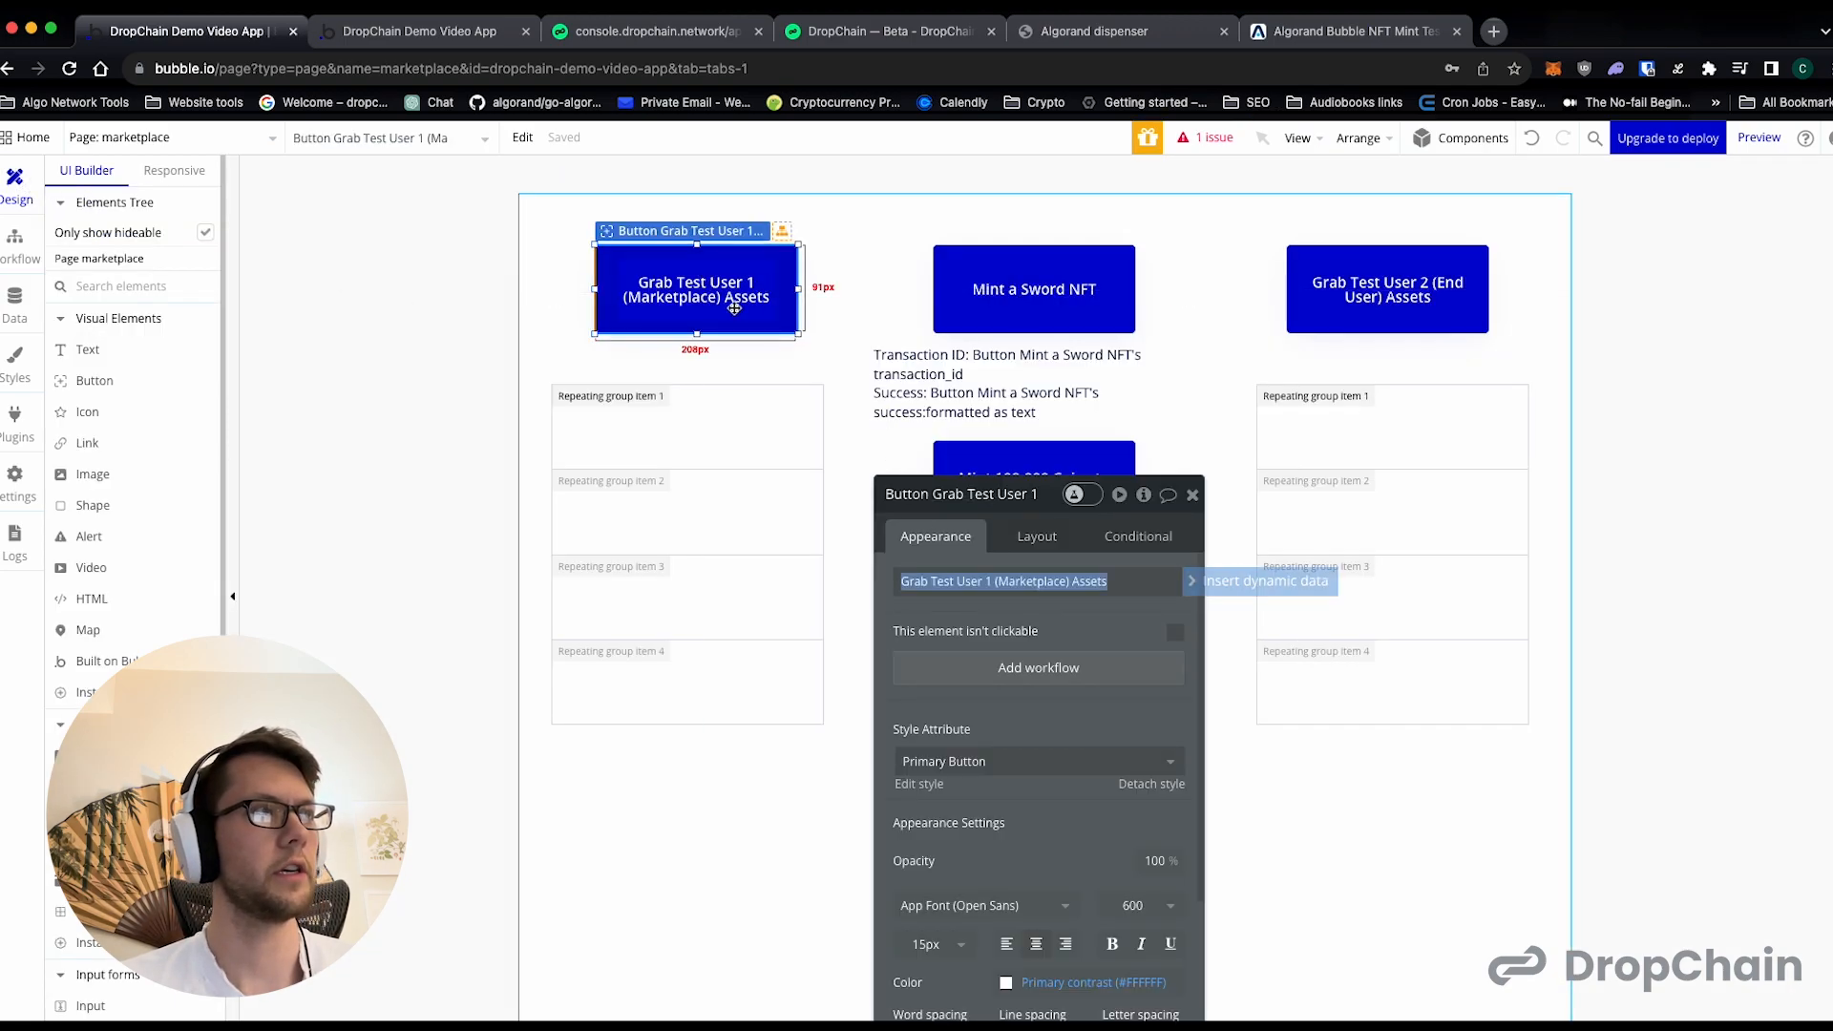
left_click(993, 582)
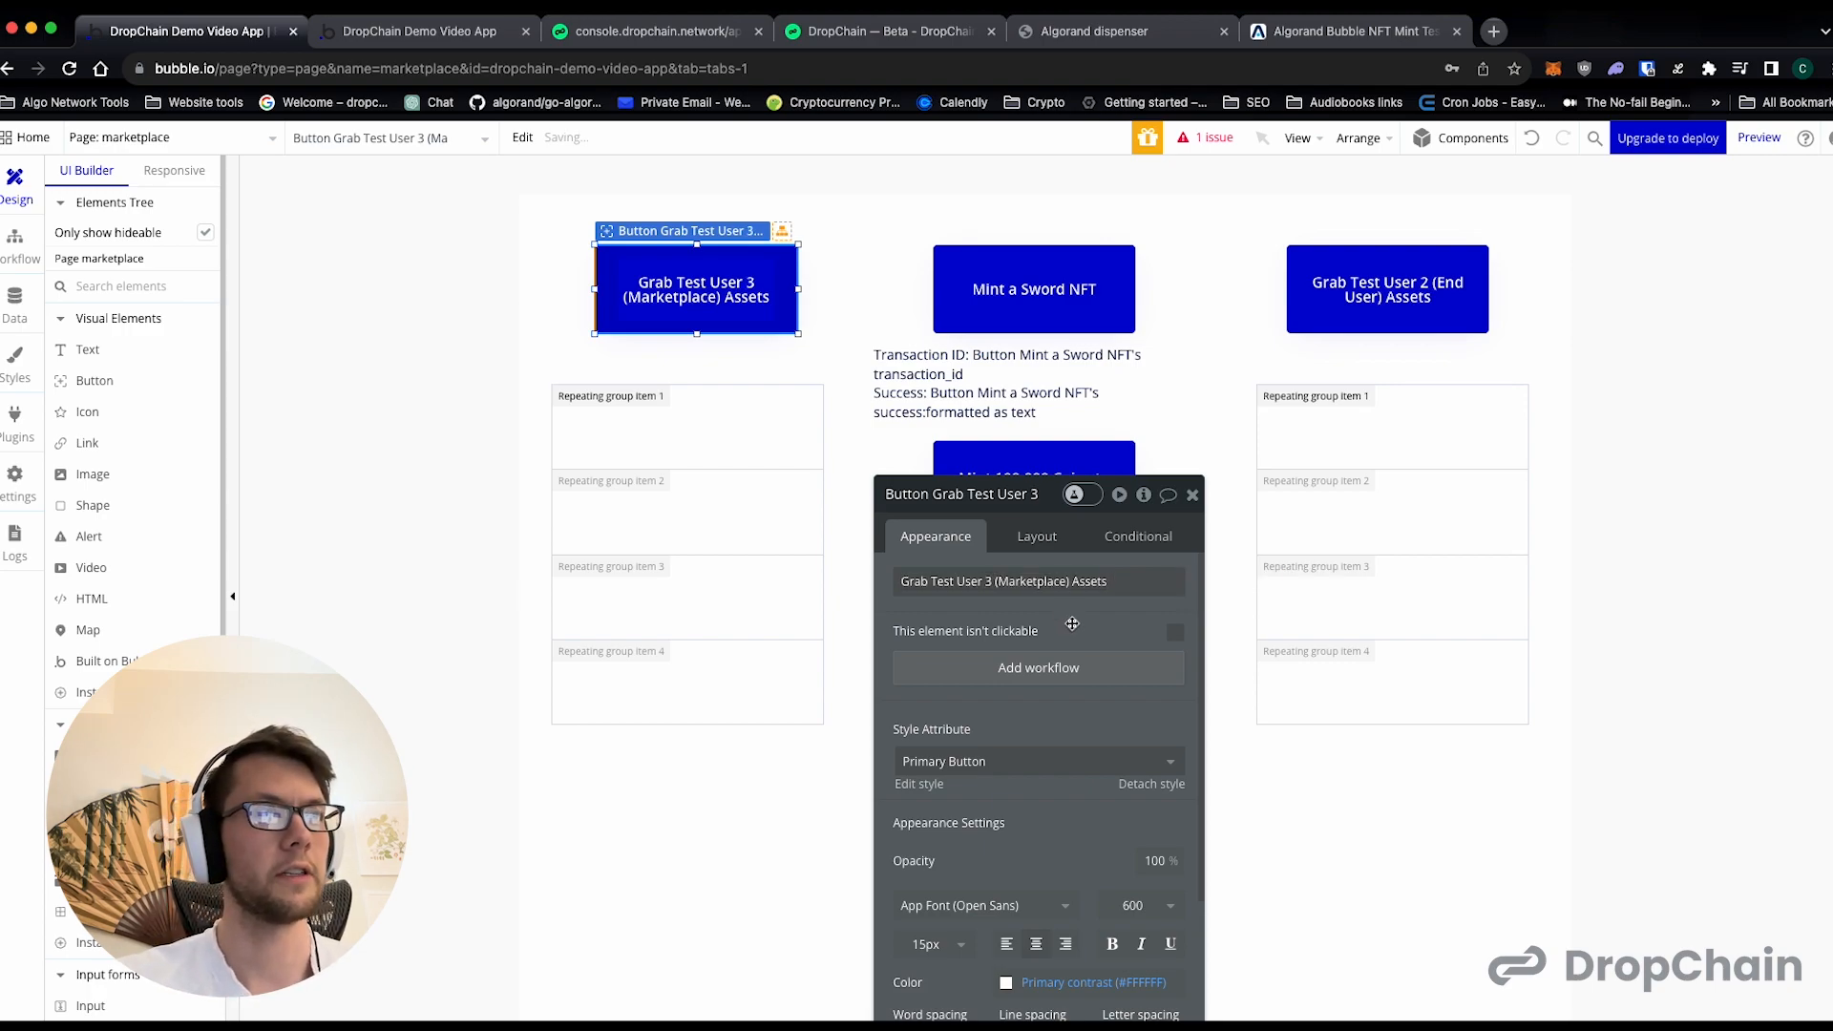
- Change the end user assets button's caption to "Grab Test User 4 (End User) Assets"
left_click(1388, 288)
left_click(990, 586)
key("BackSpace")
type("4")
left_click(1068, 606)
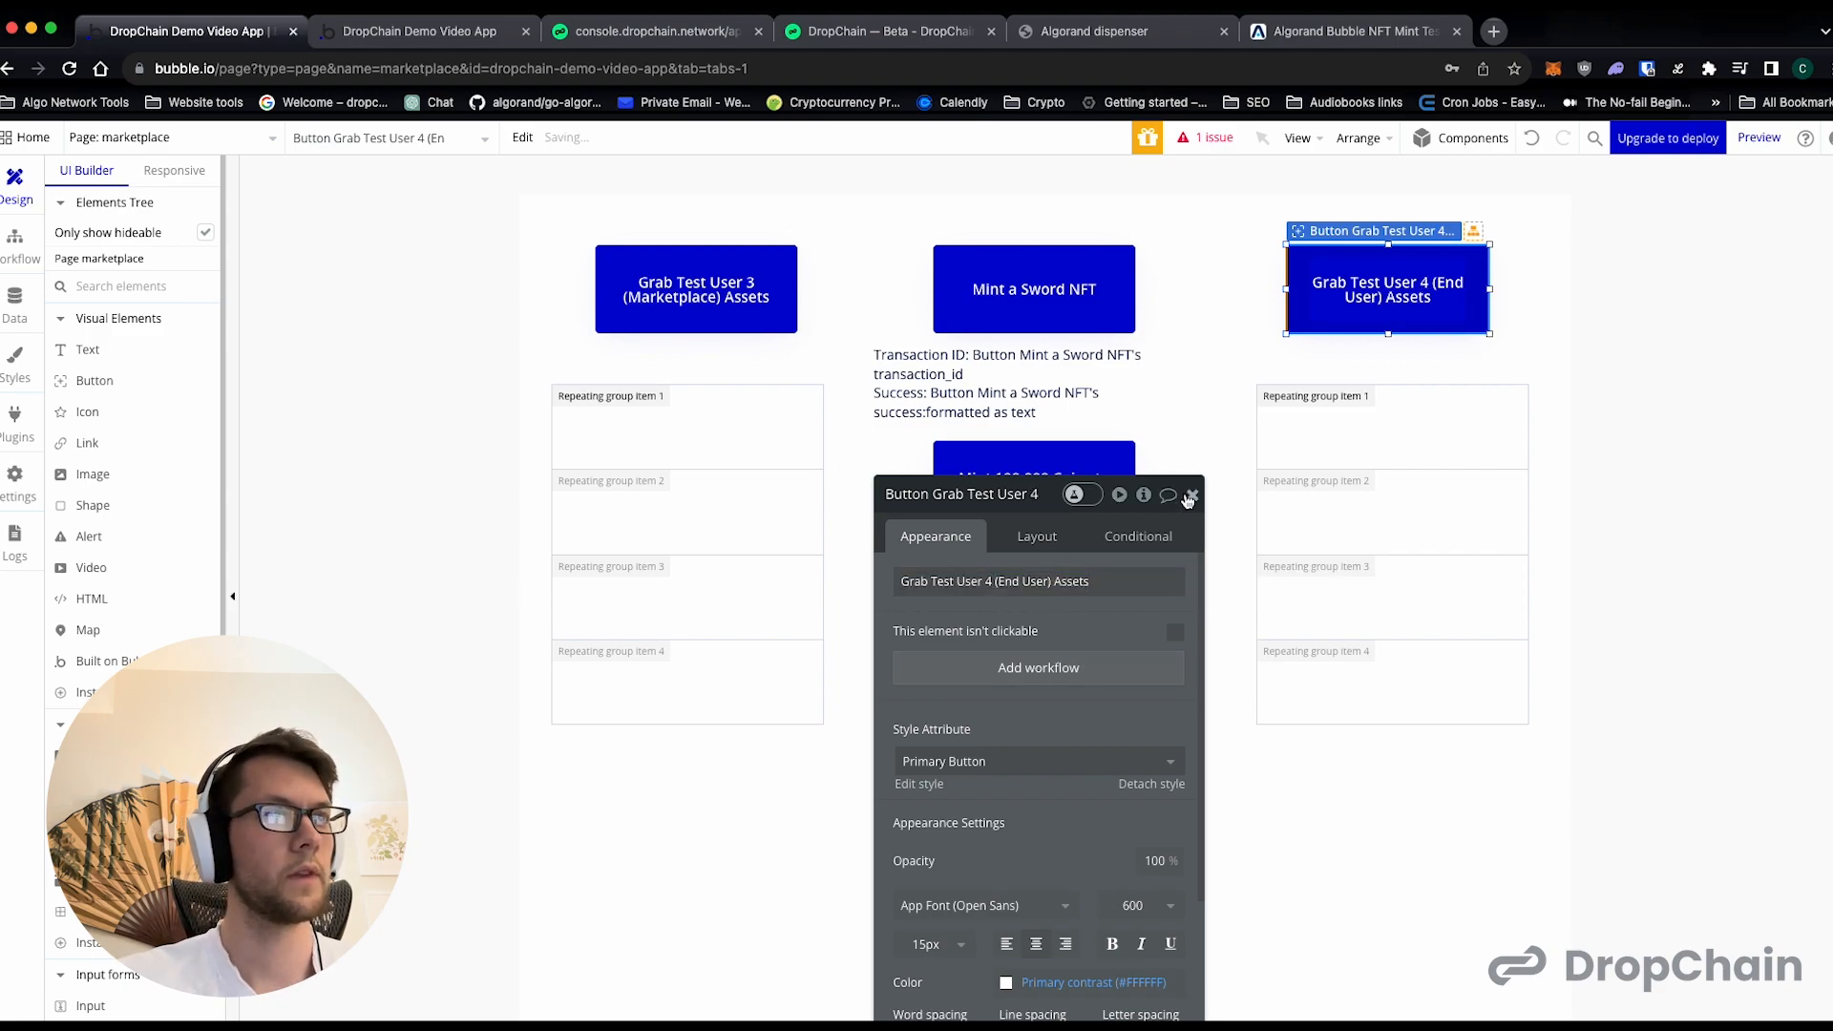
- Switch to the DropChain console's API Dashboard and examine the user IDs and wallet addresses under Test Accounts
left_click(657, 32)
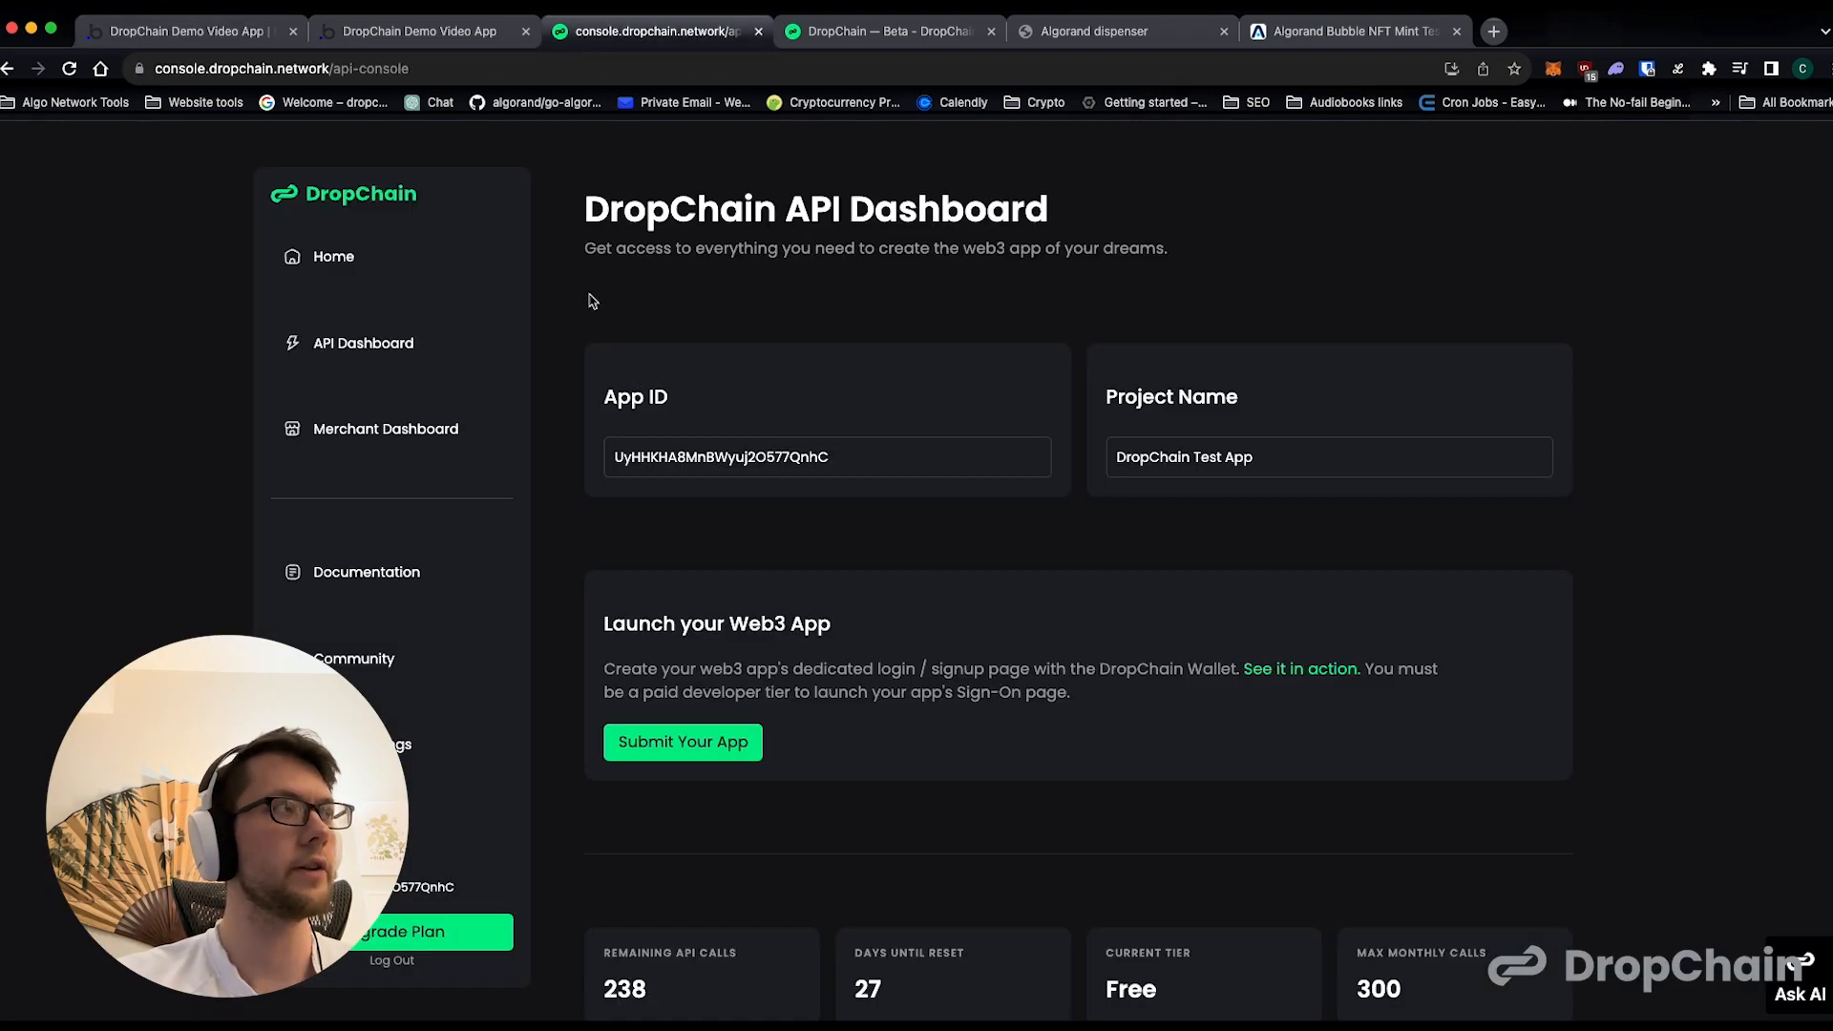
left_click_drag(330, 70, 130, 78)
left_click(673, 287)
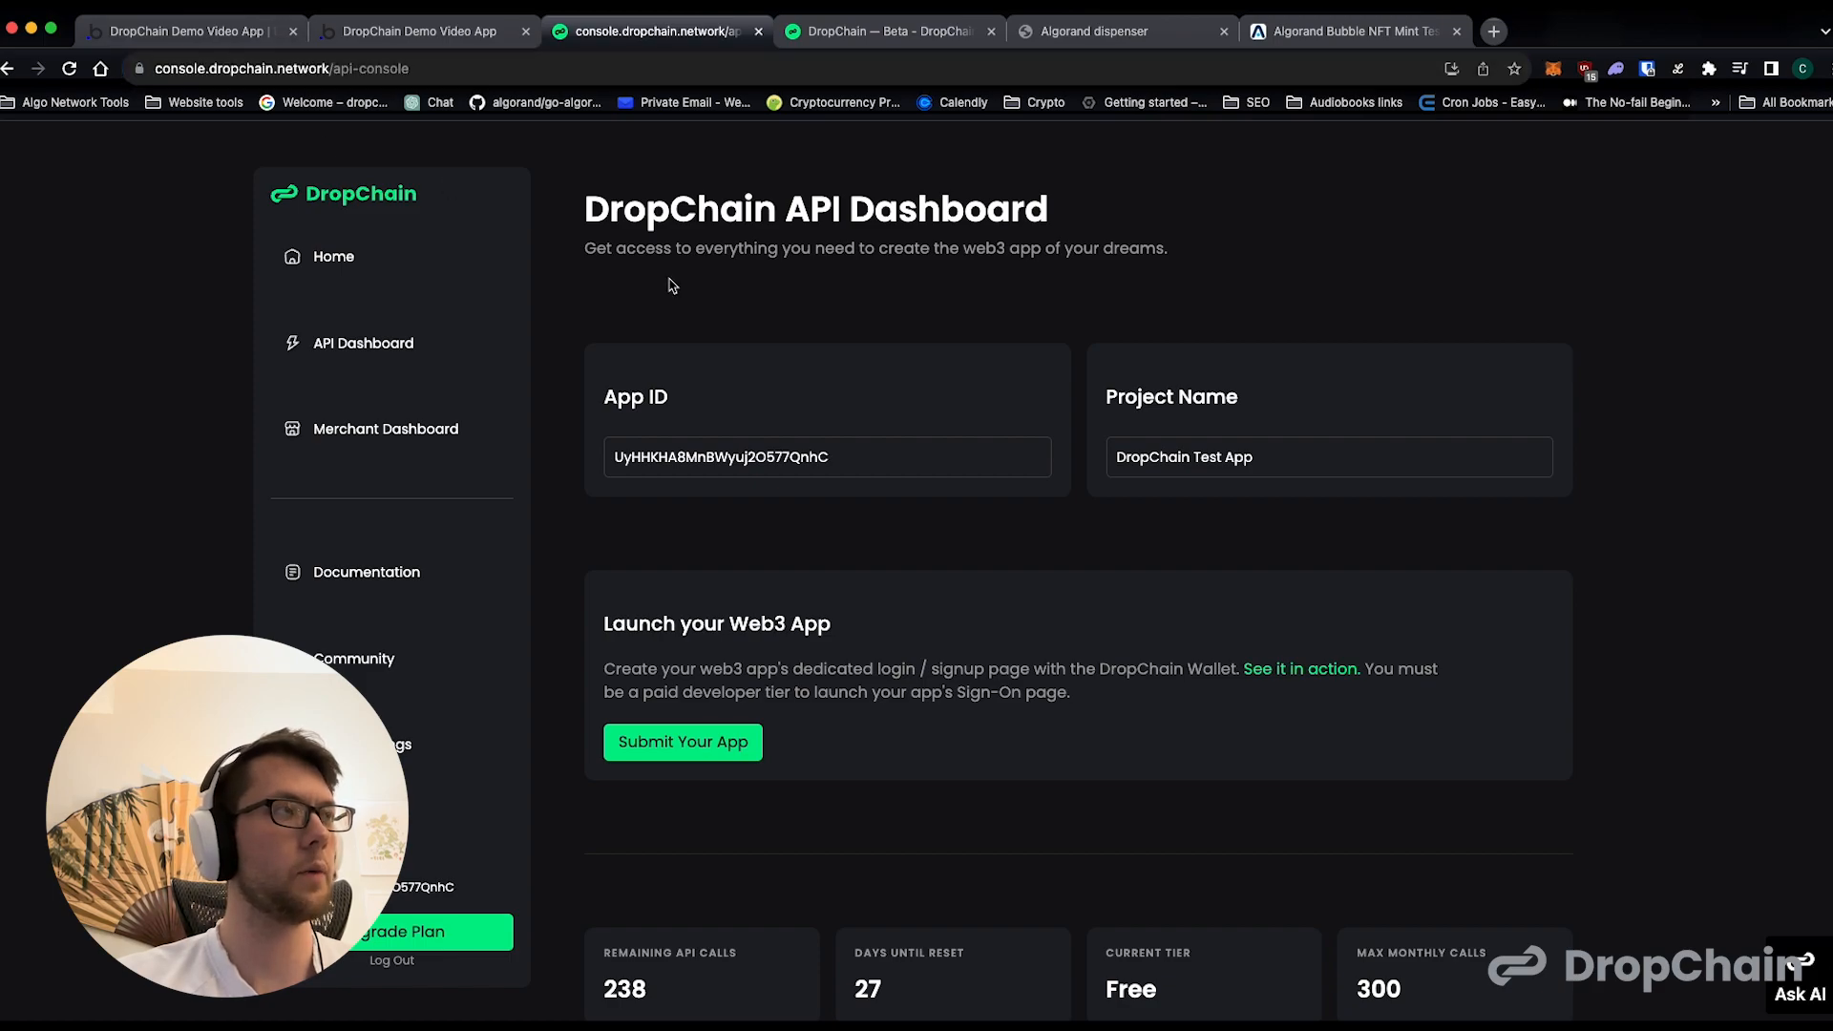
scroll(733, 332, "down", 8)
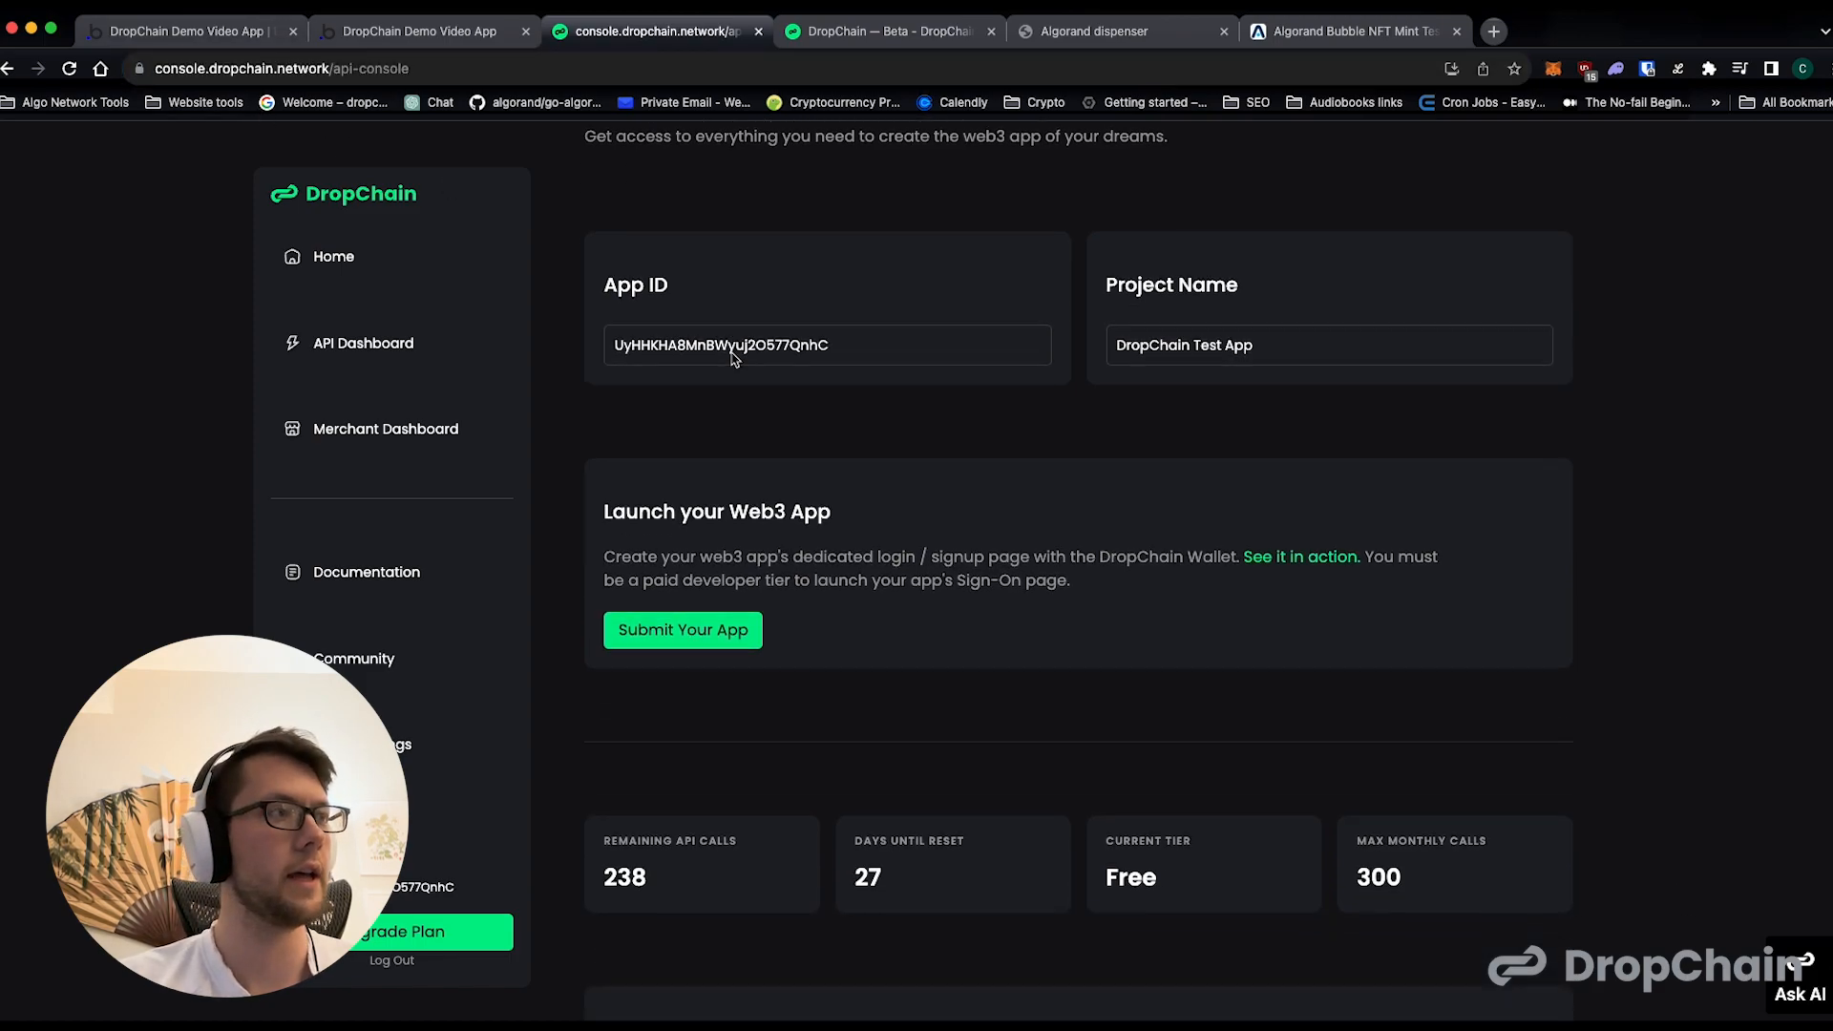
scroll(733, 359, "down", 1)
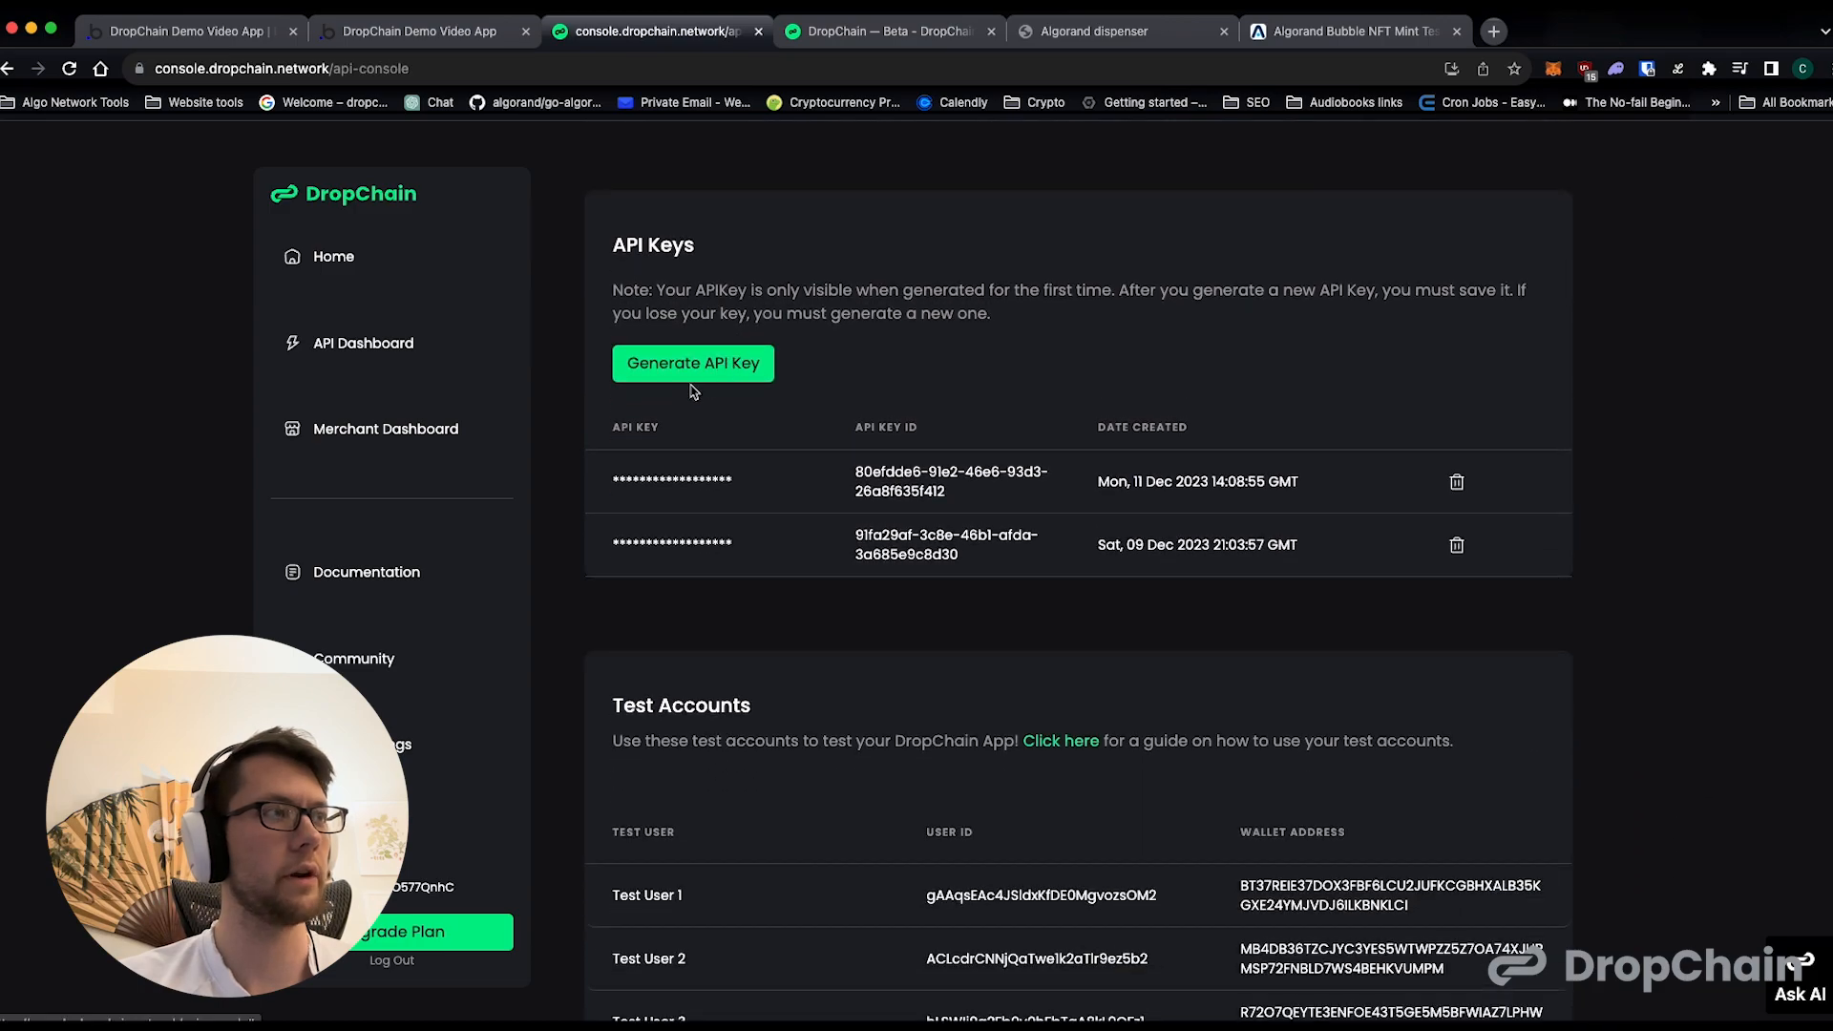
scroll(802, 463, "down", 3)
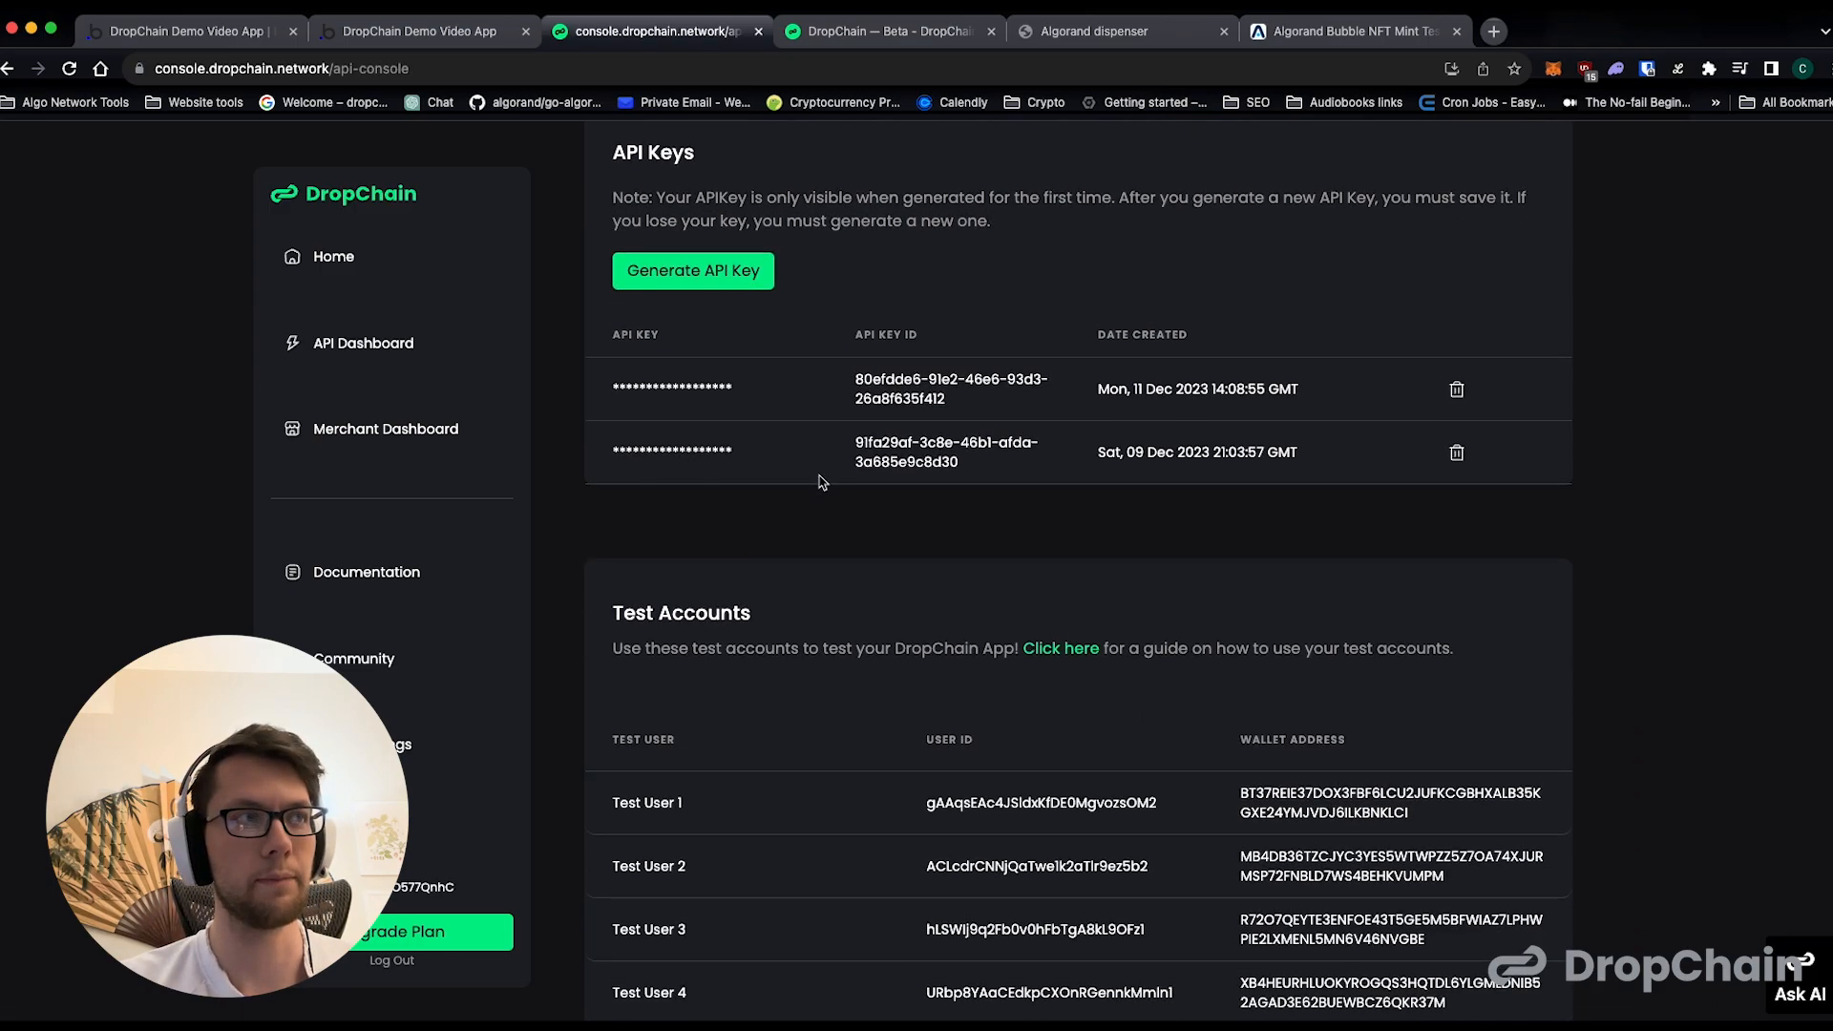
scroll(779, 442, "down", 1)
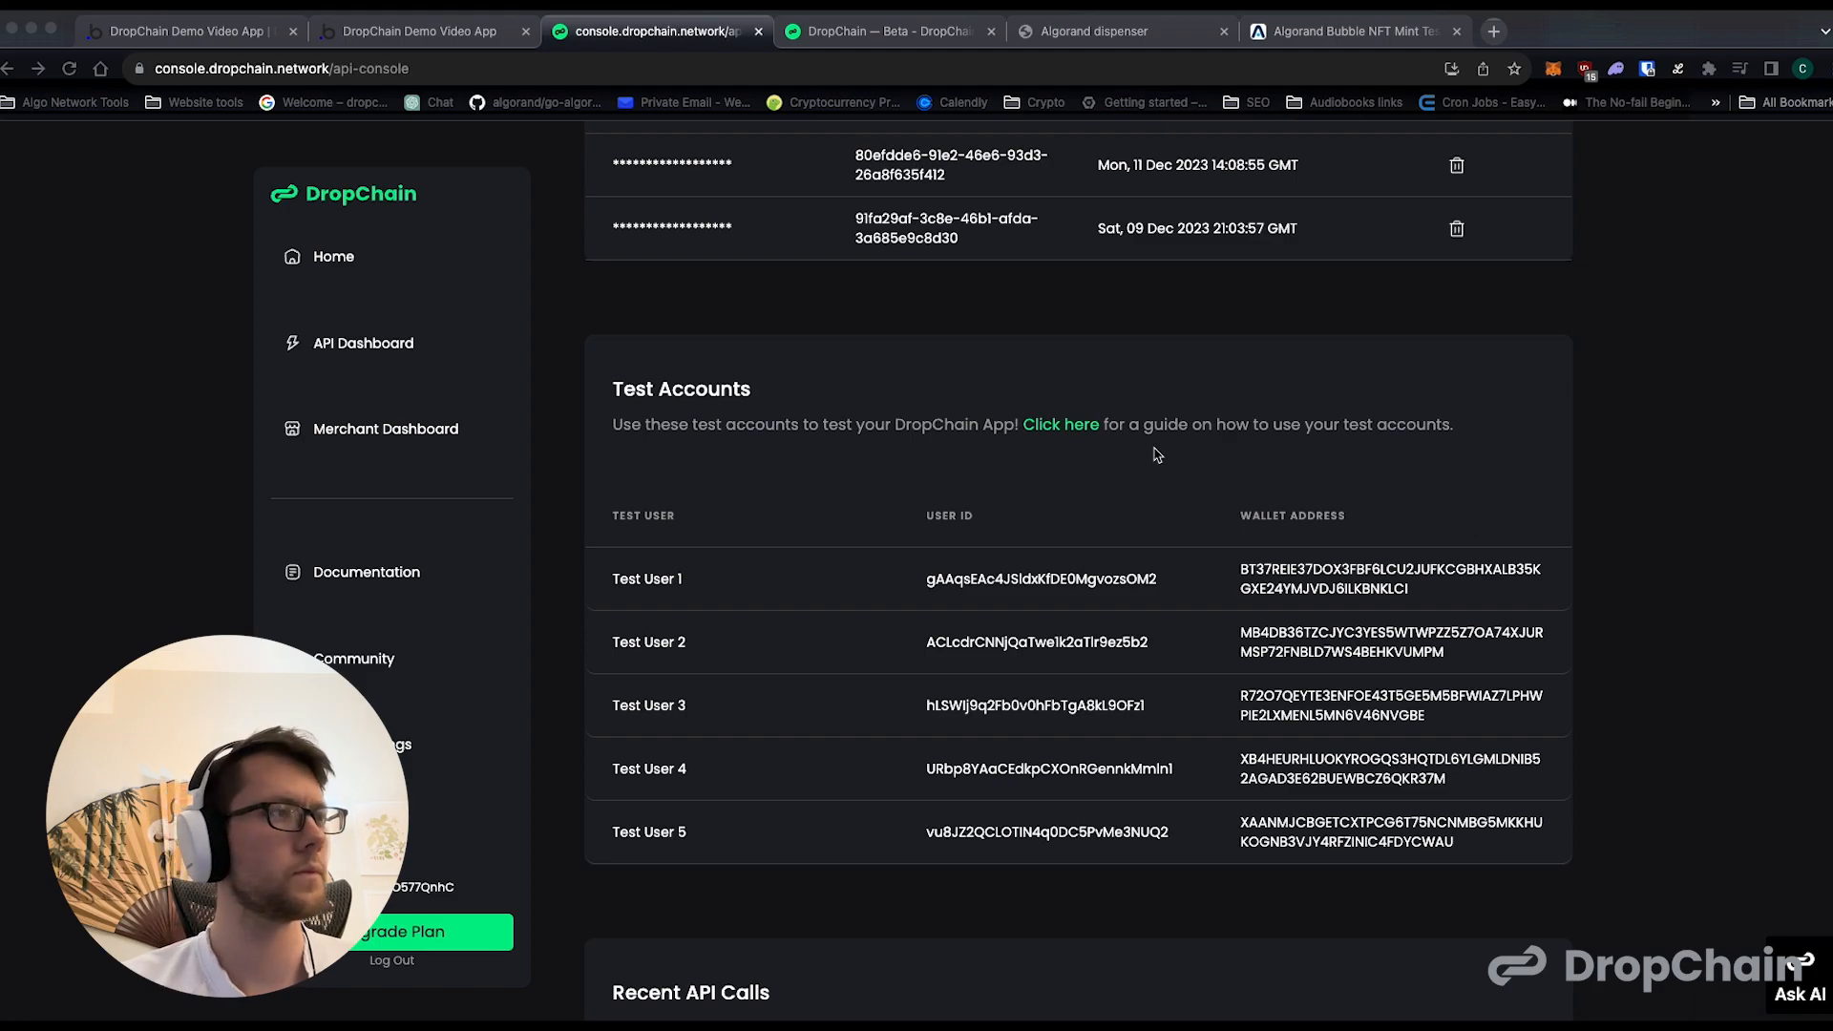
scroll(1157, 454, "down", 1)
left_click(979, 640)
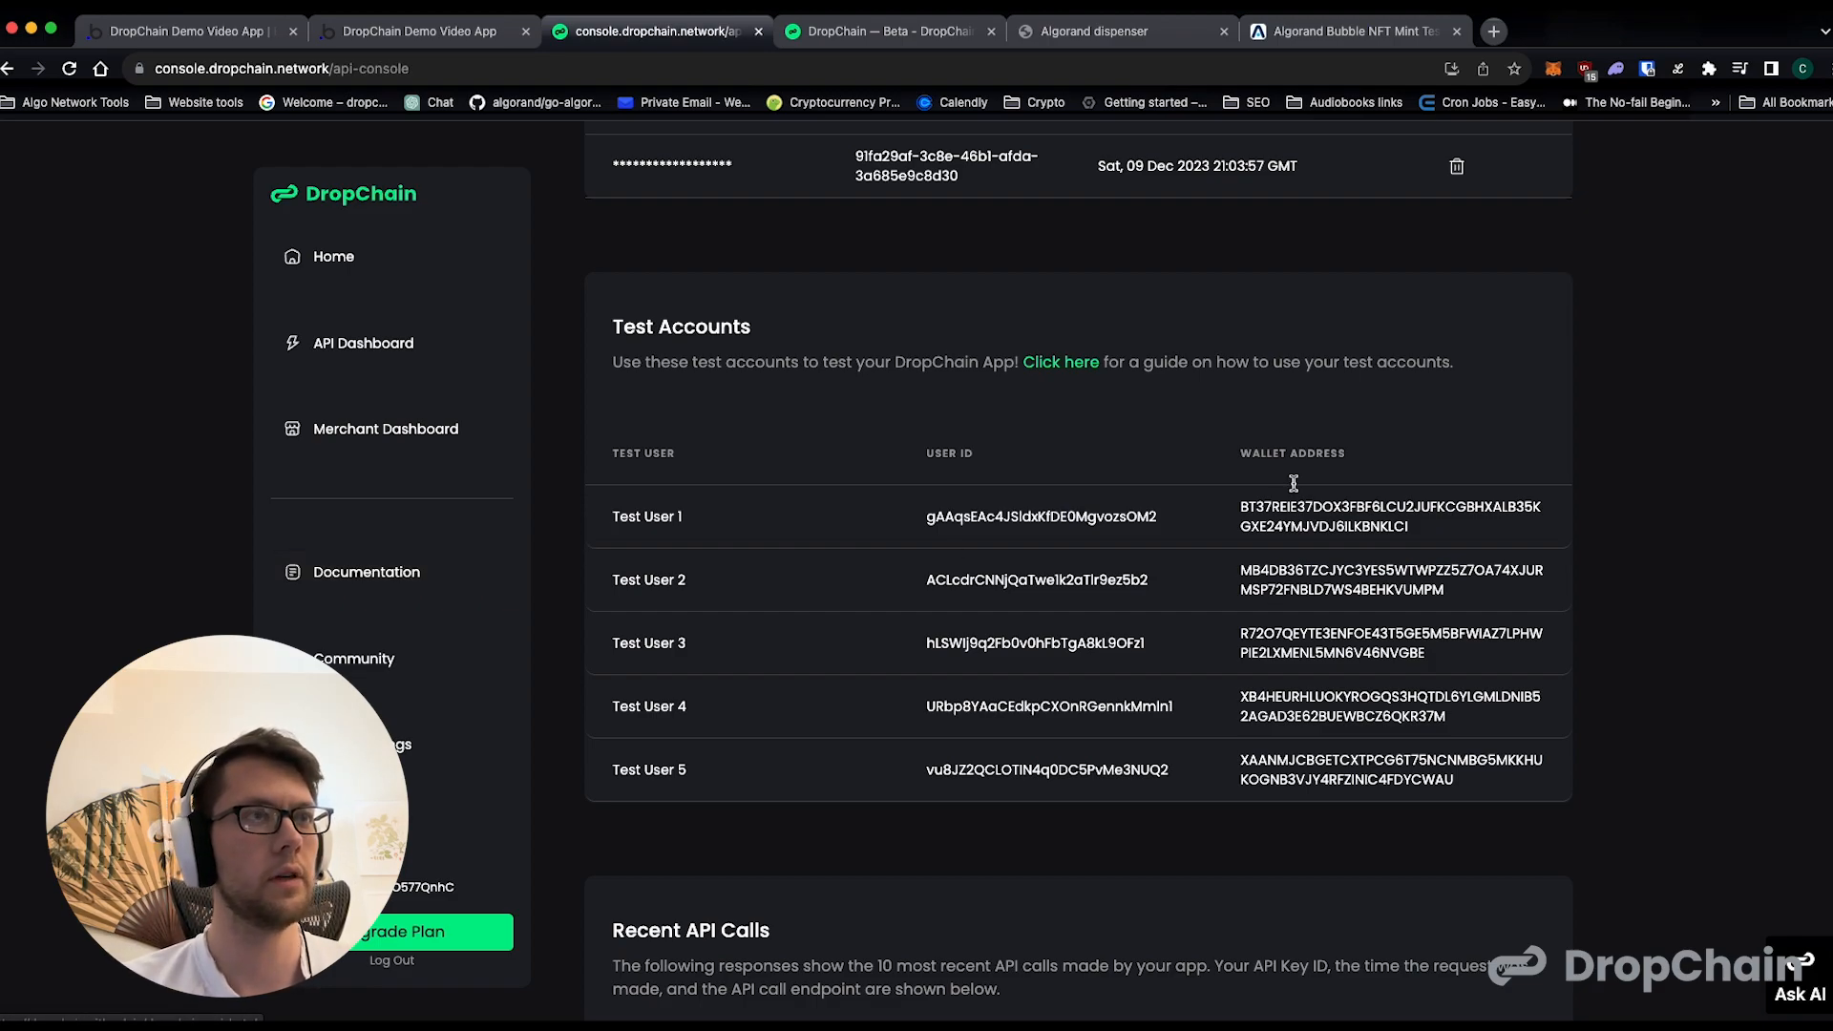
- Open the DropChain API Quickstart in the documentation and read its "Make your First DropChain API Request" section
left_click(420, 578)
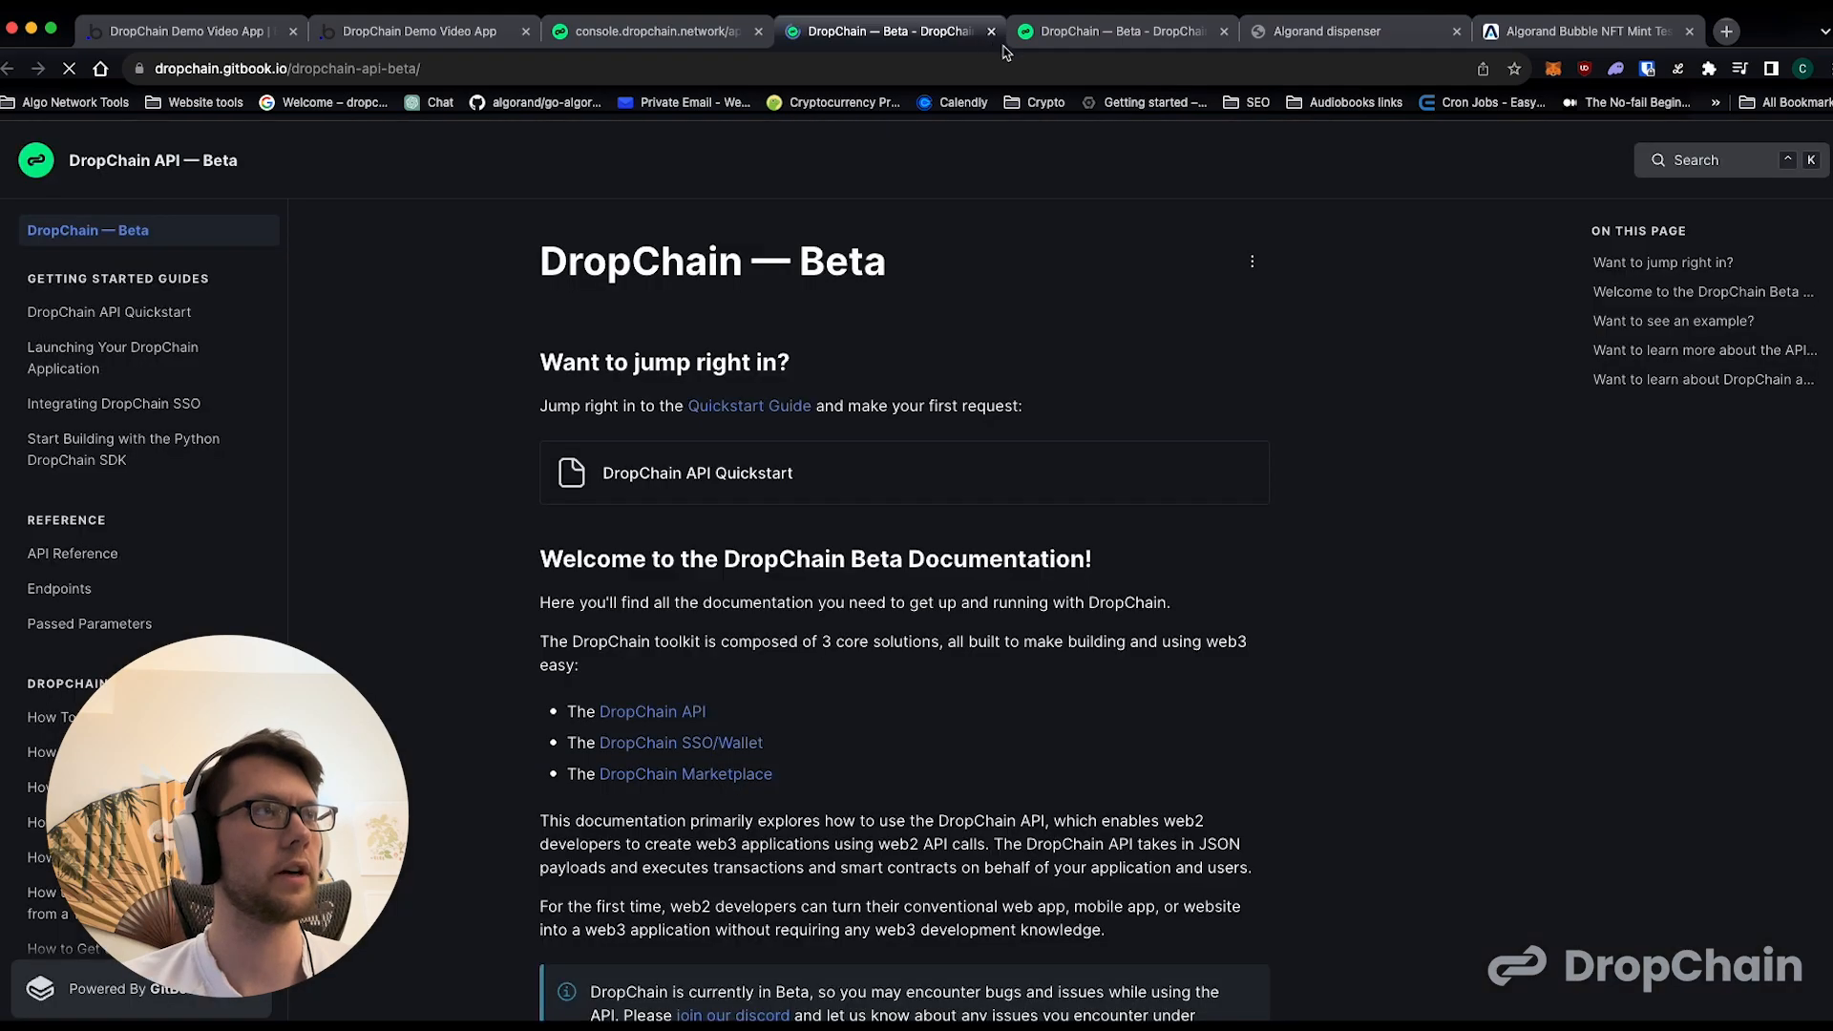
left_click(725, 468)
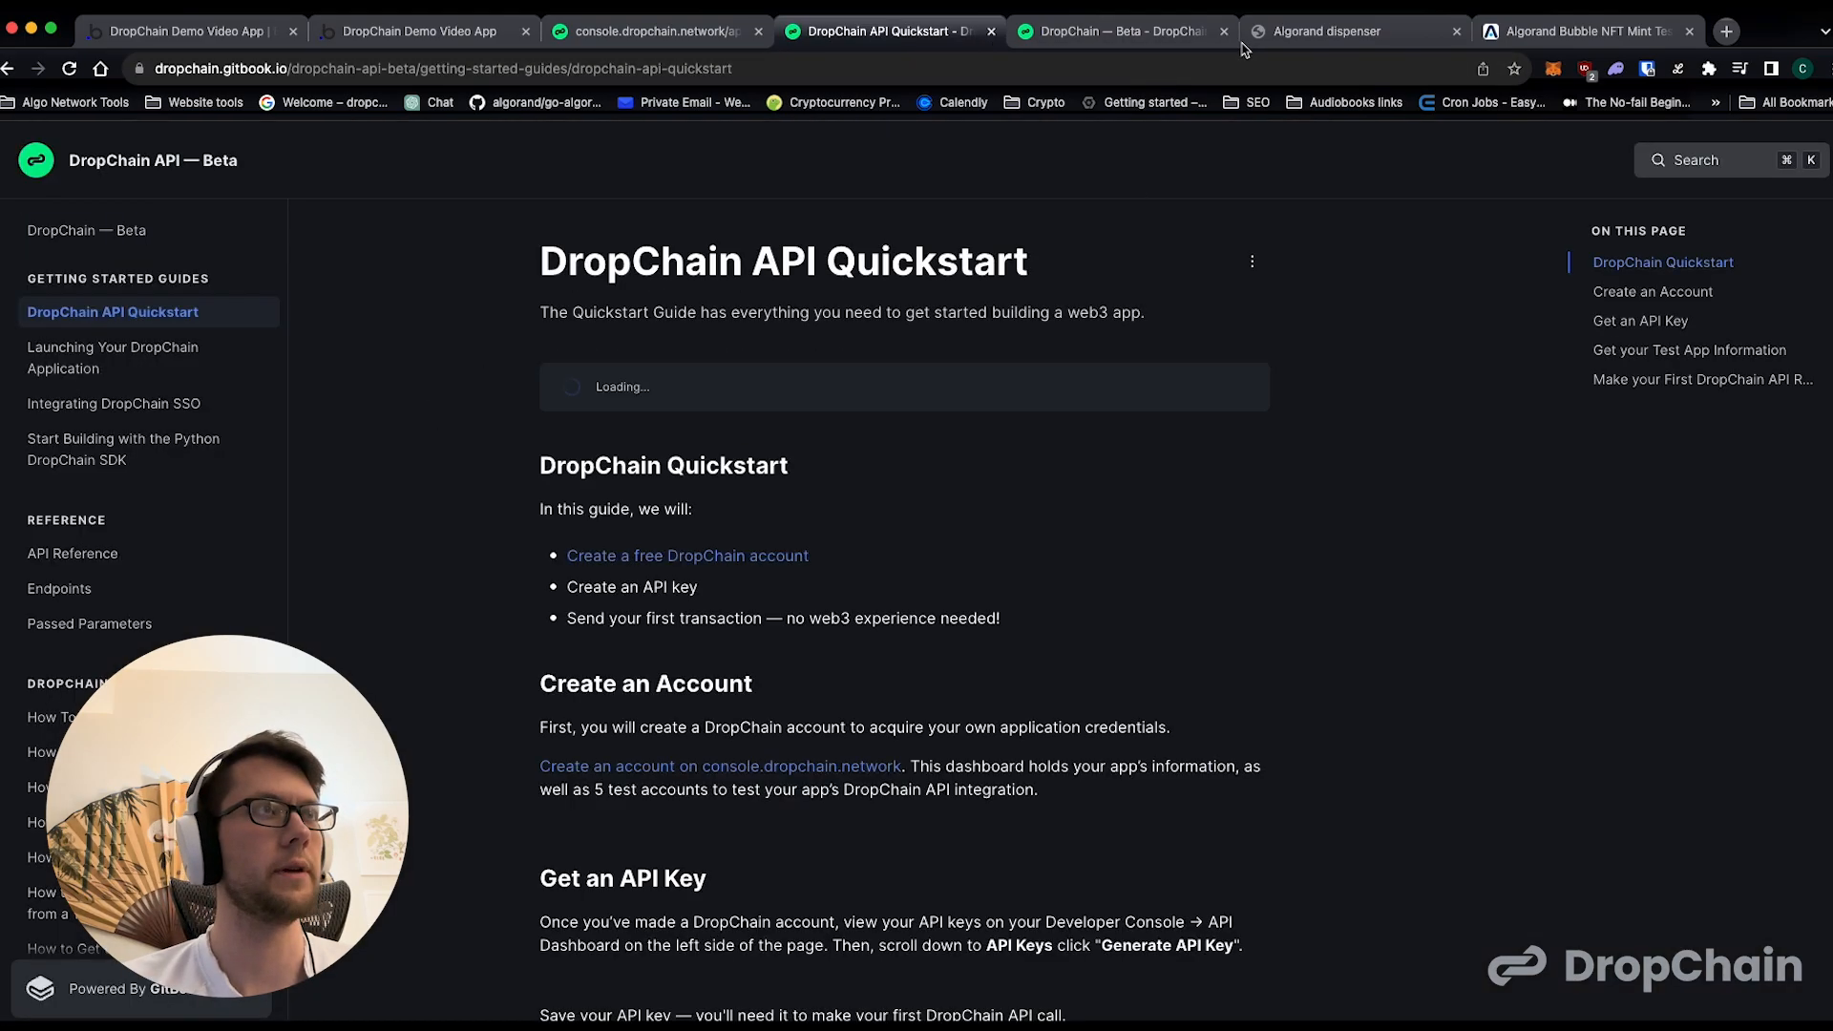
scroll(990, 424, "down", 5)
scroll(993, 426, "down", 20)
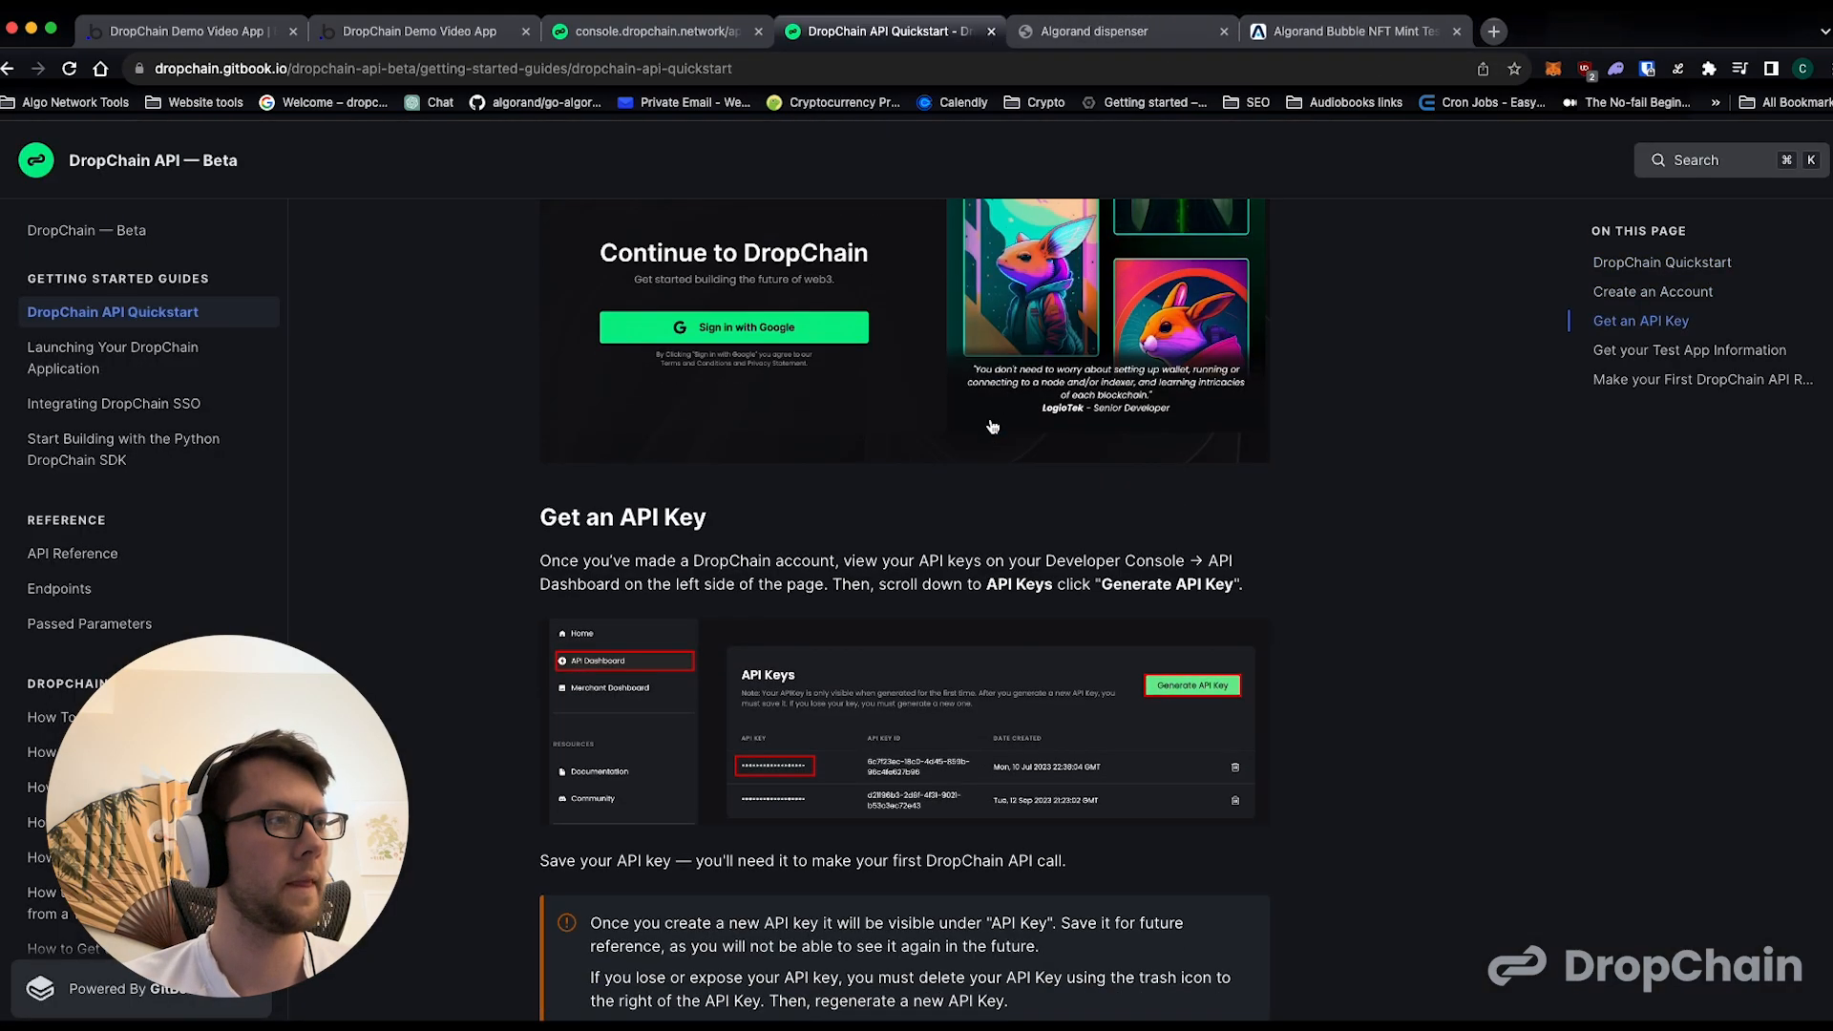
left_click_drag(608, 329, 896, 331)
left_click(891, 331)
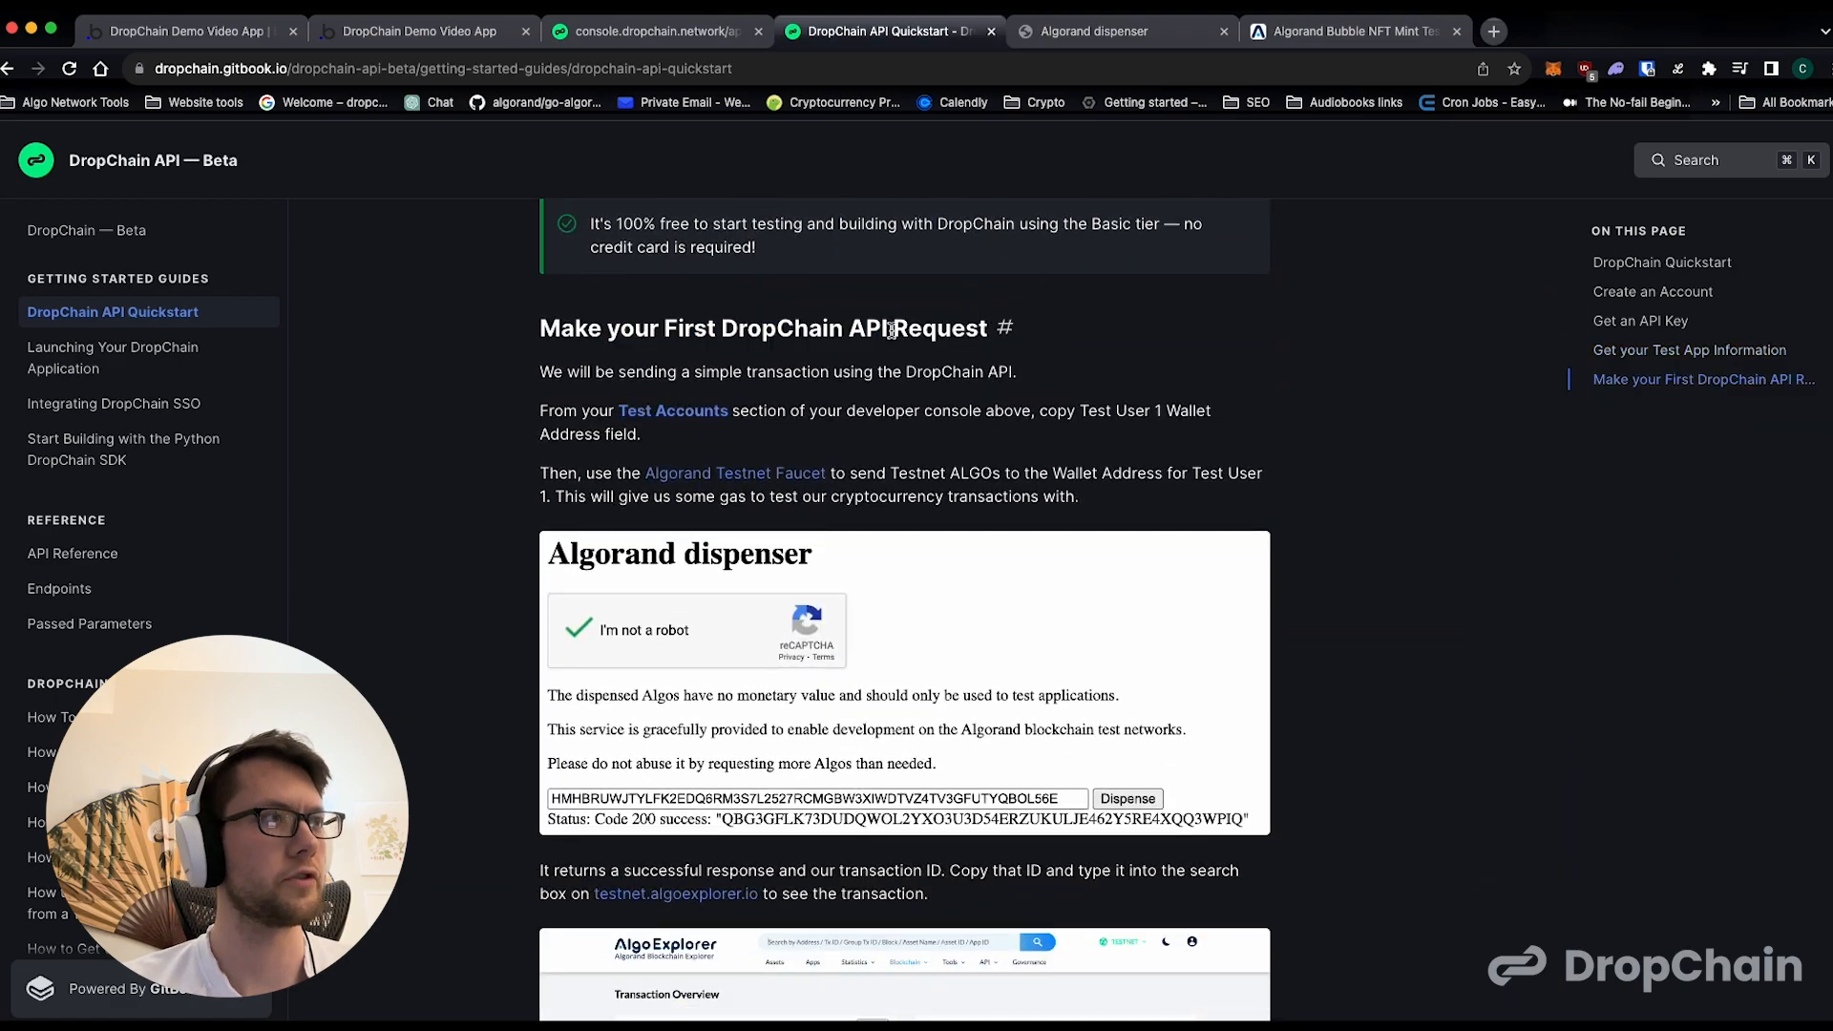
- Open the Algorand Testnet Faucet linked in the guide and close the duplicate dispenser tab
left_click(675, 483)
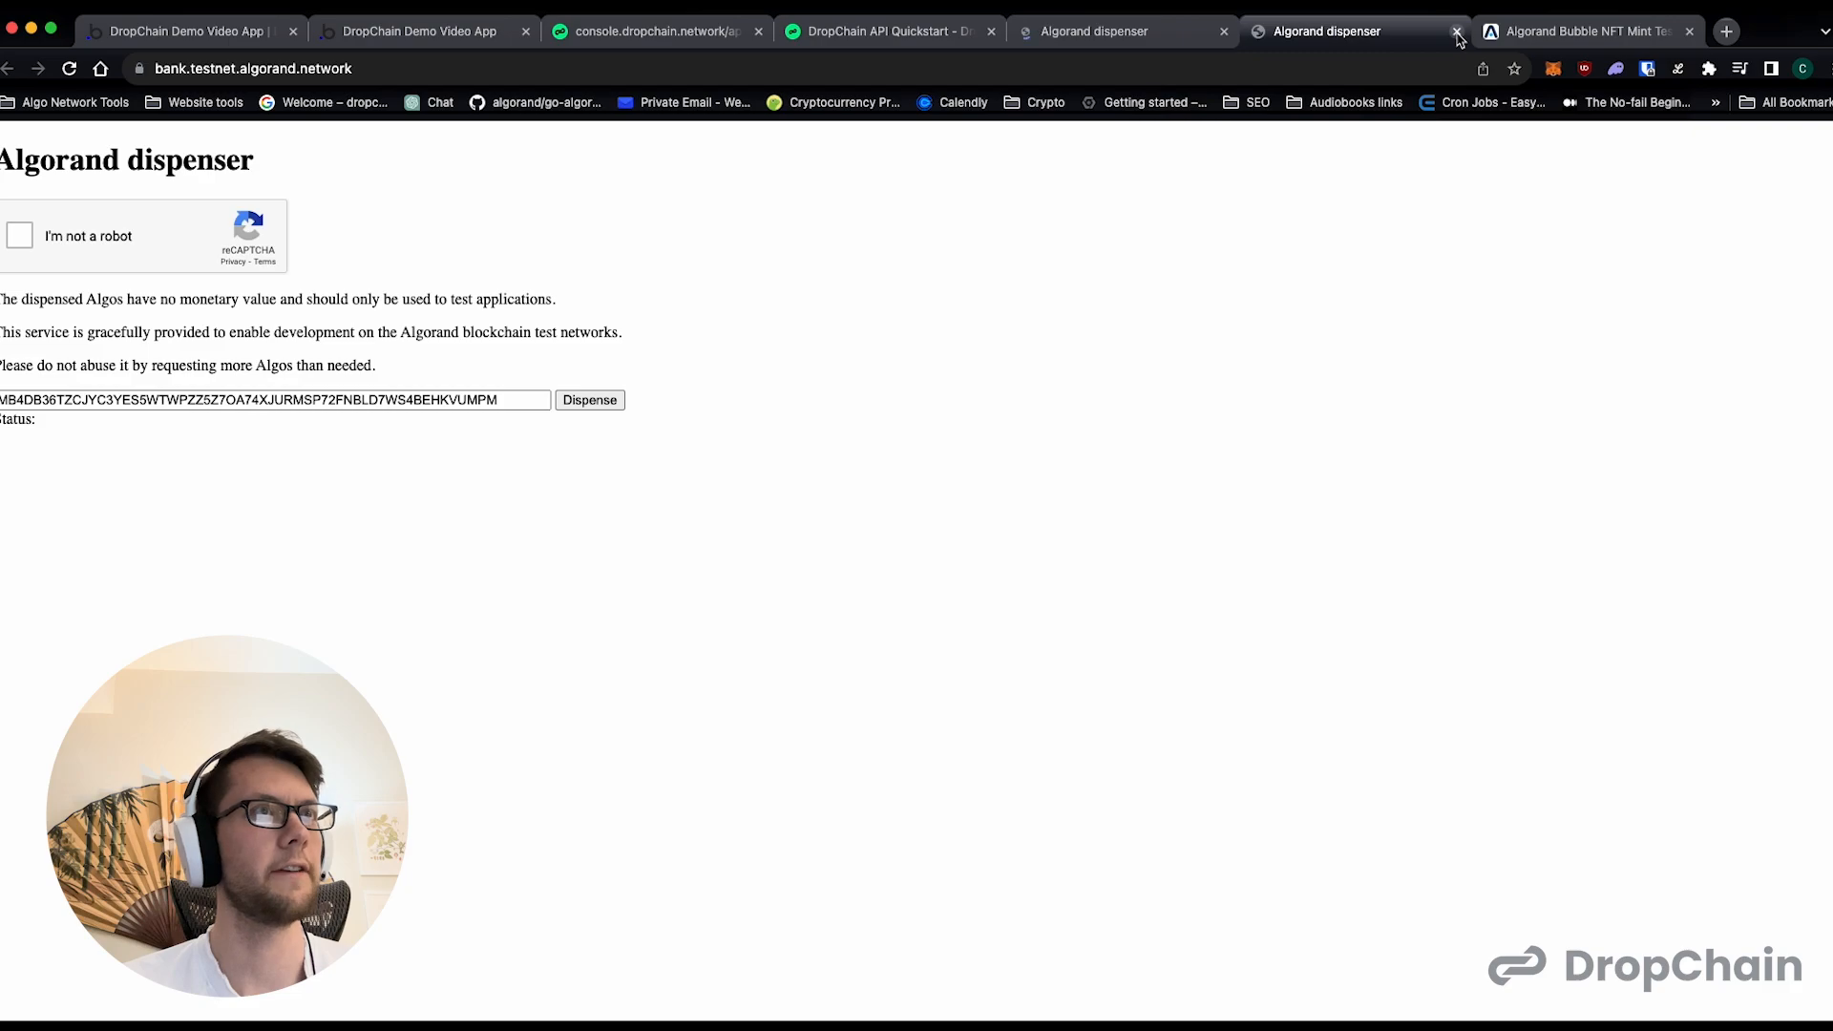
left_click(1456, 33)
left_click(1097, 36)
- Copy Test User 3's wallet address from the DropChain console and return to the Algorand dispenser
left_click(668, 37)
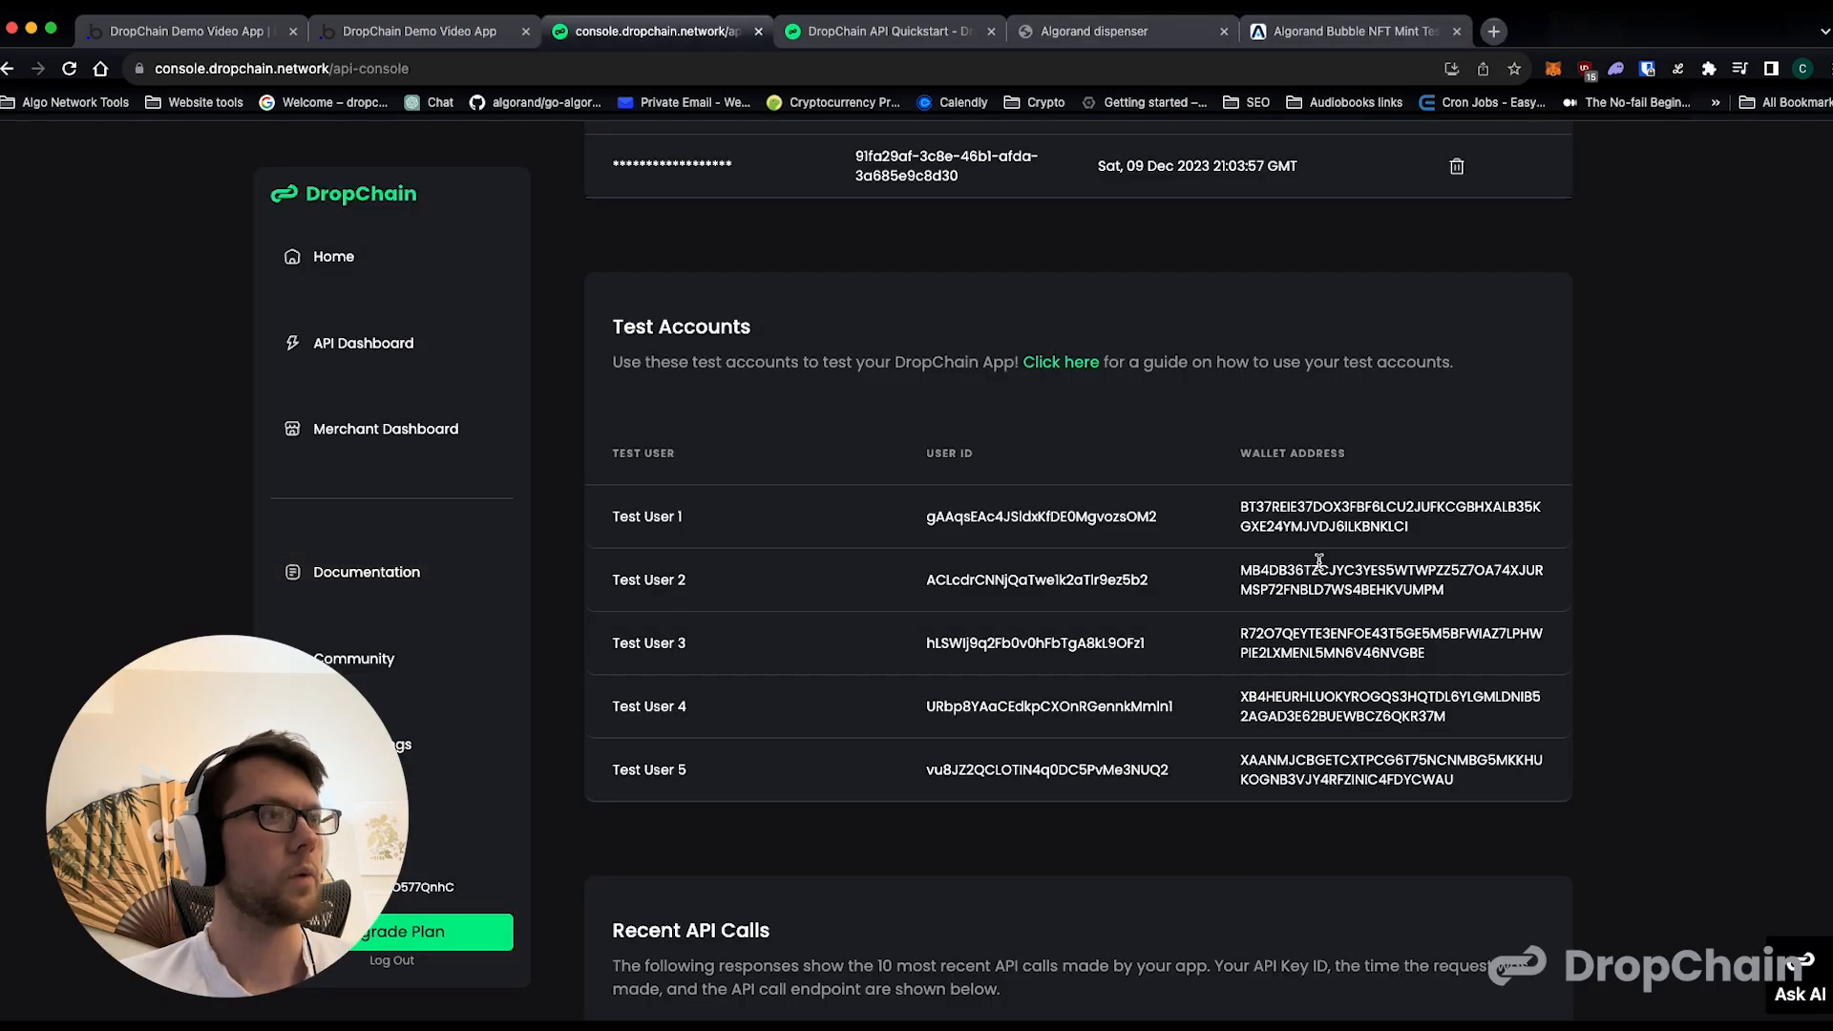
double_click(1342, 640)
key("super+c")
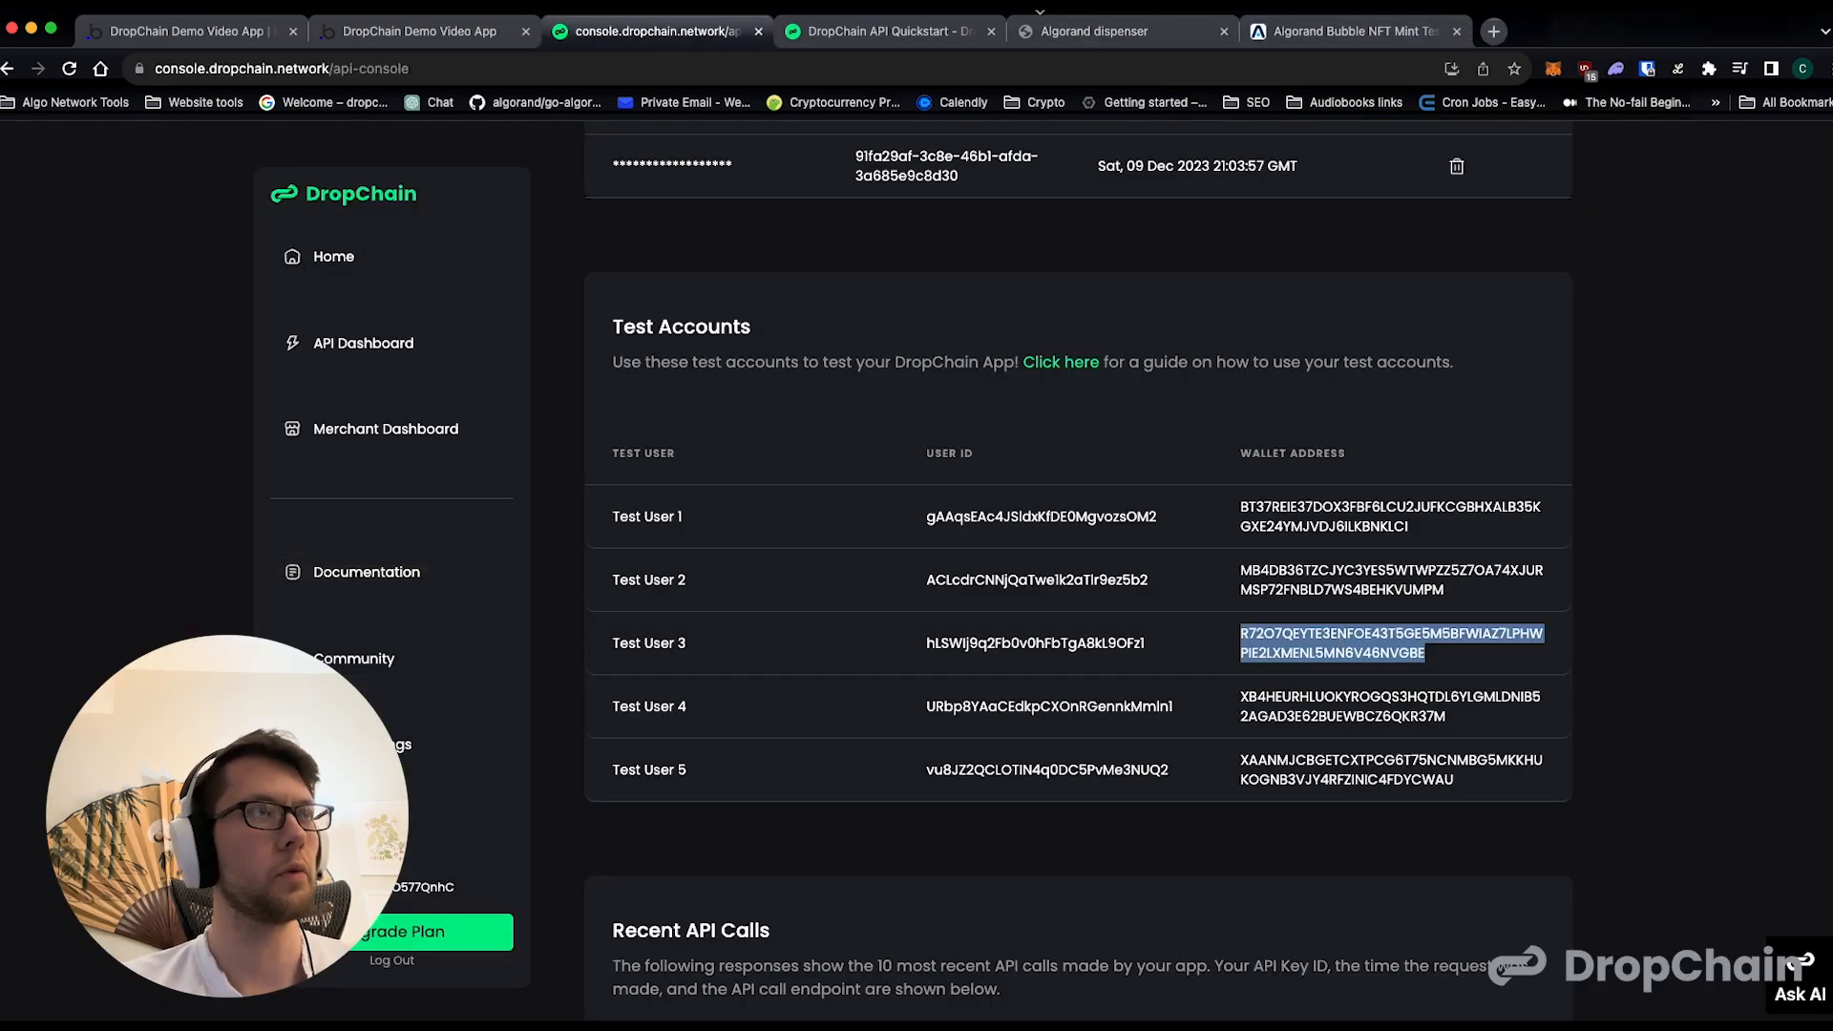
left_click(944, 36)
left_click(1127, 31)
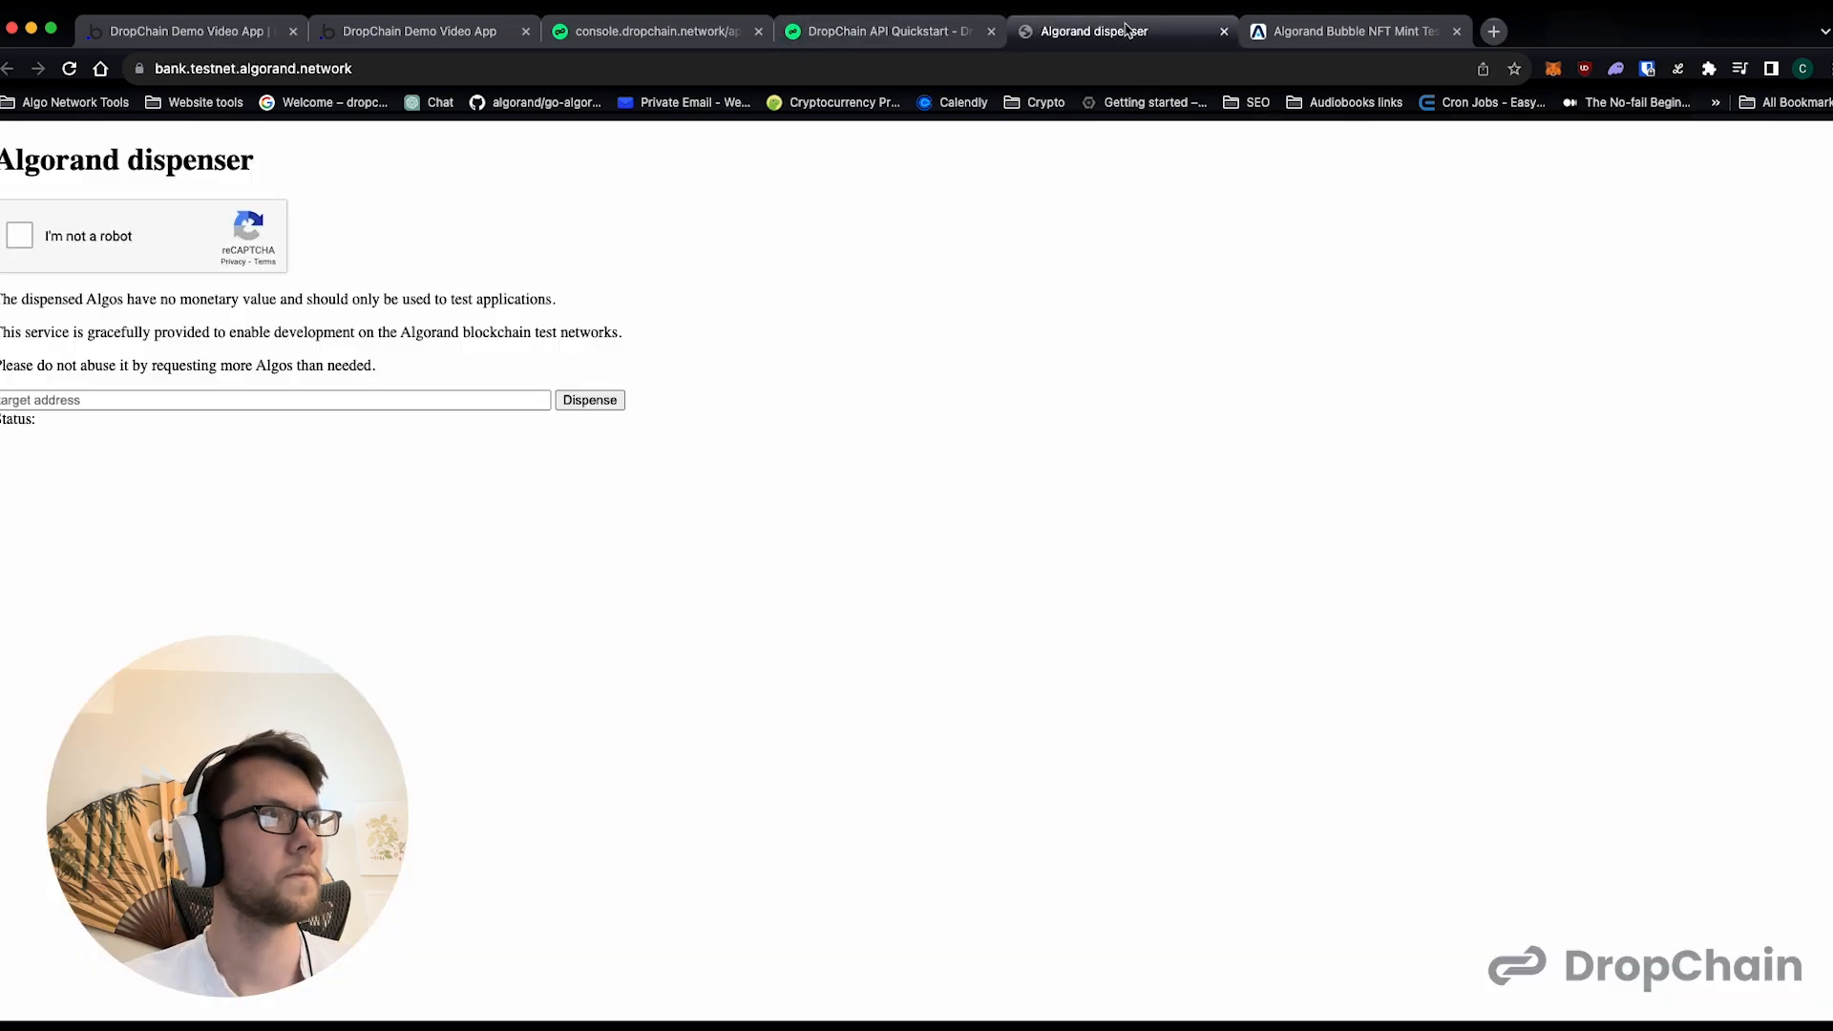
- Complete the dispenser's robot check and dispense testnet Algos to Test User 3's wallet address
left_click(119, 241)
left_click(157, 402)
key("super+v")
left_click(227, 497)
left_click(608, 406)
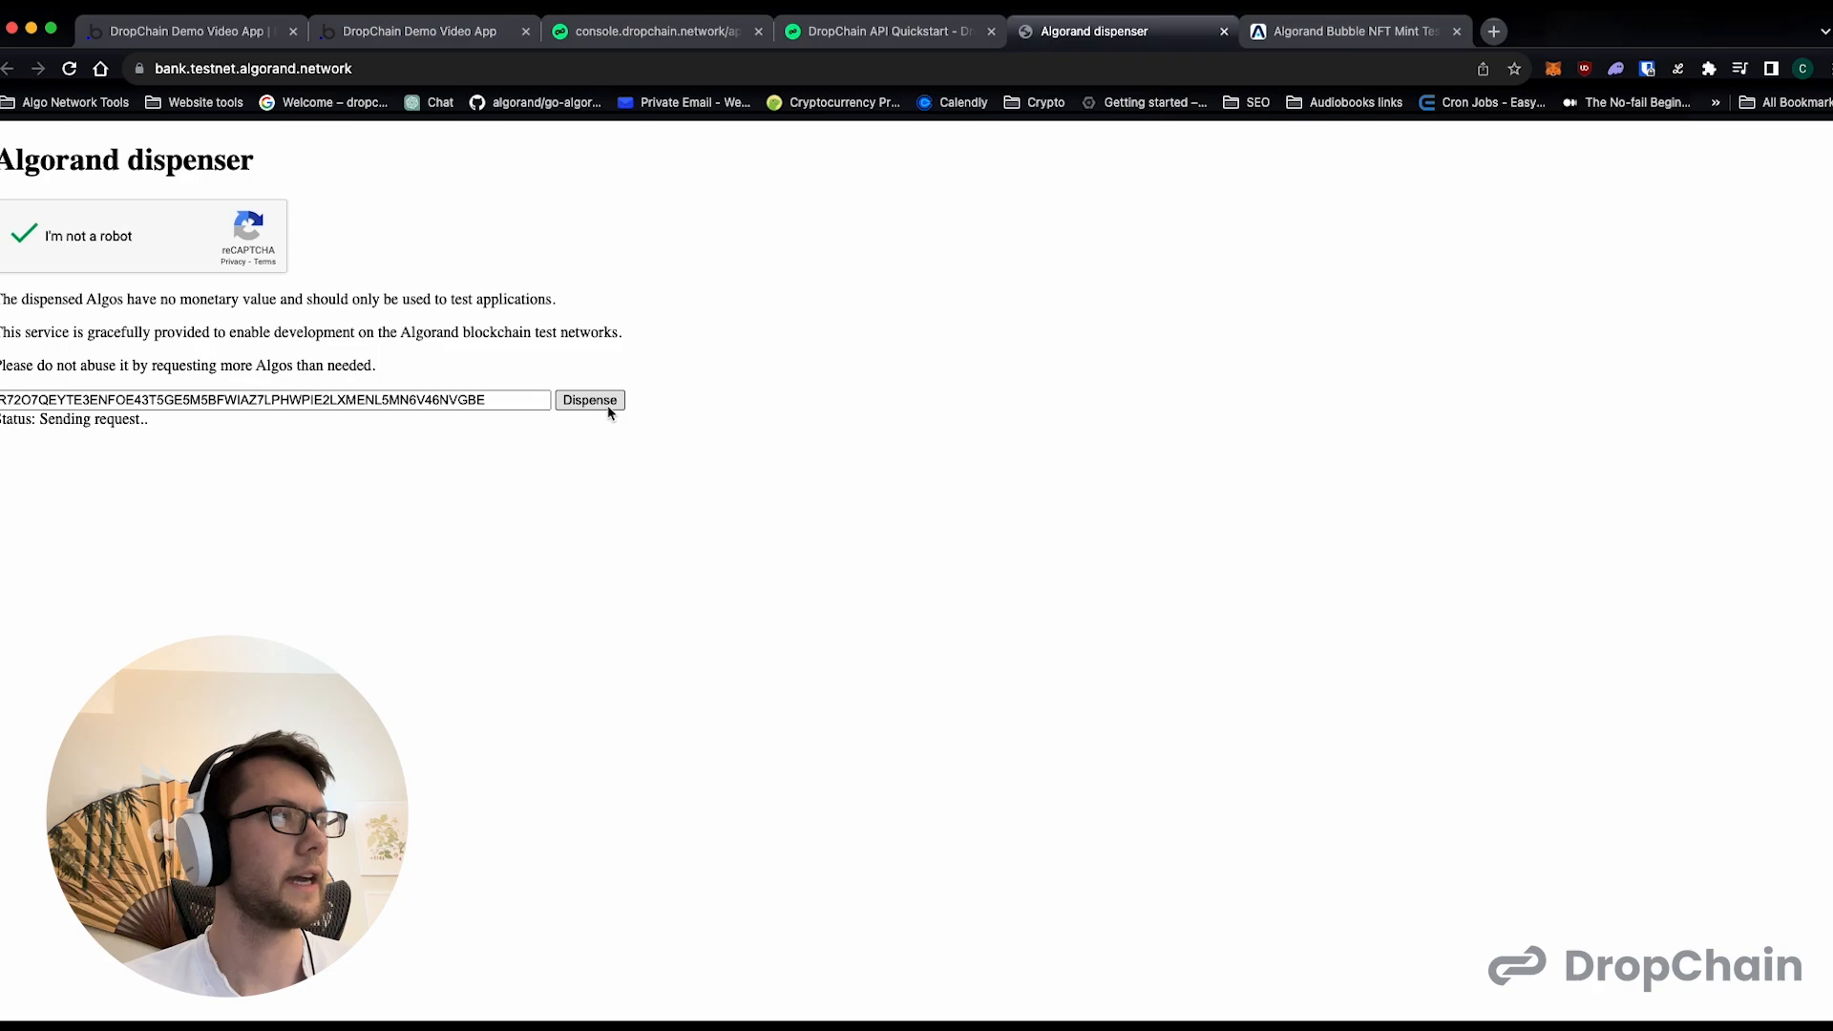
- Copy Test User 4's wallet address from the DropChain console and switch back to the Algorand dispenser
left_click(623, 45)
left_click(1367, 736)
double_click(1363, 704)
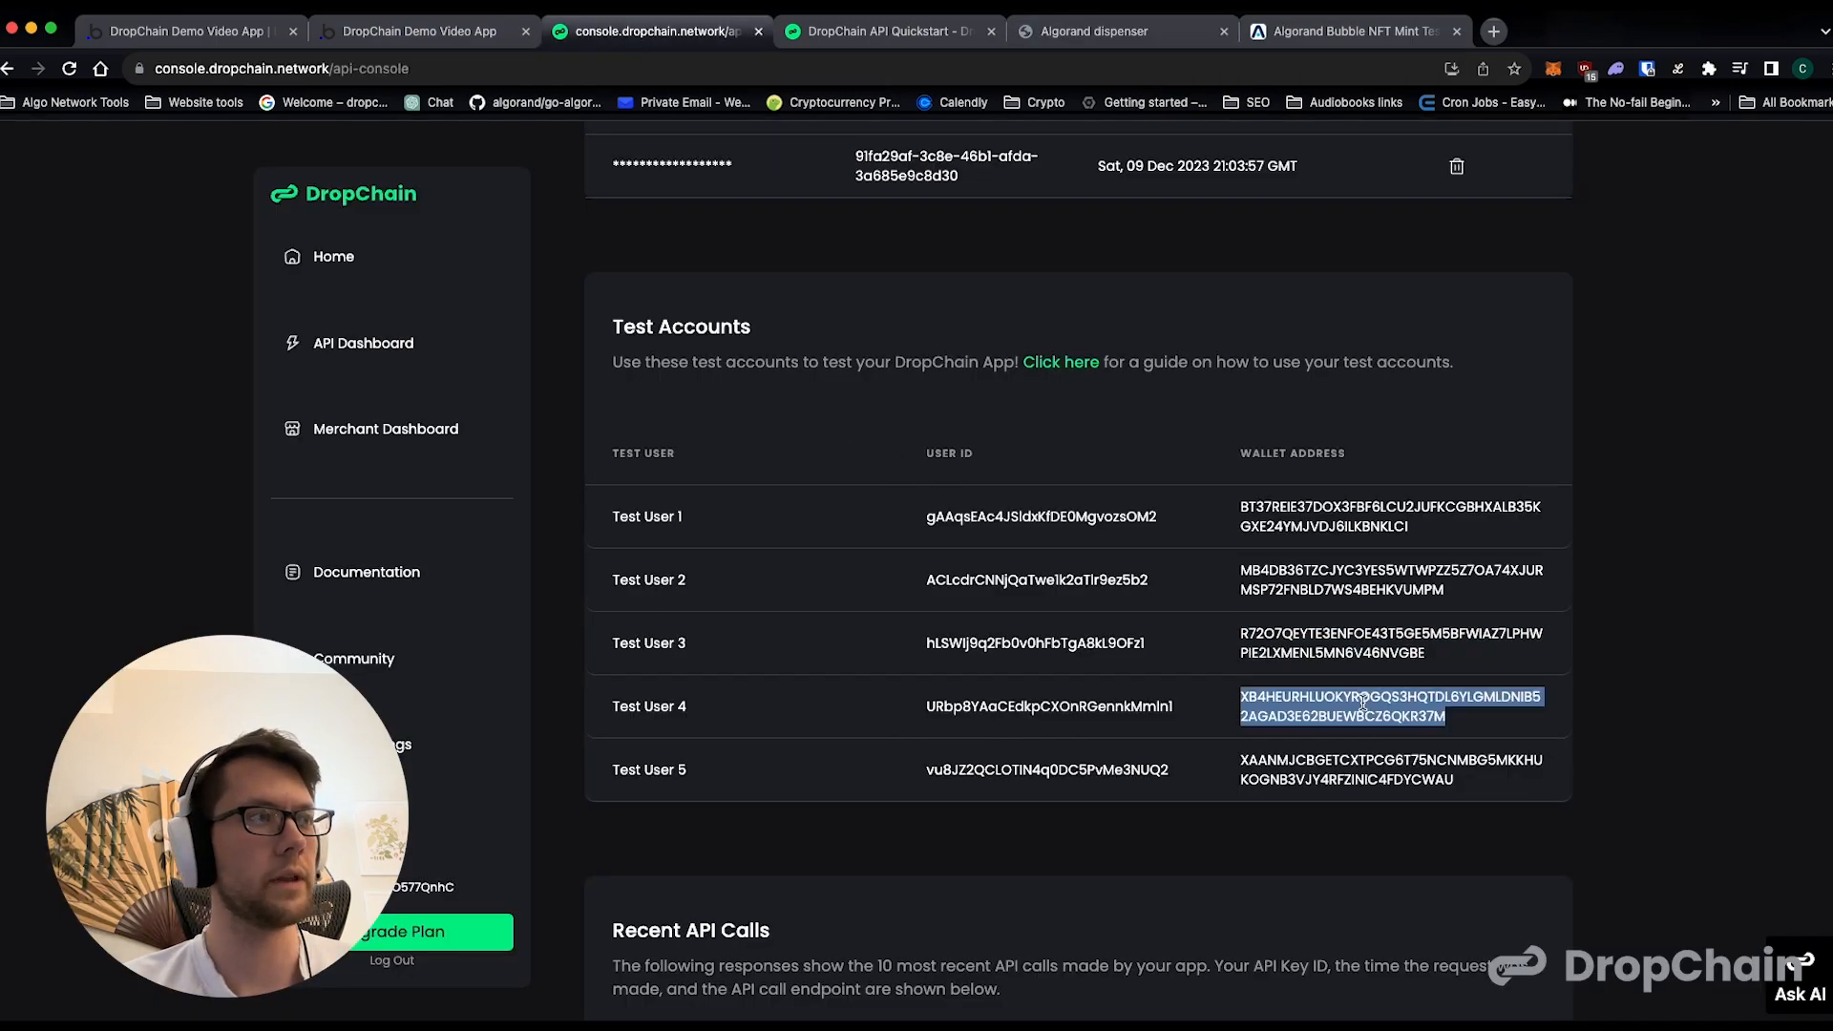
left_click(1156, 55)
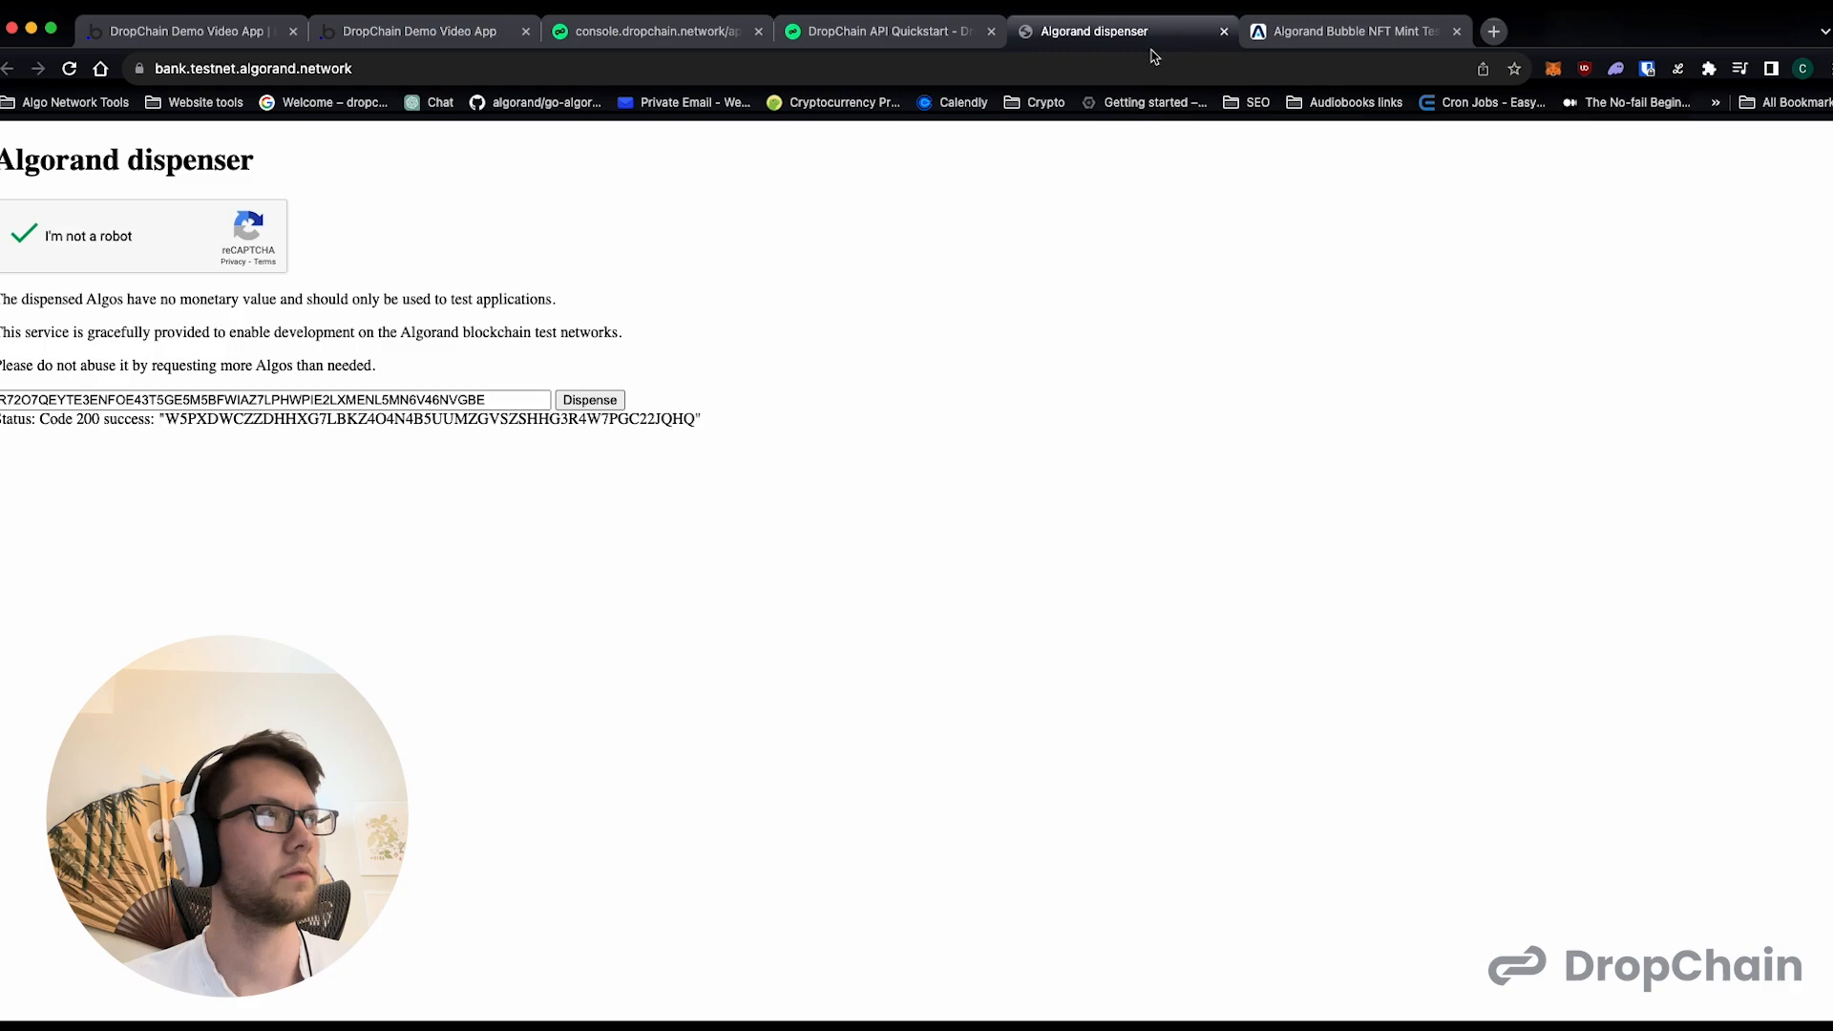
- Reload the dispenser, complete the robot check and dispense testnet Algos to Test User 4's wallet address
left_click(73, 68)
left_click(82, 238)
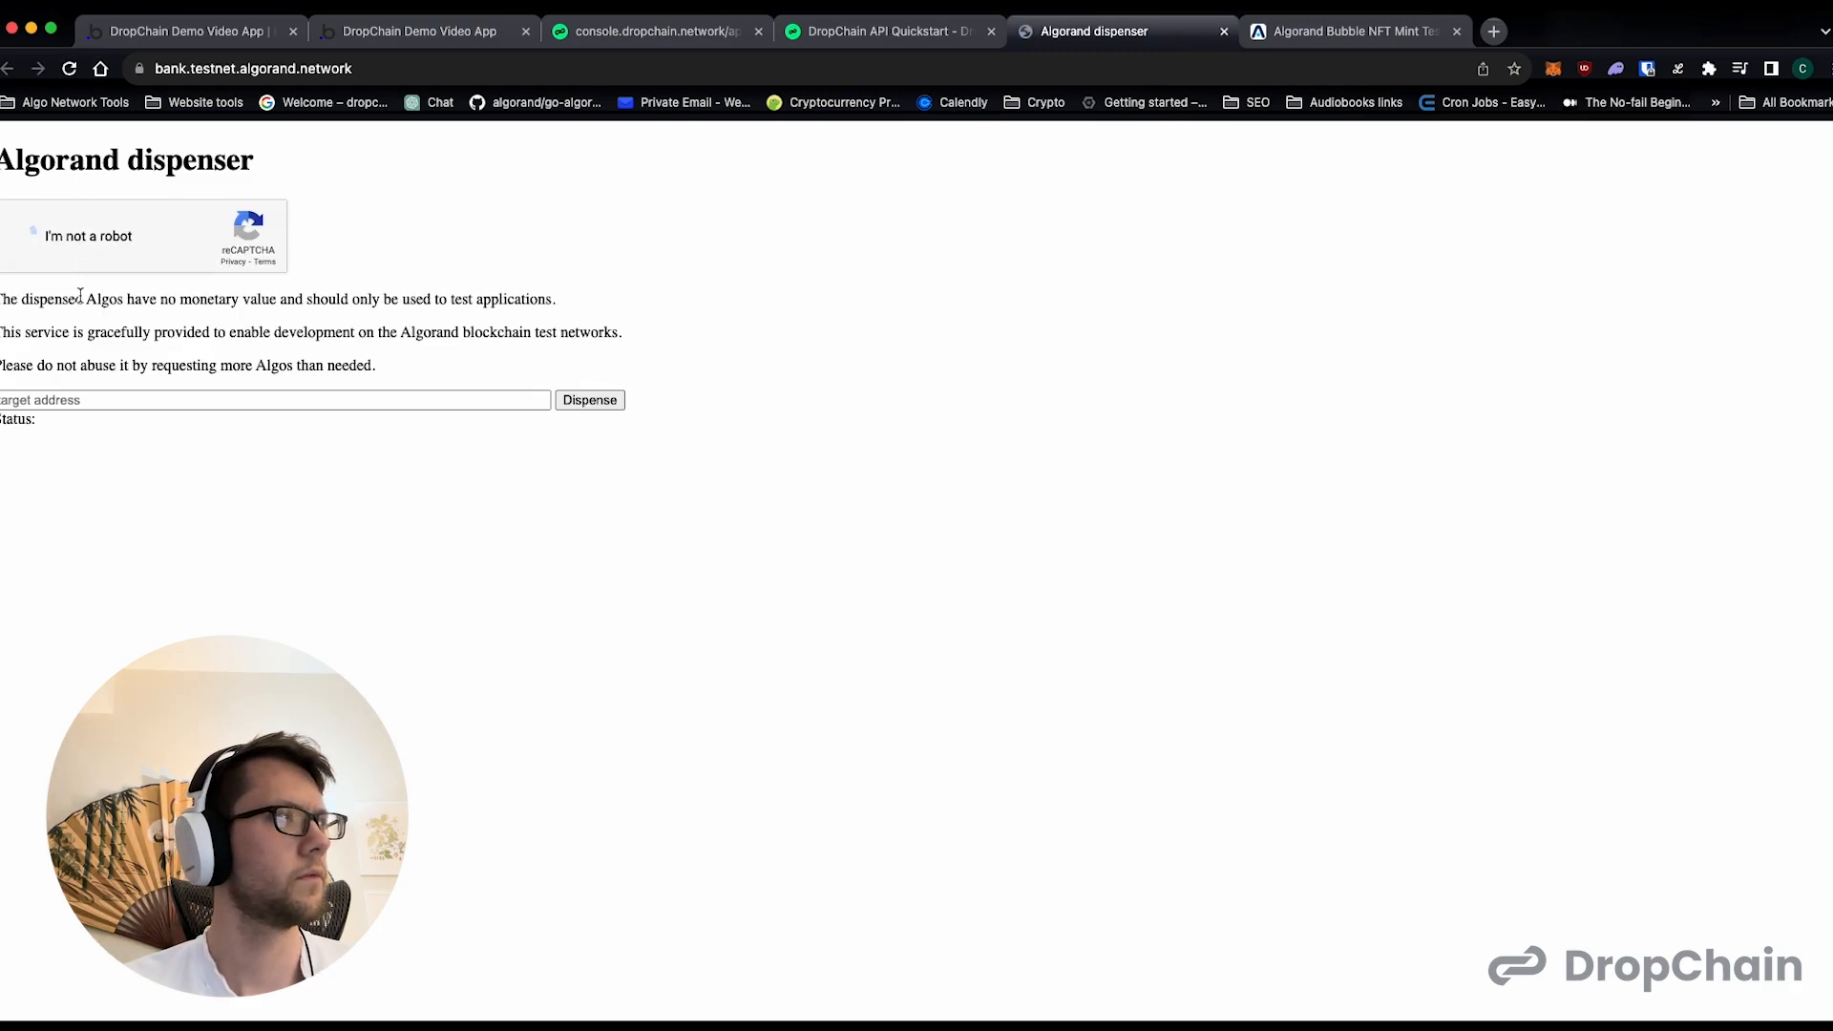
left_click(70, 401)
left_click(589, 400)
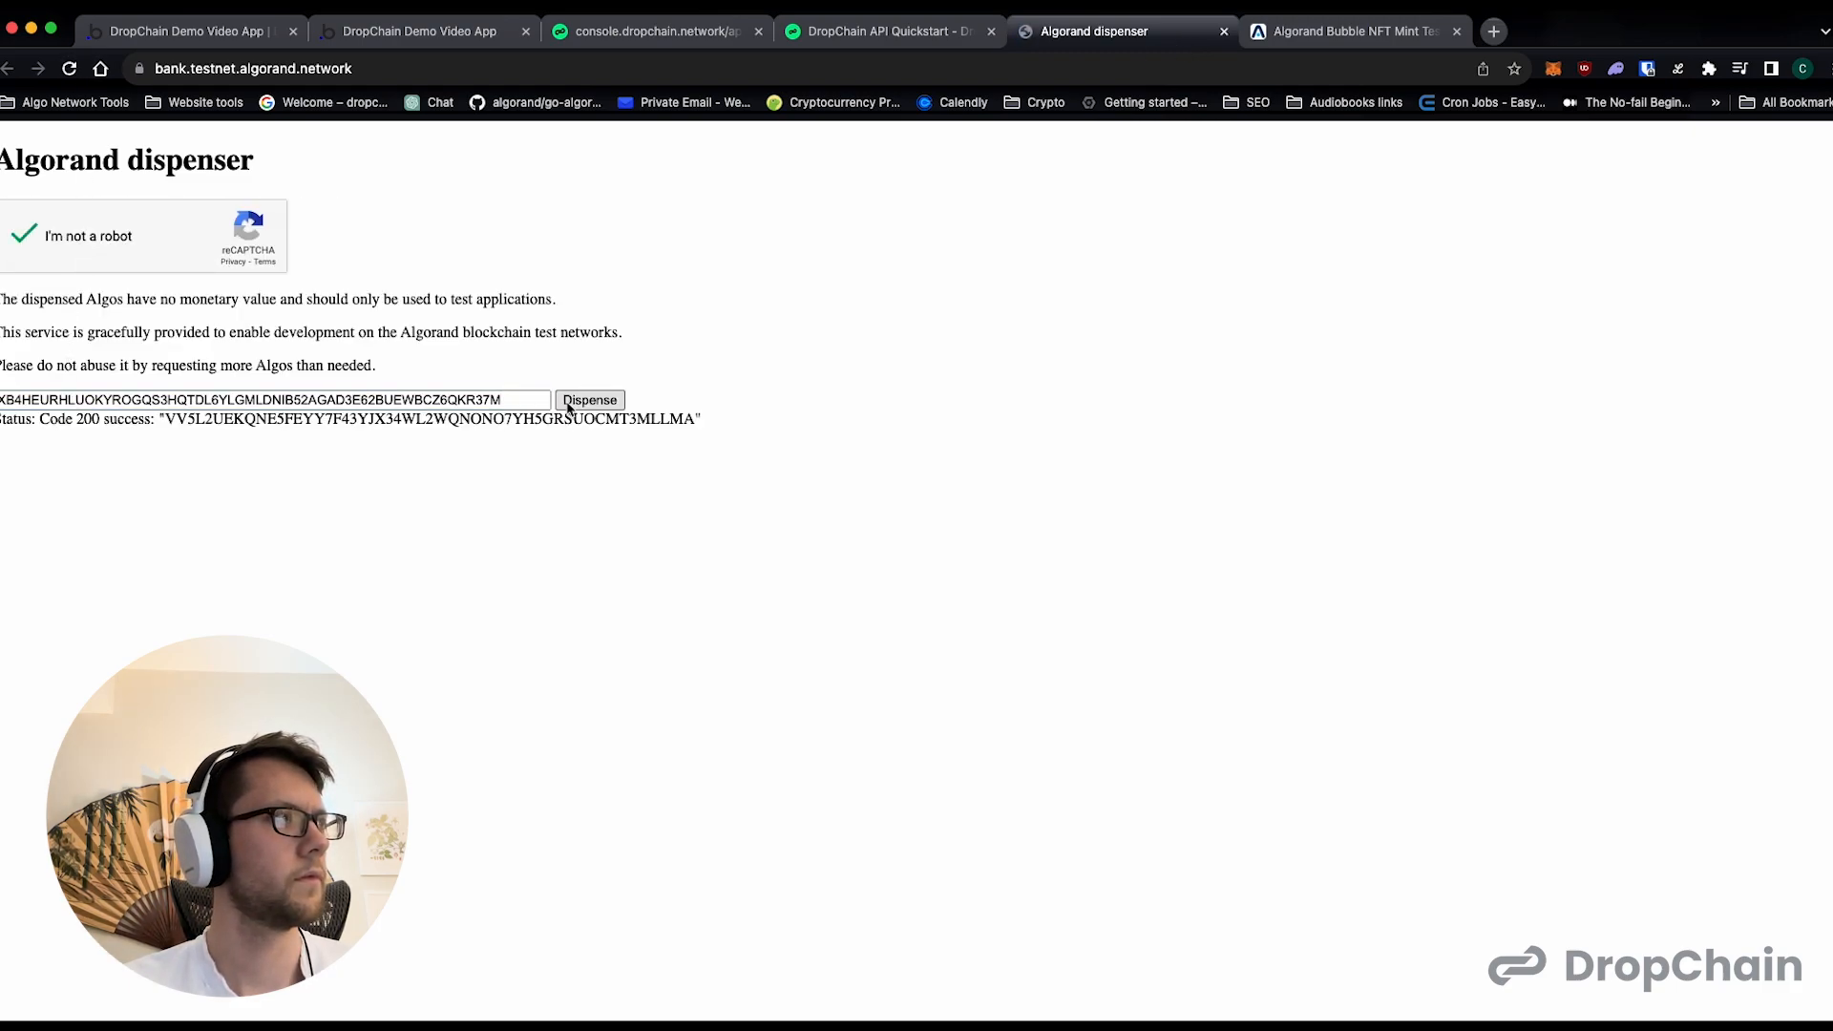
- Return to the marketplace page editor and set the sword button's text to "Mint a Sword NFT To Marketplace Account"
left_click(438, 32)
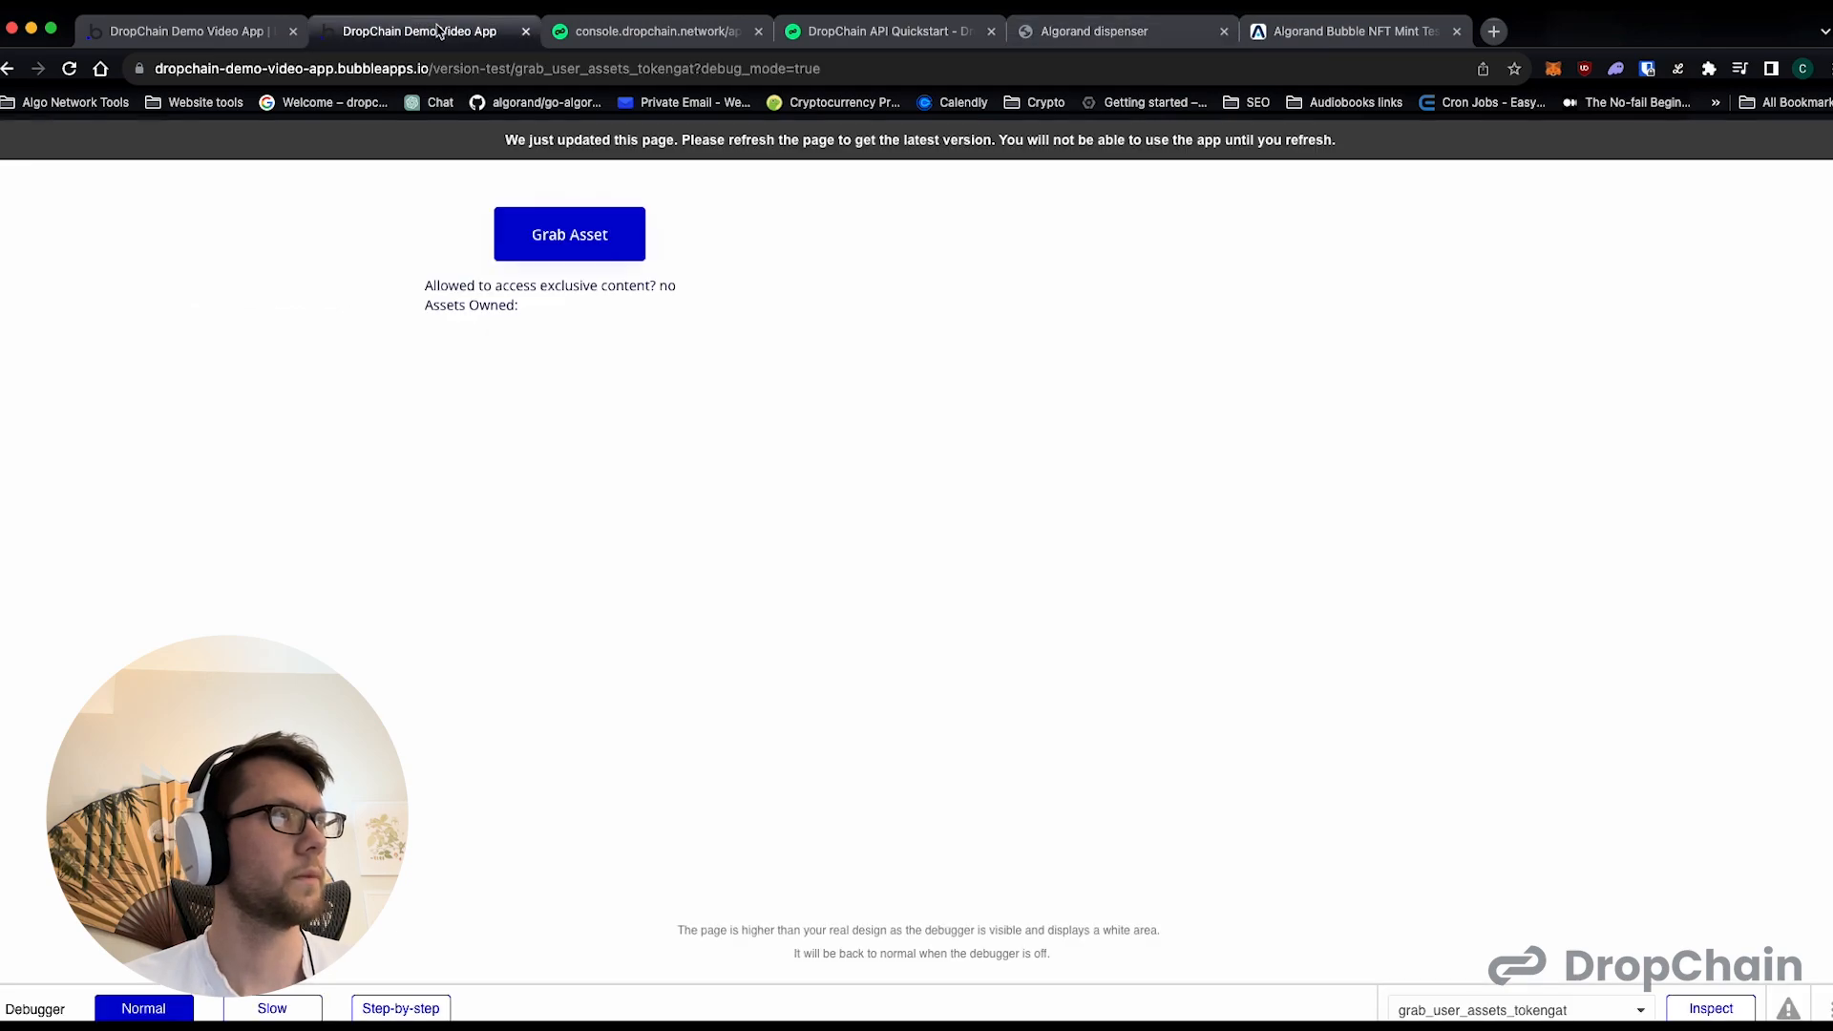
left_click(225, 35)
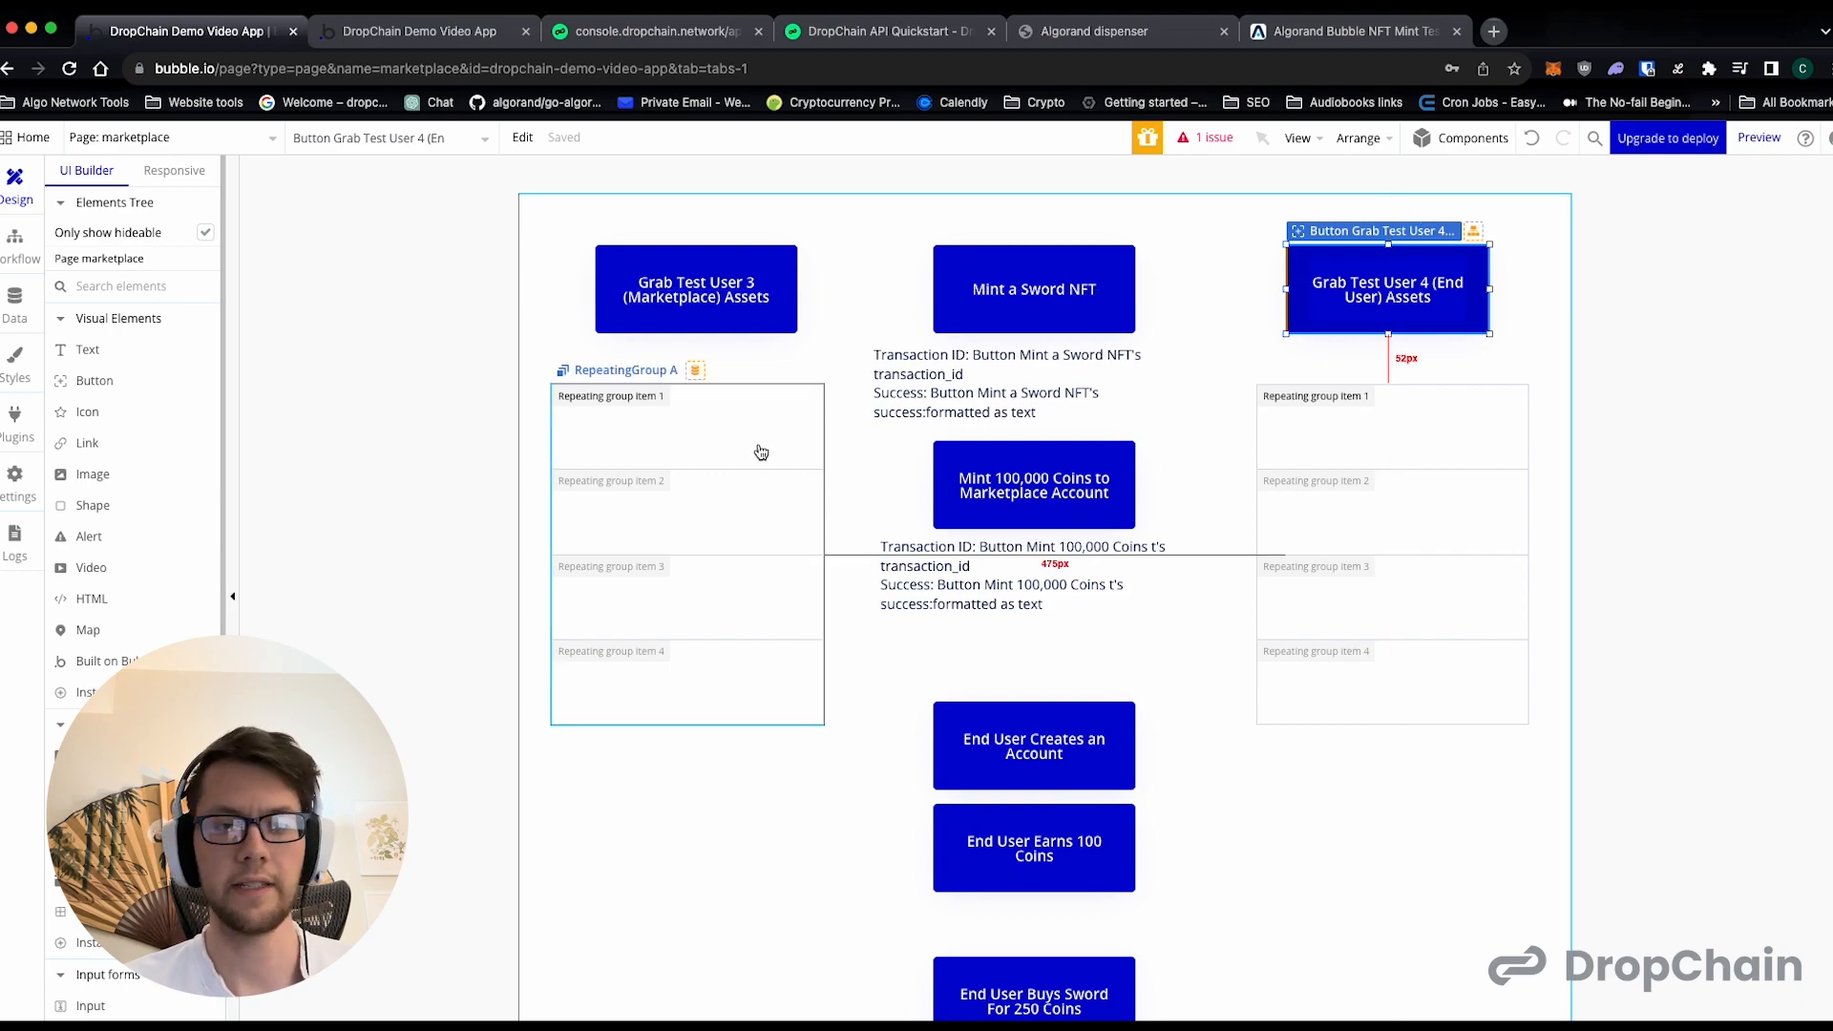
left_click(1046, 303)
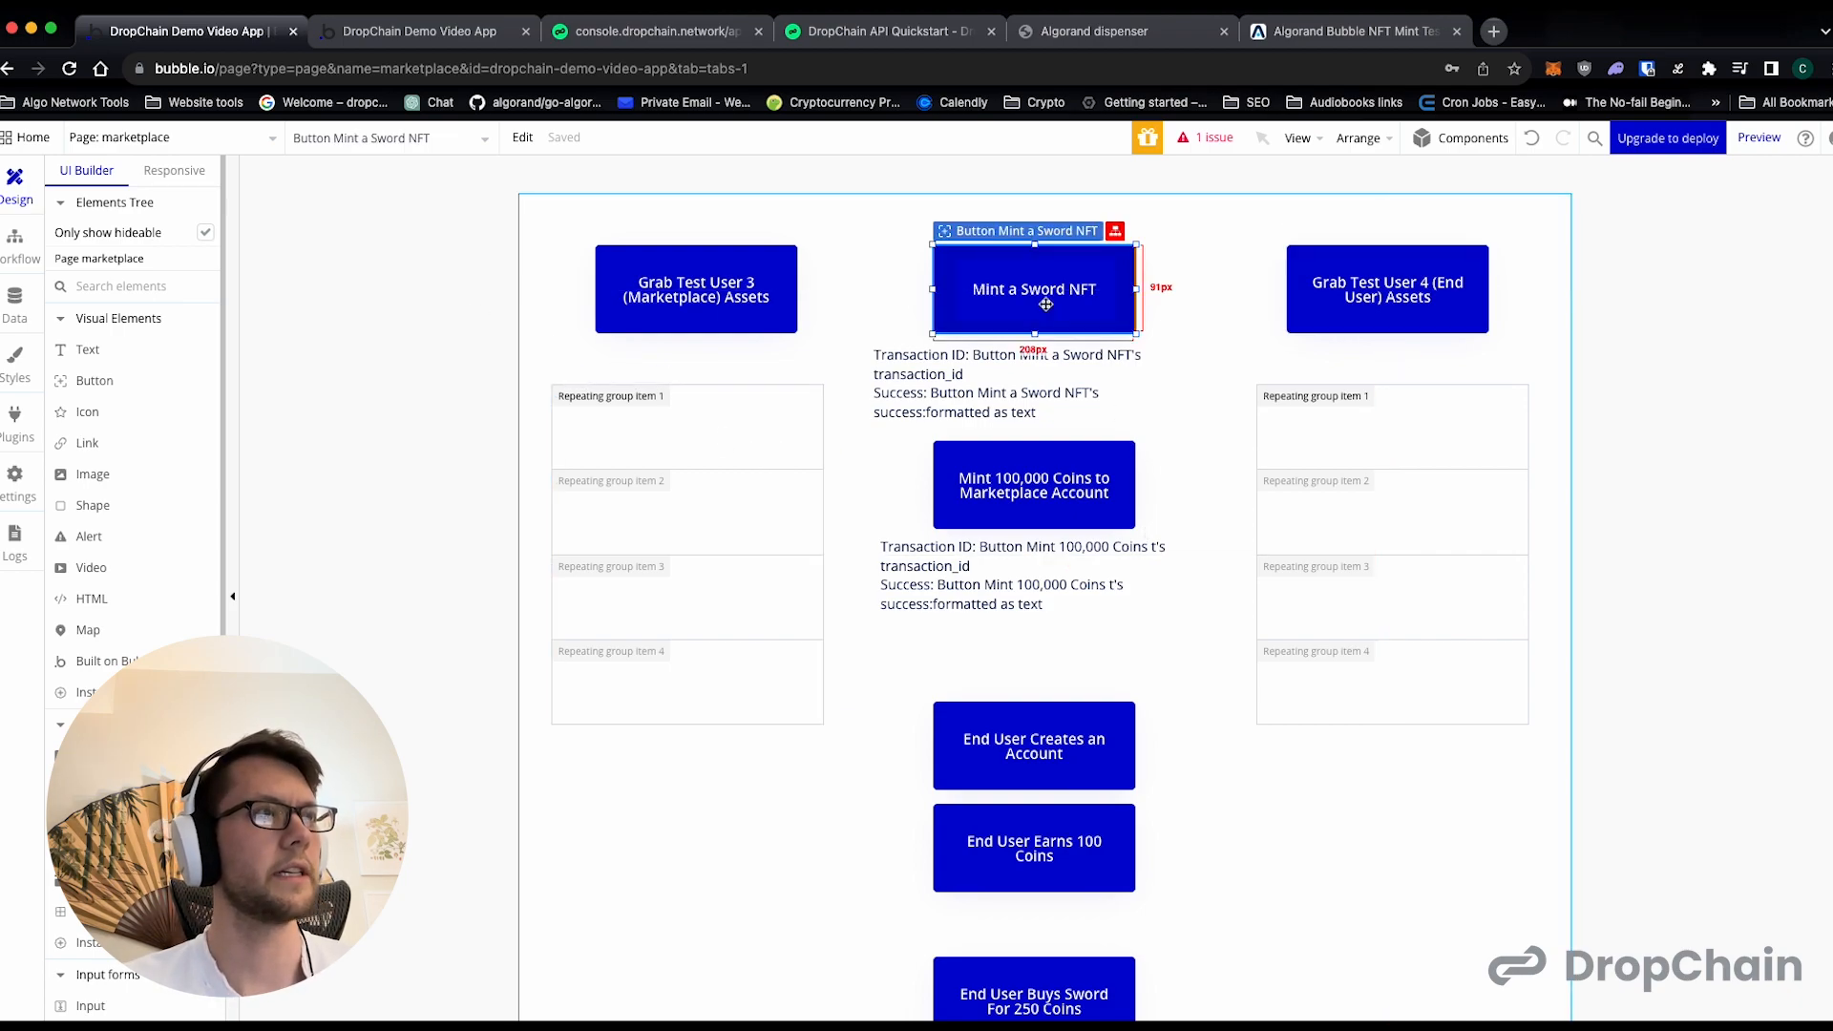
double_click(1045, 304)
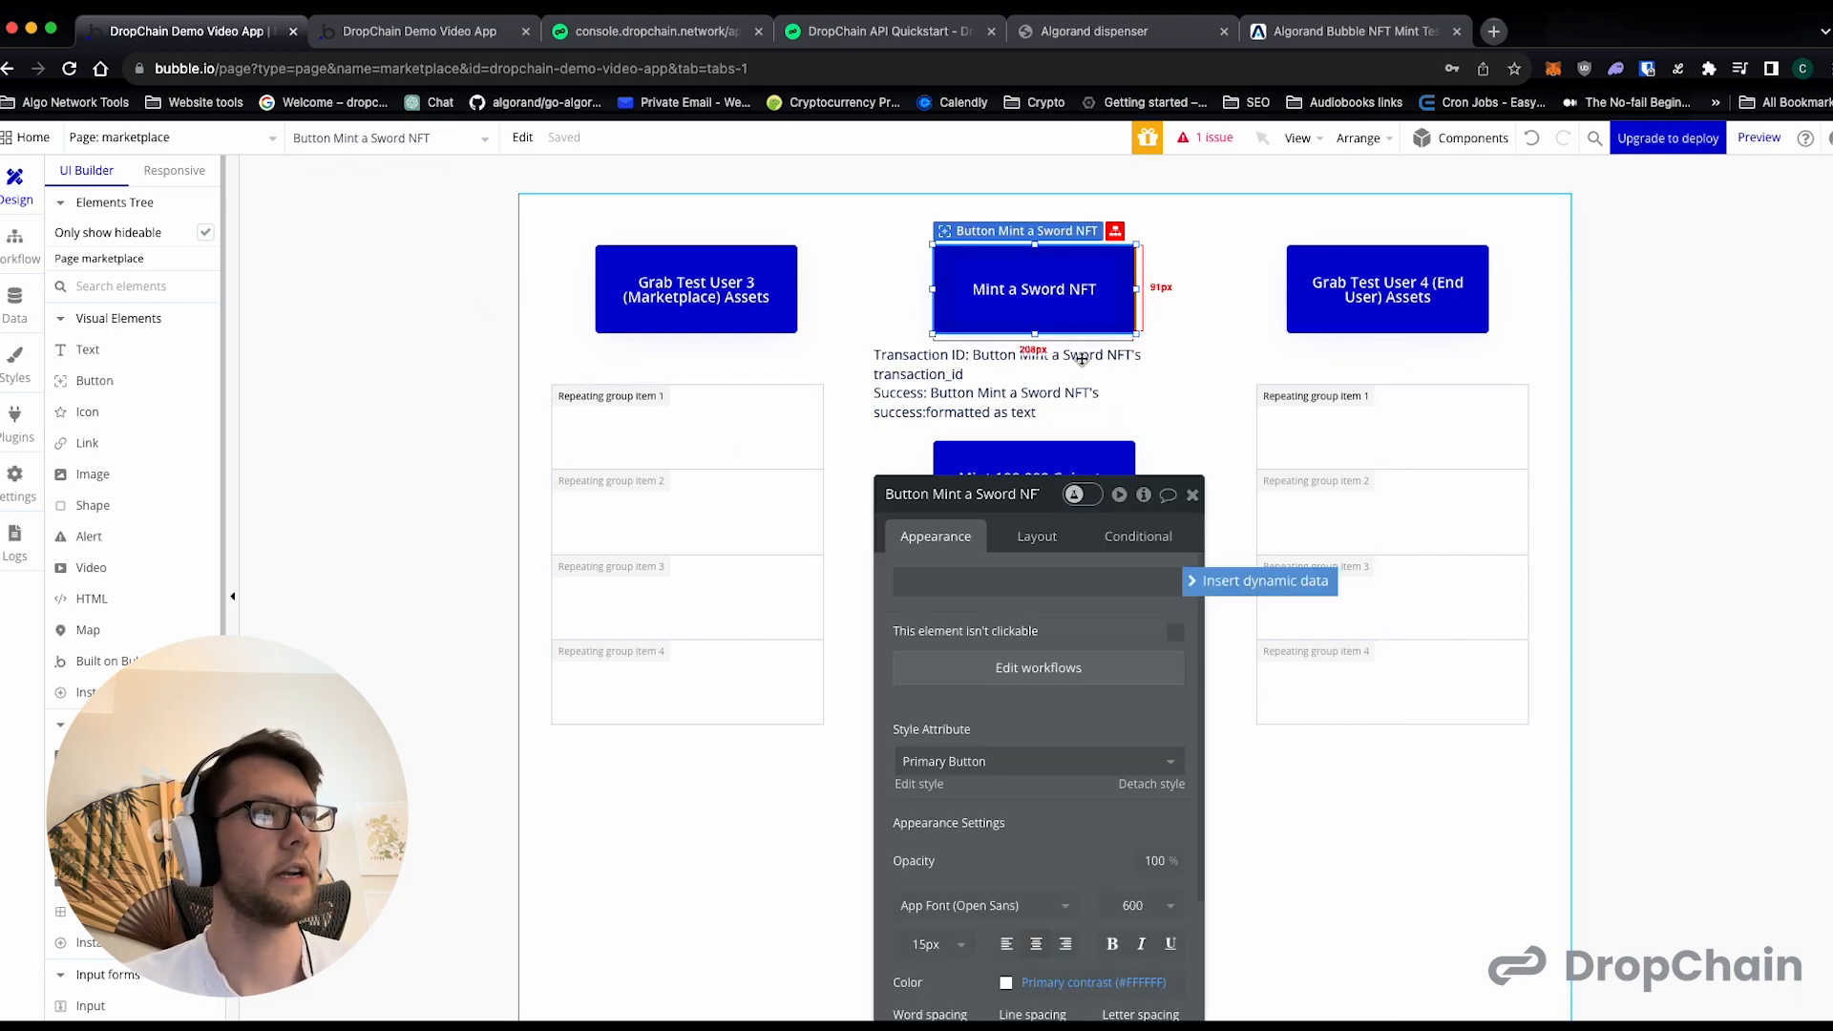
triple_click(1010, 591)
key("super+x")
key("super+v")
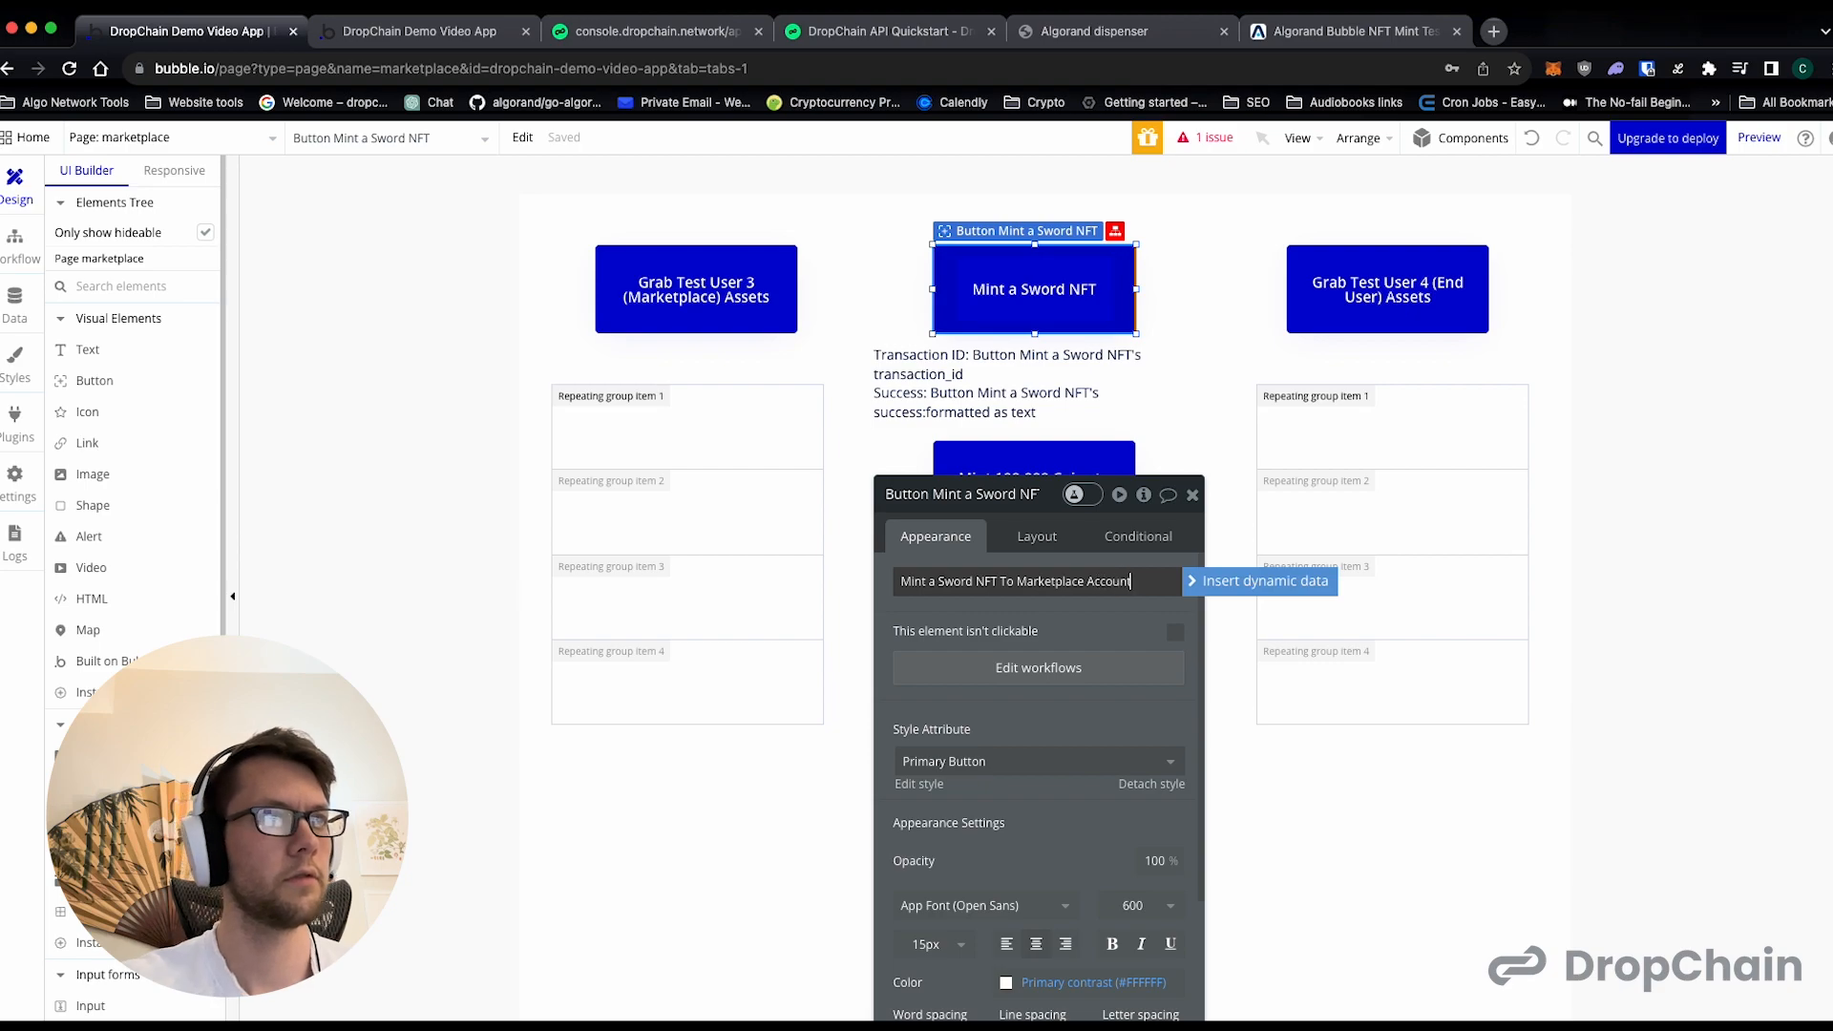
left_click(1192, 495)
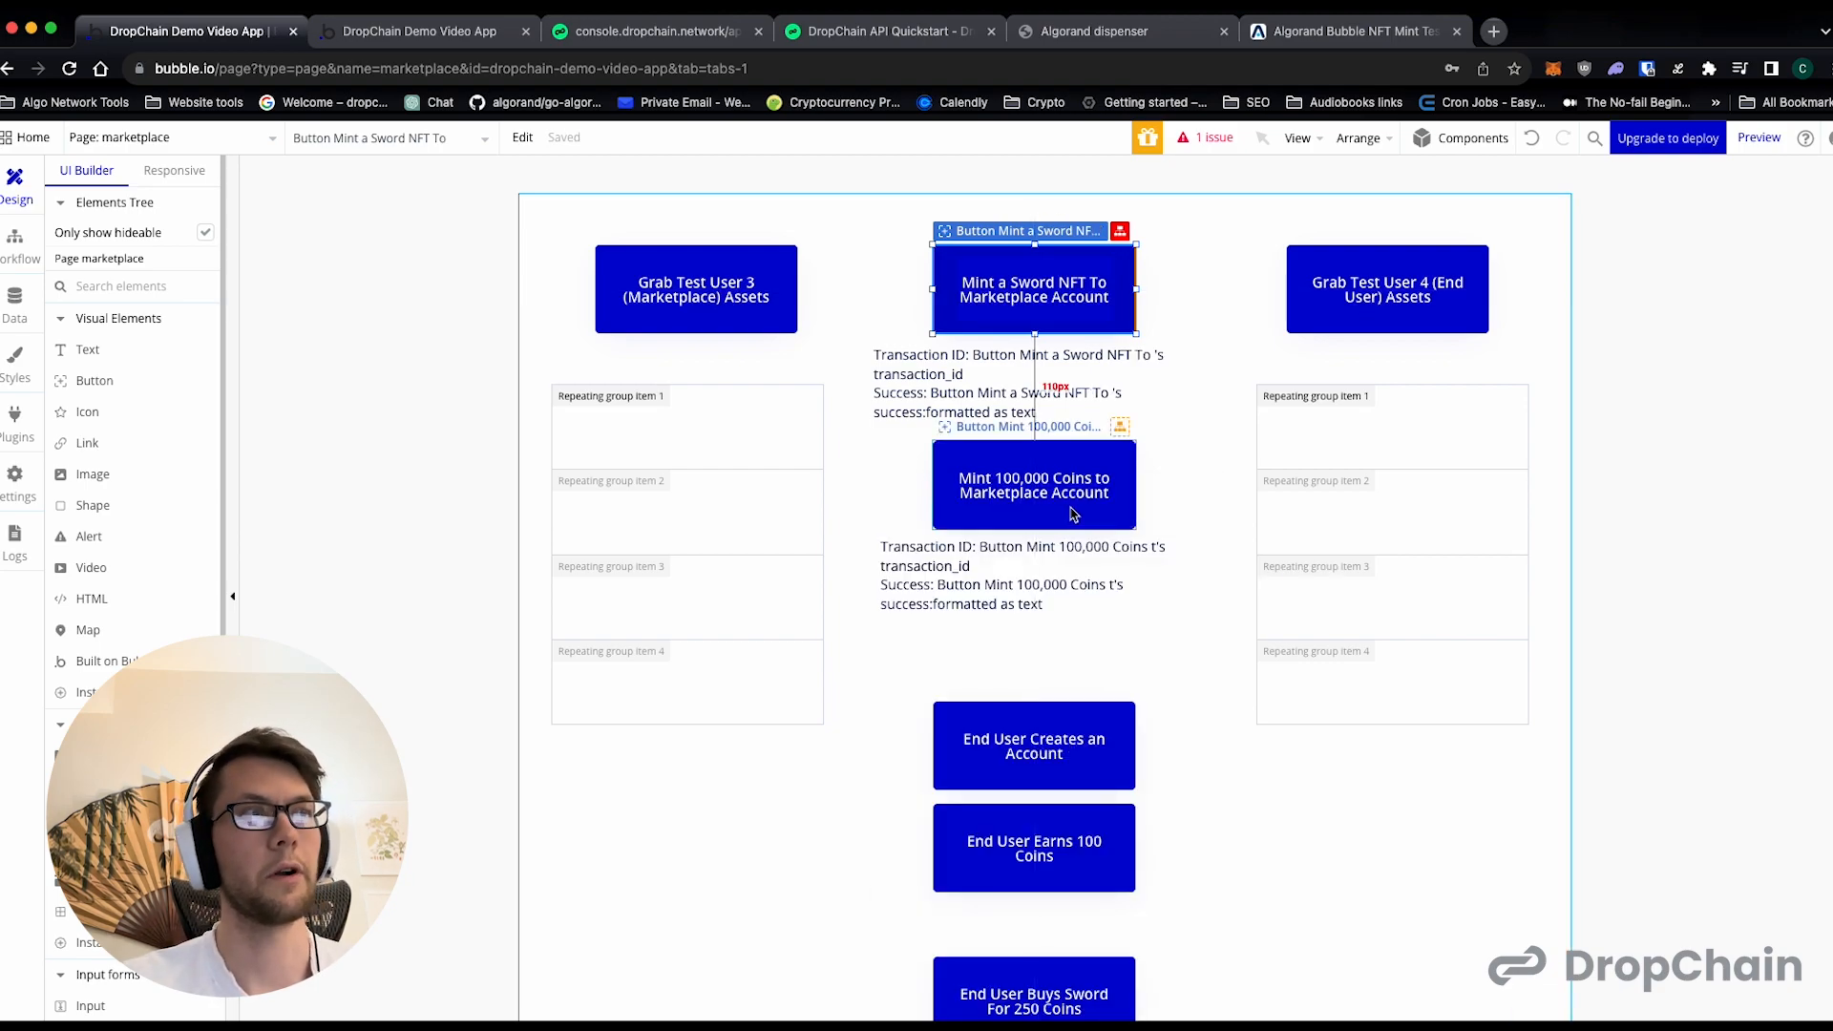
- Open the page's workflows and delete the first of the two duplicate sword-minting button events
left_click(14, 247)
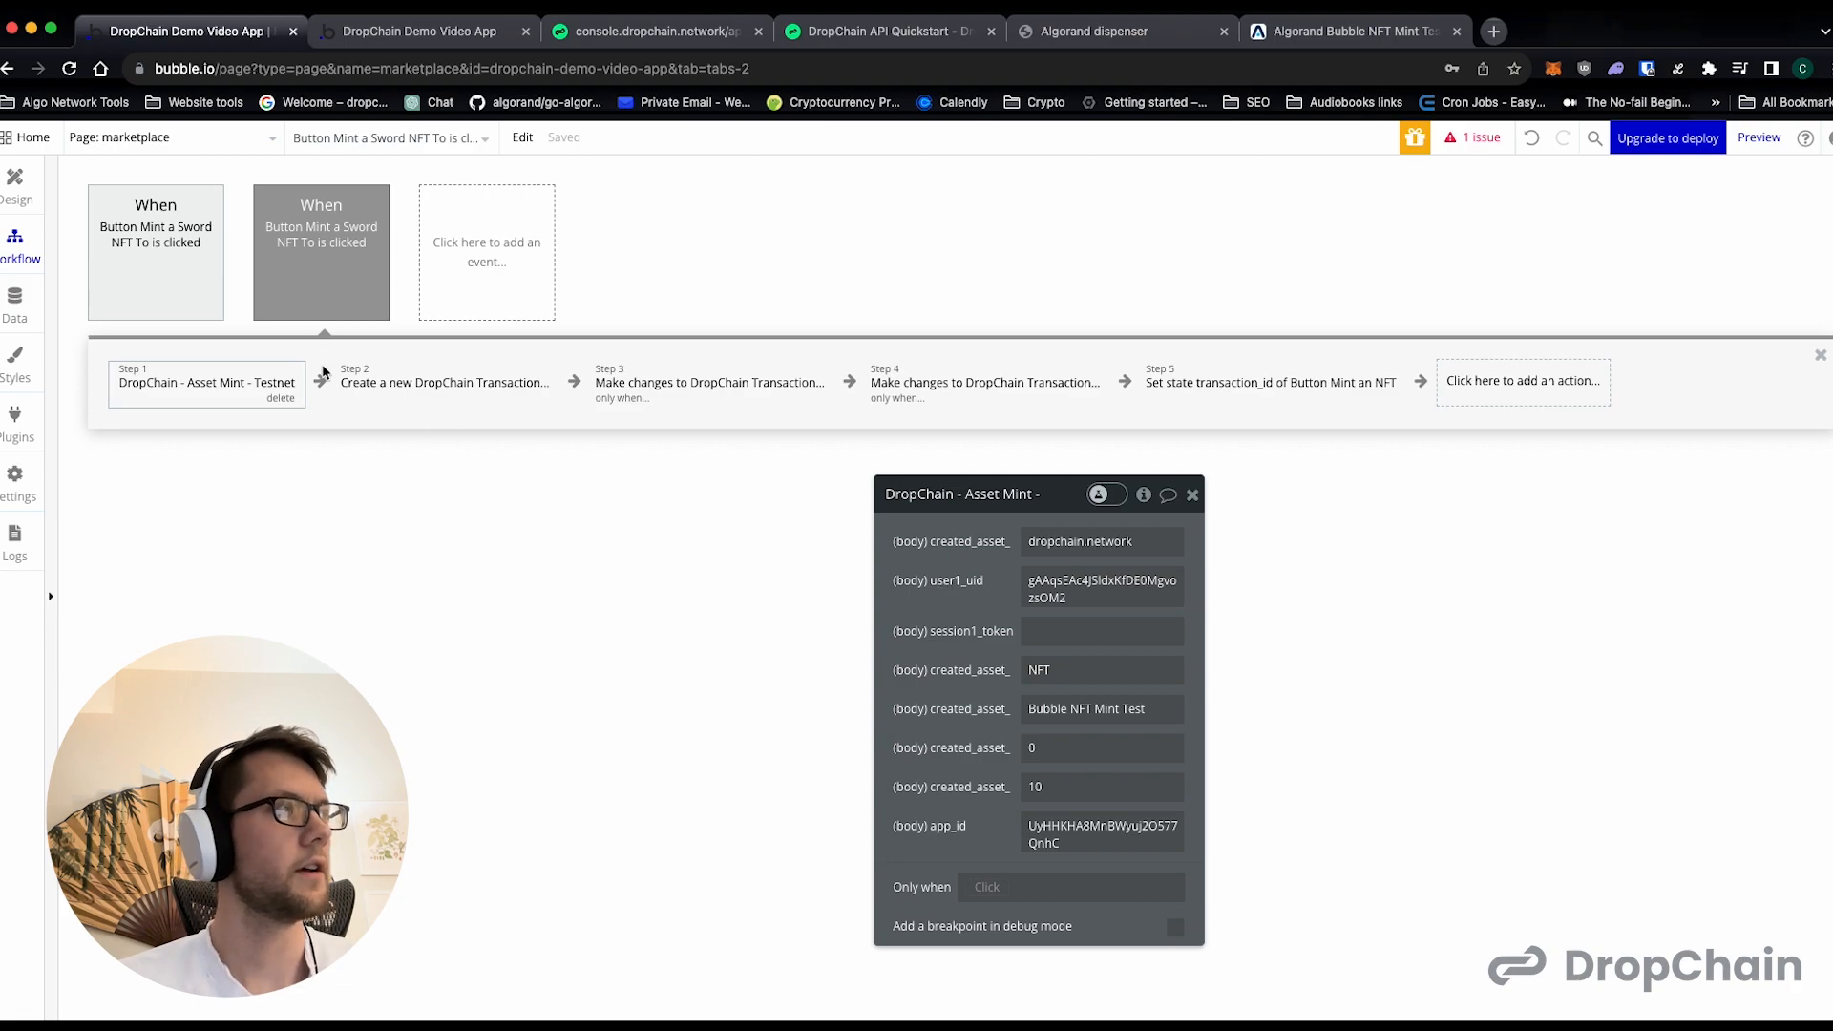
left_click(202, 298)
left_click(212, 308)
left_click(205, 286)
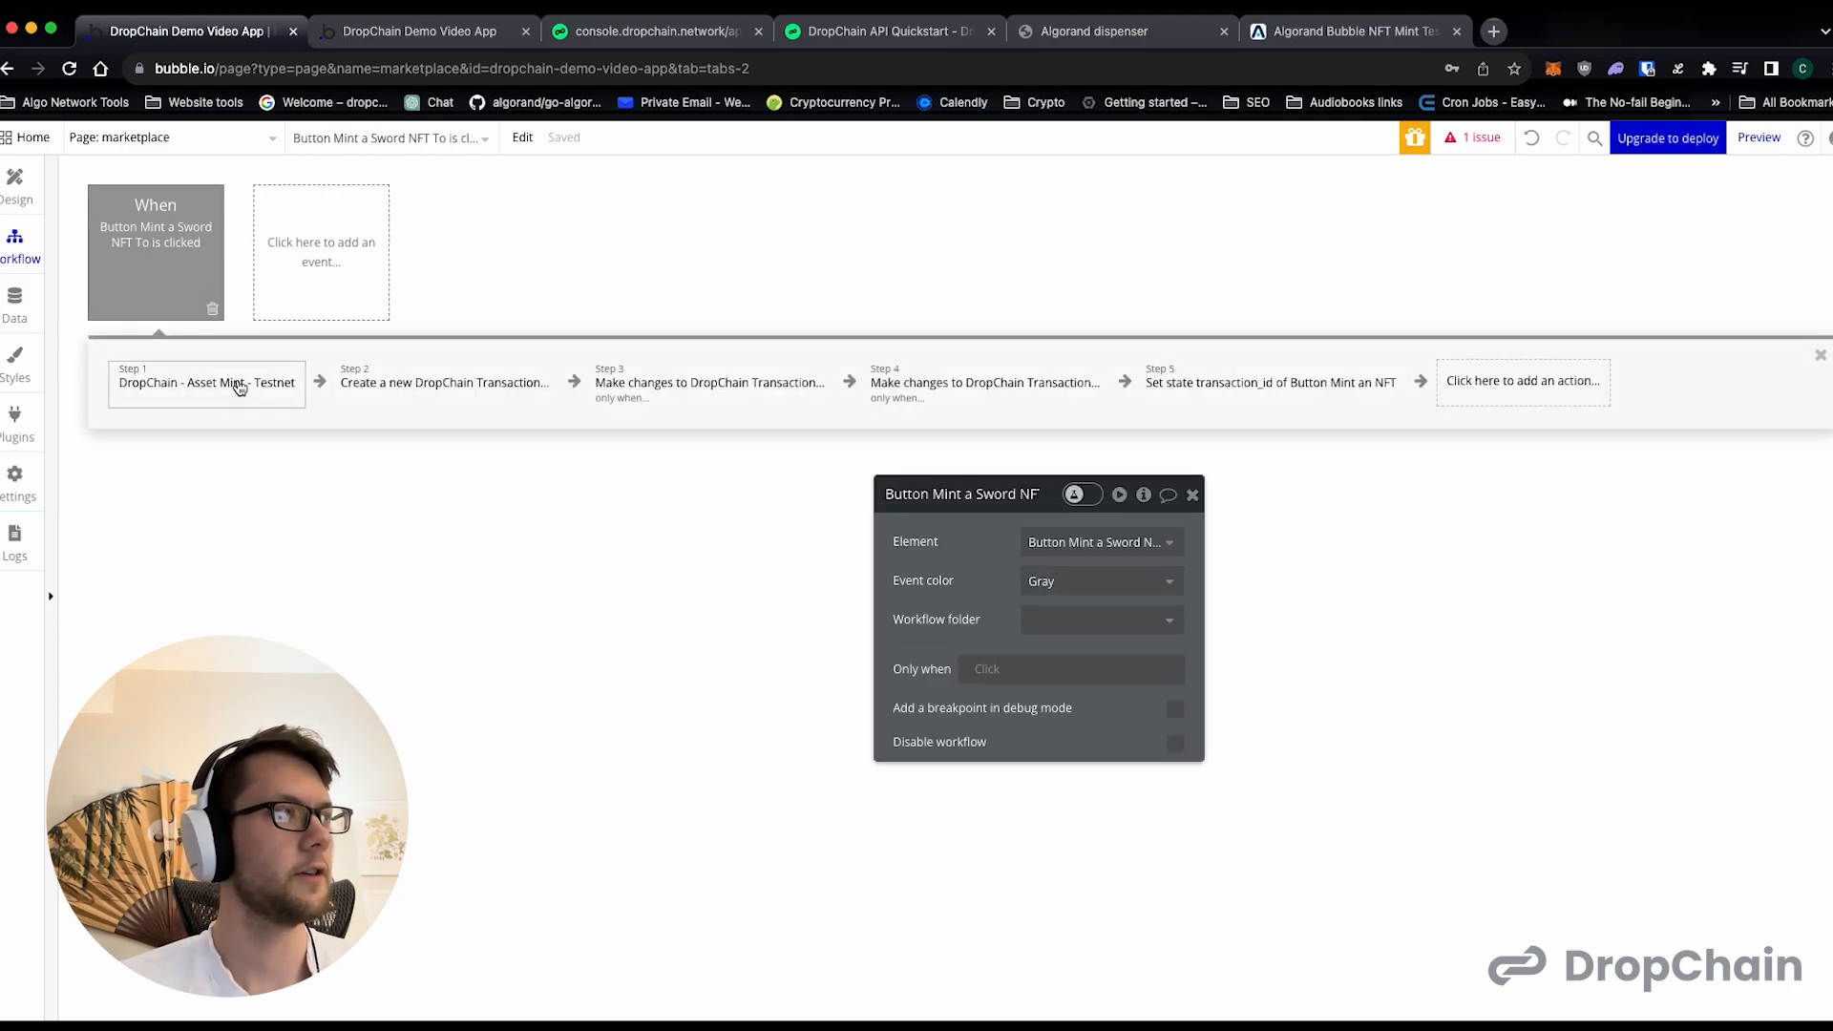
- Copy Test User 3's user ID from the DropChain console into the sword Asset Mint action's user1_uid
left_click(238, 390)
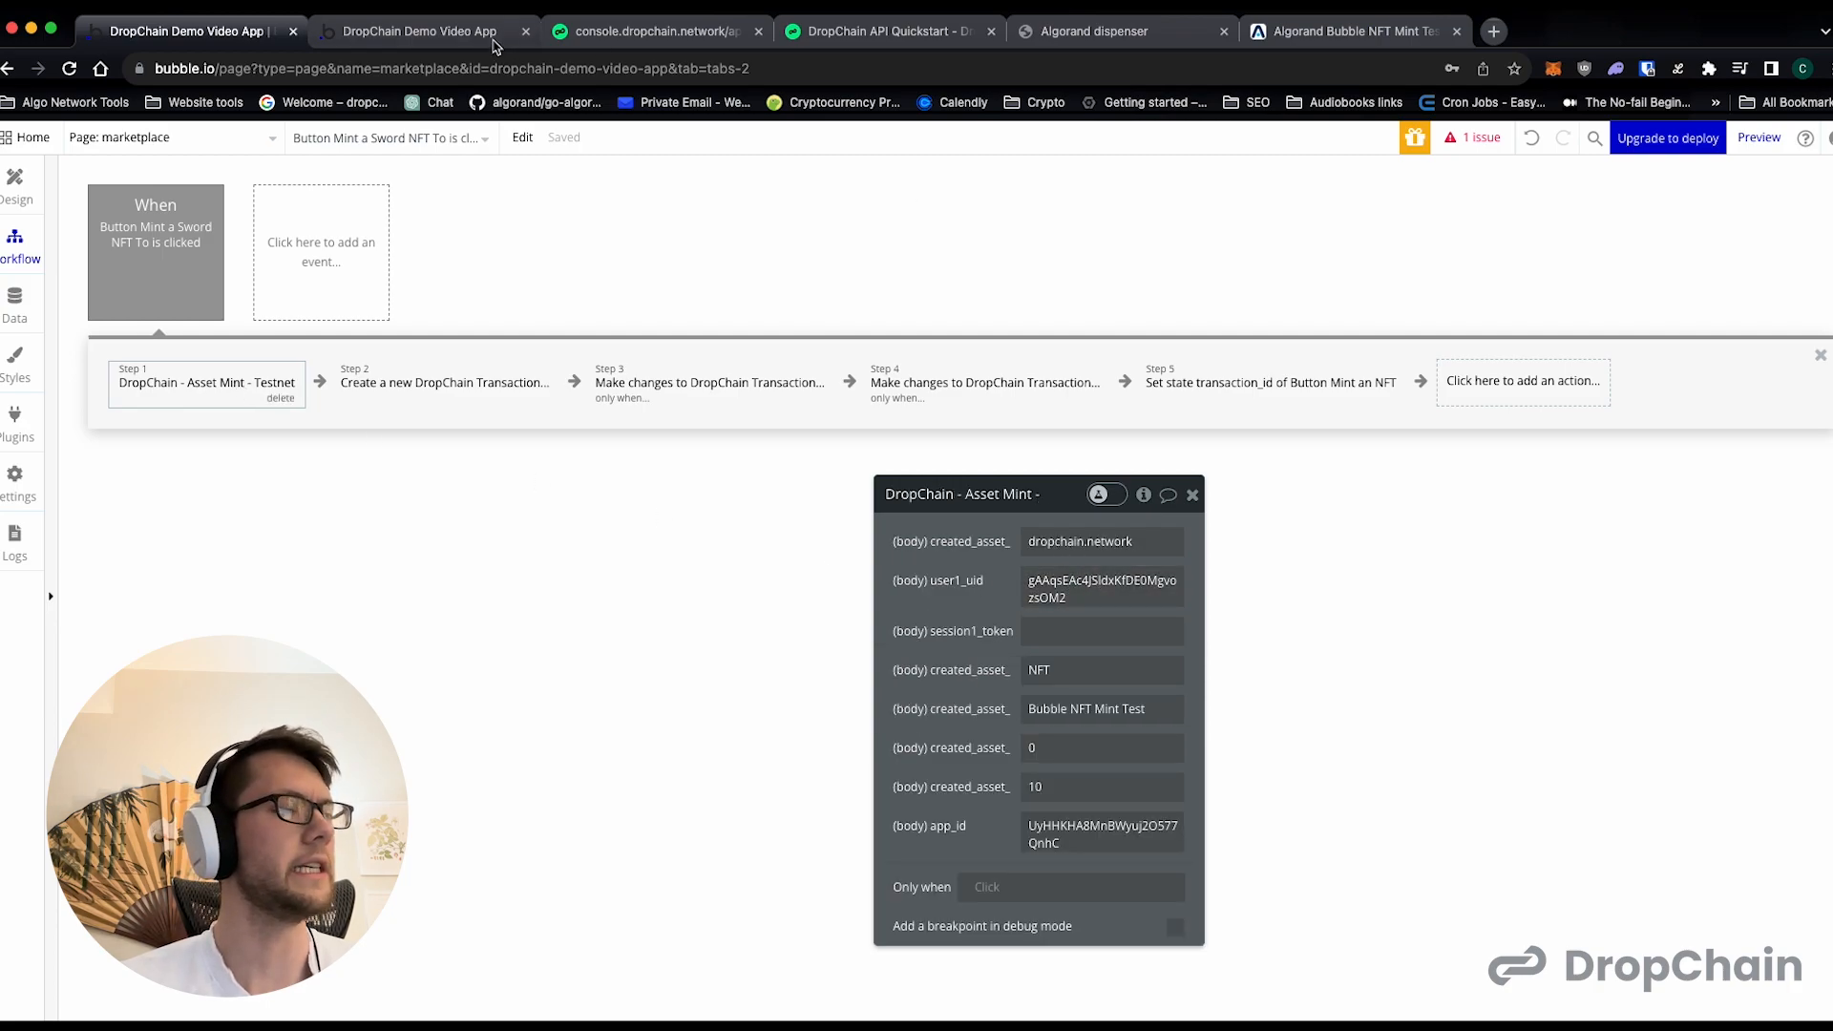
left_click(616, 30)
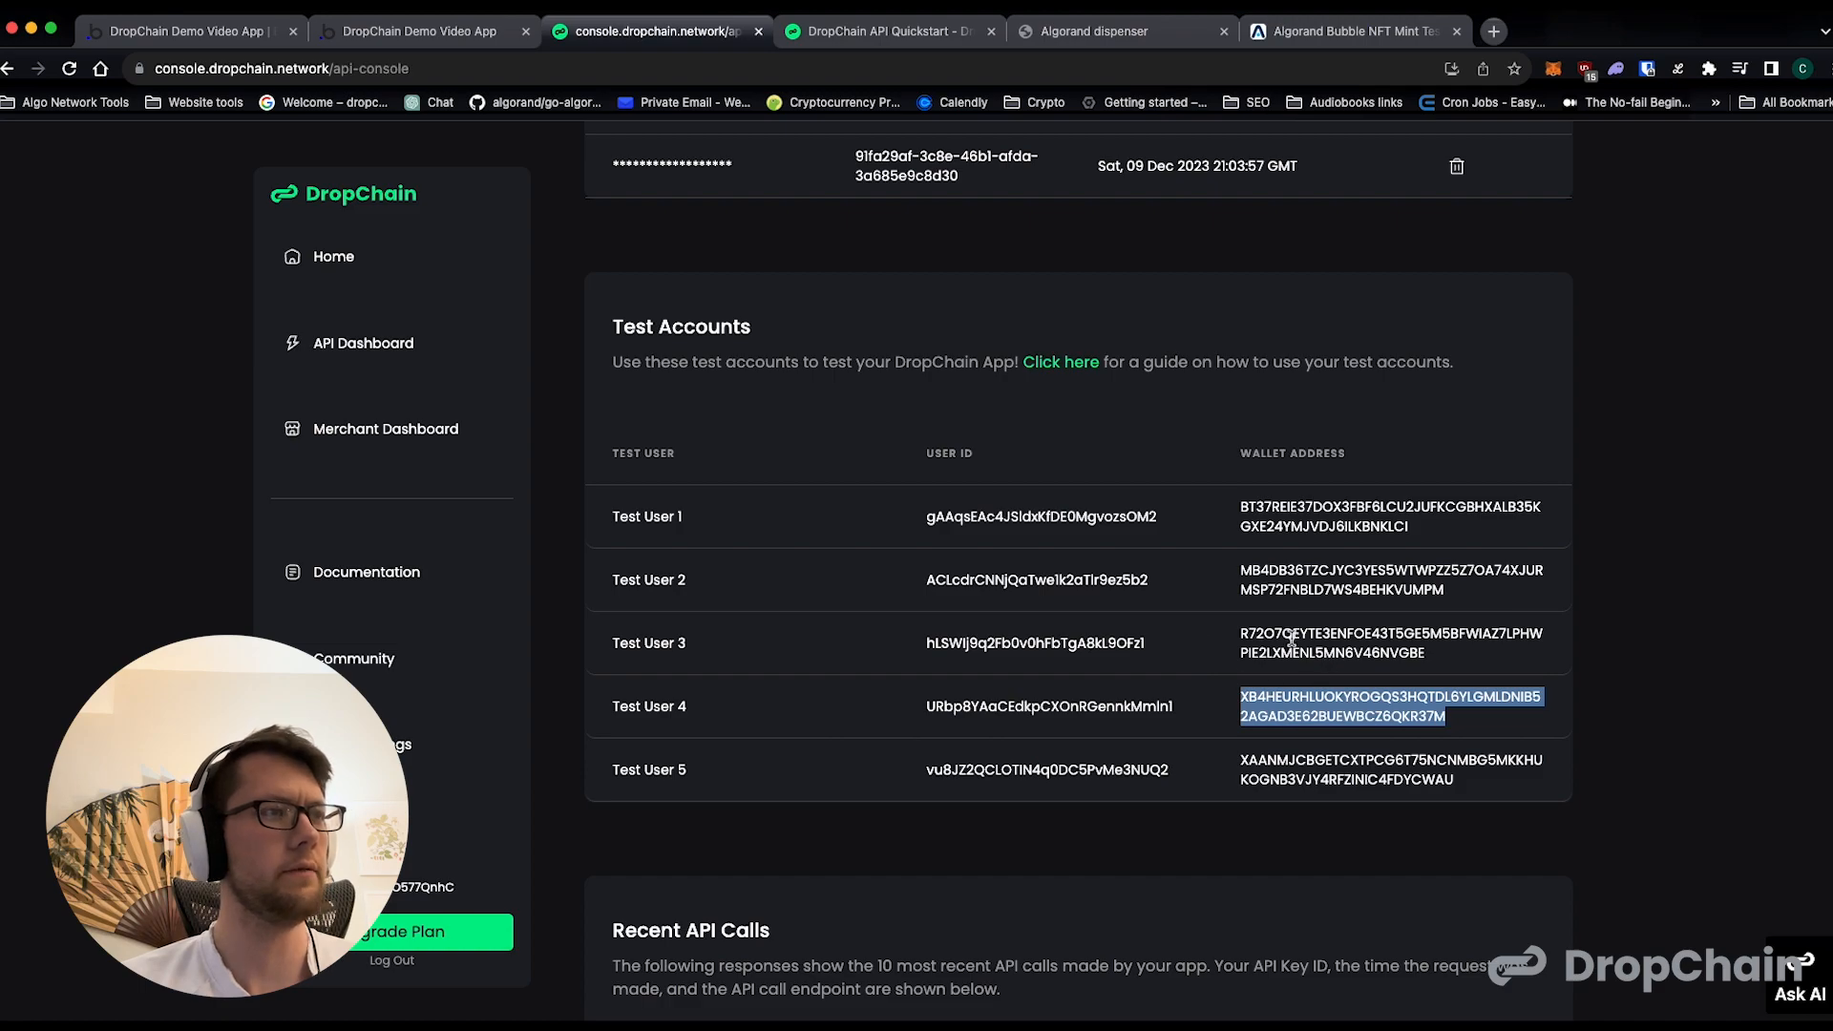
double_click(941, 645)
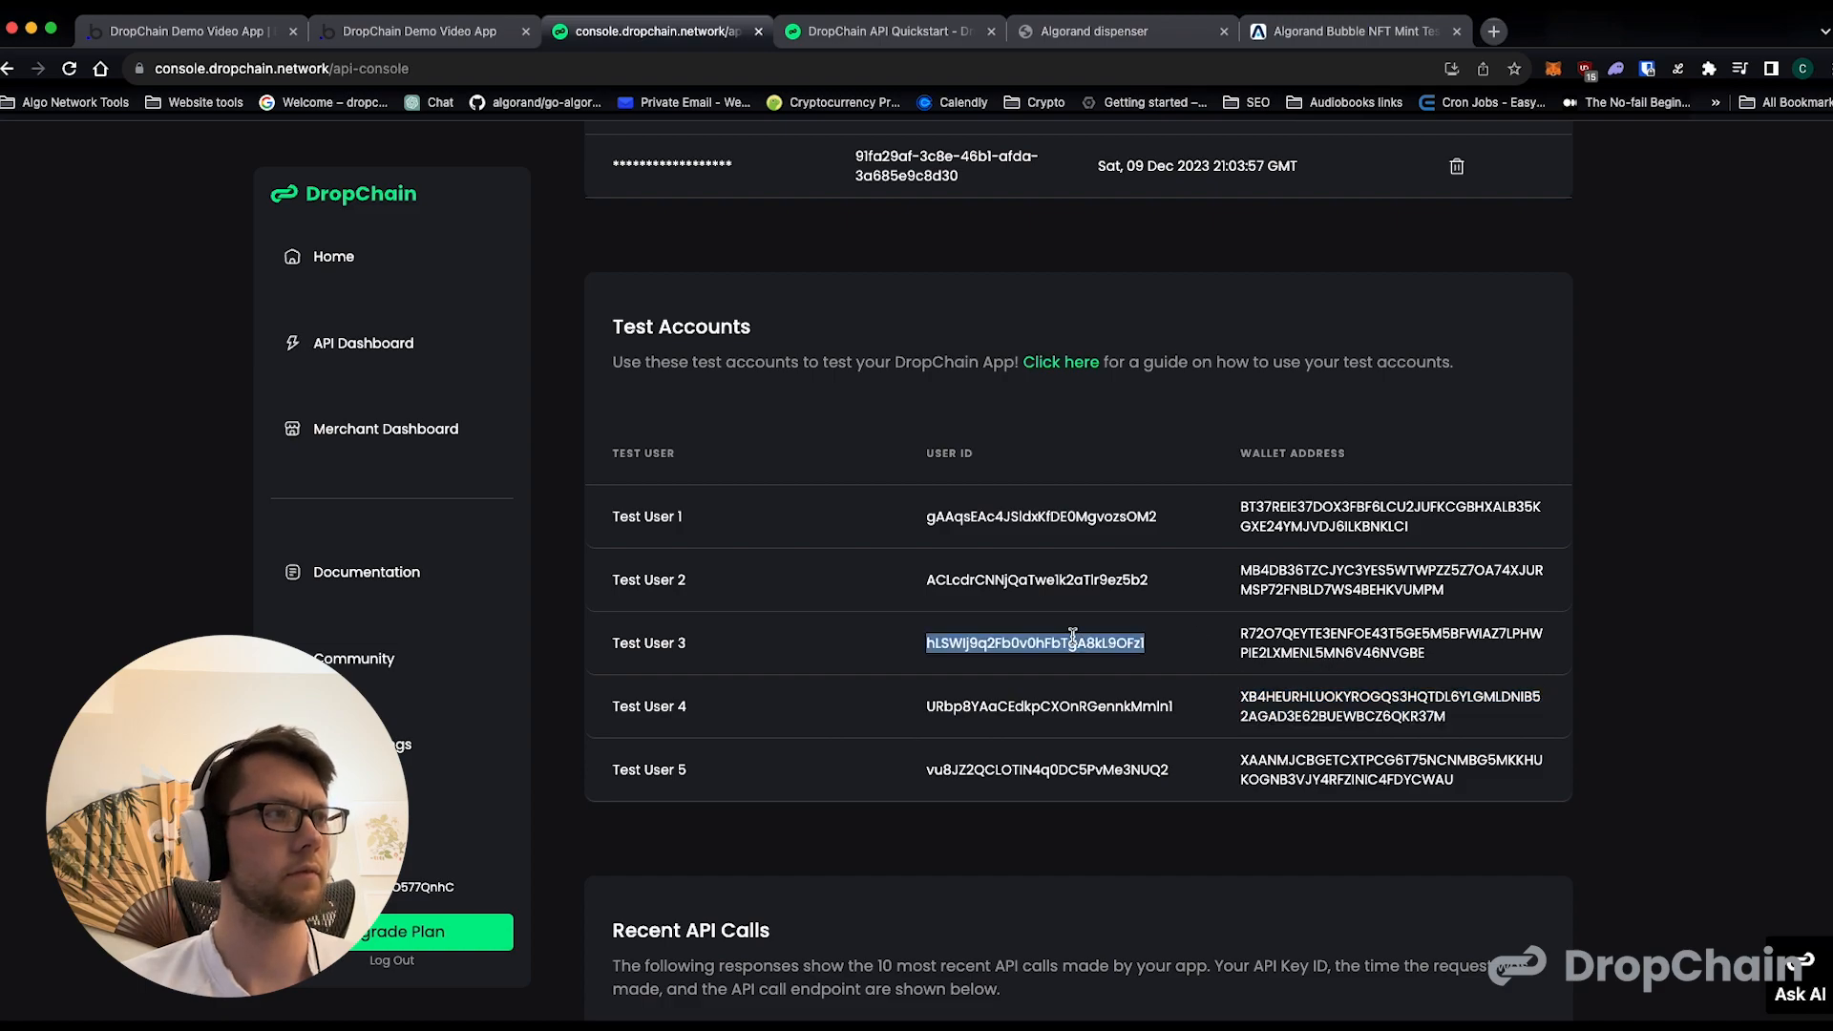
left_click(263, 28)
double_click(1051, 580)
key("ctrl+v")
- Set the sword Asset Mint action's unit name to SWORD and its asset name to "Bubble Sword NFT"
double_click(1067, 672)
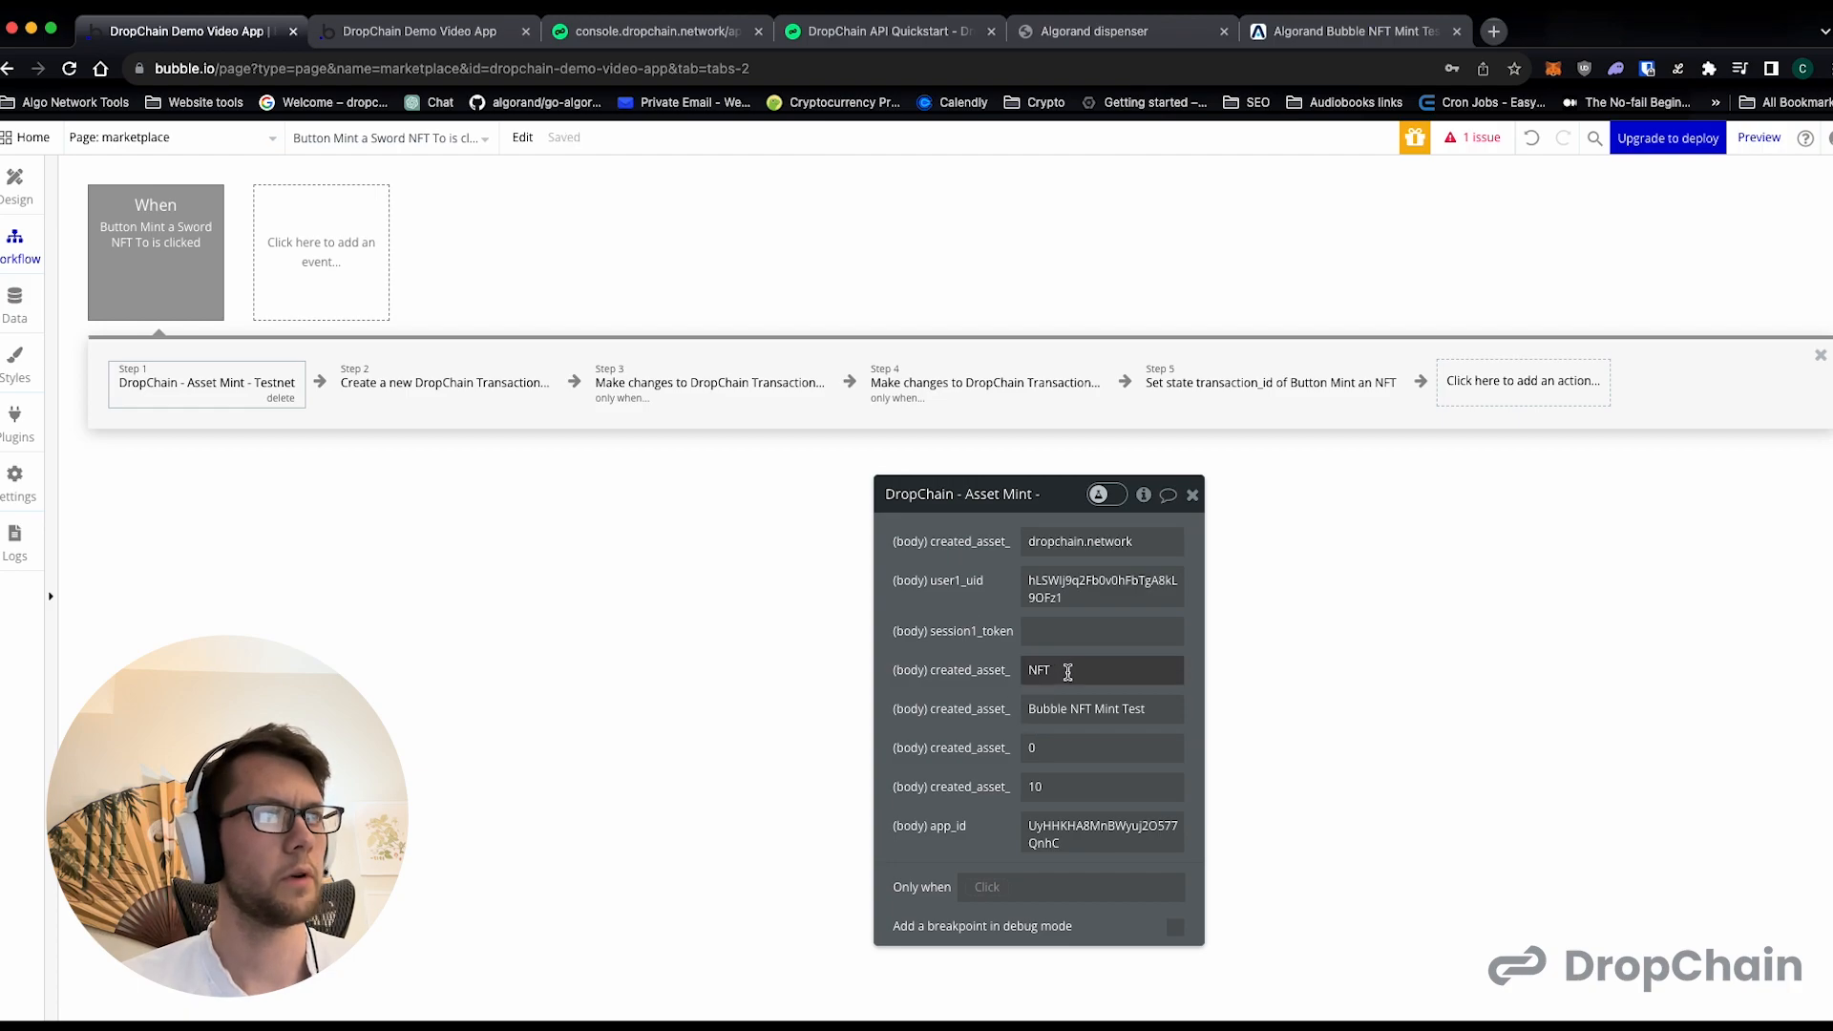
type("SWOR")
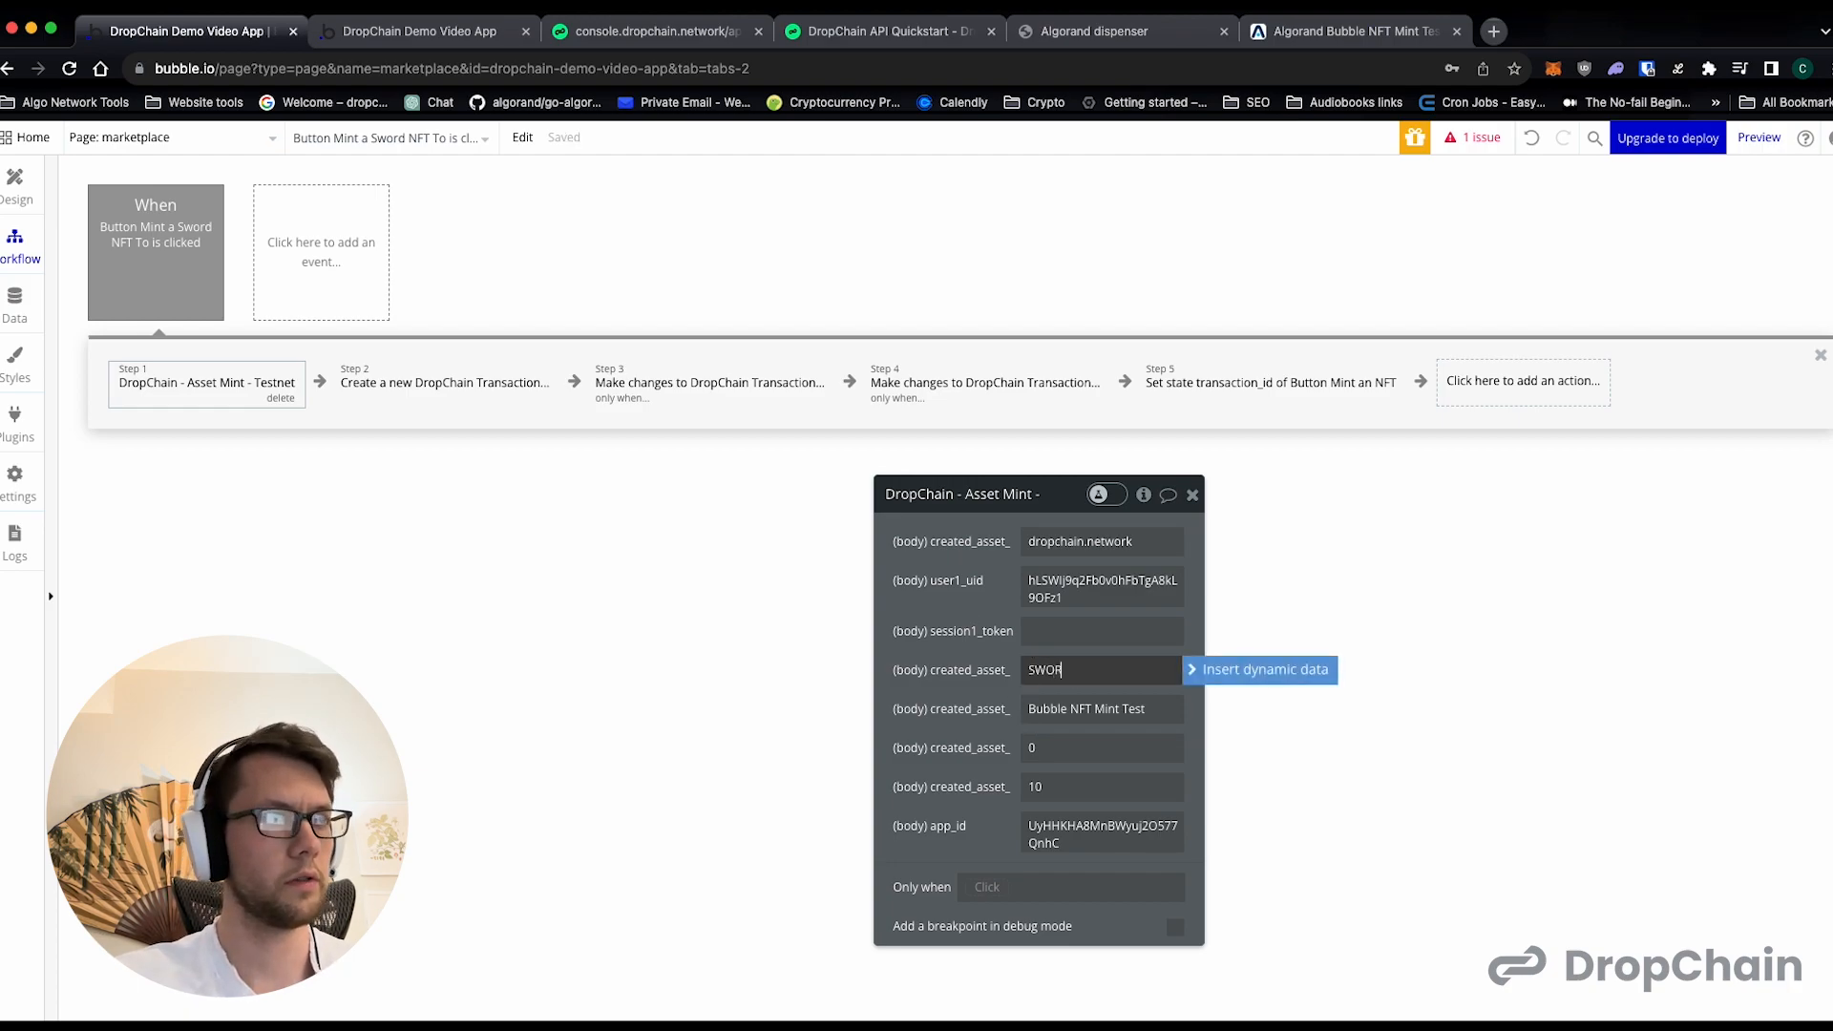
type("D")
triple_click(1078, 711)
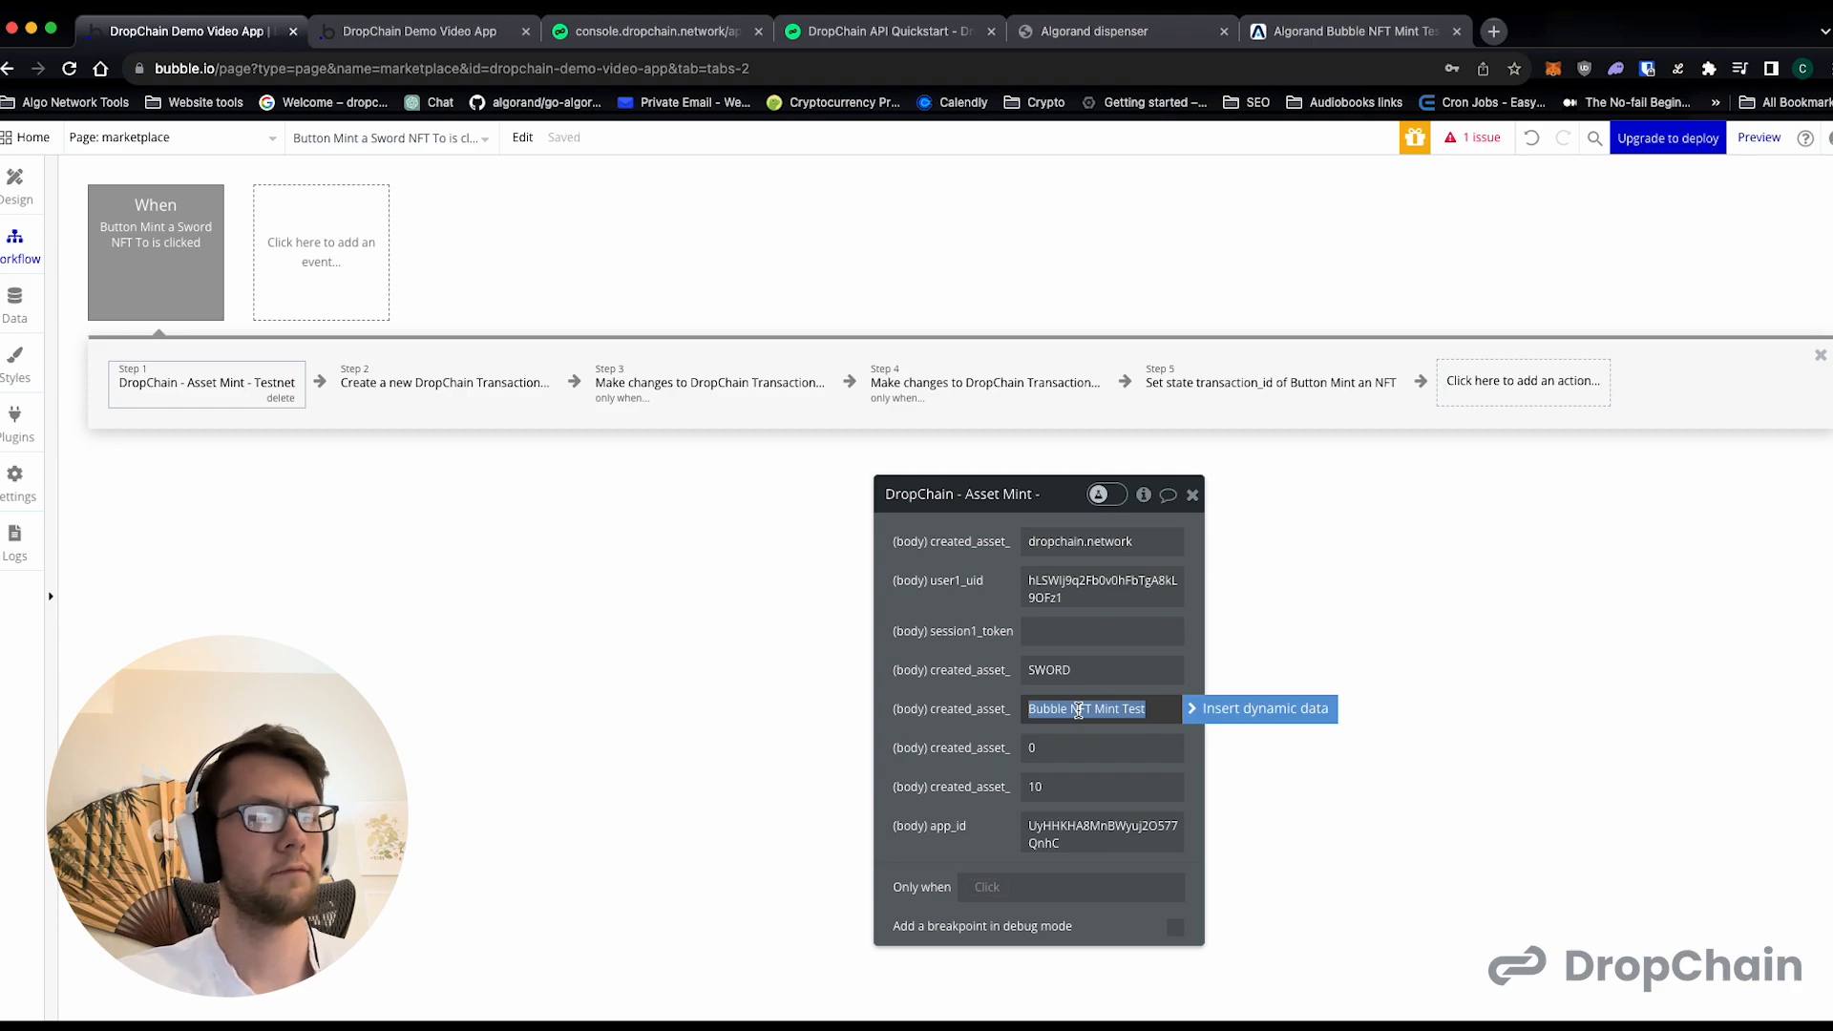
type("Bubble Swo")
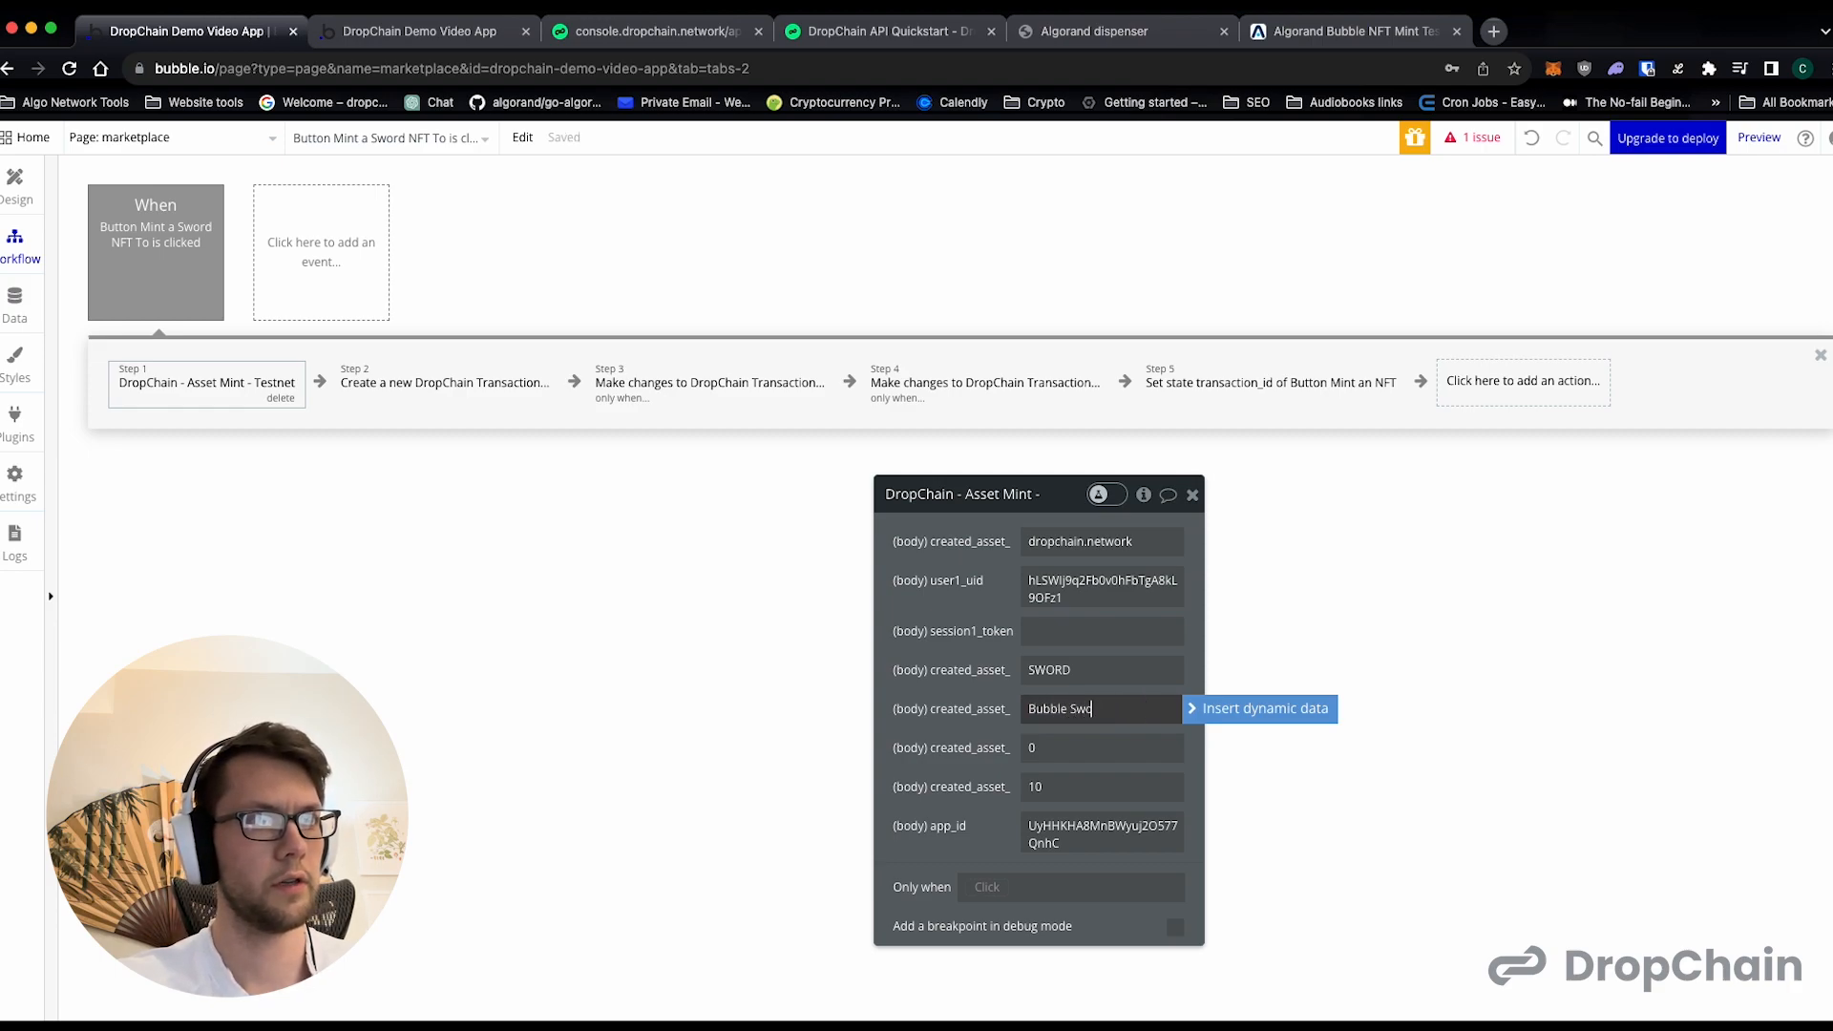
type("rd NFT")
left_click(1042, 757)
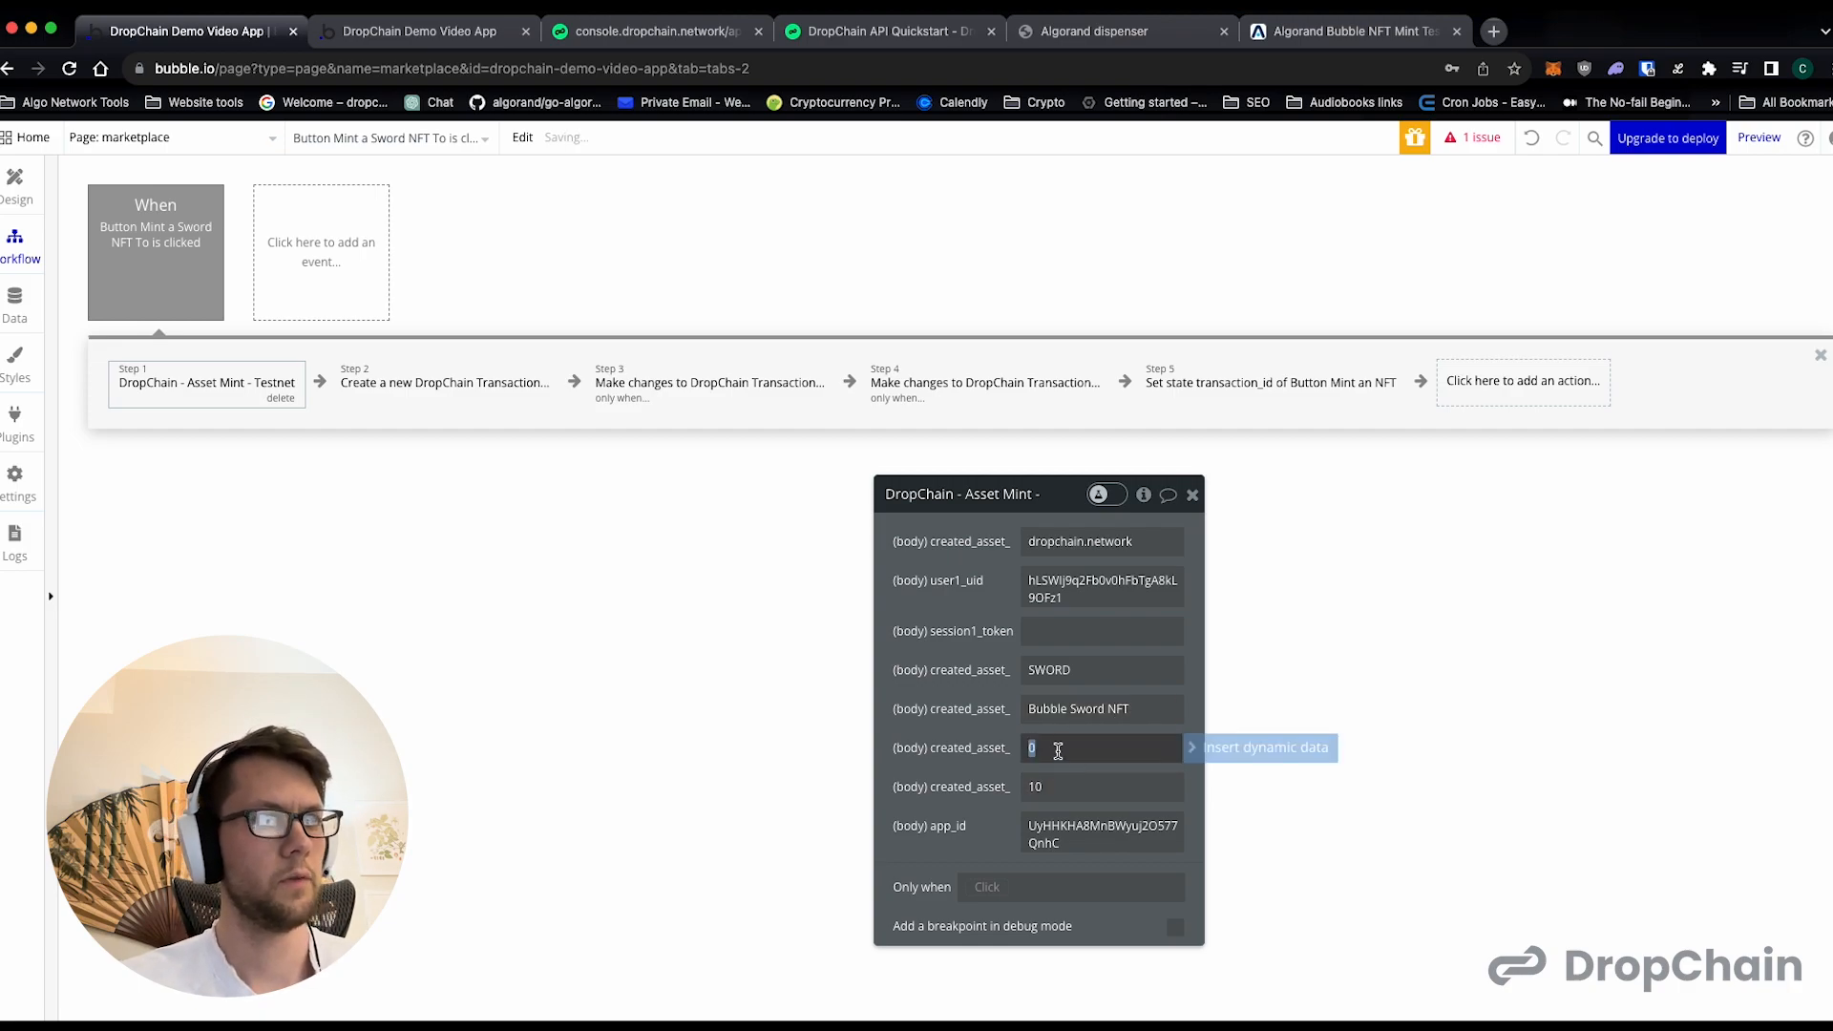
double_click(1042, 757)
left_click(1007, 770)
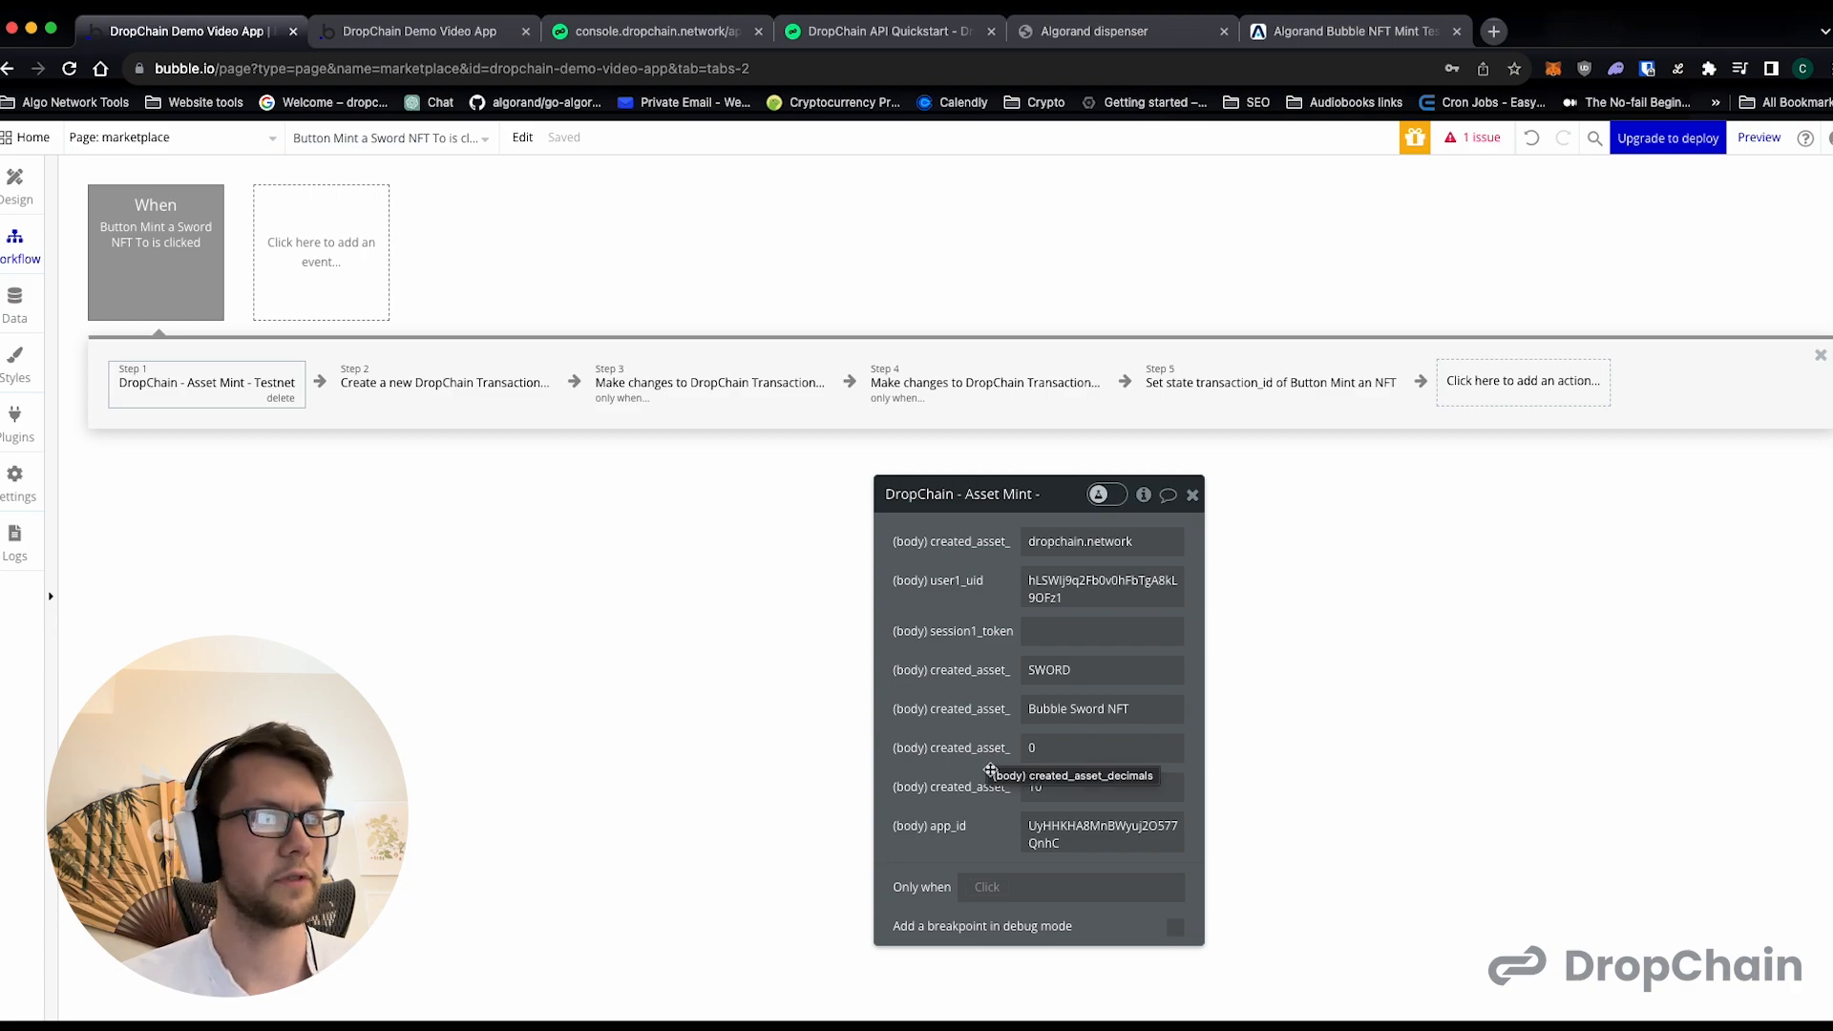
left_click(1047, 786)
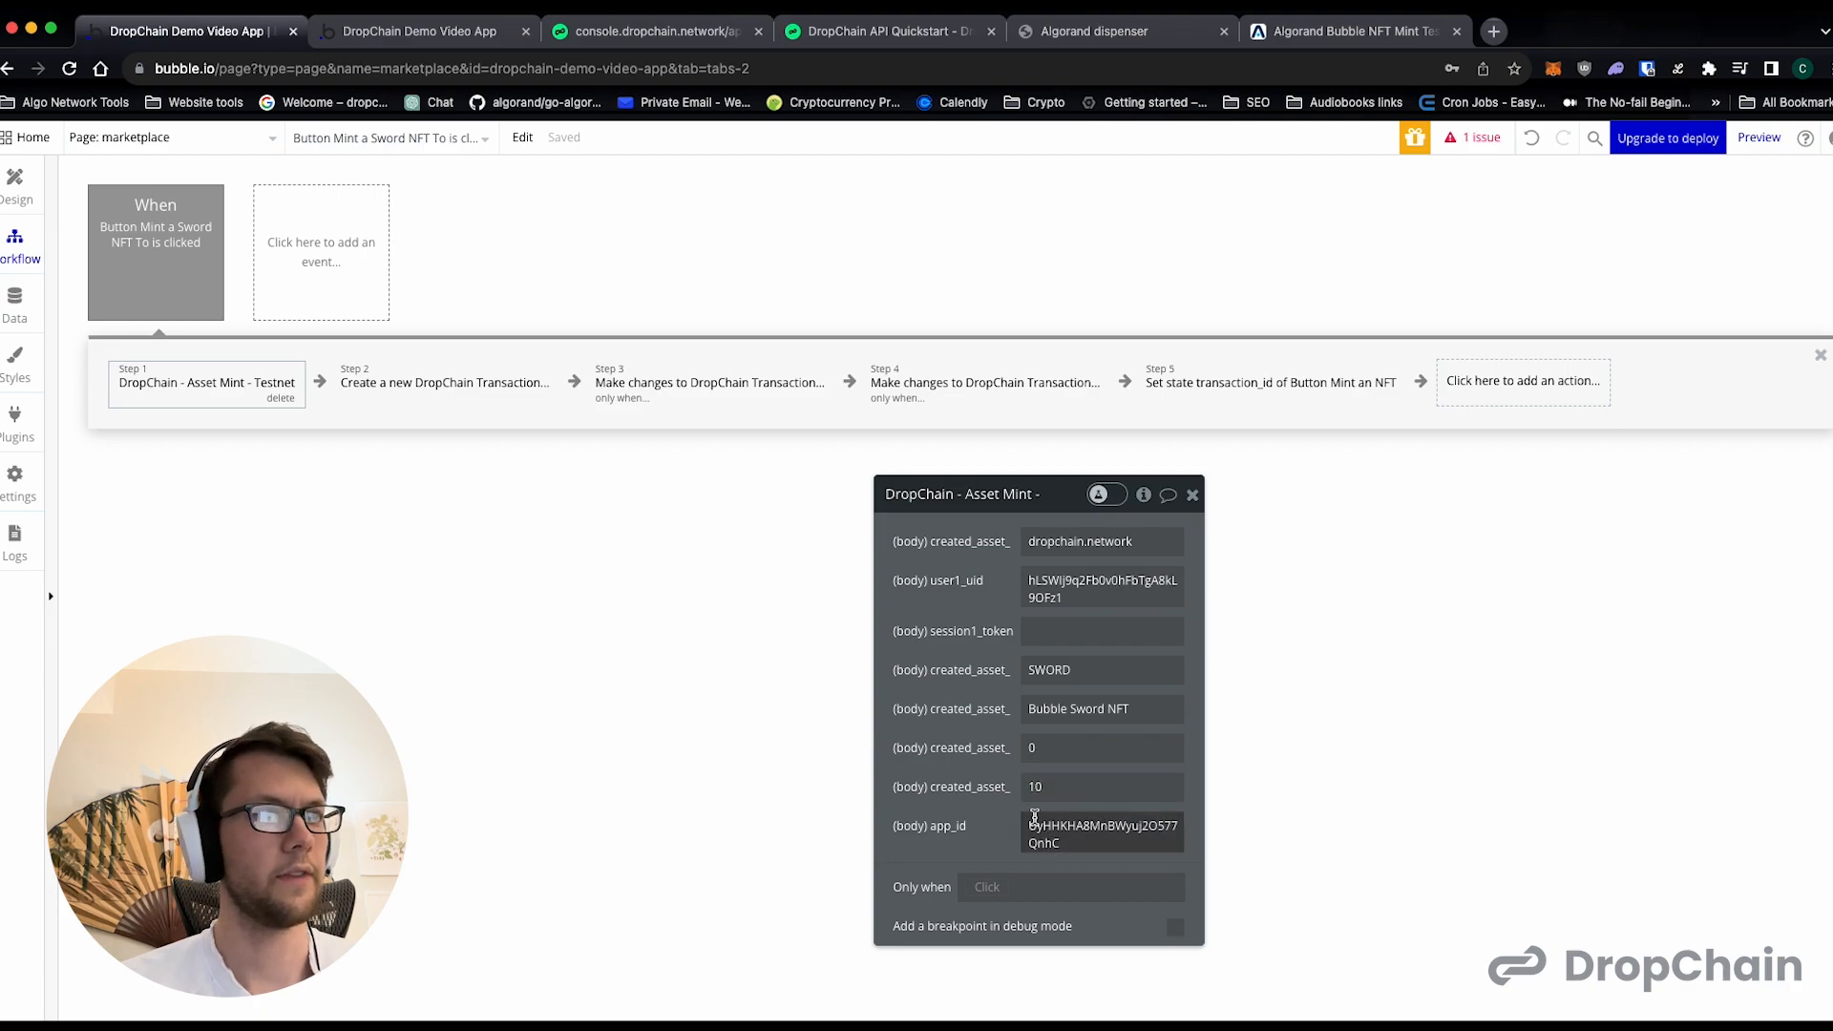
- Review the sword workflow's transaction steps and point its Set state action at the Mint a Sword NFT To button
left_click(472, 383)
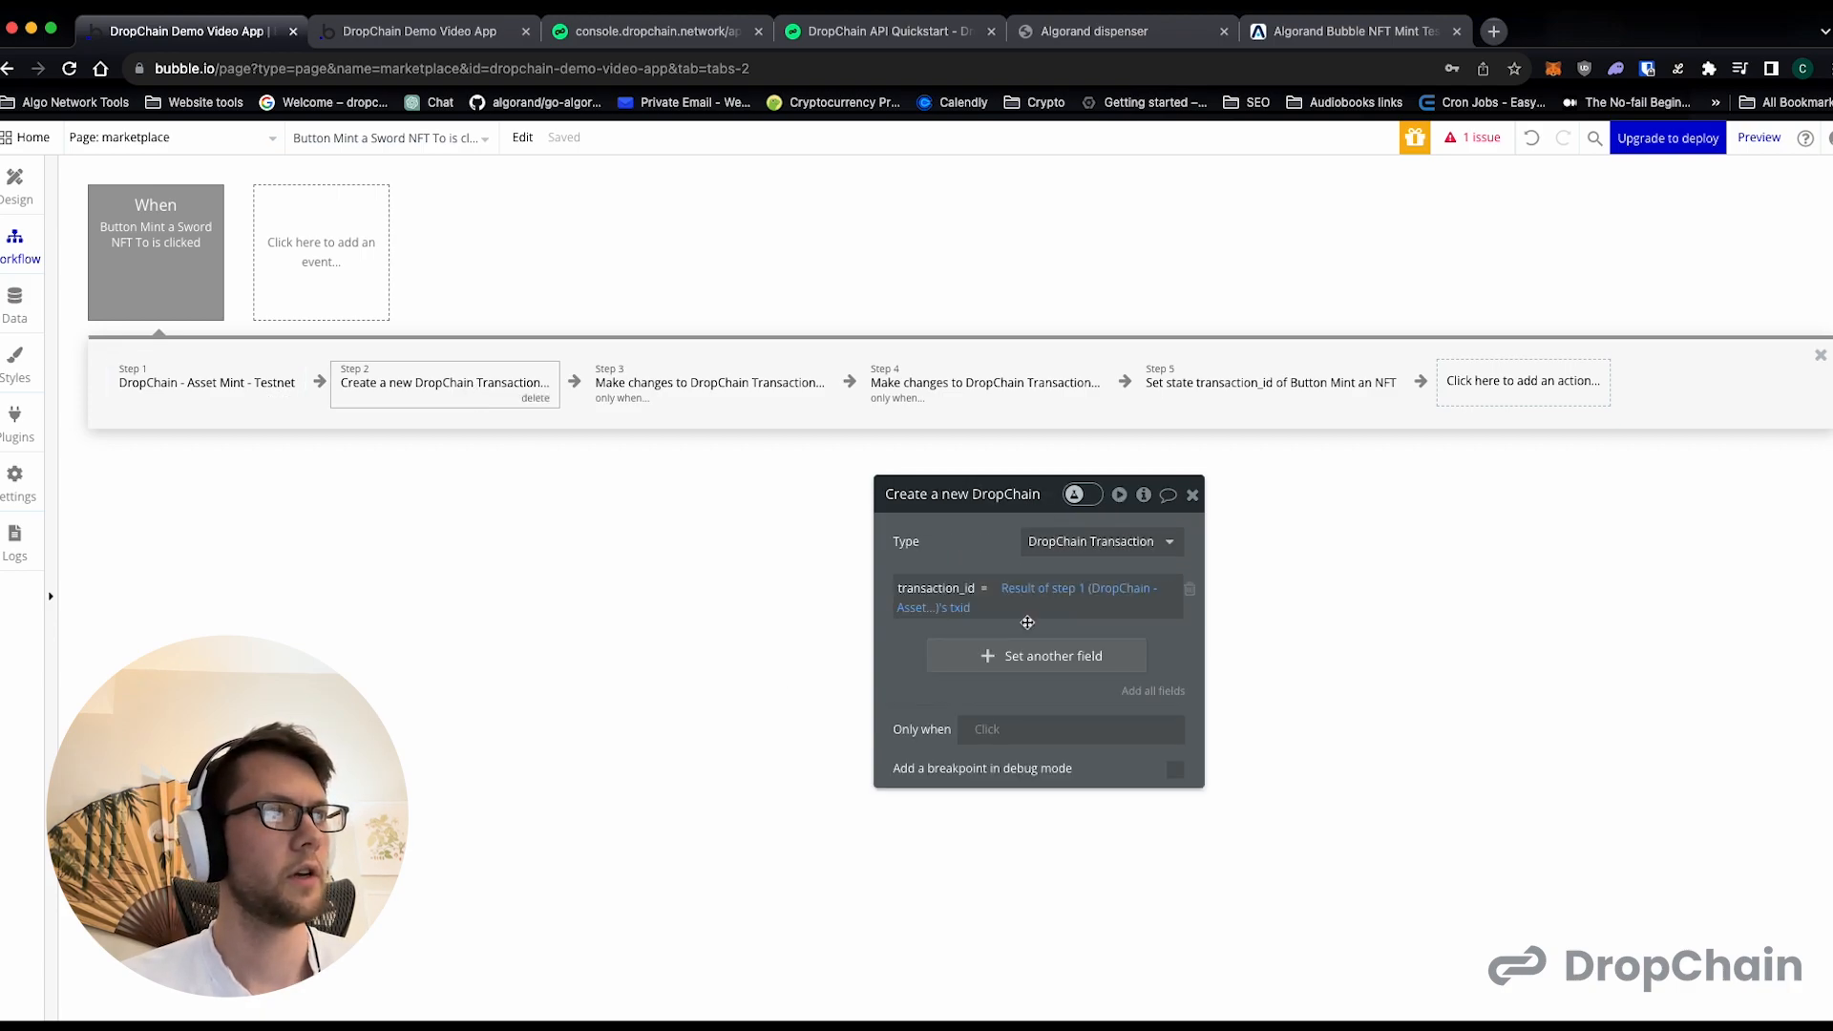
left_click(761, 382)
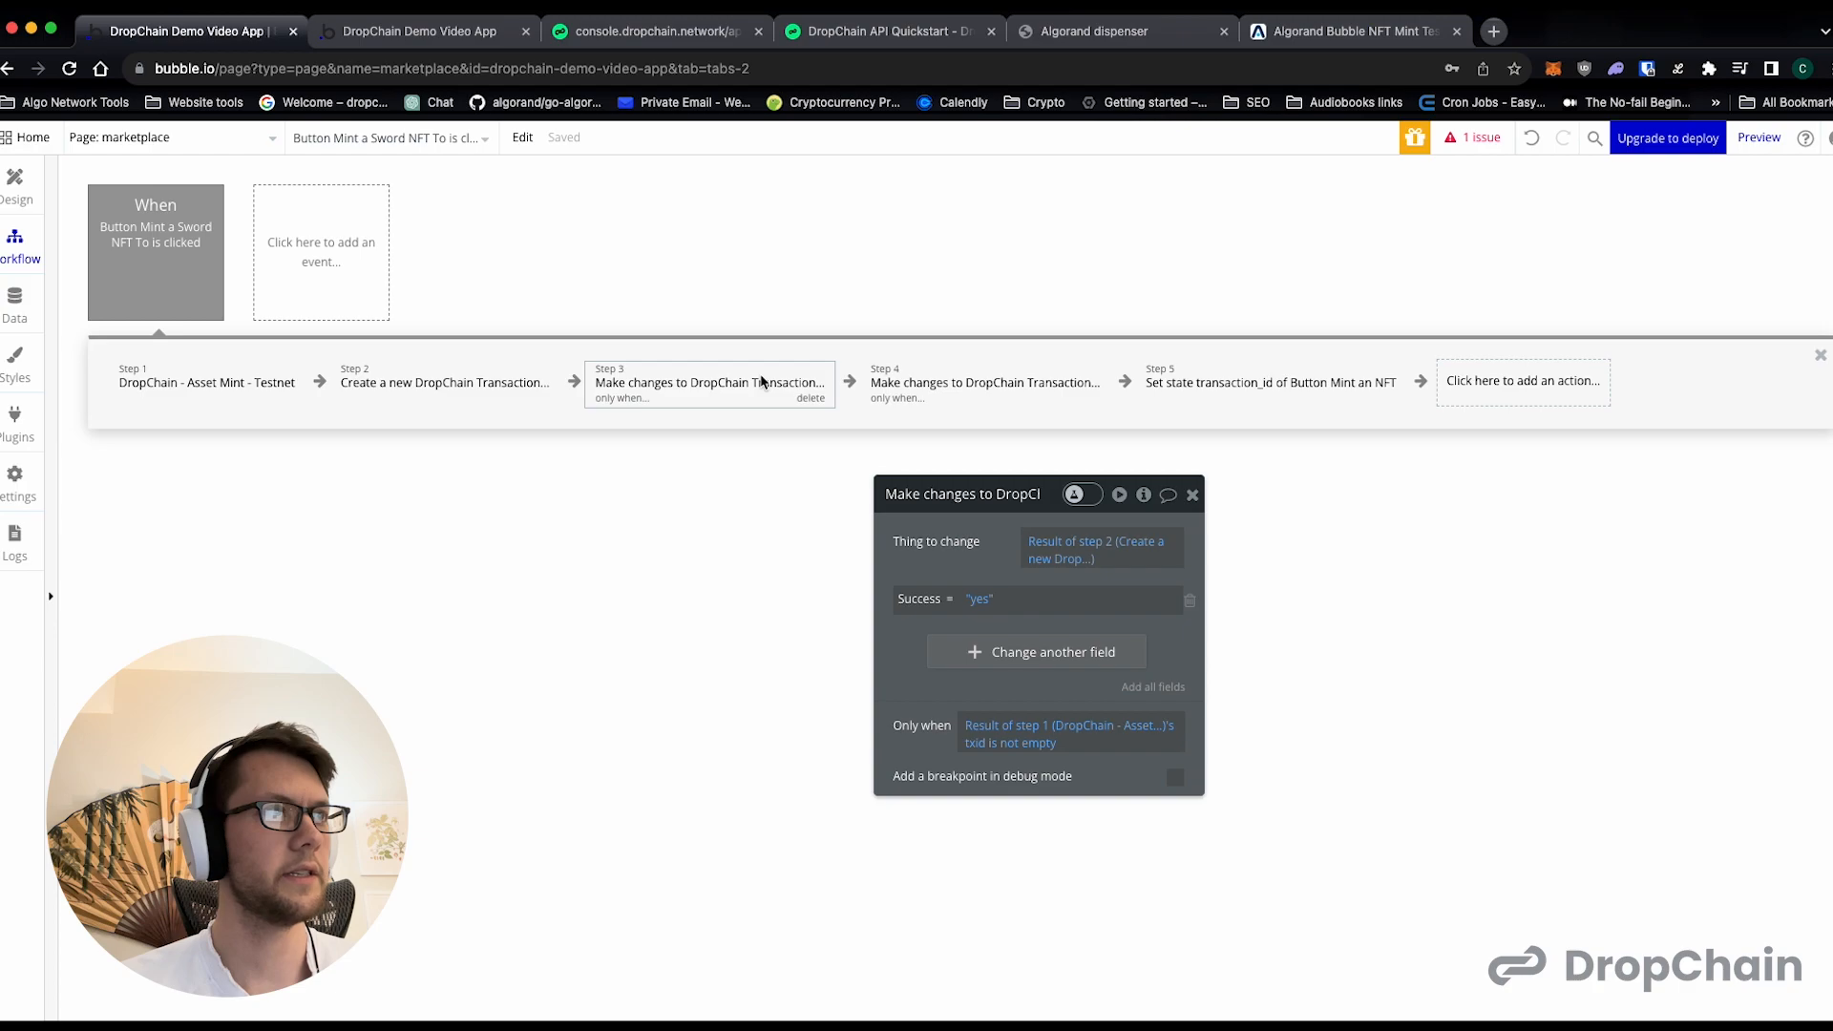
left_click(964, 384)
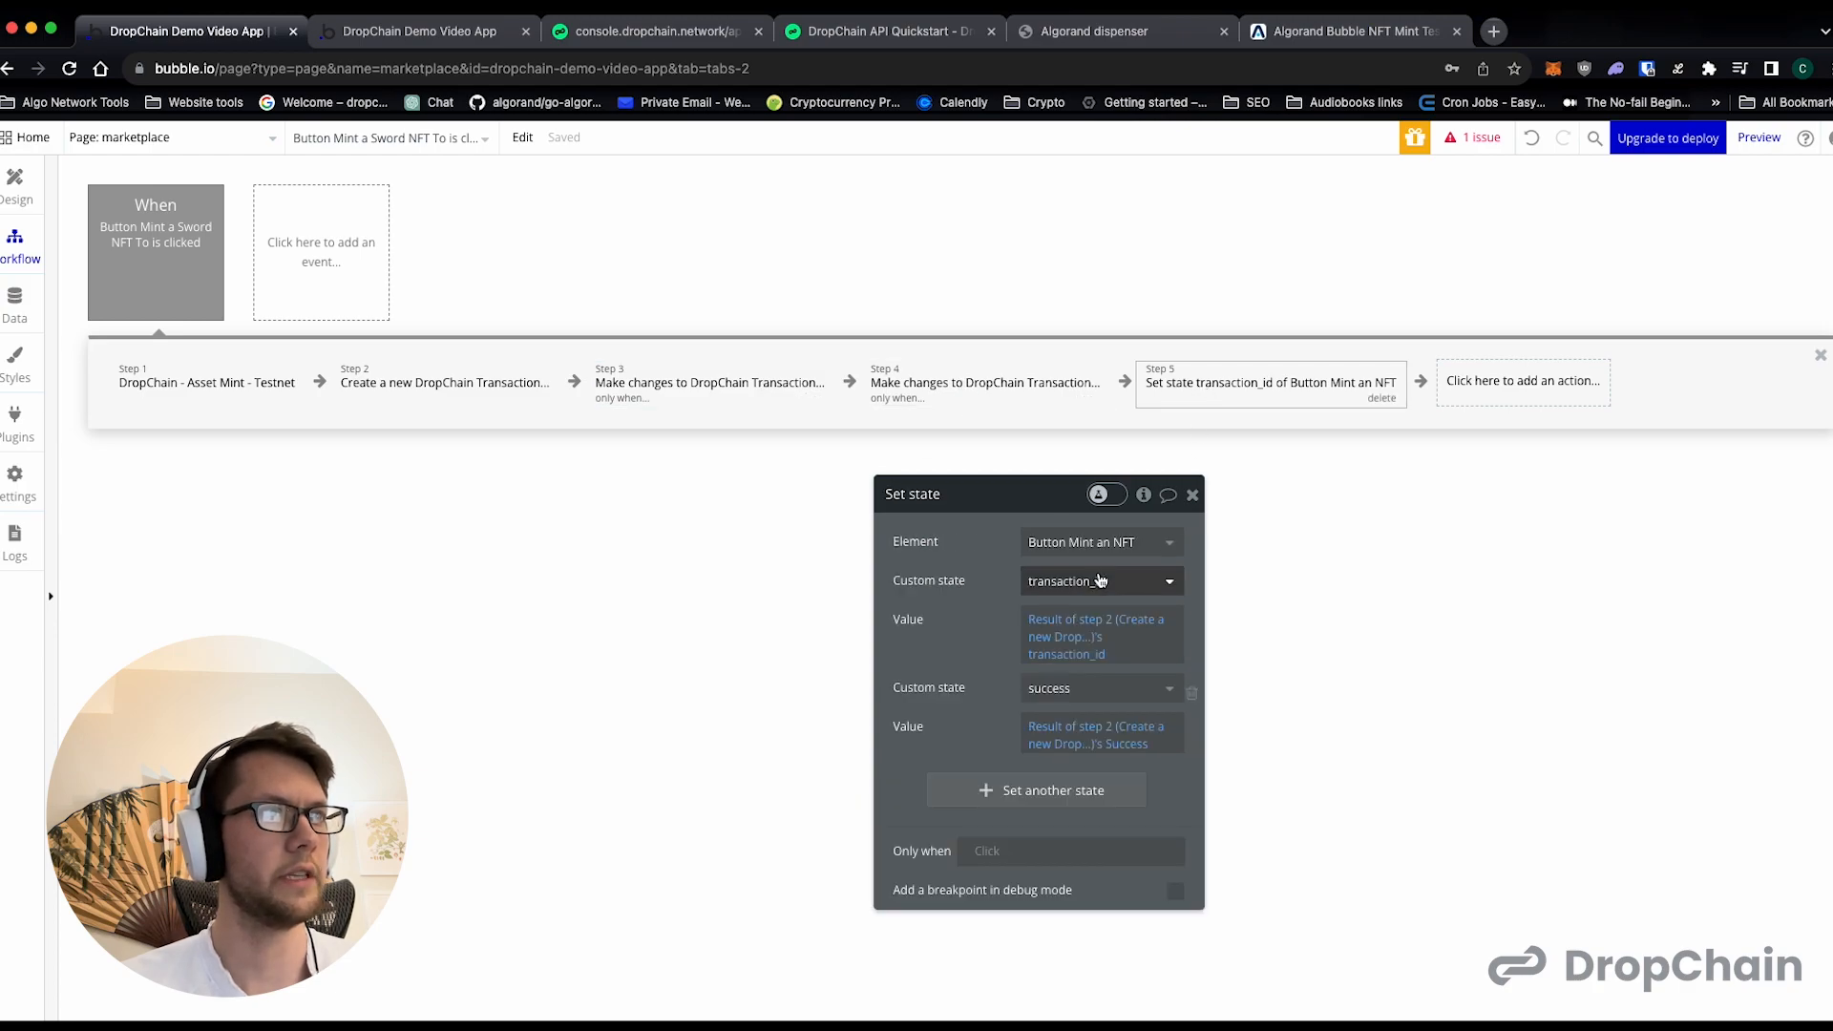
left_click(1098, 543)
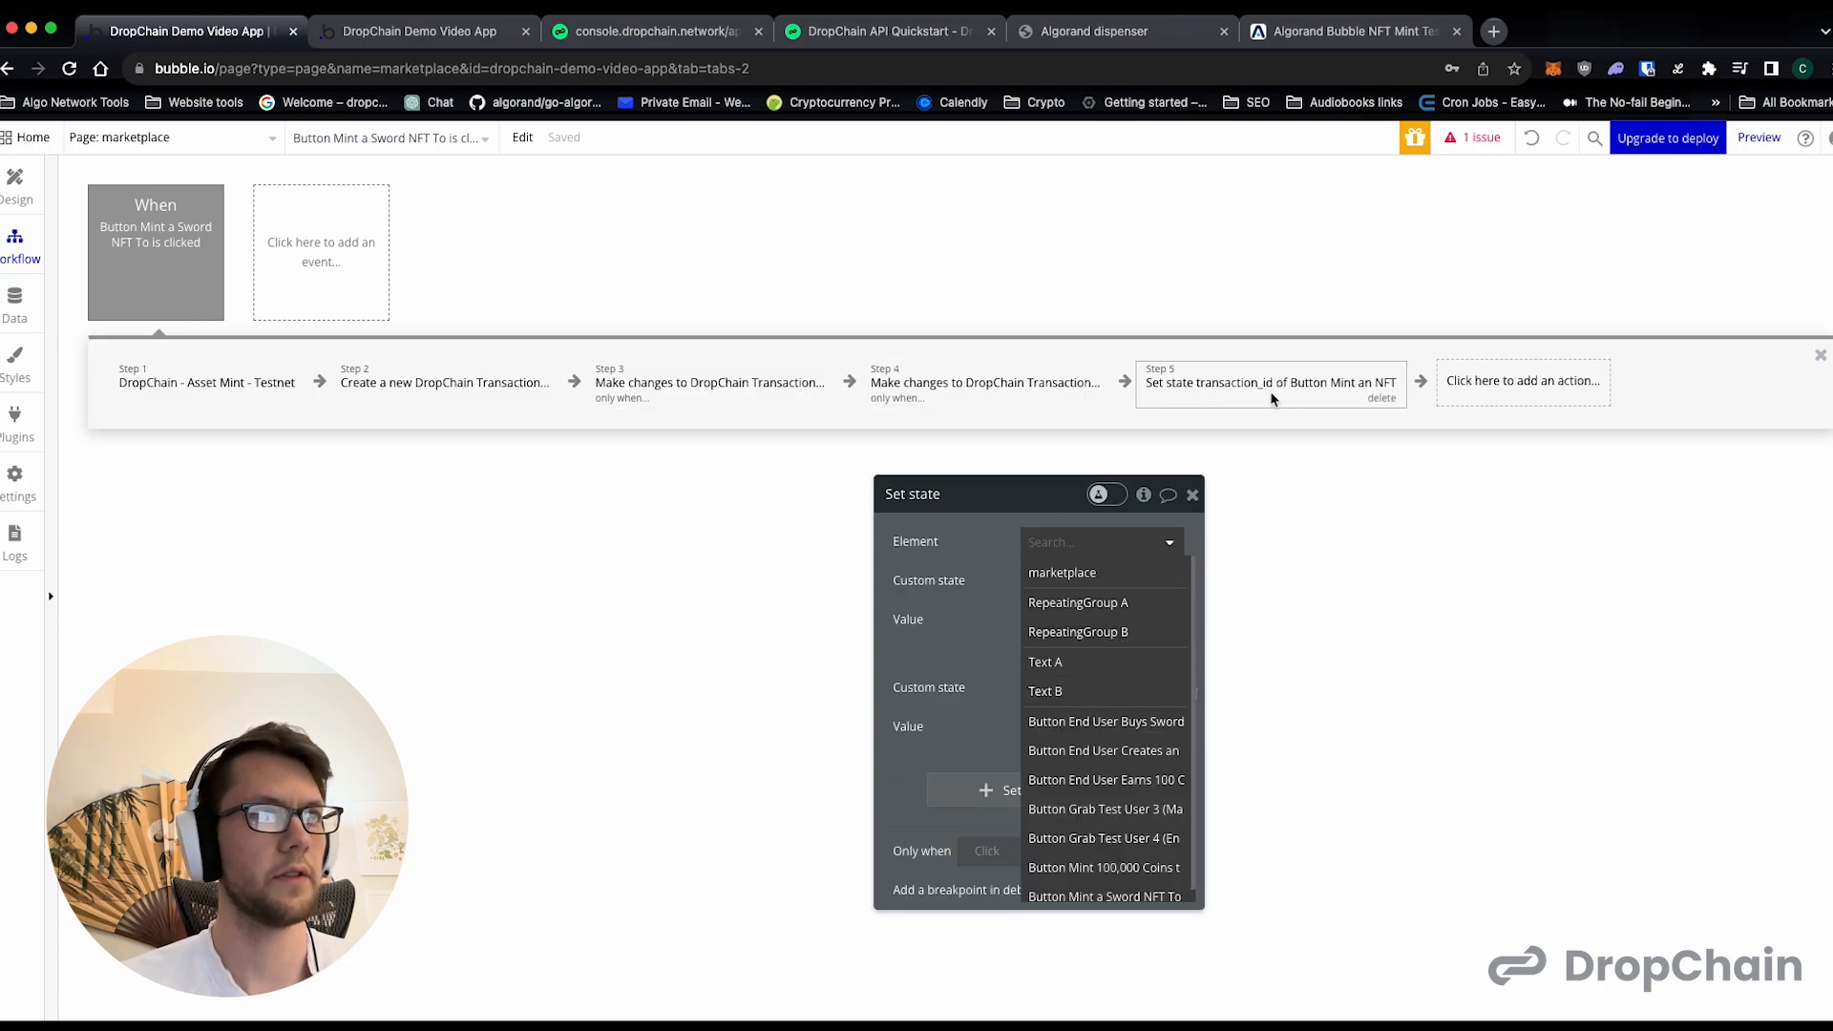
scroll(1131, 754, "down", 1)
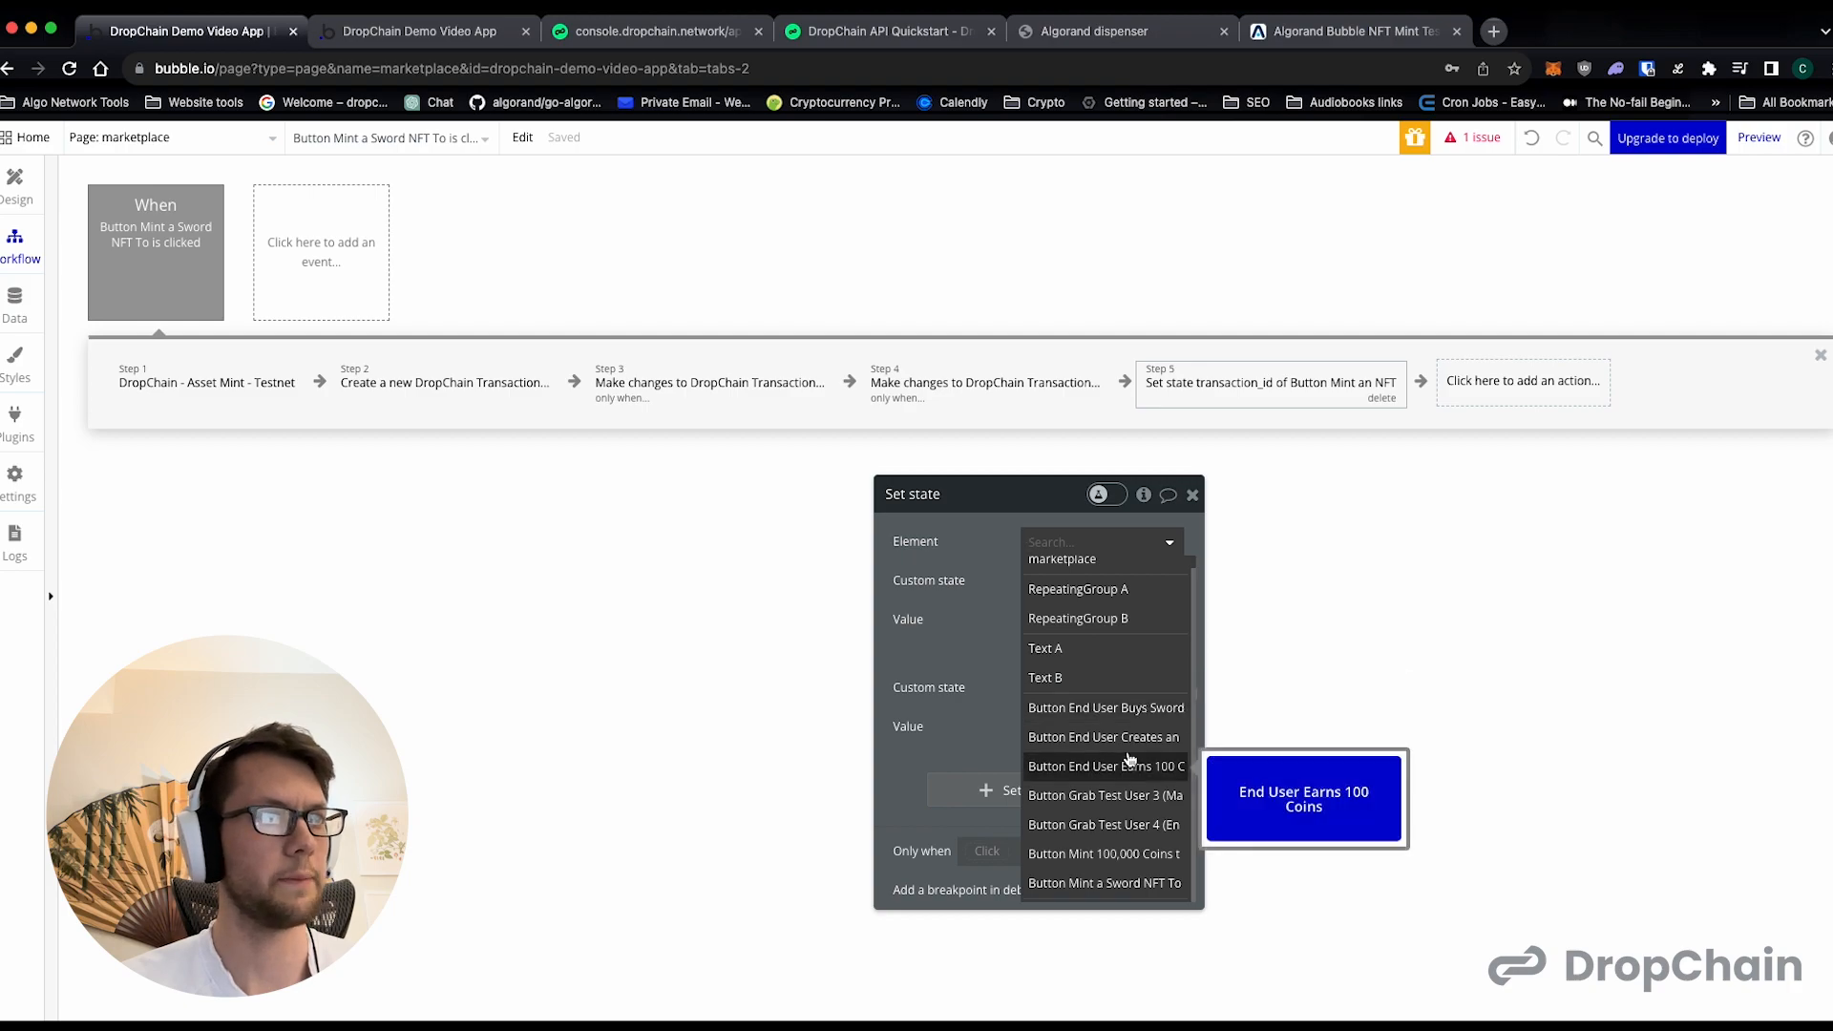
left_click(1103, 880)
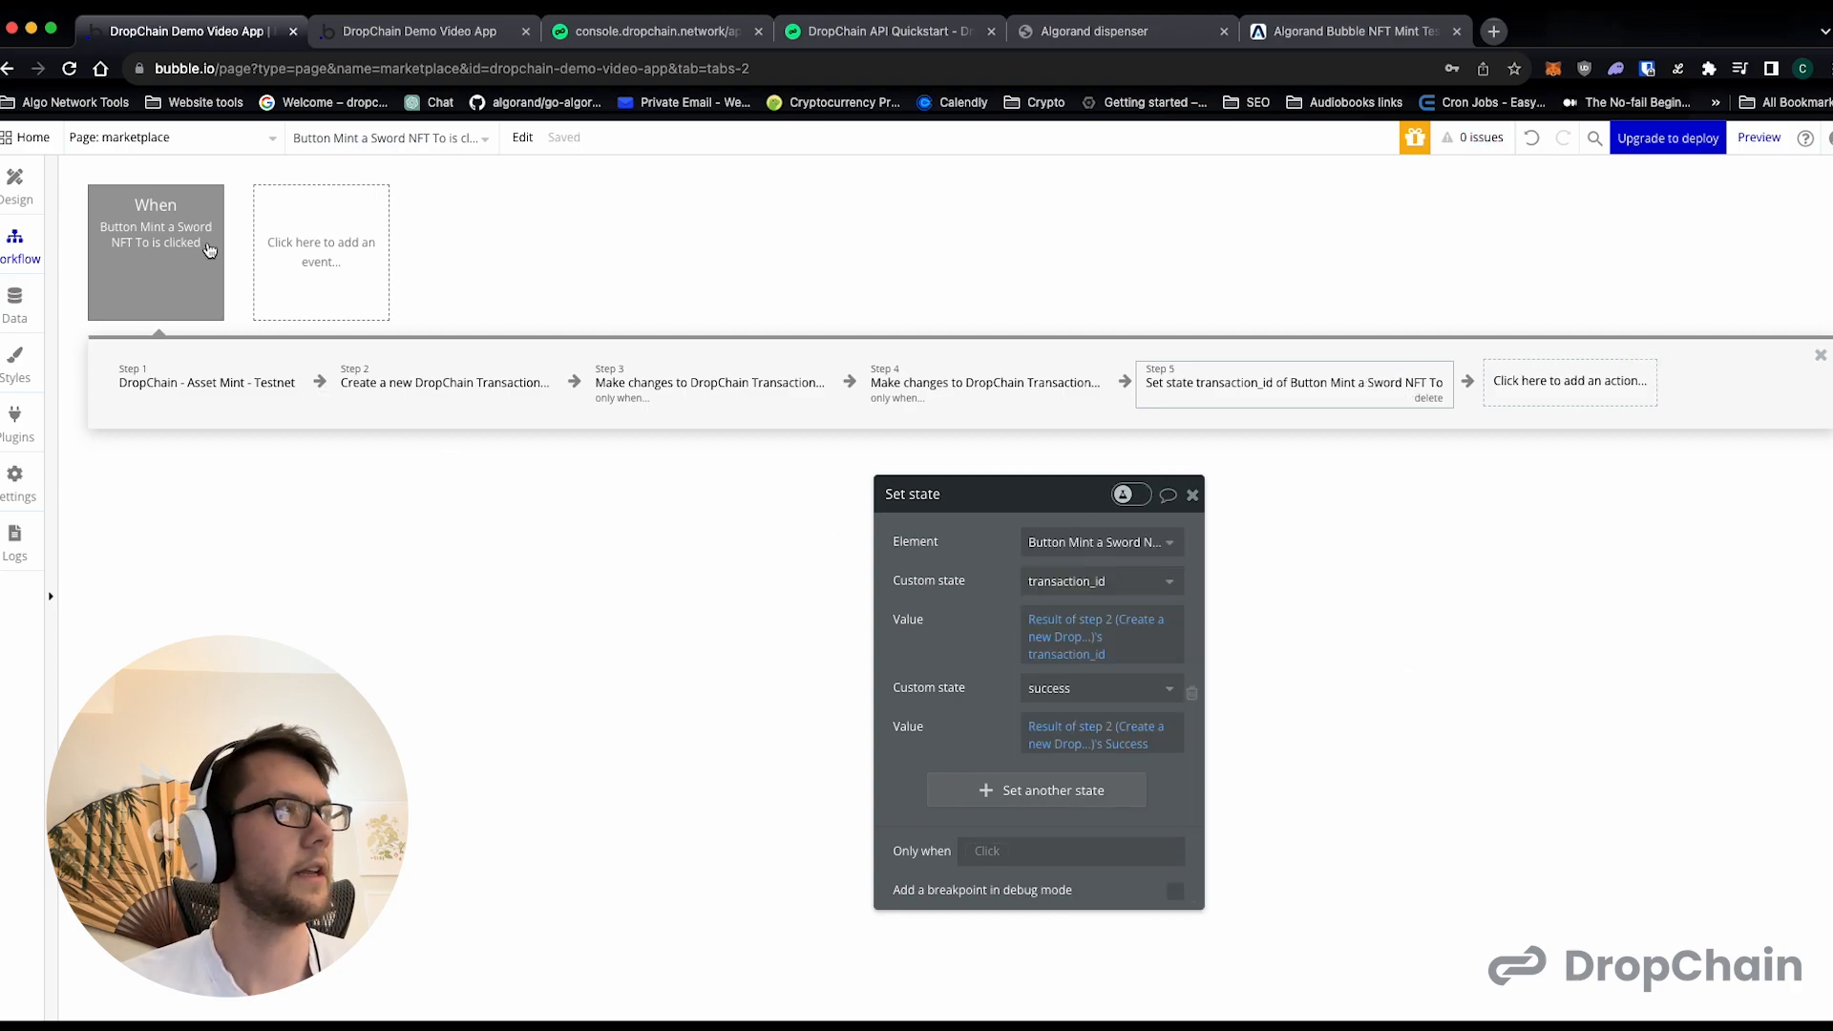
- Duplicate the sword-minting workflow and assign one copy's trigger to the Mint 100,000 Coins button
left_click(218, 403)
left_click(397, 391)
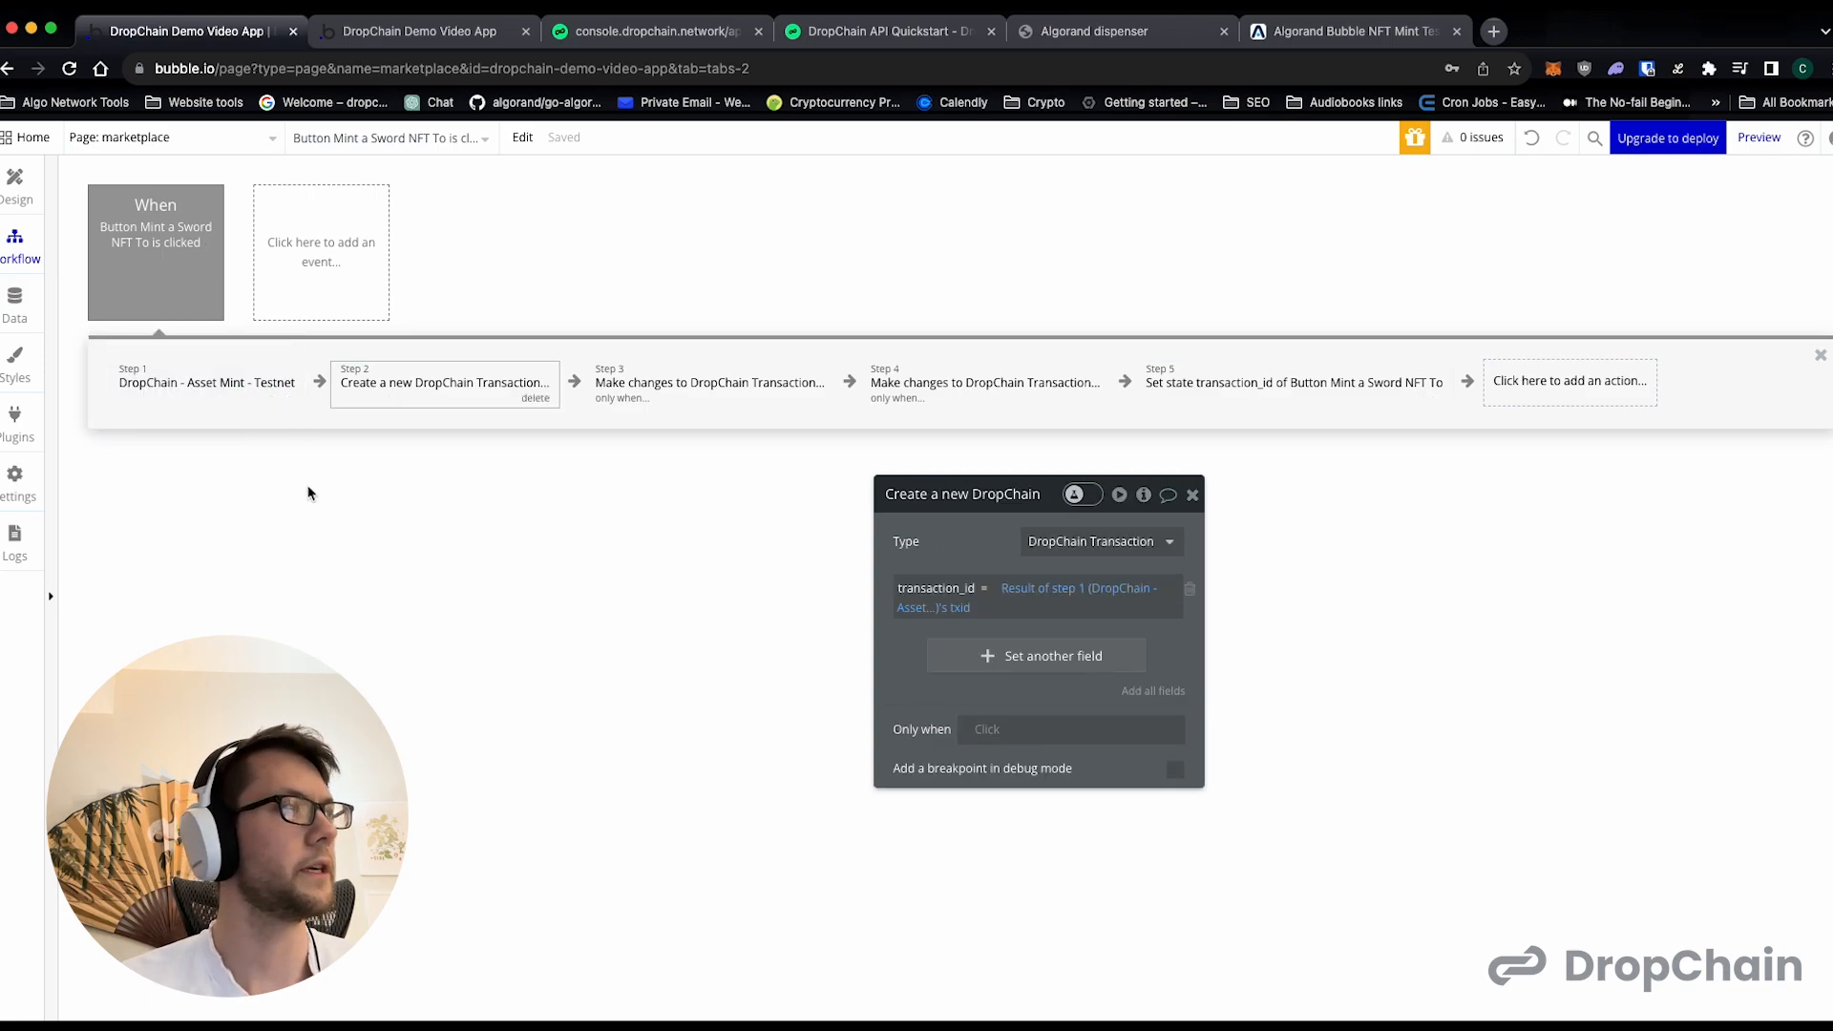
right_click(196, 277)
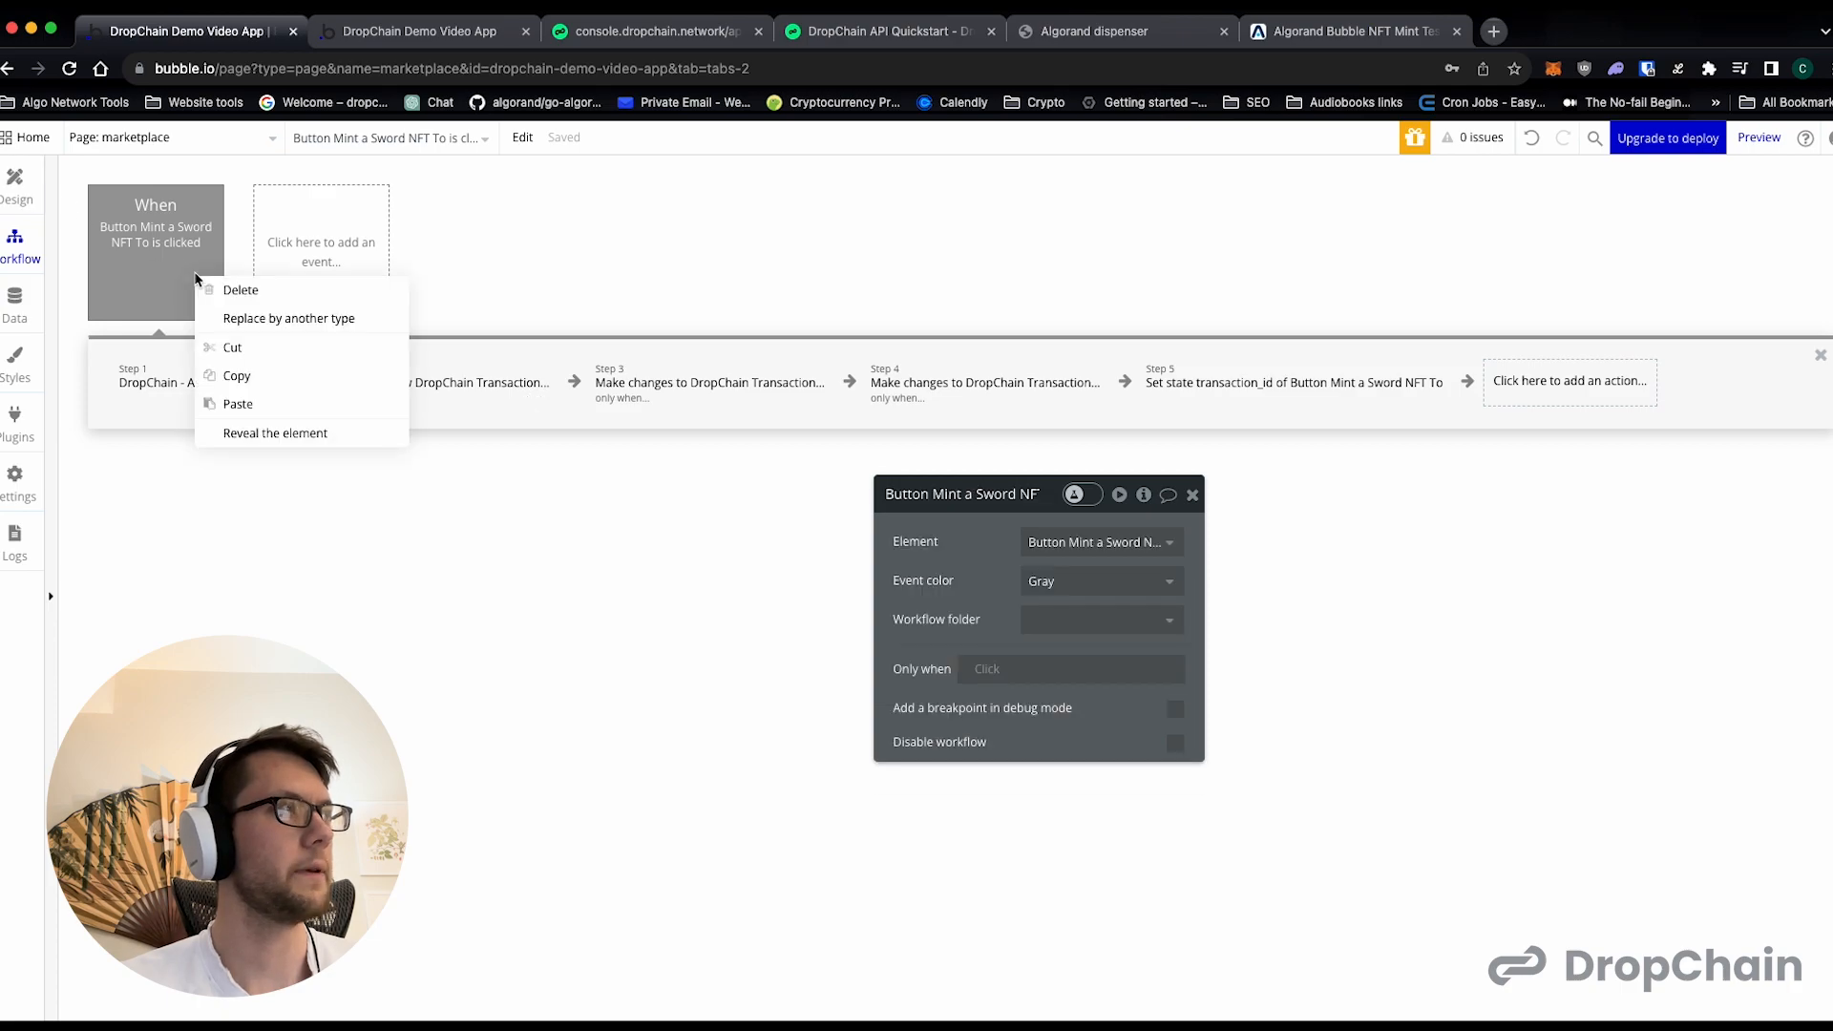
left_click(239, 375)
right_click(202, 252)
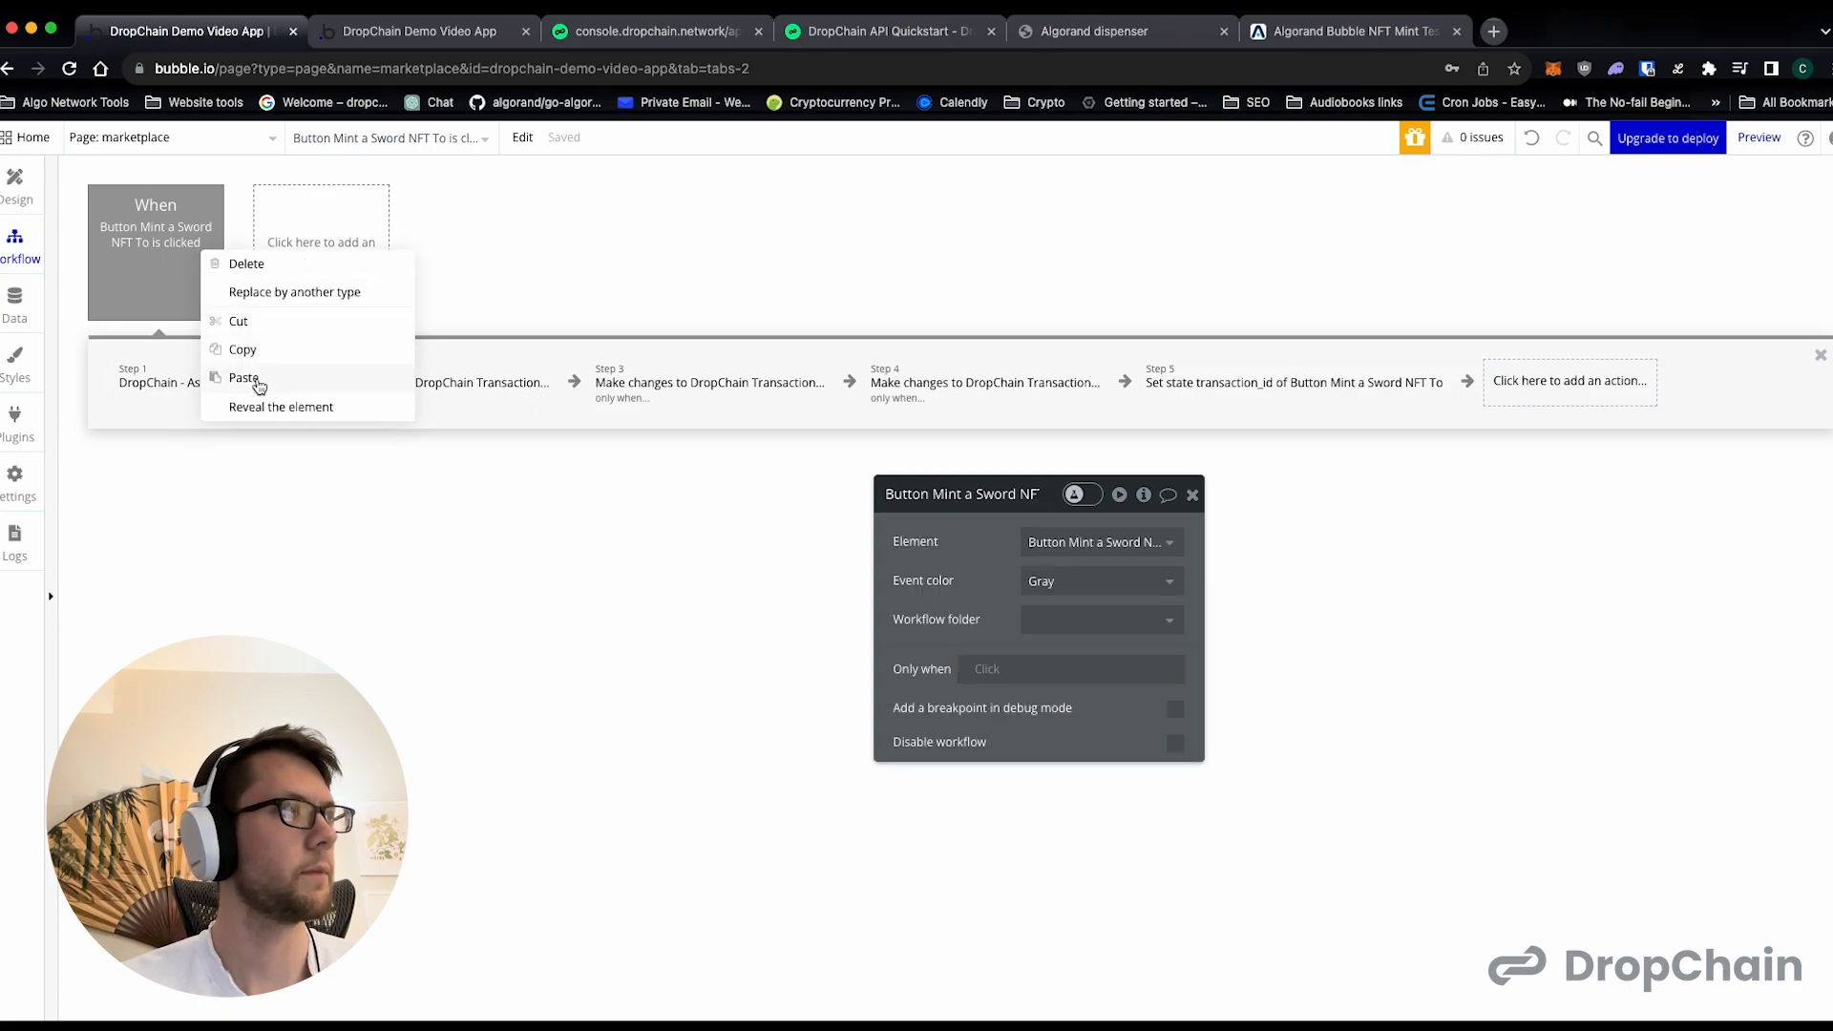
left_click(258, 380)
left_click(168, 267)
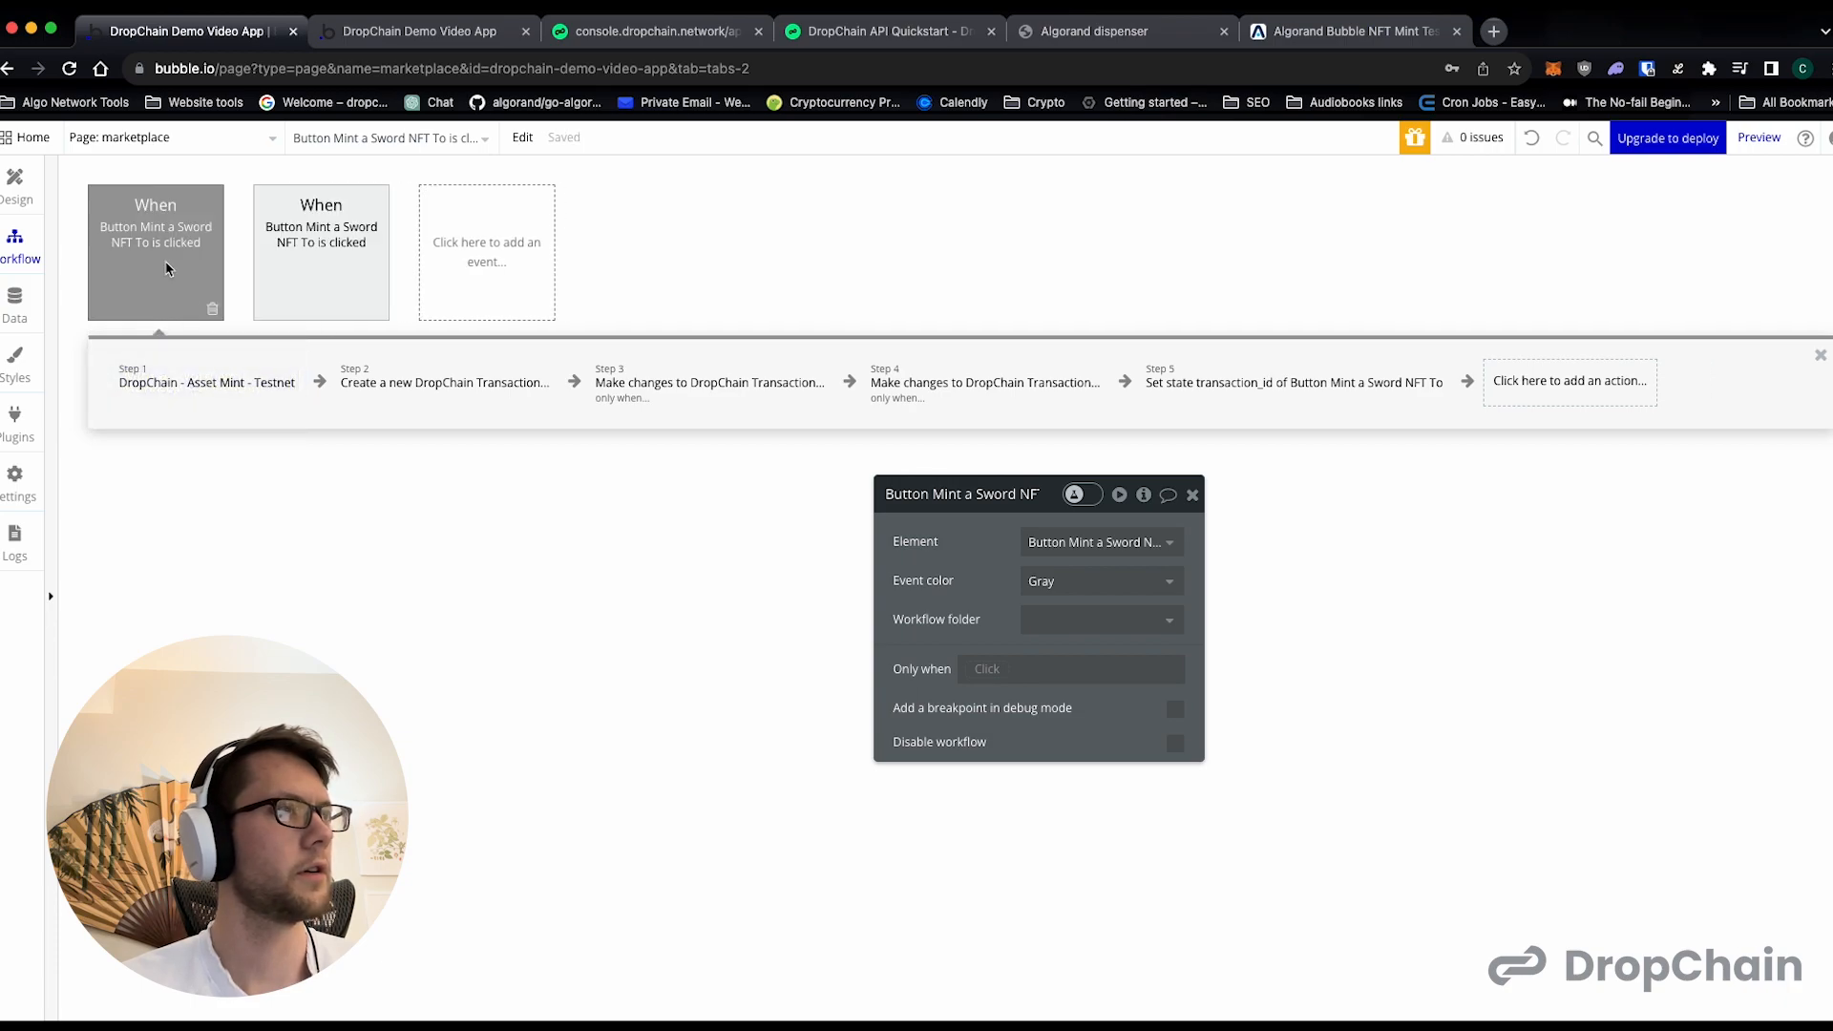
left_click(1042, 539)
left_click(1060, 728)
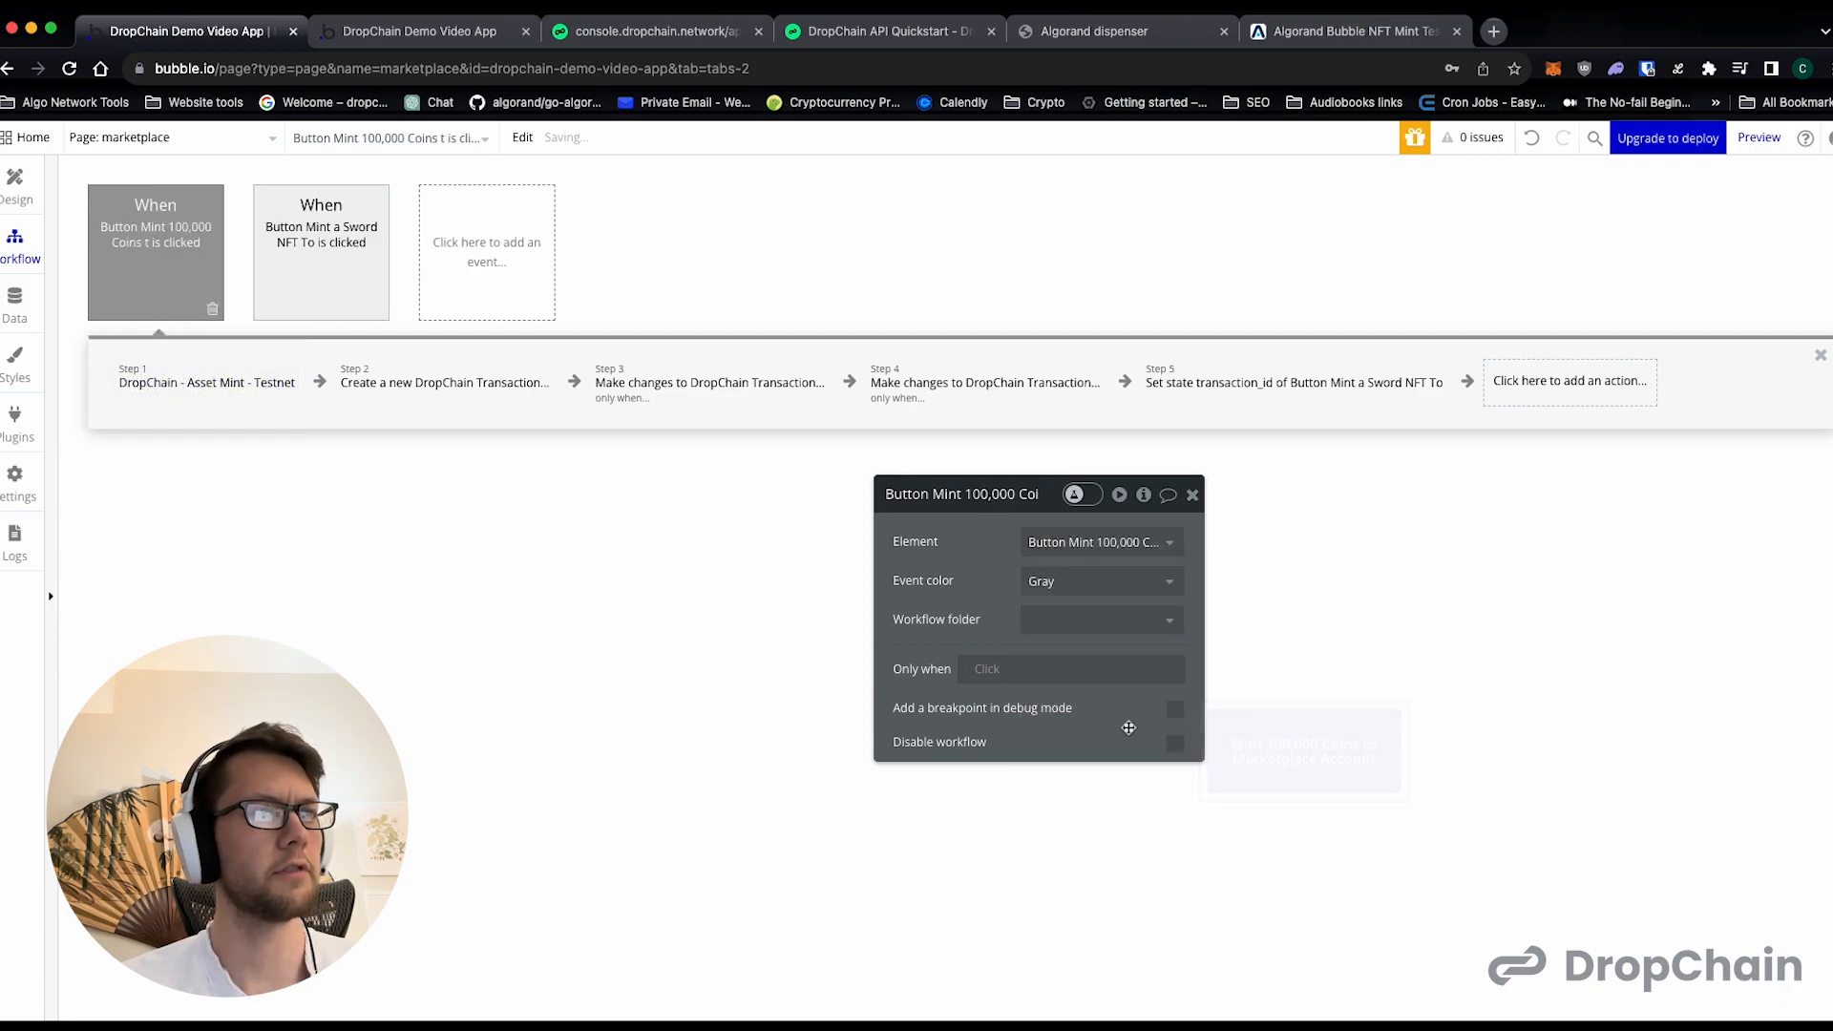
- Set the coin workflow's Asset Mint unit name to COINS and its asset name to "Bubble Coin Tokens"
left_click(239, 372)
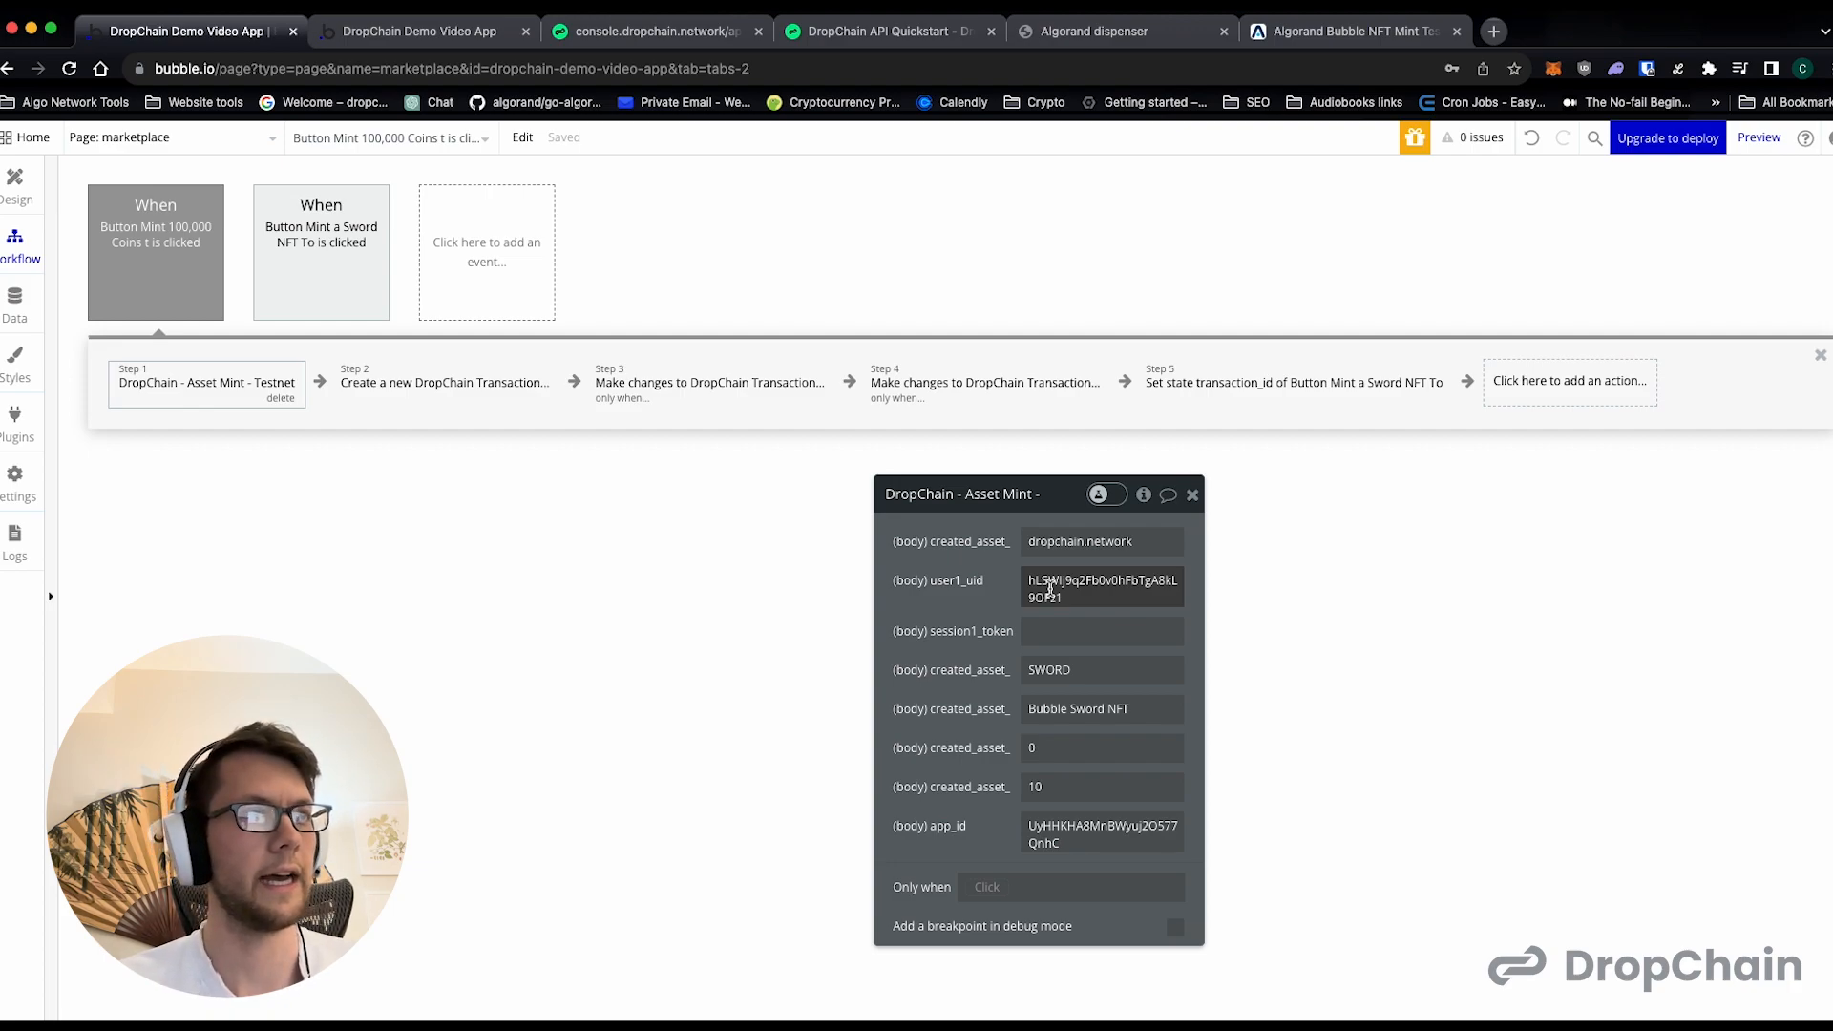
double_click(1054, 671)
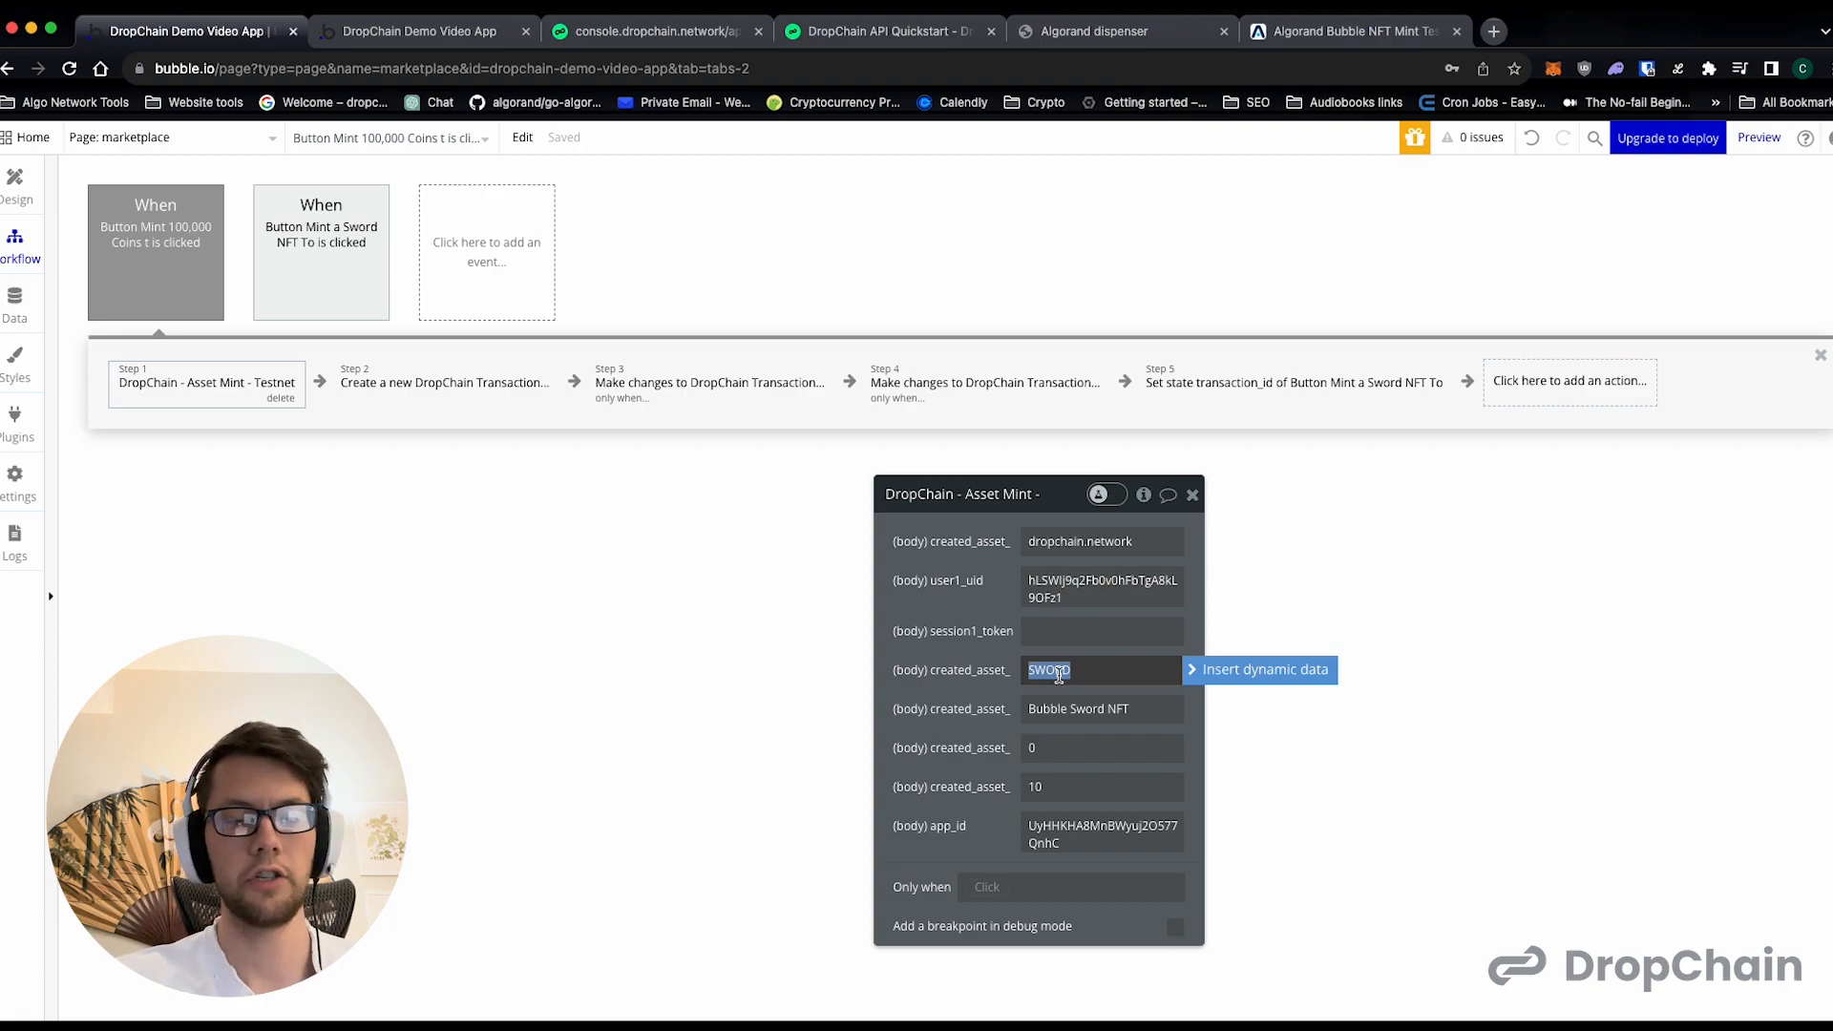
type("COINS")
key("Tab")
key("Left")
key("alt+shift+Right")
type("Coins")
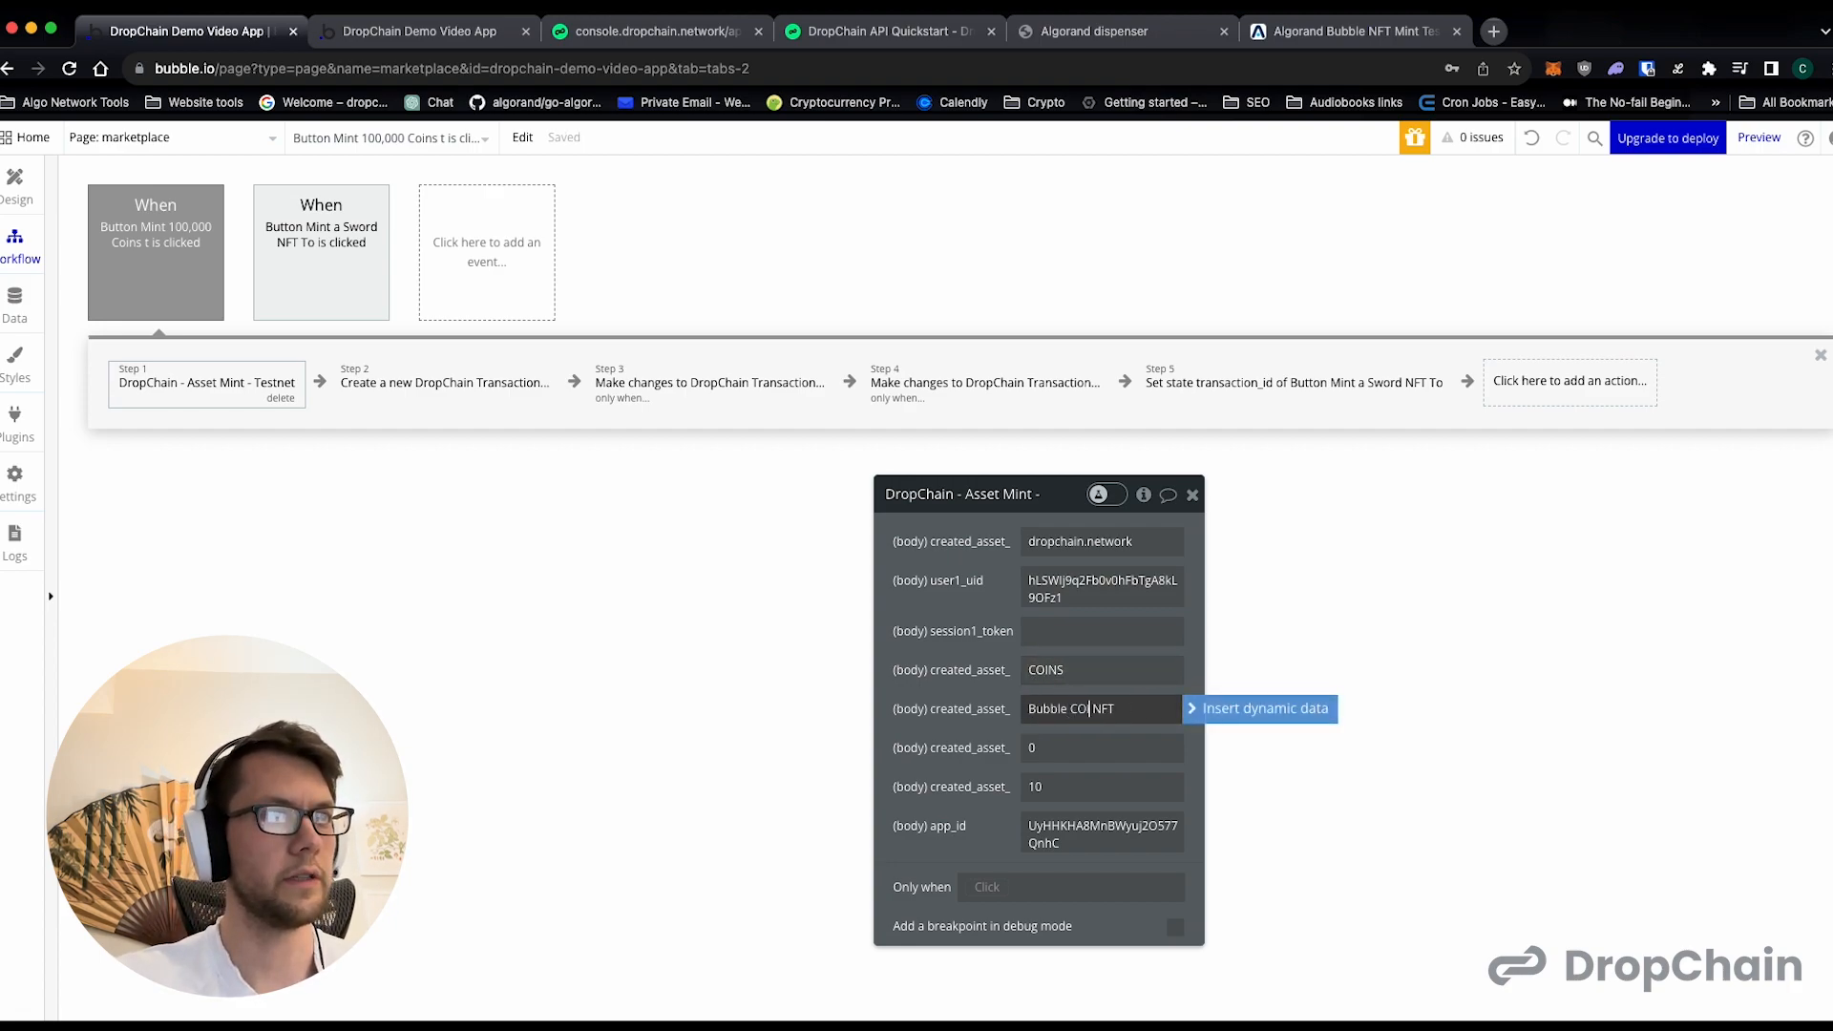
key("Delete")
key("Delete")
key("Delete")
key("Delete")
type("Tokens")
- Set the coin Asset Mint action's total amount to 100000
key("Tab")
key("Tab")
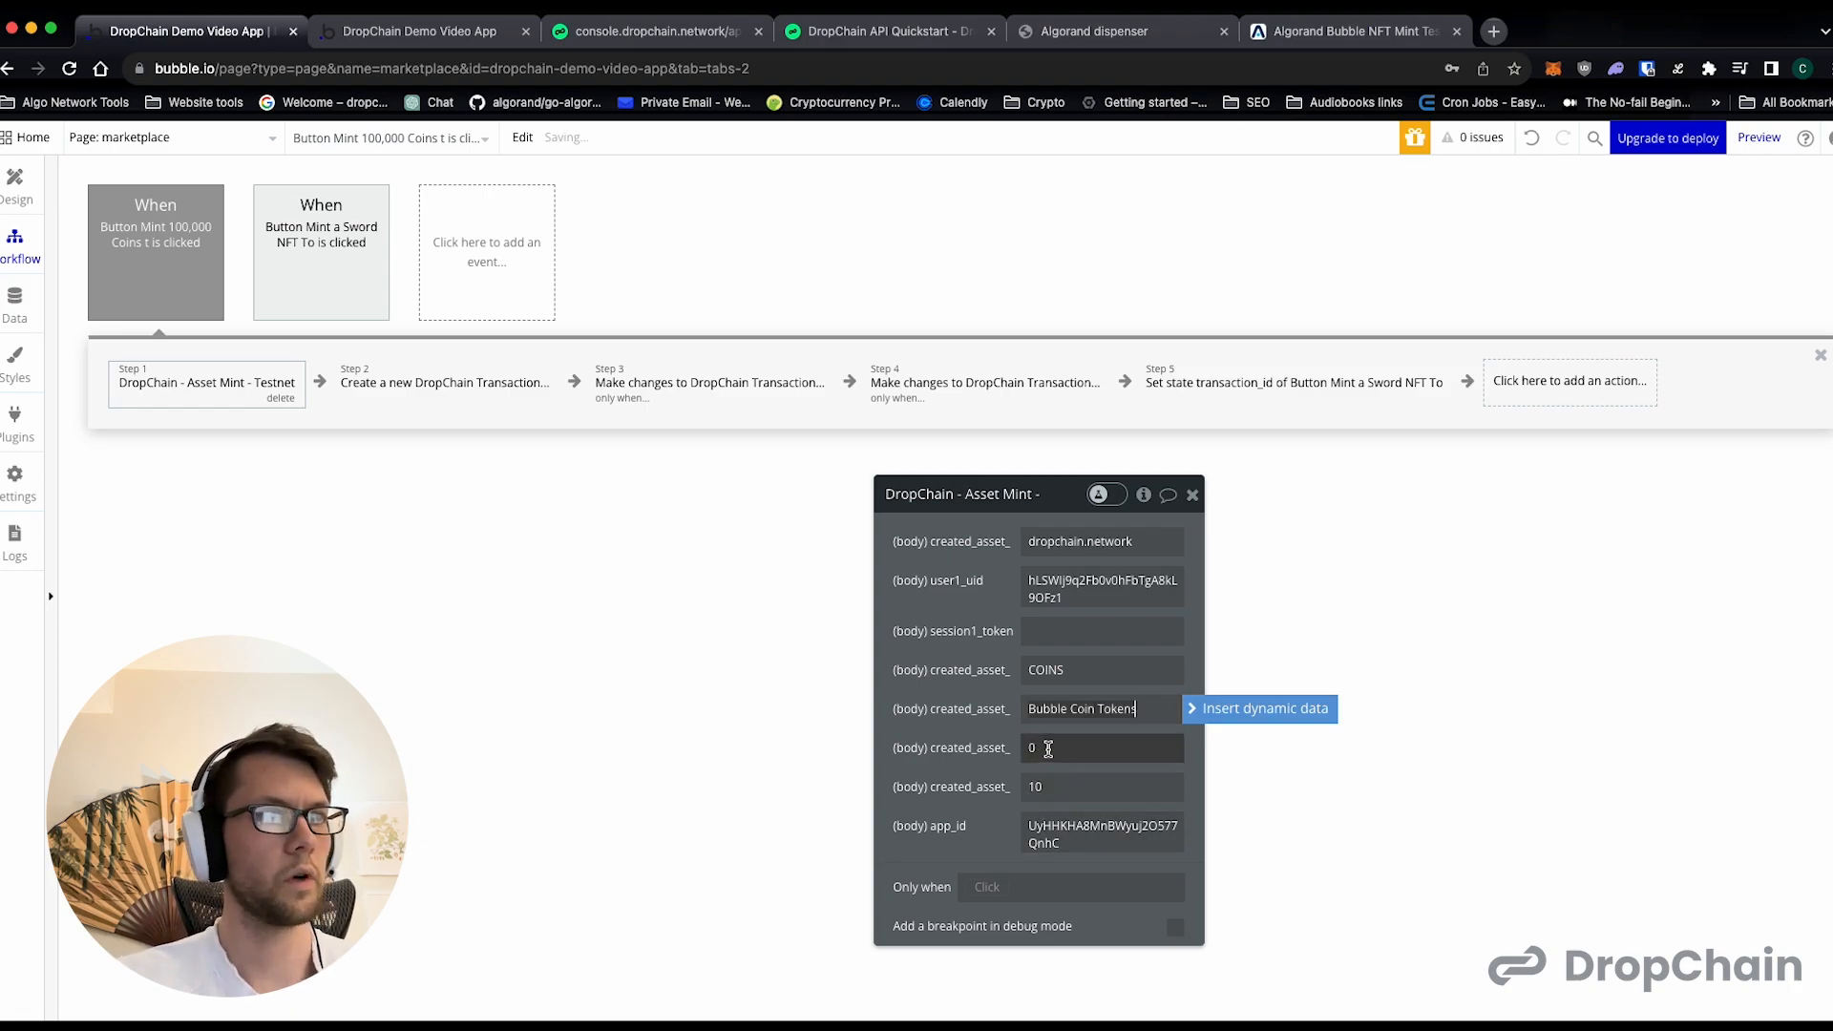
key("Right")
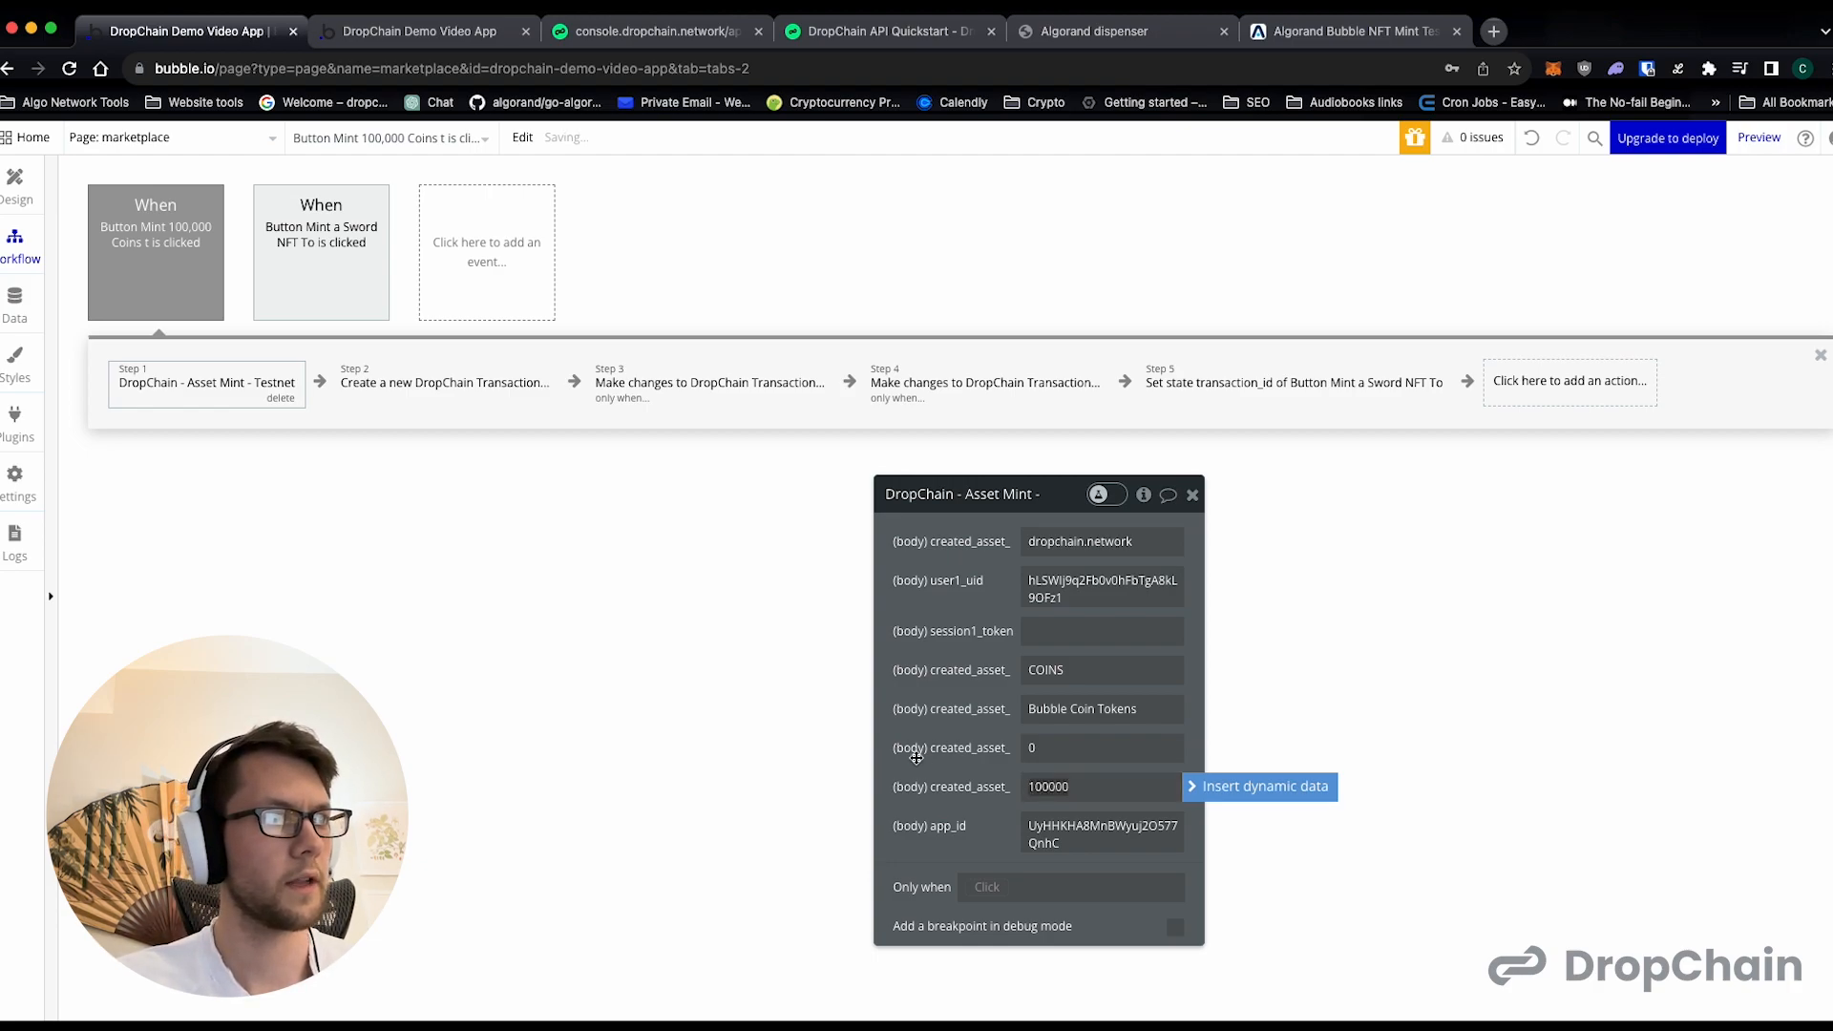
- Review the coin workflow's transaction actions and point its Set state action at the Mint 100,000 Coins button
left_click(393, 375)
left_click(594, 380)
left_click(883, 375)
left_click(1266, 393)
left_click(1127, 544)
scroll(1107, 725, "down", 1)
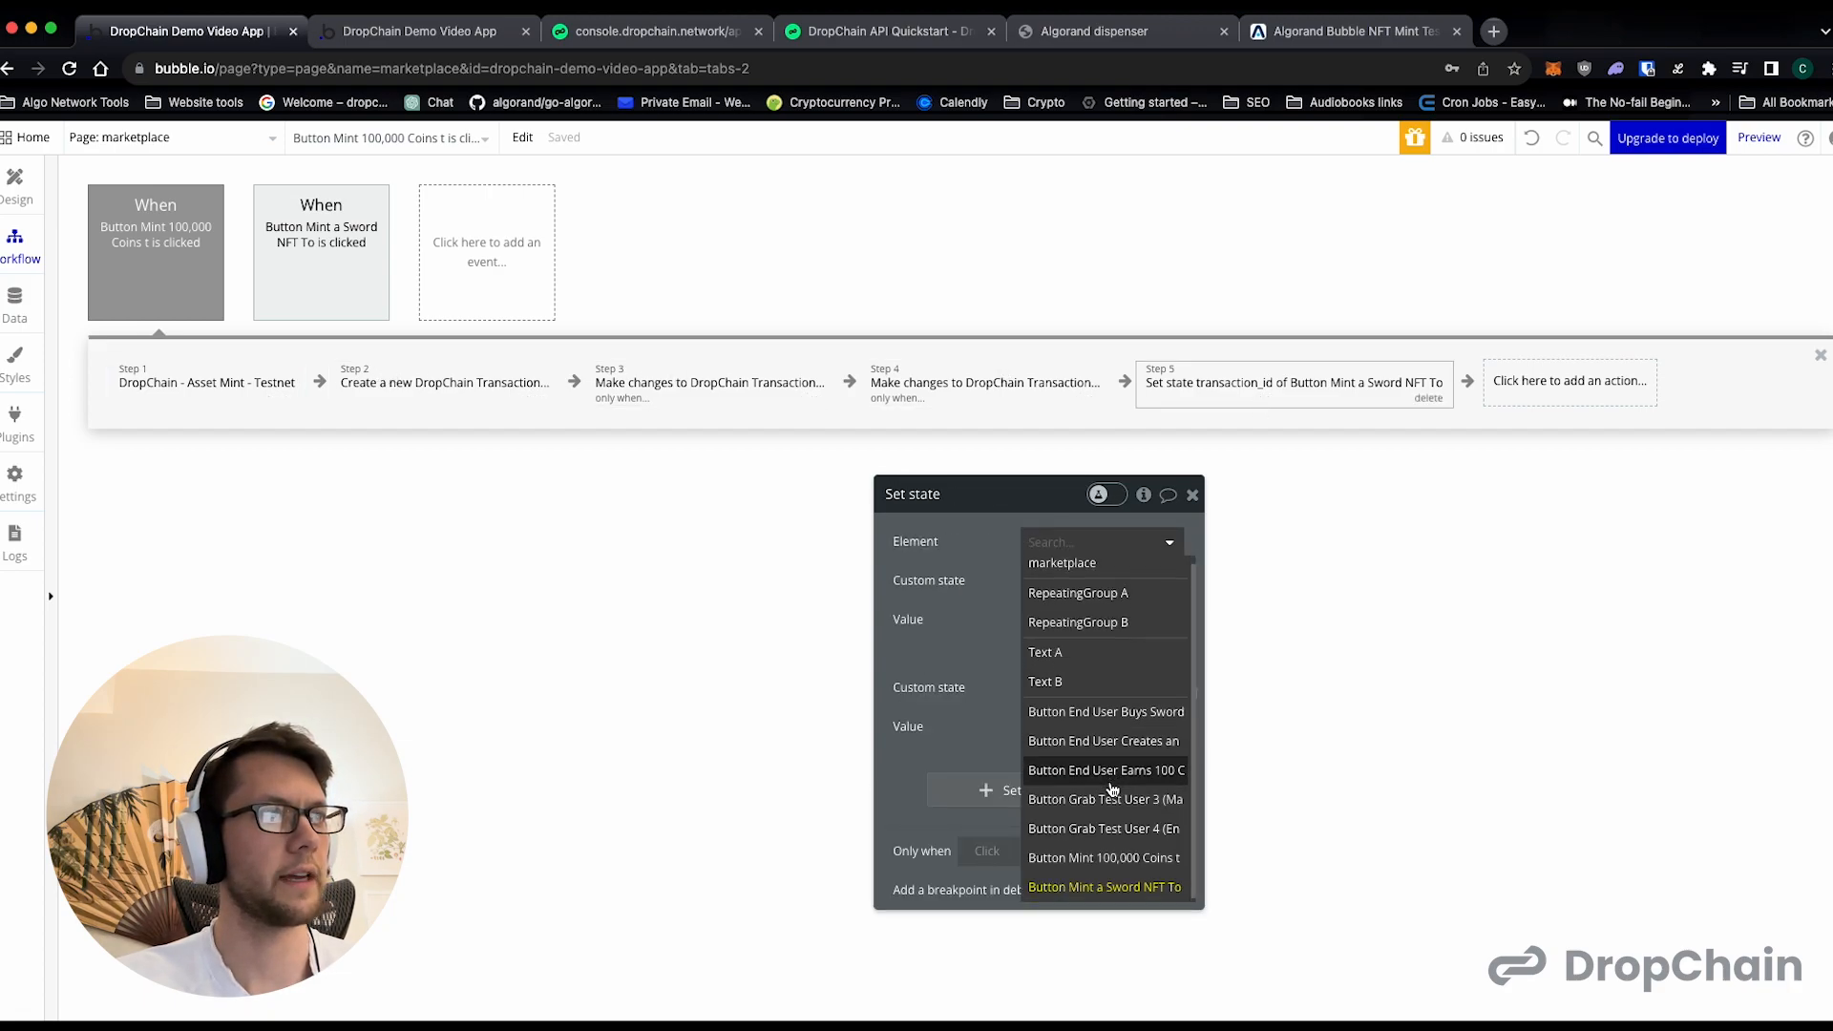
left_click(1108, 855)
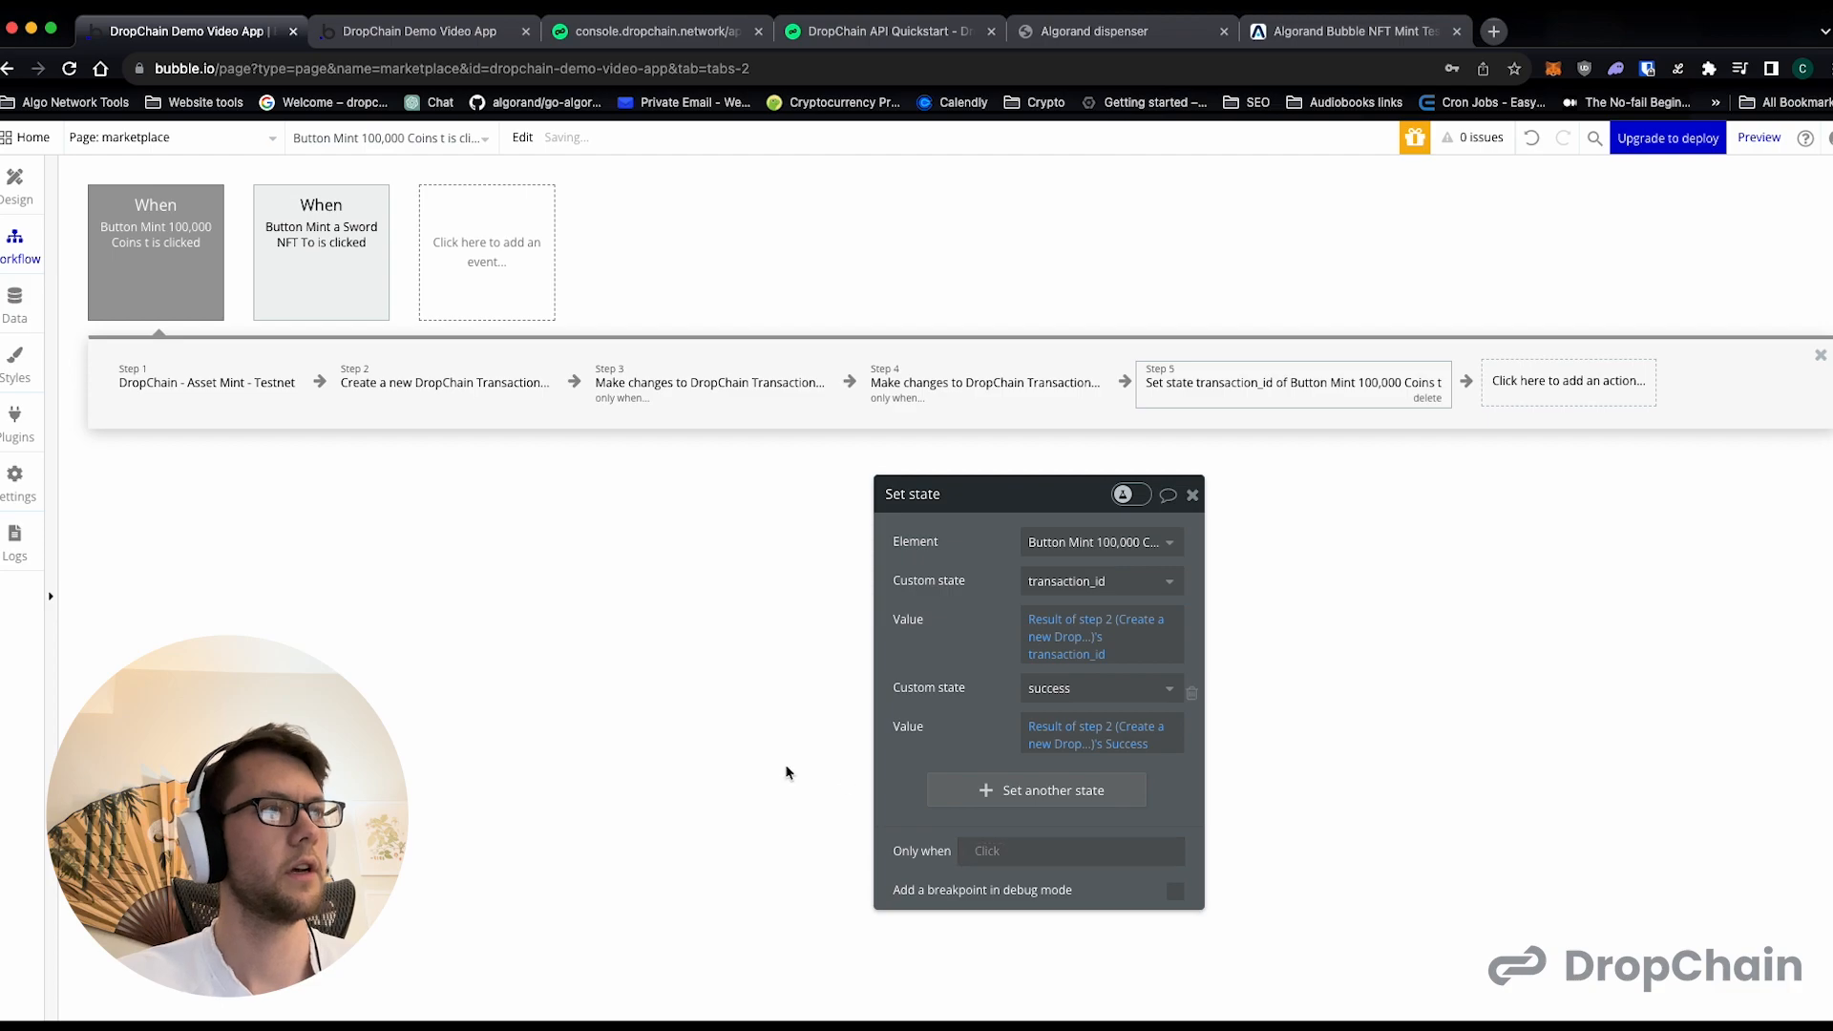
left_click(1192, 495)
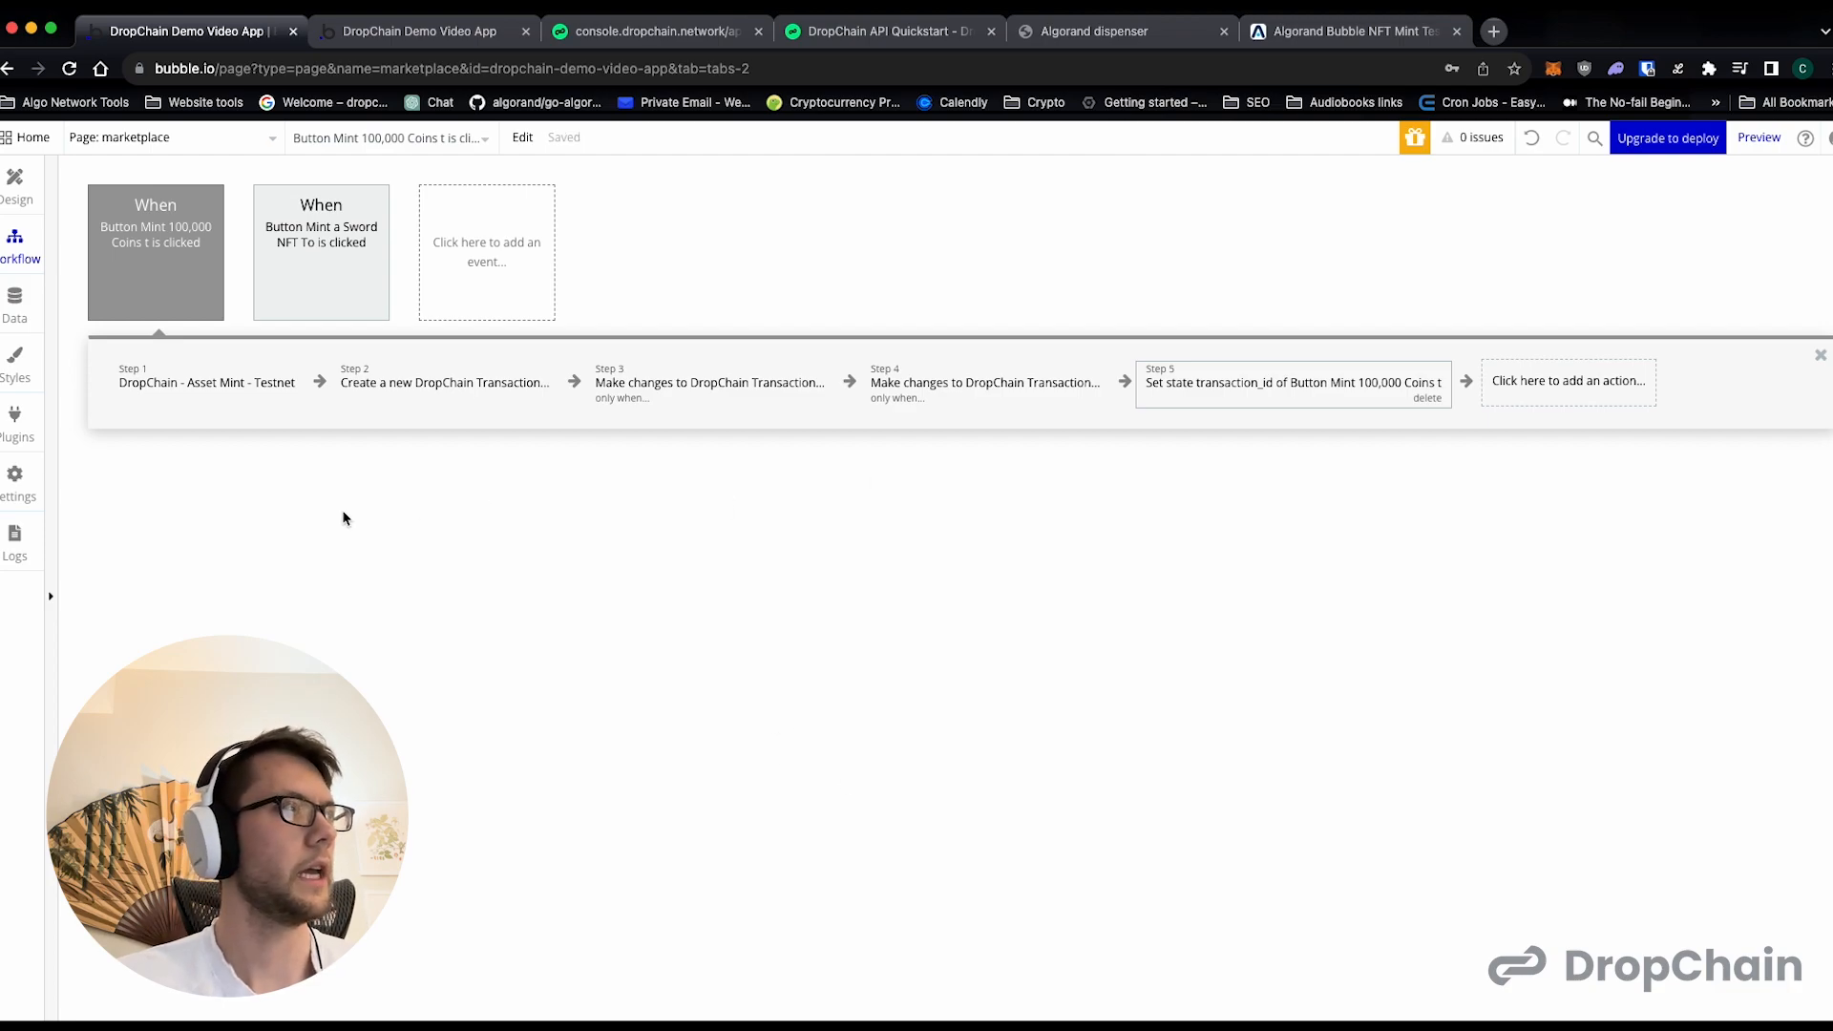
- Return to the page design and add a click workflow for the Grab Test User 3 (Marketplace) Assets button
left_click(14, 183)
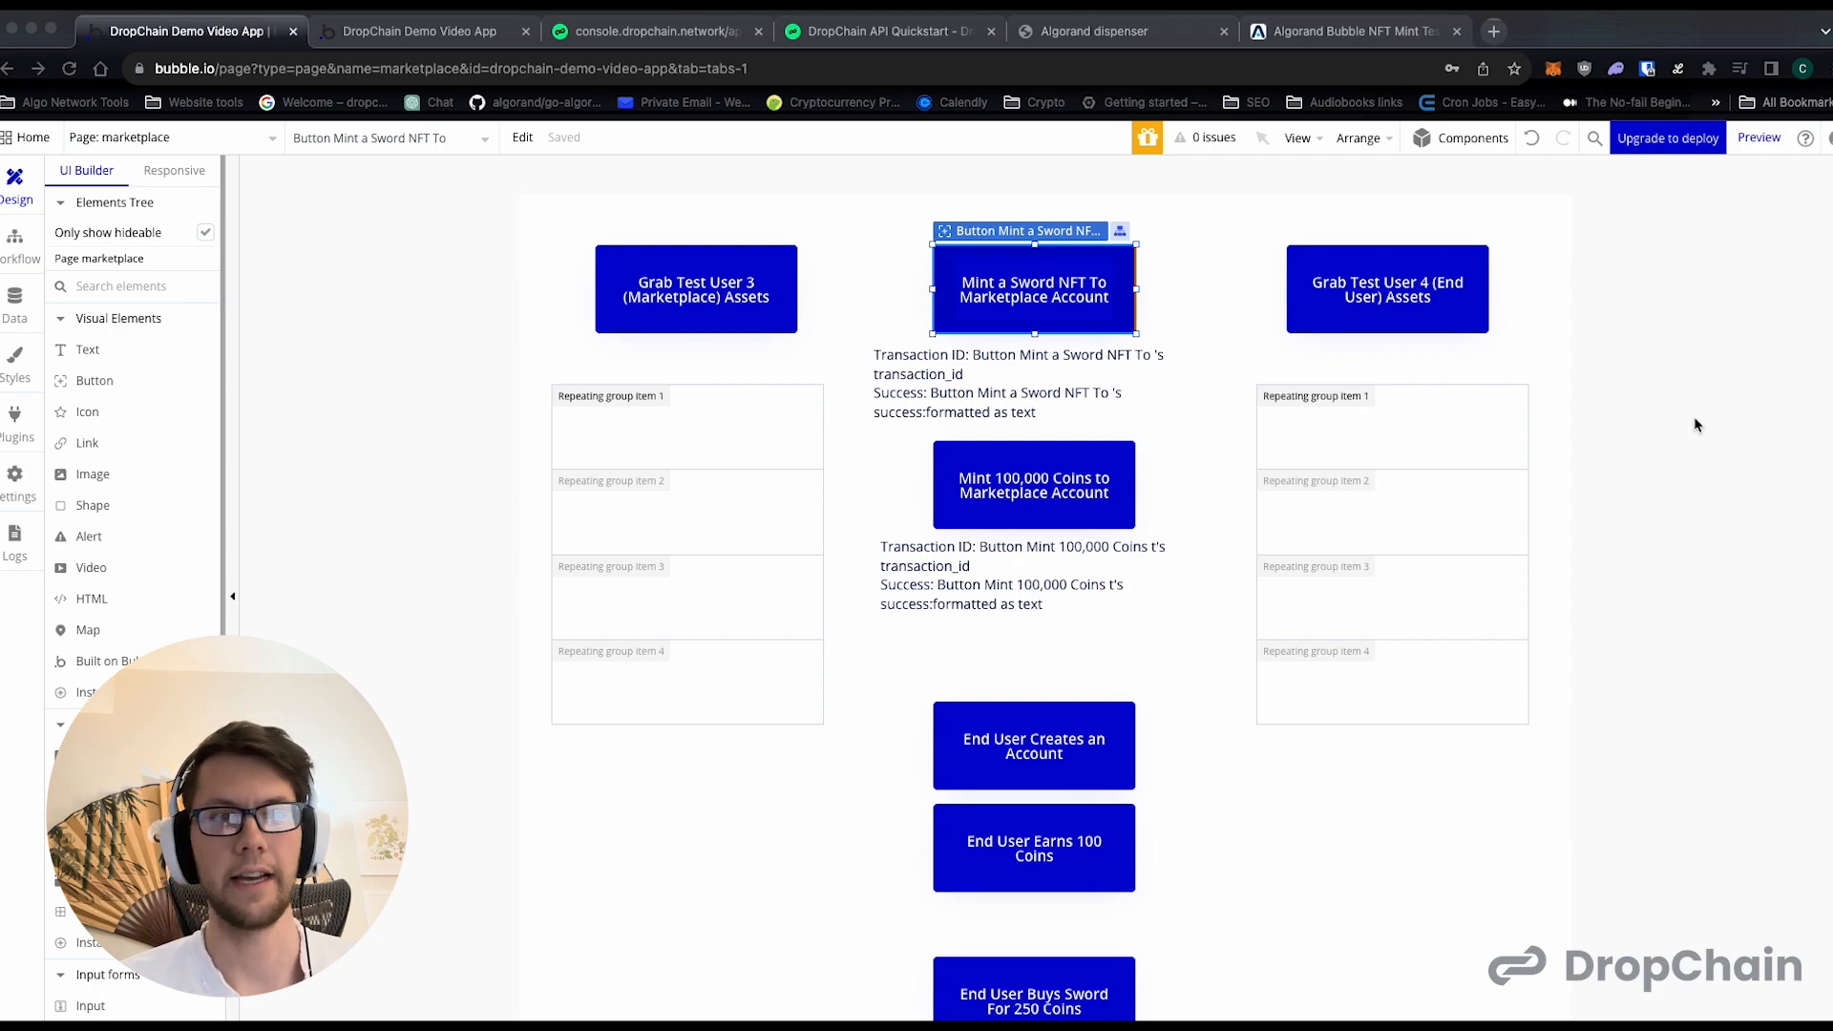
left_click(15, 244)
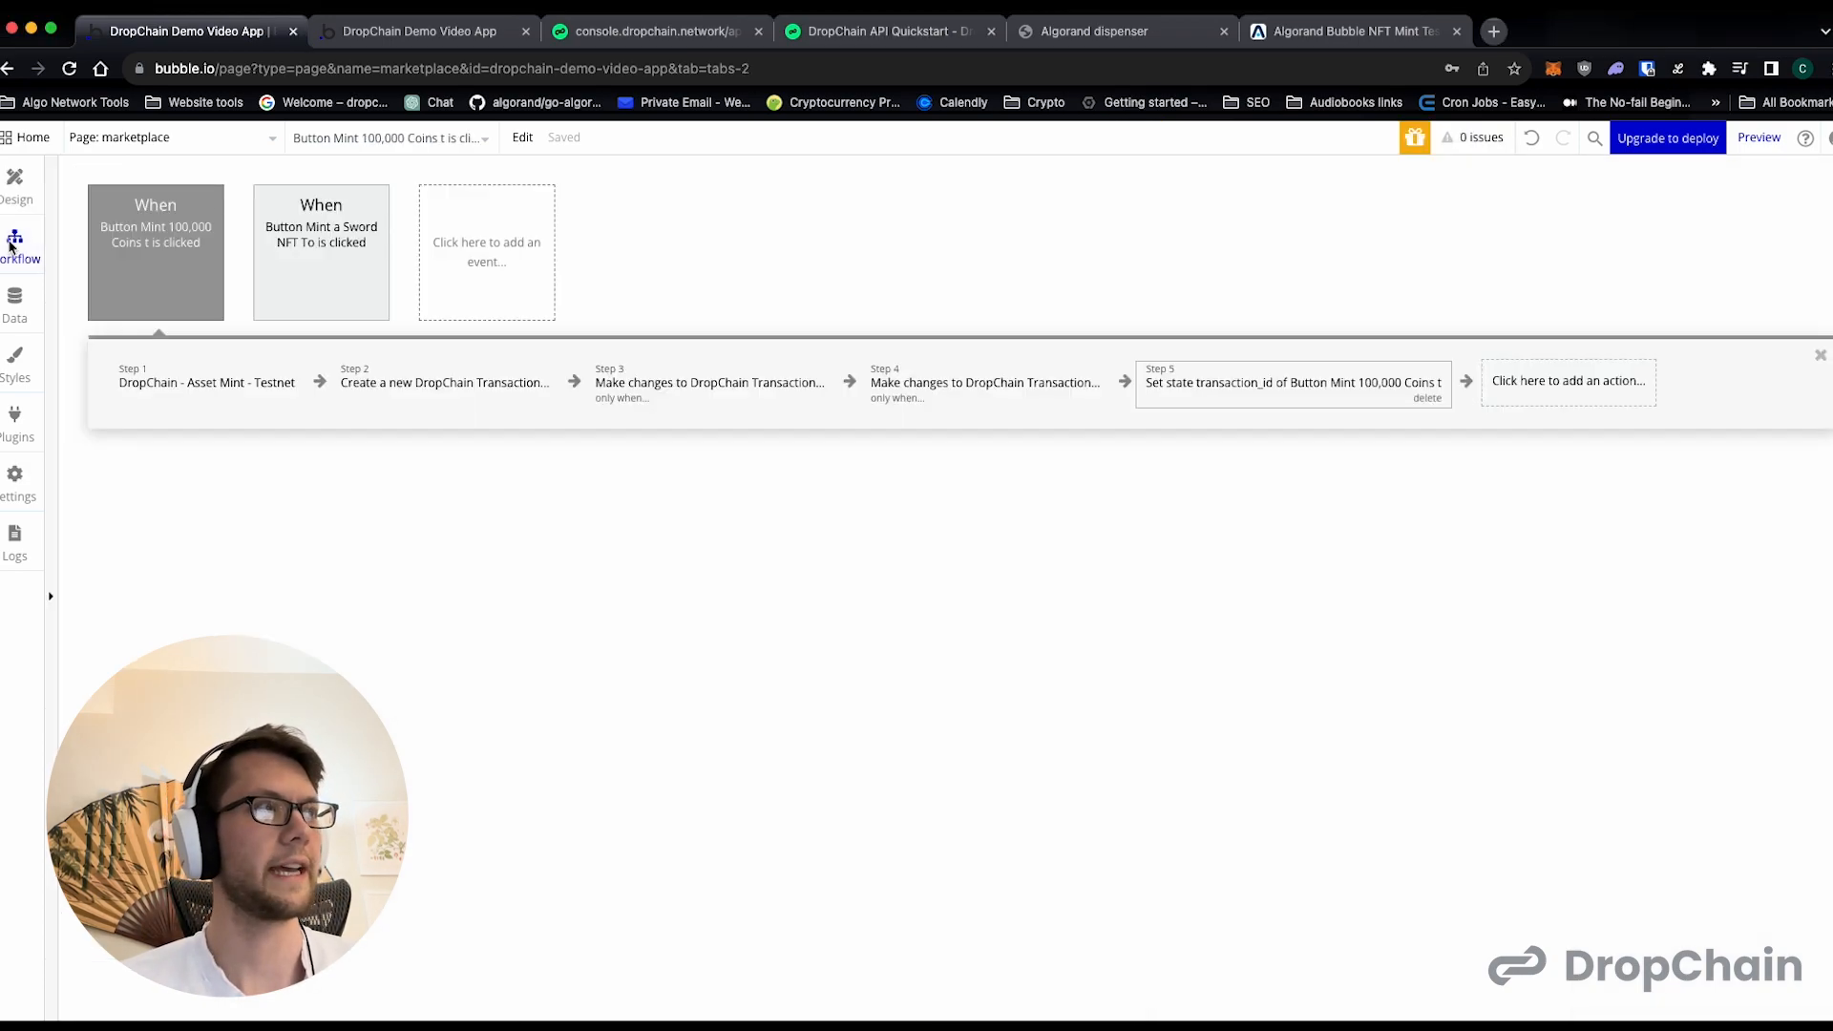
left_click(14, 182)
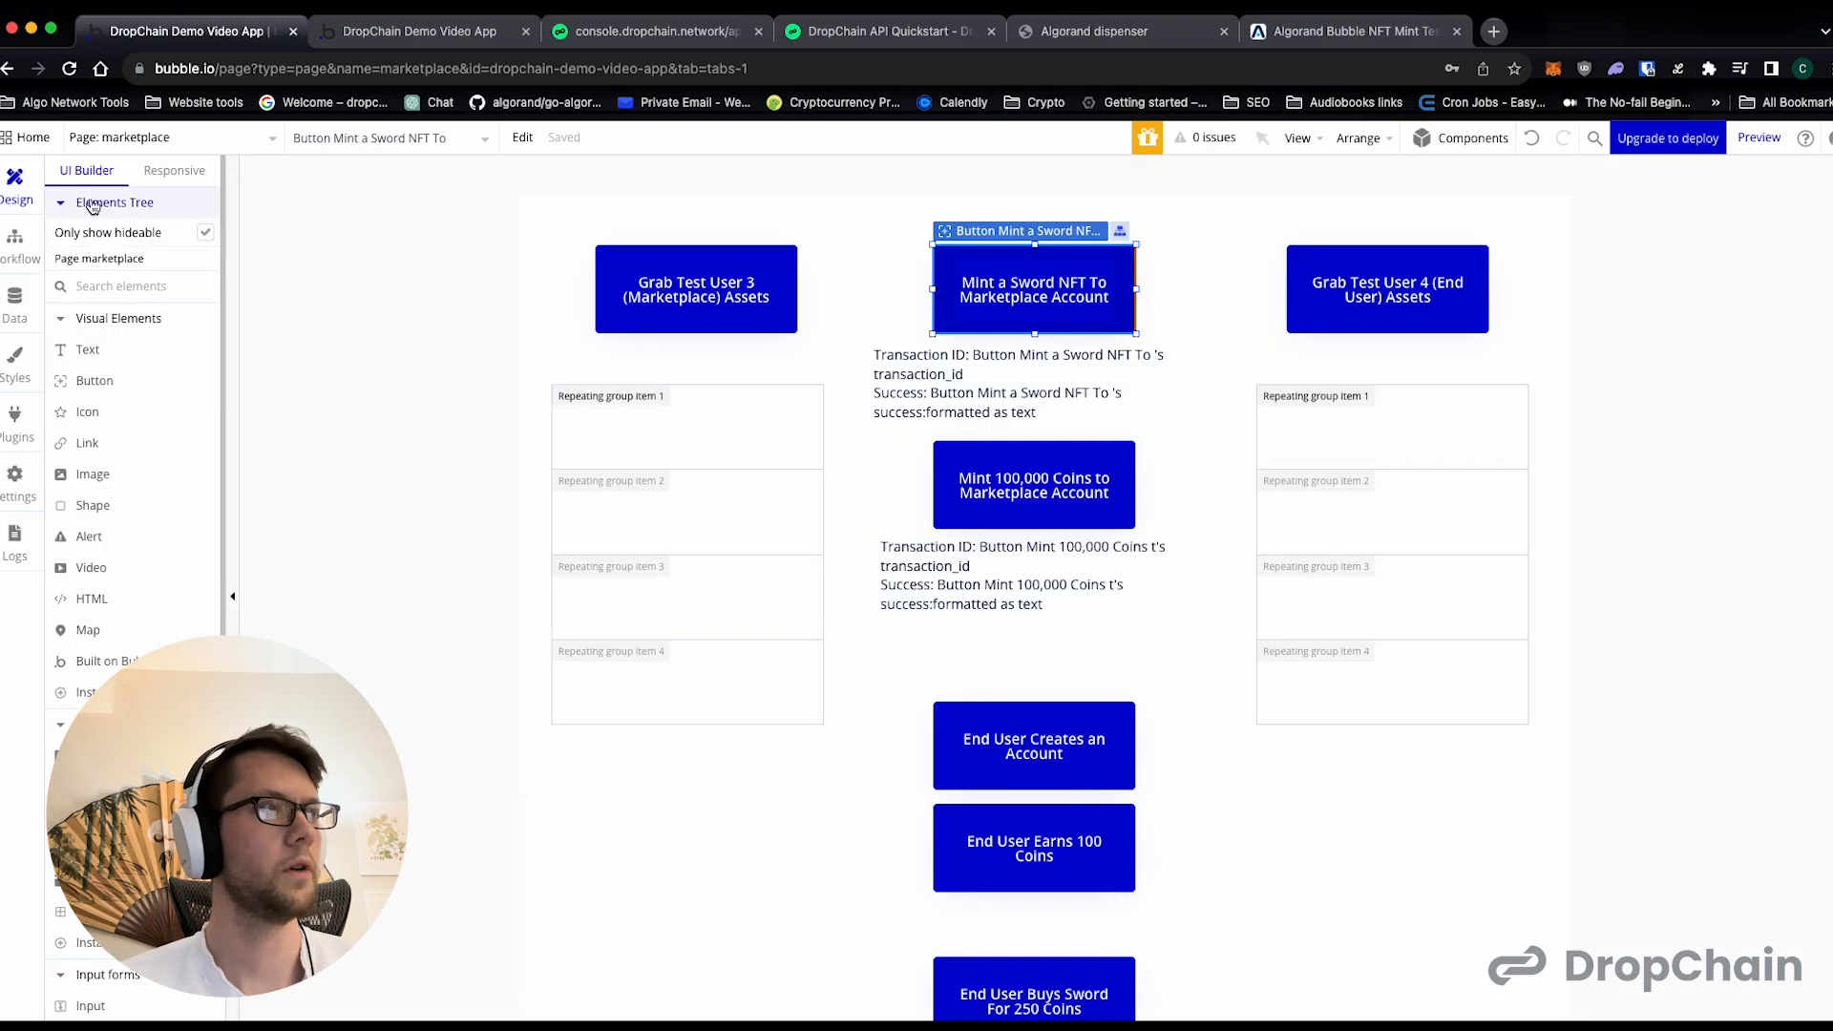
left_click(659, 285)
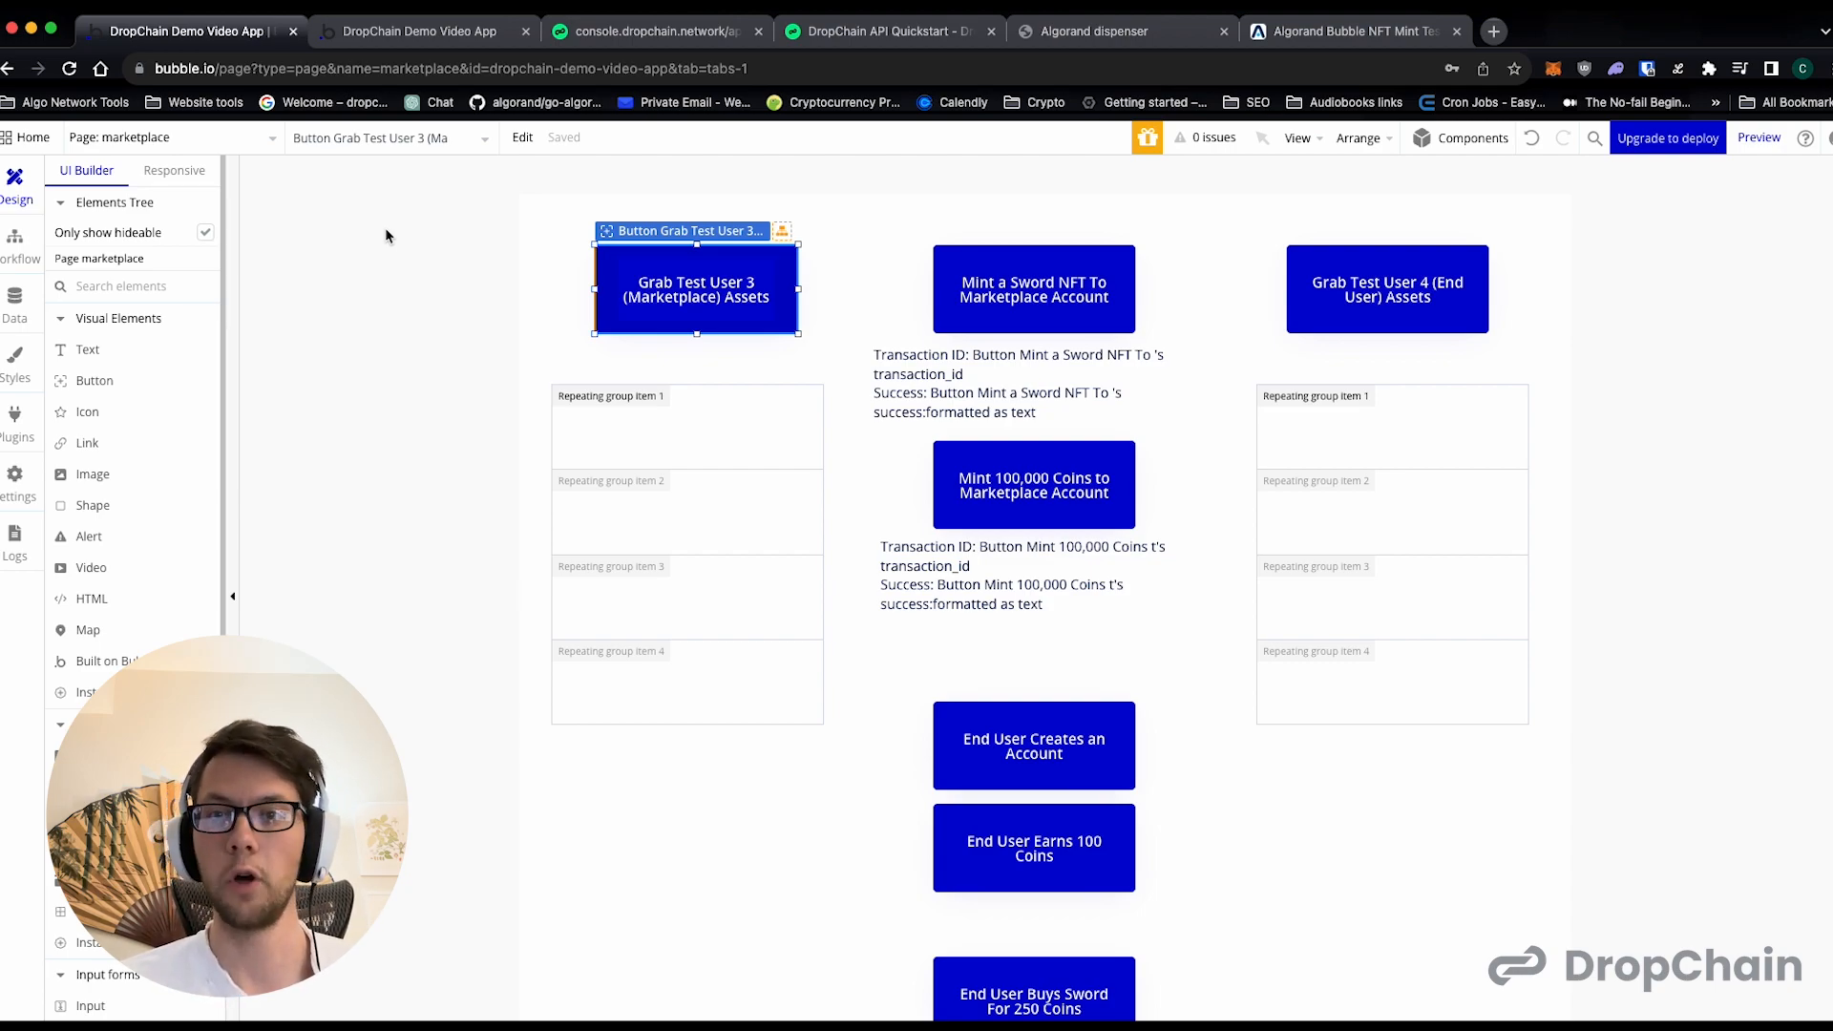
double_click(611, 296)
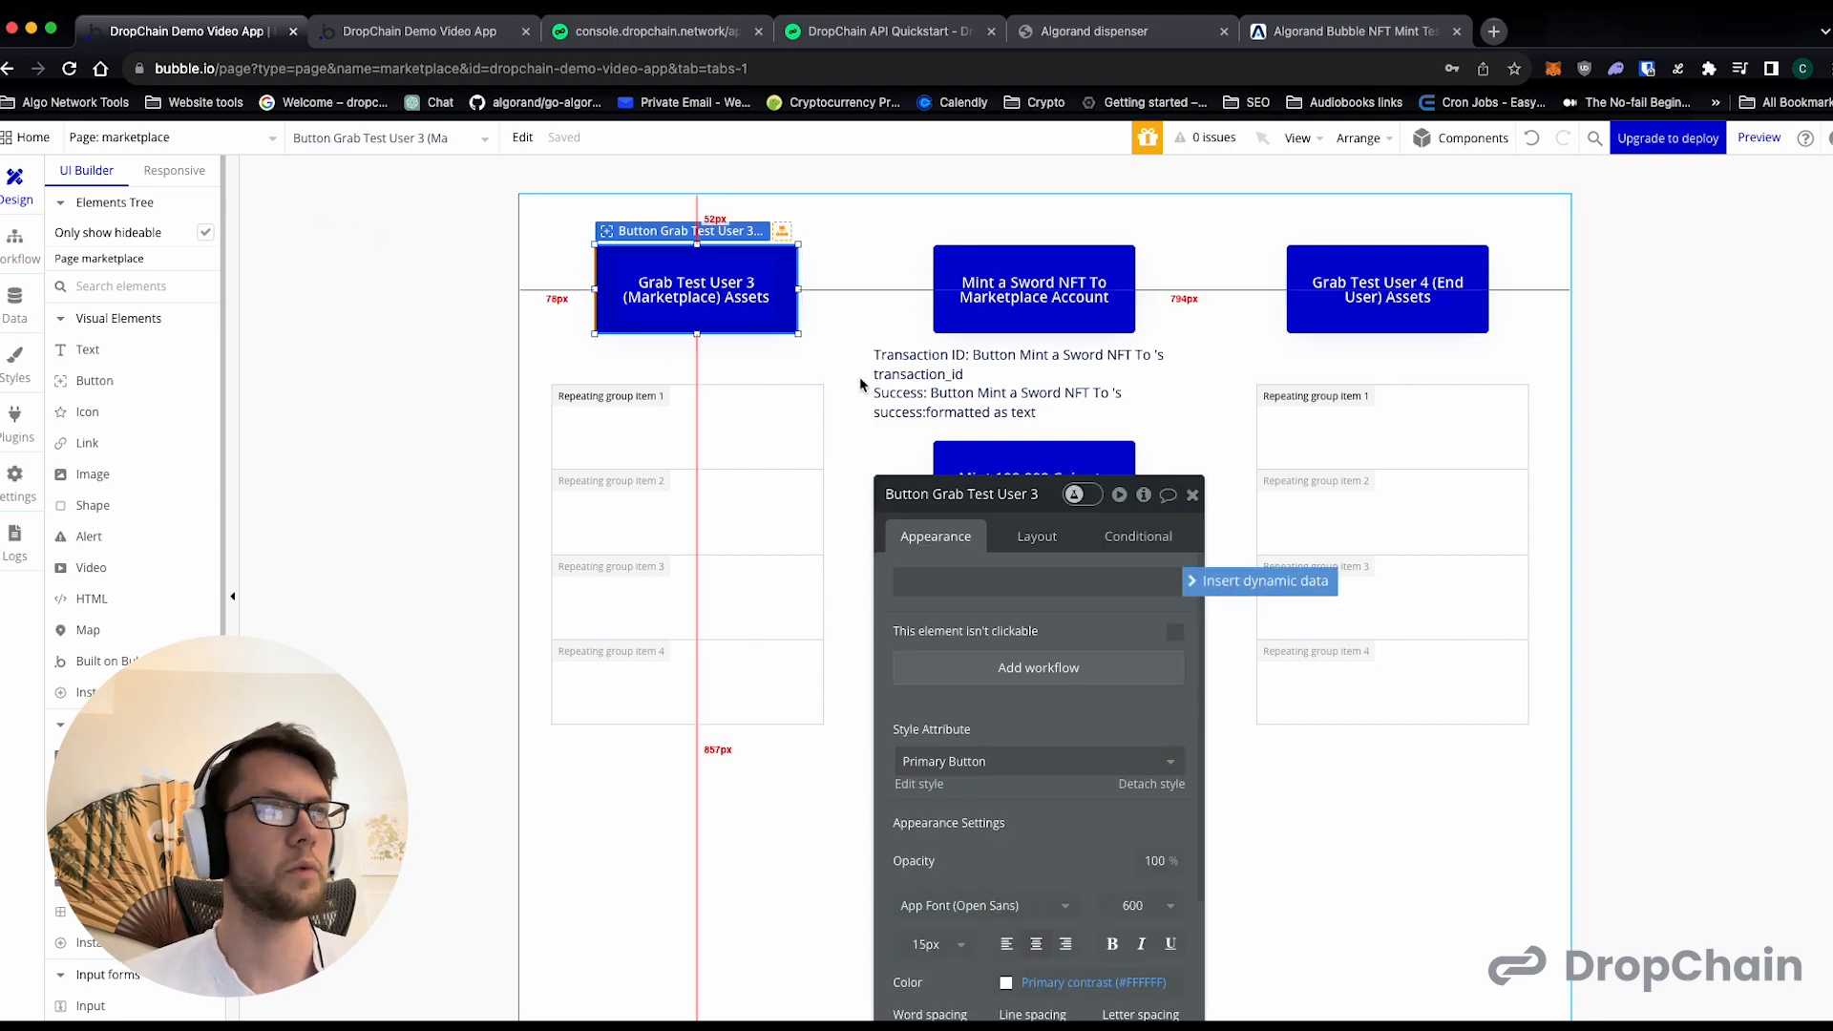
left_click(992, 669)
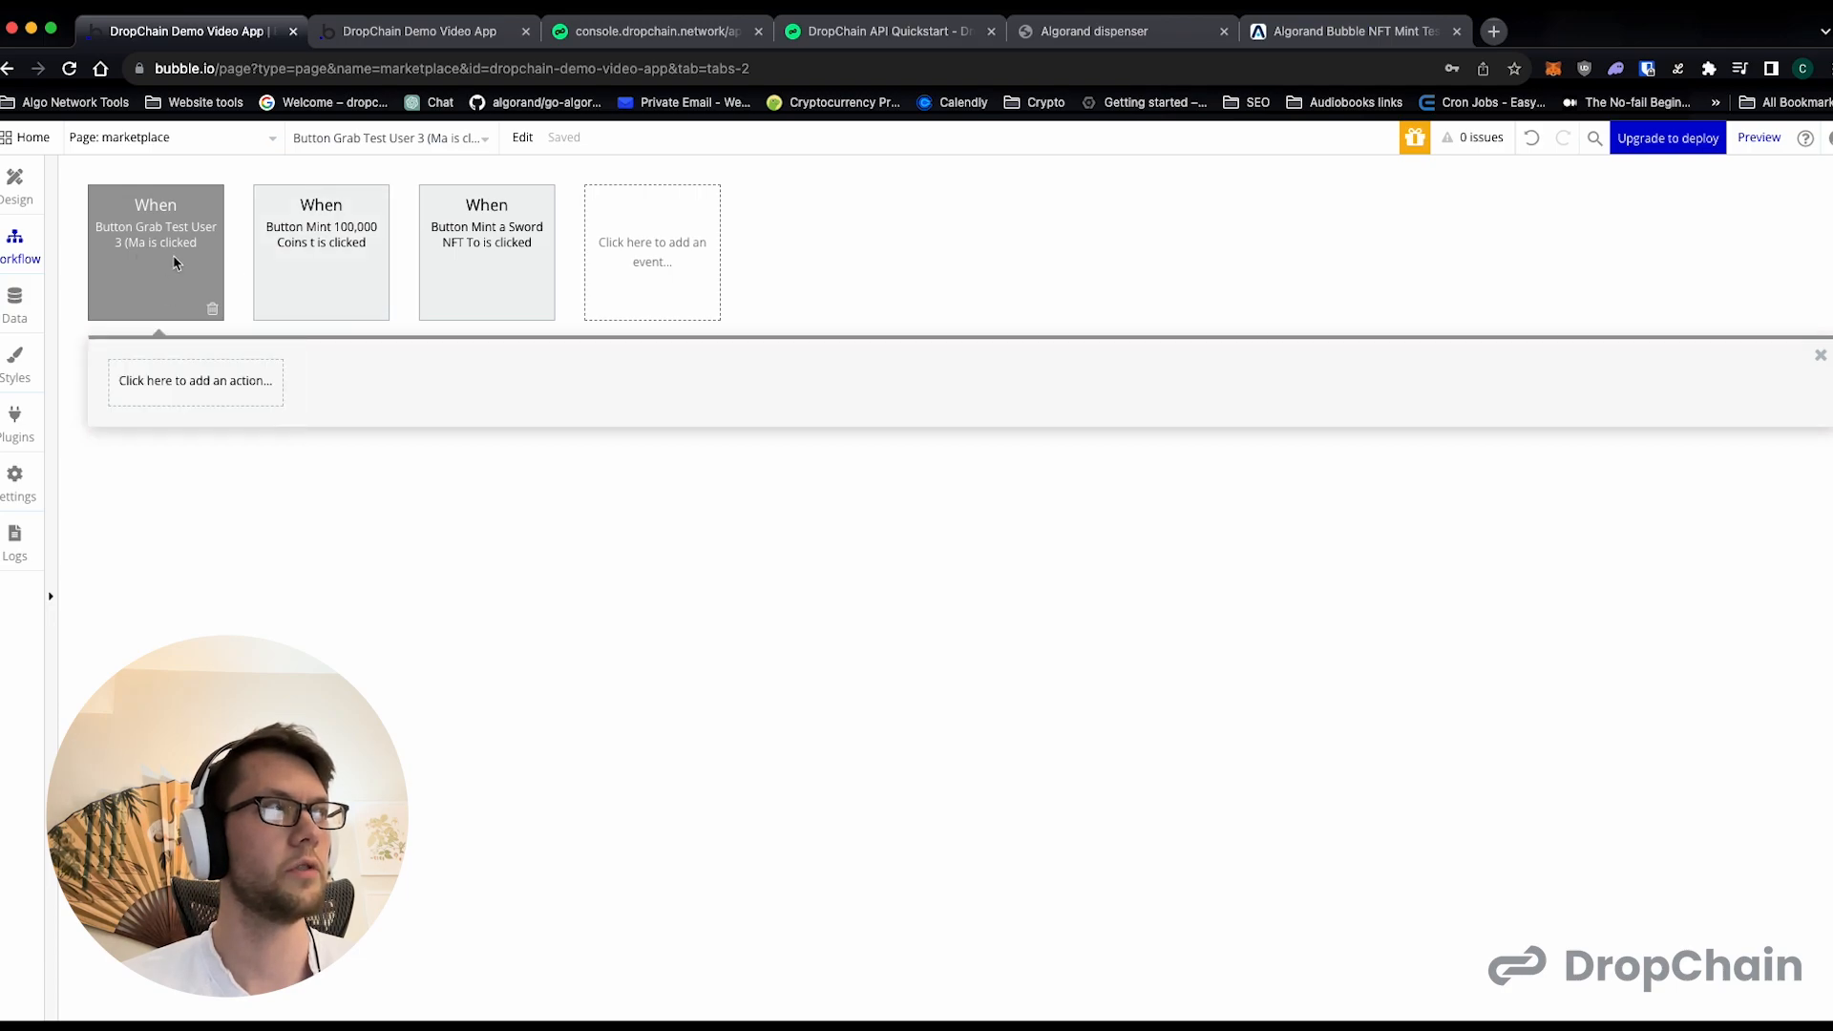
- Add the DropChain - Asset Indexer - Testnet action to the Grab Test User 3 workflow
left_click(230, 388)
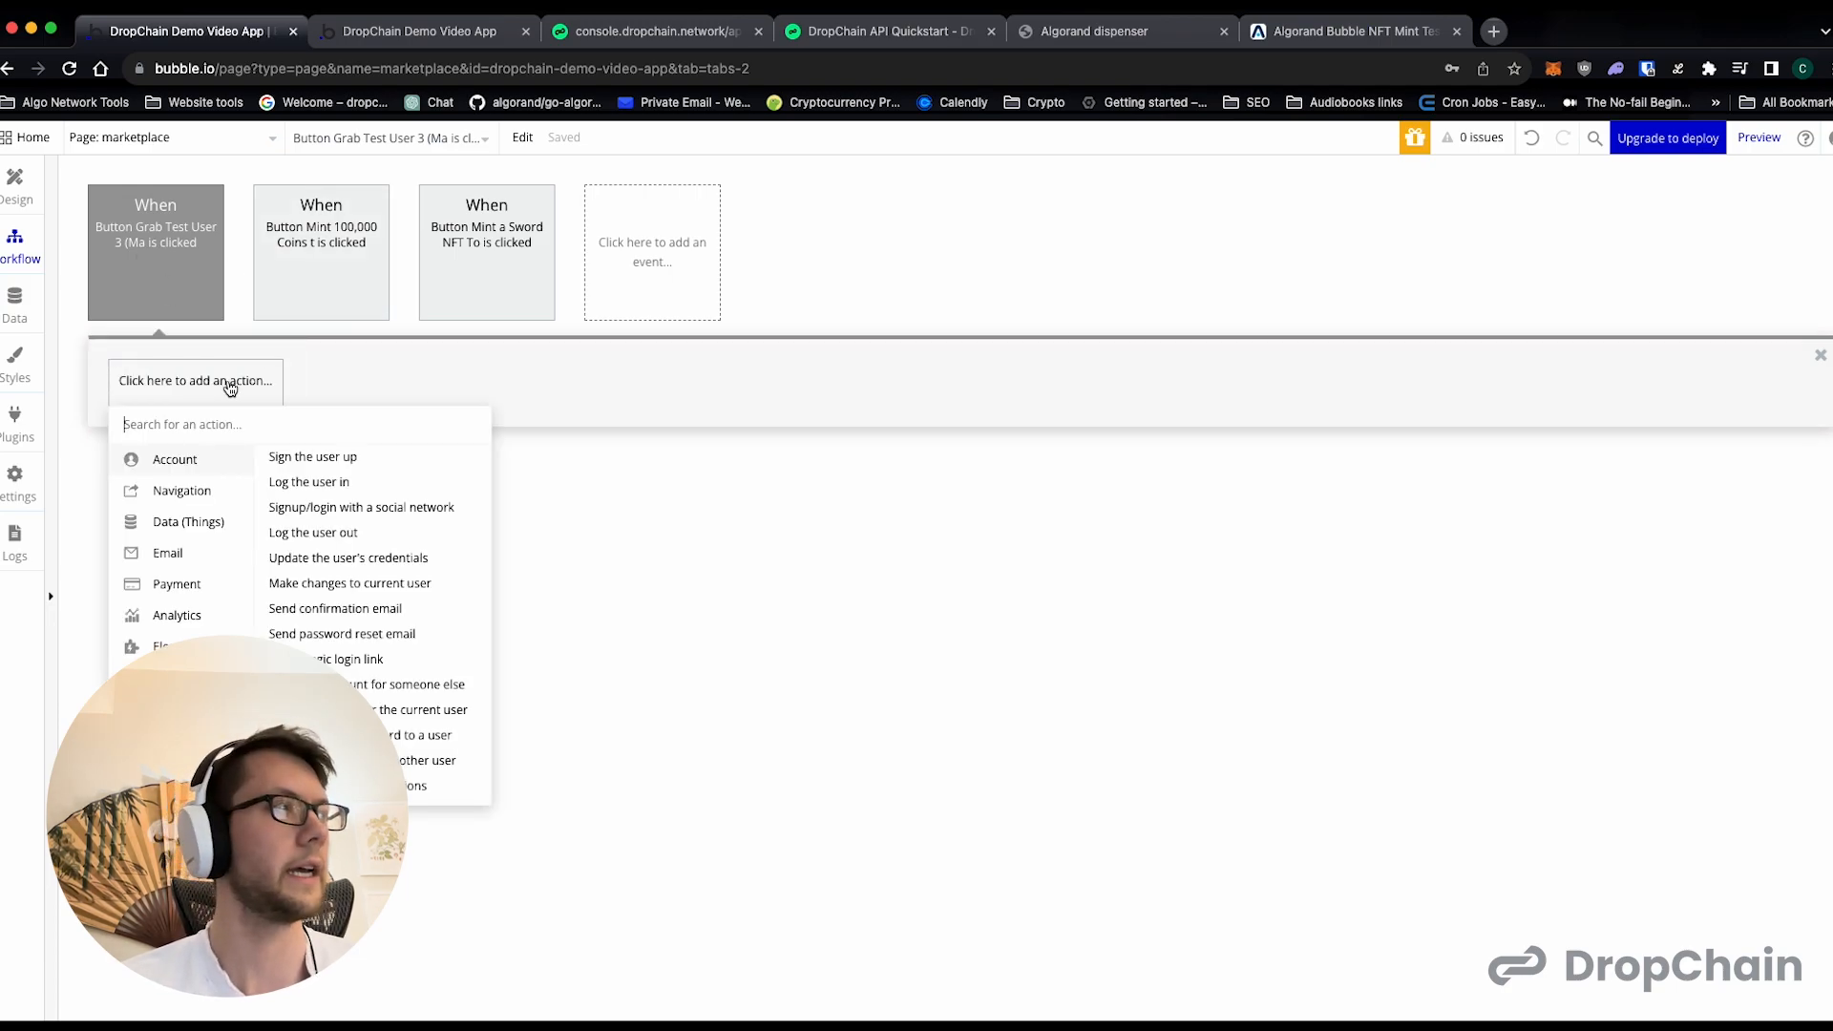
type("a")
key("BackSpace")
type("index")
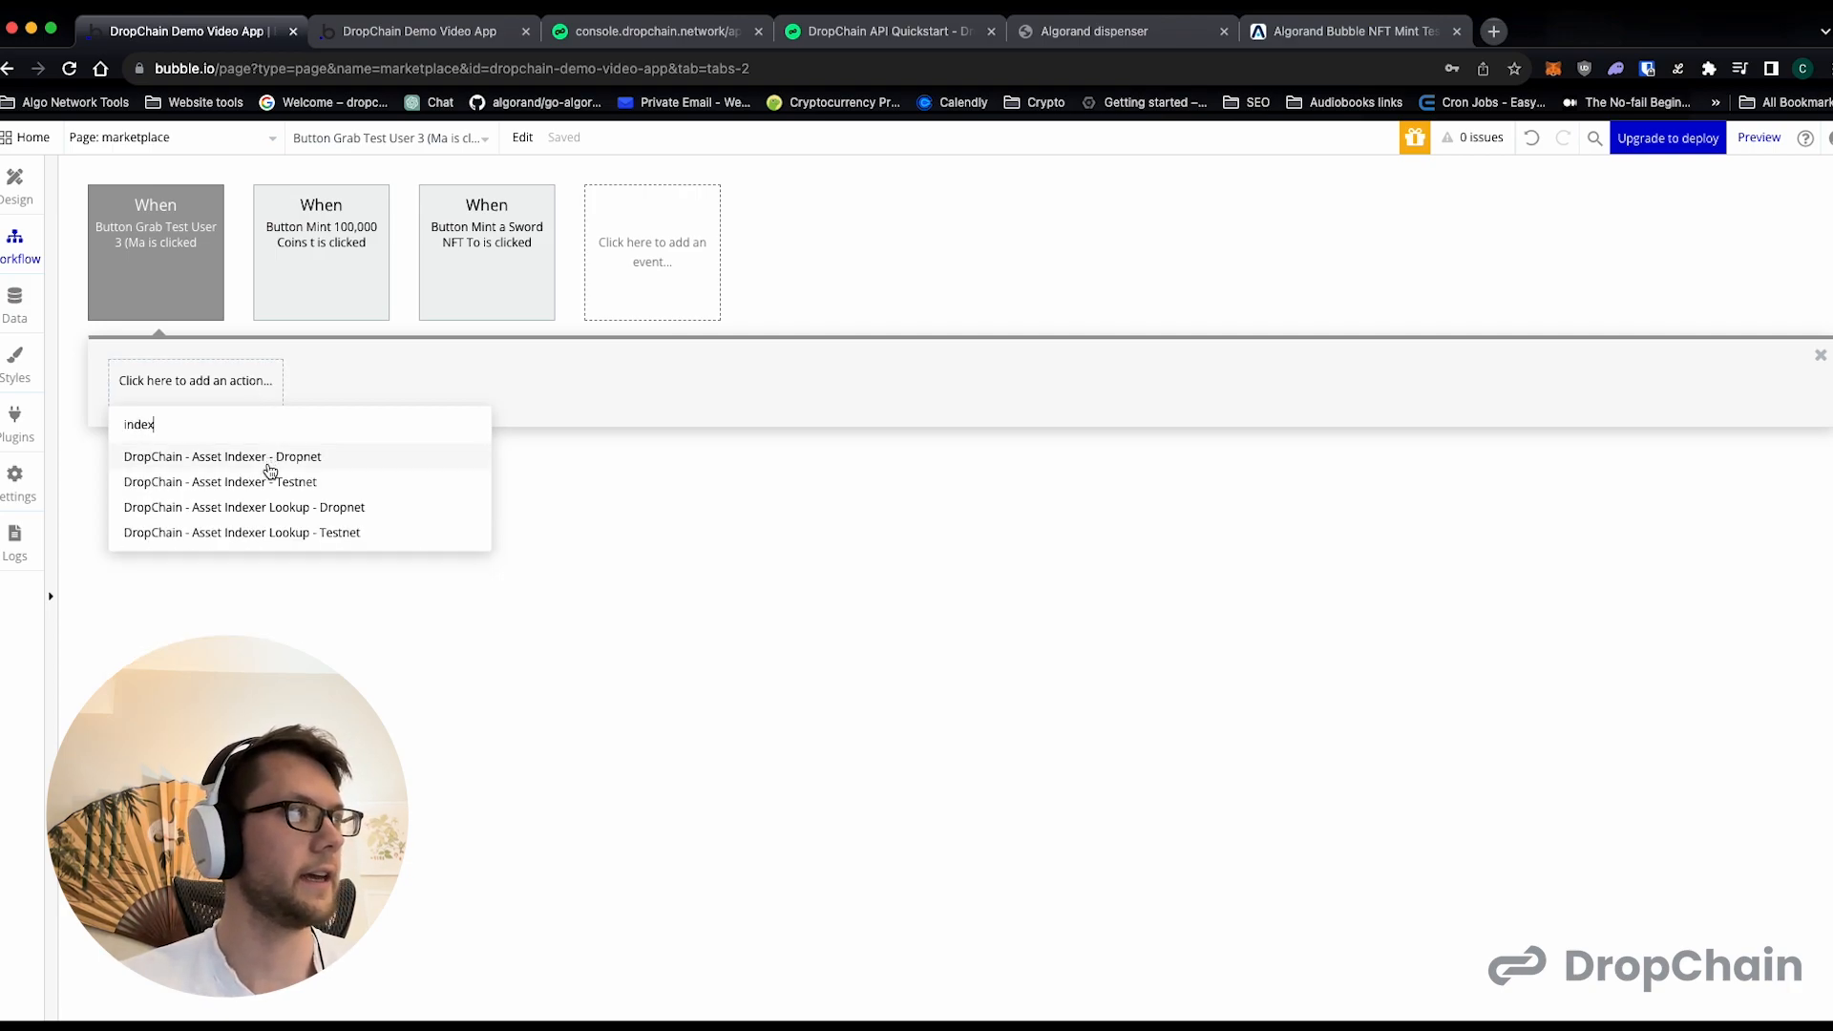
left_click(268, 483)
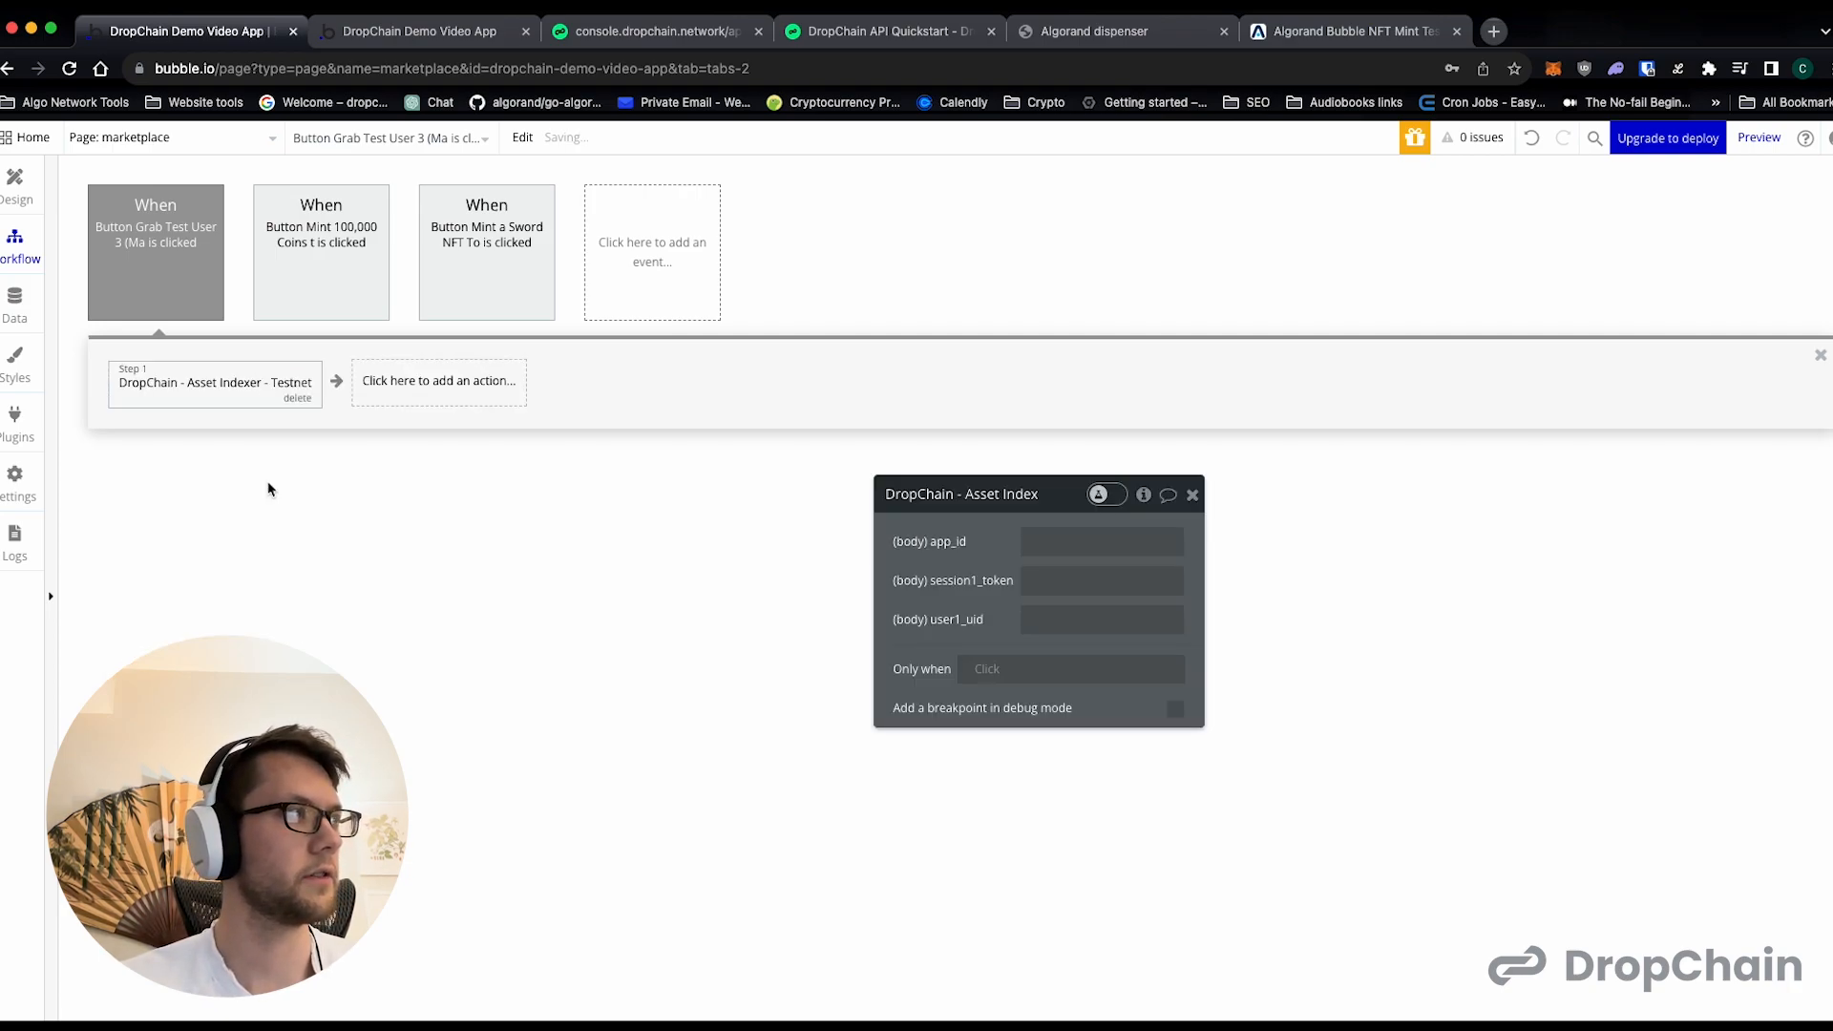
- Fill the Asset Indexer action's app_id with the app ID copied from the DropChain console
left_click(1029, 537)
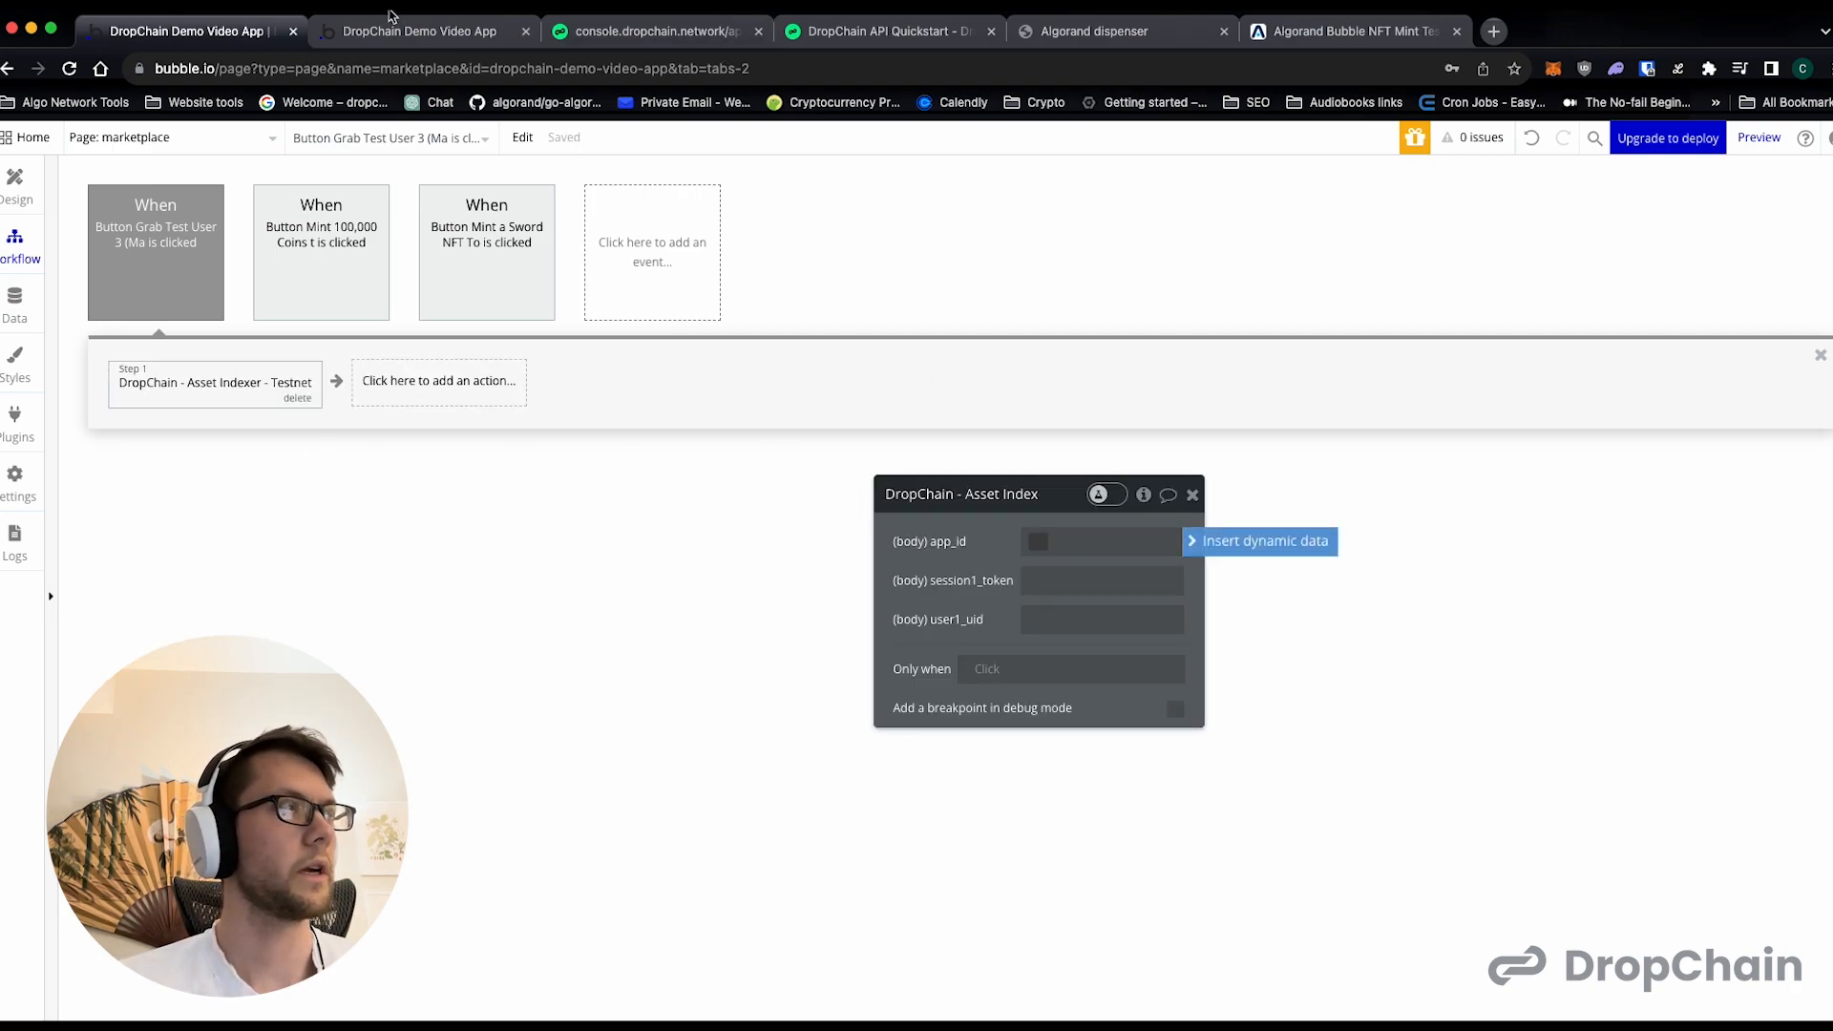
left_click(682, 21)
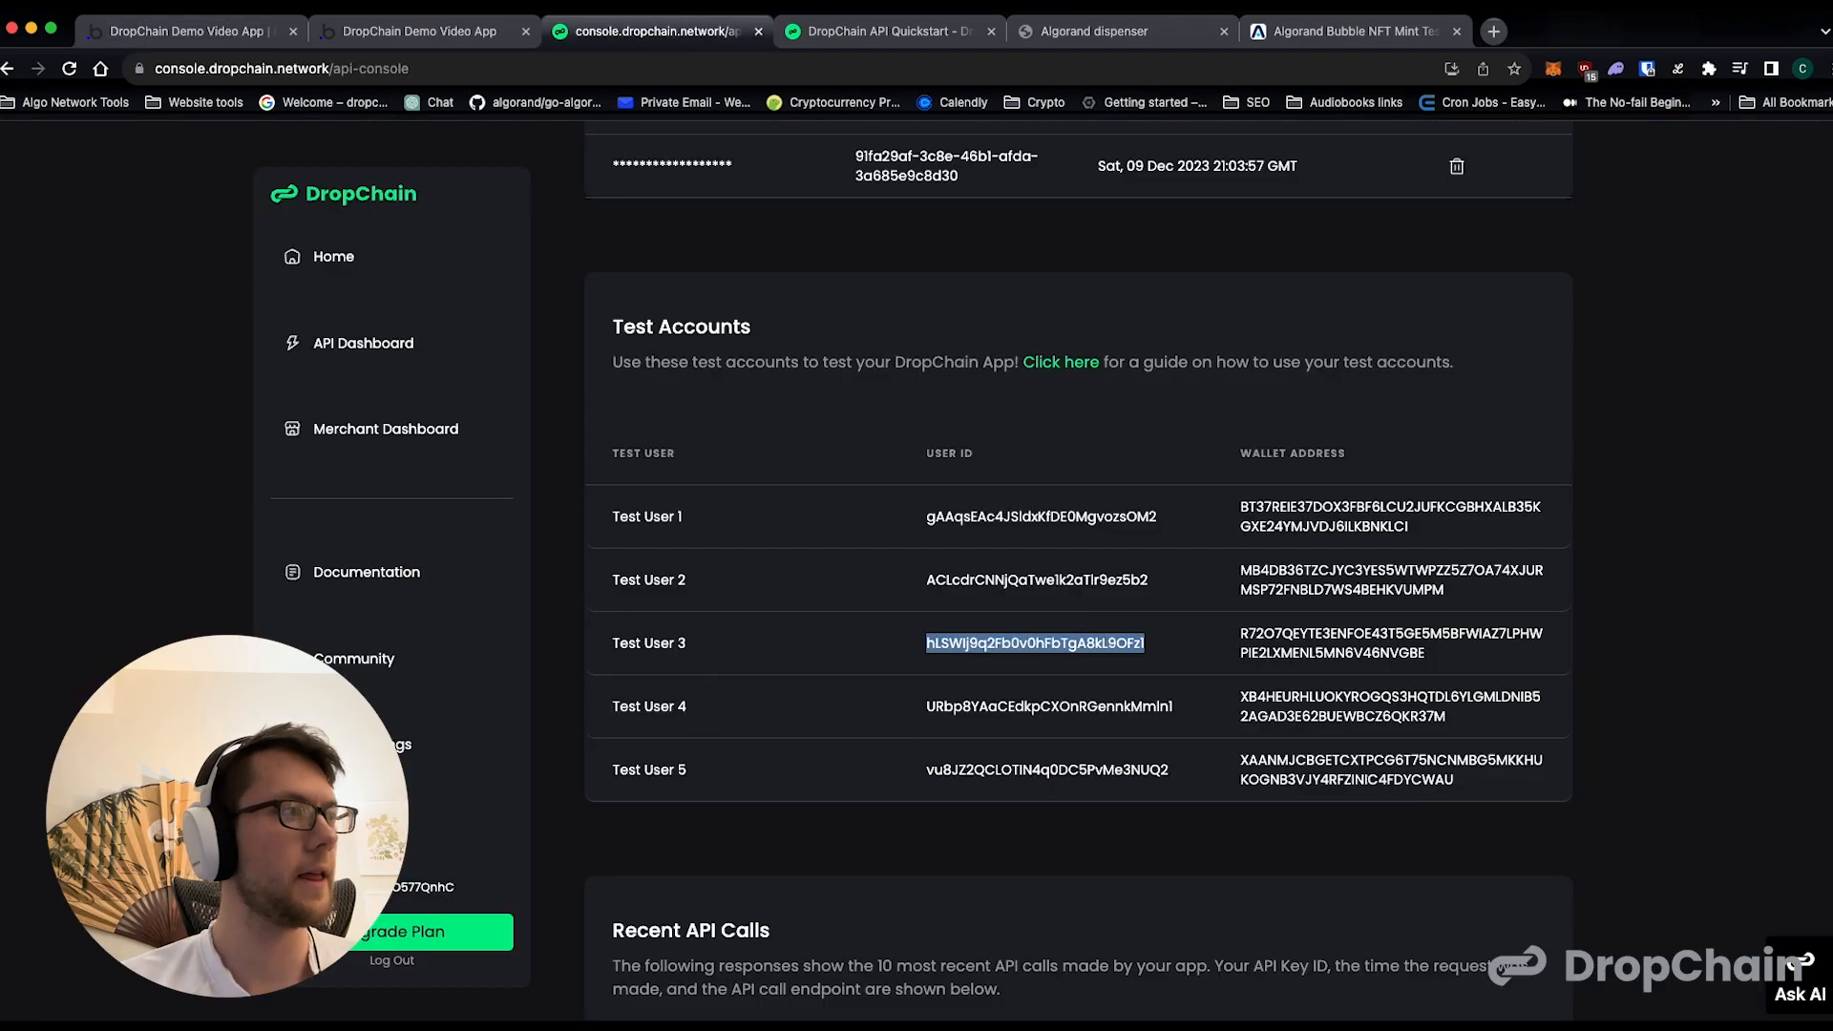
left_click(164, 38)
- Copy Test User 3's user ID from the DropChain console into the Asset Indexer action's user1_uid
left_click(614, 23)
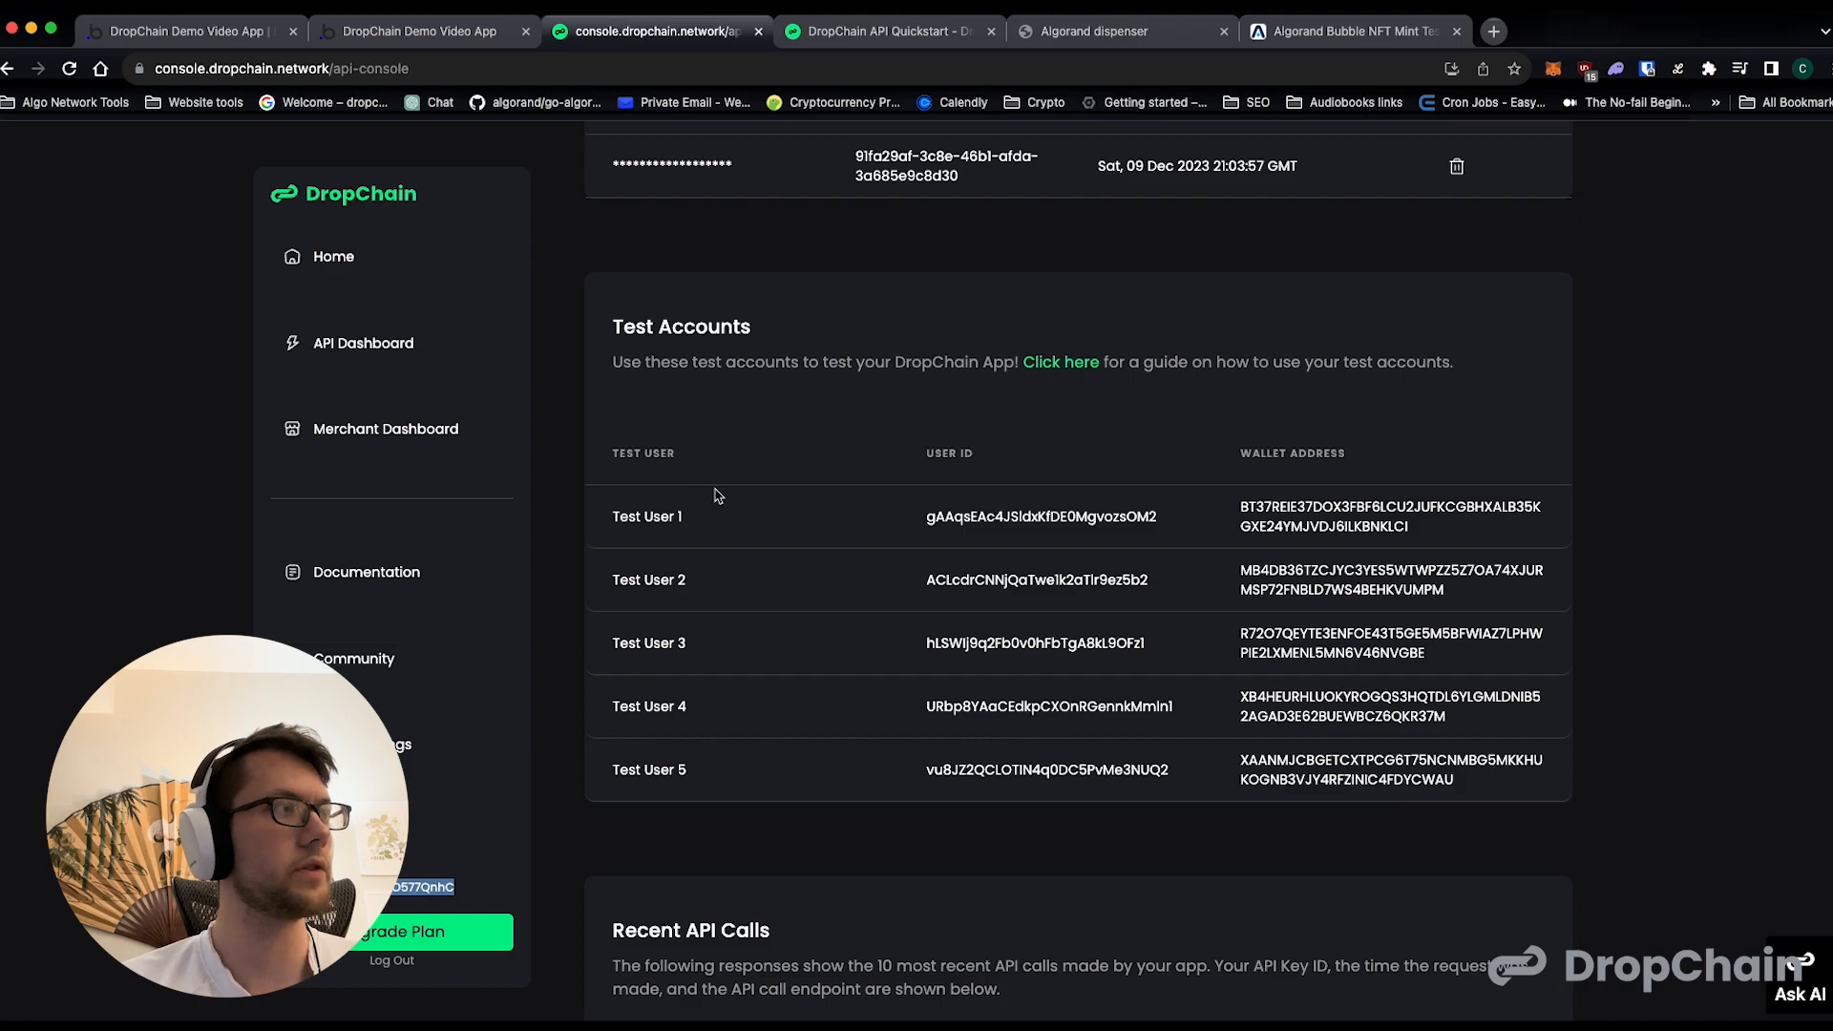
double_click(985, 643)
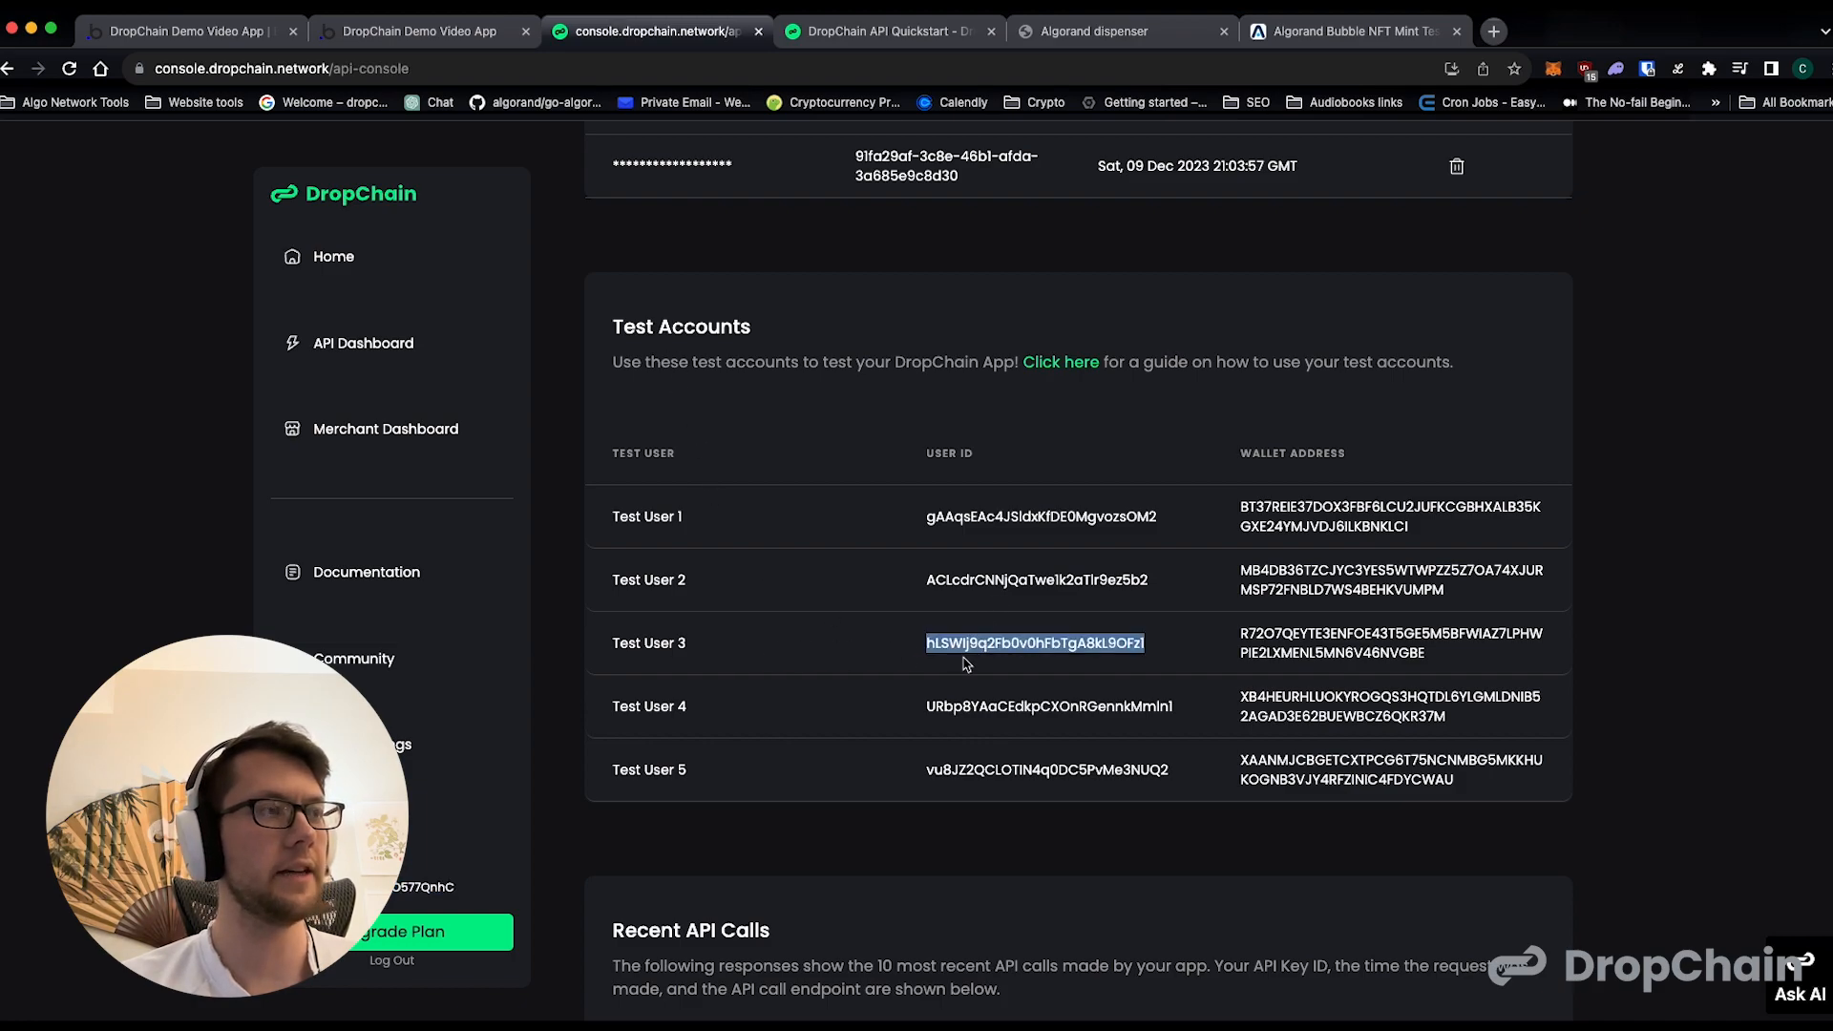
key("super+c")
left_click(181, 31)
left_click(1149, 630)
key("super+v")
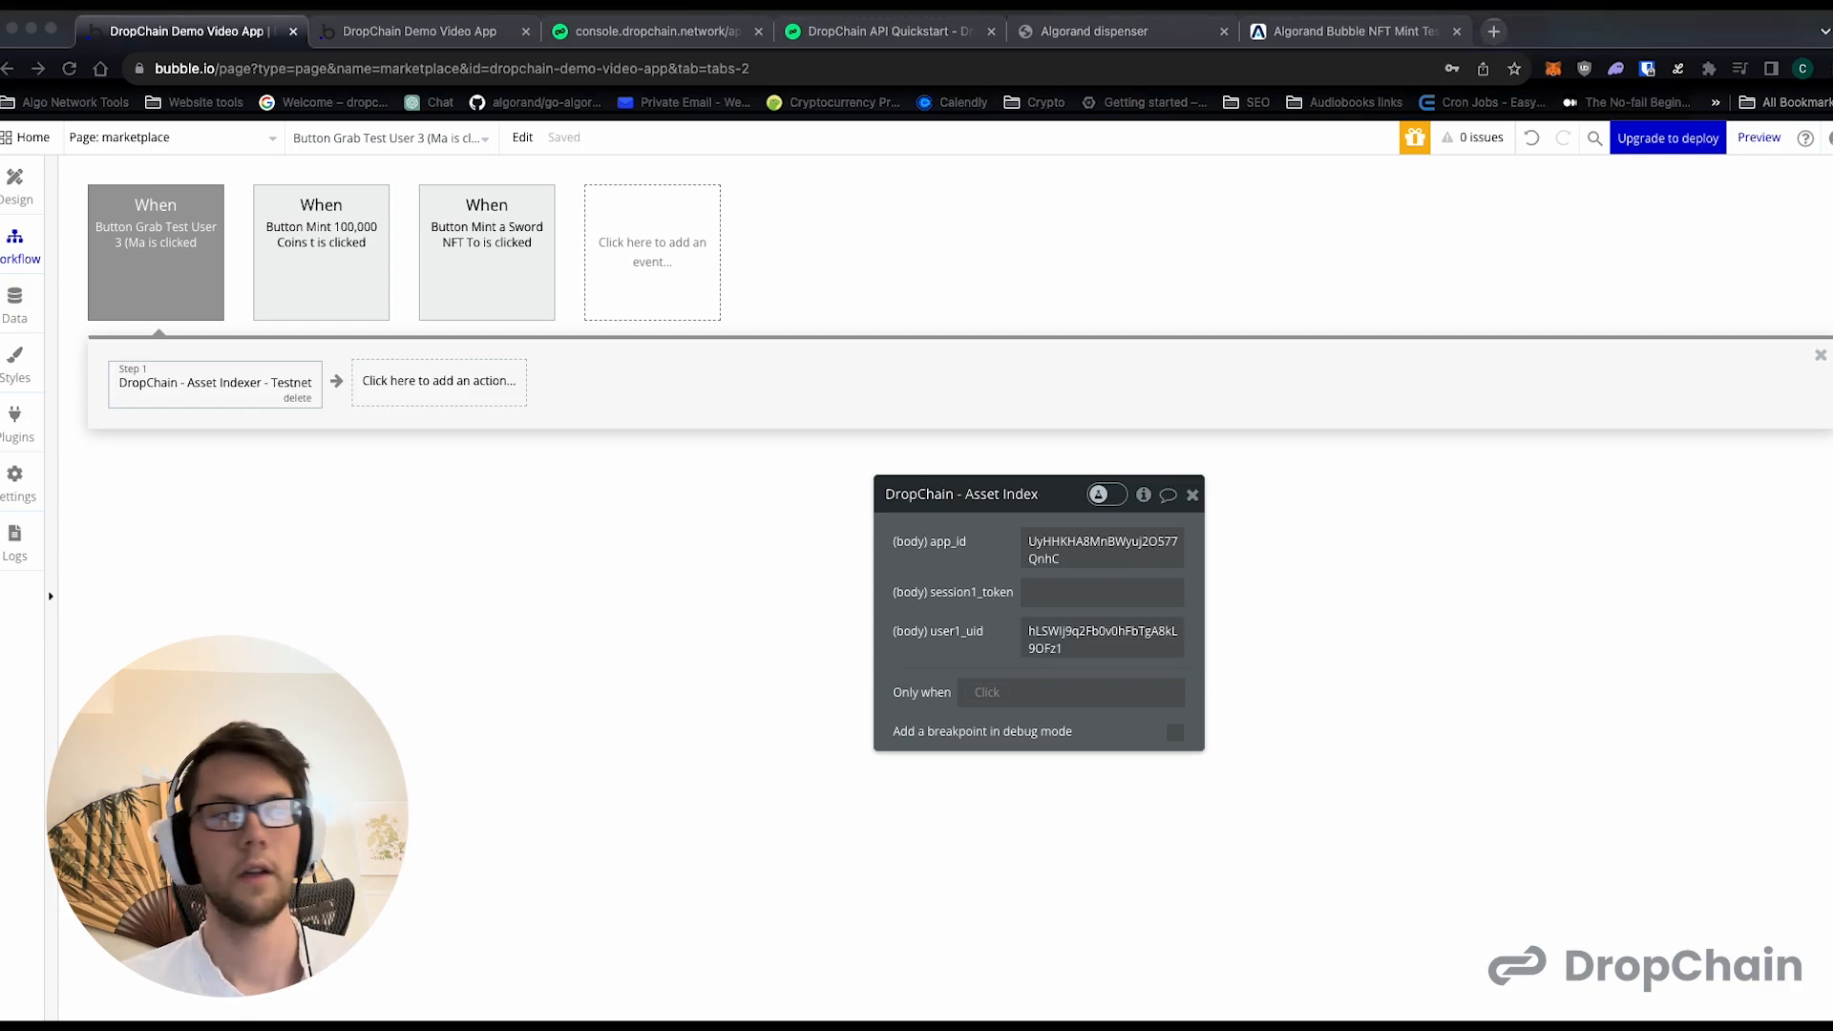
- Add a Set state action after the Asset Indexer step, with the marketplace page as its element
left_click(395, 381)
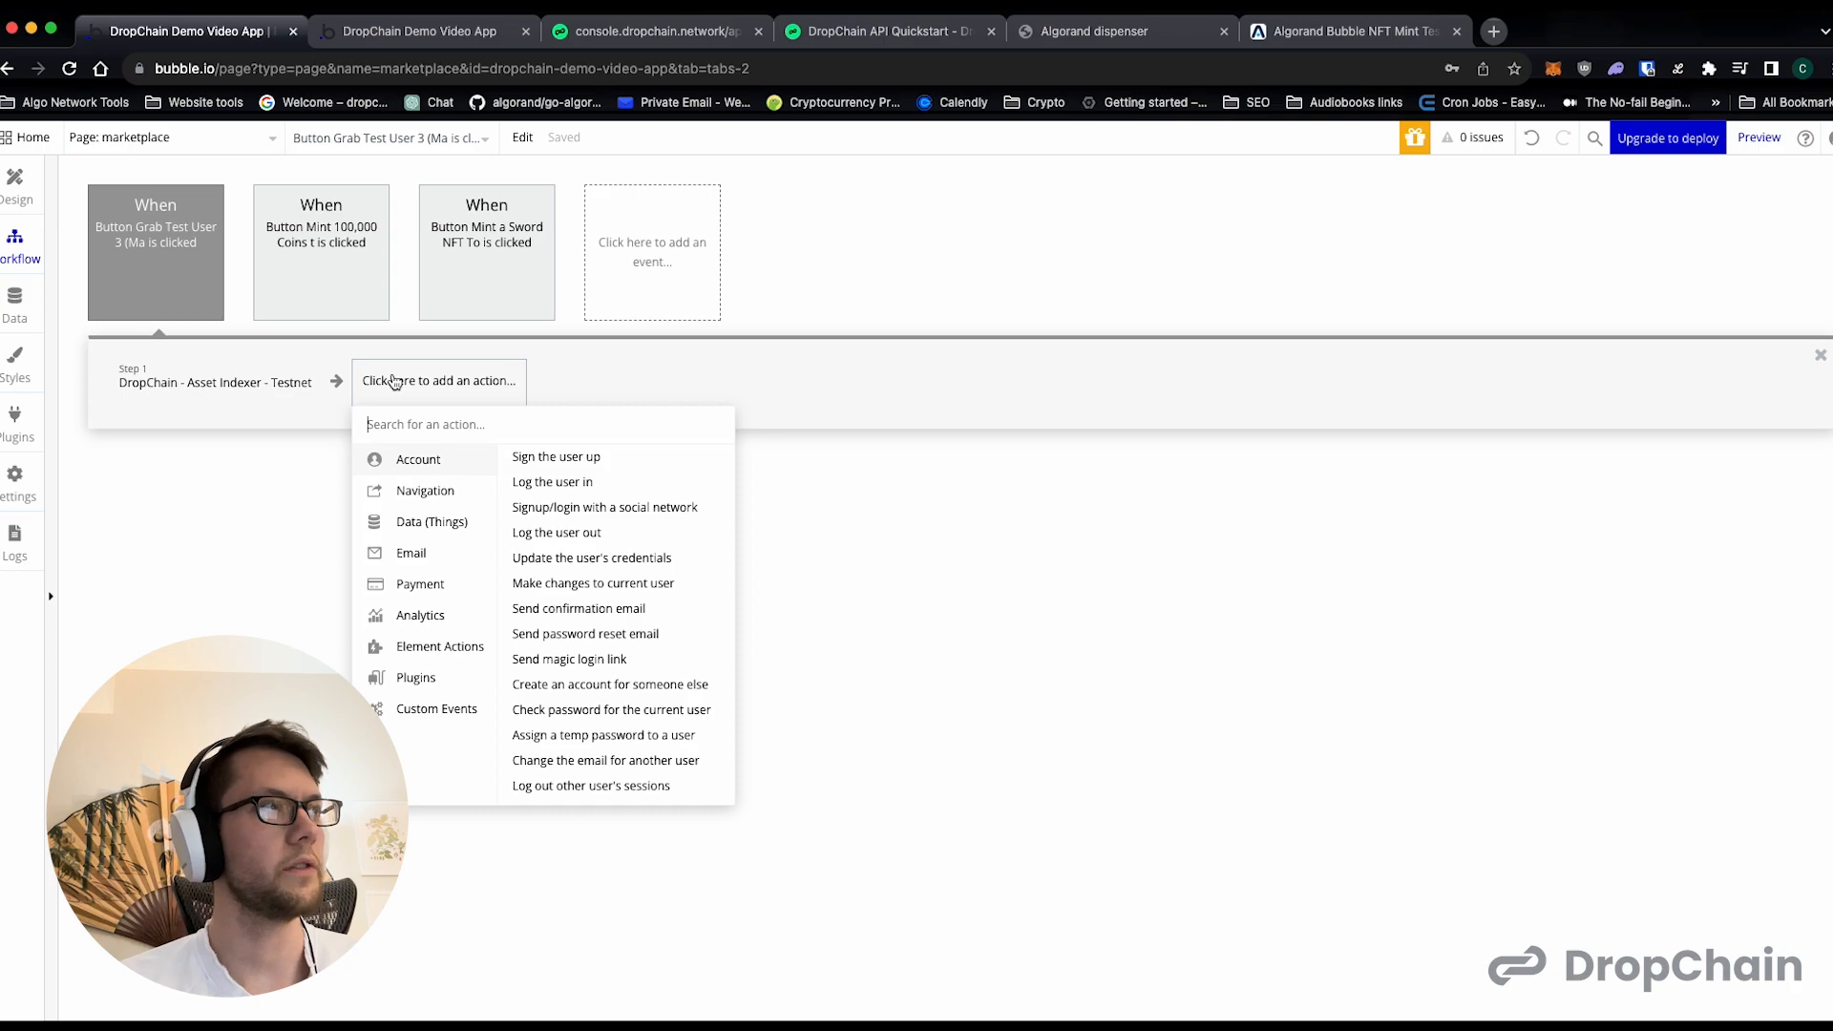
type("state")
left_click(550, 458)
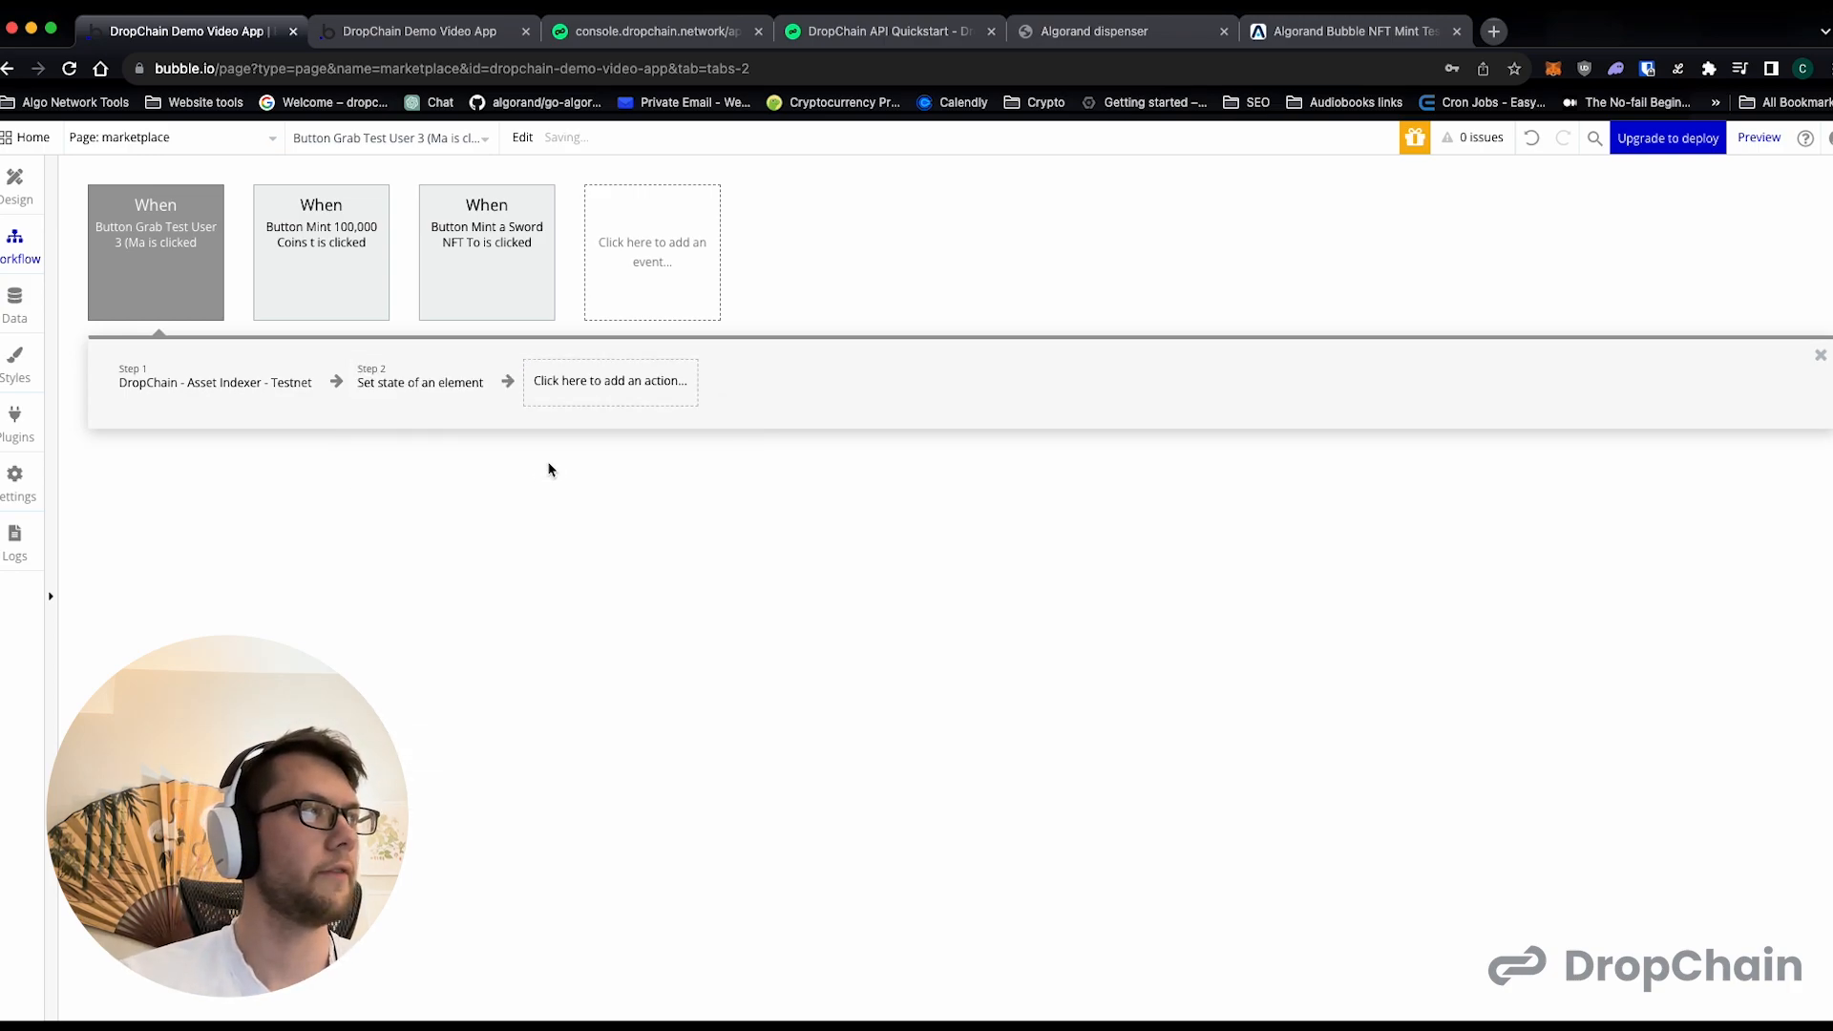
left_click(1060, 541)
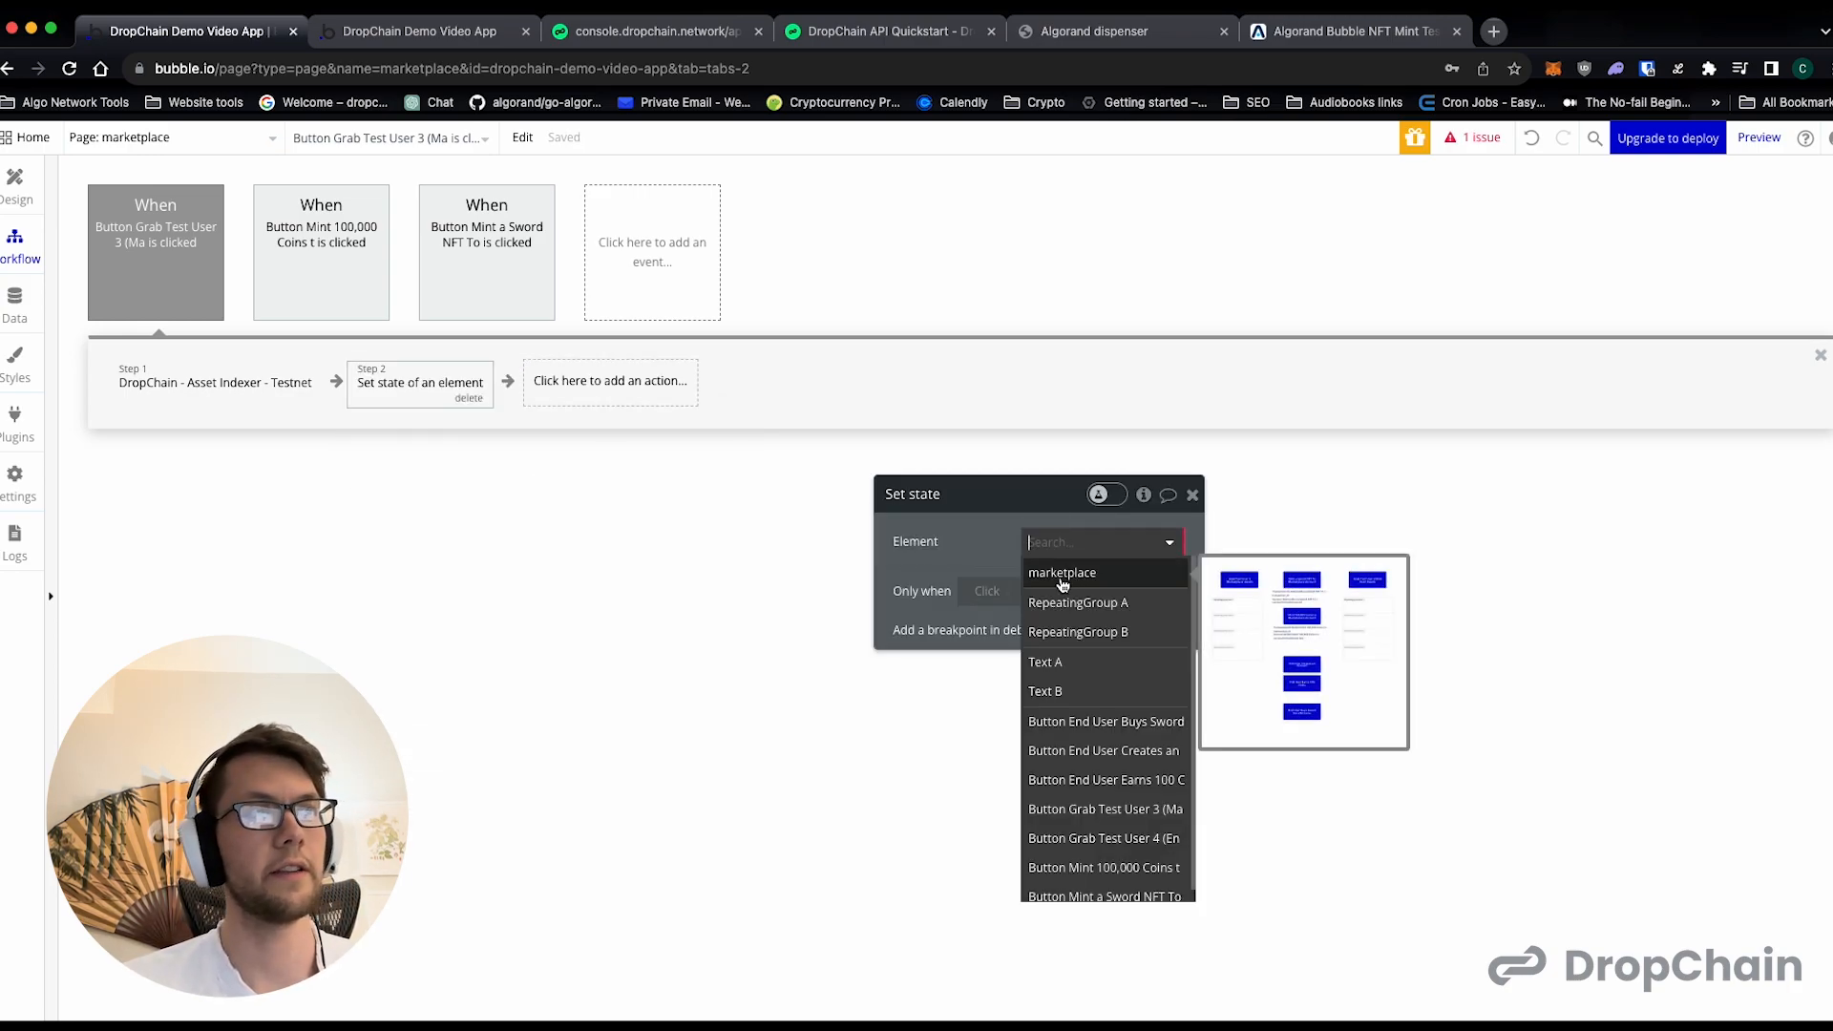
left_click(1058, 573)
- Create a custom state named user1_asset_ids on the marketplace page as a list of numbers
left_click(1050, 580)
left_click(1060, 612)
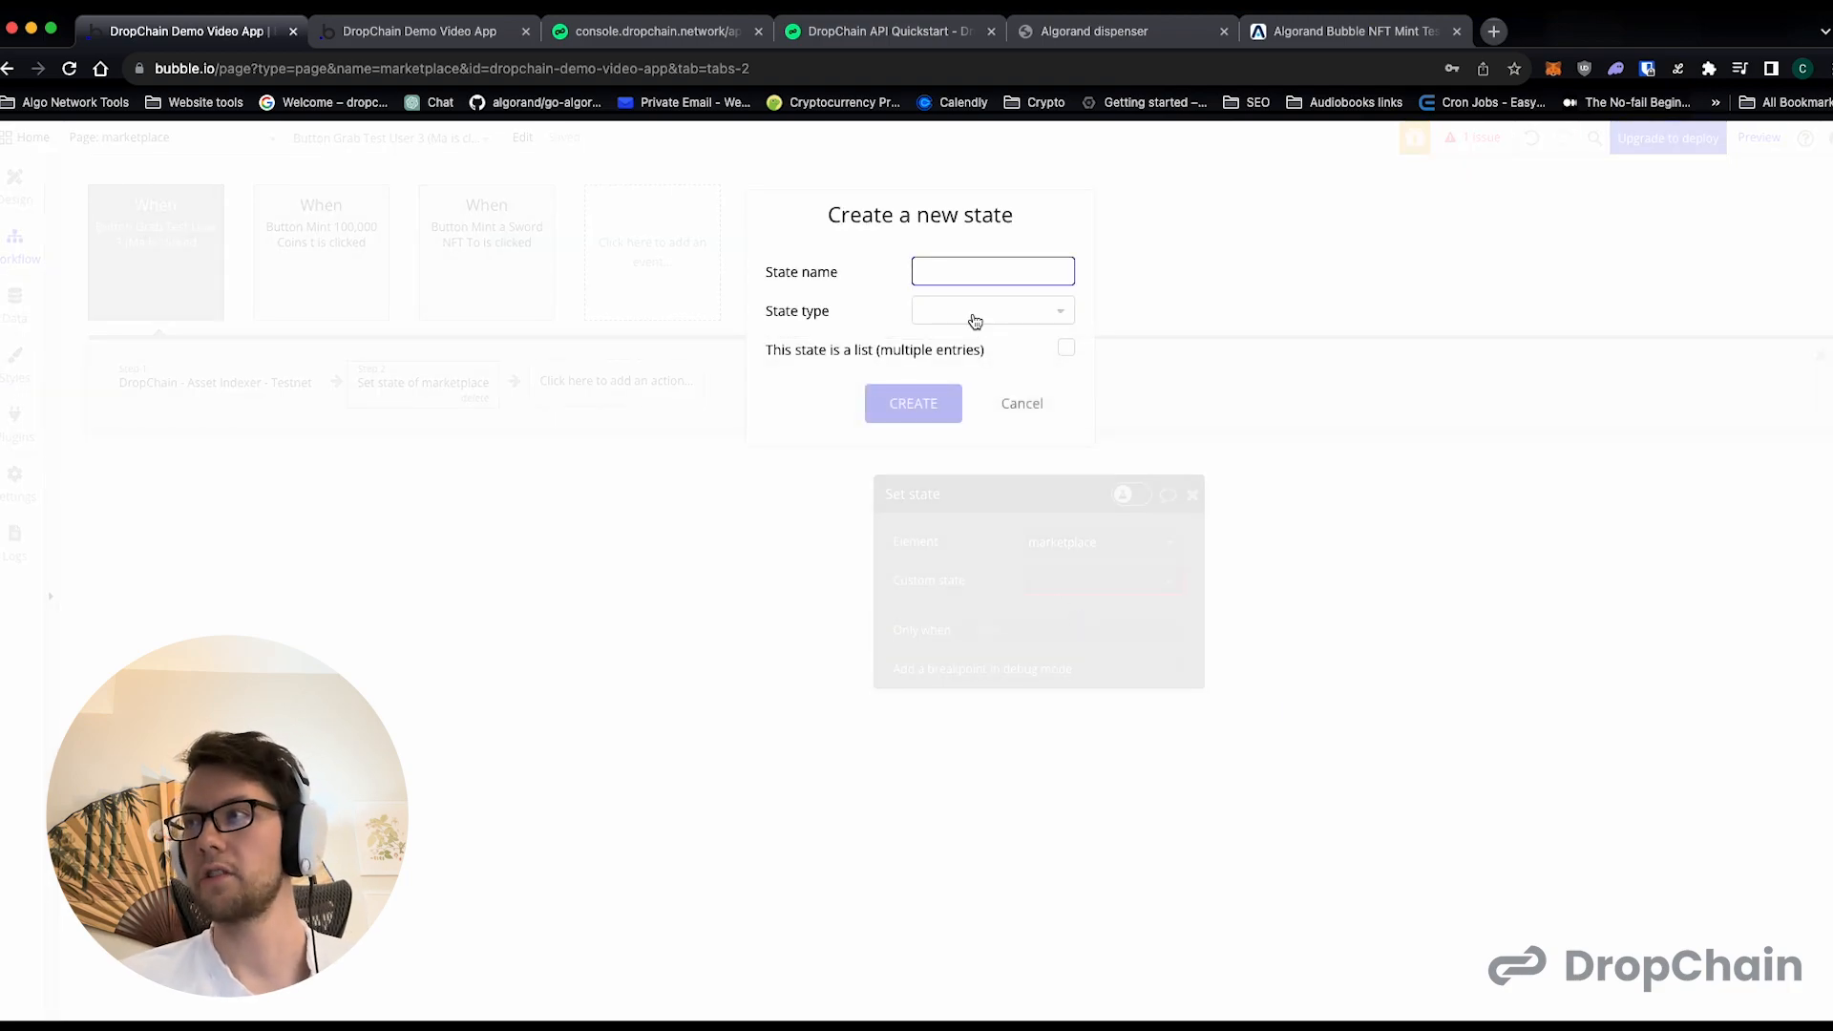
type("user1_asset_ids")
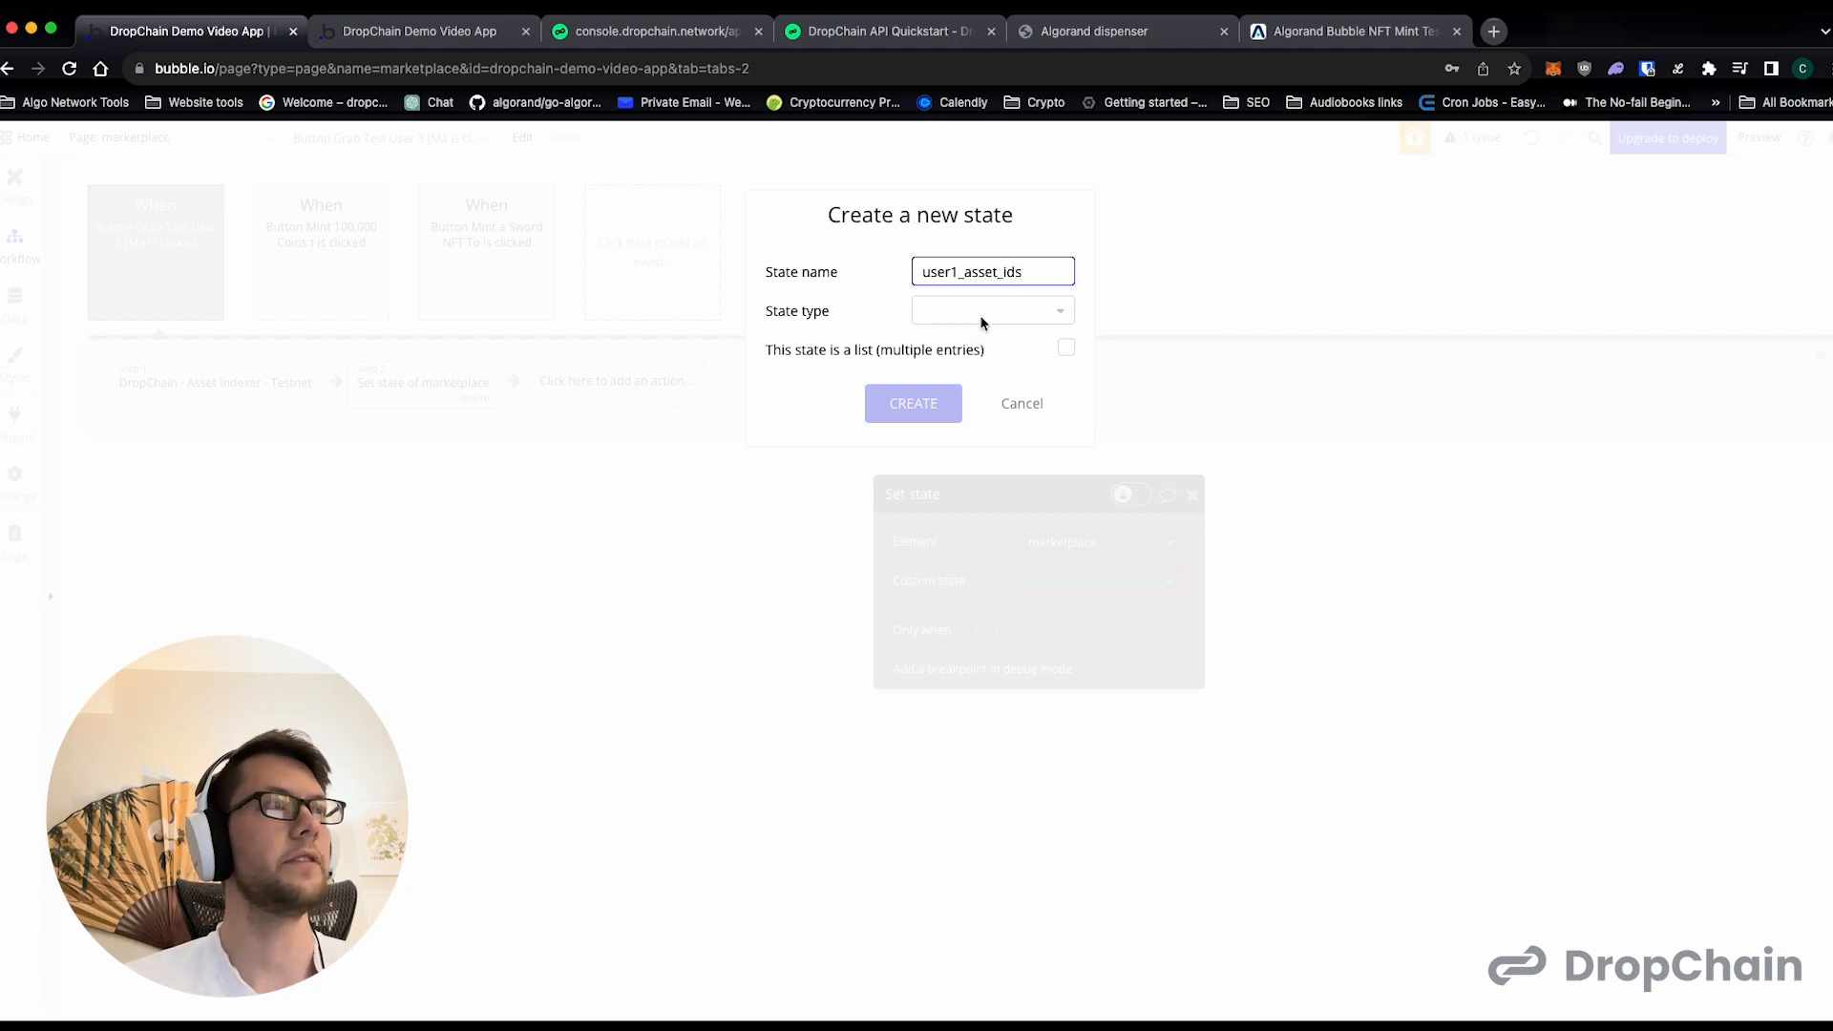
left_click(1050, 313)
left_click(969, 476)
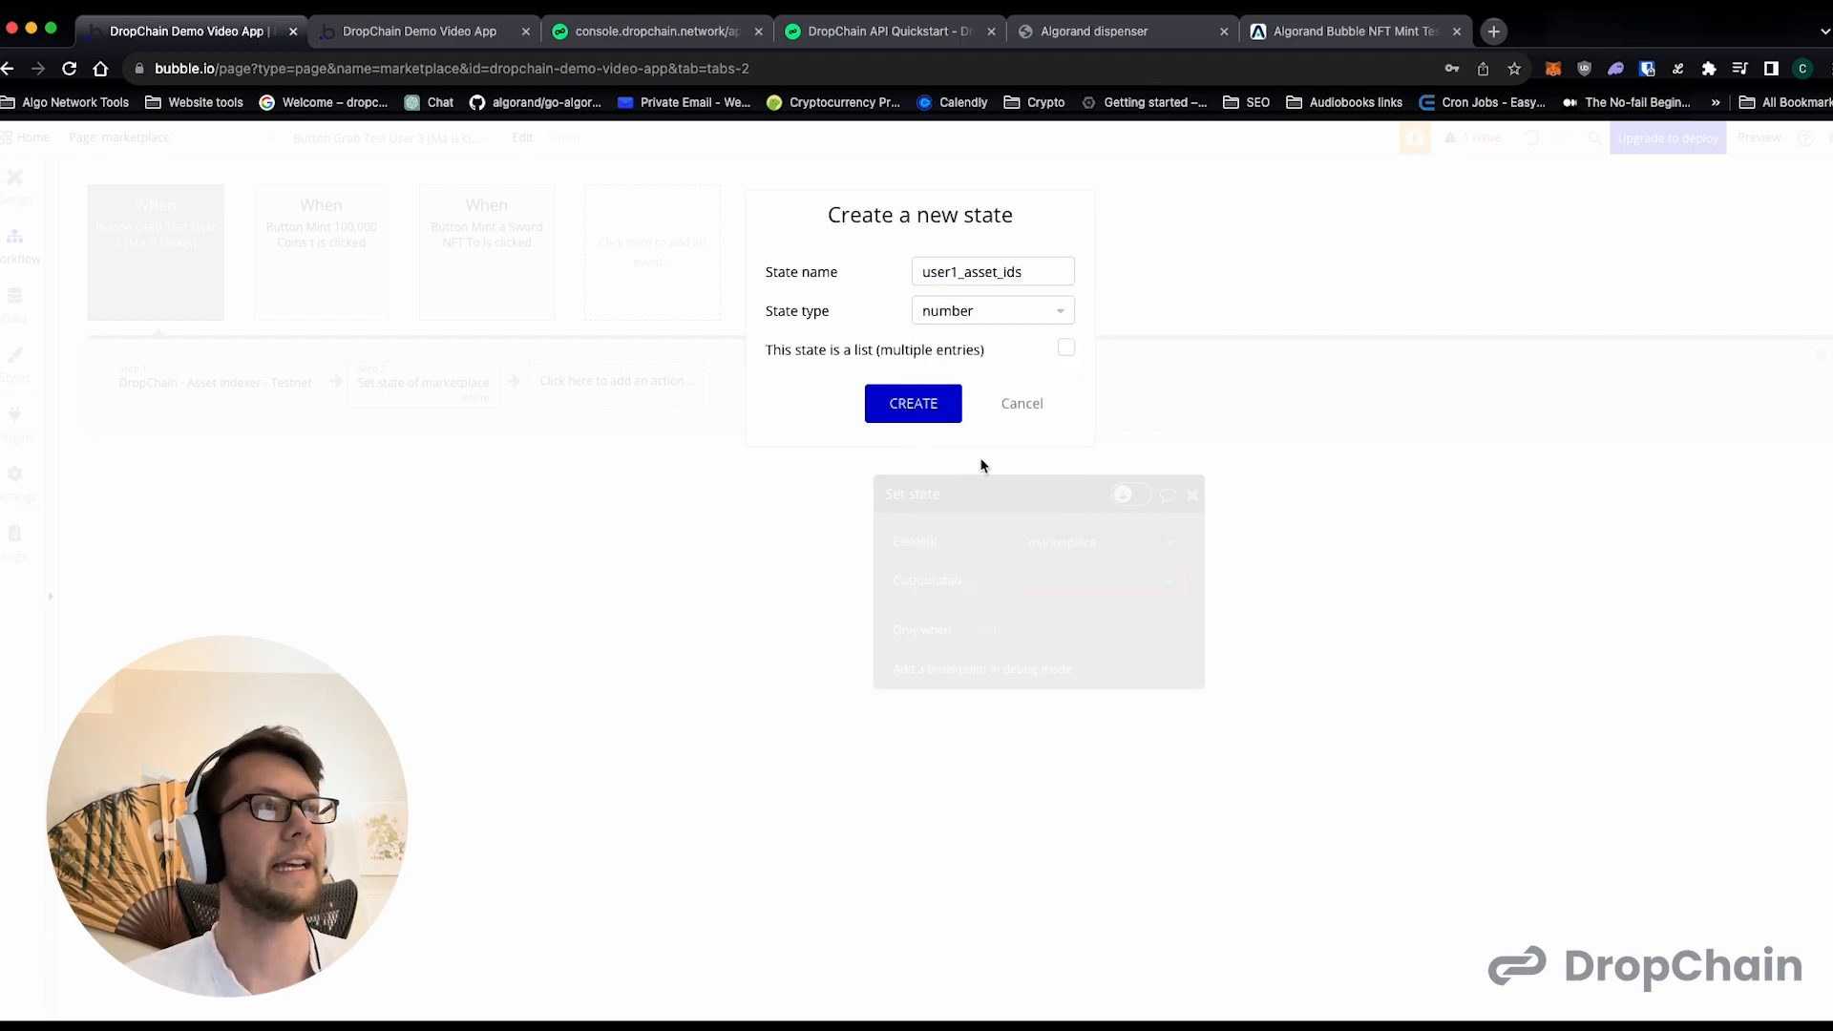
left_click(913, 403)
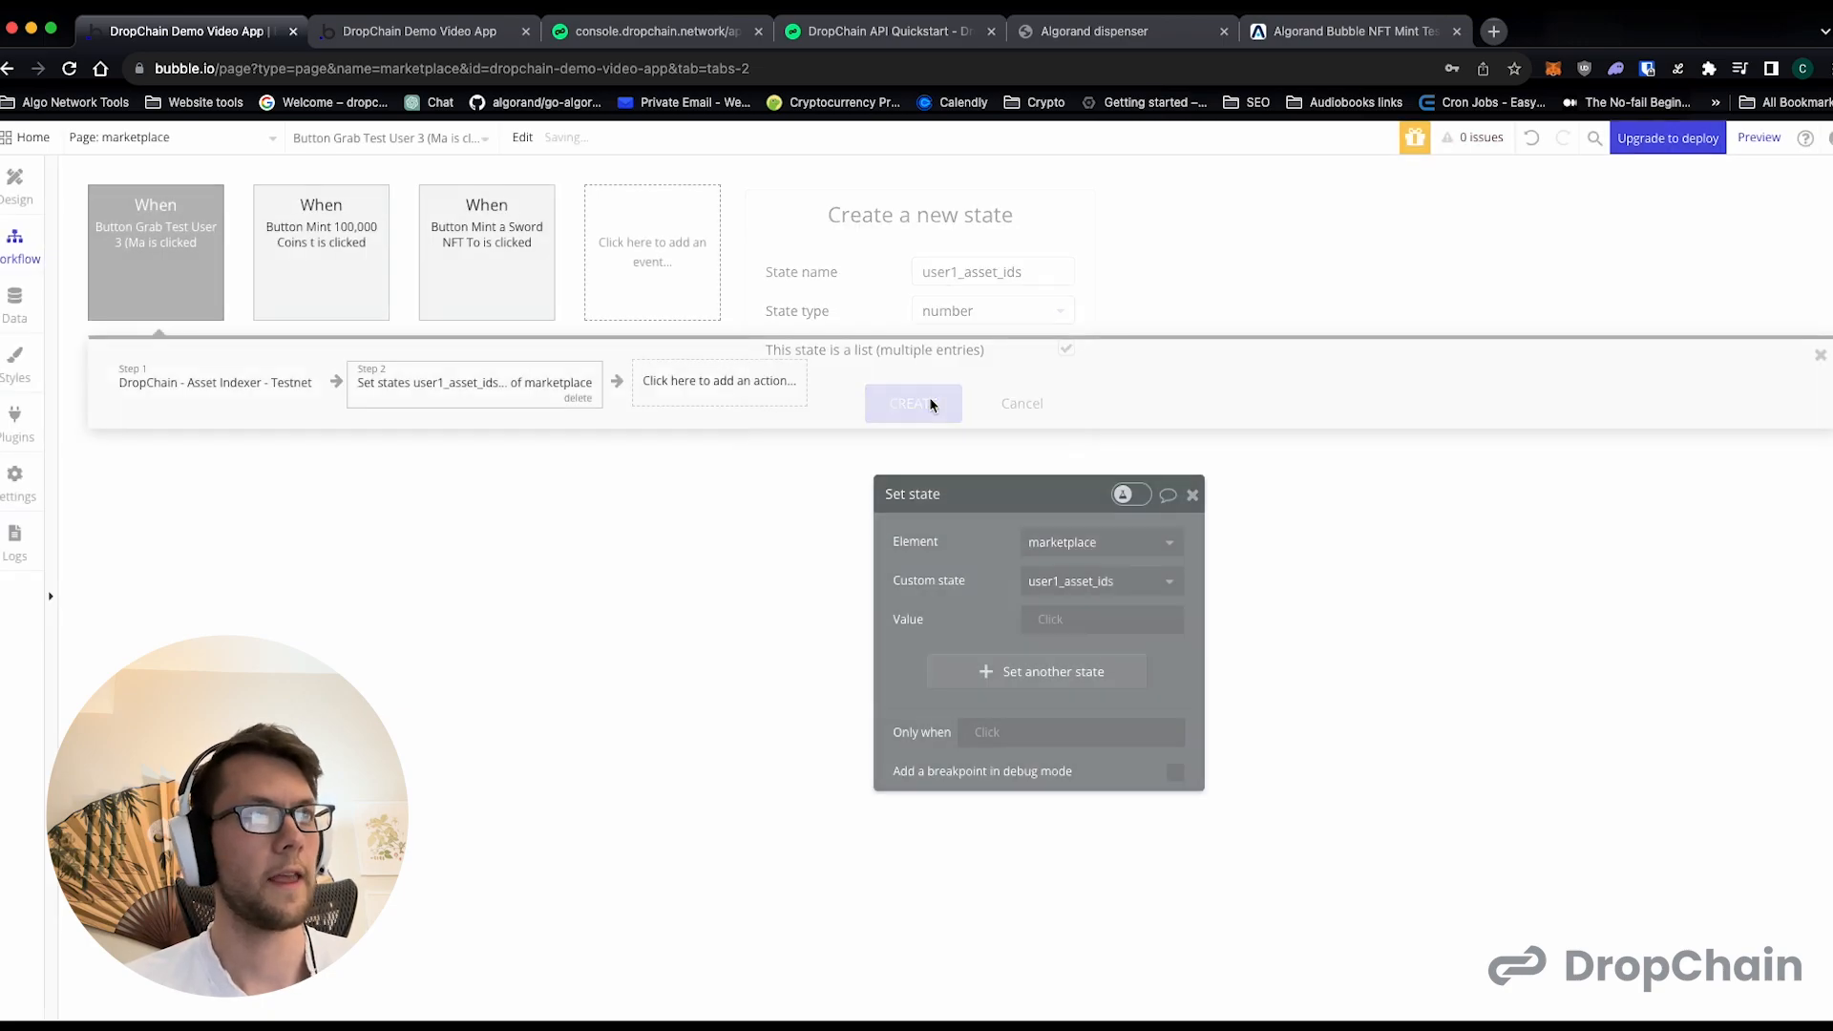
- Set the user1_asset_ids value to each item's asset-id from the step 1 result's user1_assets
left_click(1050, 616)
left_click(1087, 727)
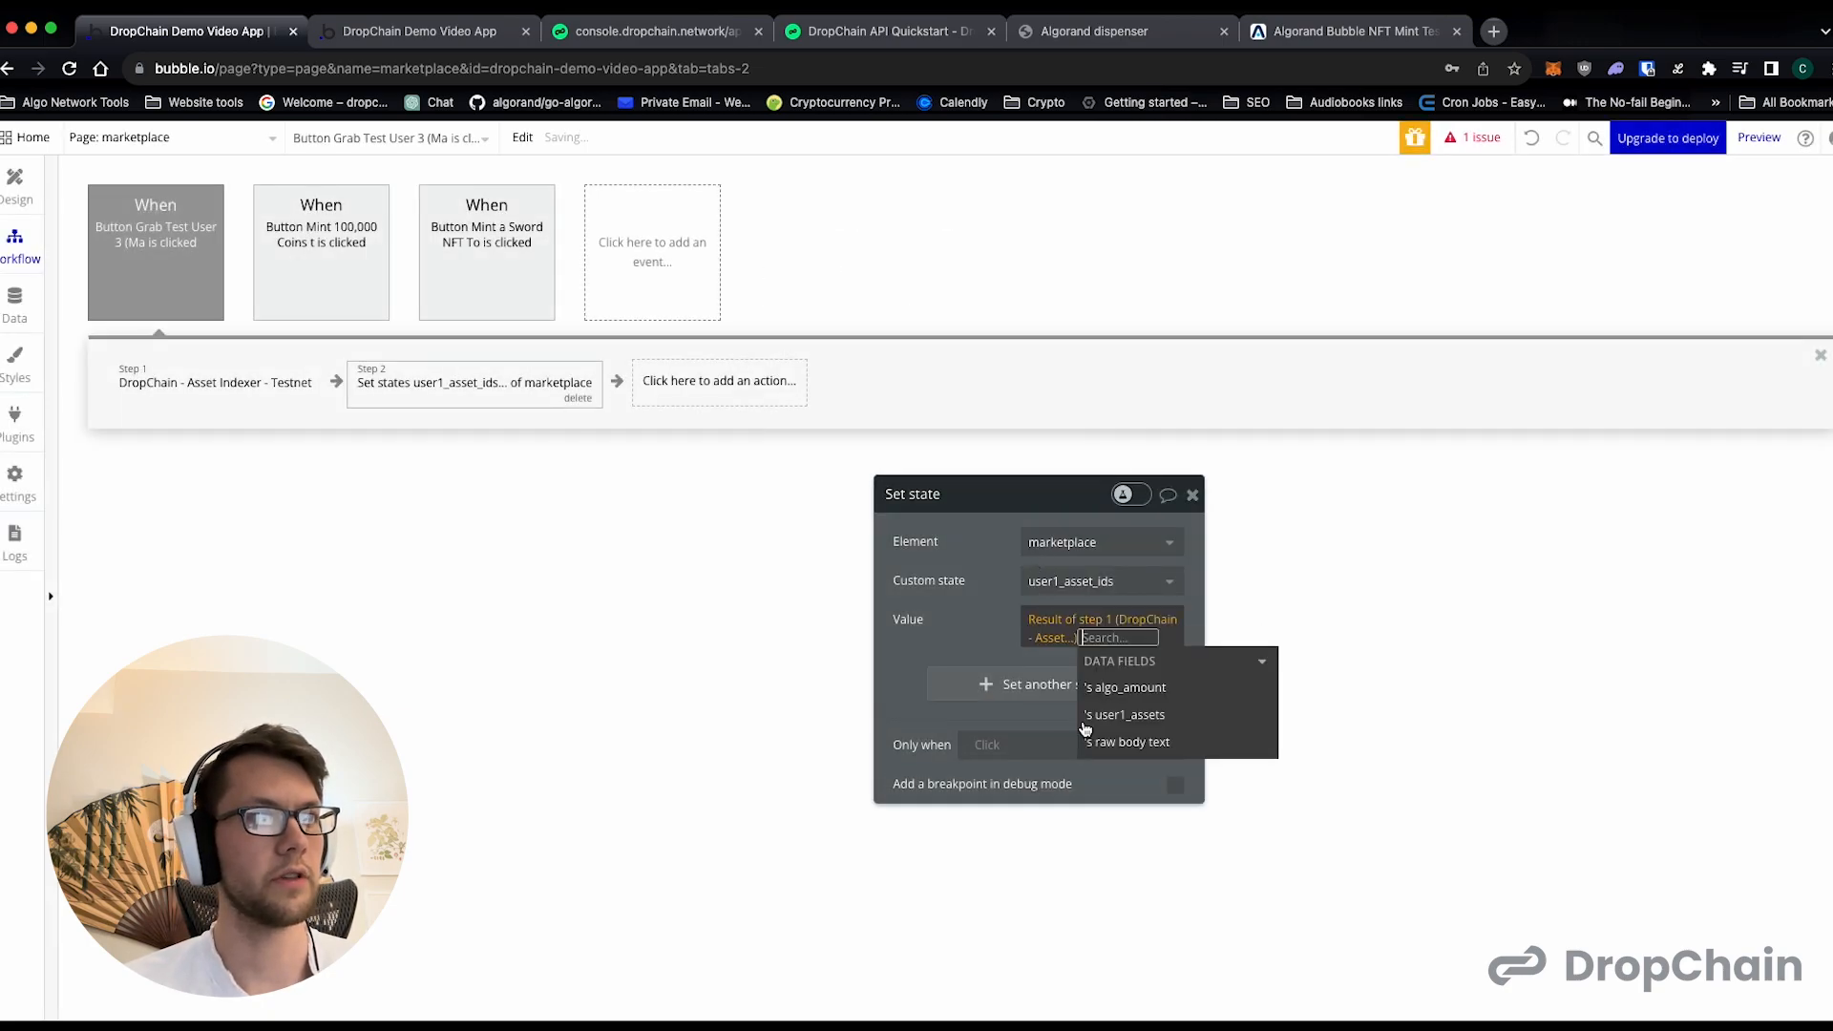
left_click(1126, 724)
scroll(1127, 726, "down", 2)
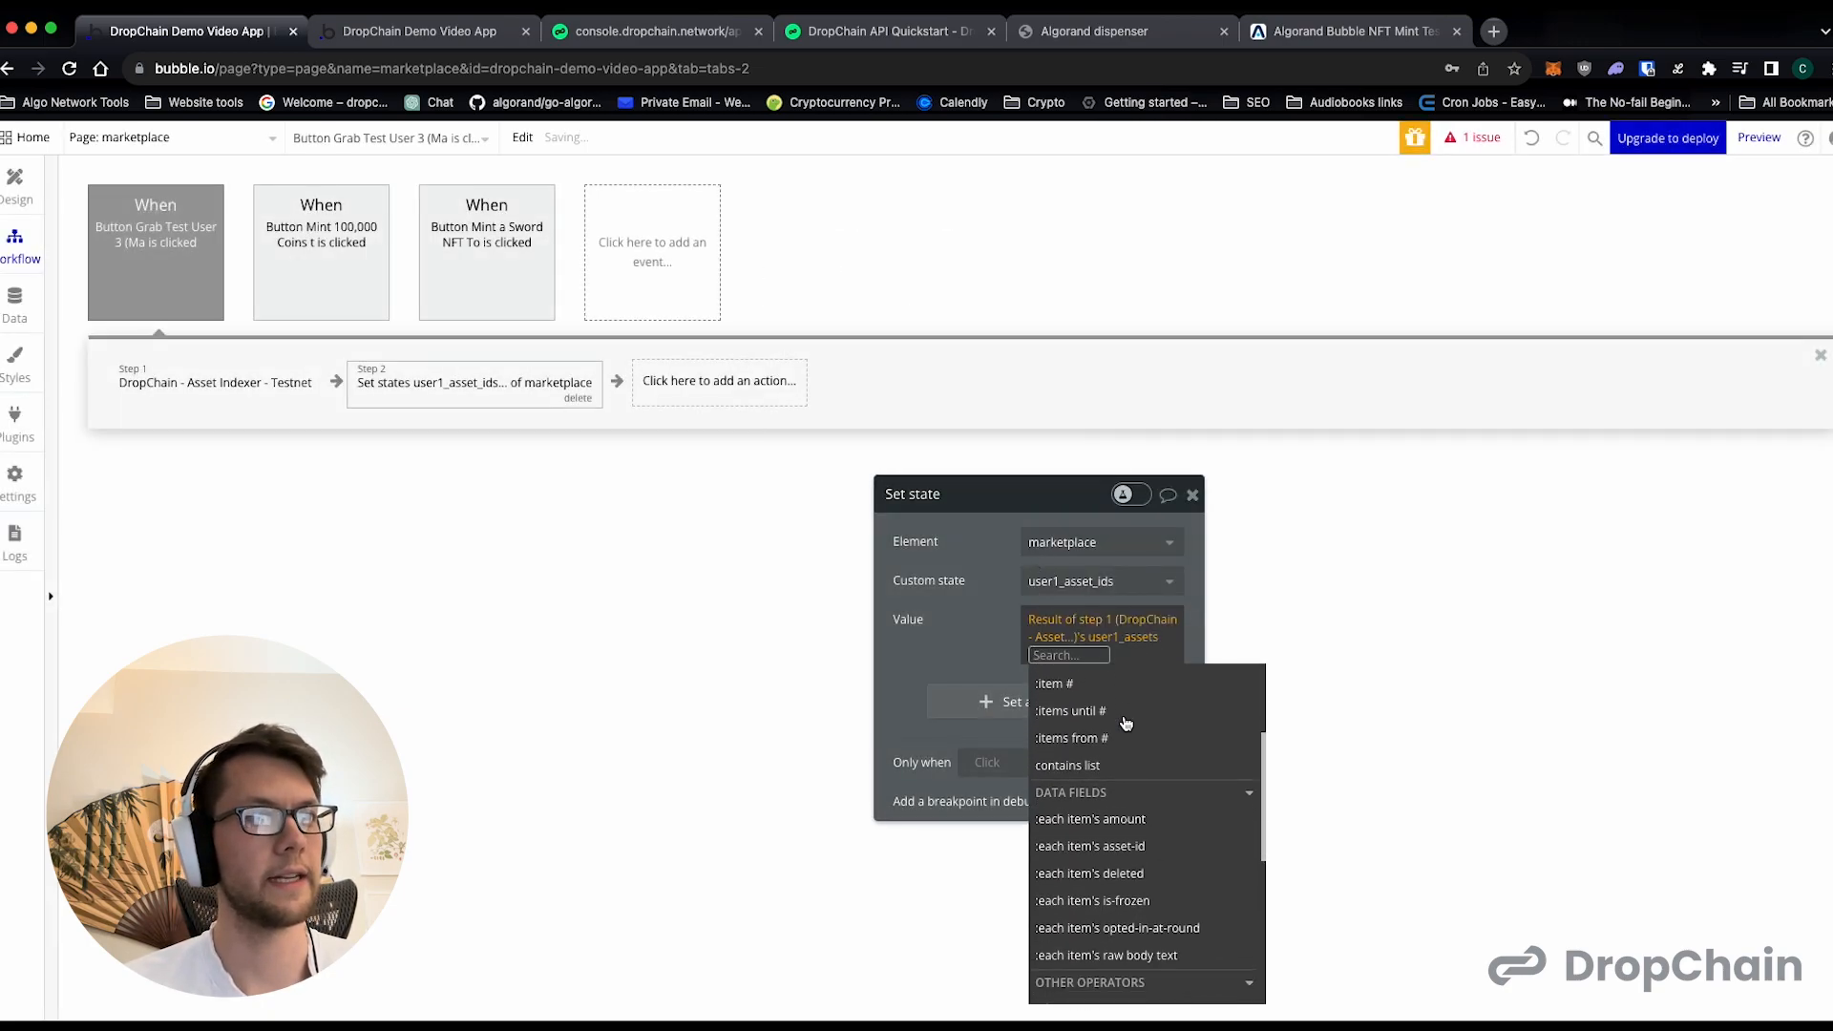
left_click(1130, 844)
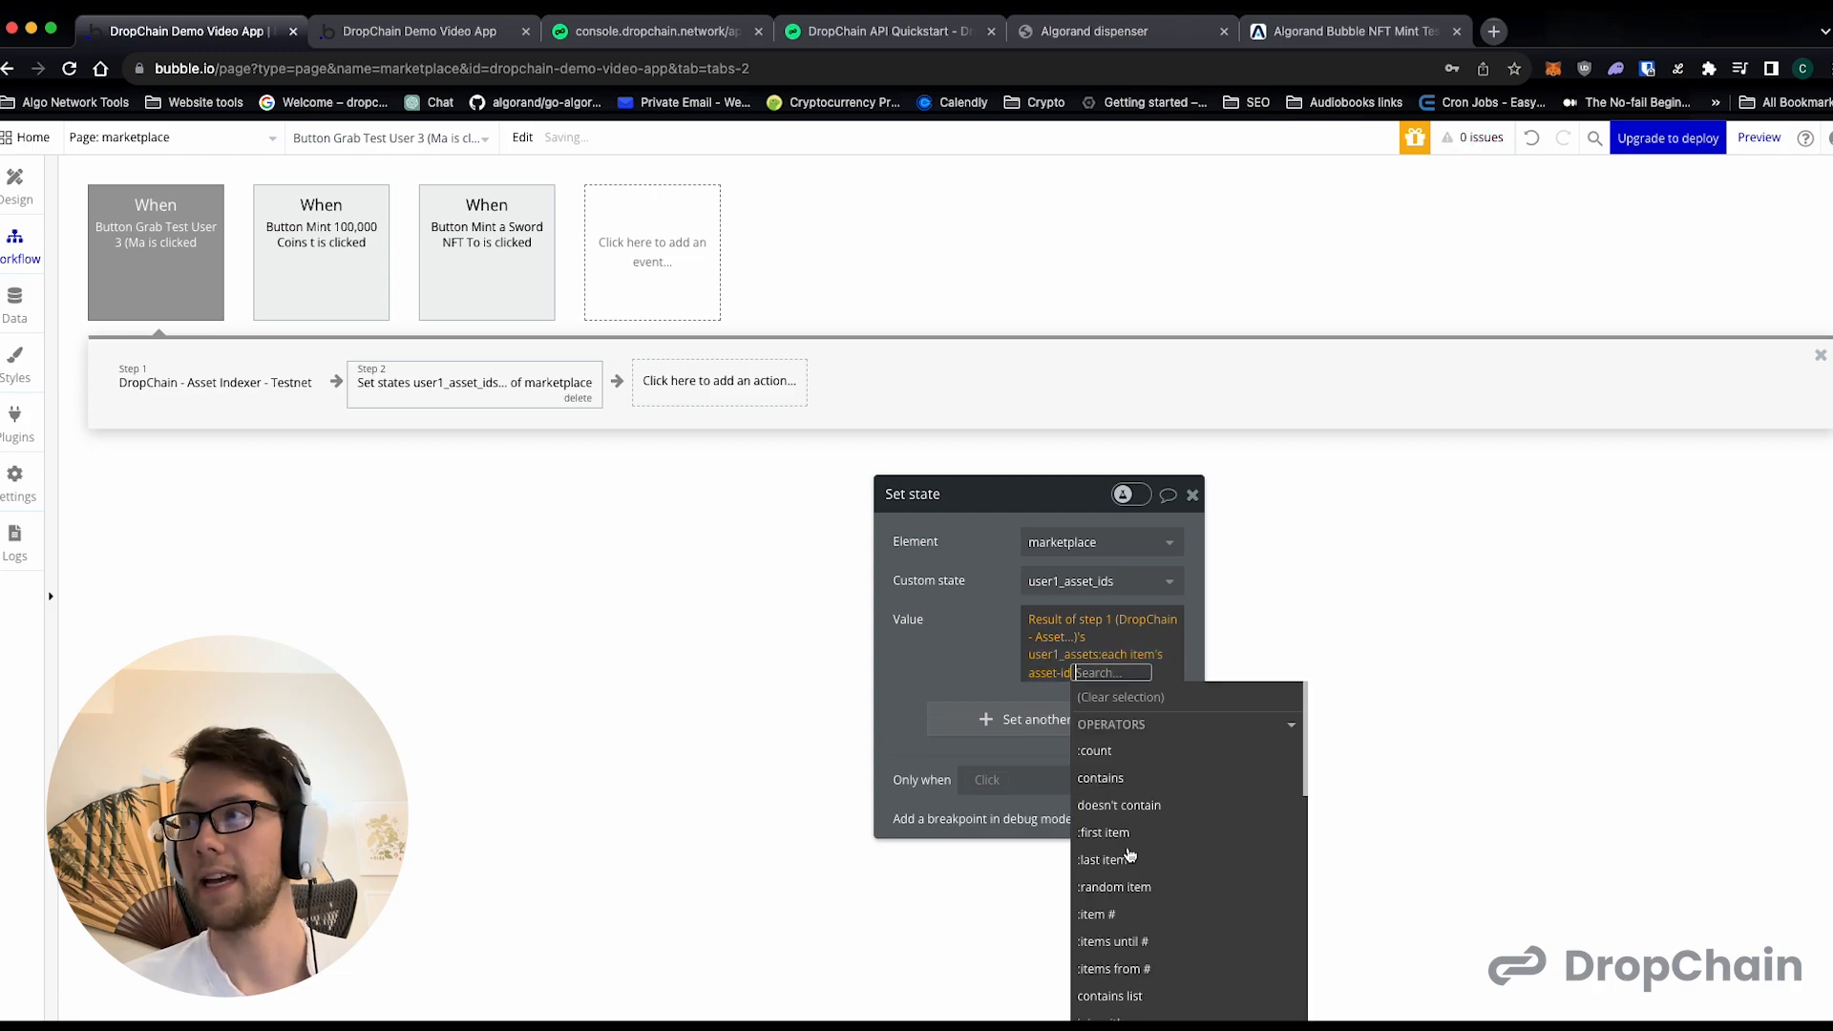
- Add another state to the same action, creating user1_asset_amounts as a list of numbers
left_click(953, 719)
left_click(1050, 705)
left_click(1062, 767)
type("user1_asset_amounts")
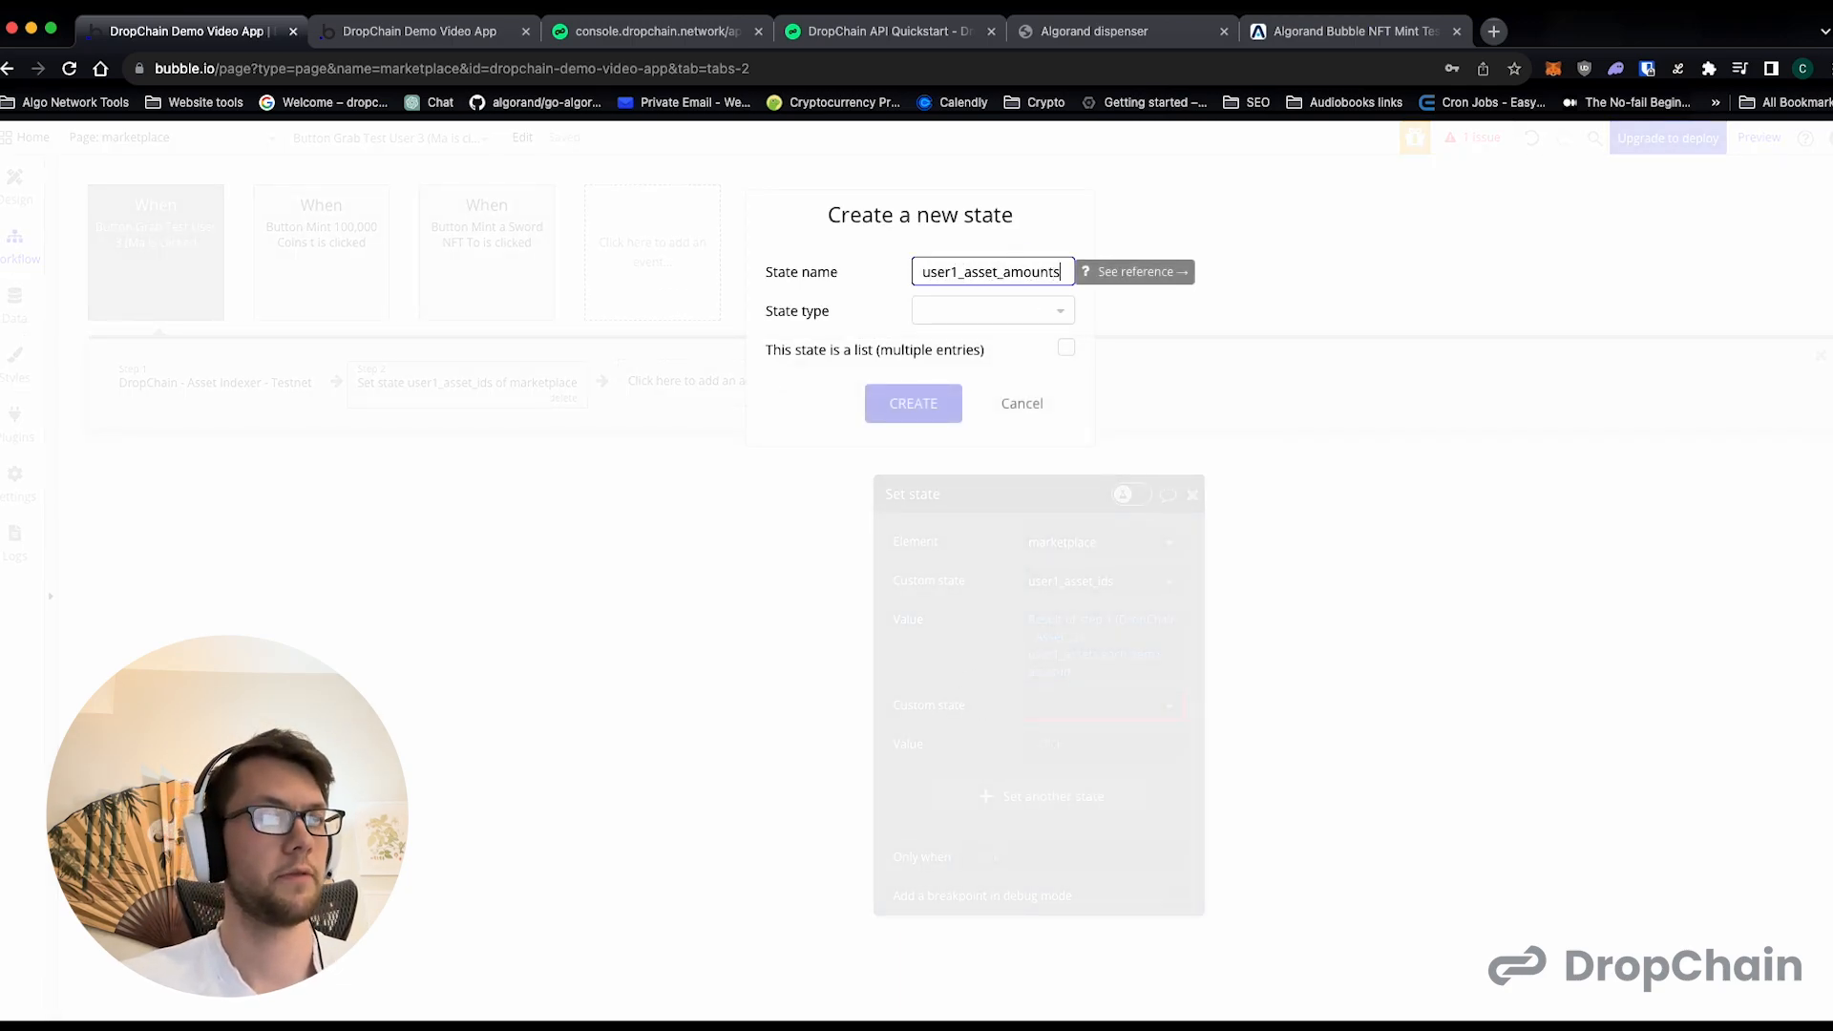
left_click(1005, 317)
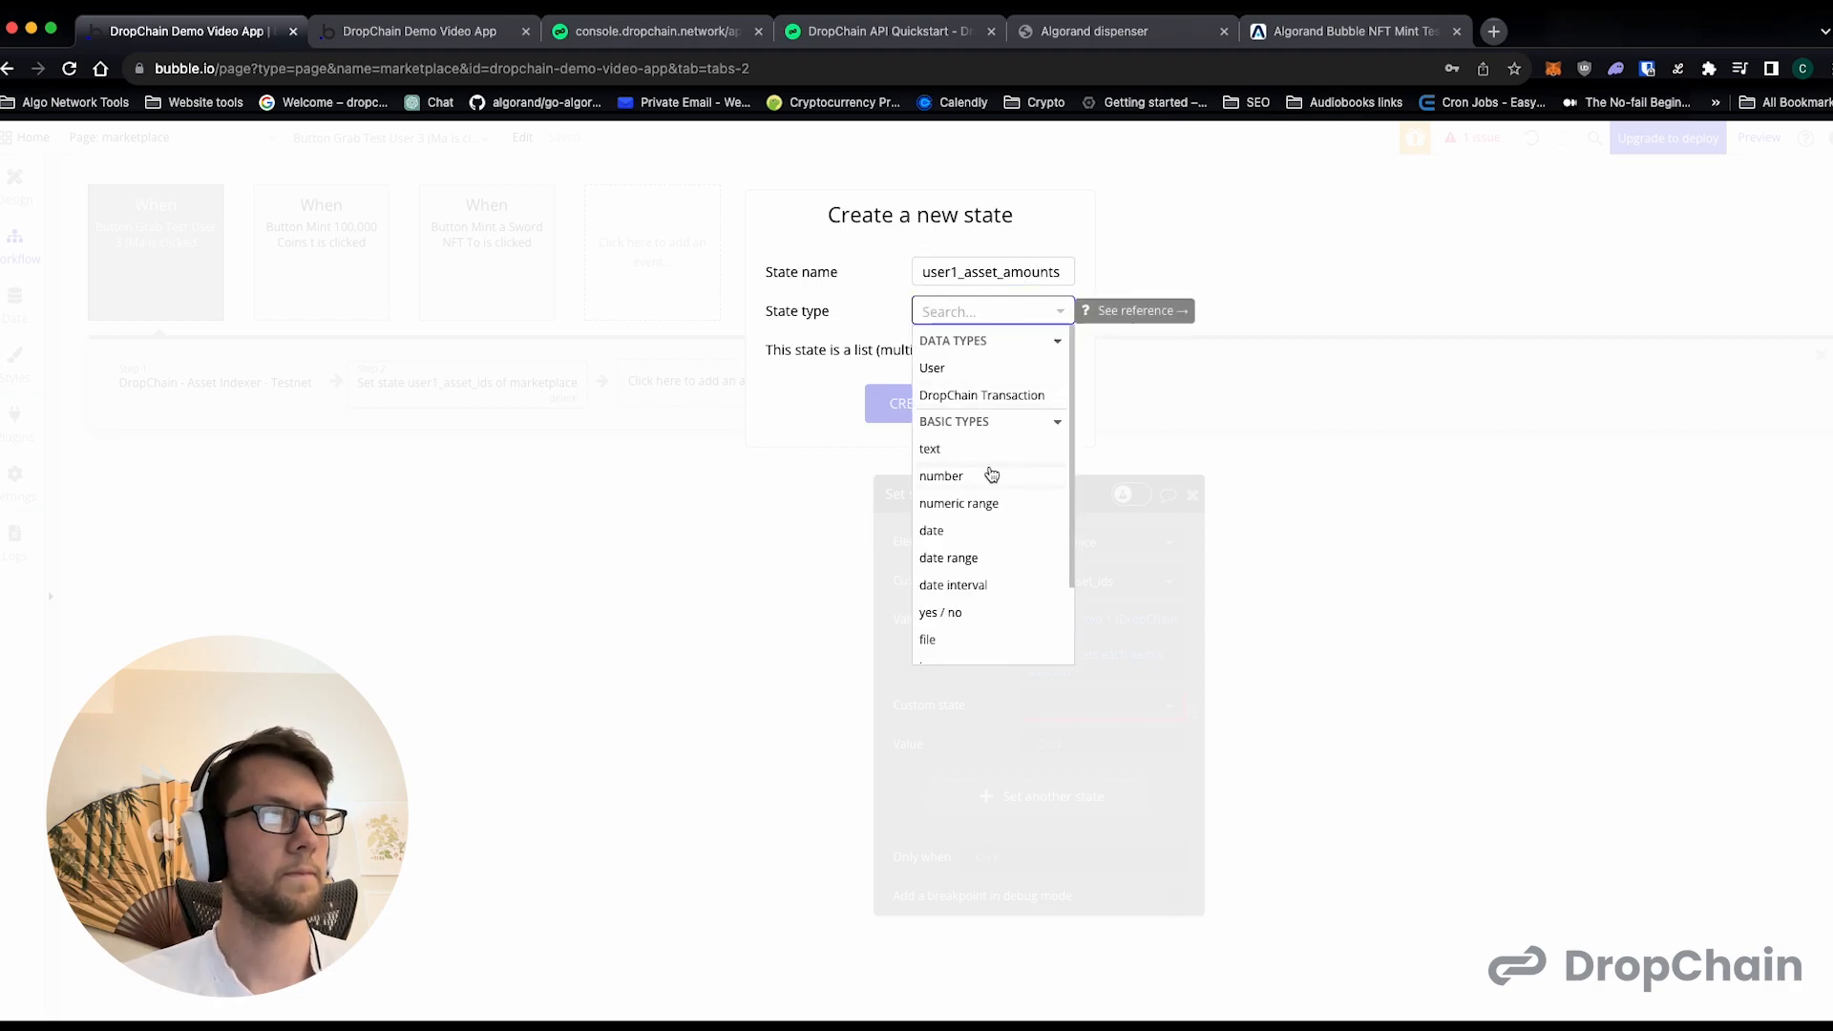
scroll(994, 452, "down", 1)
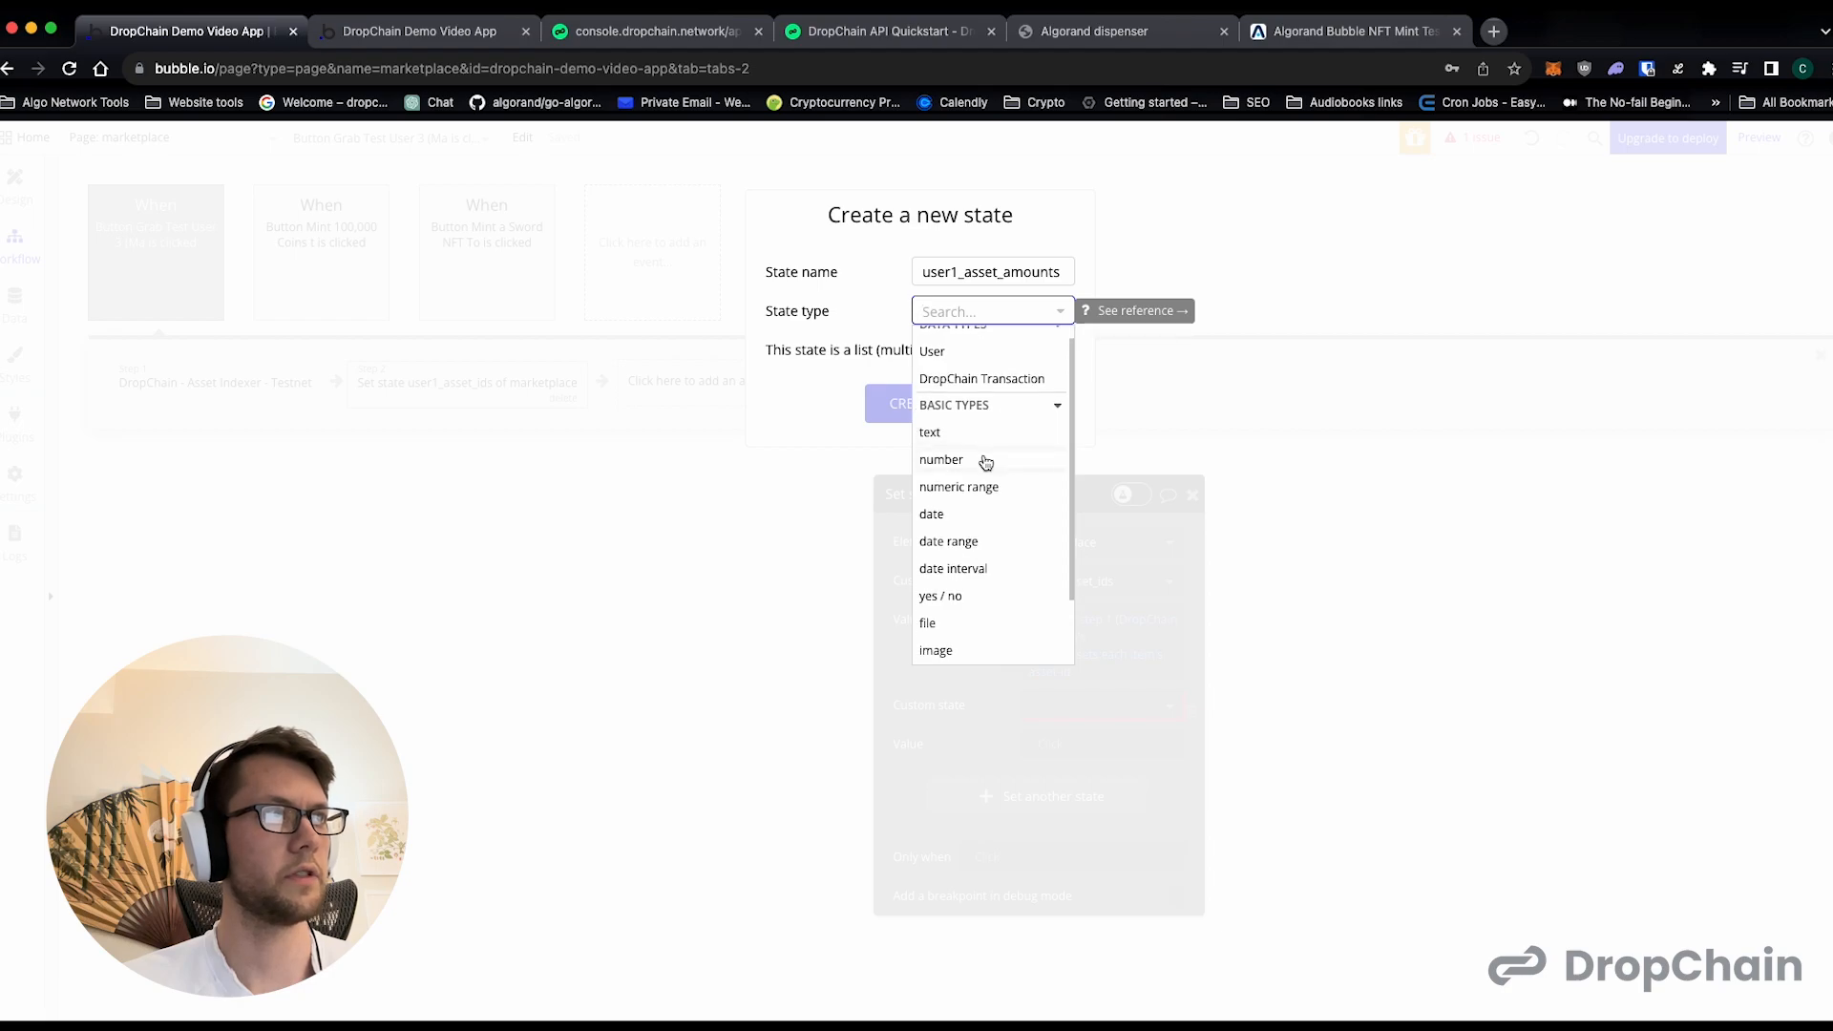
left_click(986, 464)
left_click(1064, 350)
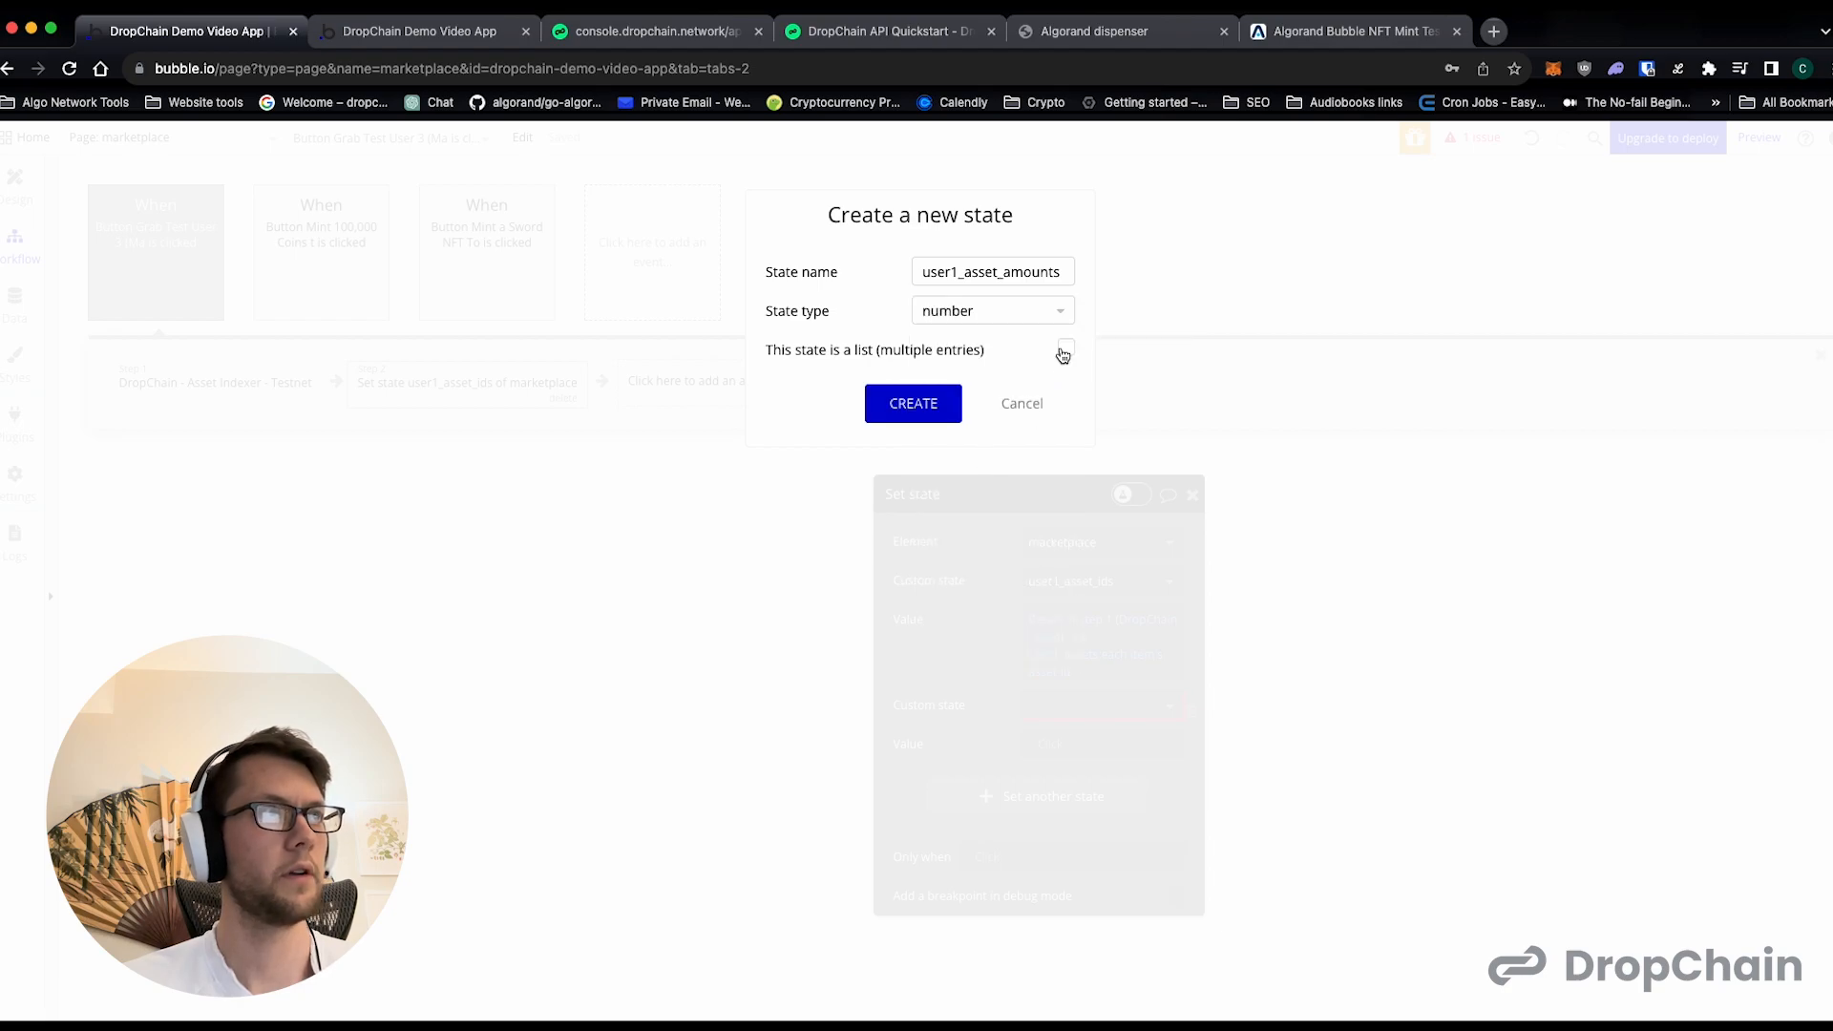
left_click(913, 403)
- Set the user1_asset_amounts value to each item's amount from the step 1 result's user1_assets
left_click(1050, 744)
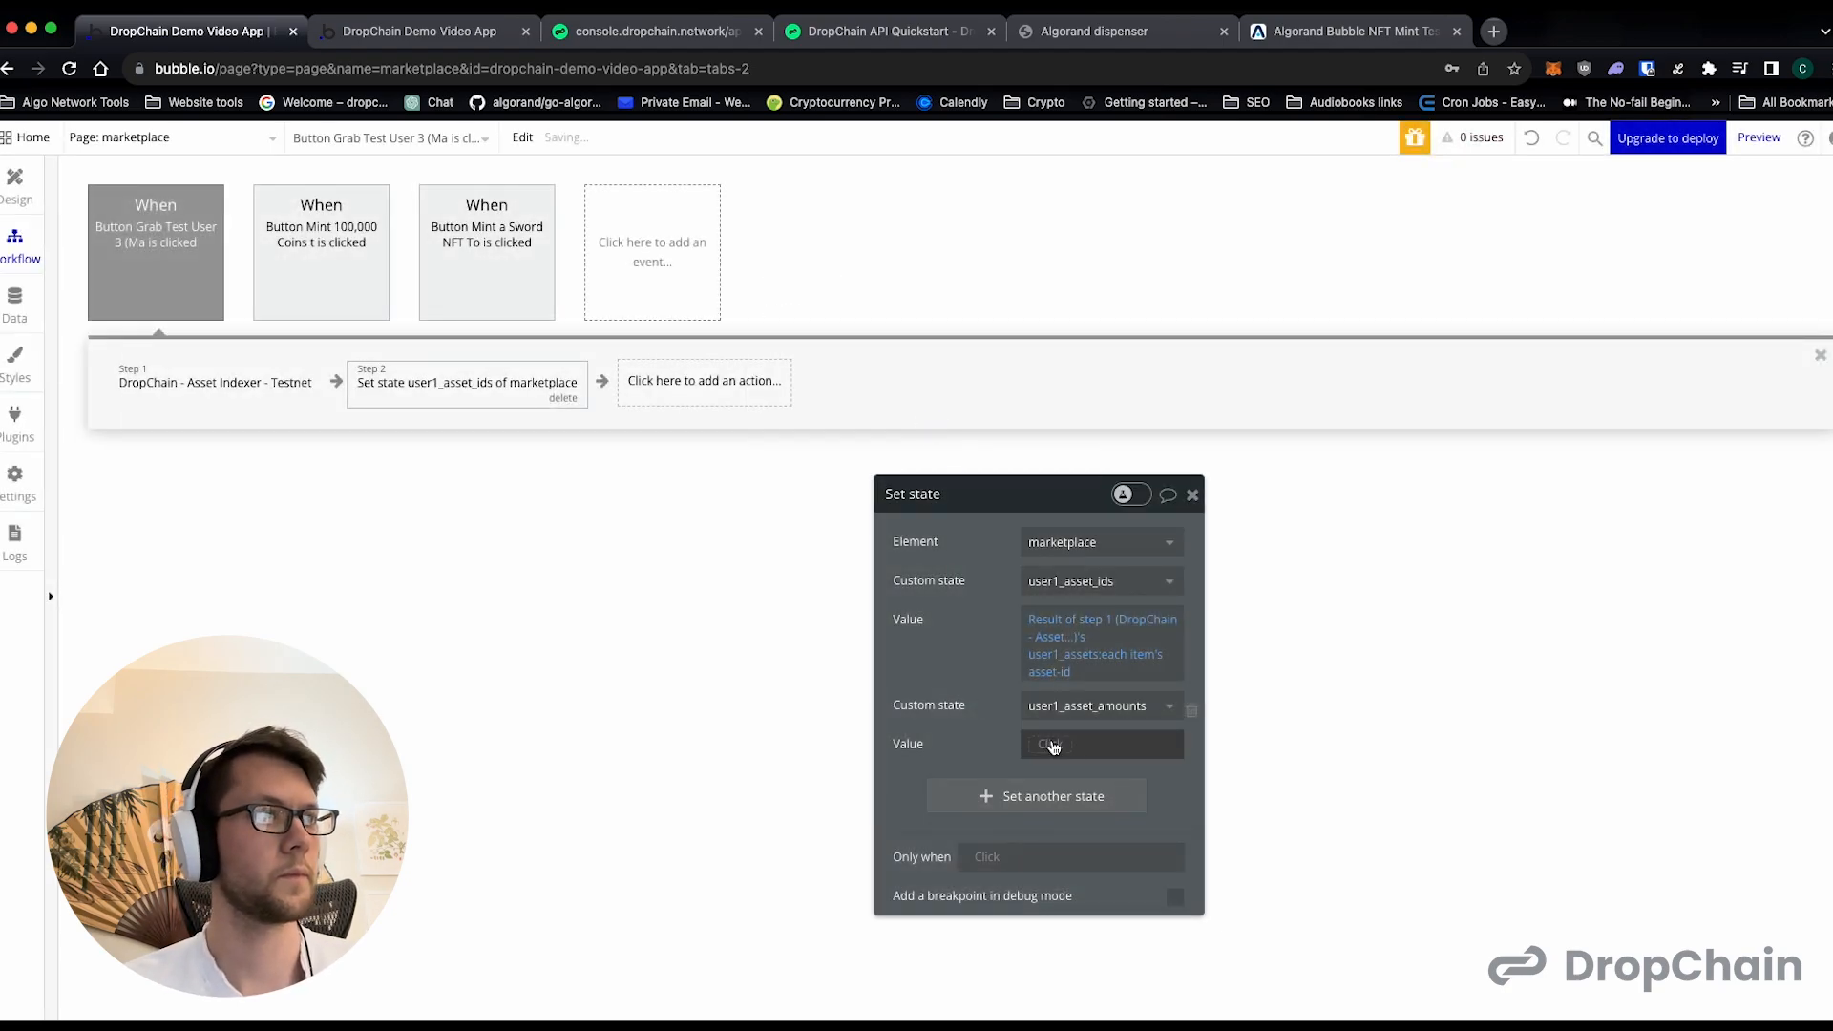
left_click(1098, 851)
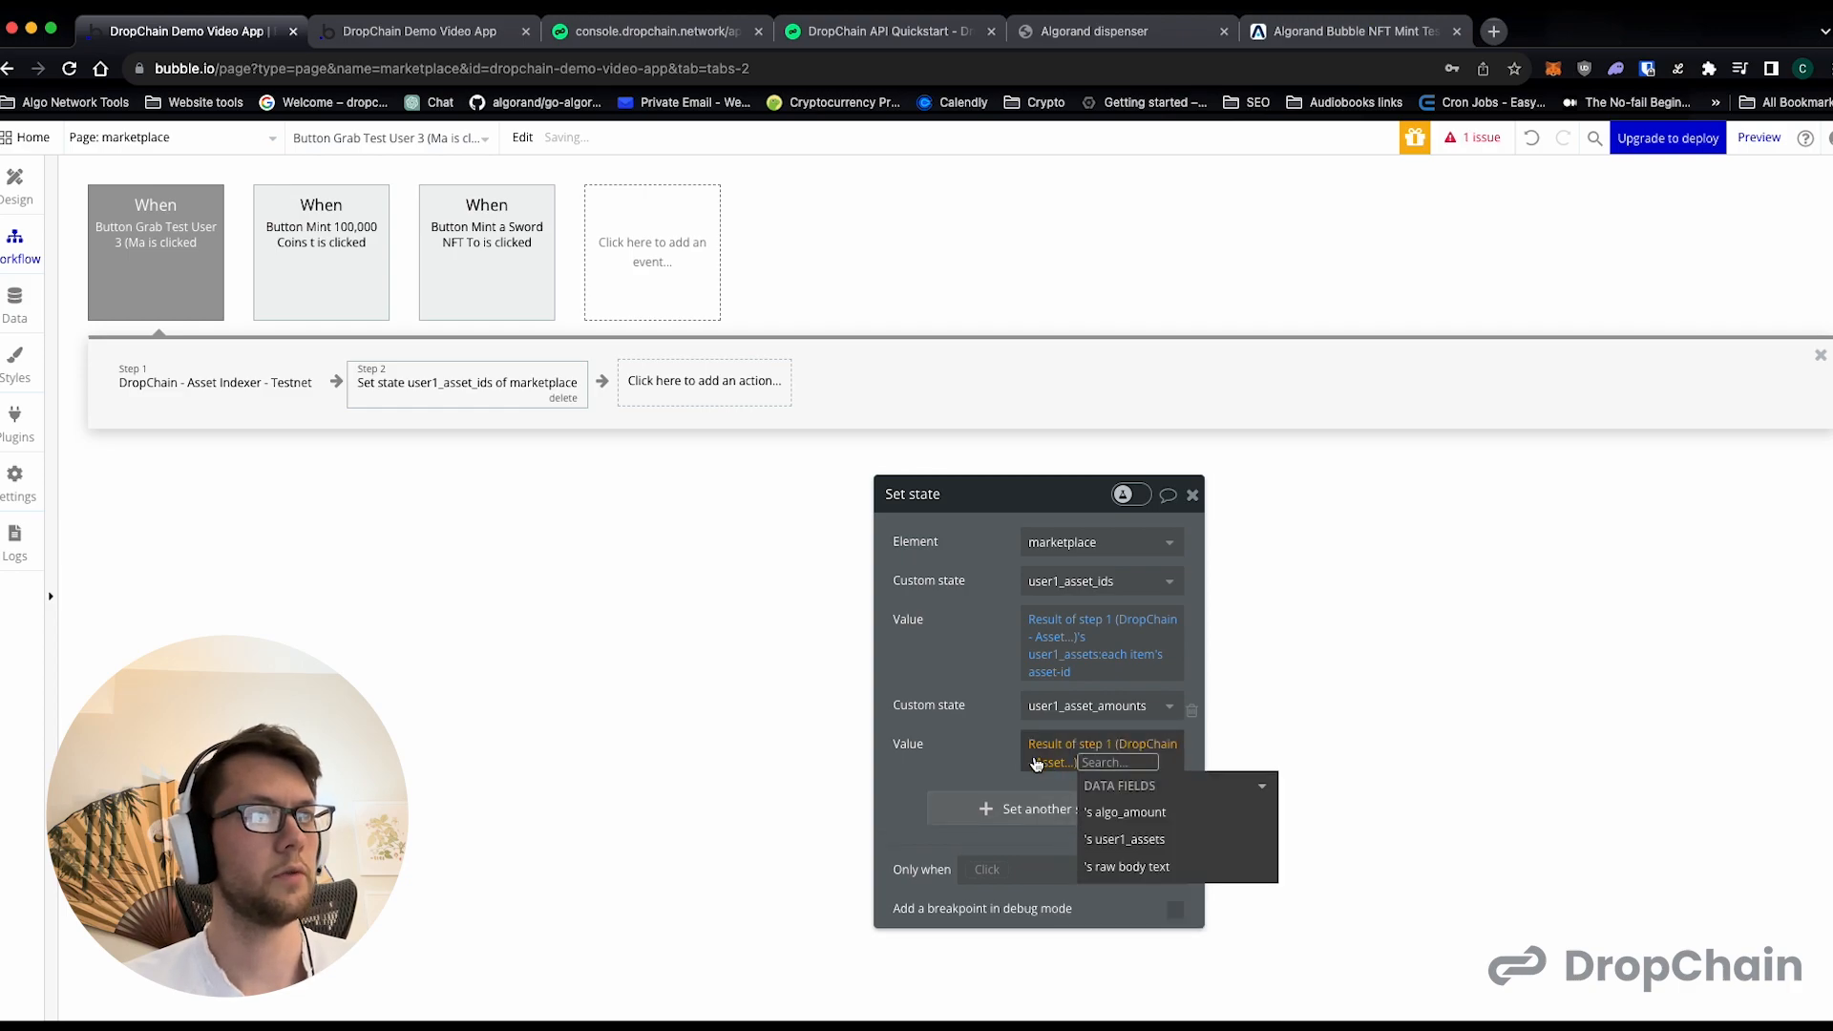
left_click(1160, 853)
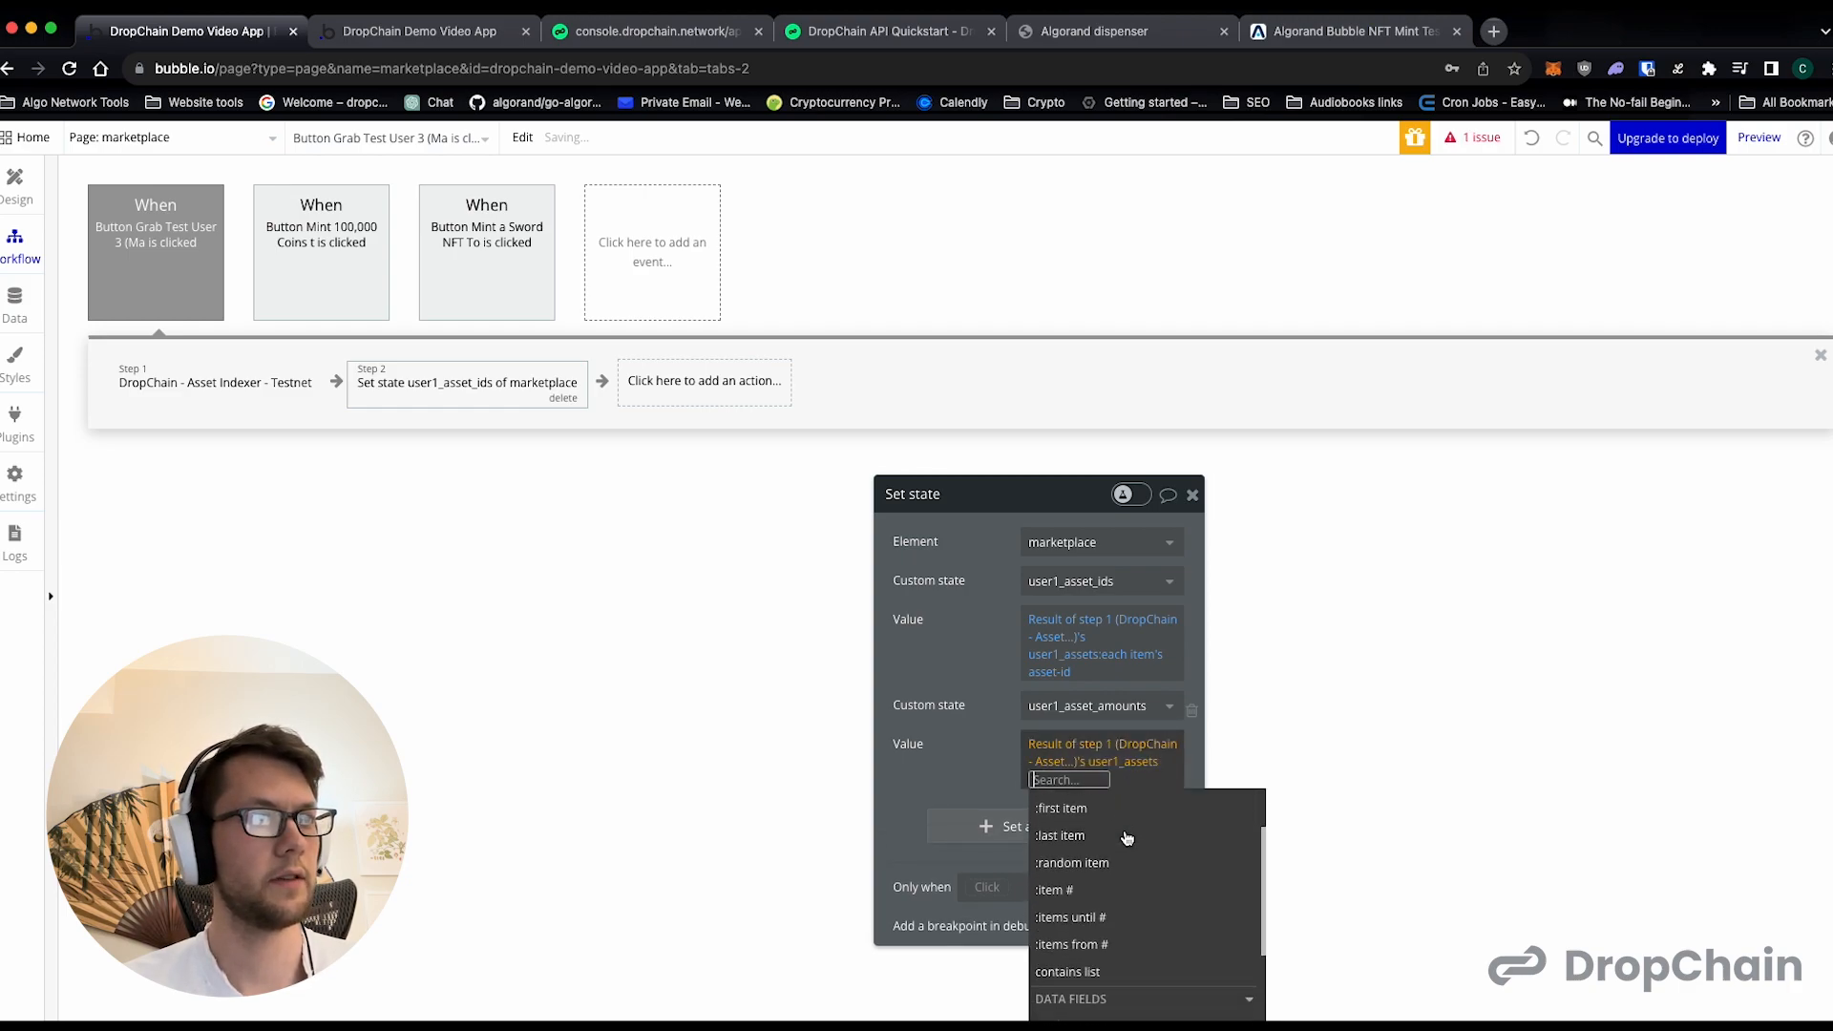
scroll(1118, 893, "down", 2)
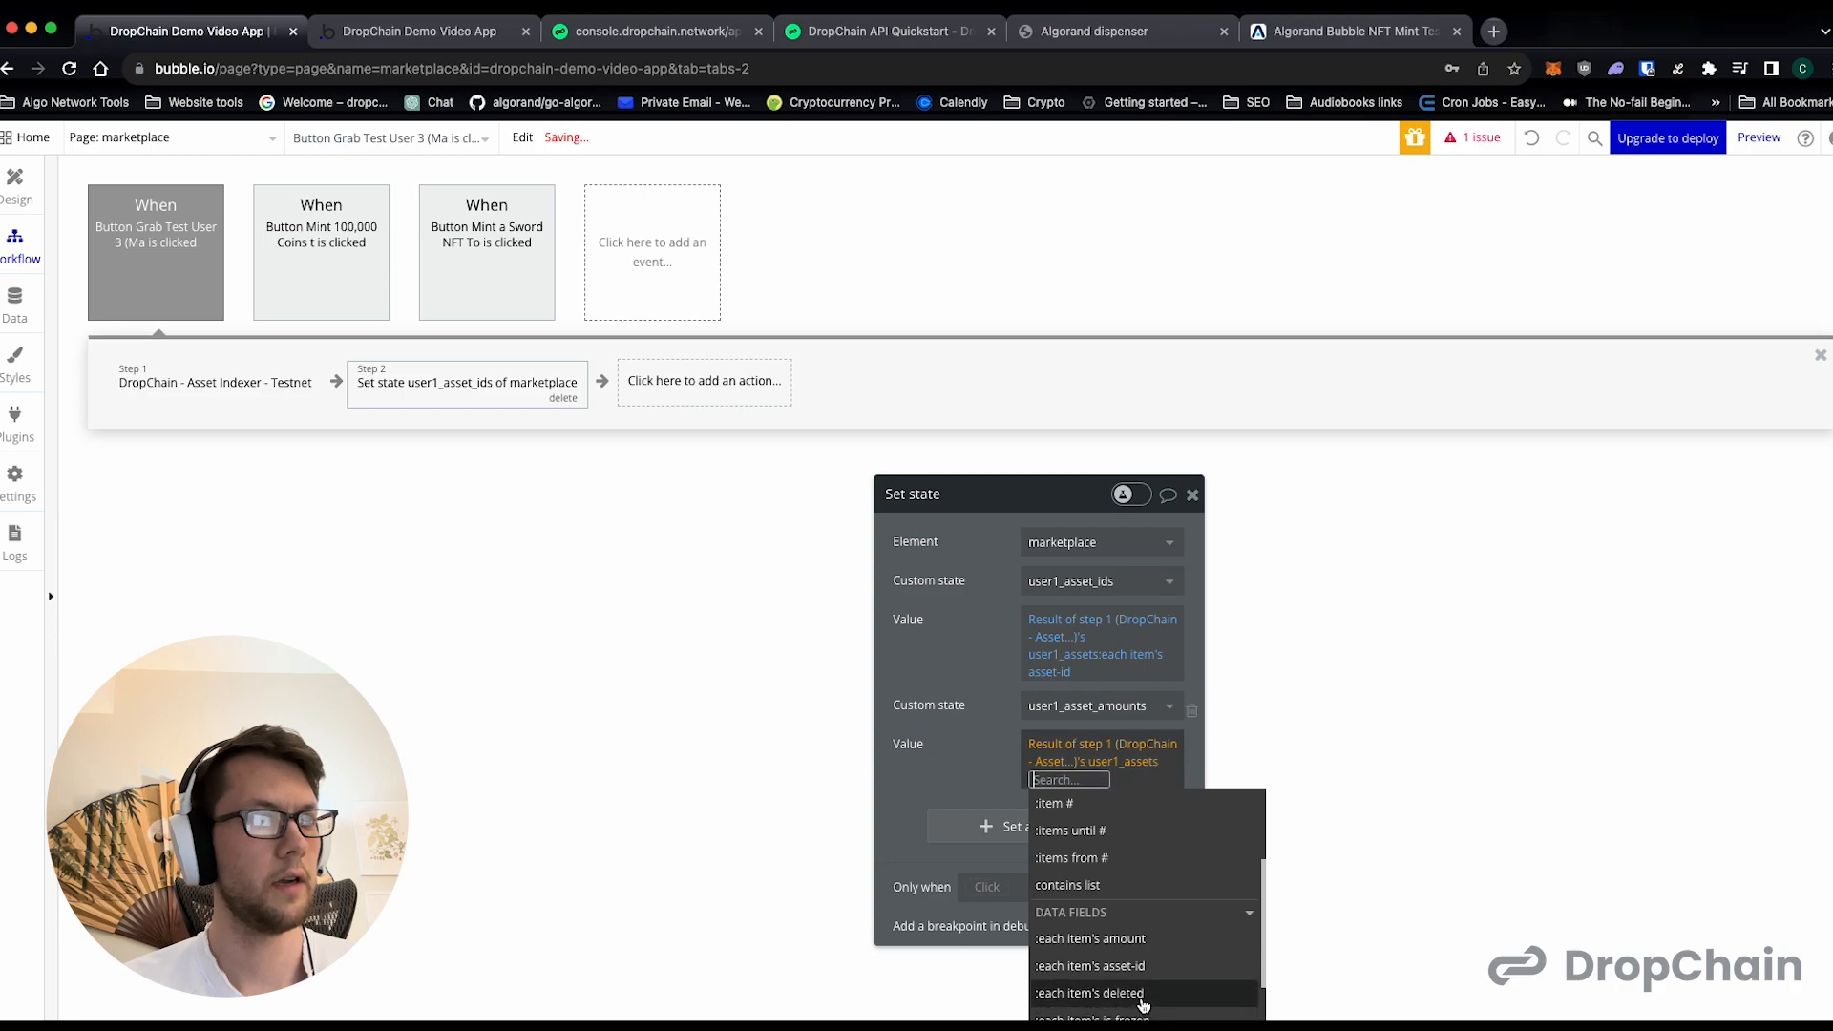
left_click(1137, 941)
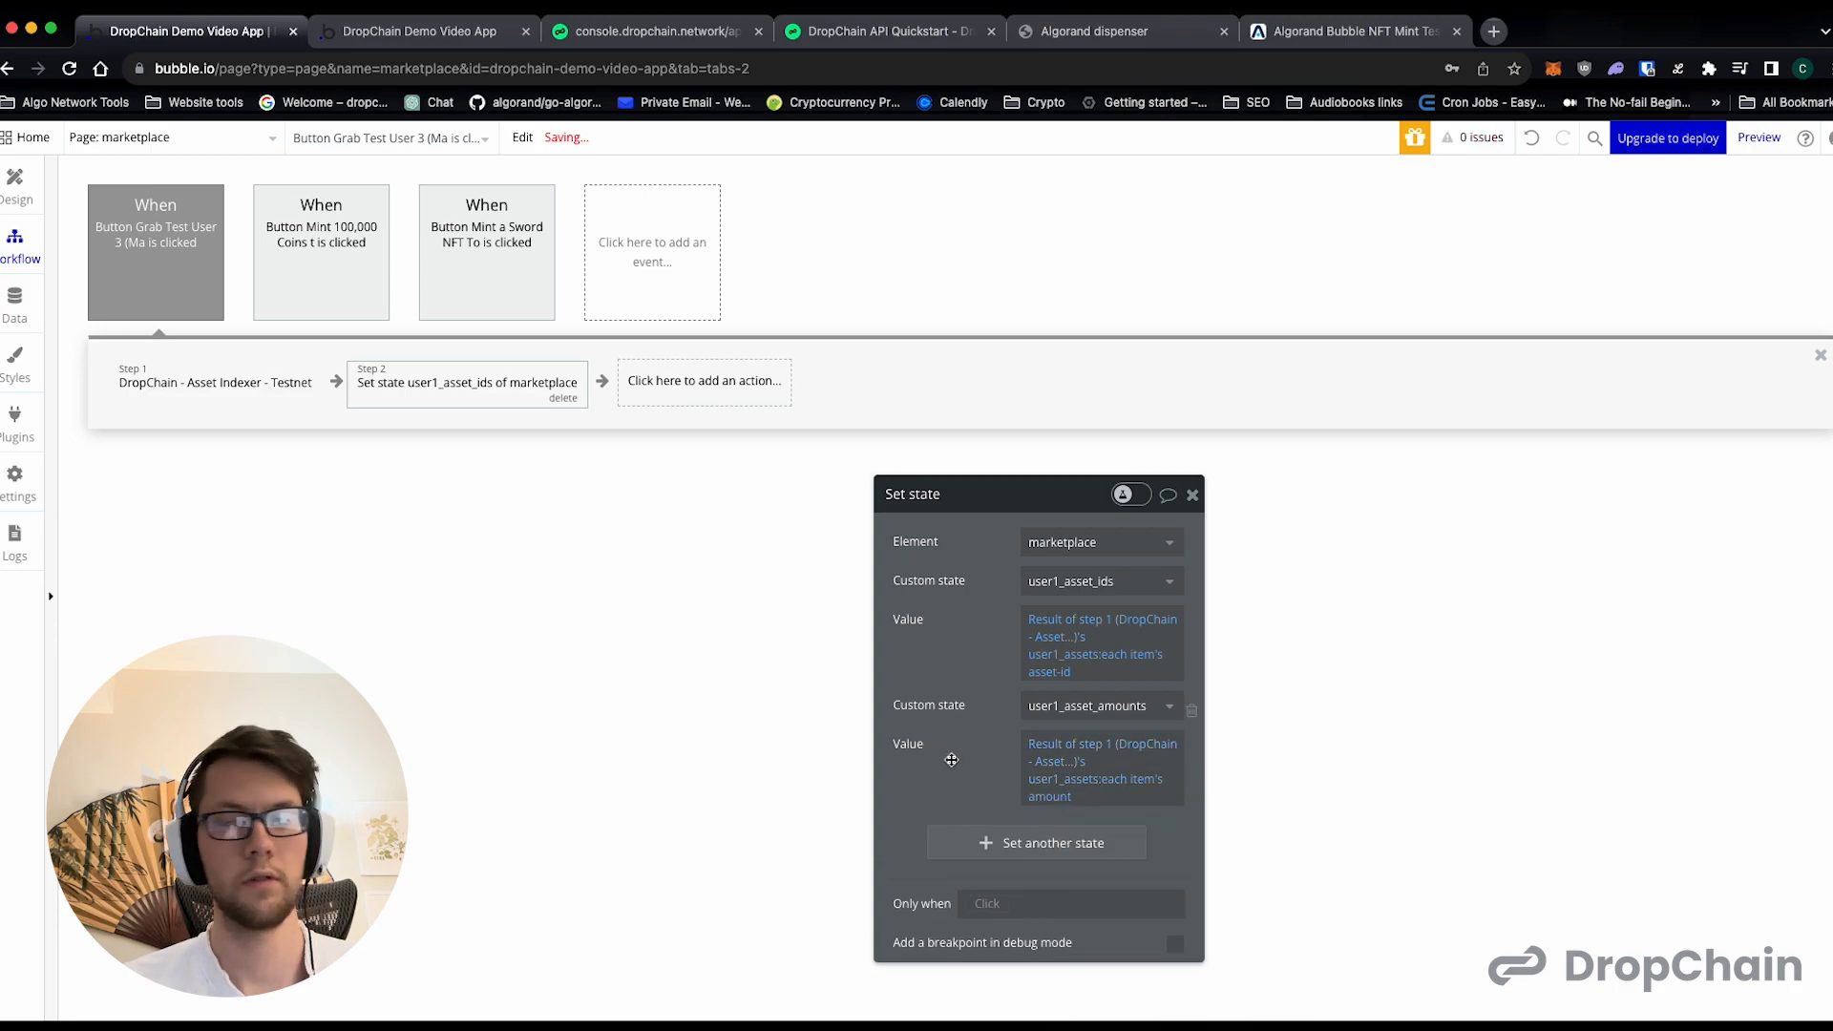
left_click(1193, 495)
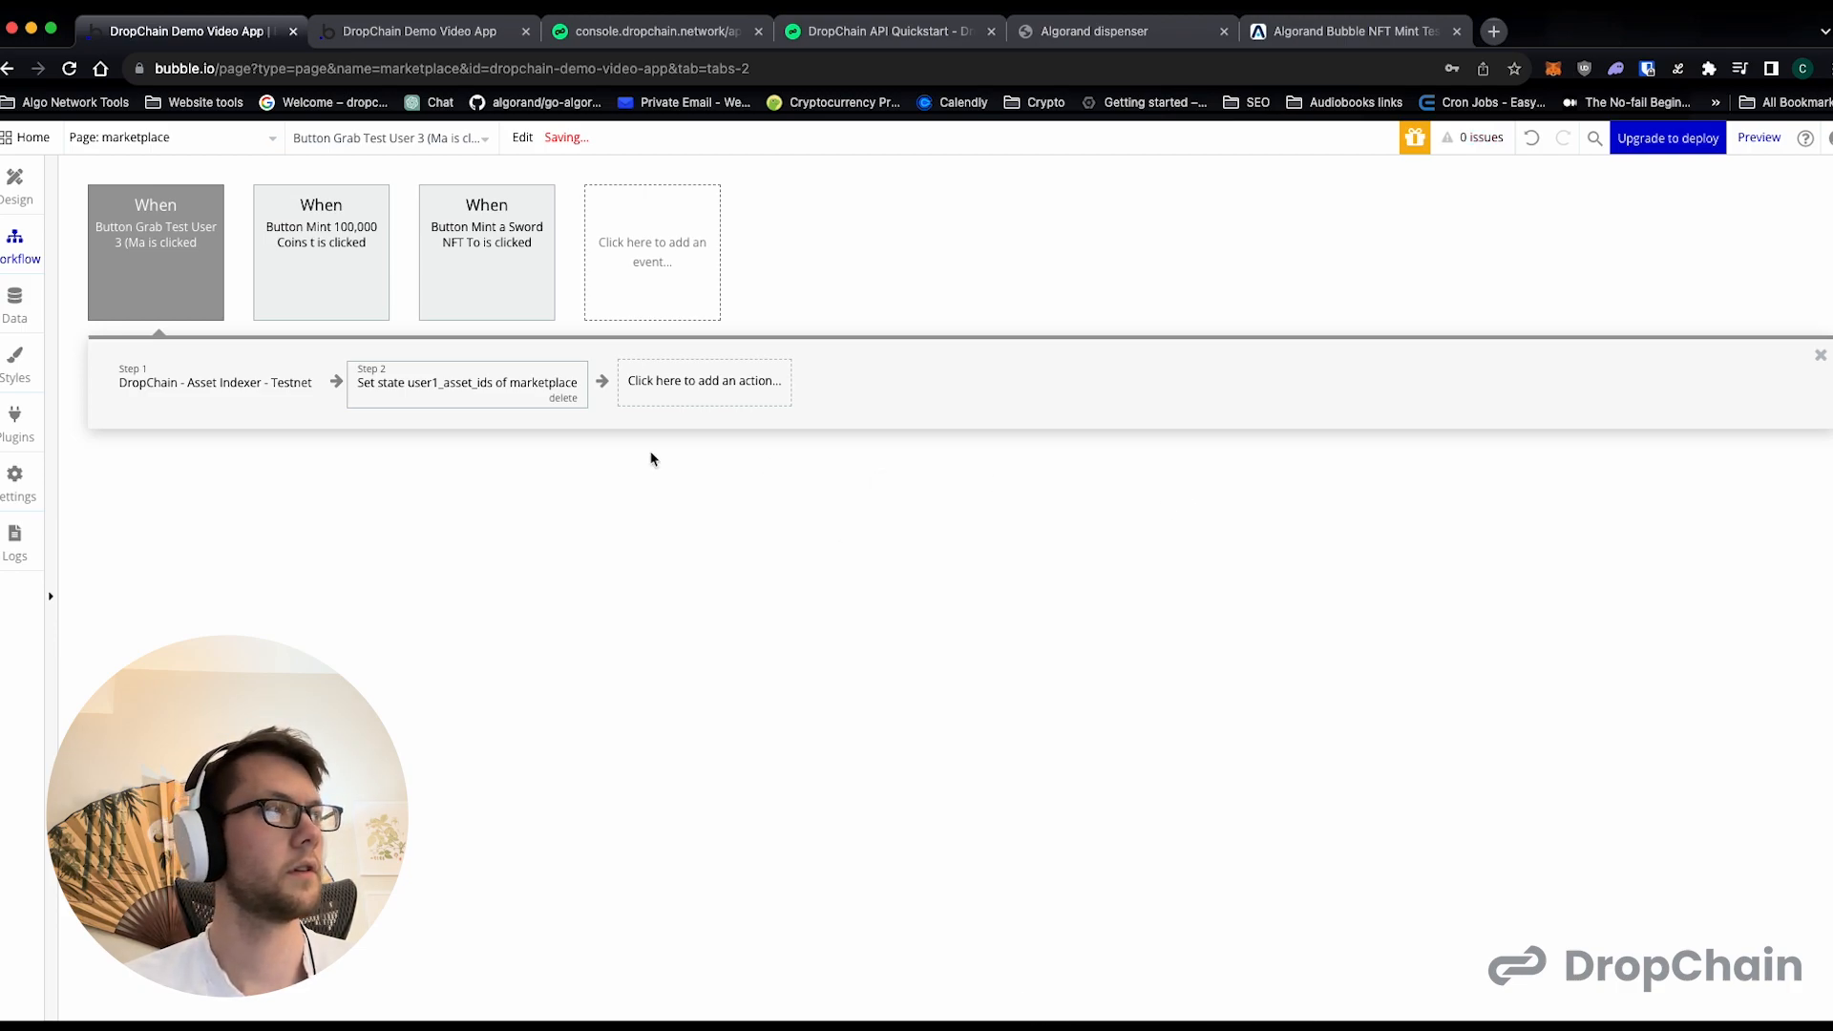
- Duplicate the Grab Test User 3 button's click event together with its actions
right_click(175, 203)
left_click(262, 308)
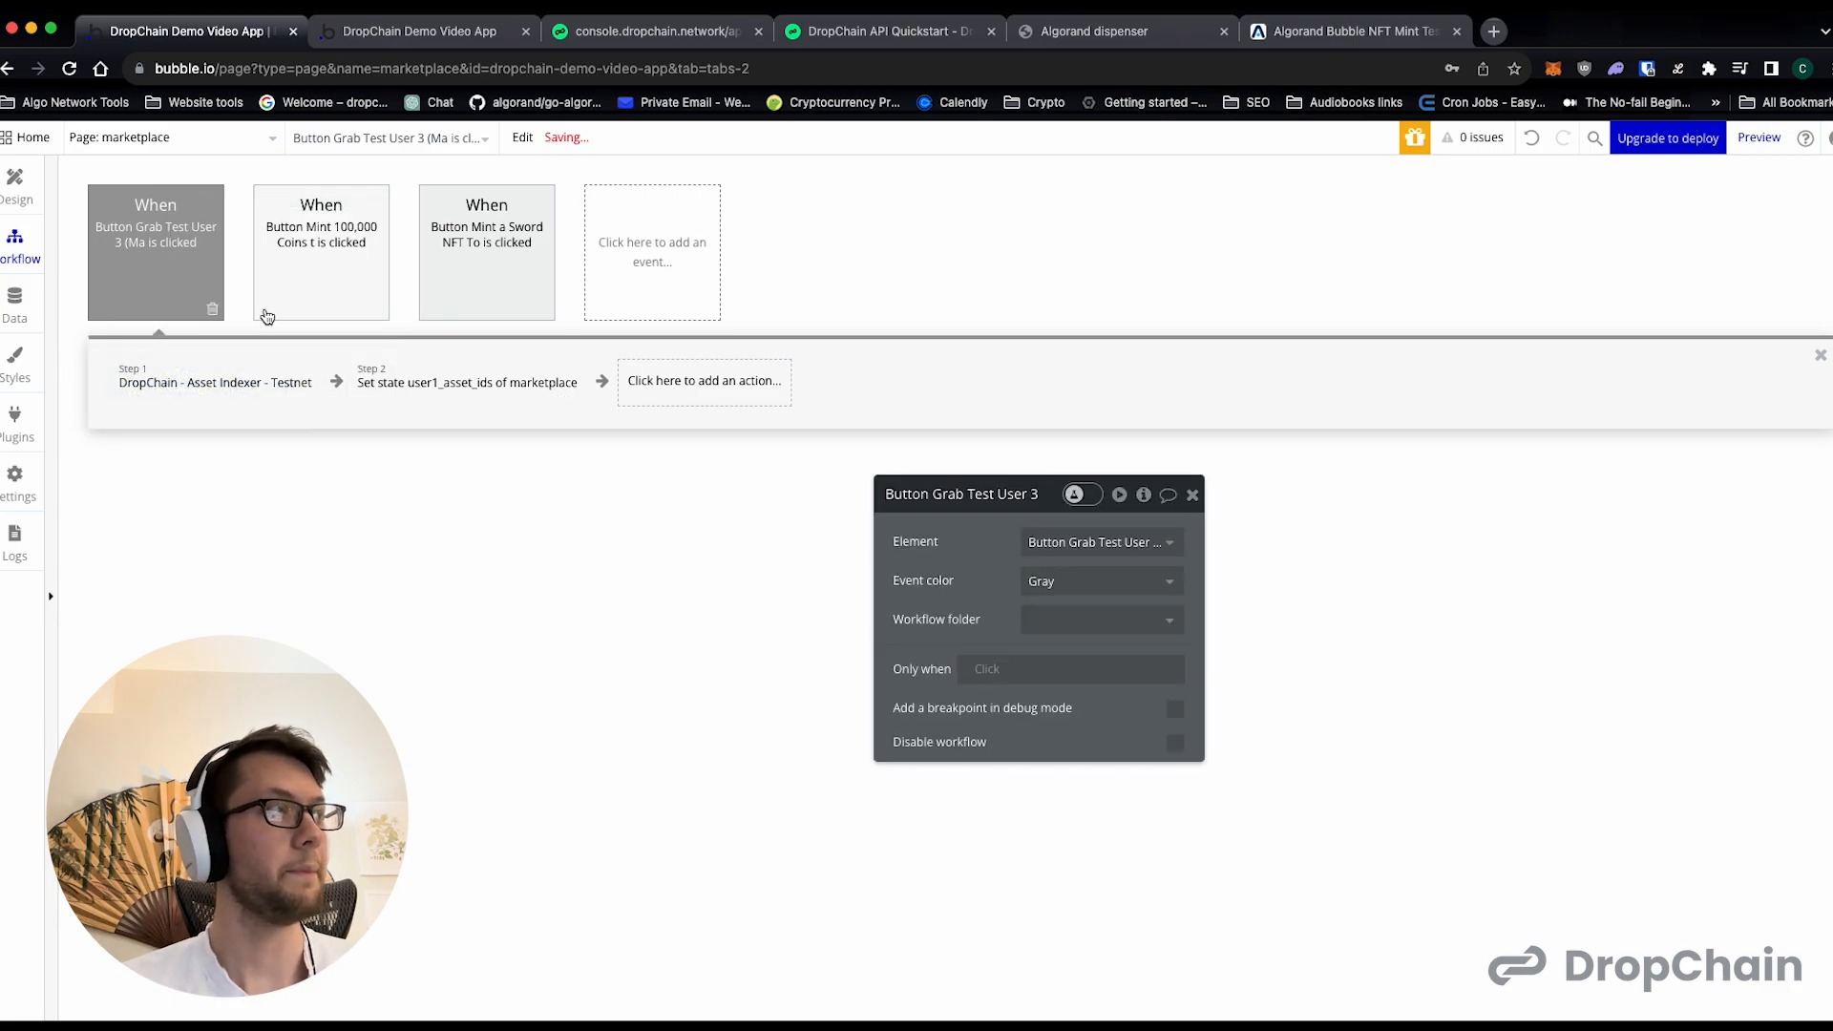
right_click(613, 242)
left_click(636, 249)
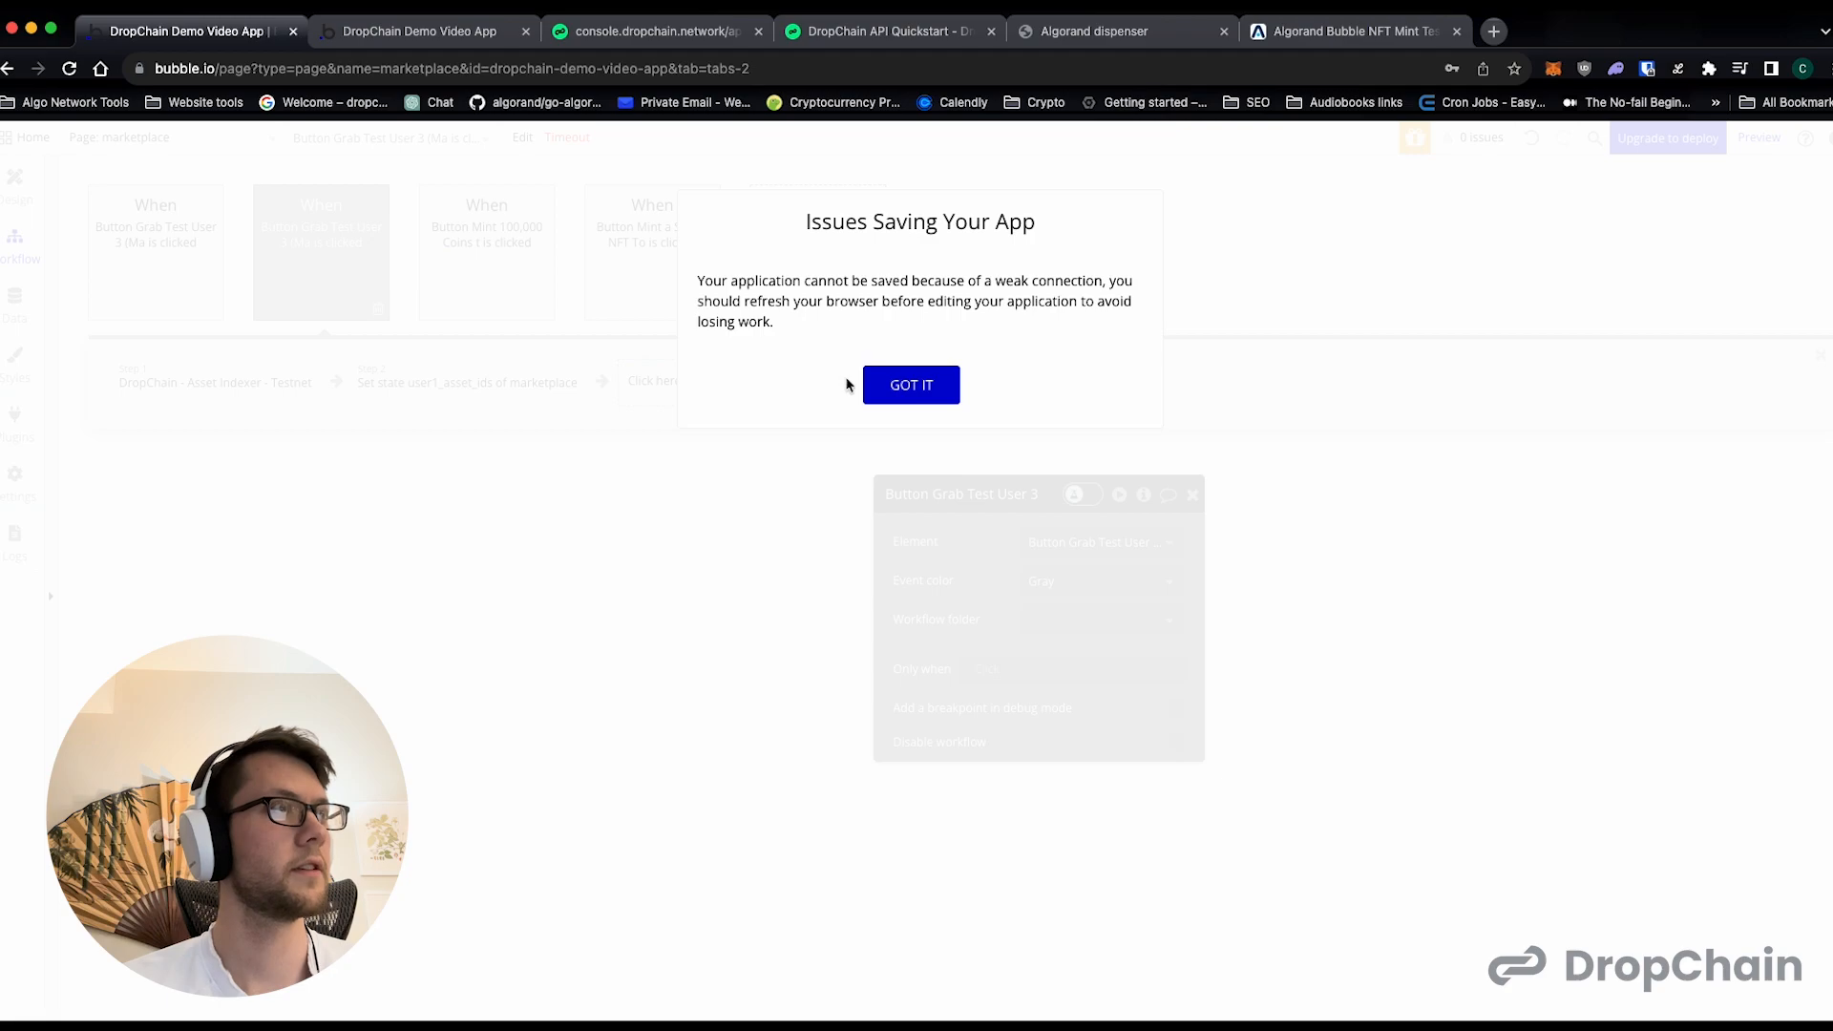
left_click(936, 387)
- Compare the two Grab Test User 3 click events and inspect the first one's button and Asset Indexer step
left_click(173, 286)
left_click(319, 246)
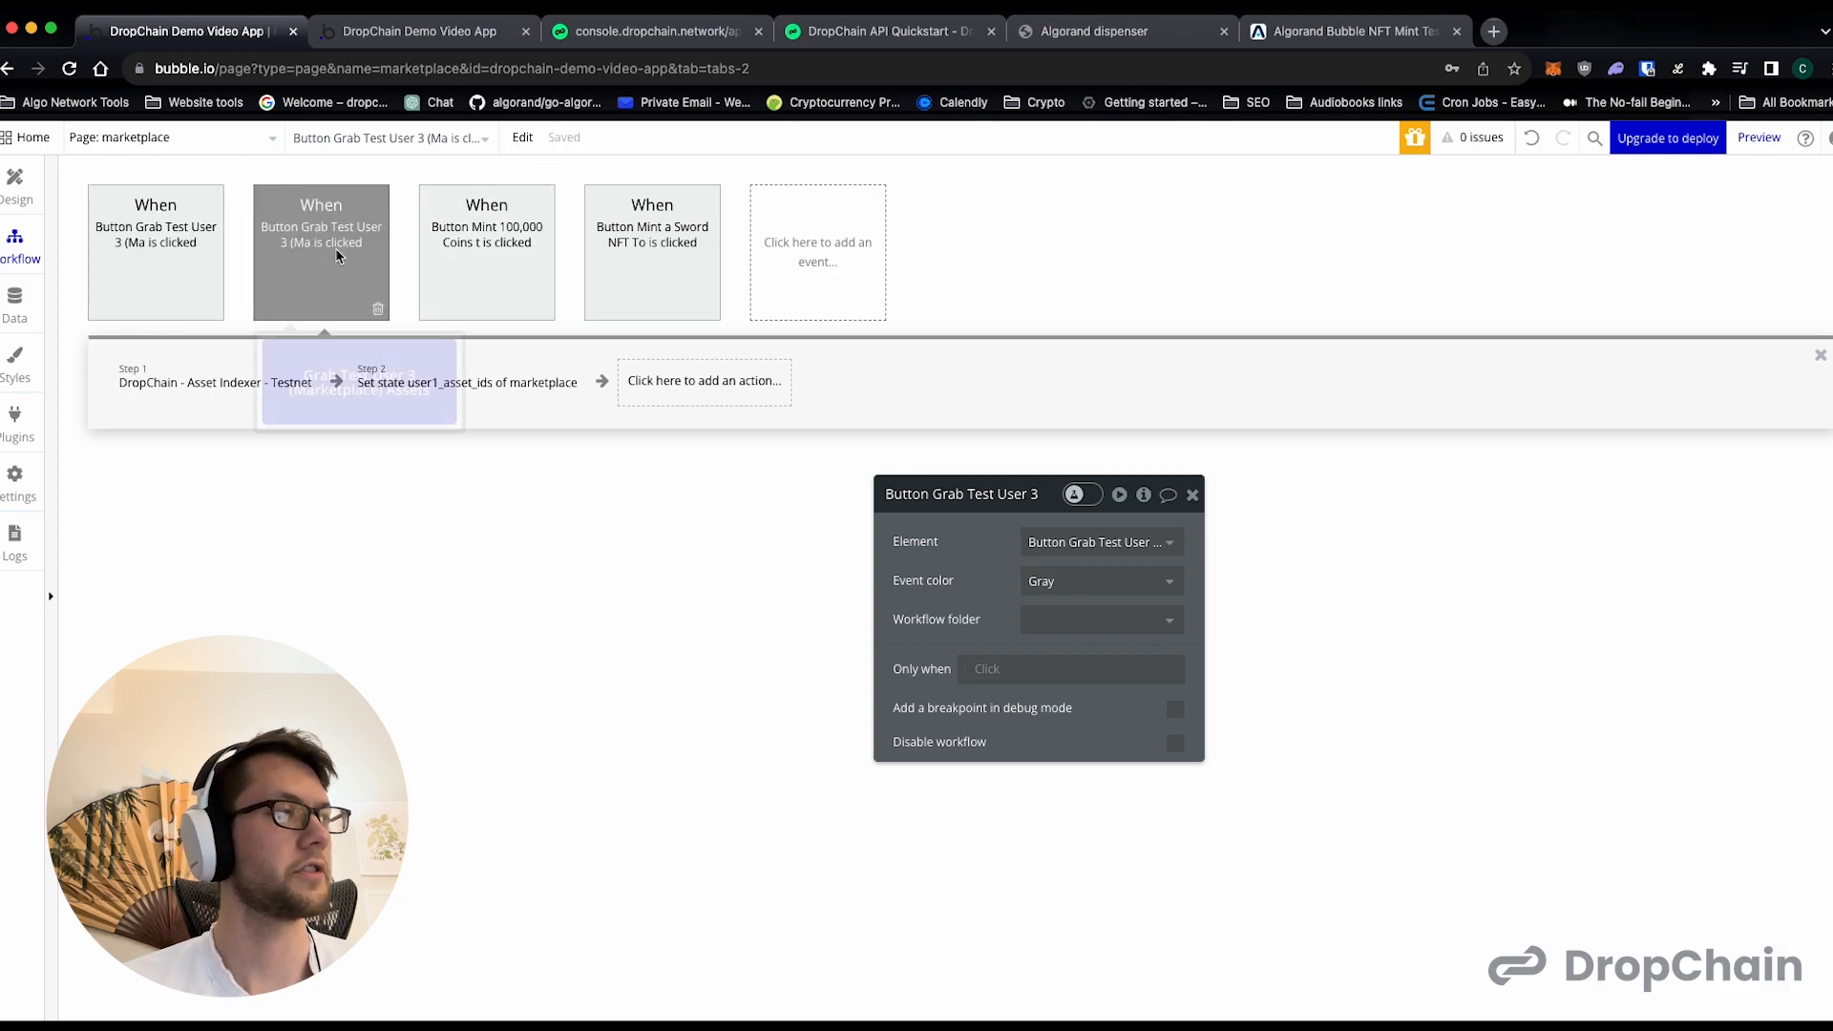
left_click(180, 258)
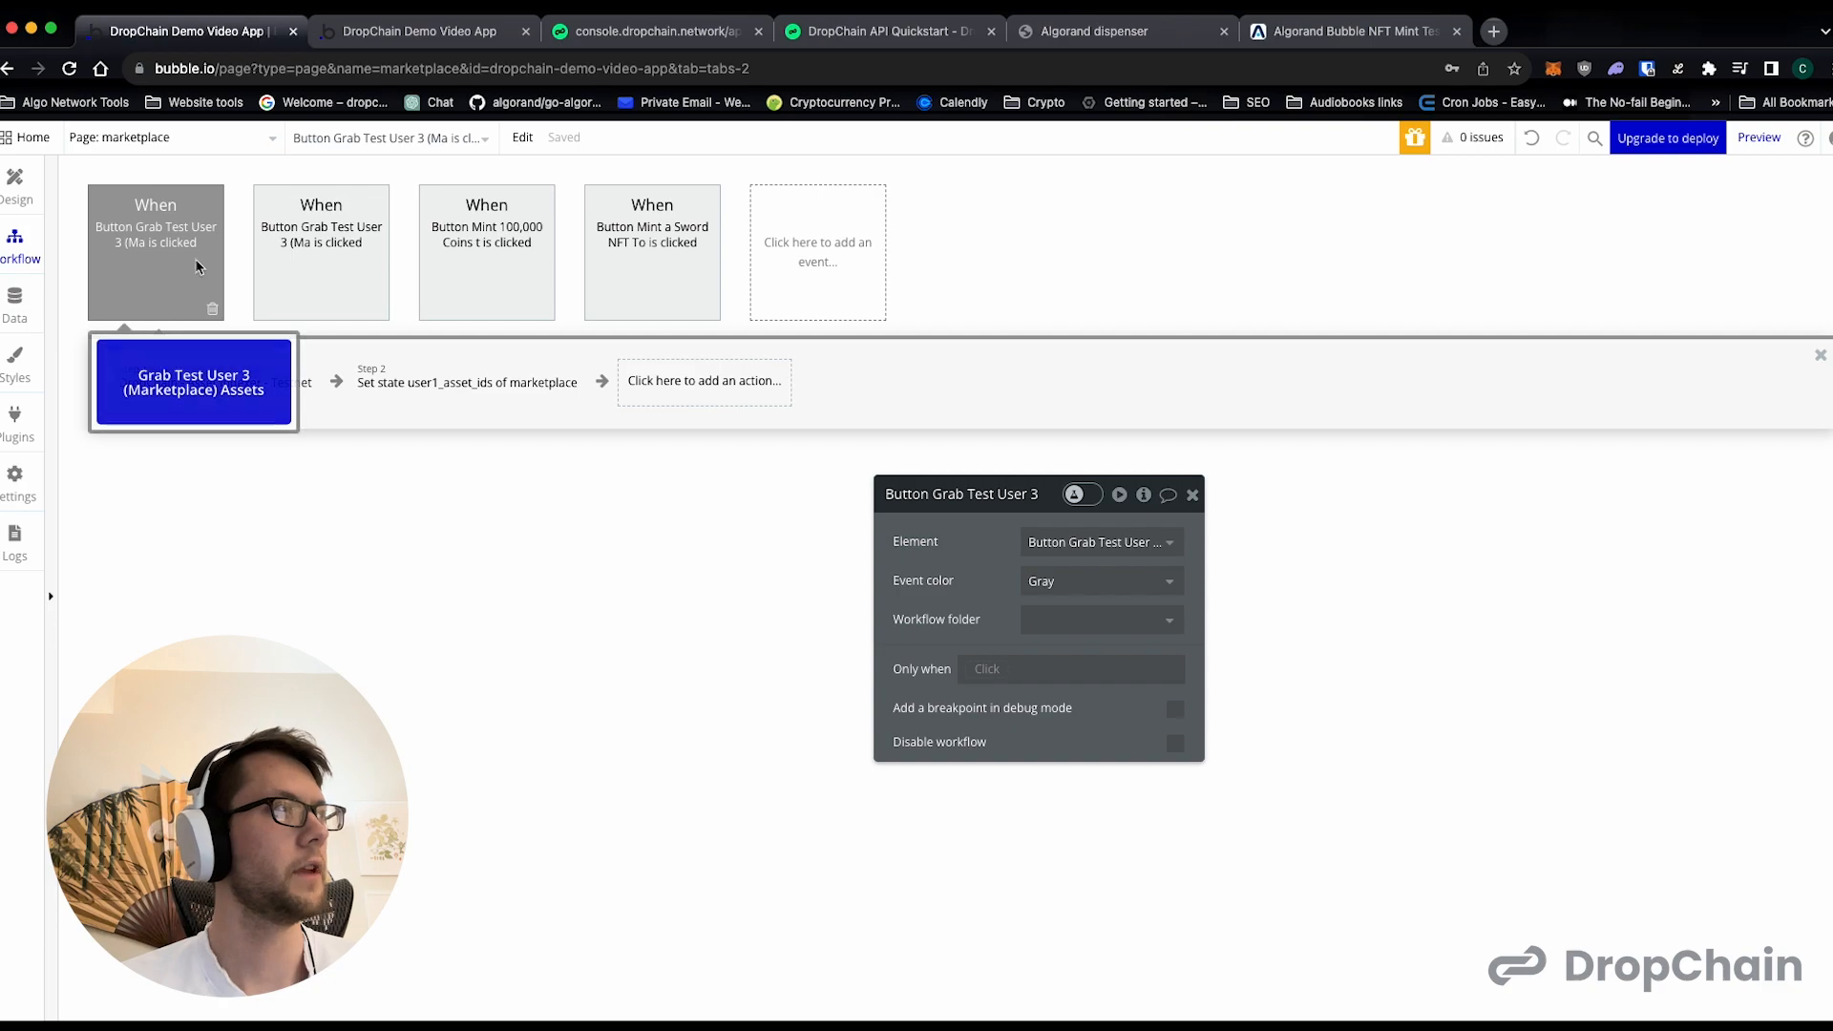
left_click(191, 382)
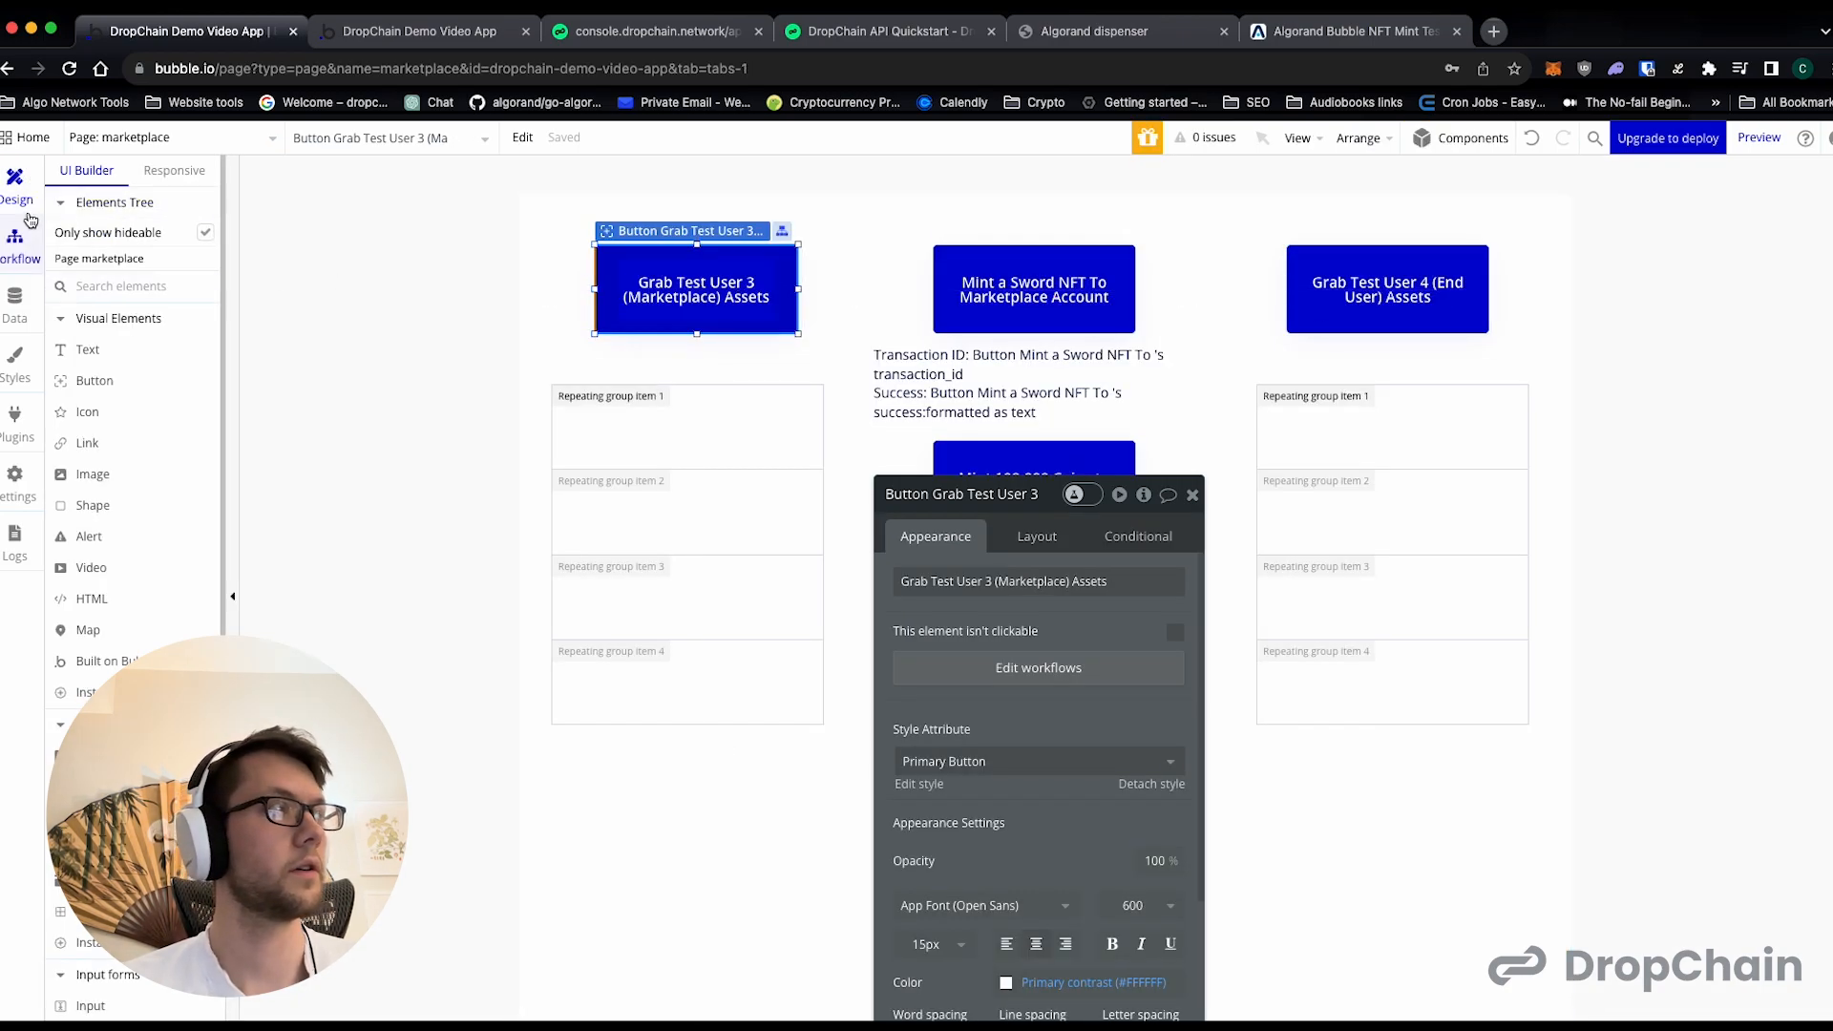
left_click(13, 251)
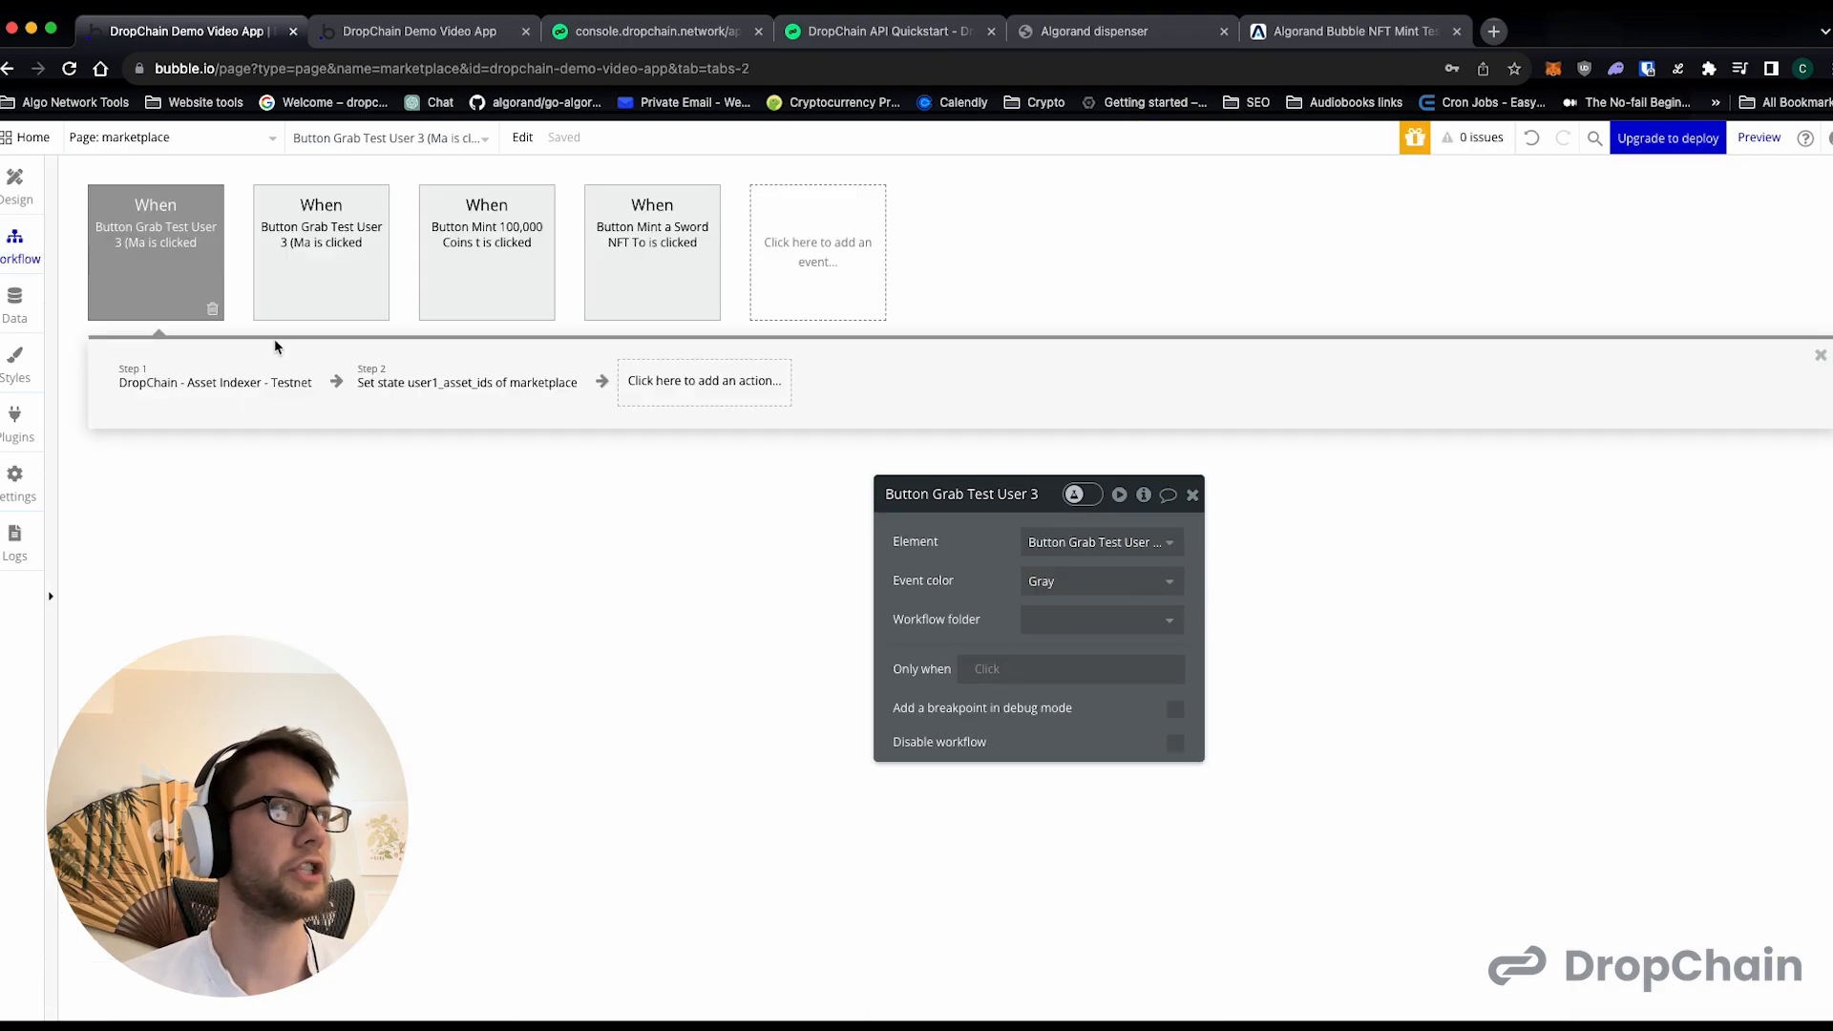
left_click(256, 382)
- In the first event's Set state action, replace user1_asset_ids with a new custom state user3_asset_ids, a list of numbers
left_click(451, 385)
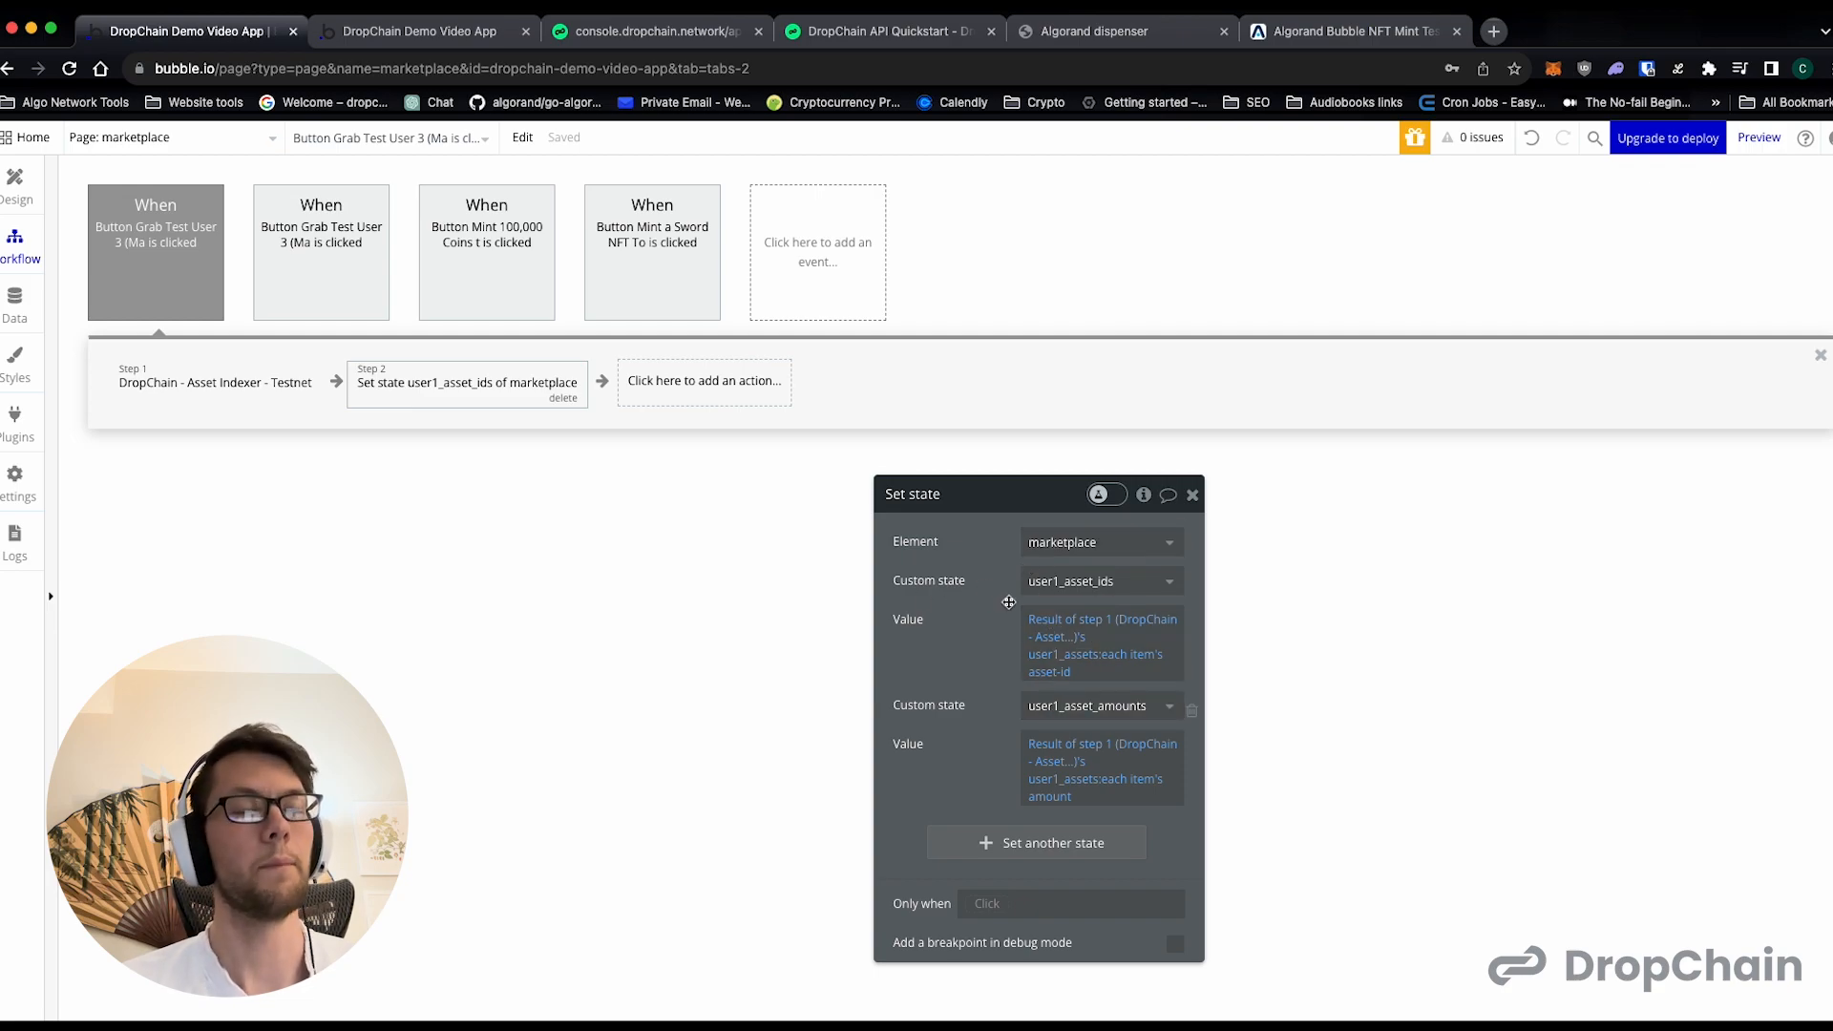
left_click(1056, 583)
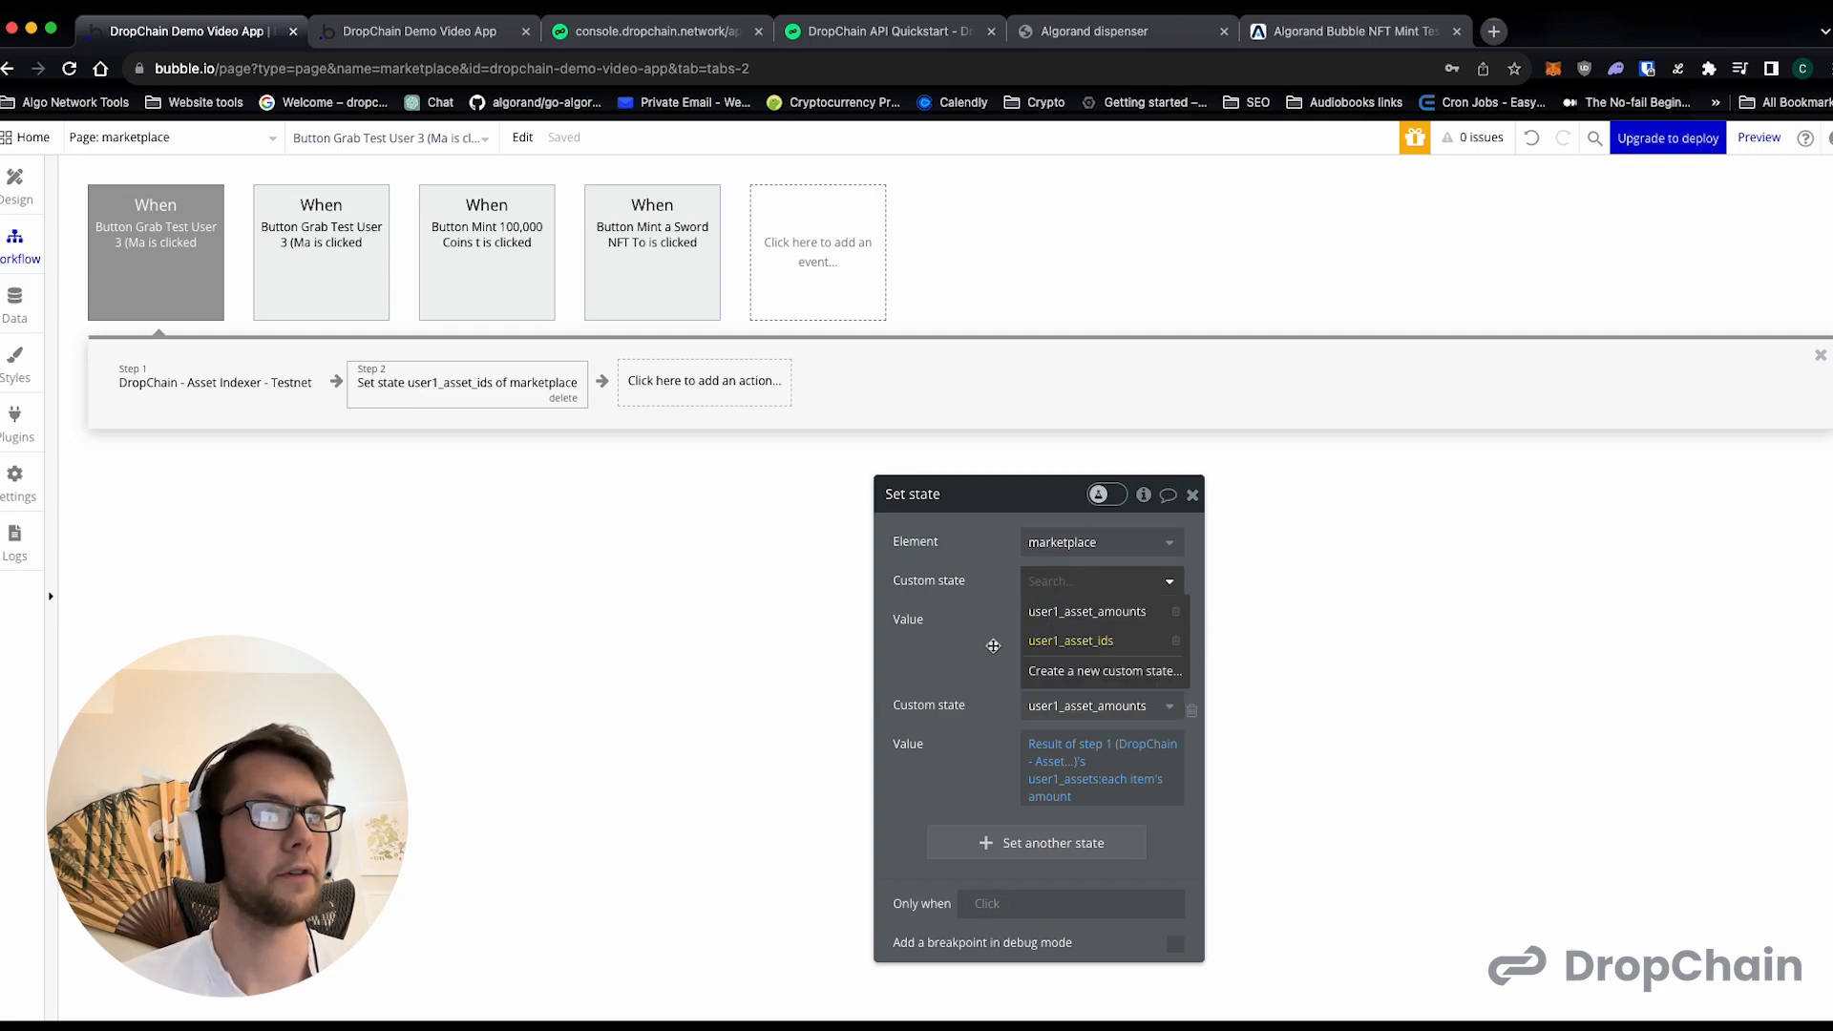
left_click(1077, 590)
left_click(1101, 646)
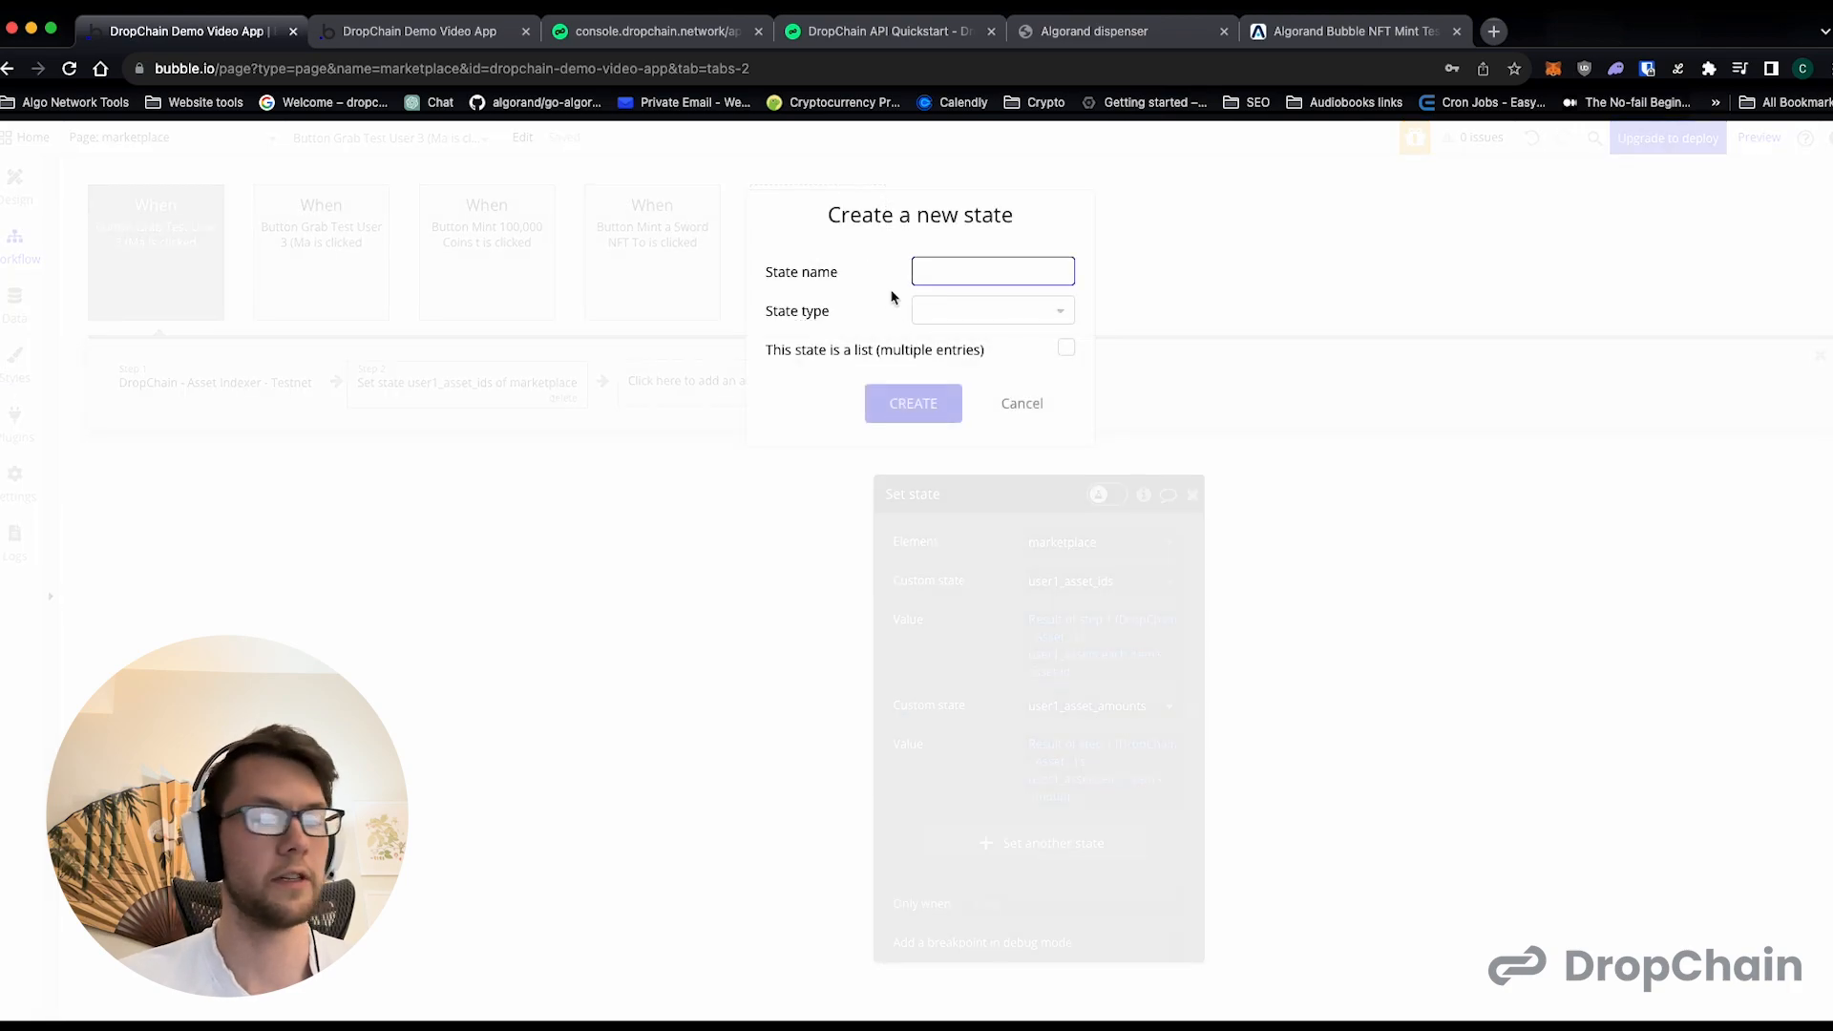
type("use")
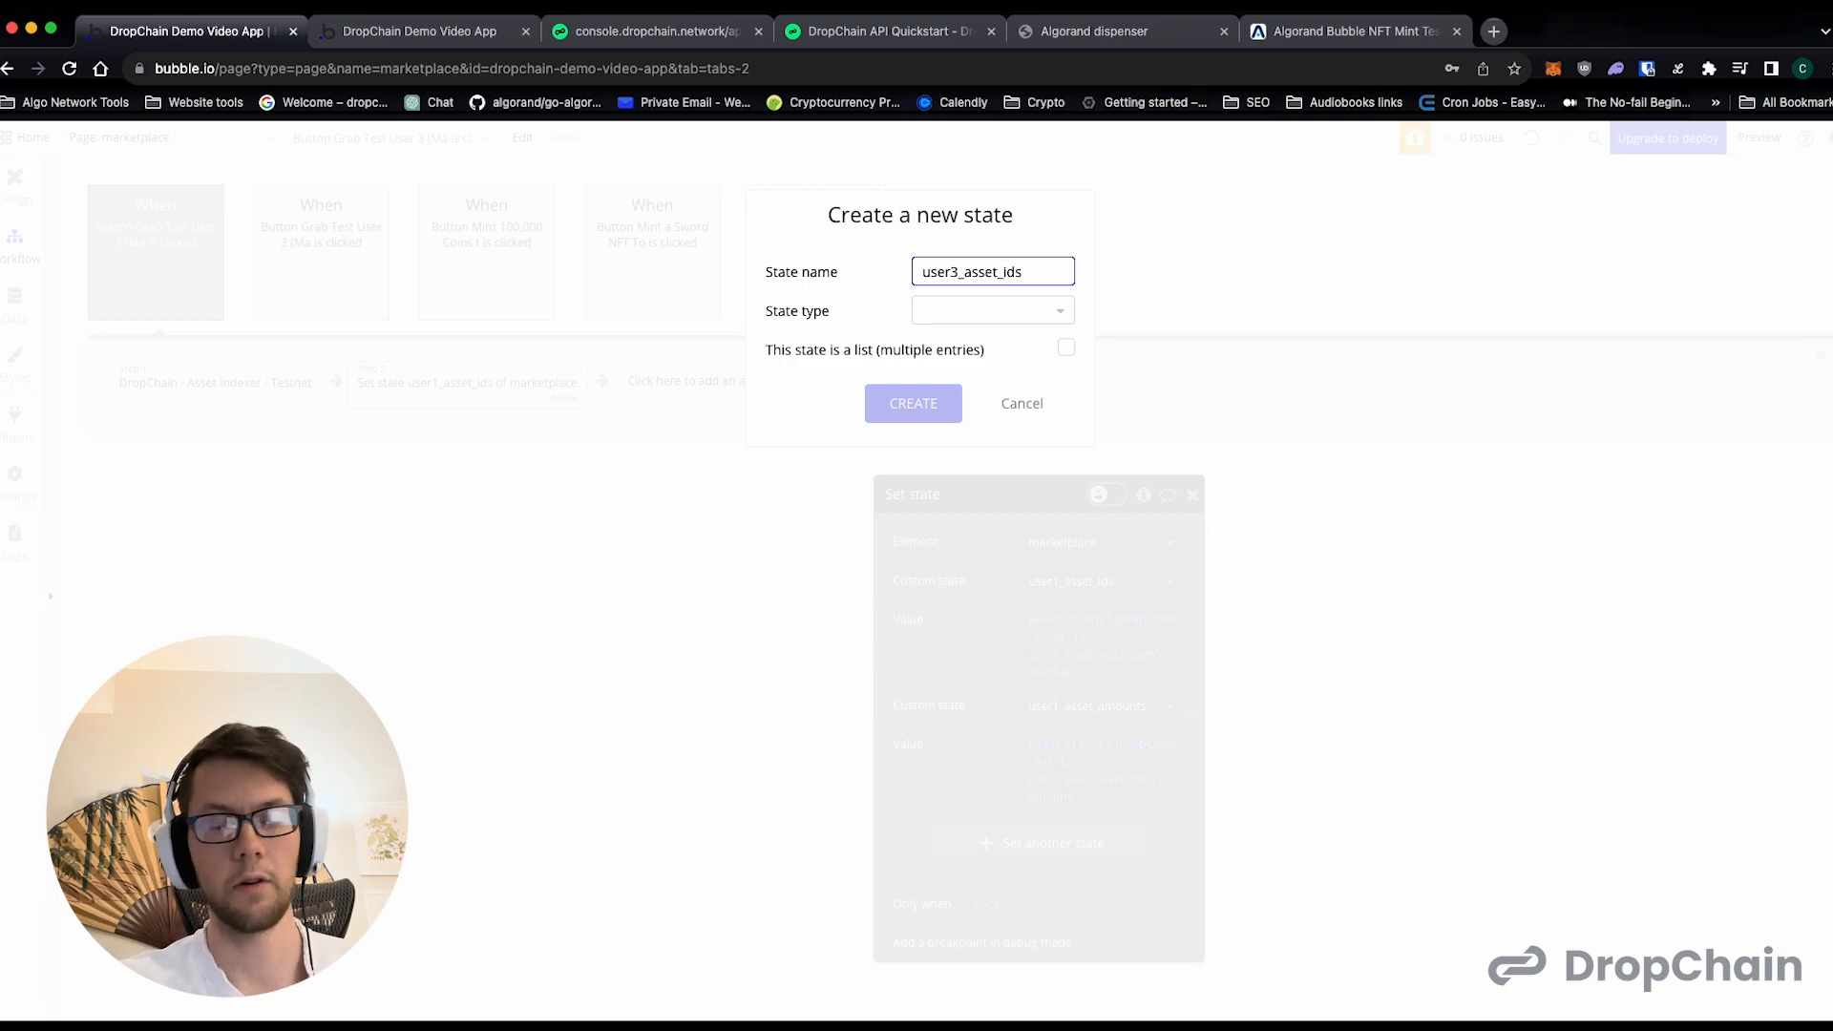
type("r3_asset_ids")
left_click(945, 316)
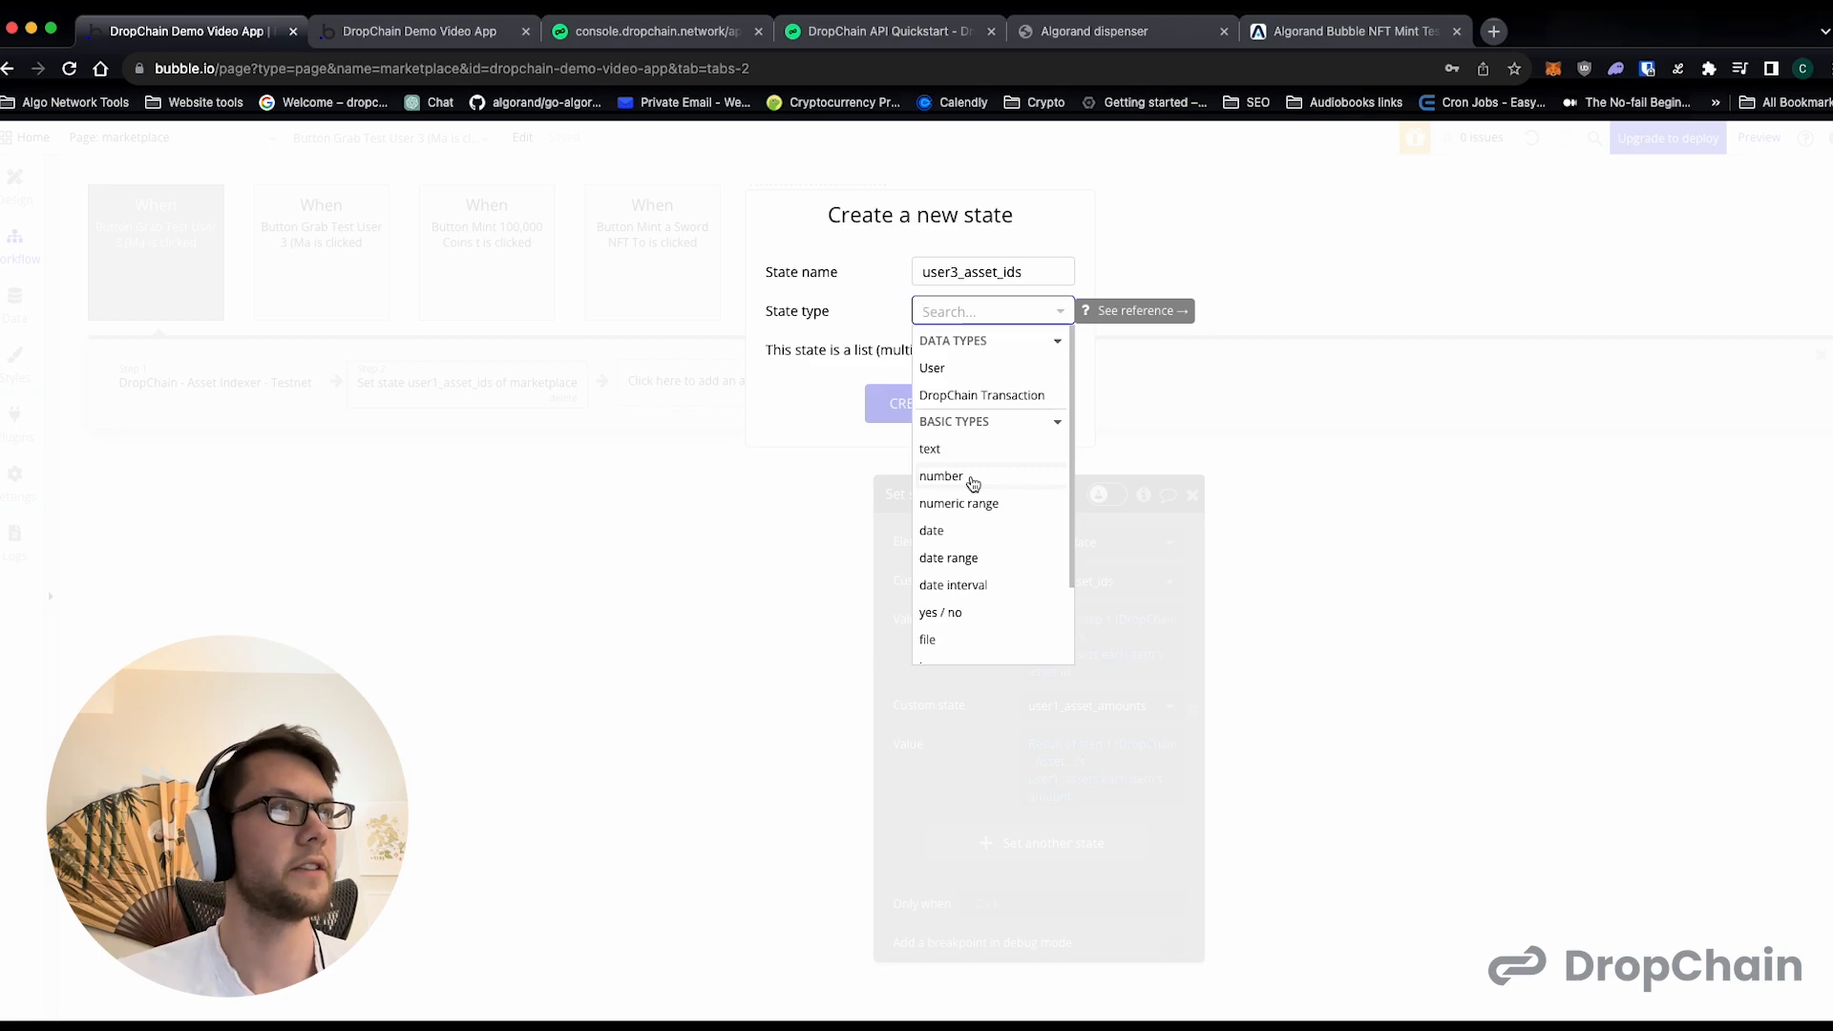
left_click(983, 482)
left_click(1066, 350)
left_click(940, 413)
- Replace user1_asset_amounts in the same action with a new custom state user3_asset_amounts, a list of numbers
left_click(1108, 705)
left_click(1106, 825)
type("user3_asset_amounts")
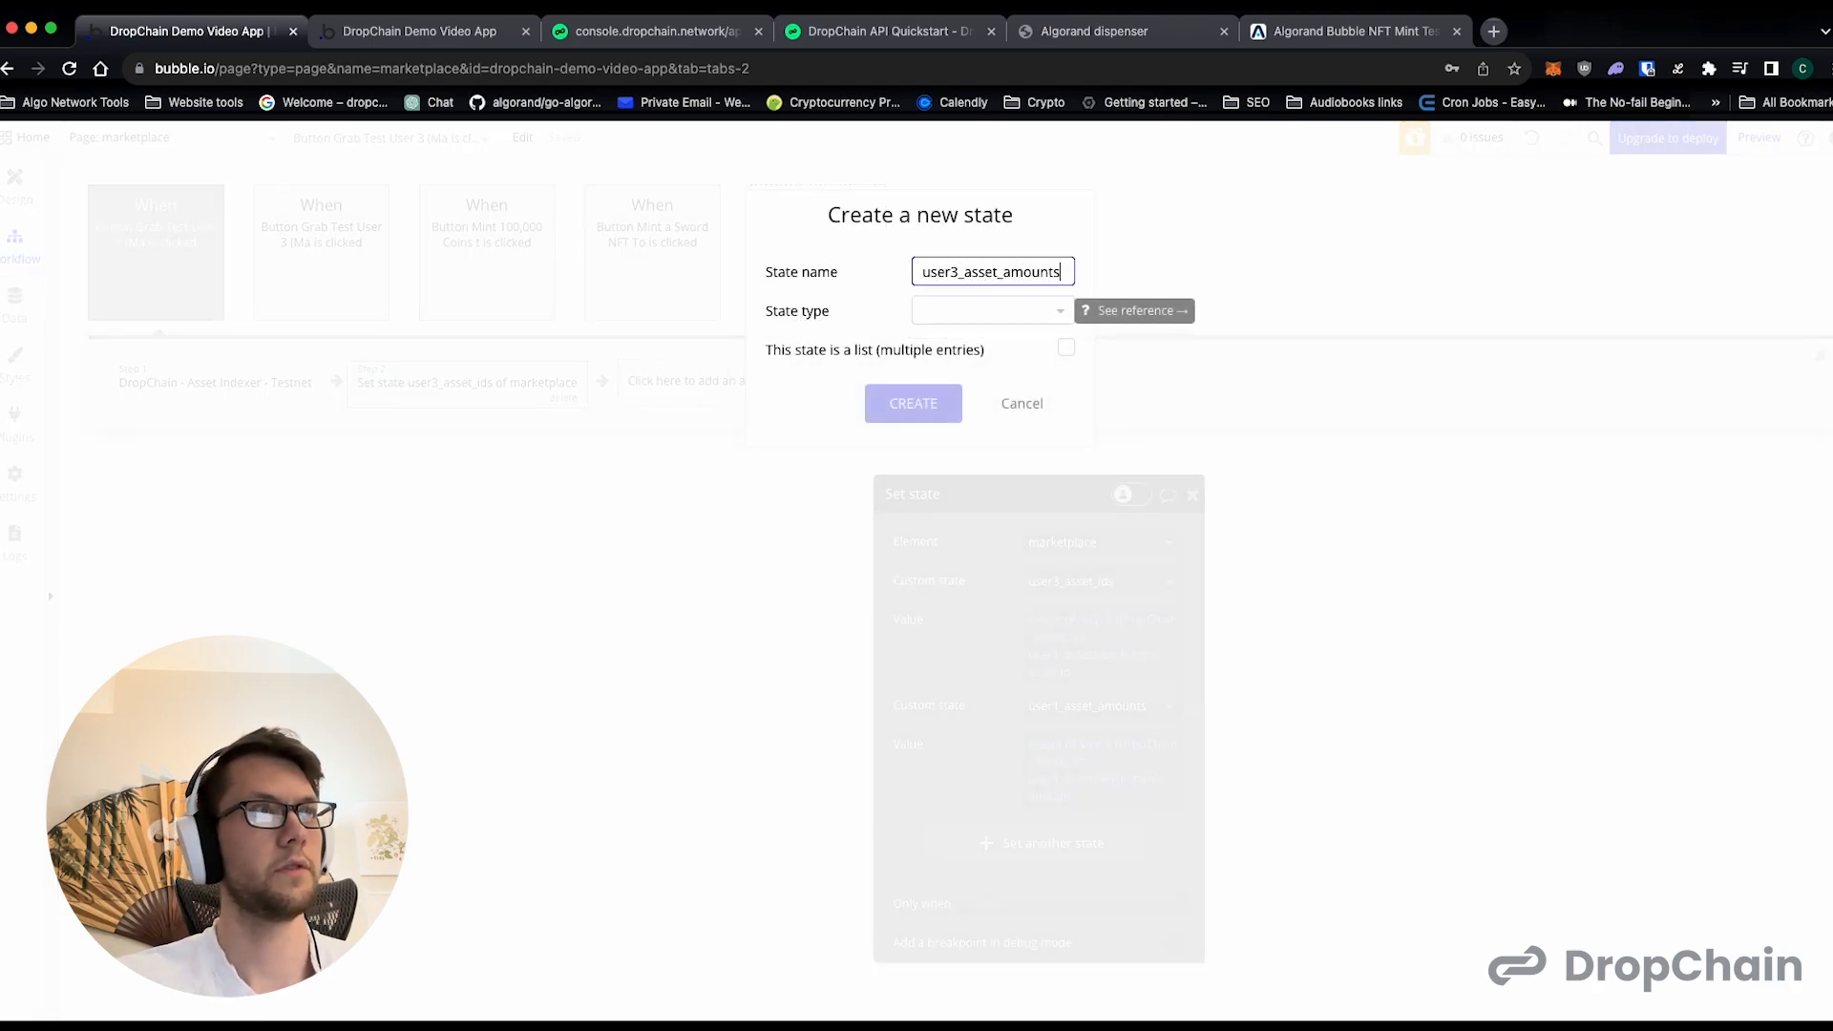
left_click(955, 311)
left_click(964, 477)
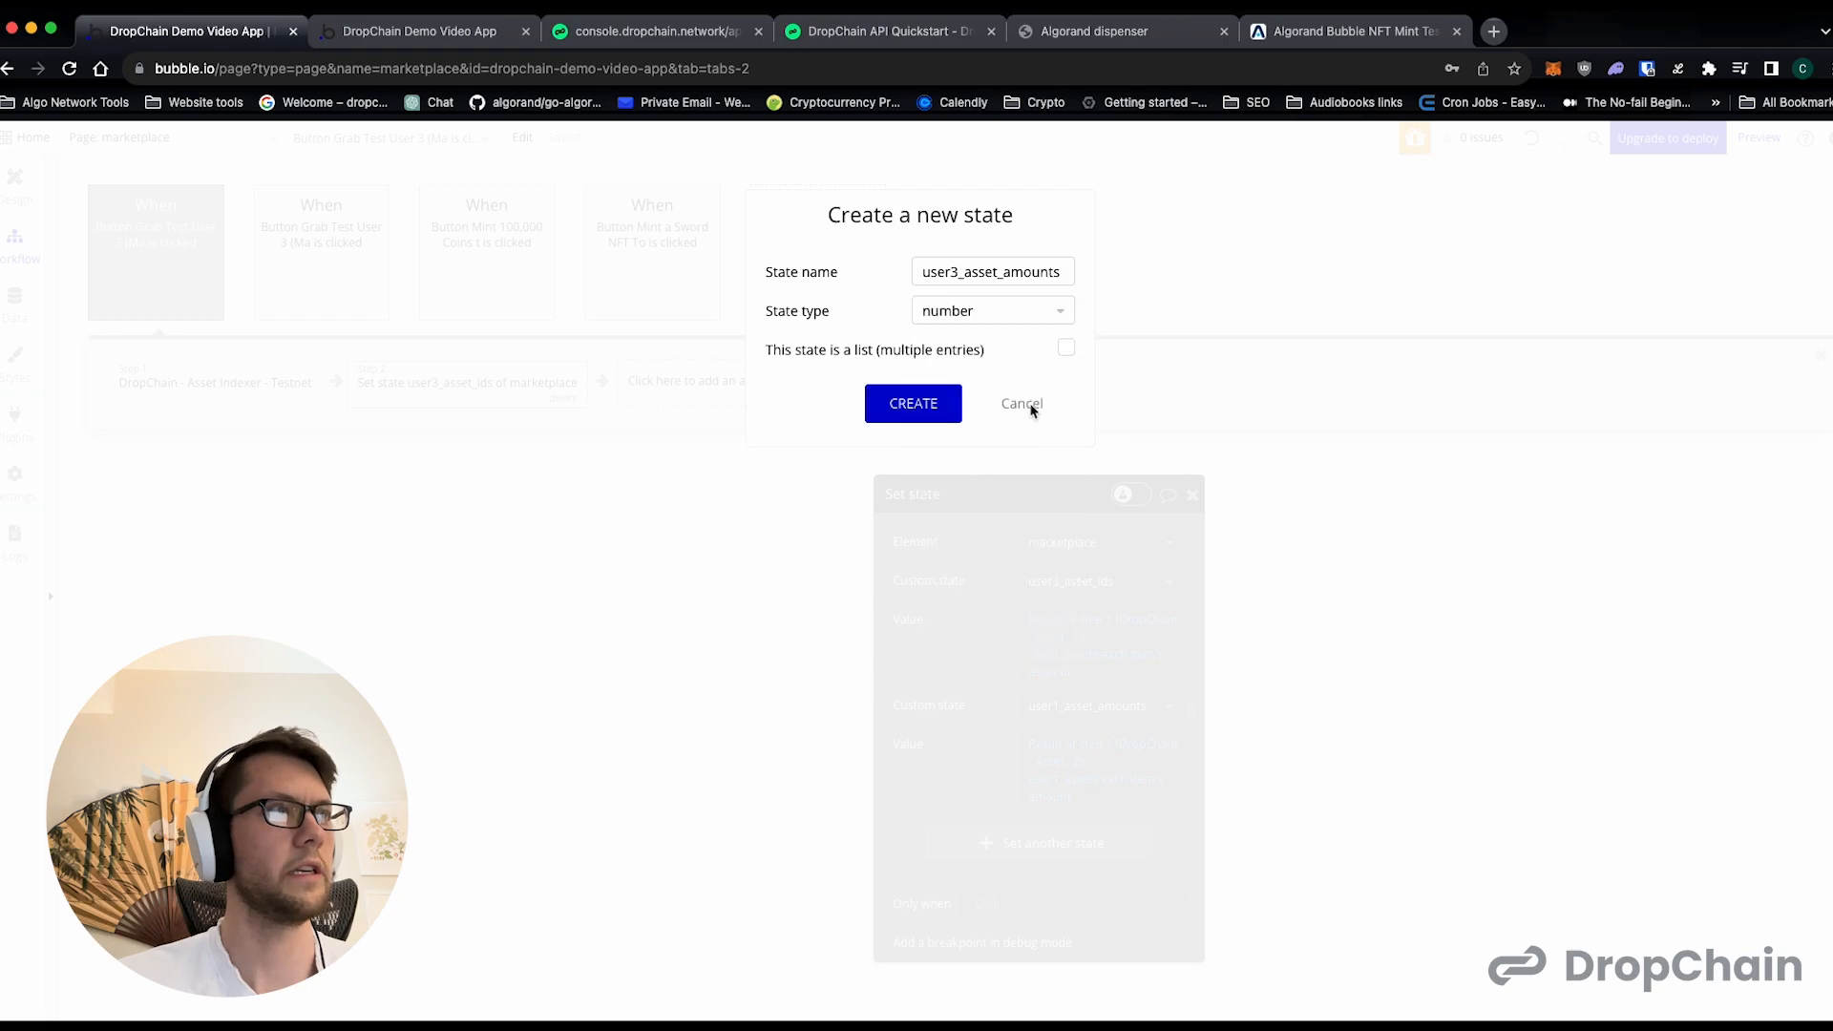
left_click(1065, 349)
left_click(933, 401)
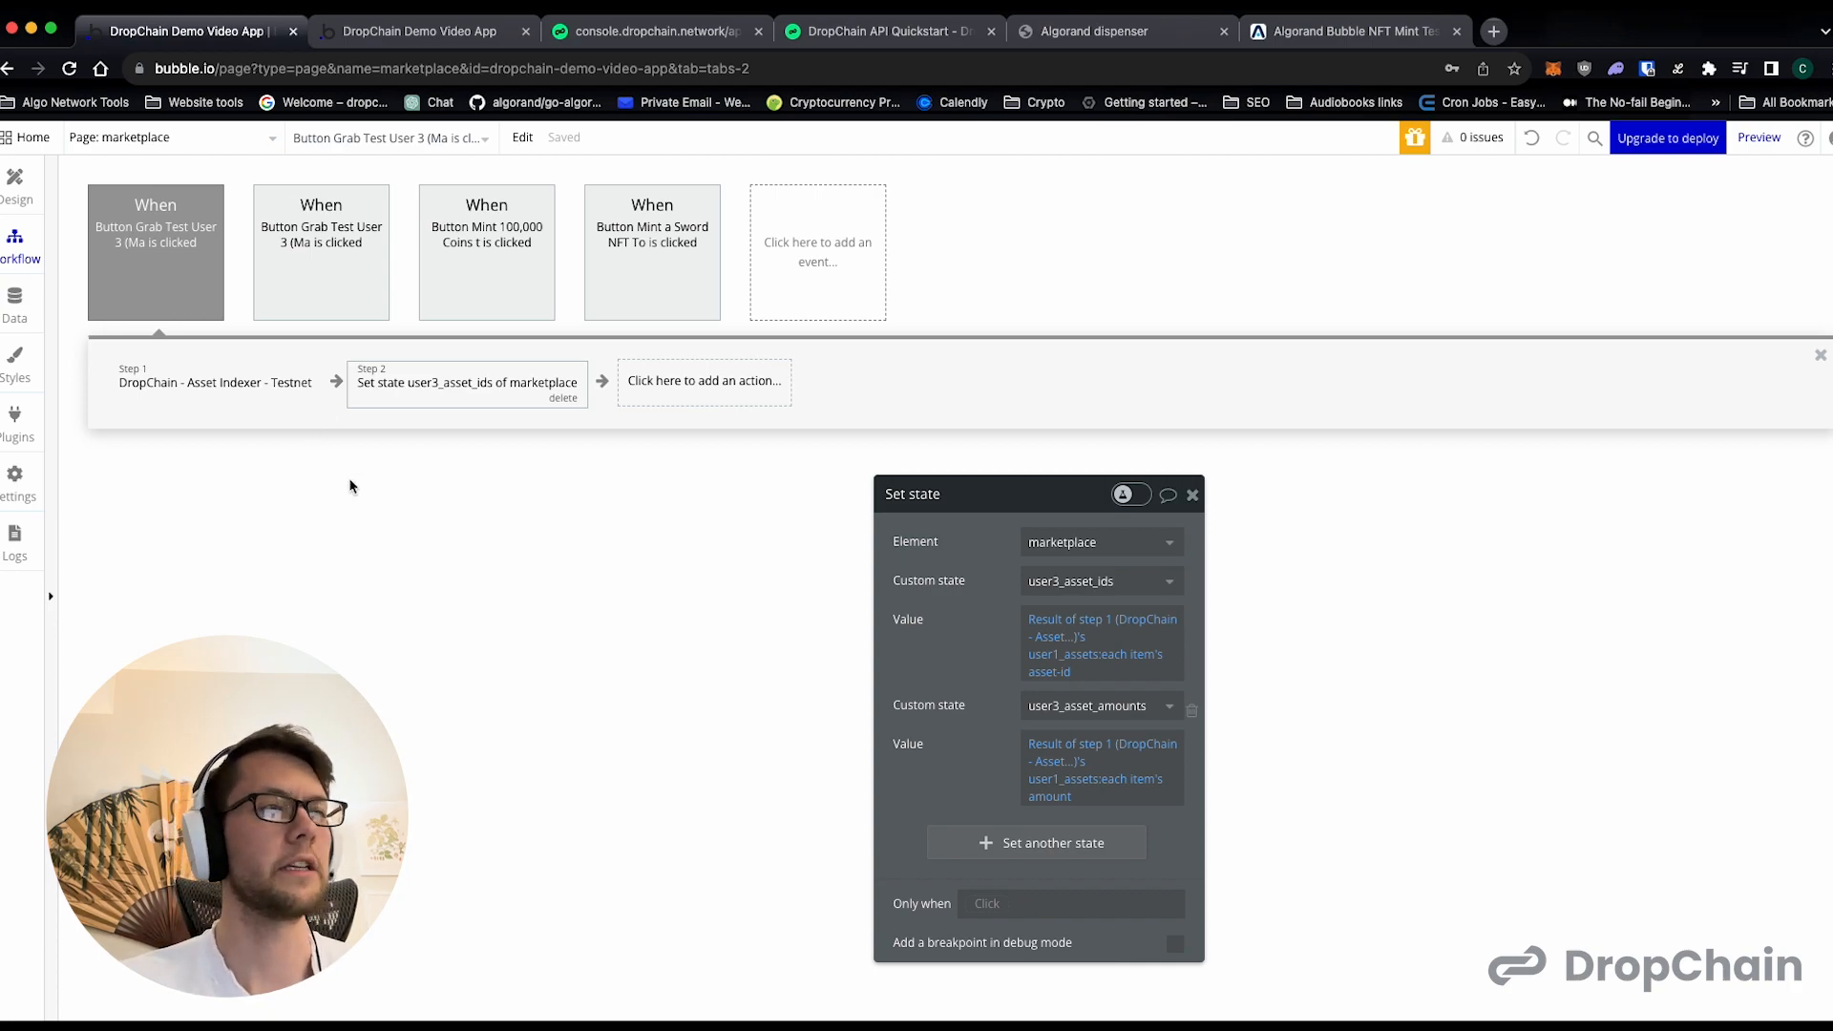
- Change the duplicated event's element to the Grab Test User 4 (End User) Assets button
left_click(312, 258)
left_click(191, 258)
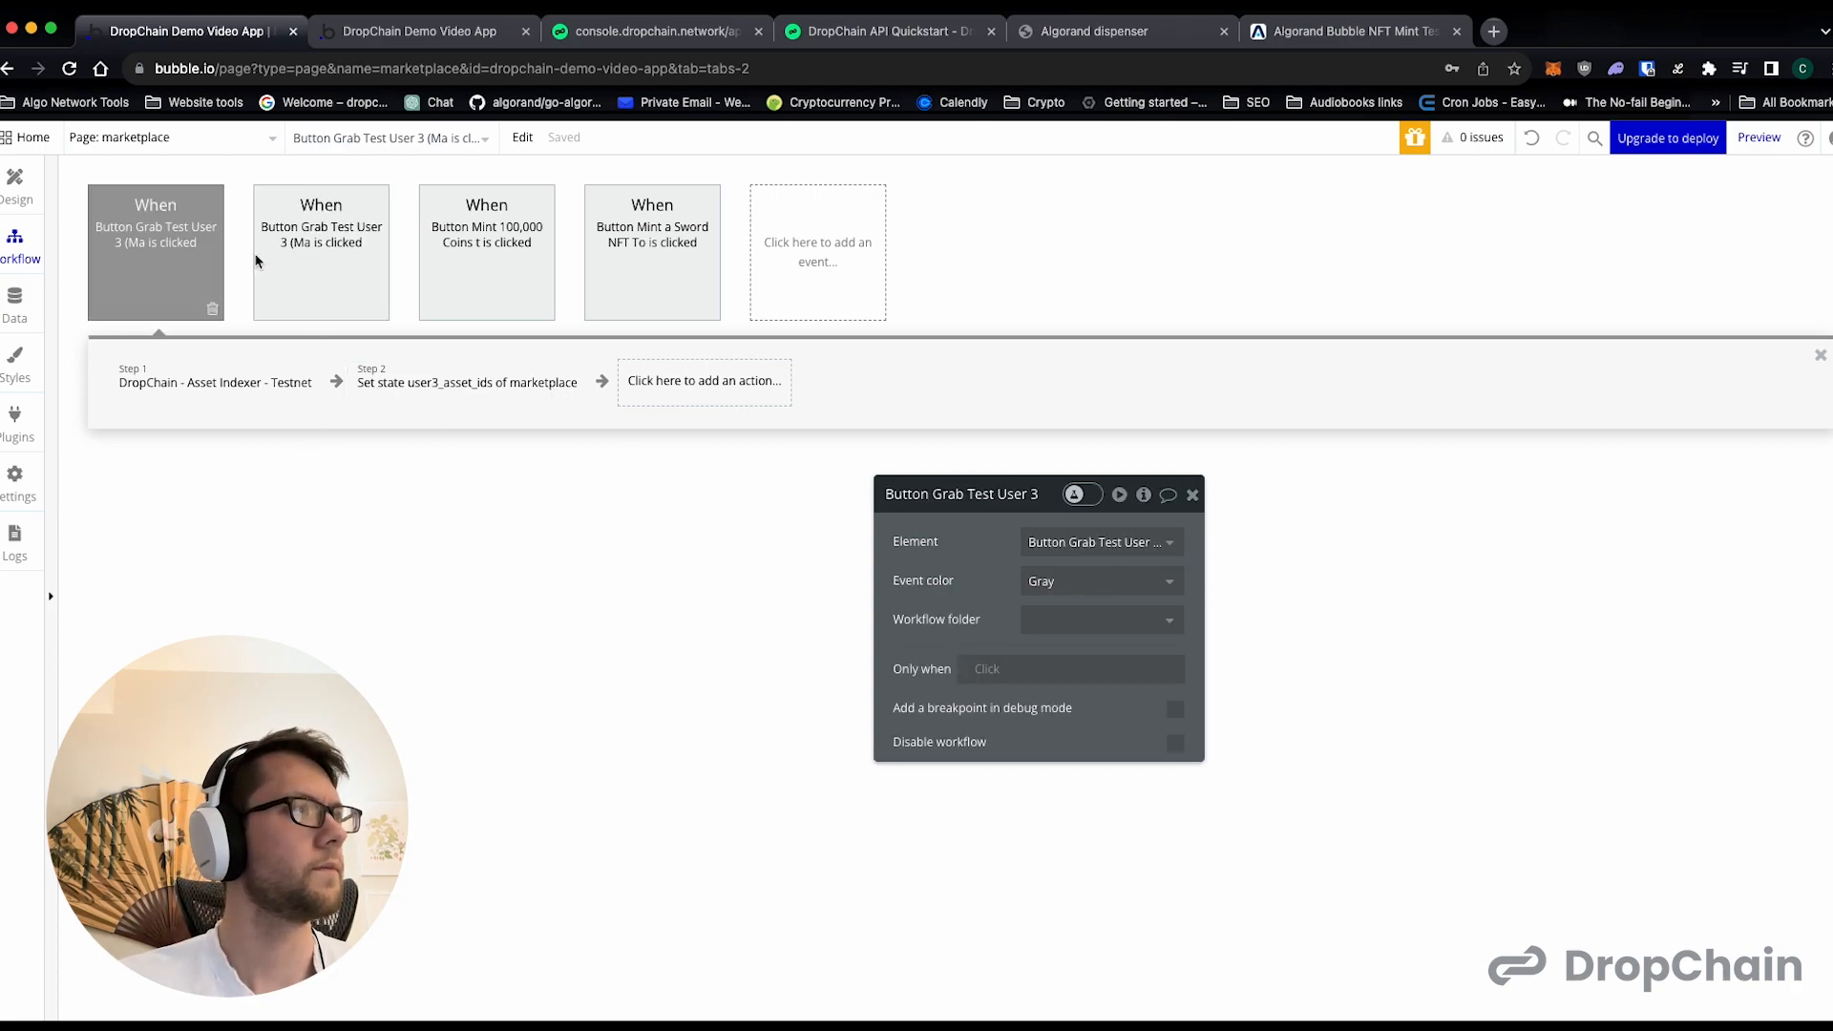
left_click(516, 387)
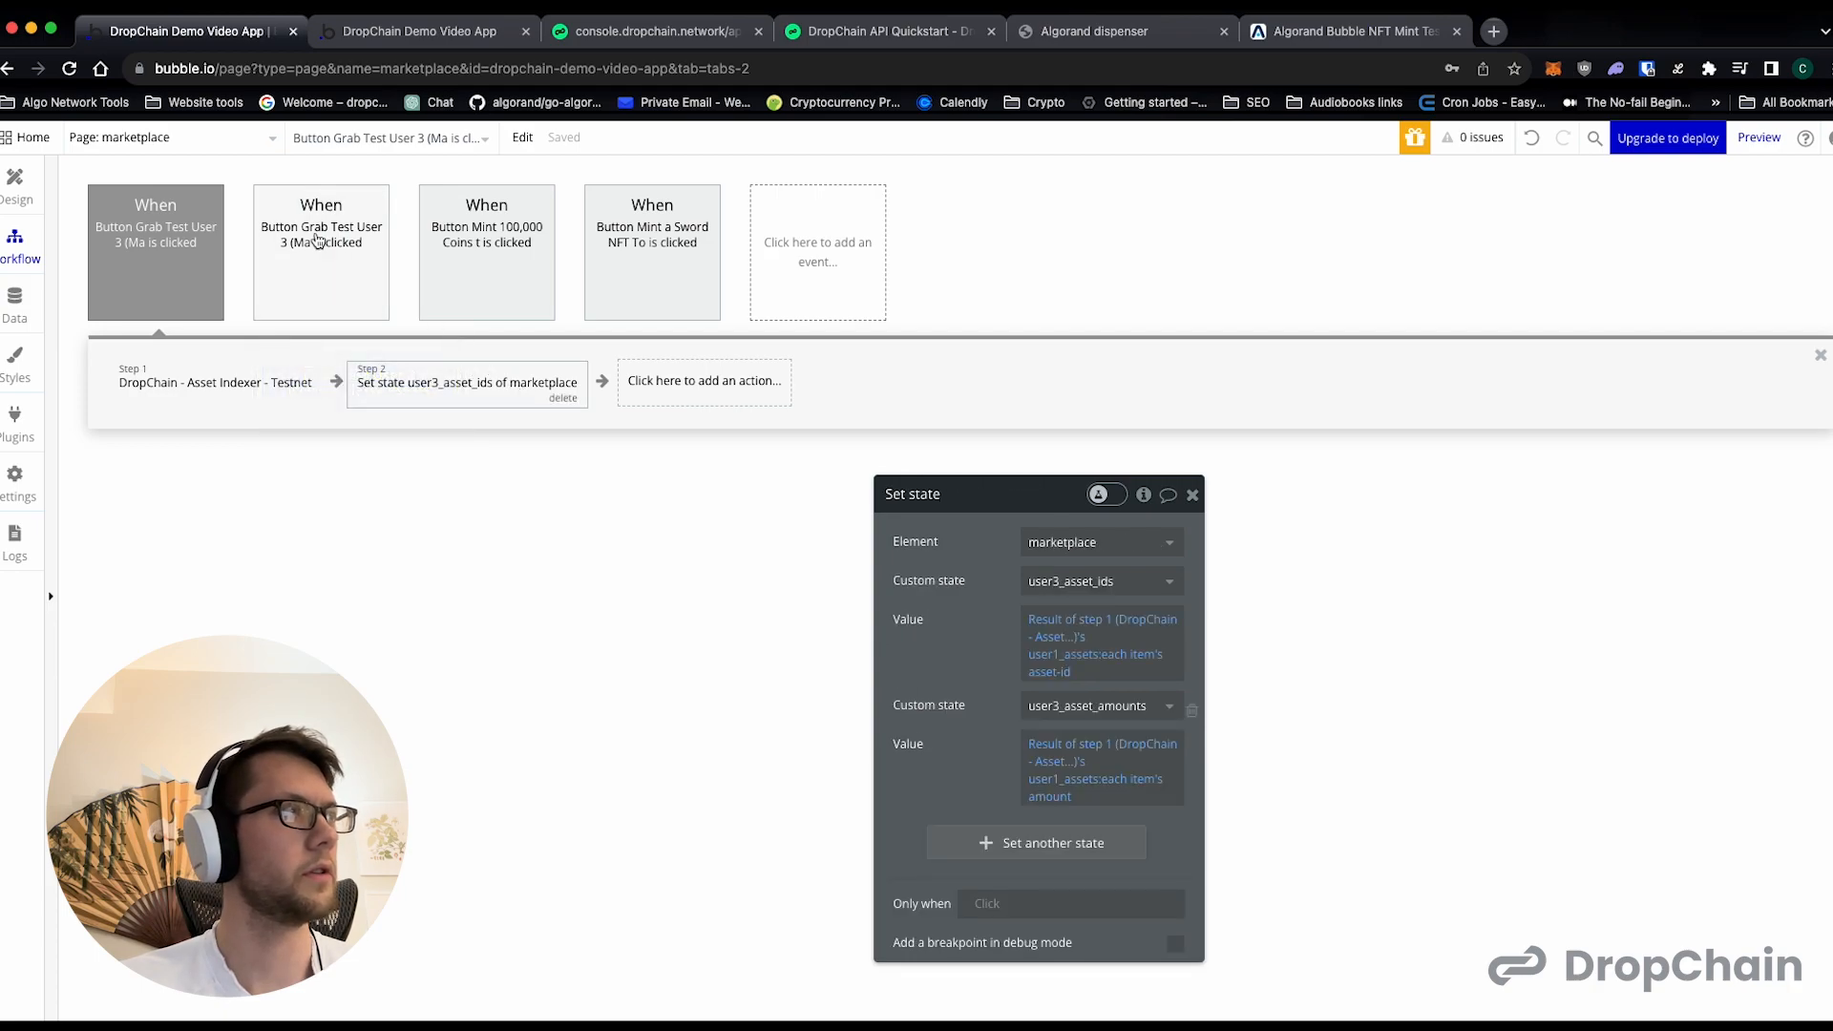
left_click(320, 241)
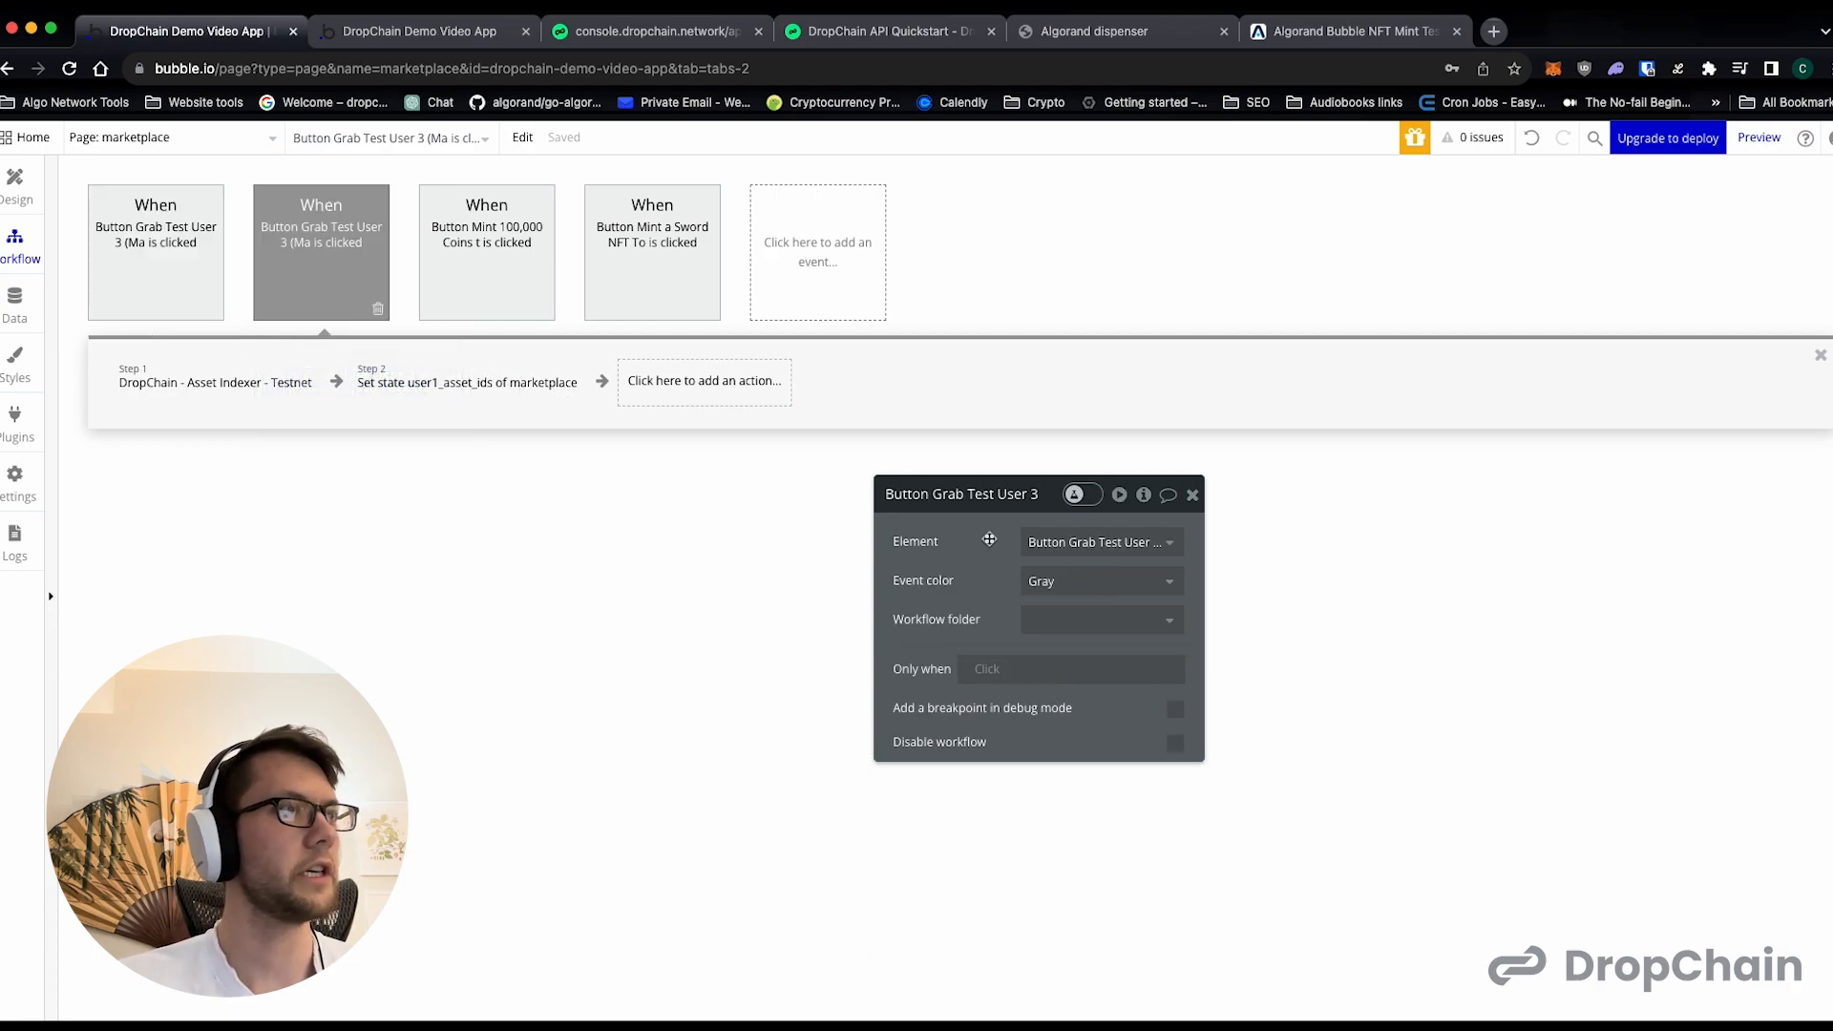
left_click(1088, 542)
left_click(1132, 687)
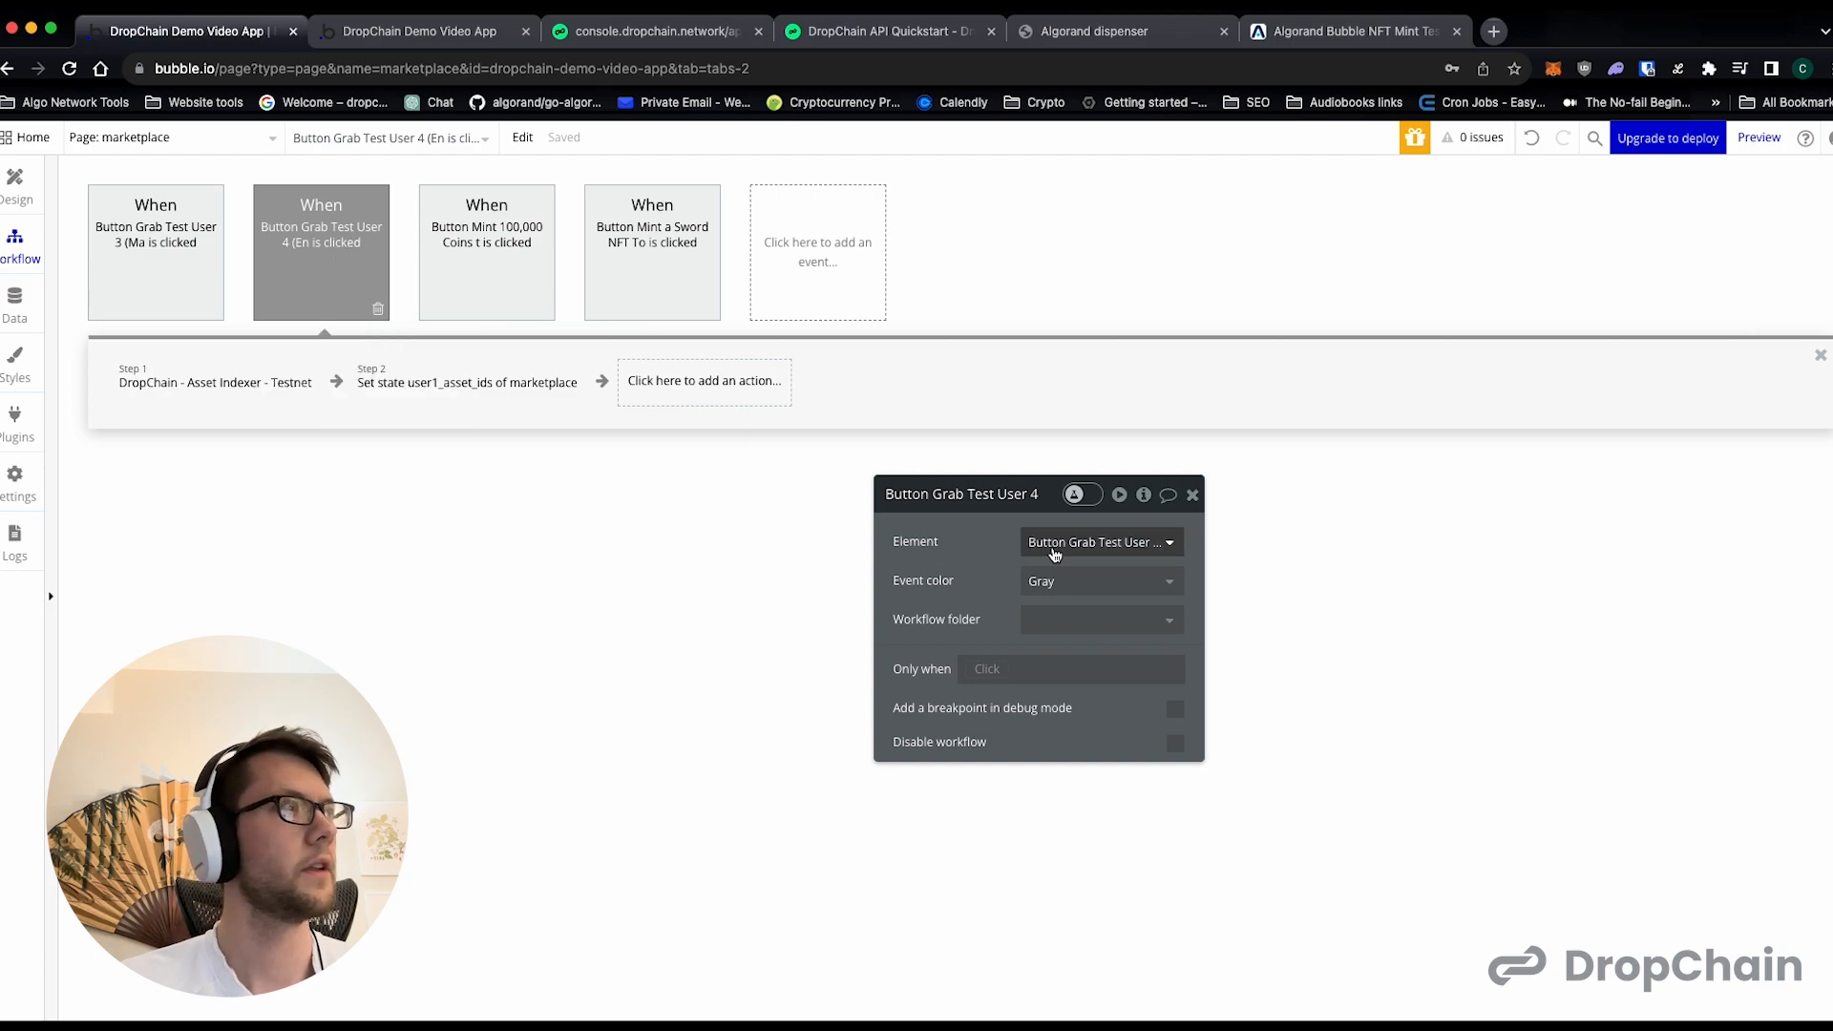
- Copy Test User 4's user ID from the DropChain console into user1_uid of the Test User 4 event's Asset Indexer step
left_click(253, 372)
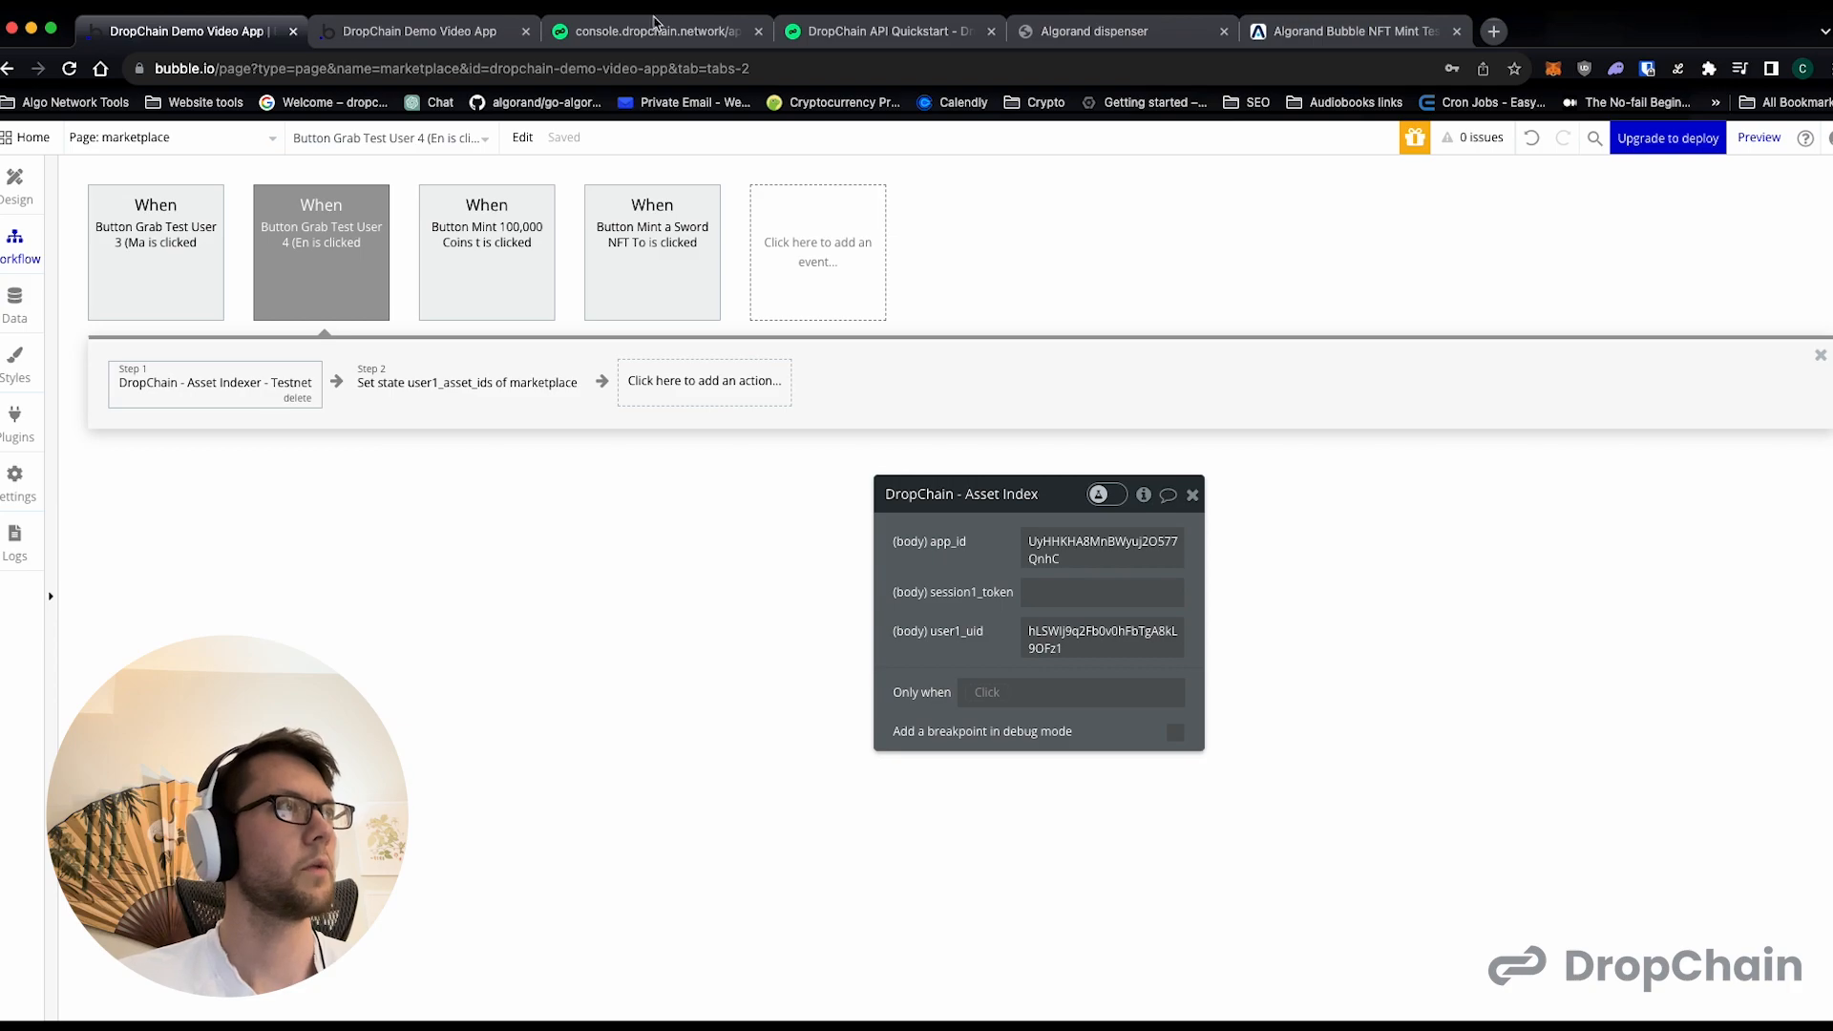
left_click(655, 21)
double_click(1116, 706)
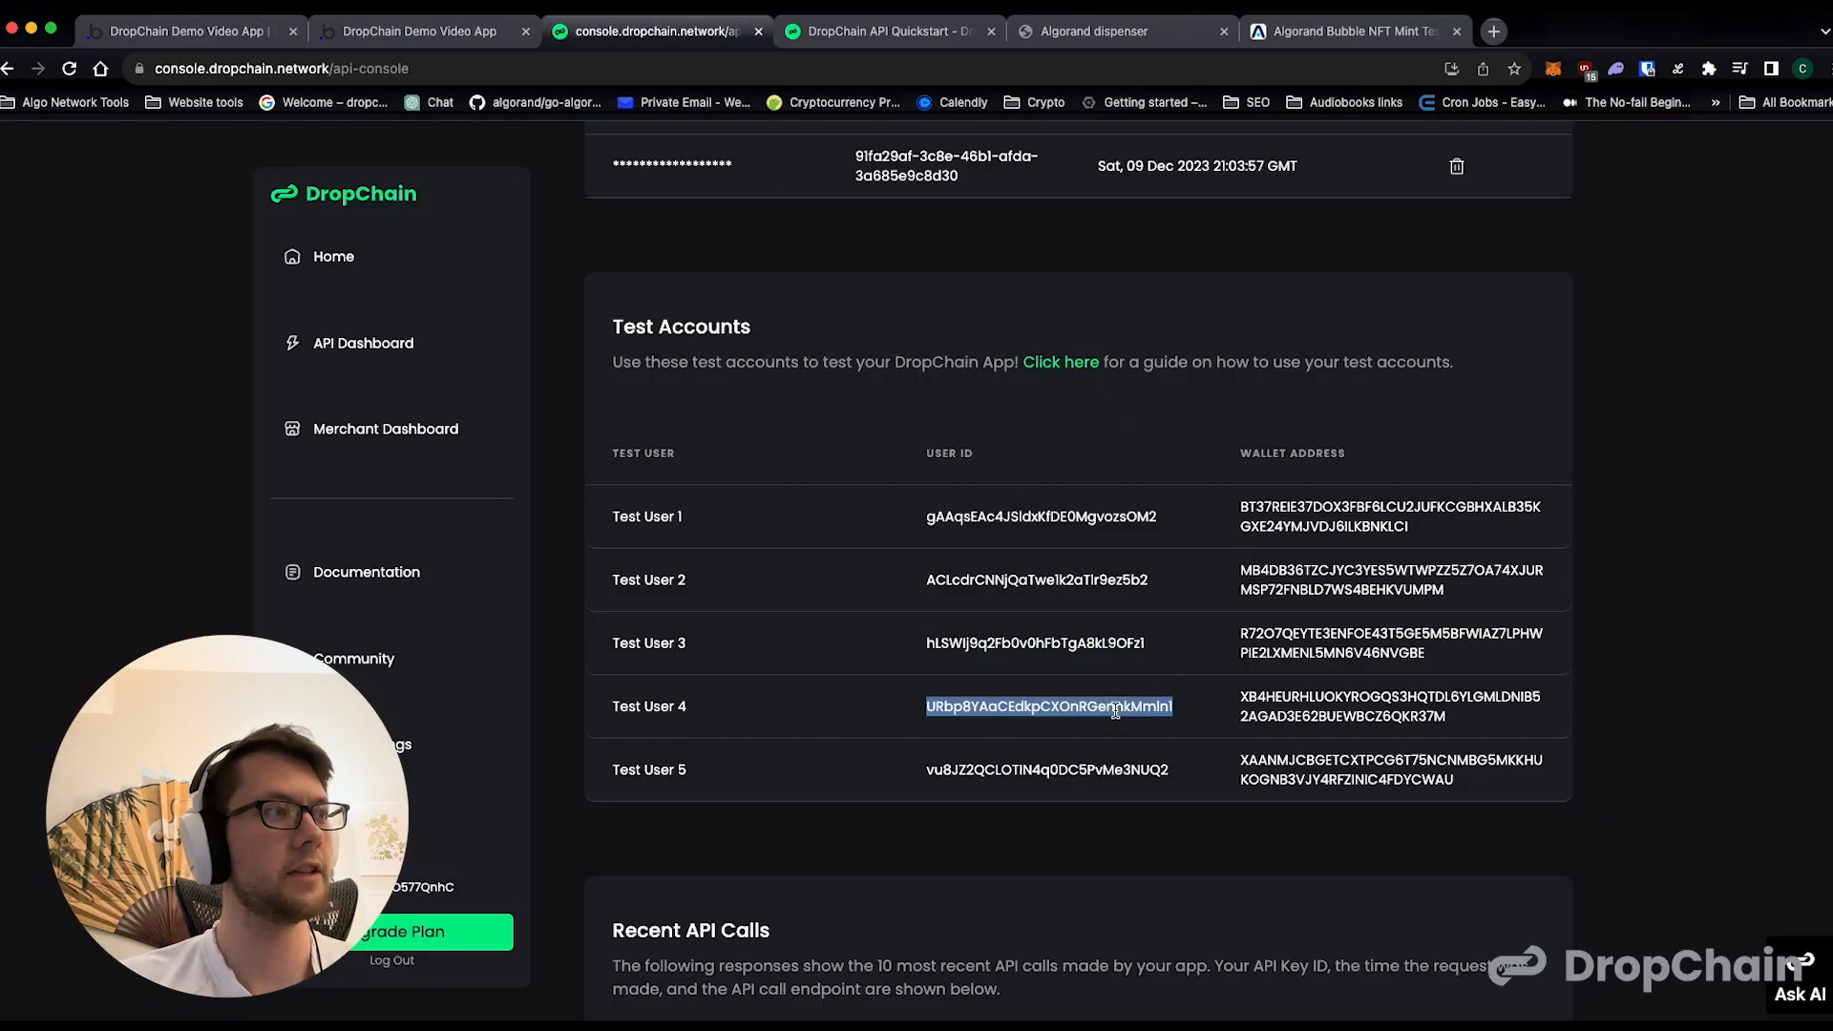
left_click(399, 28)
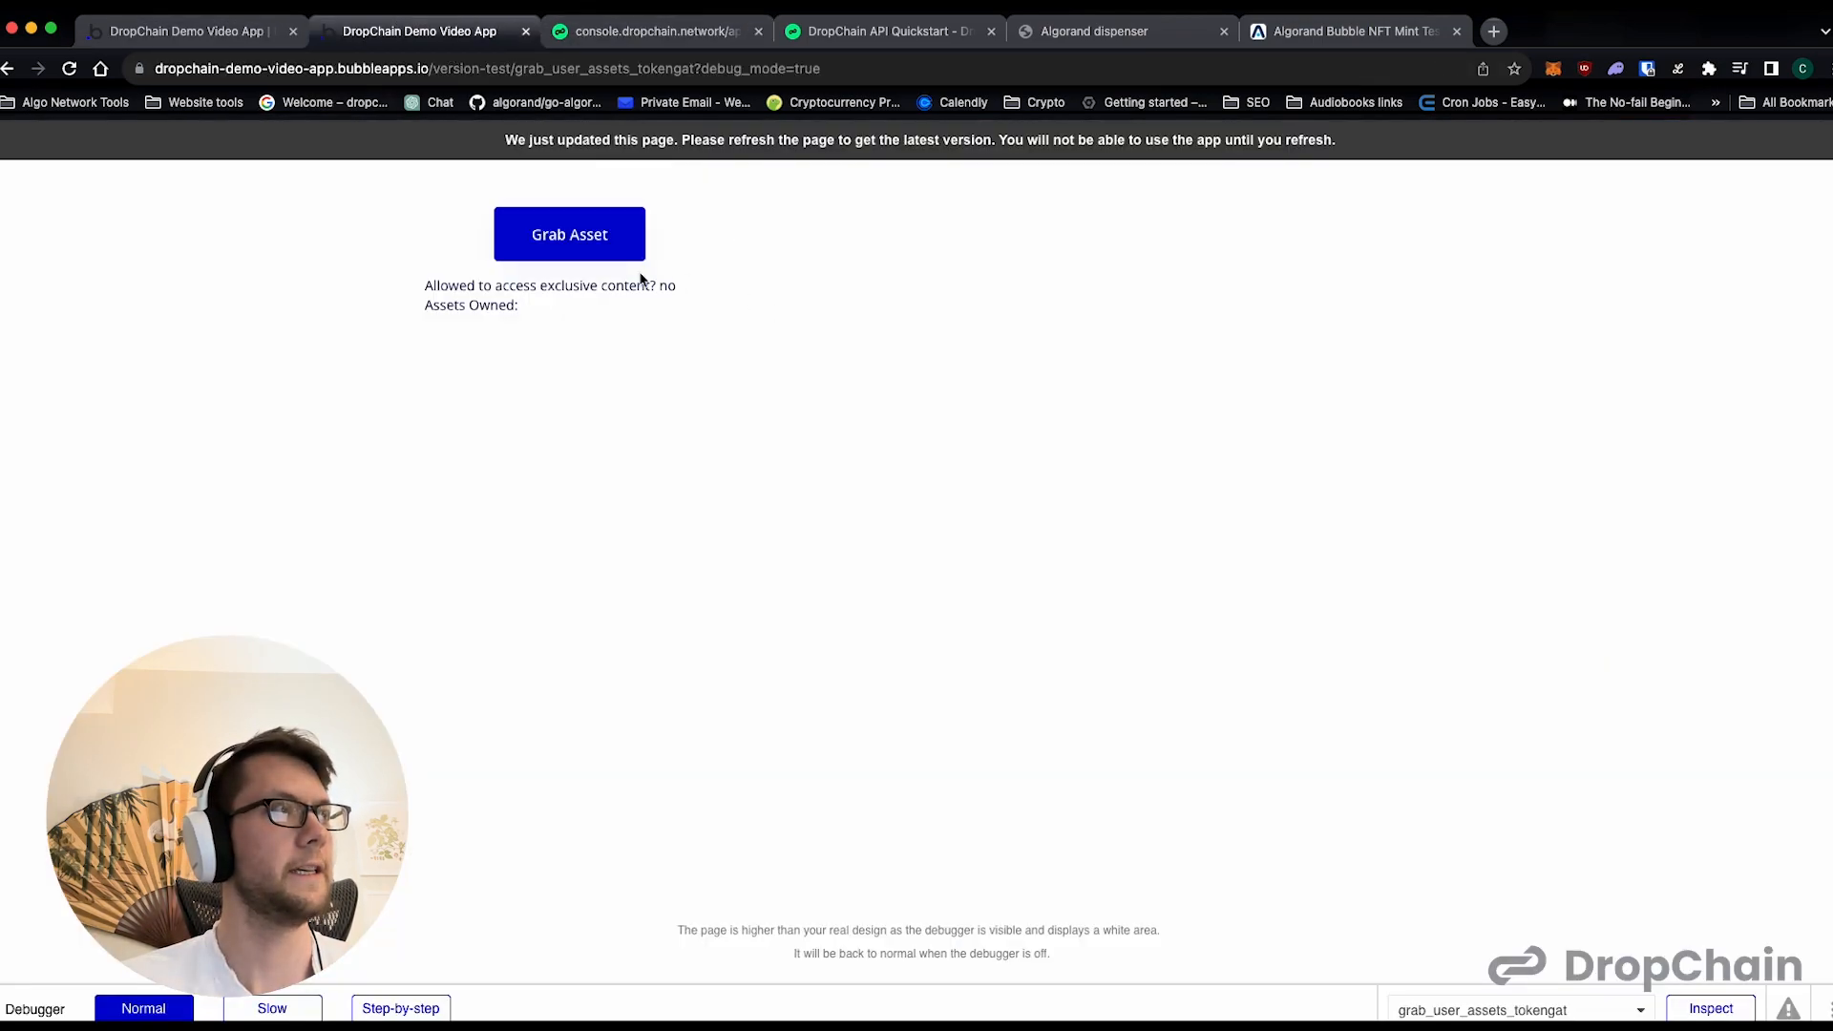
left_click(181, 22)
left_click(1087, 545)
left_click(1085, 624)
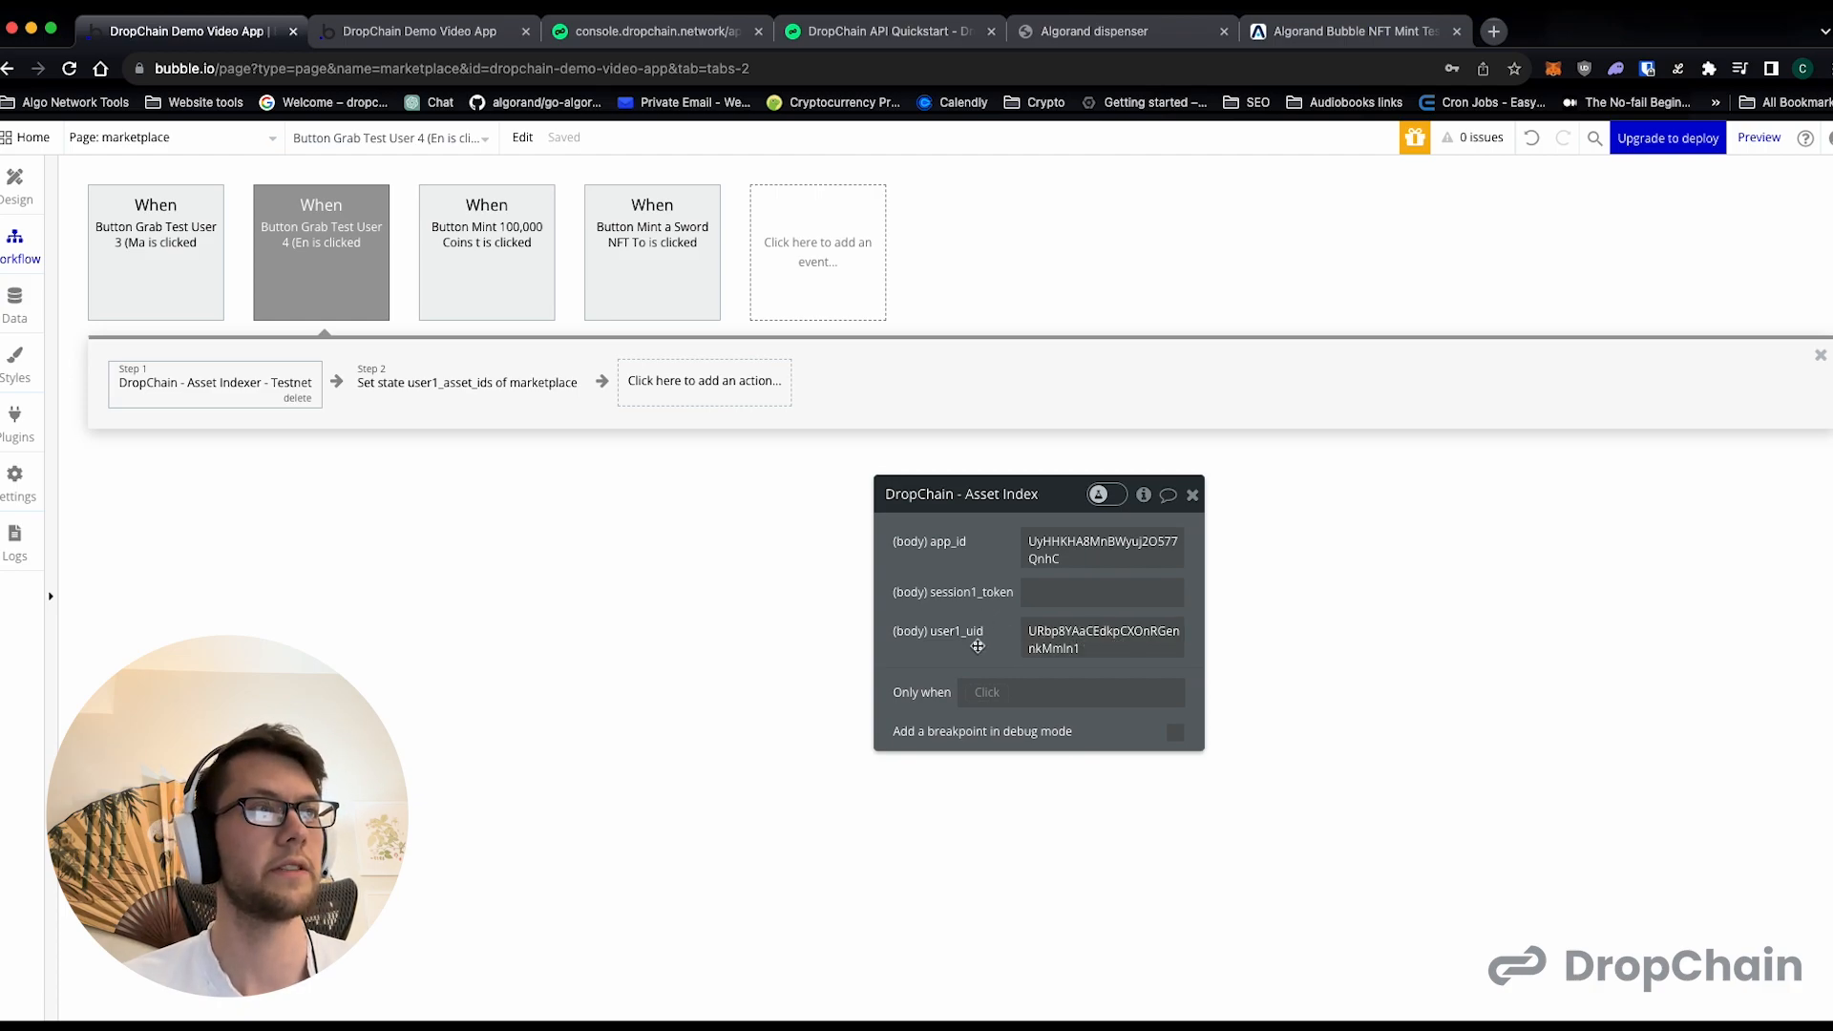
- In the Test User 4 event's Set state action, replace user1_asset_ids with a new state user4_asset_ids, a list of numbers
left_click(441, 396)
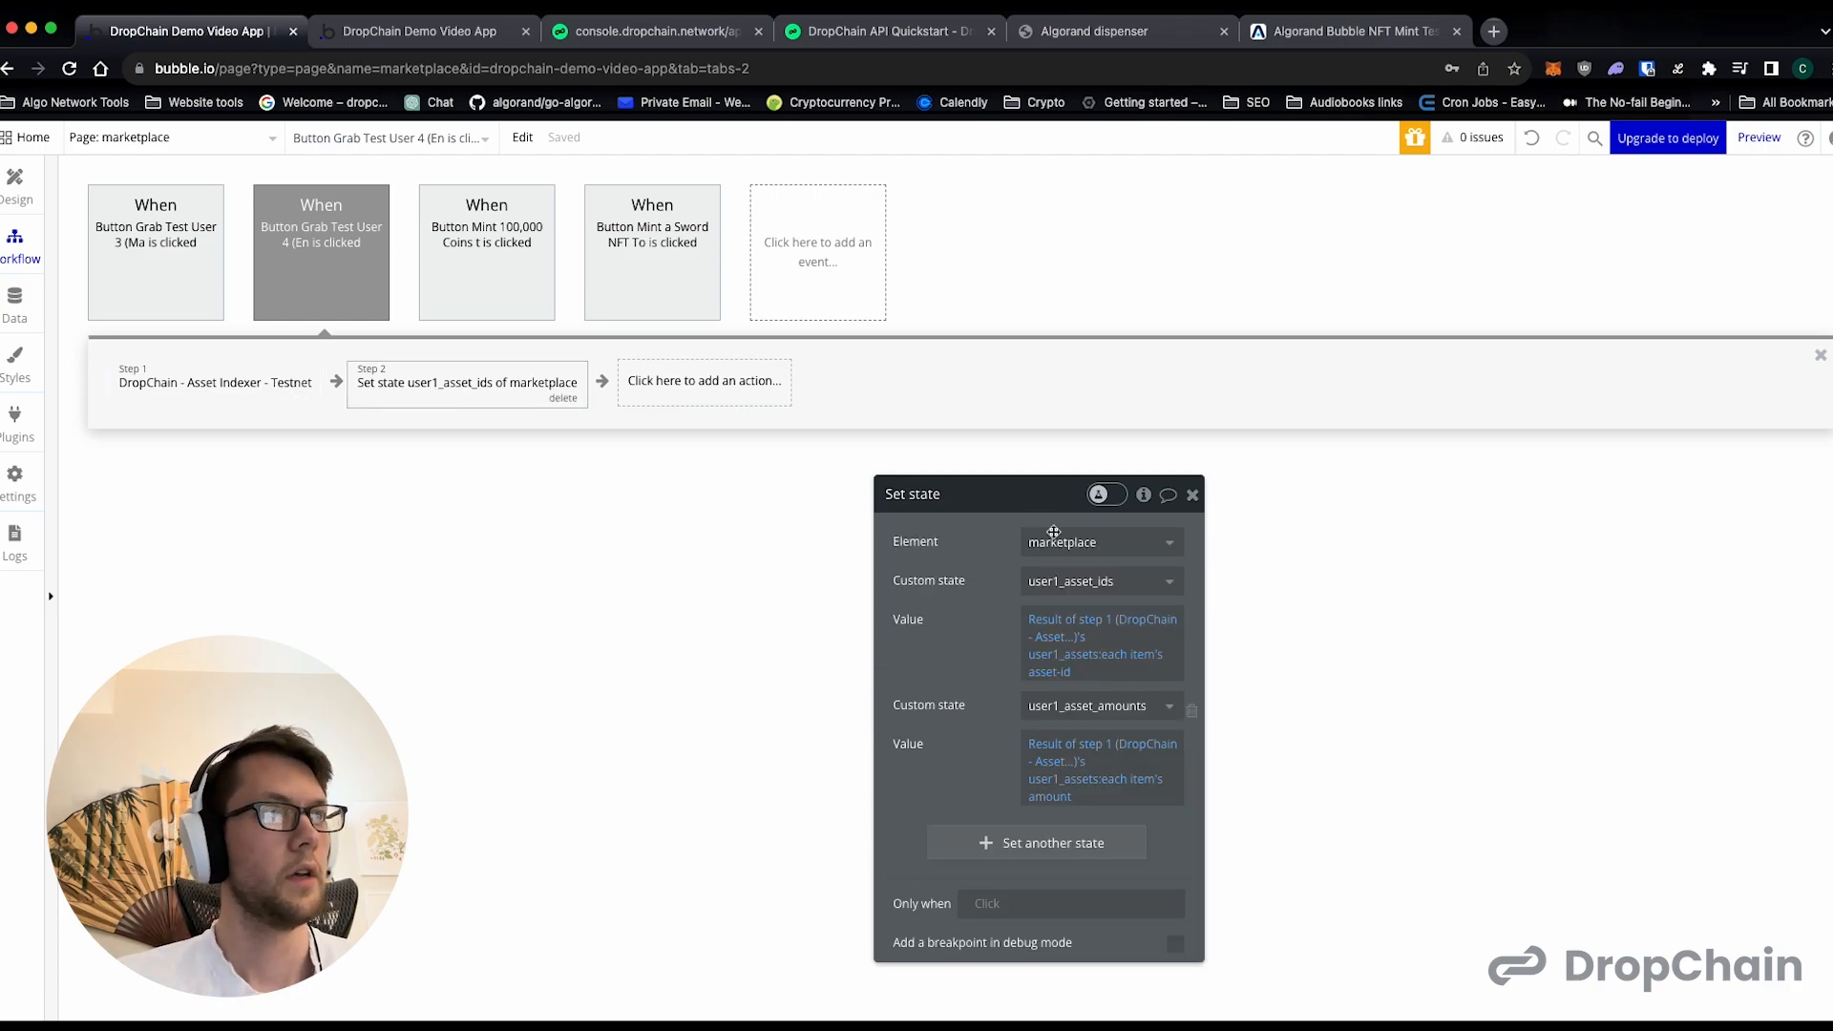
left_click(1070, 580)
left_click(1103, 729)
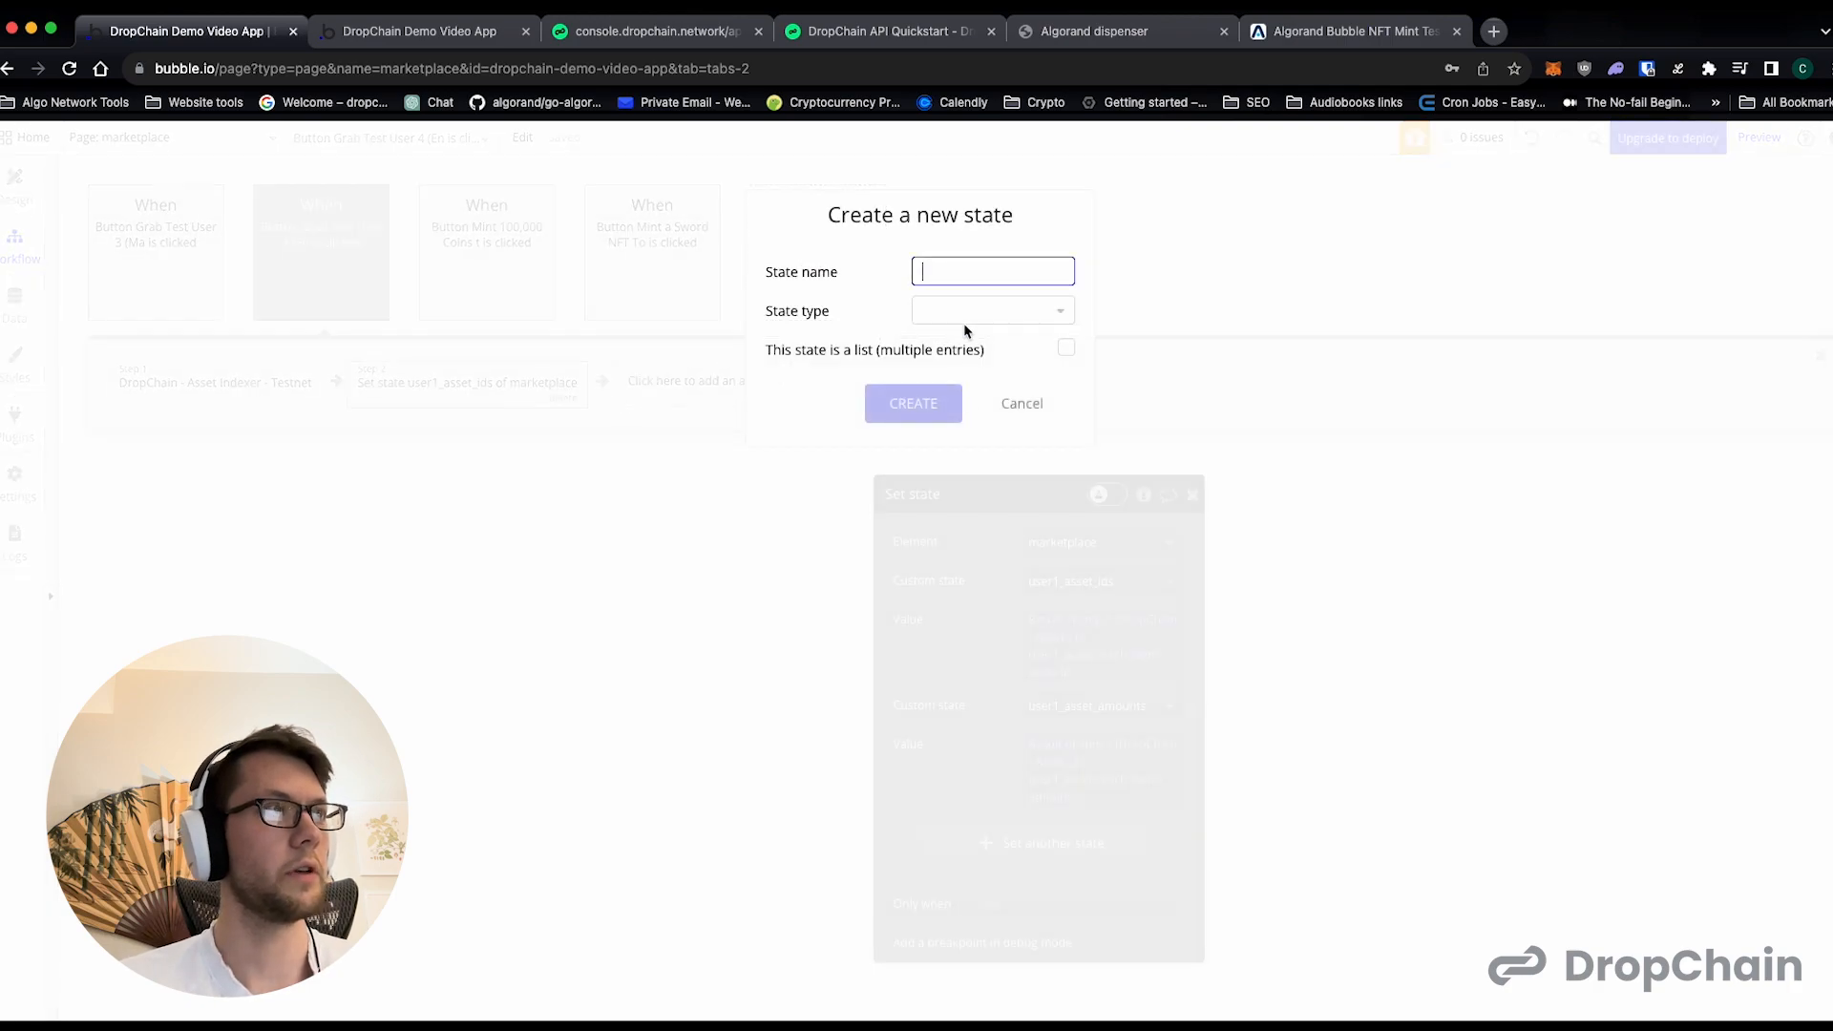
type("iu")
type("ser")
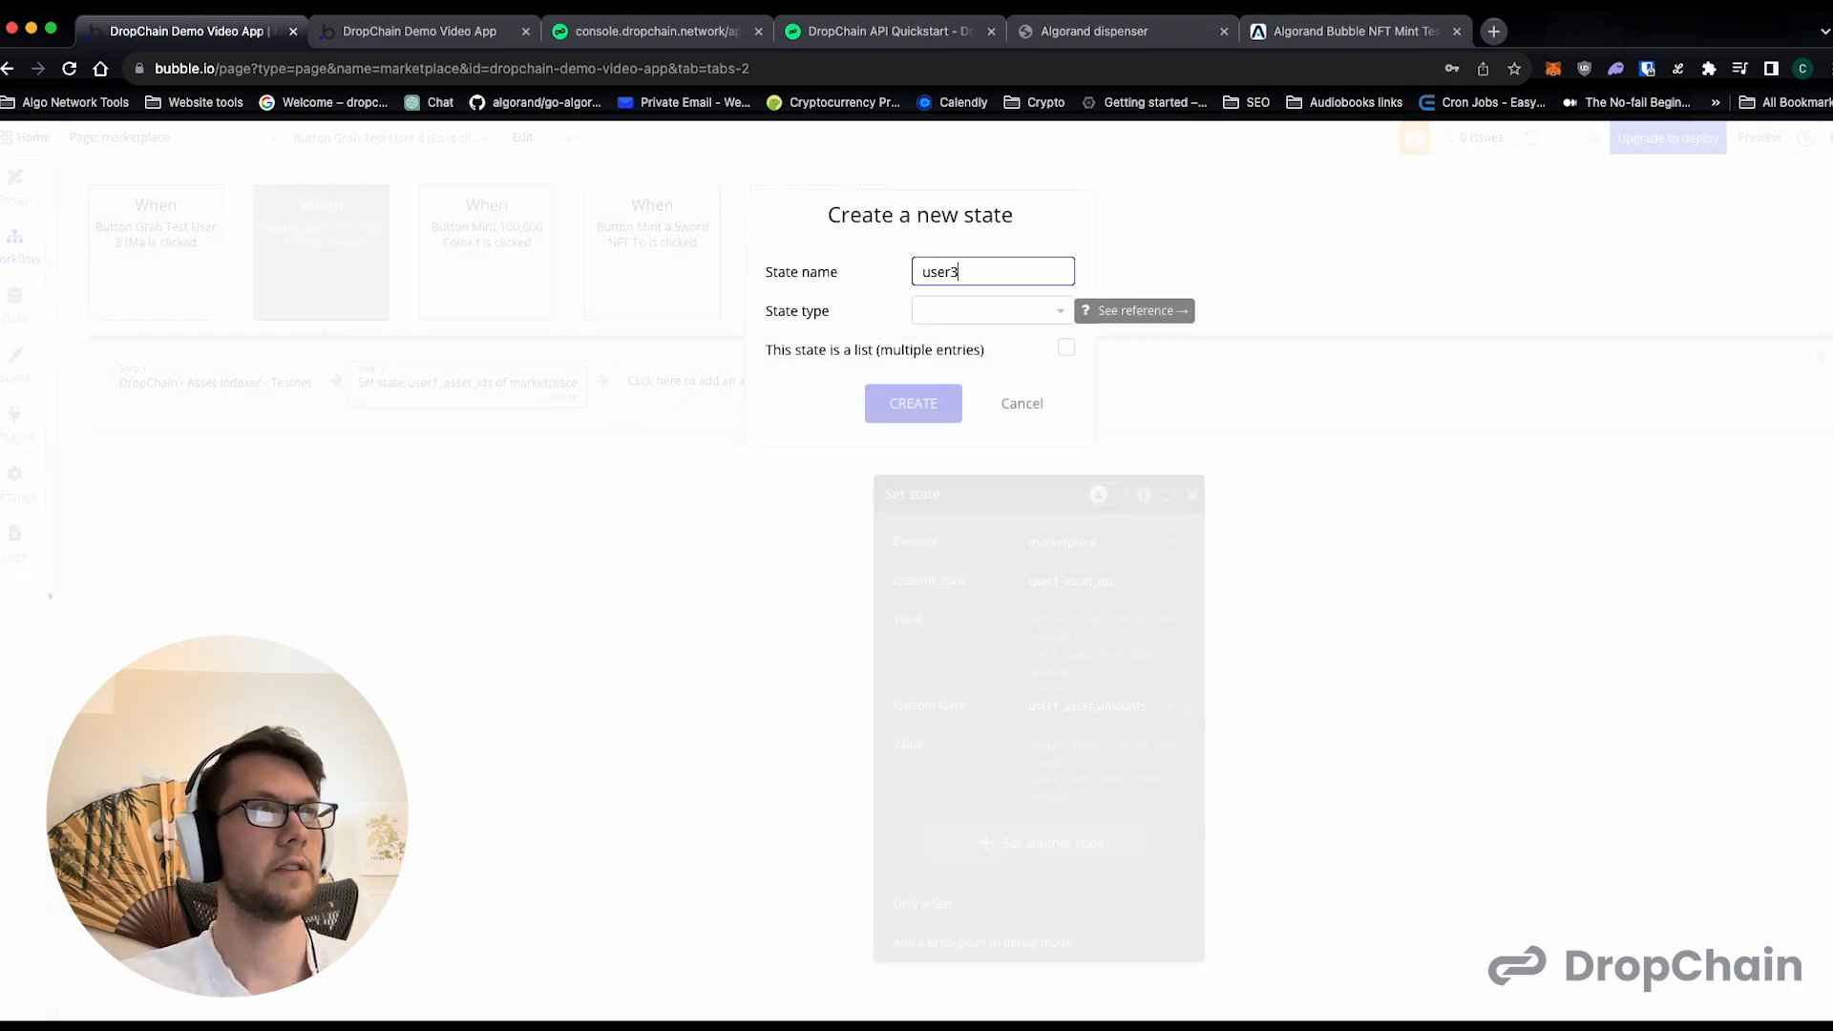
type("4_asset_")
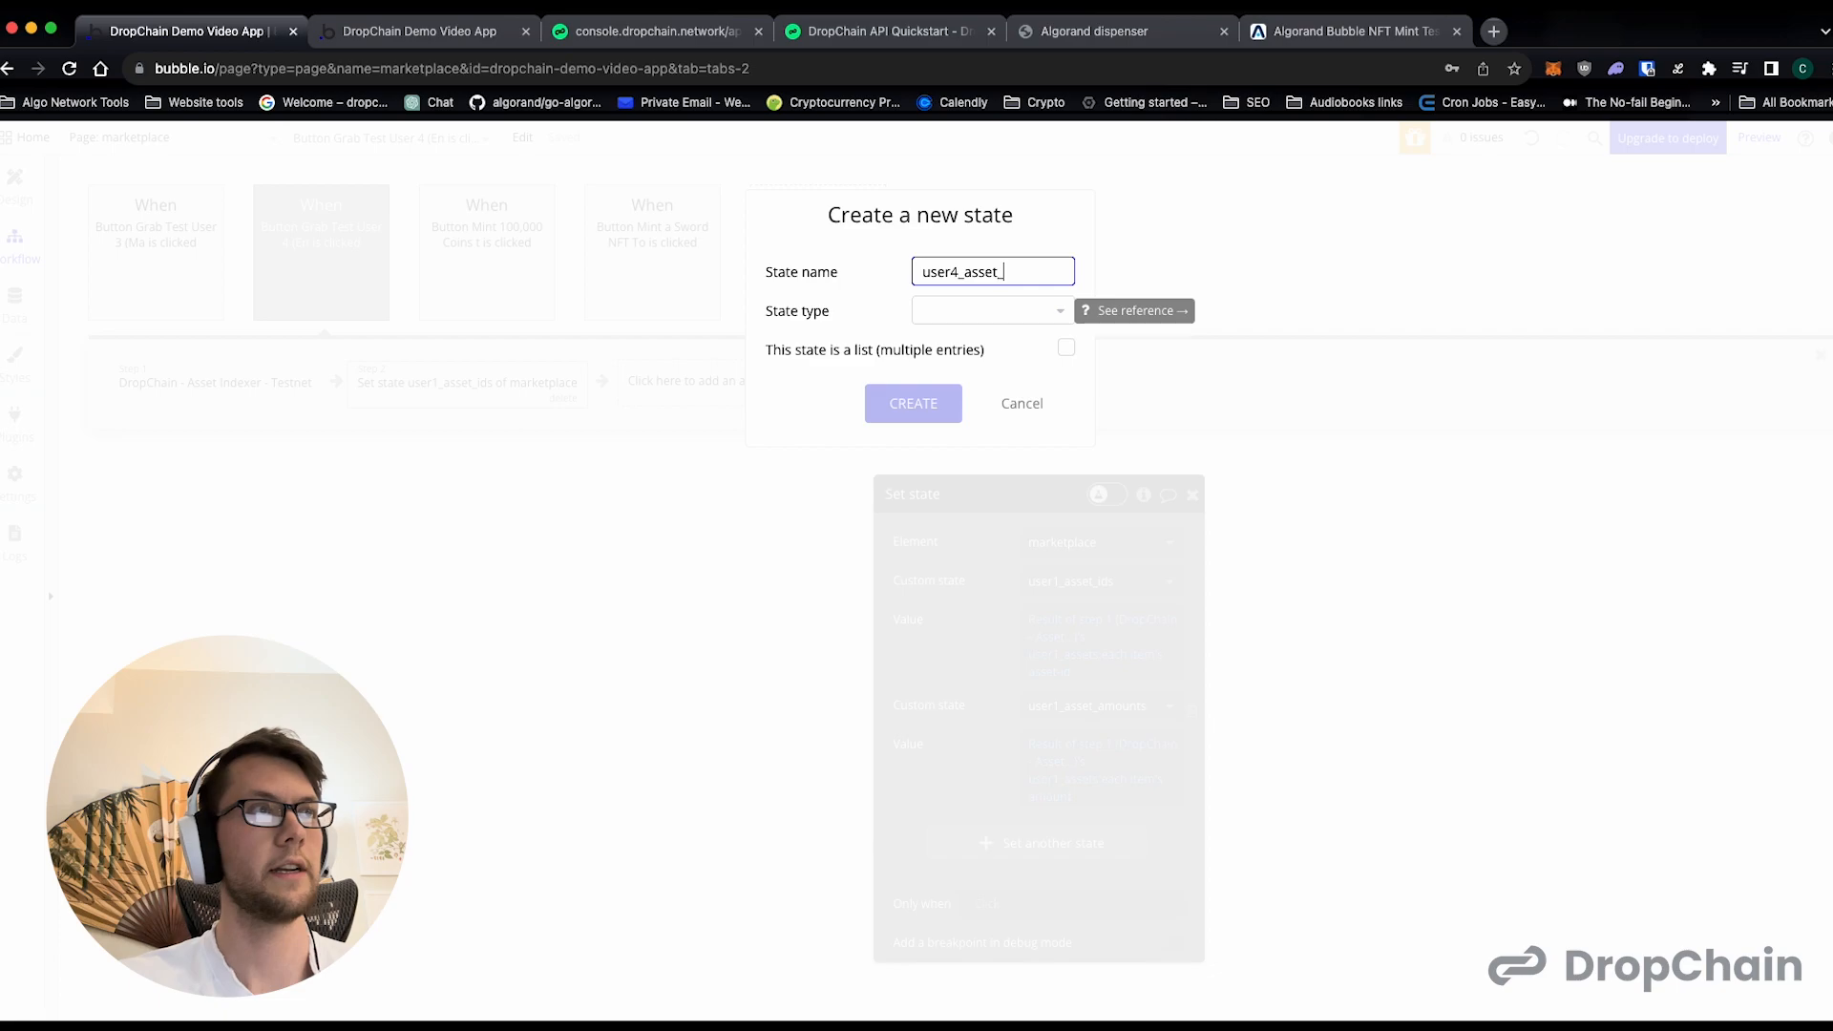
type("ids")
left_click(974, 325)
left_click(975, 476)
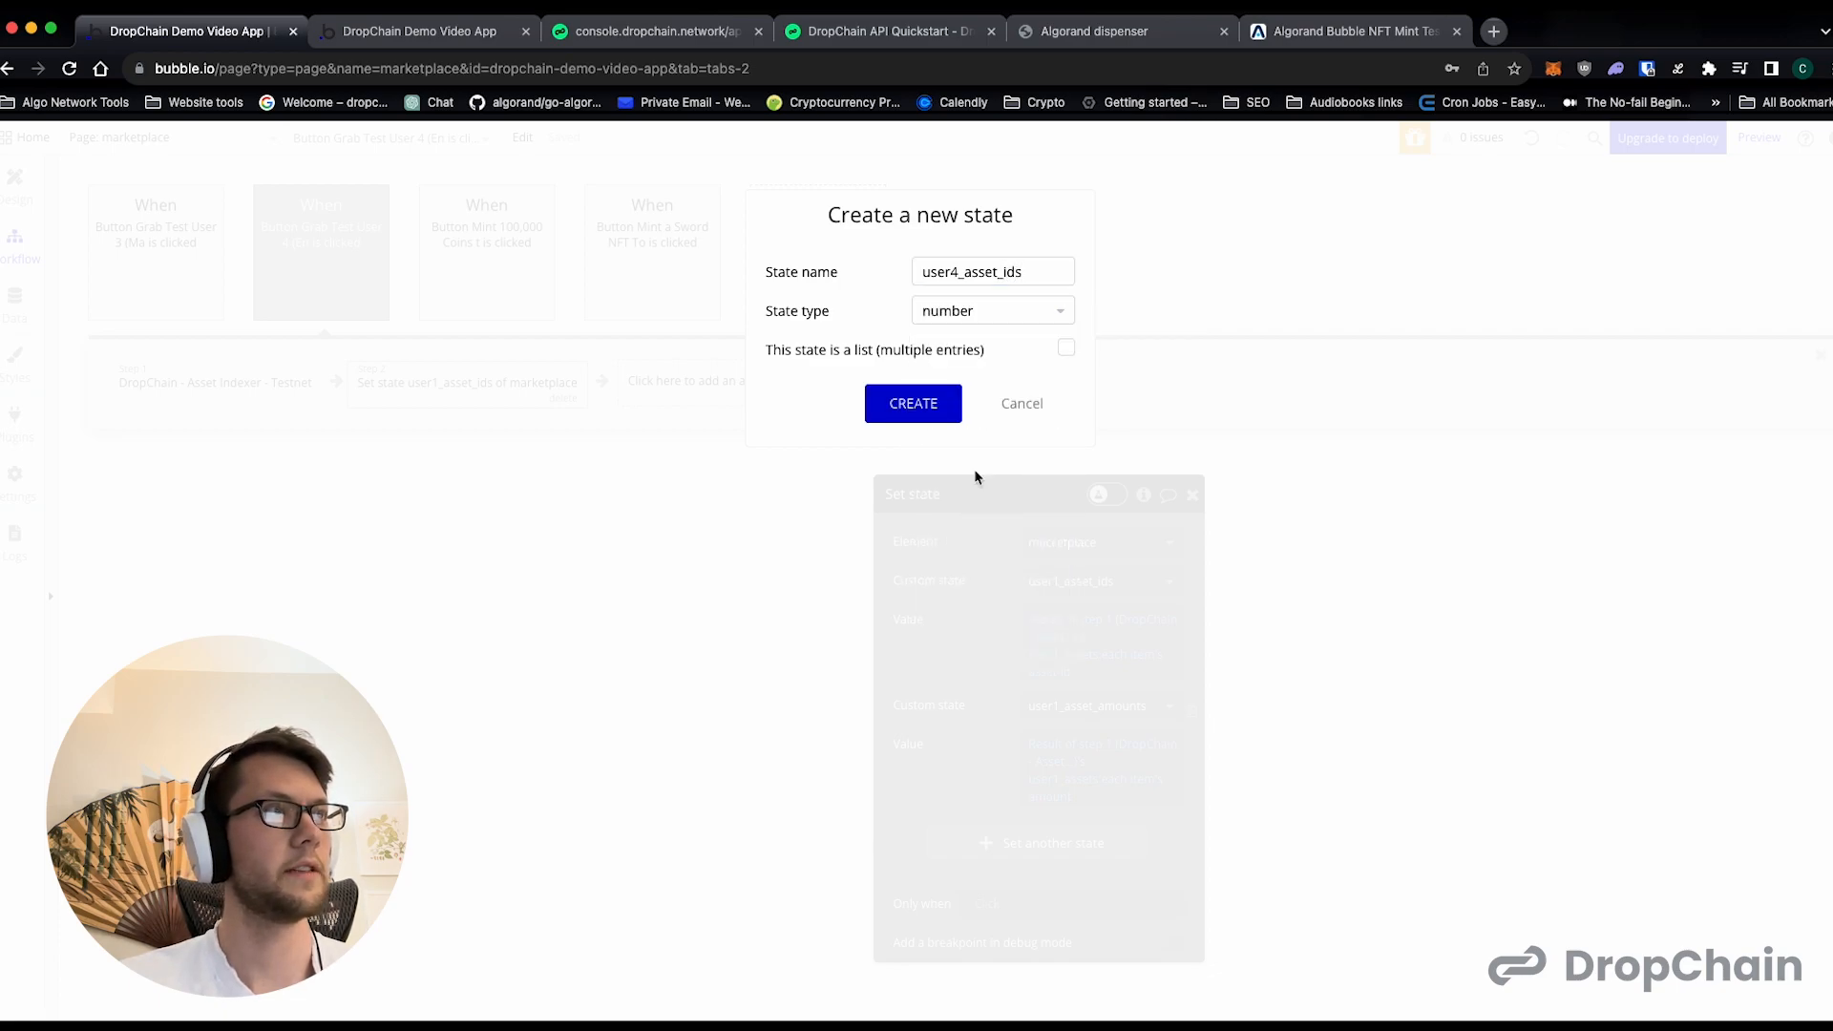
left_click(1061, 353)
left_click(938, 403)
- Replace user1_asset_amounts in the Test User 4 Set state action with a new custom state user4_asset_amounts, a list of numbers
left_click(1069, 706)
left_click(1105, 883)
type("user")
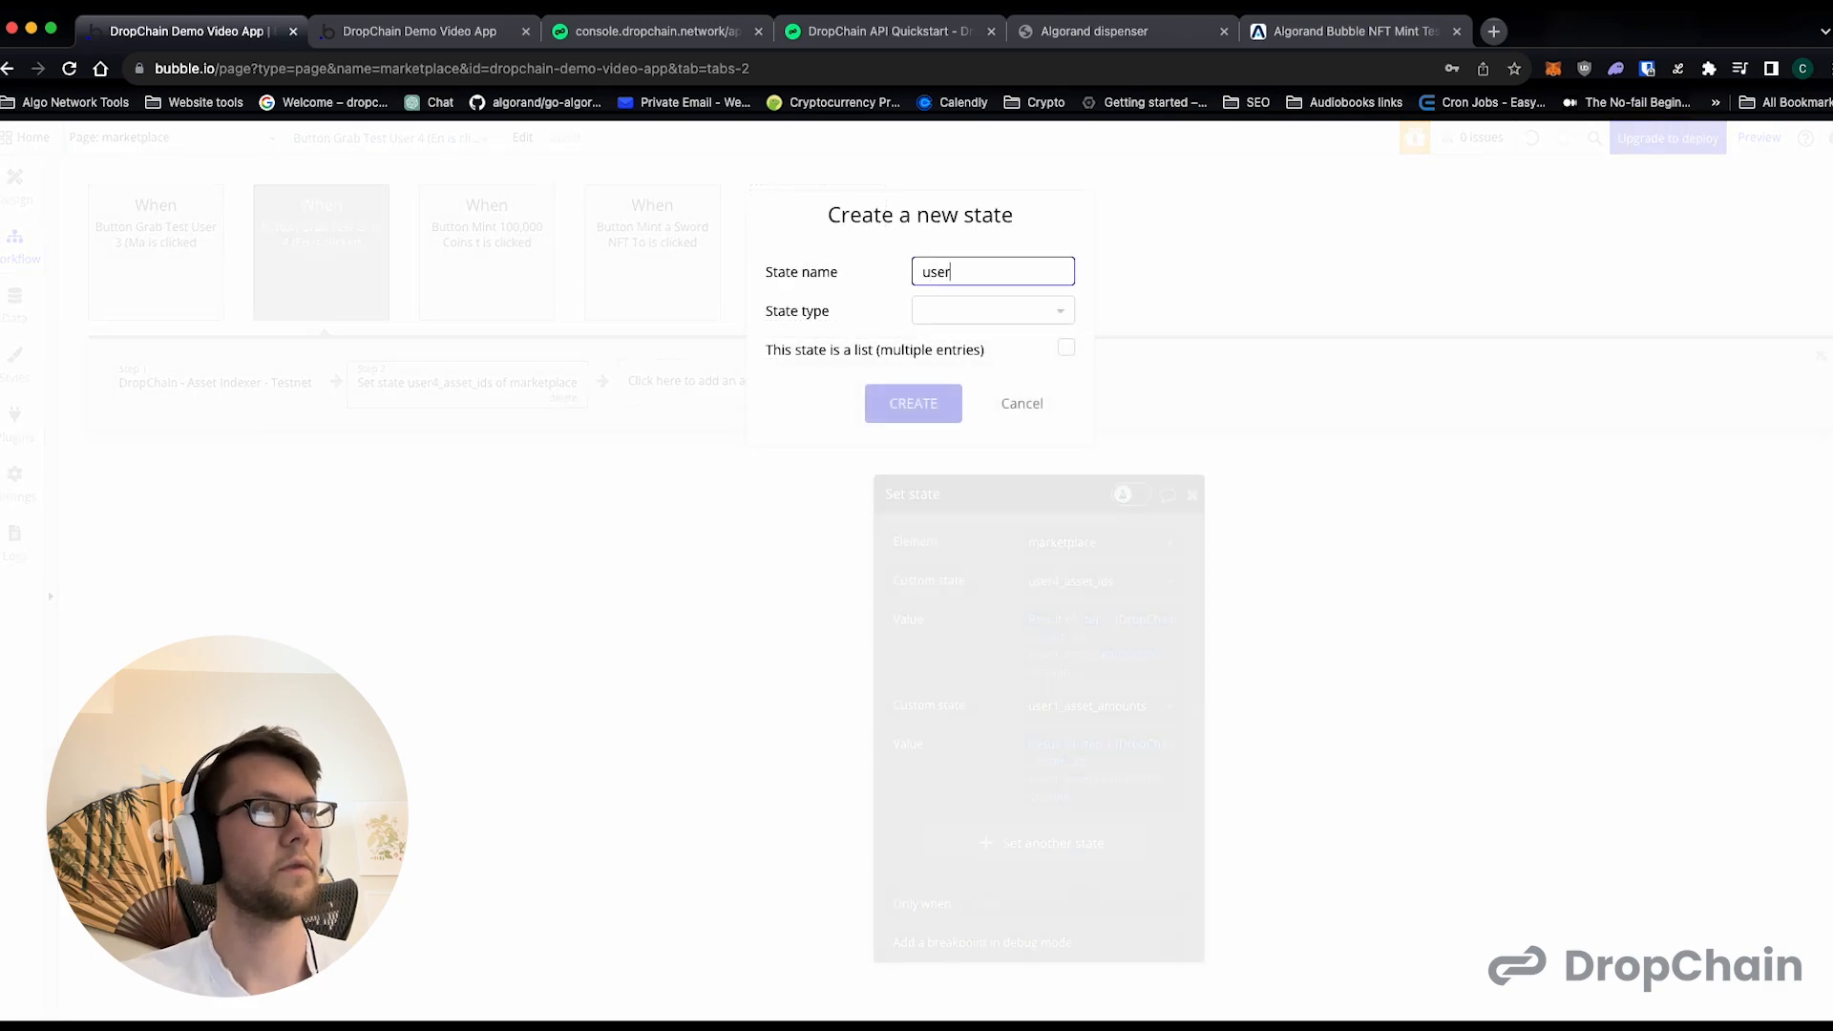
type("4_asset_am")
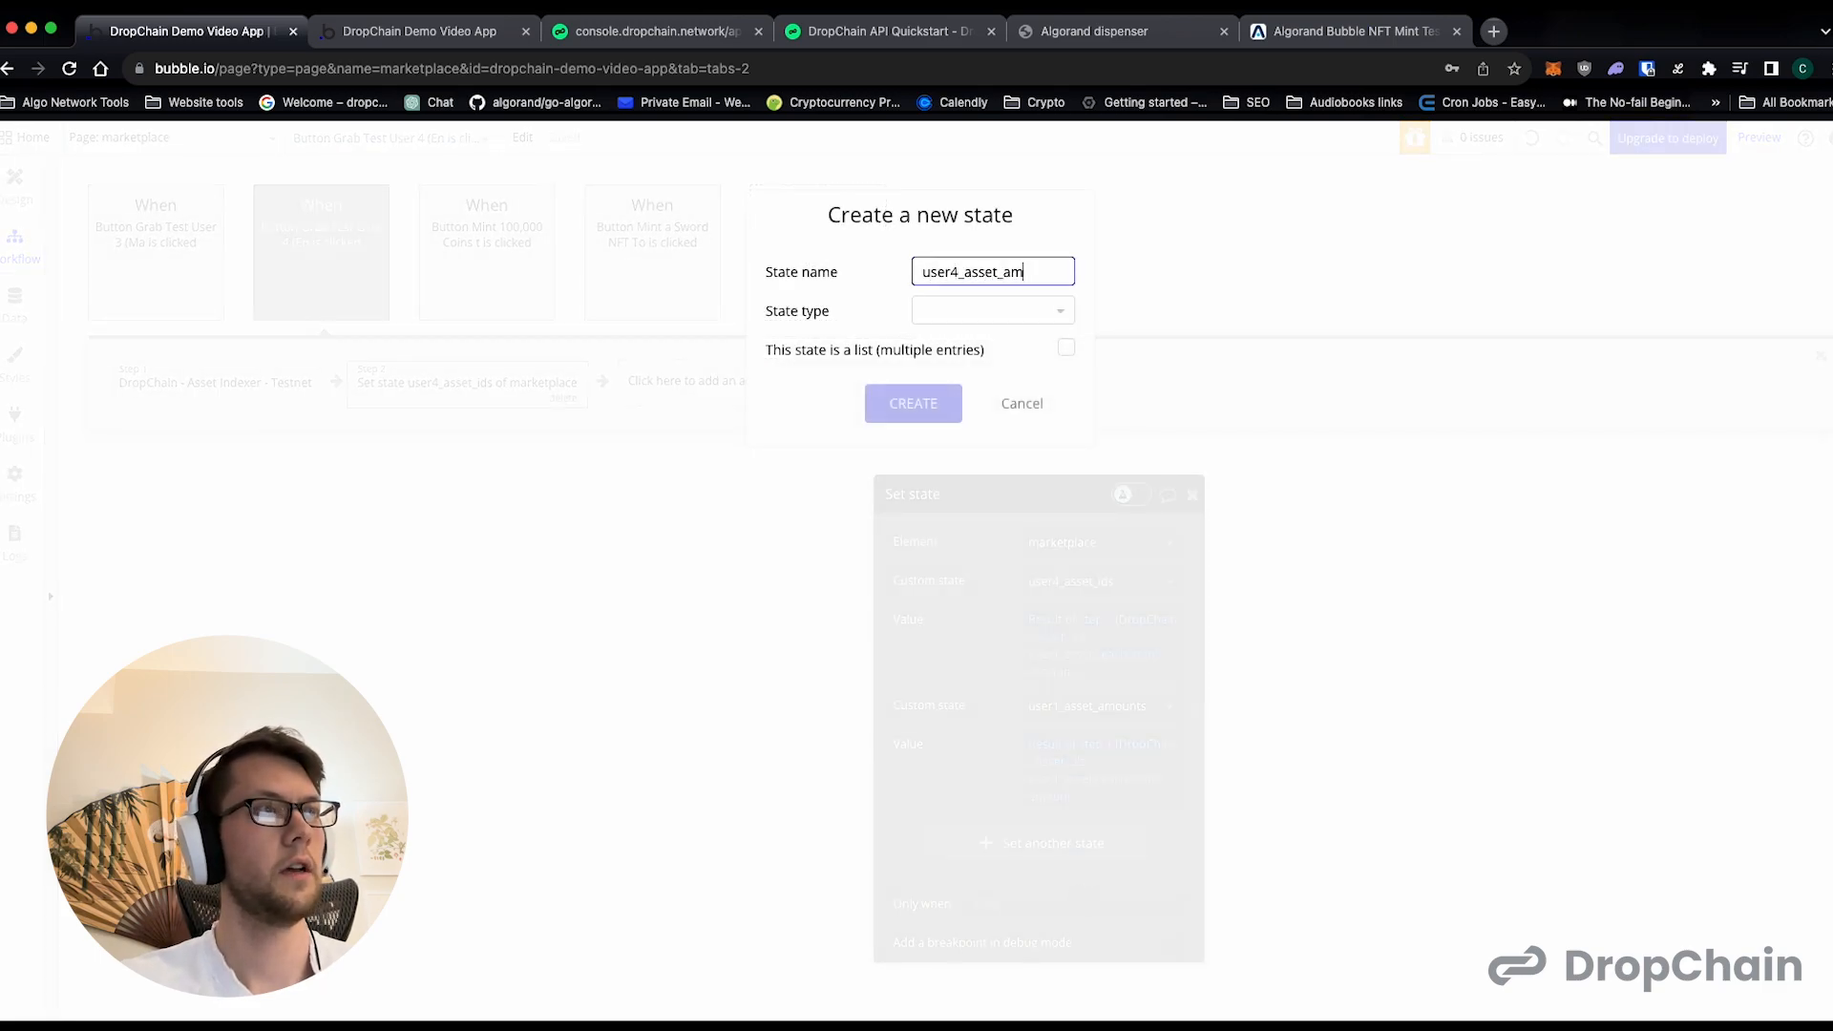
type("ounts")
left_click(997, 315)
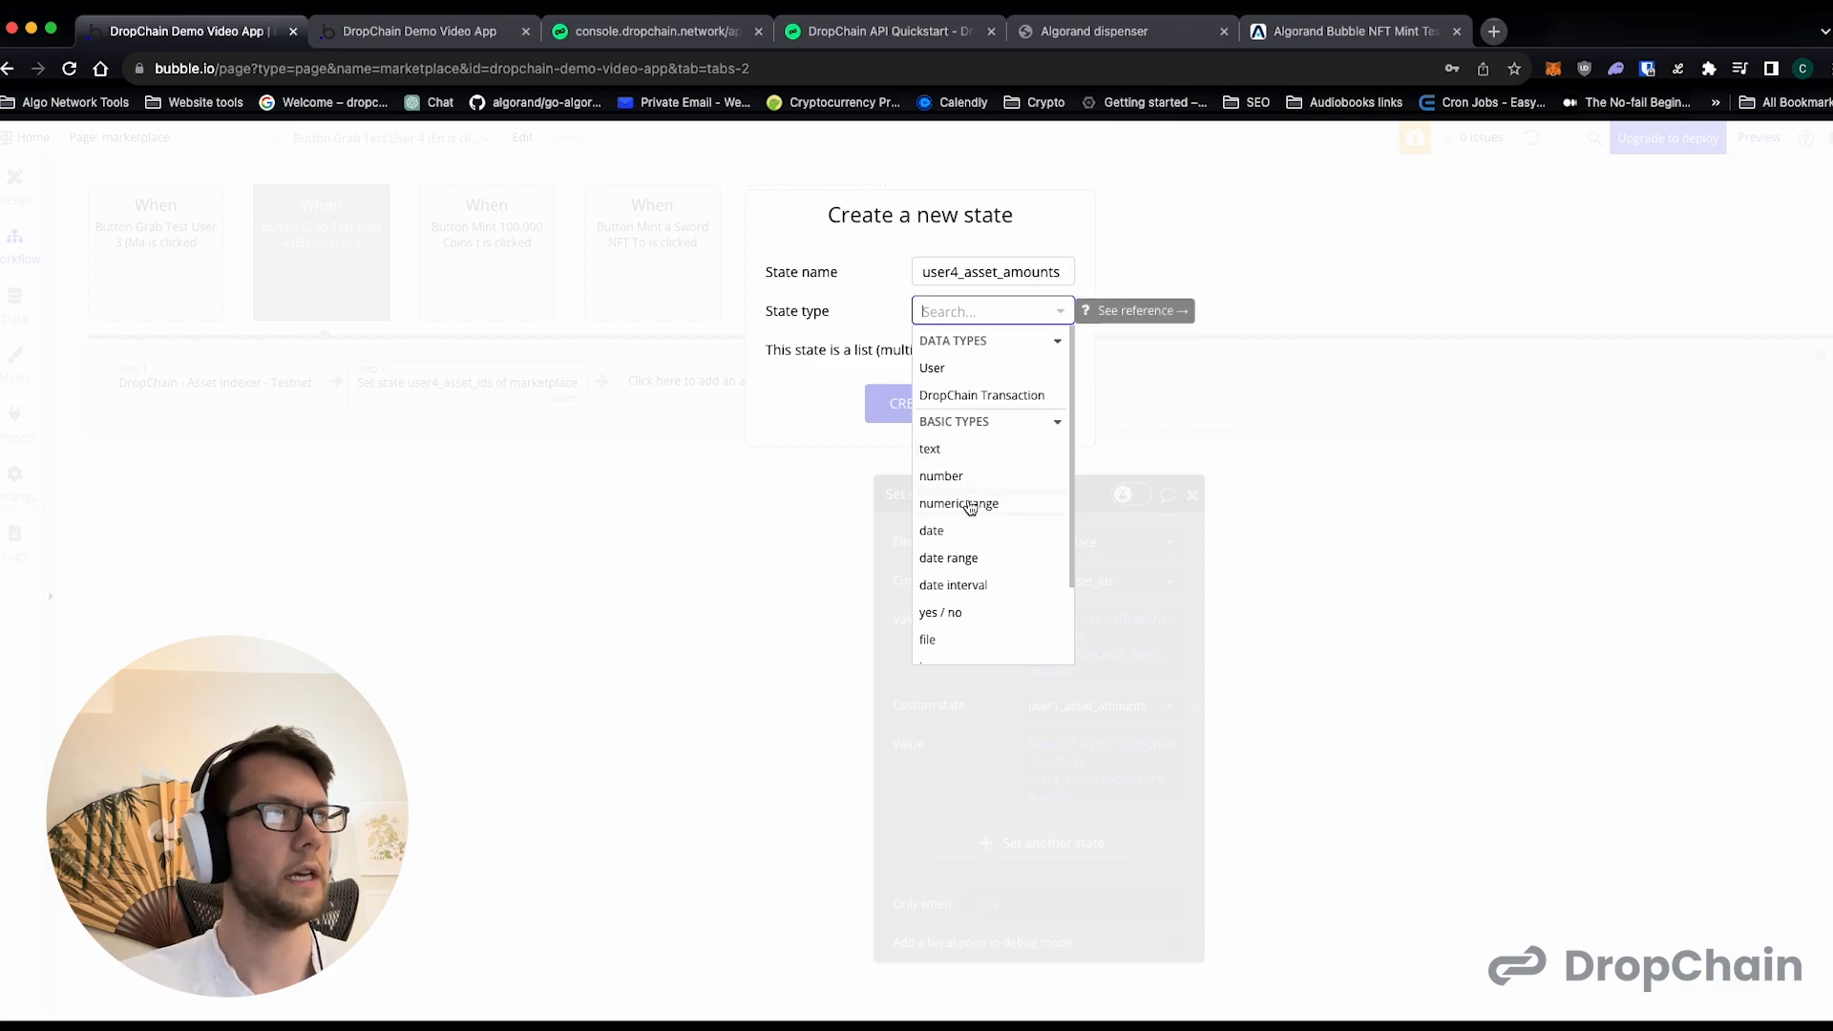
left_click(970, 478)
left_click(1067, 350)
left_click(907, 412)
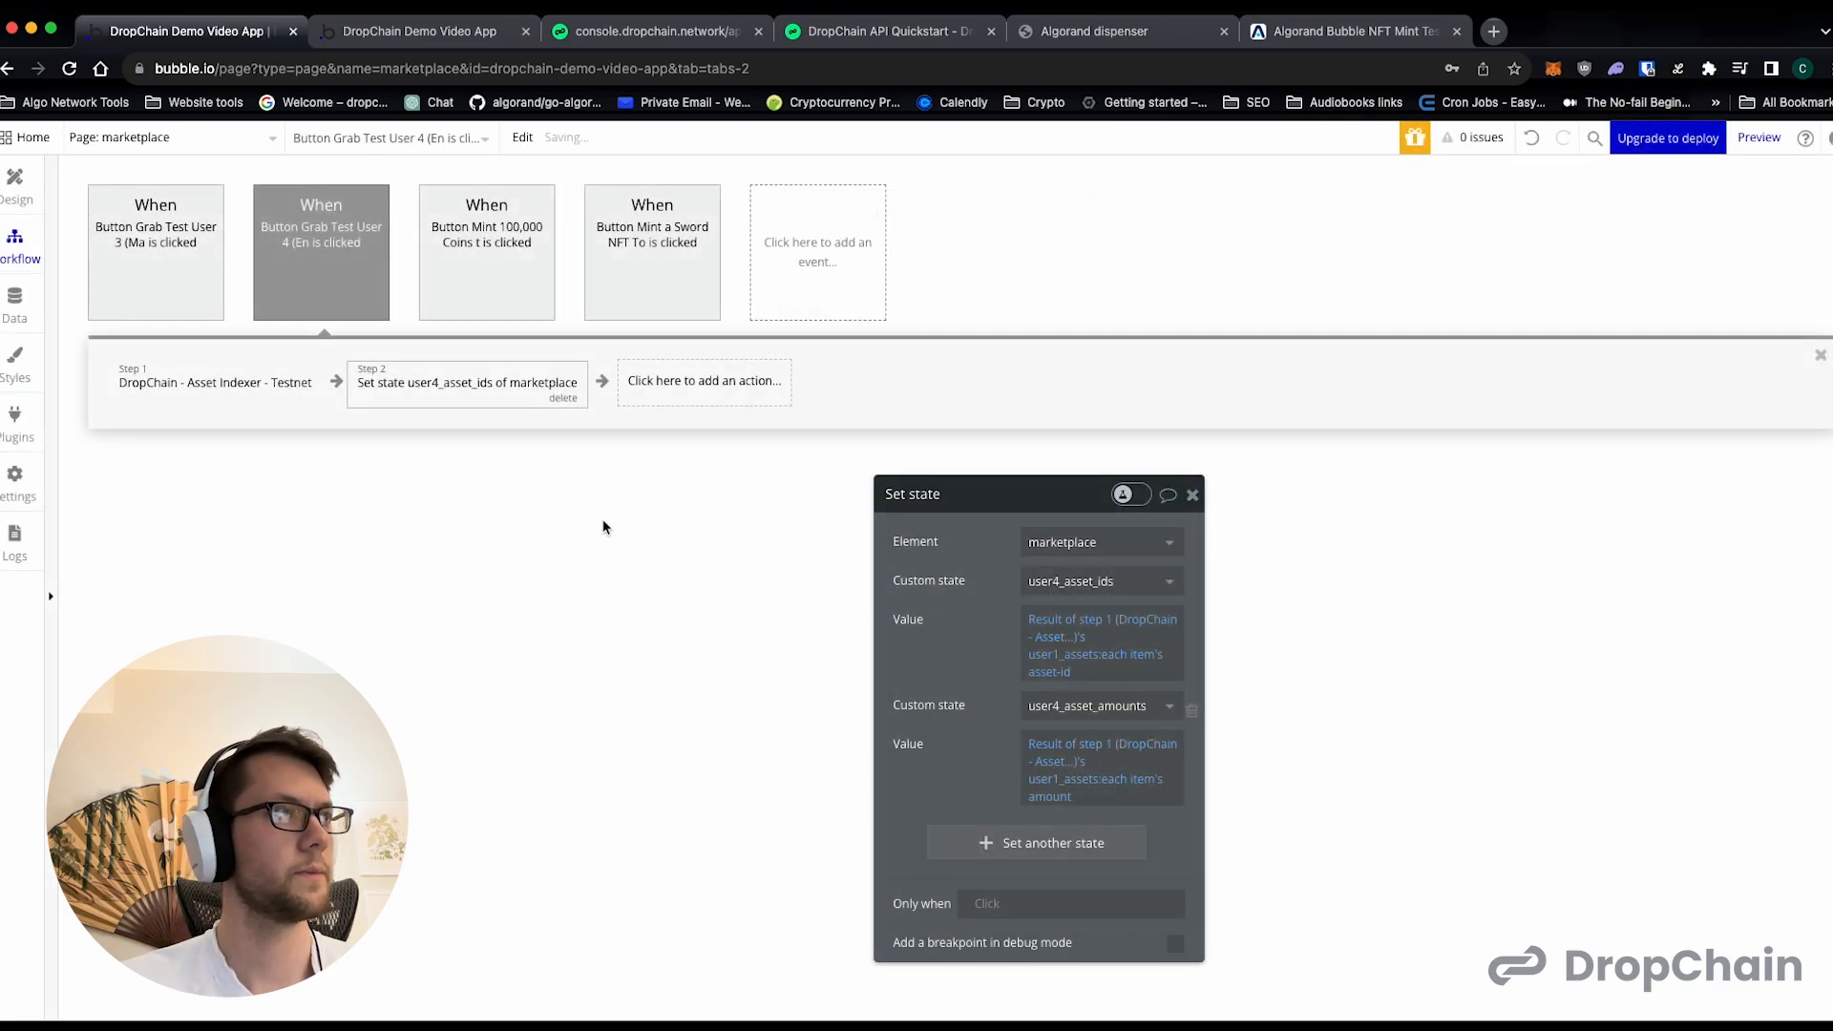
- Give the repeating group under the Grab Test User 3 button content type text and data source marketplace's user3_asset_ids
left_click(20, 185)
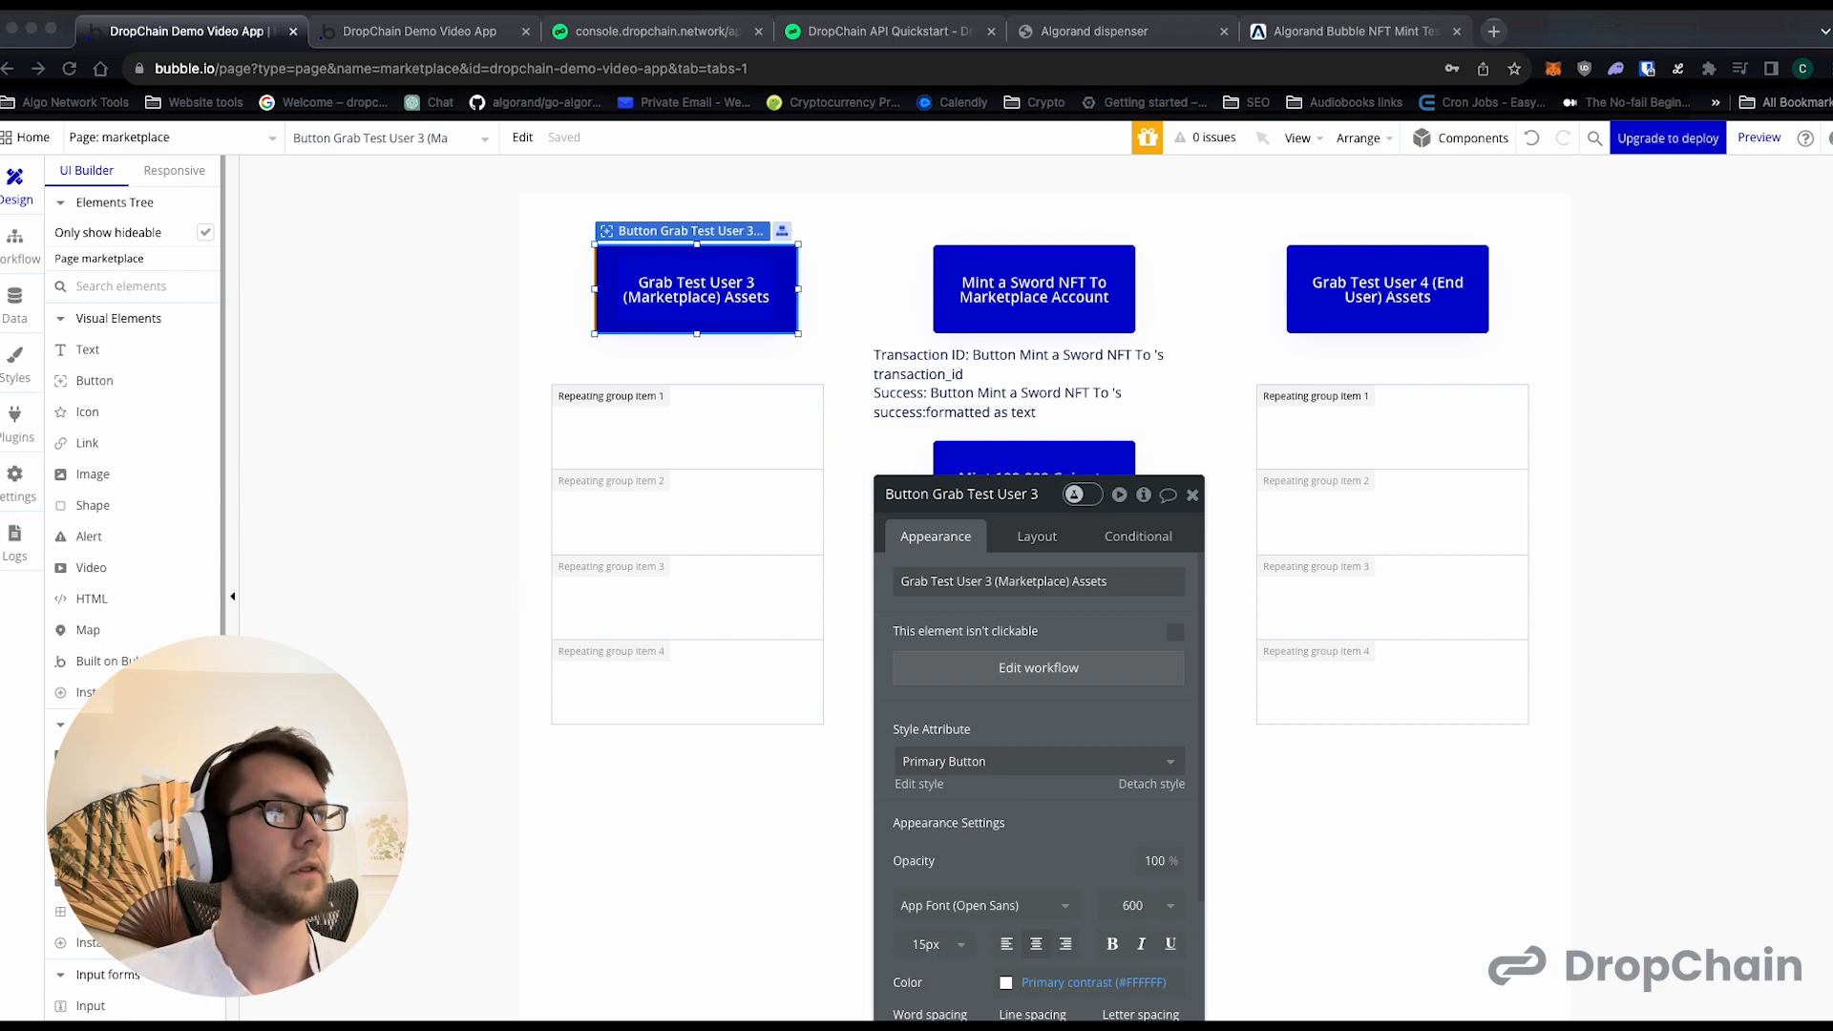
left_click(710, 417)
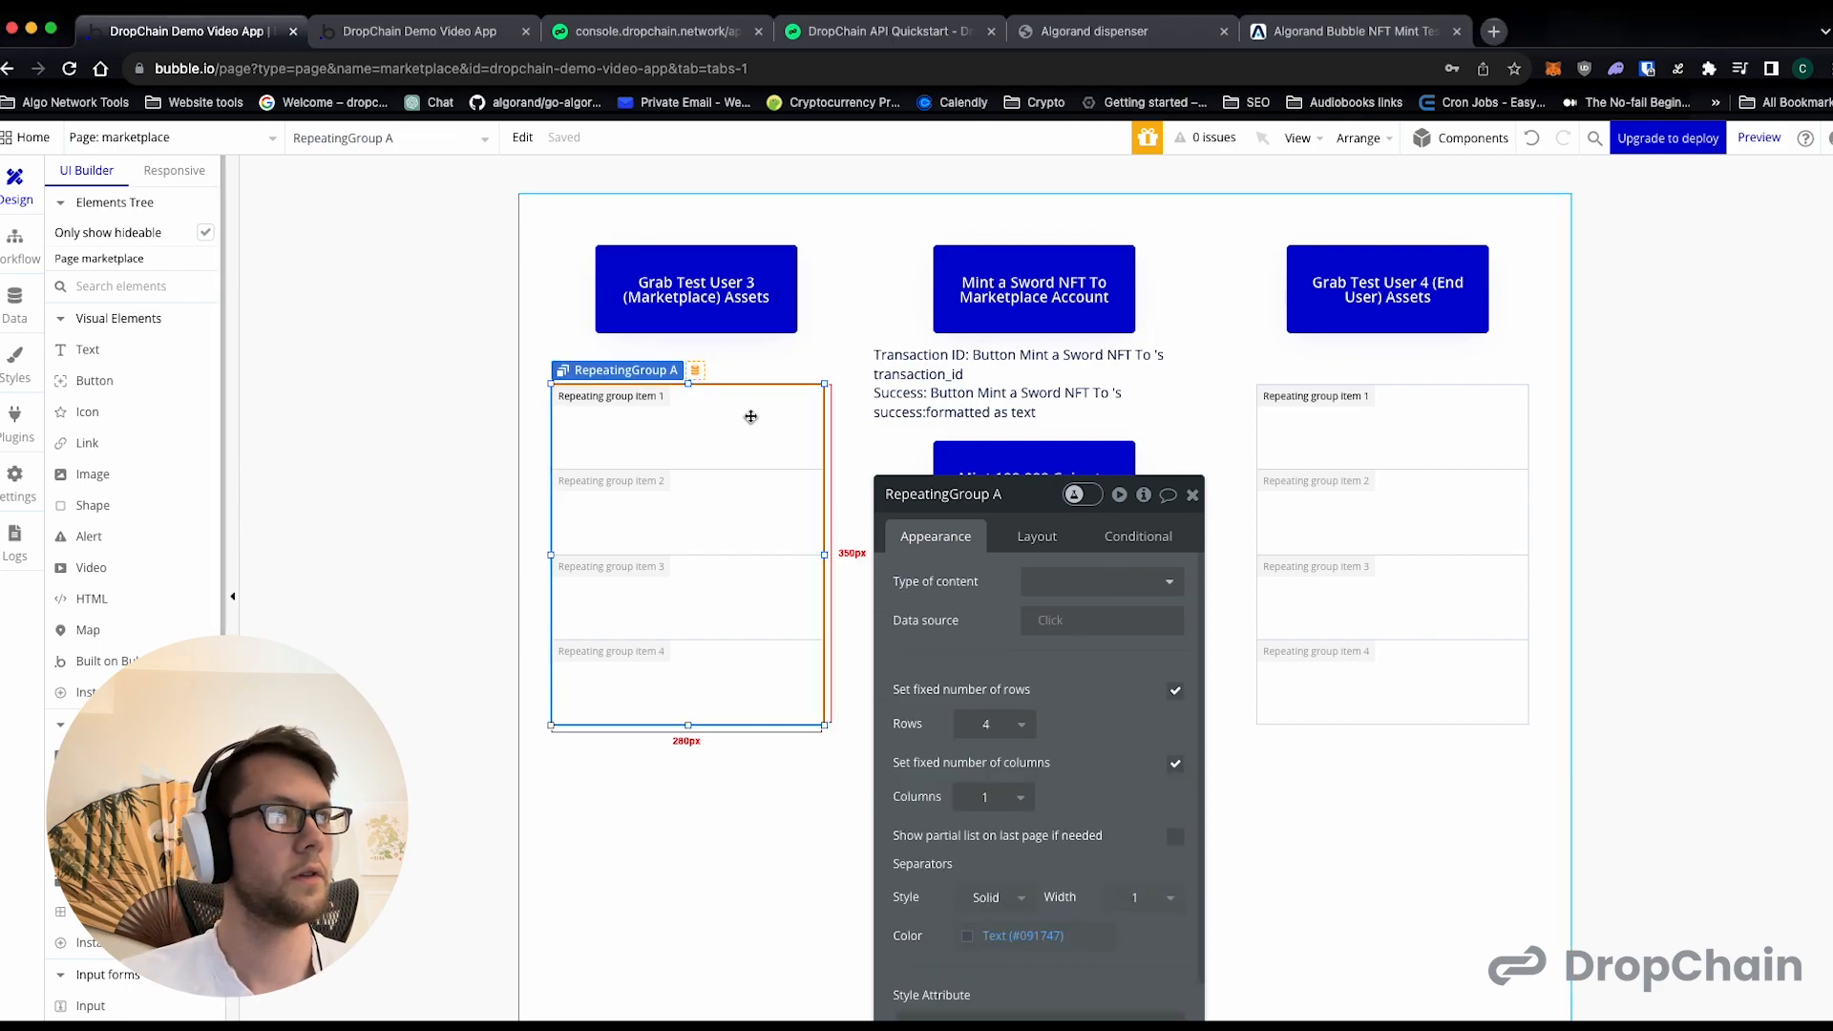
left_click(1136, 581)
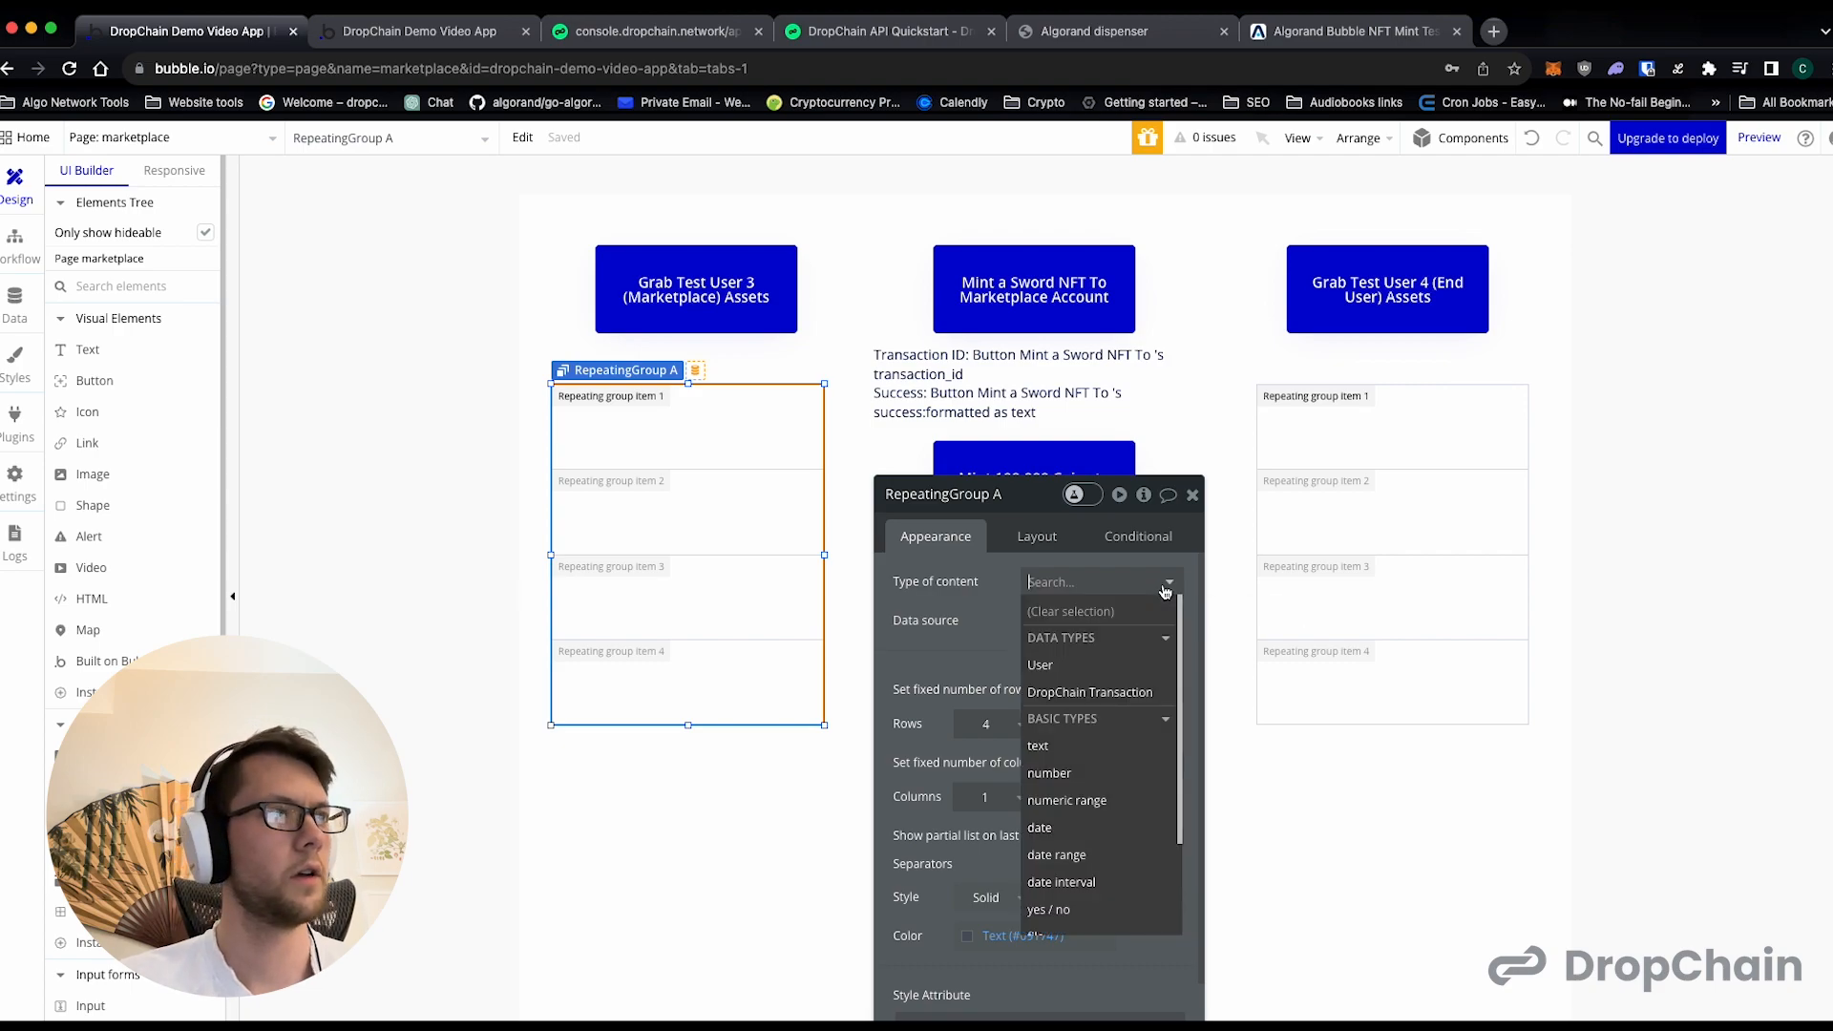
left_click(1074, 749)
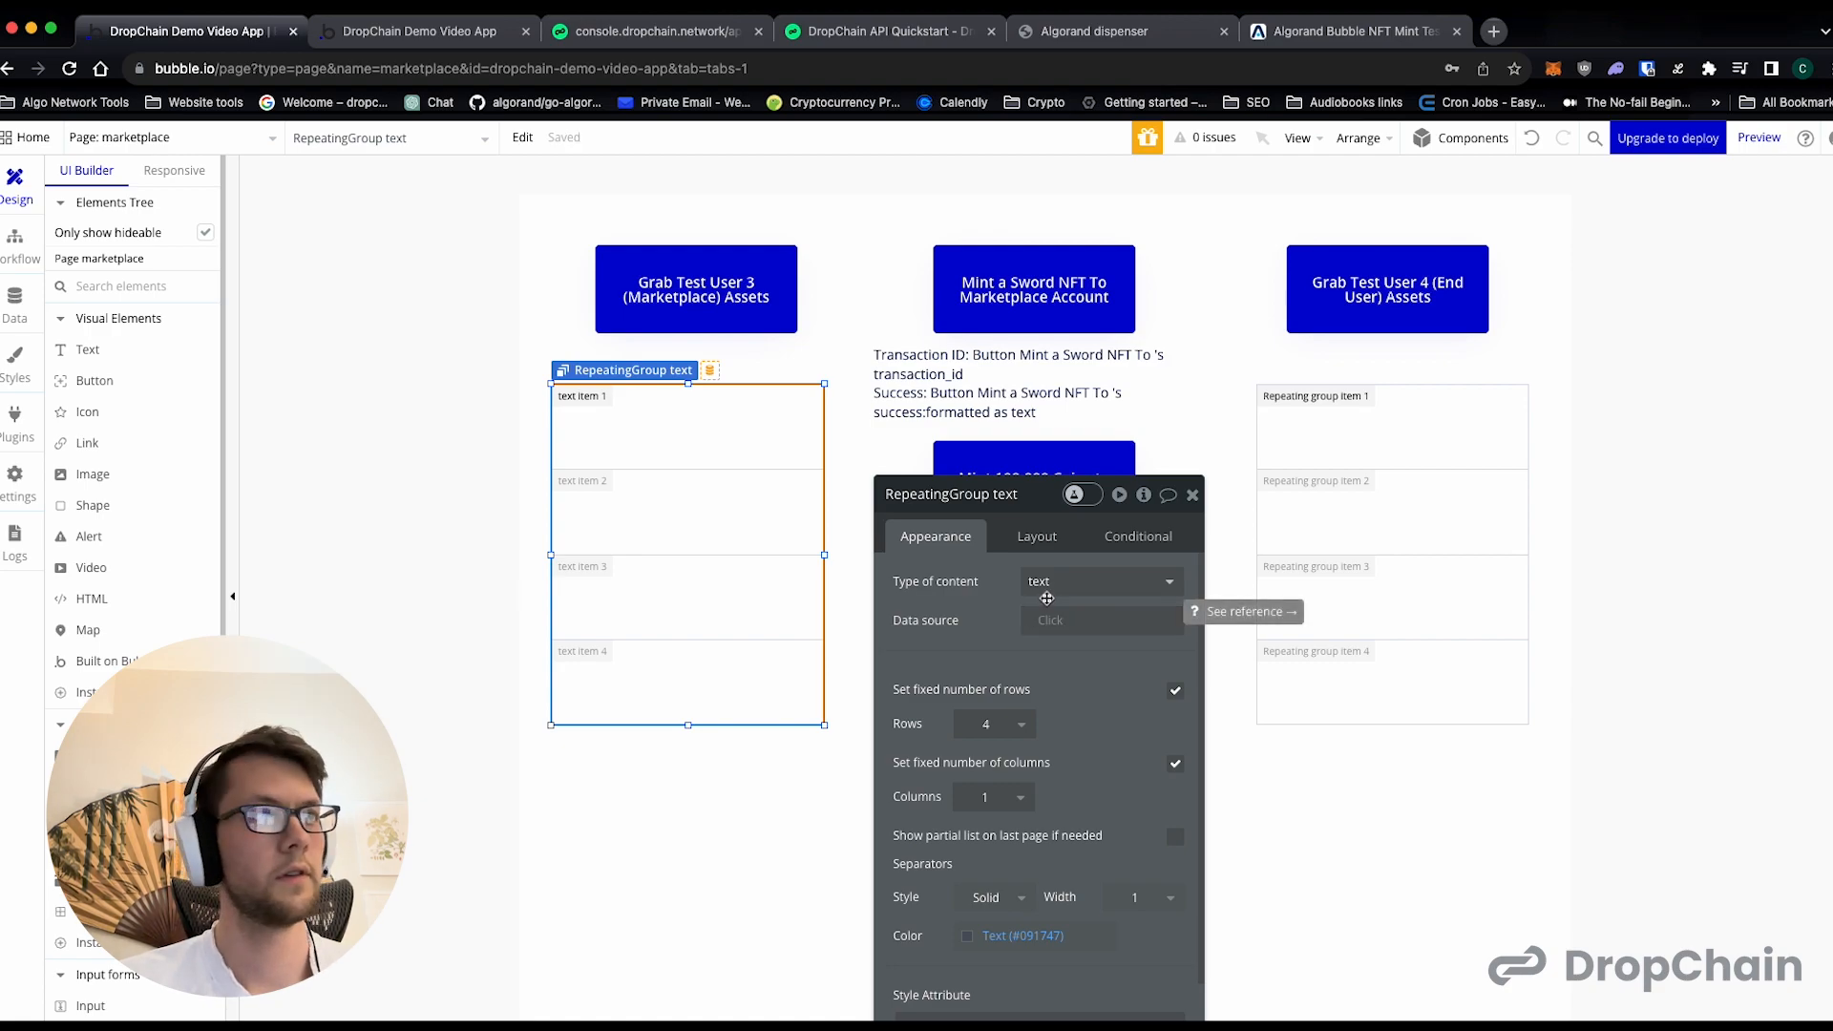
left_click(1044, 620)
scroll(1150, 745, "down", 1)
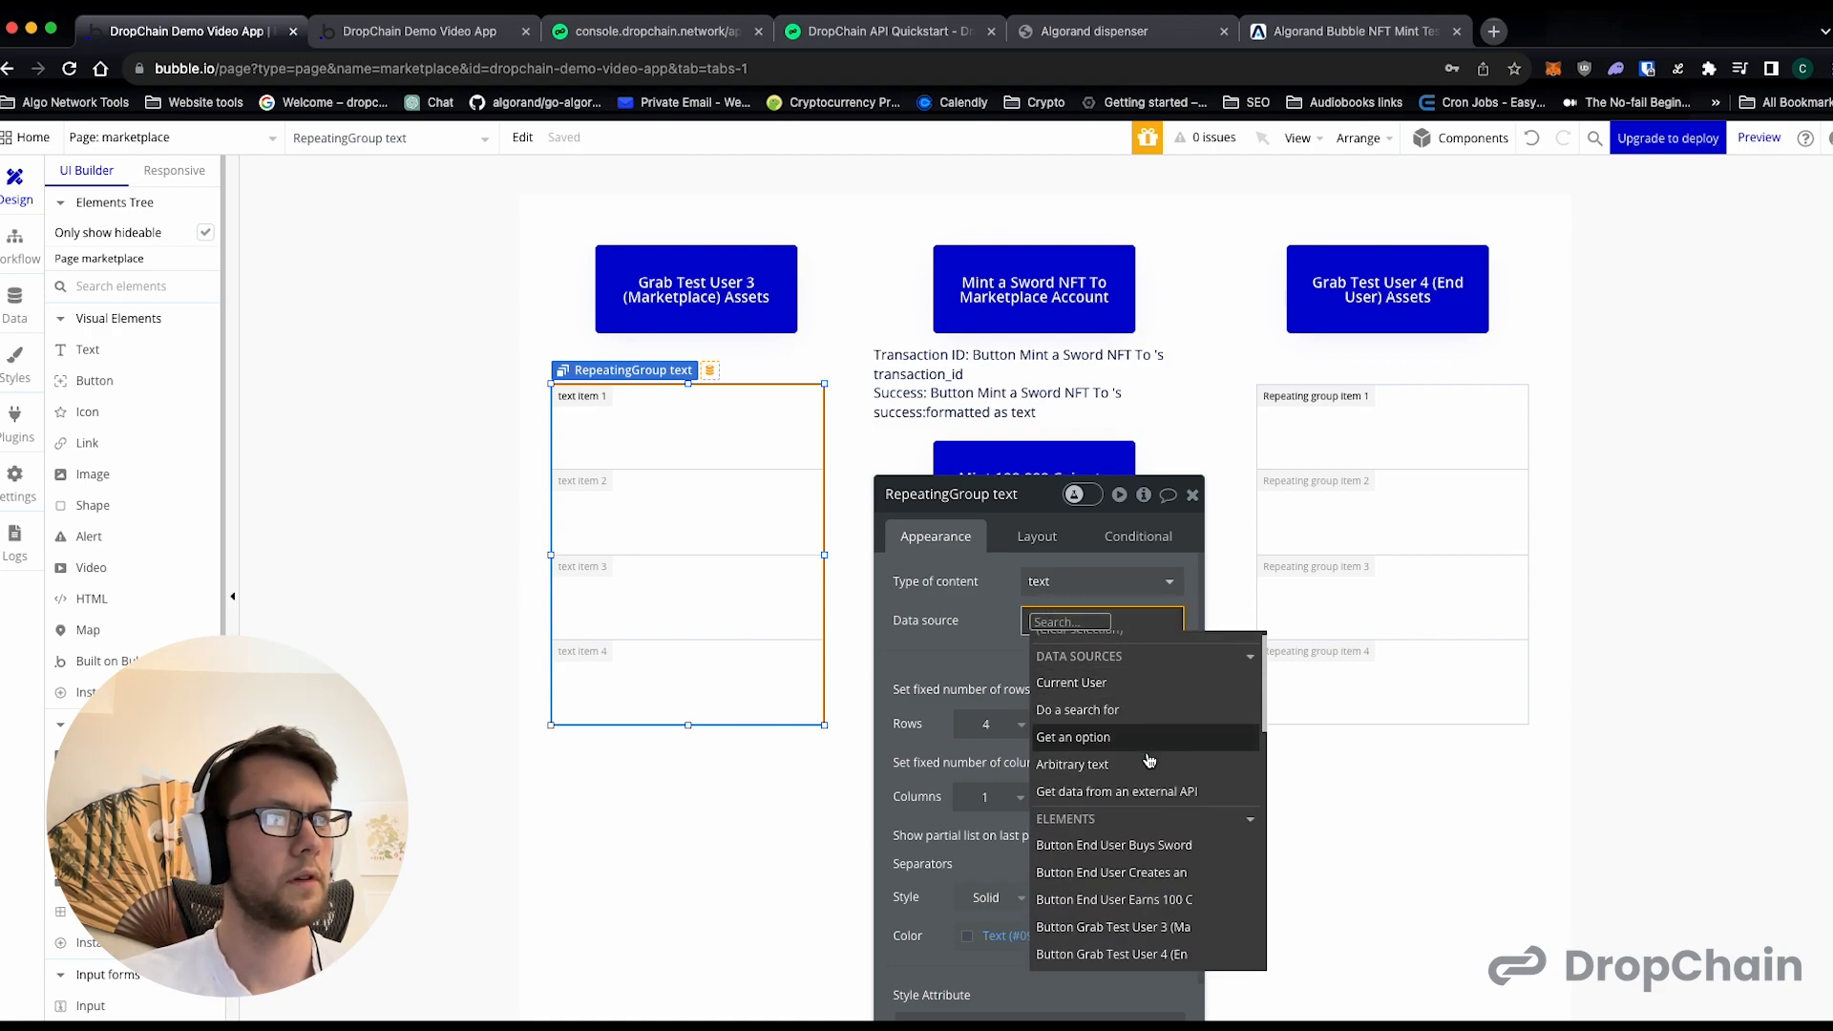
scroll(1146, 754, "down", 4)
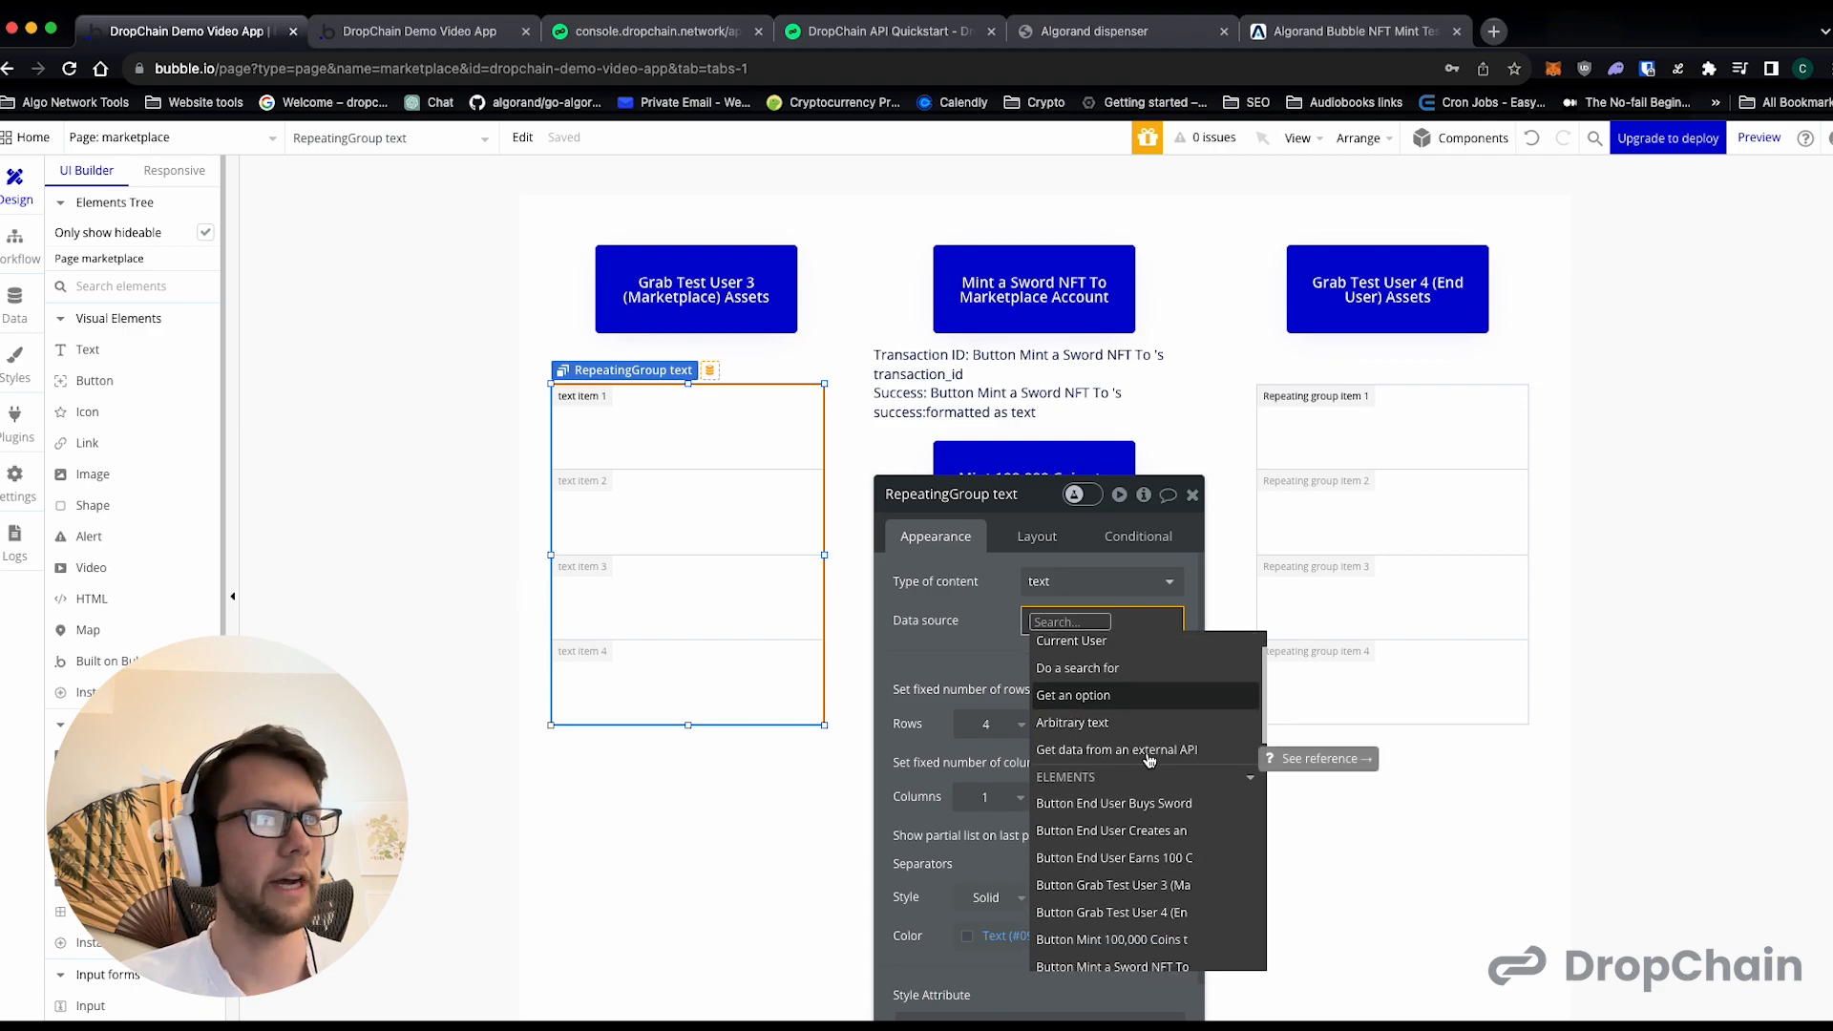
scroll(1130, 731, "down", 5)
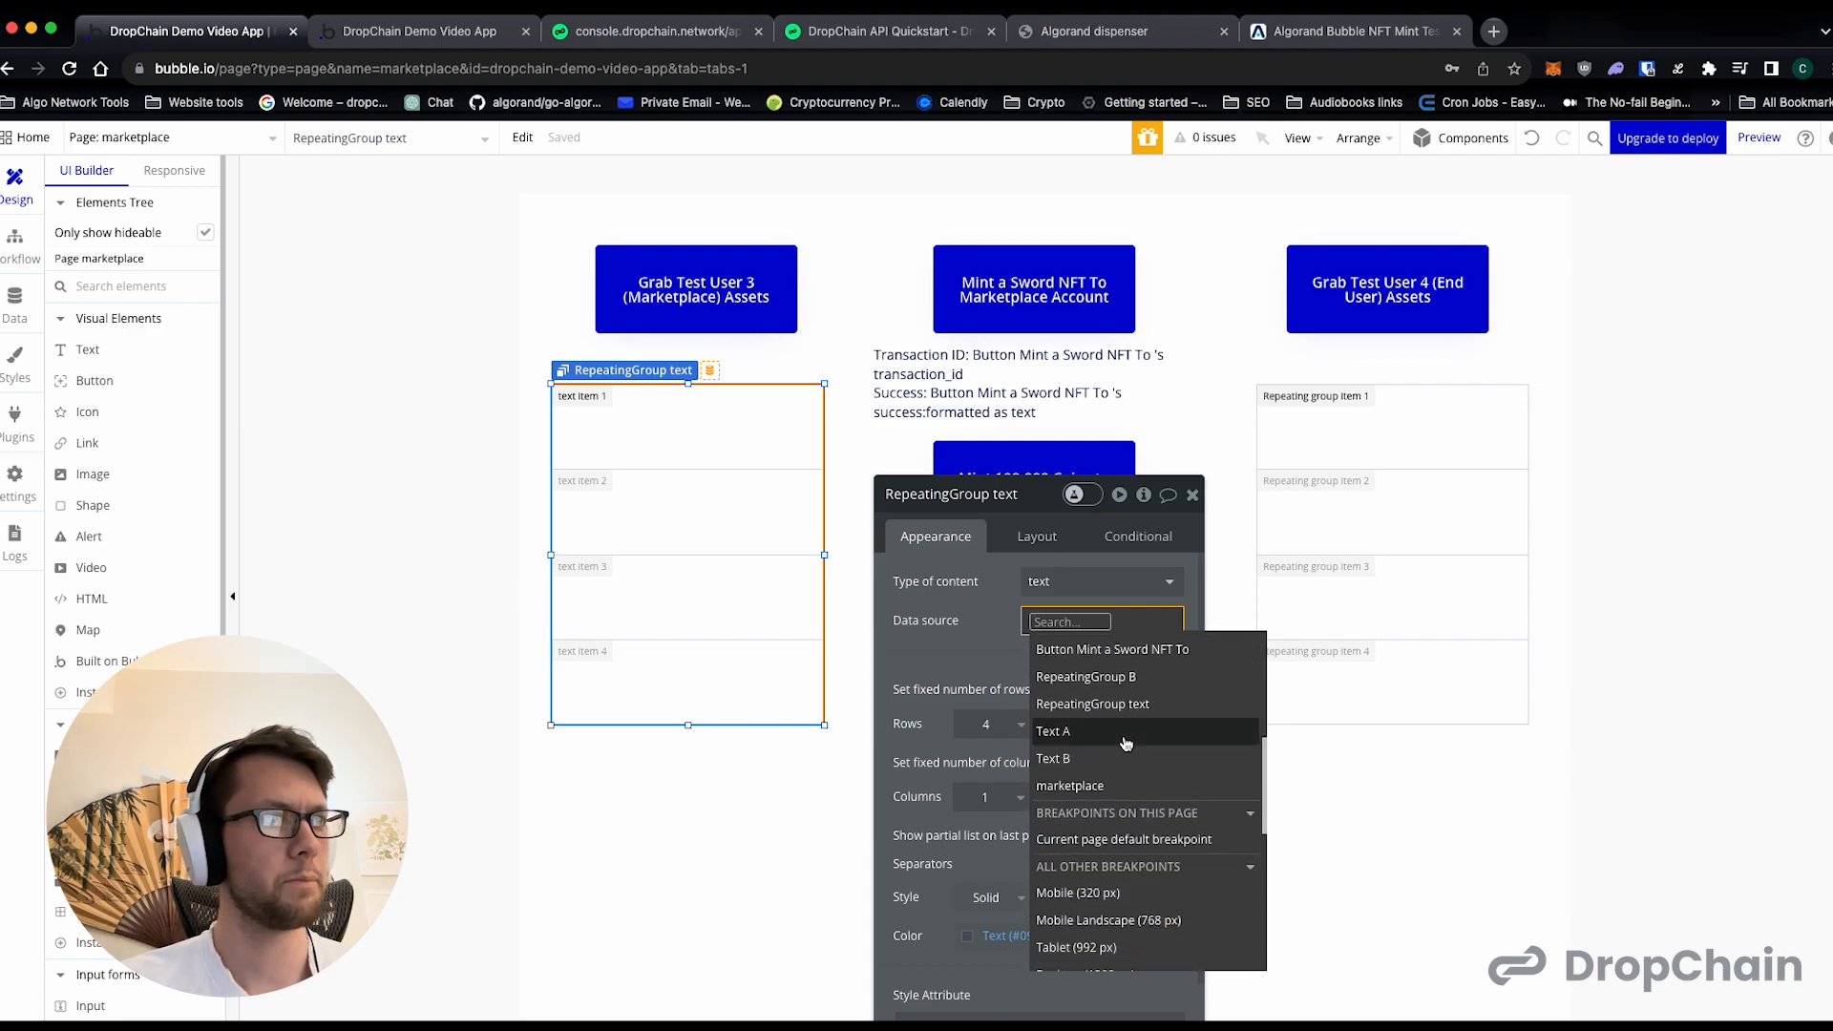
left_click(1098, 798)
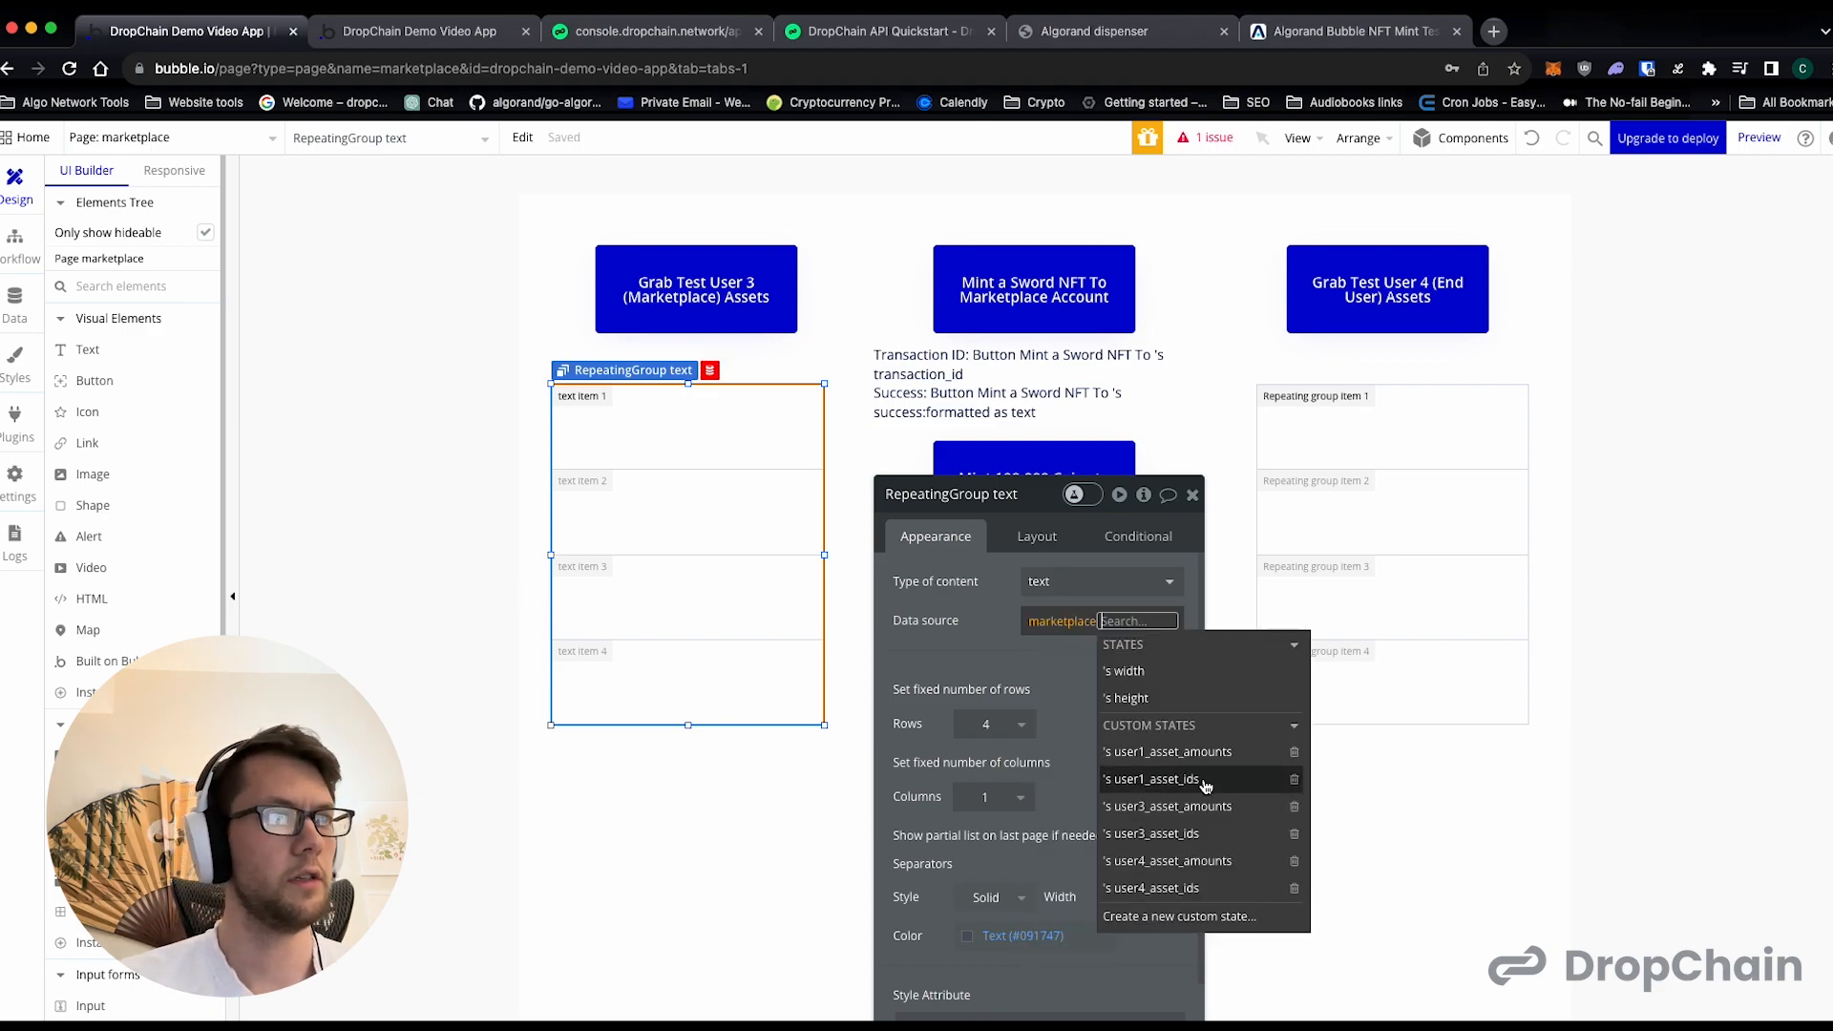
left_click(1201, 834)
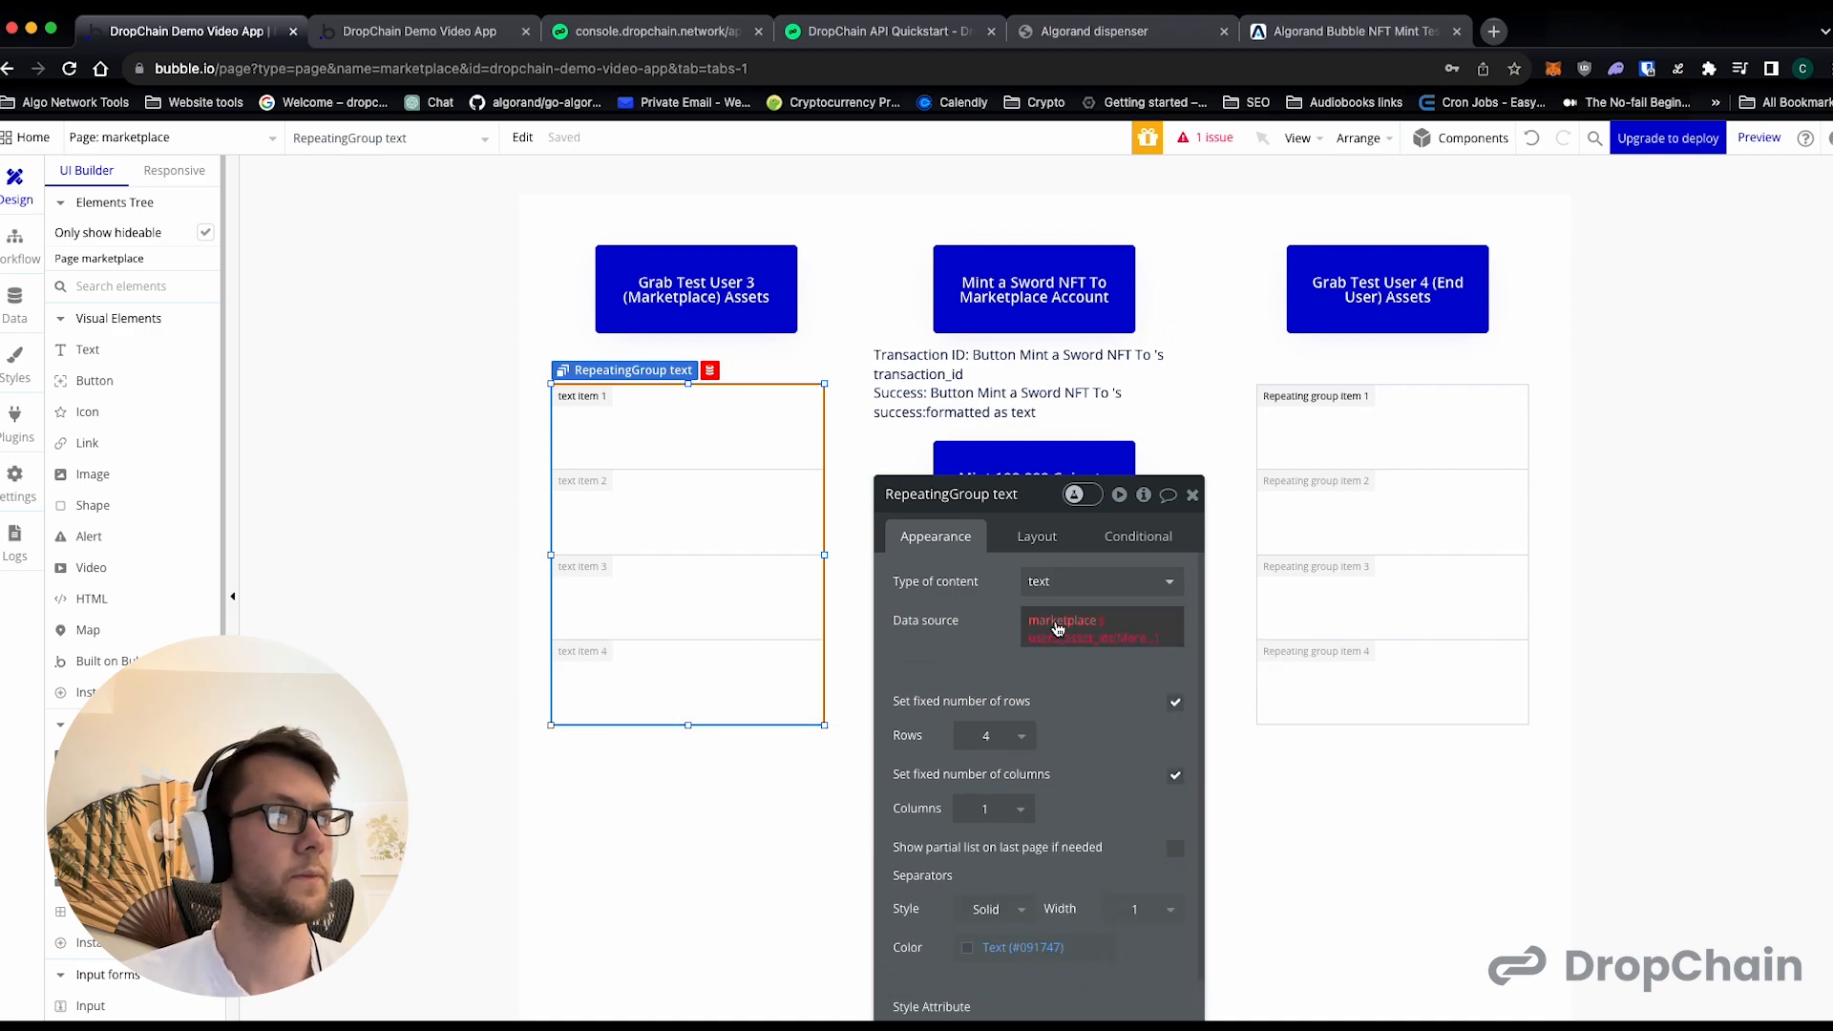
- Change the Test User 3 repeating group's content type to number and turn off its fixed number of rows
left_click(1054, 585)
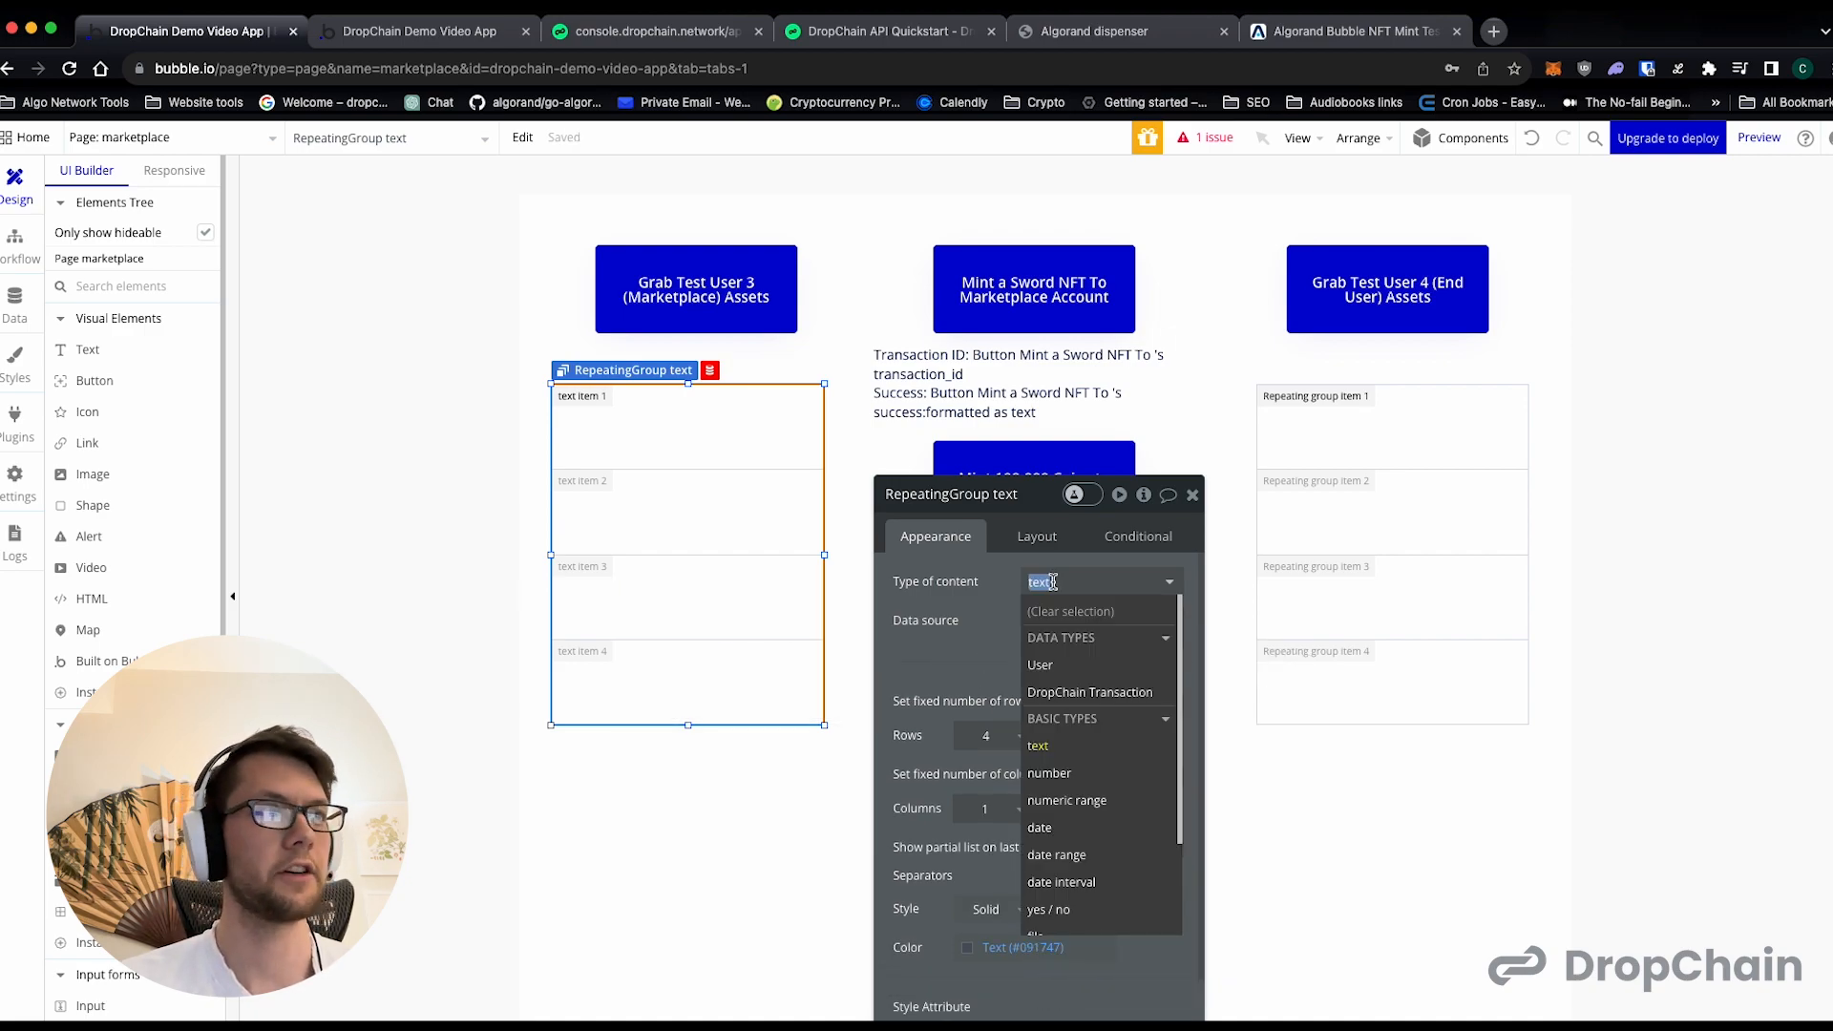
left_click(1102, 774)
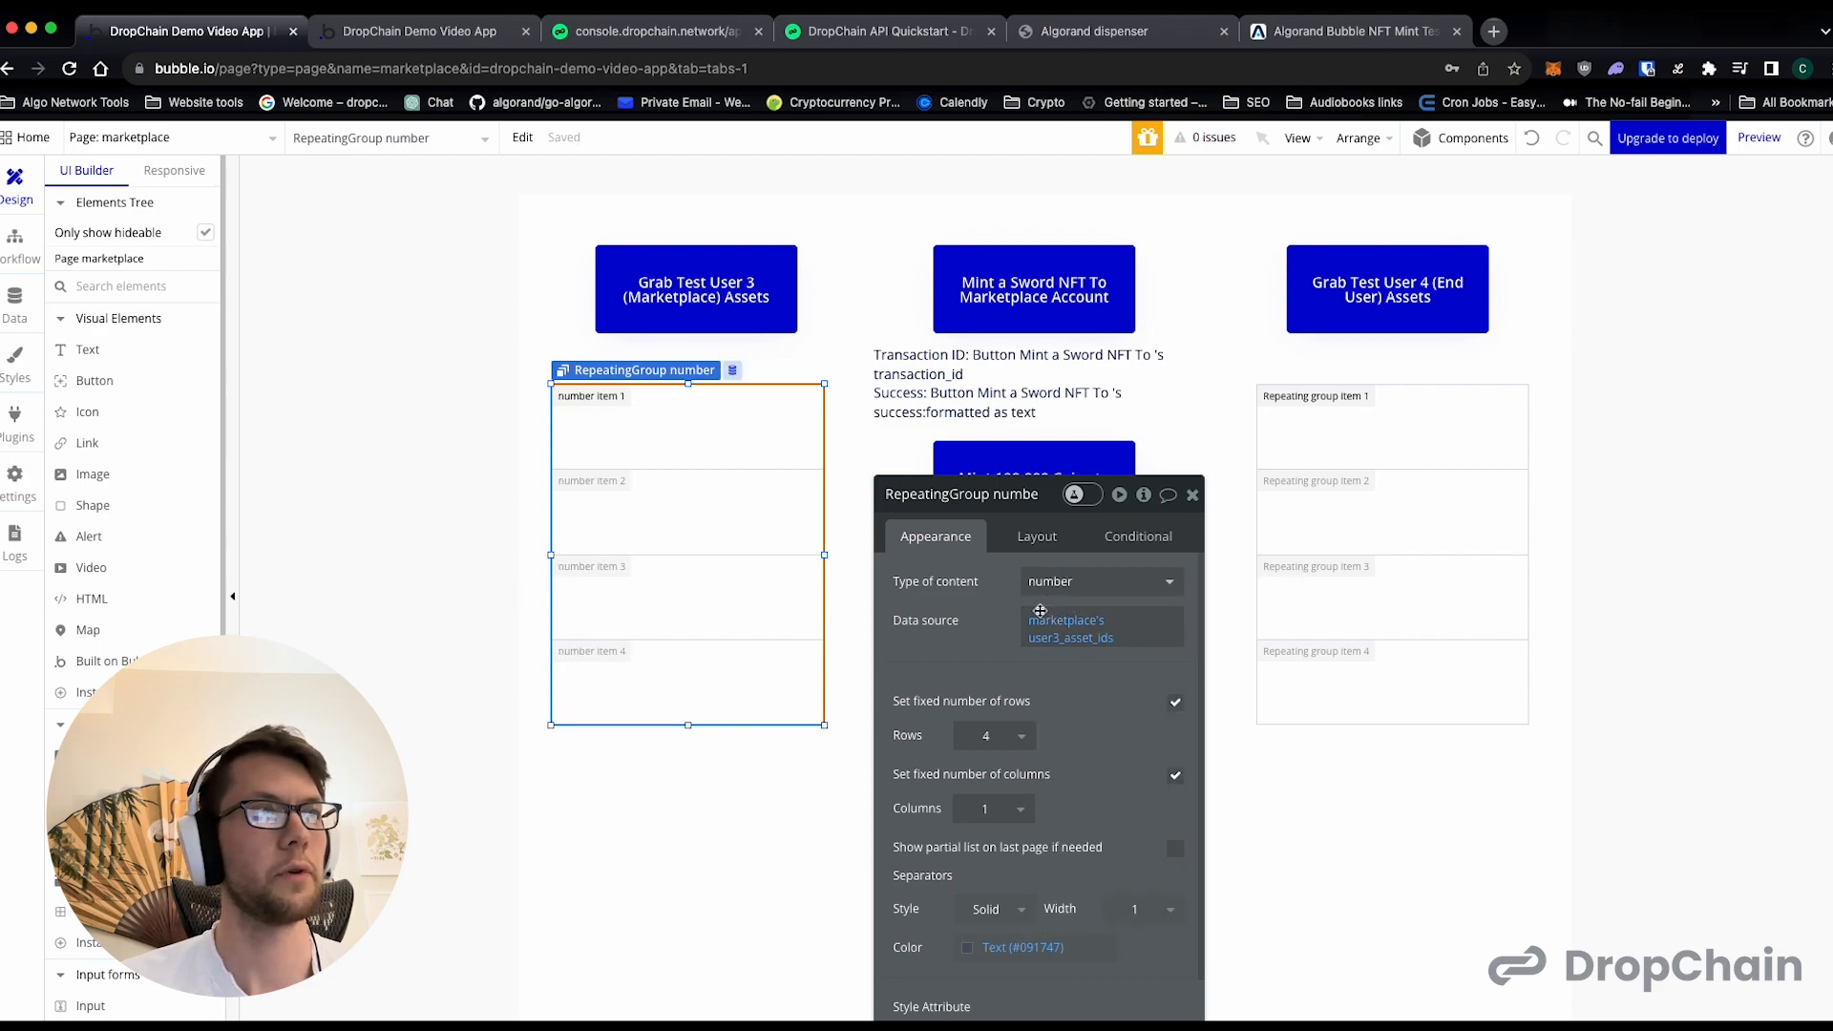
mouse_move(1007, 633)
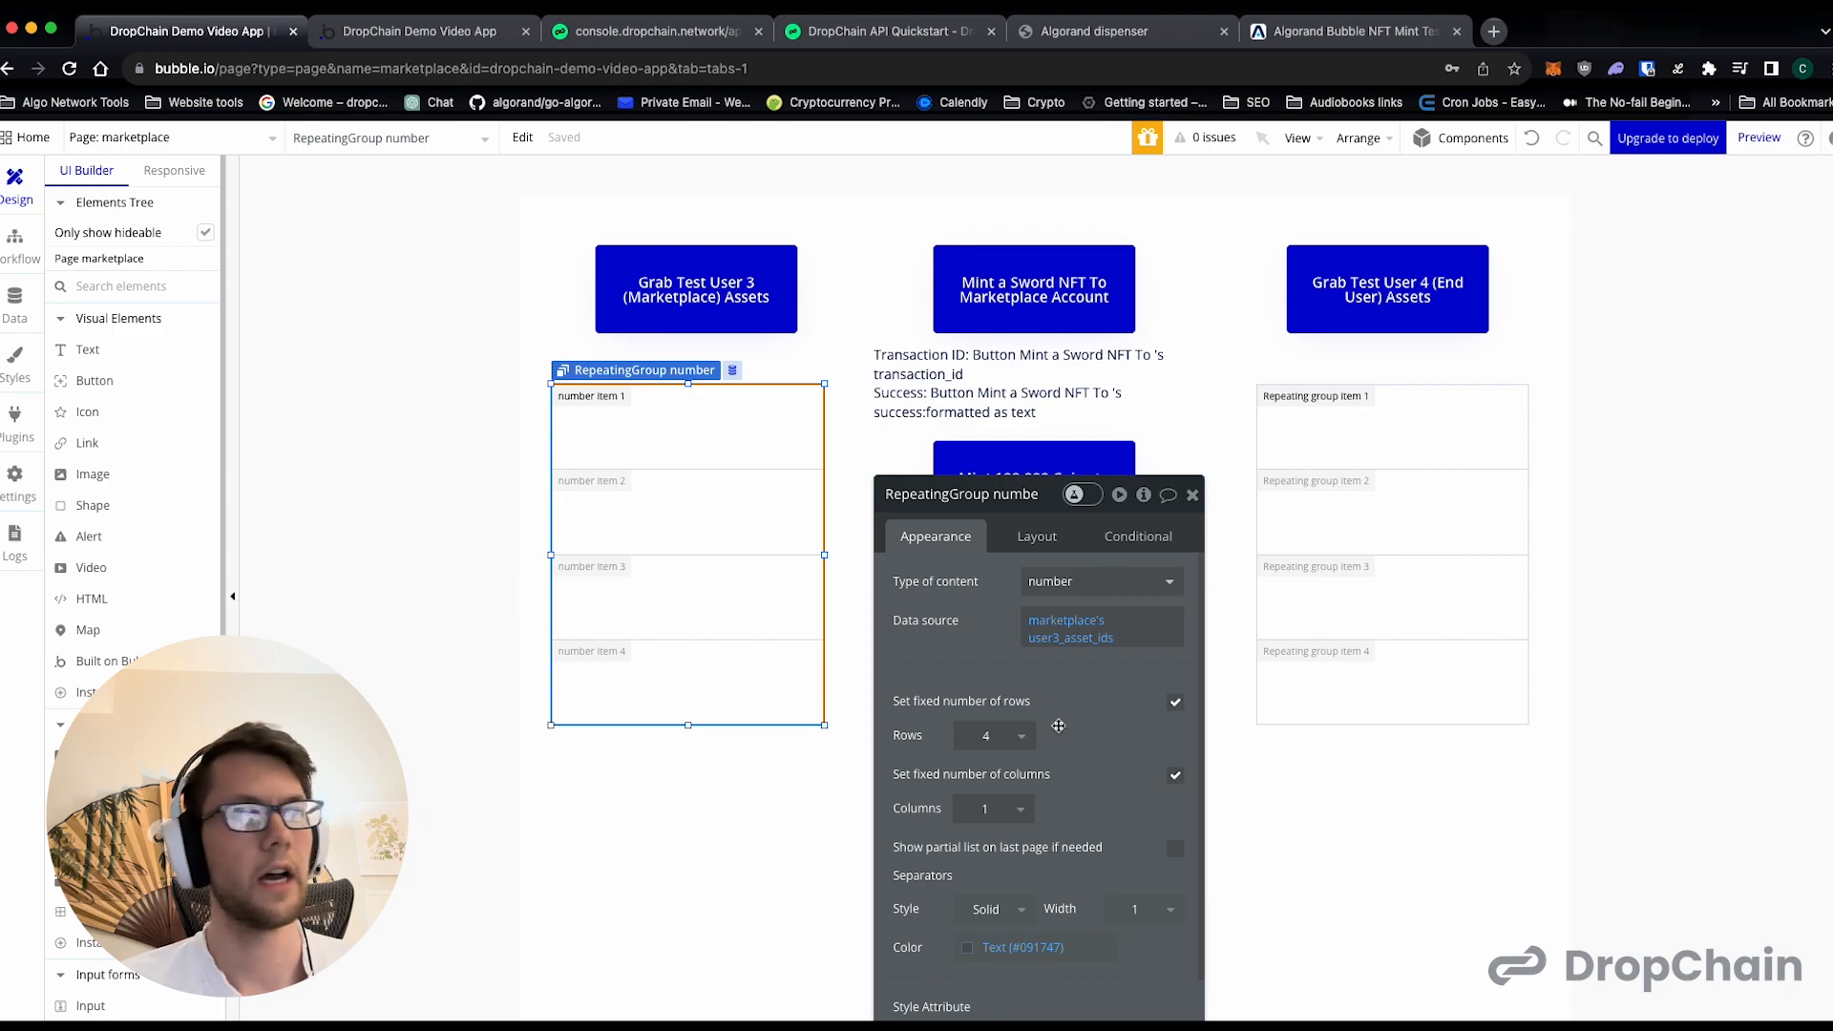
left_click(1177, 704)
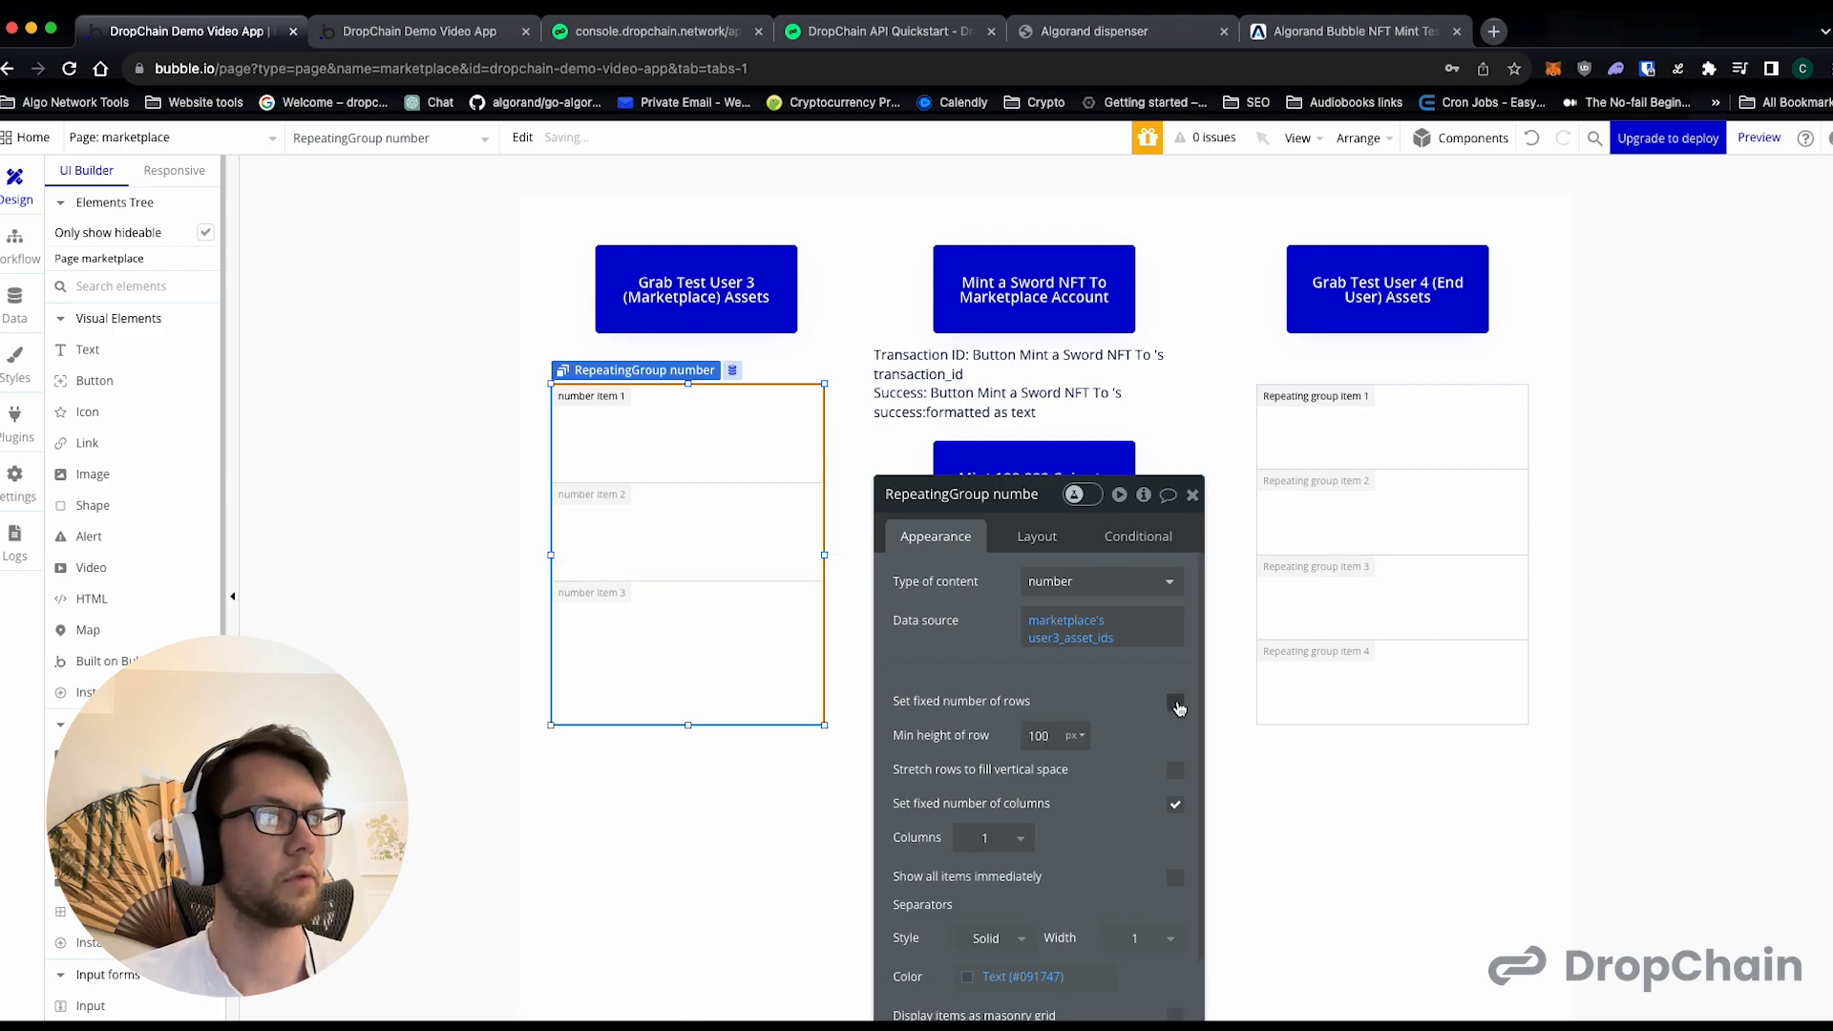
scroll(1154, 762, "down", 1)
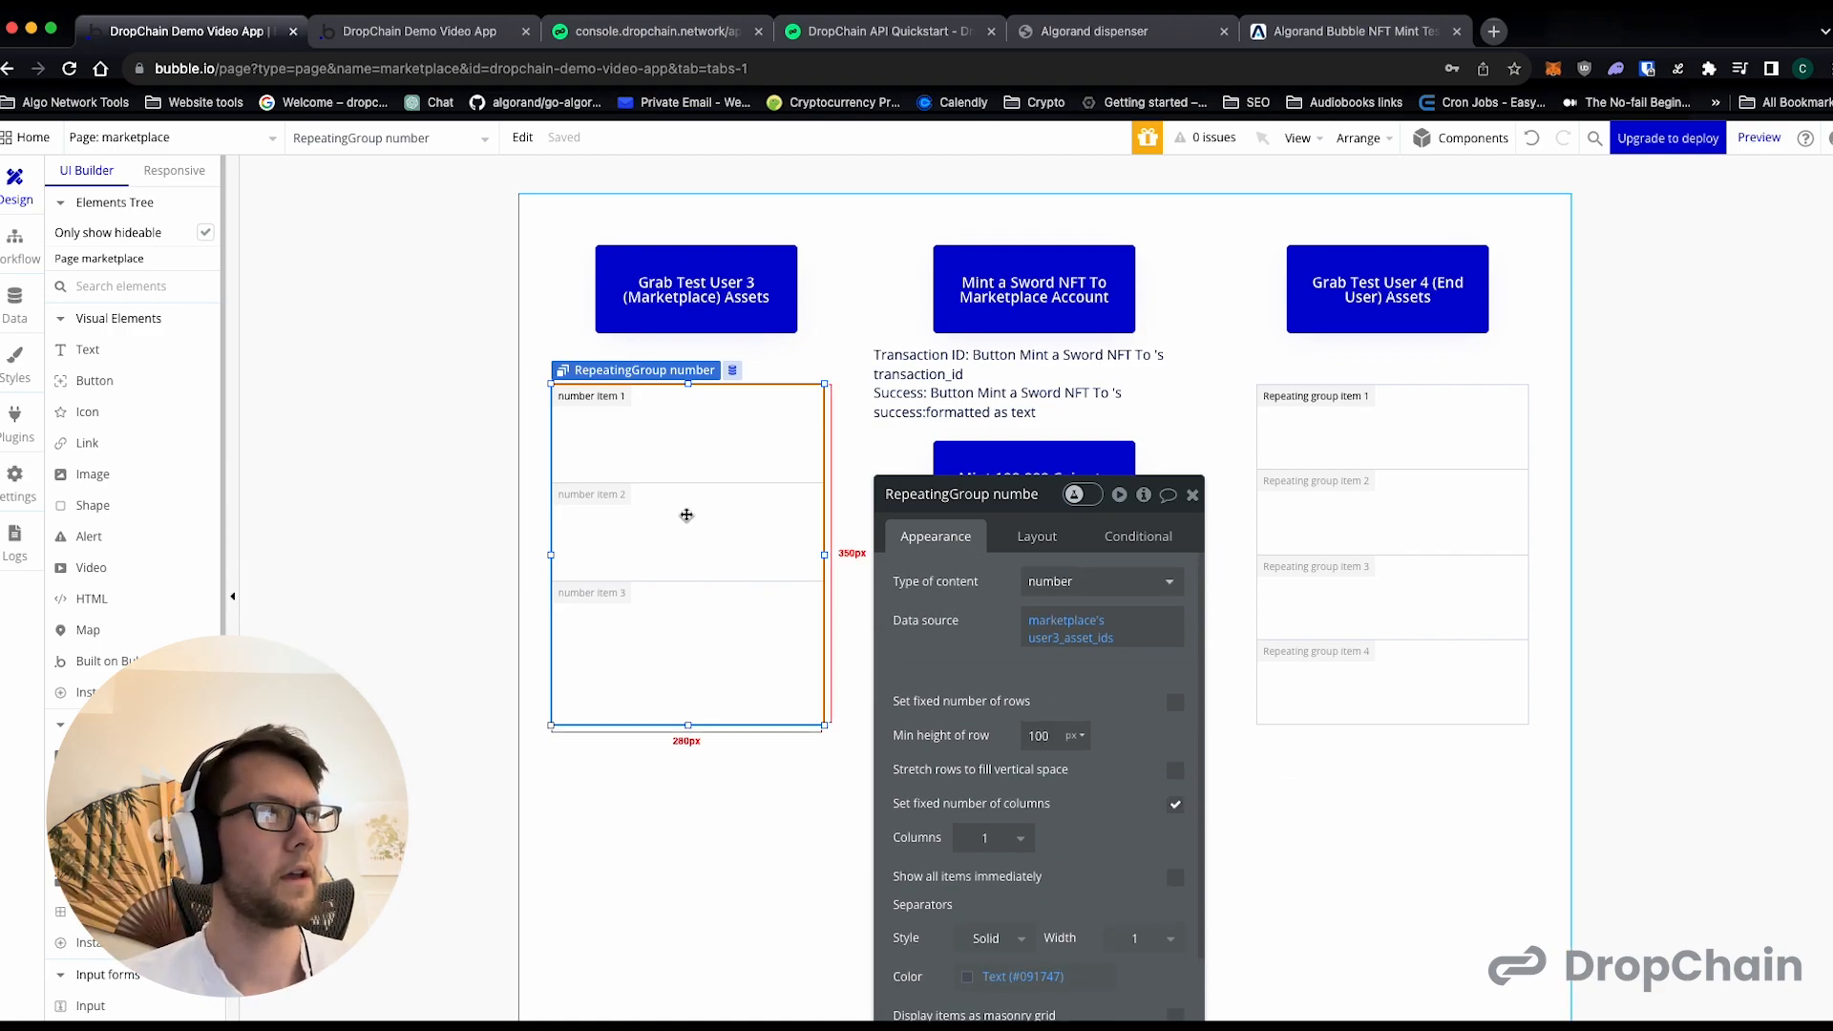
- Set the repeating group under the Grab Test User 4 button to content type number with data source marketplace's user4_asset_ids
left_click(1428, 436)
left_click(1115, 584)
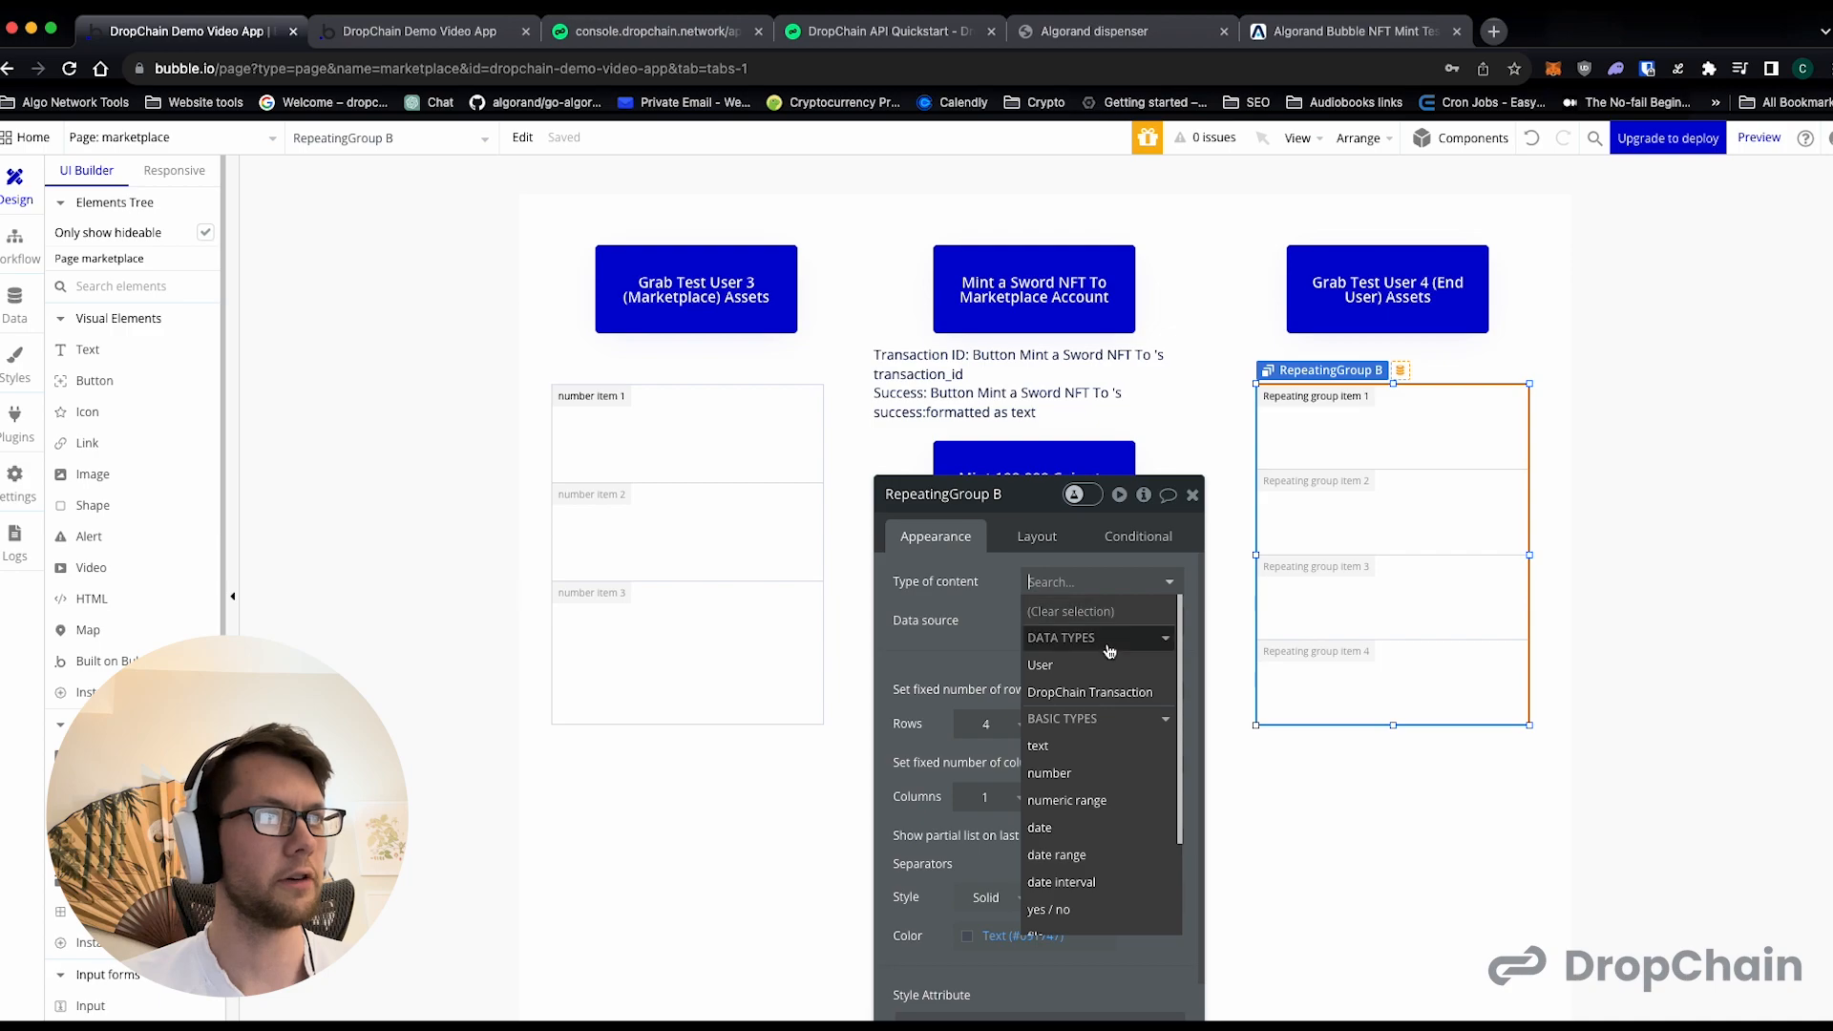
left_click(1089, 775)
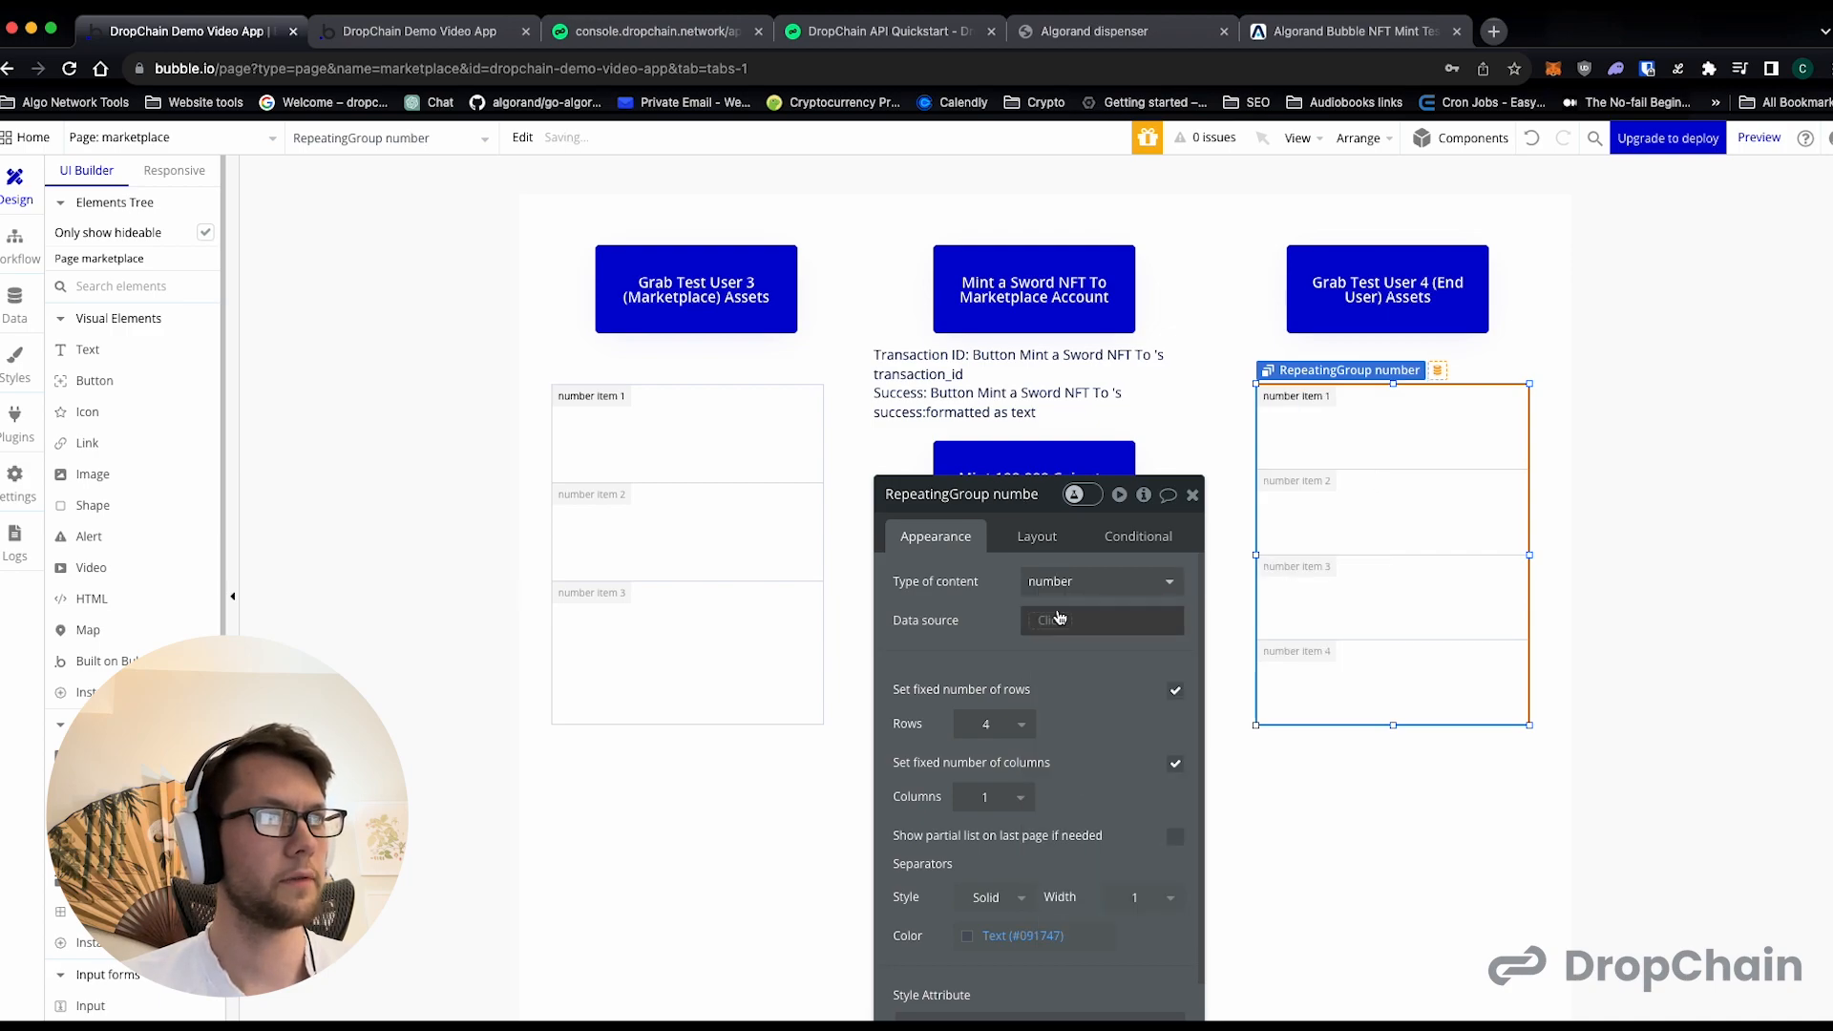
scroll(1115, 774, "down", 5)
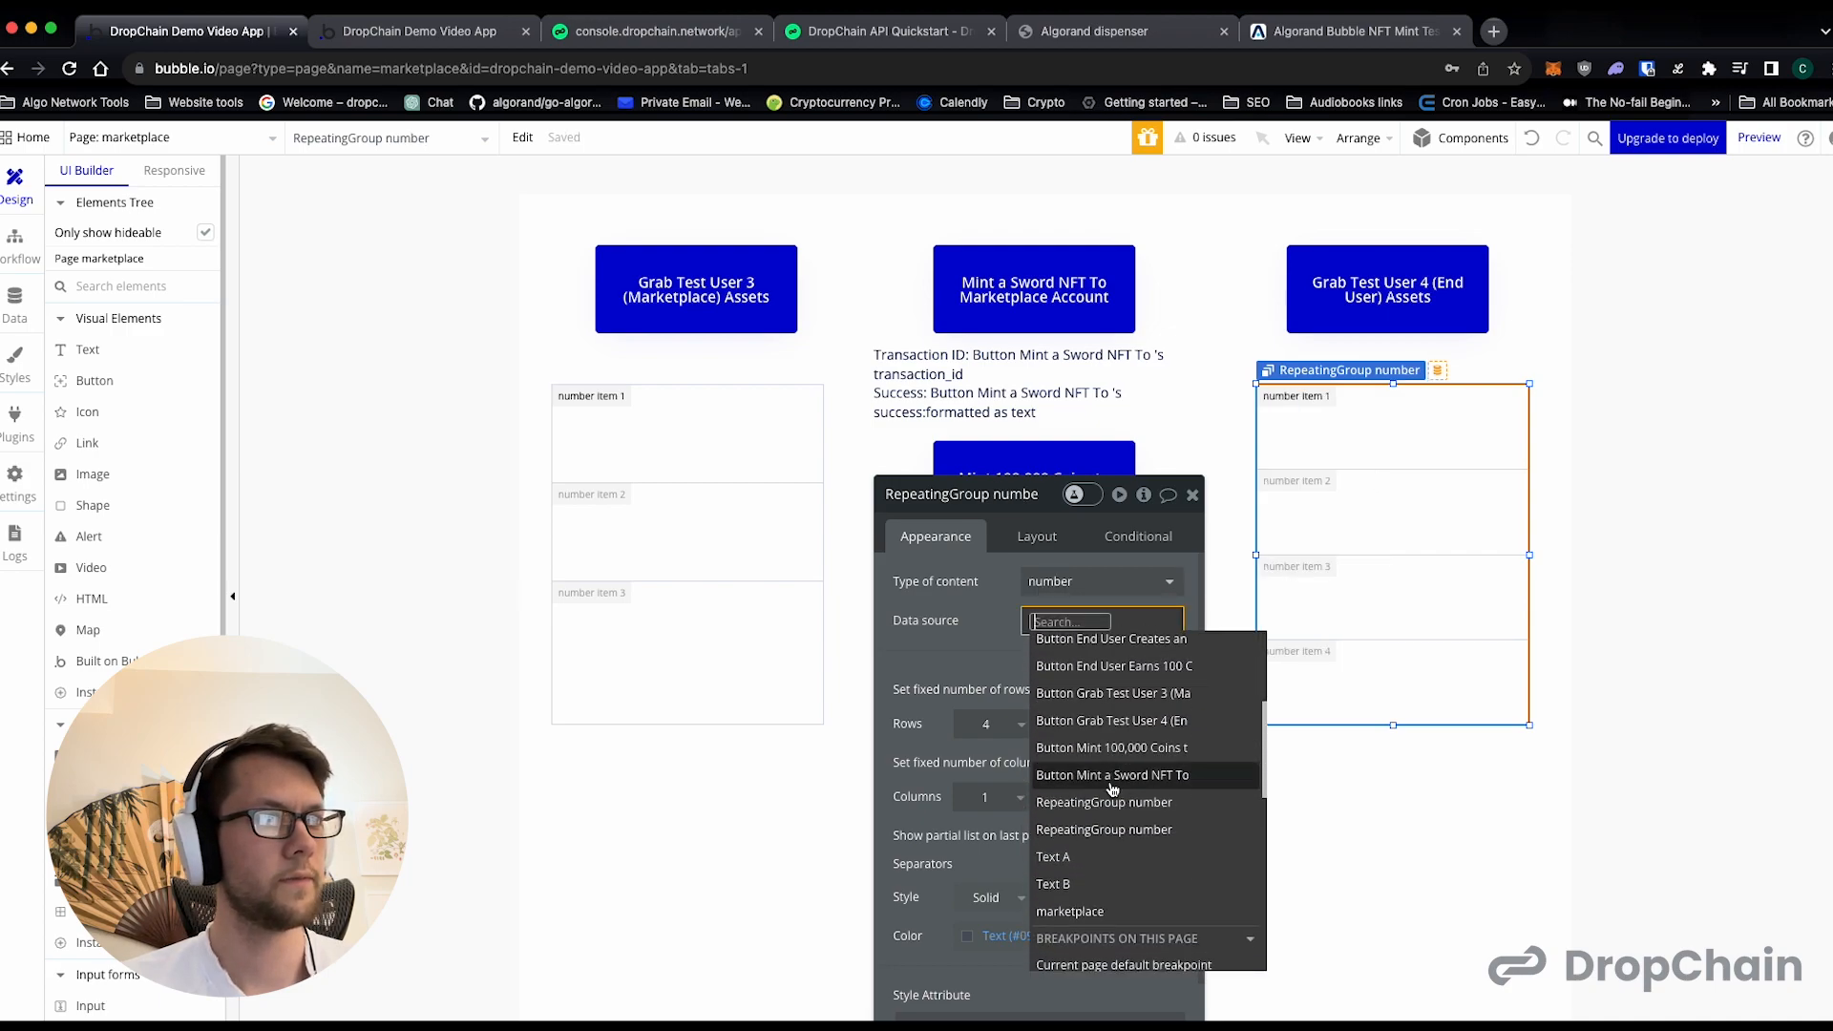
left_click(1098, 907)
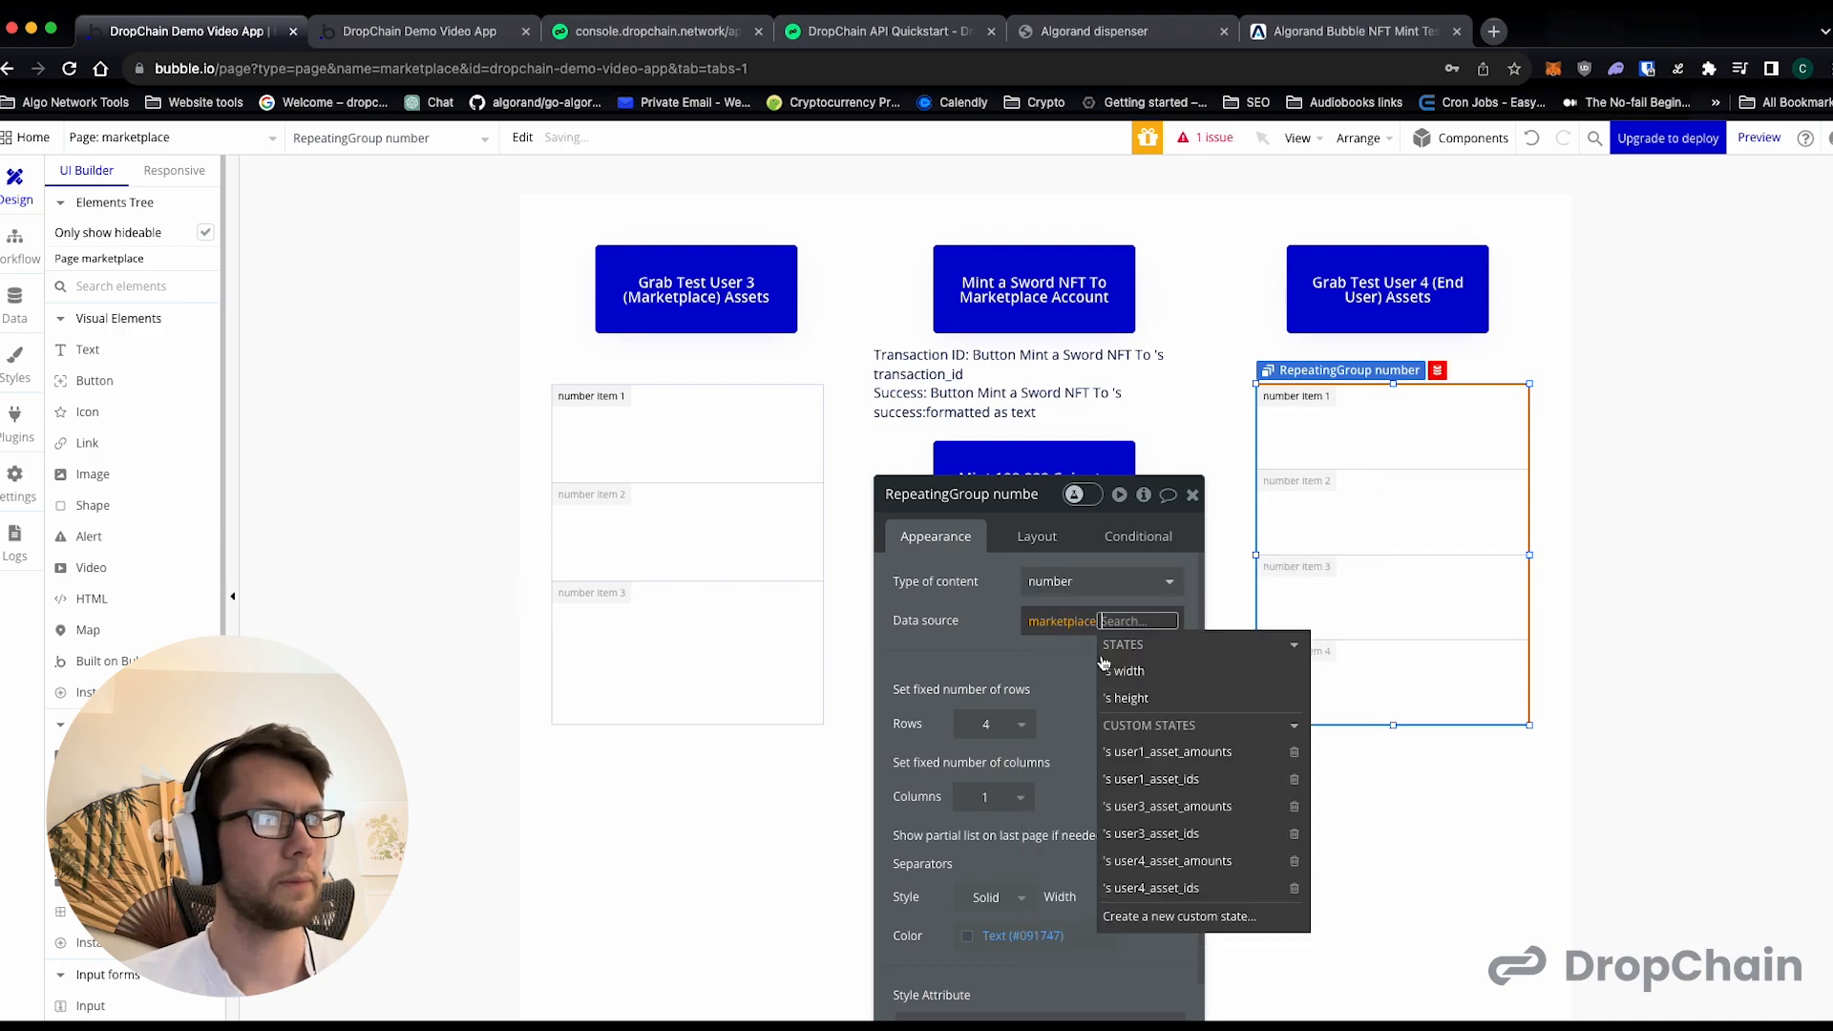
left_click(1184, 888)
left_click(943, 688)
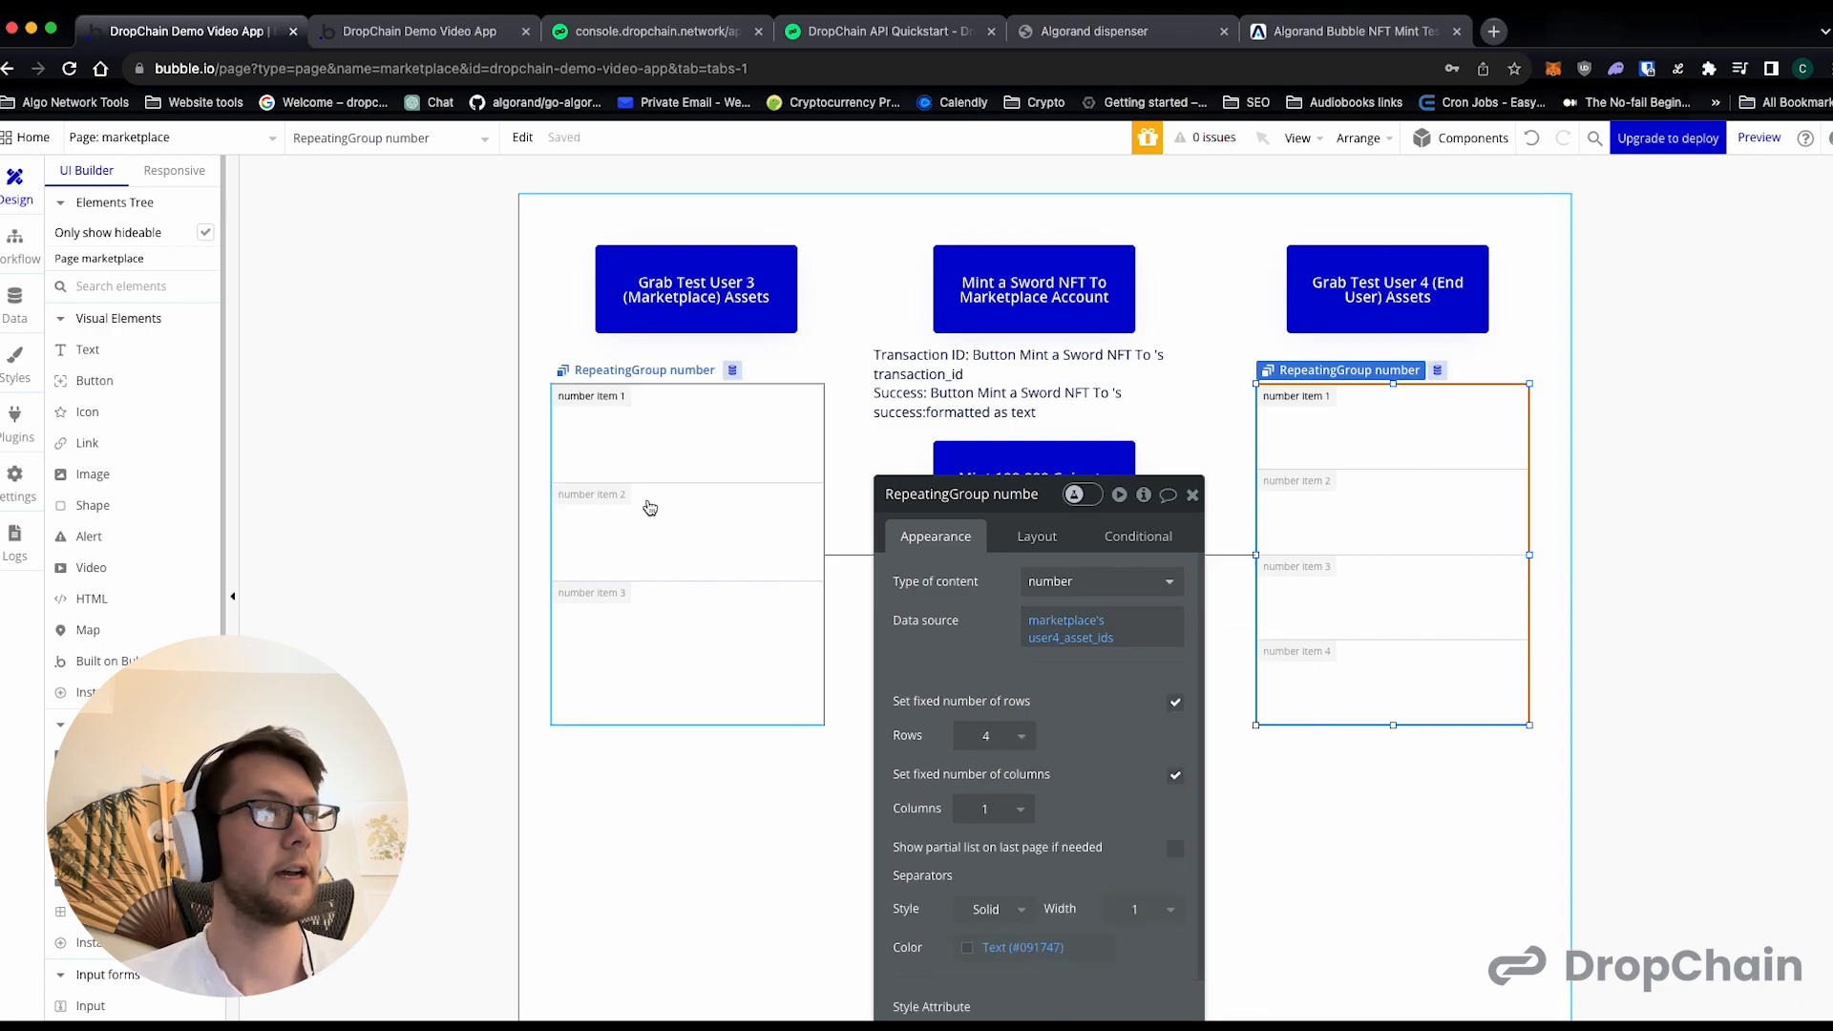
- Draw a text element in the Test User 3 repeating group's first cell with the separate lines "Asset ID:" and "Amount:"
left_click(686, 458)
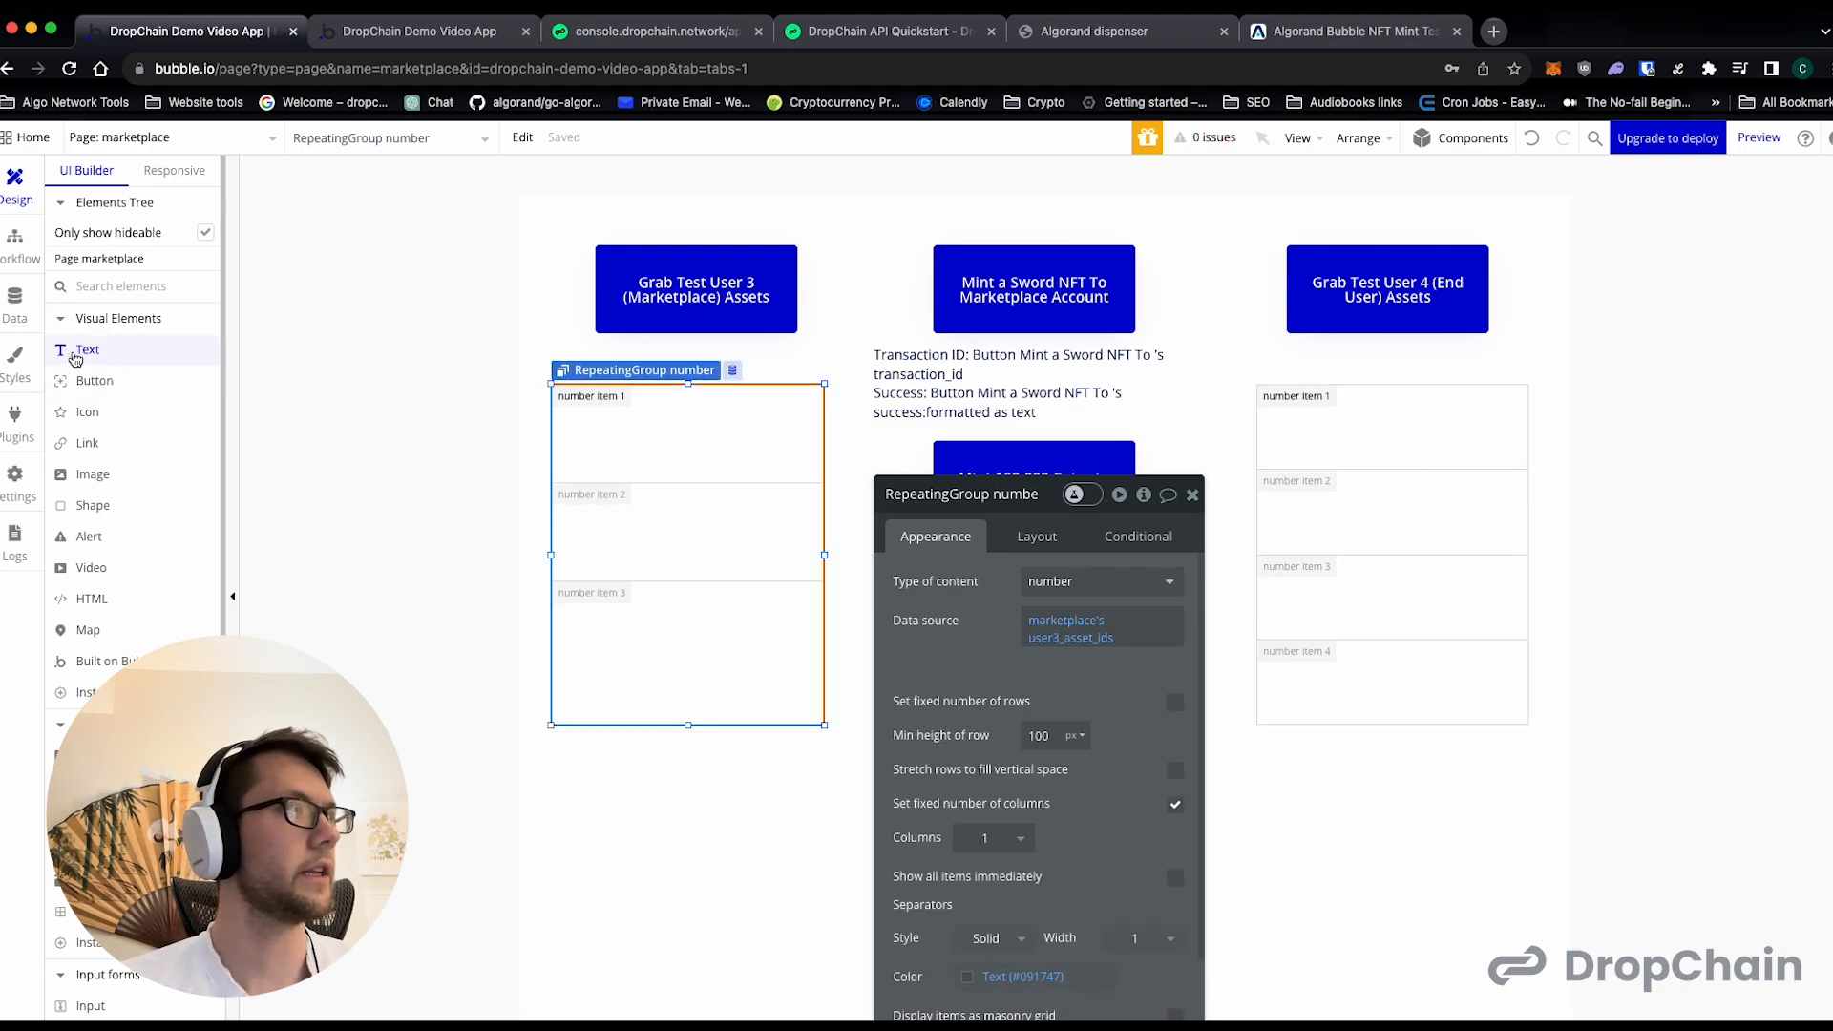
left_click(83, 349)
left_click_drag(654, 432, 751, 475)
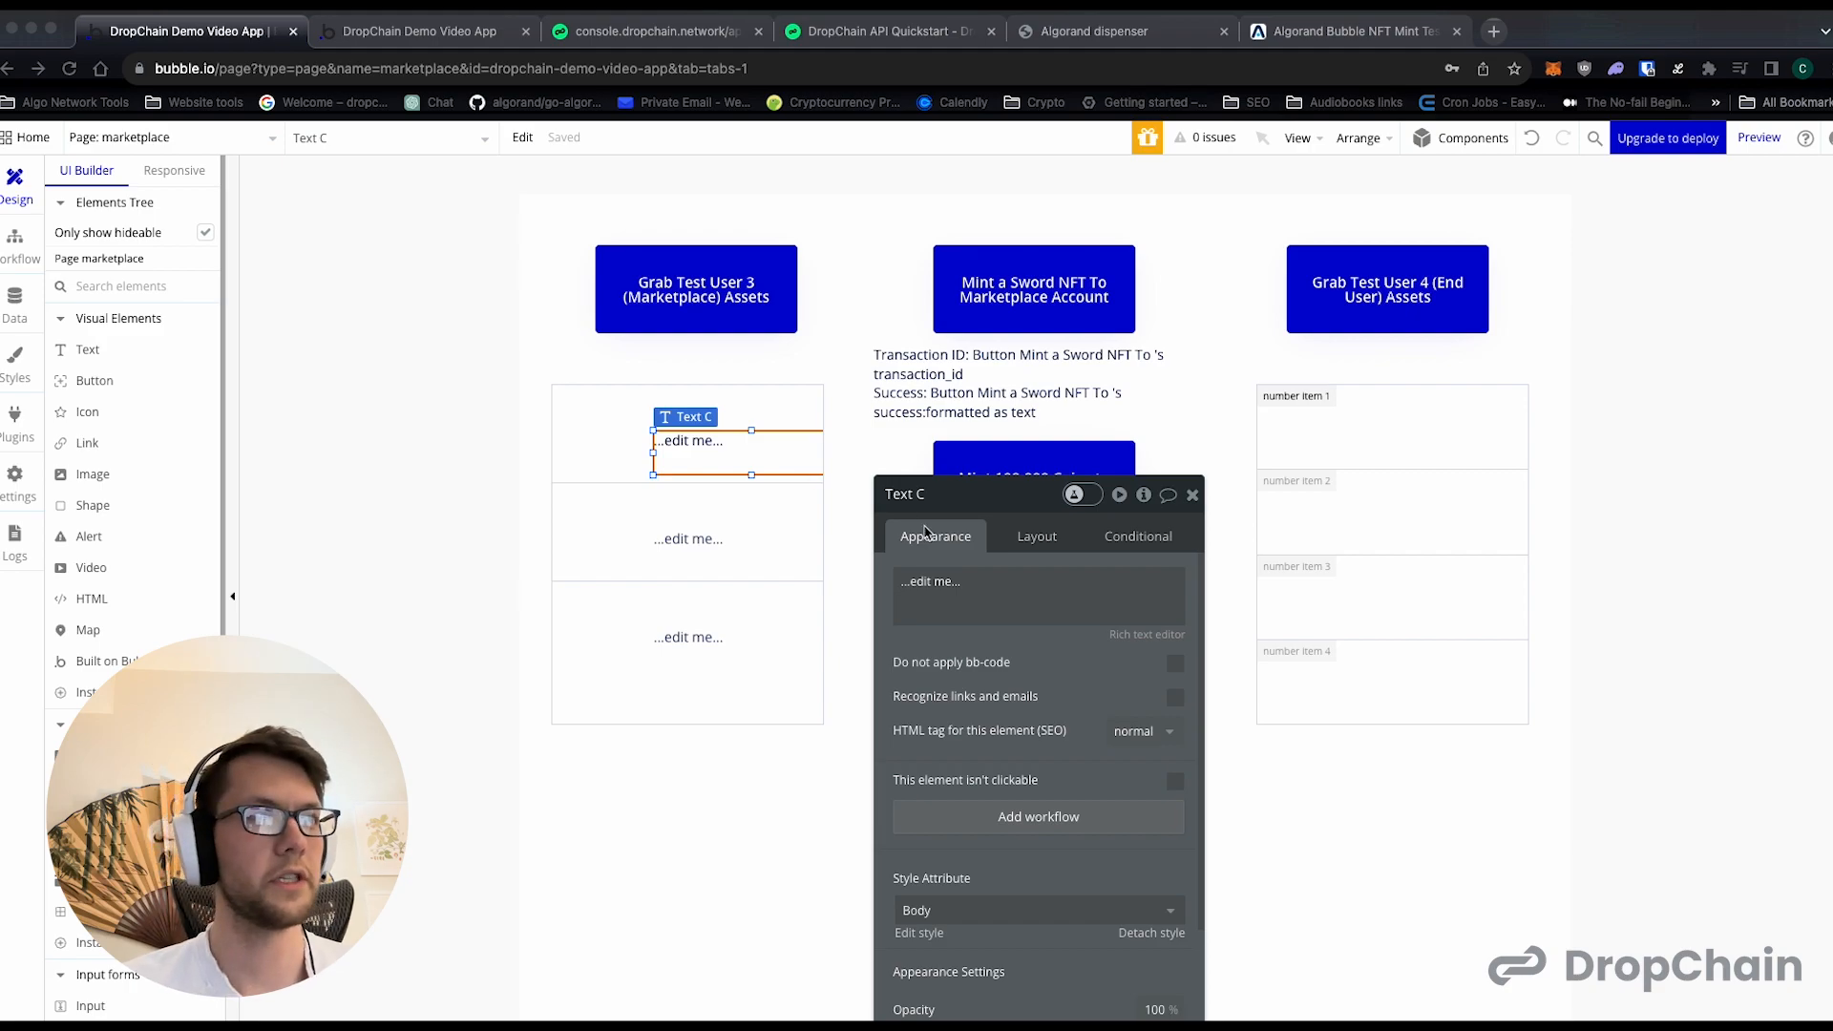
left_click(961, 580)
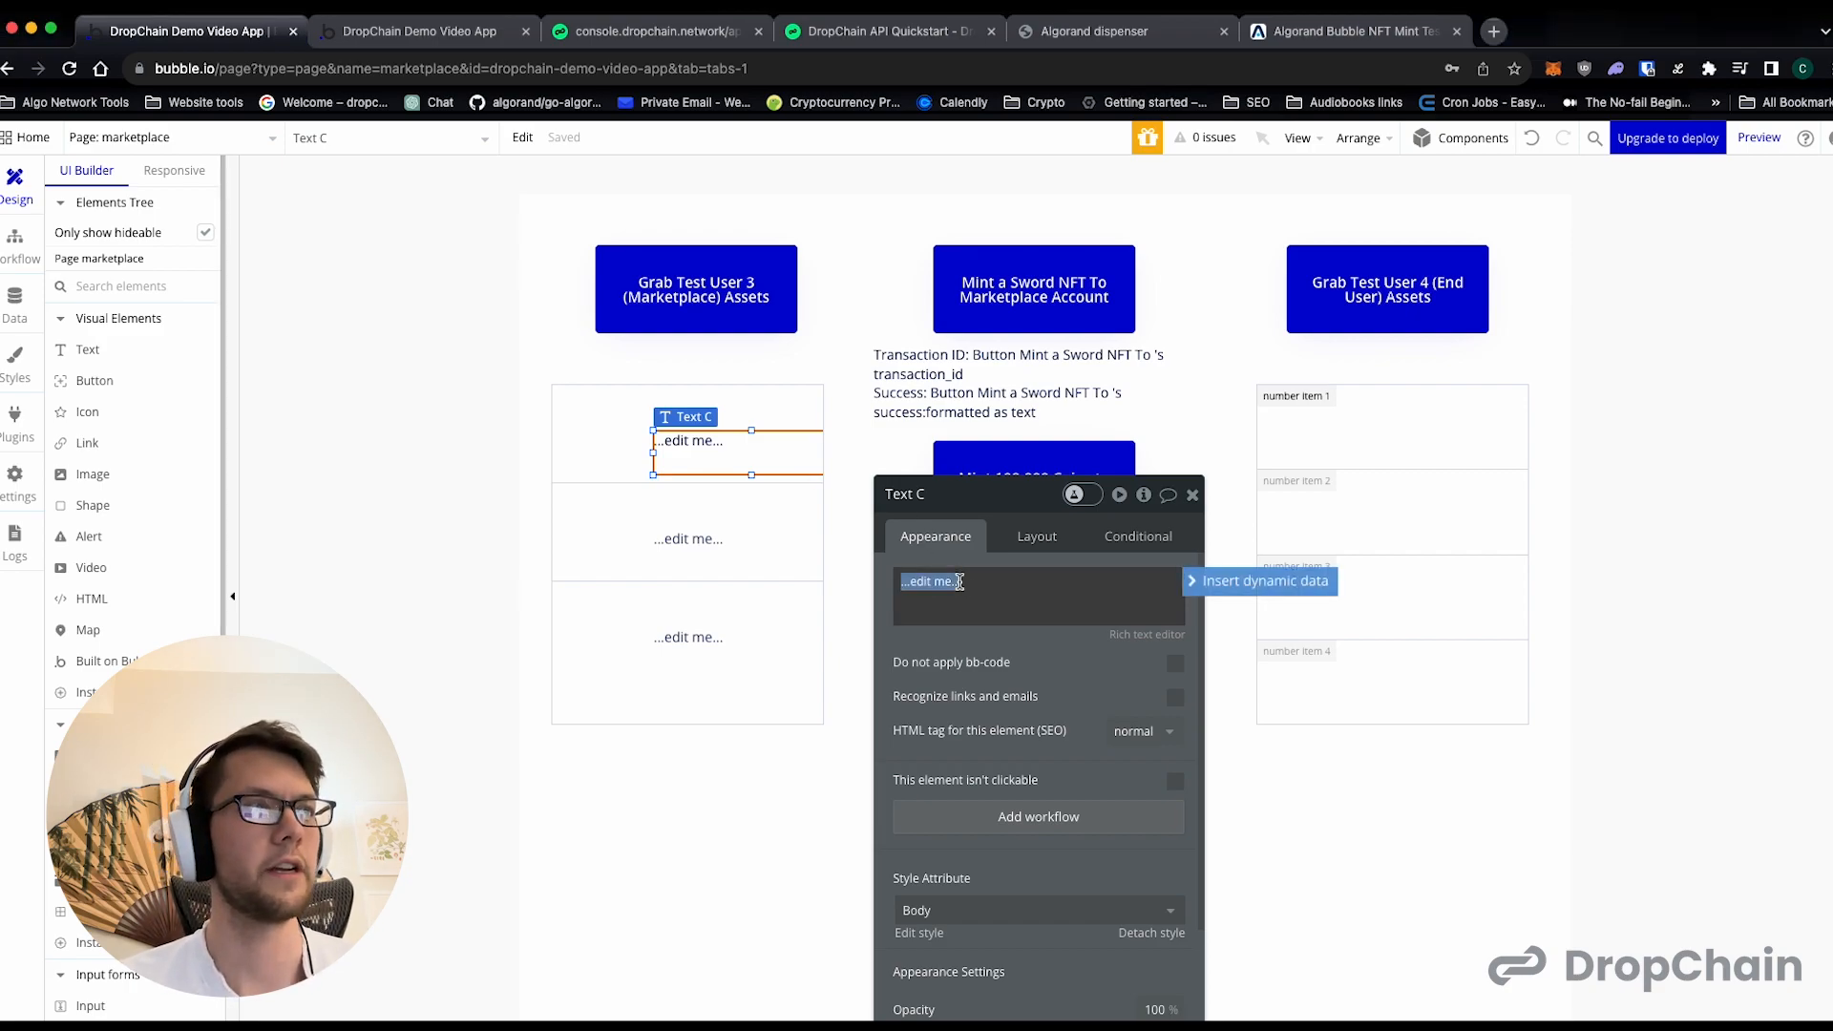
type("Asset ID:")
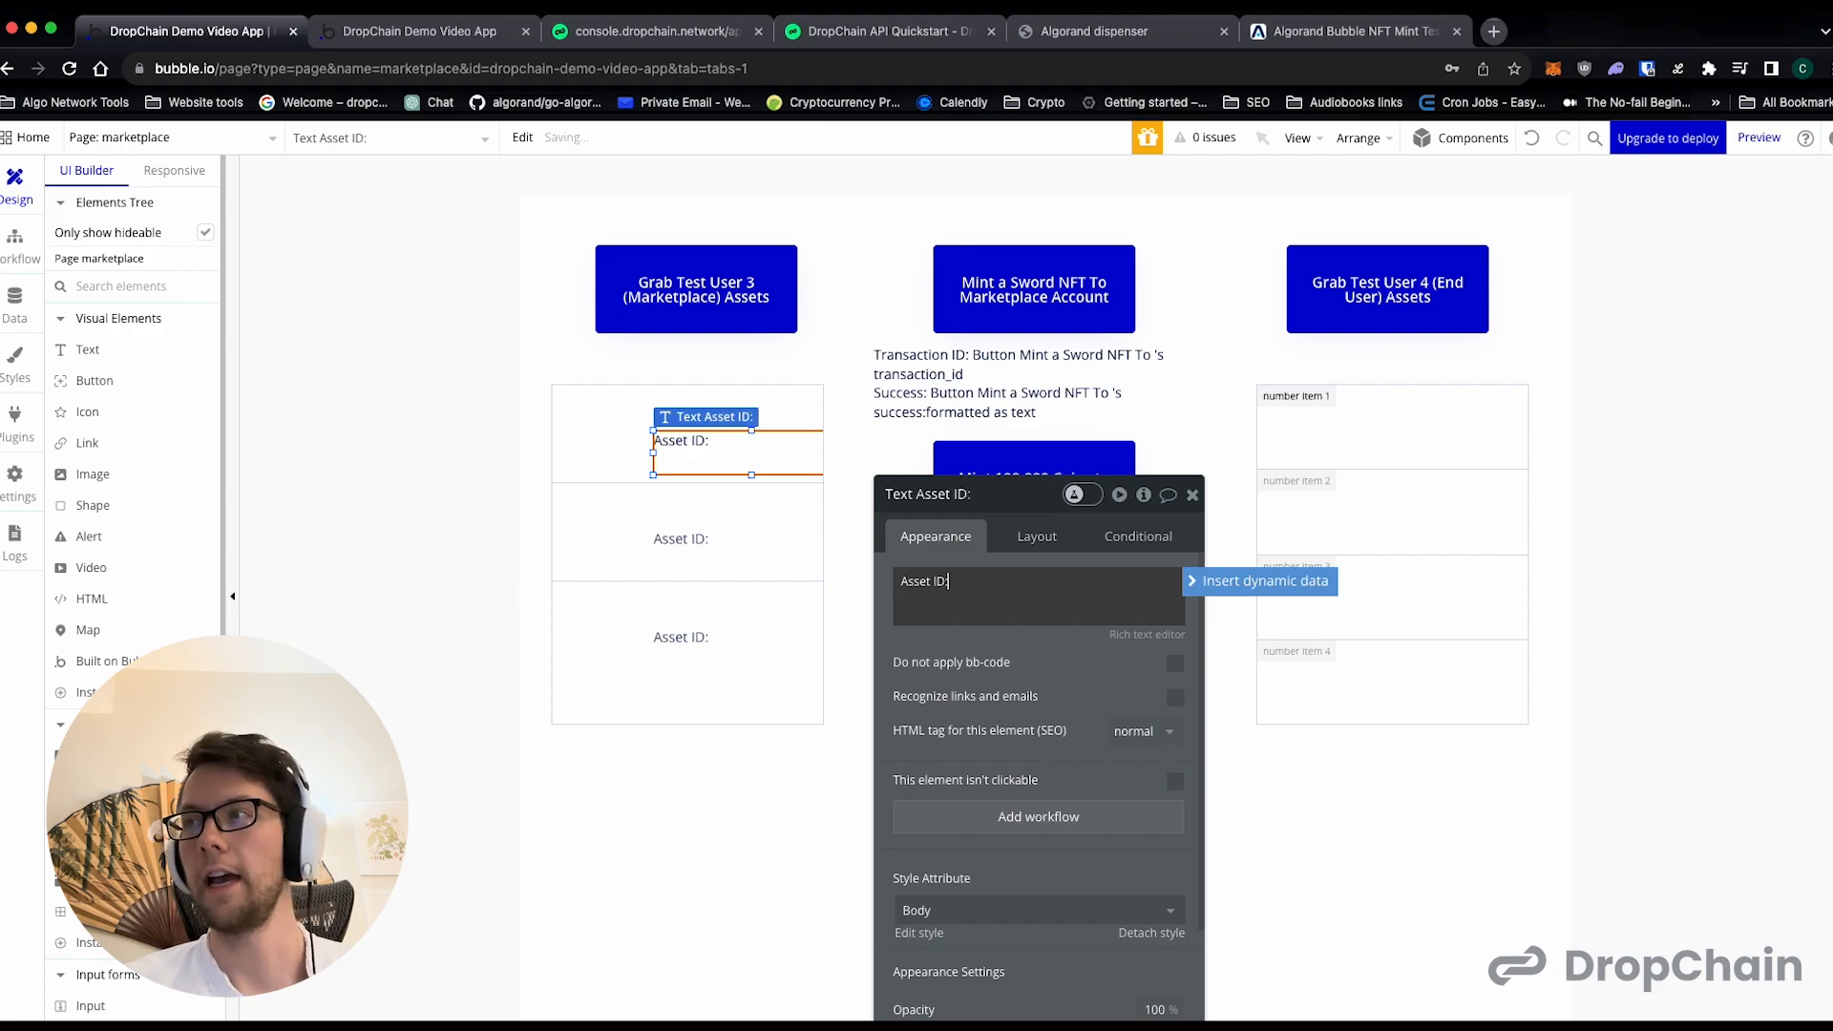
key("Return")
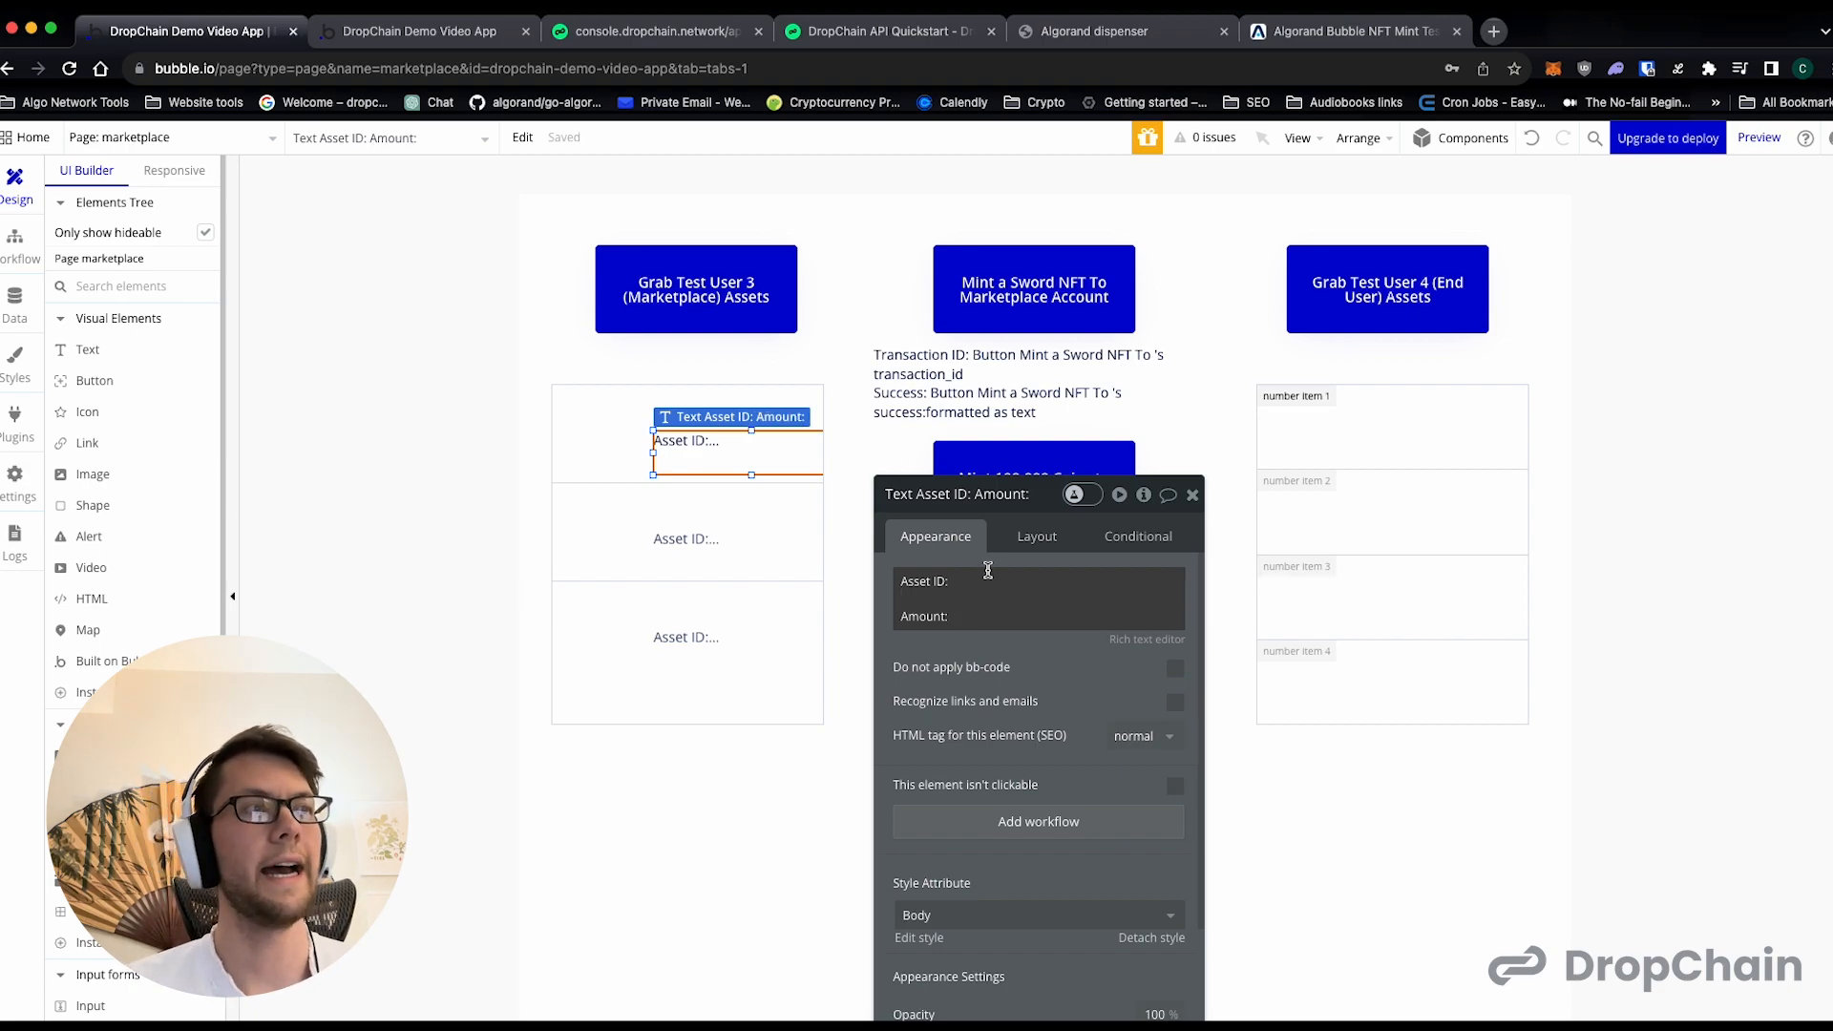
- Insert the dynamic value marketplace's user3_asset_ids:item #Current cell's index after "Asset ID:" in the cell text
key("super+a")
left_click(1054, 577)
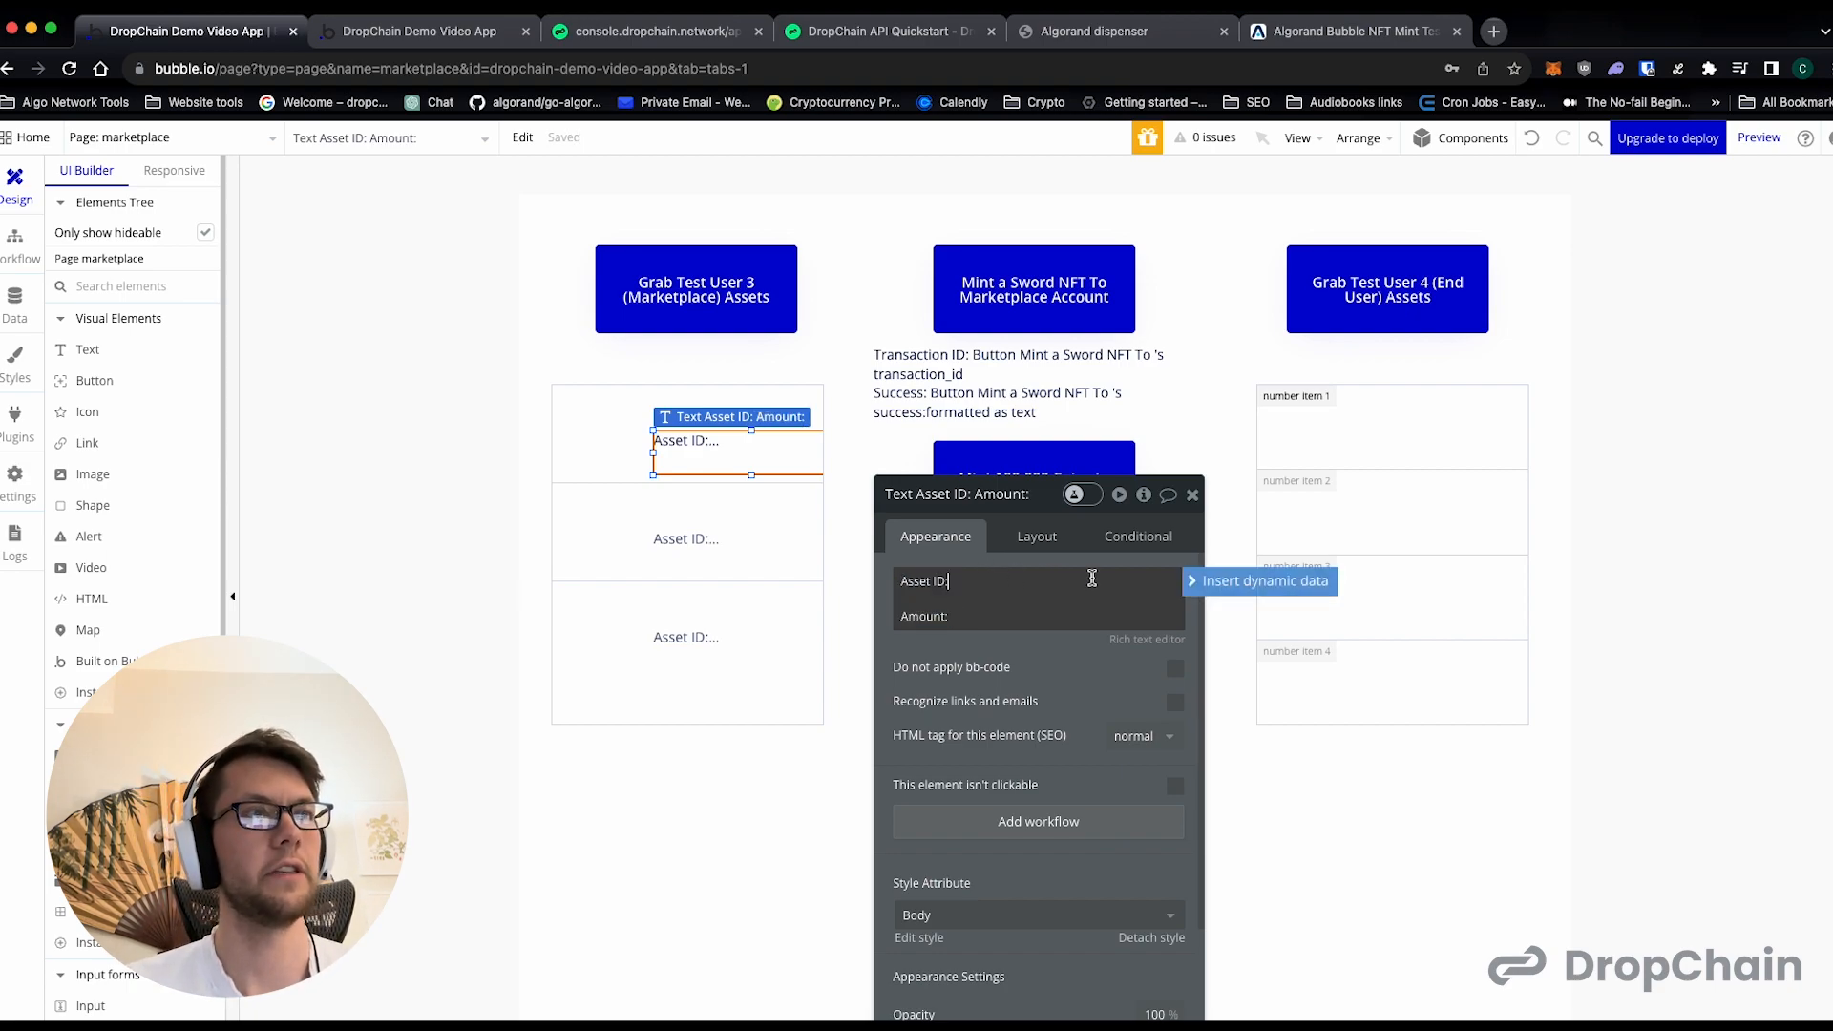
left_click(1239, 579)
scroll(1080, 826, "down", 5)
scroll(1077, 823, "down", 1)
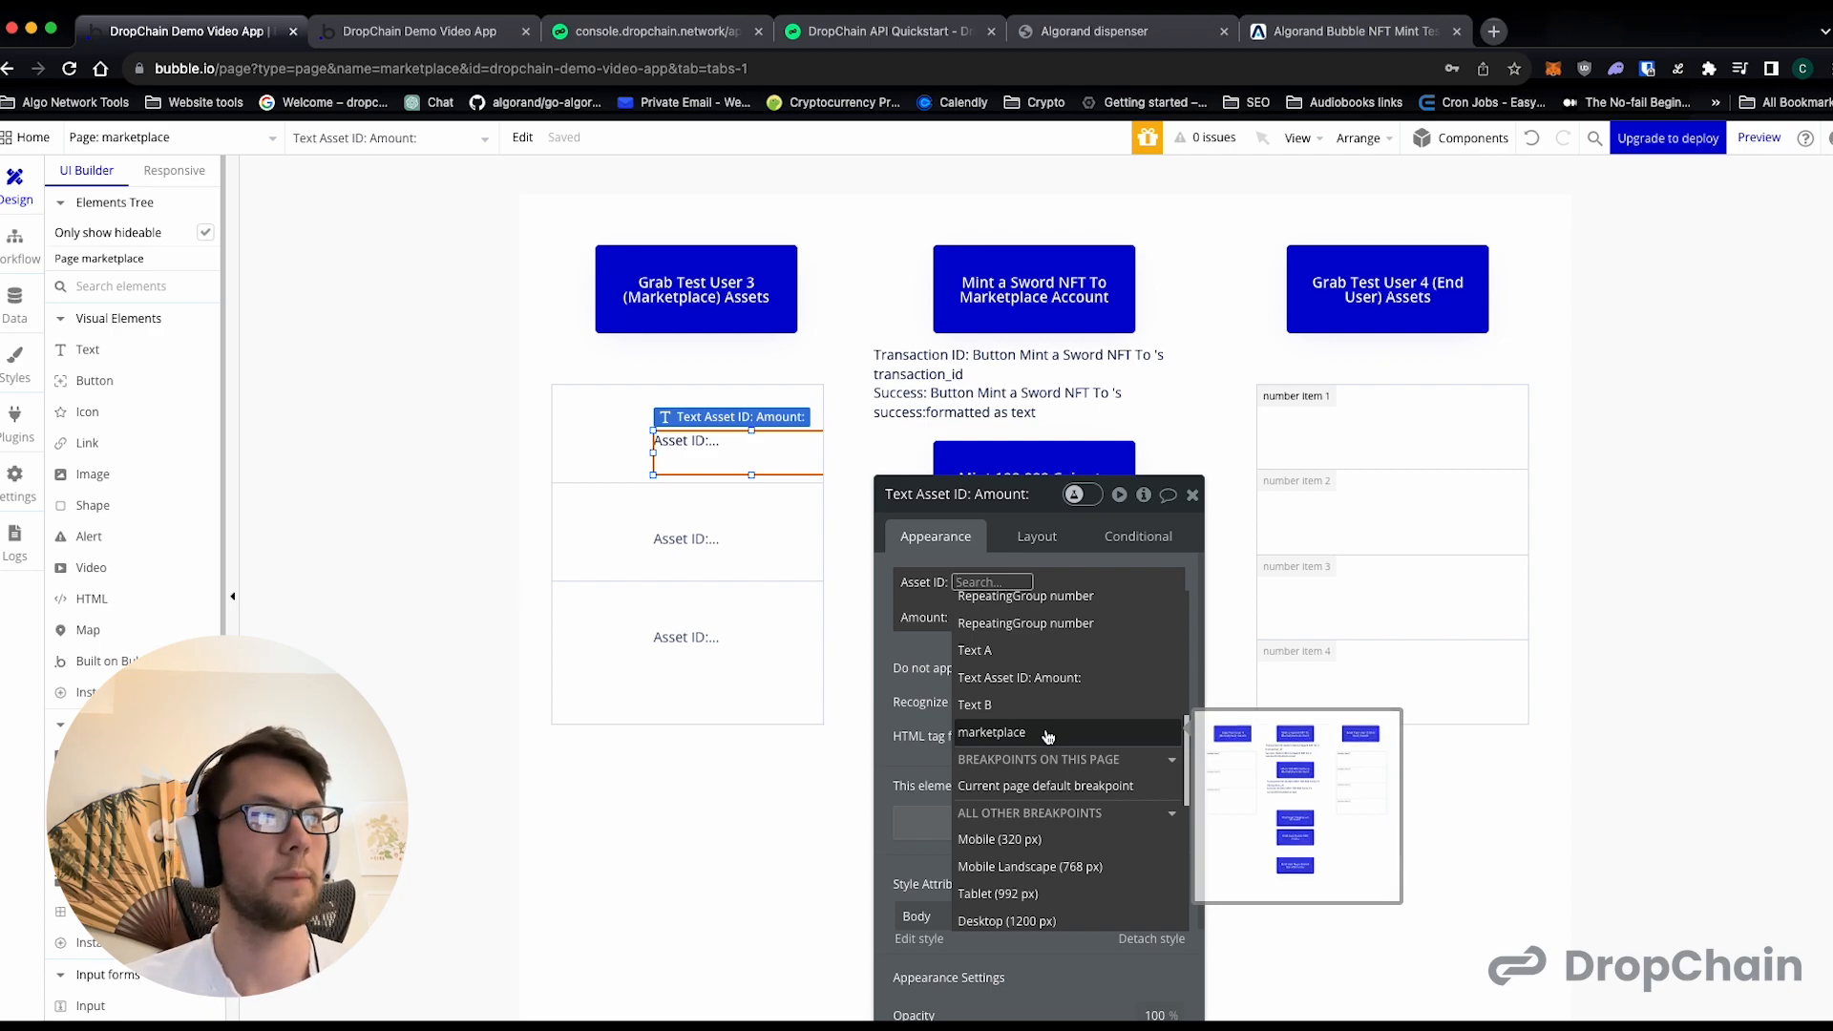
left_click(1047, 735)
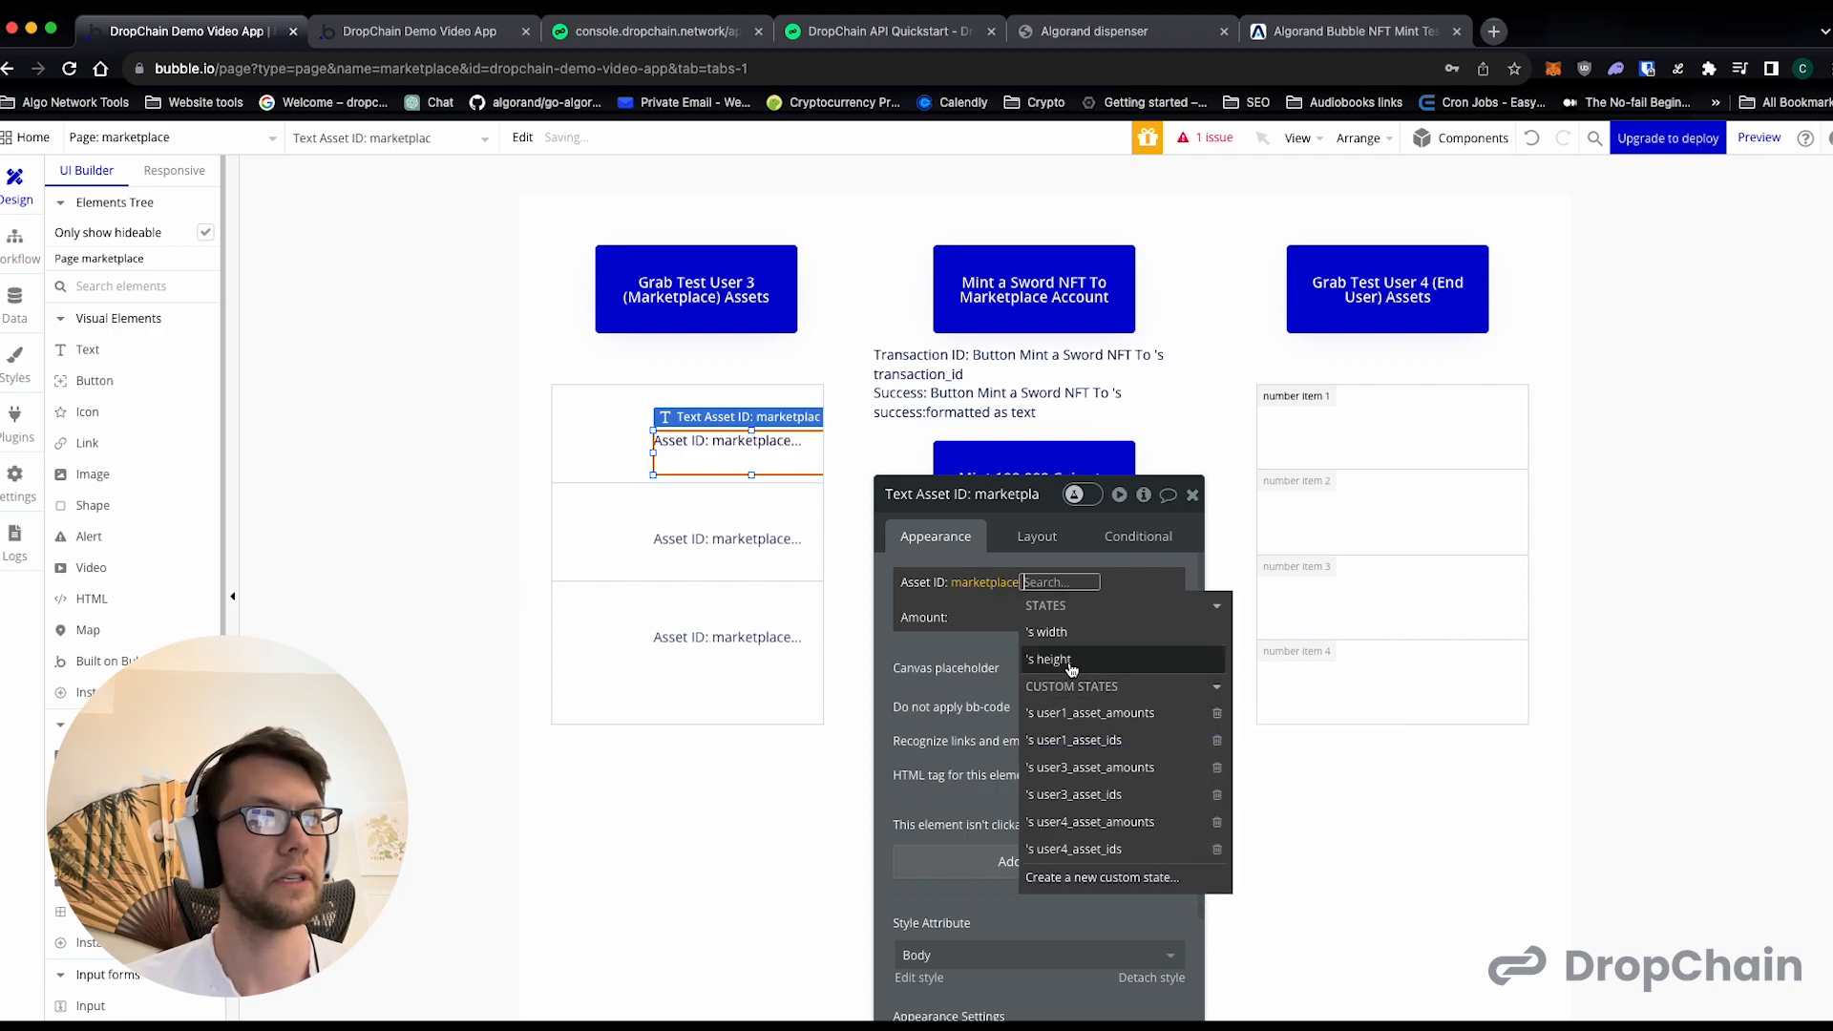
left_click(1114, 796)
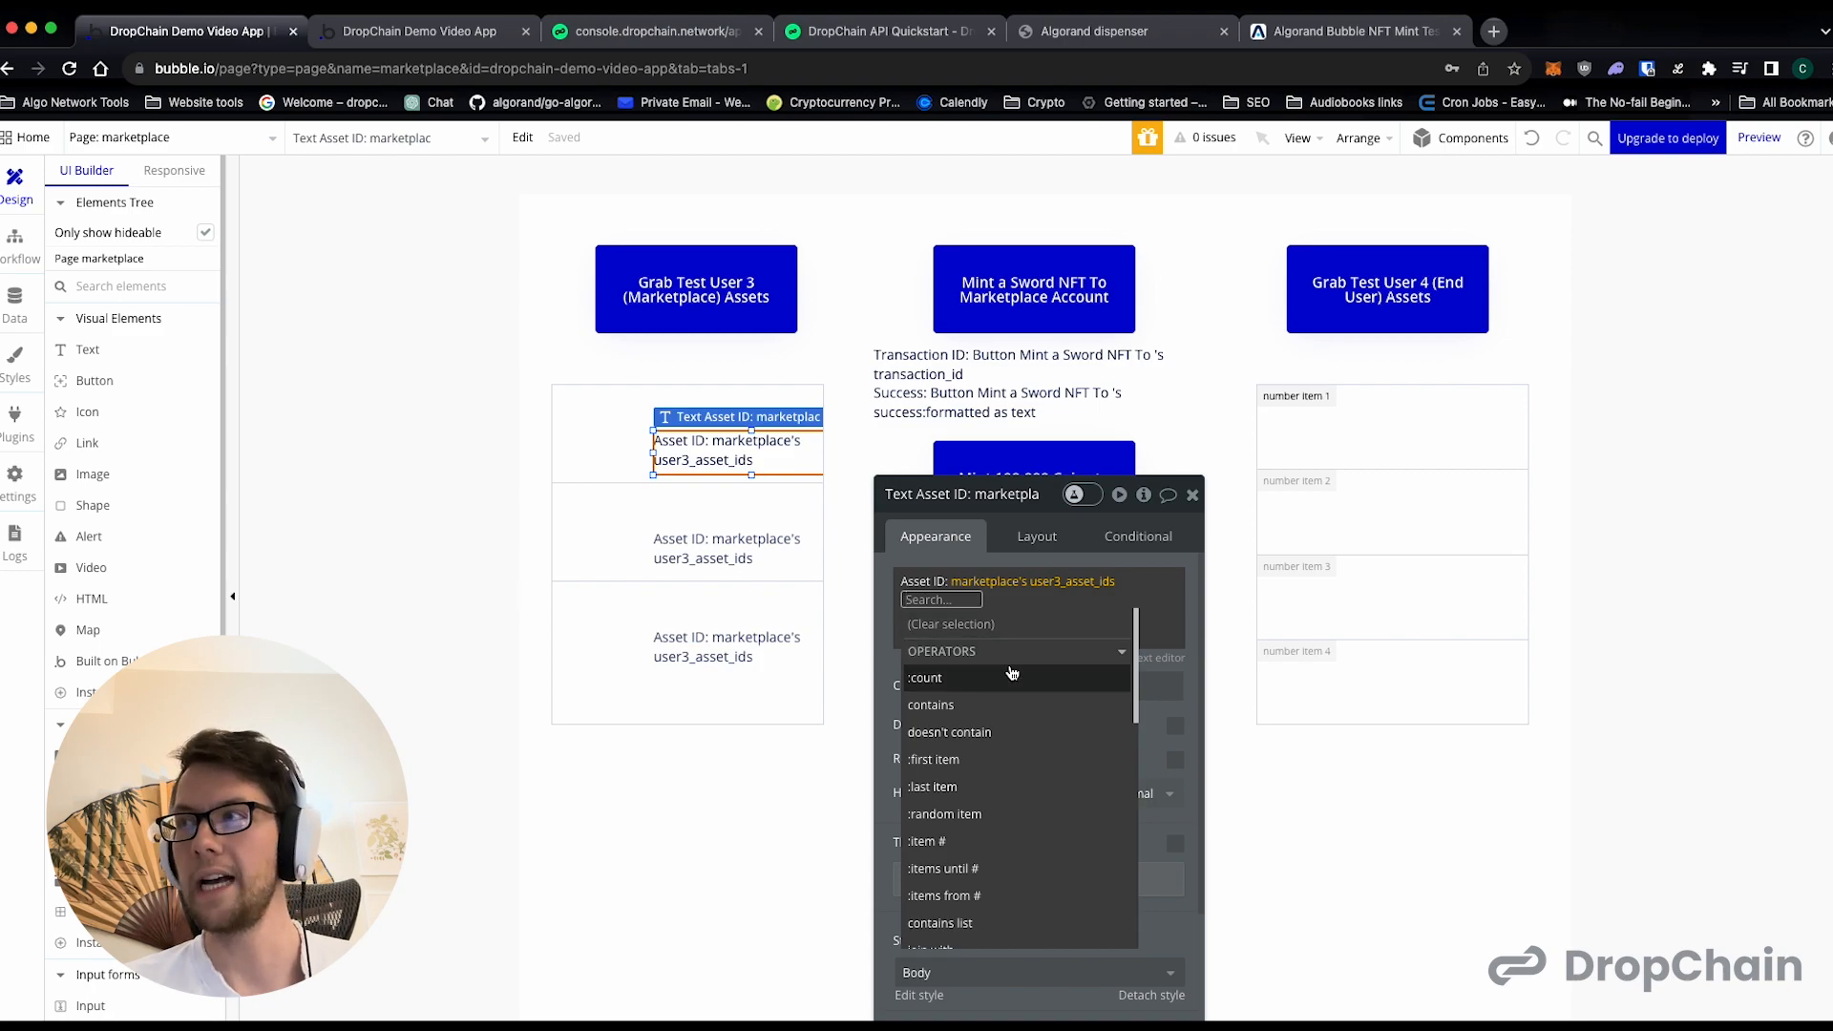
scroll(1002, 726, "down", 2)
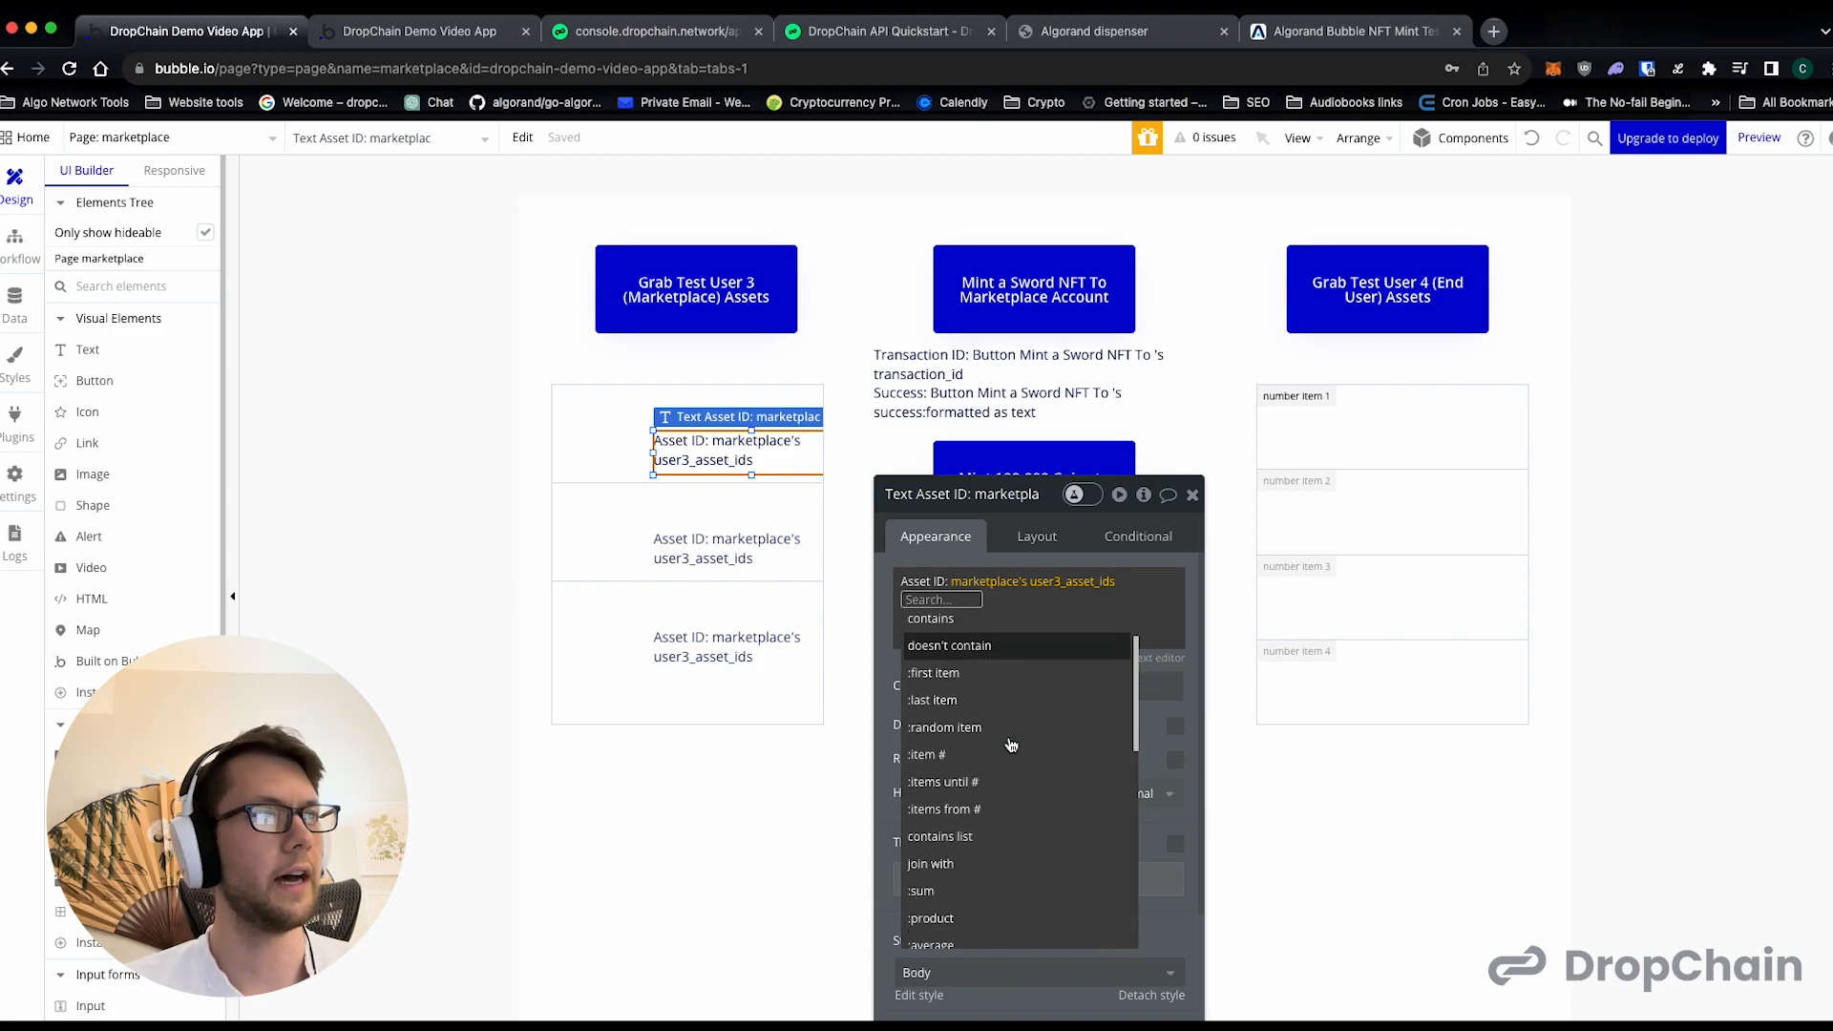
left_click(1000, 759)
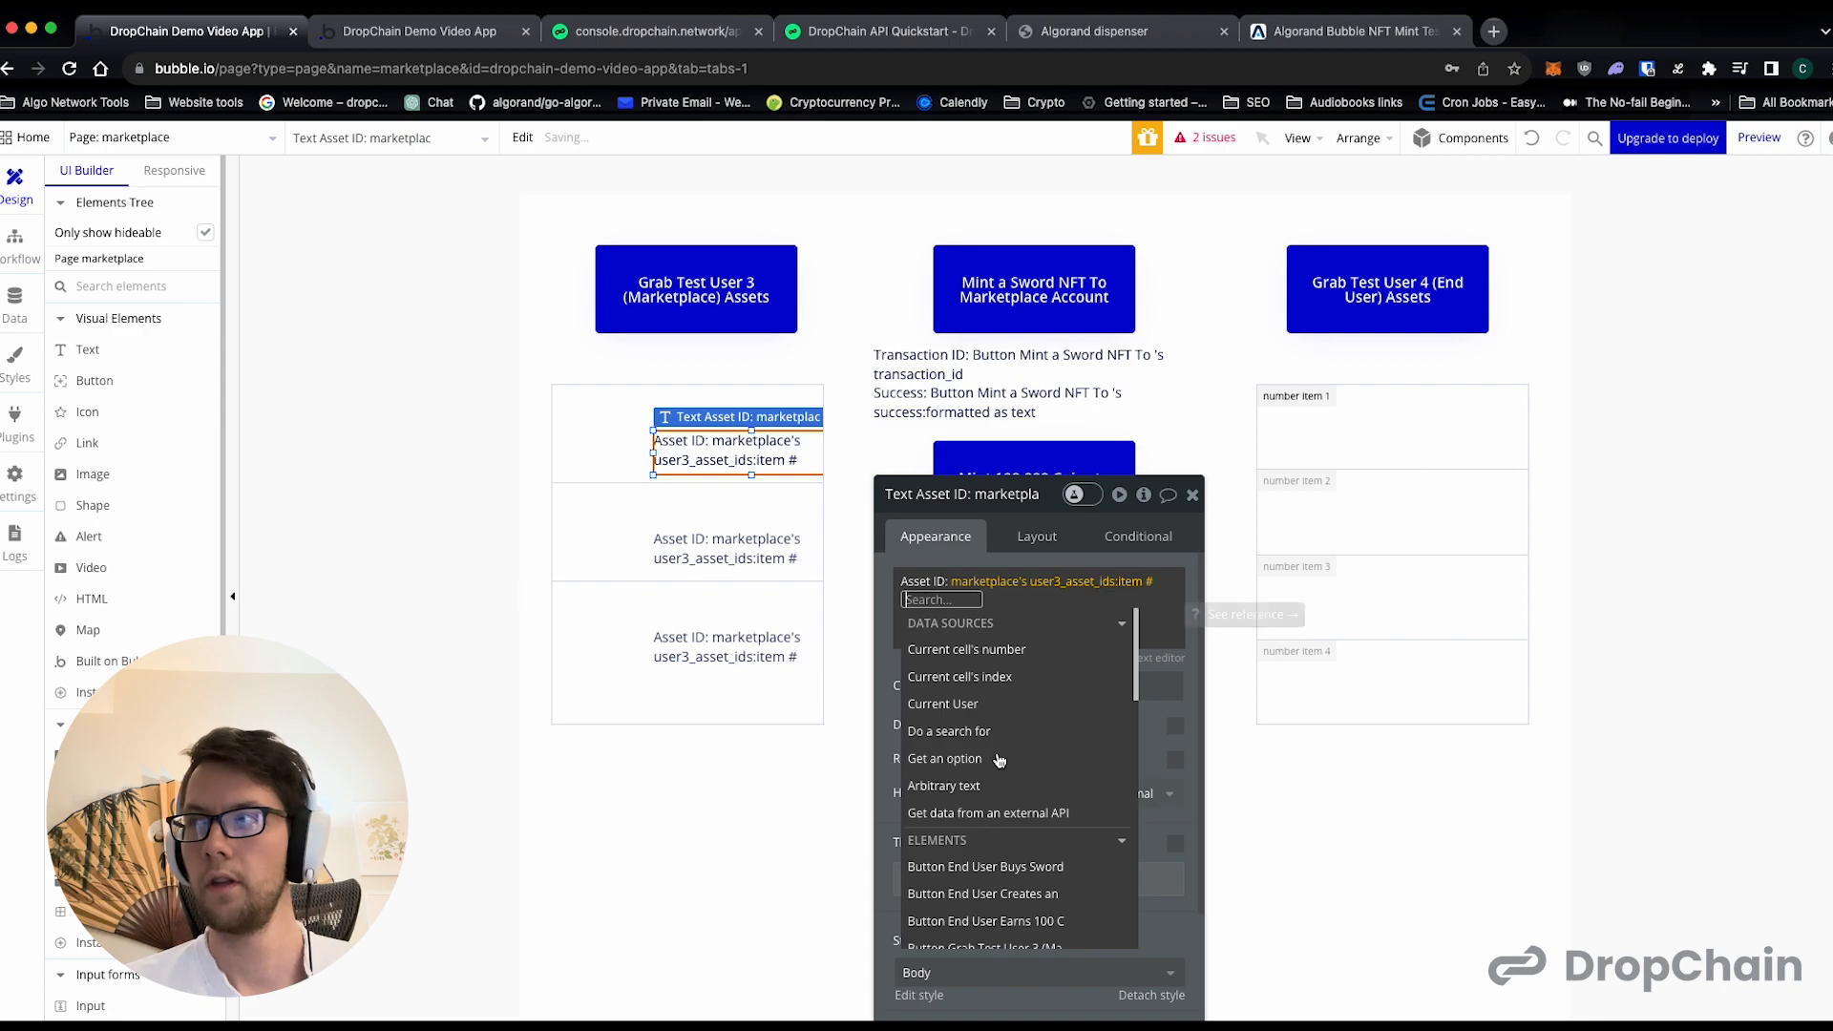
left_click(1008, 677)
left_click(969, 679)
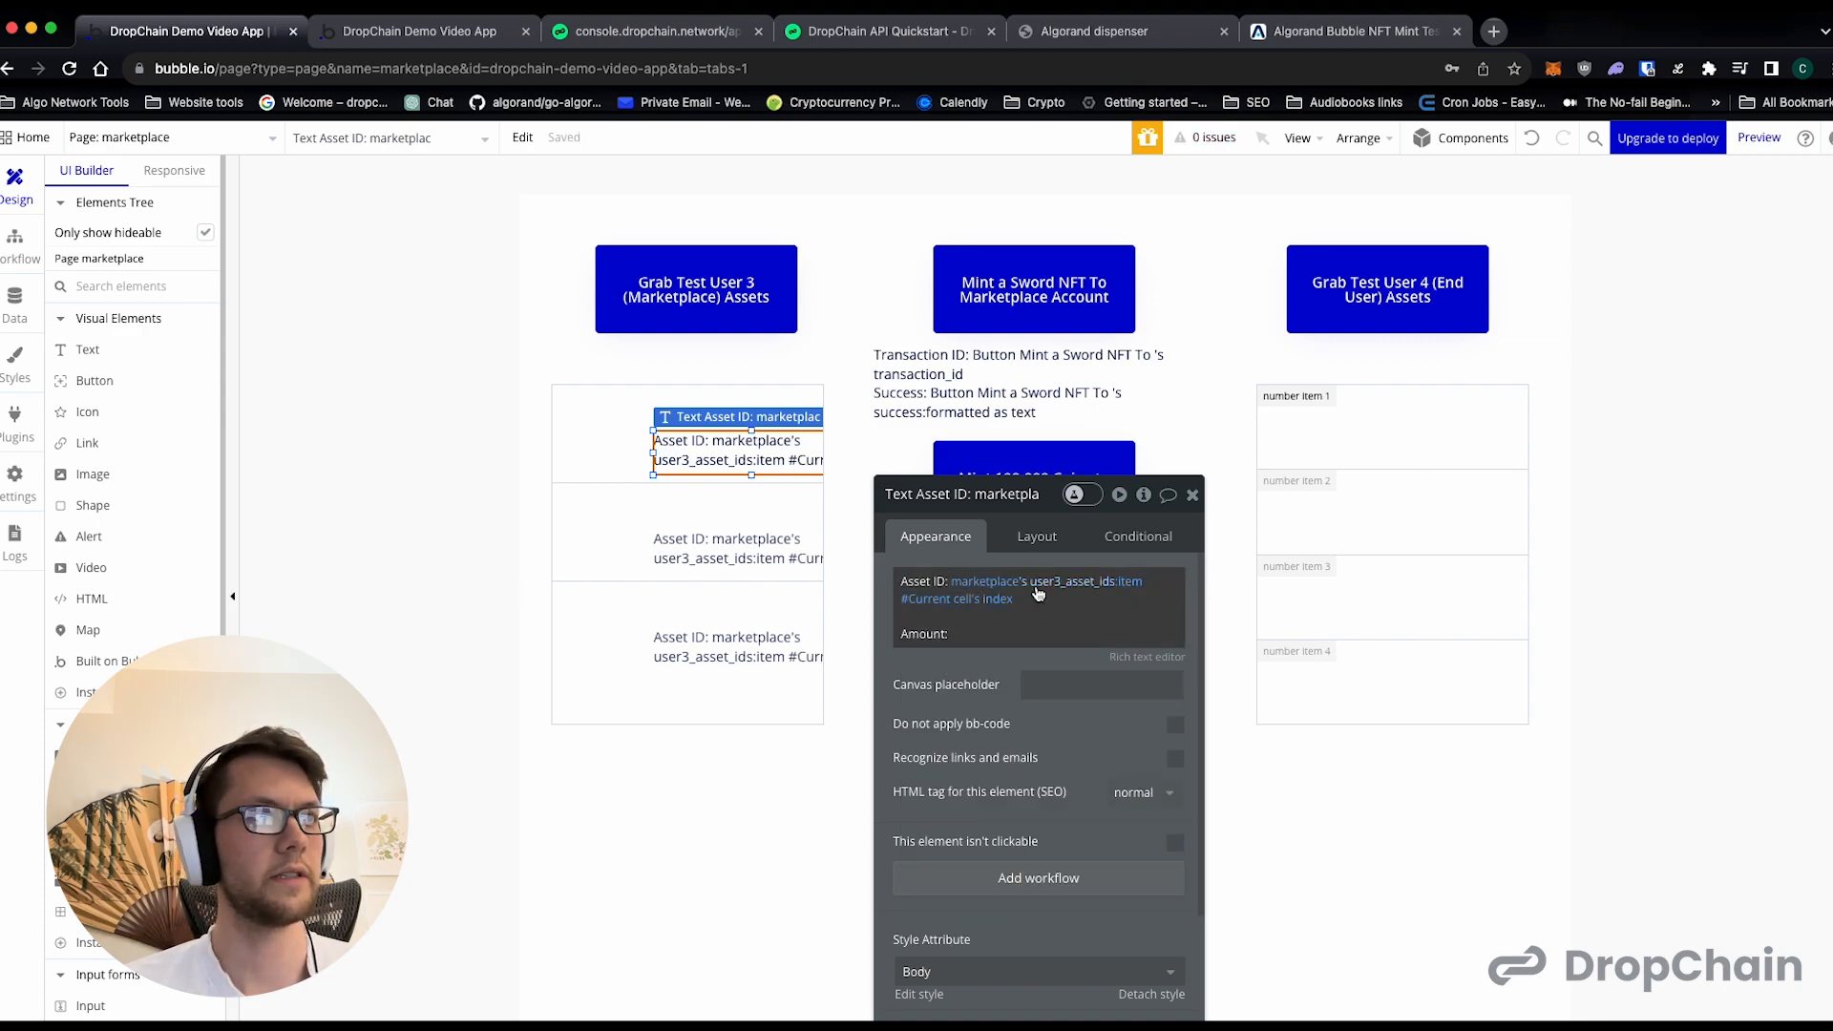
mouse_move(972, 587)
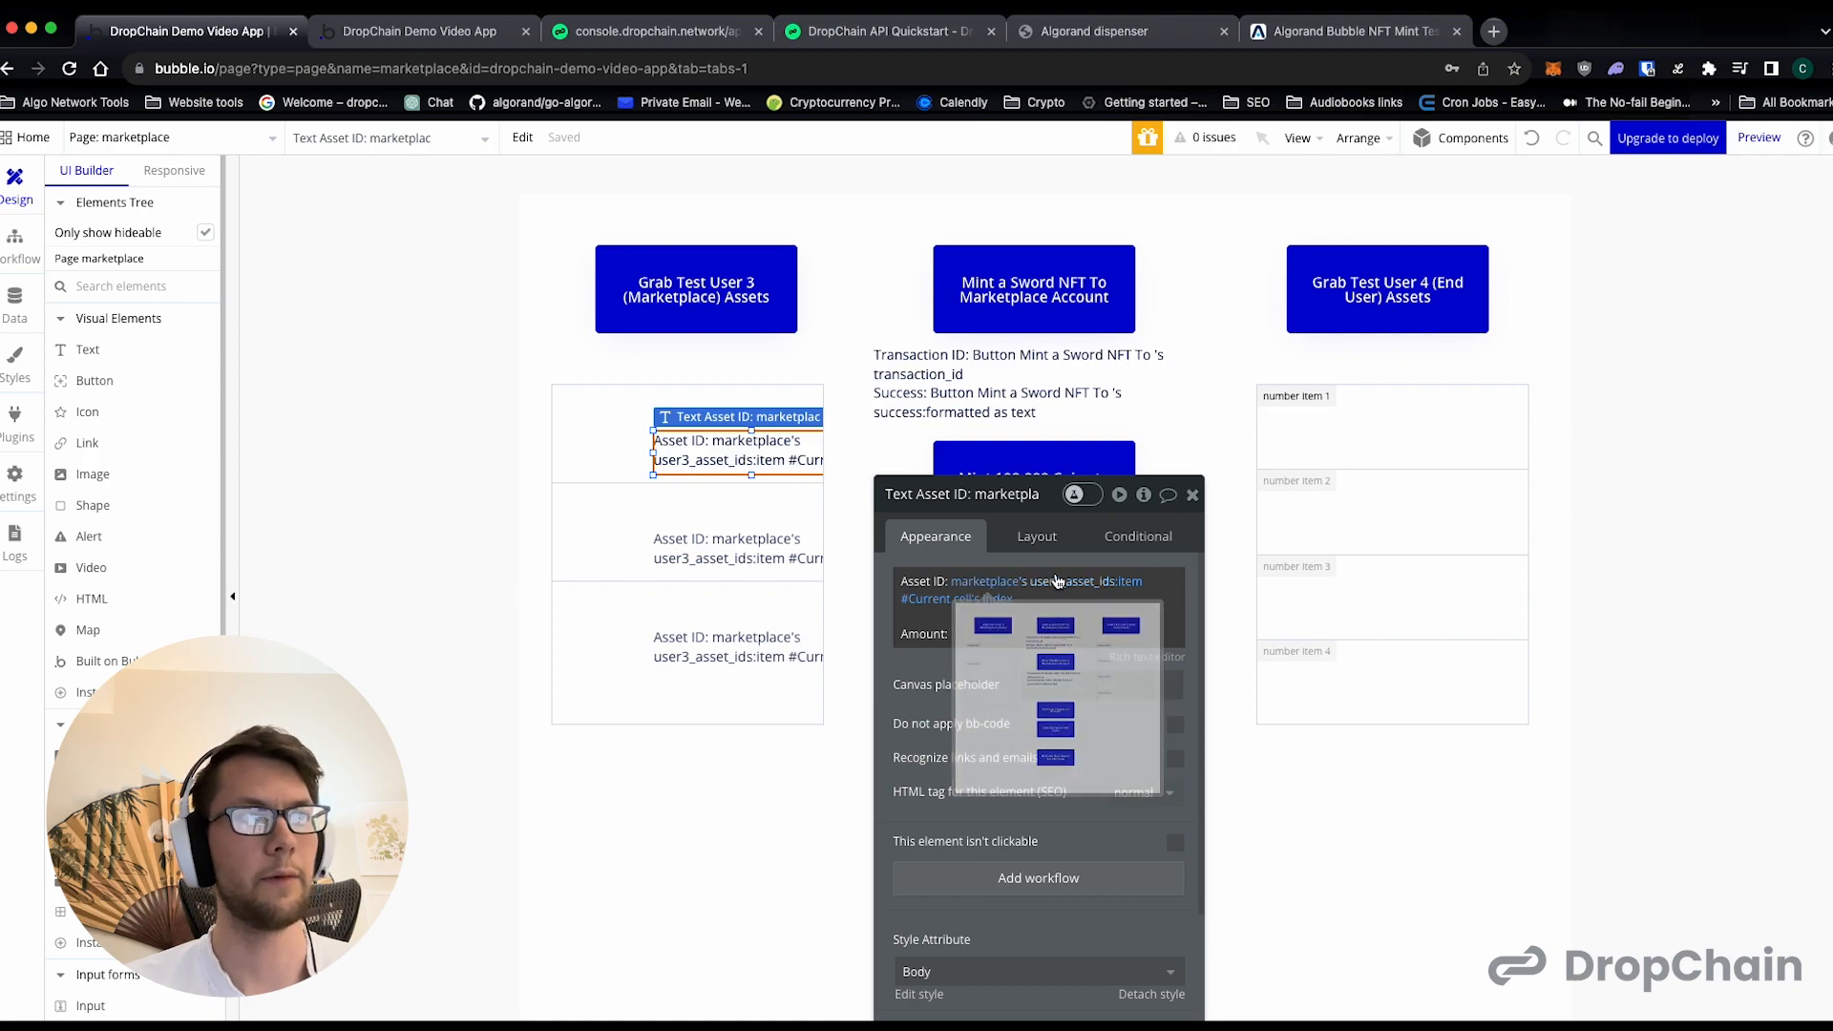
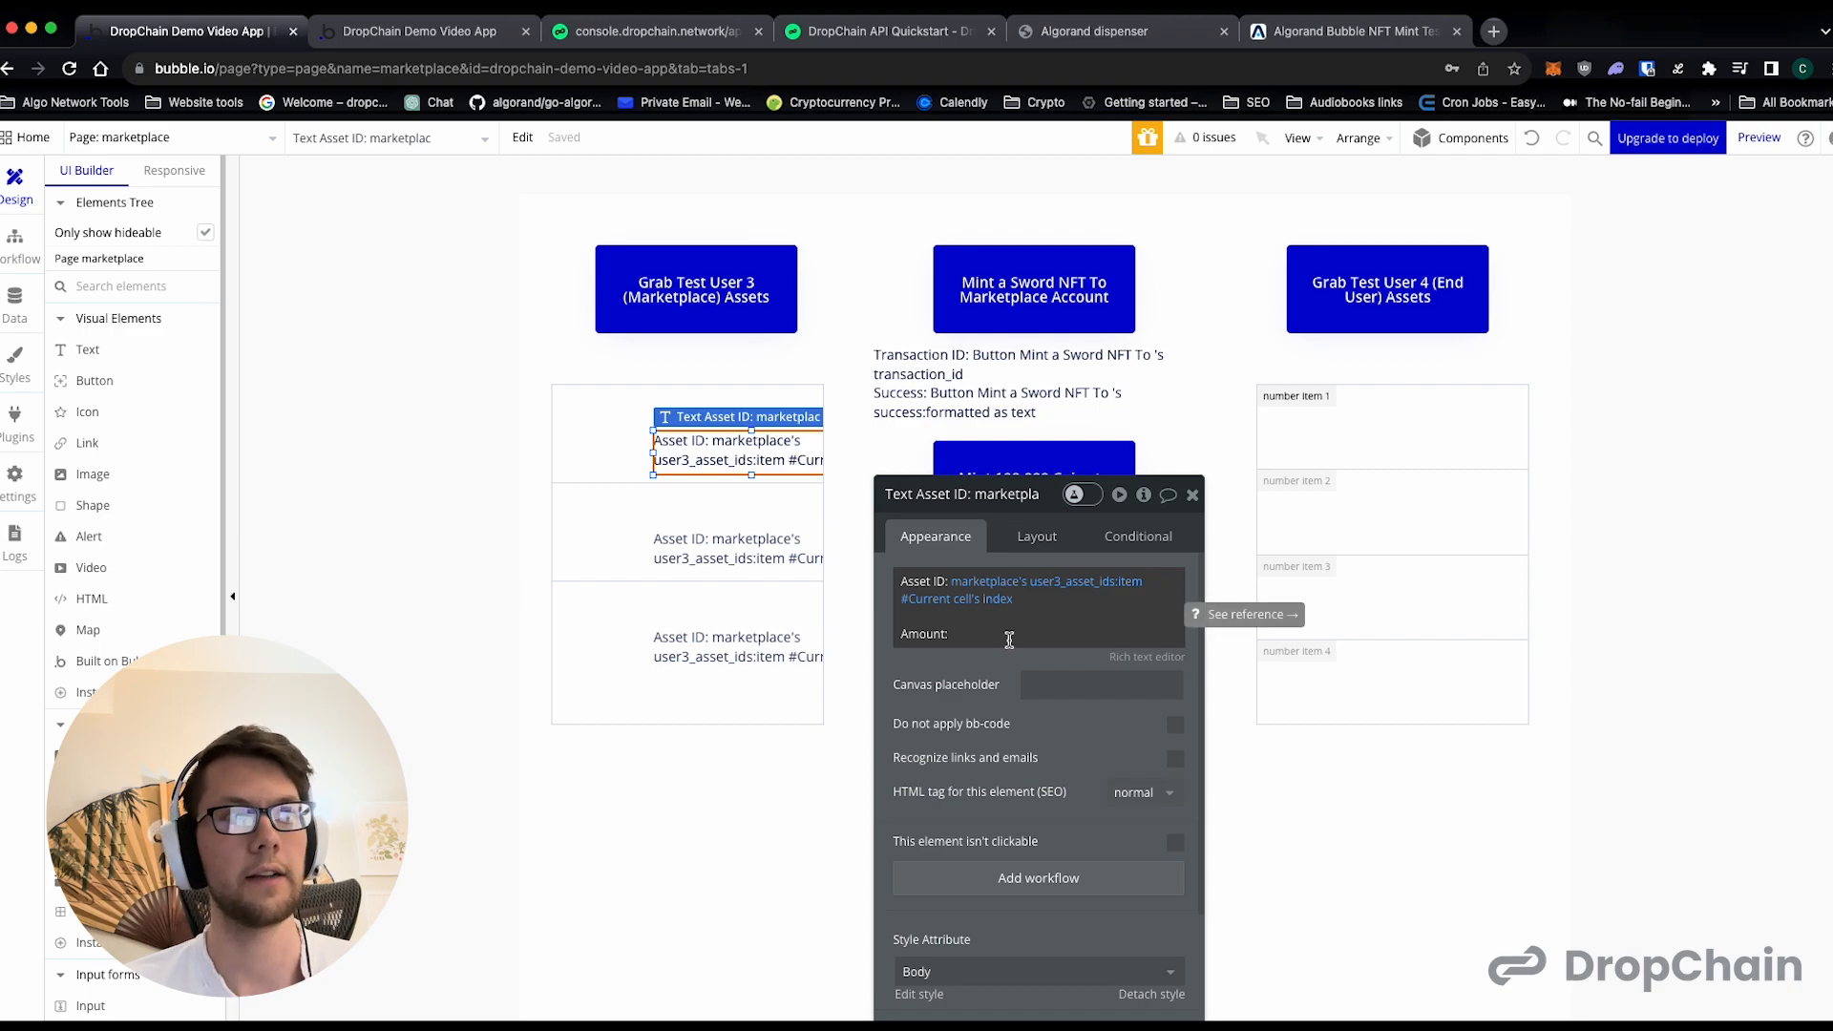
- Insert marketplace's user4_asset_amounts:item #Current cell's index after "Amount:" in the Test User 3 cell text and move the text fully into the cell
left_click(1010, 639)
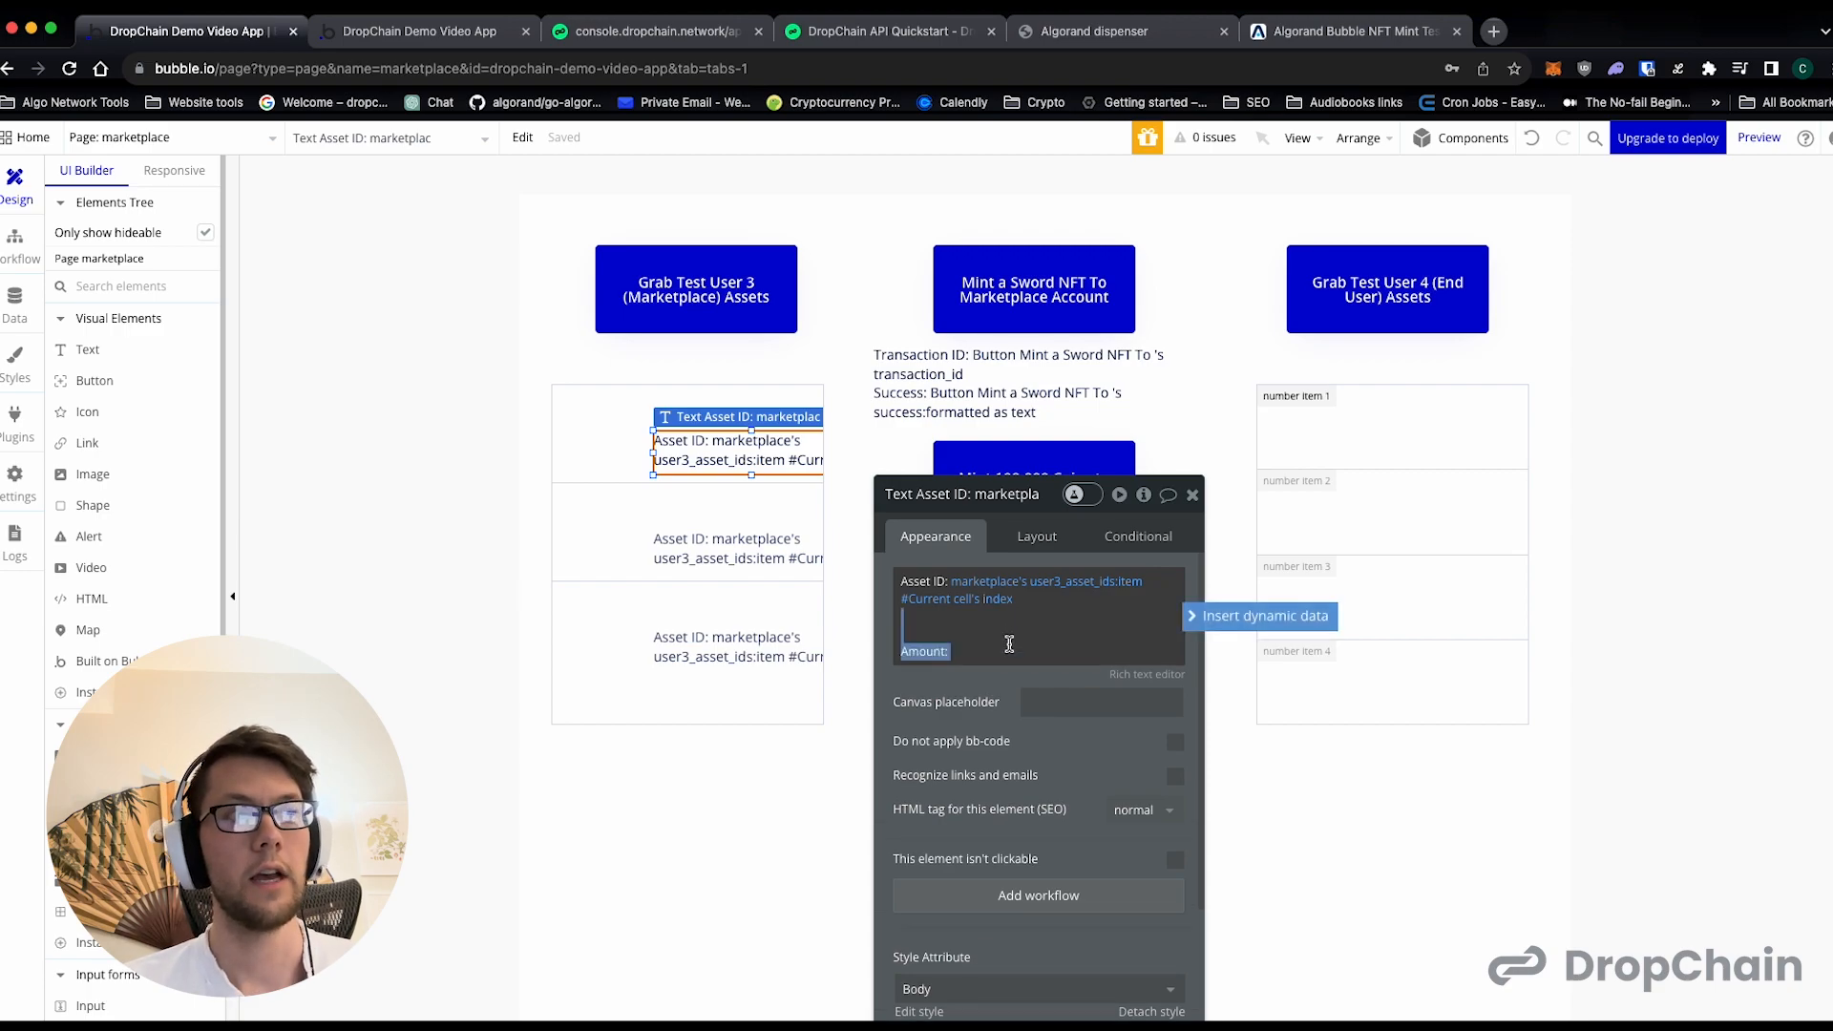
left_click(1225, 618)
scroll(1079, 754, "down", 5)
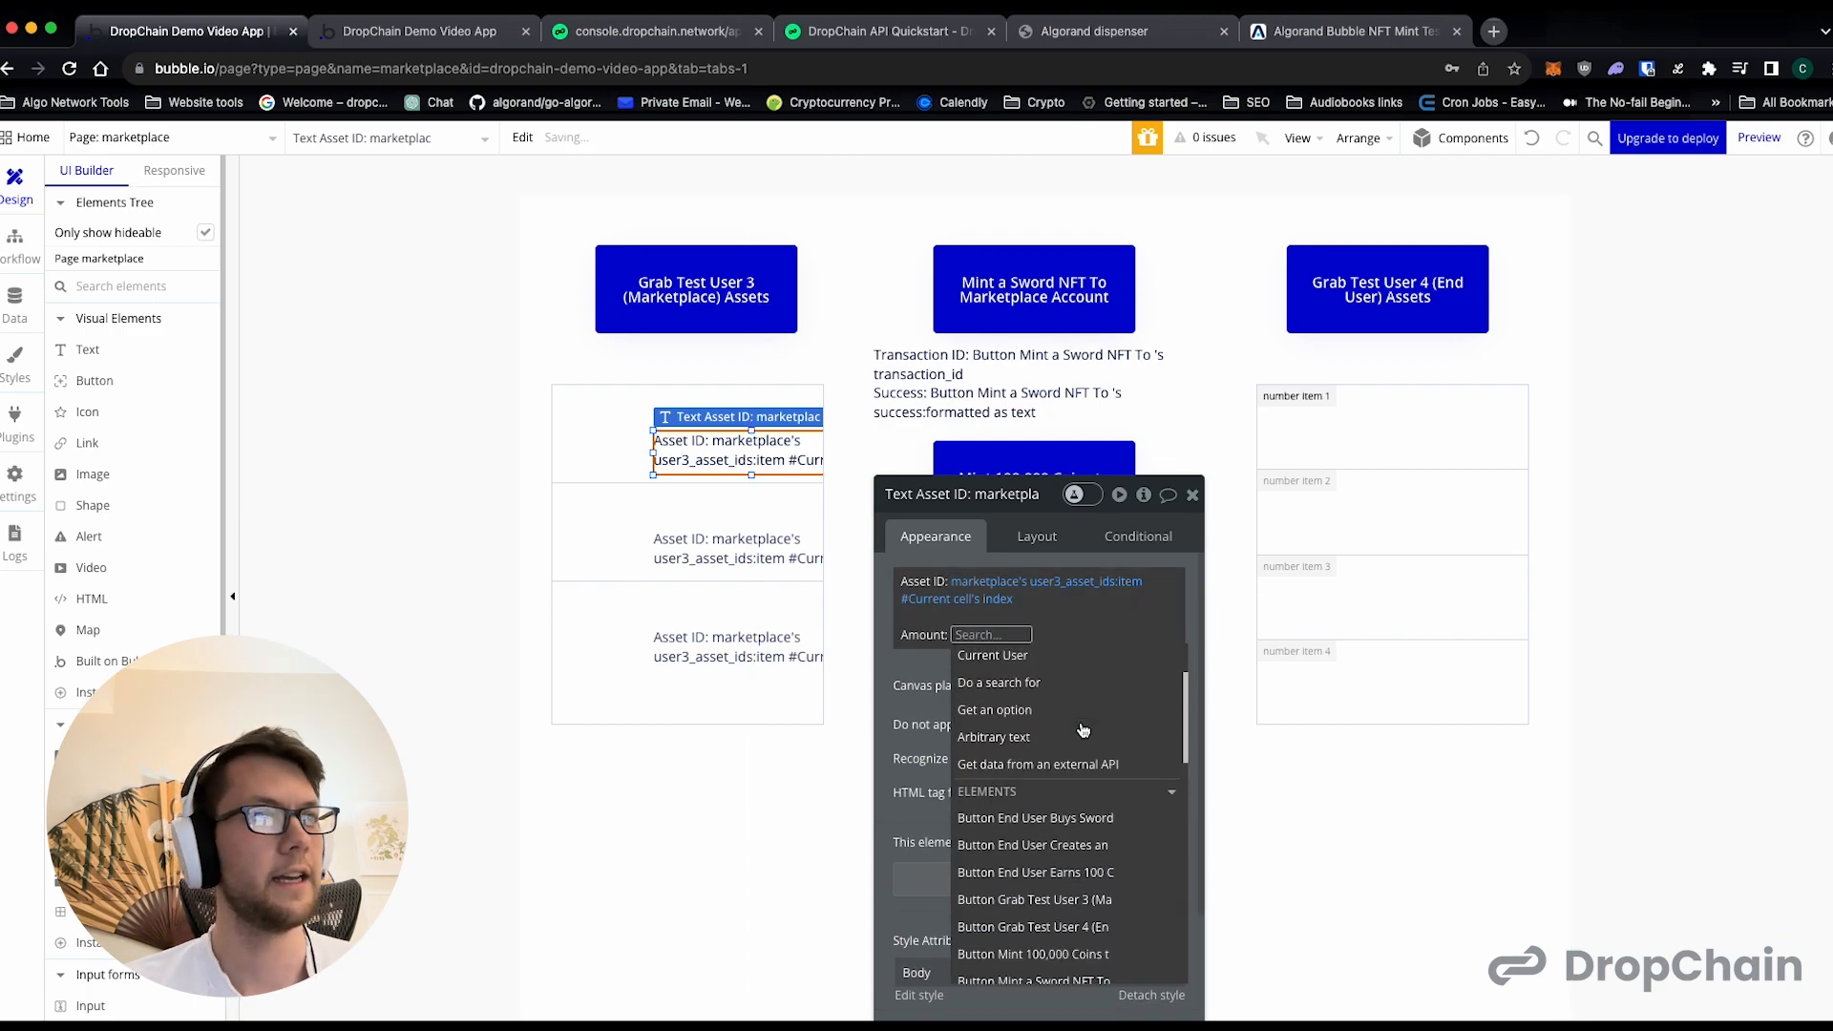
scroll(1083, 729, "down", 1)
left_click(1035, 855)
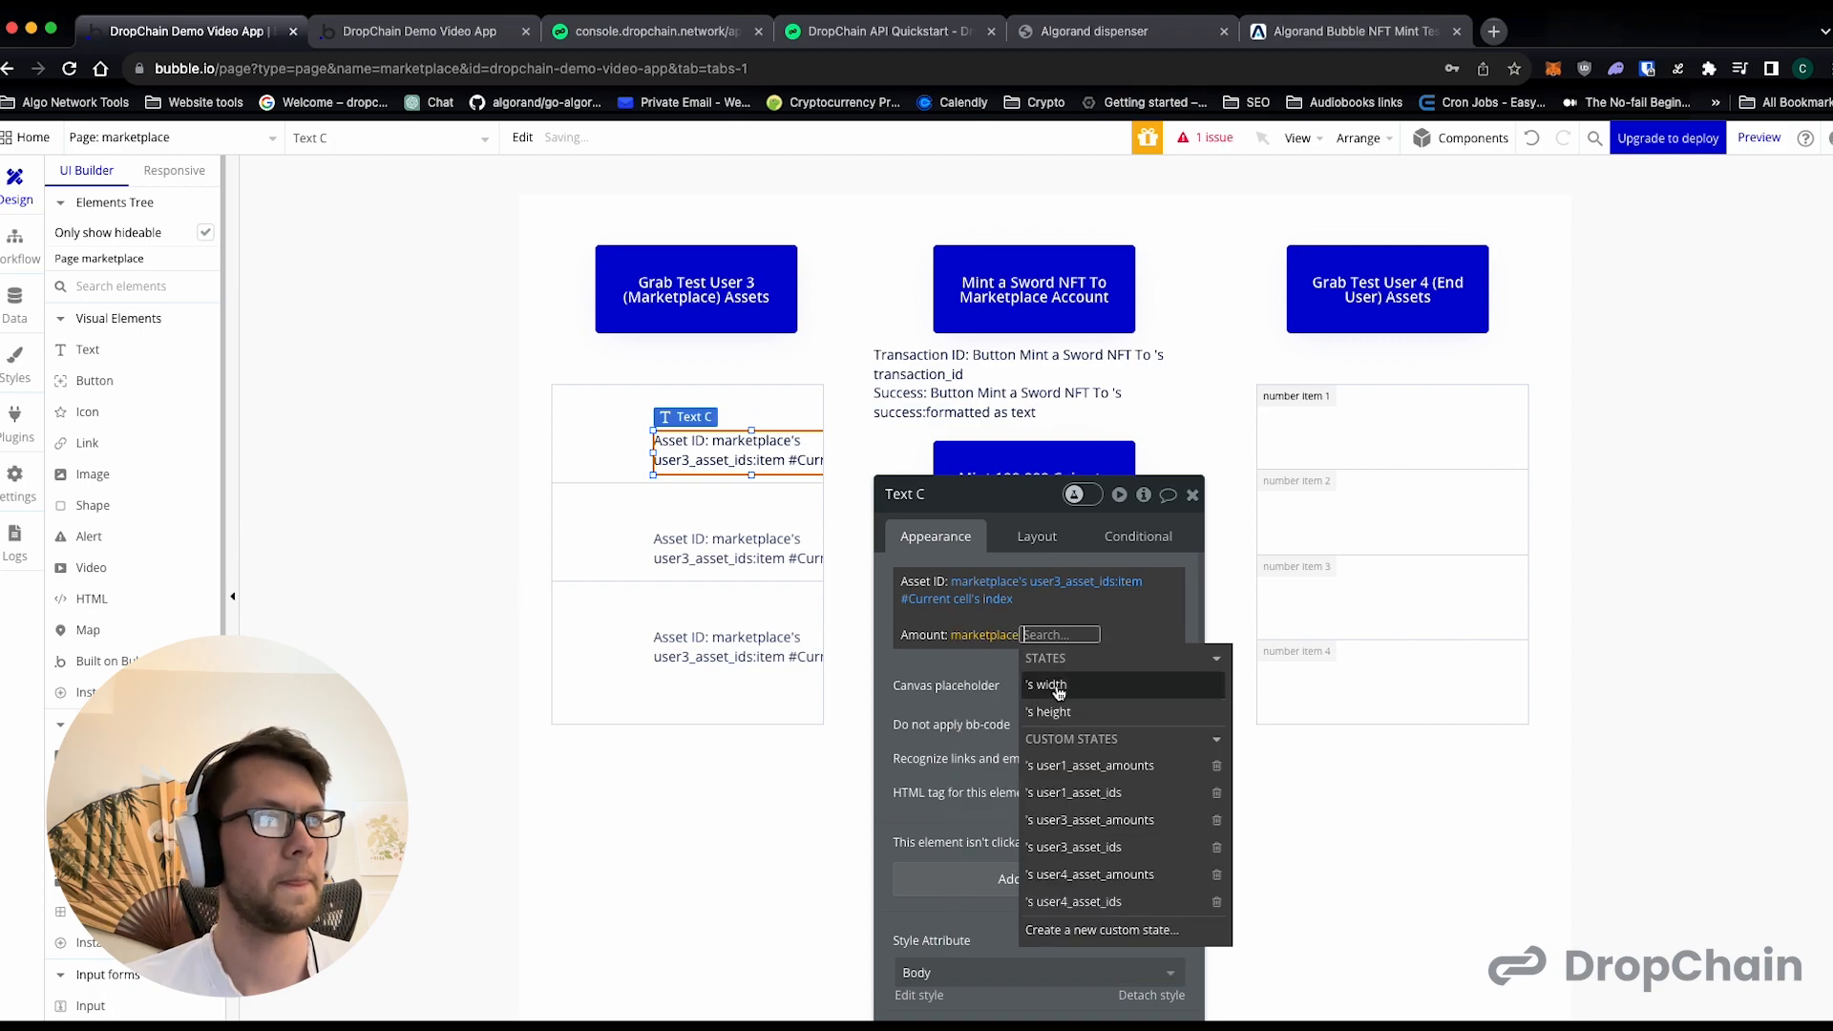
left_click(1115, 876)
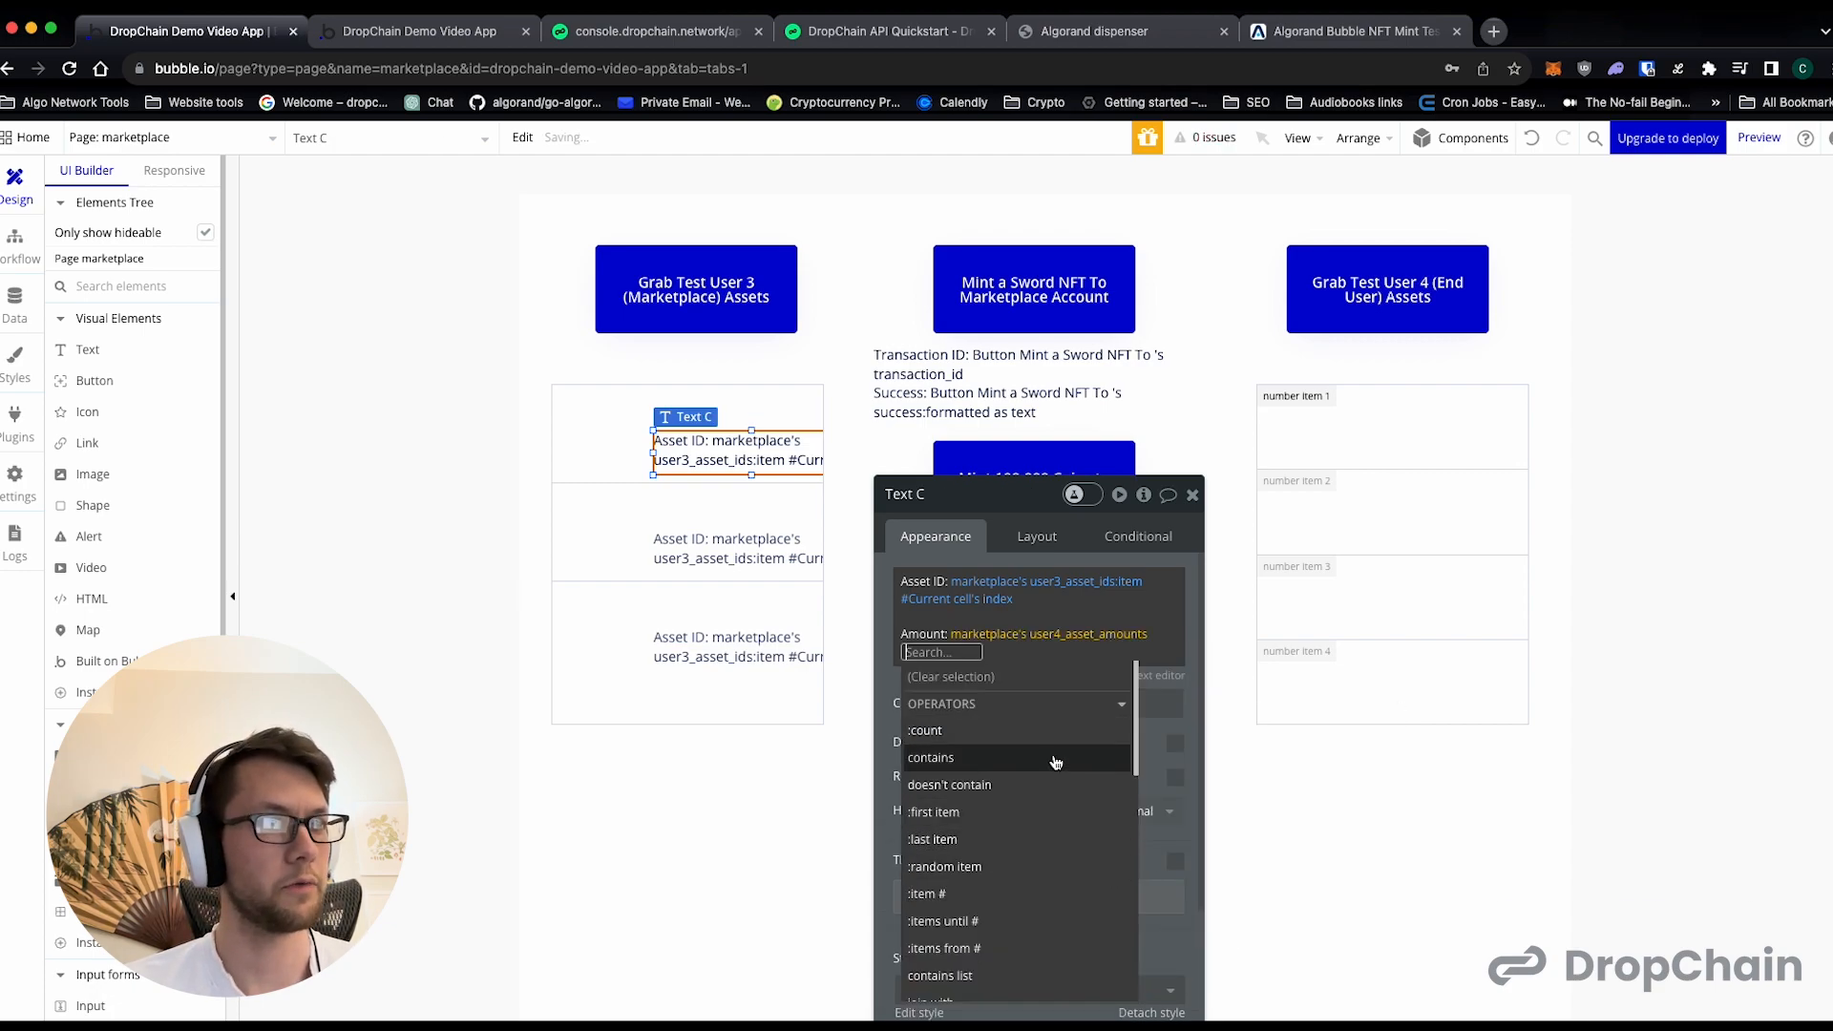
left_click(988, 900)
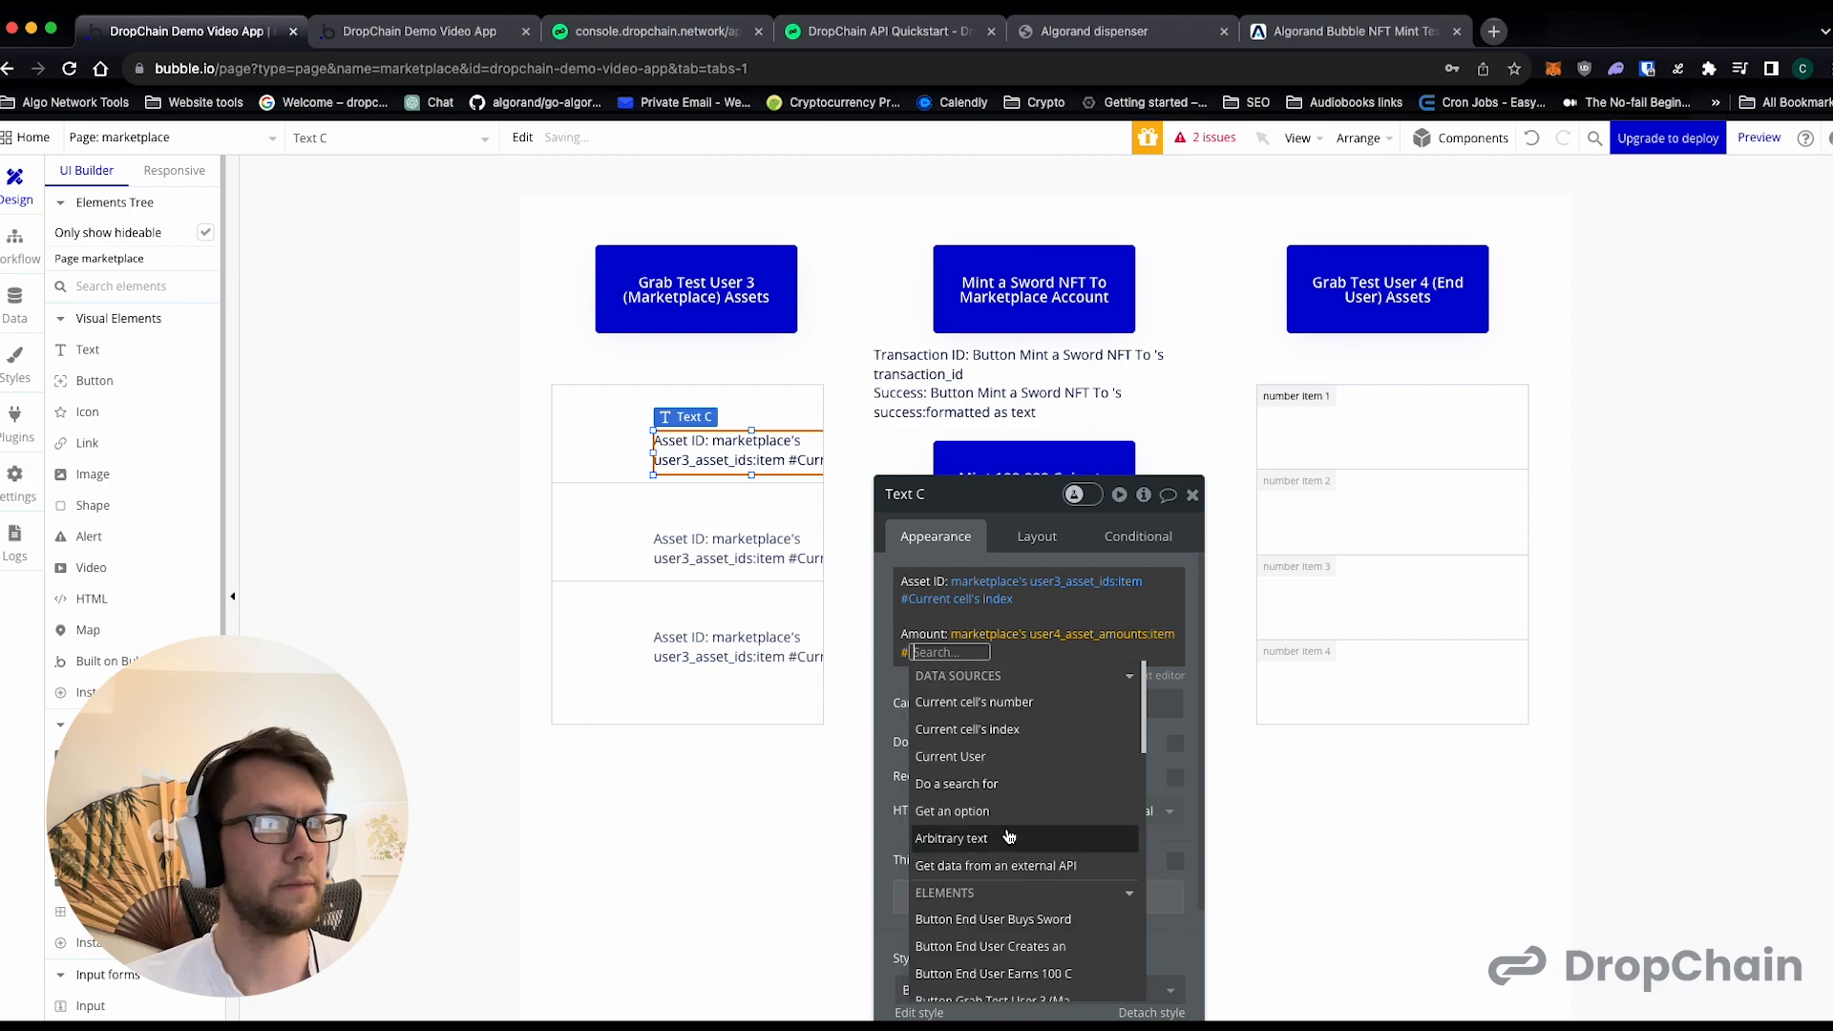
left_click(1016, 733)
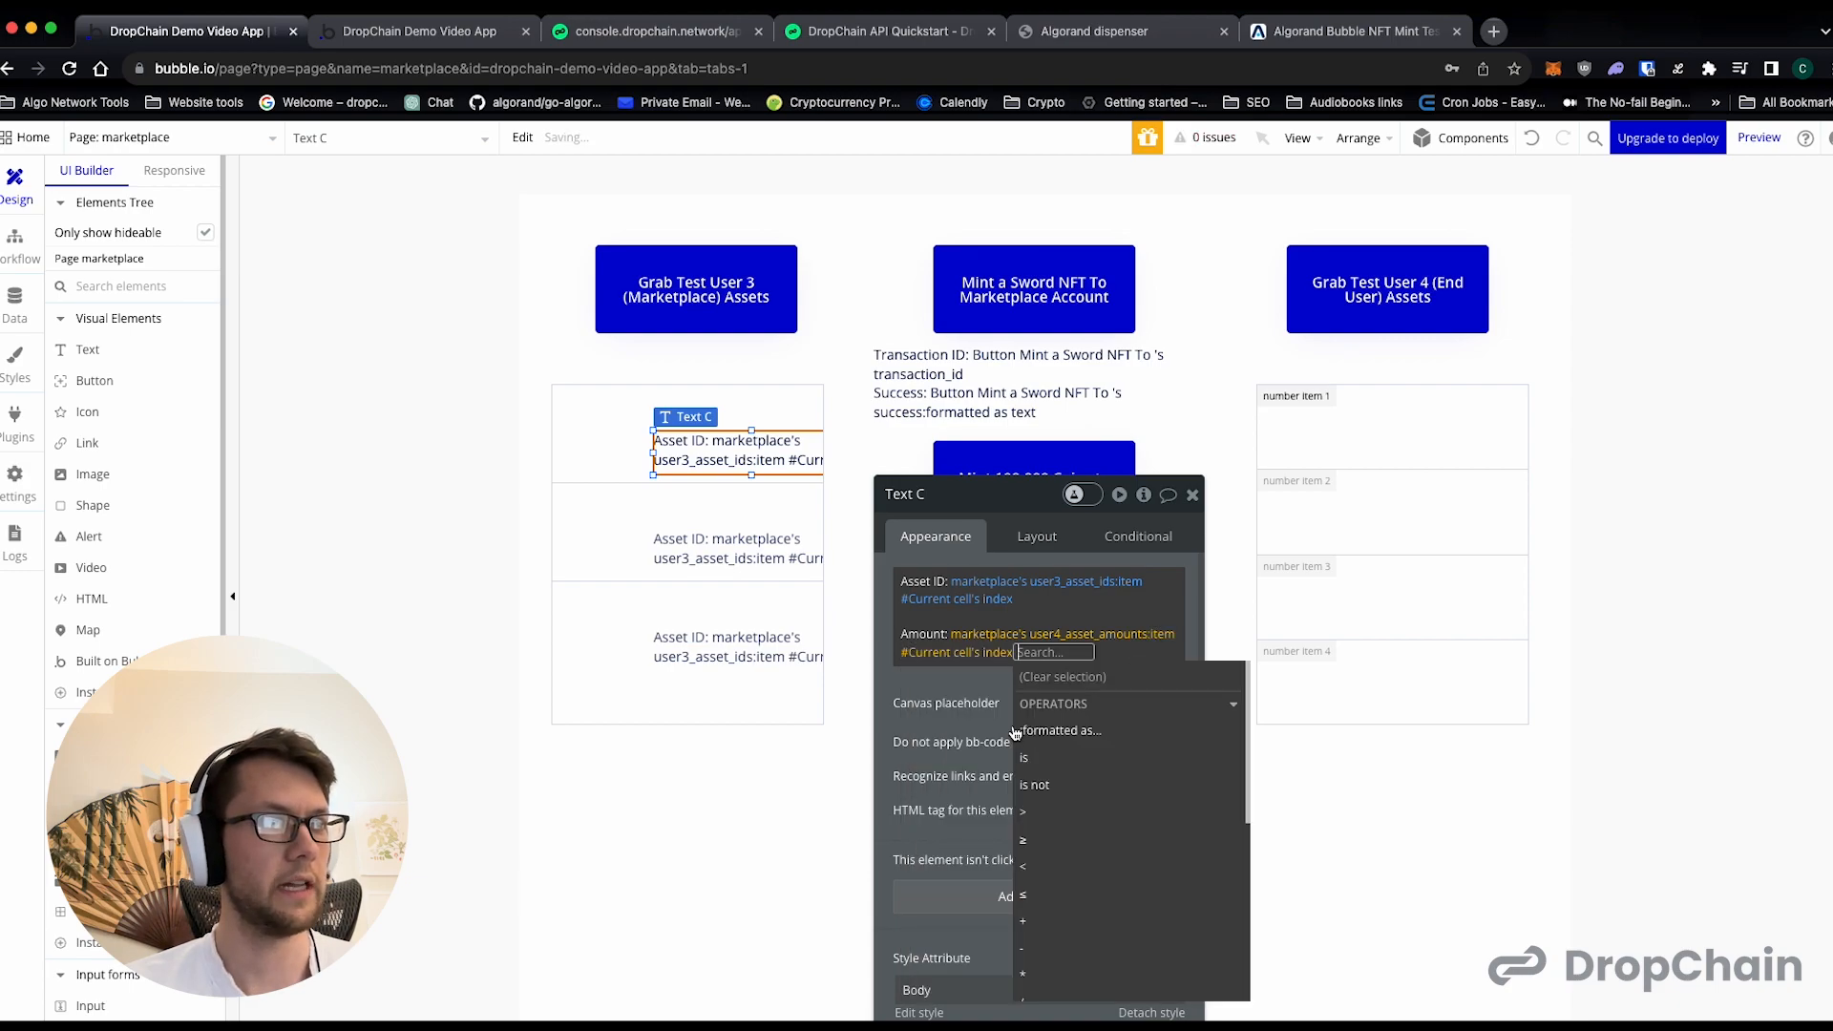
left_click(953, 693)
left_click(1193, 495)
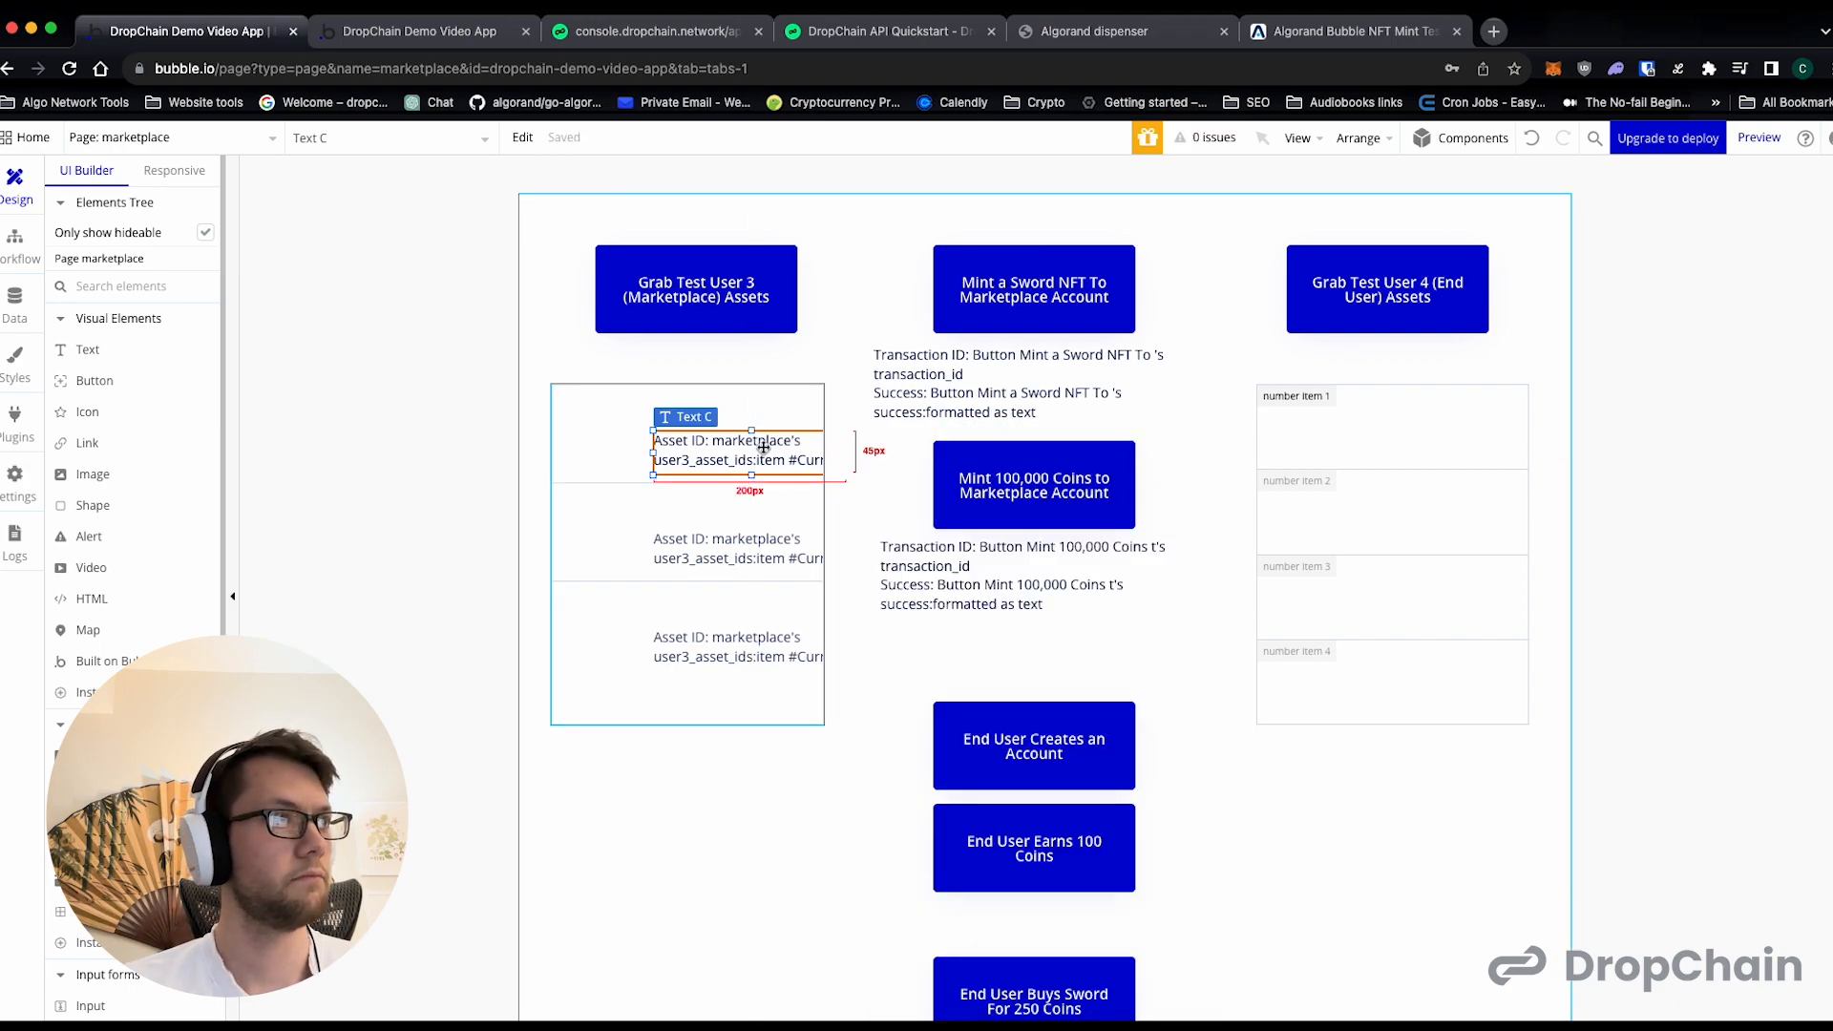
left_click_drag(736, 432, 633, 423)
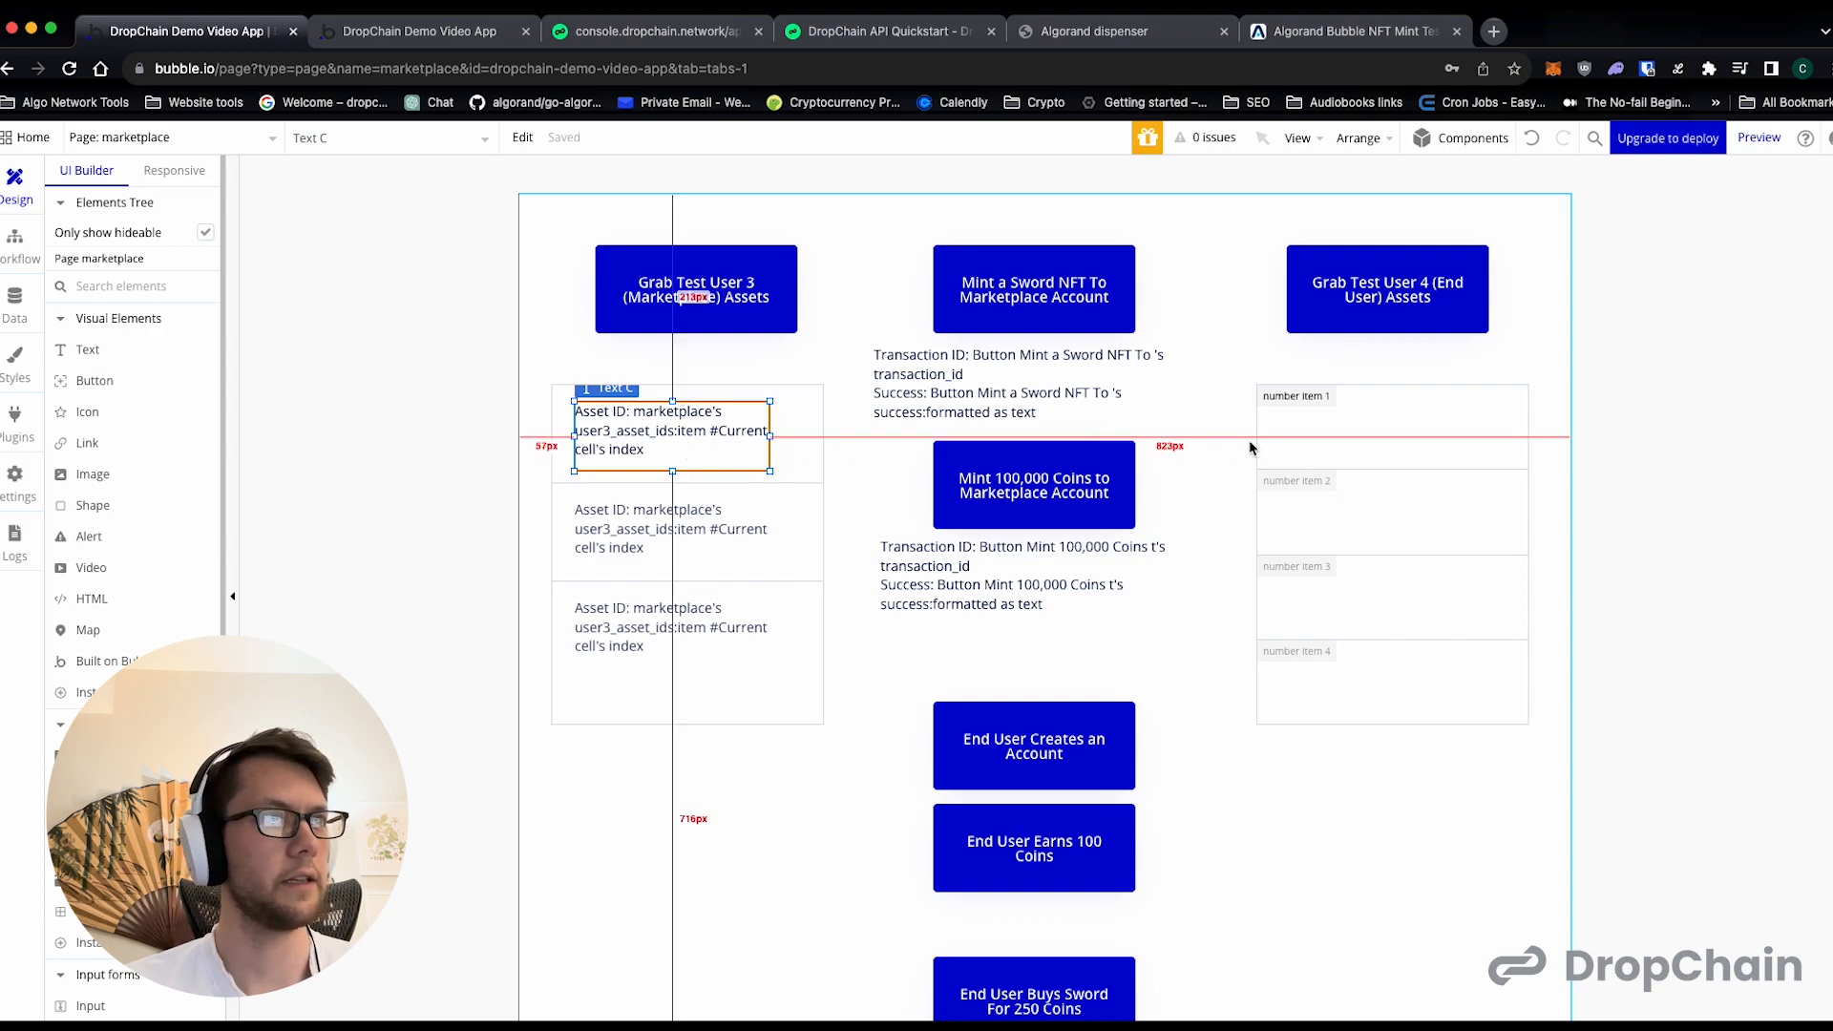
- Draw a text element in the Test User 4 repeating group's first cell with the separate lines "Asset ID:" and "Amount:"
double_click(1434, 437)
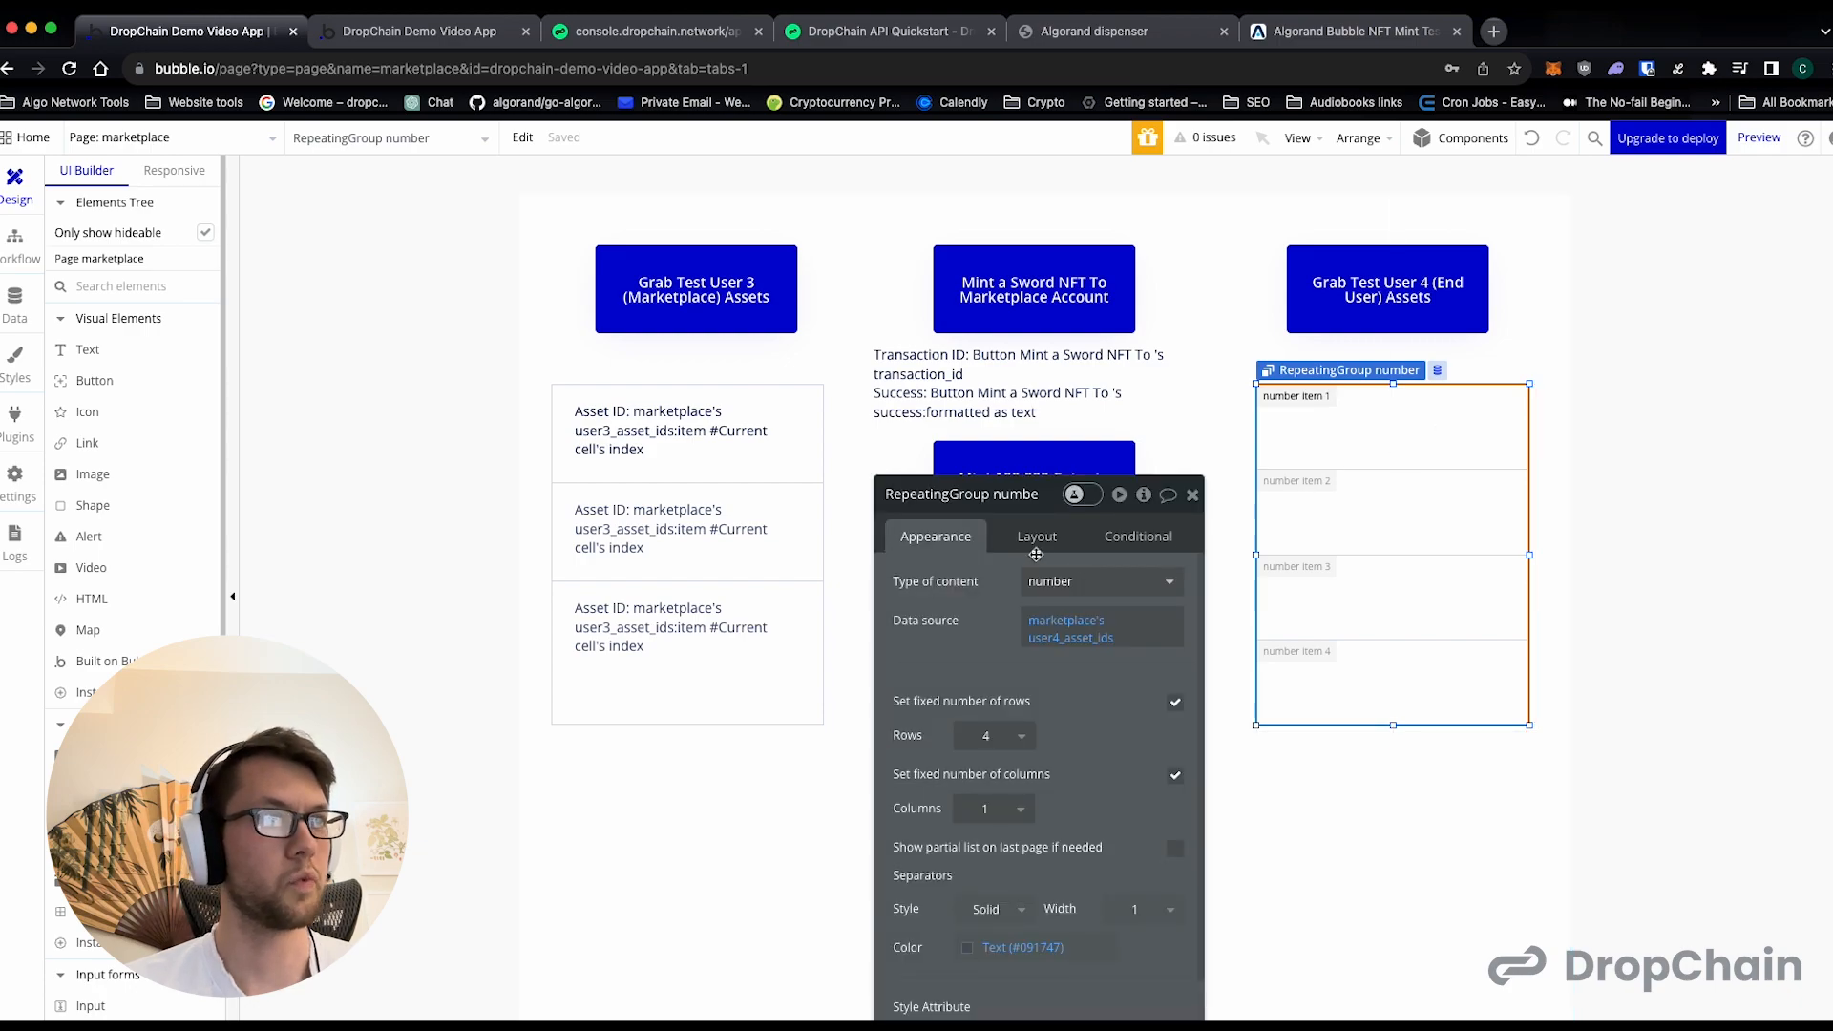
left_click(87, 349)
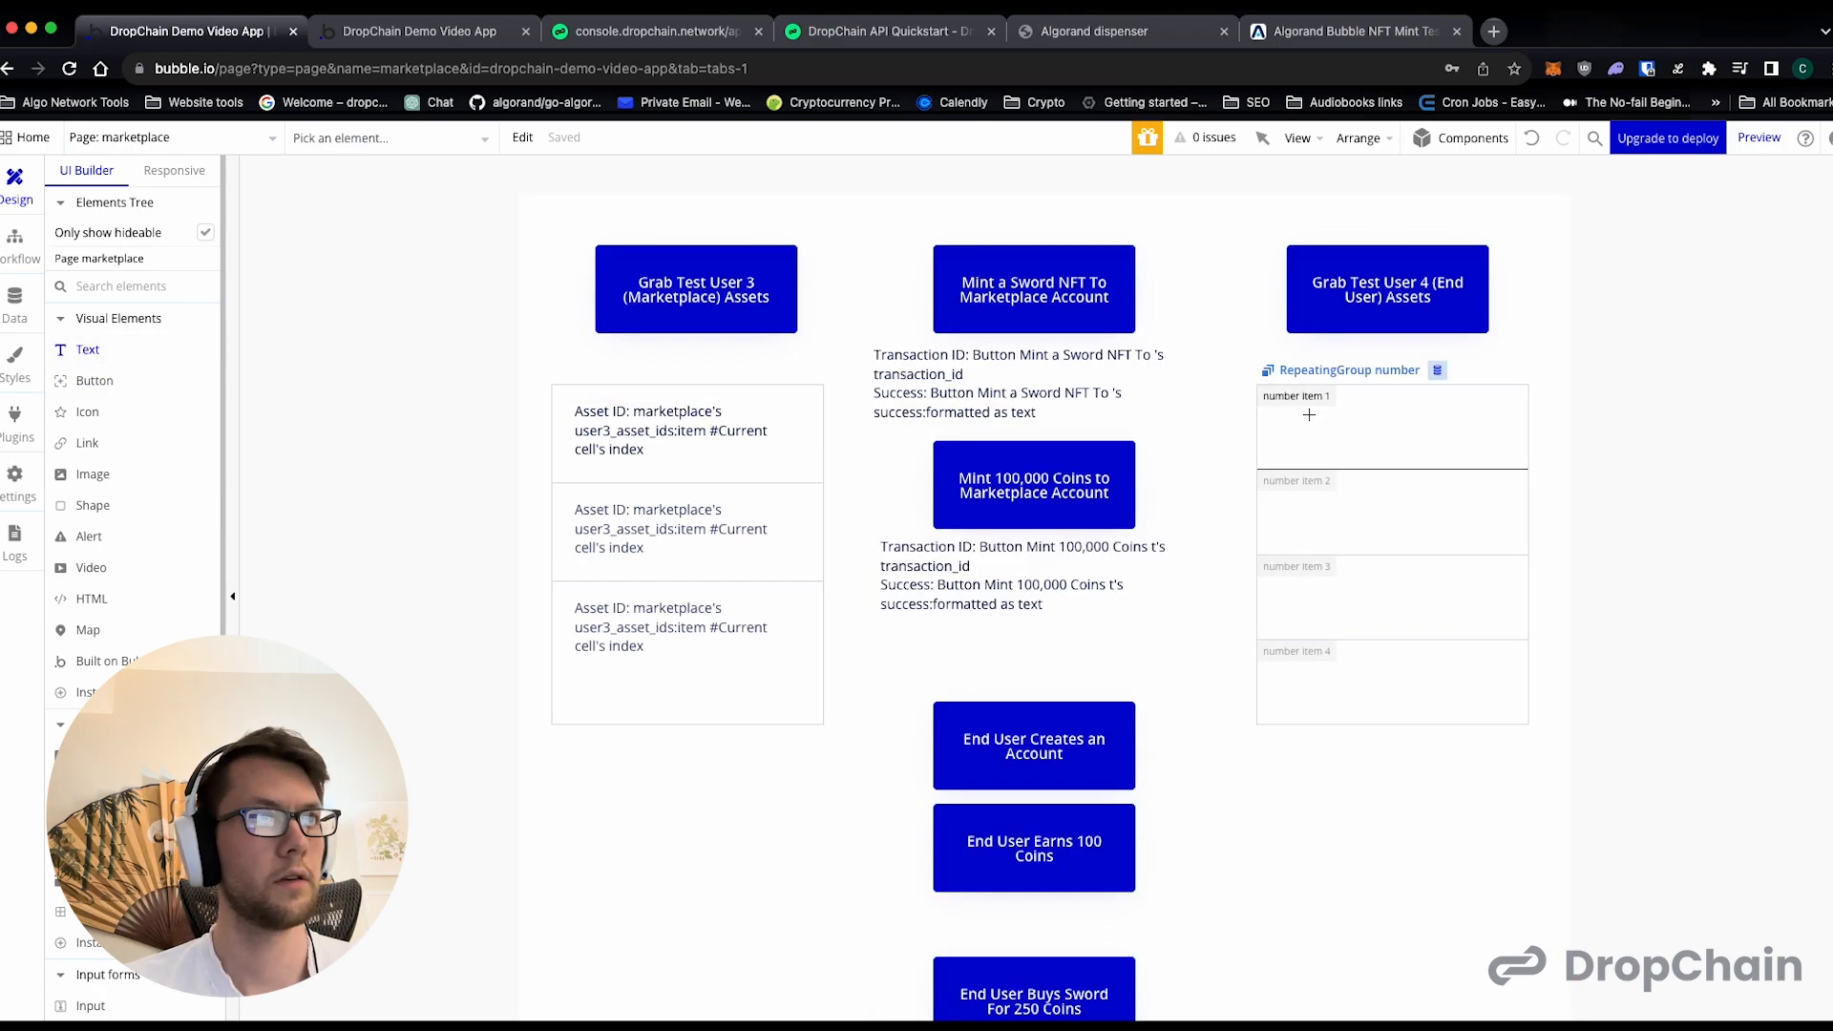
left_click(1309, 414)
left_click_drag(1509, 460, 1416, 428)
left_click(983, 604)
type("Asset ID")
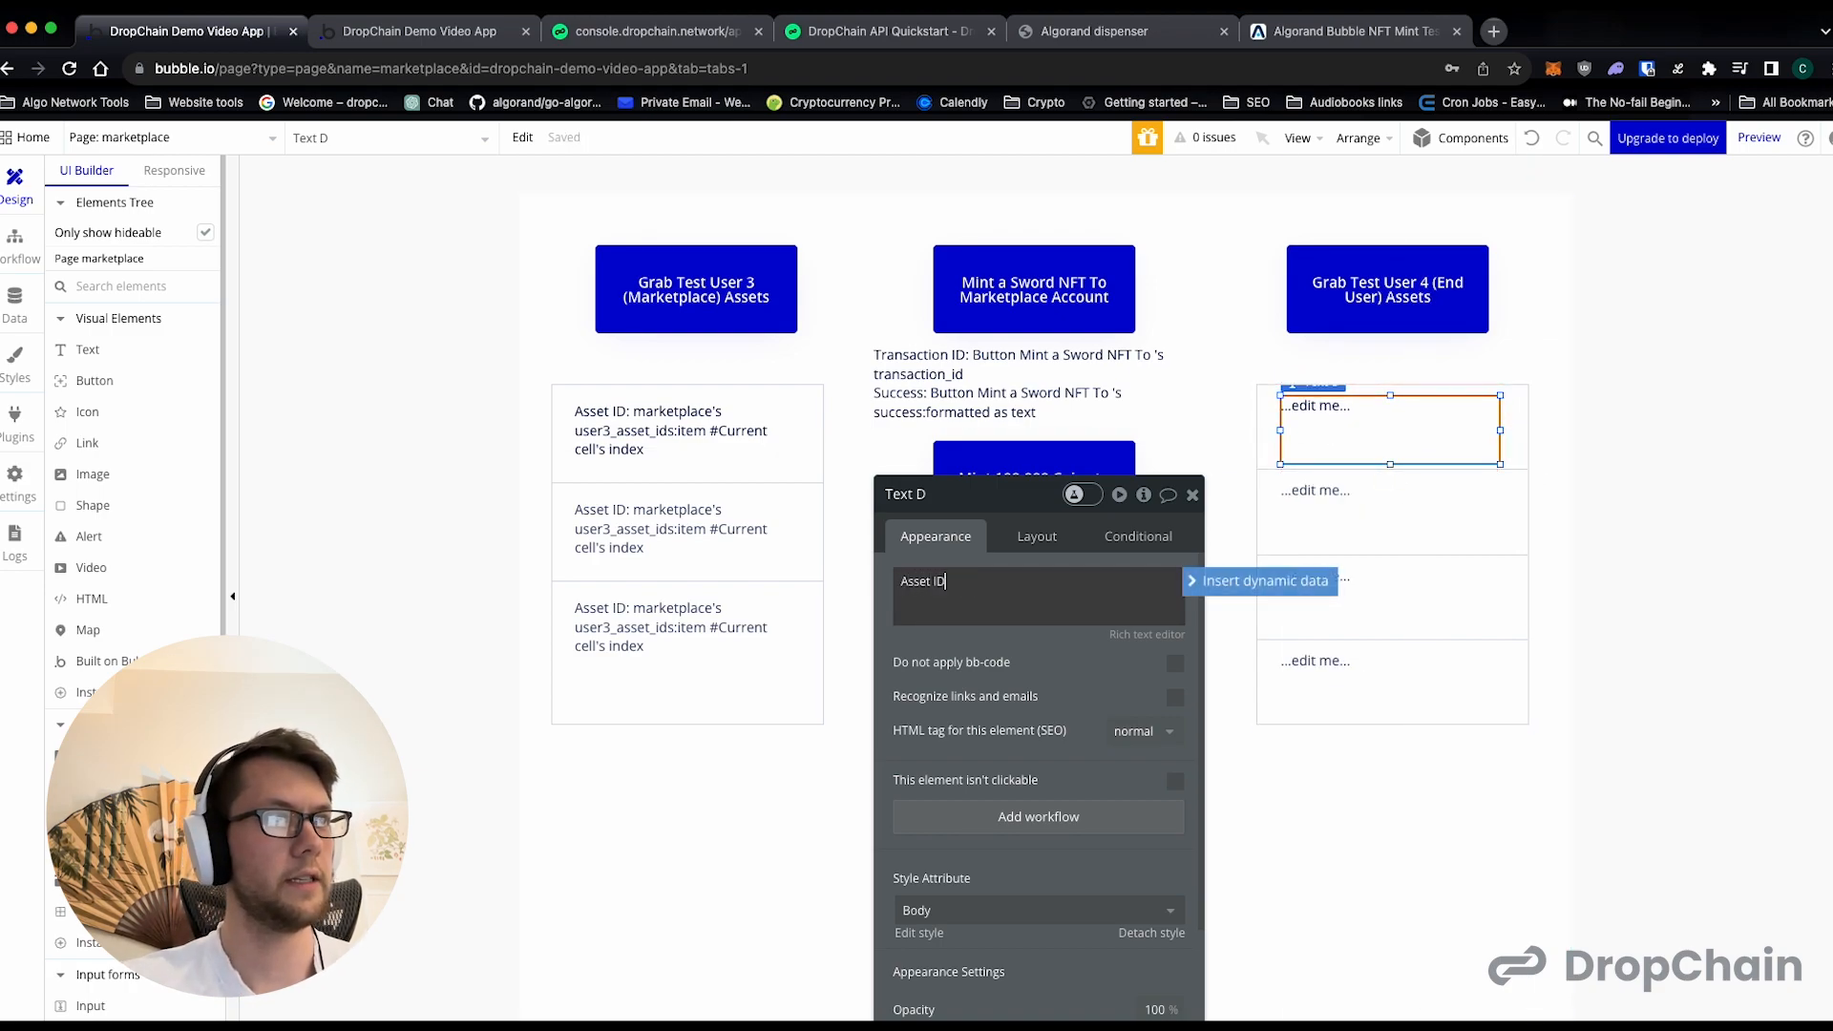
type(":")
key("Return")
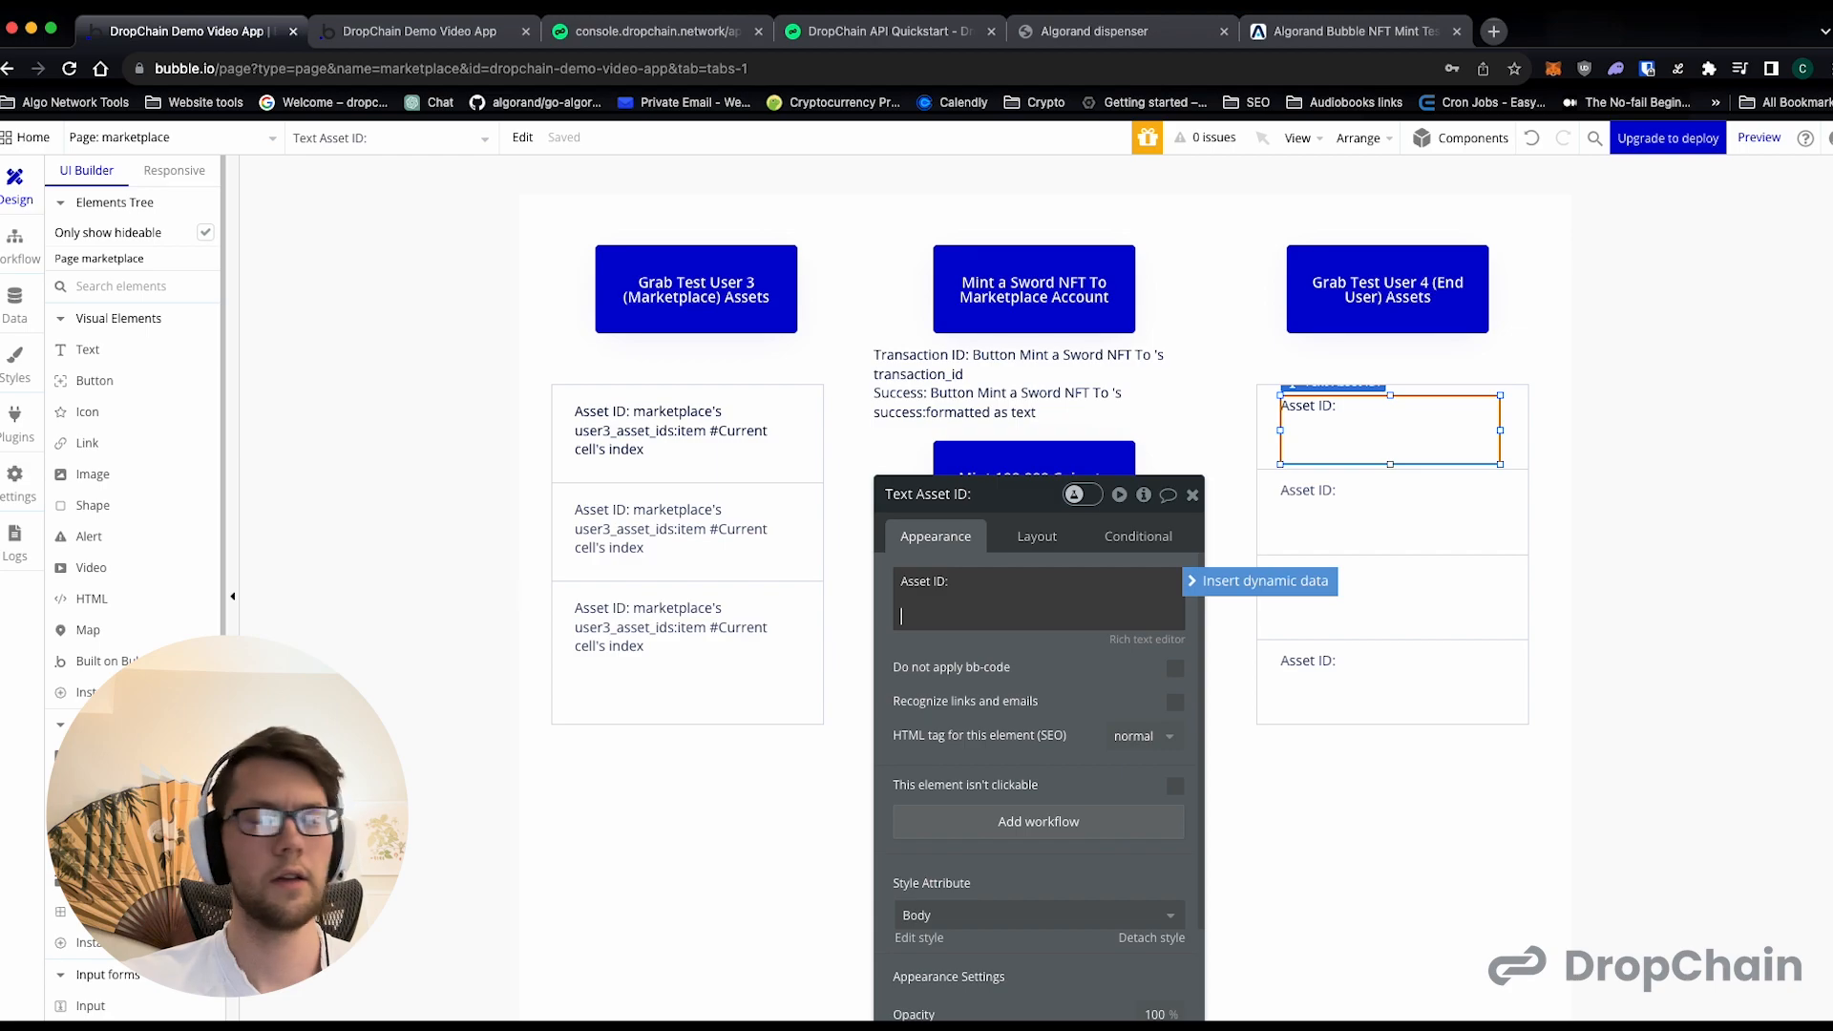
key("Return")
key("BackSpace")
left_click(994, 582)
key("BackSpace")
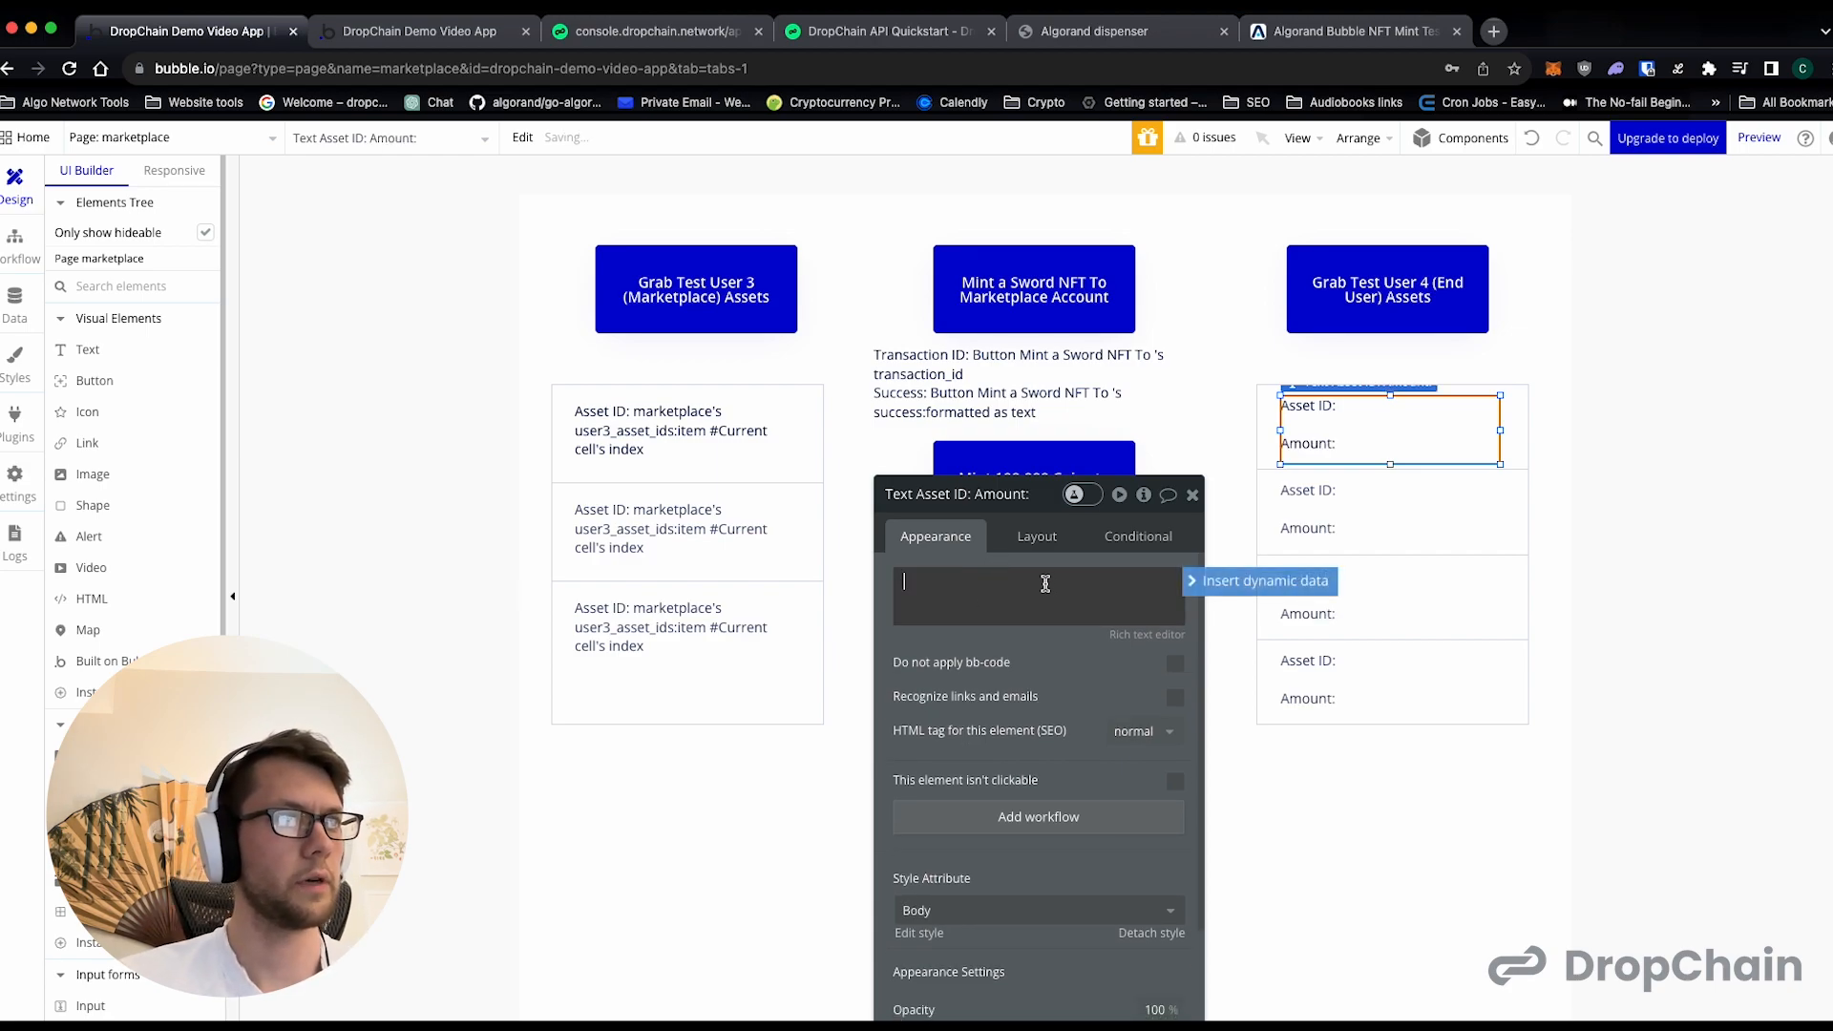
key("super+z")
- Insert the dynamic value marketplace's user4_asset_ids:item #Current cell's index after "Asset ID:" in the Test User 4 cell text
left_click(1033, 581)
left_click(1203, 581)
scroll(1026, 726, "down", 5)
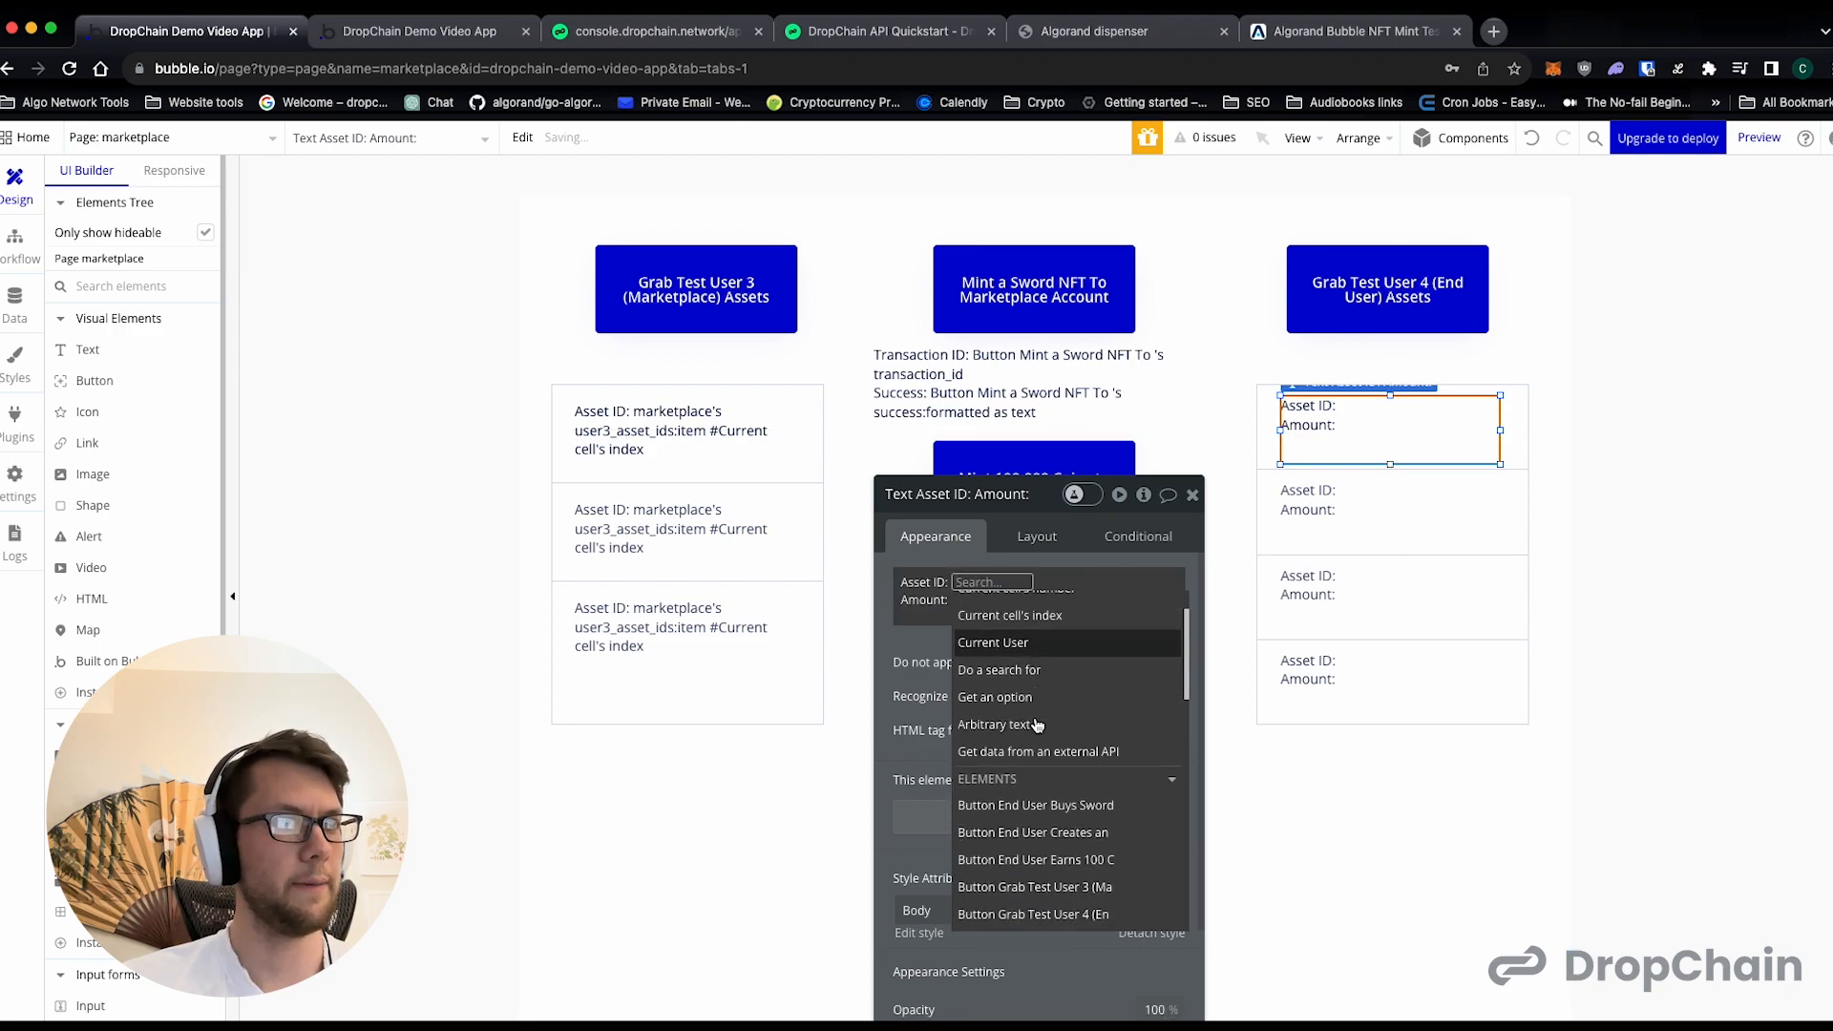
left_click(1018, 888)
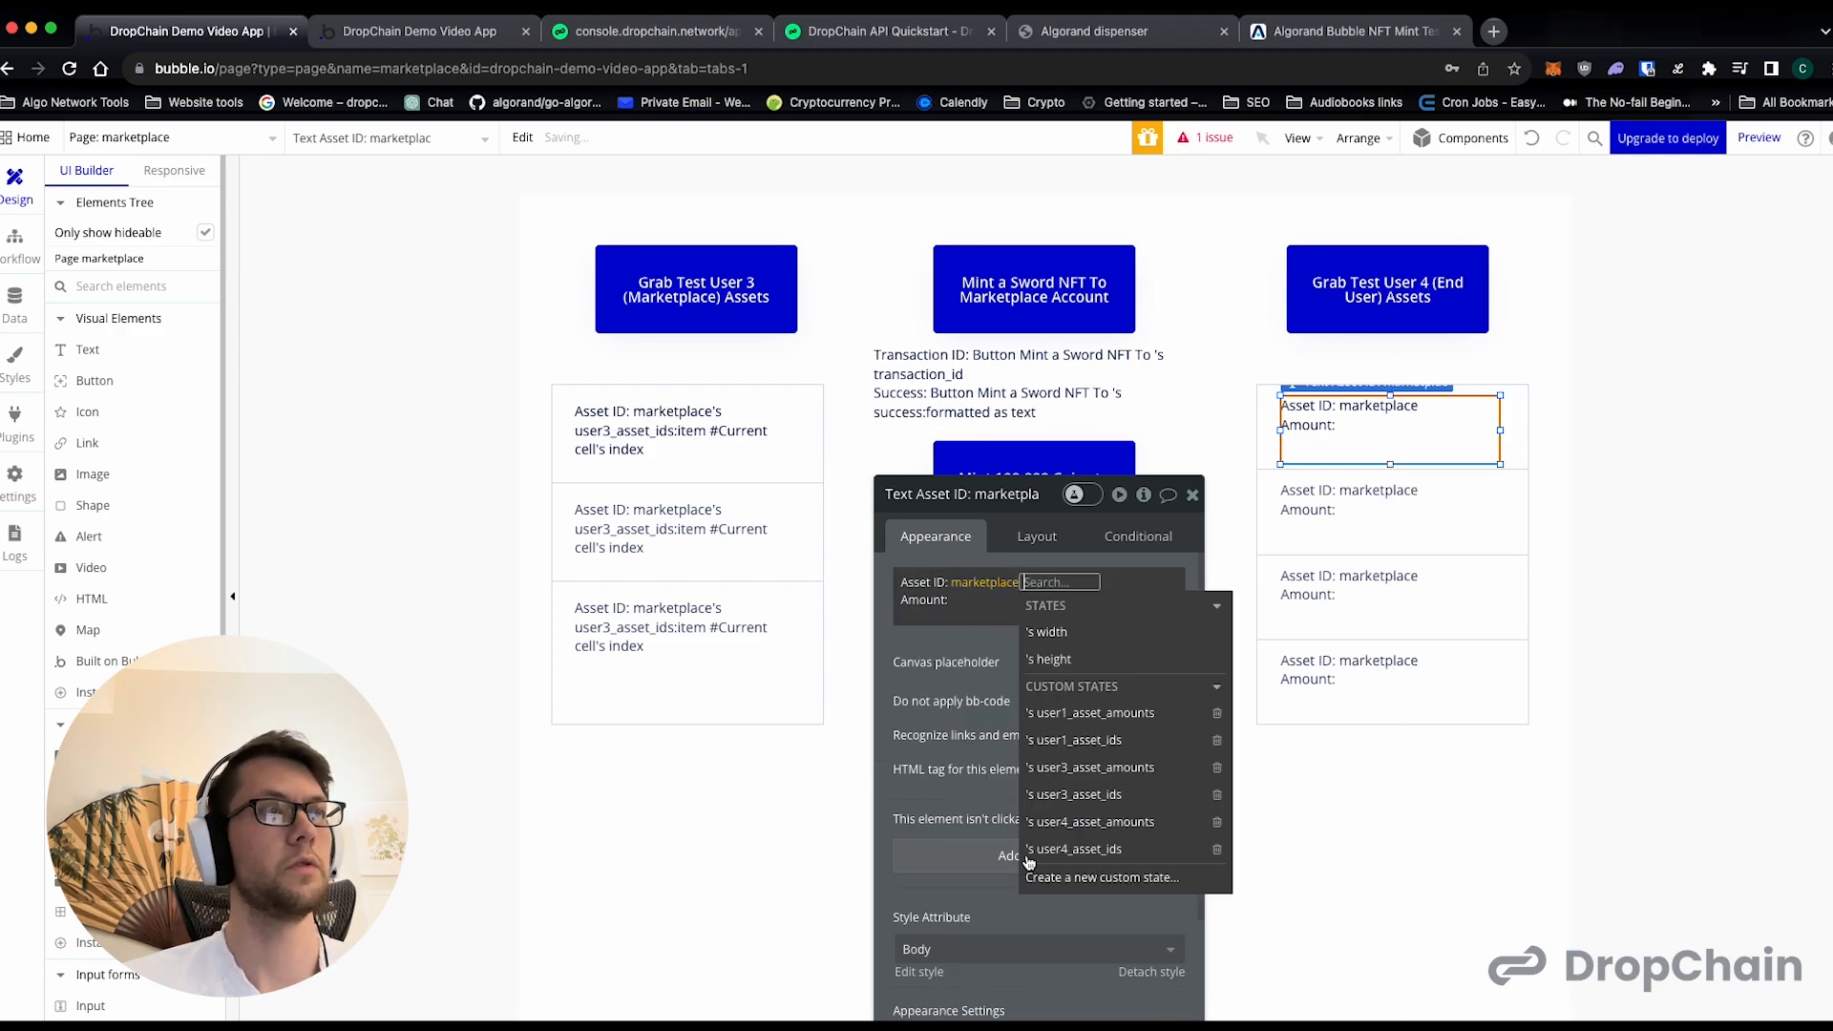
left_click(1108, 849)
left_click(1015, 840)
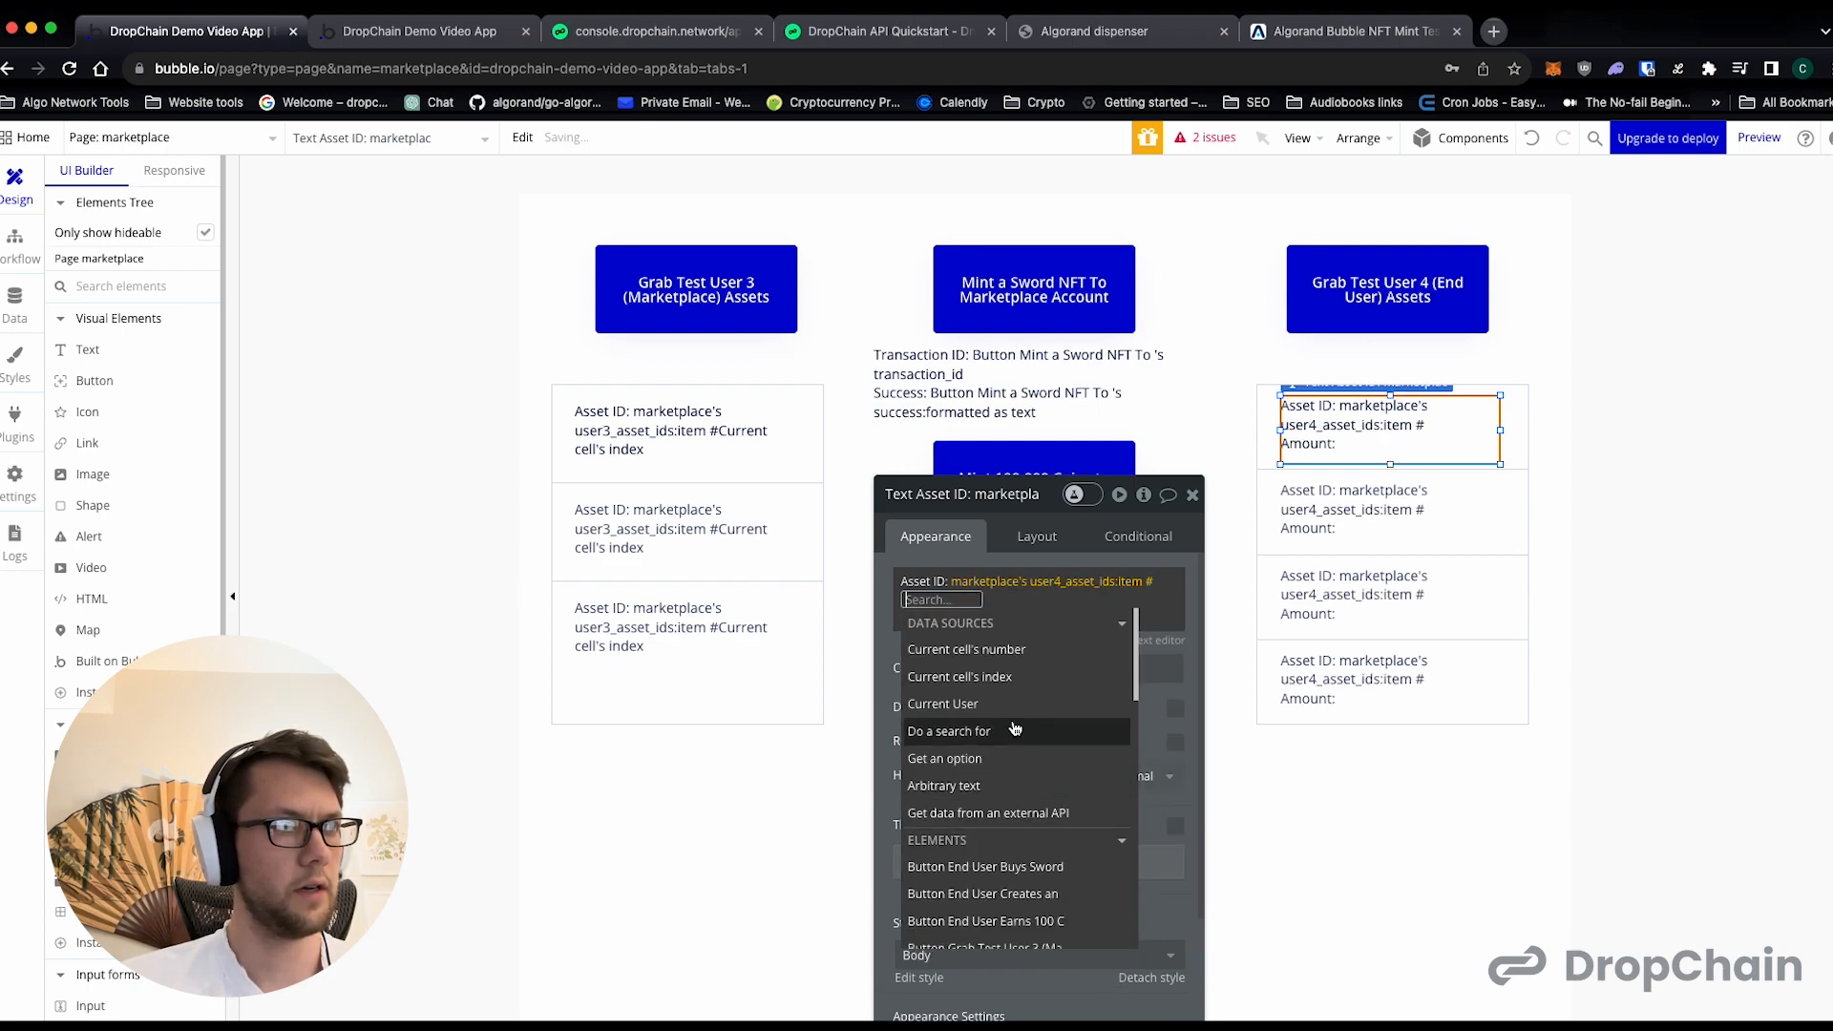
left_click(1011, 732)
- Insert the dynamic value marketplace's user4_asset_amounts:item #Current cell's index after "Amount:" in the Test User 4 cell text
left_click(1026, 626)
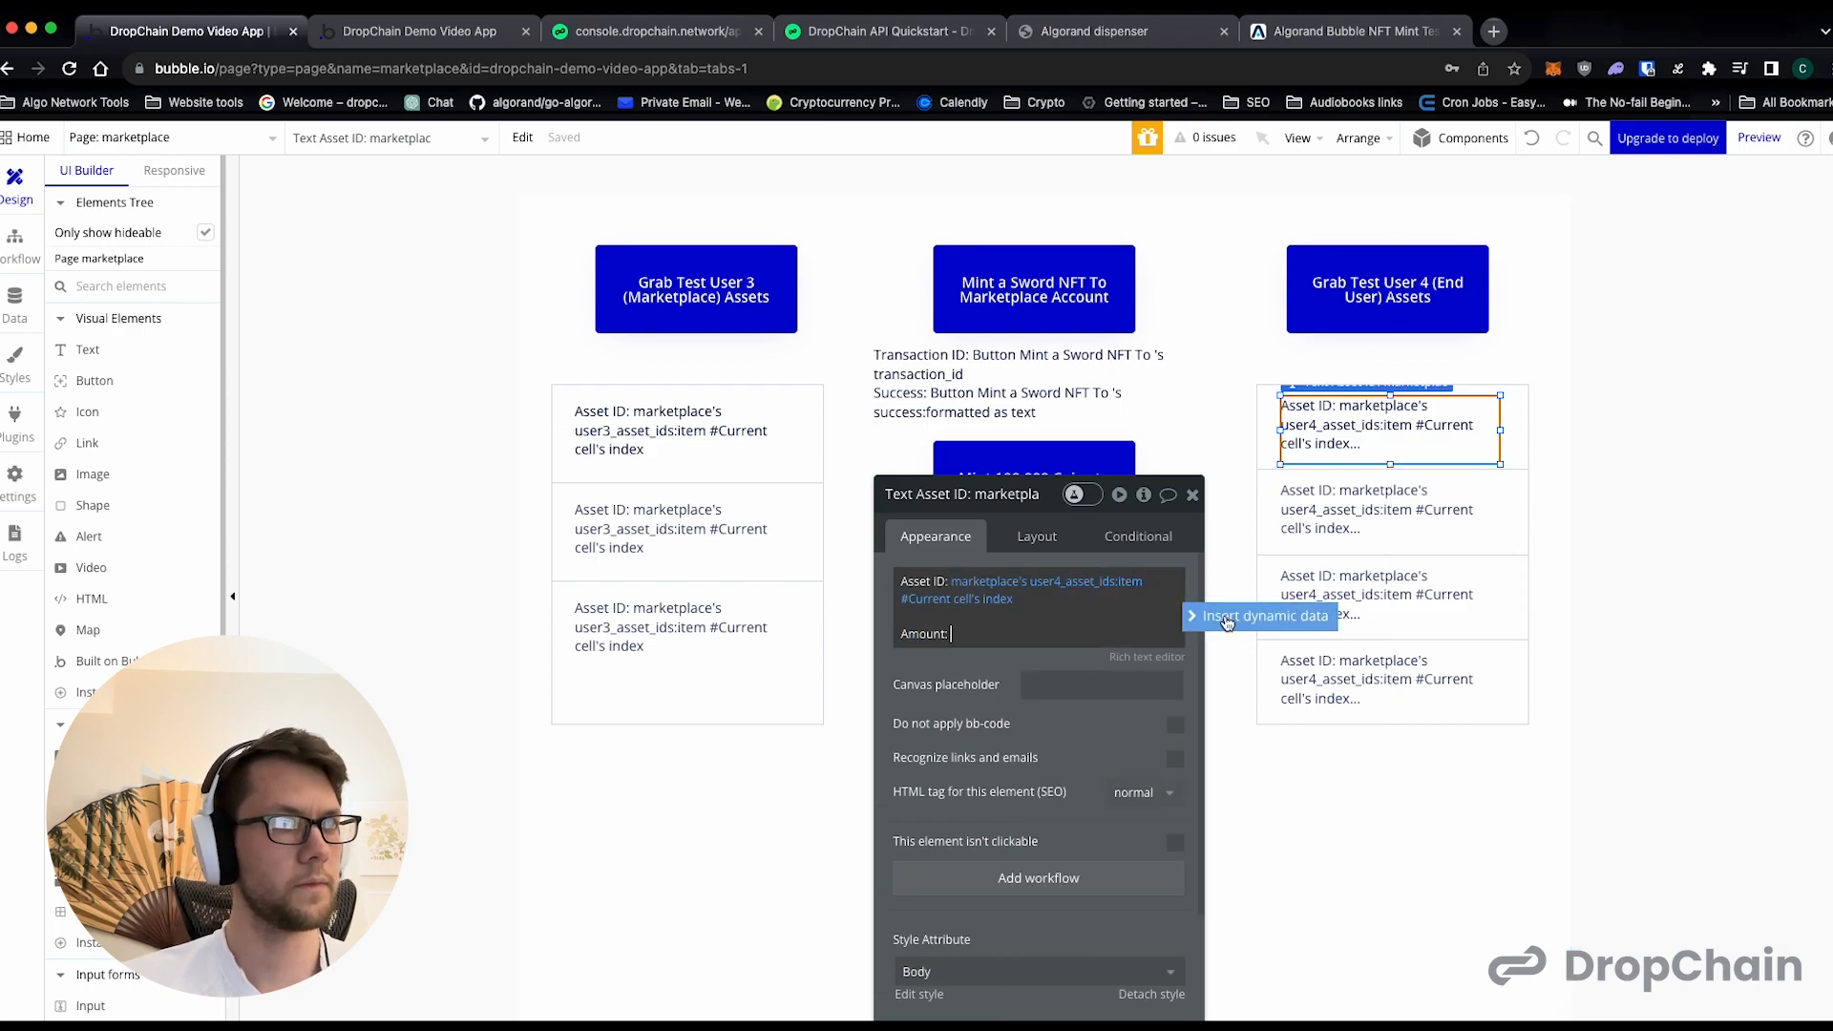
left_click(1260, 616)
scroll(1097, 717, "down", 5)
scroll(1096, 716, "down", 2)
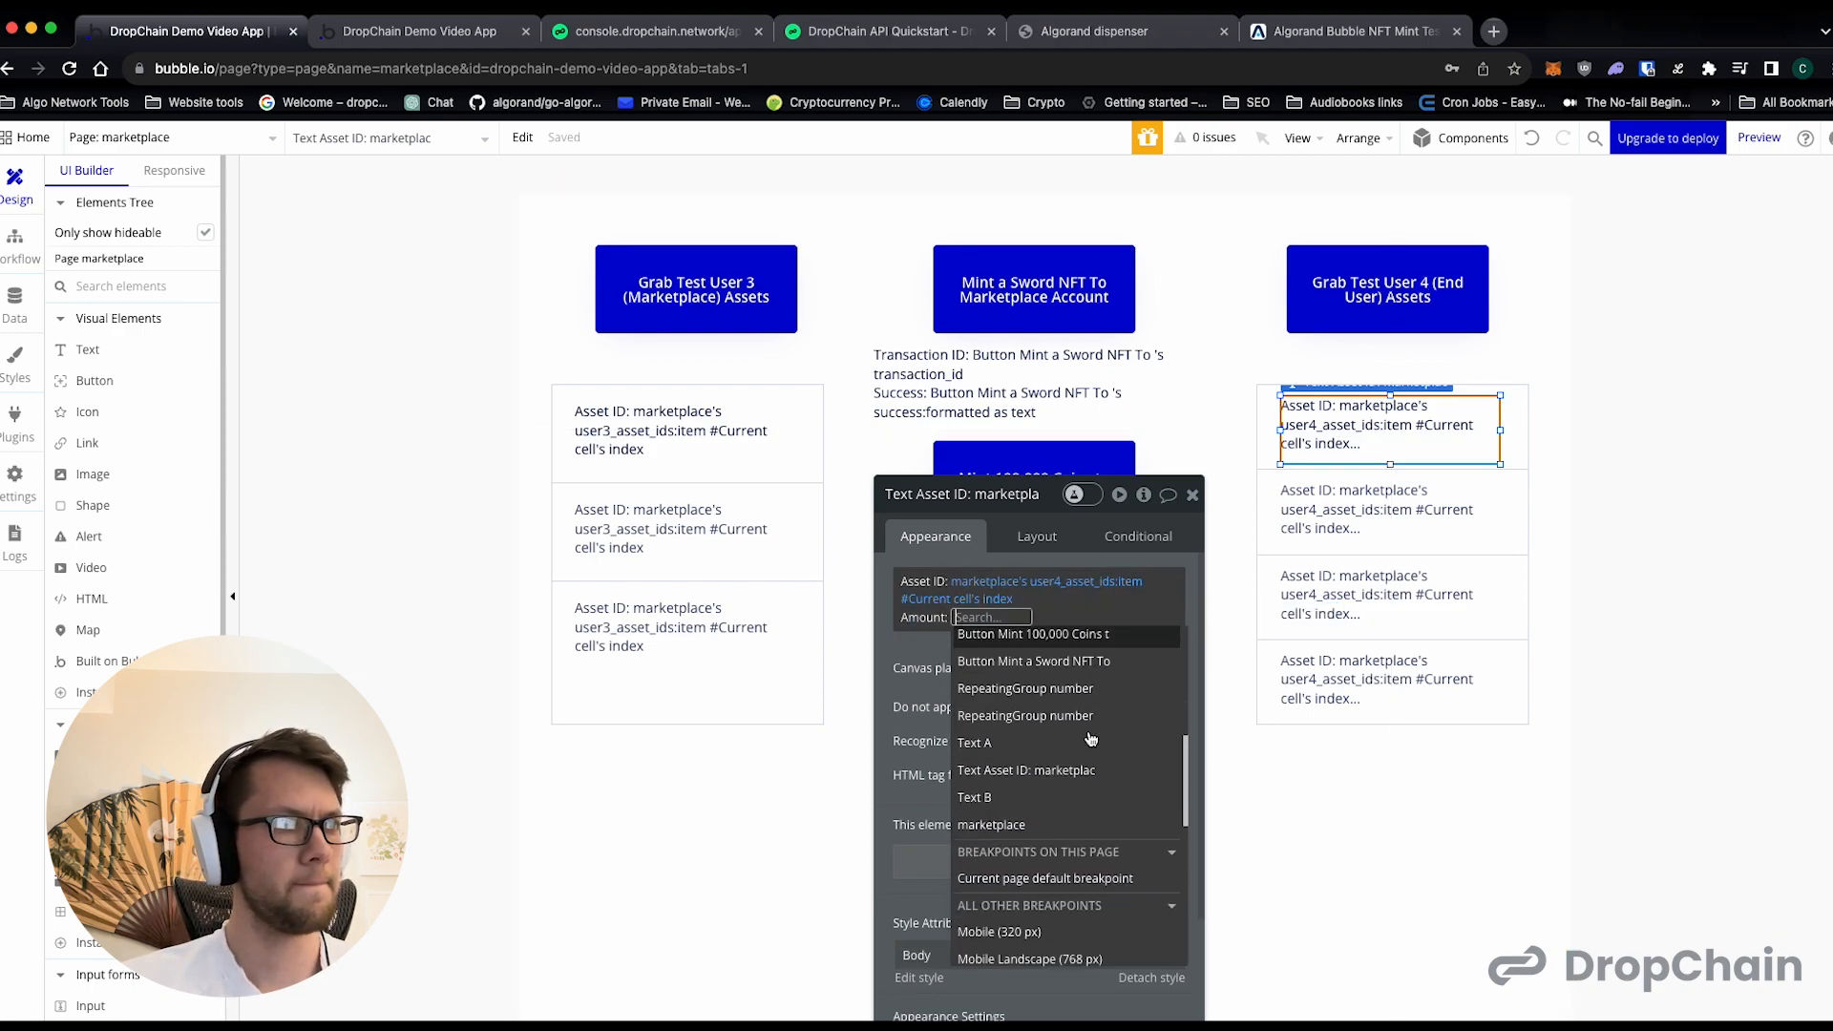
left_click(1035, 811)
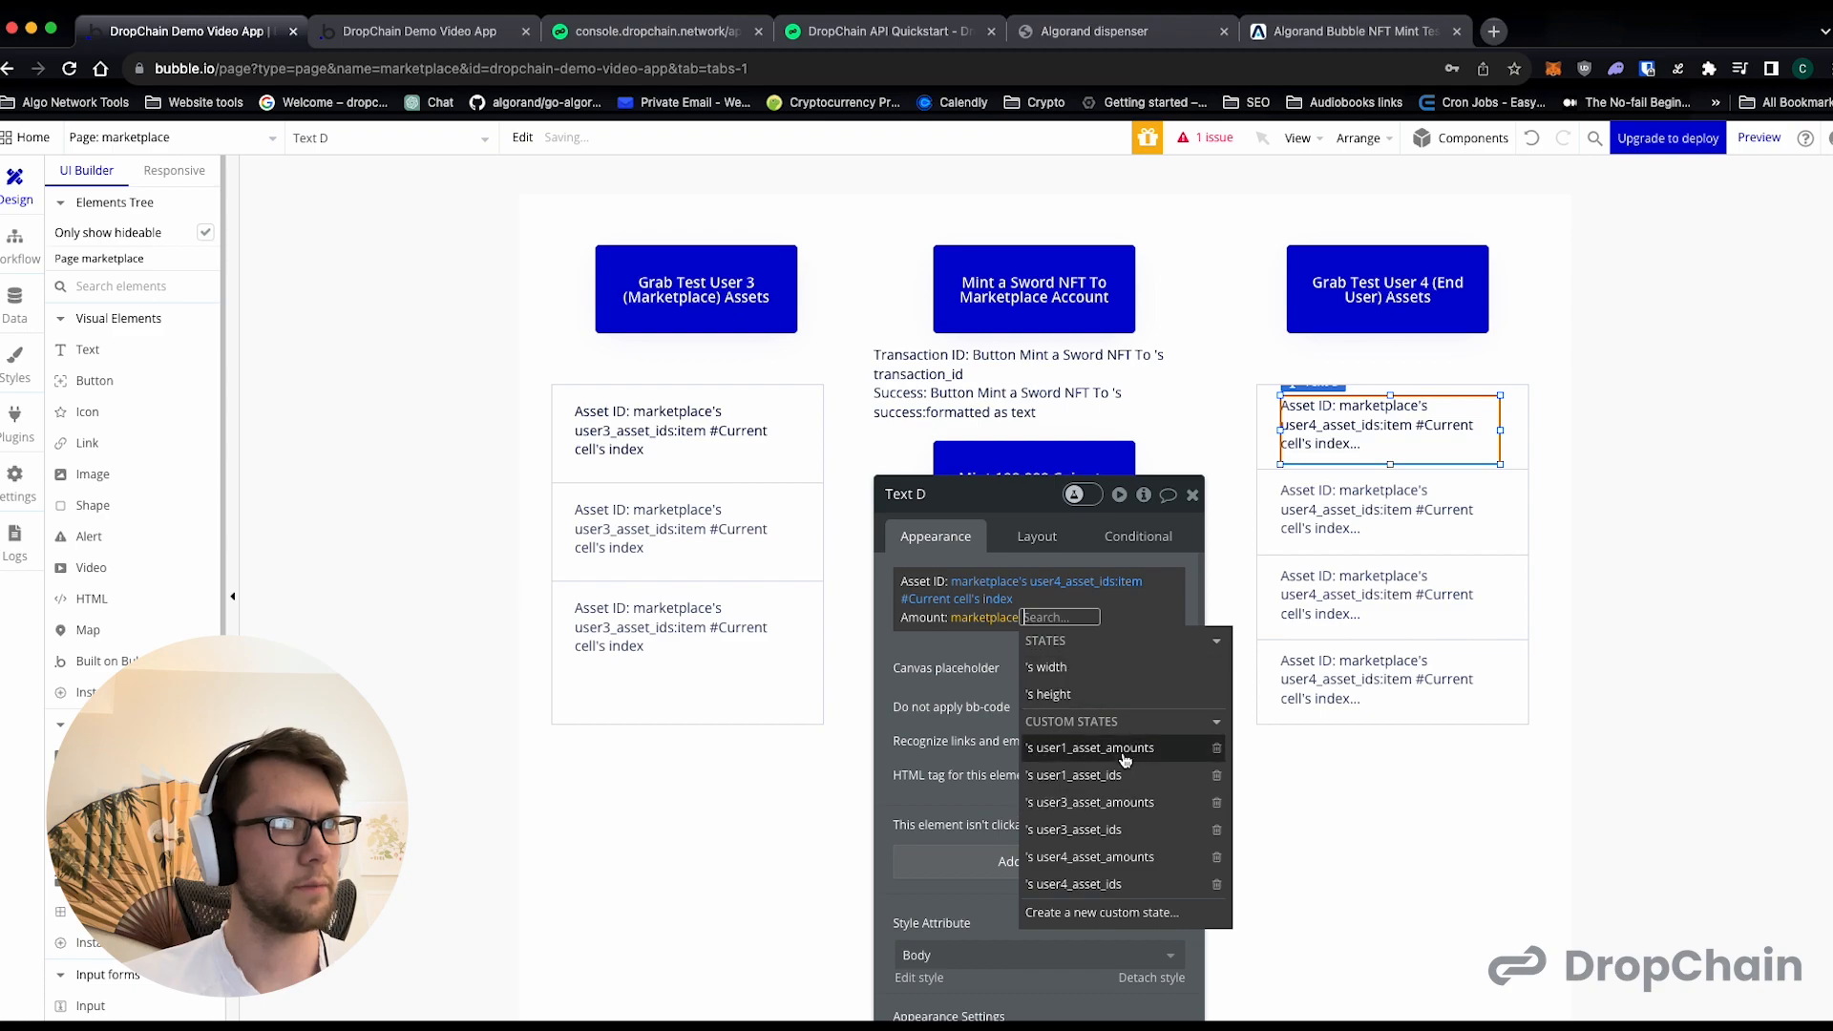
left_click(1112, 859)
left_click(1010, 877)
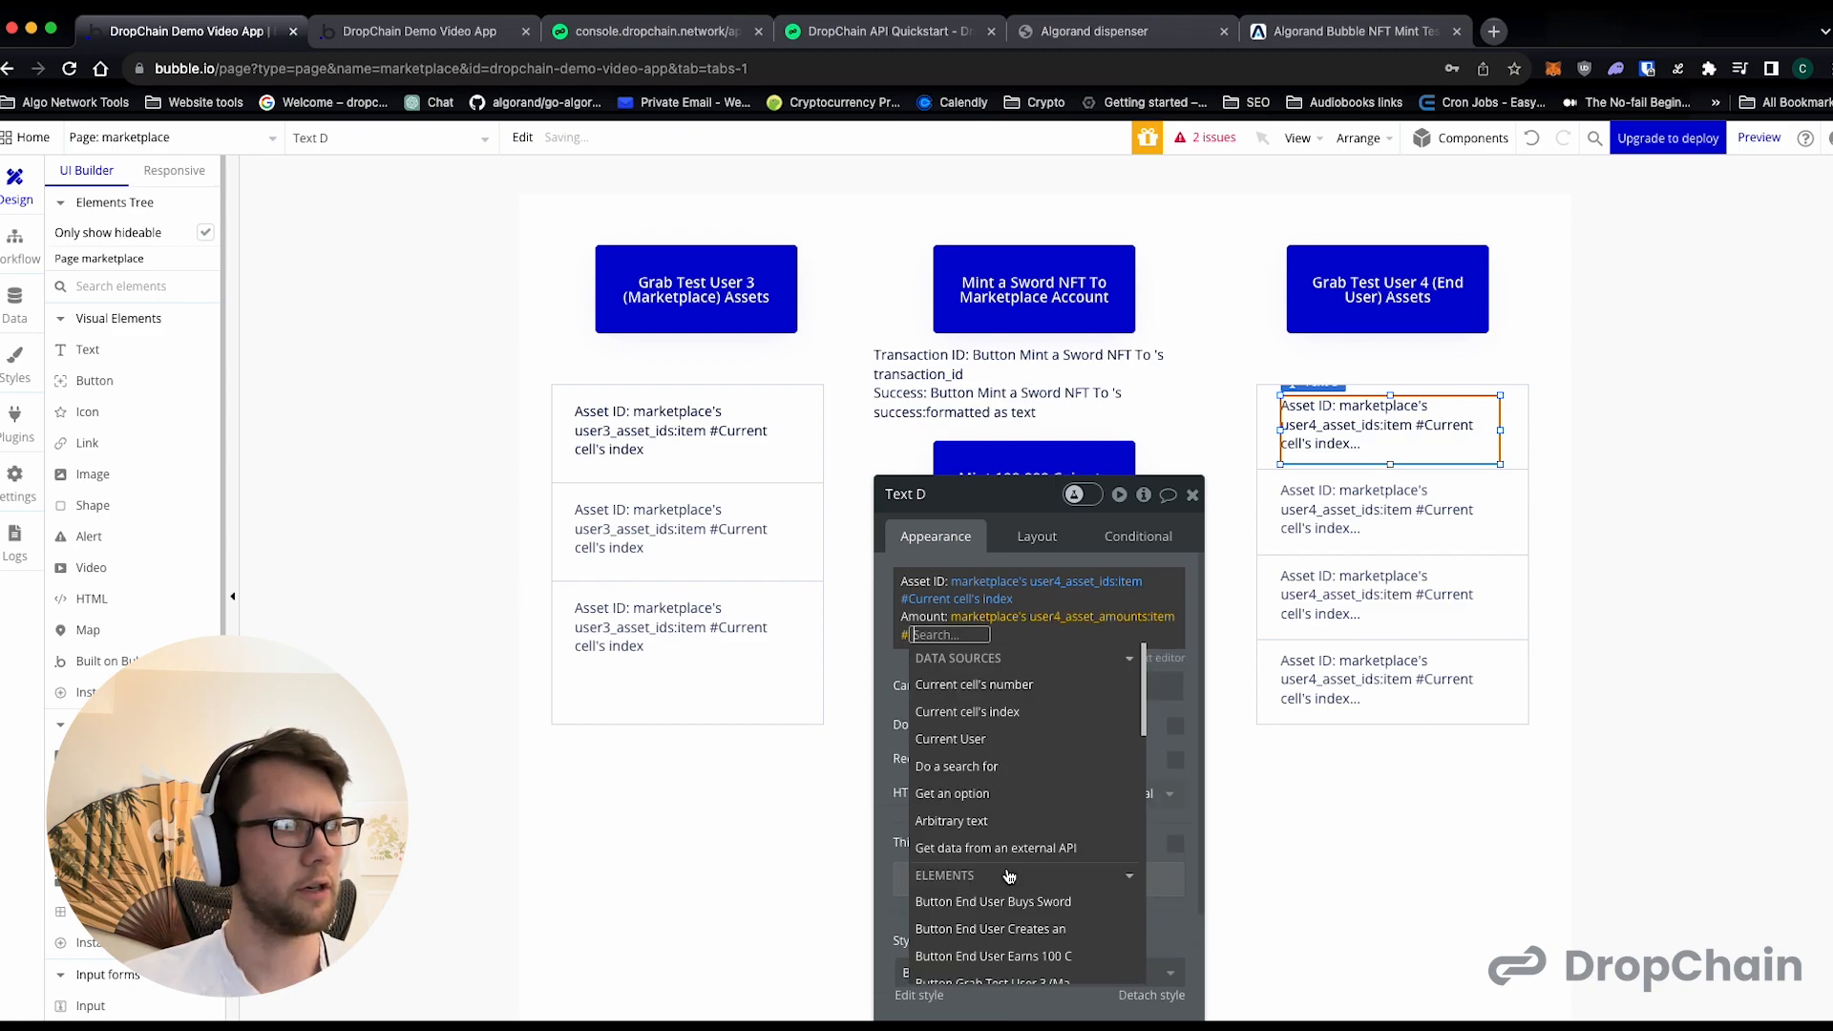
left_click(1016, 714)
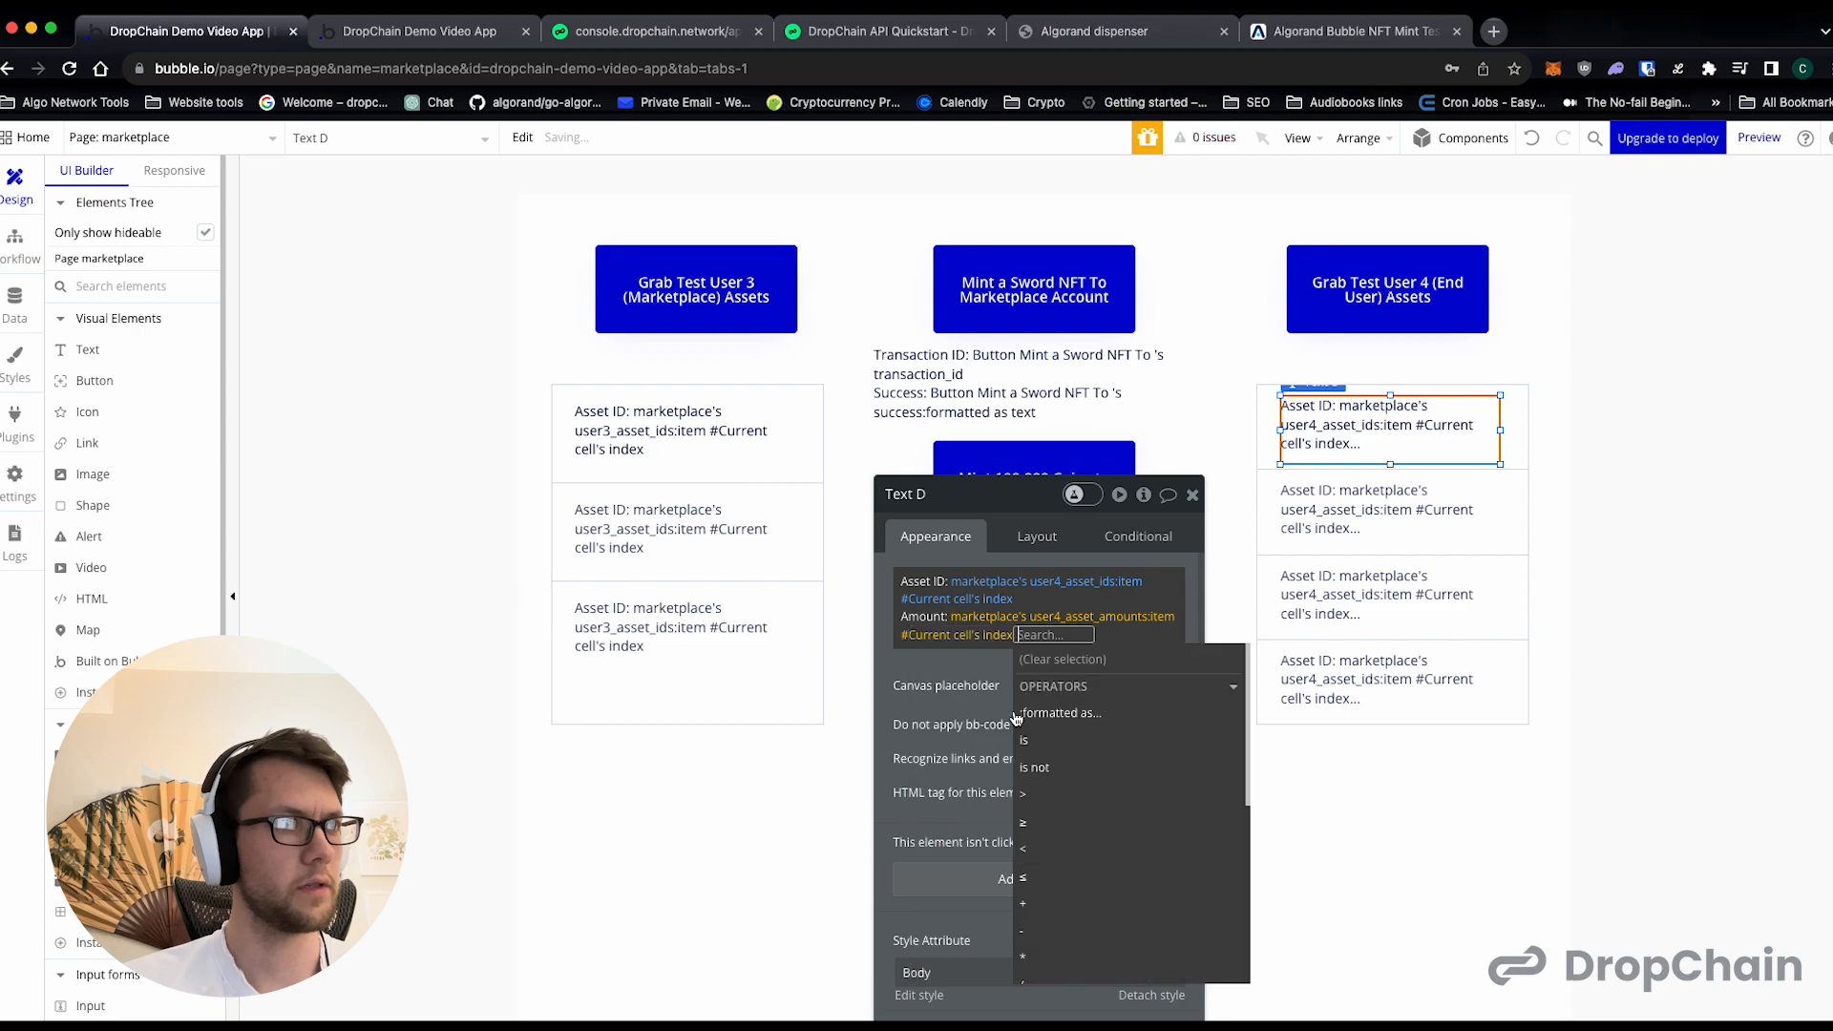
left_click(936, 667)
left_click(907, 621)
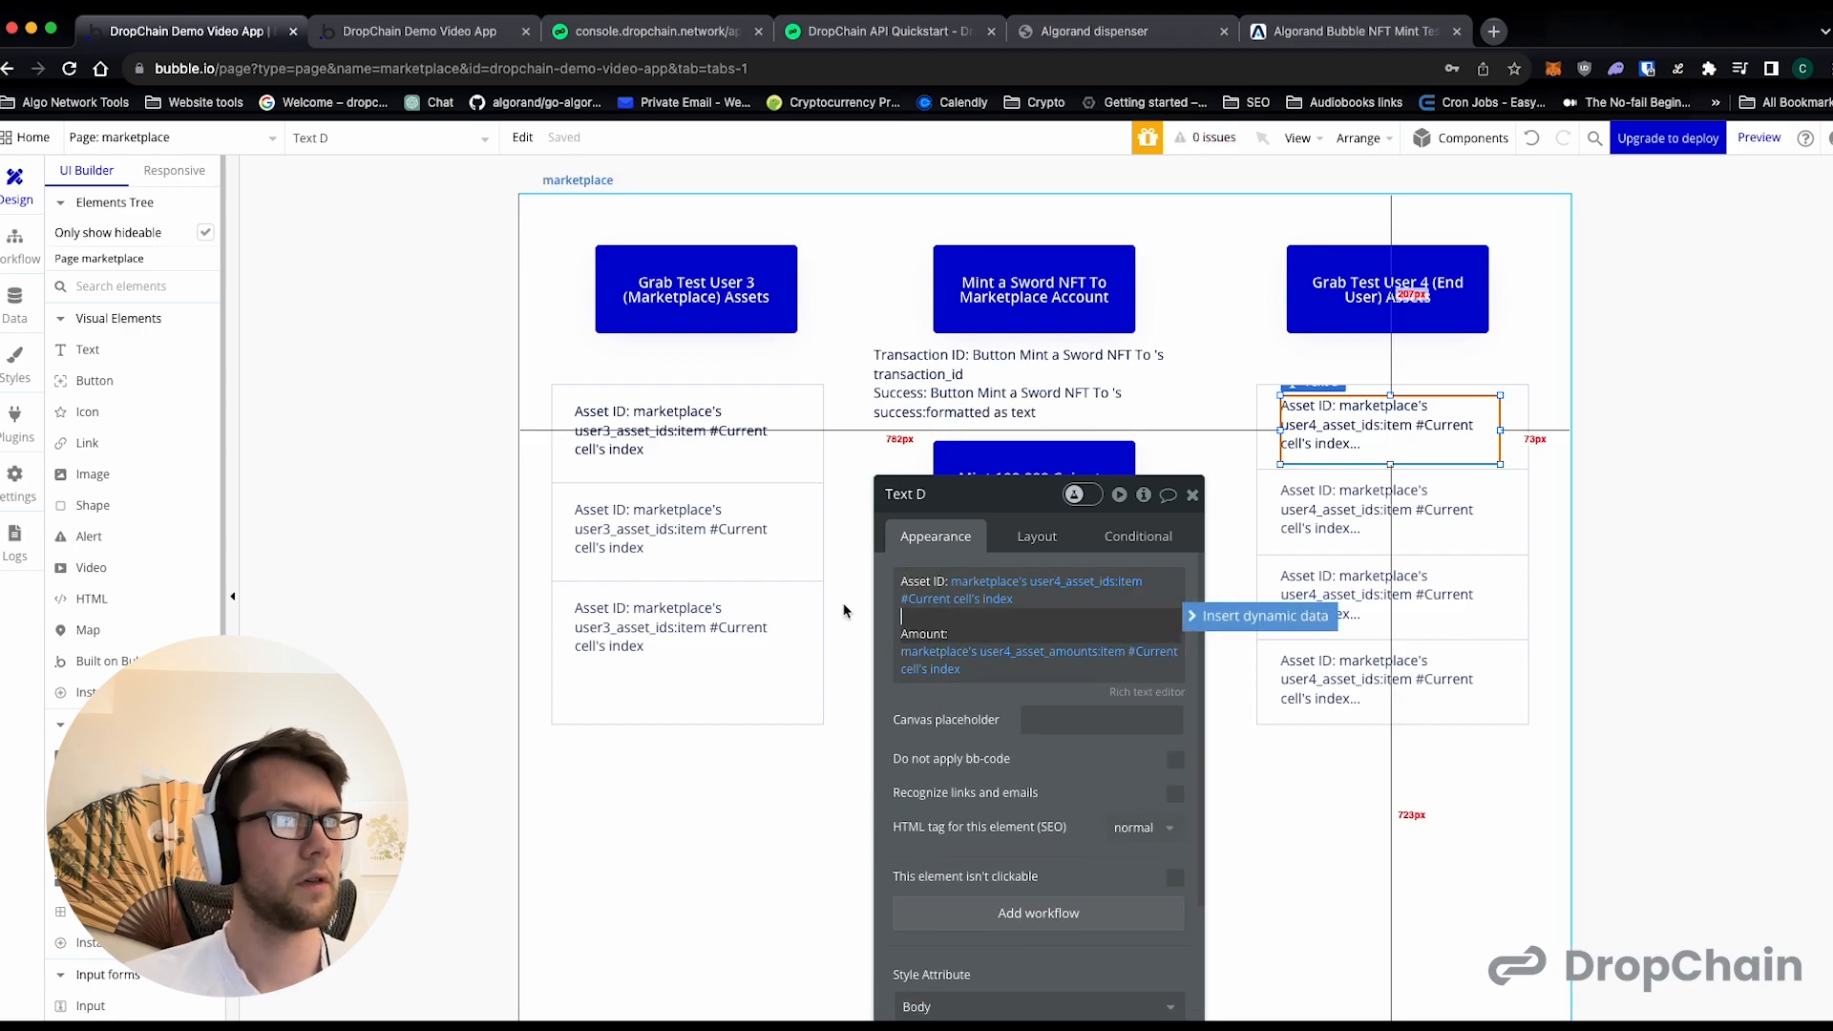
- Enlarge the Test User 4 cell text to the repeating group's right edge and past the cell's bottom, undoing the attempted move
left_click_drag(1502, 467, 1529, 506)
left_click_drag(1430, 463, 1366, 430)
key("super+z")
key("super+z")
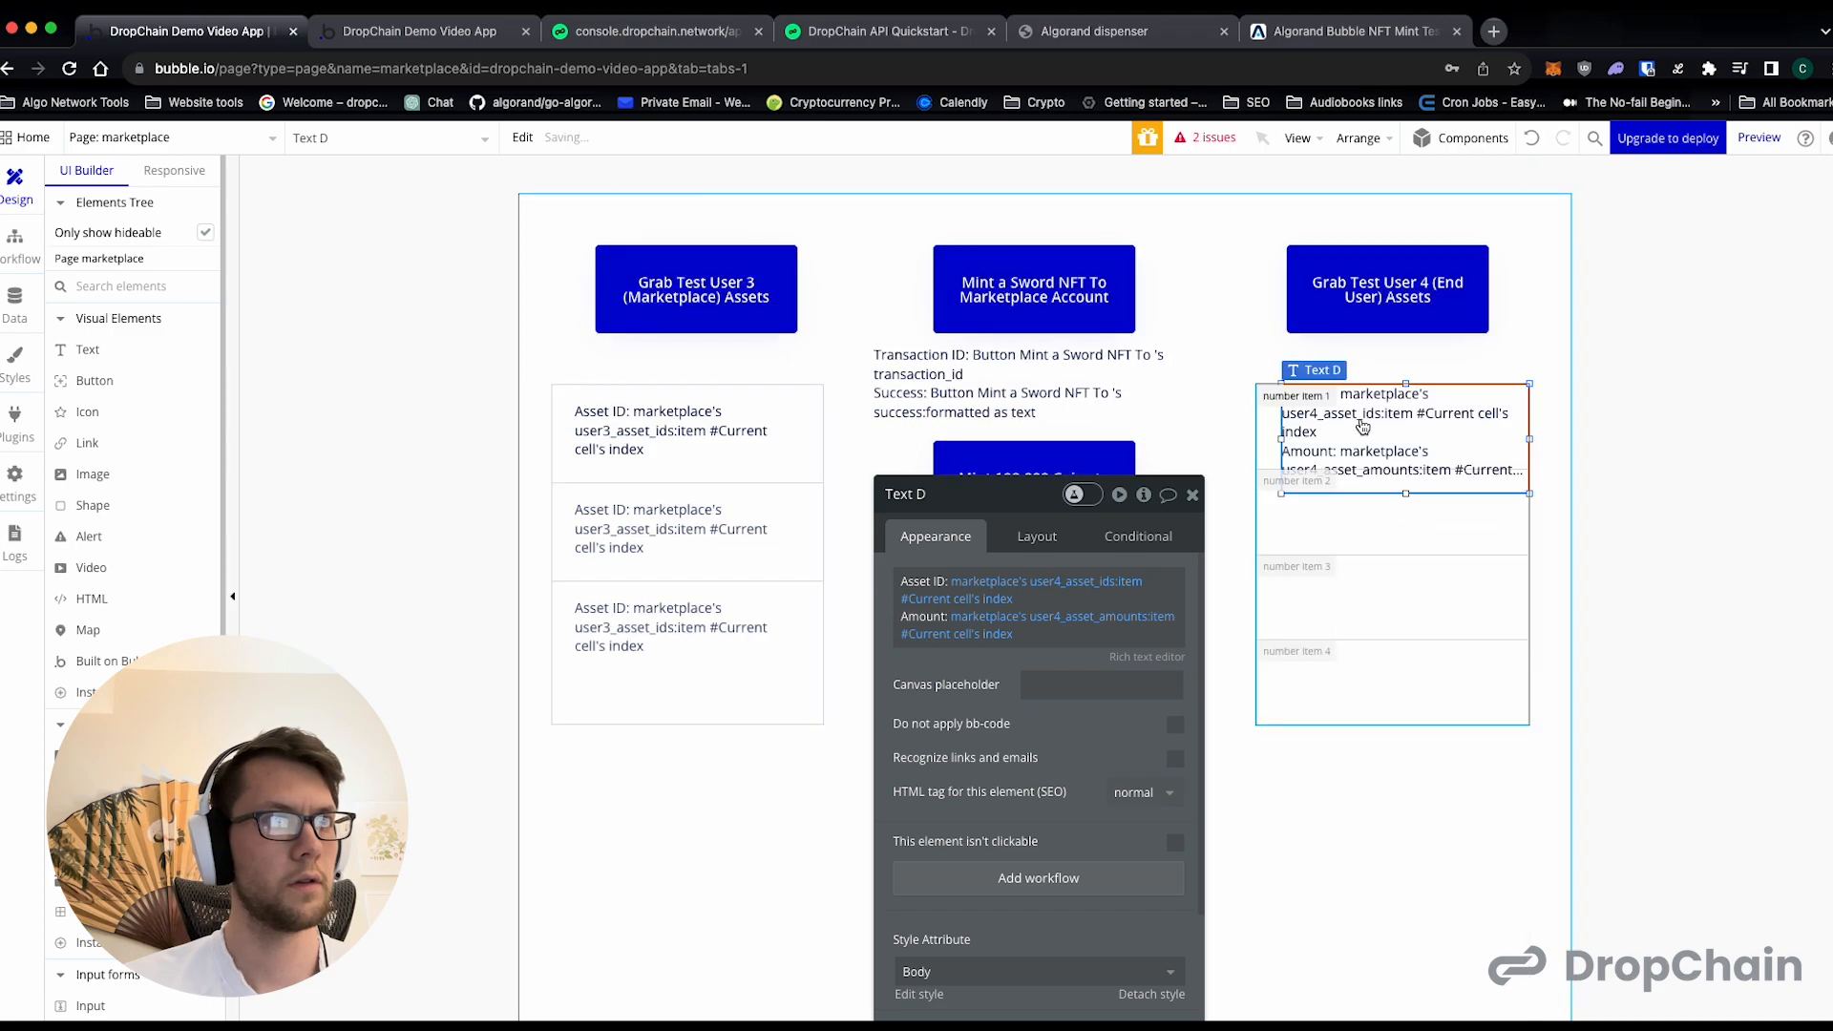
- Enlarge the Test User 3 cell text in width and height to make room for the amount line
left_click(689, 456)
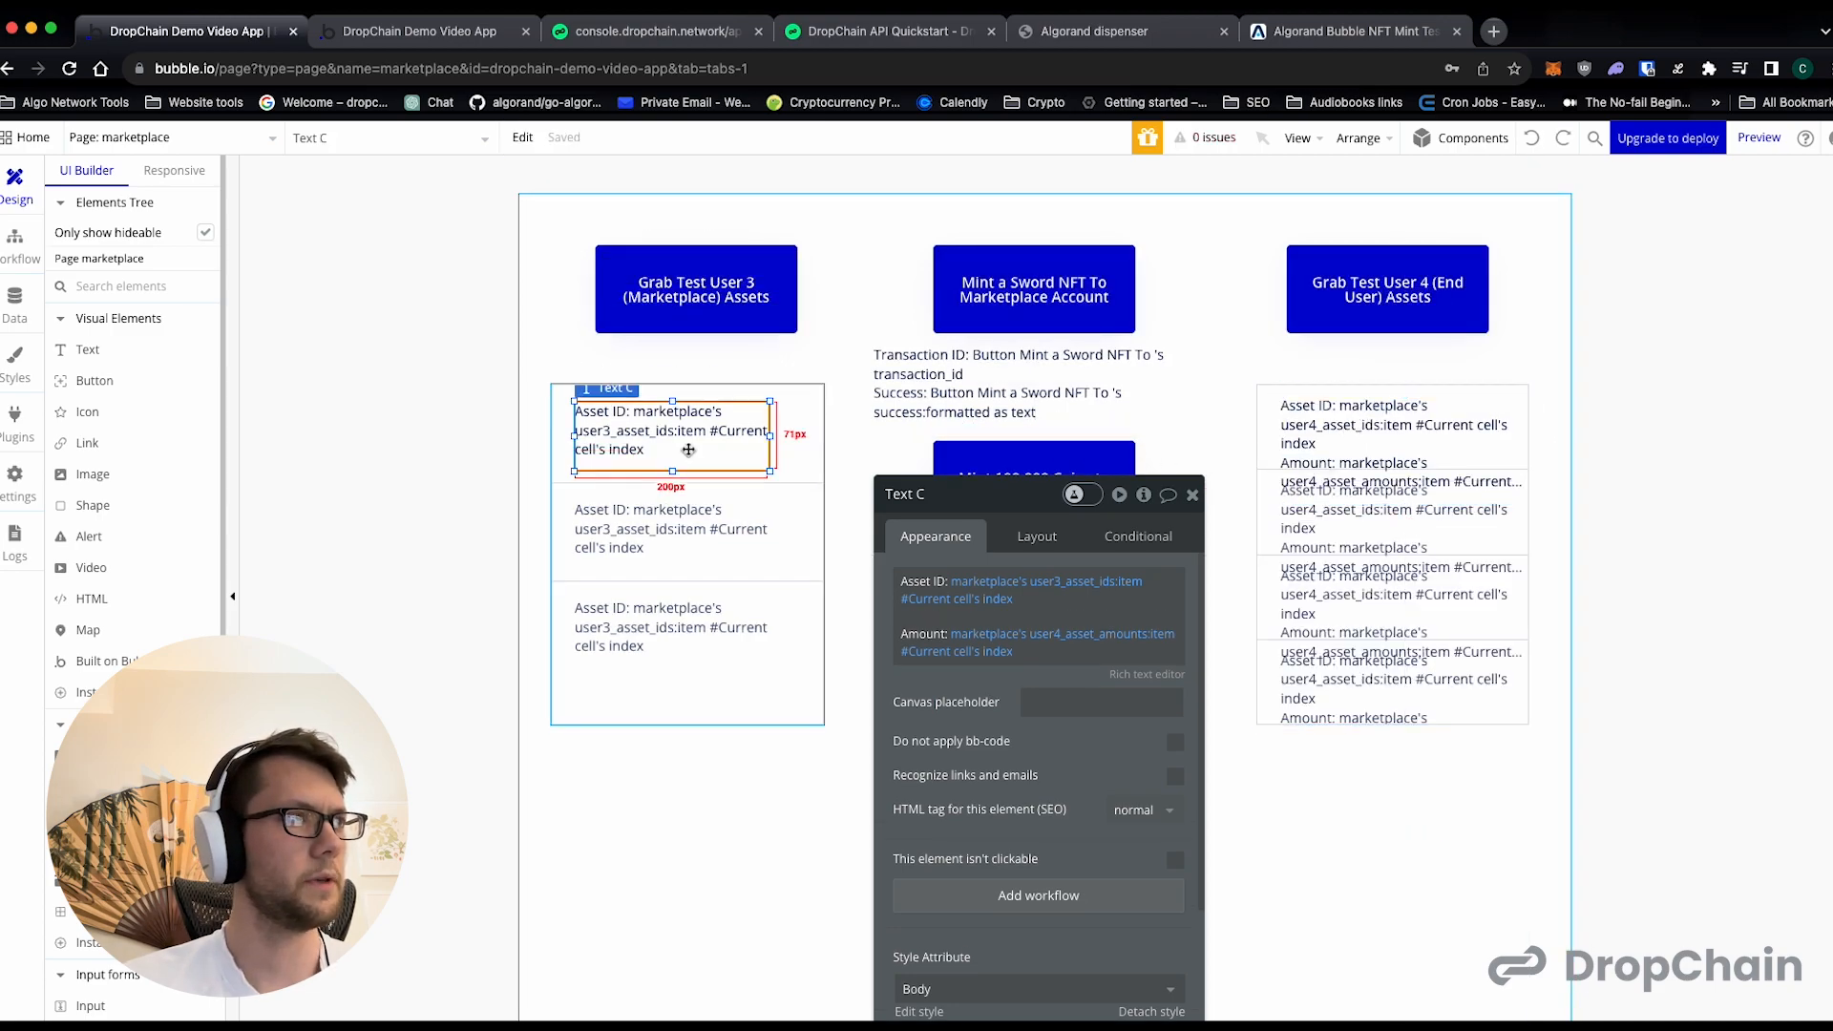
left_click_drag(773, 475, 804, 520)
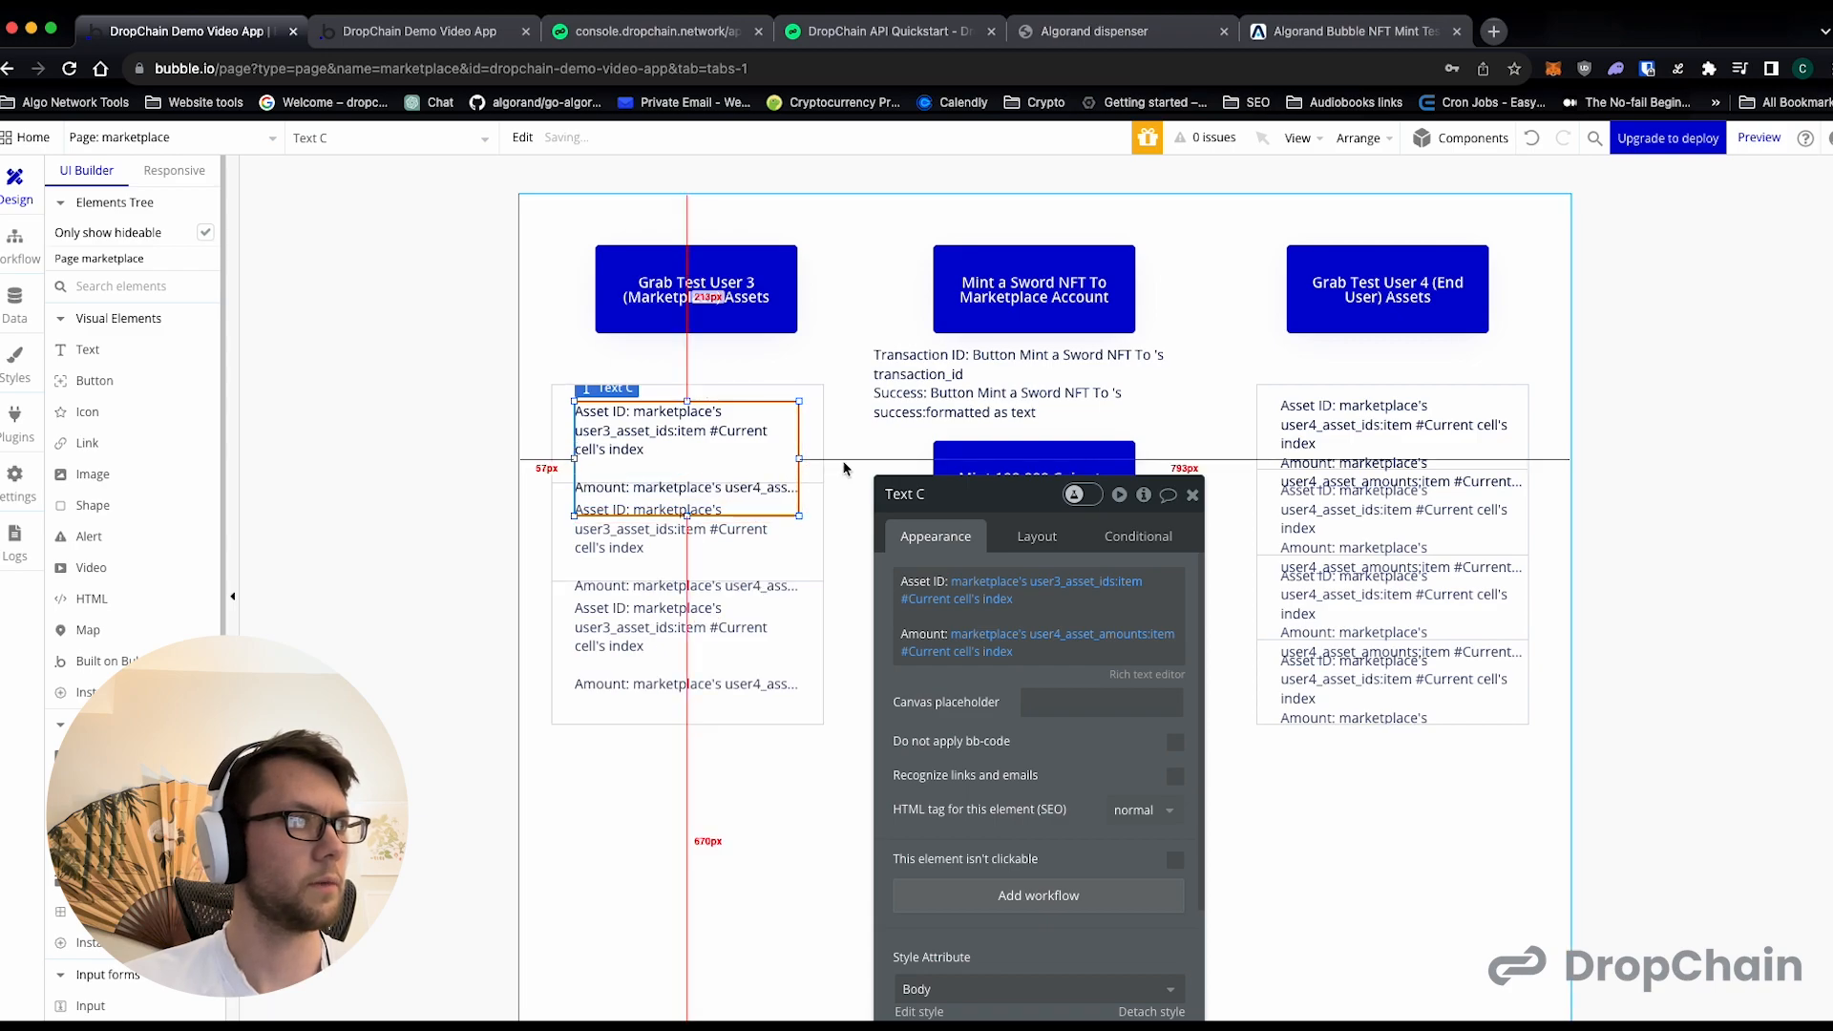
left_click(840, 465)
left_click(1192, 498)
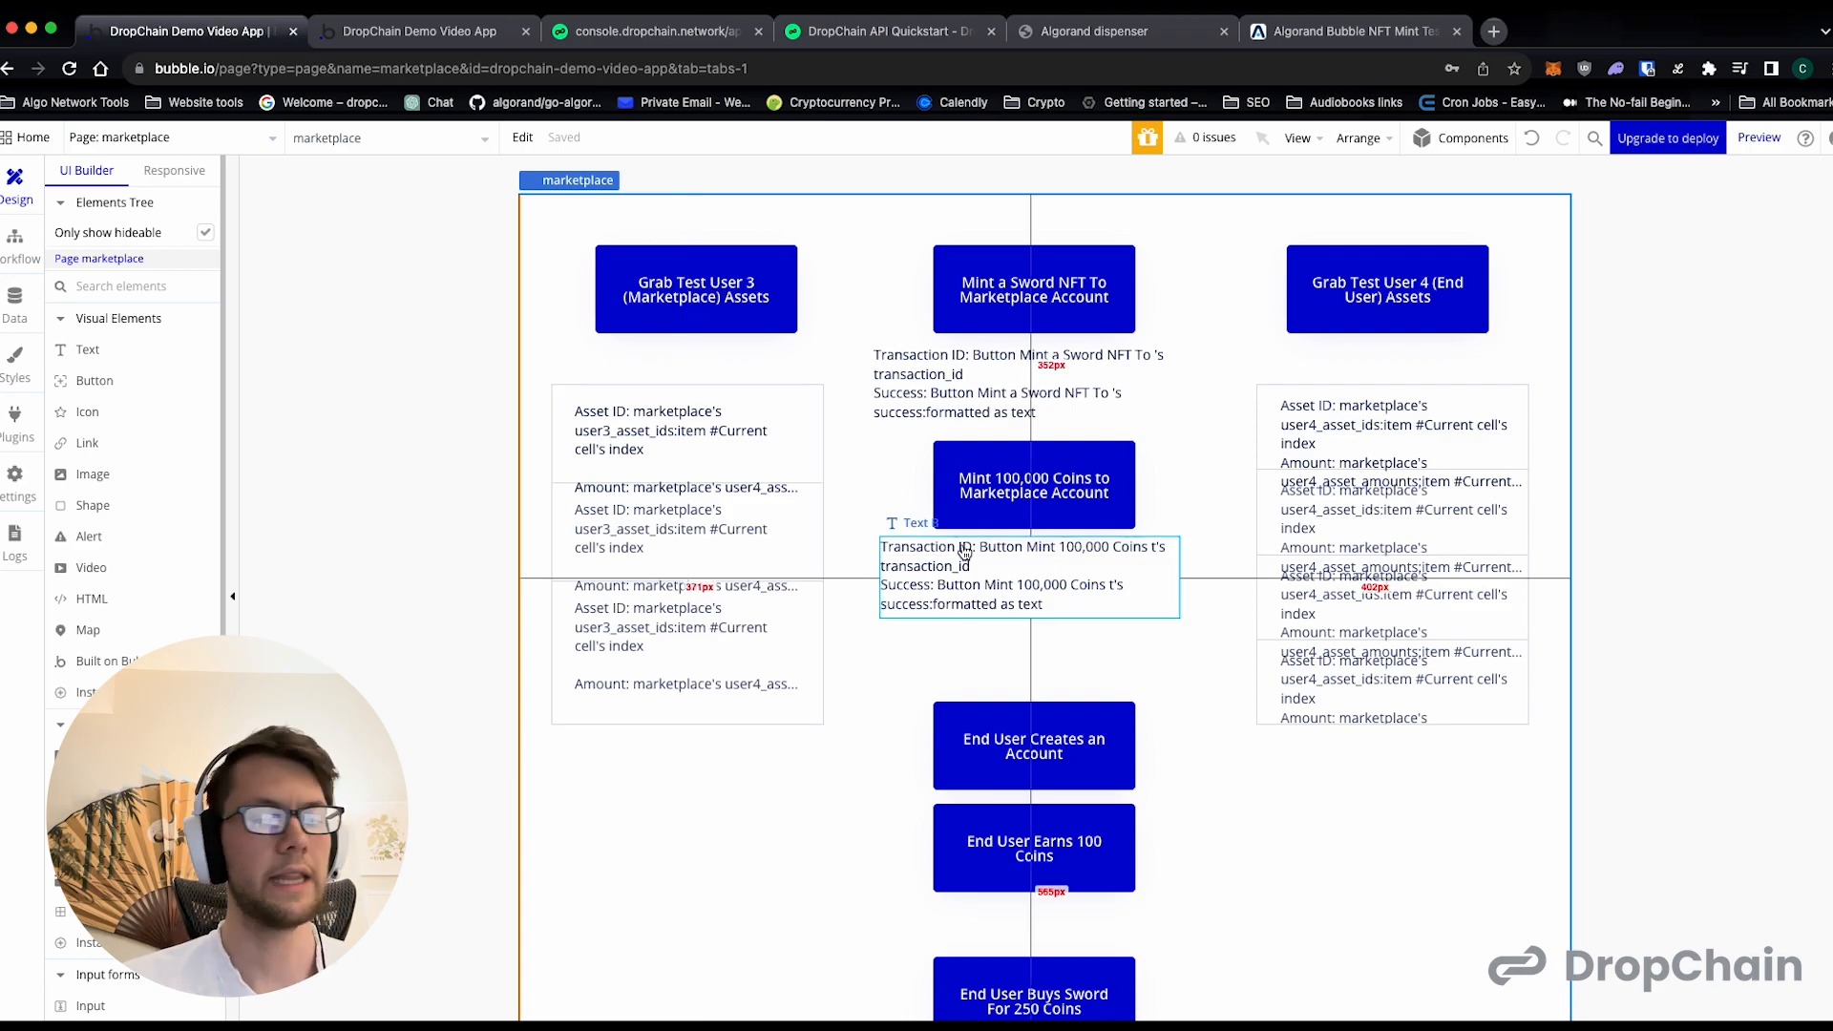
- Preview the marketplace page, close the outdated Grab Asset preview, and run the Test User 3 (Marketplace) asset lookup
left_click(1760, 138)
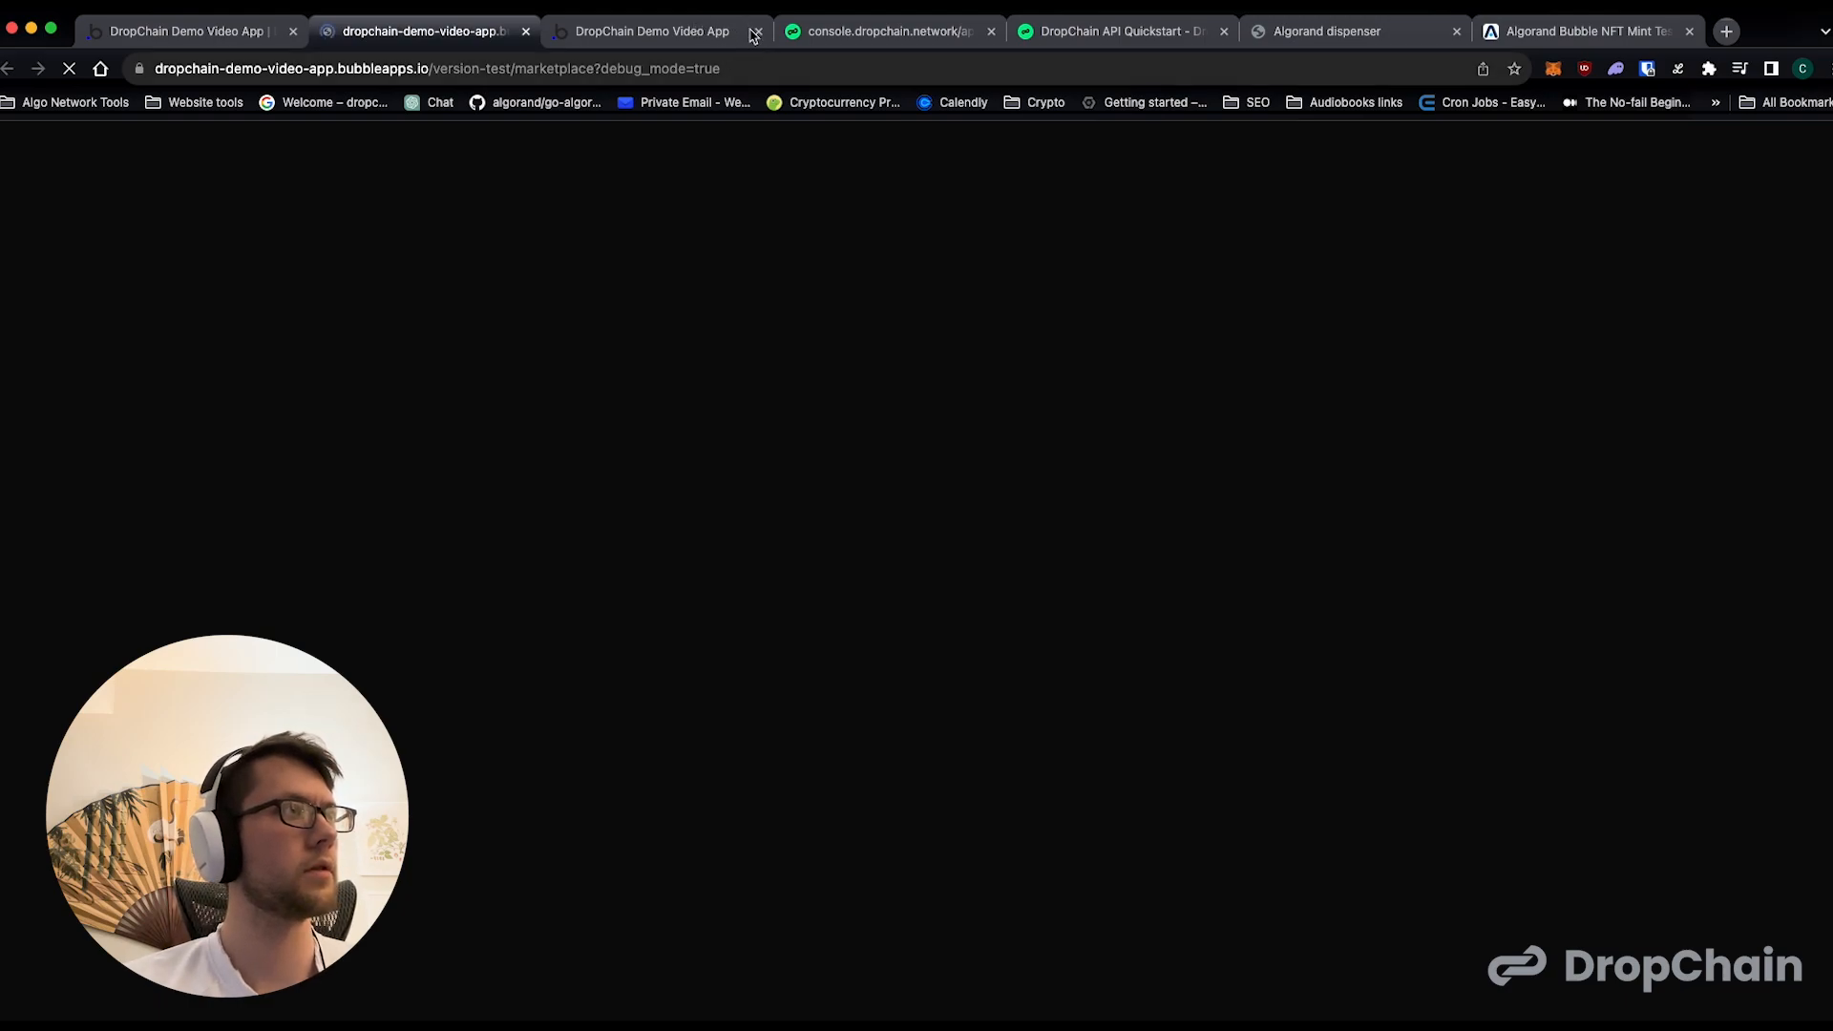
left_click(758, 35)
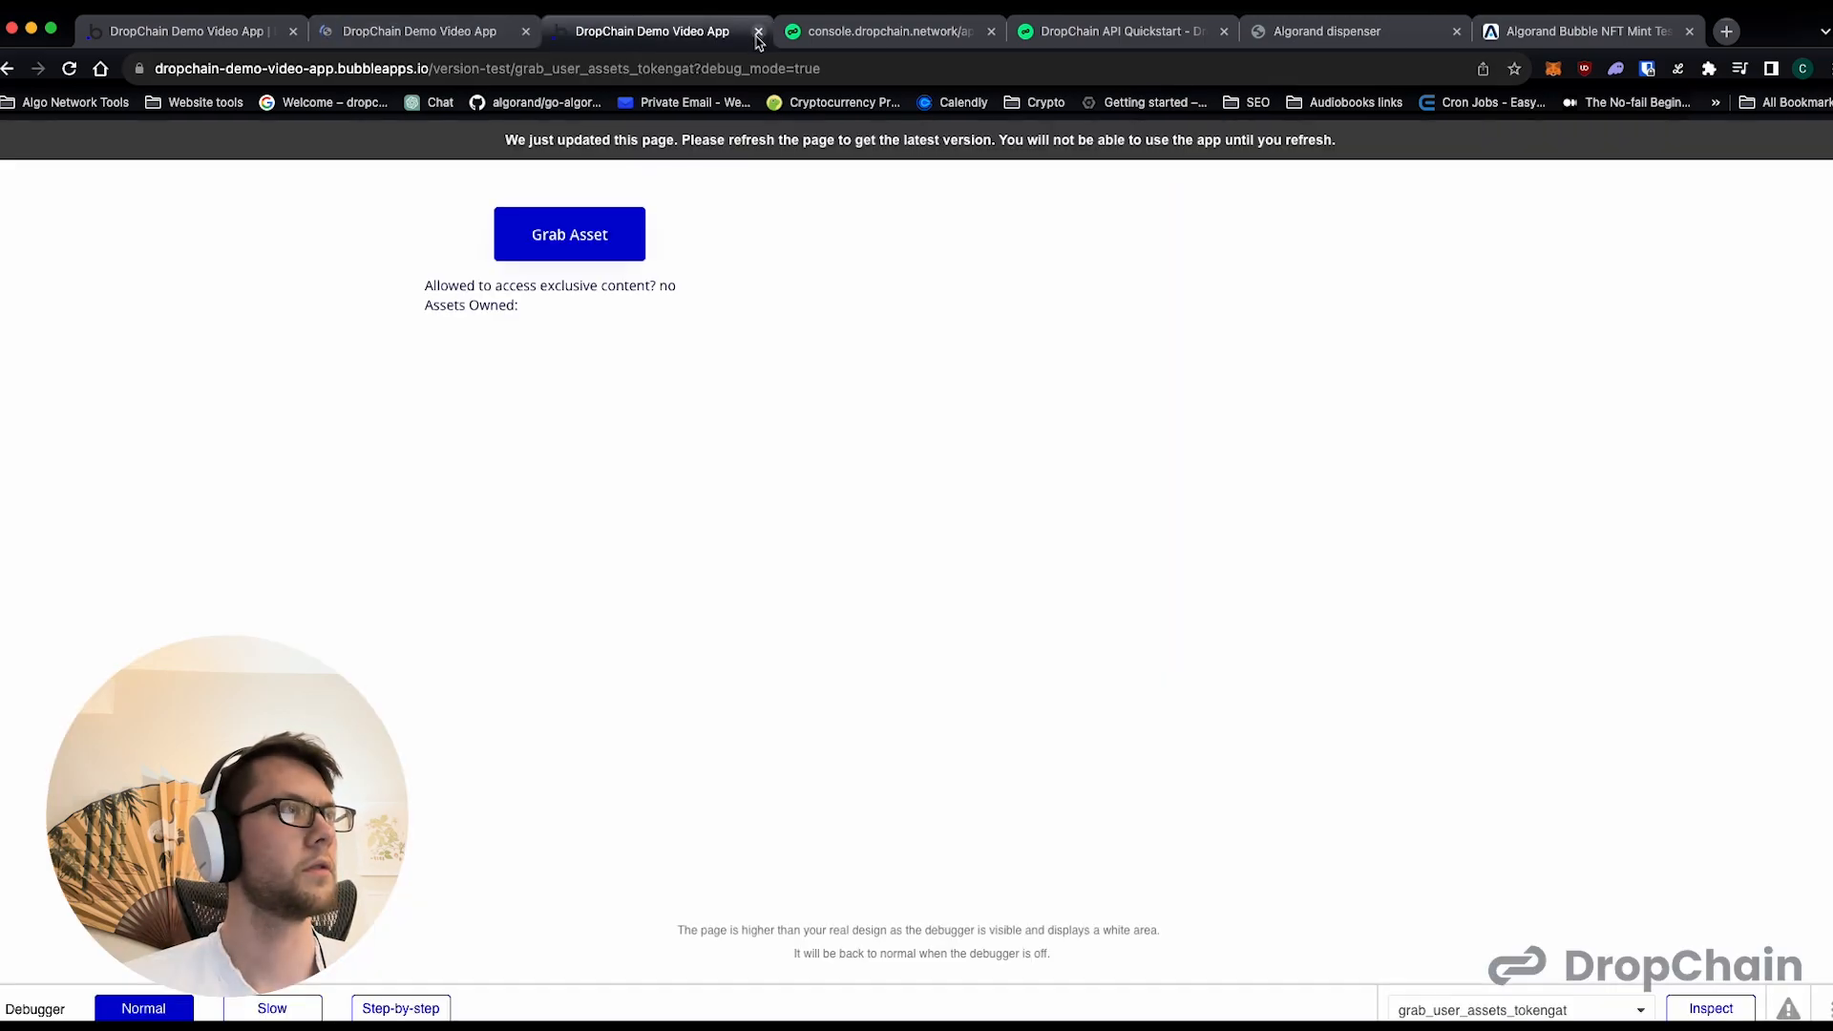
left_click(758, 35)
left_click(473, 35)
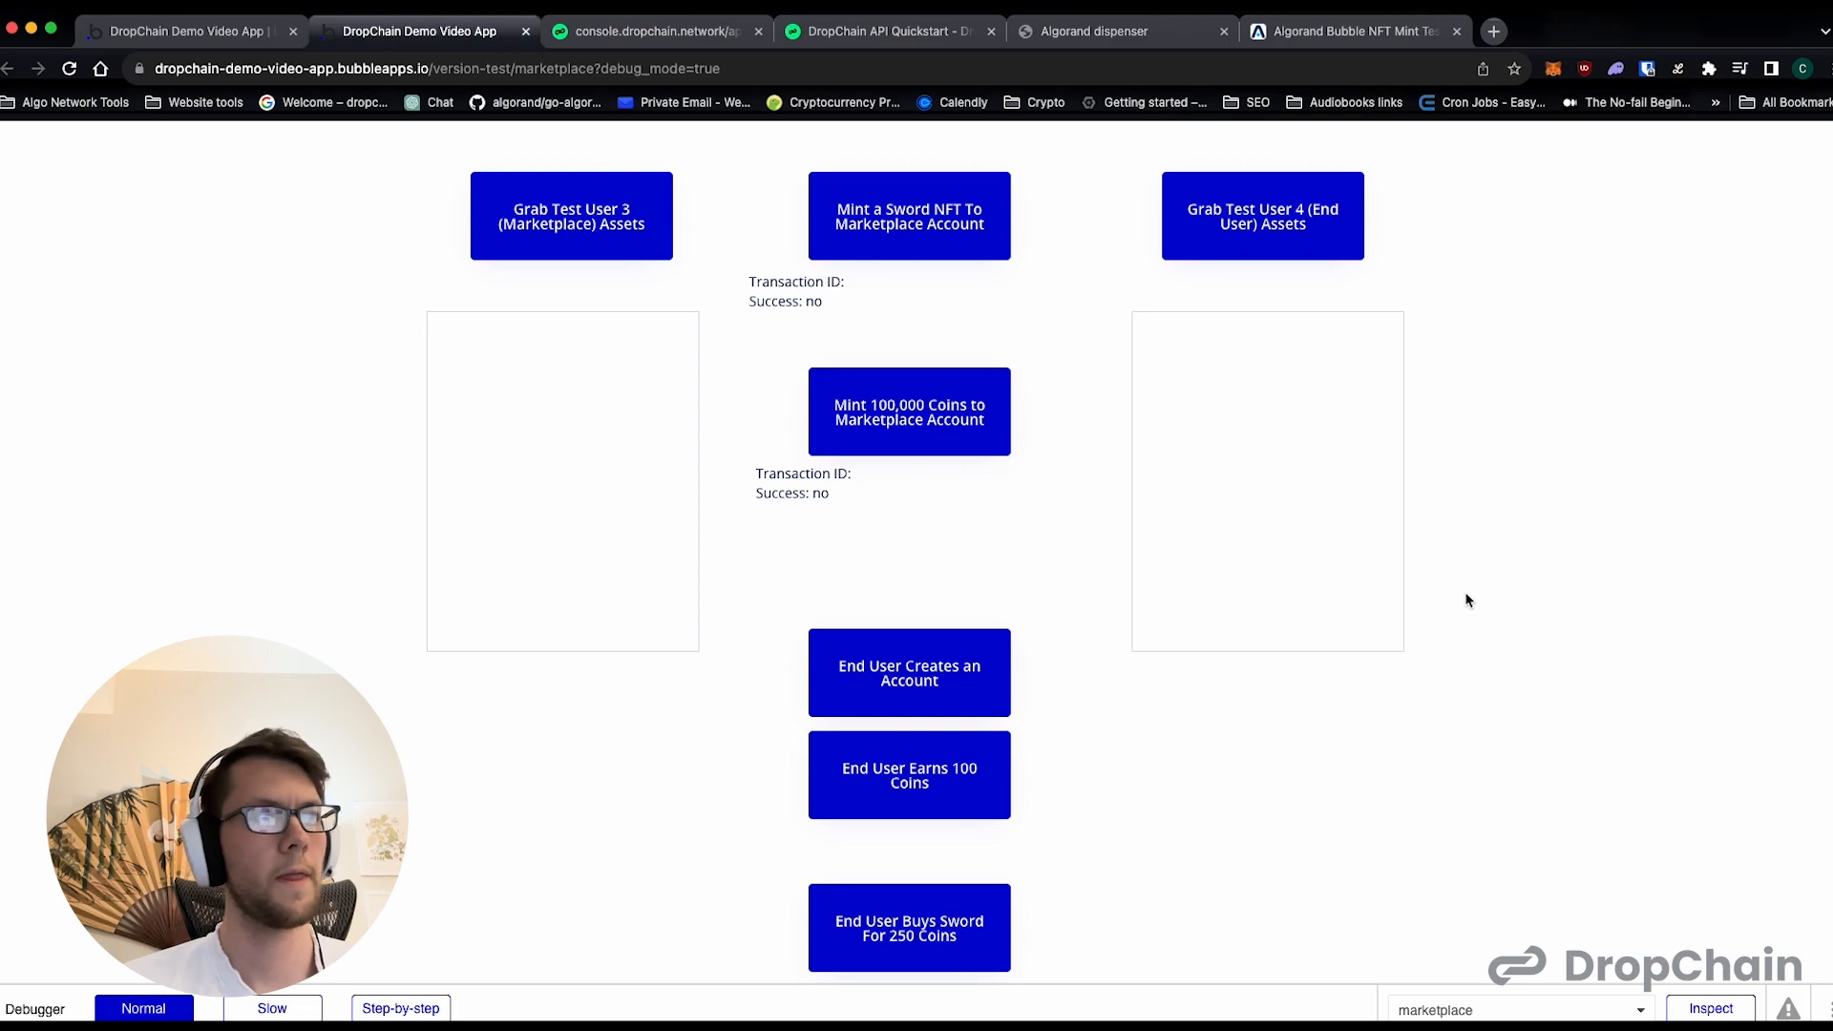
left_click(570, 240)
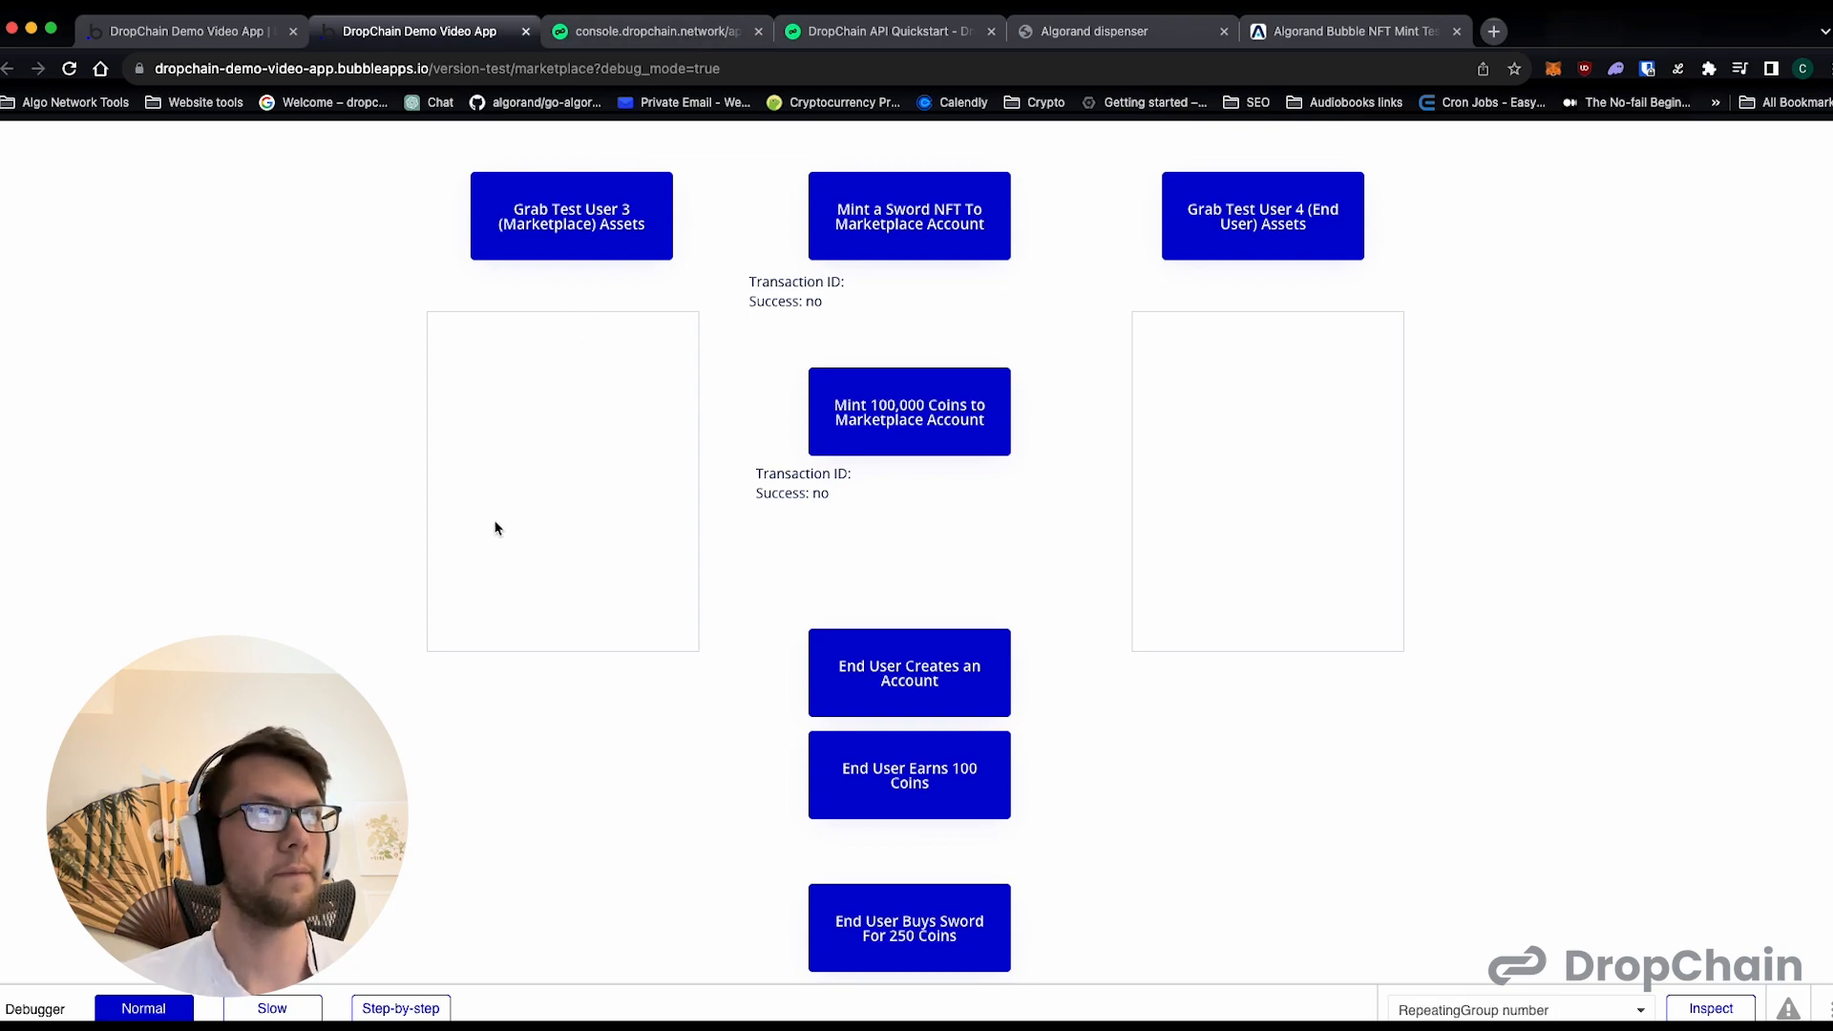
- Look up Test User 3's wallet address from the DropChain console in AlgoExplorer, check the account's assets, and return to the marketplace preview
left_click(625, 38)
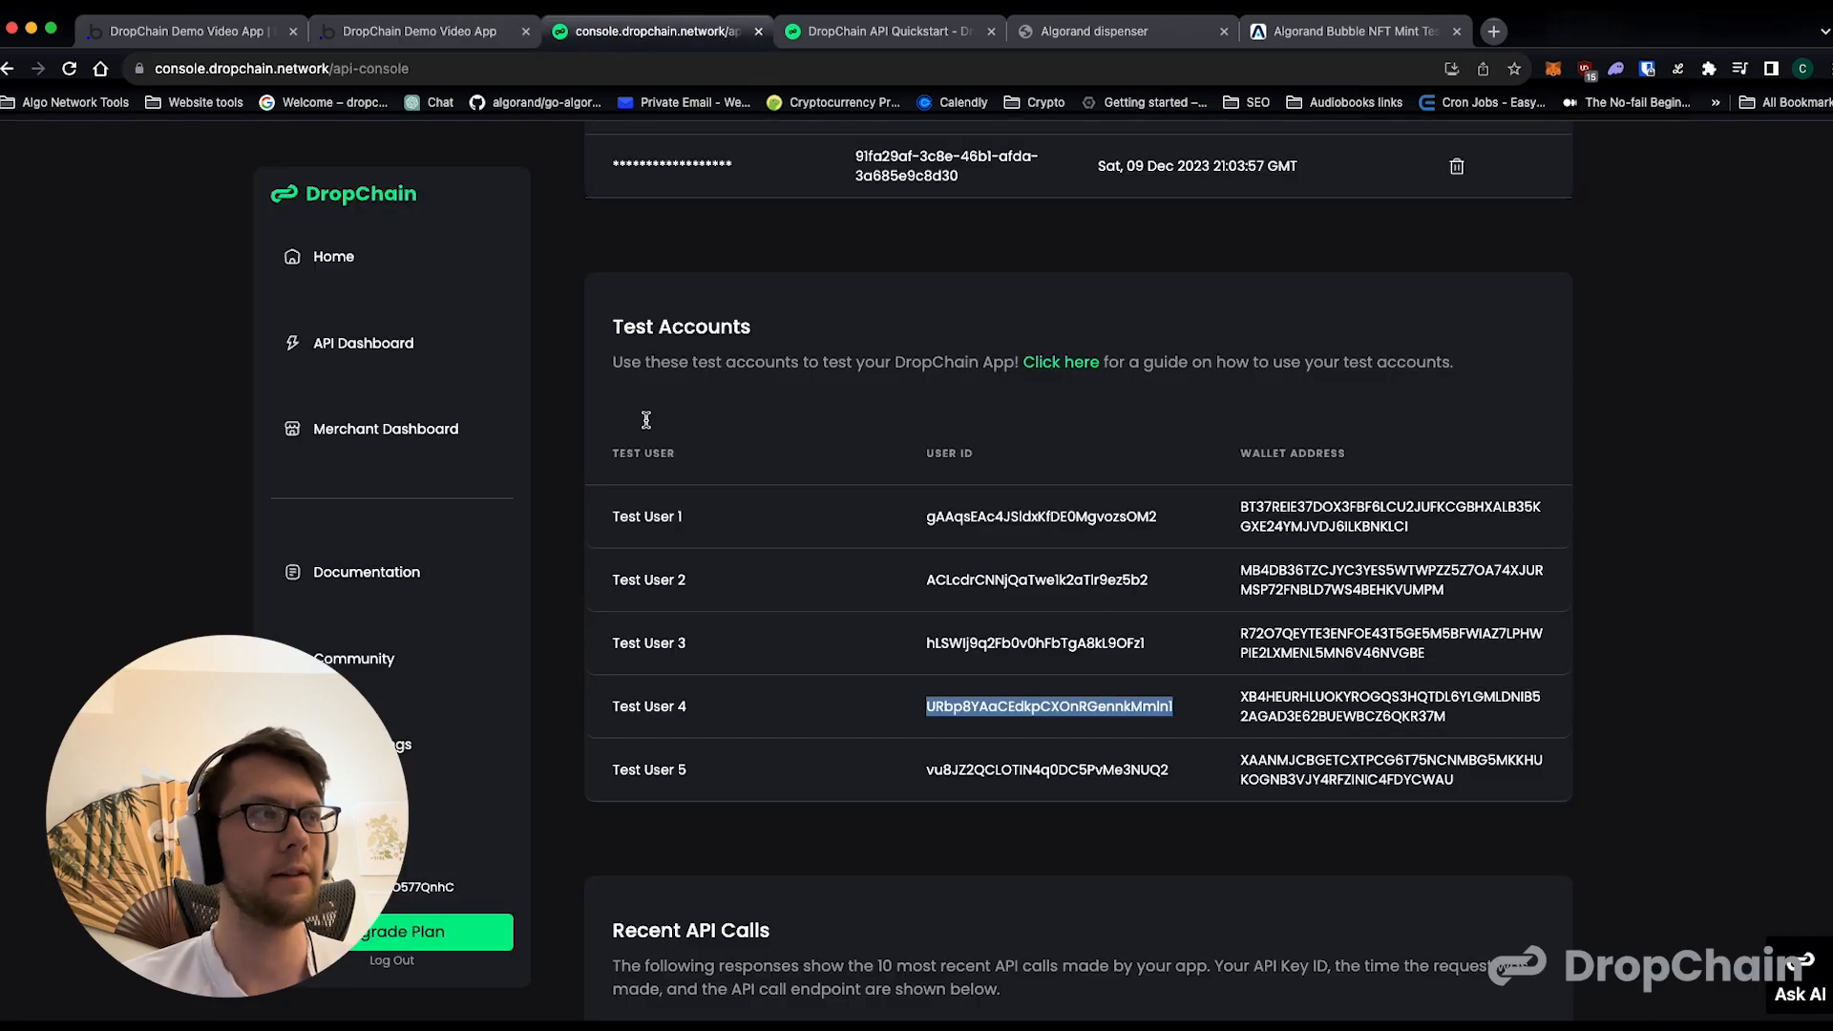
double_click(1265, 641)
key("super+c")
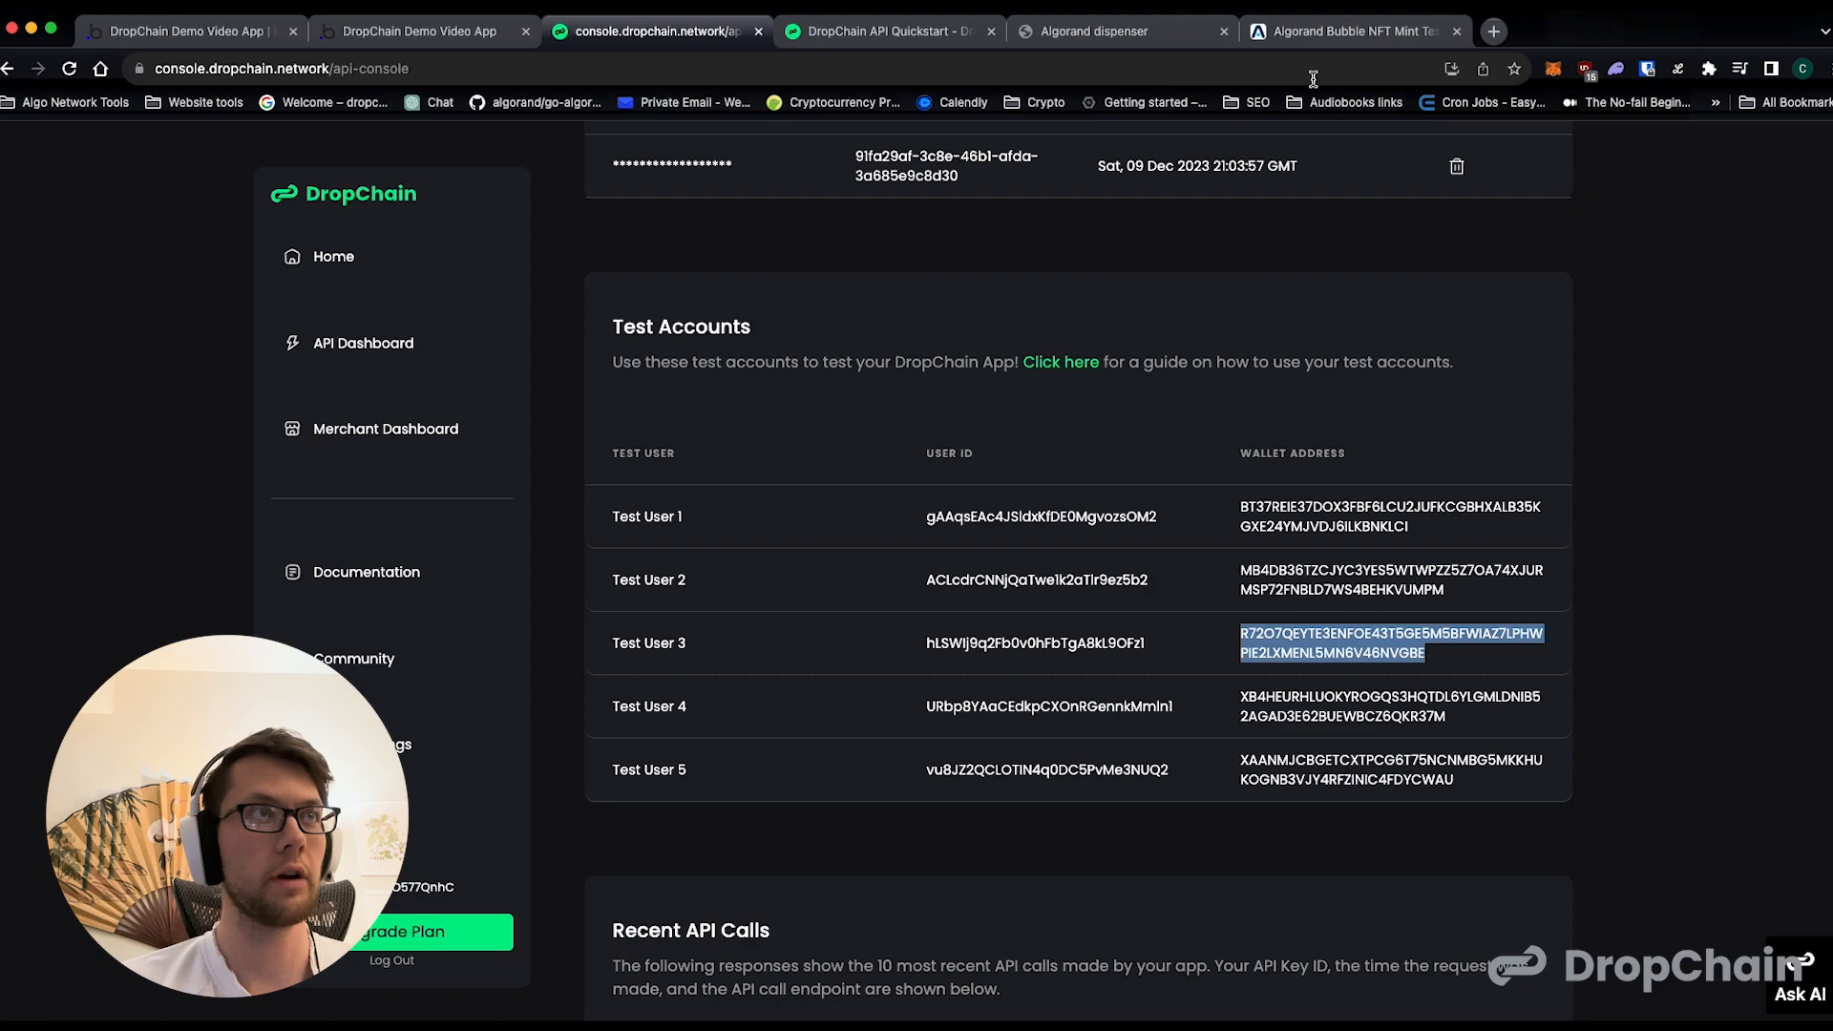
left_click(1335, 33)
left_click(791, 150)
key("super+v")
key("Return")
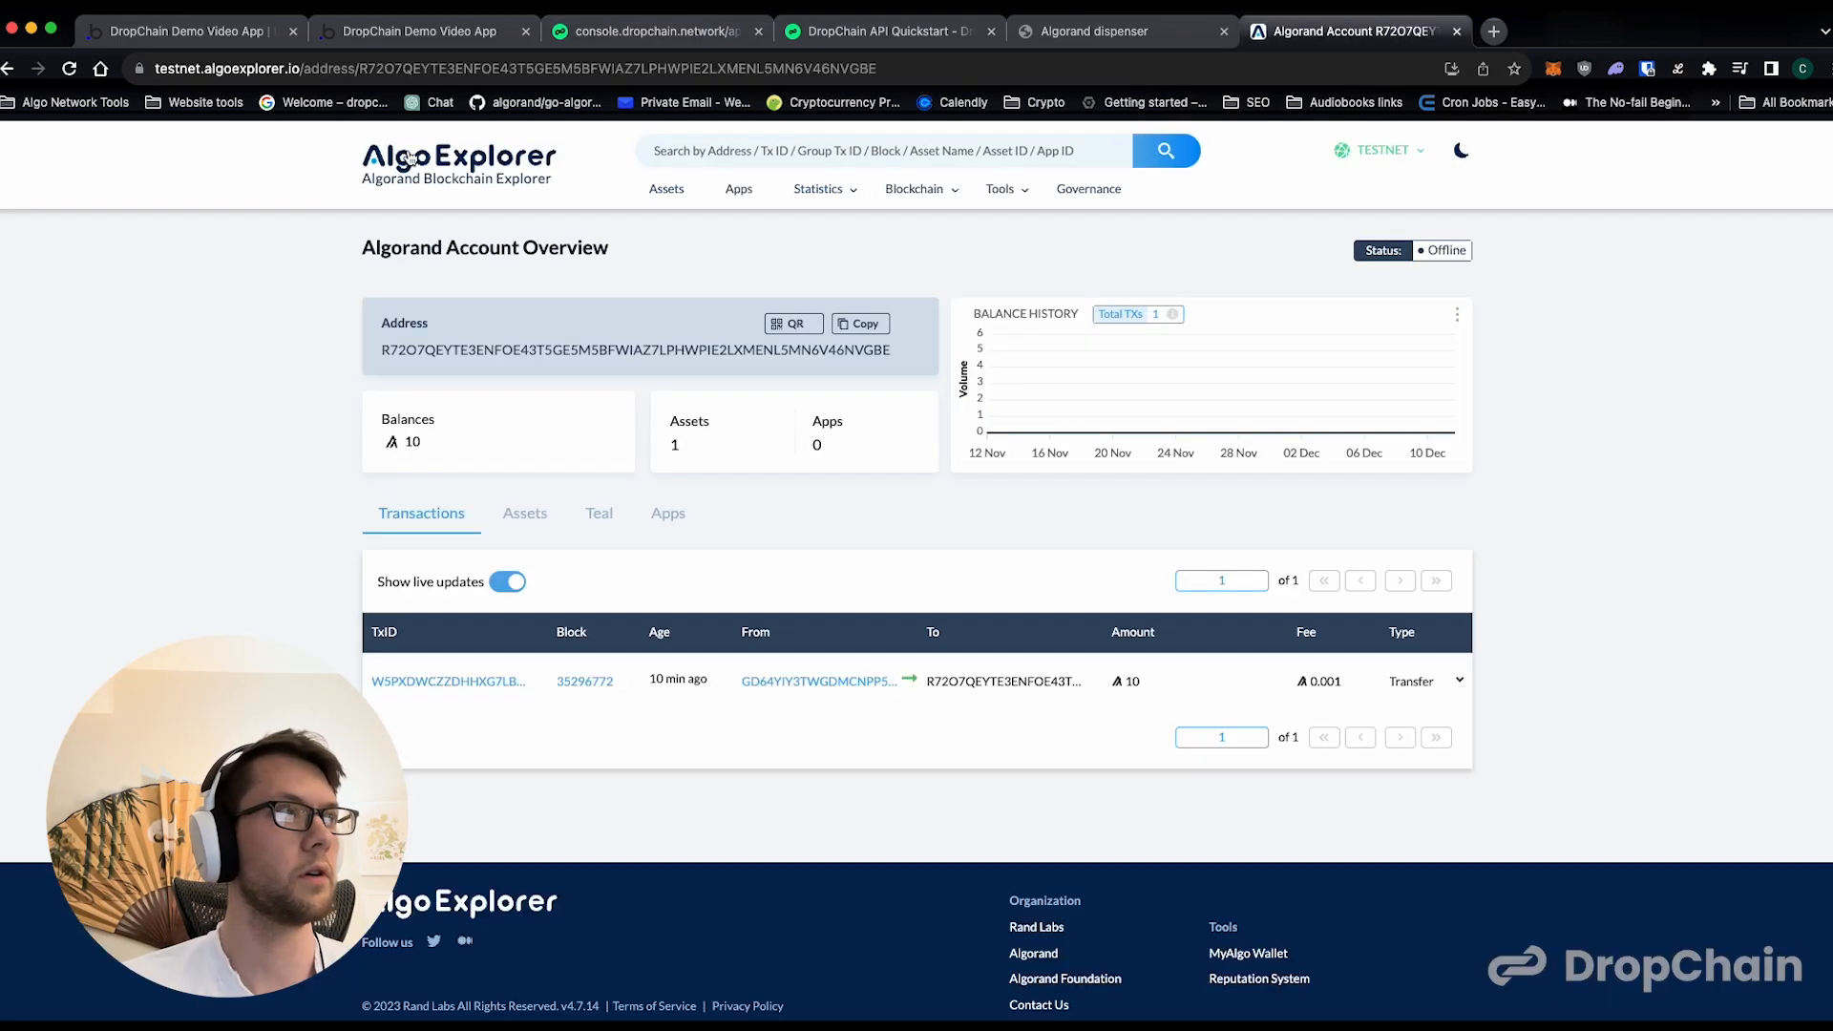
left_click(539, 518)
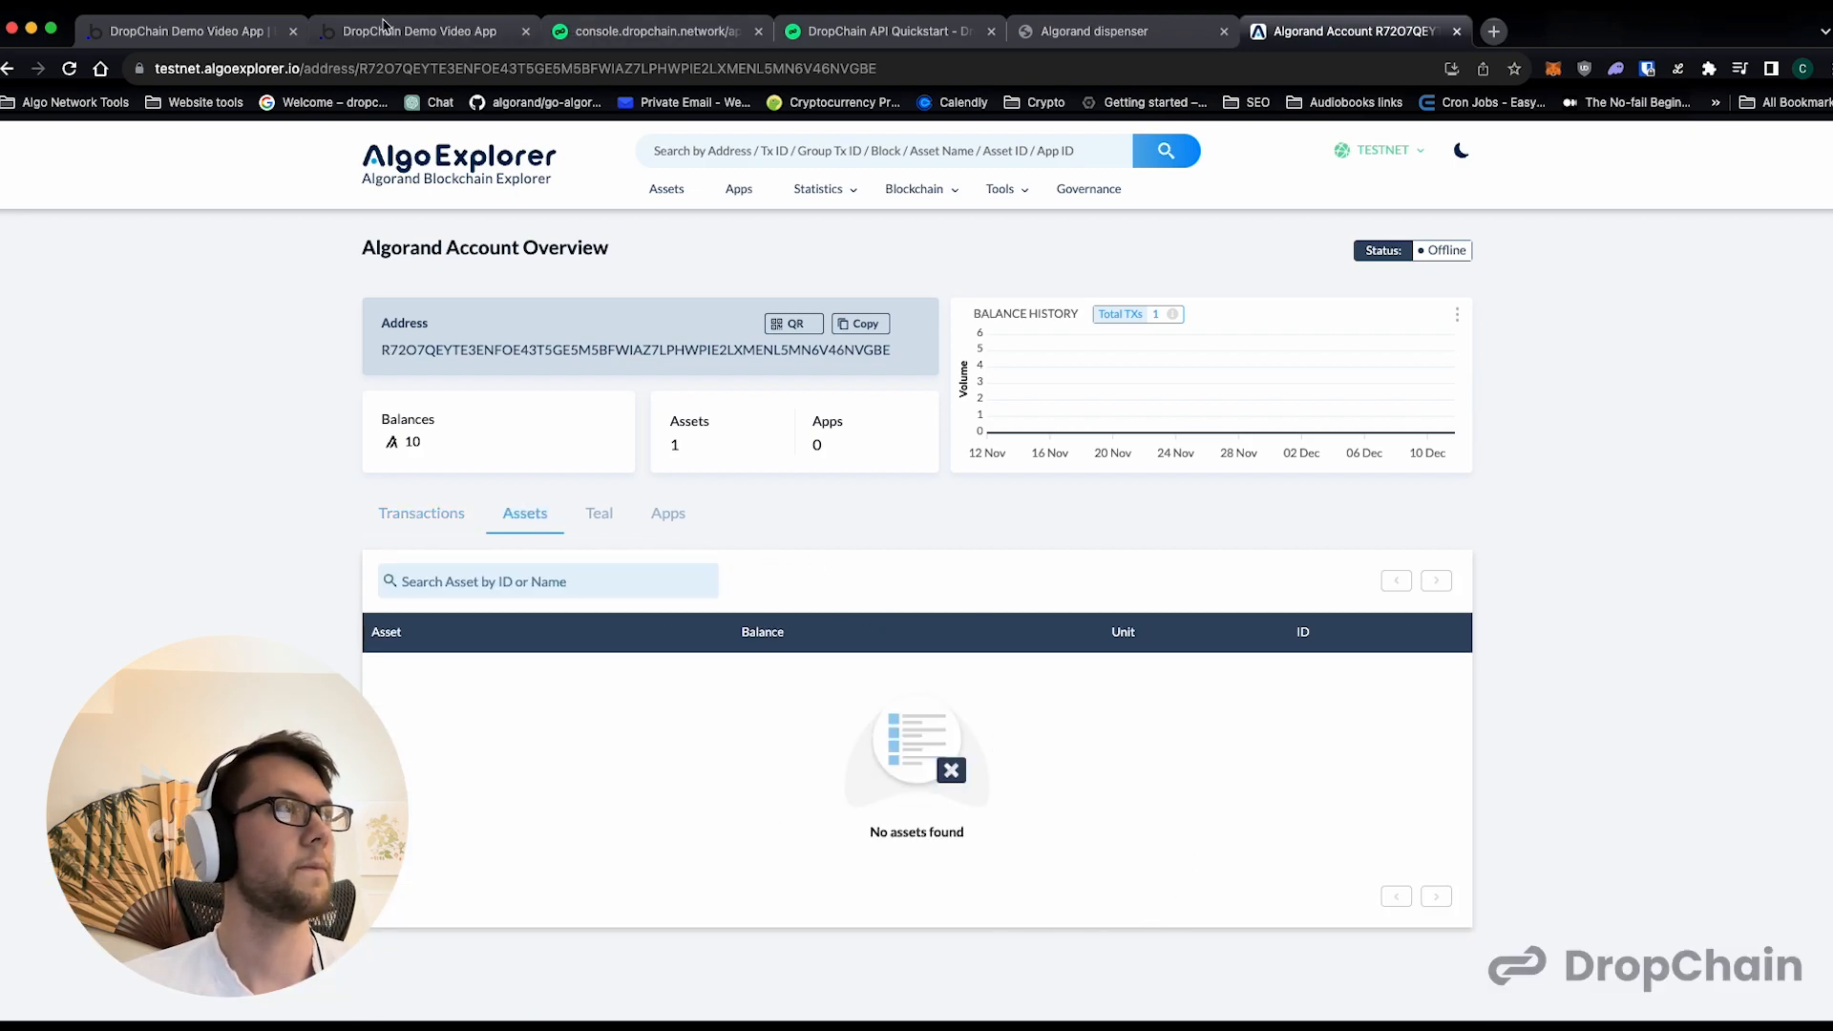
left_click(442, 39)
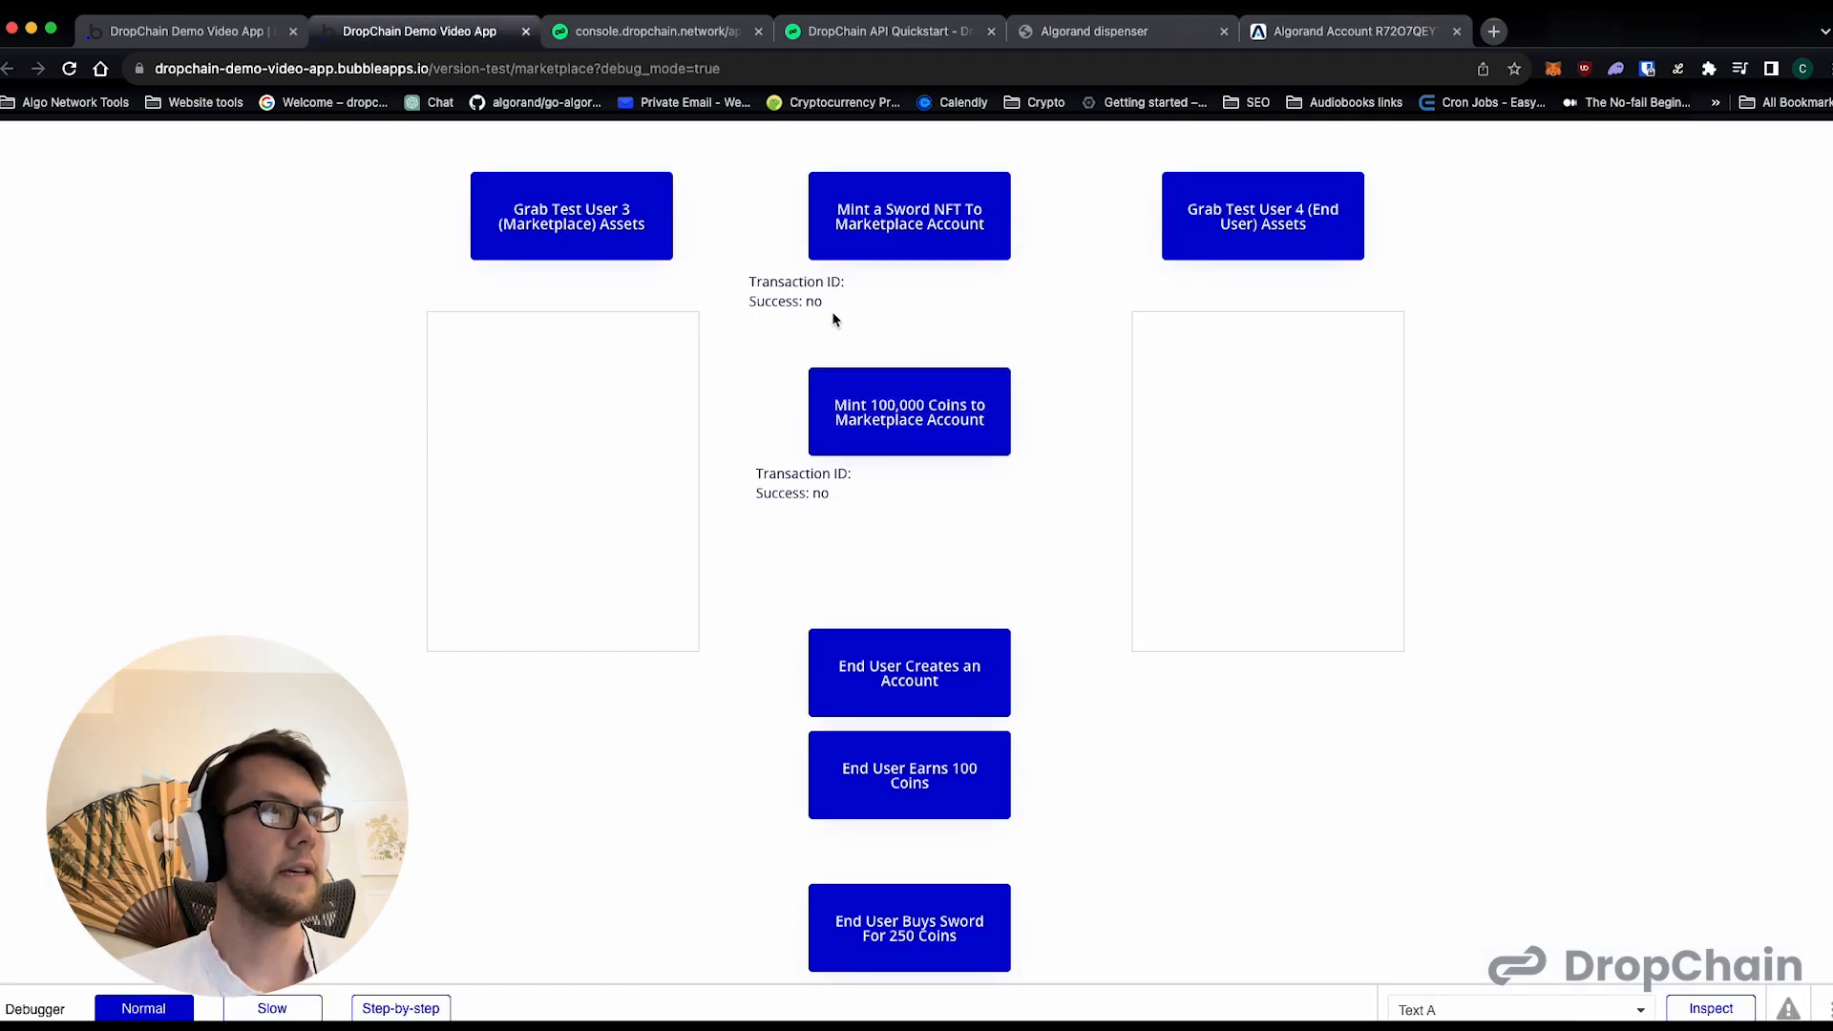
- Mint a Sword NFT to the marketplace account and copy the returned transaction ID
left_click(871, 234)
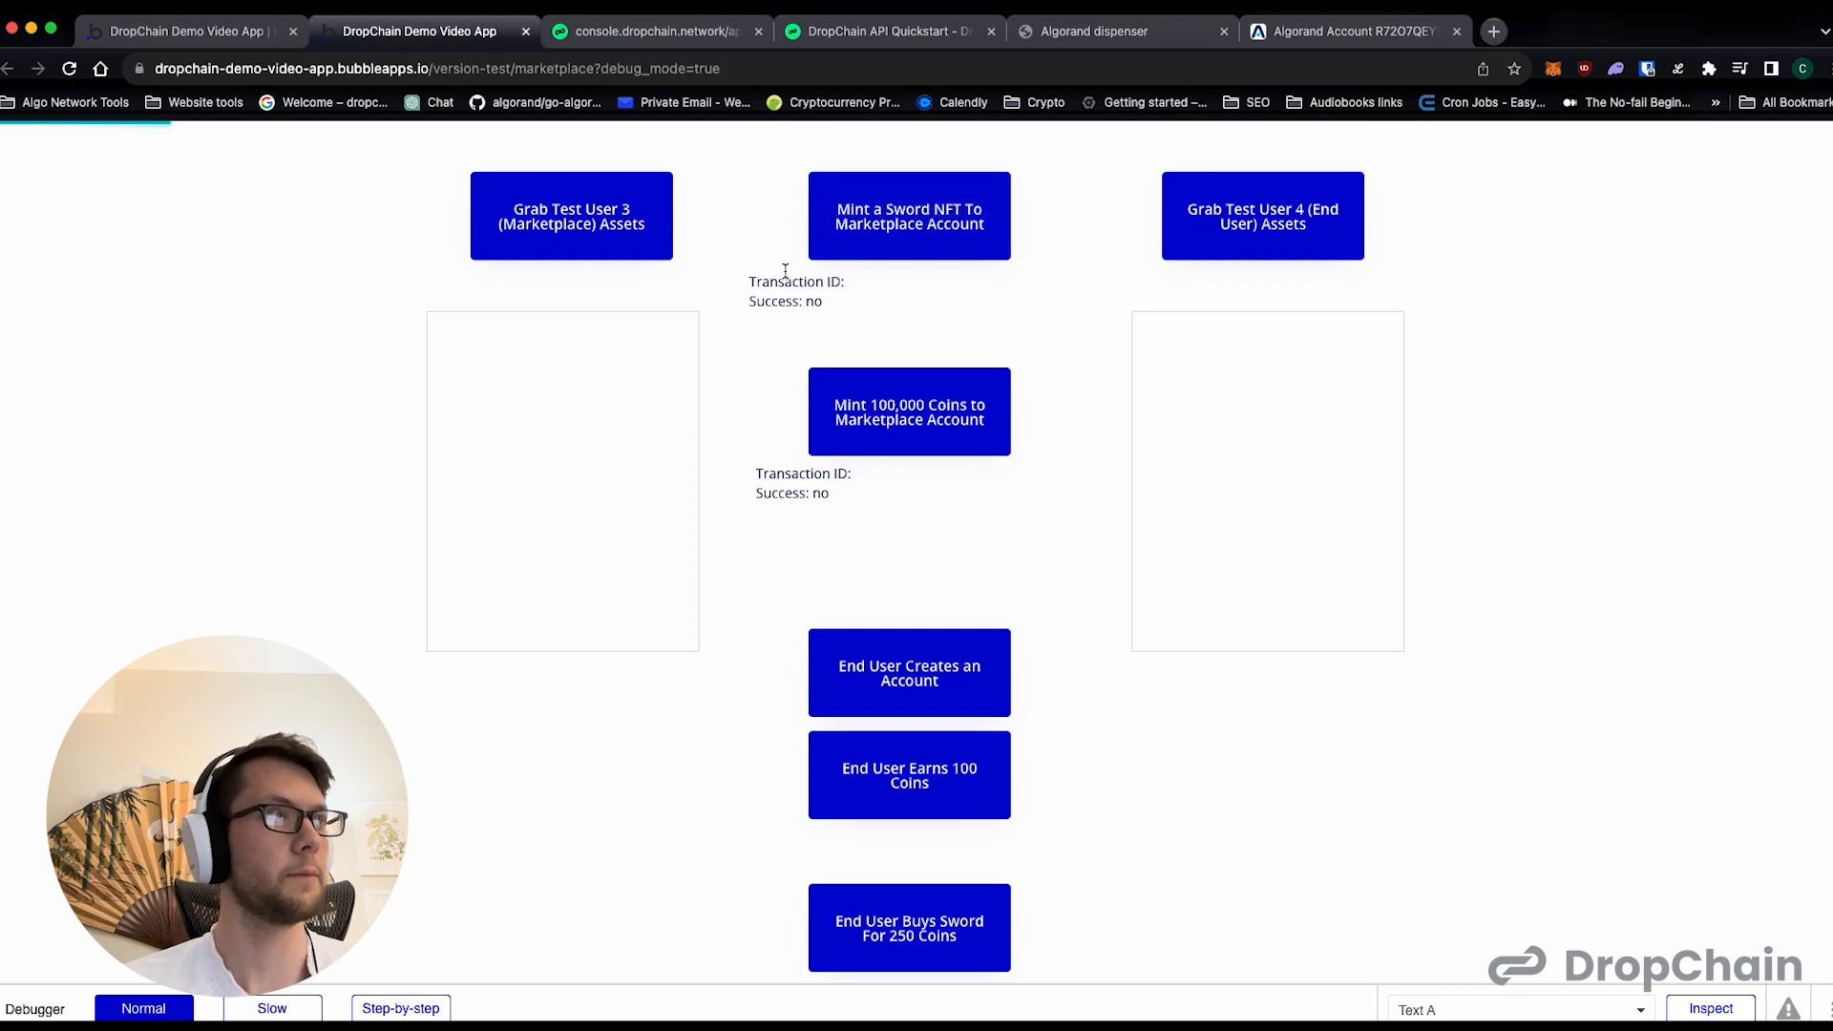
left_click(599, 234)
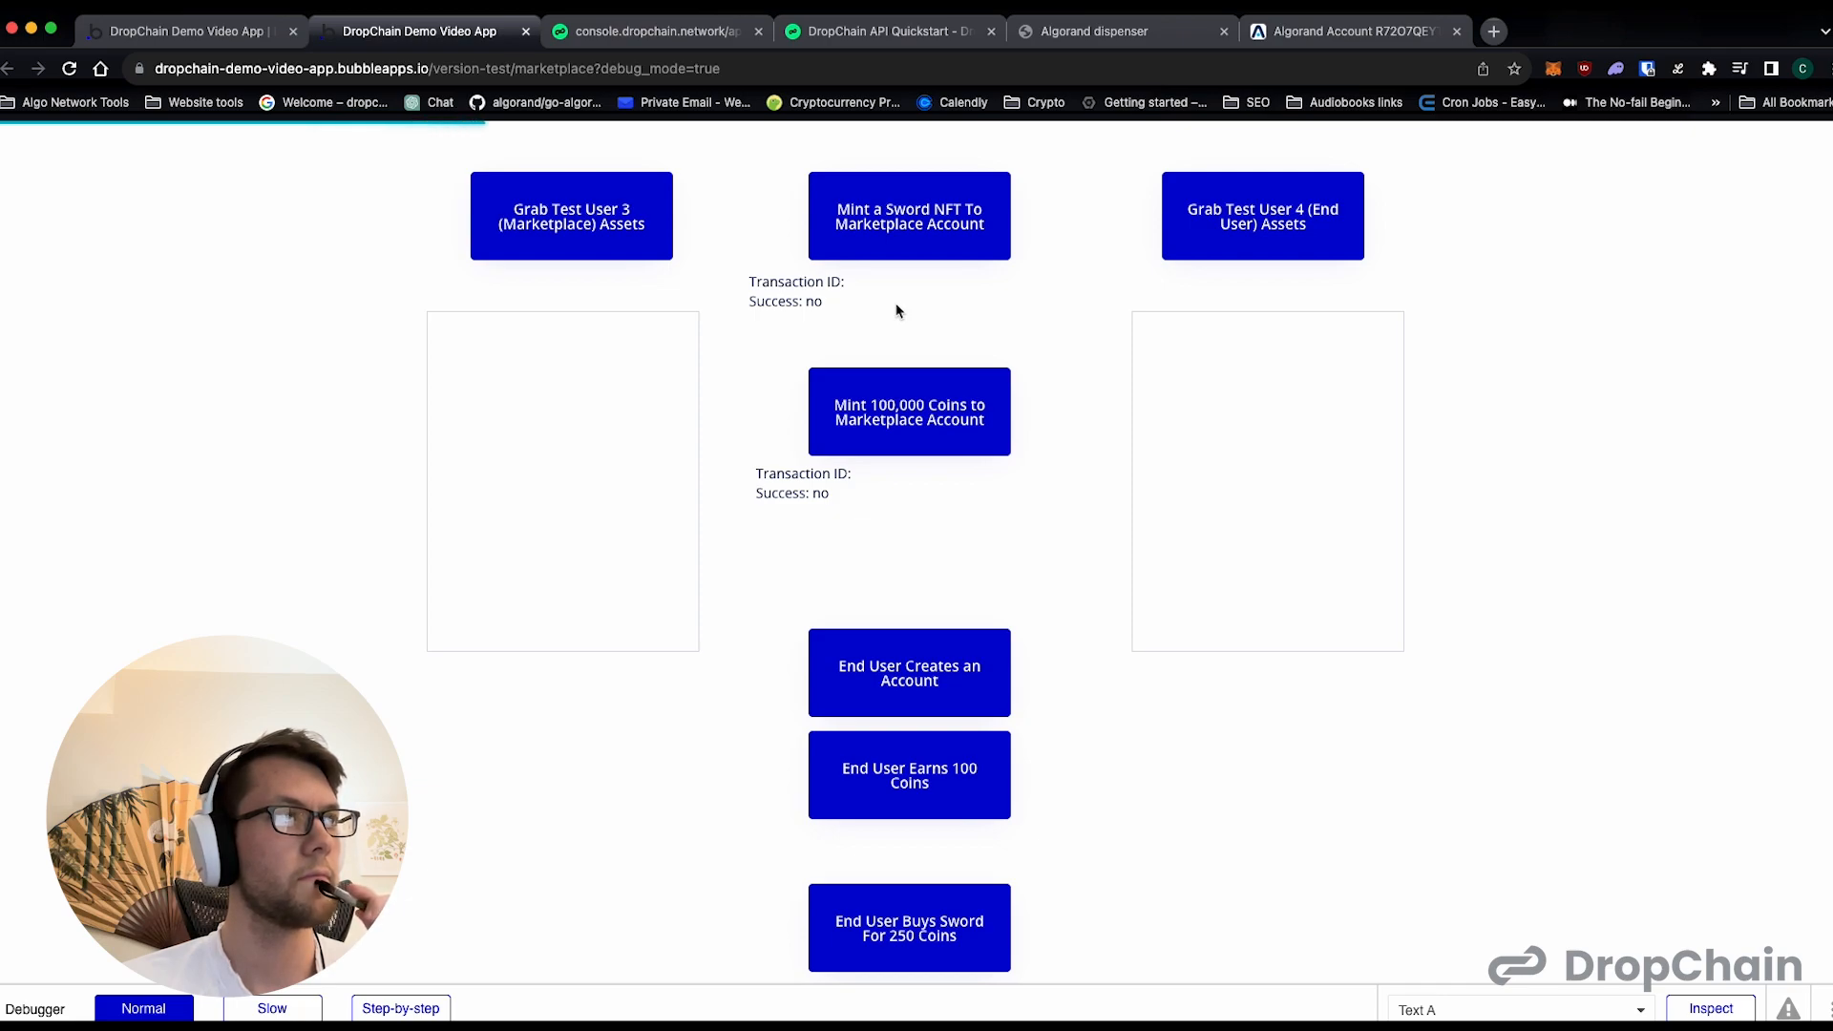
double_click(880, 302)
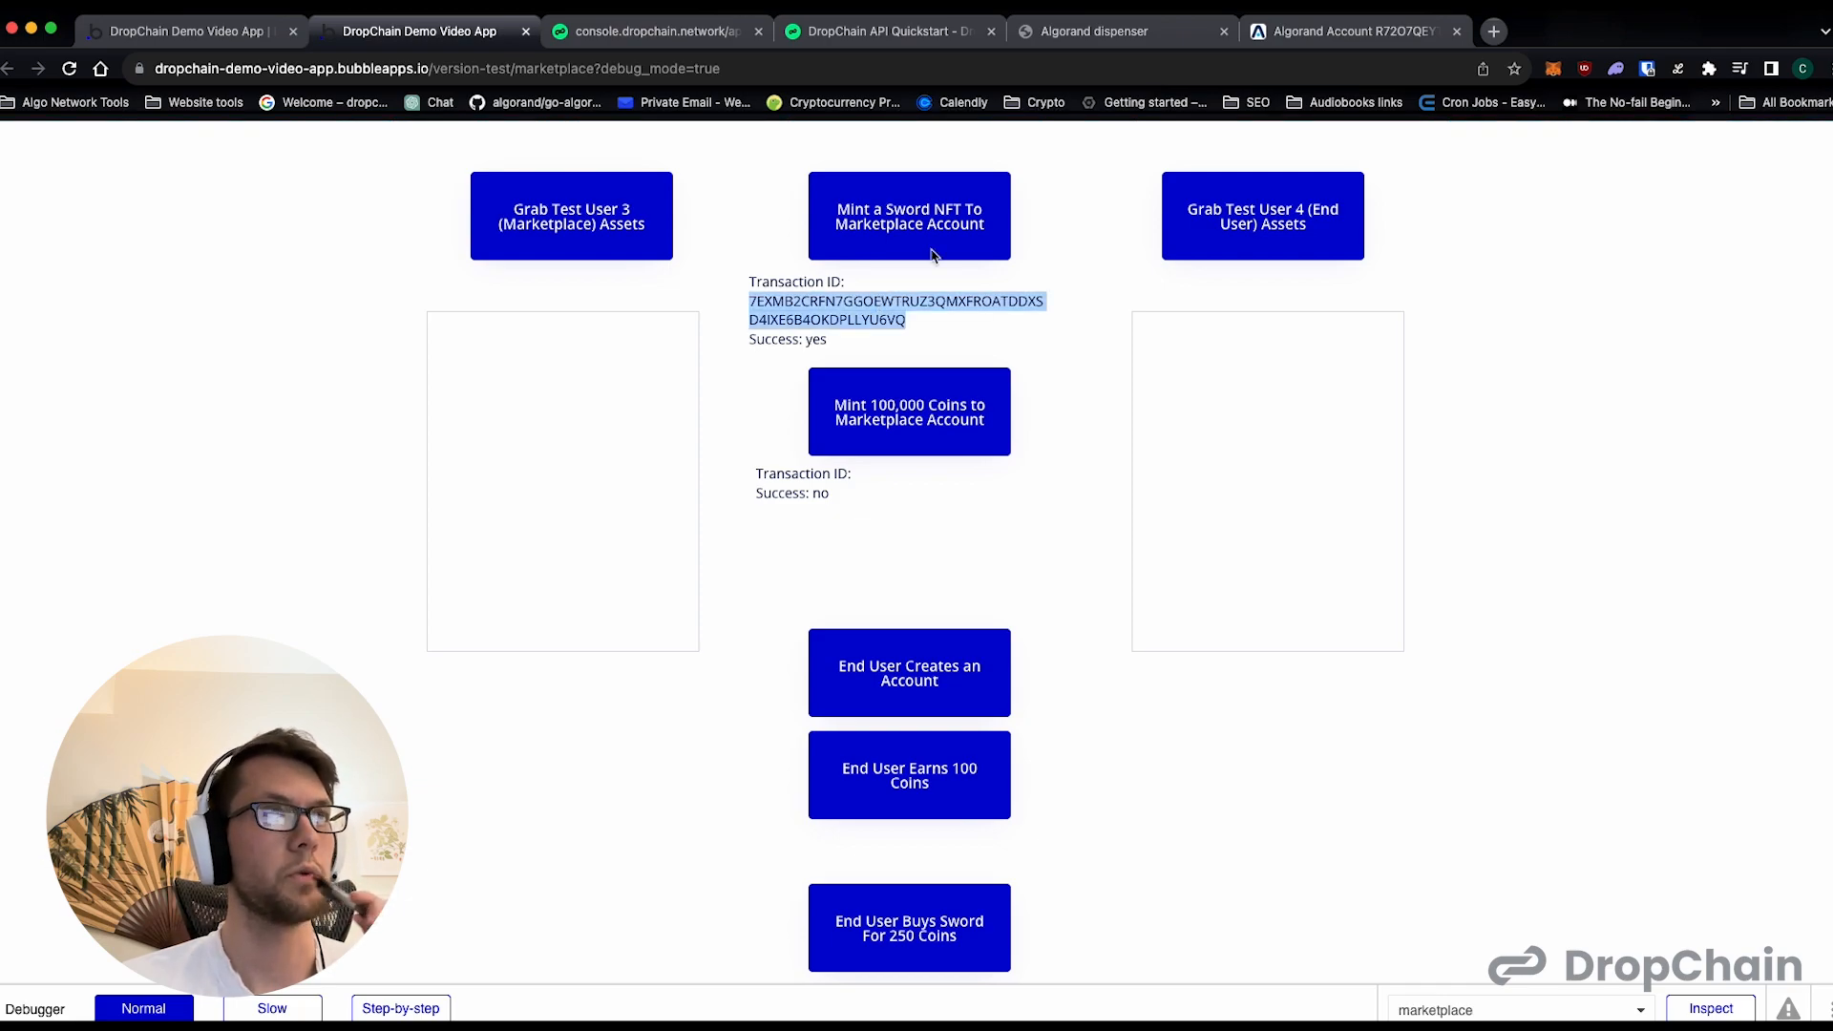
- Check Test User 3's transactions in AlgoExplorer for the Sword NFT mint and return to the marketplace preview
left_click(1286, 29)
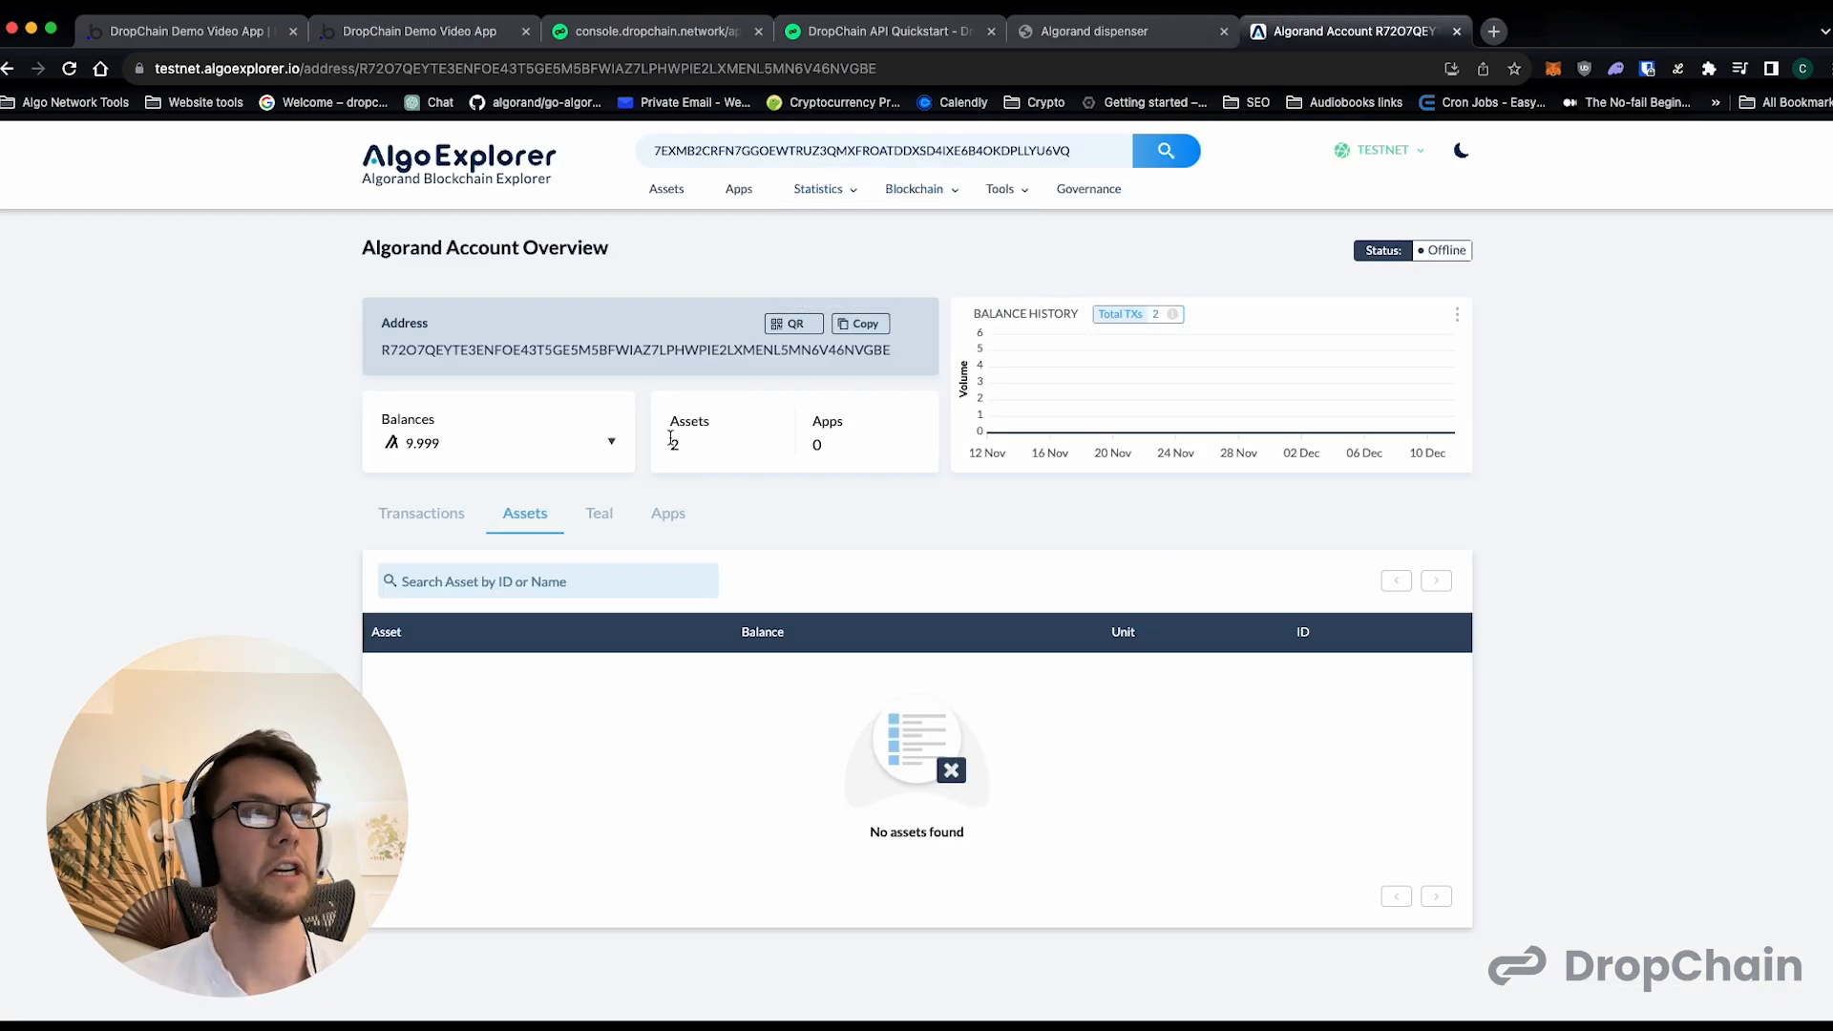
left_click(425, 514)
scroll(563, 549, "down", 1)
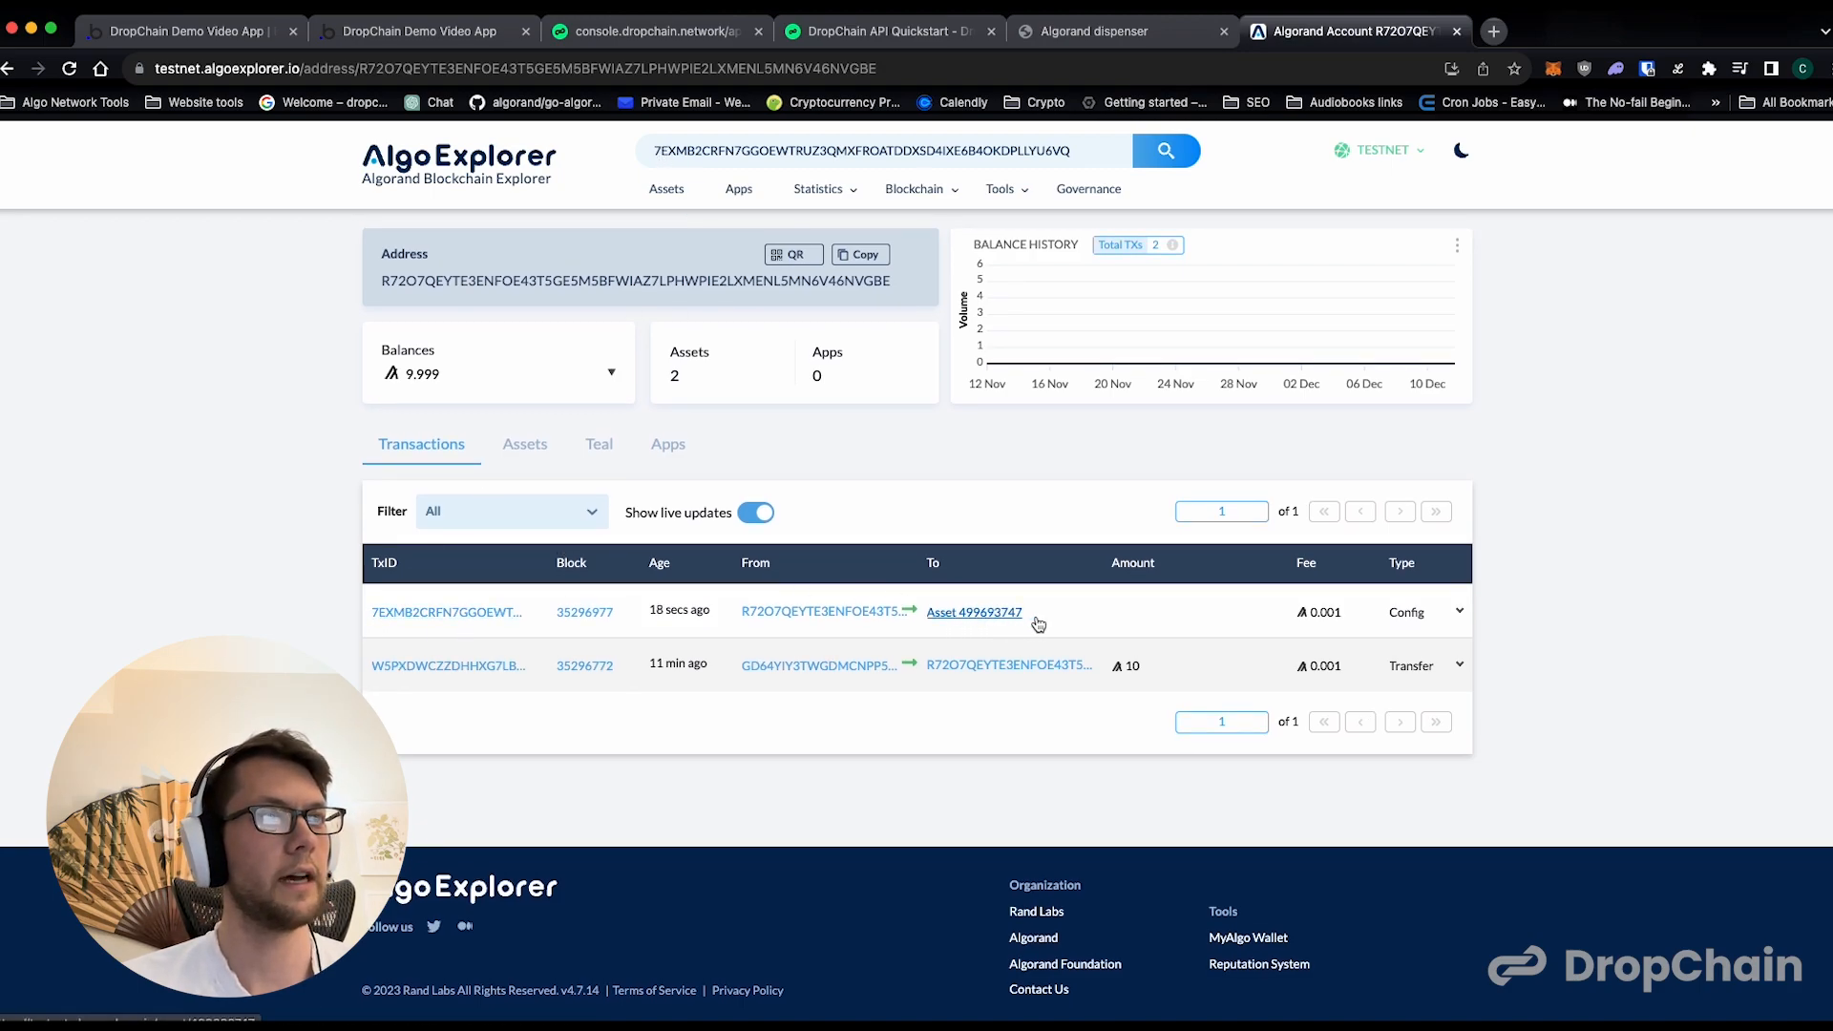
left_click(431, 37)
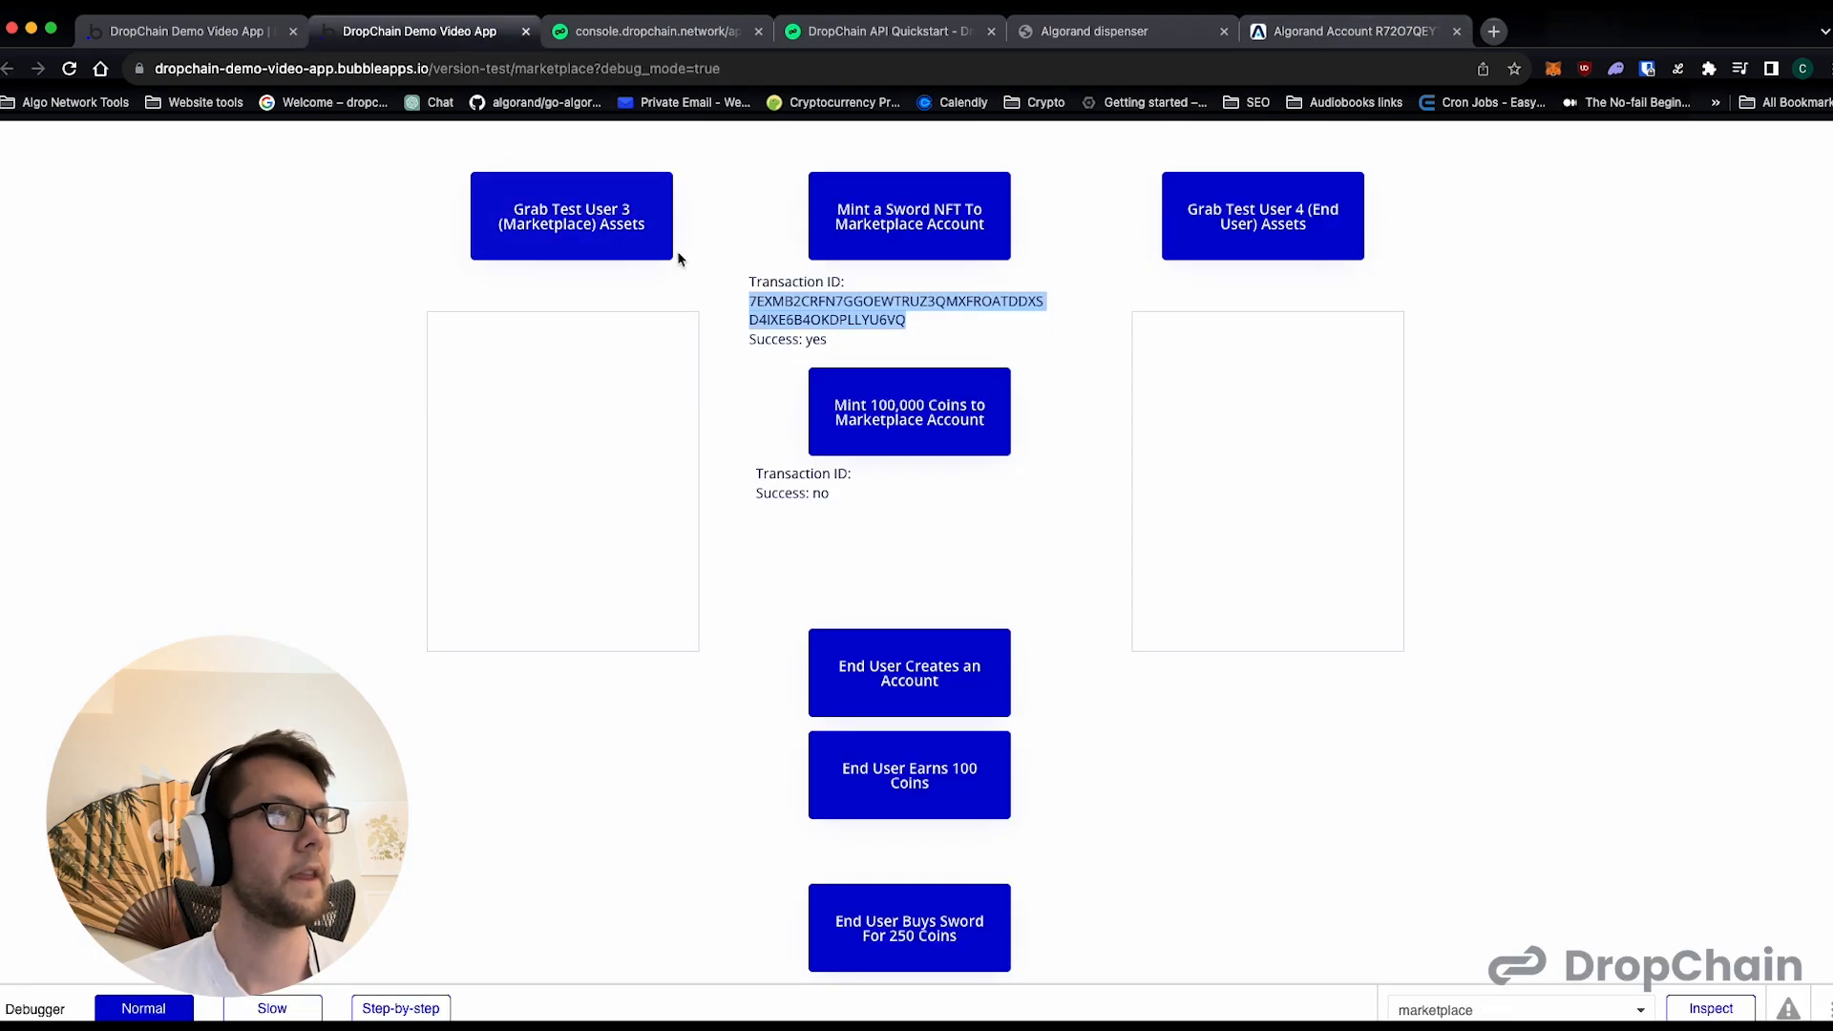
- Run the Test User 3 (Marketplace) asset lookup and examine the listed asset's ID and amount lines
left_click(600, 229)
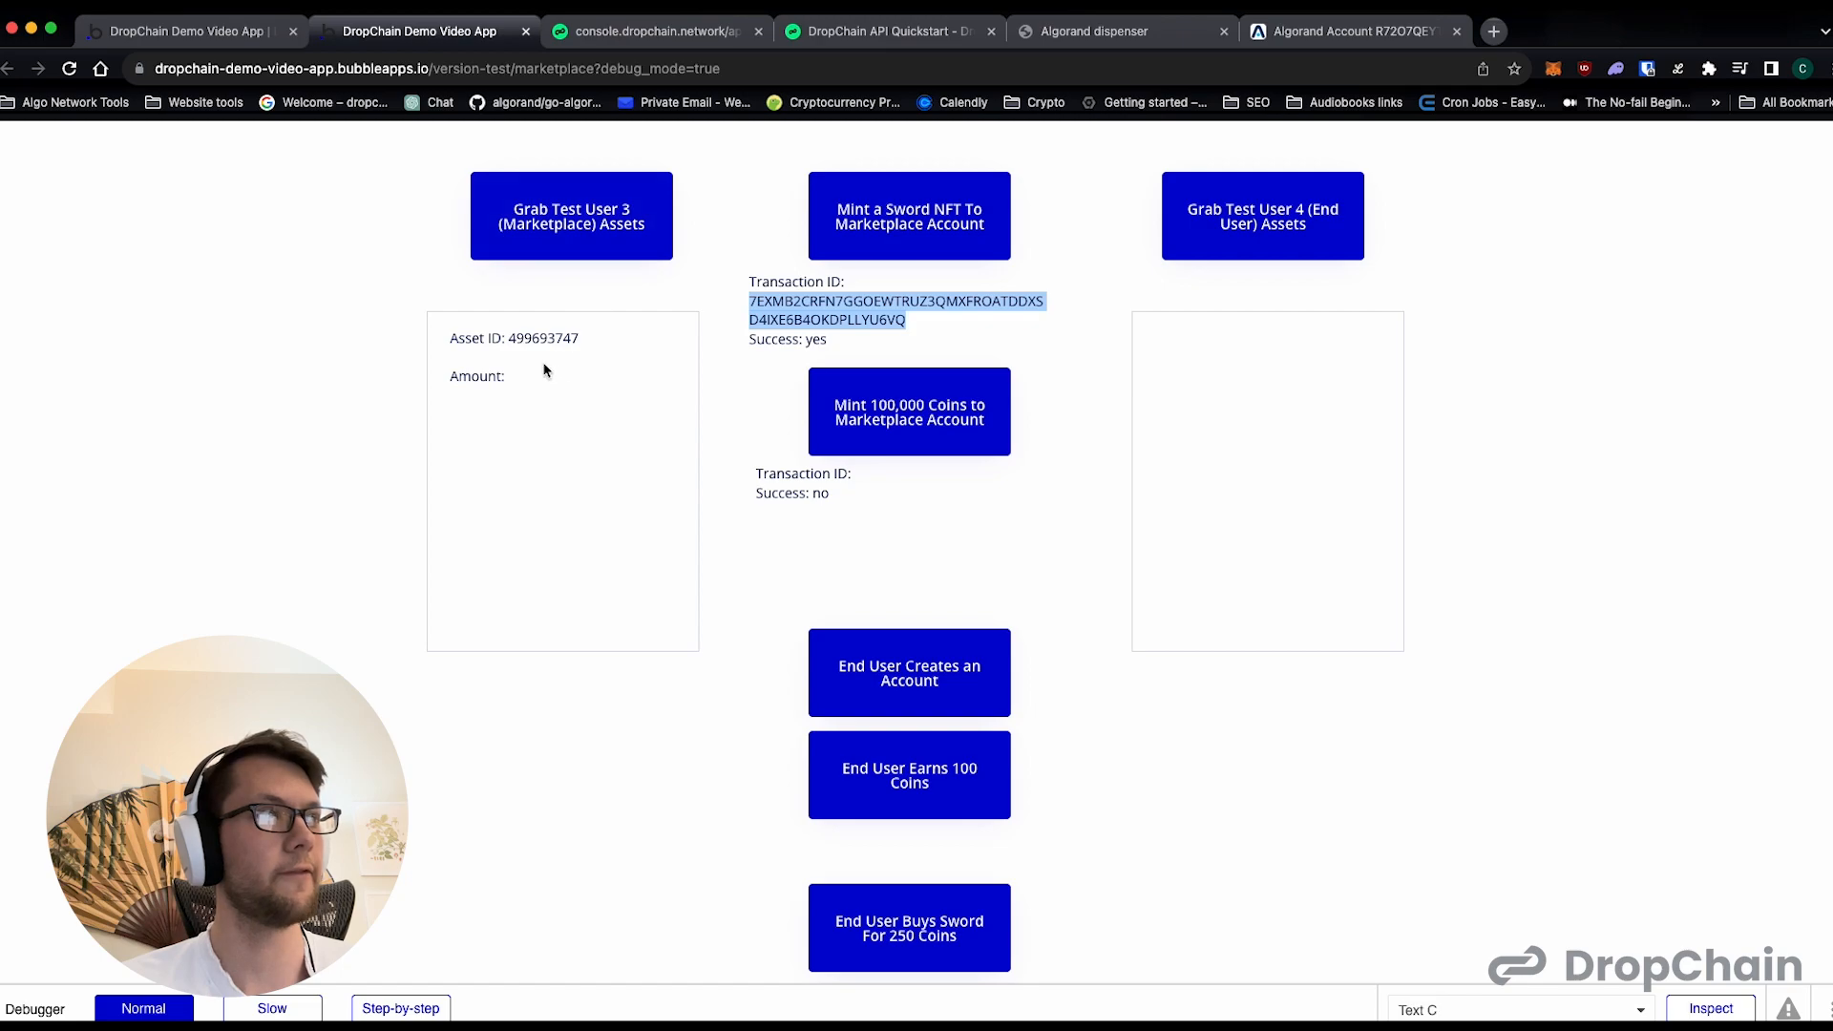
left_click_drag(509, 339, 580, 342)
double_click(543, 350)
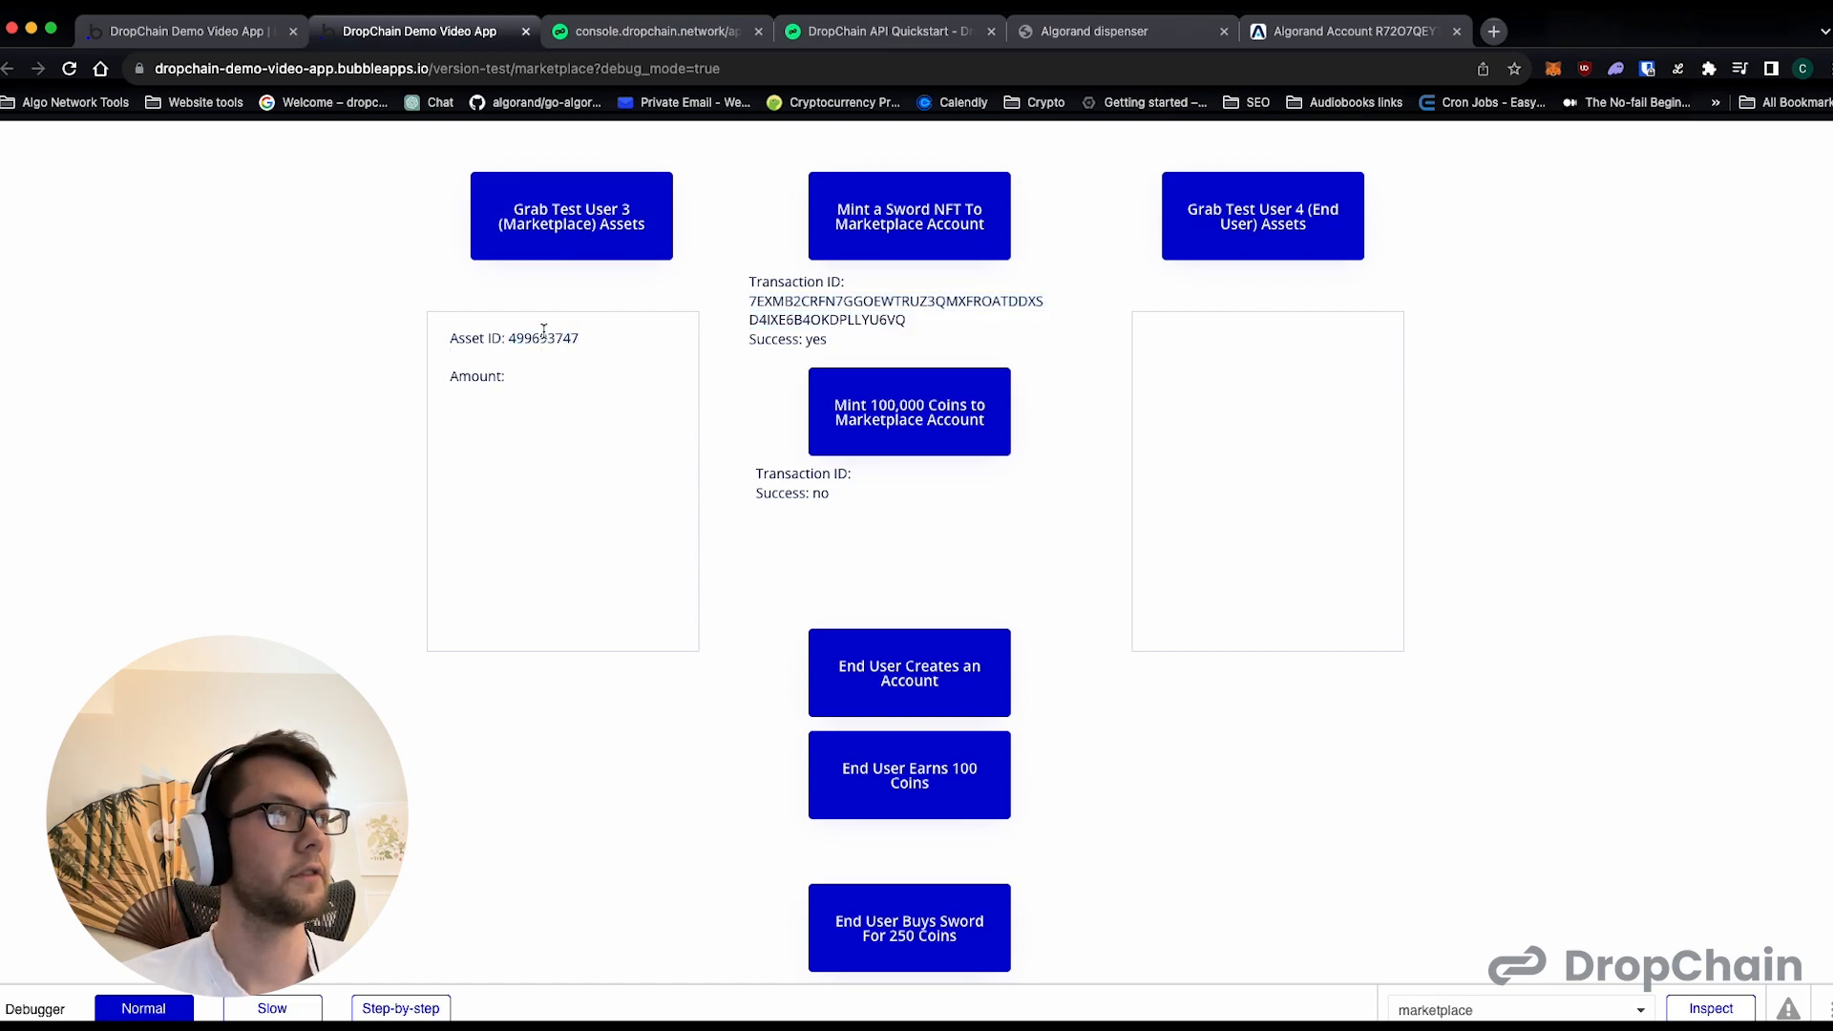
double_click(543, 339)
left_click_drag(526, 397, 468, 374)
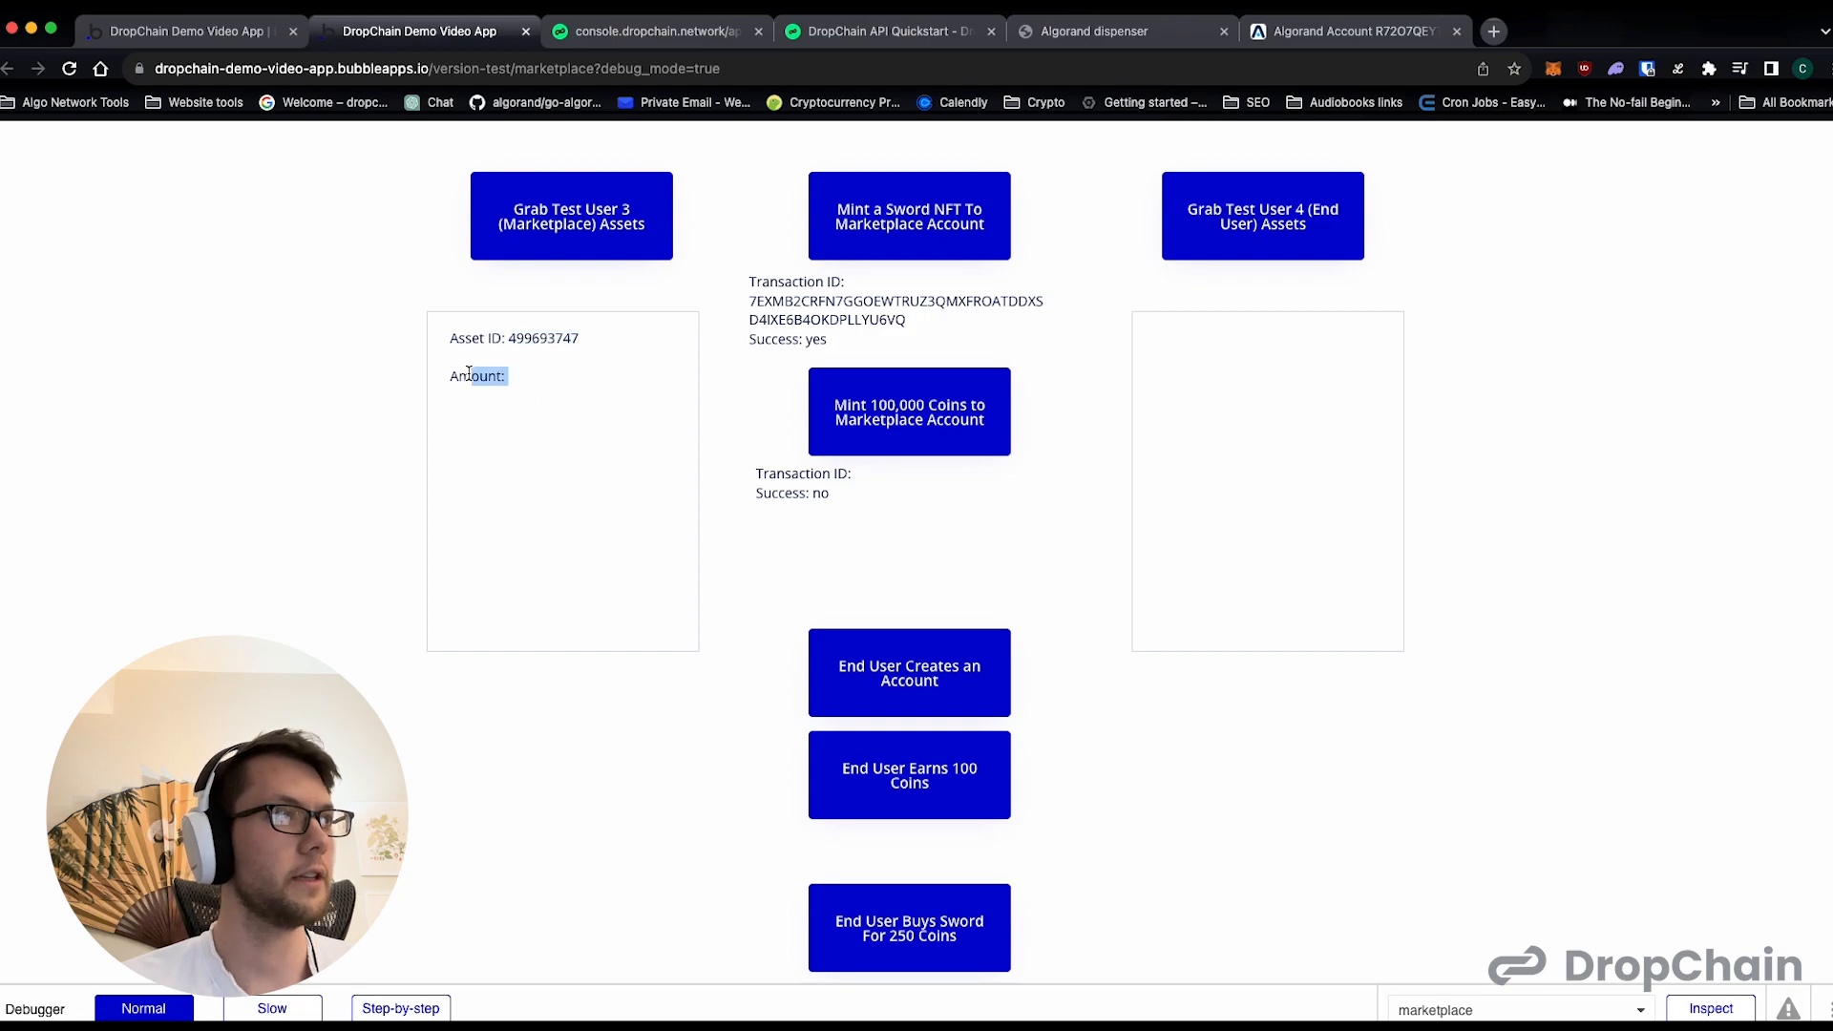
- In the Bubble editor, point the Test User 3 cell text's amount to user3_asset_amounts and check the Test User 4 cell text's expression
left_click(222, 23)
left_click(740, 537)
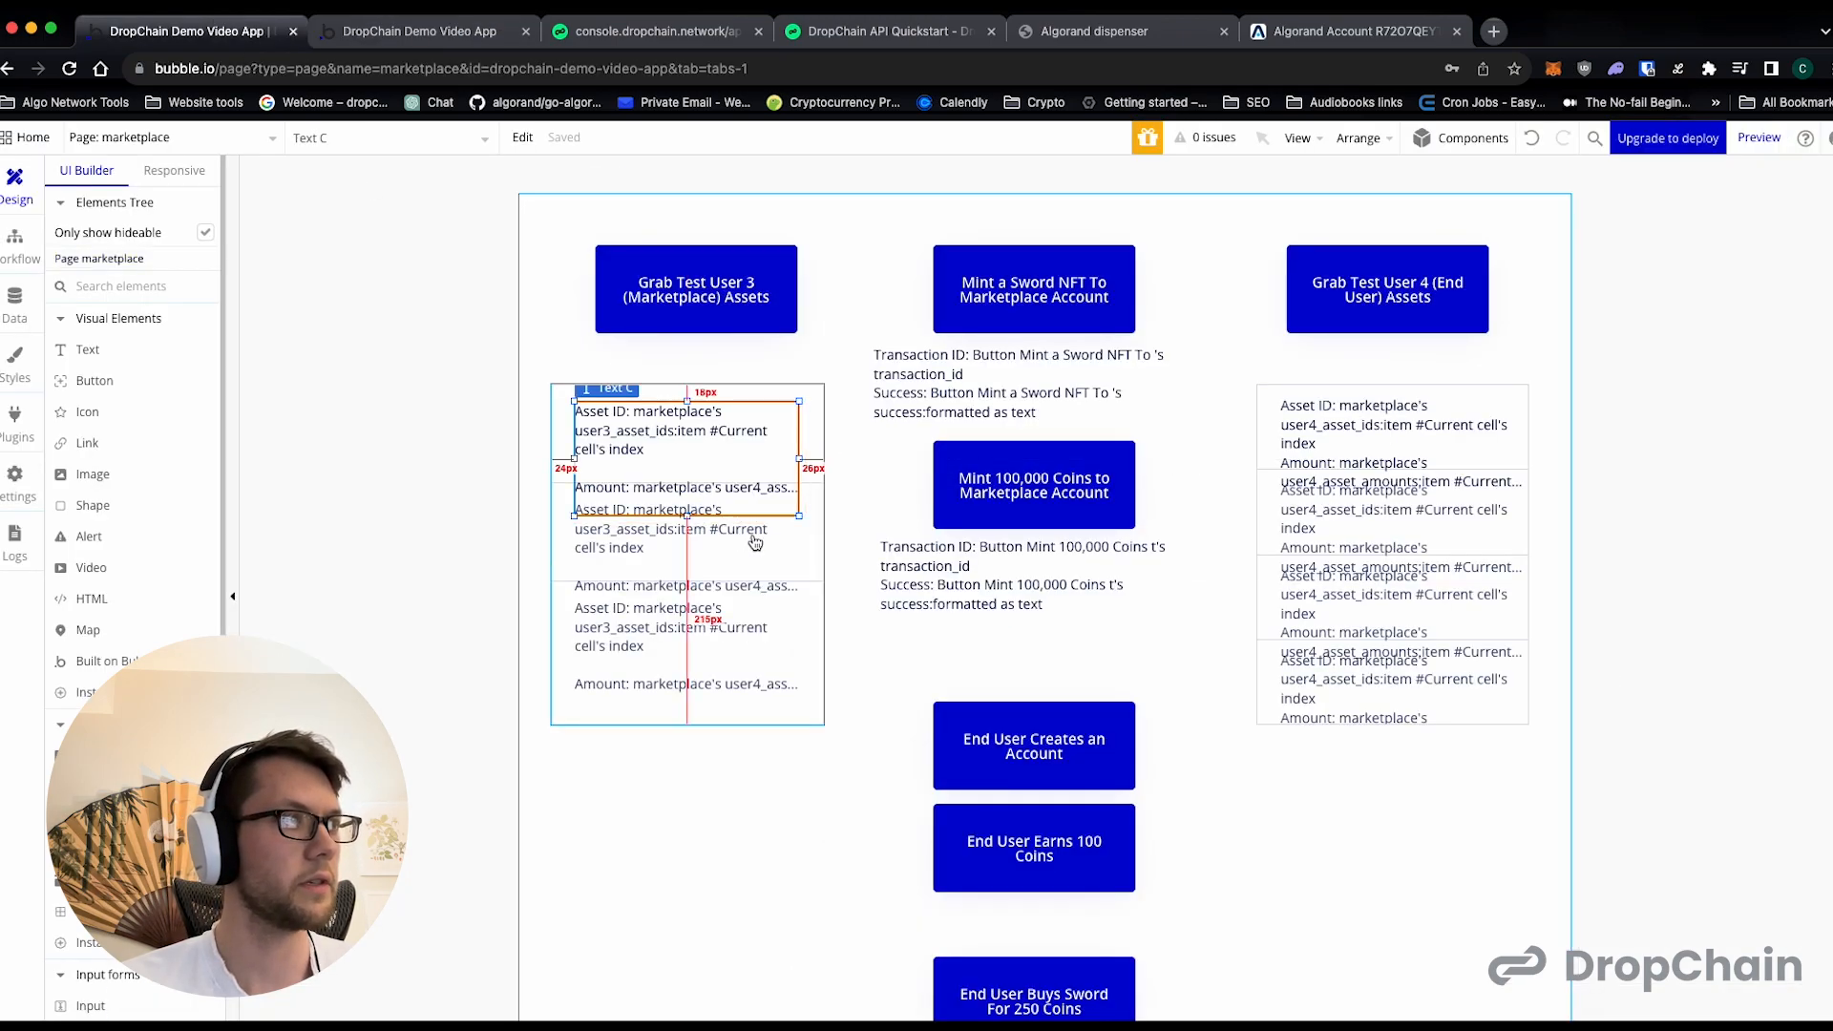
double_click(727, 473)
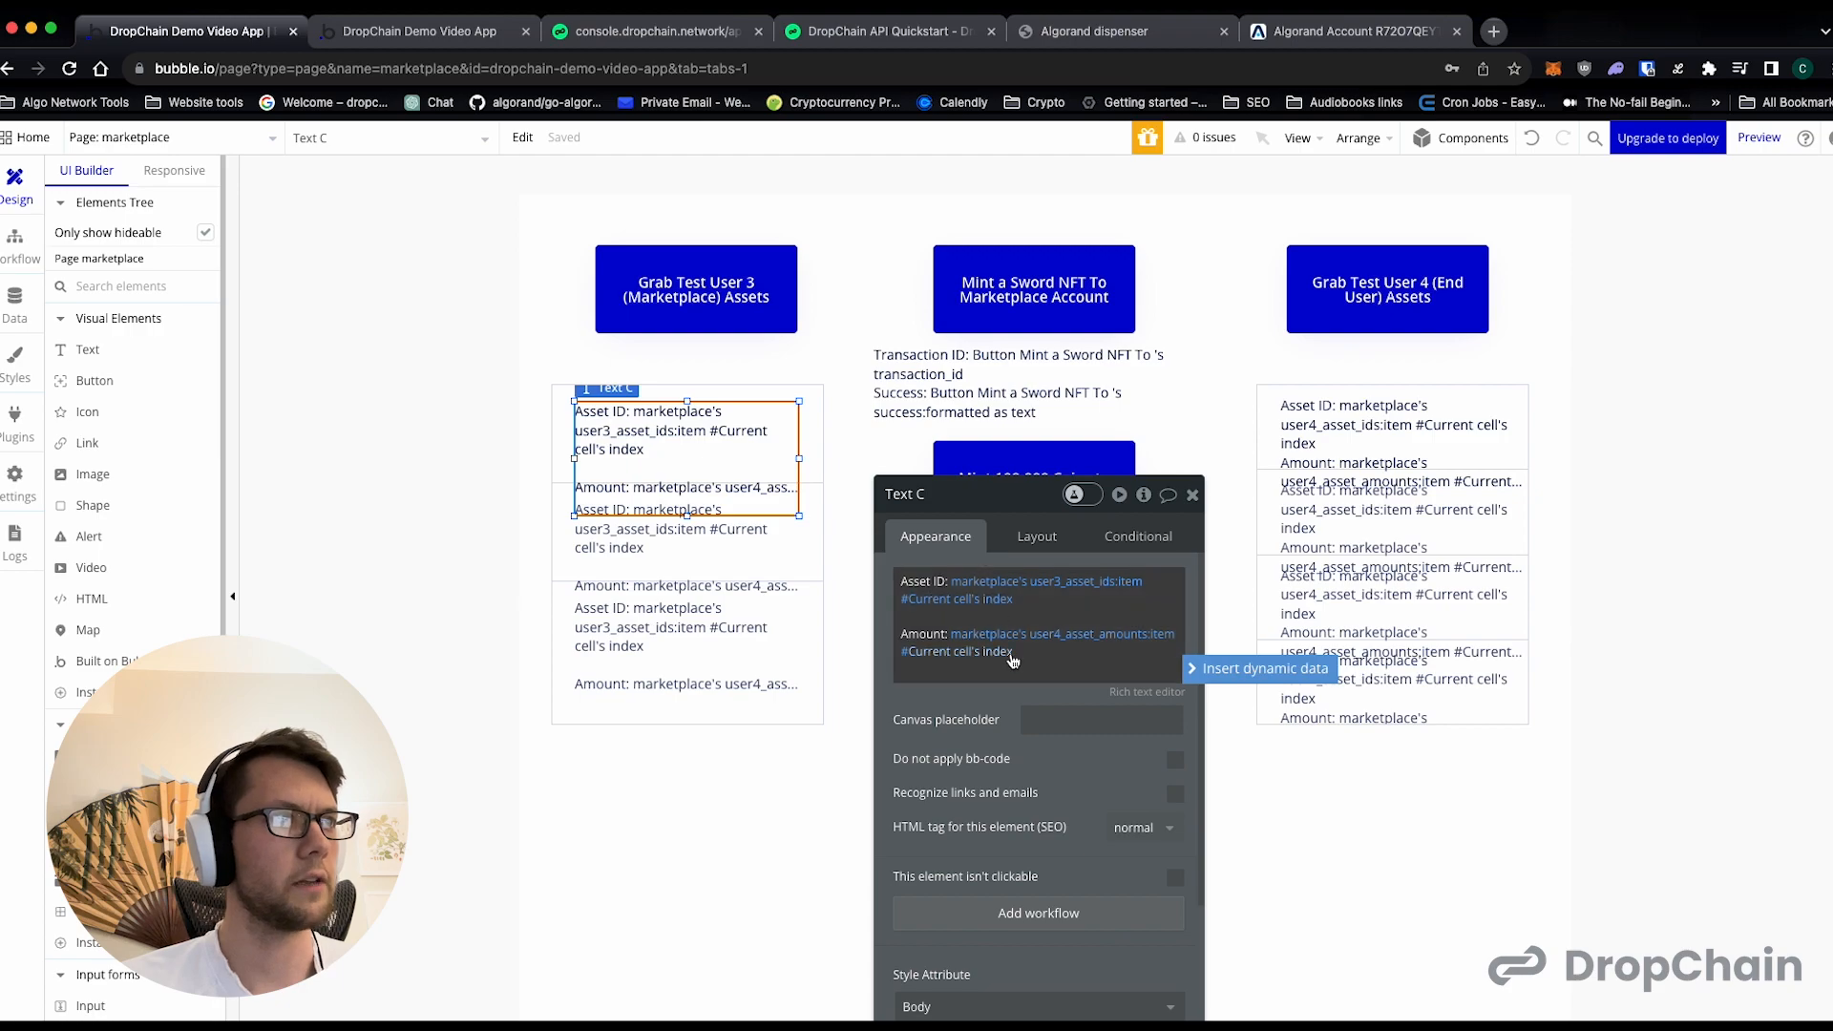
left_click(1084, 638)
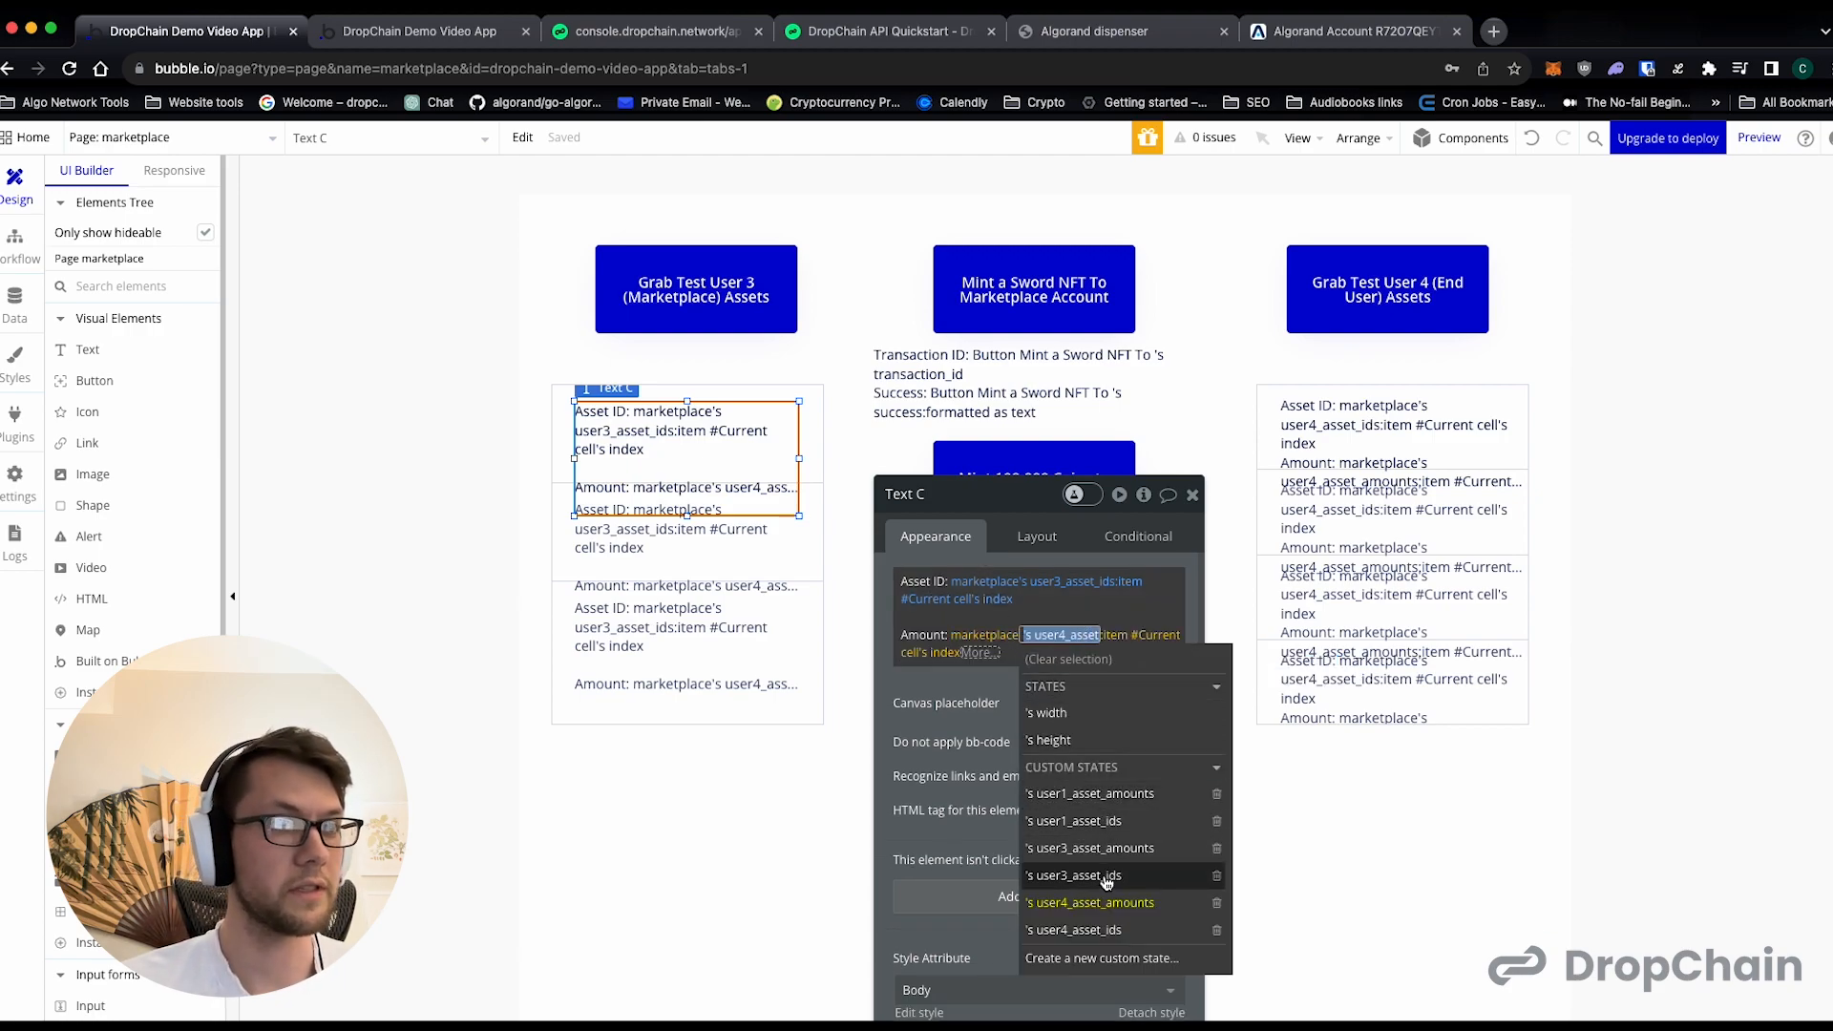
left_click(1110, 848)
left_click(931, 696)
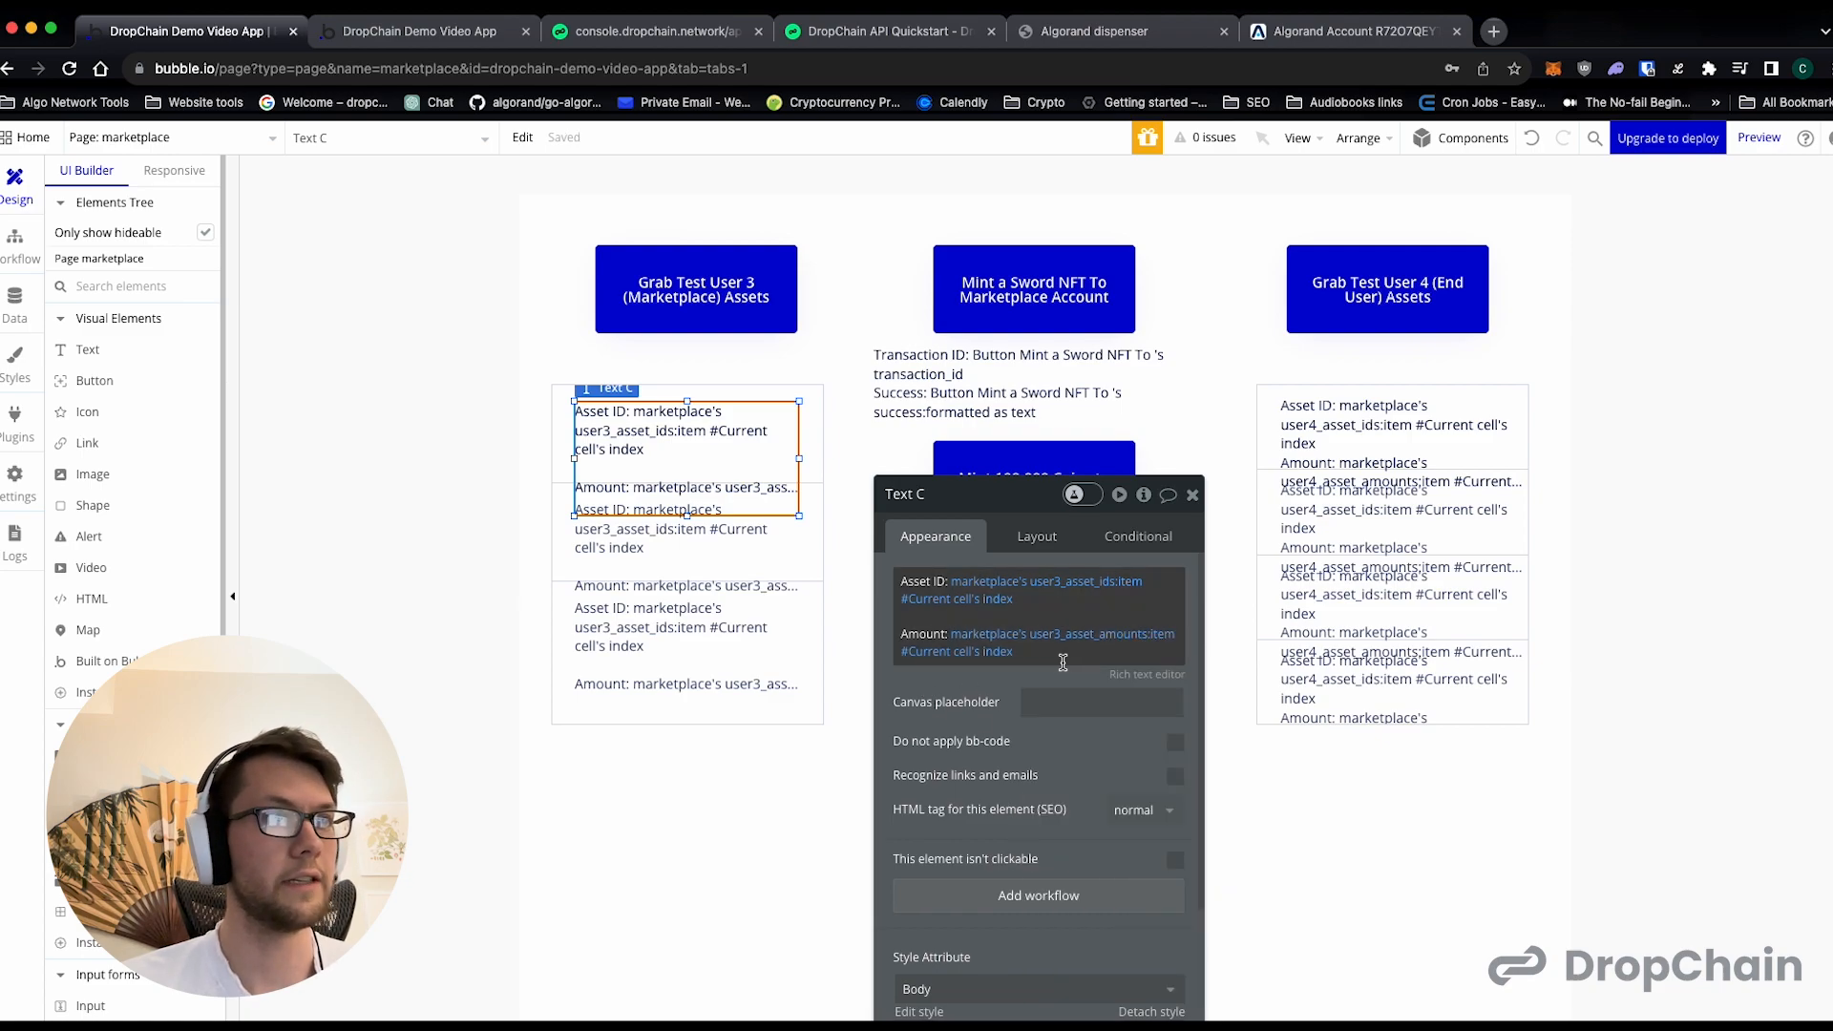
left_click(1422, 491)
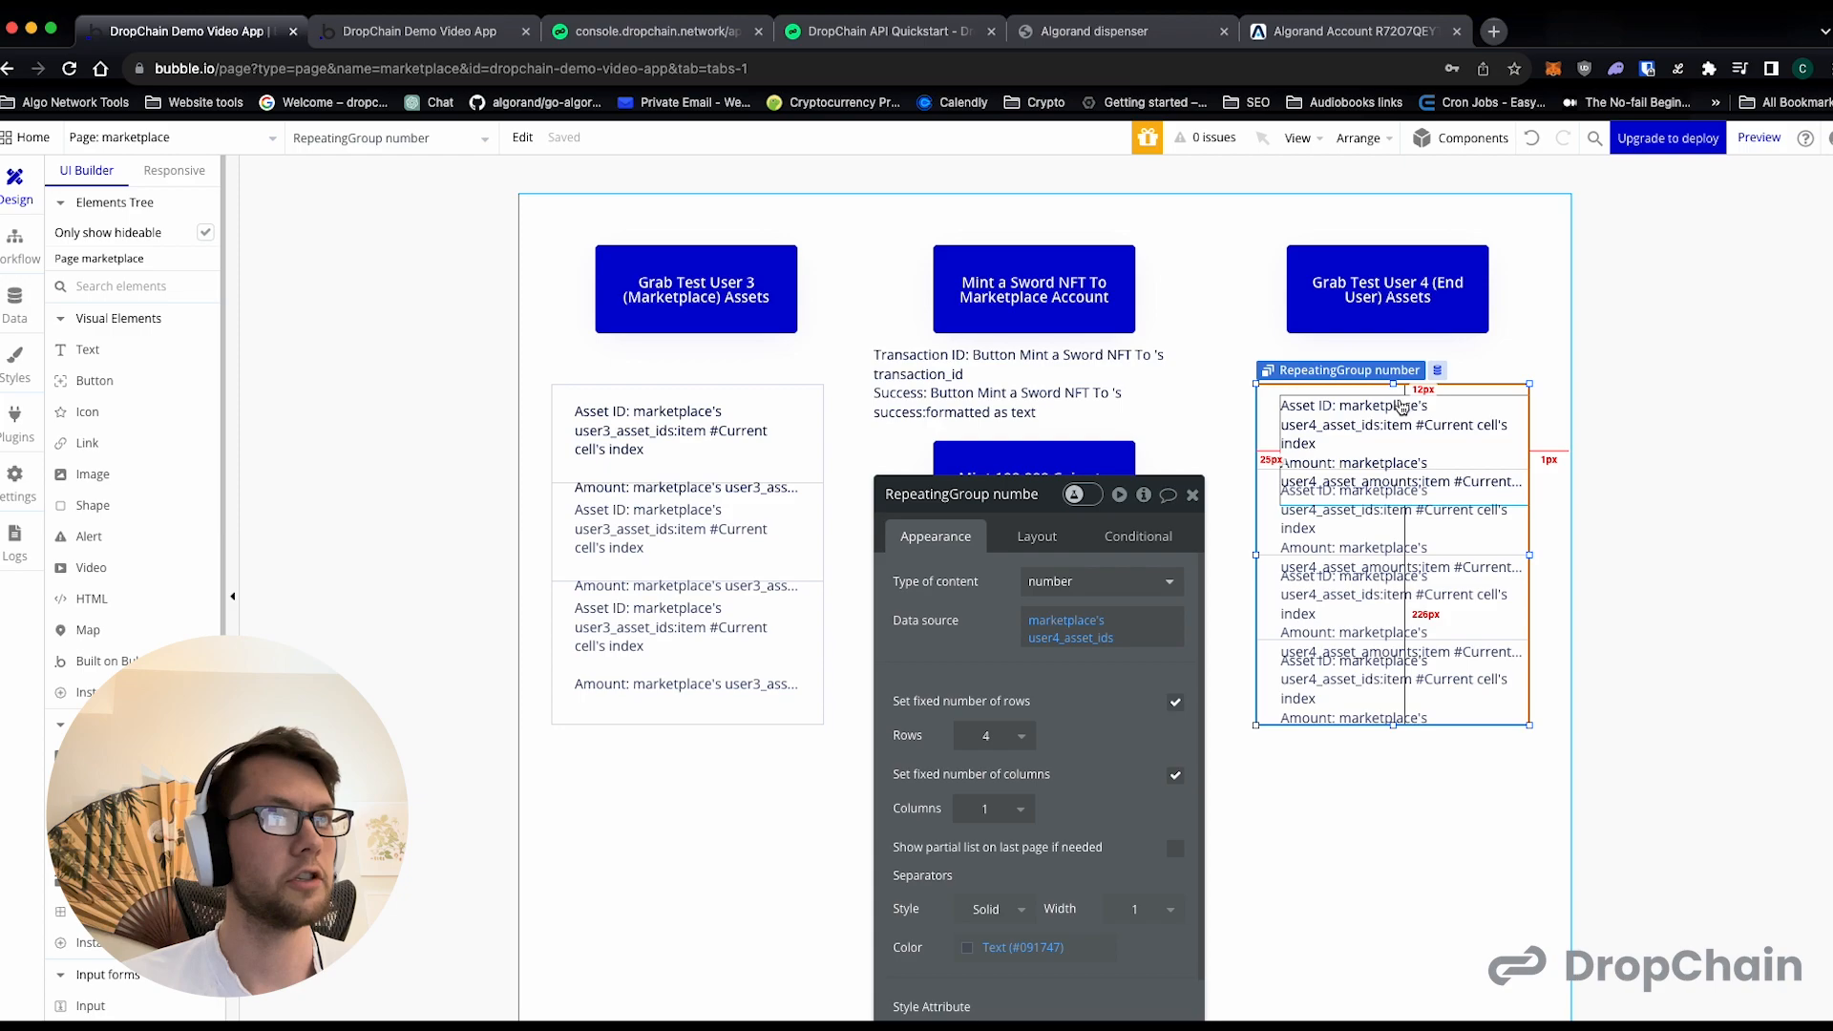
left_click(1396, 402)
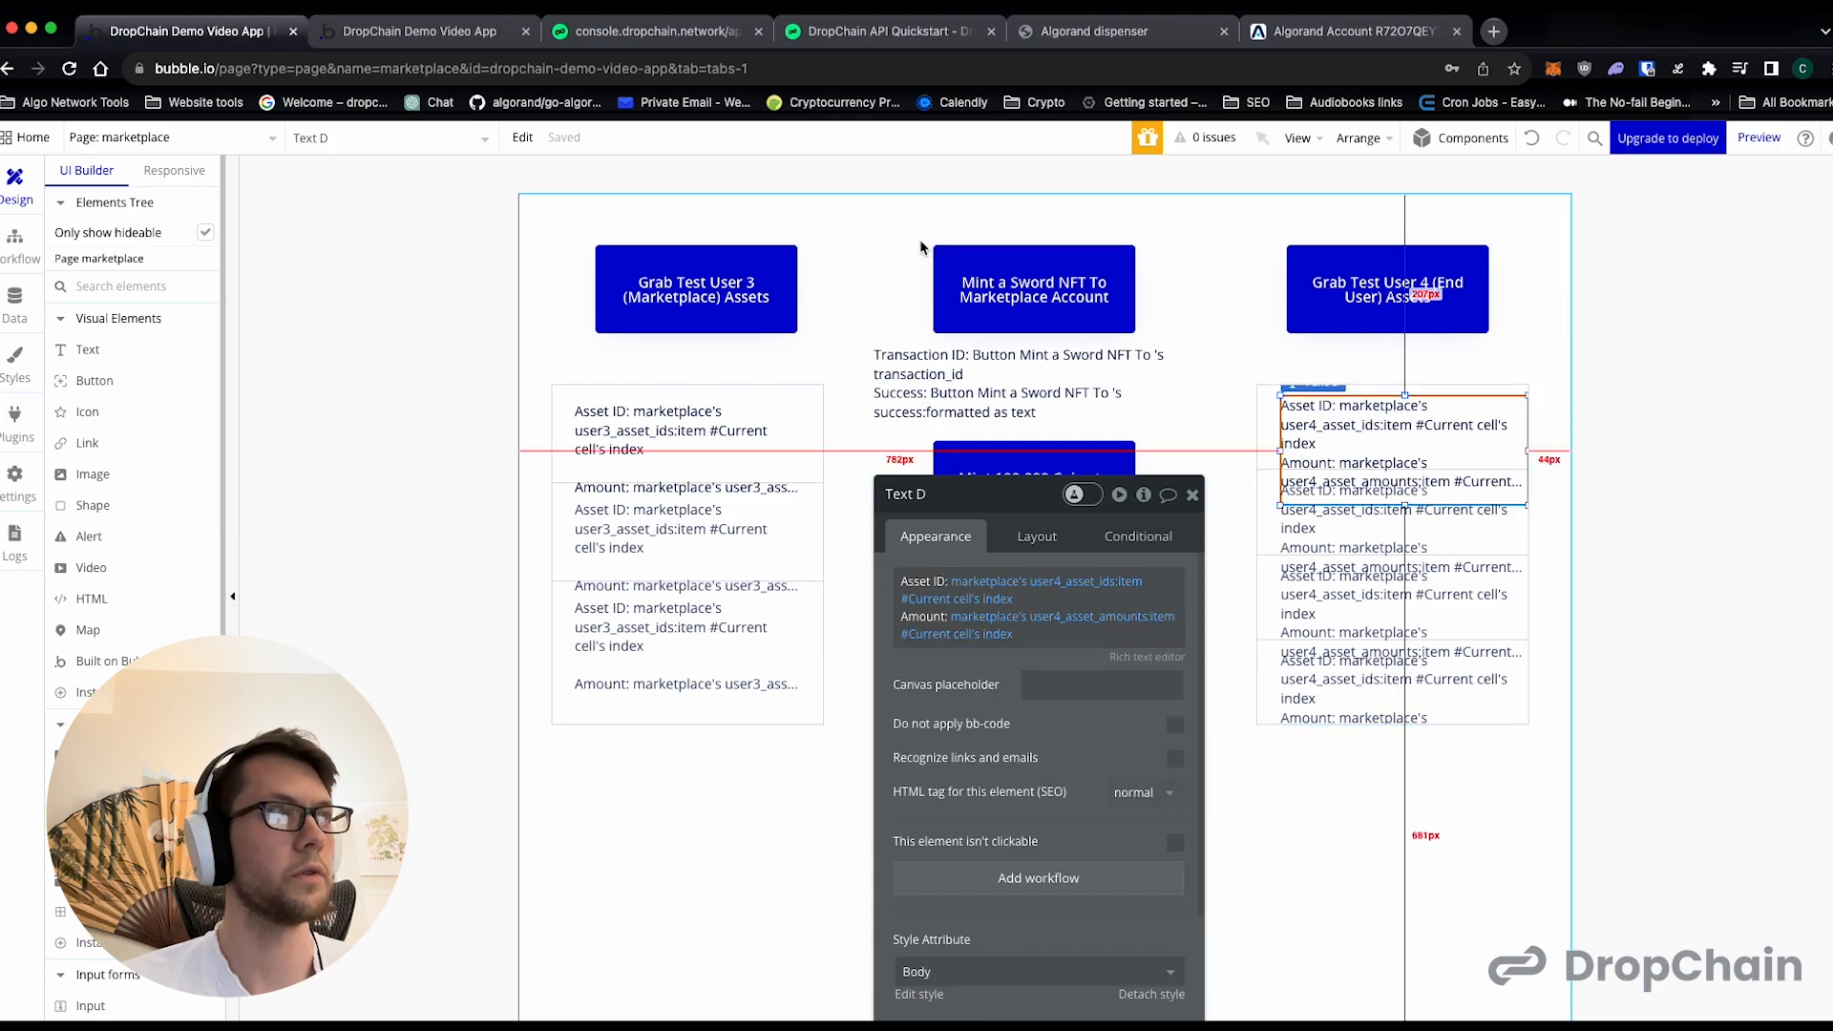
- Reload the marketplace preview and rerun the Test User 3 (Marketplace) asset lookup
left_click(463, 25)
left_click(70, 70)
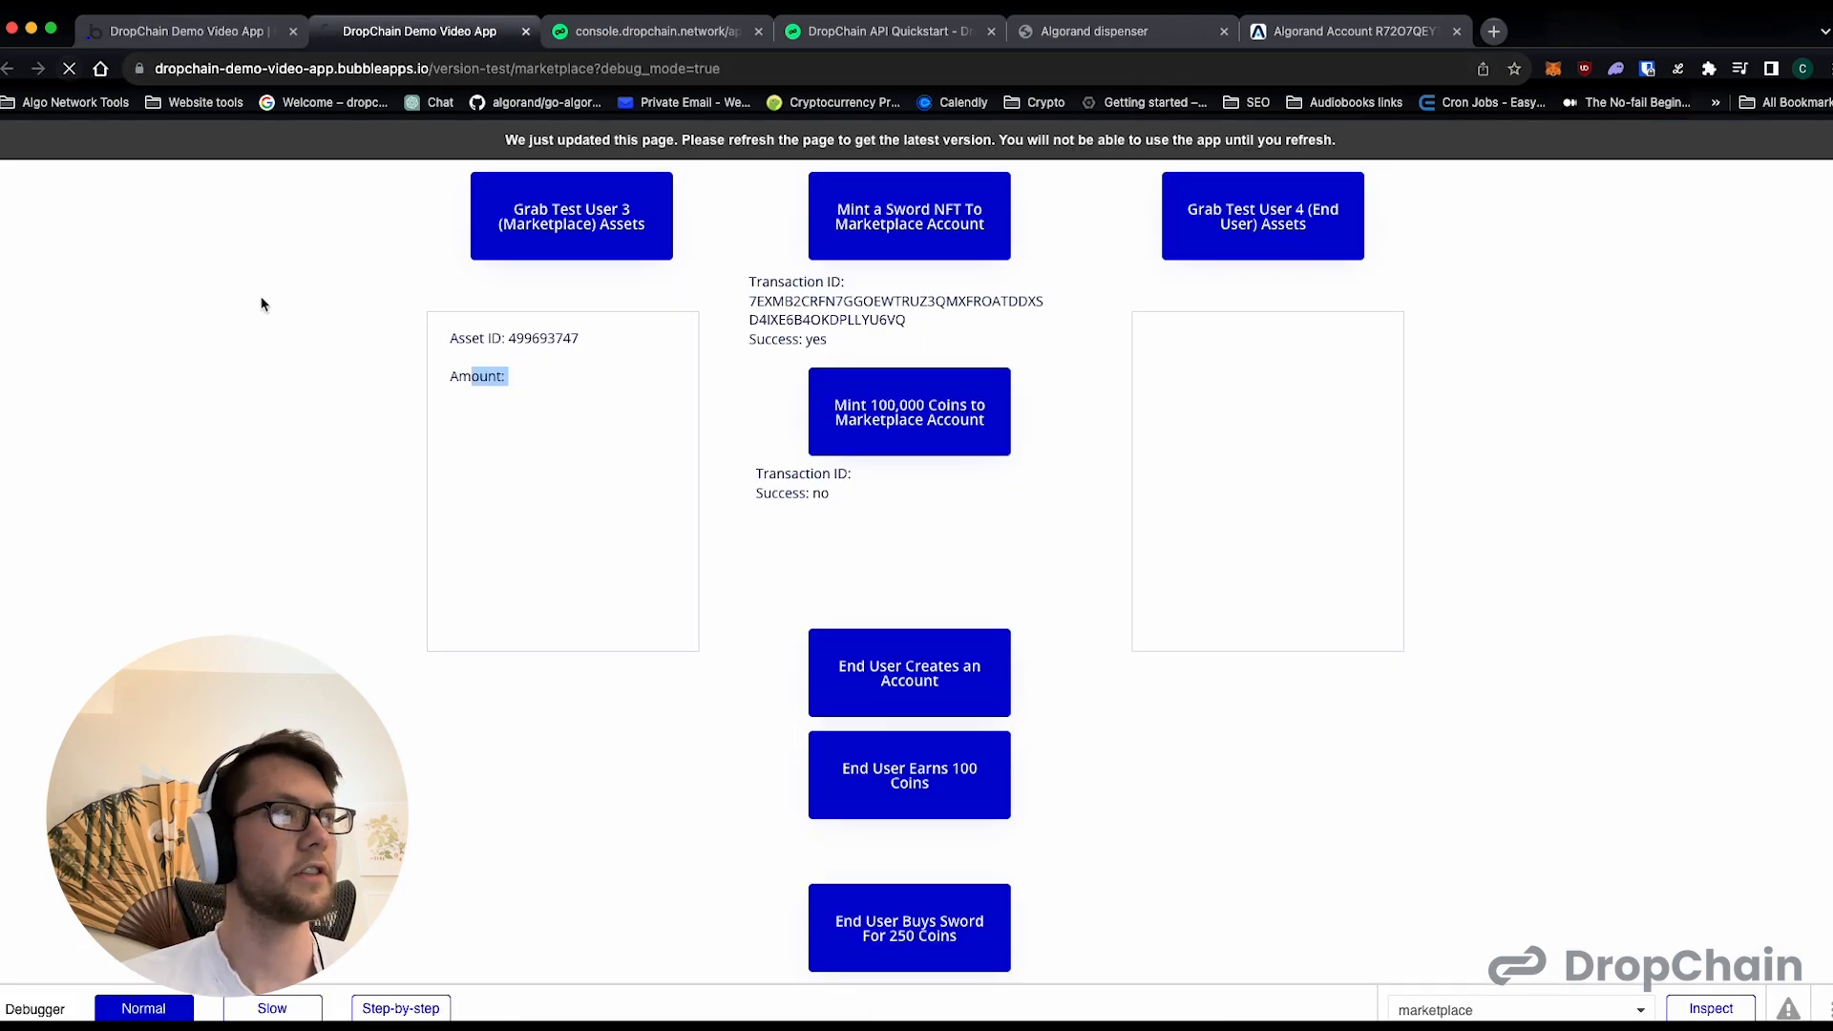
left_click(598, 244)
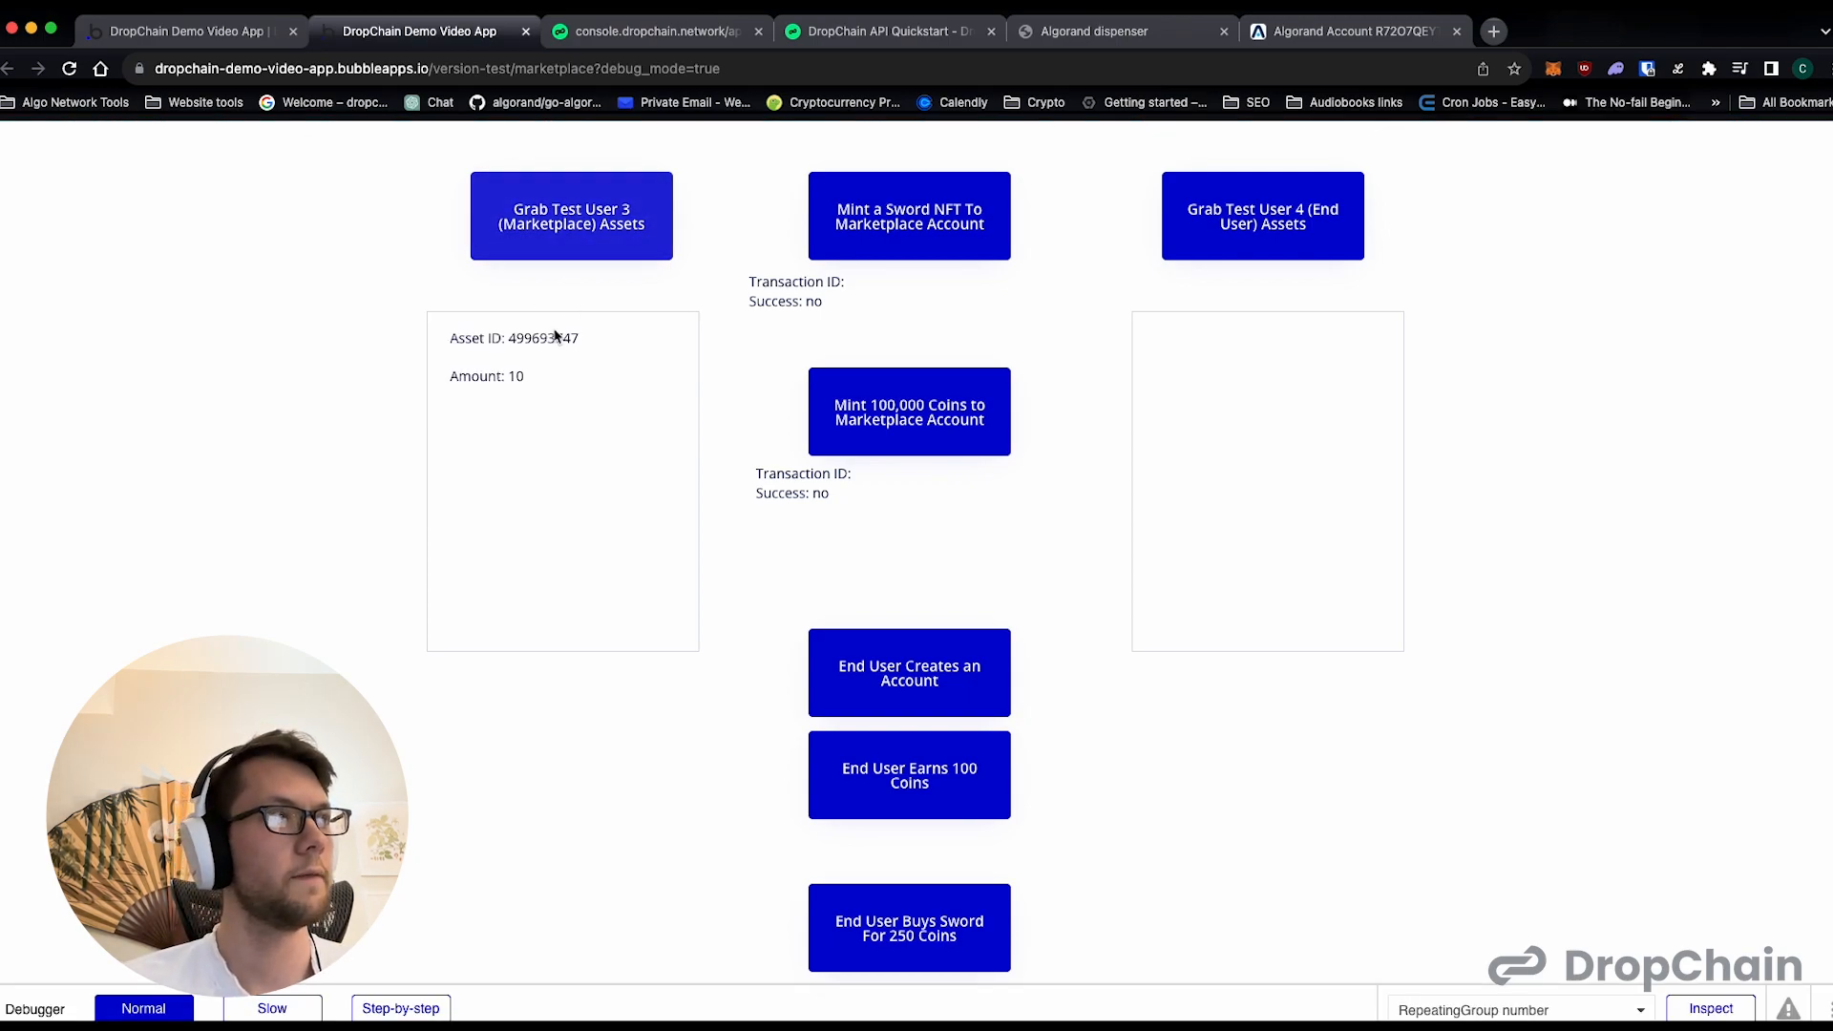
- Compare the listed Test User 3 asset with the asset in the account's AlgoExplorer transactions, returning to the preview
left_click_drag(508, 340, 562, 358)
left_click(516, 375)
double_click(532, 340)
left_click(548, 359)
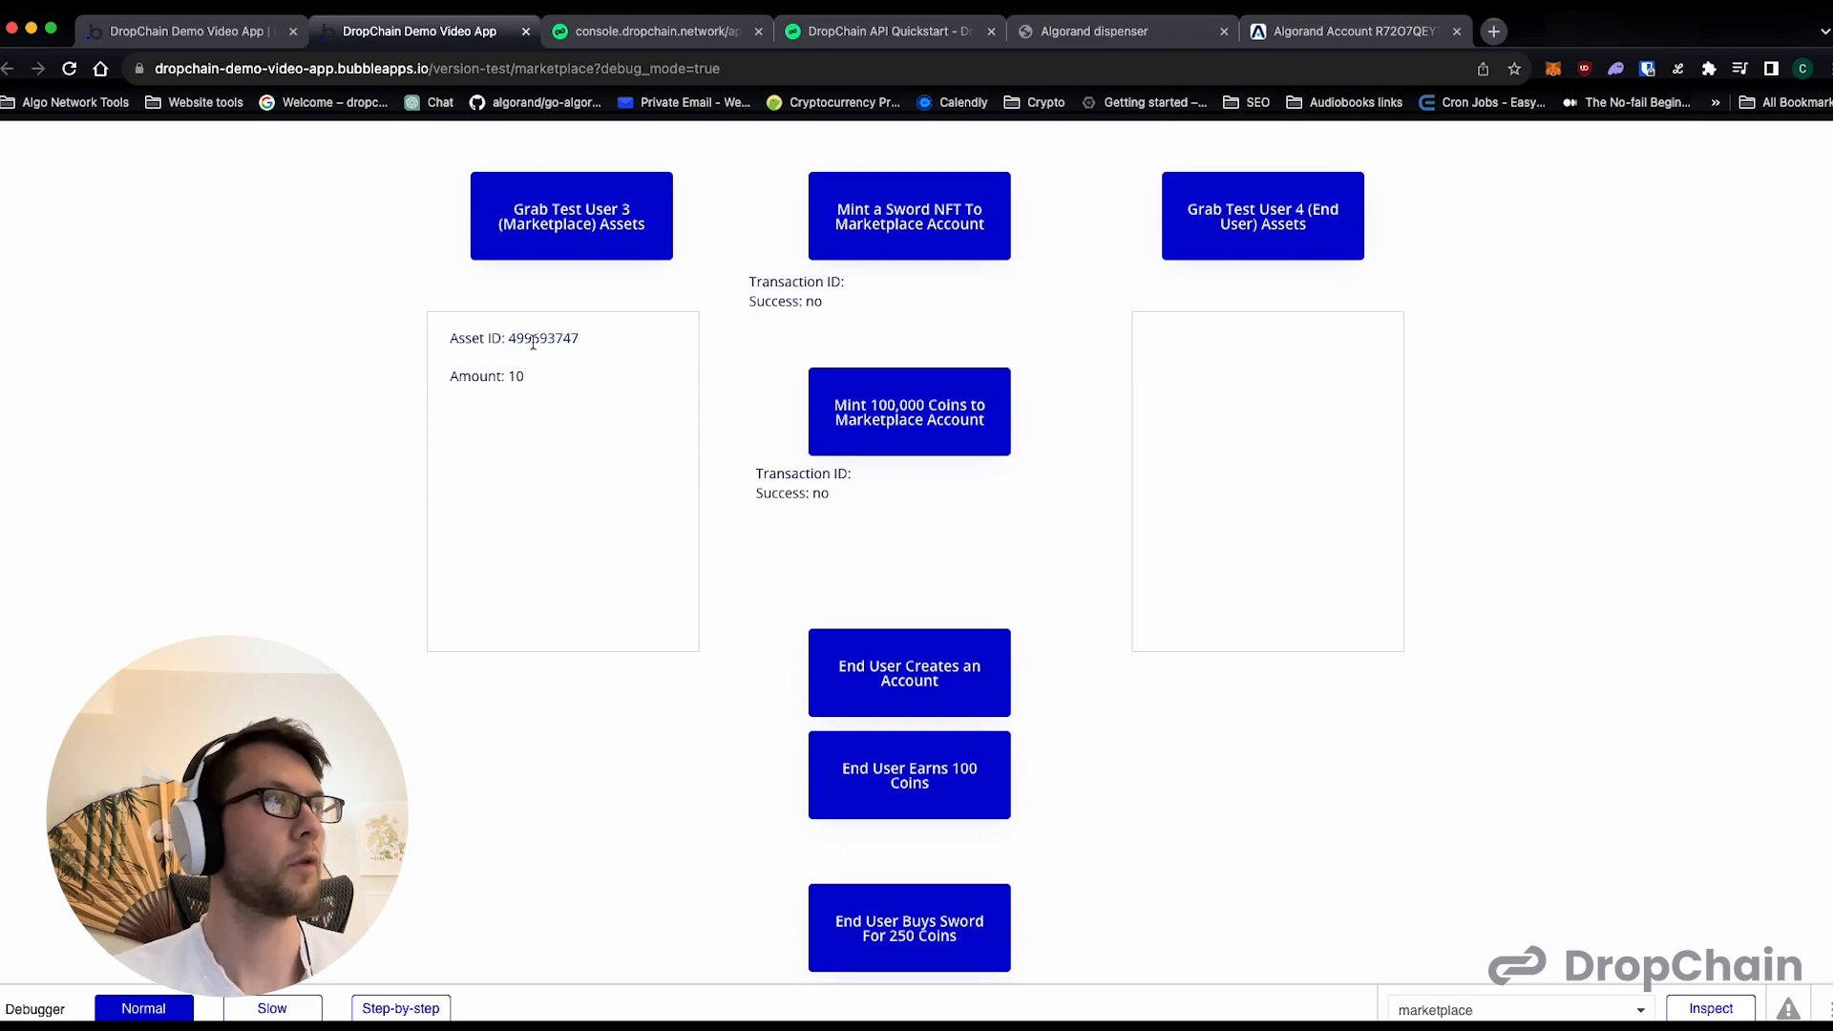
left_click(1329, 30)
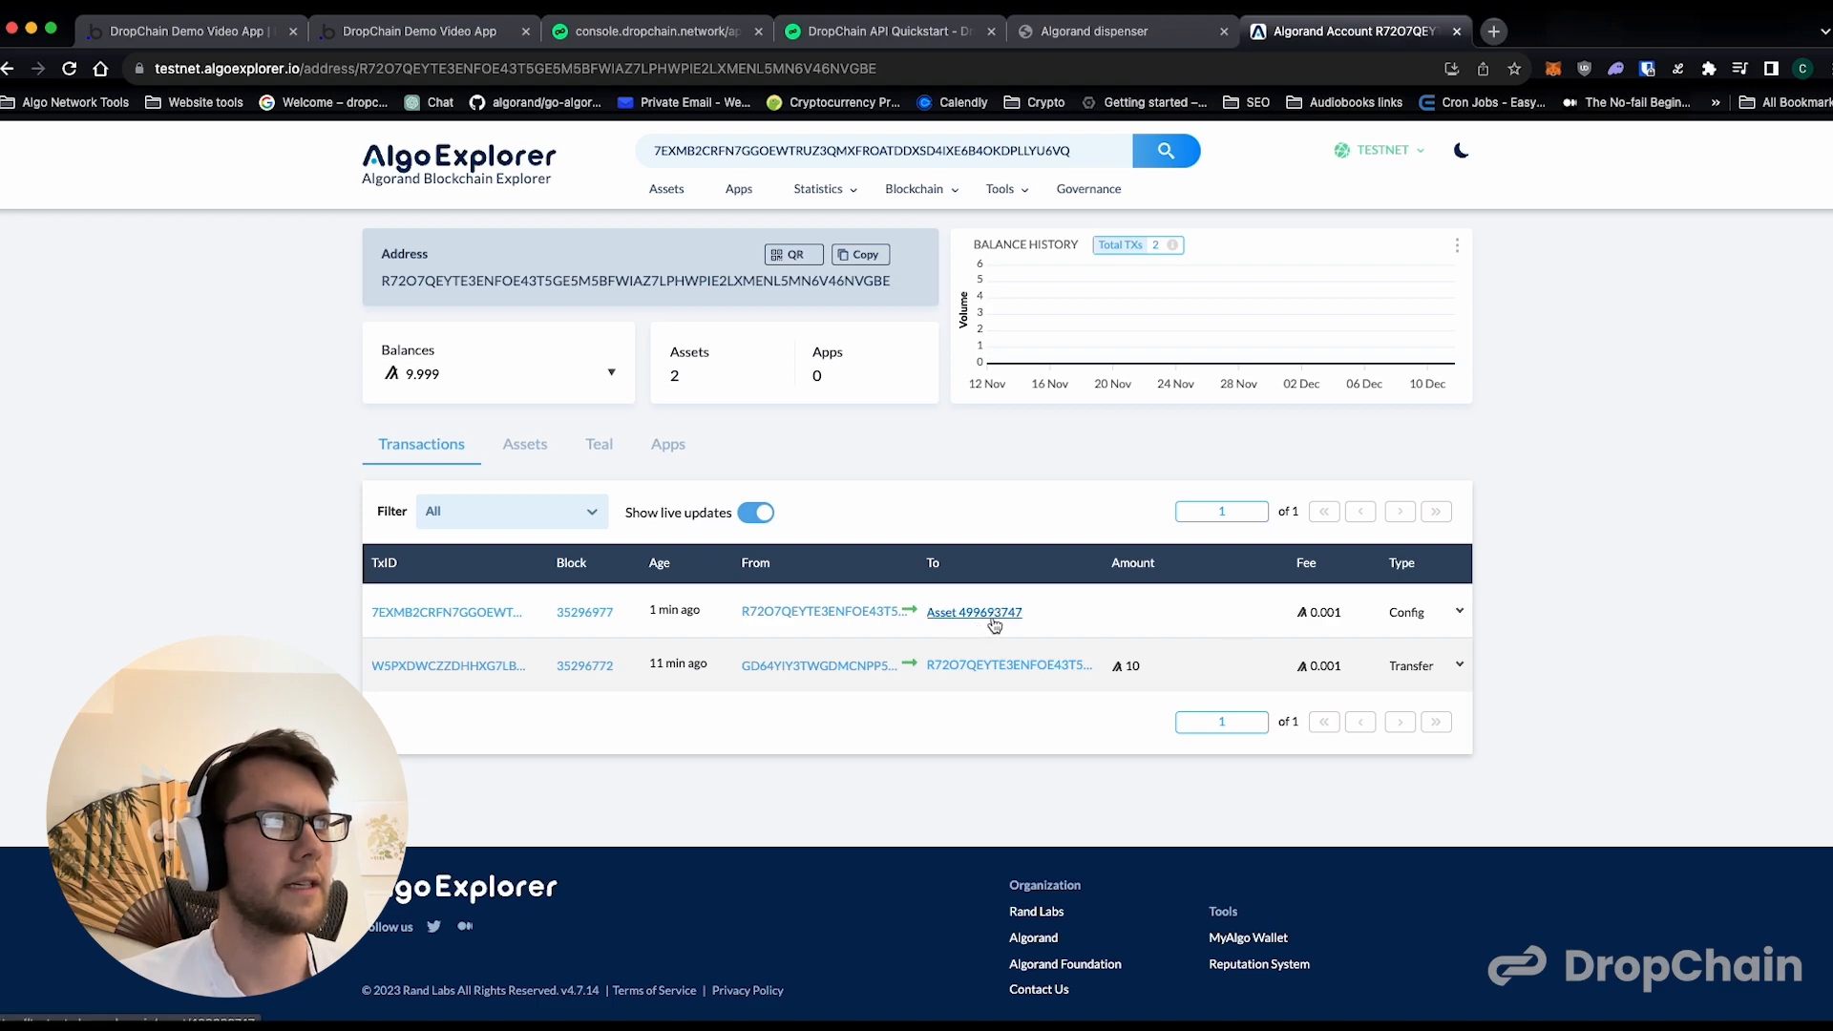
left_click(420, 31)
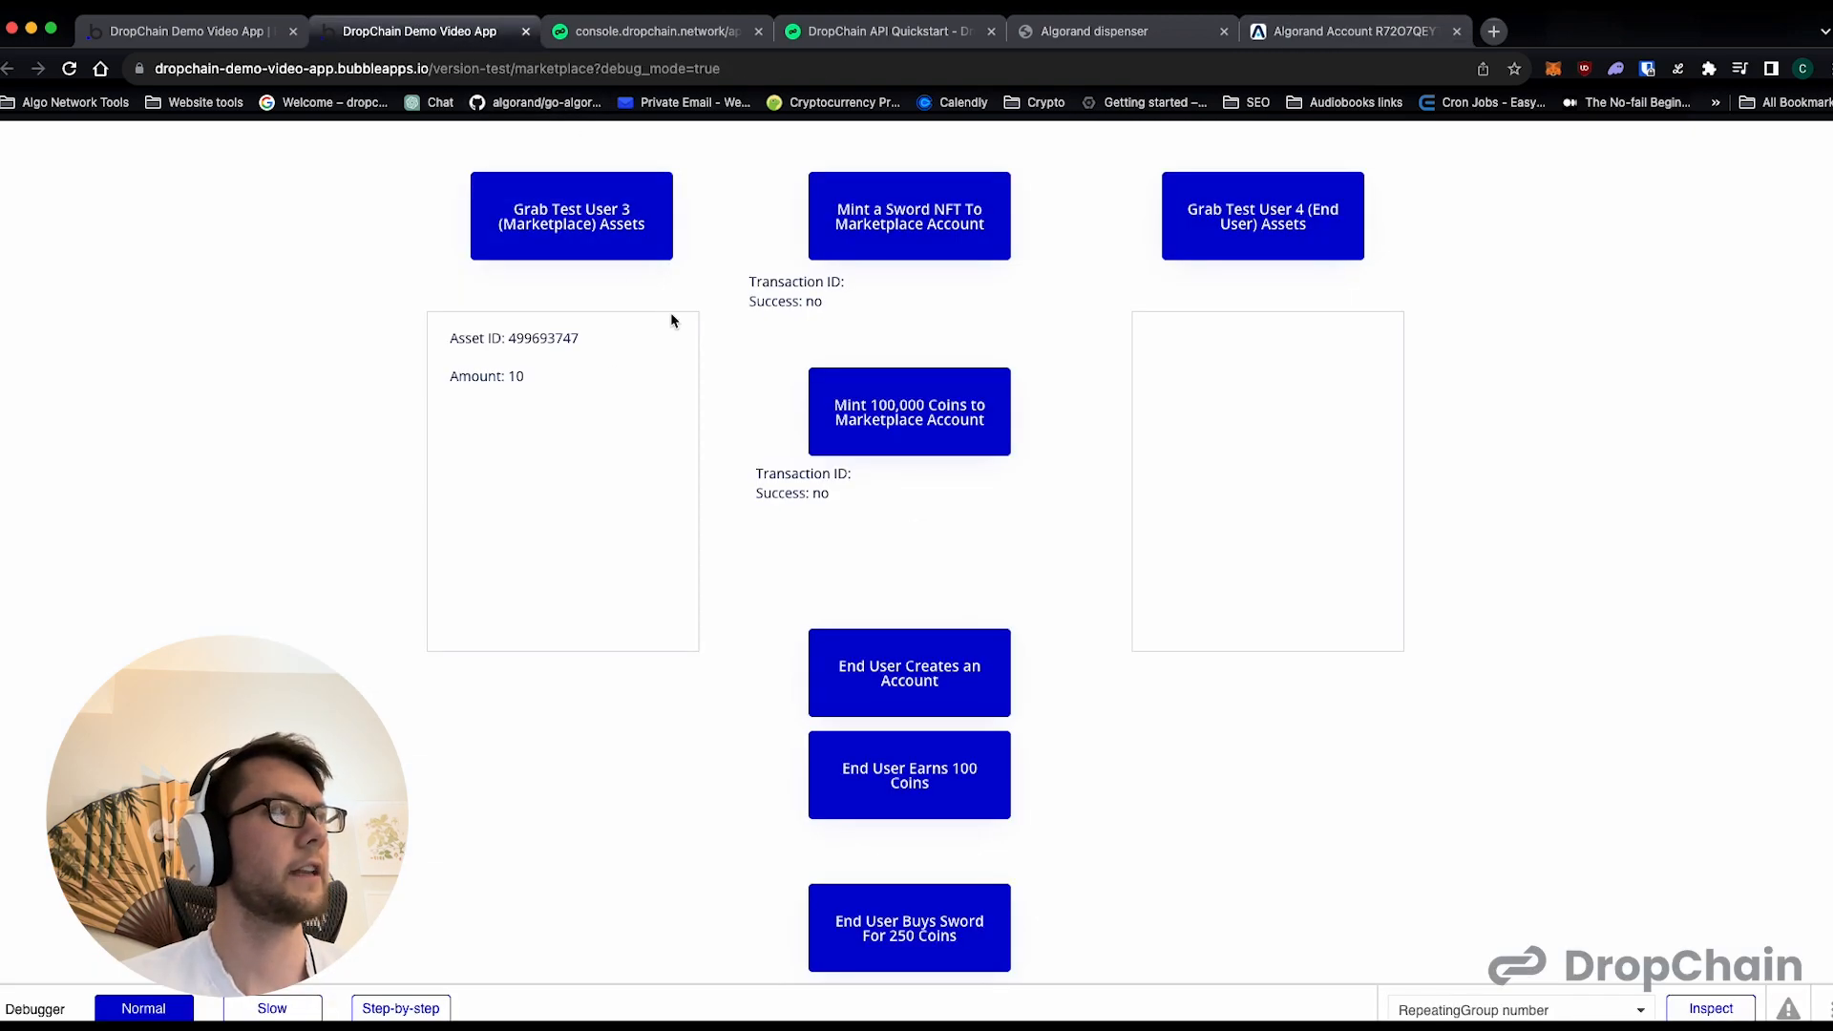
- Mint 100,000 coins to the marketplace account, then rerun the Test User 3 asset lookup and check the coin entry
left_click(880, 440)
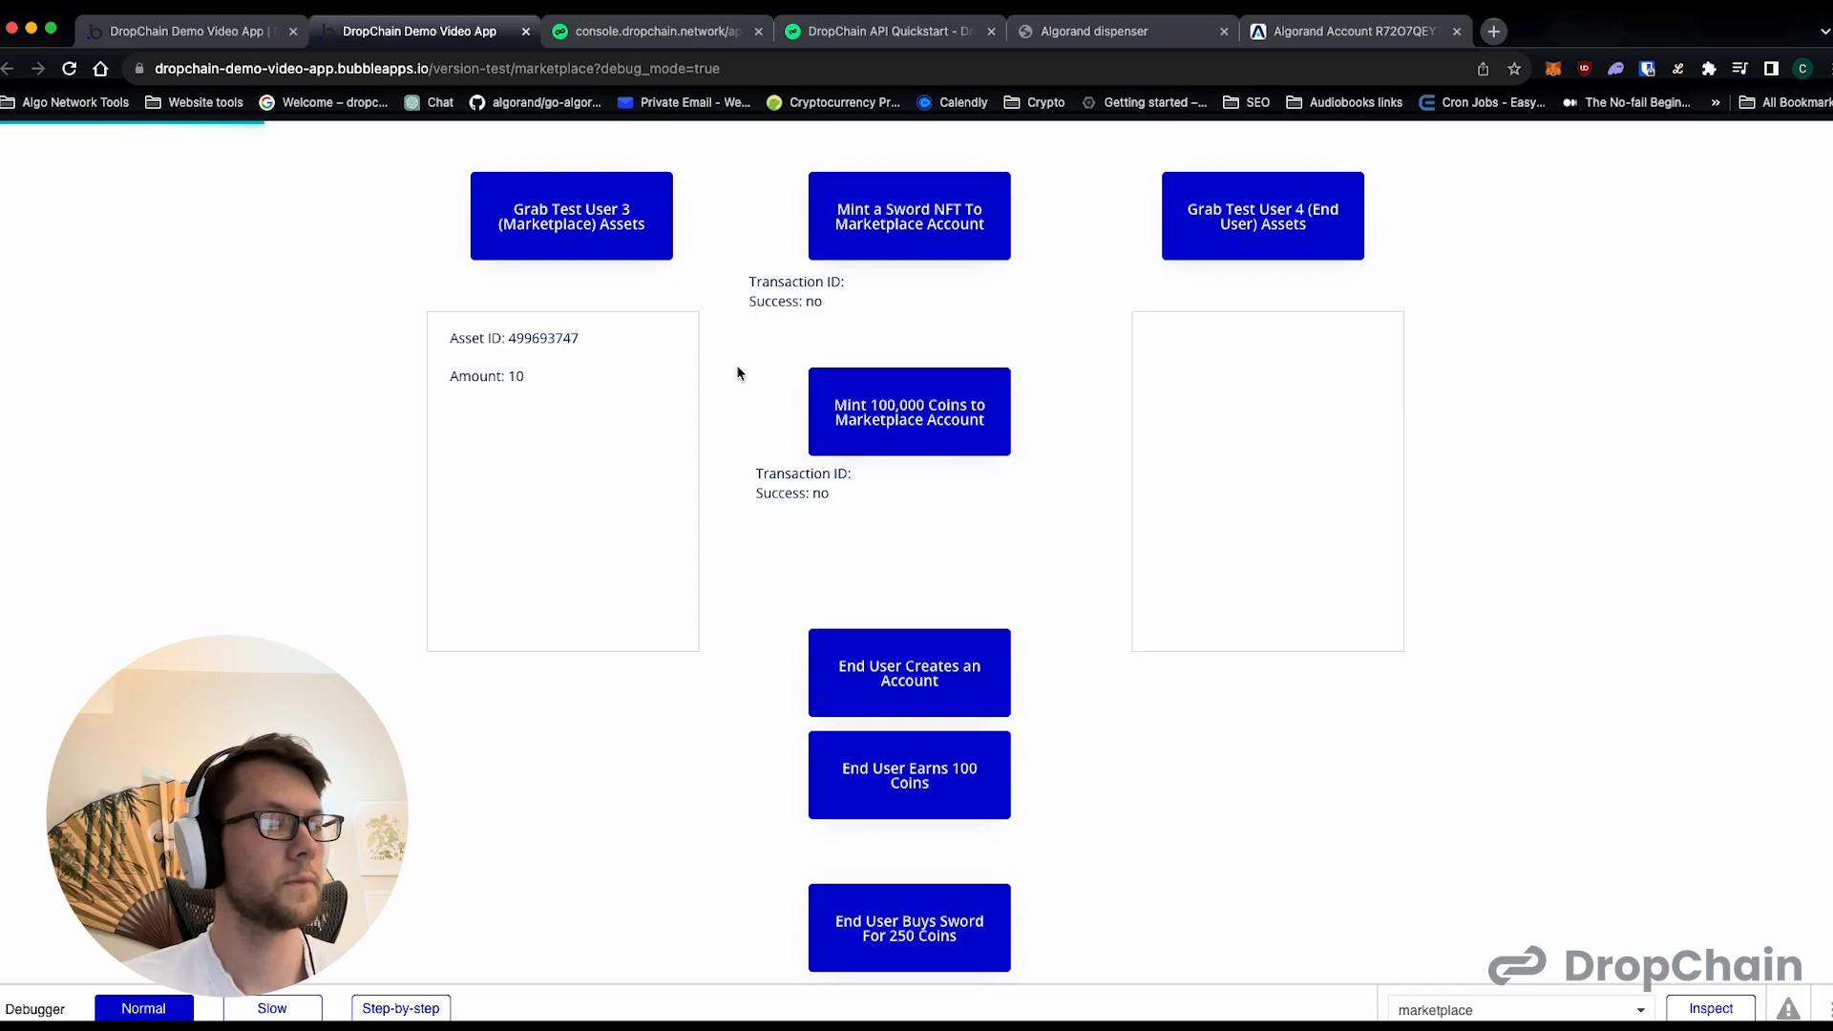
left_click(570, 220)
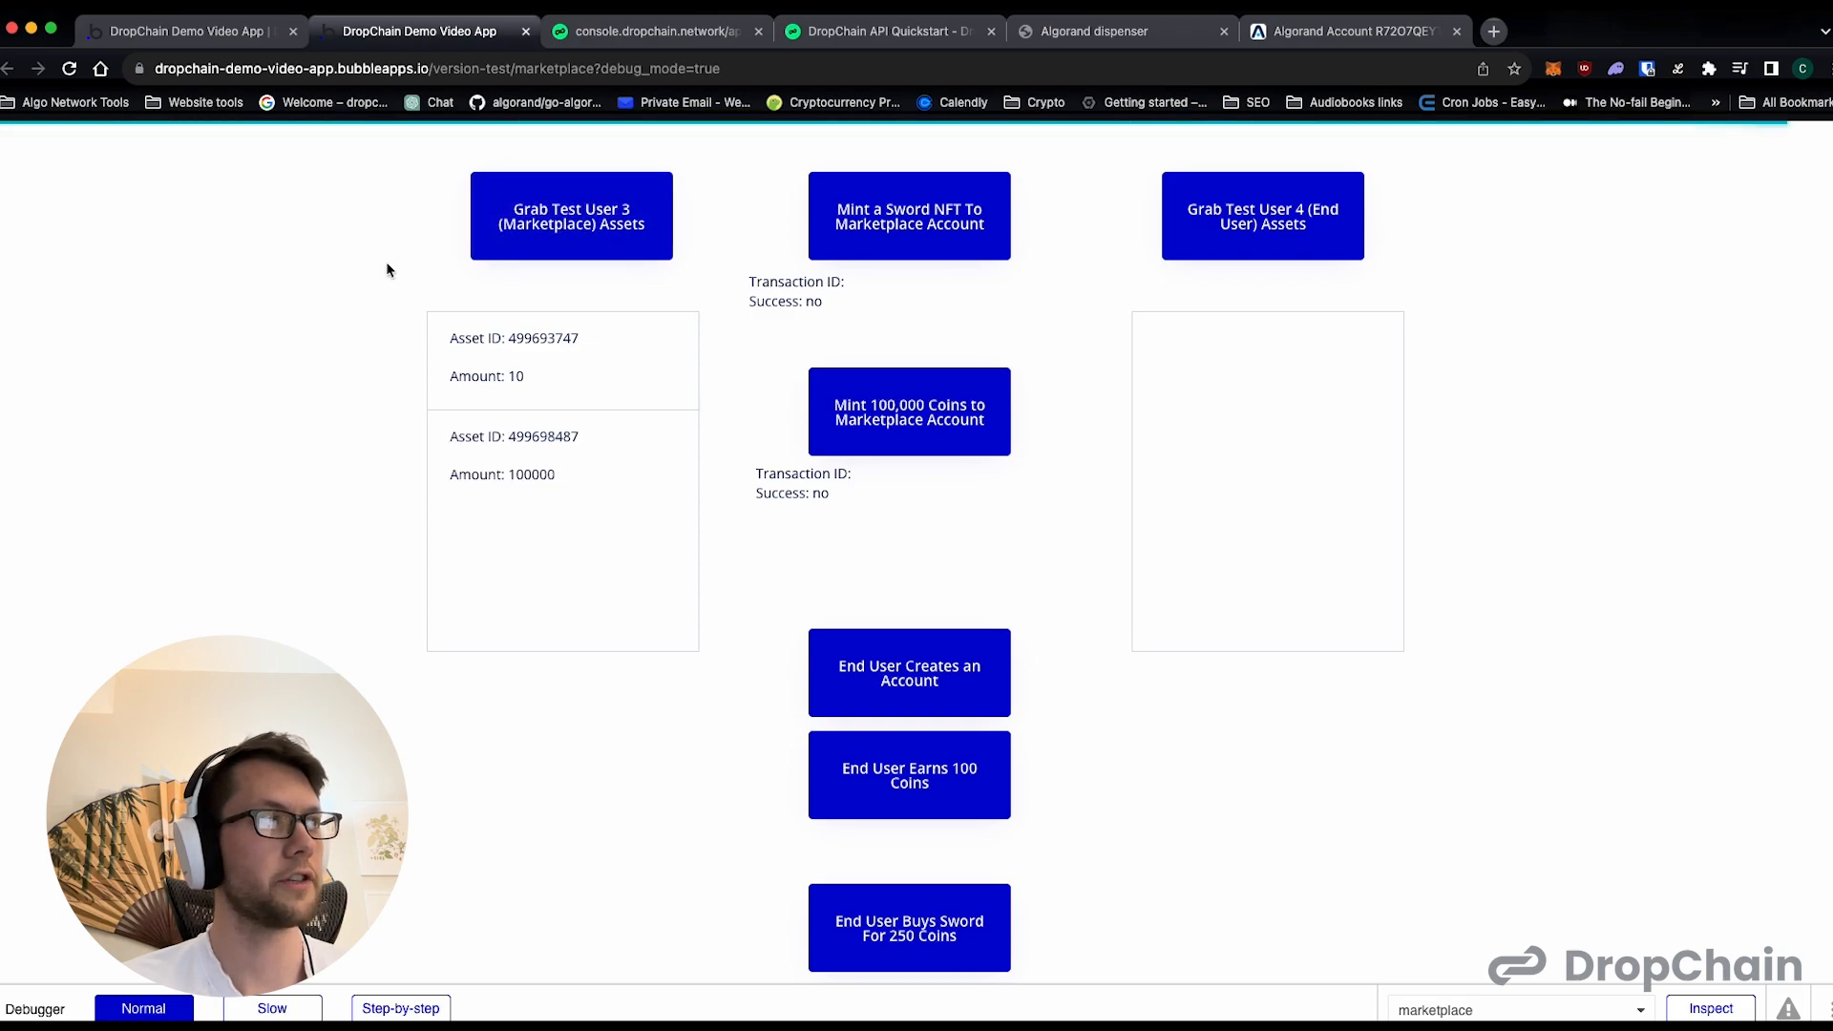
left_click_drag(523, 438, 573, 485)
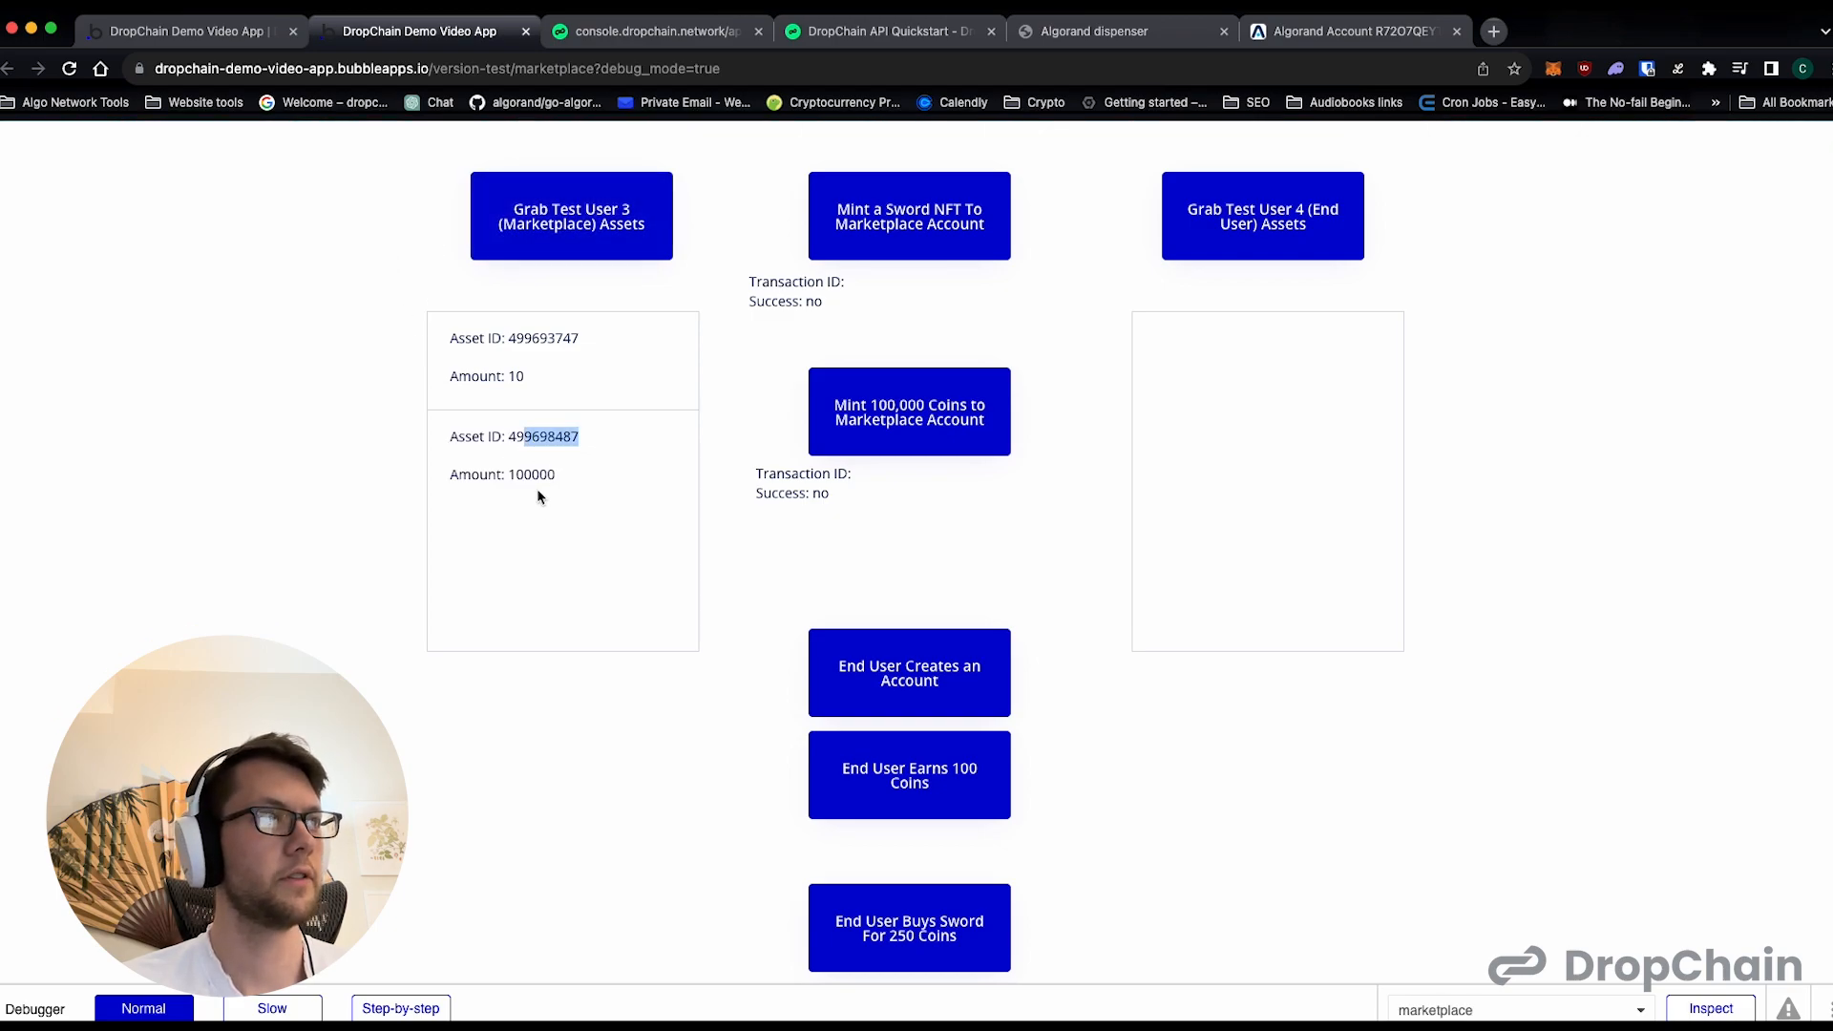
left_click_drag(831, 494, 799, 490)
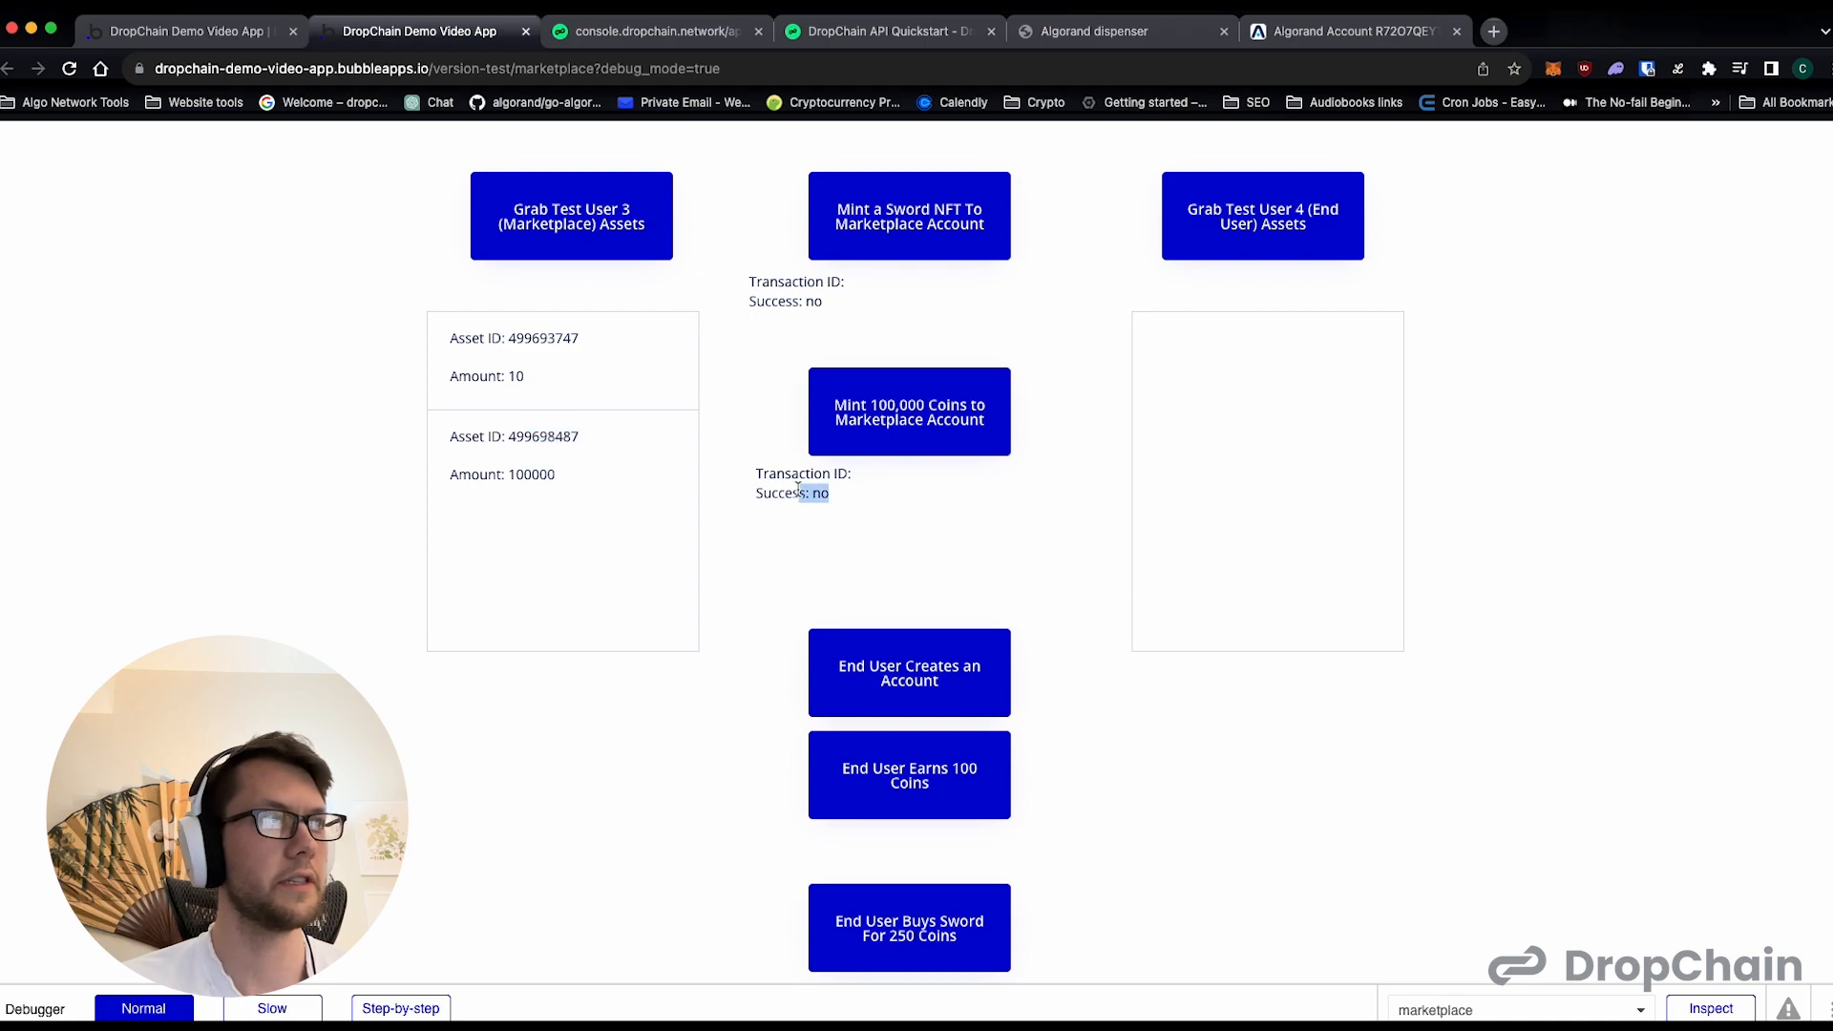
double_click(527, 436)
double_click(532, 475)
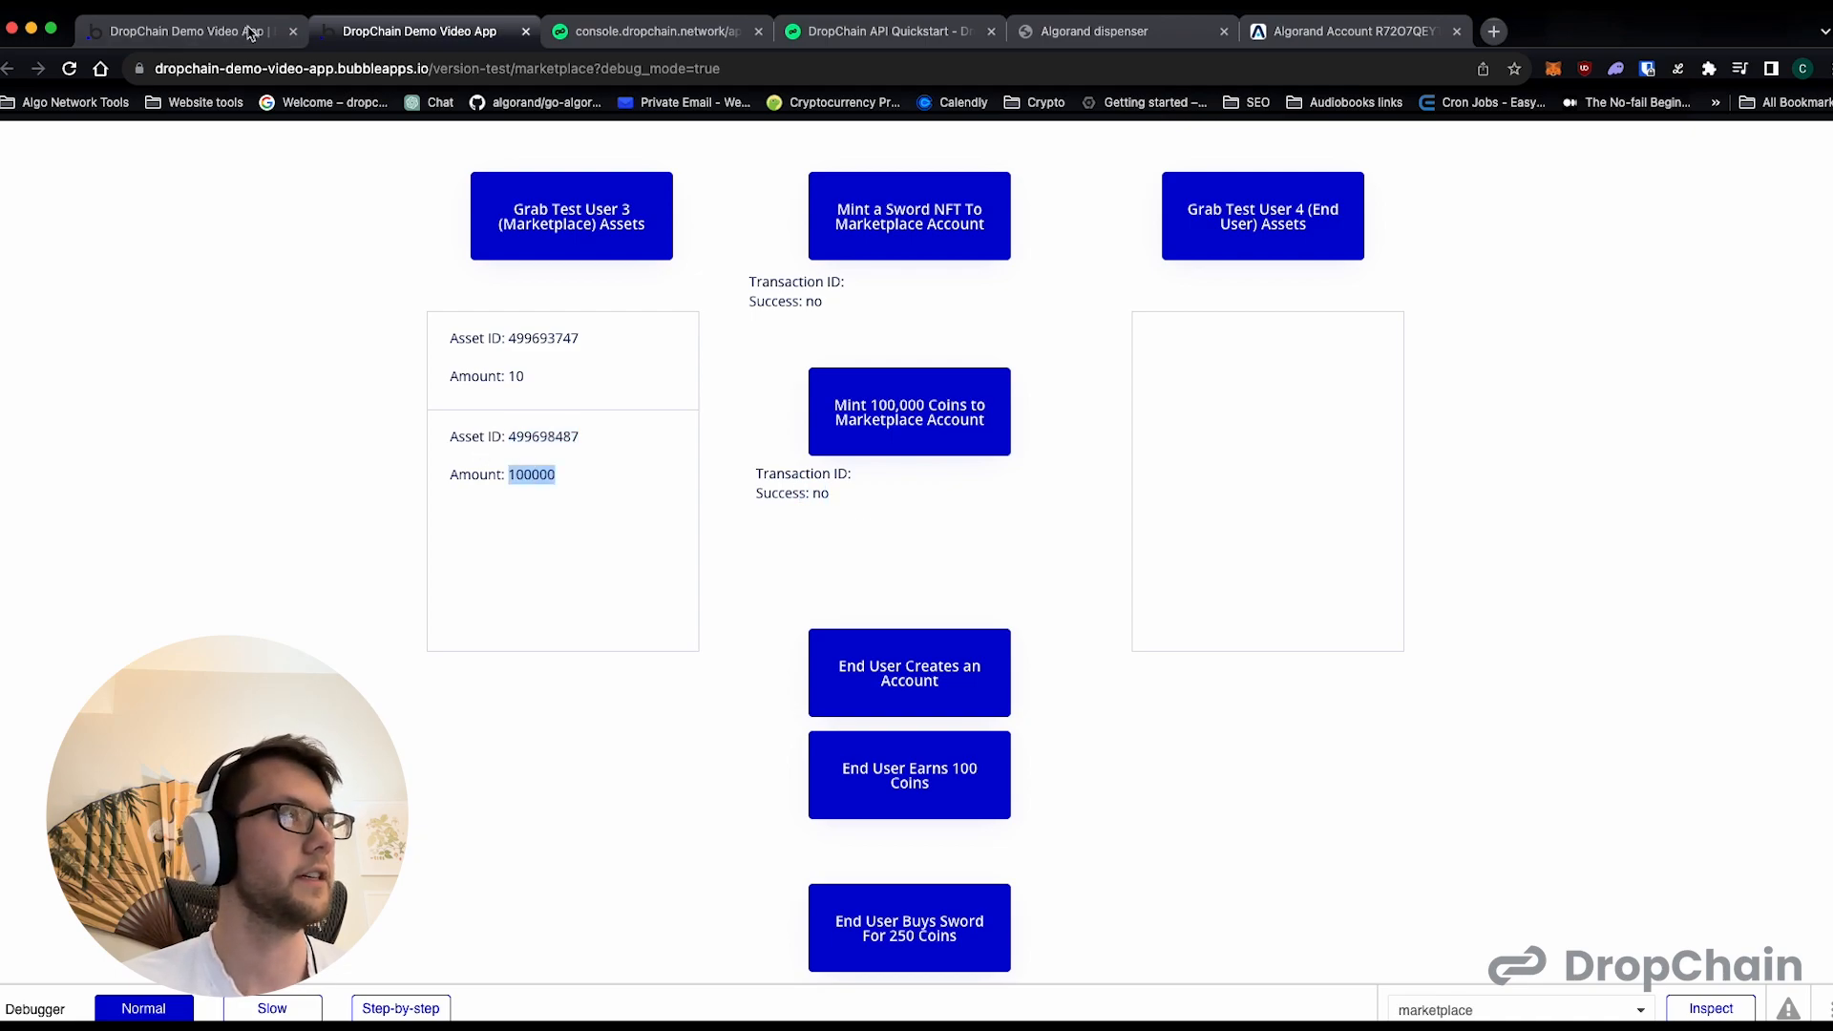
- Run the Test User 4 (End User) asset lookup and copy Test User 4's wallet address from the DropChain console
left_click(1245, 232)
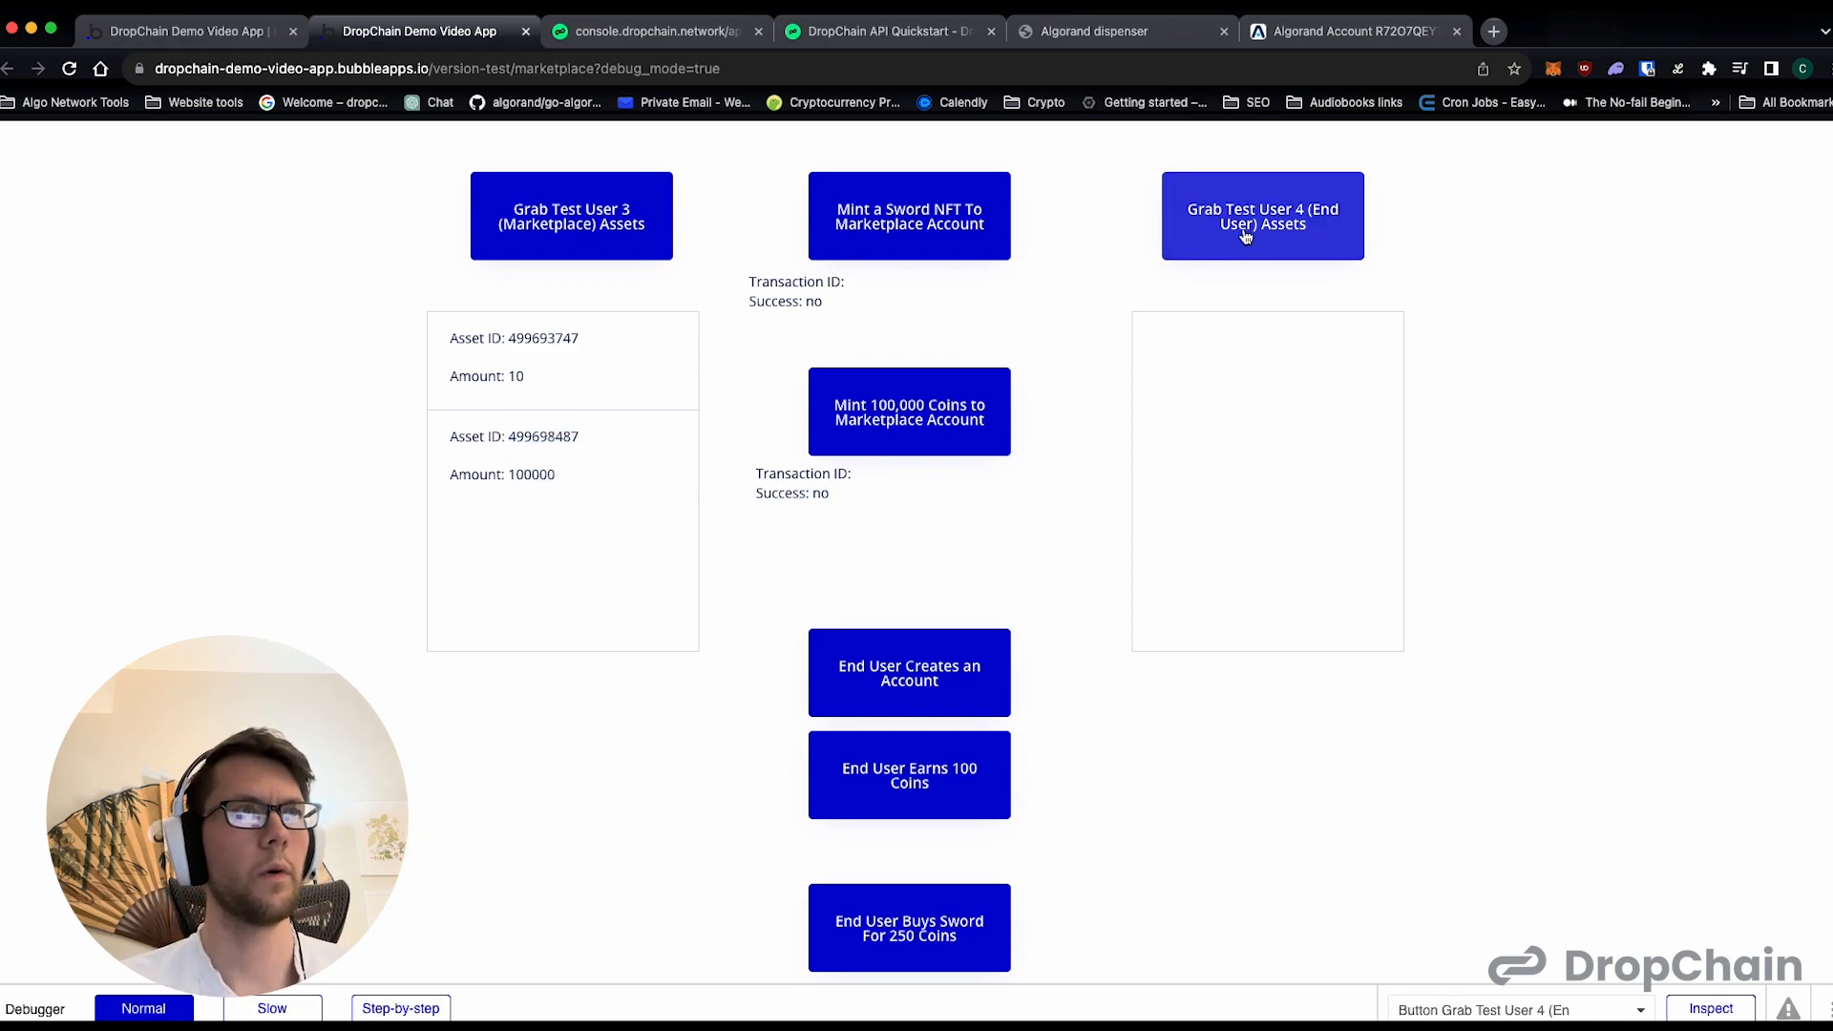
left_click(1239, 239)
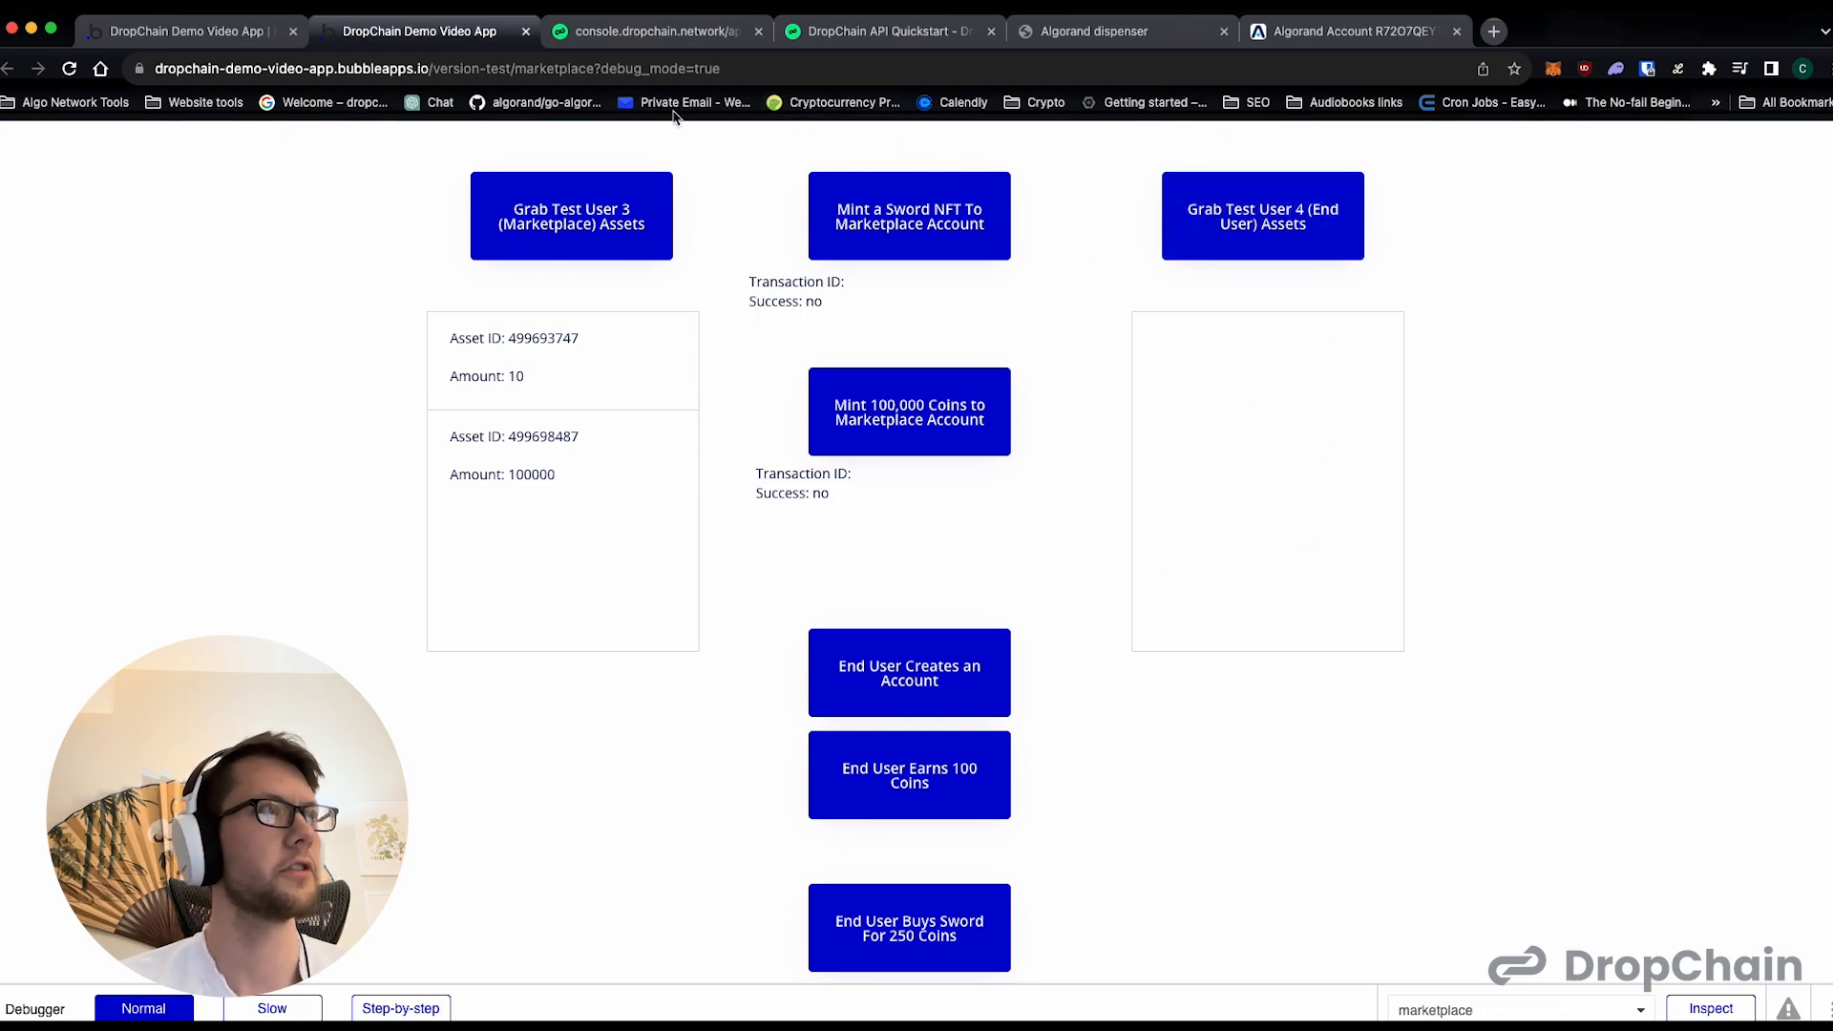
left_click(640, 36)
double_click(1404, 707)
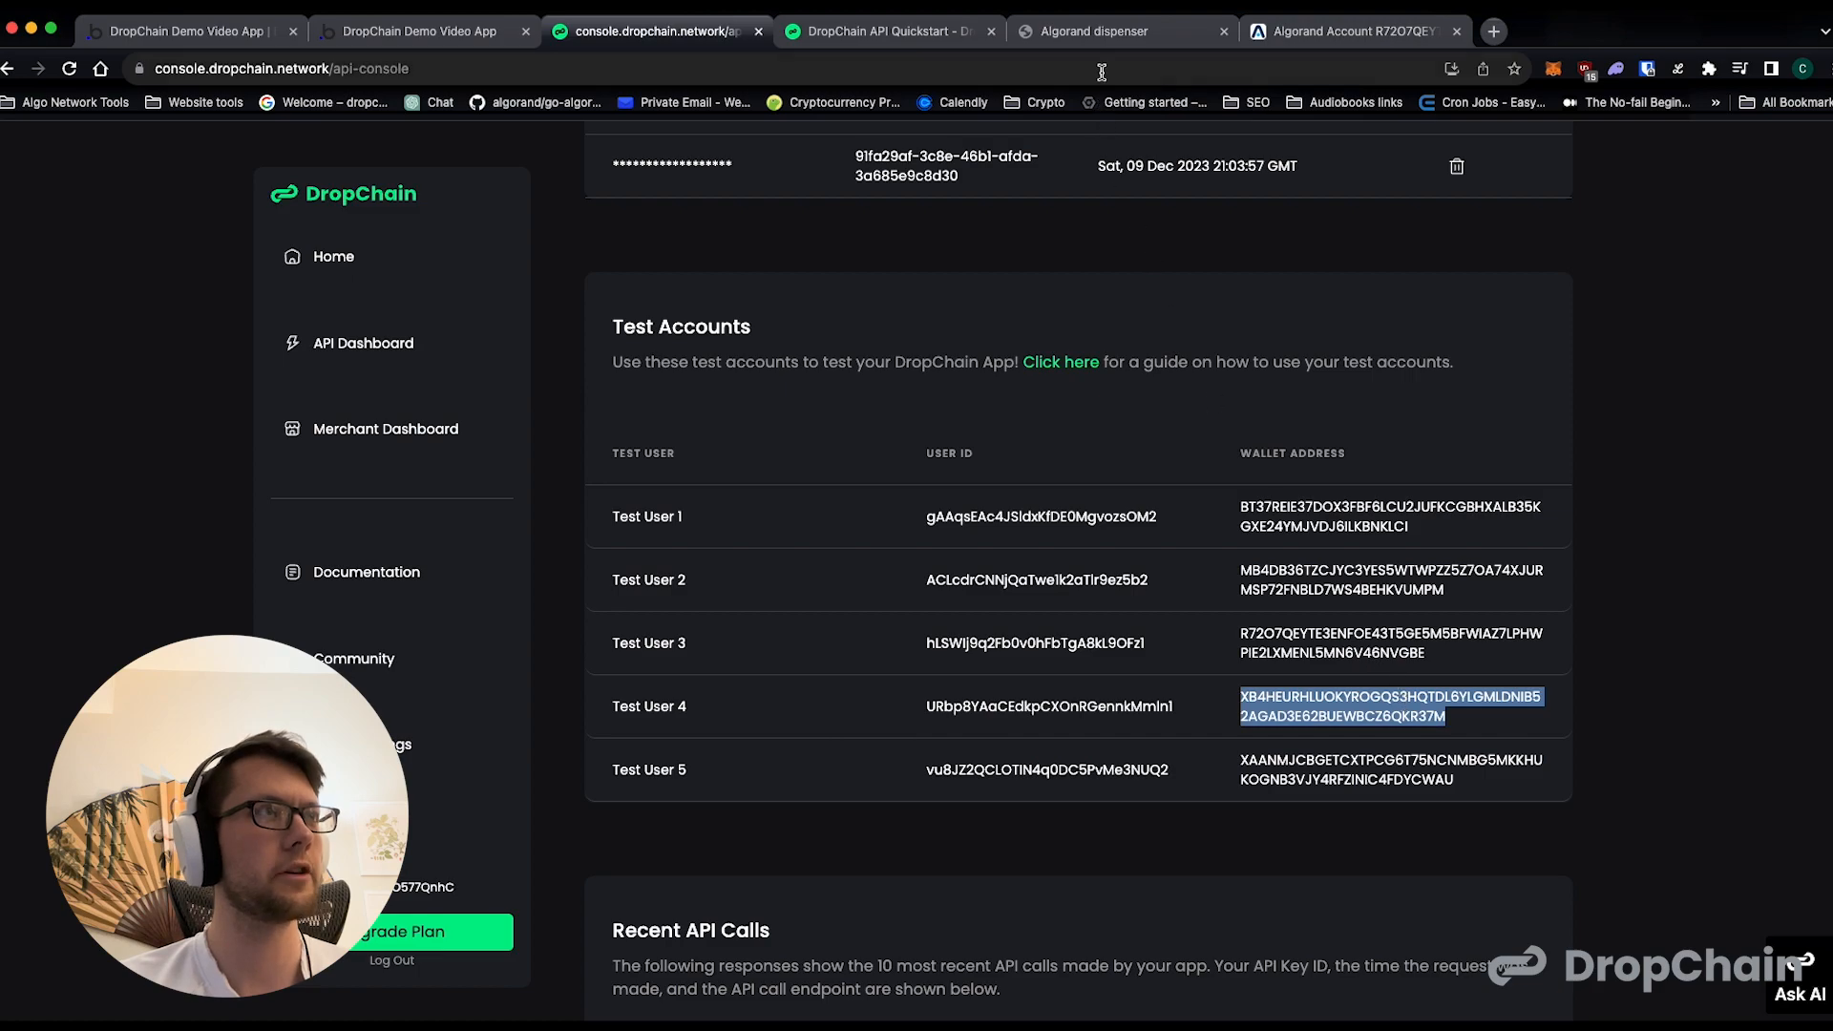
- Search AlgoExplorer for Test User 4's wallet address and review the account's overview and transactions
left_click(1313, 33)
double_click(923, 155)
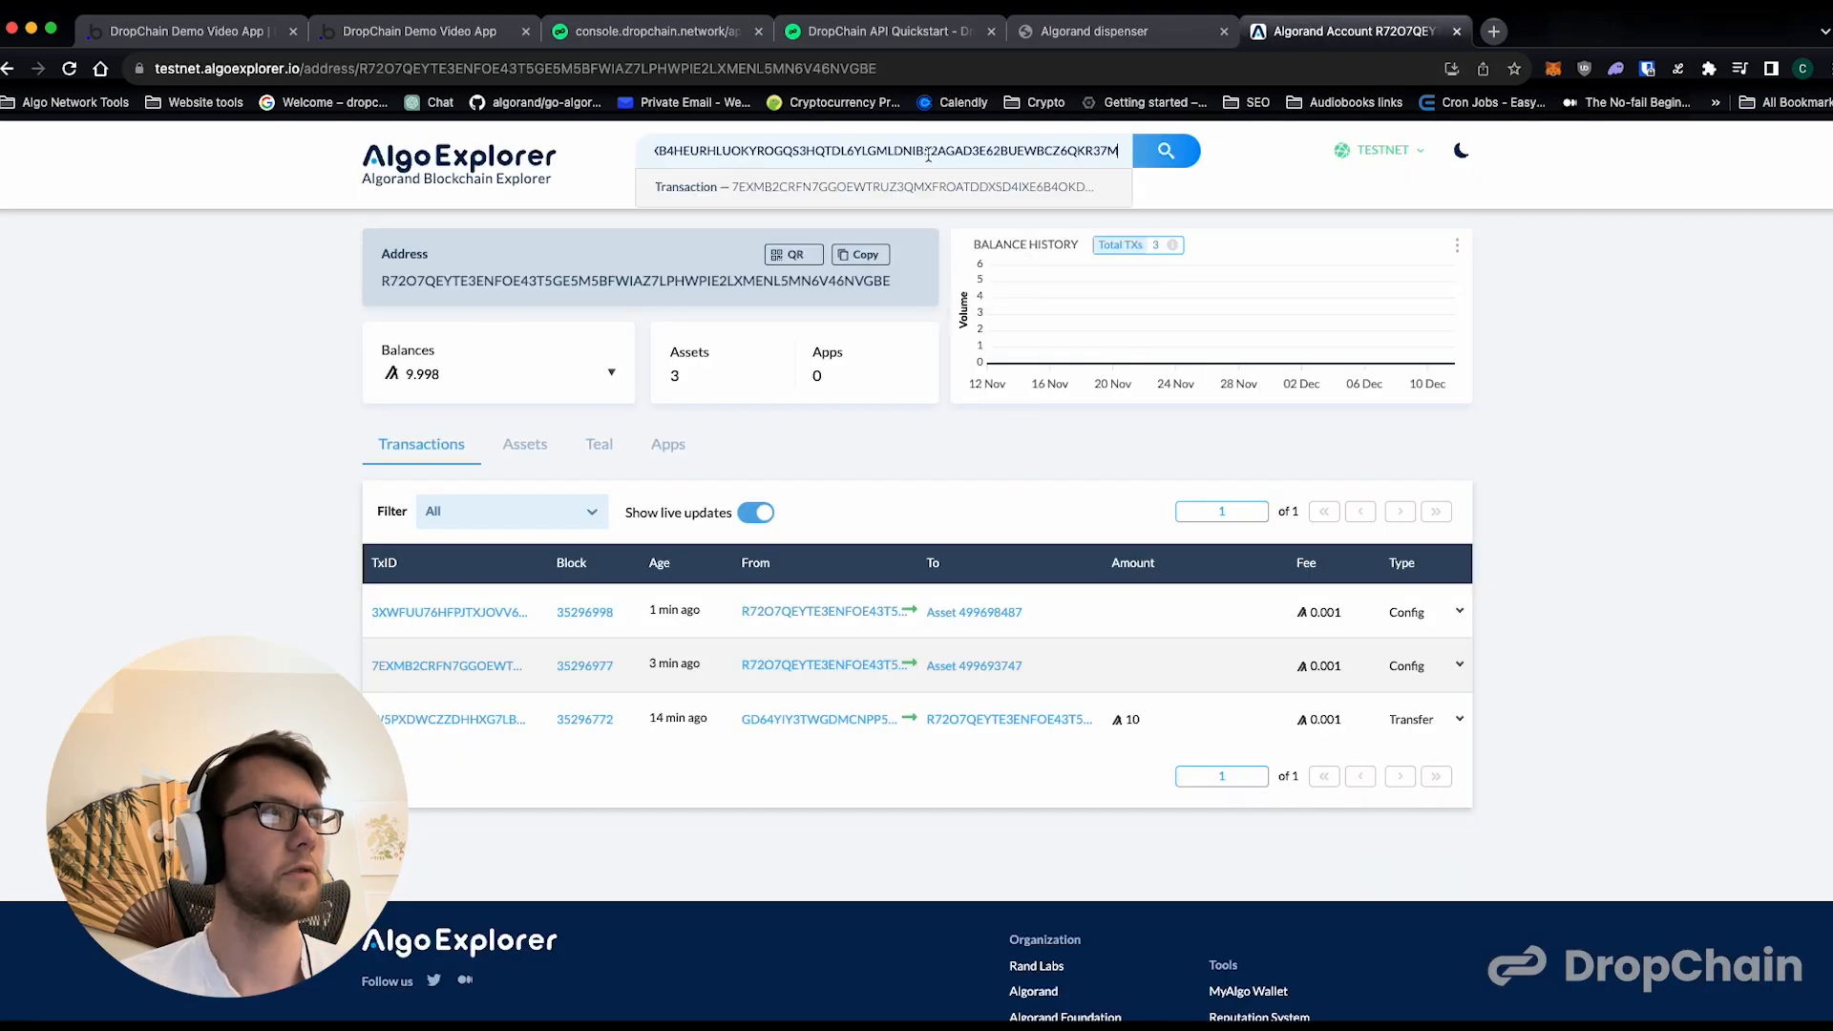
left_click(917, 176)
left_click(912, 155)
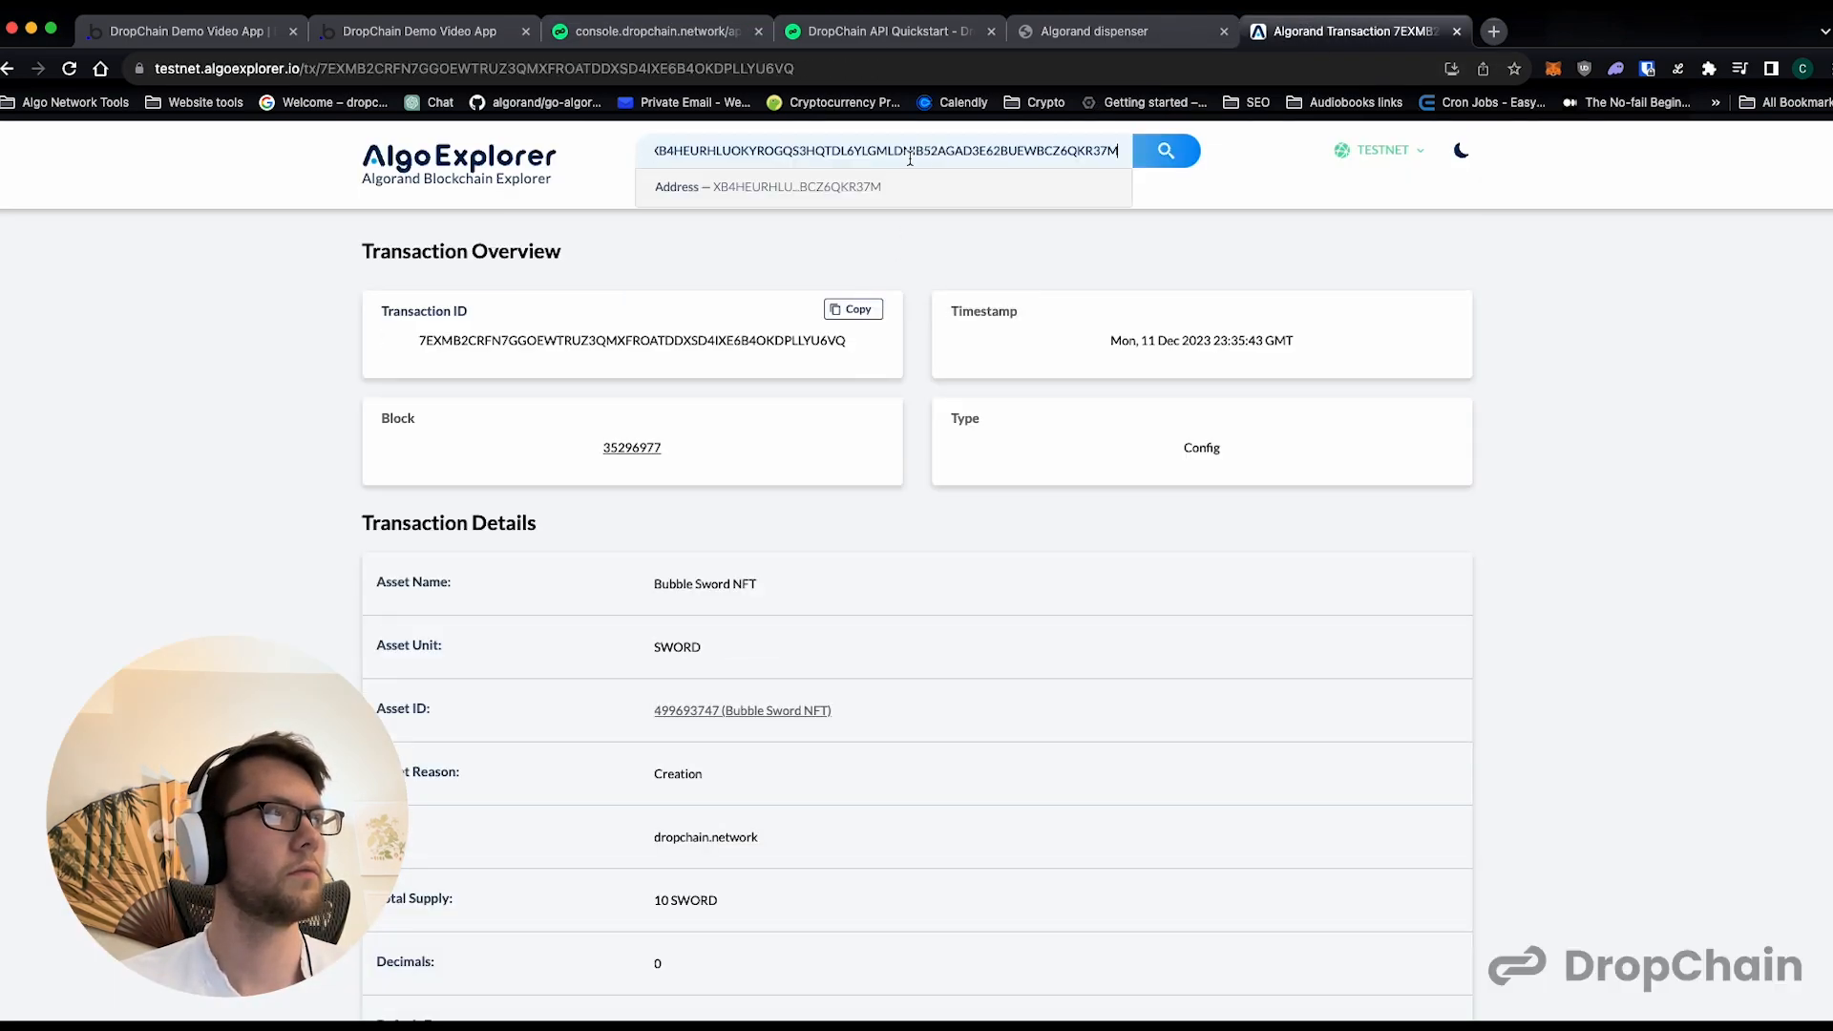
key("Return")
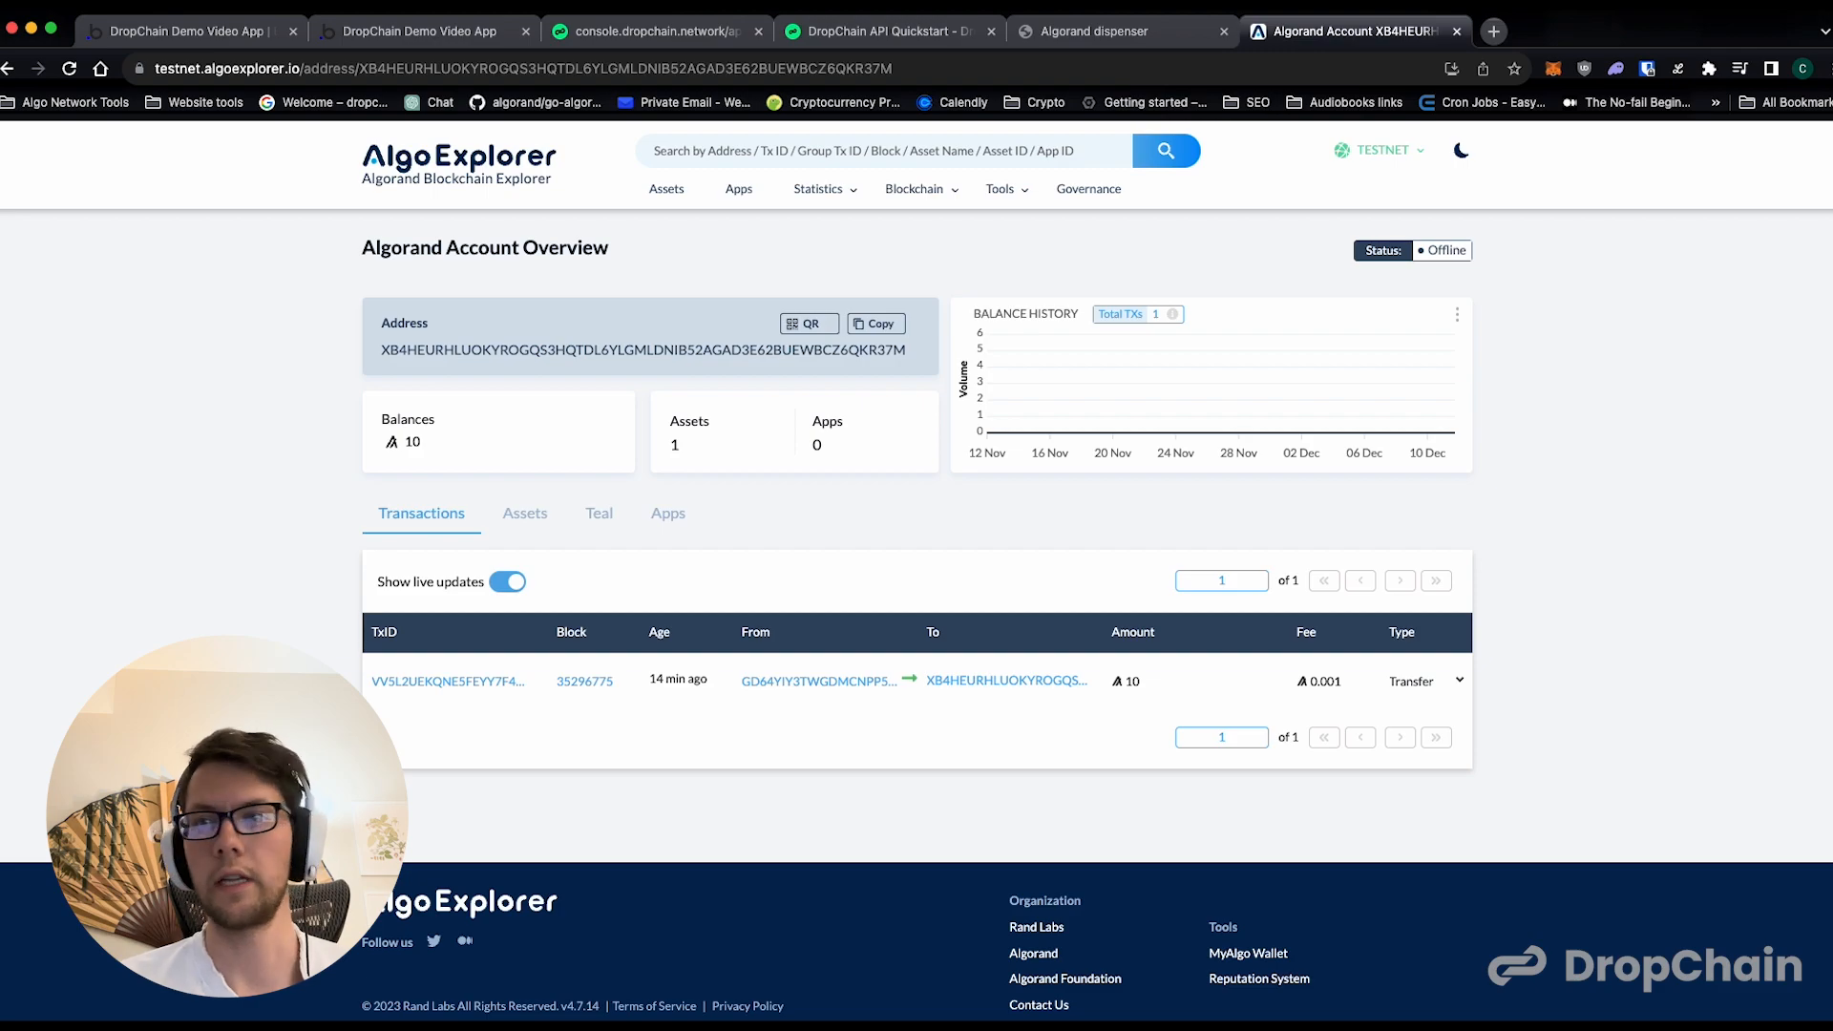
key("super+Tab")
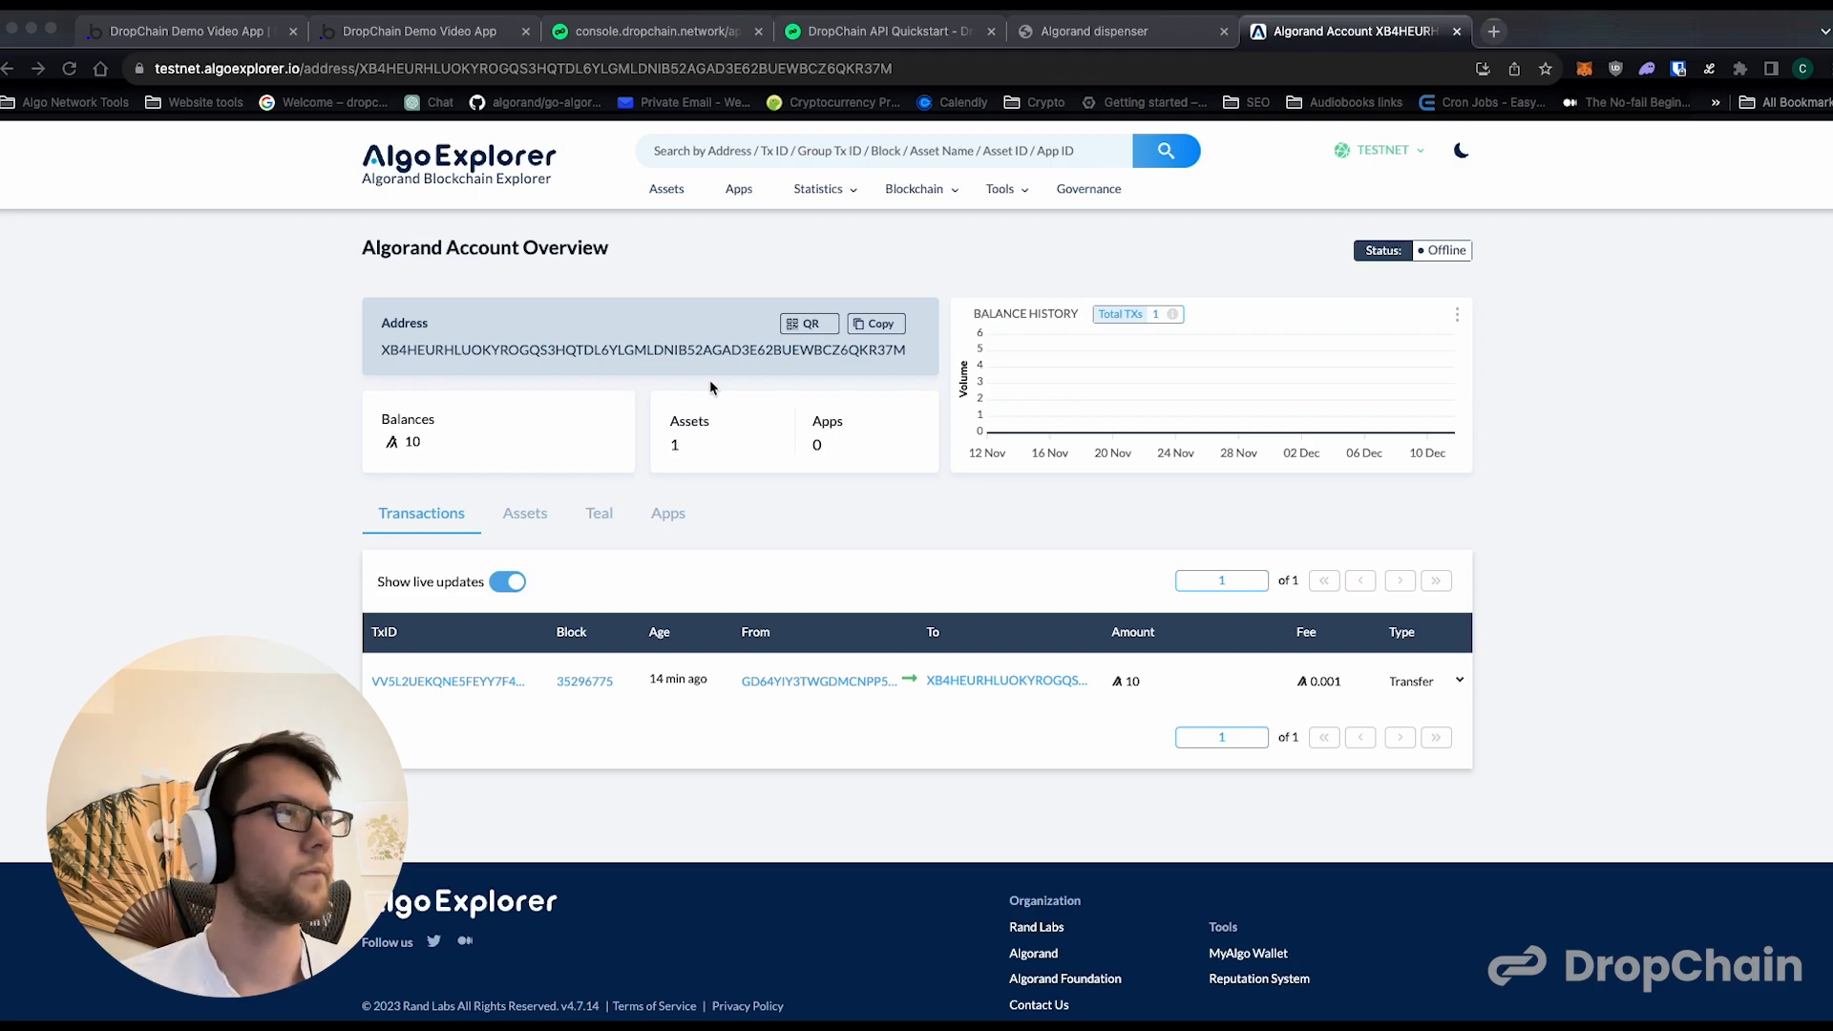
left_click(524, 486)
- Review the end-user buttons in the marketplace preview and open the DropChain Transactions entries in the Bubble editor's app data
left_click(358, 35)
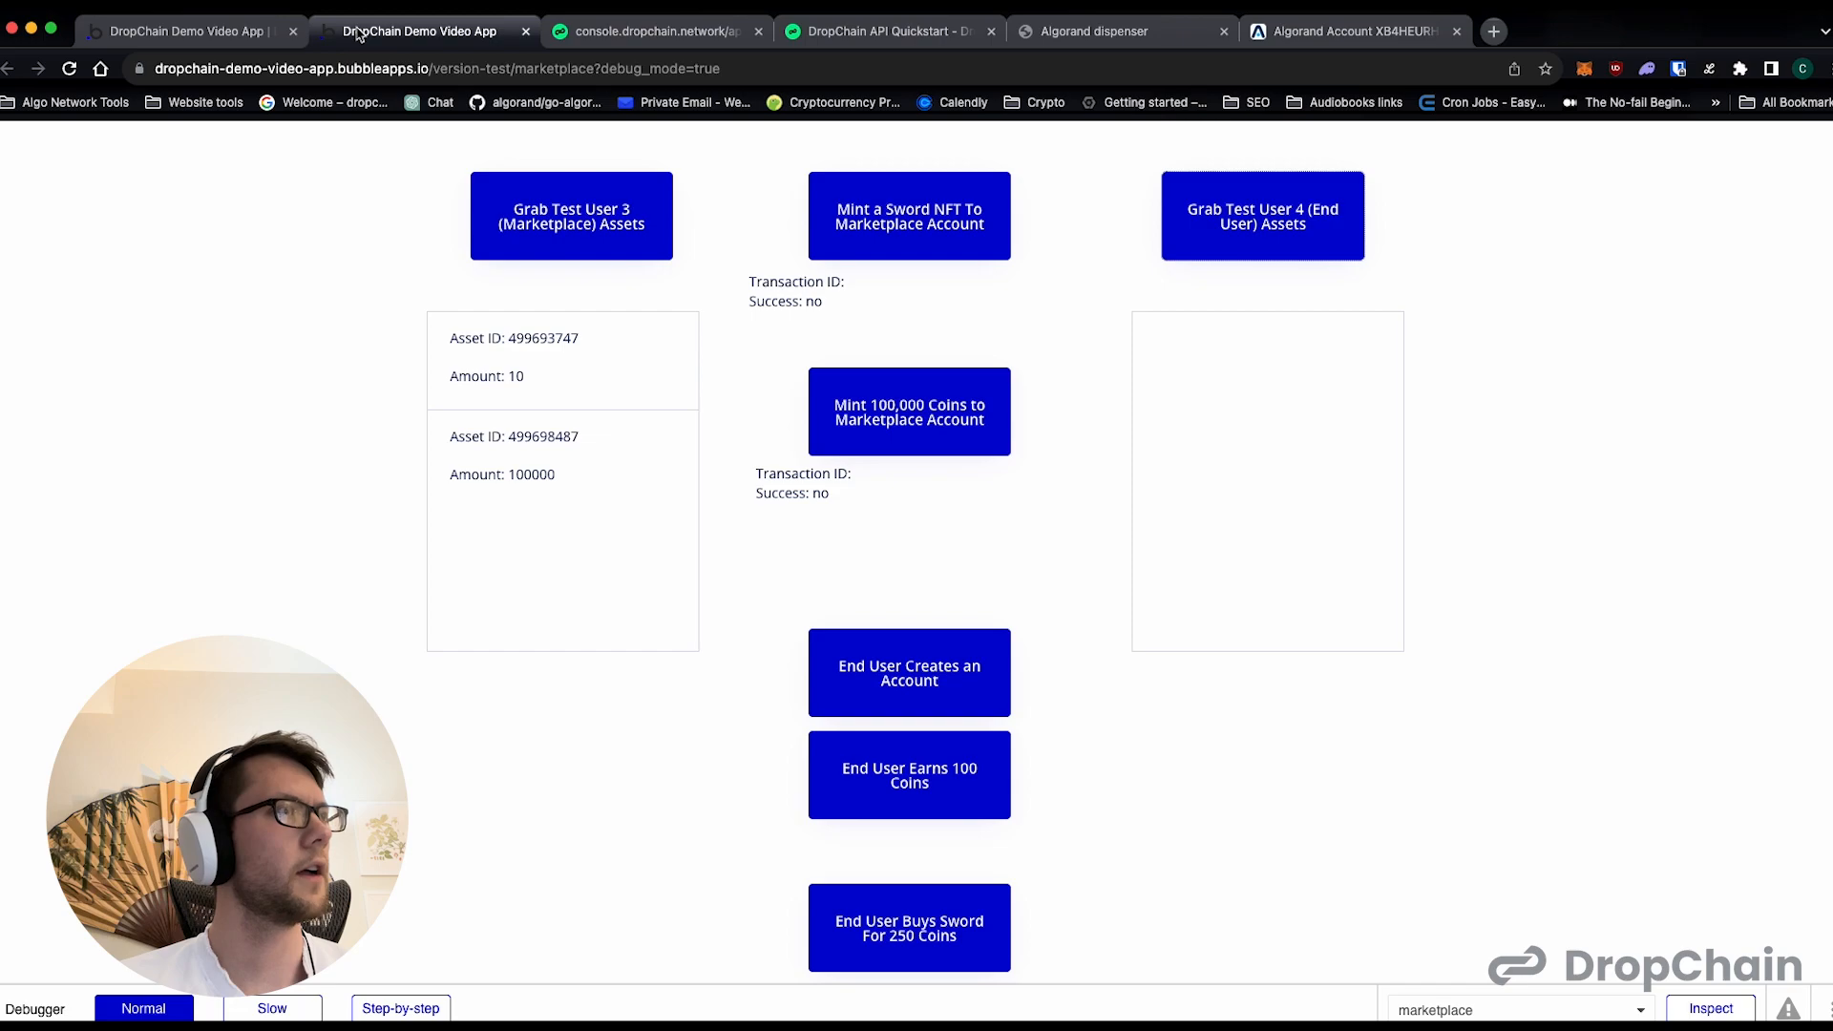
scroll(1002, 563, "down", 1)
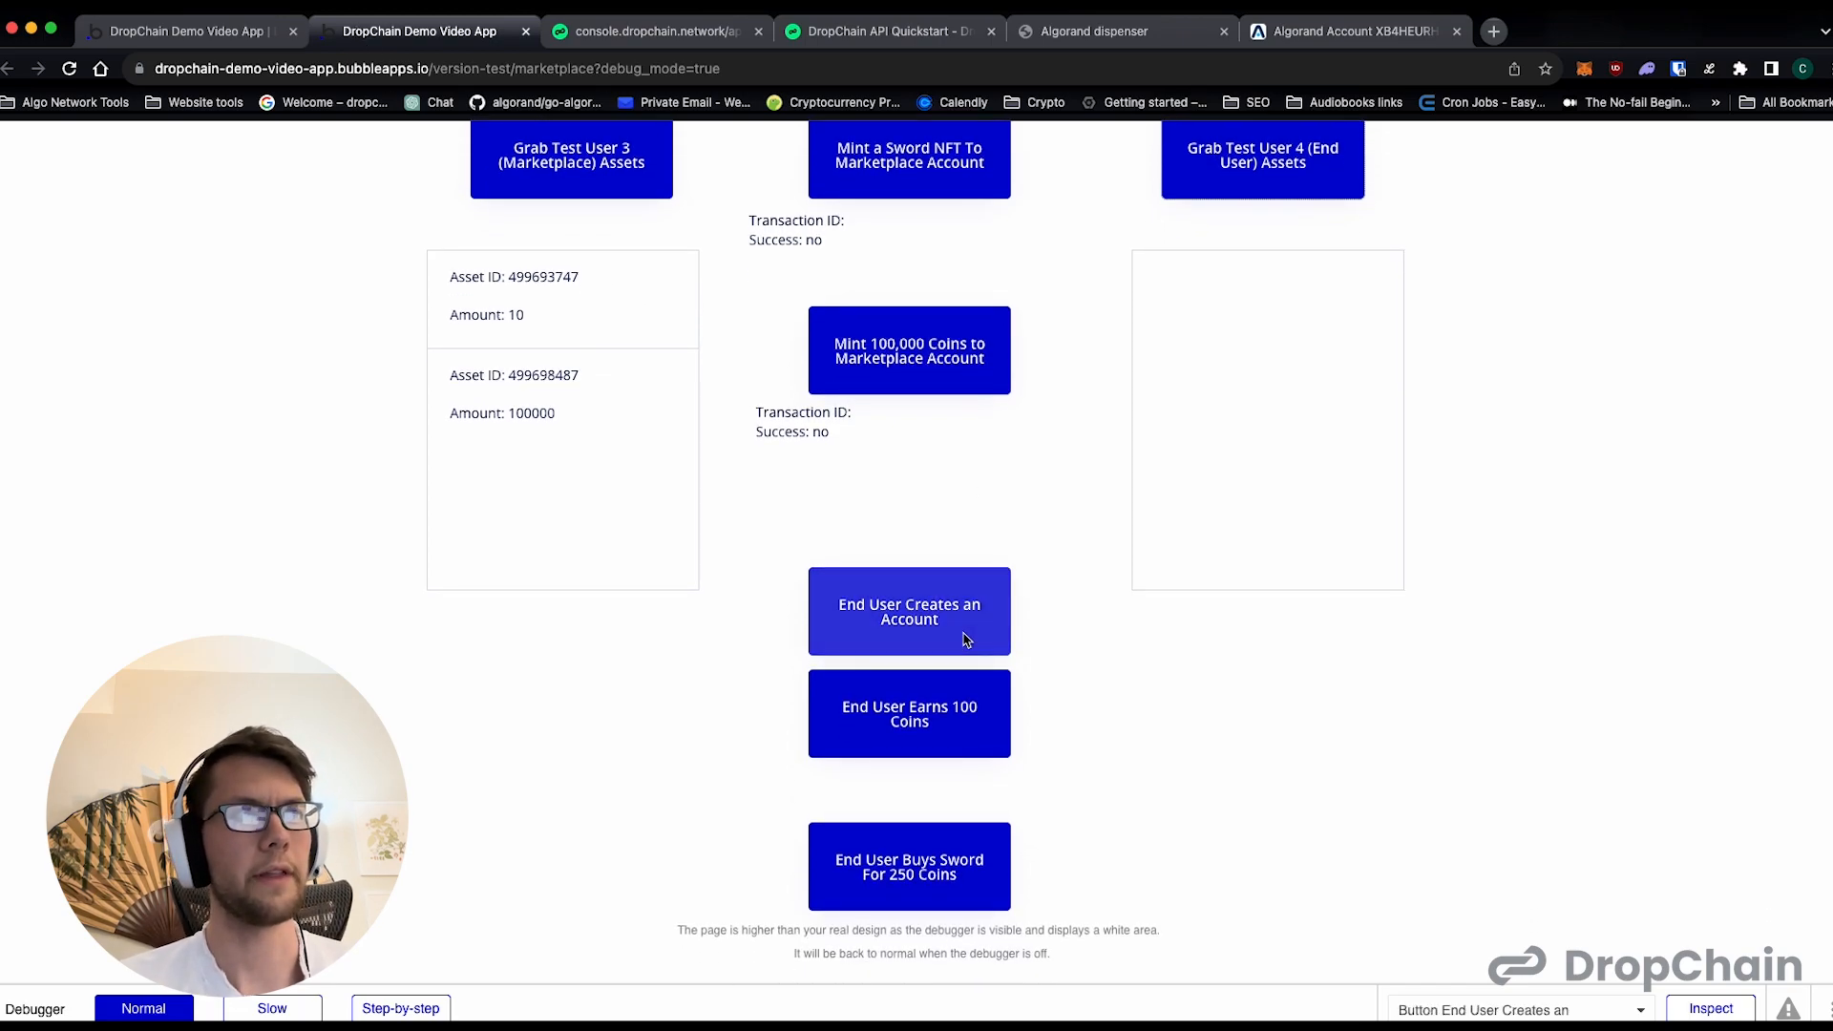
left_click(129, 33)
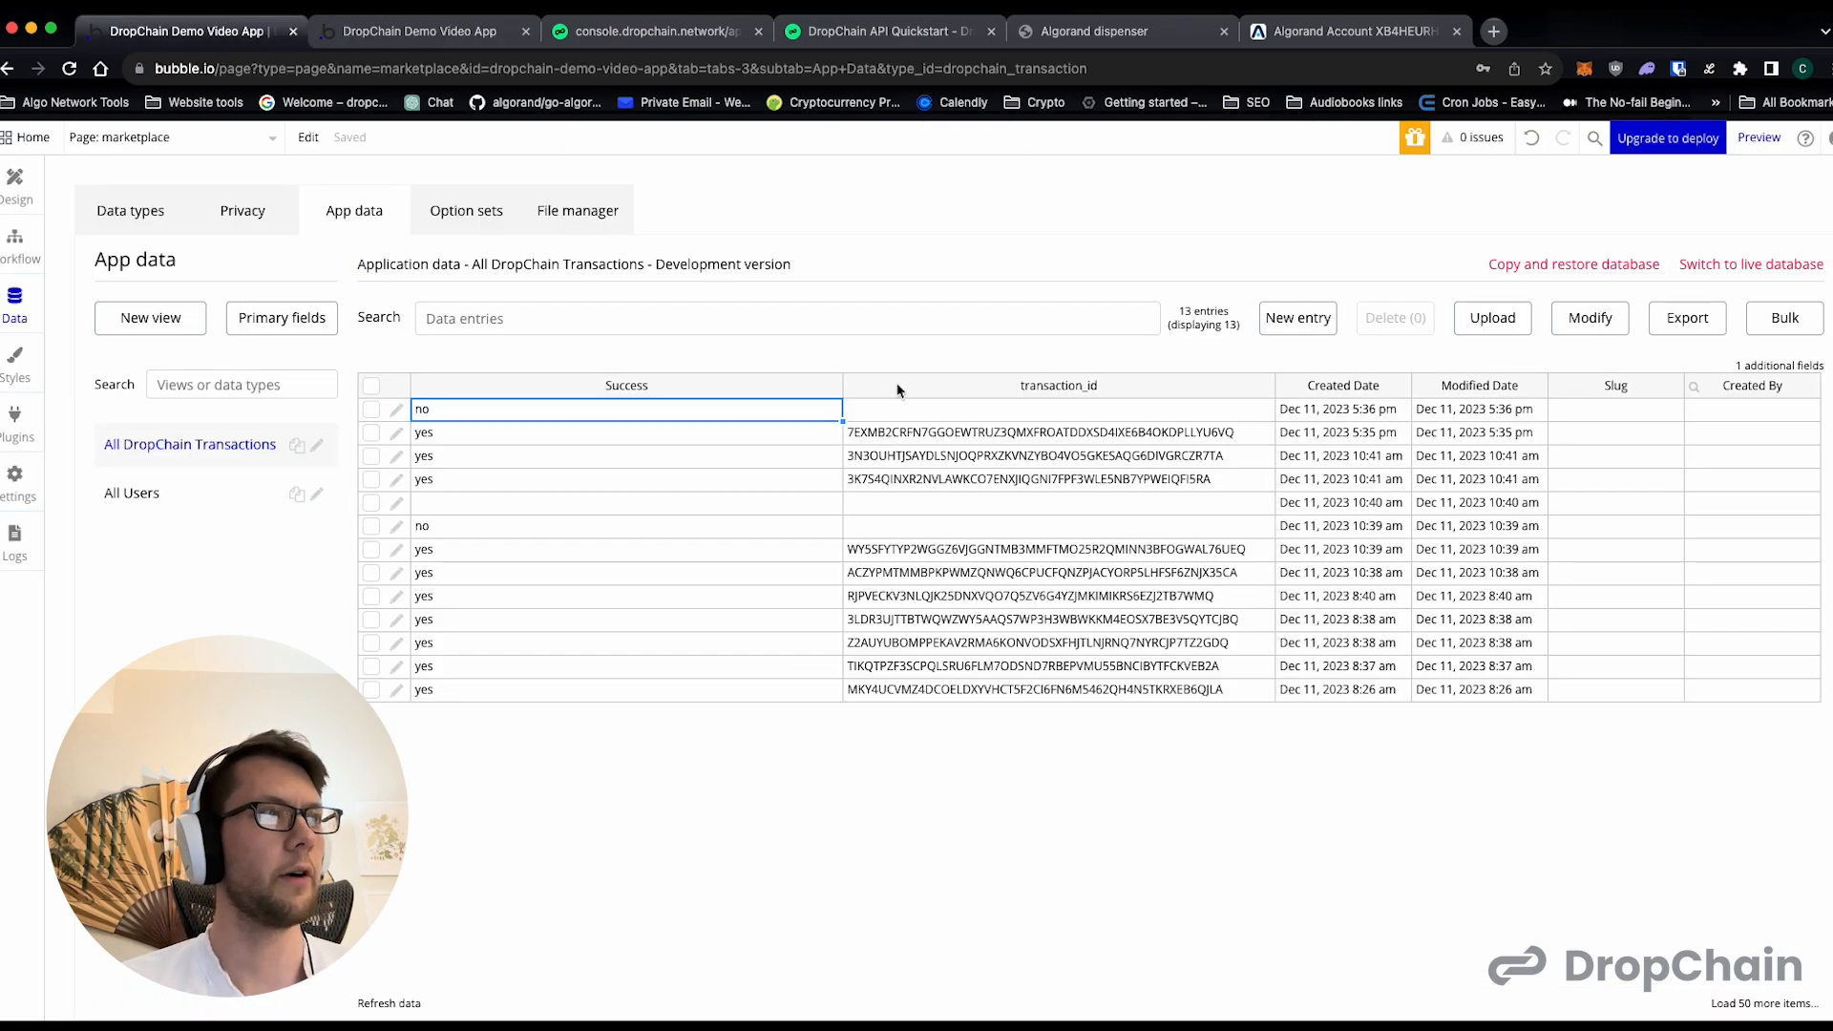
- Return to the marketplace page design and move the End User Creates an Account button up, just below the 100,000-coin result text
left_click(26, 177)
scroll(907, 489, "up", 1)
left_click_drag(1043, 715, 1044, 637)
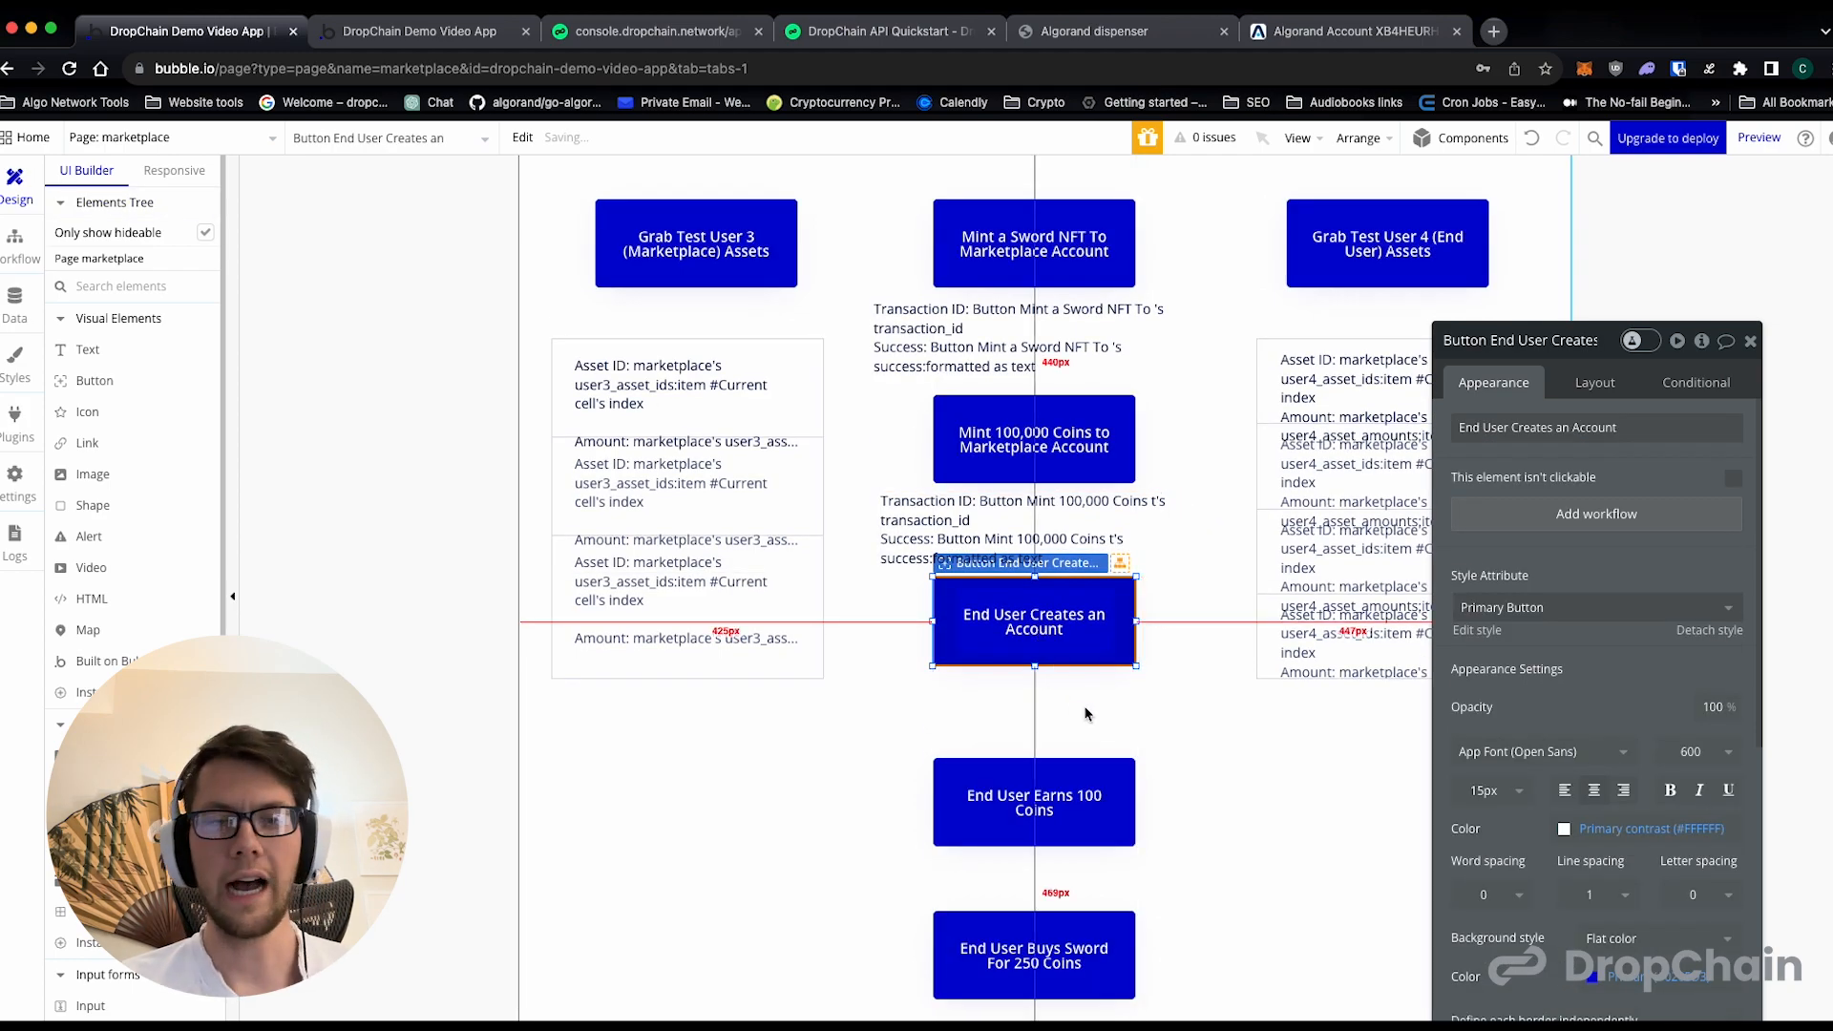
scroll(1195, 660, "up", 1)
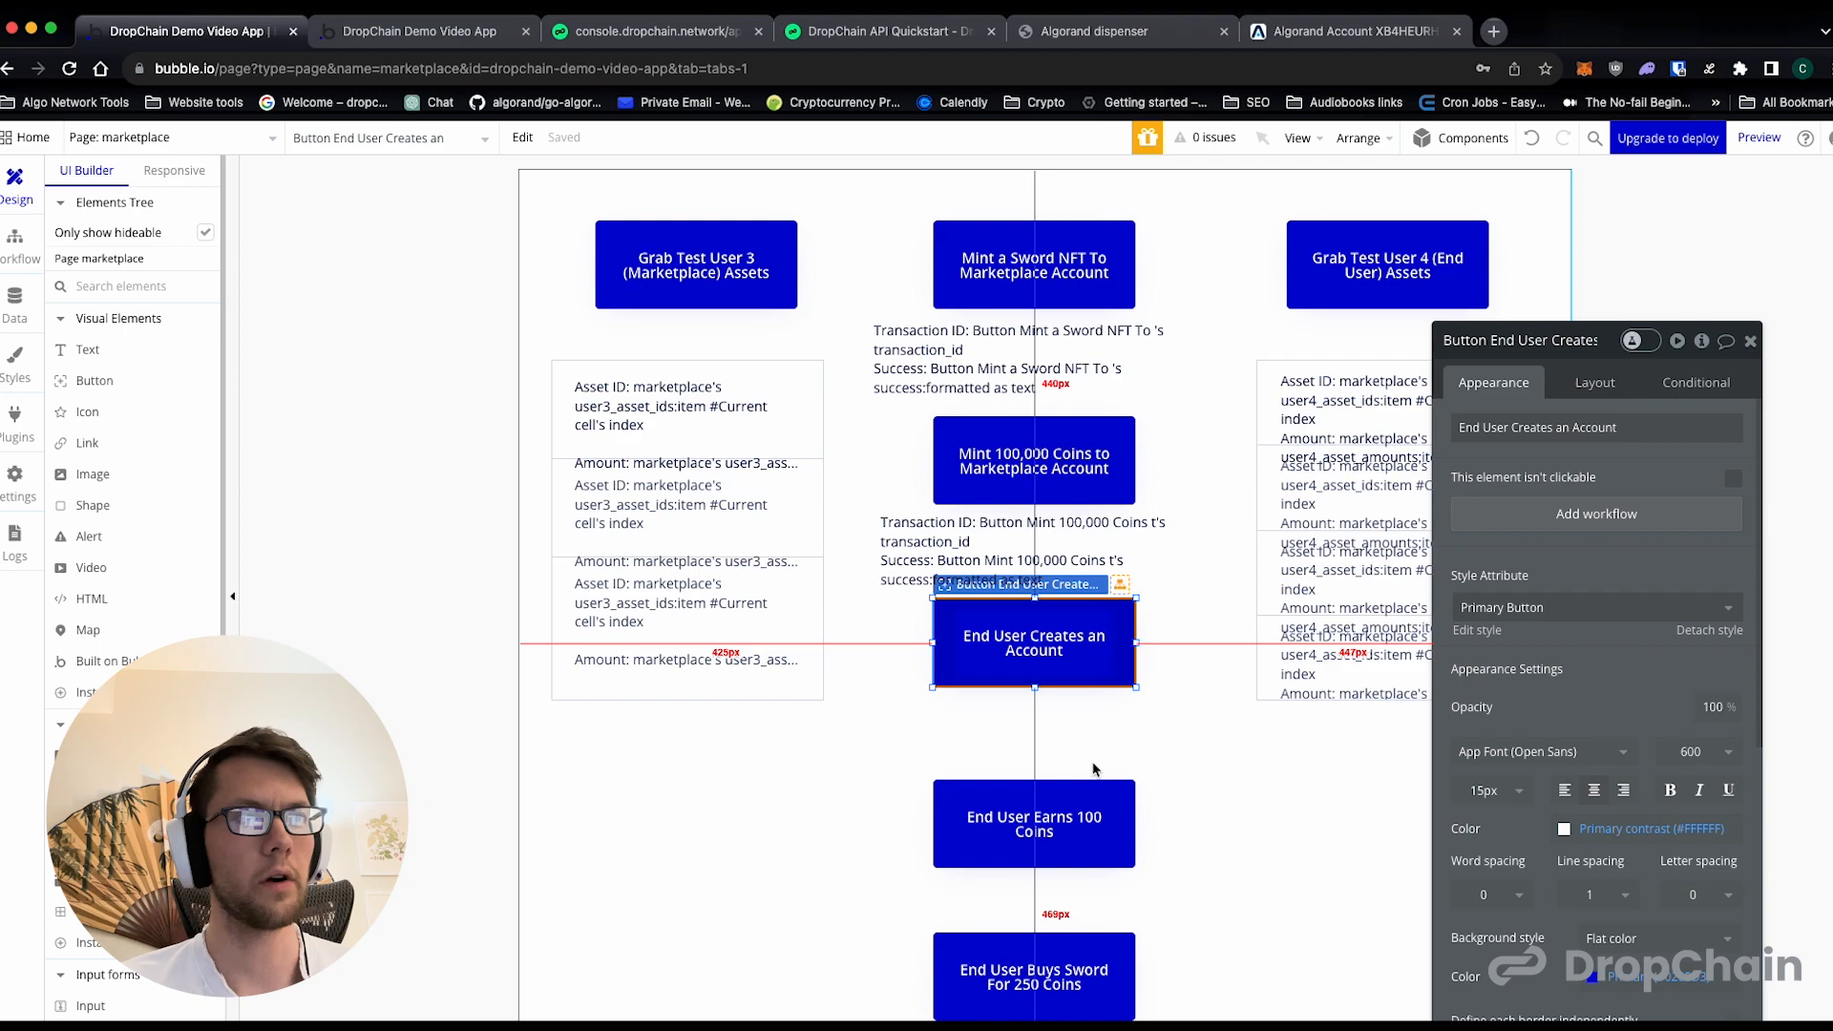
scroll(1097, 774, "down", 2)
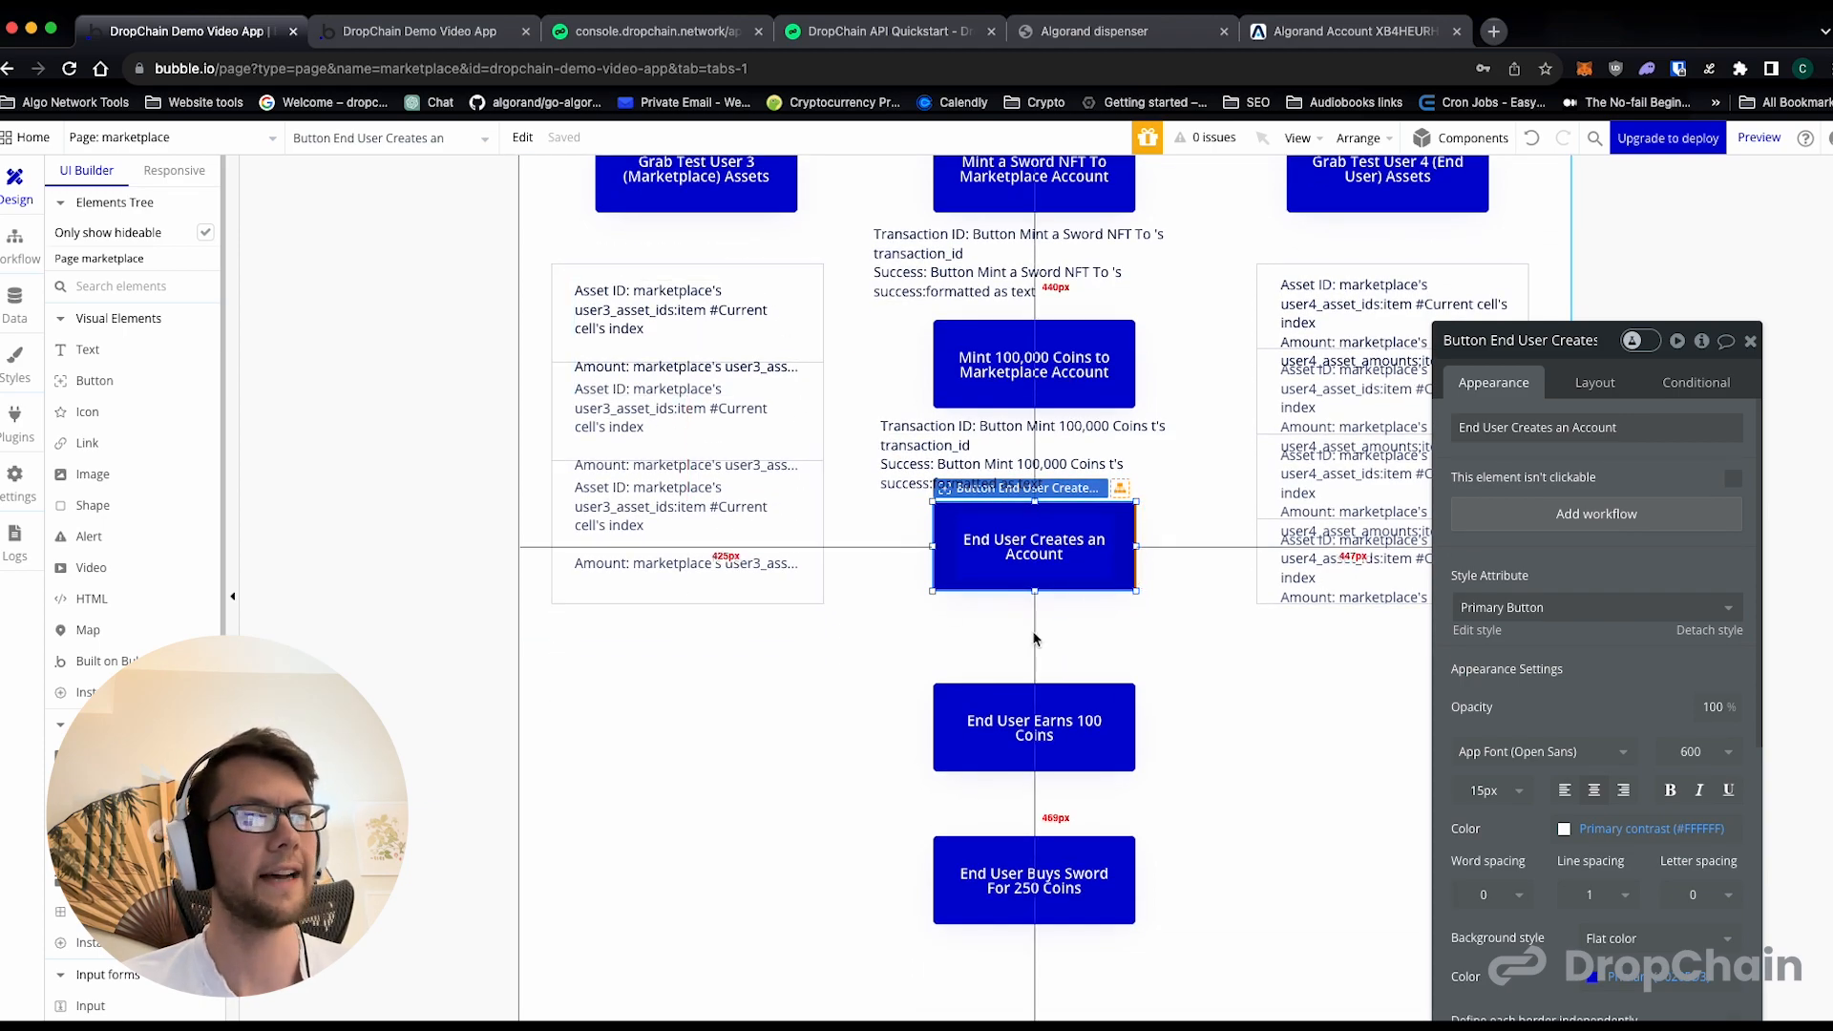
- Move the End User Buys Sword and End User Earns 100 Coins buttons lower, leaving about 64 px between them
scroll(1039, 735, "down", 1)
left_click_drag(1034, 848, 1033, 891)
left_click_drag(1031, 716, 1032, 789)
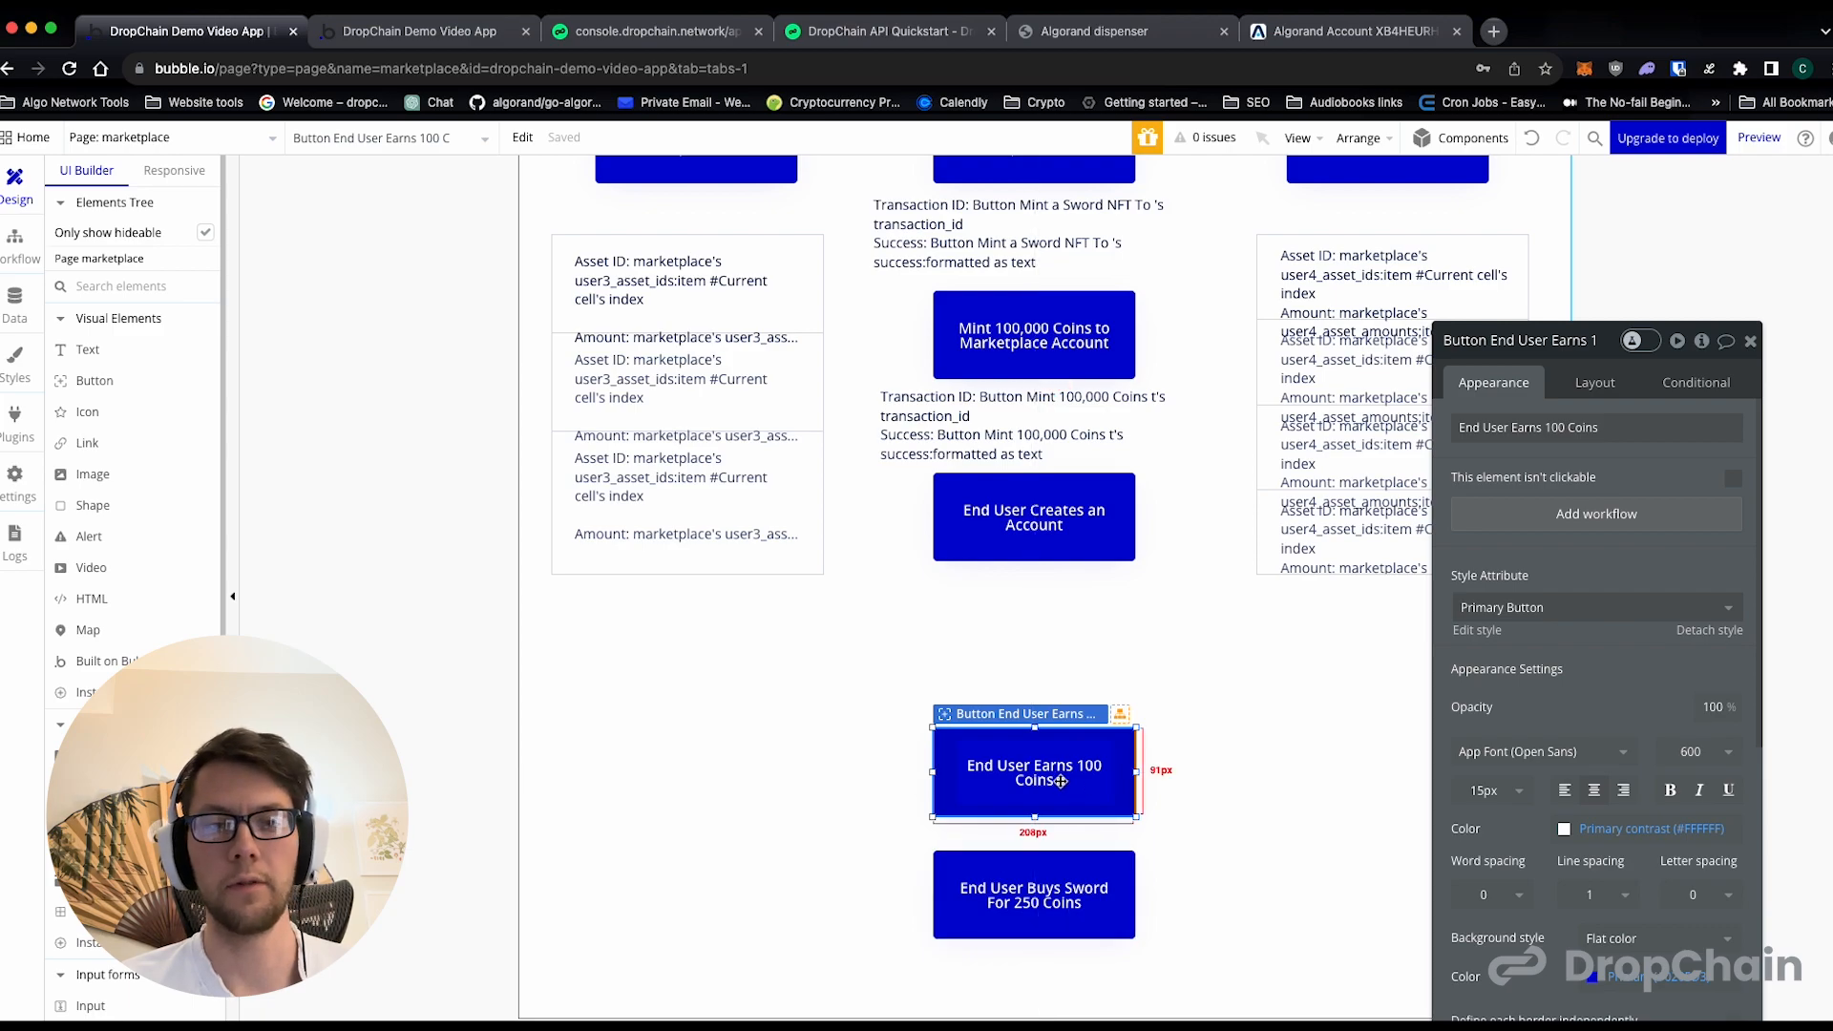
left_click_drag(1063, 753, 1063, 725)
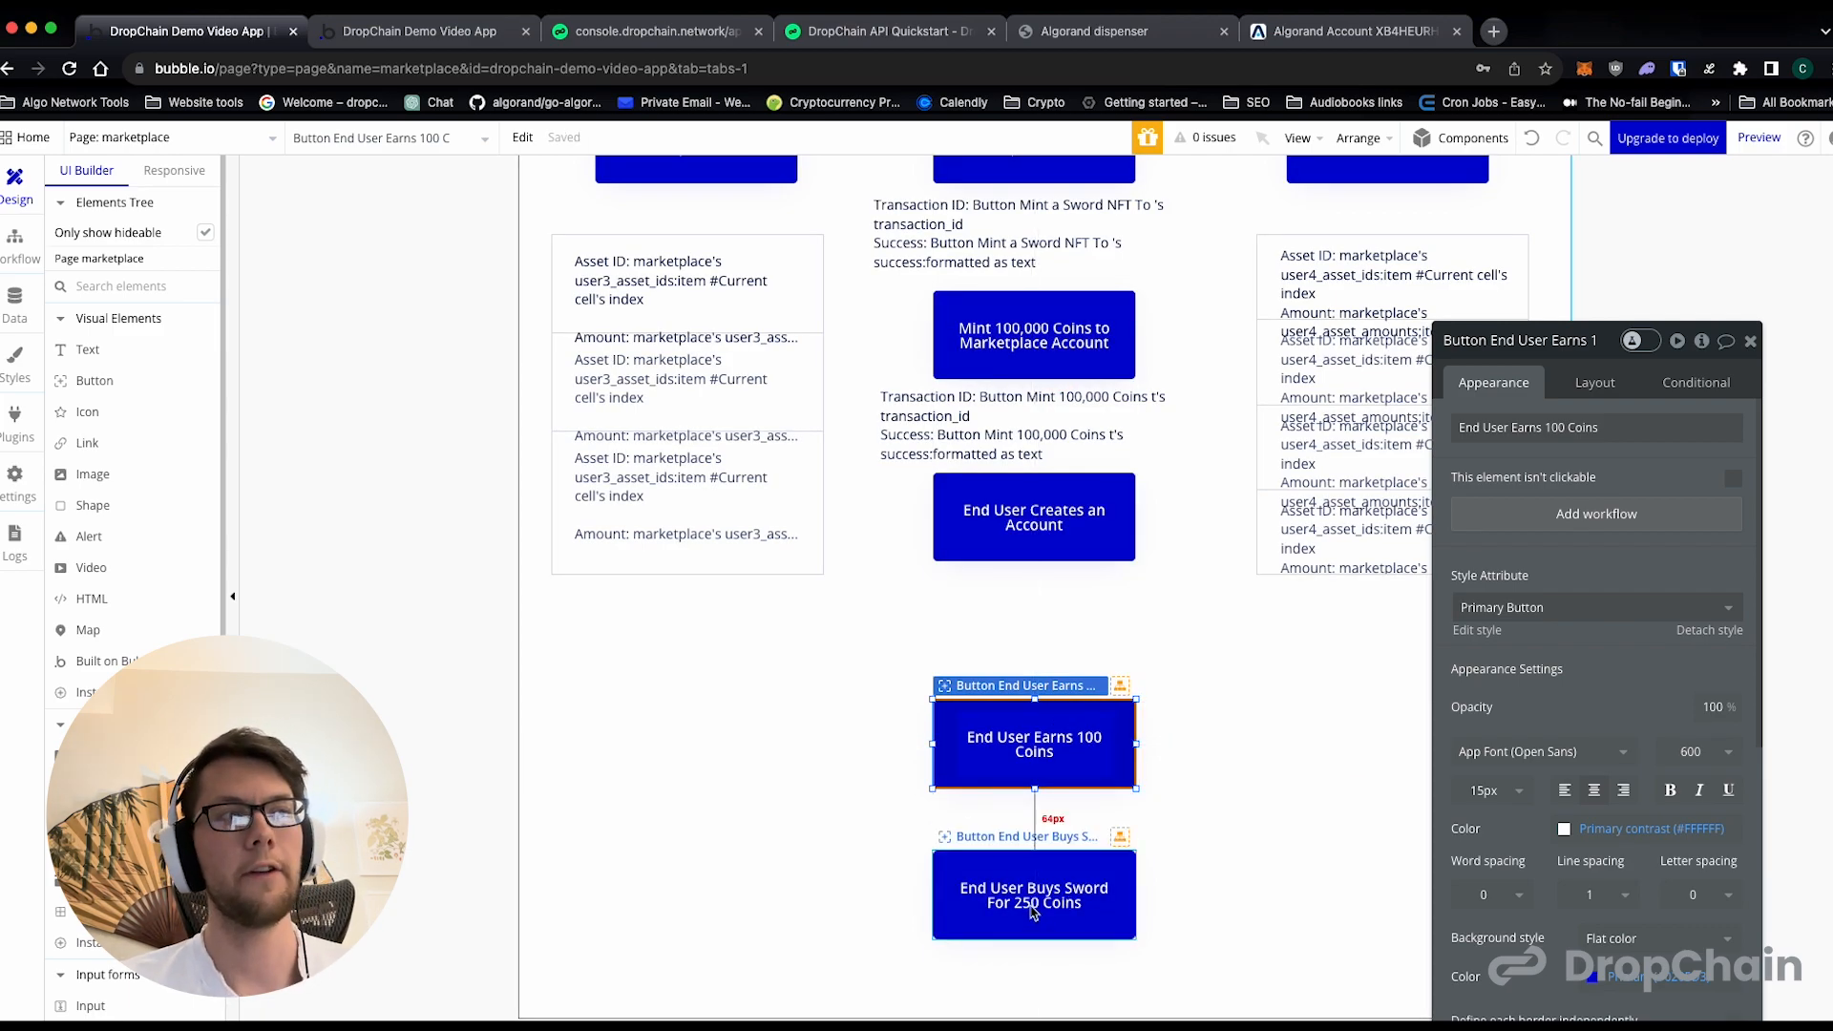
- Duplicate the Mint 100,000 Coins result text and place the copy directly beneath the End User Creates an Account button
left_click(1033, 397)
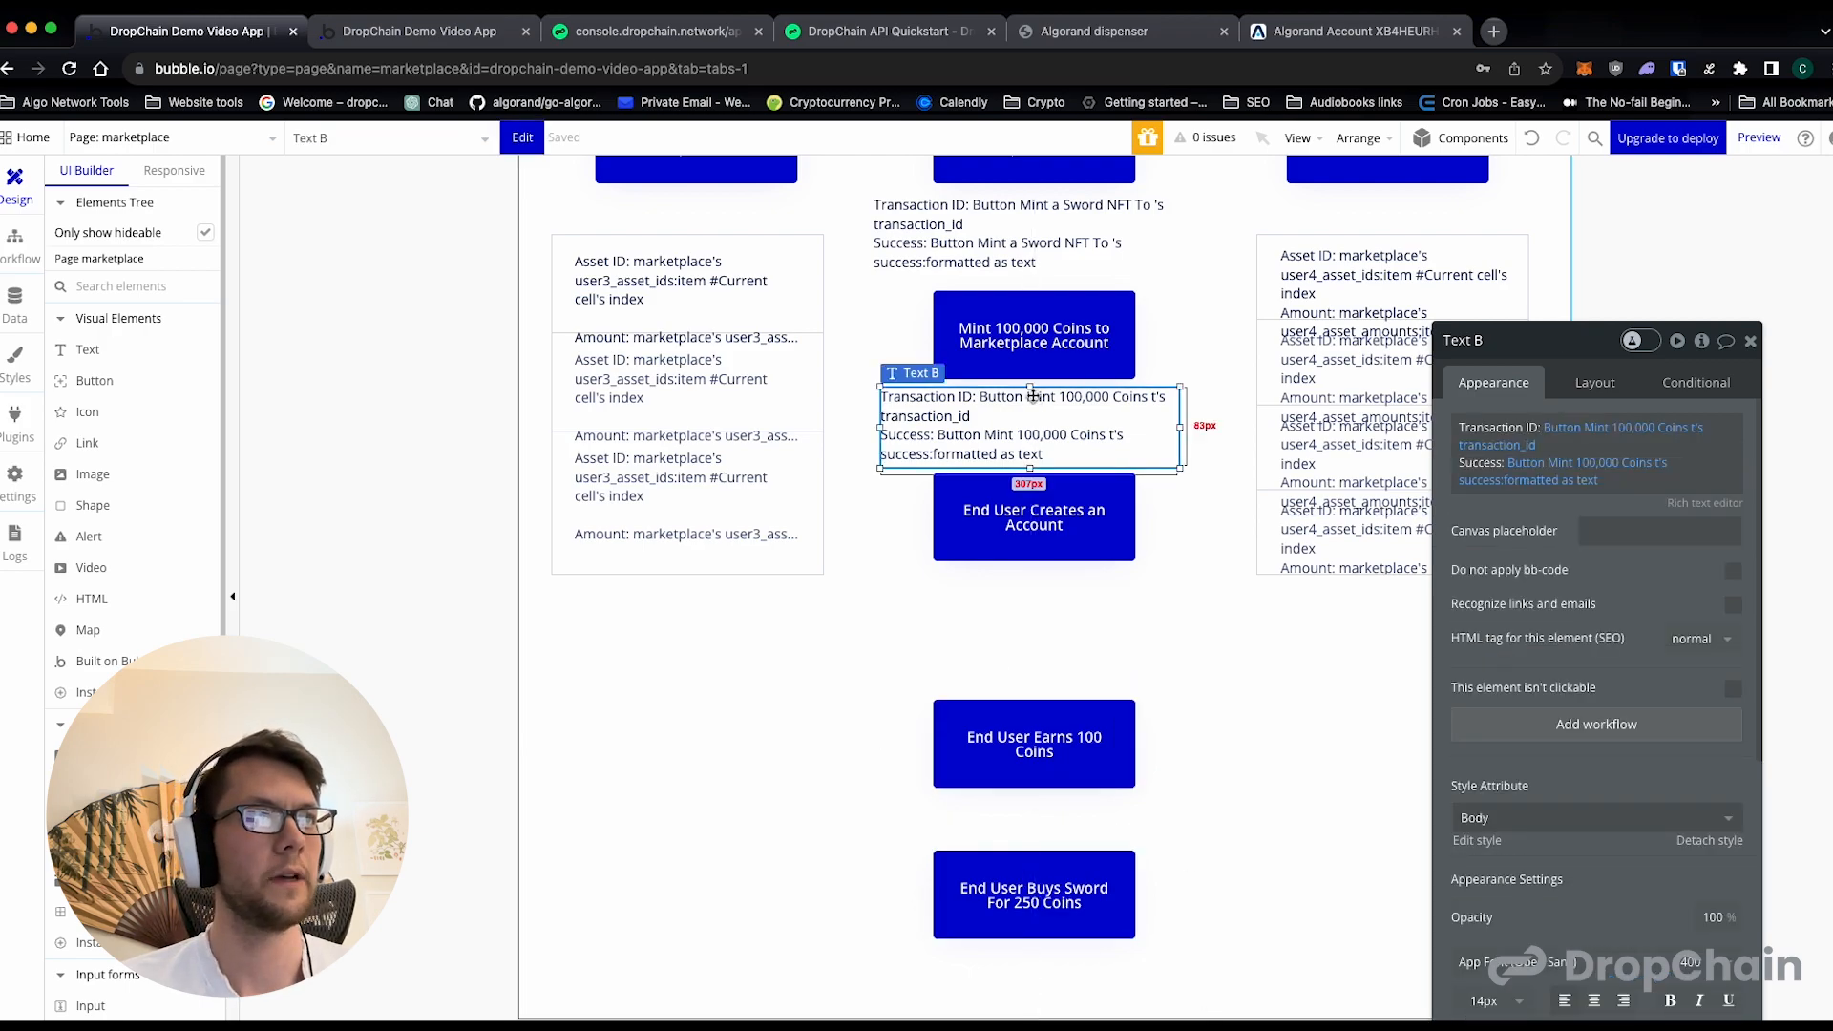
key("super+v")
left_click(1018, 596)
left_click_drag(1032, 434, 1022, 607)
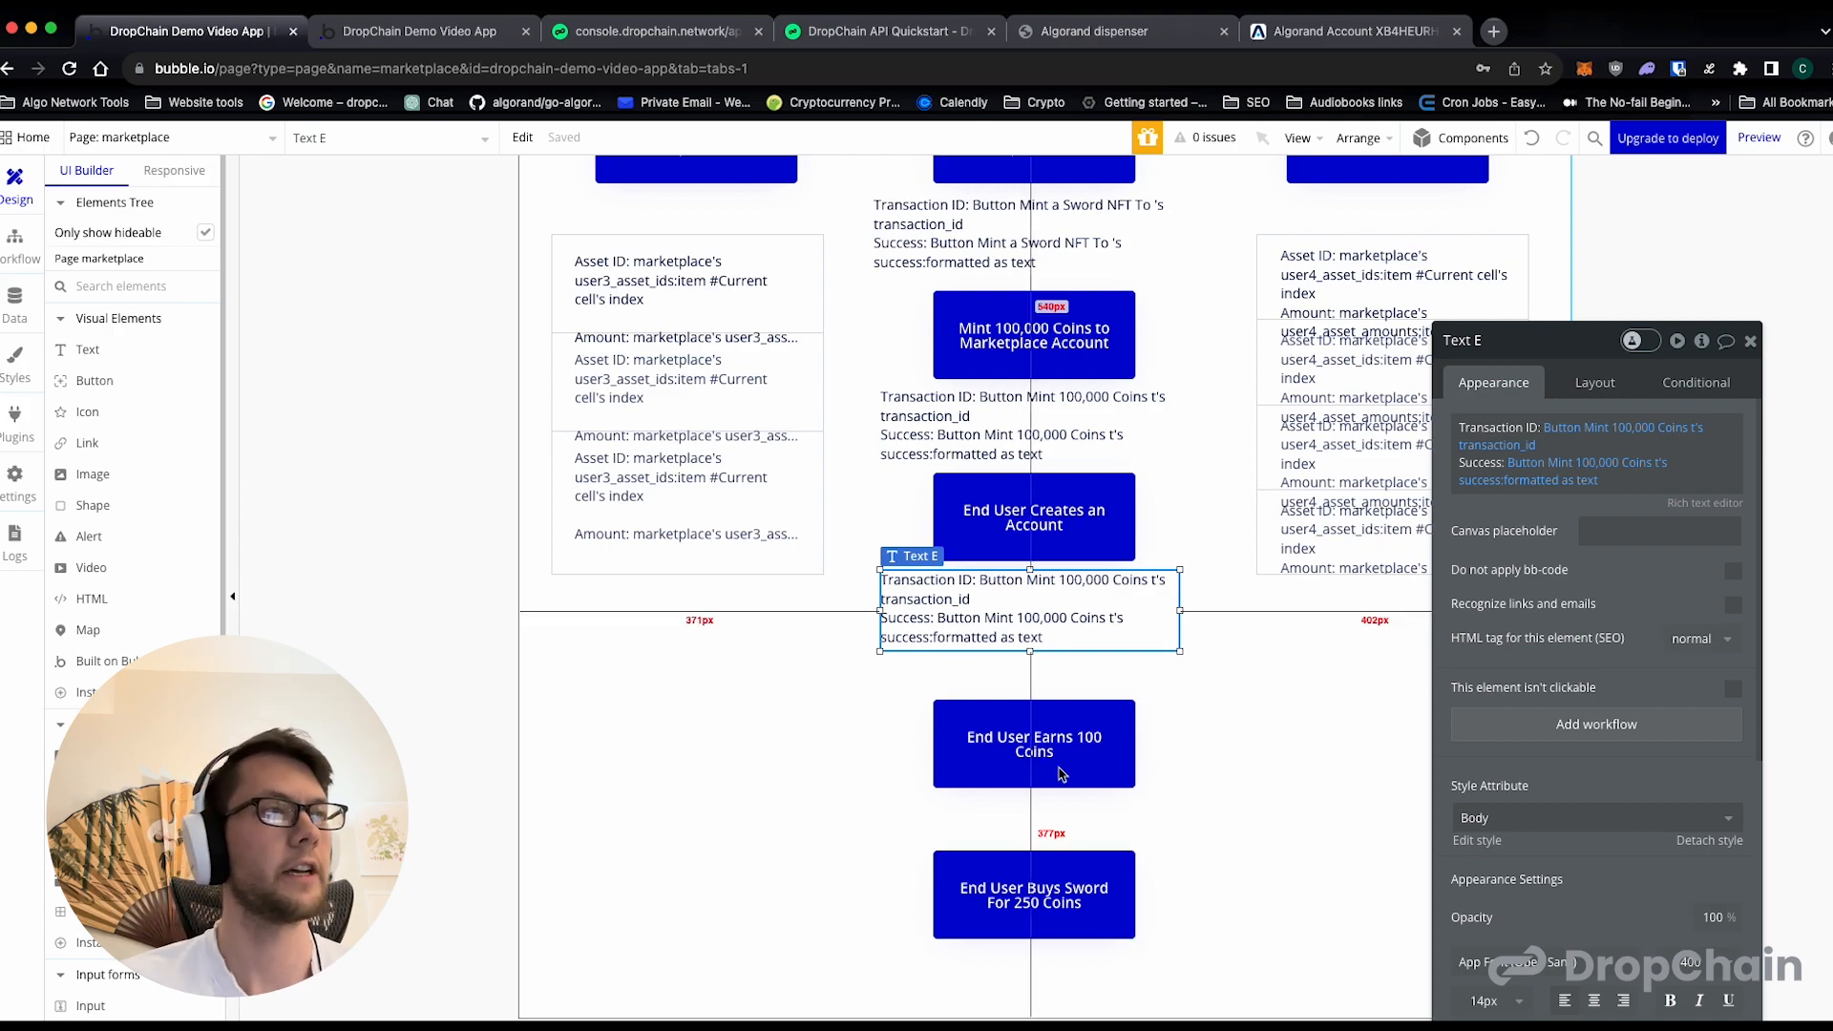
- Move End User Earns 100 Coins up and place copies of the result text beneath the Earns and Buys Sword buttons
left_click_drag(1029, 743, 1029, 702)
left_click_drag(1028, 604, 1024, 971)
left_click_drag(1023, 898, 1023, 887)
- In the result text beneath End User Creates an Account, set the Transaction ID source to that button
left_click(1018, 608)
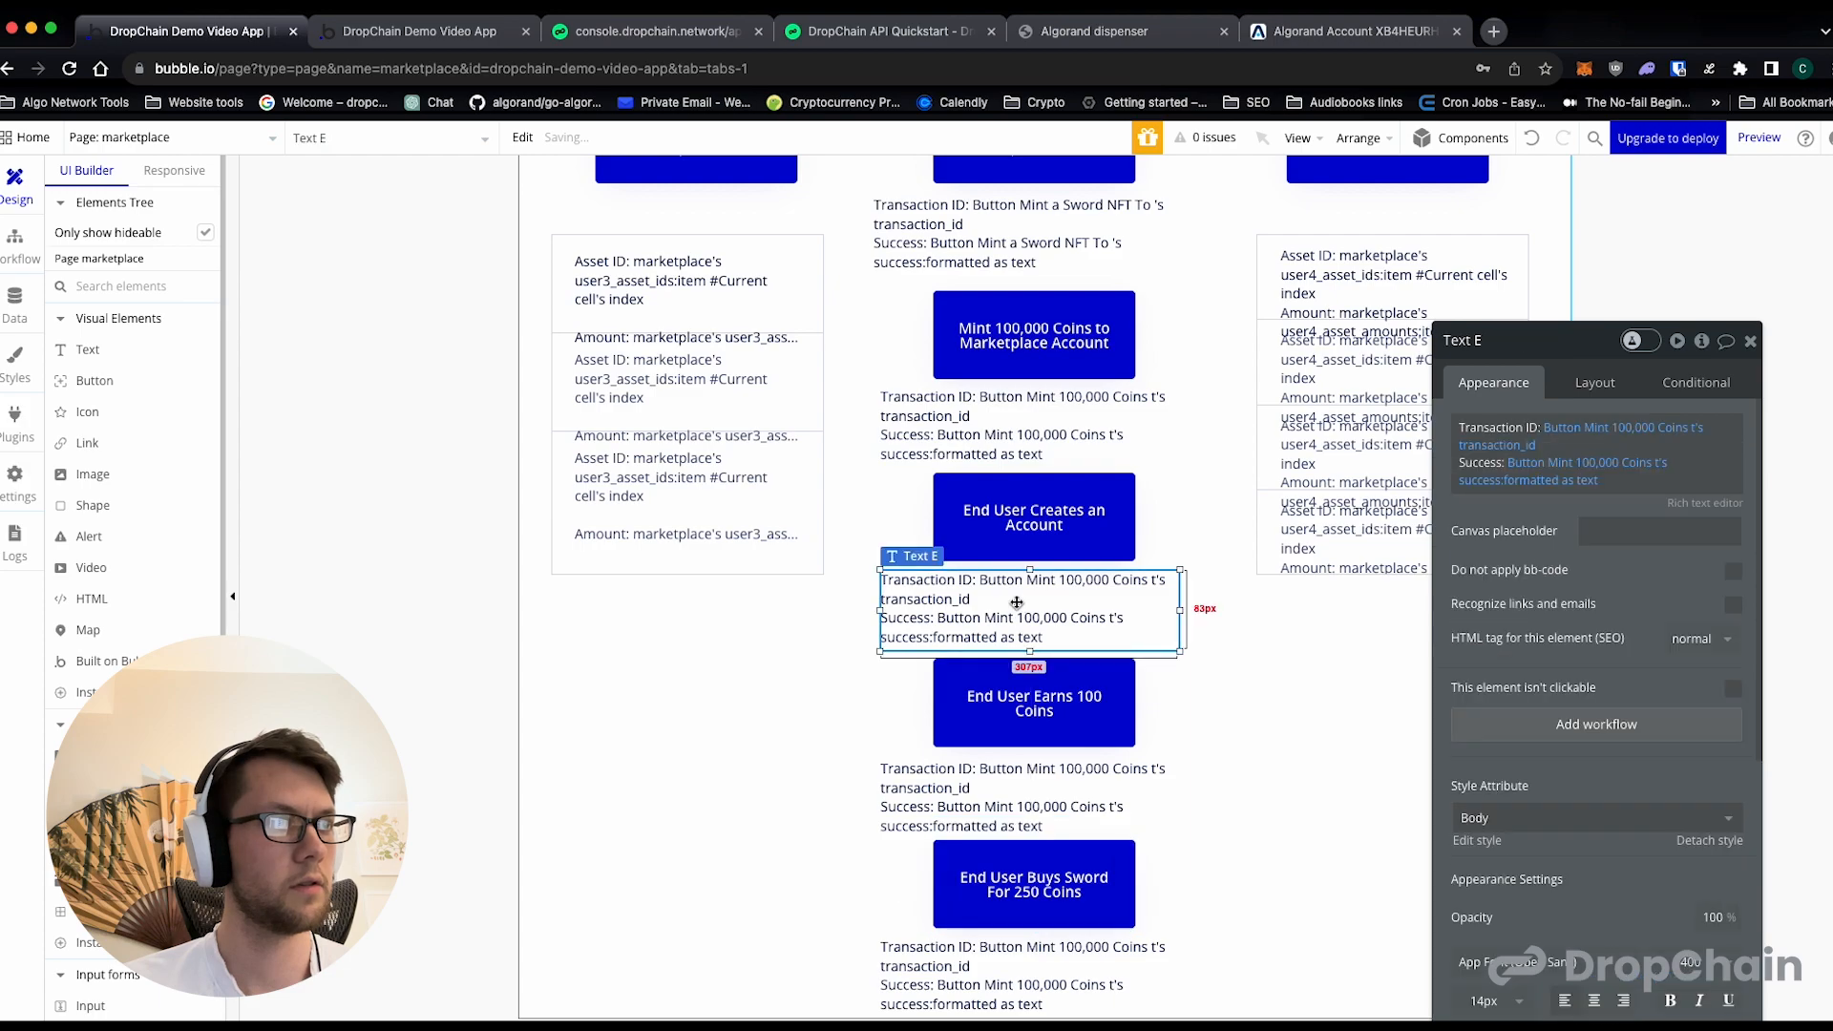
left_click(1577, 429)
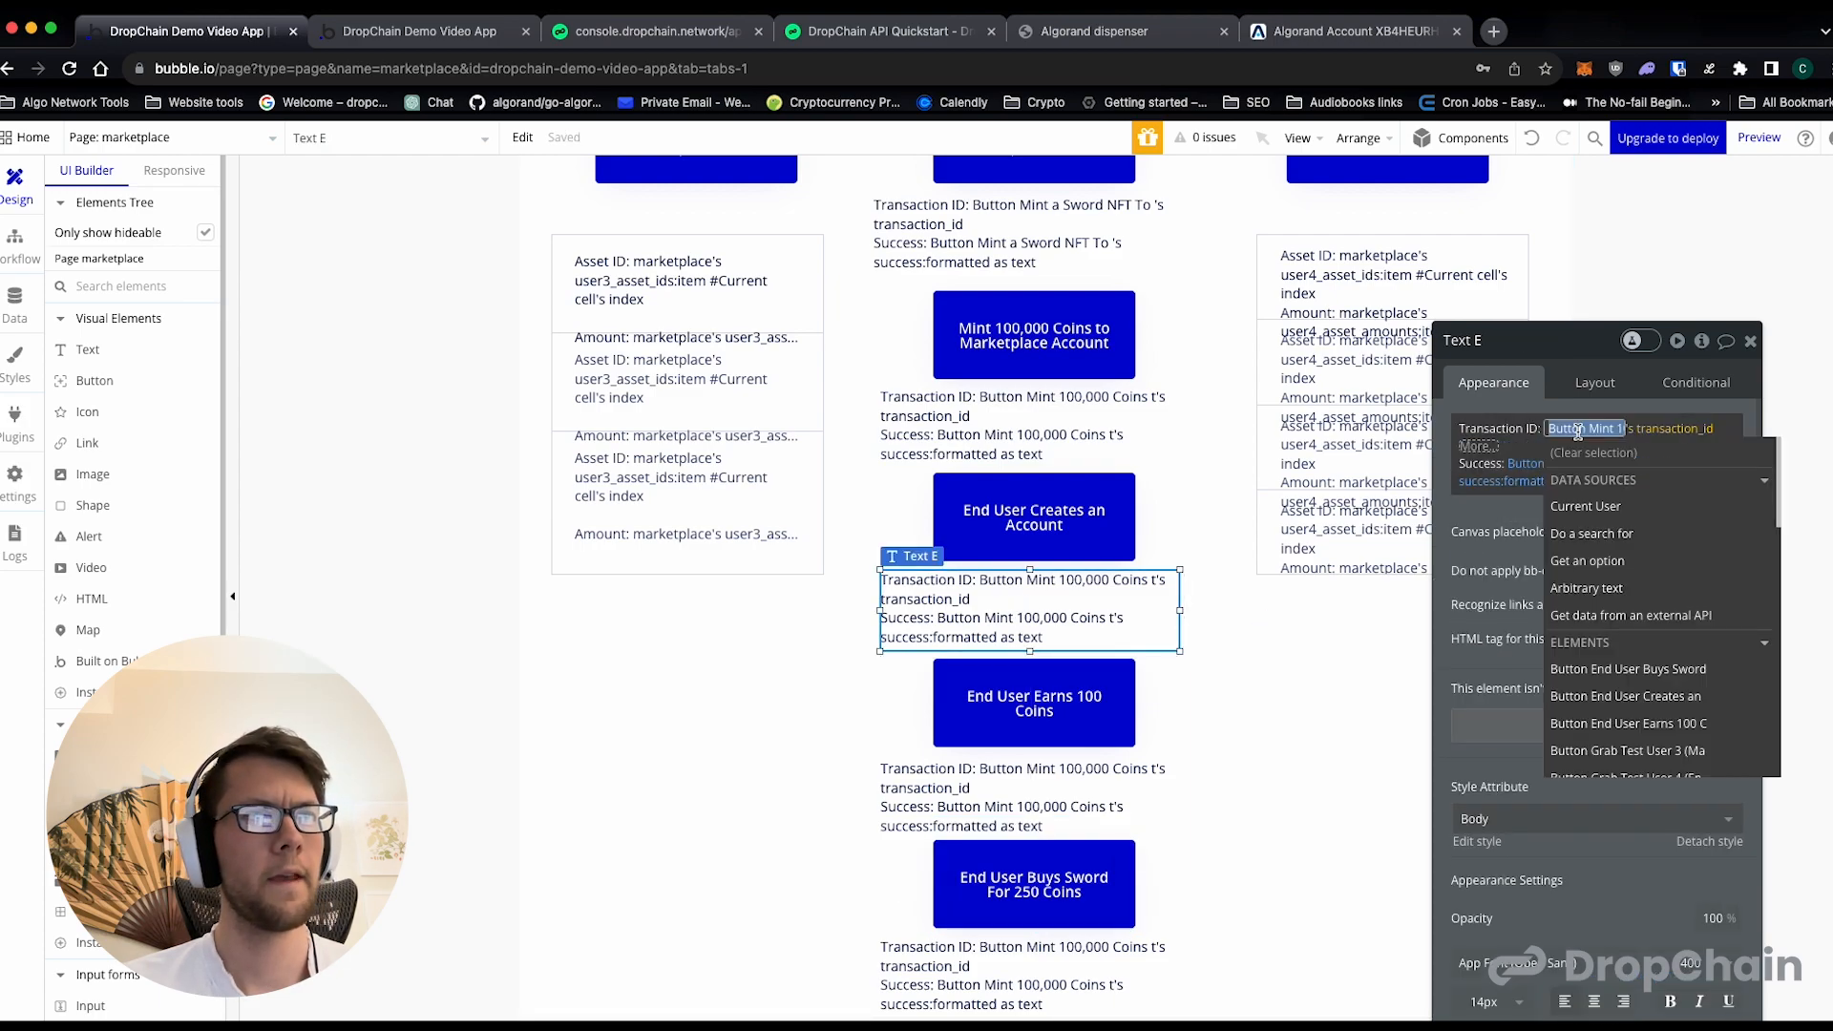
scroll(1628, 544, "down", 3)
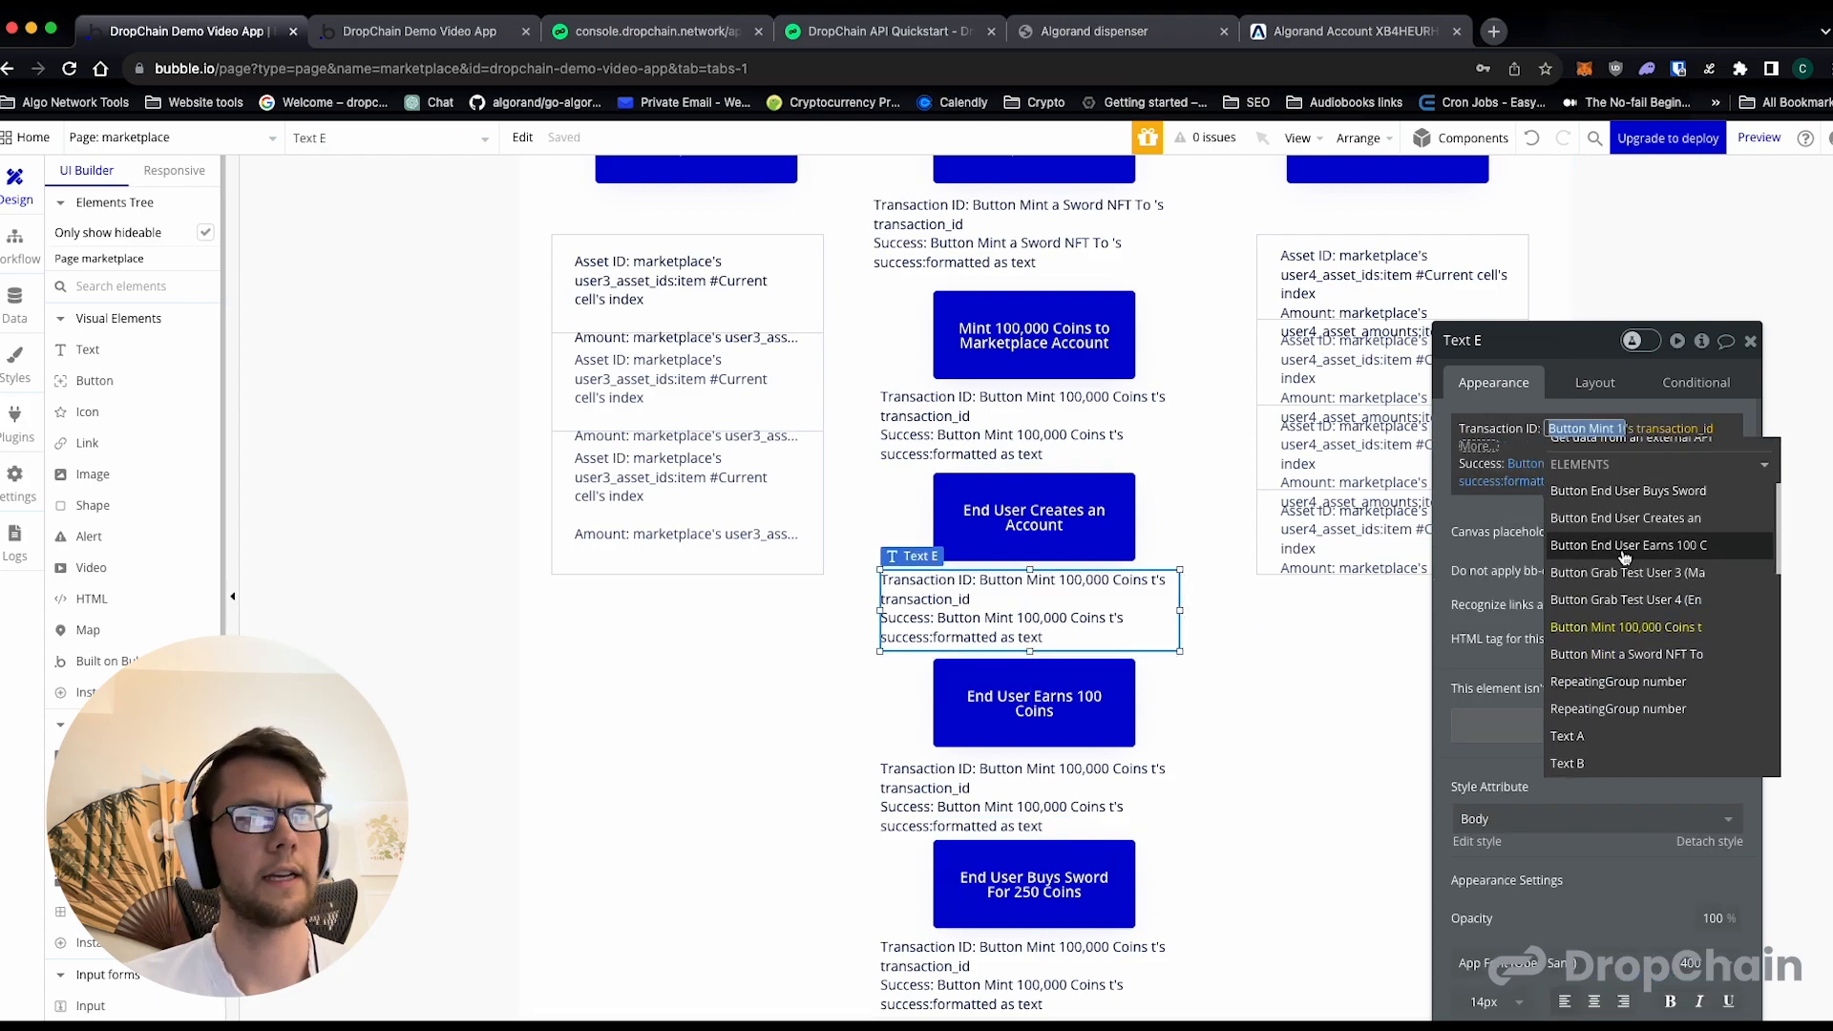
left_click(1625, 518)
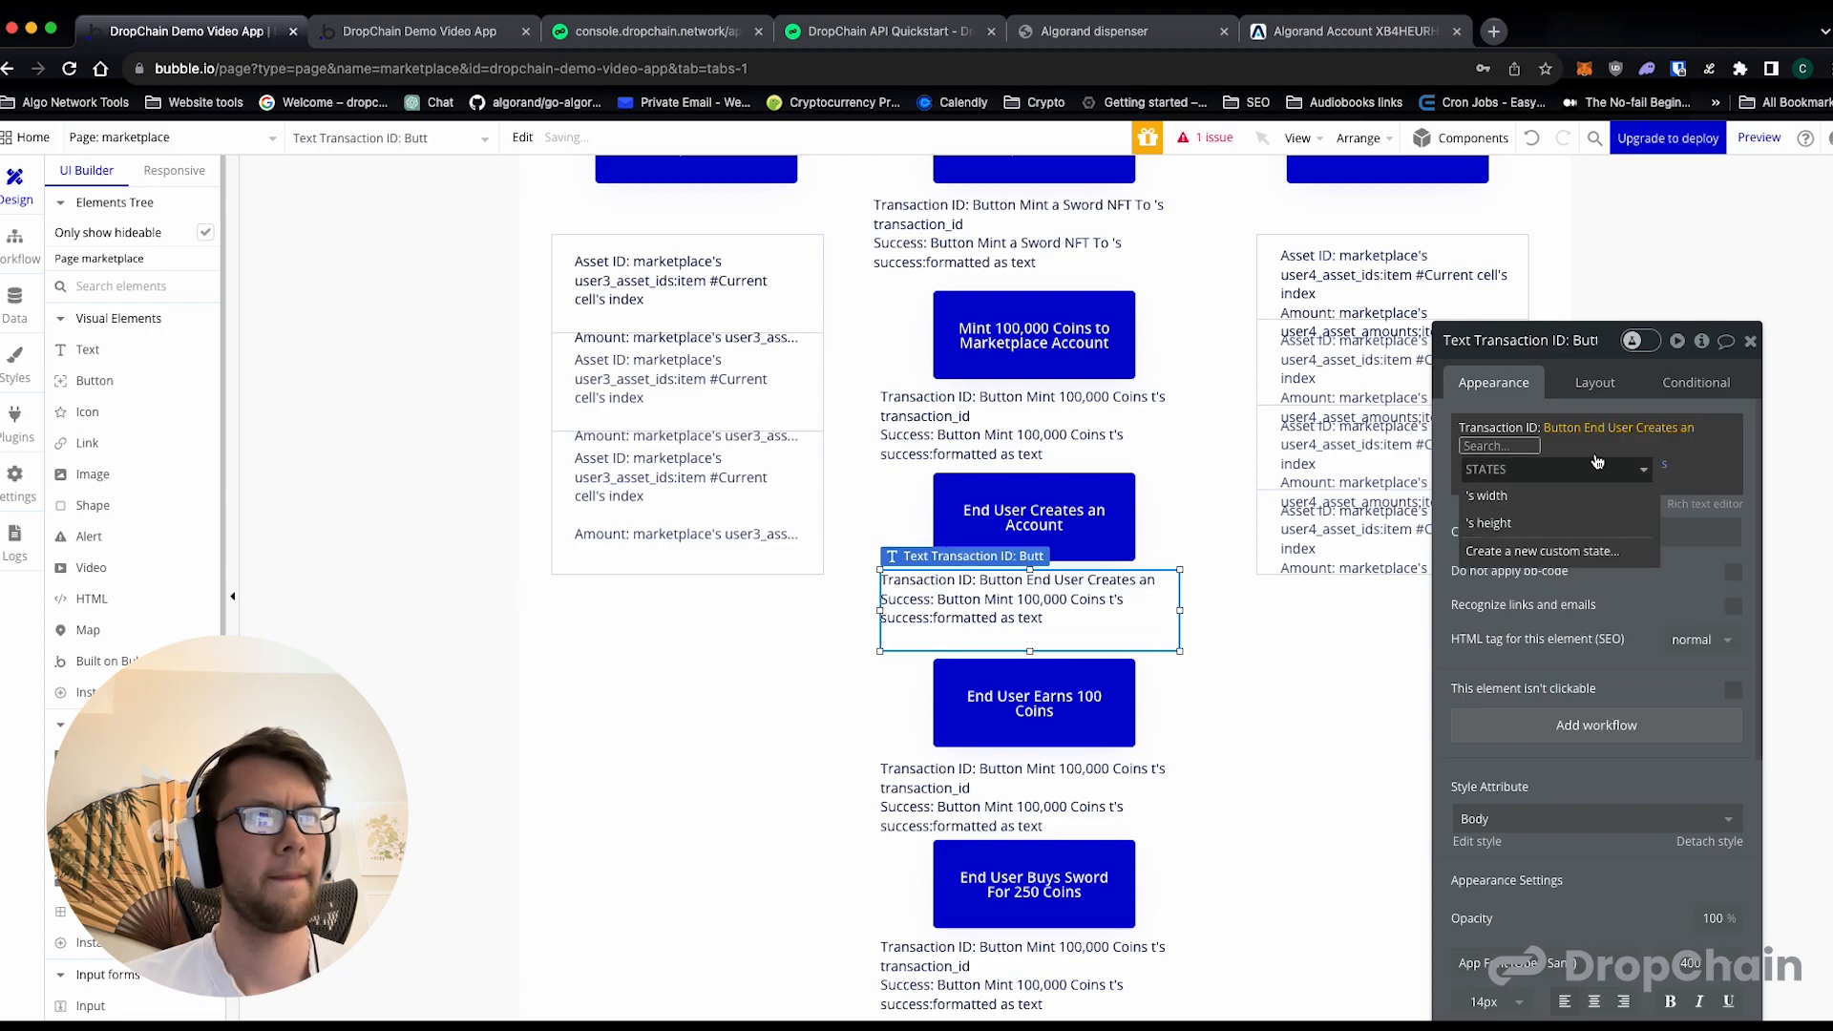
left_click(1542, 551)
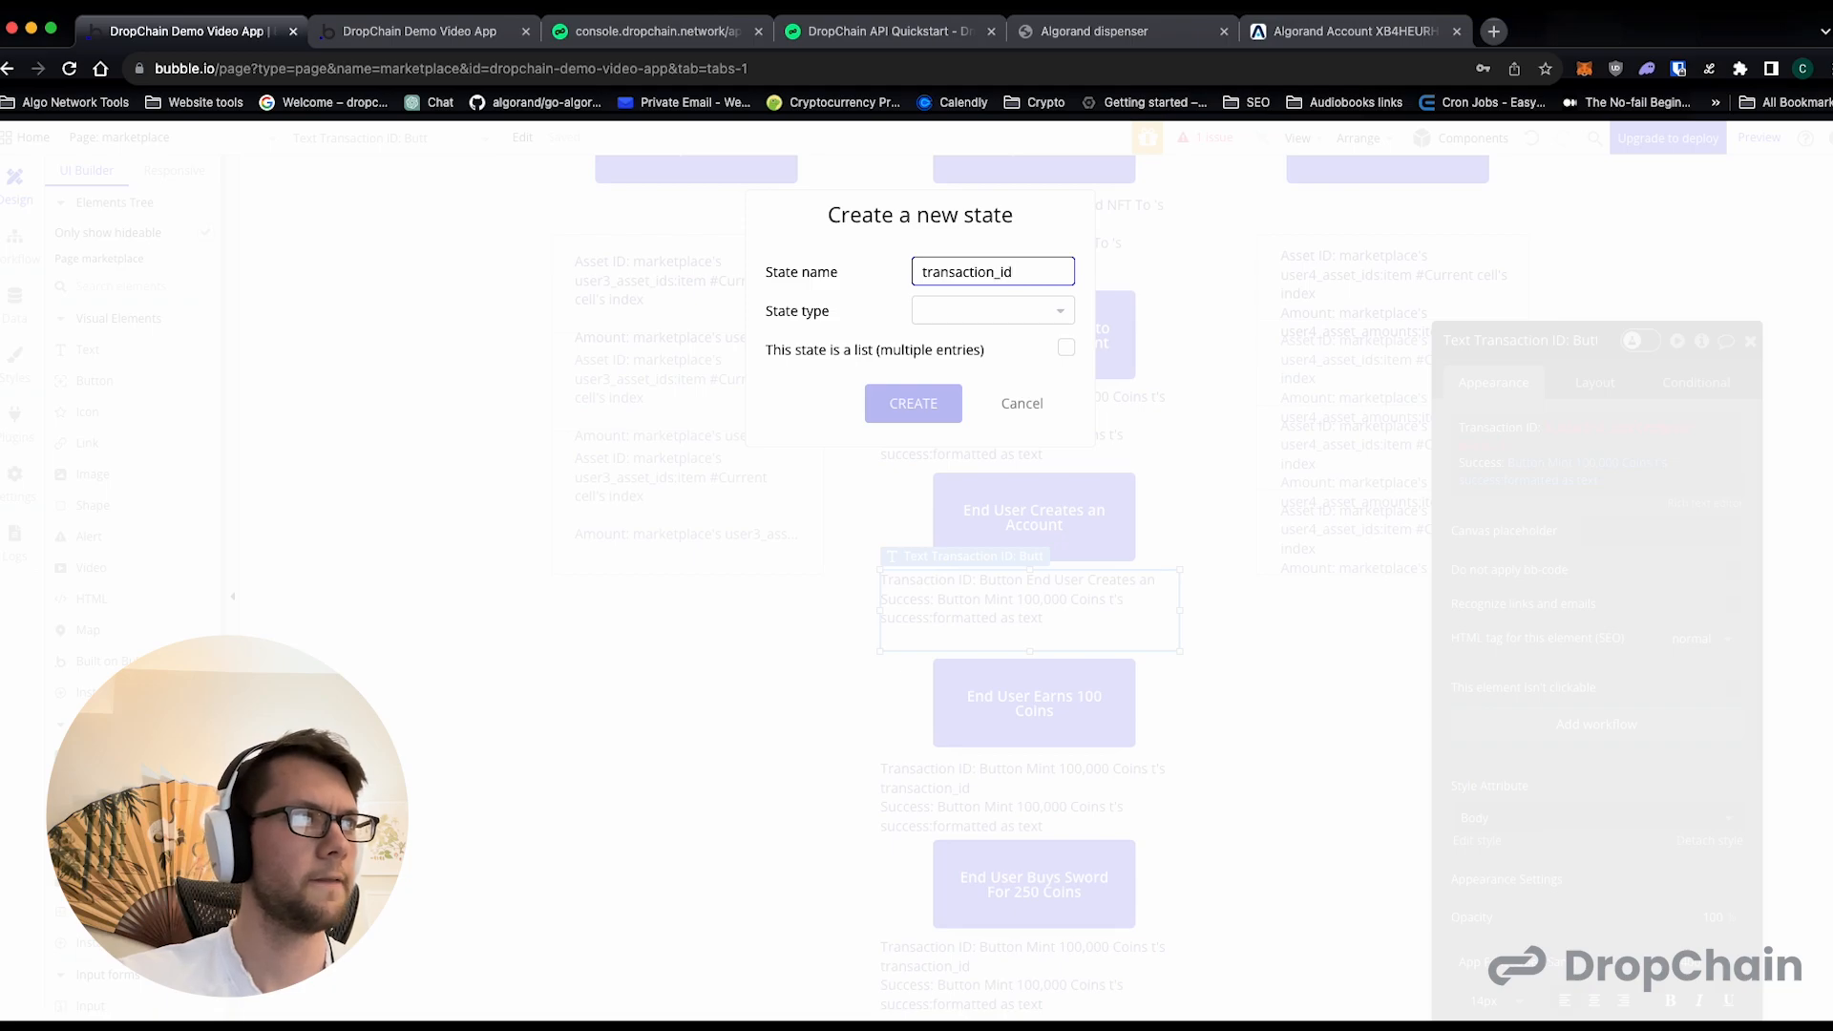
left_click(963, 326)
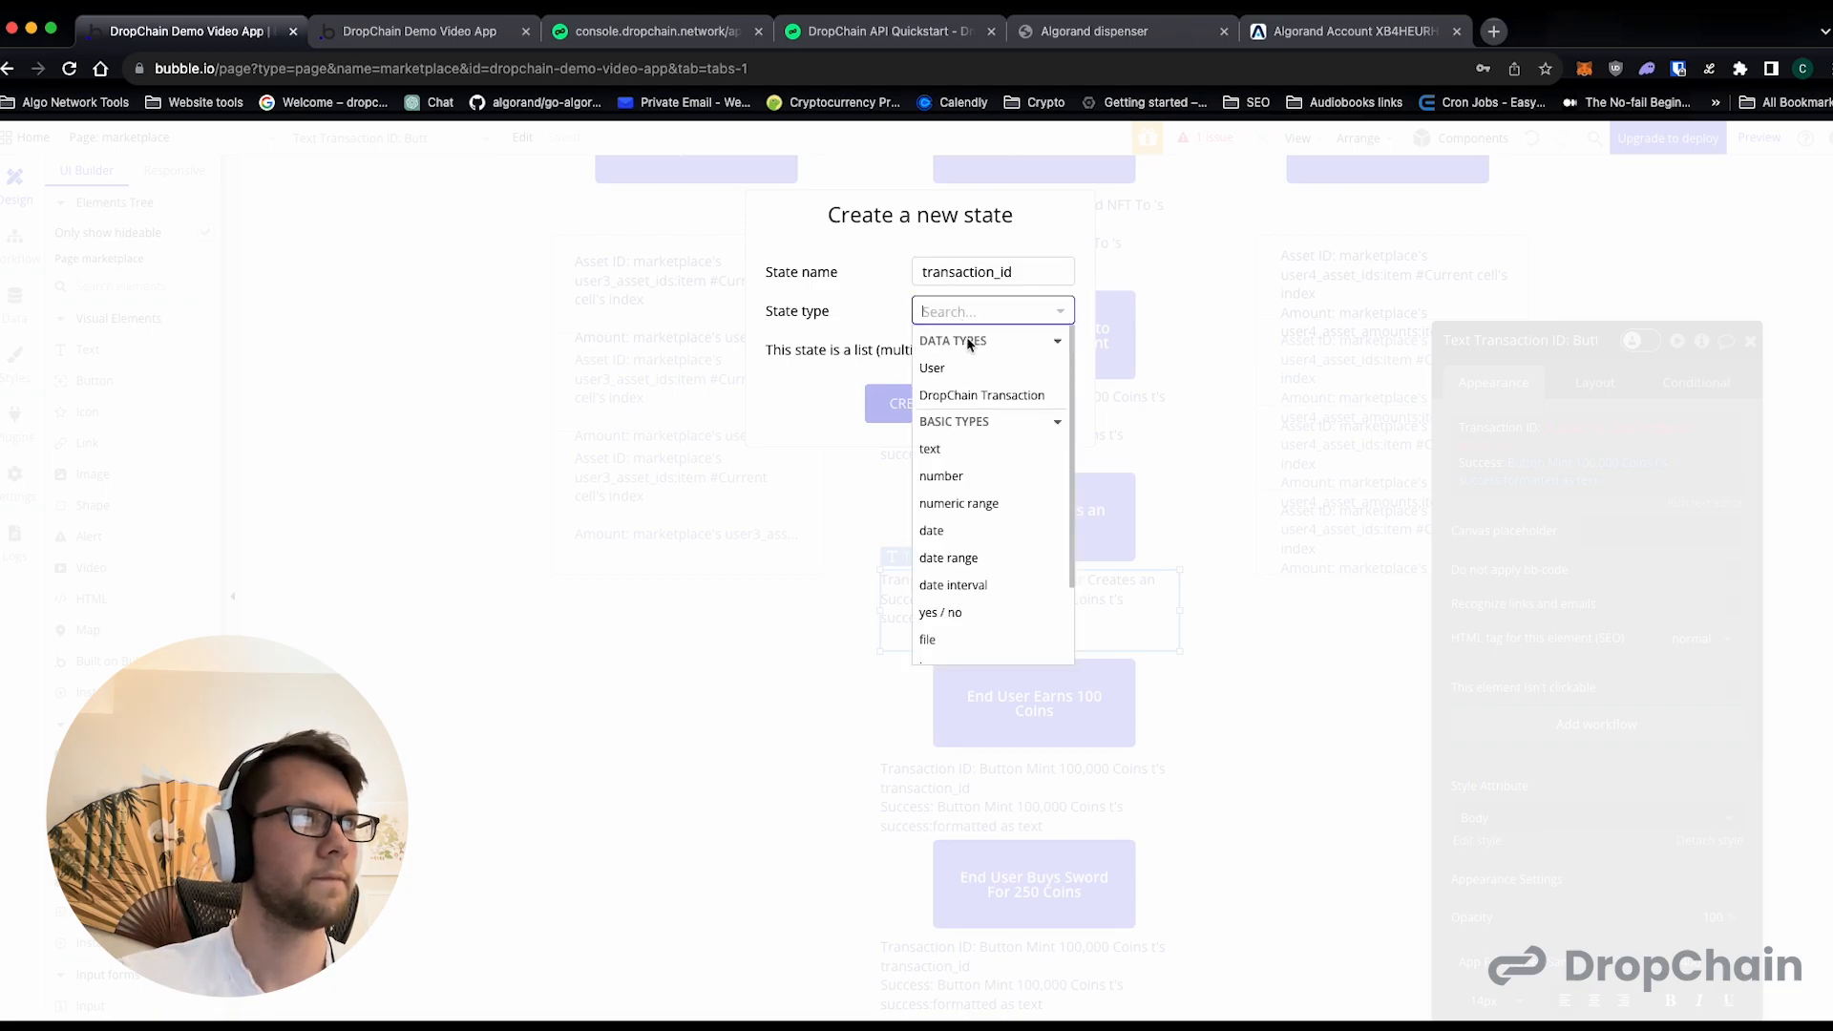
left_click(966, 461)
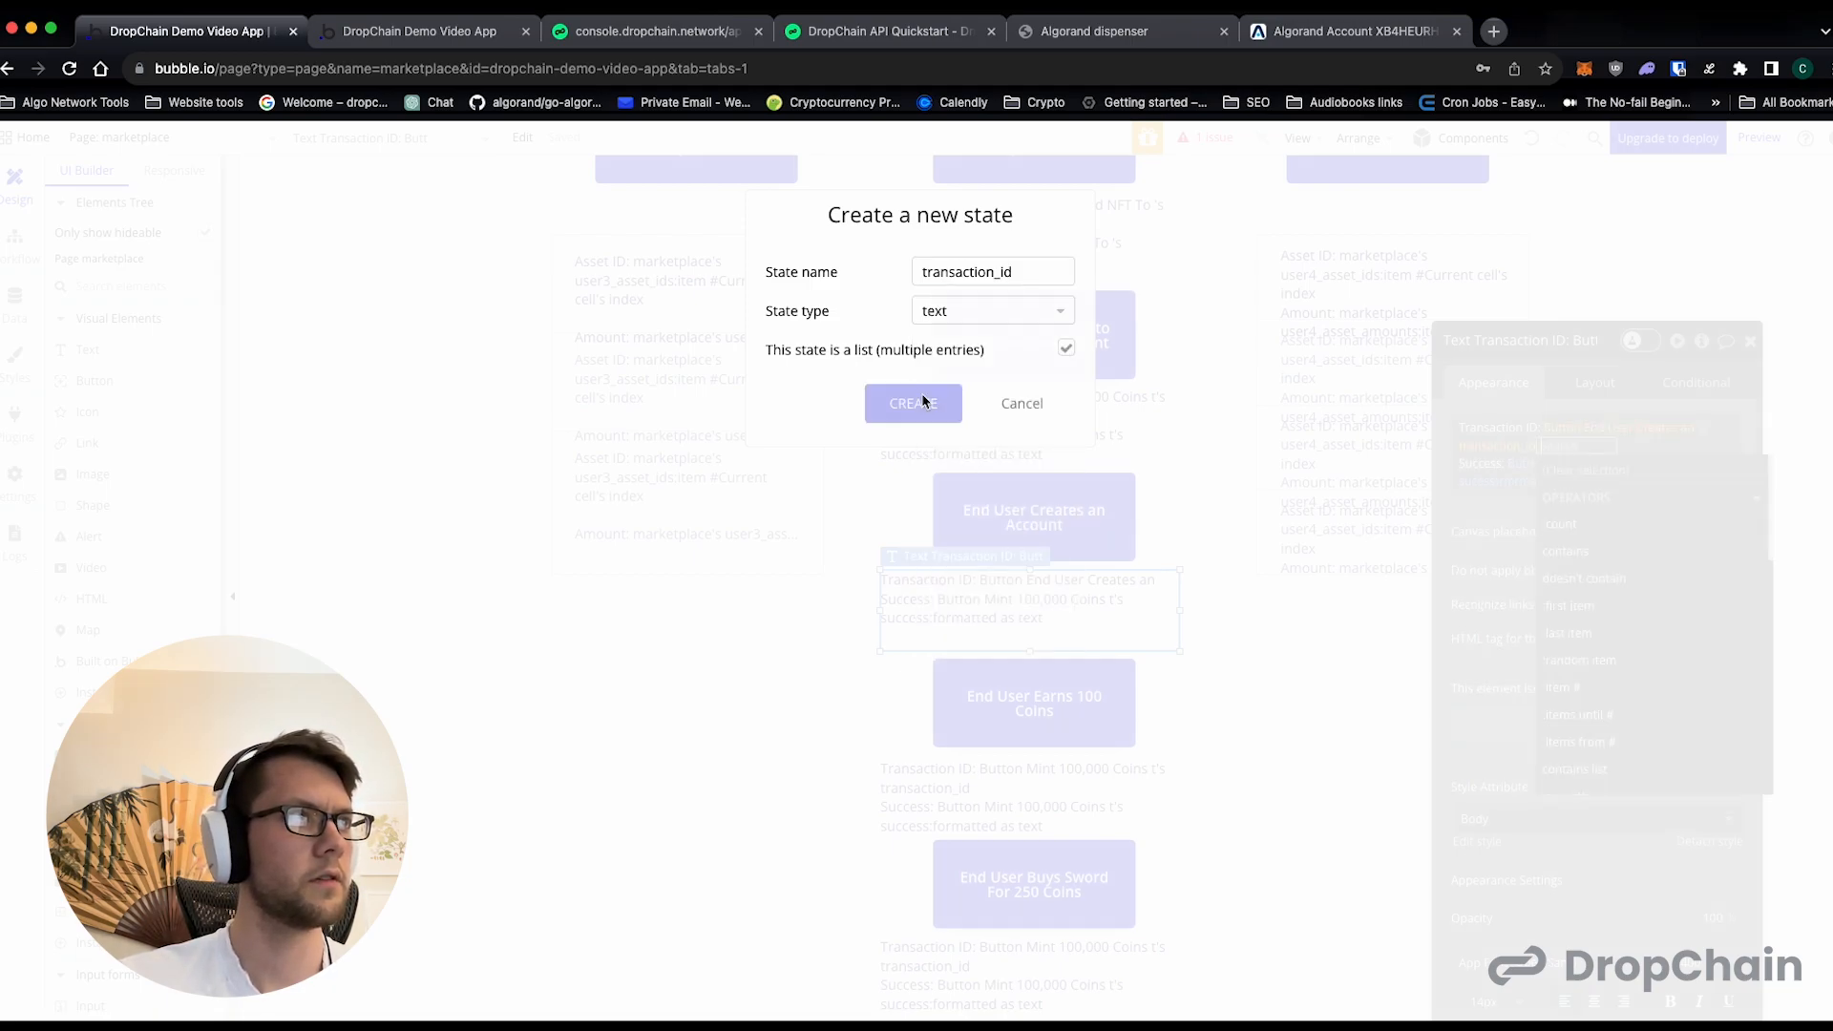
left_click(918, 403)
left_click(1518, 446)
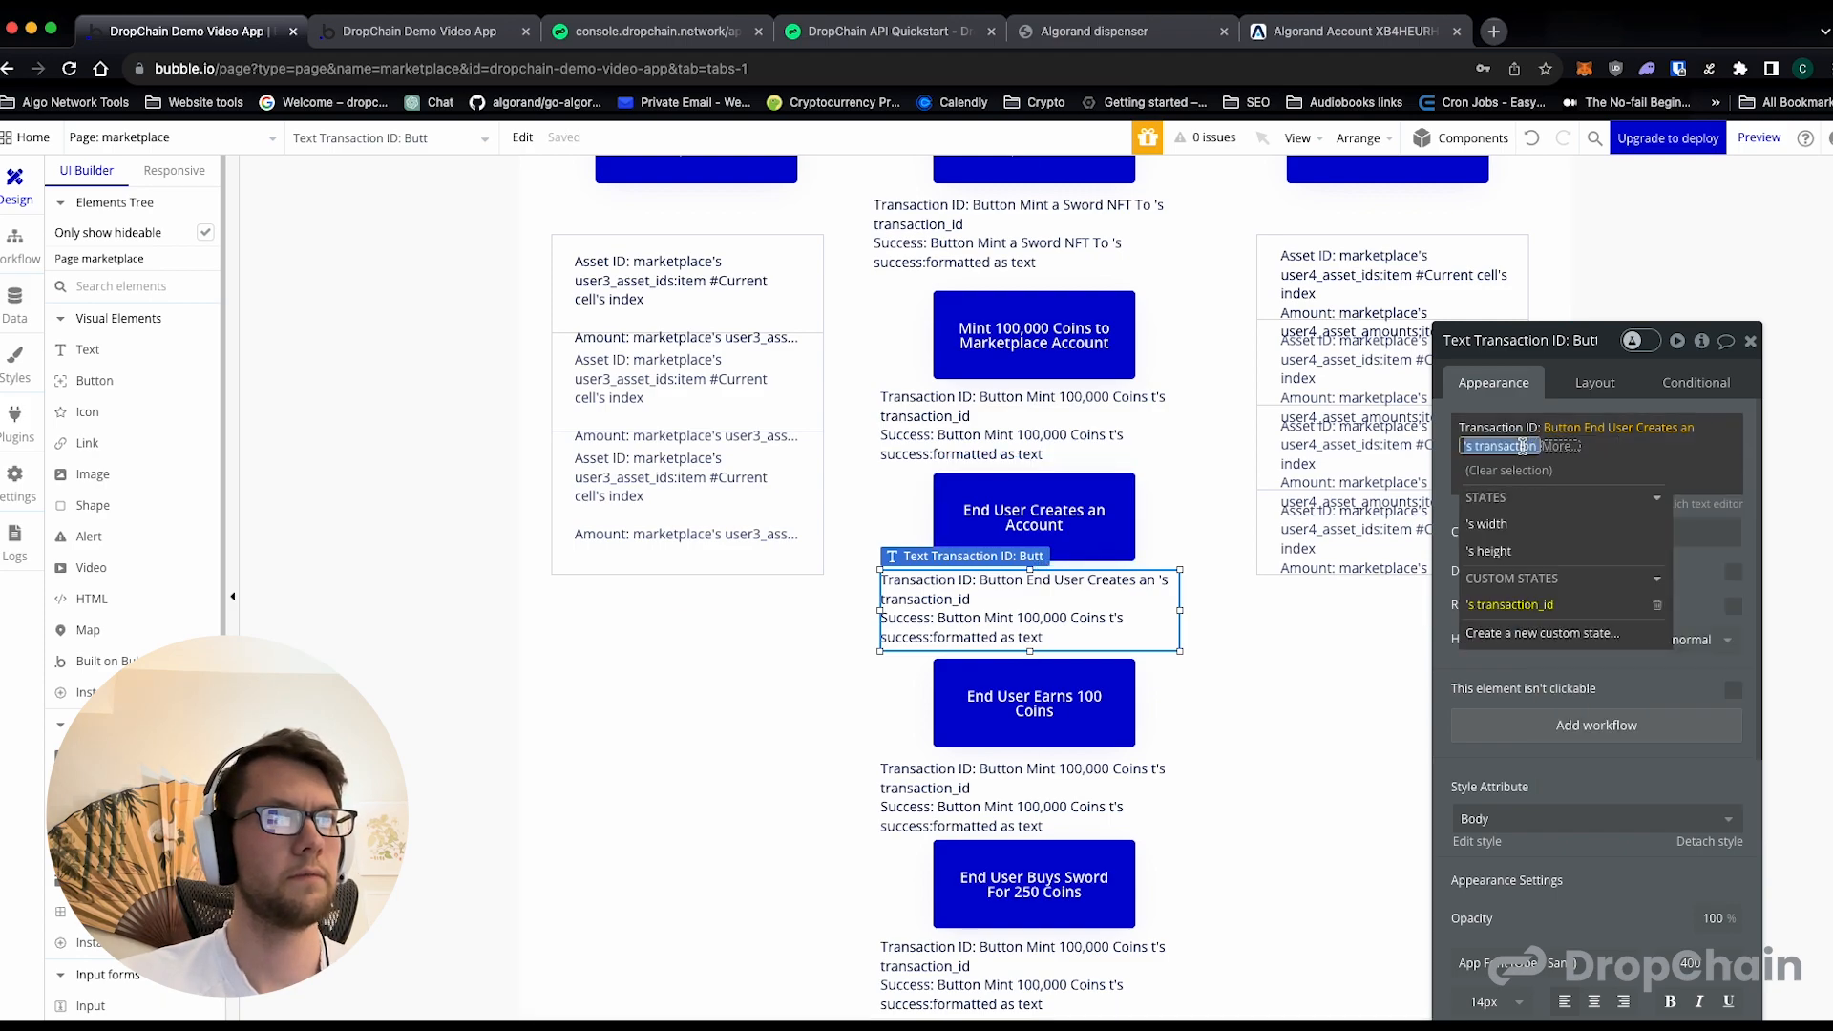
left_click(1657, 605)
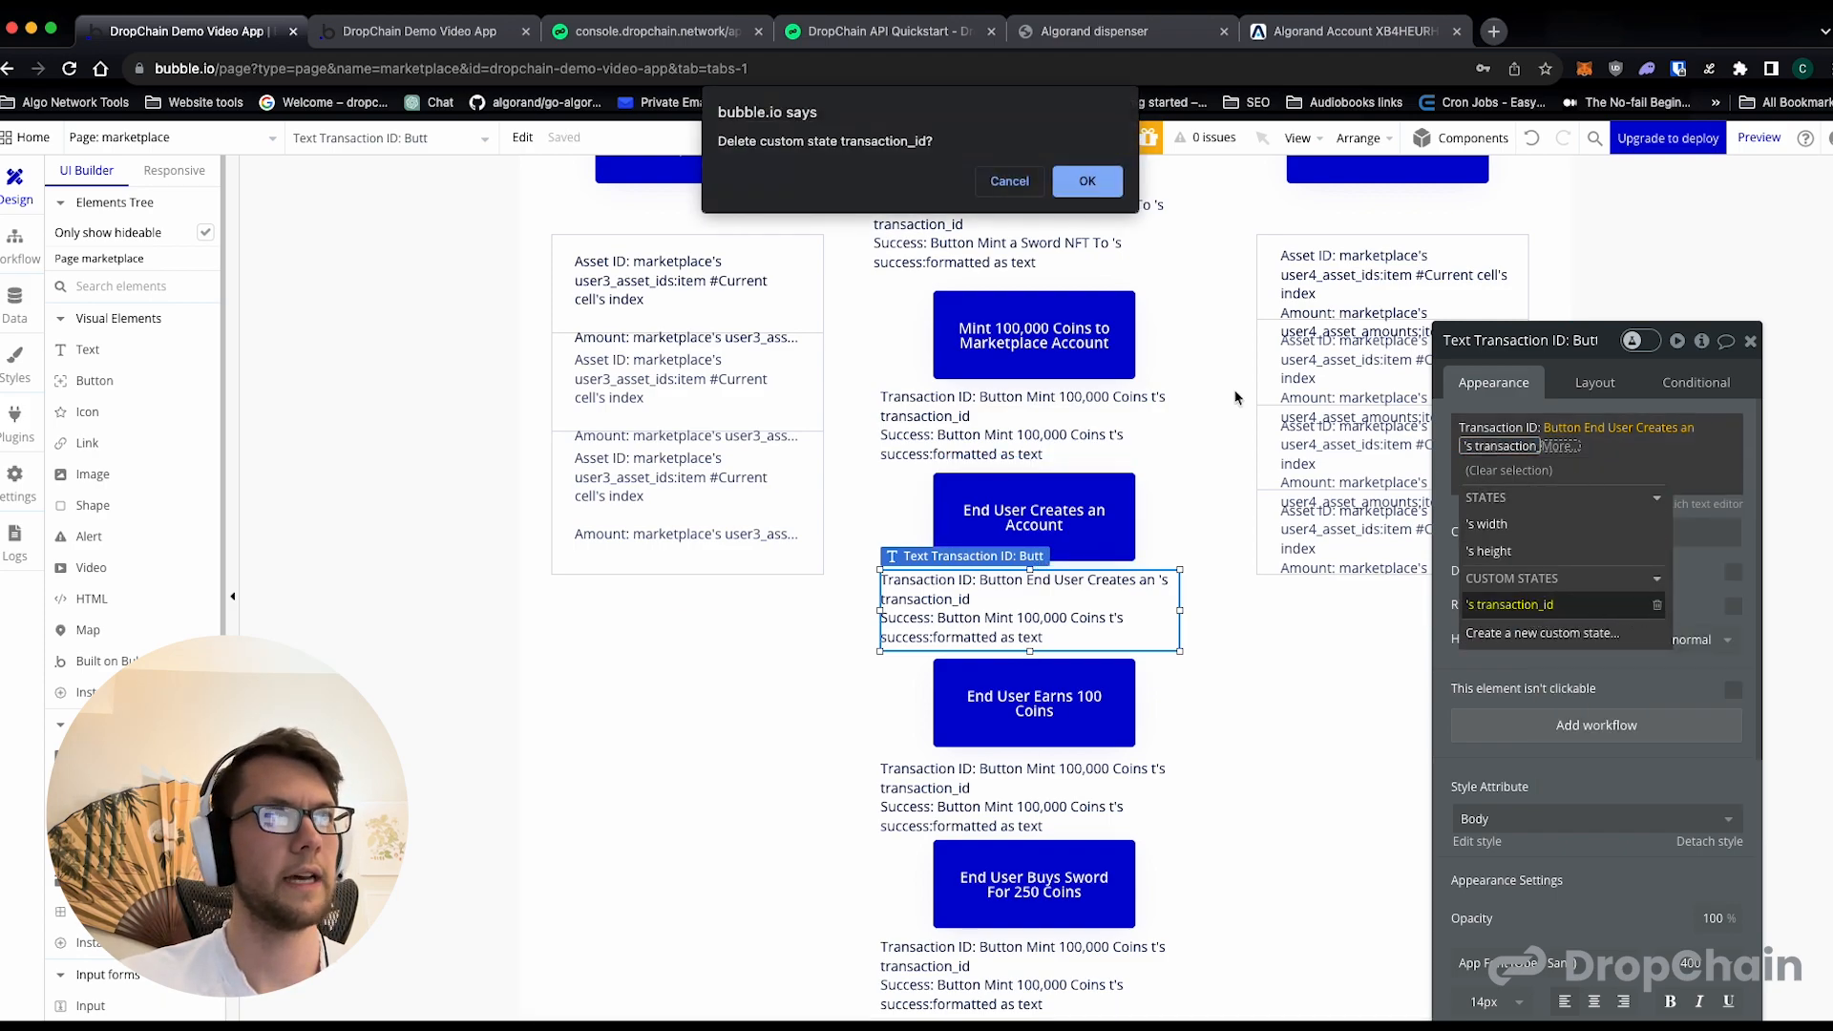
left_click(1087, 181)
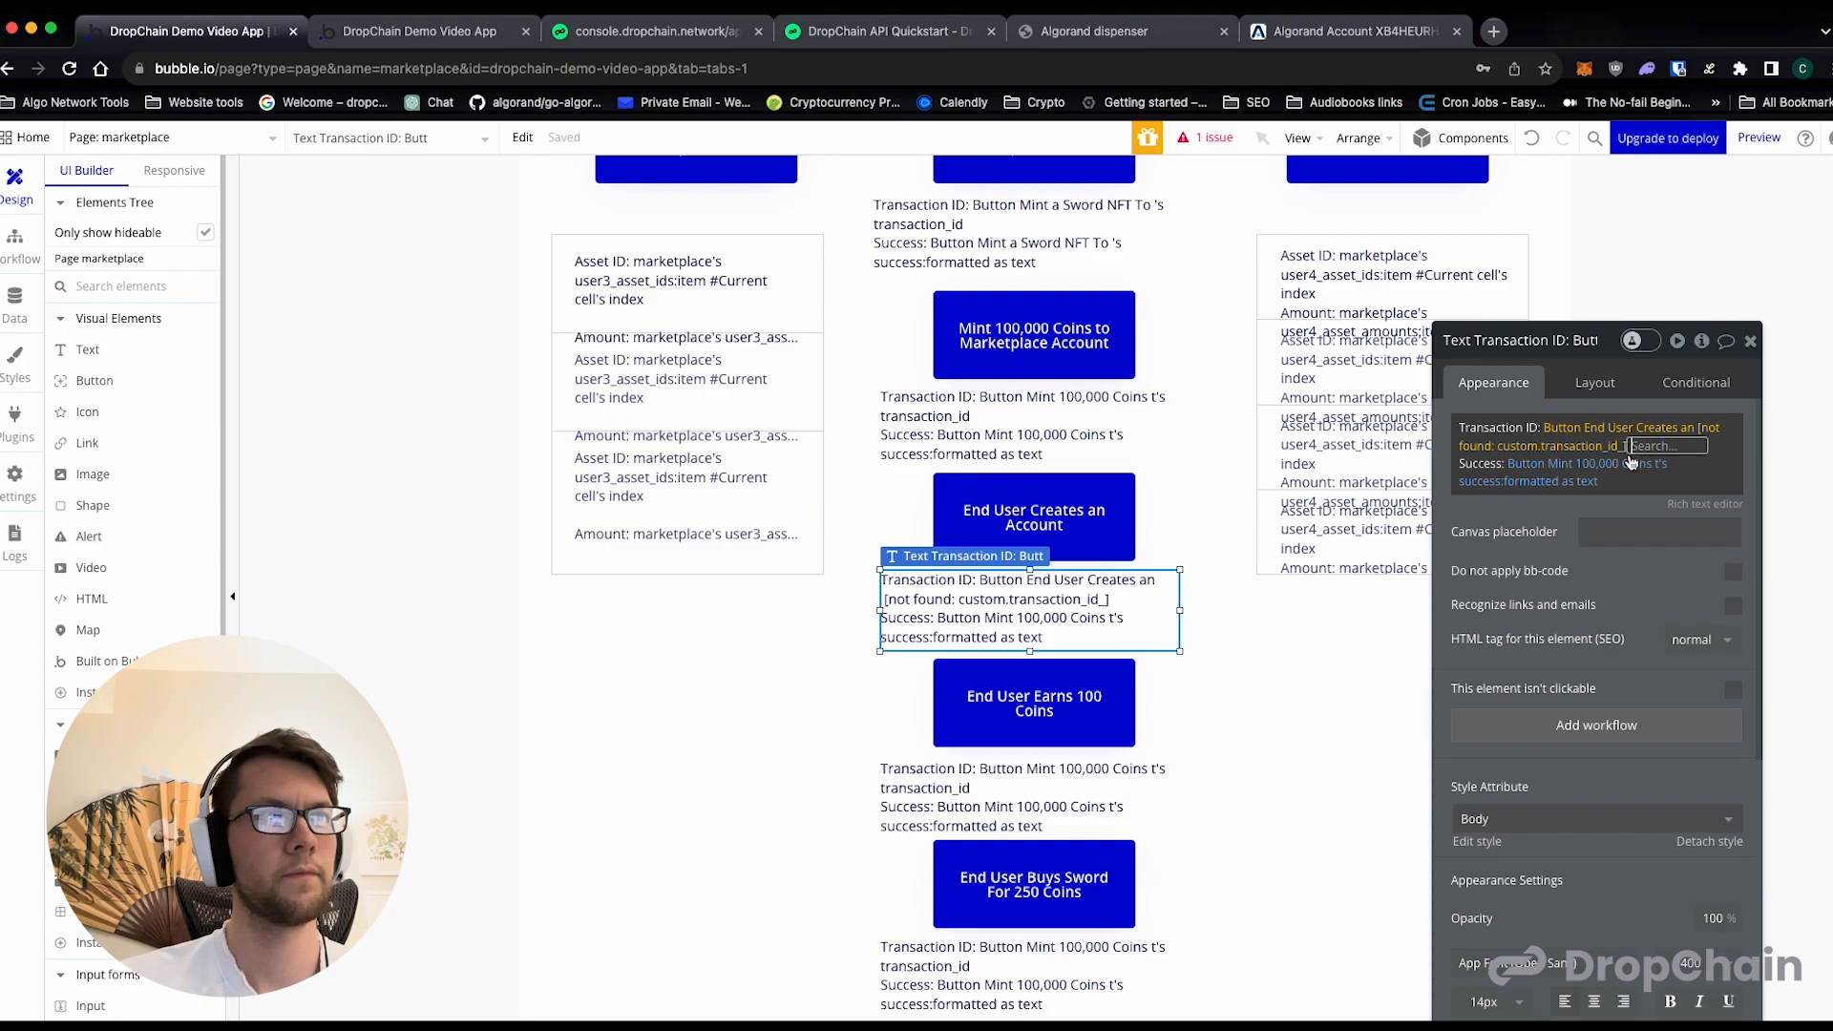
- Create a non-list text state named transaction_id on the End User Creates an Account button and use it as the Transaction ID value
left_click(1589, 444)
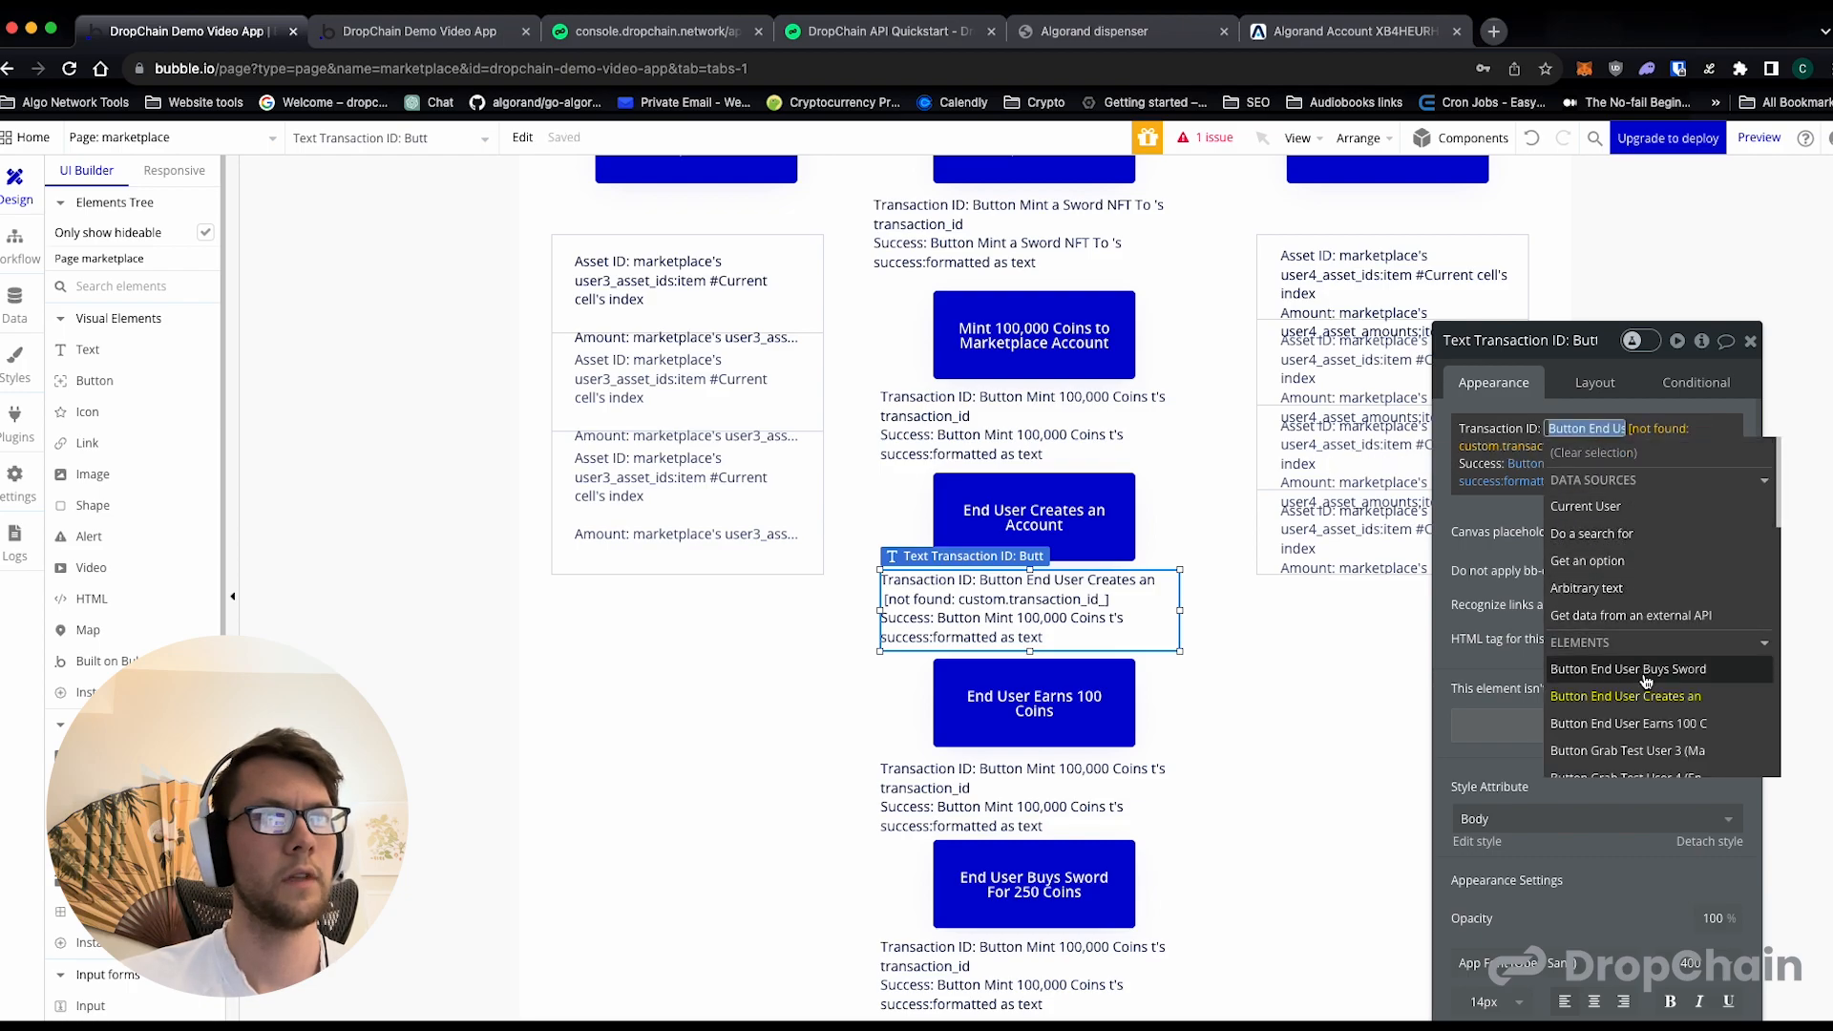
left_click(1643, 708)
left_click(1519, 551)
type("transaction_id")
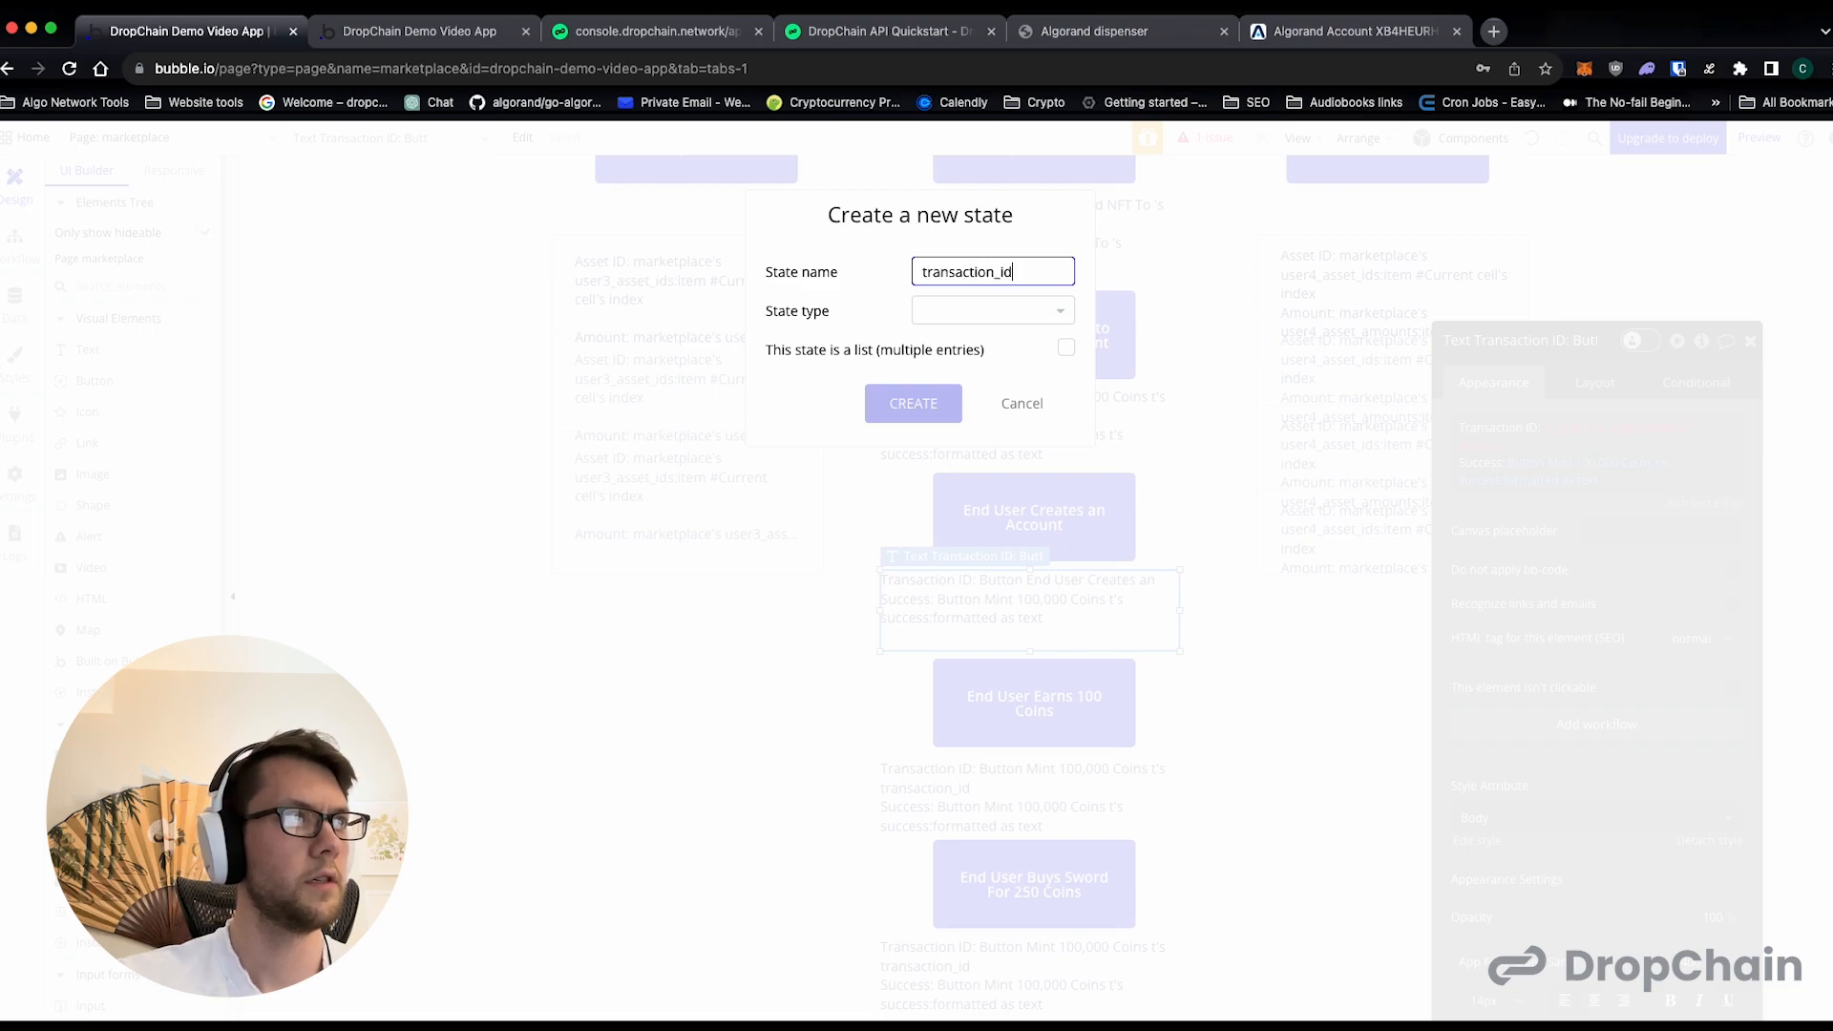
left_click(1026, 320)
left_click(971, 465)
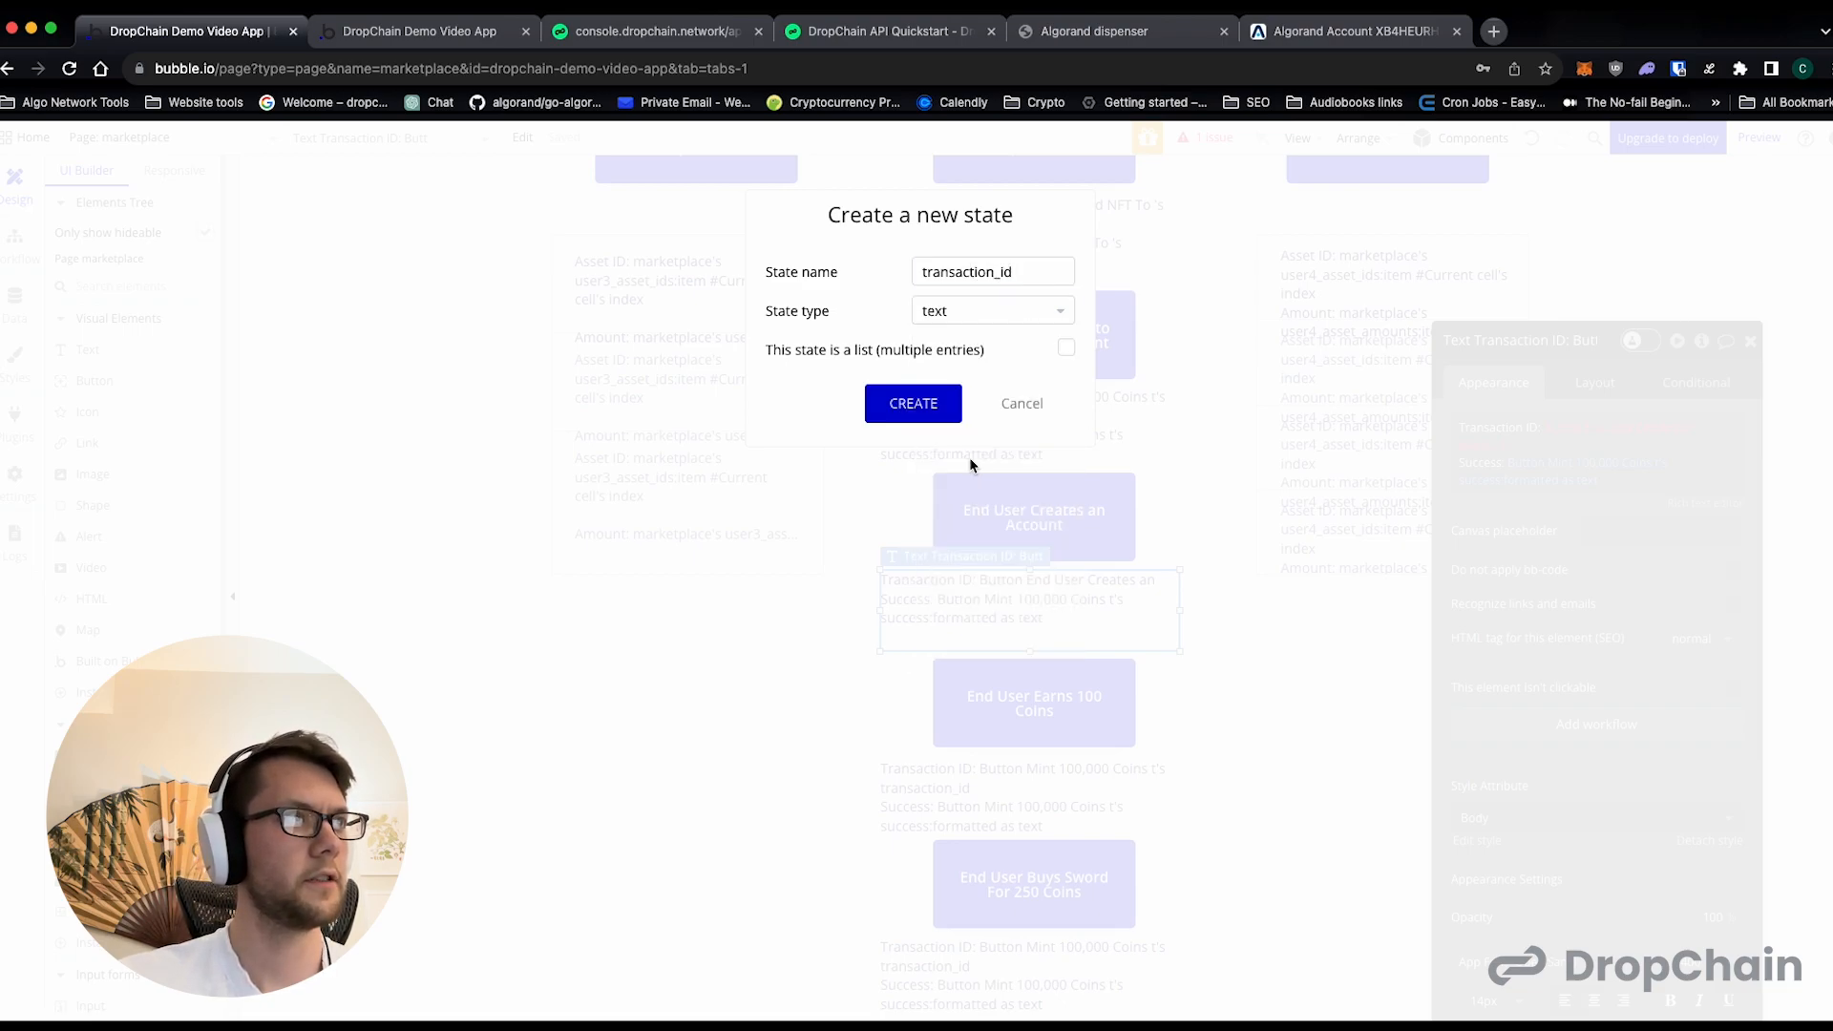
left_click(914, 404)
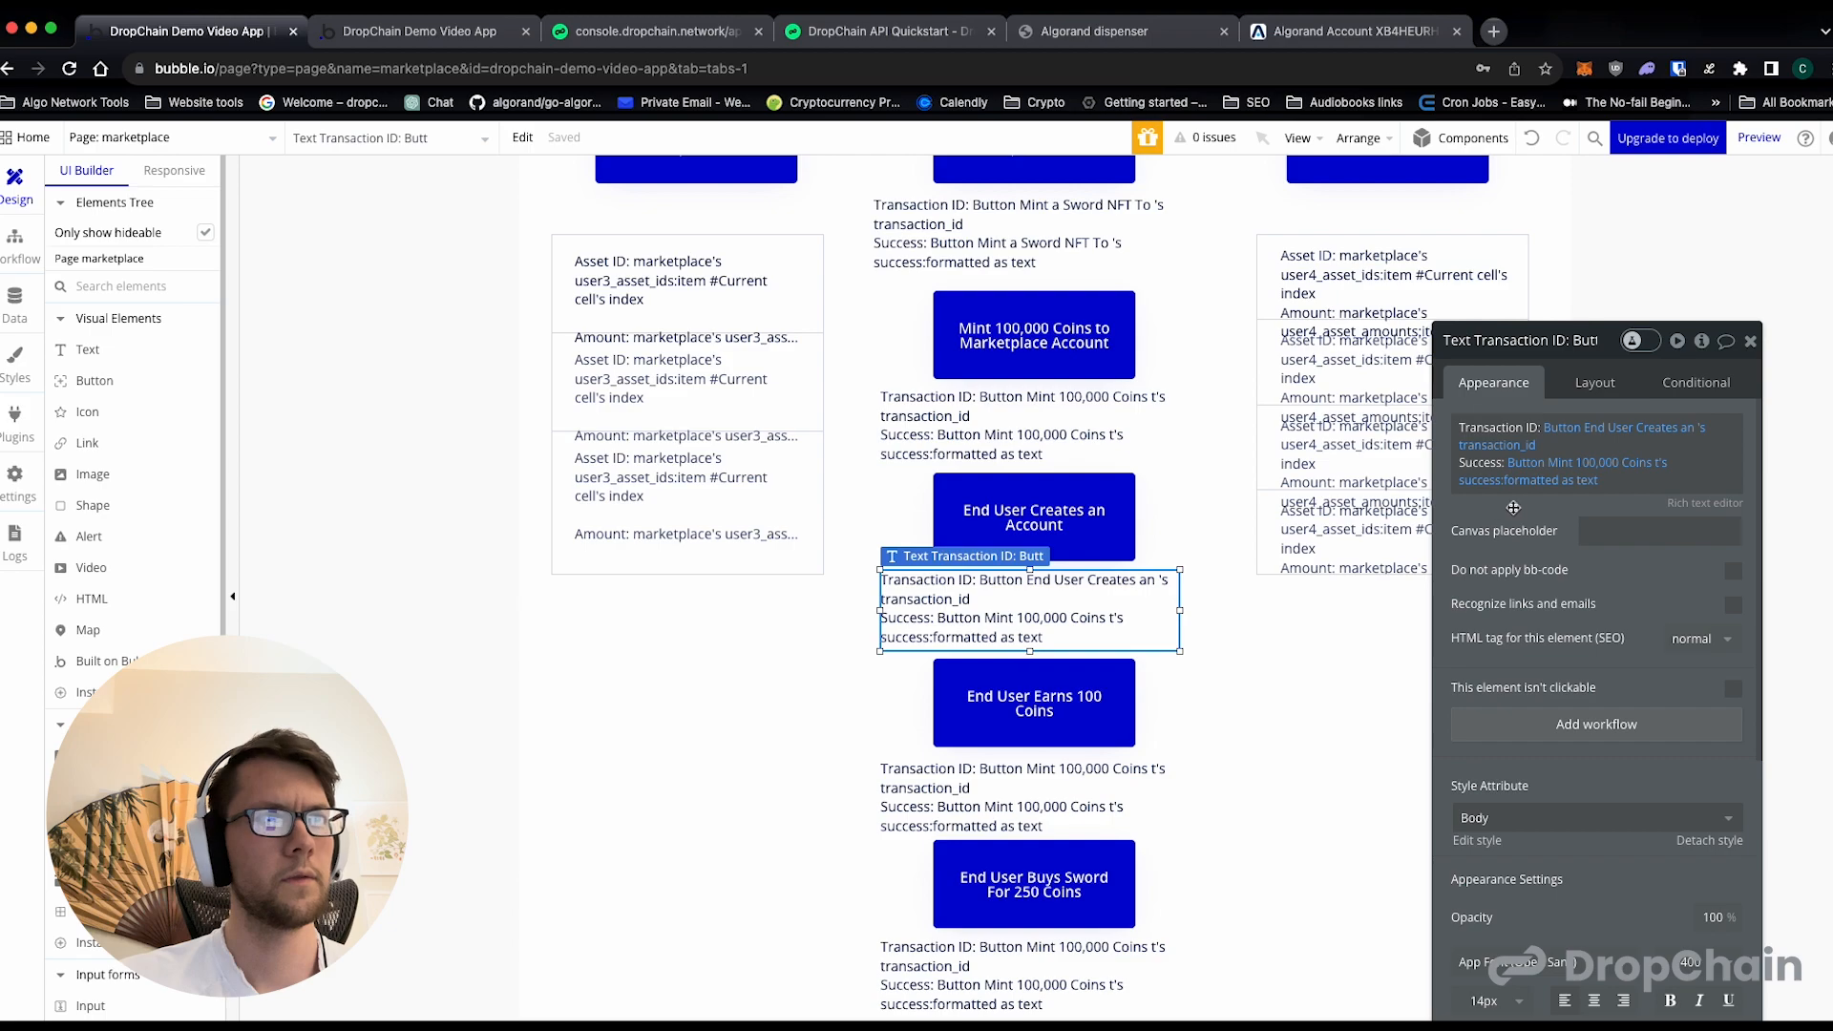
- Set the Success source in the same result text to the End User Creates an Account button
left_click(1564, 462)
scroll(1585, 668, "down", 1)
left_click(1585, 709)
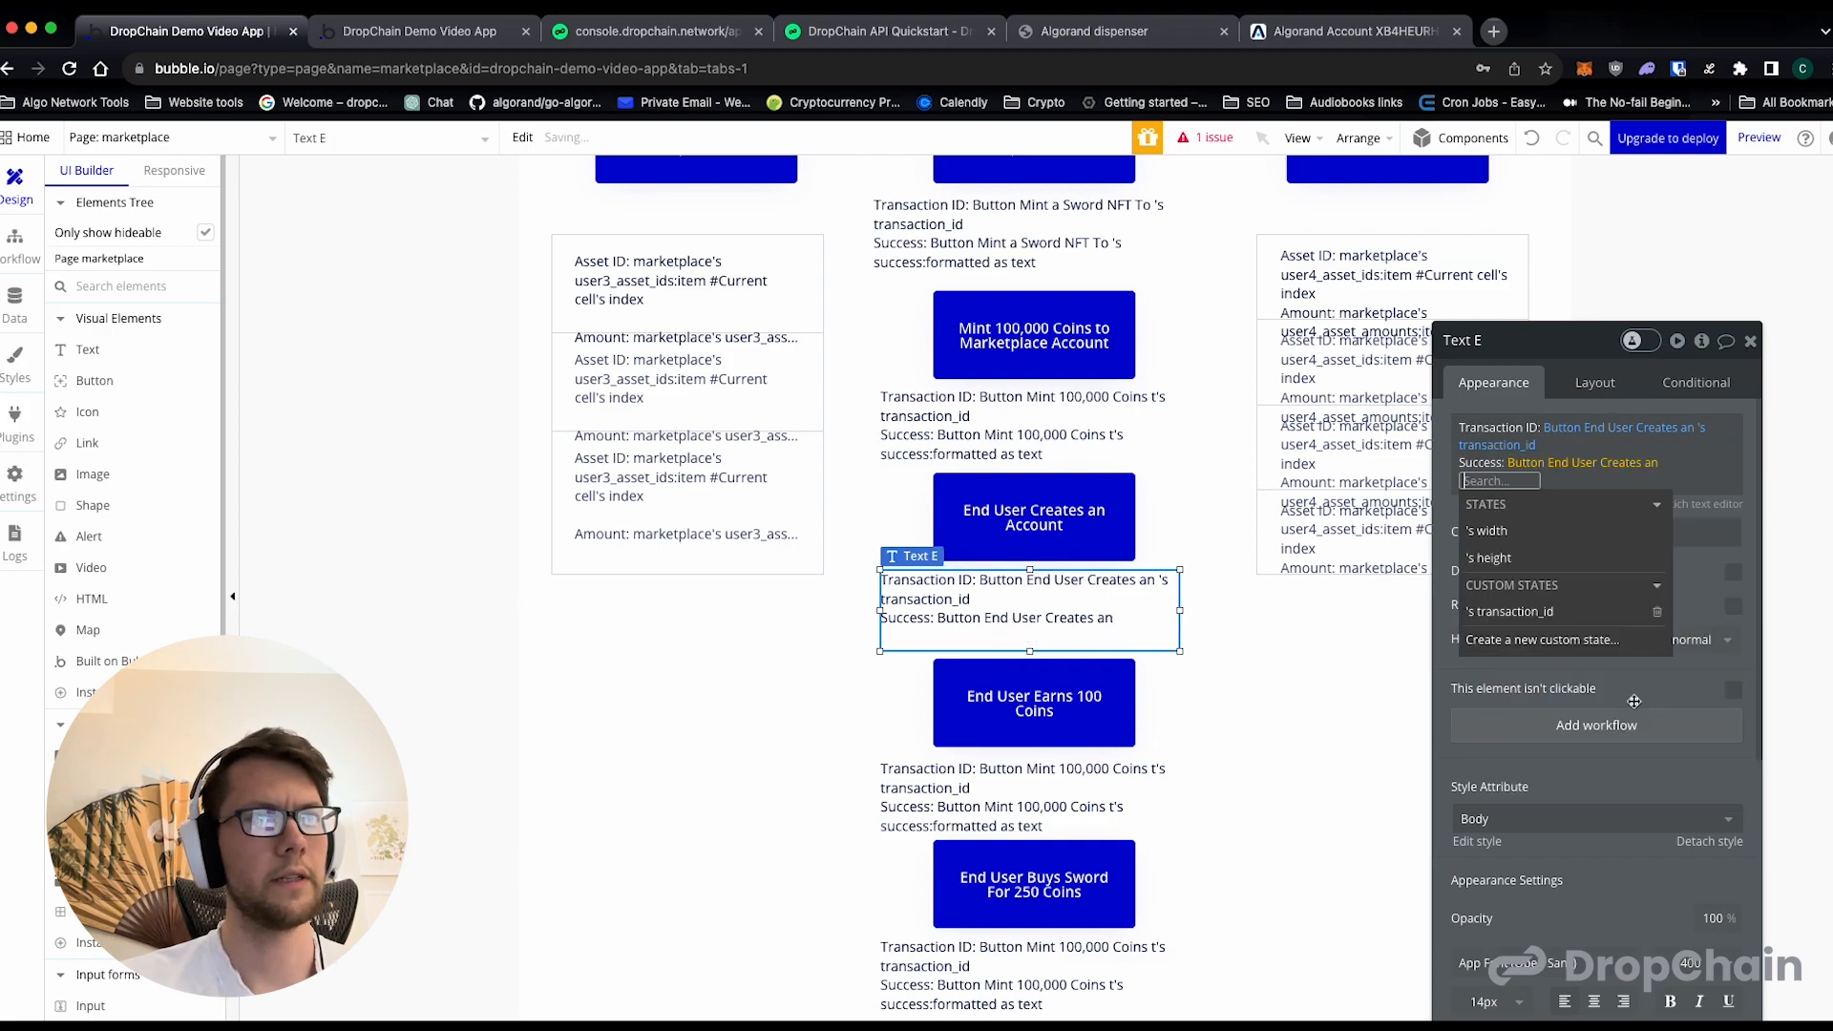
left_click(1563, 612)
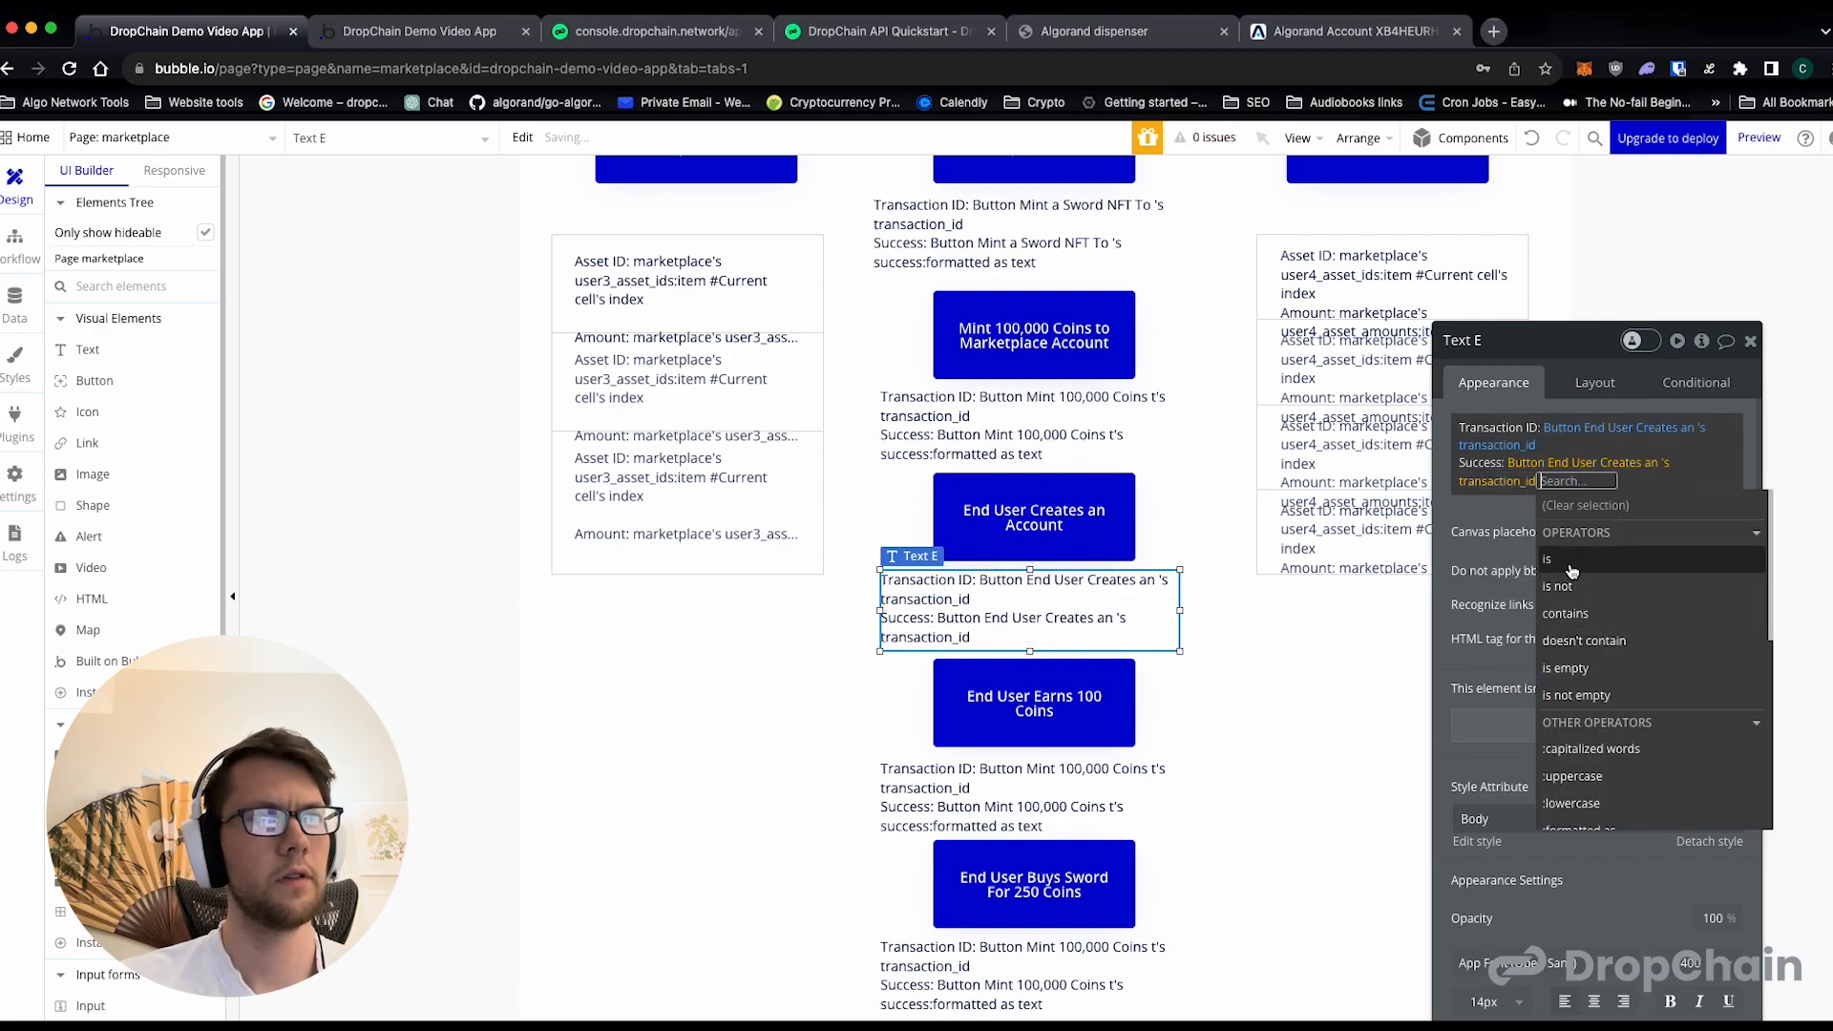
left_click(1519, 484)
left_click(1539, 668)
type("success")
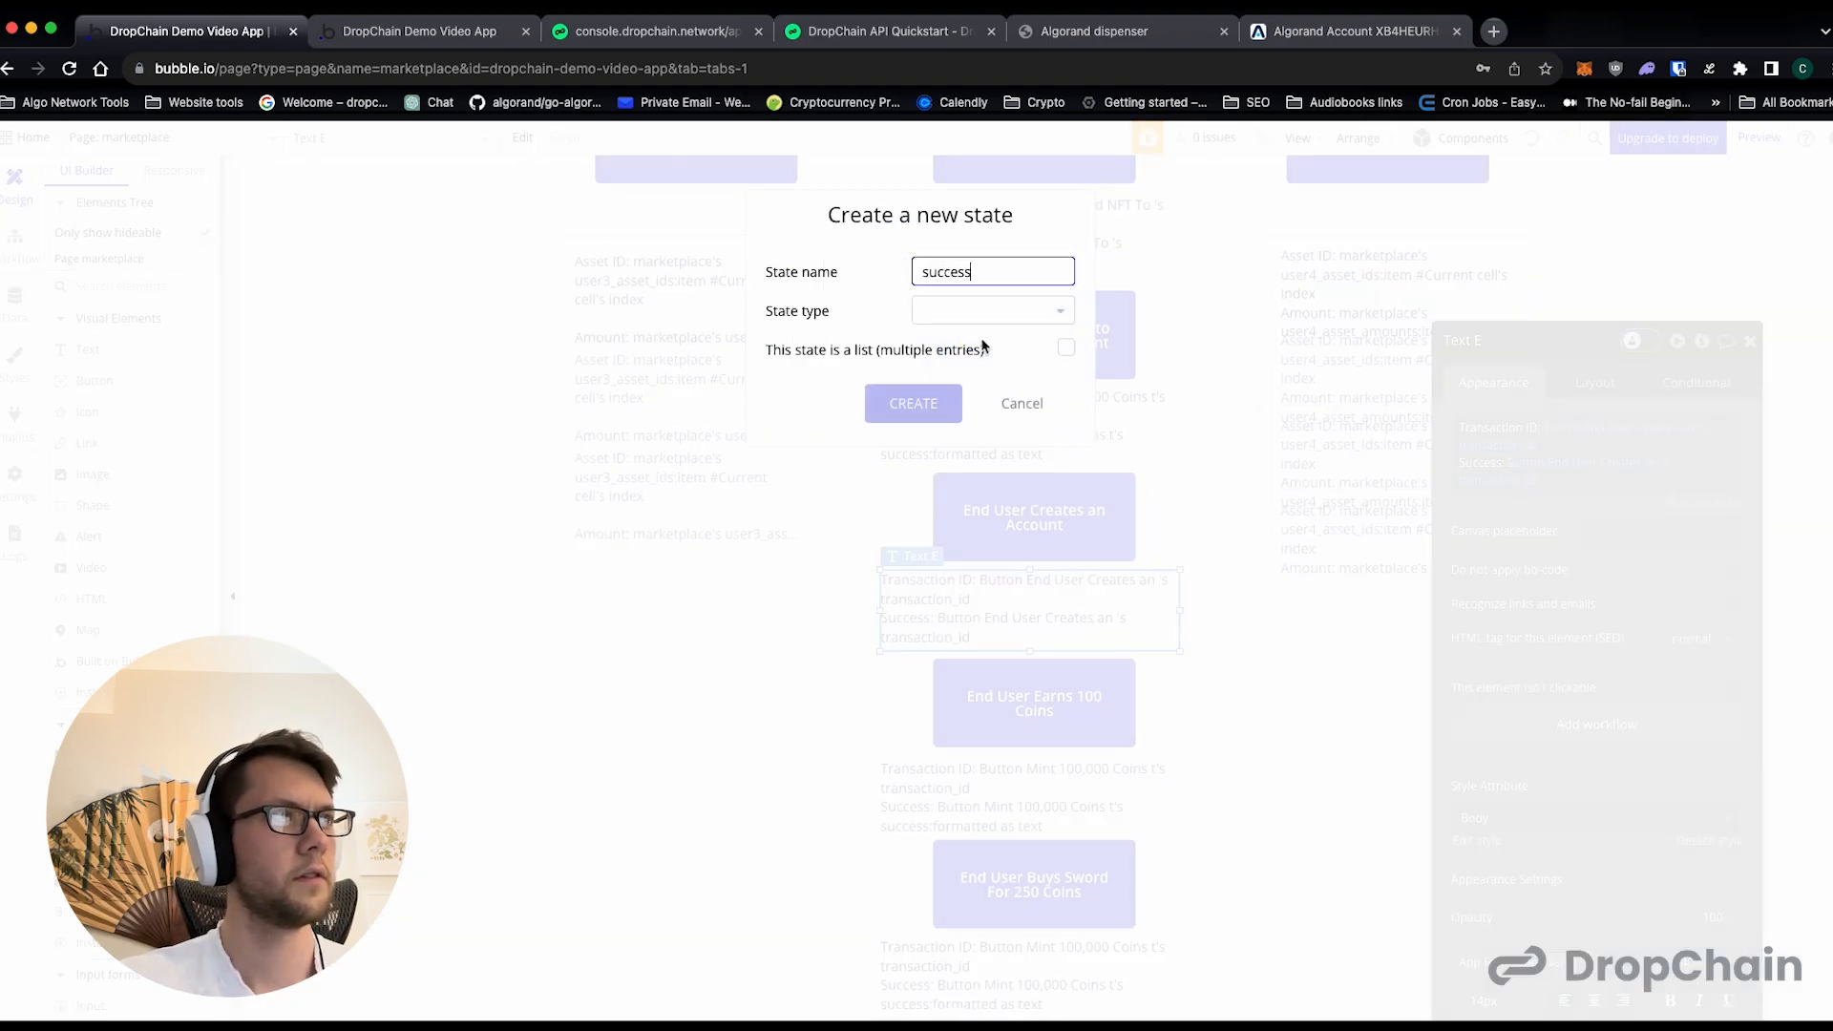
left_click(969, 311)
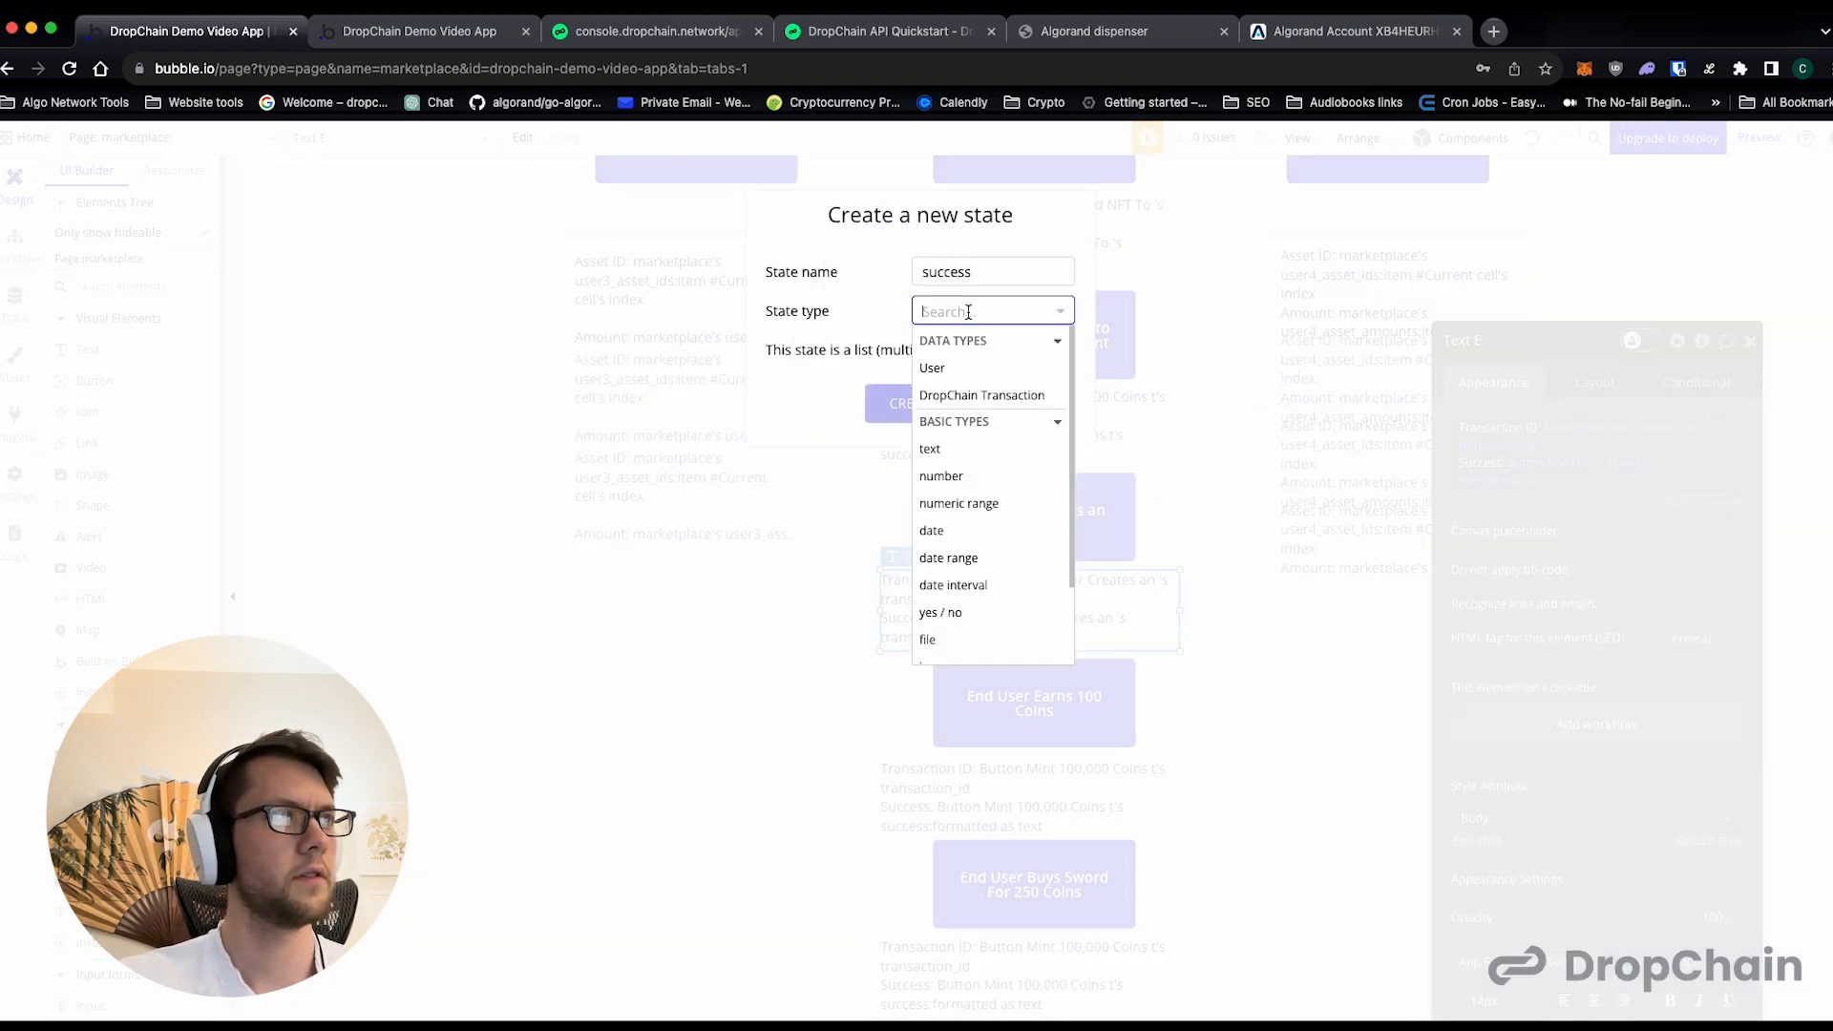
left_click(964, 449)
left_click(913, 403)
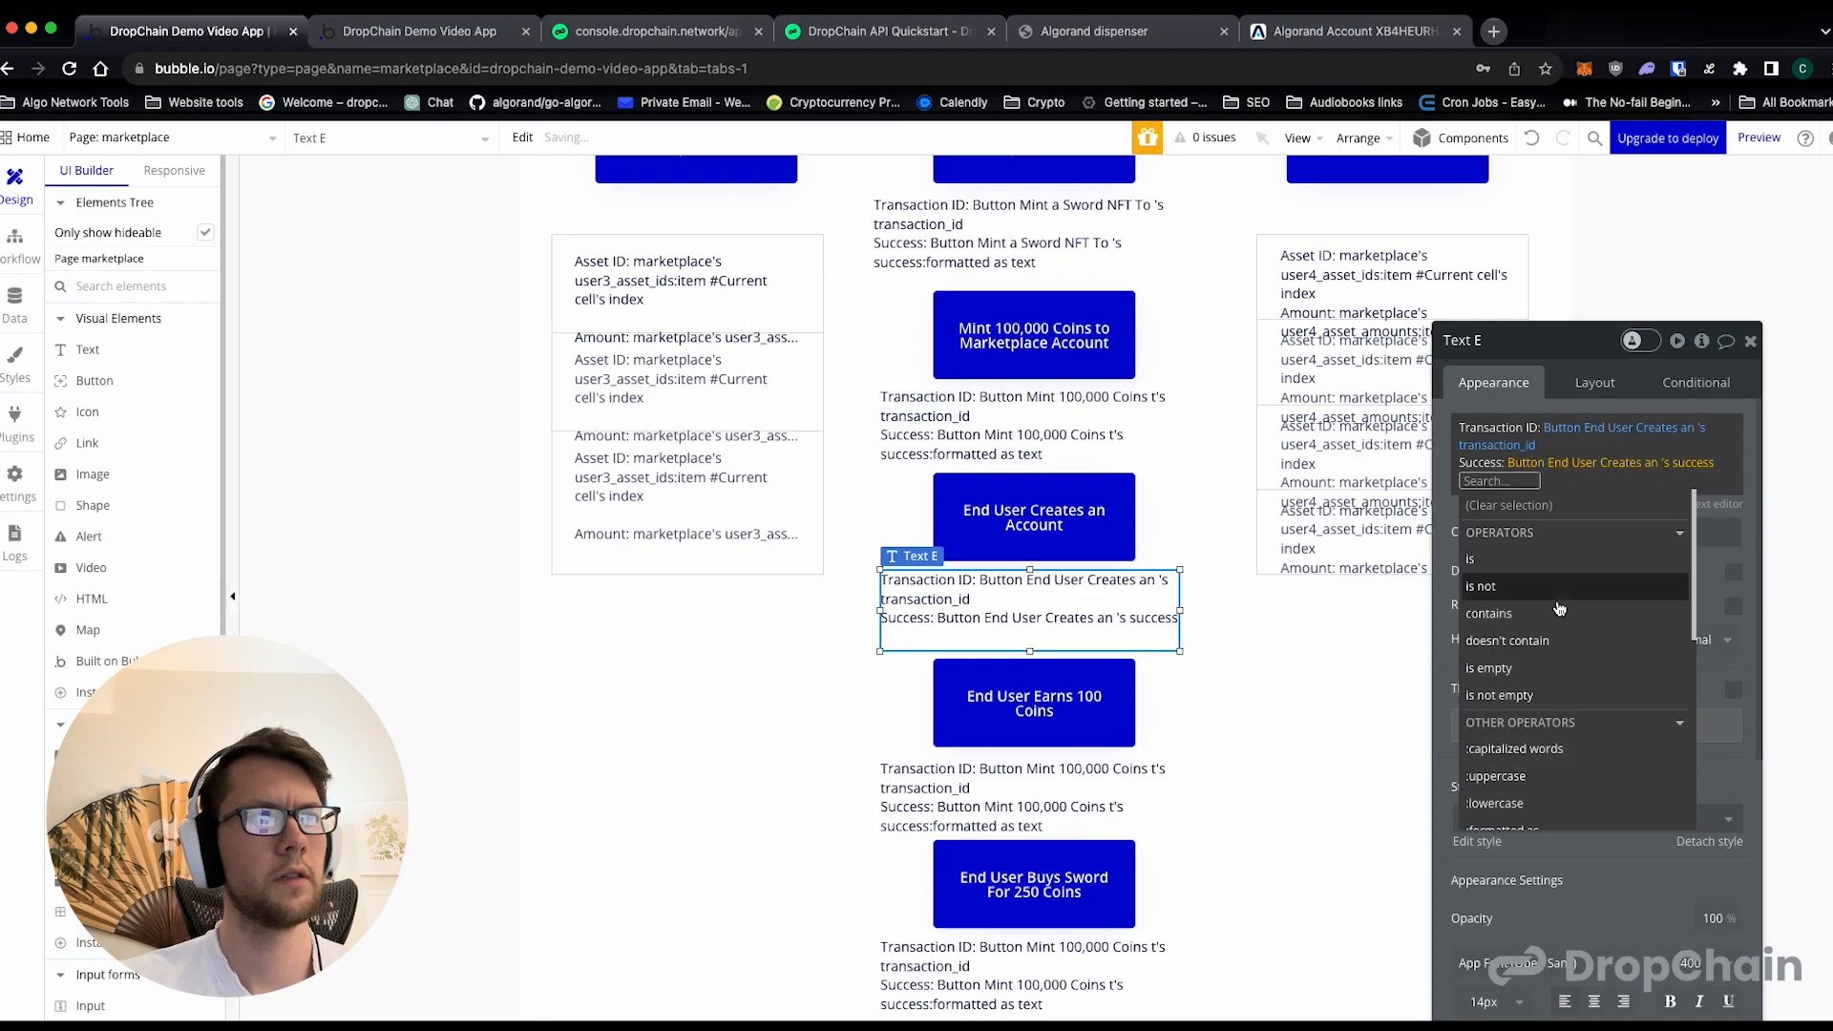
scroll(1561, 666, "down", 3)
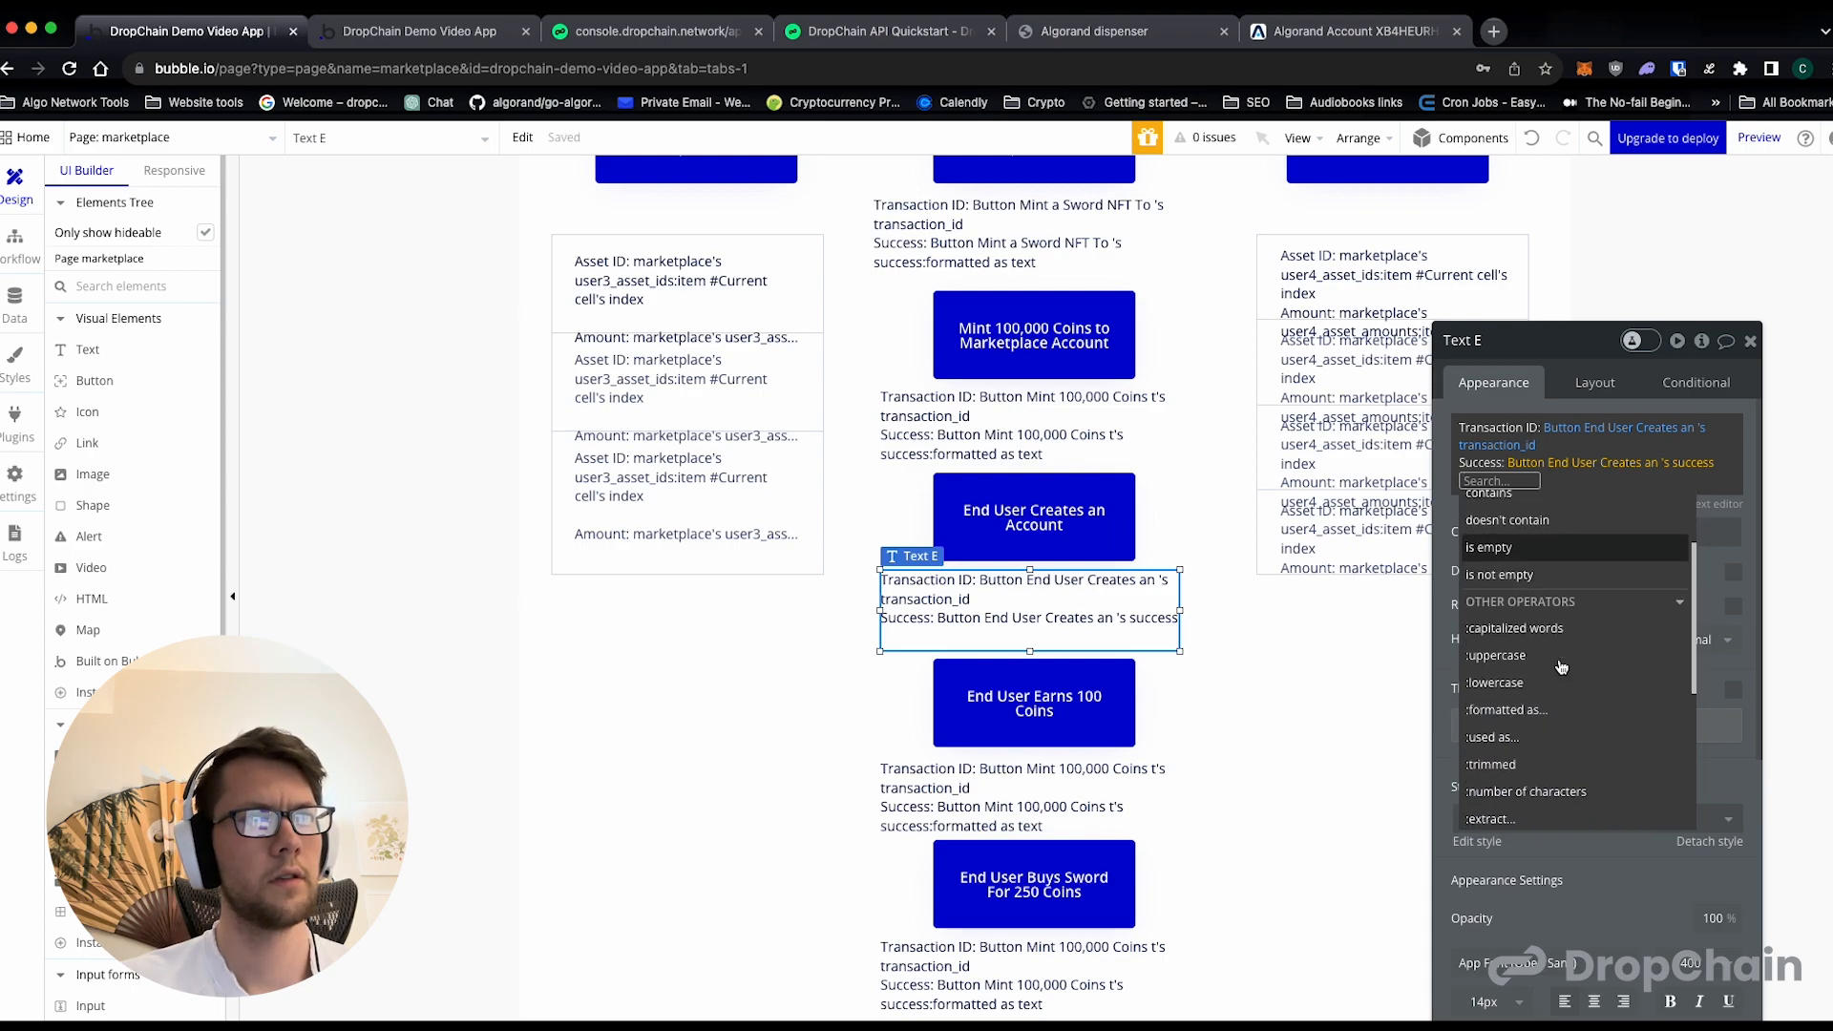
left_click(1688, 464)
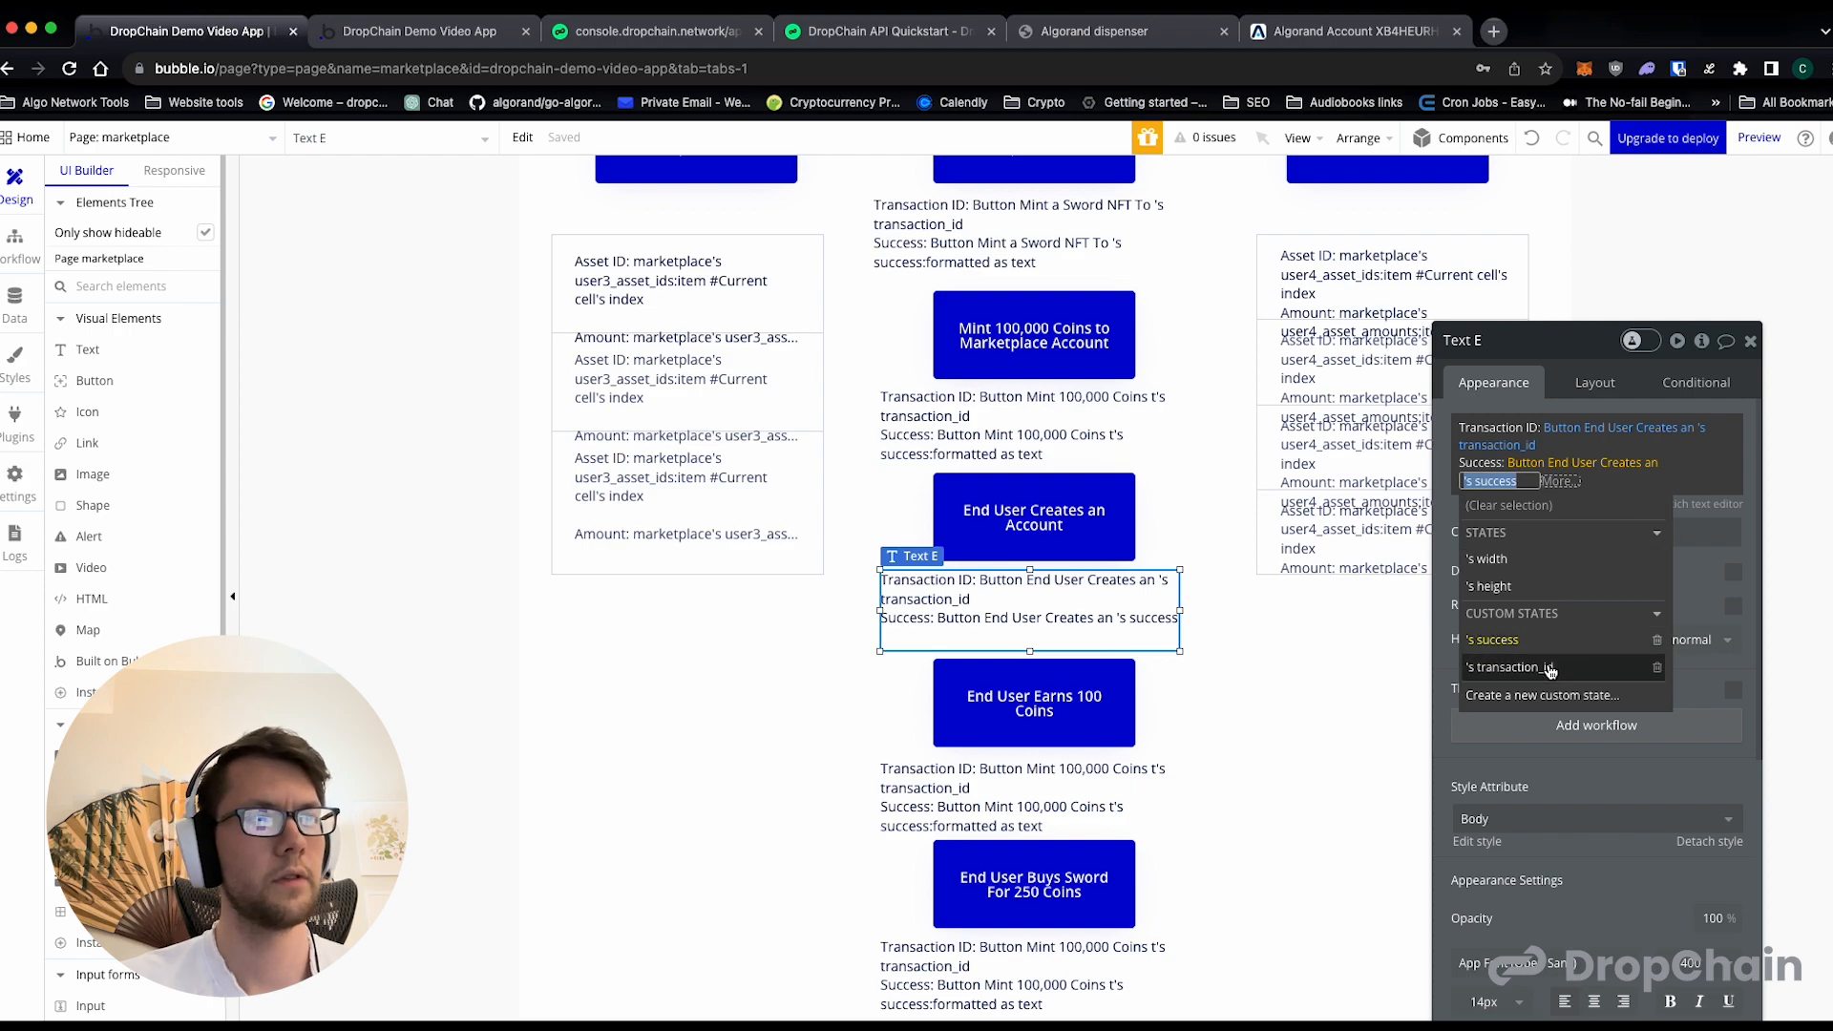
left_click(1658, 640)
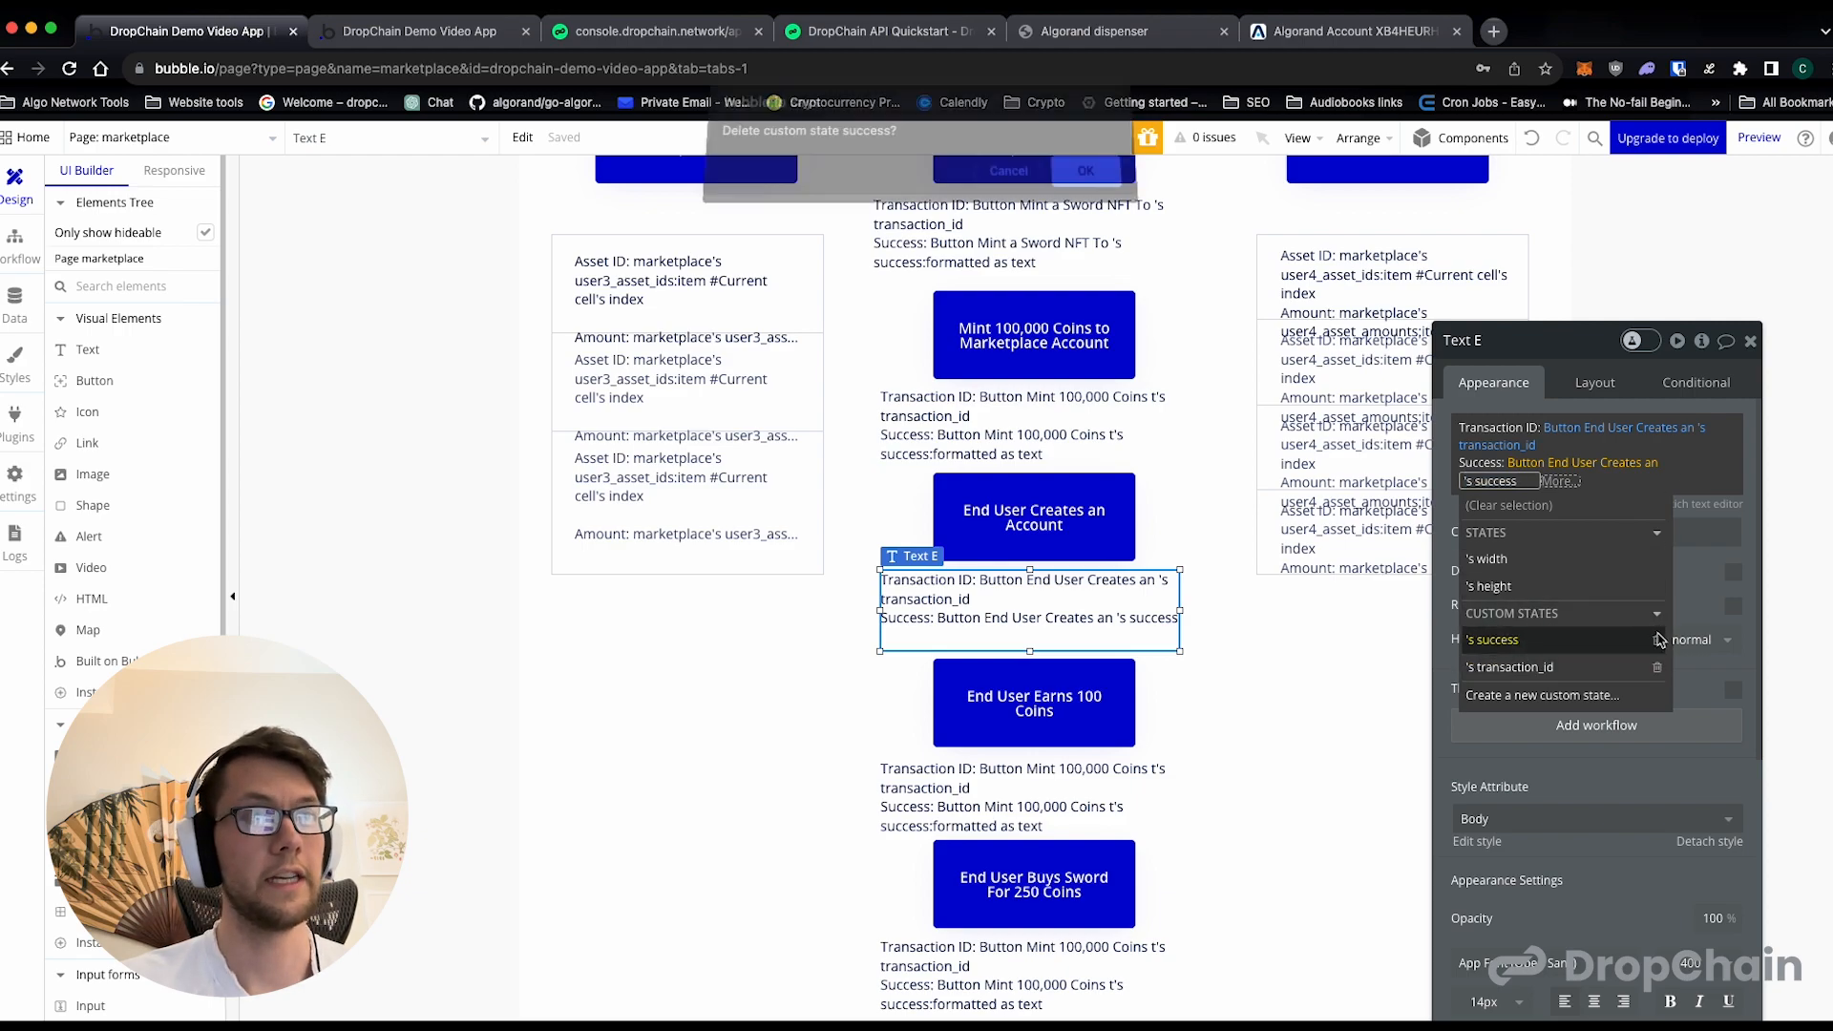
left_click(1093, 170)
- Create a yes/no state named success on the End User Creates an Account button and show it as the Success value, formatted as text
left_click(1609, 482)
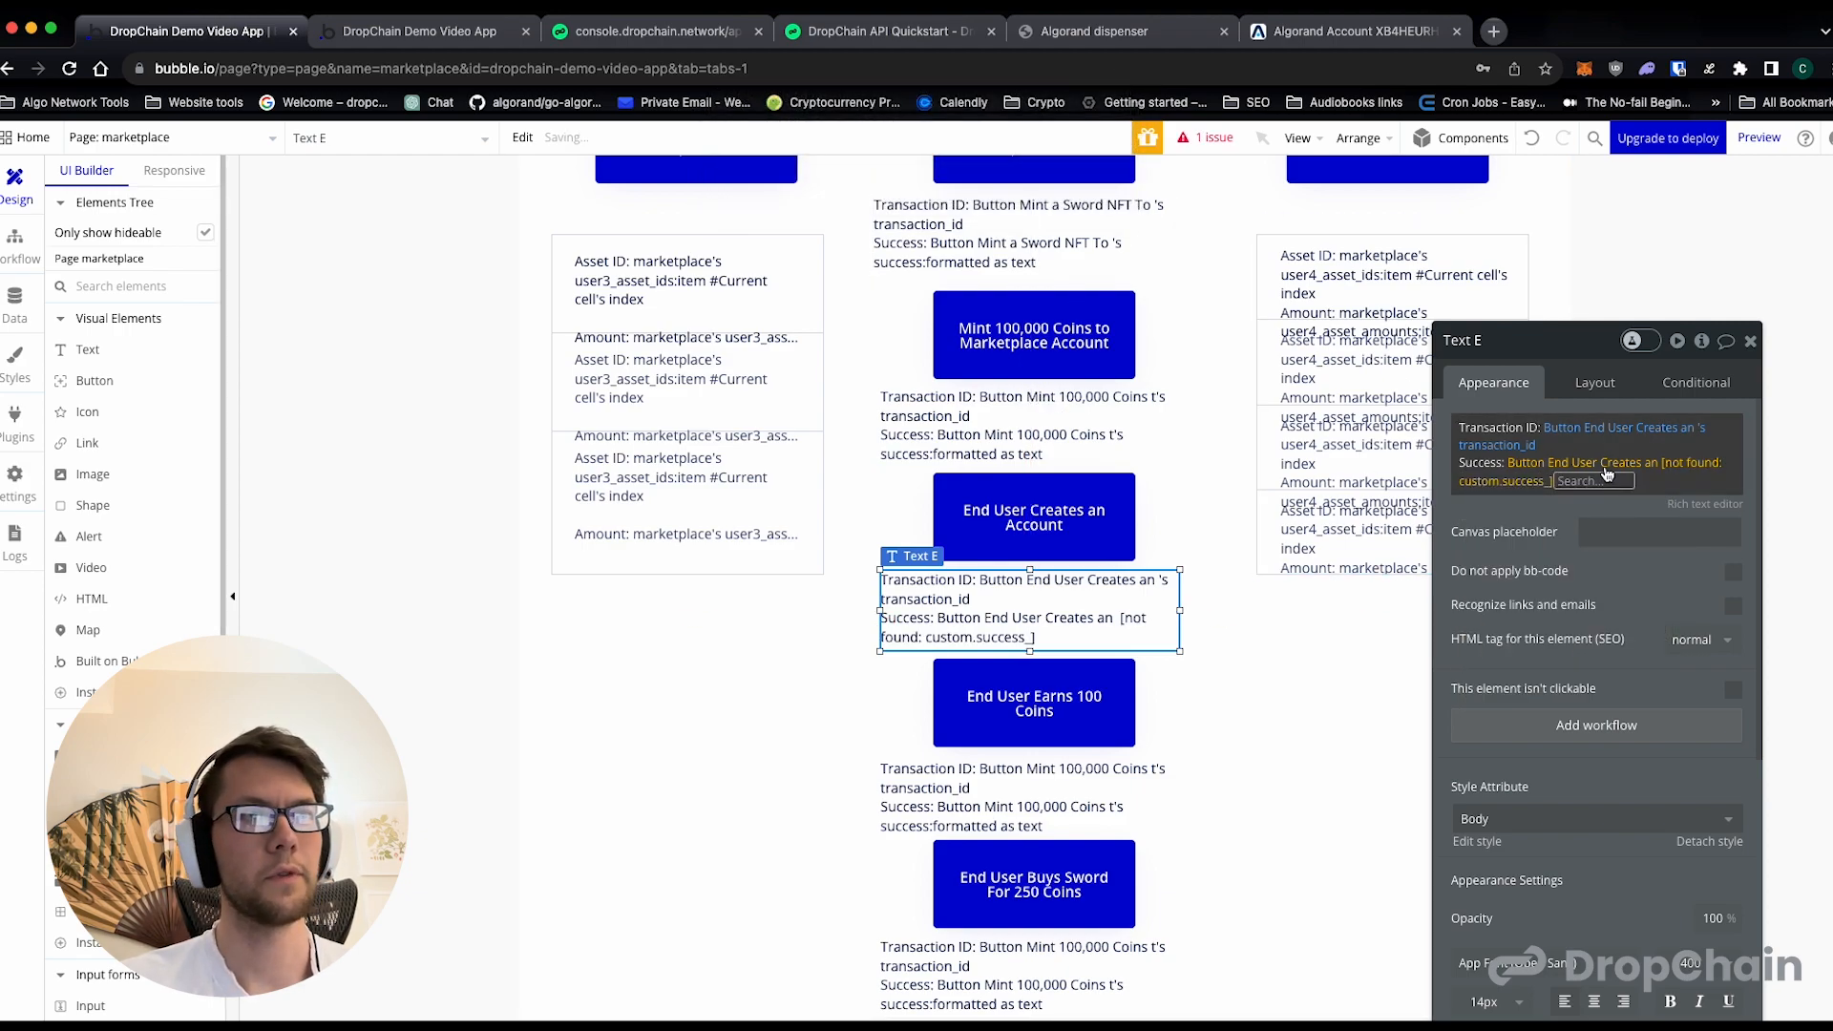
left_click(1543, 665)
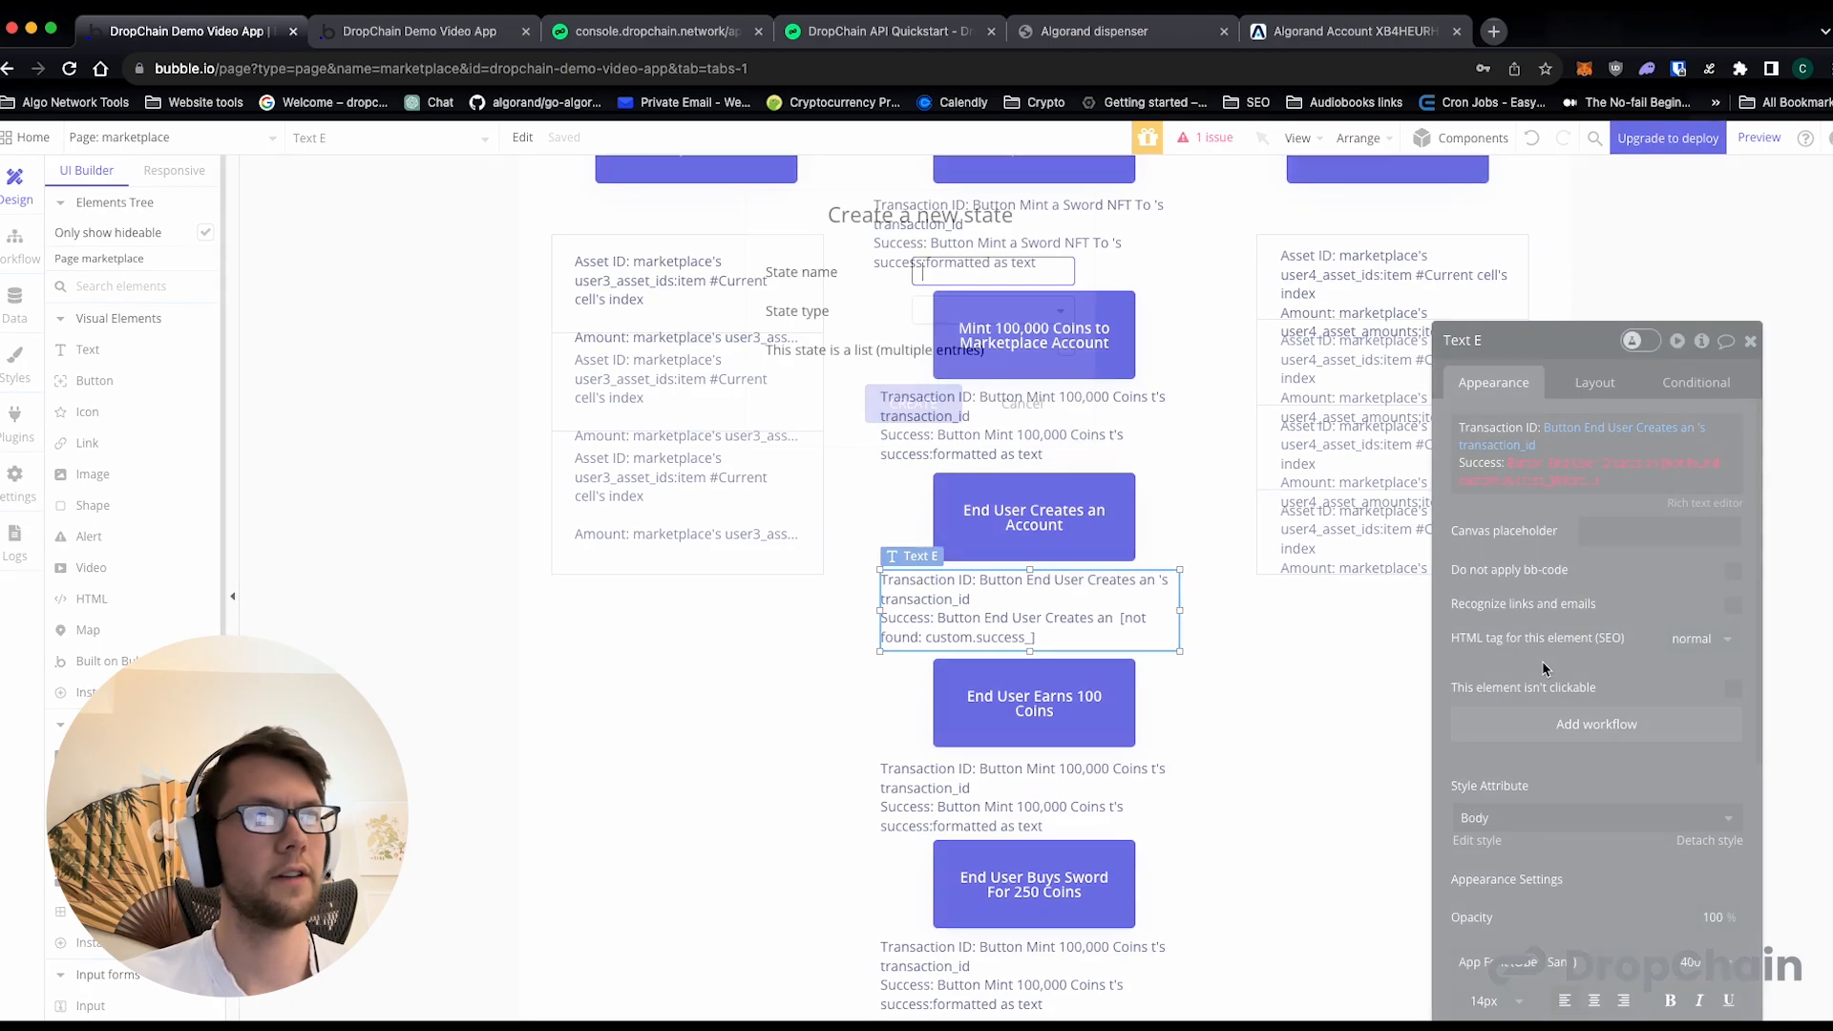
type("success")
left_click(922, 310)
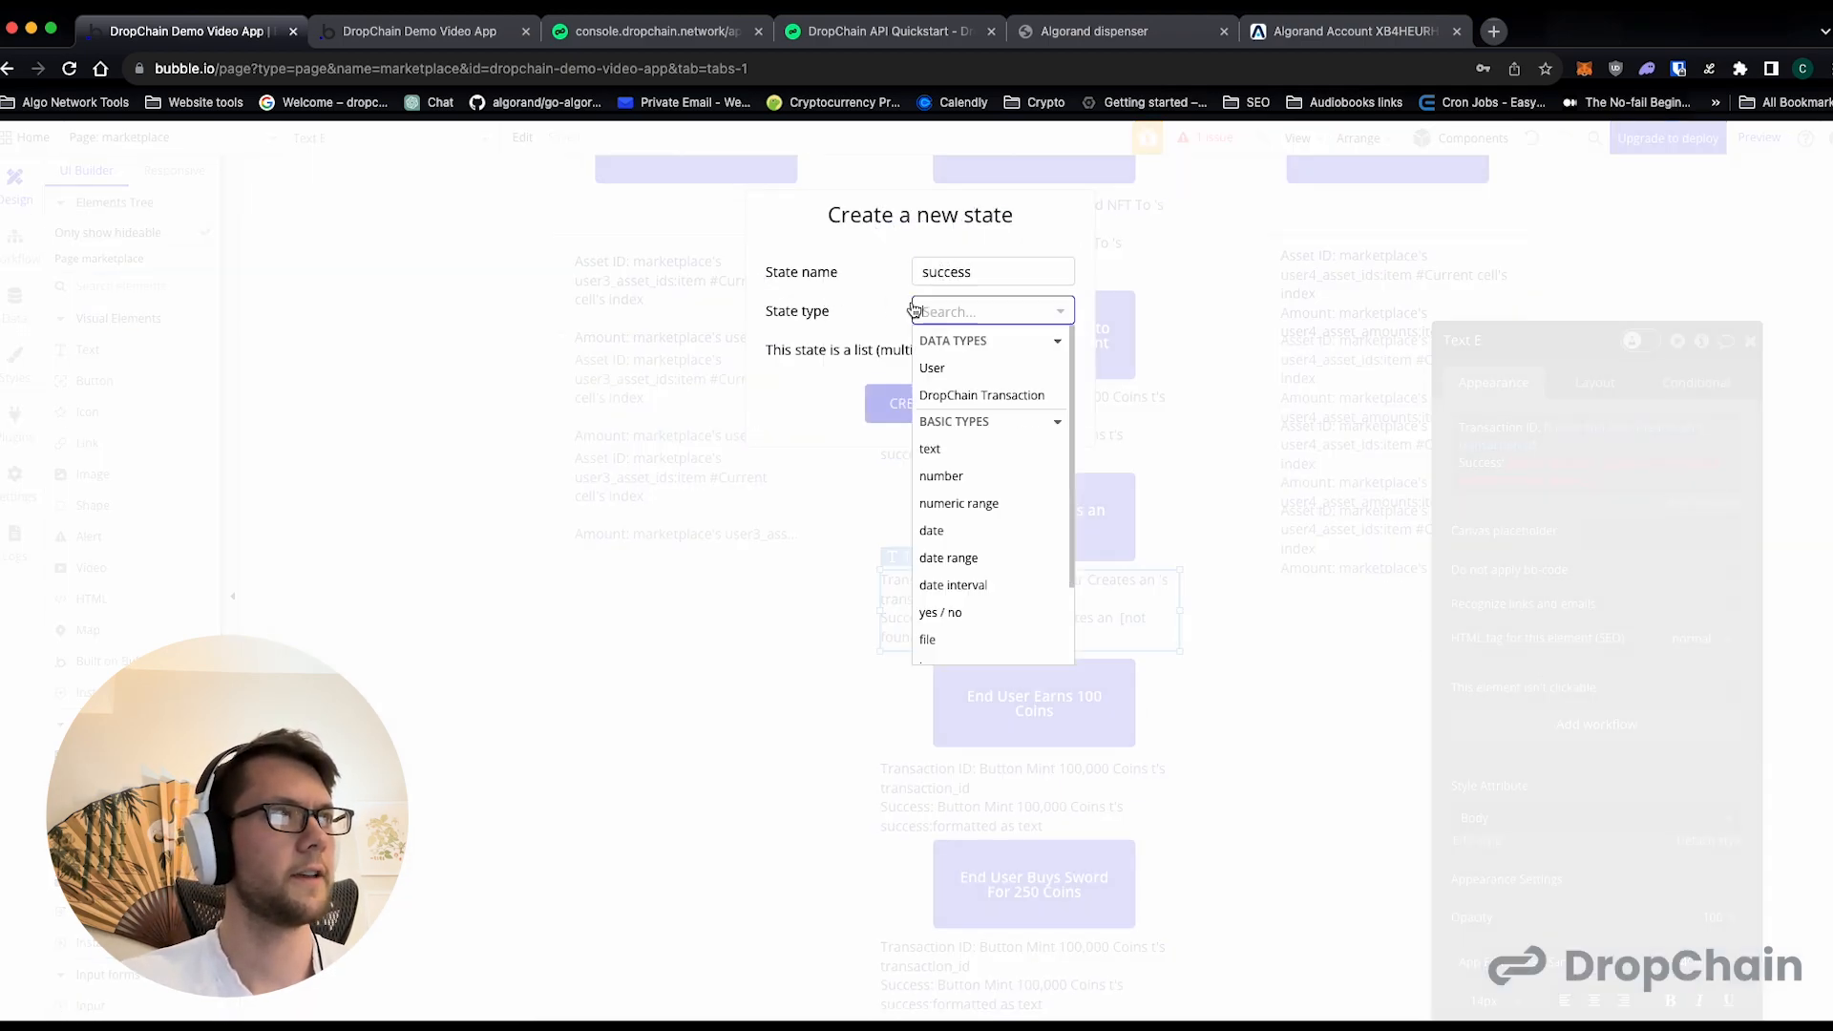
scroll(1016, 460, "down", 1)
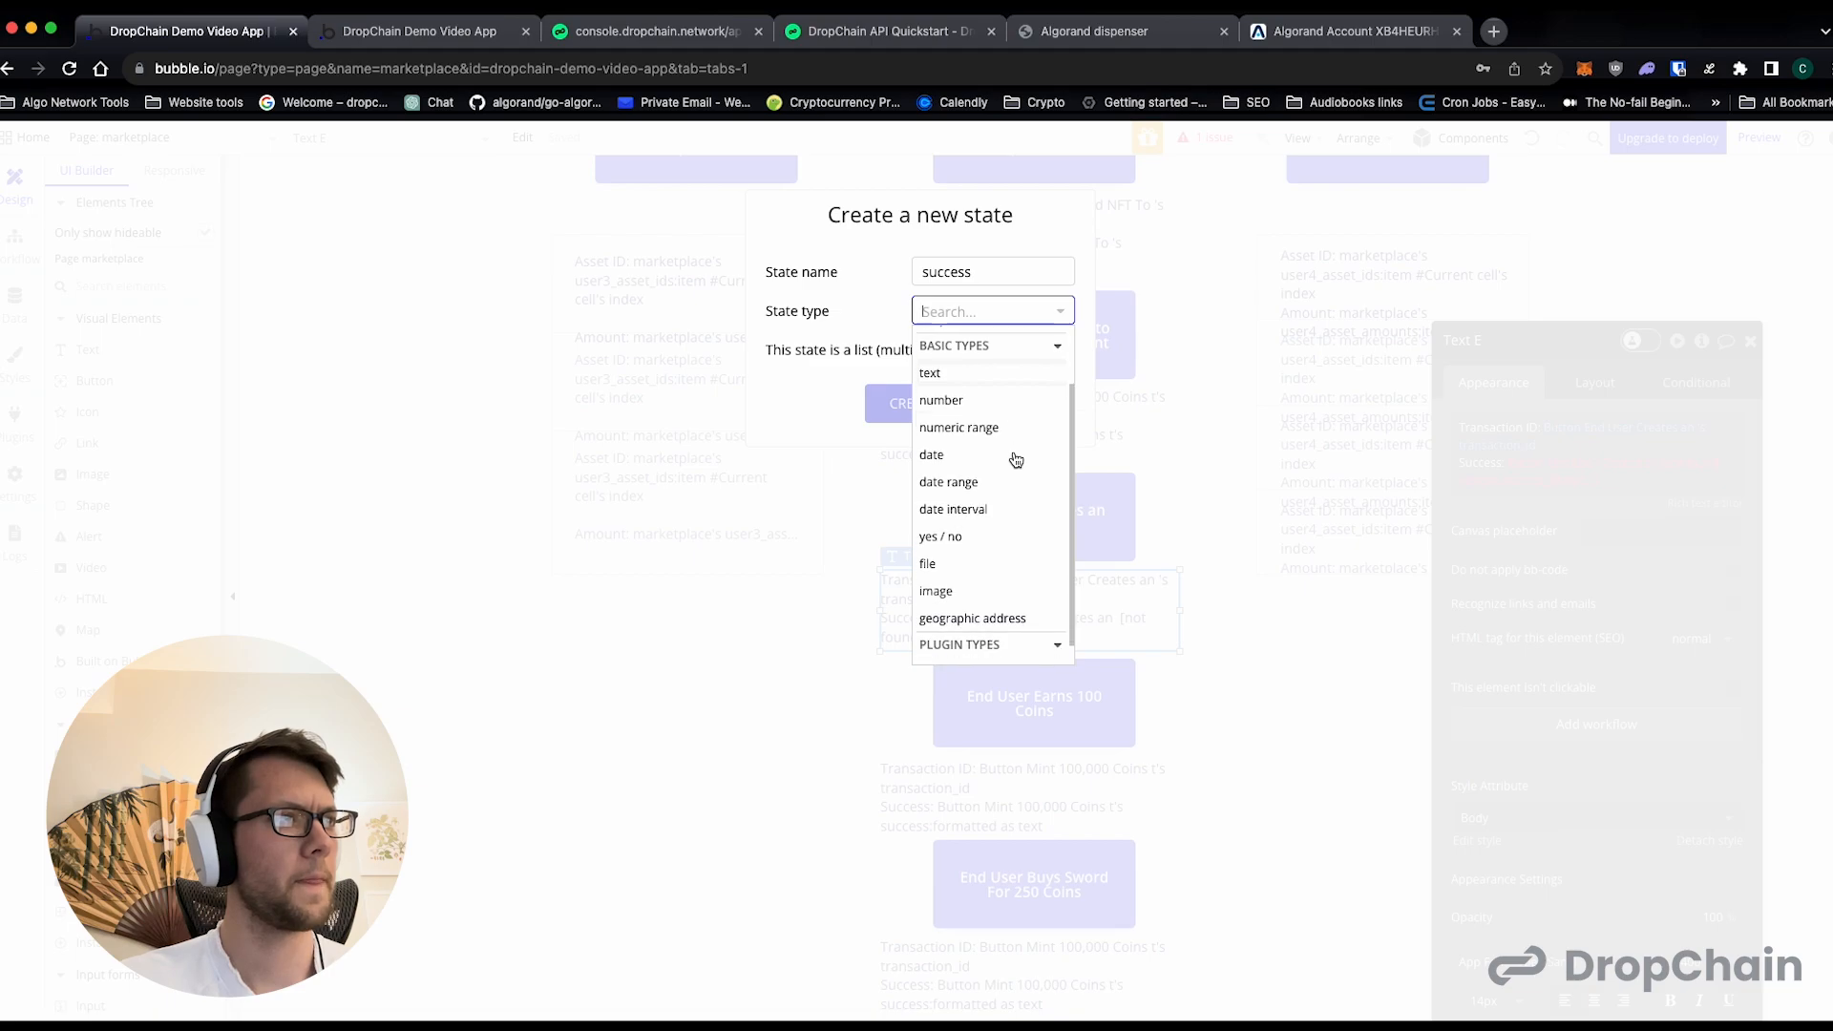
left_click(974, 540)
left_click(954, 404)
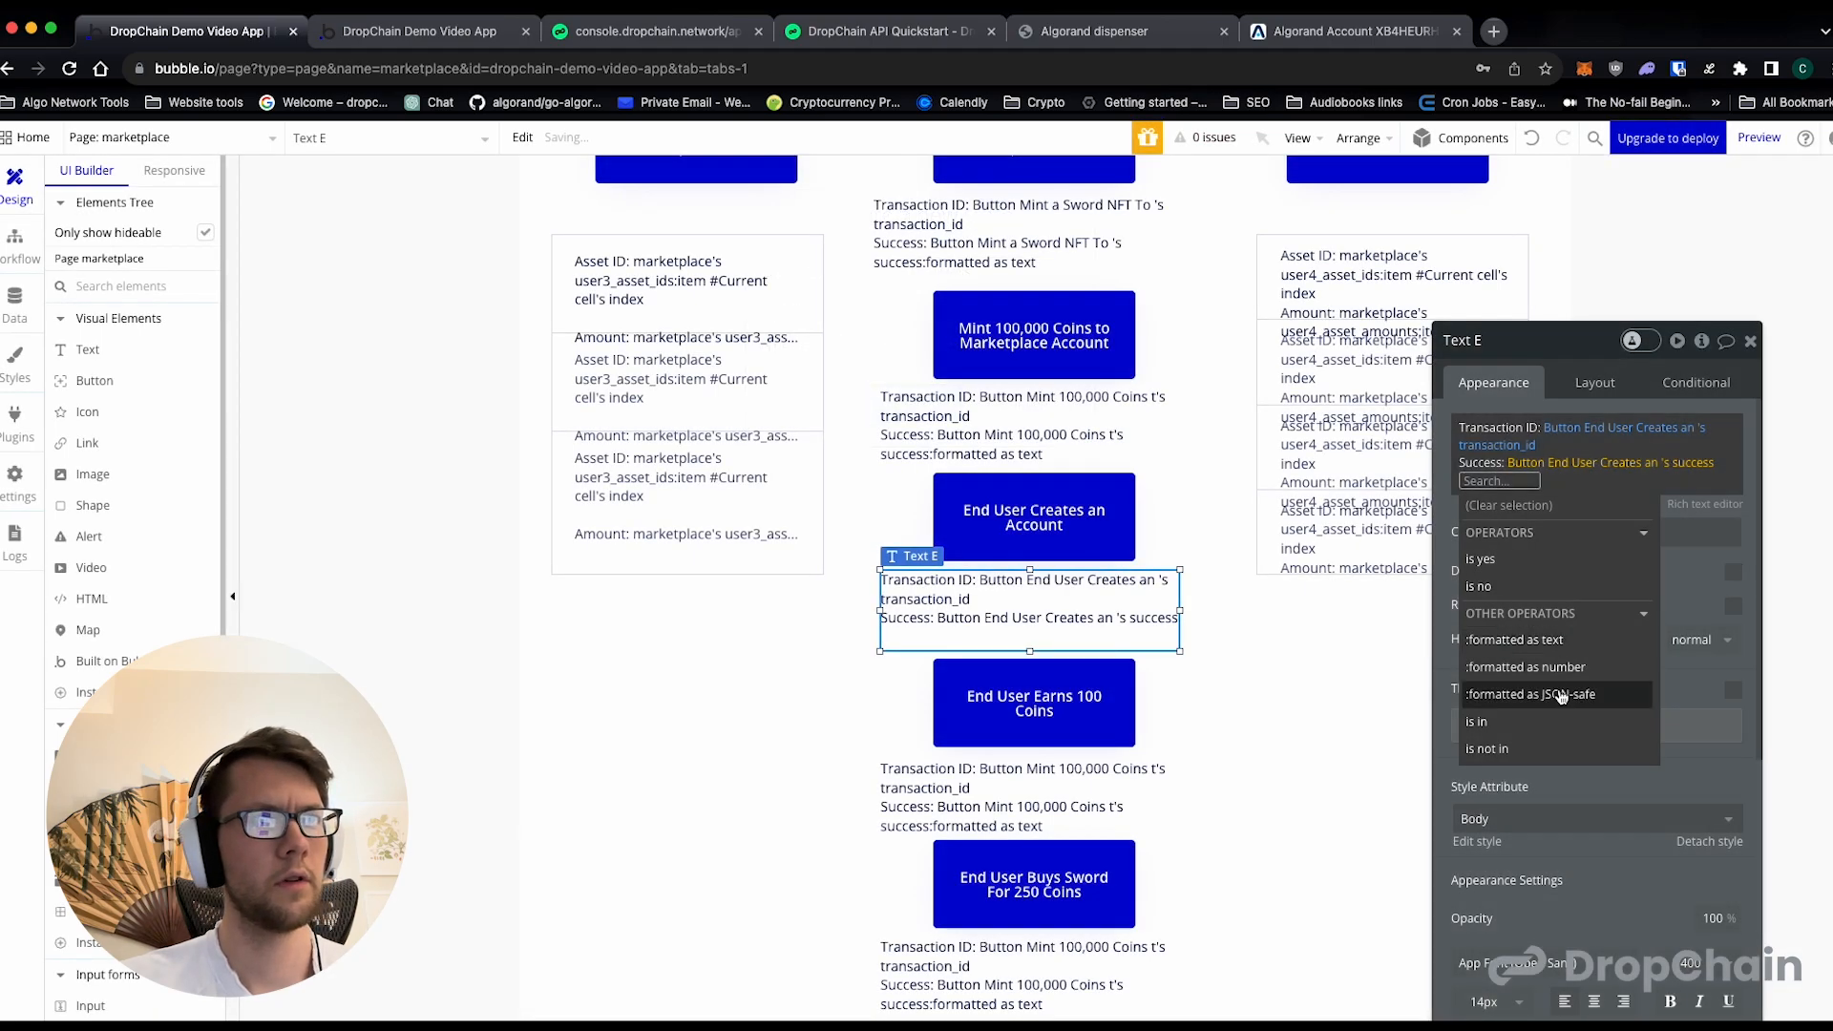
left_click(1514, 640)
left_click(1235, 604)
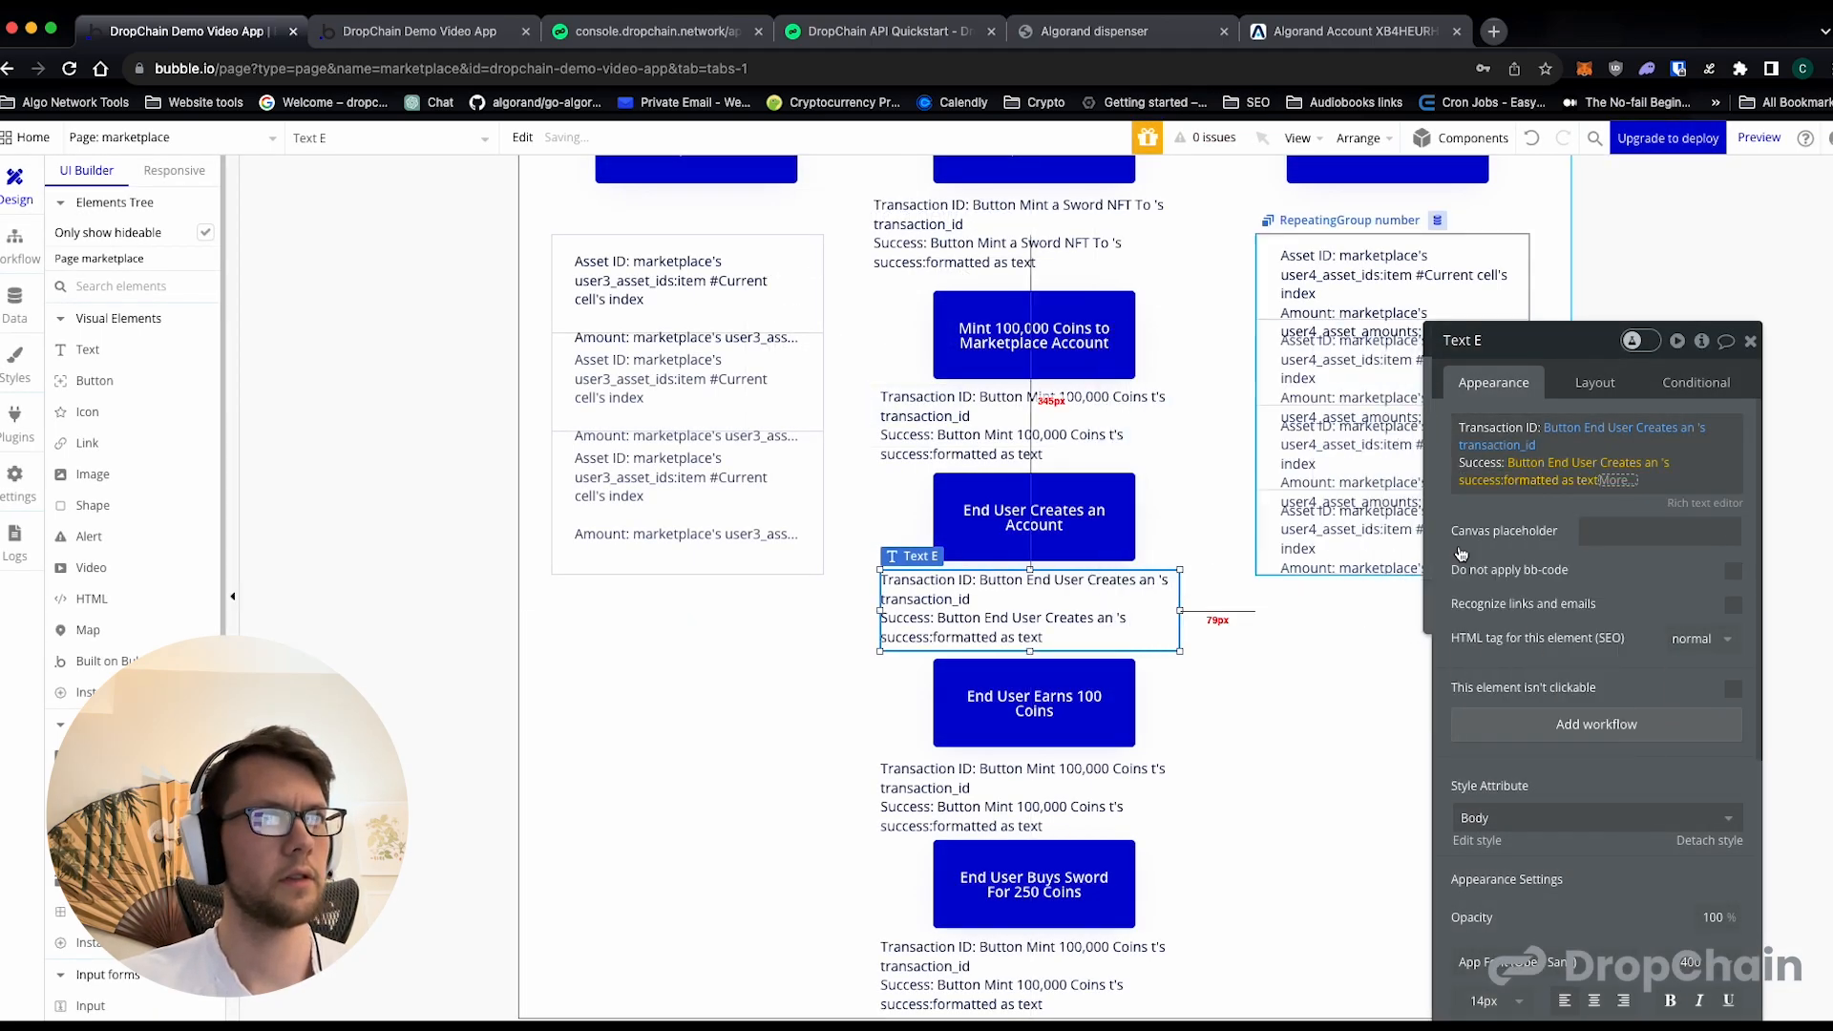
- In the result text beneath End User Earns 100 Coins, set the Transaction ID source to that button
left_click(1151, 587)
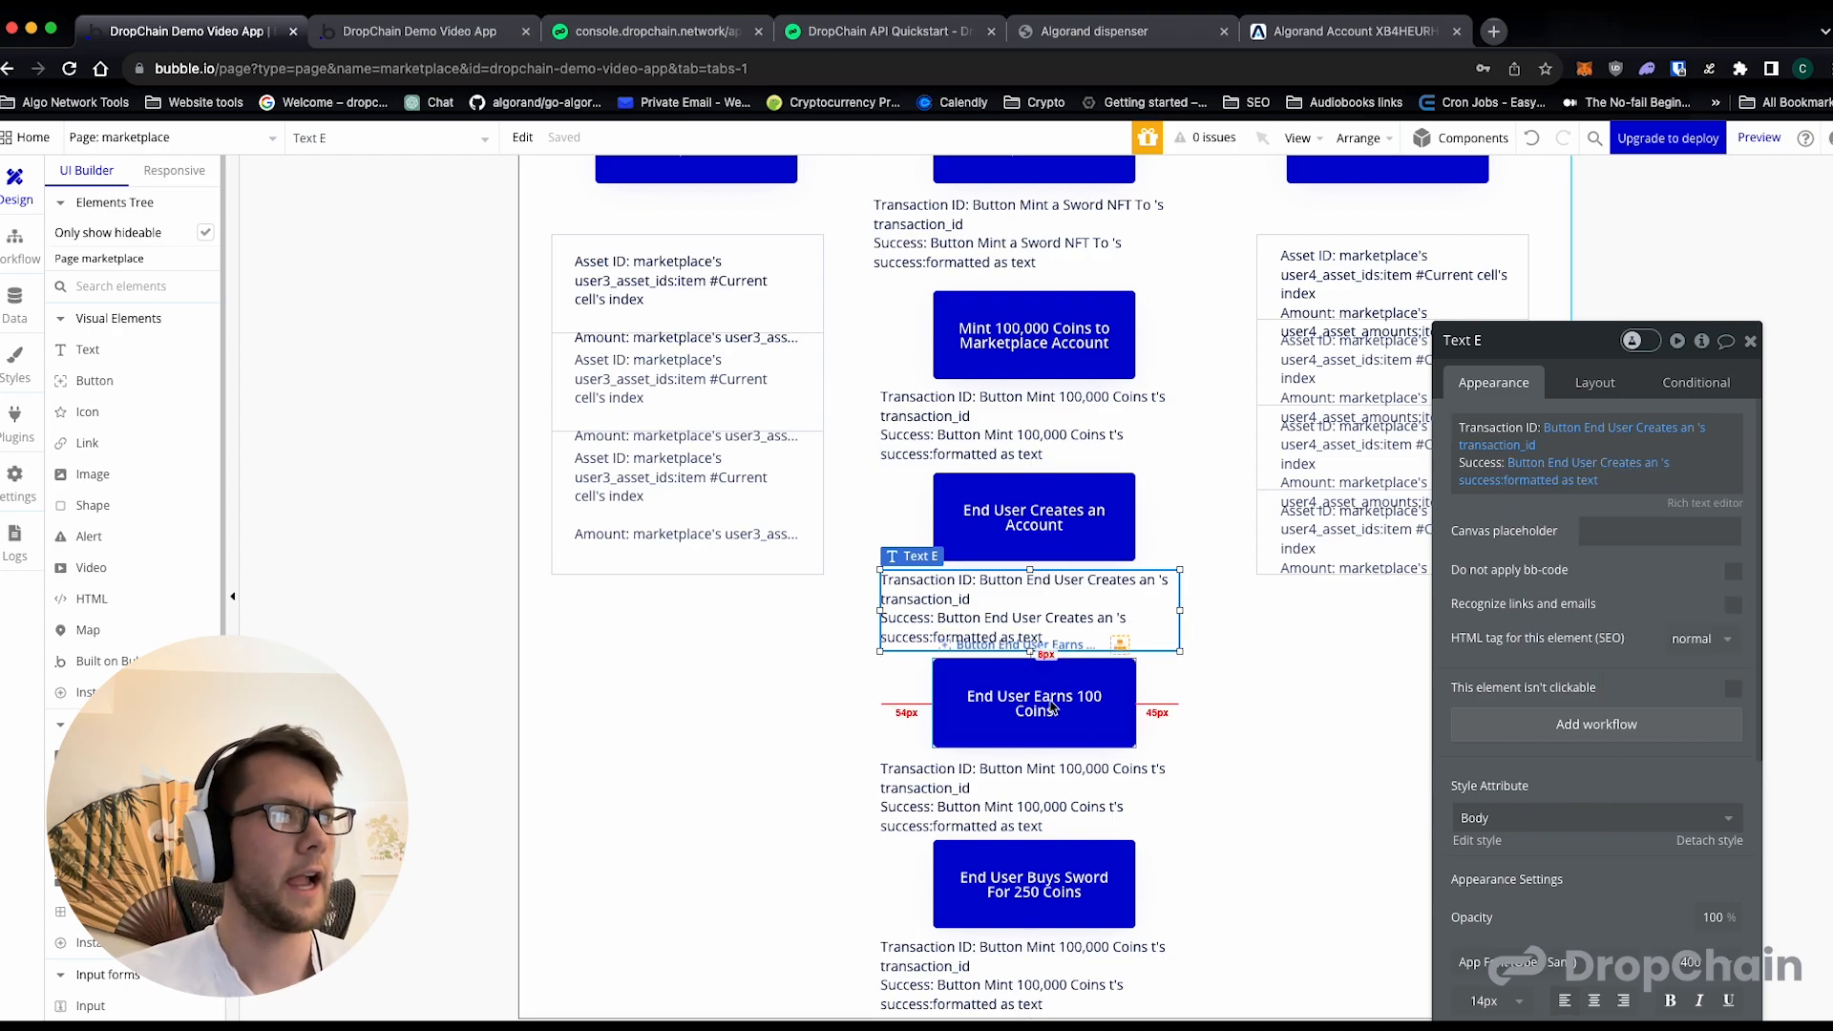
left_click(1033, 789)
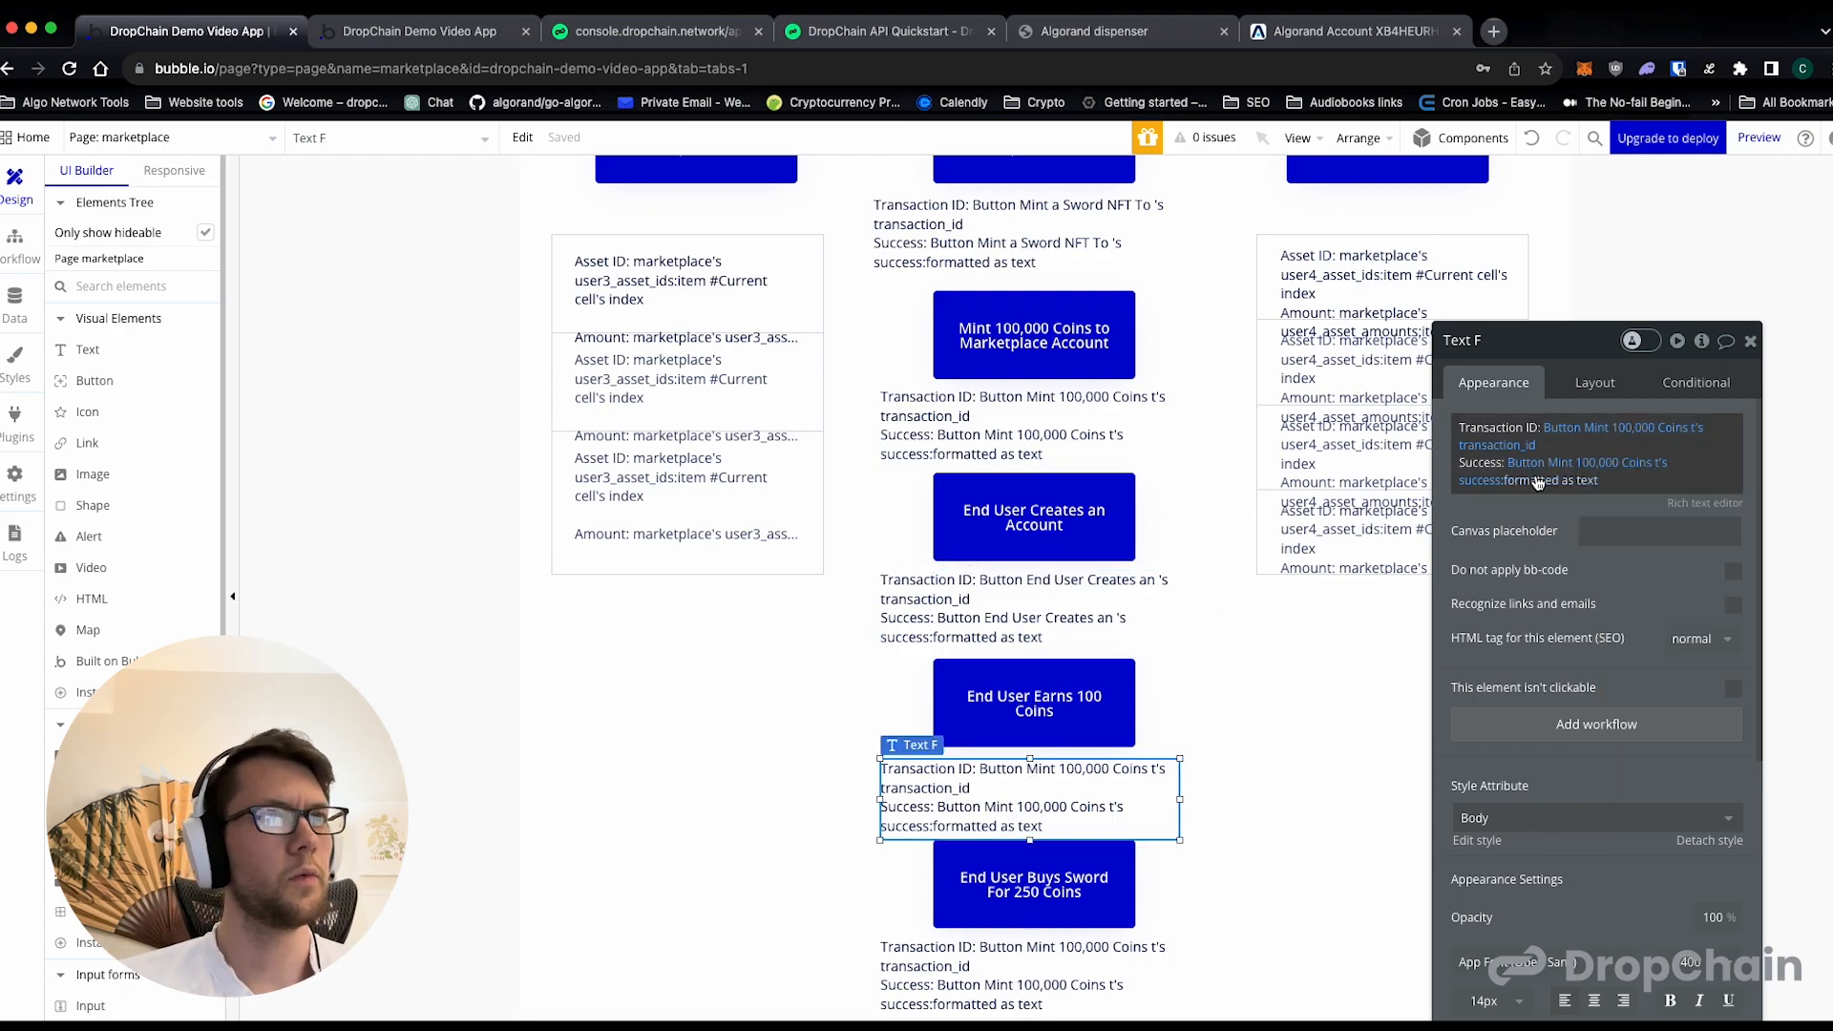
left_click(1585, 429)
scroll(1633, 659, "down", 3)
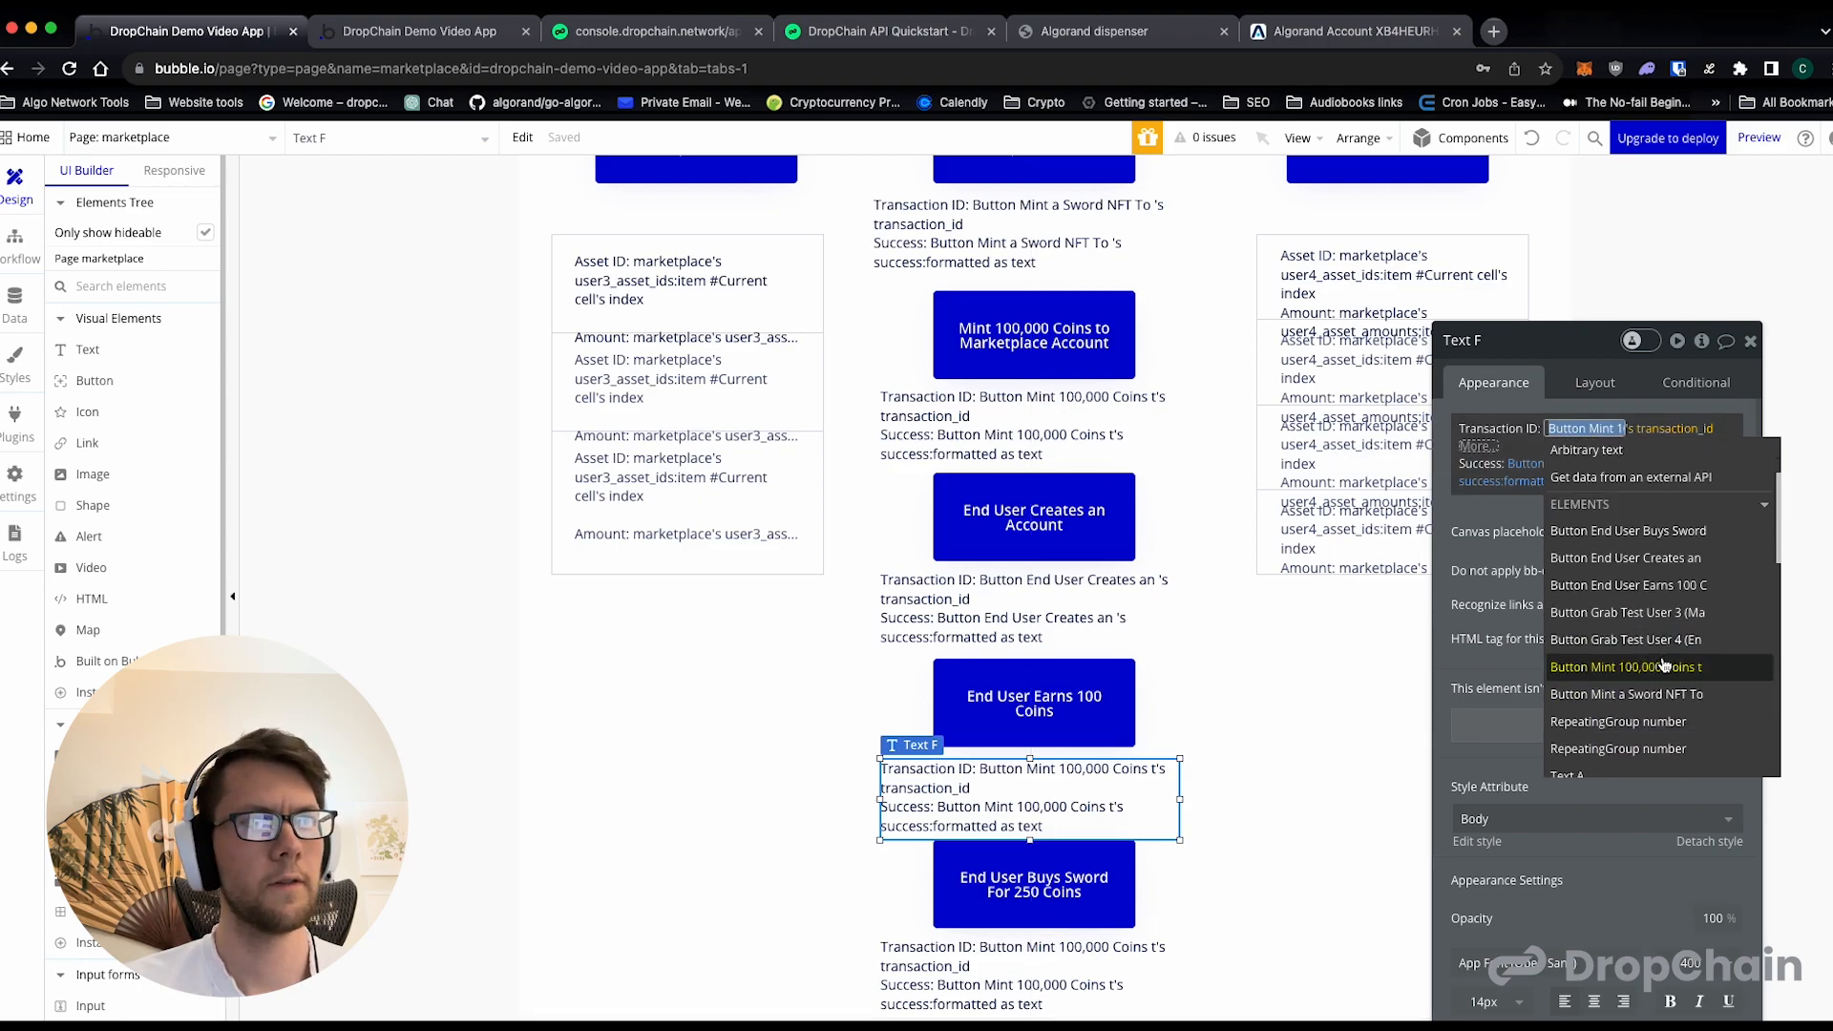
left_click(1623, 594)
- Create a non-list text state named transaction_id on the End User Earns 100 Coins button and use it as the Transaction ID value
left_click(1542, 551)
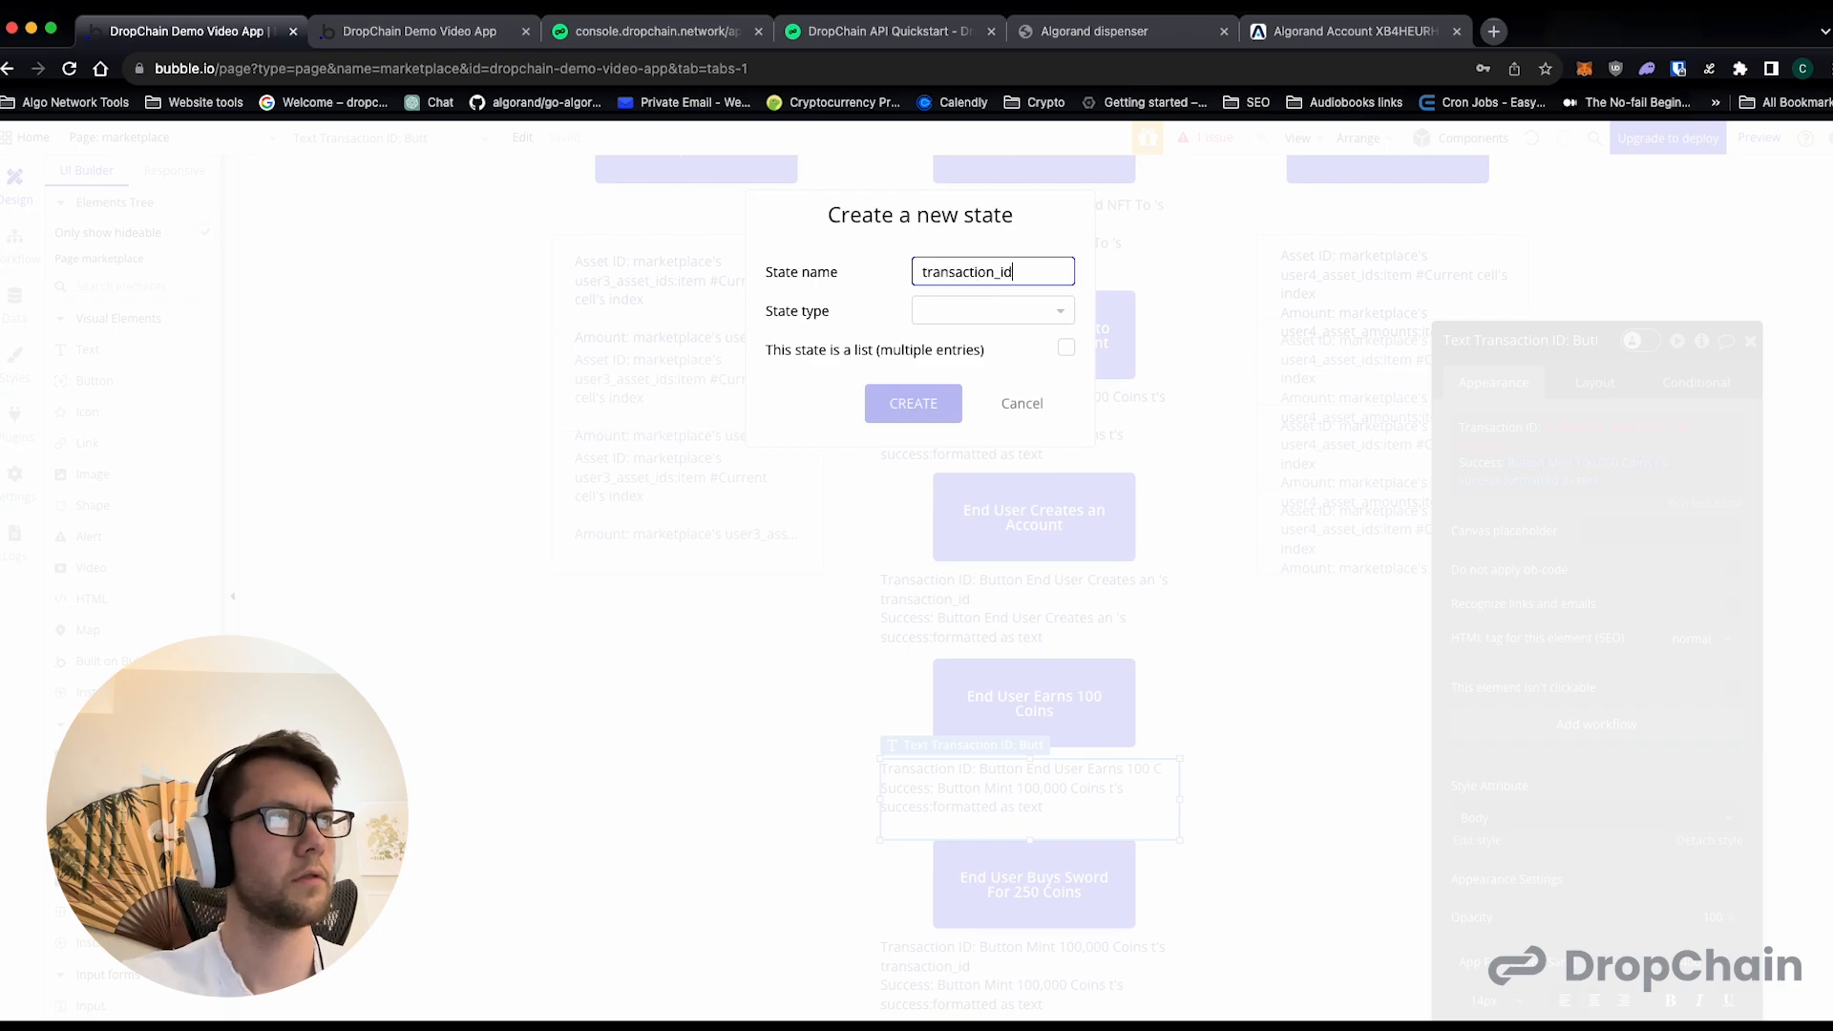
type("transaction_id")
left_click(946, 310)
left_click(954, 473)
left_click(955, 413)
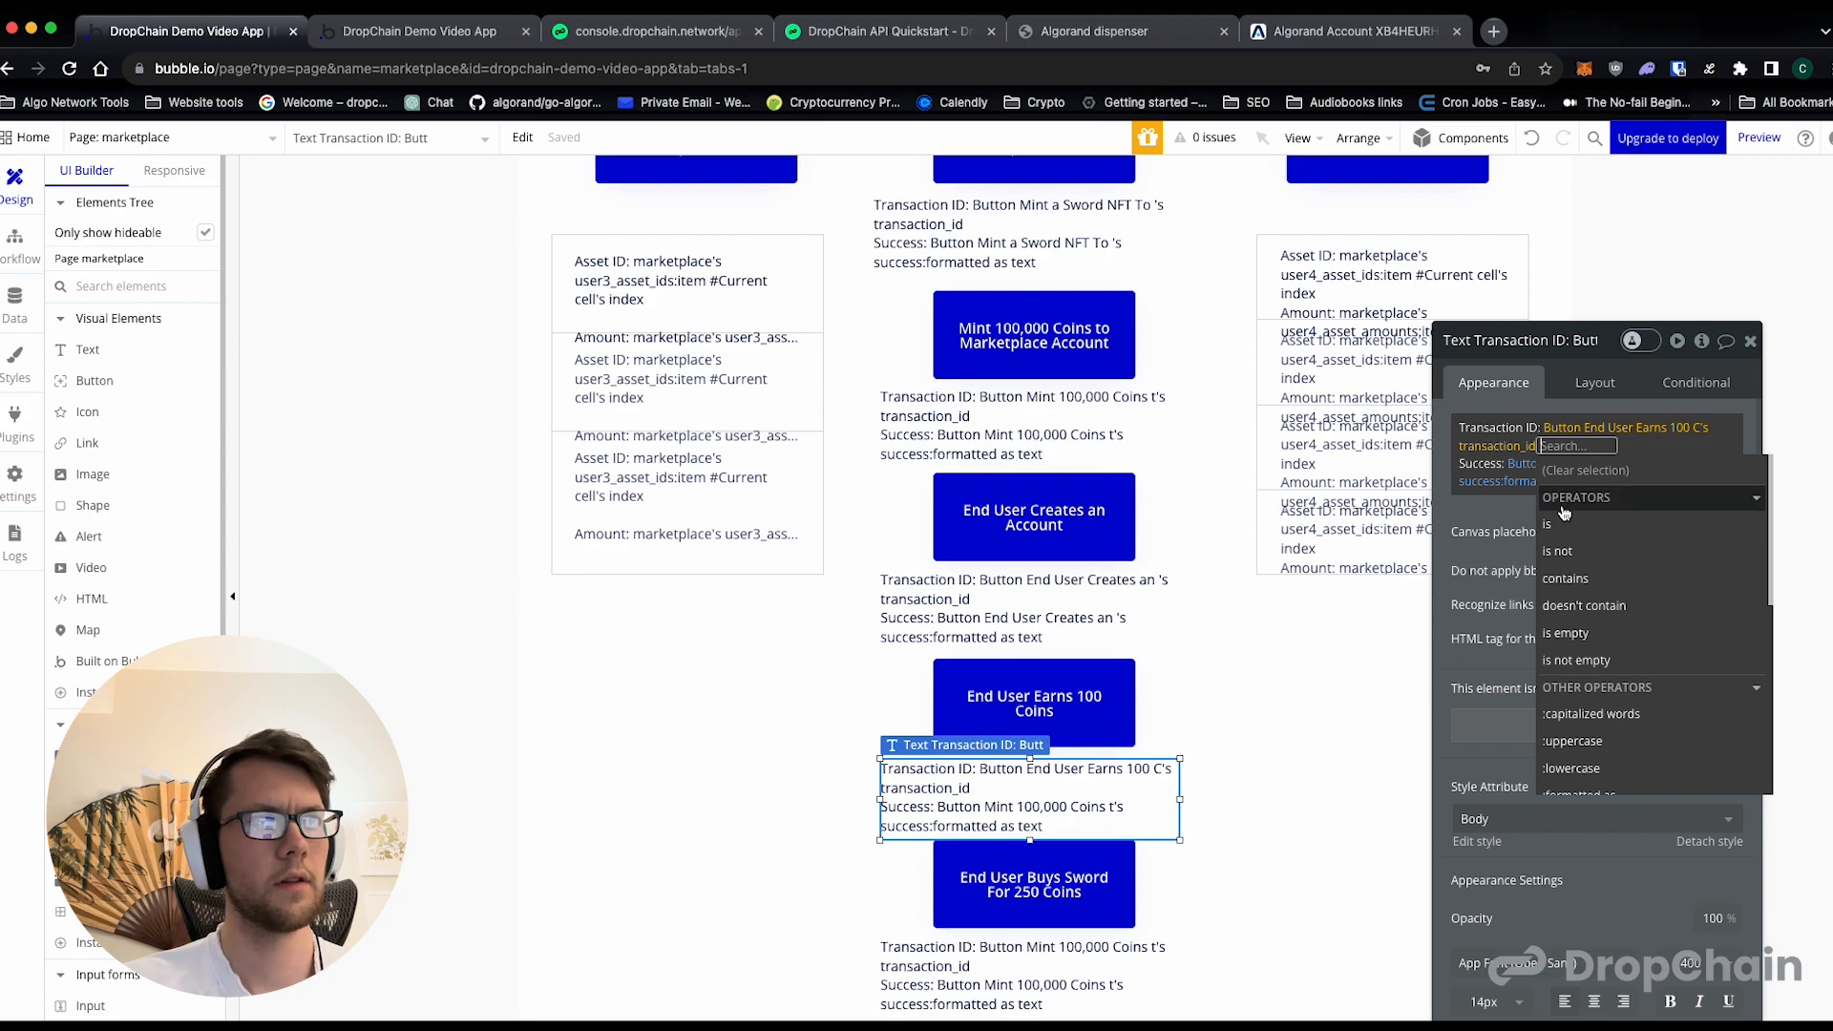
left_click(1505, 506)
- Set the Success value to a new yes/no state named success on the End User Earns 100 Coins button, formatted as text
left_click(1547, 464)
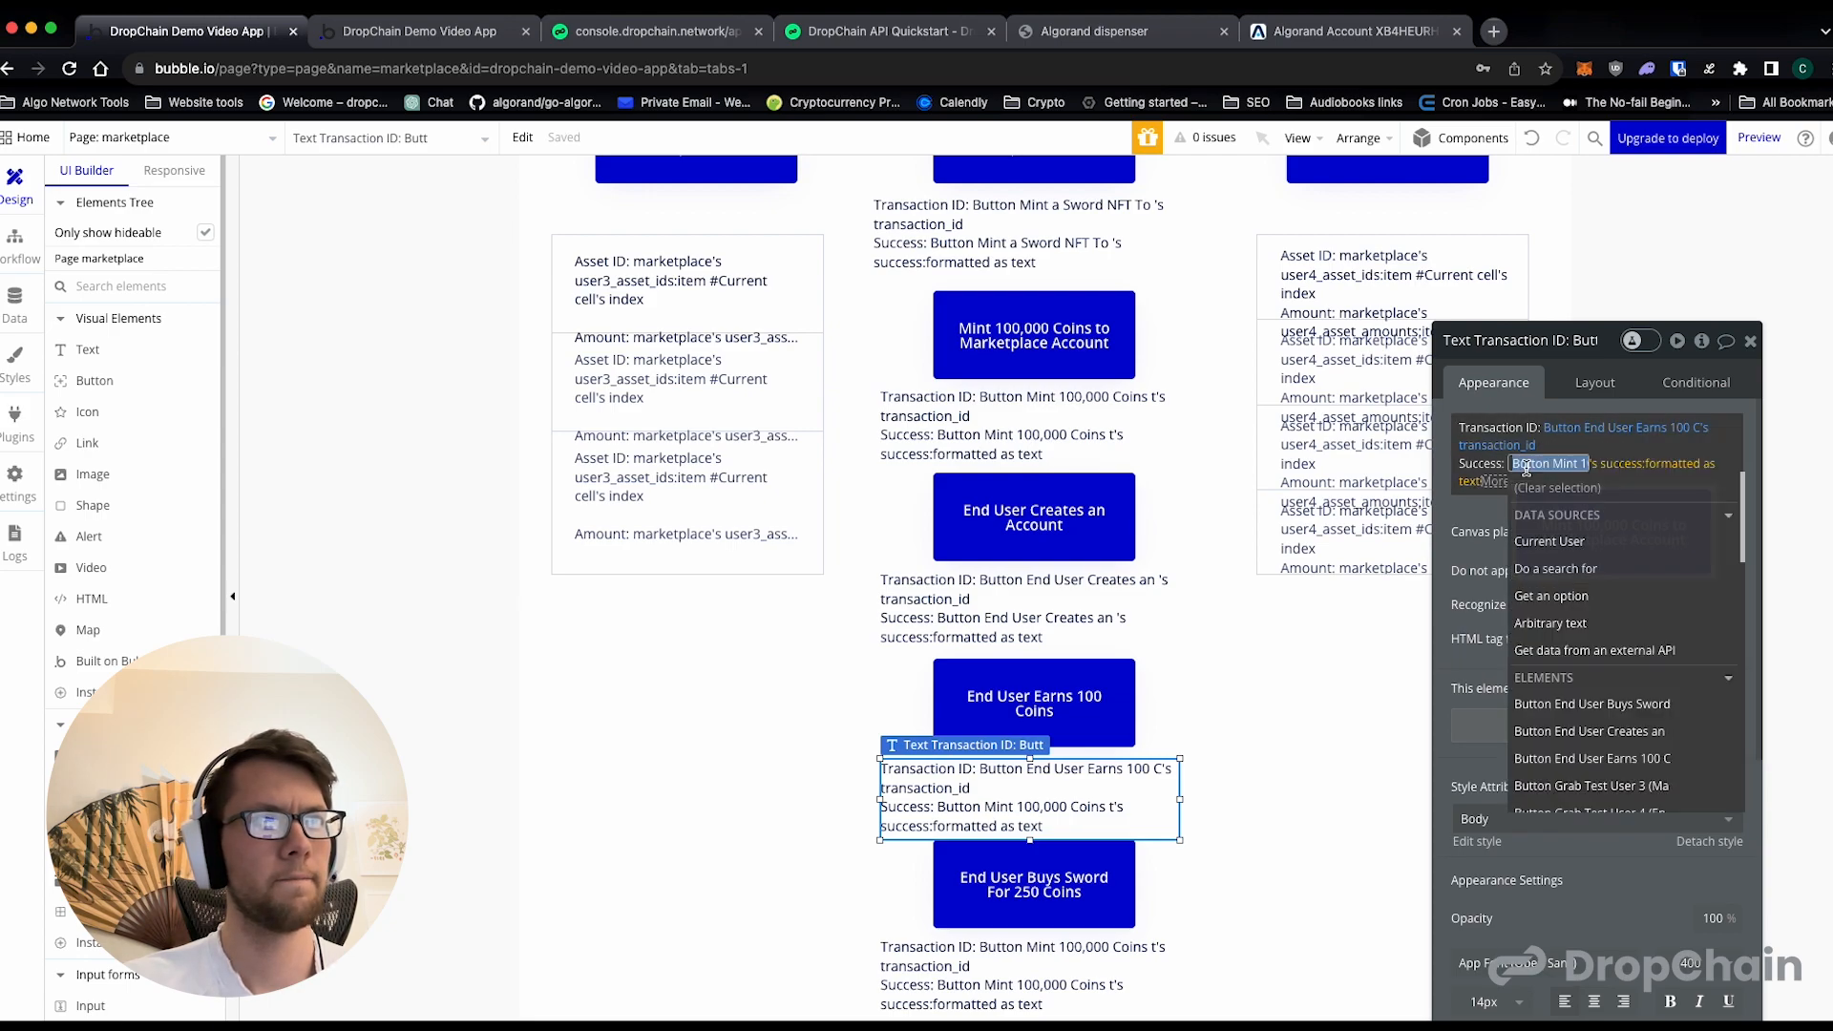
scroll(1592, 626, "down", 1)
left_click(1593, 715)
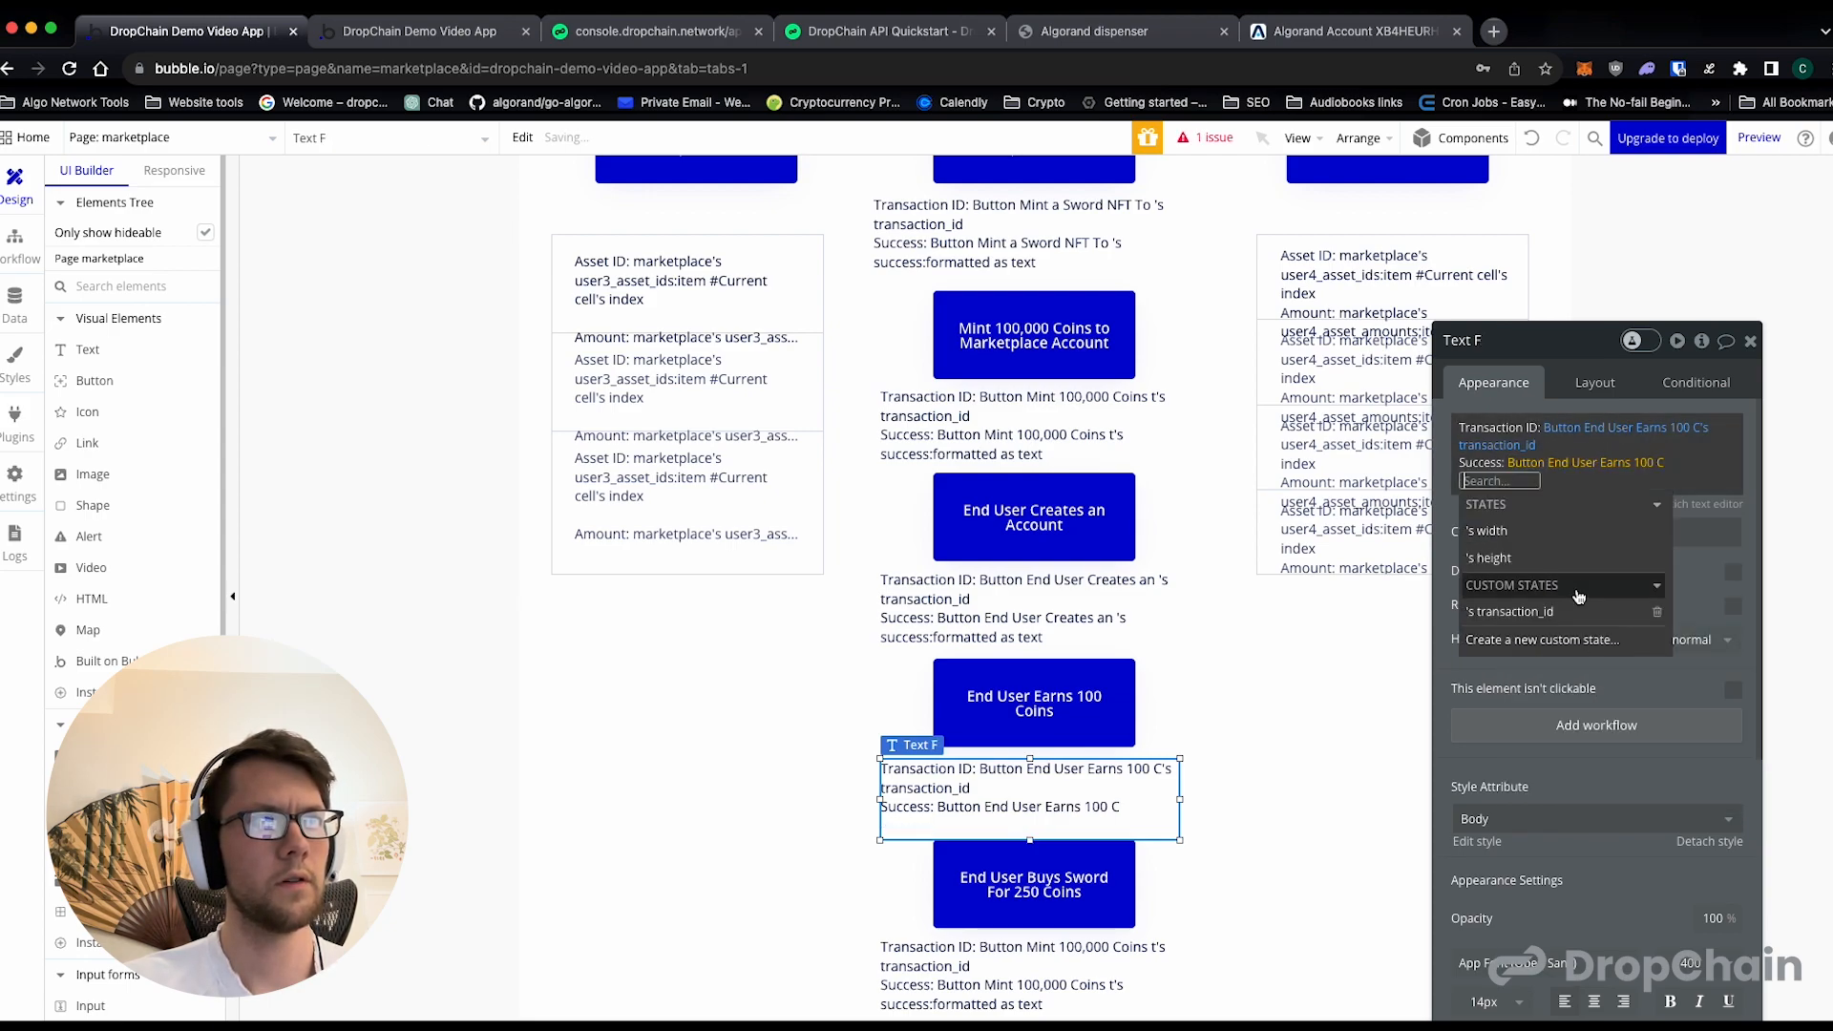
left_click(1547, 640)
type("succe")
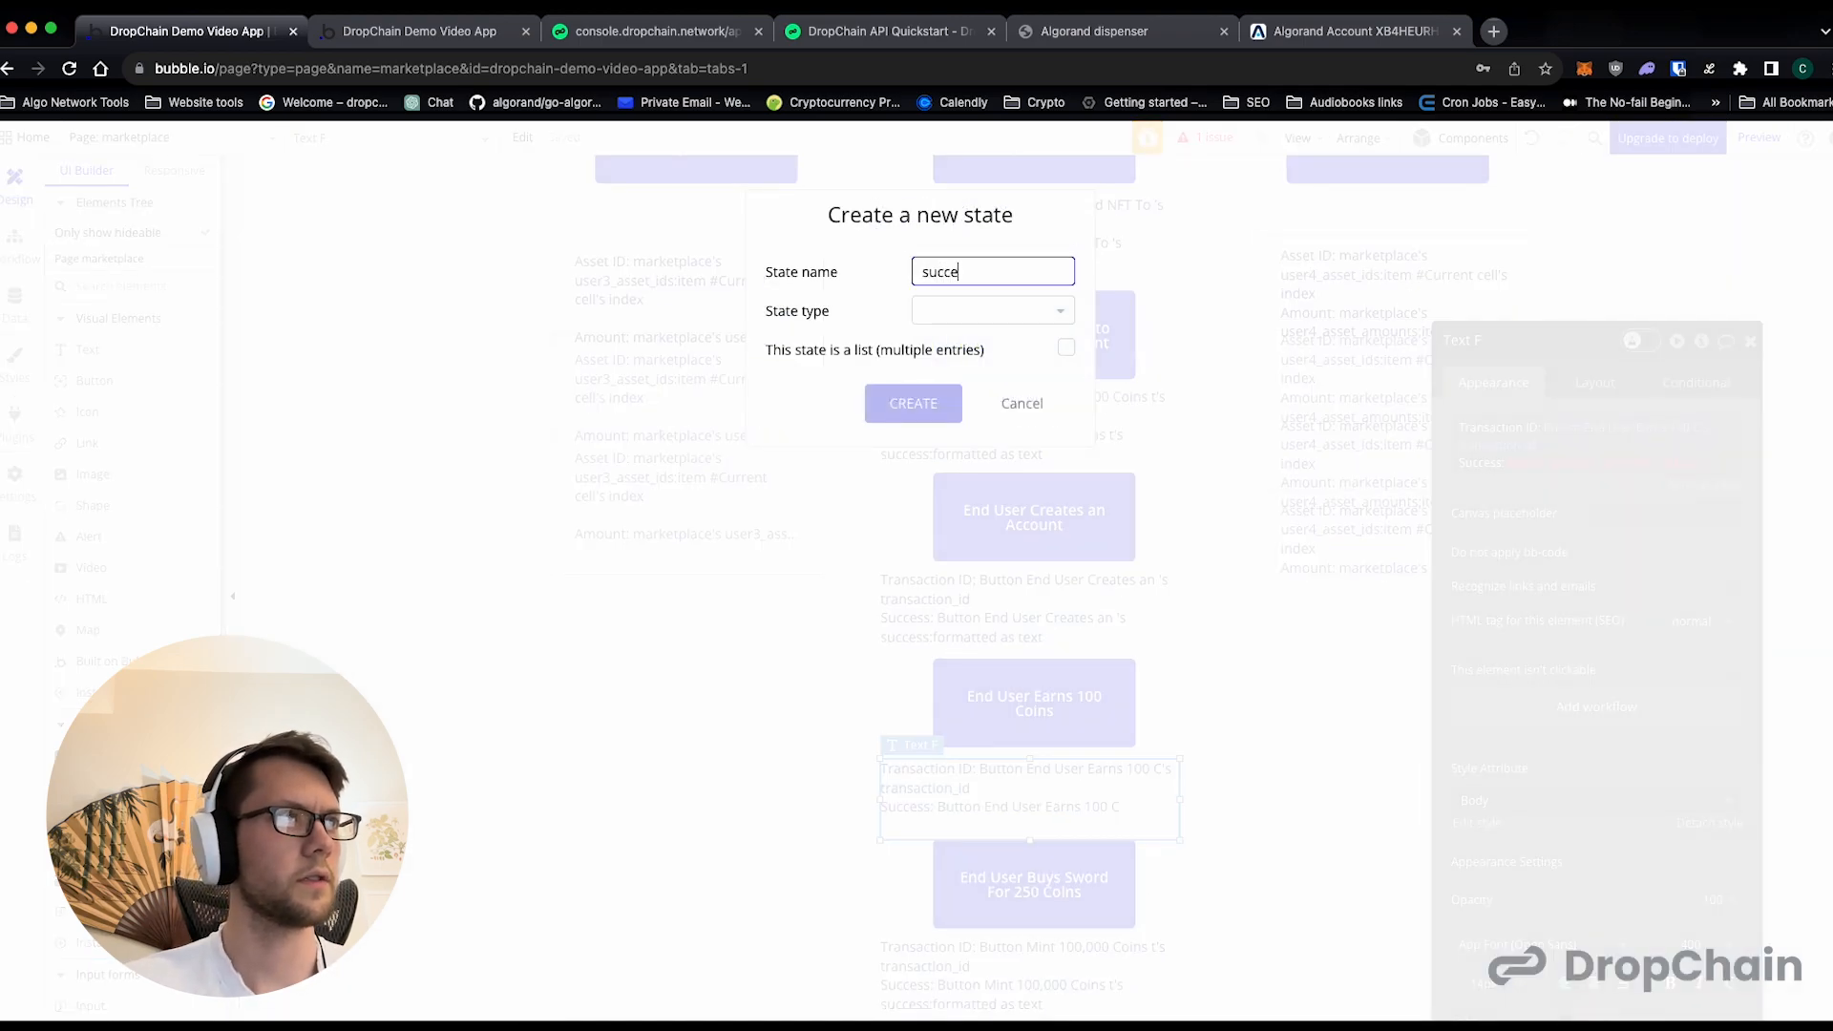
left_click(914, 314)
left_click(963, 590)
left_click(928, 415)
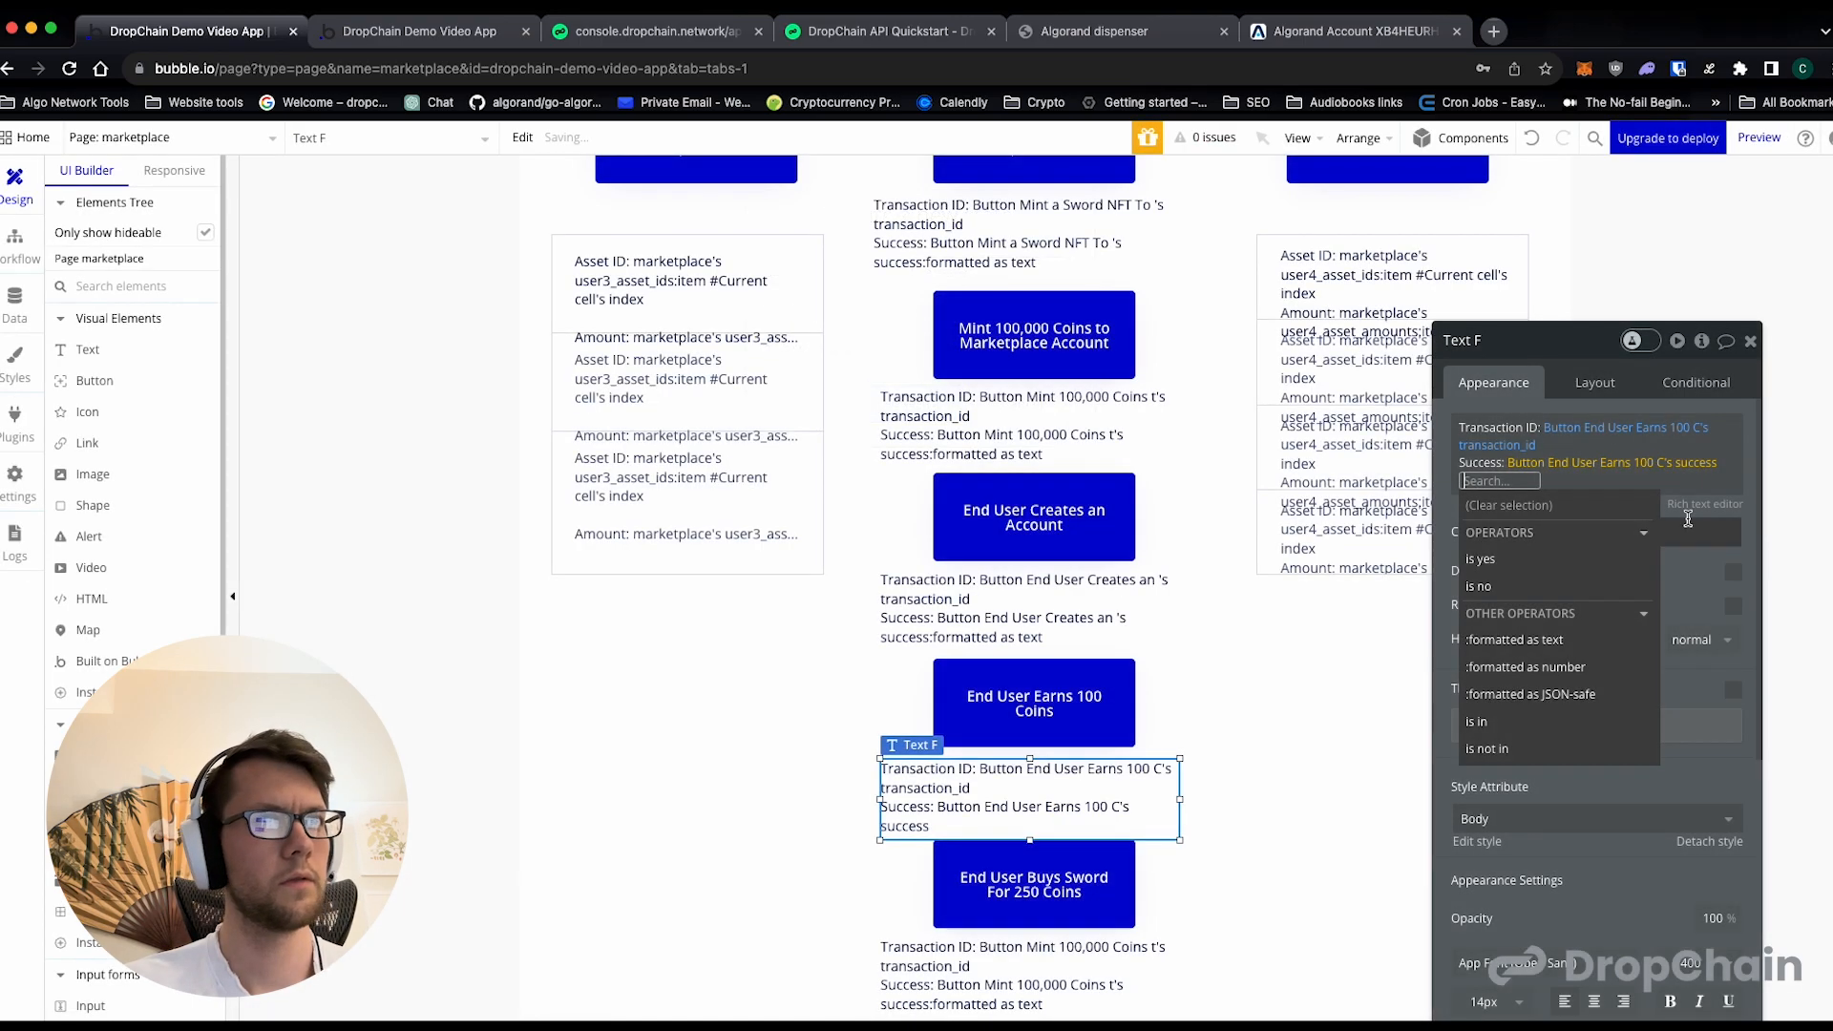
left_click(1534, 638)
left_click(1260, 589)
- In the result text beneath End User Buys Sword For 250 Coins, set the Transaction ID source to that button
left_click(1032, 974)
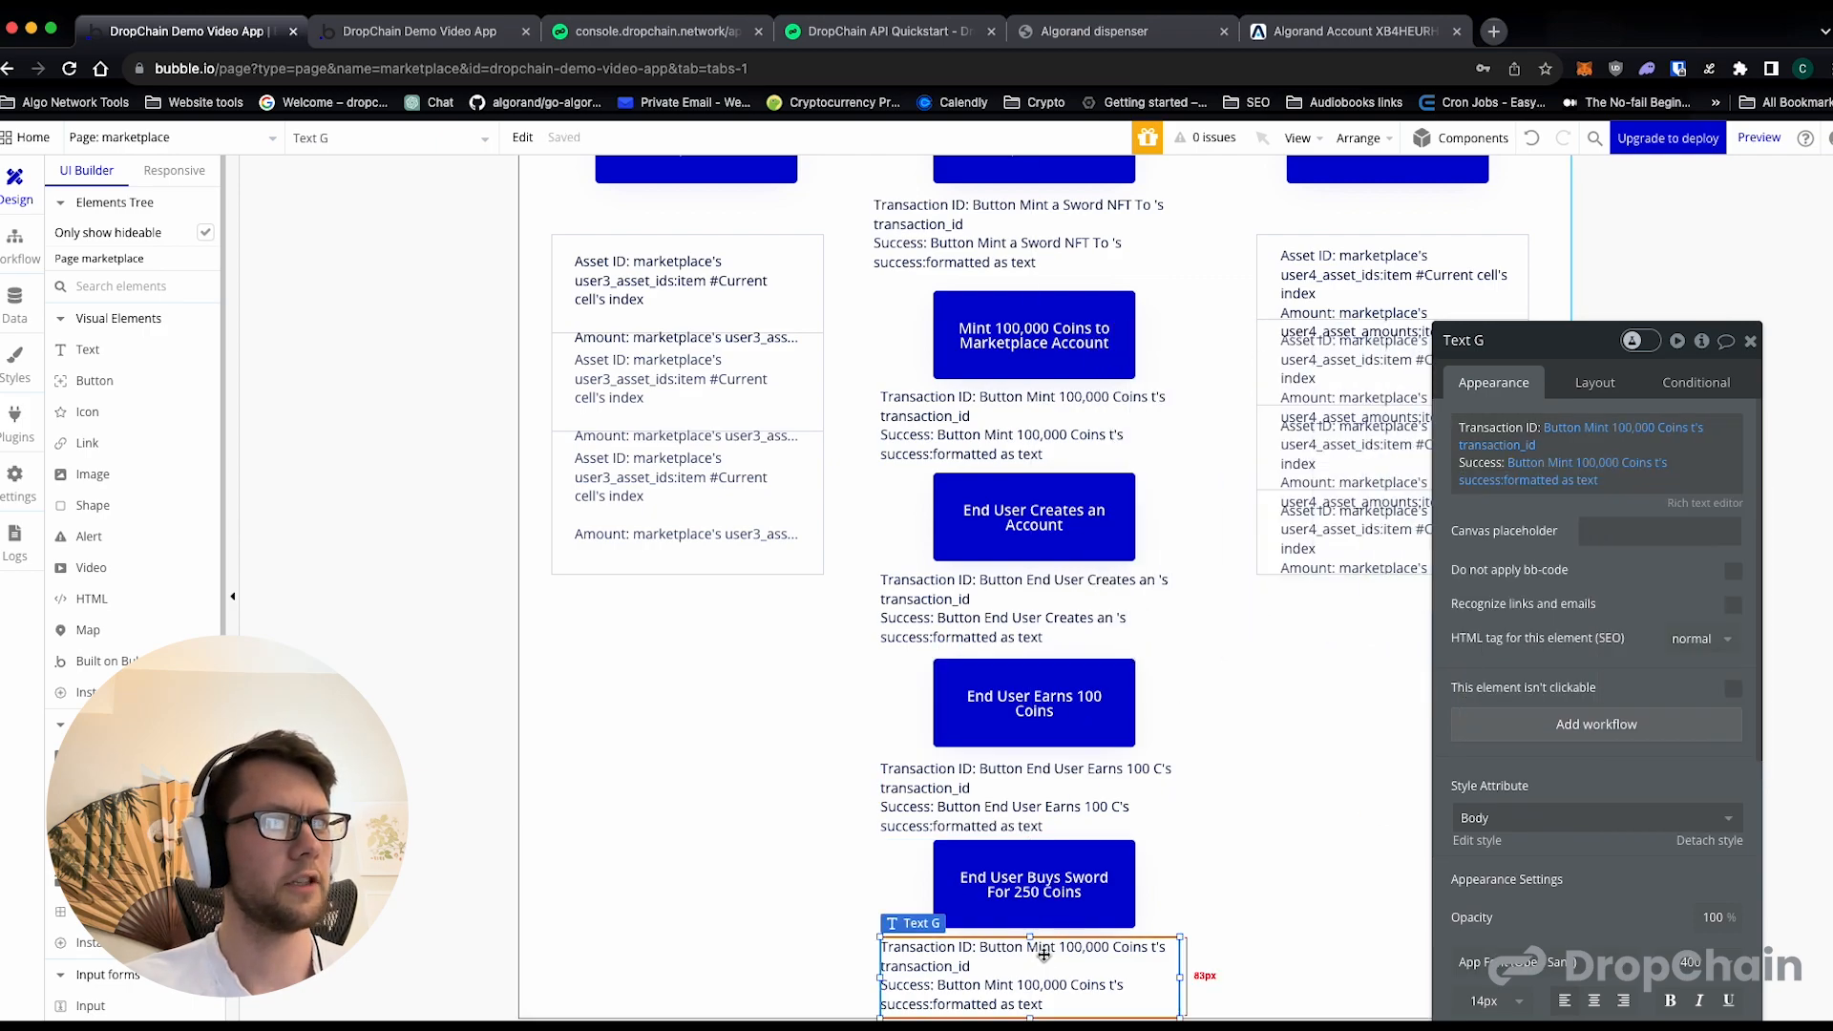
left_click(1585, 432)
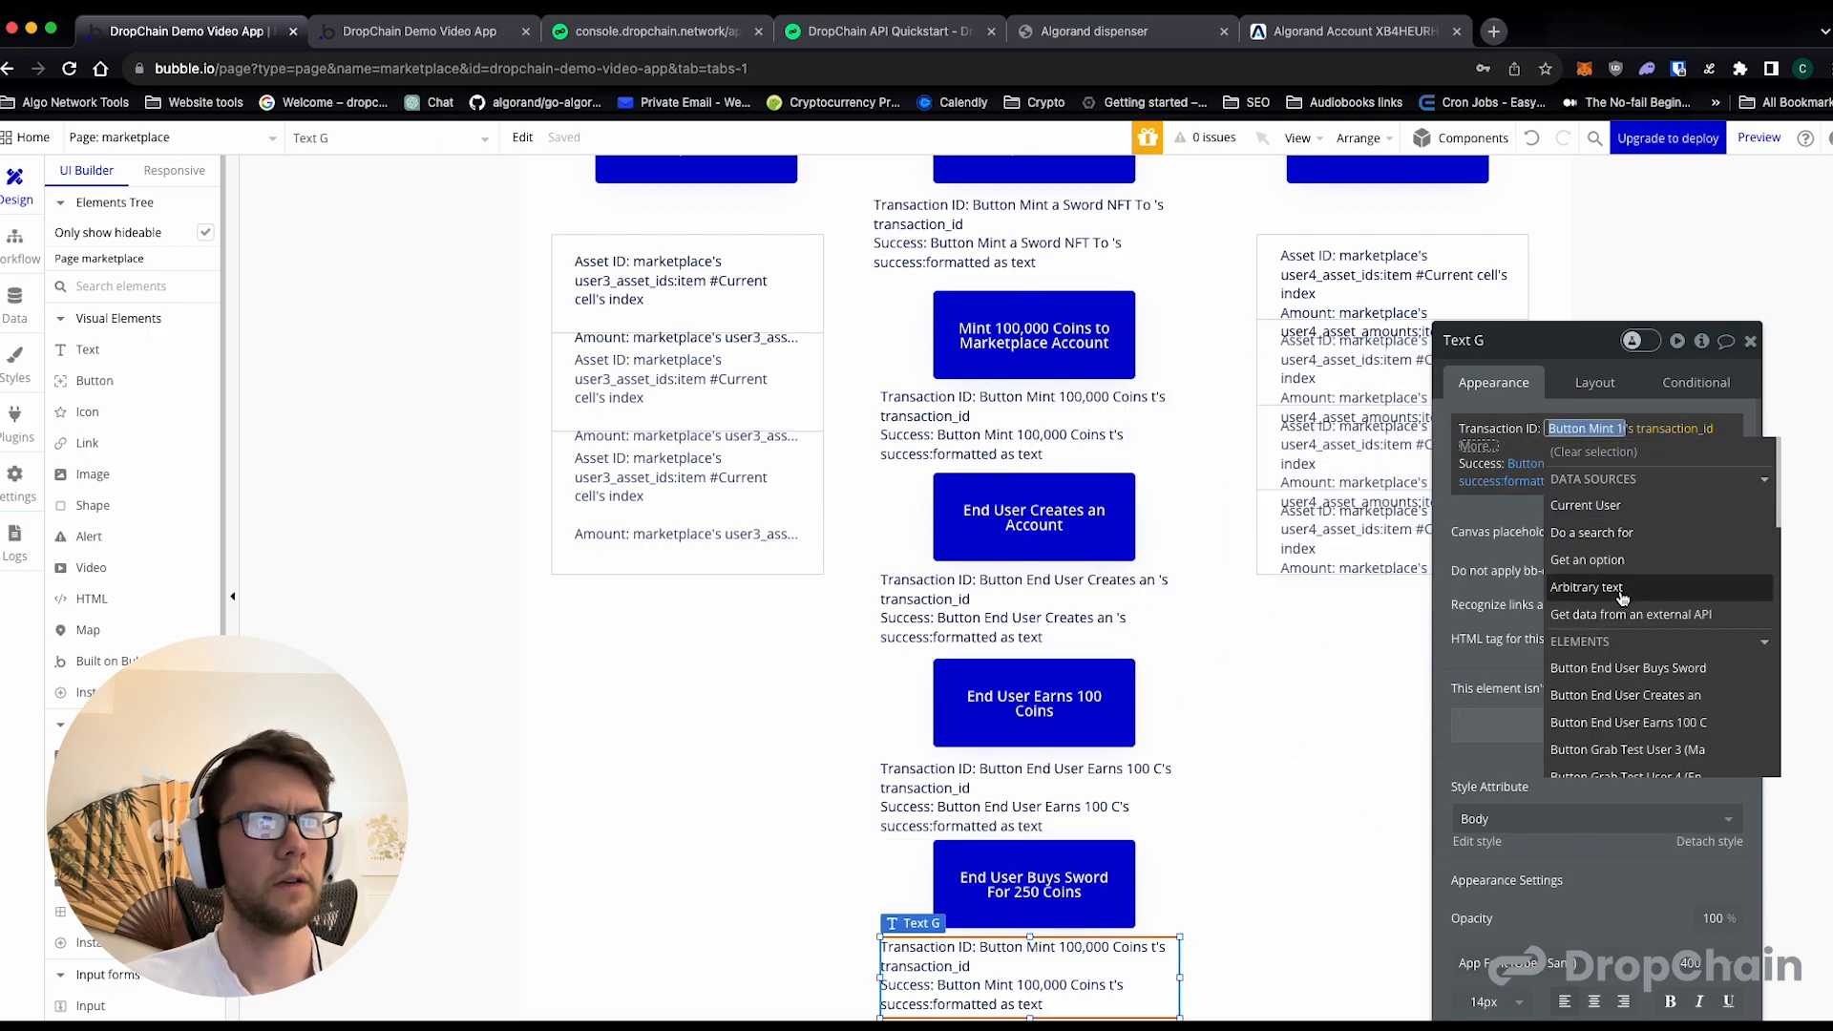
scroll(1629, 659, "down", 1)
left_click(1628, 633)
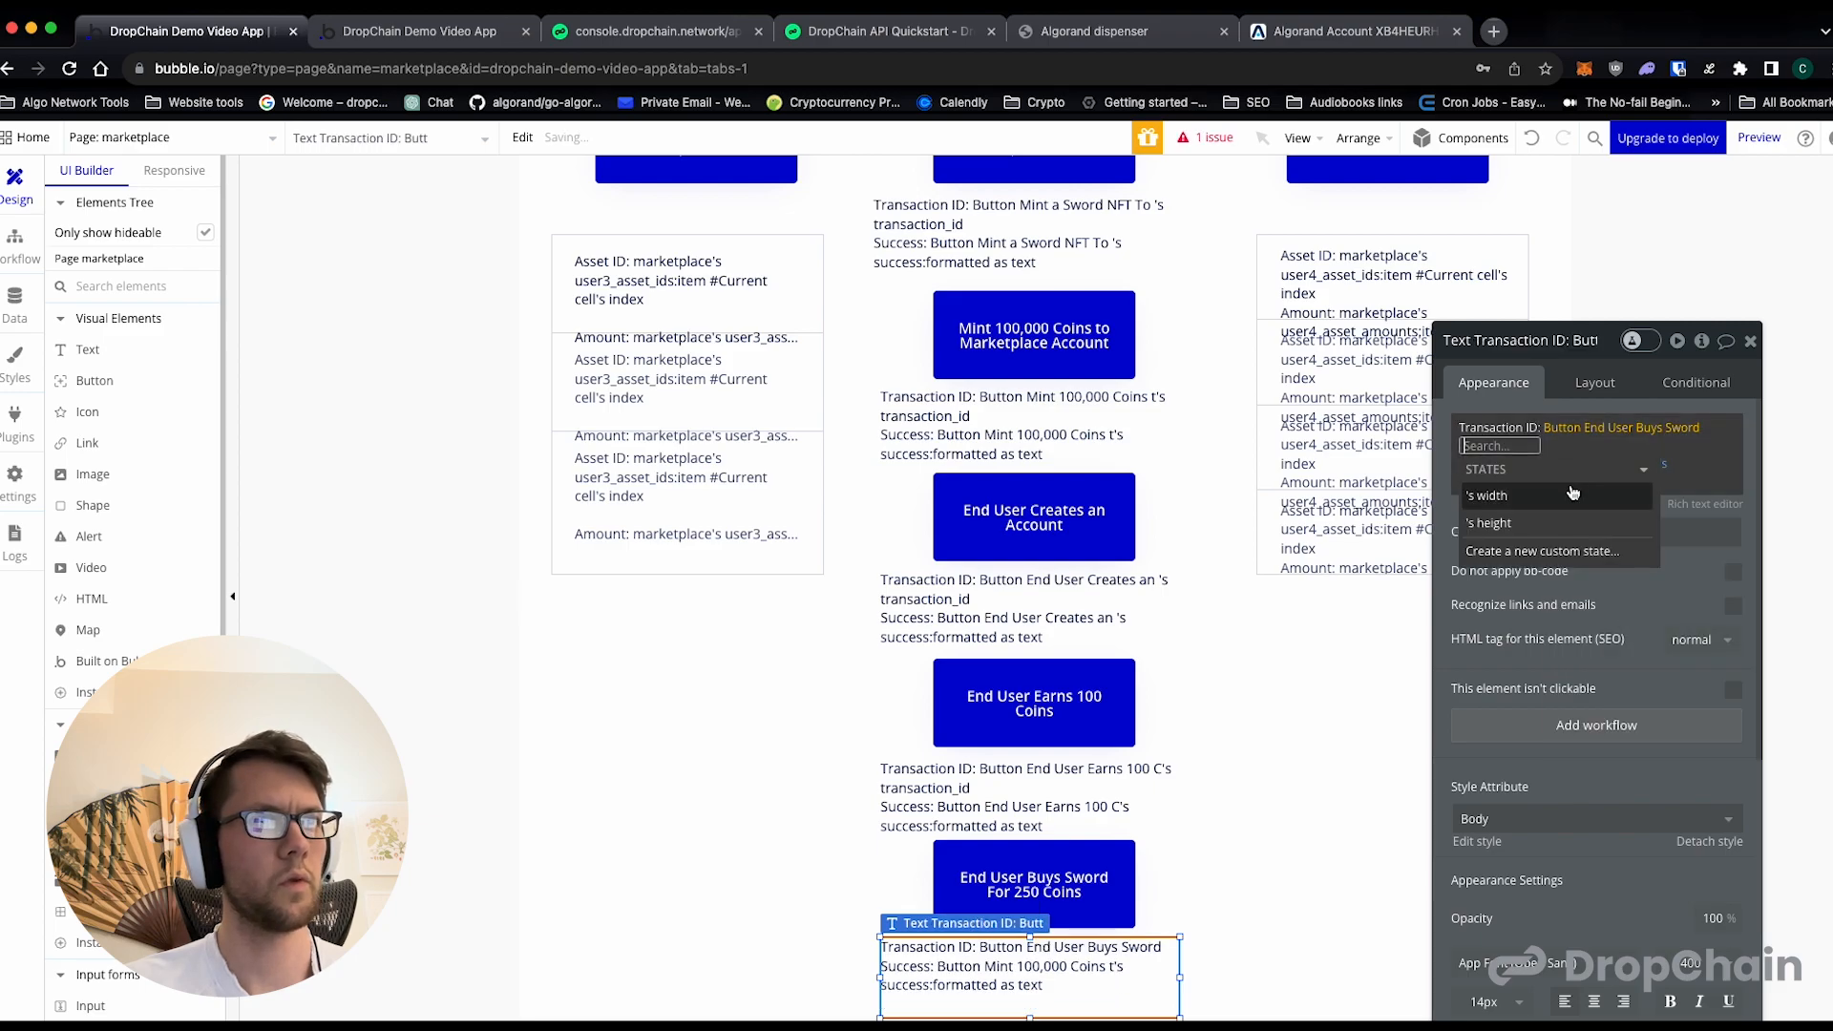
- Create a non-list text state named transaction_id on the End User Buys Sword button and use it as the Transaction ID value
left_click(1528, 550)
type("transaction")
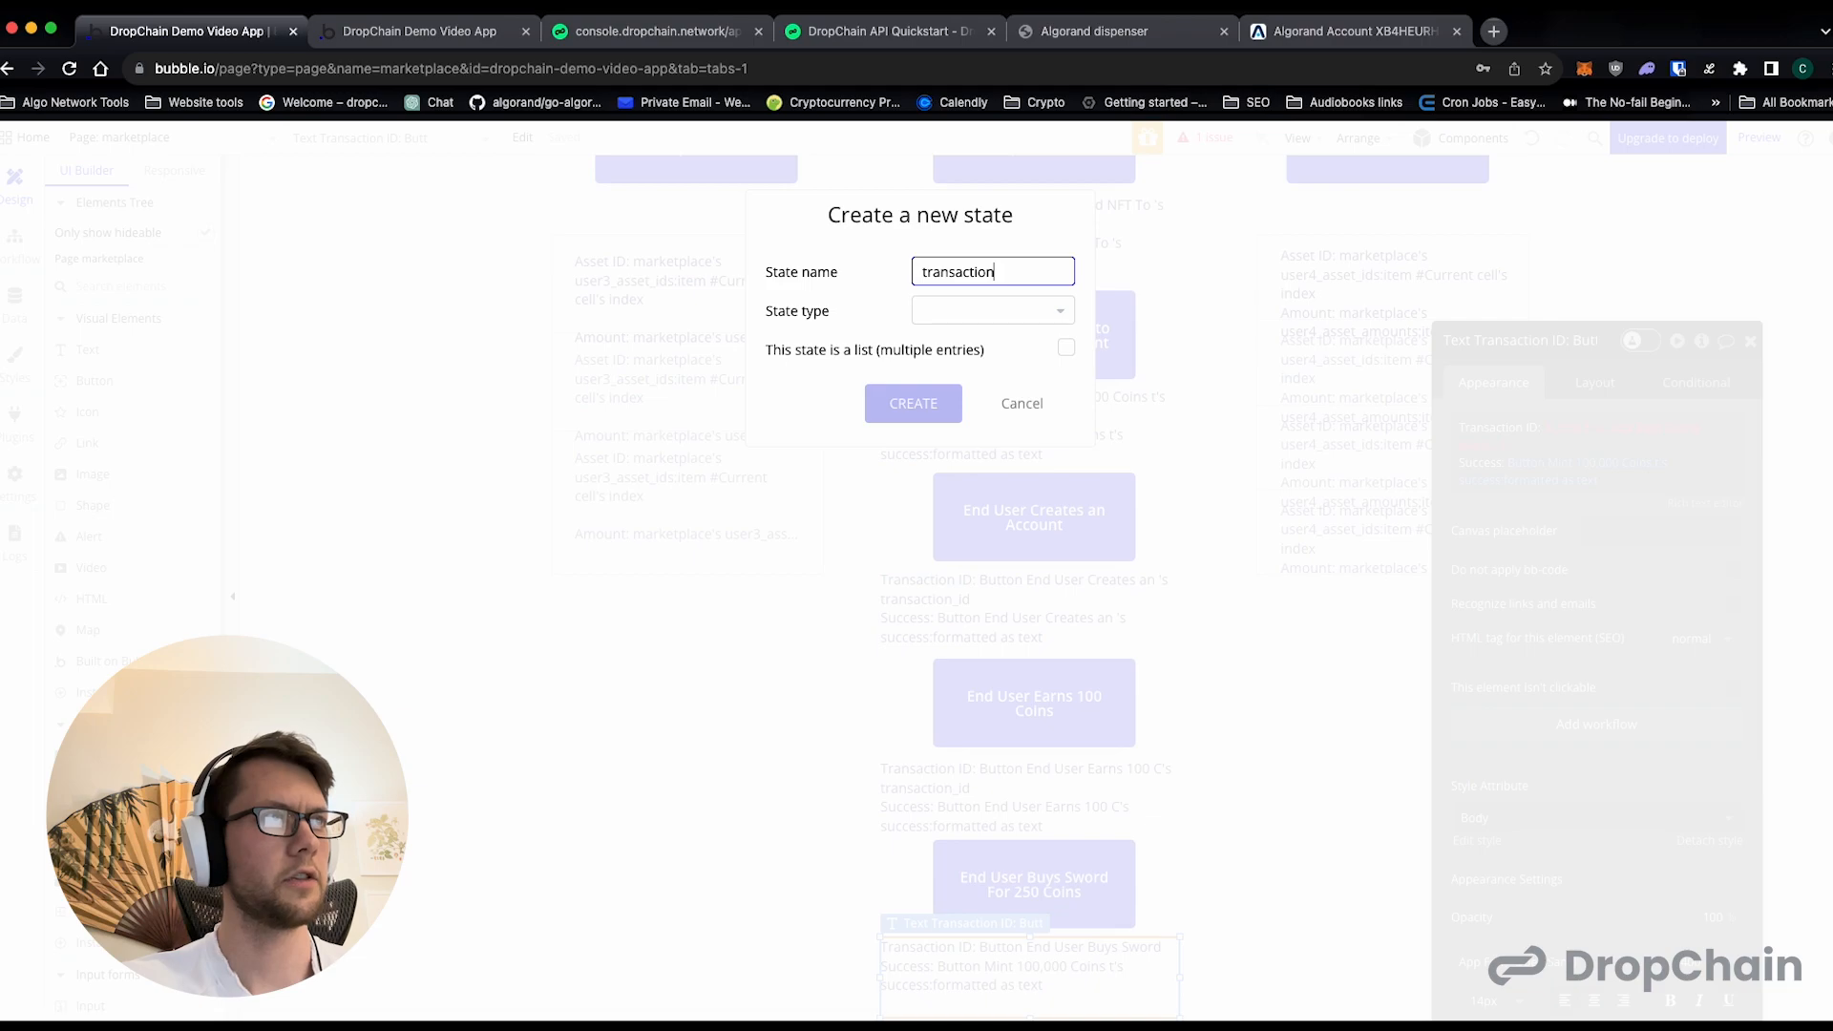
left_click(1011, 307)
left_click(985, 462)
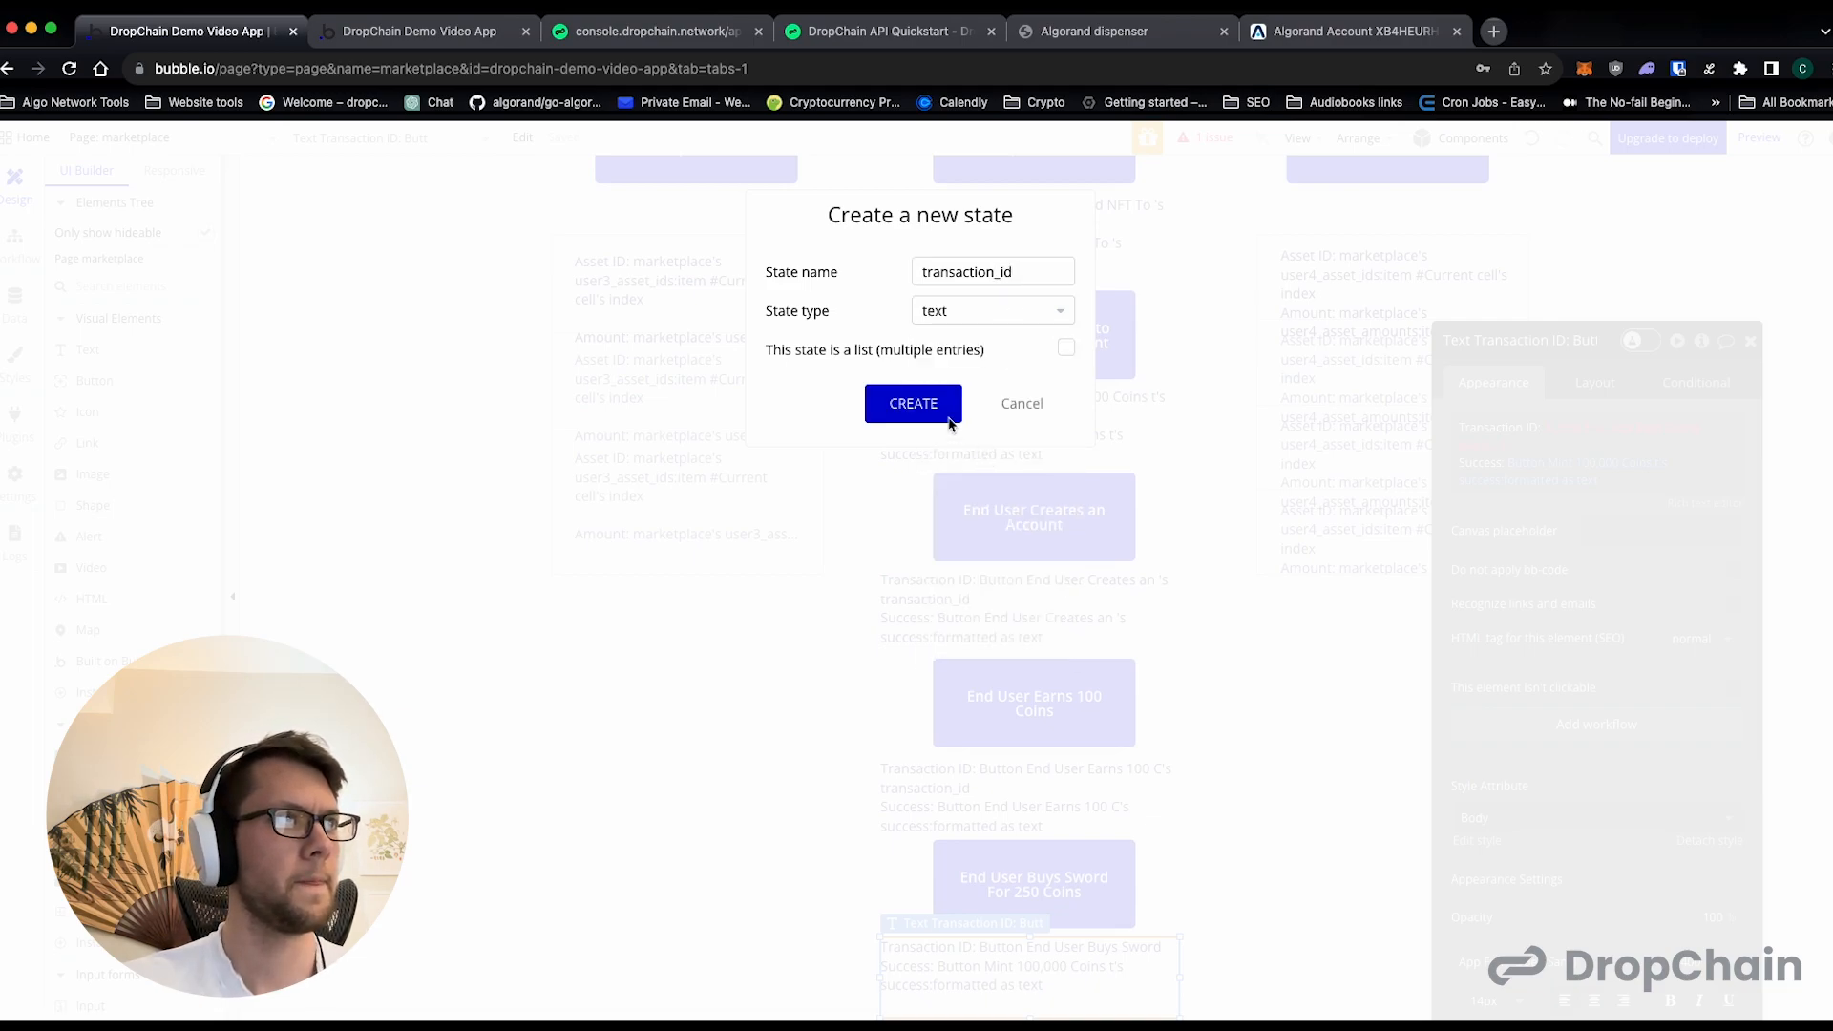
left_click(943, 416)
left_click(1474, 516)
- Set the Success value to a new yes/no state named success on the End User Buys Sword button, formatted as text
left_click(1536, 466)
scroll(1607, 610, "down", 1)
scroll(1608, 609, "down", 2)
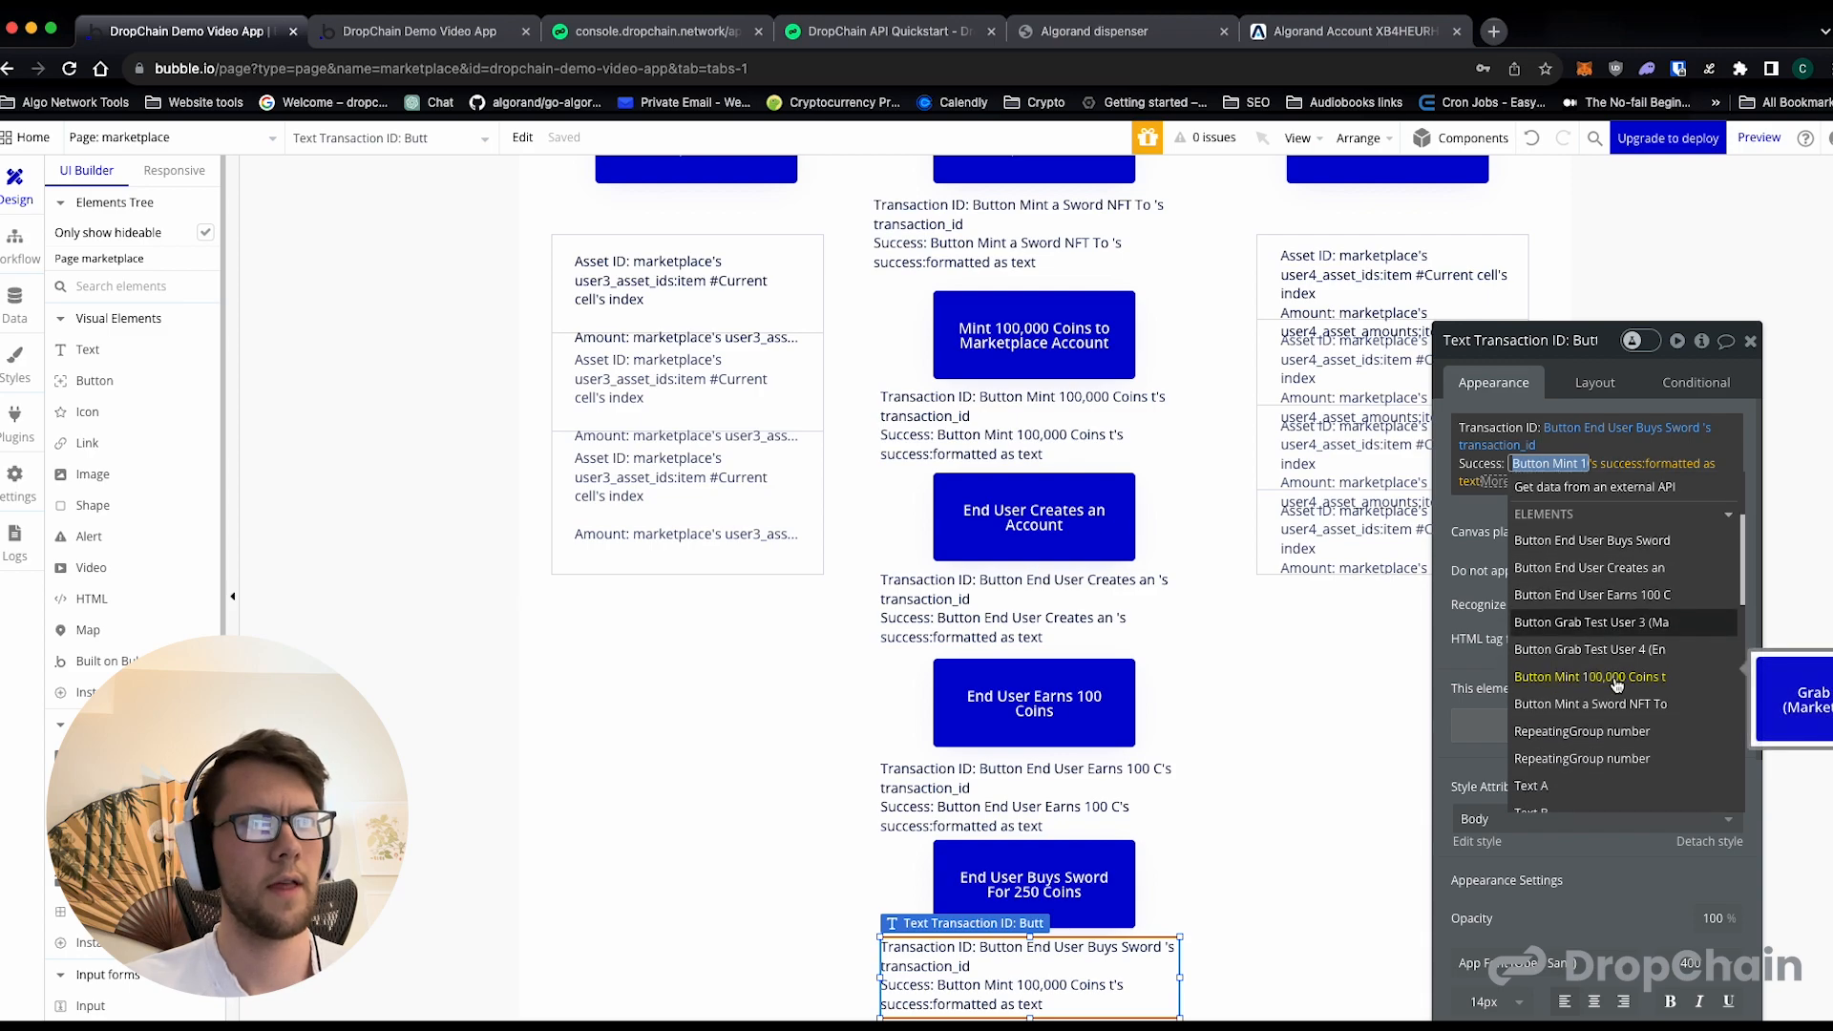
left_click(1620, 526)
left_click(1545, 640)
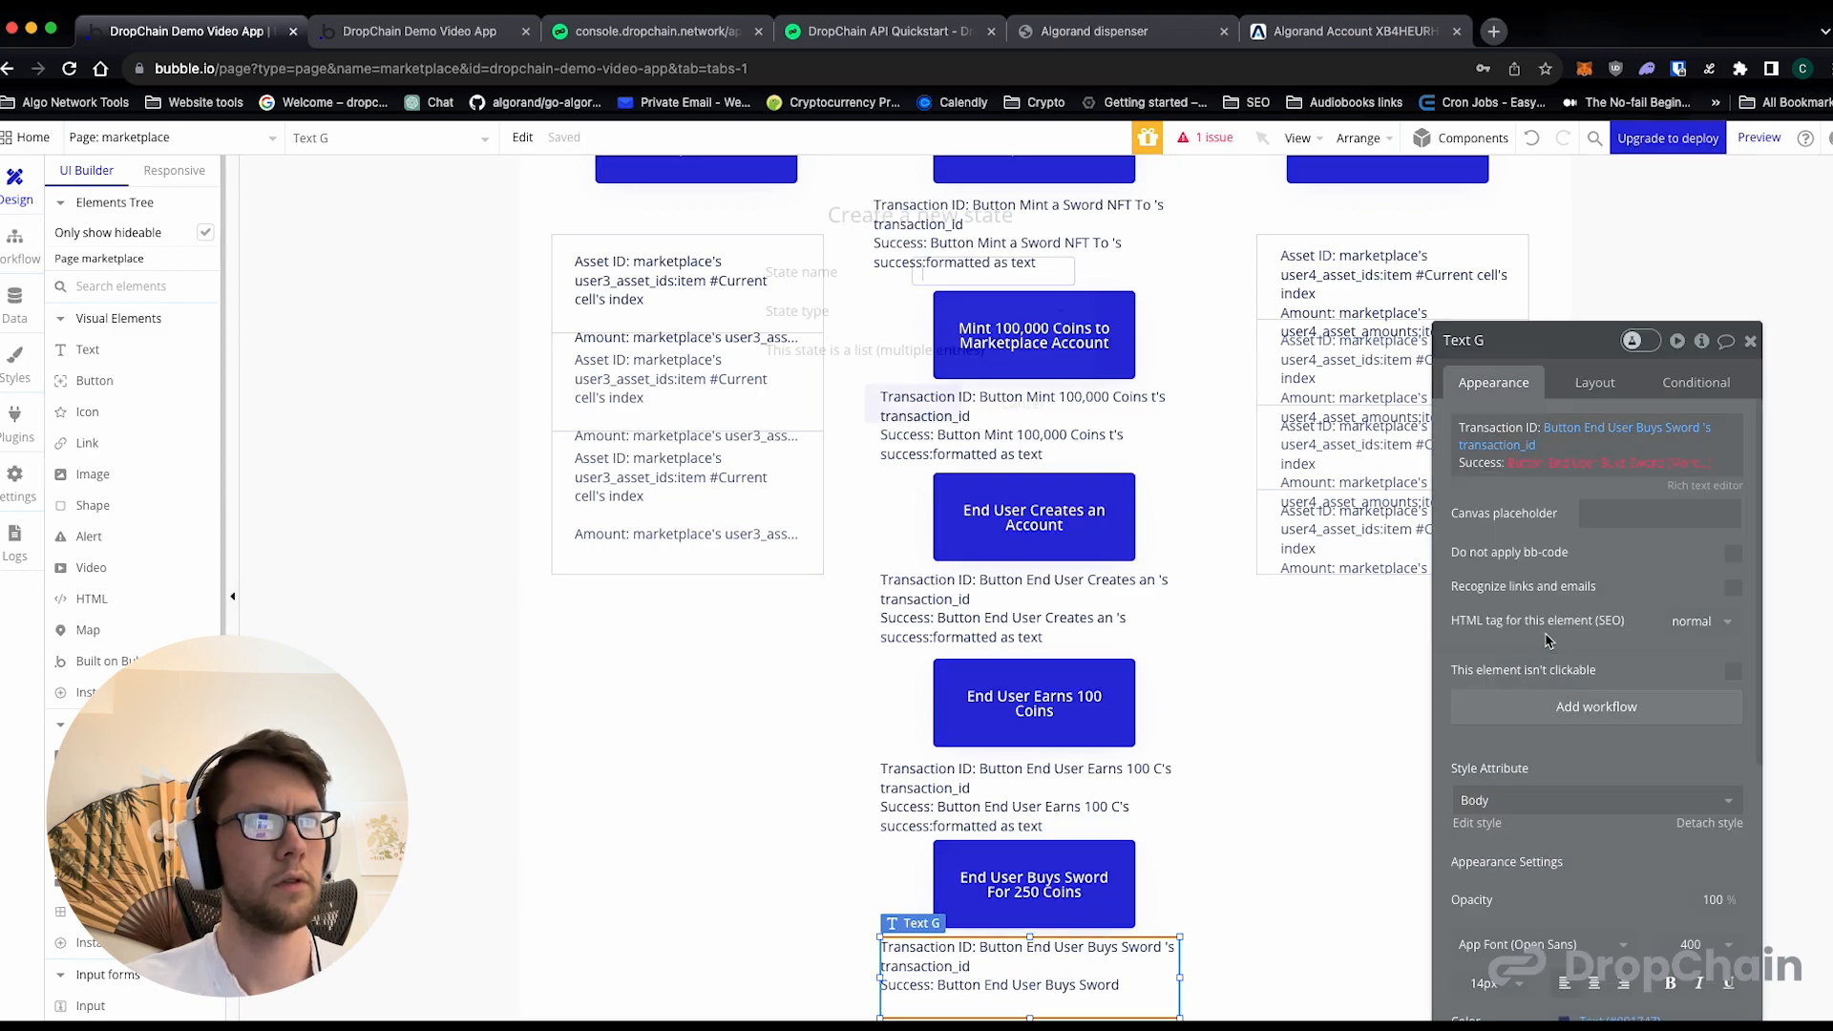
type("success")
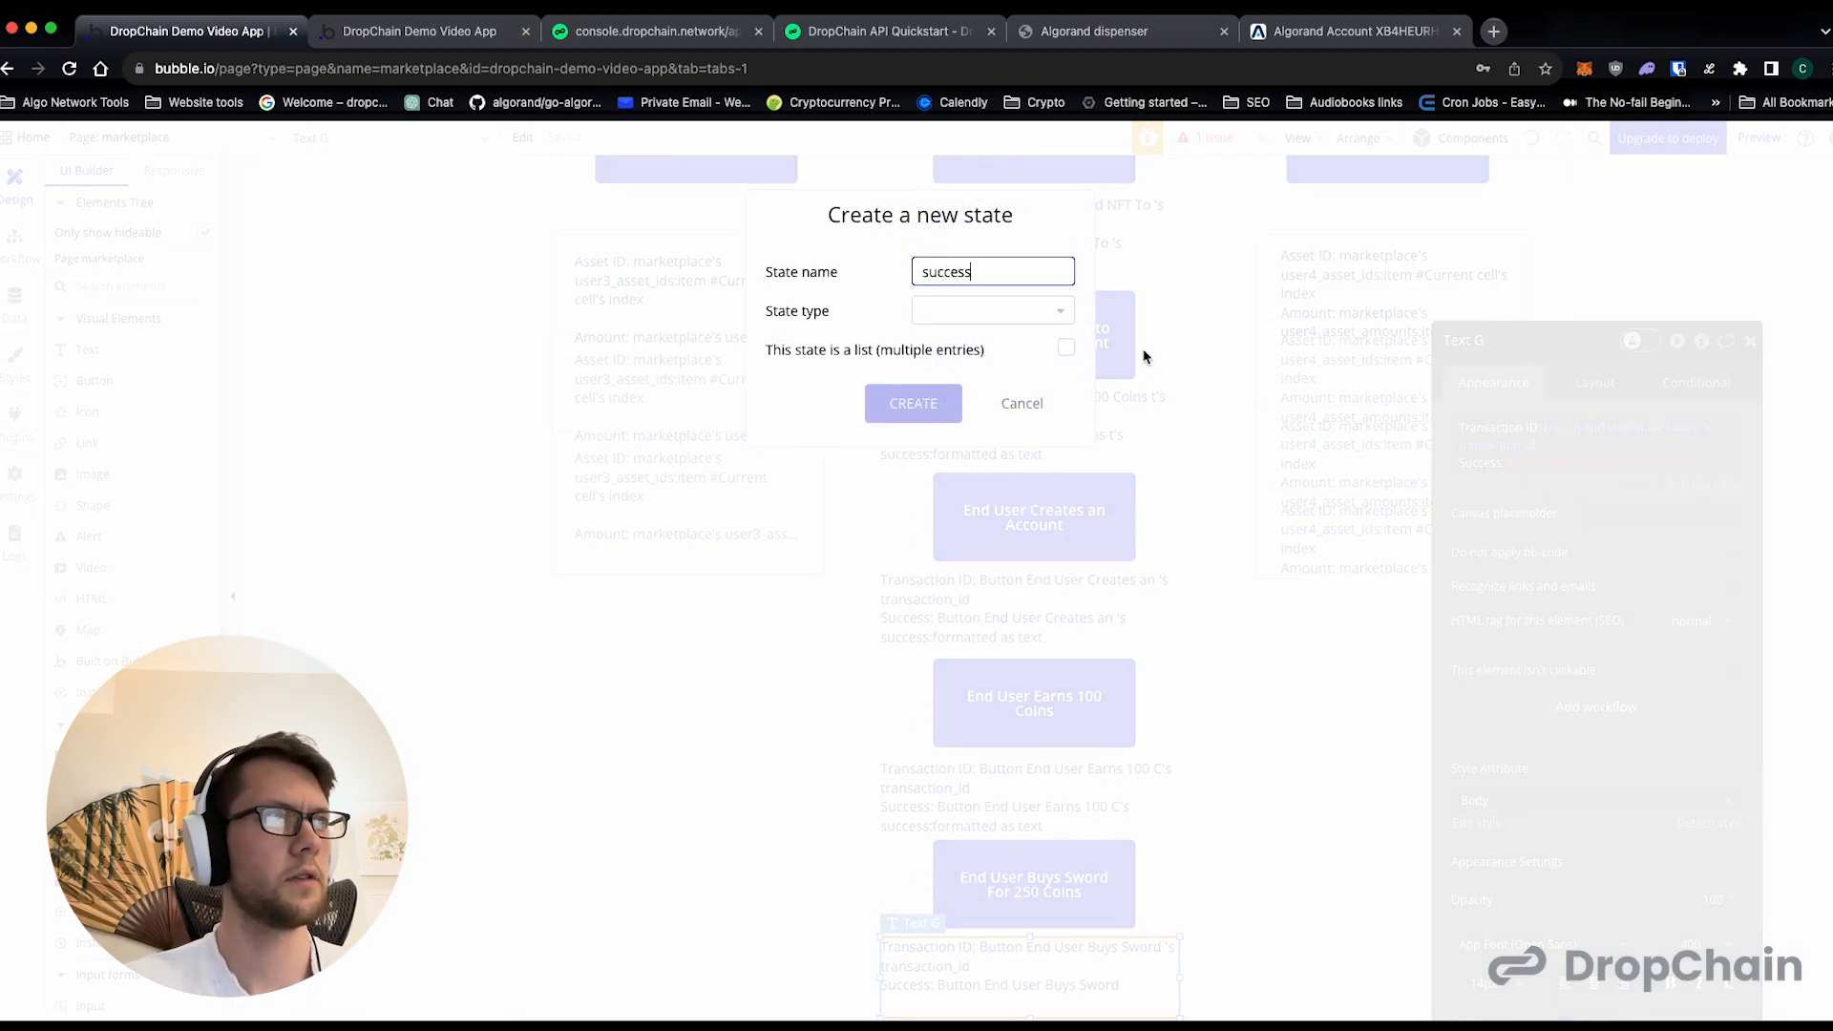
left_click(1039, 315)
left_click(955, 611)
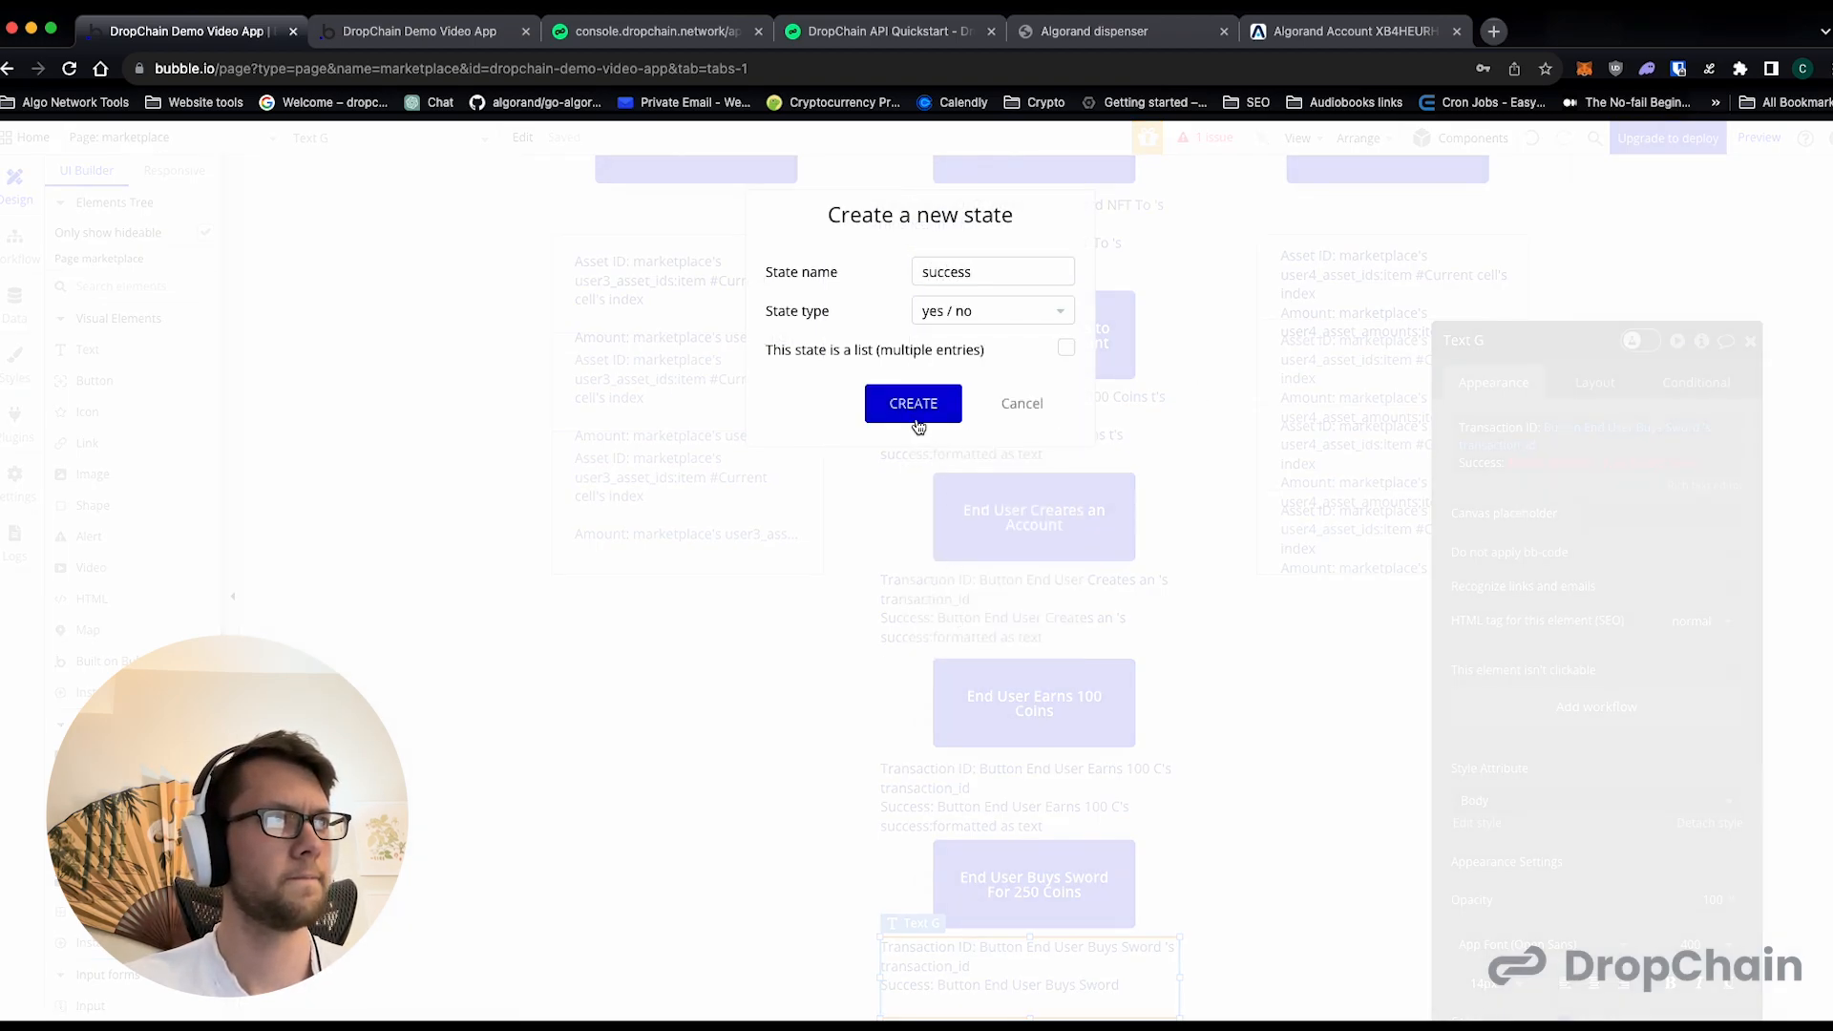
left_click(916, 418)
left_click(1542, 641)
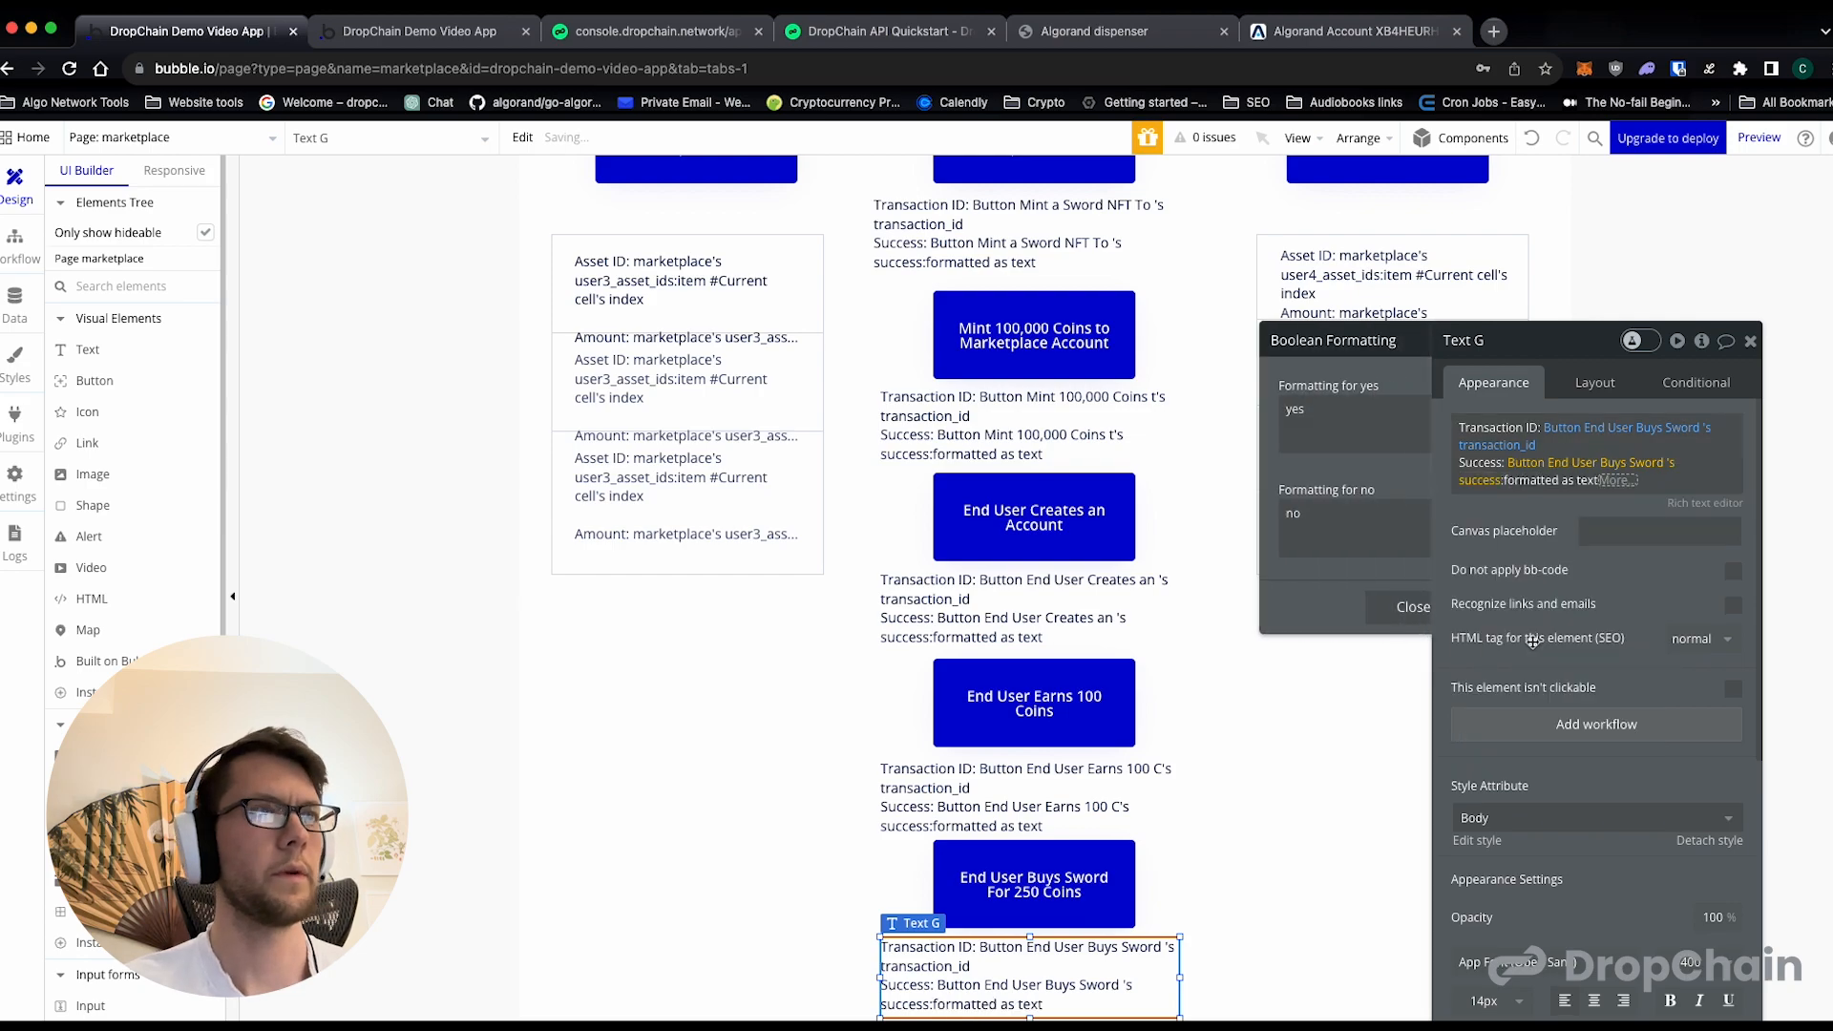
left_click(1266, 616)
- Examine the asset IDs and amounts listed for the Test User 3 marketplace account in the running page preview
scroll(1060, 568, "up", 2)
scroll(1060, 569, "down", 2)
left_click(15, 241)
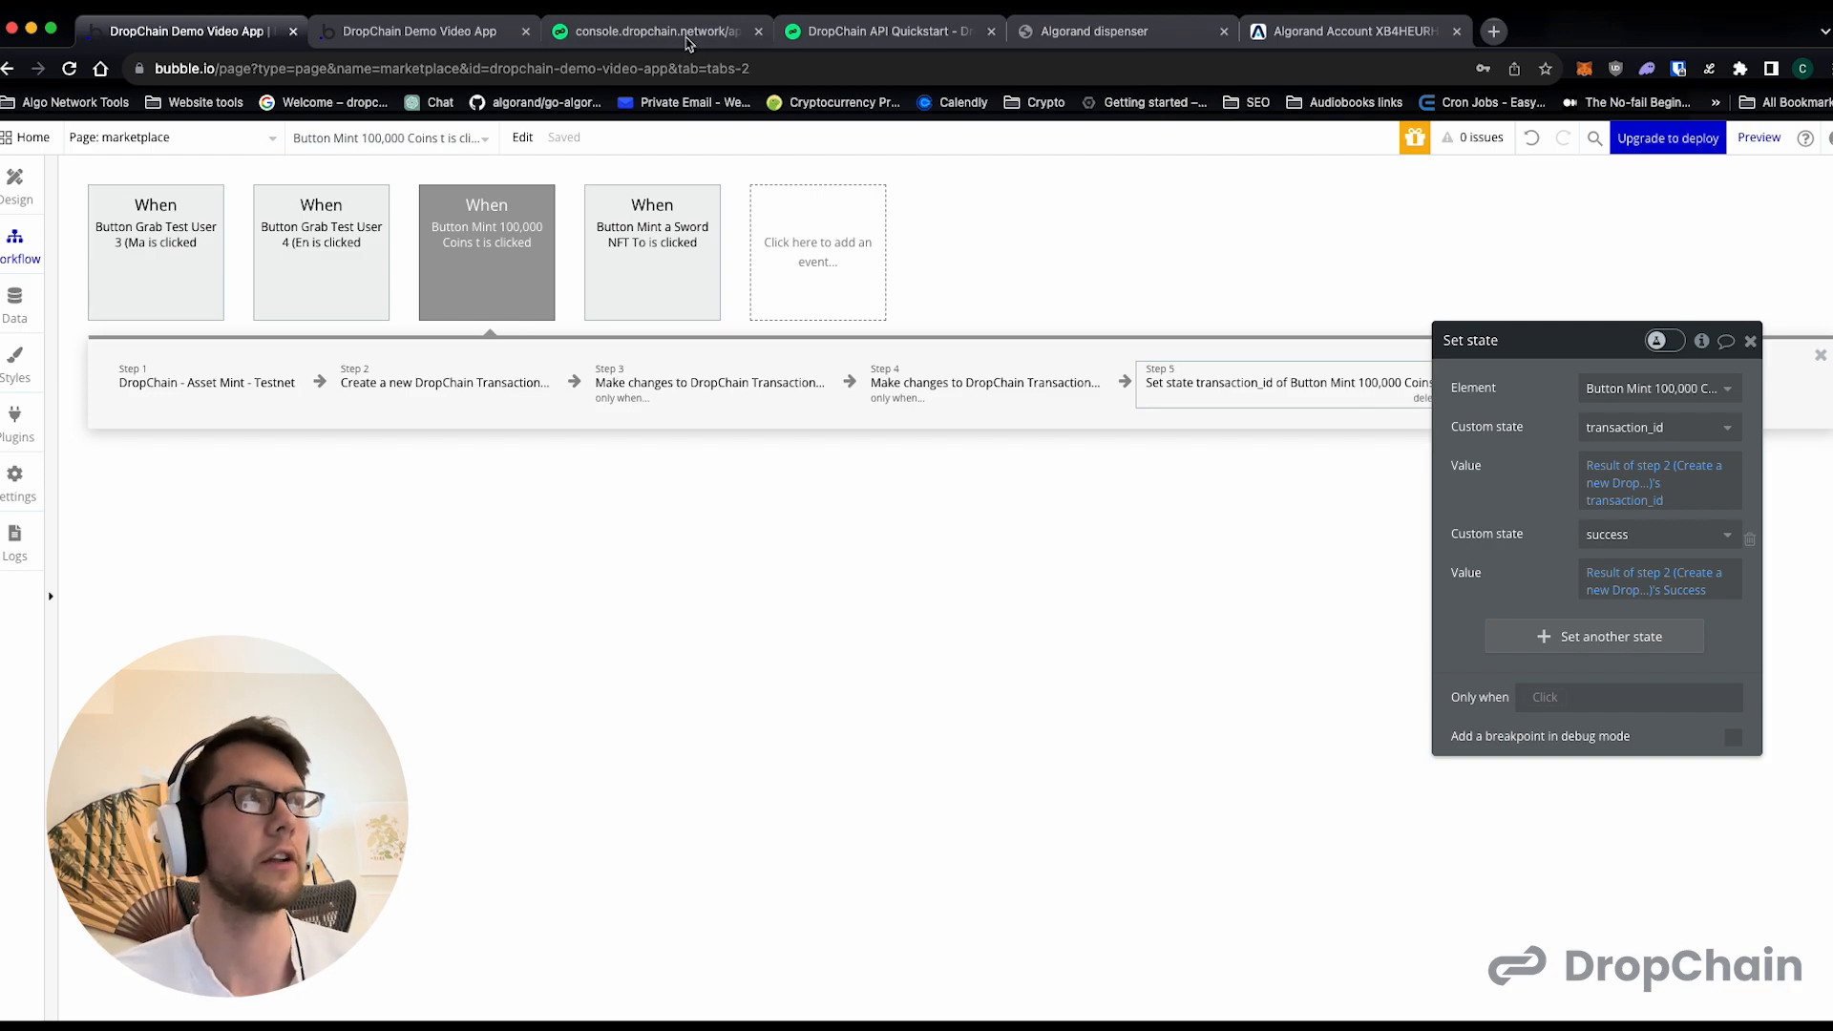
left_click(689, 39)
left_click(478, 43)
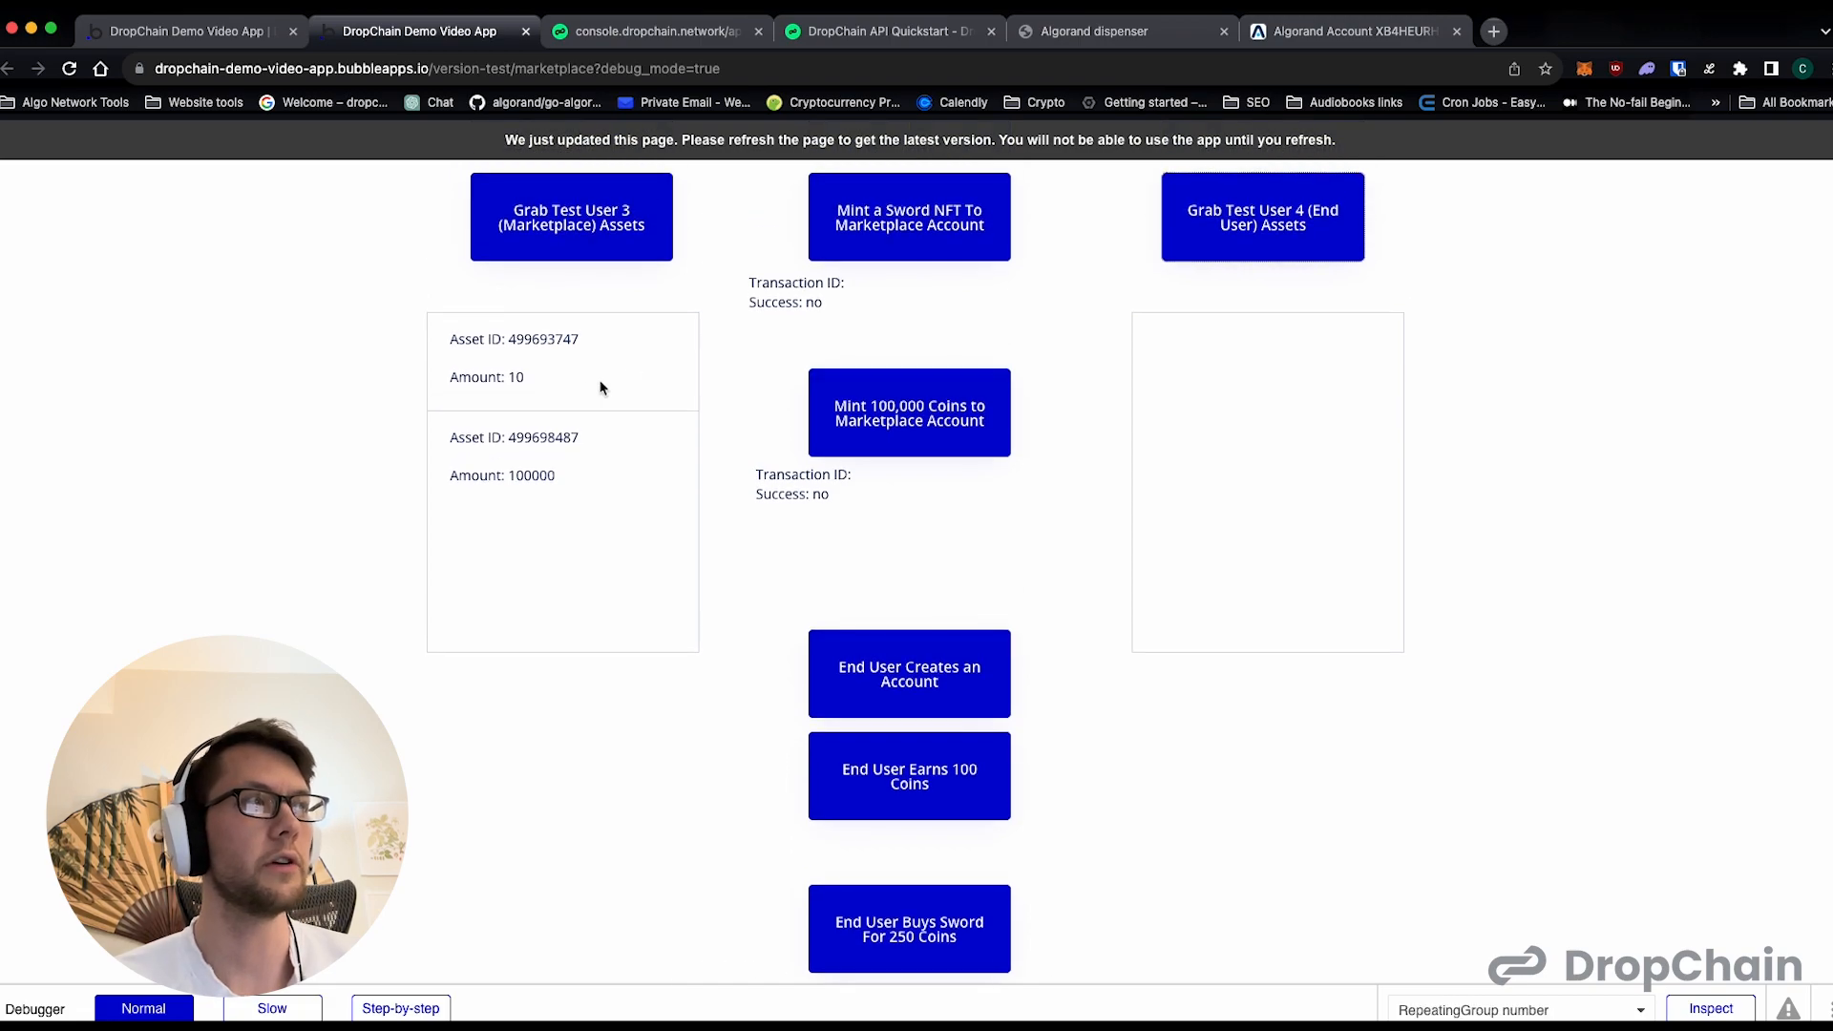
left_click_drag(567, 477, 462, 339)
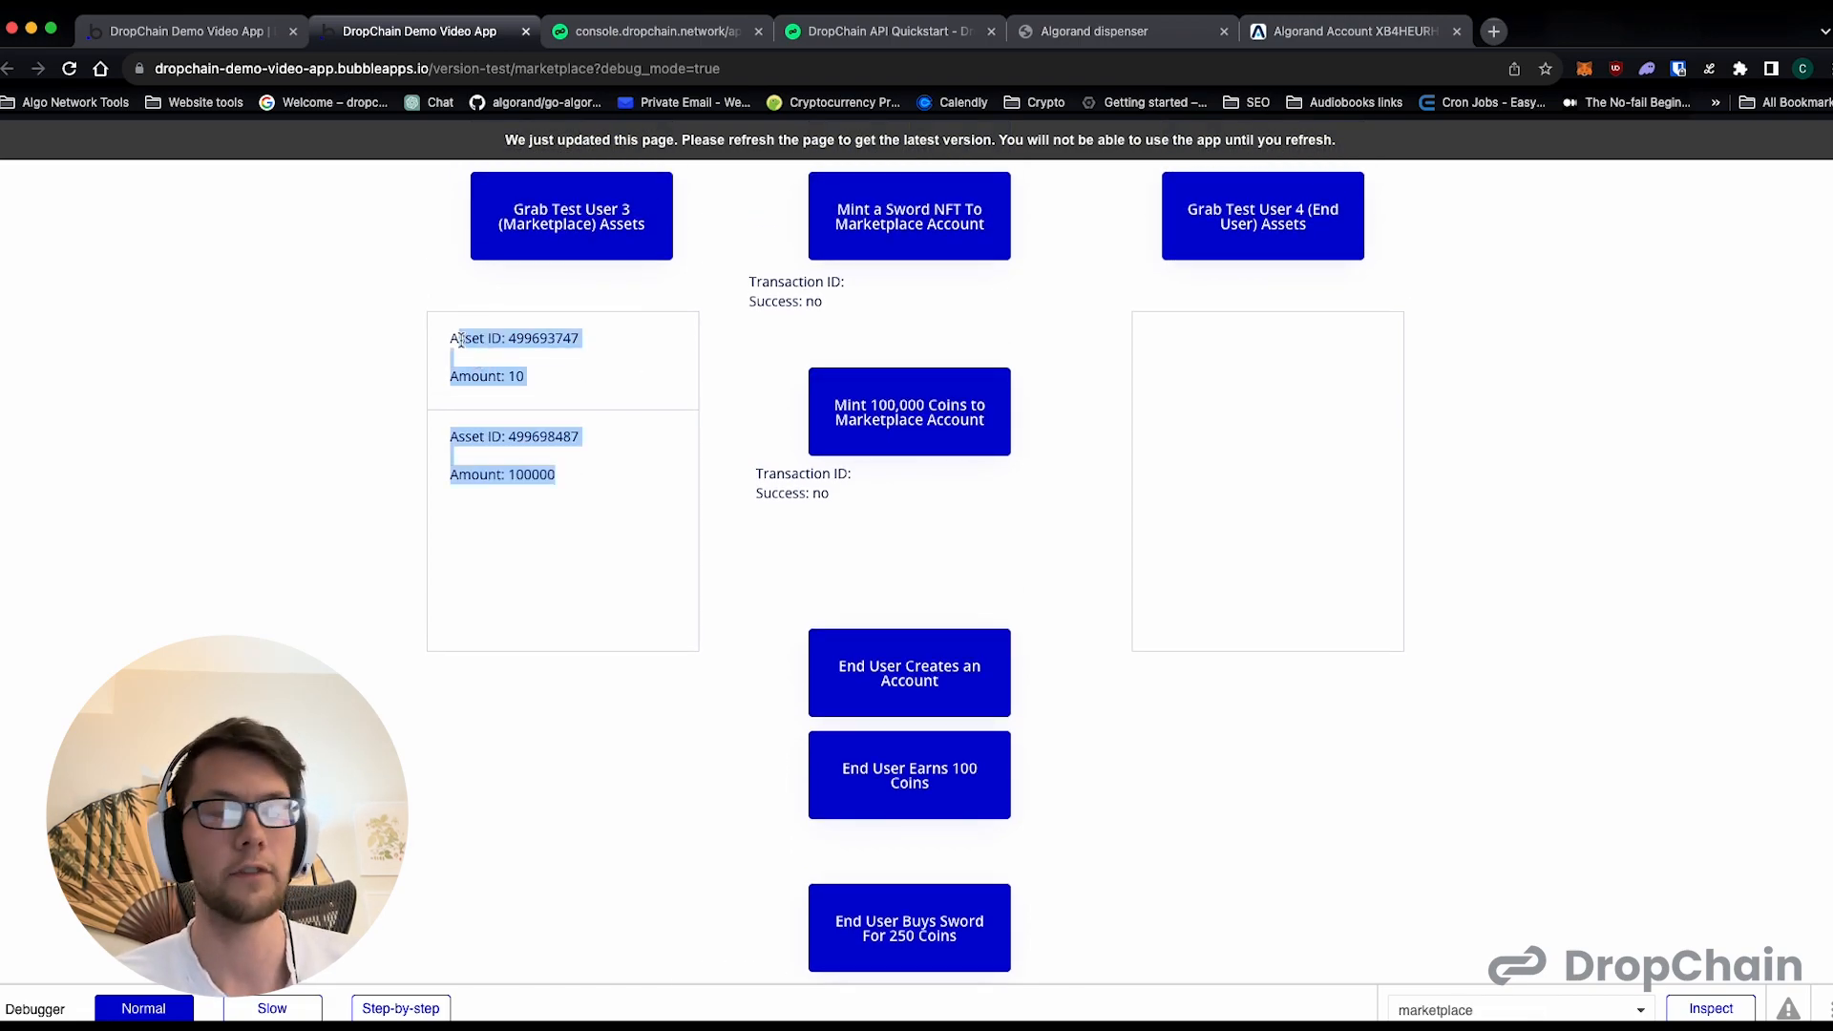
left_click(442, 346)
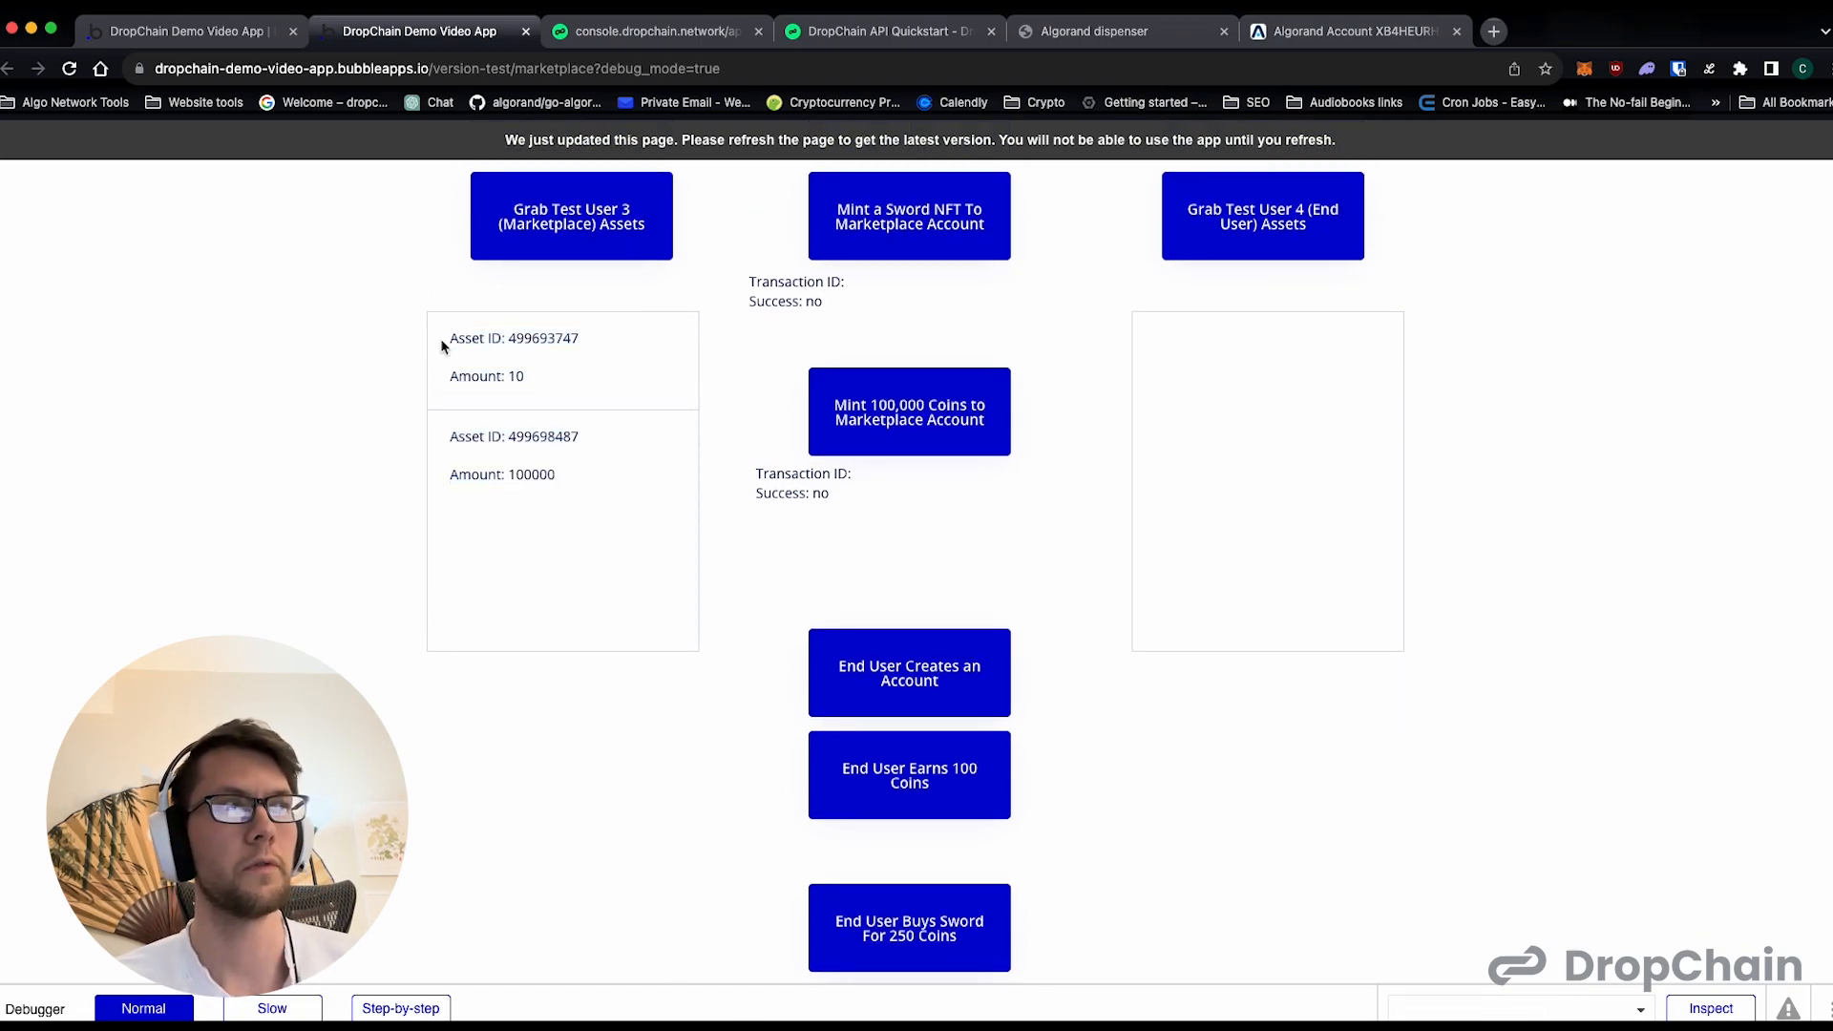
double_click(521, 437)
left_click(552, 414)
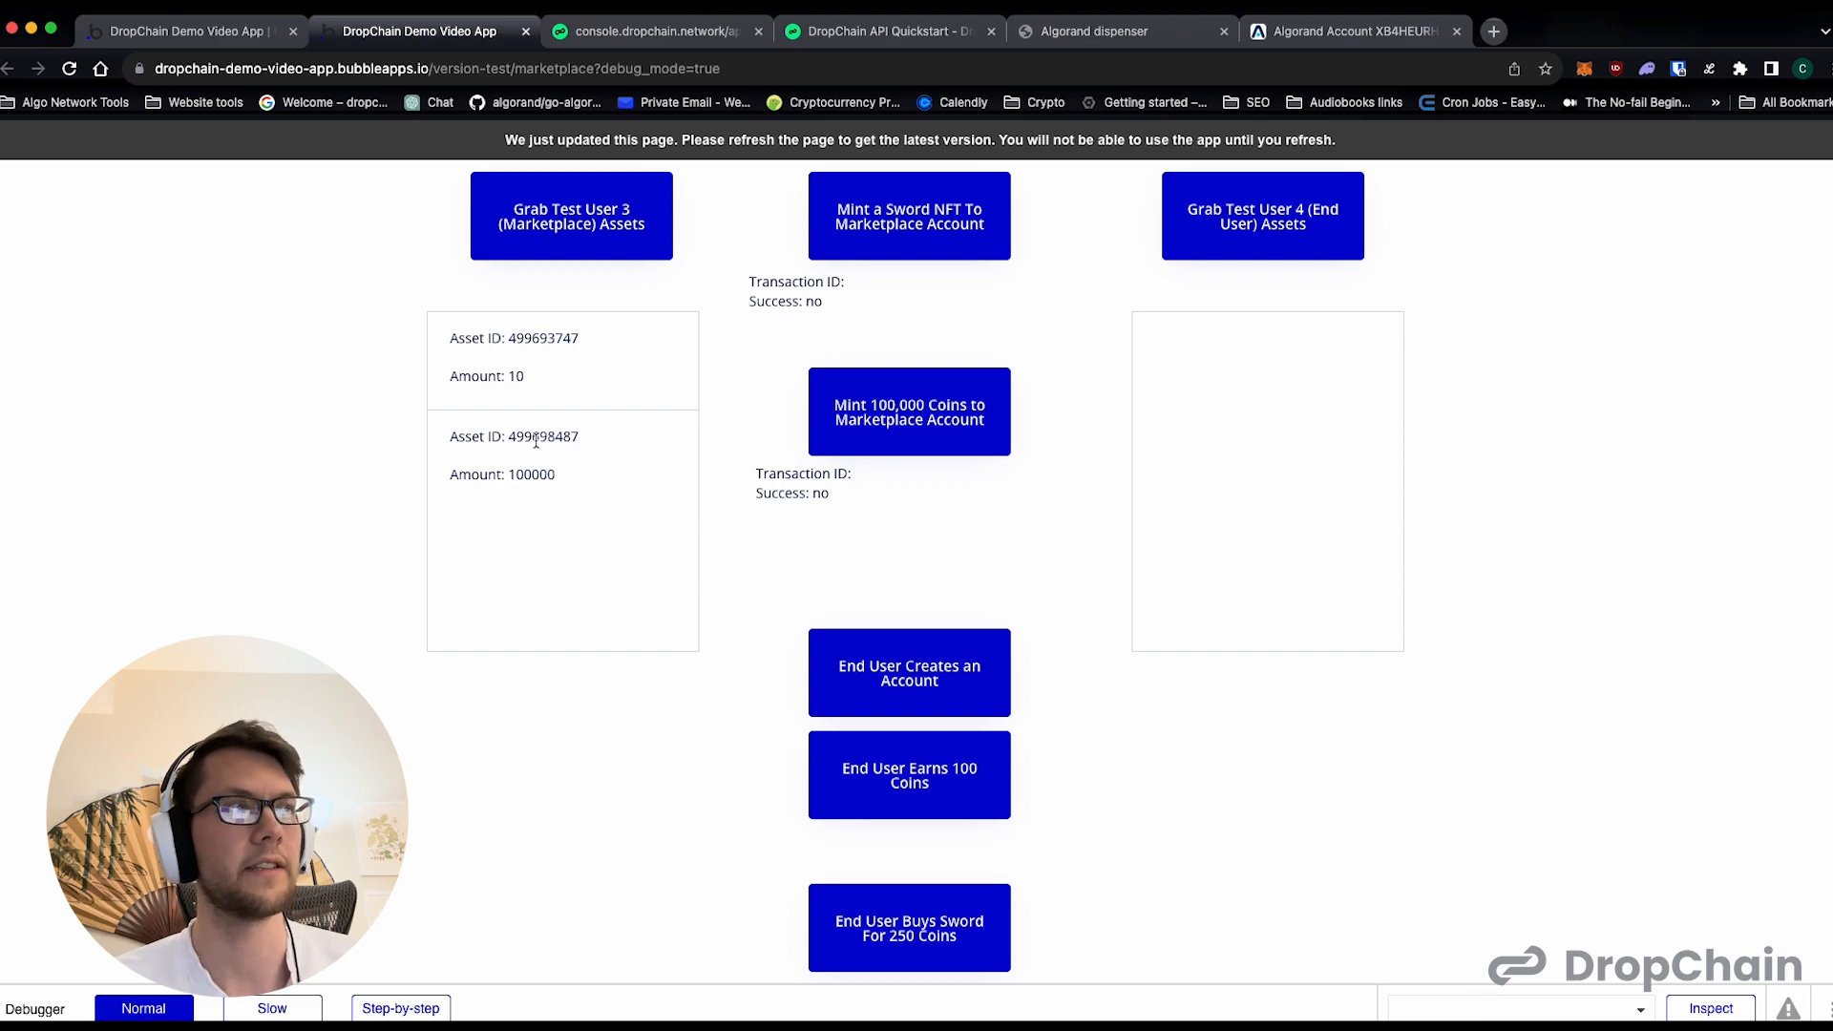
double_click(536, 441)
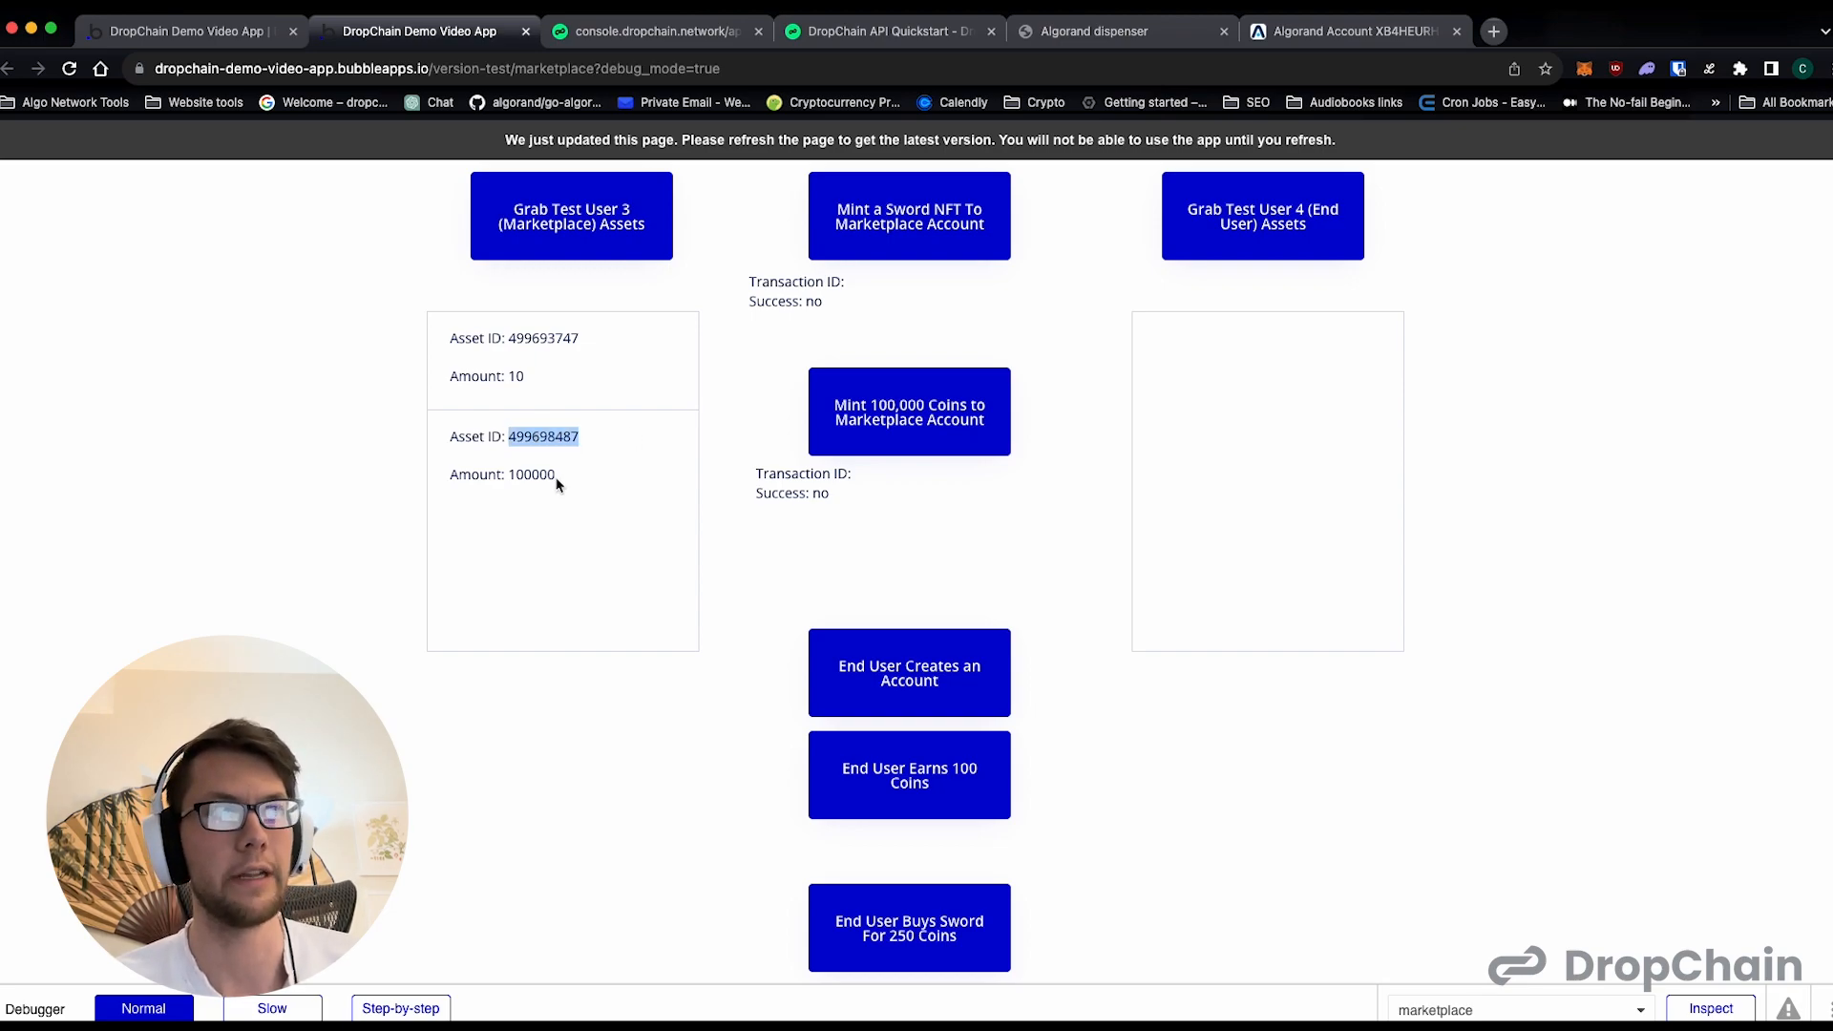
double_click(537, 477)
left_click(539, 479)
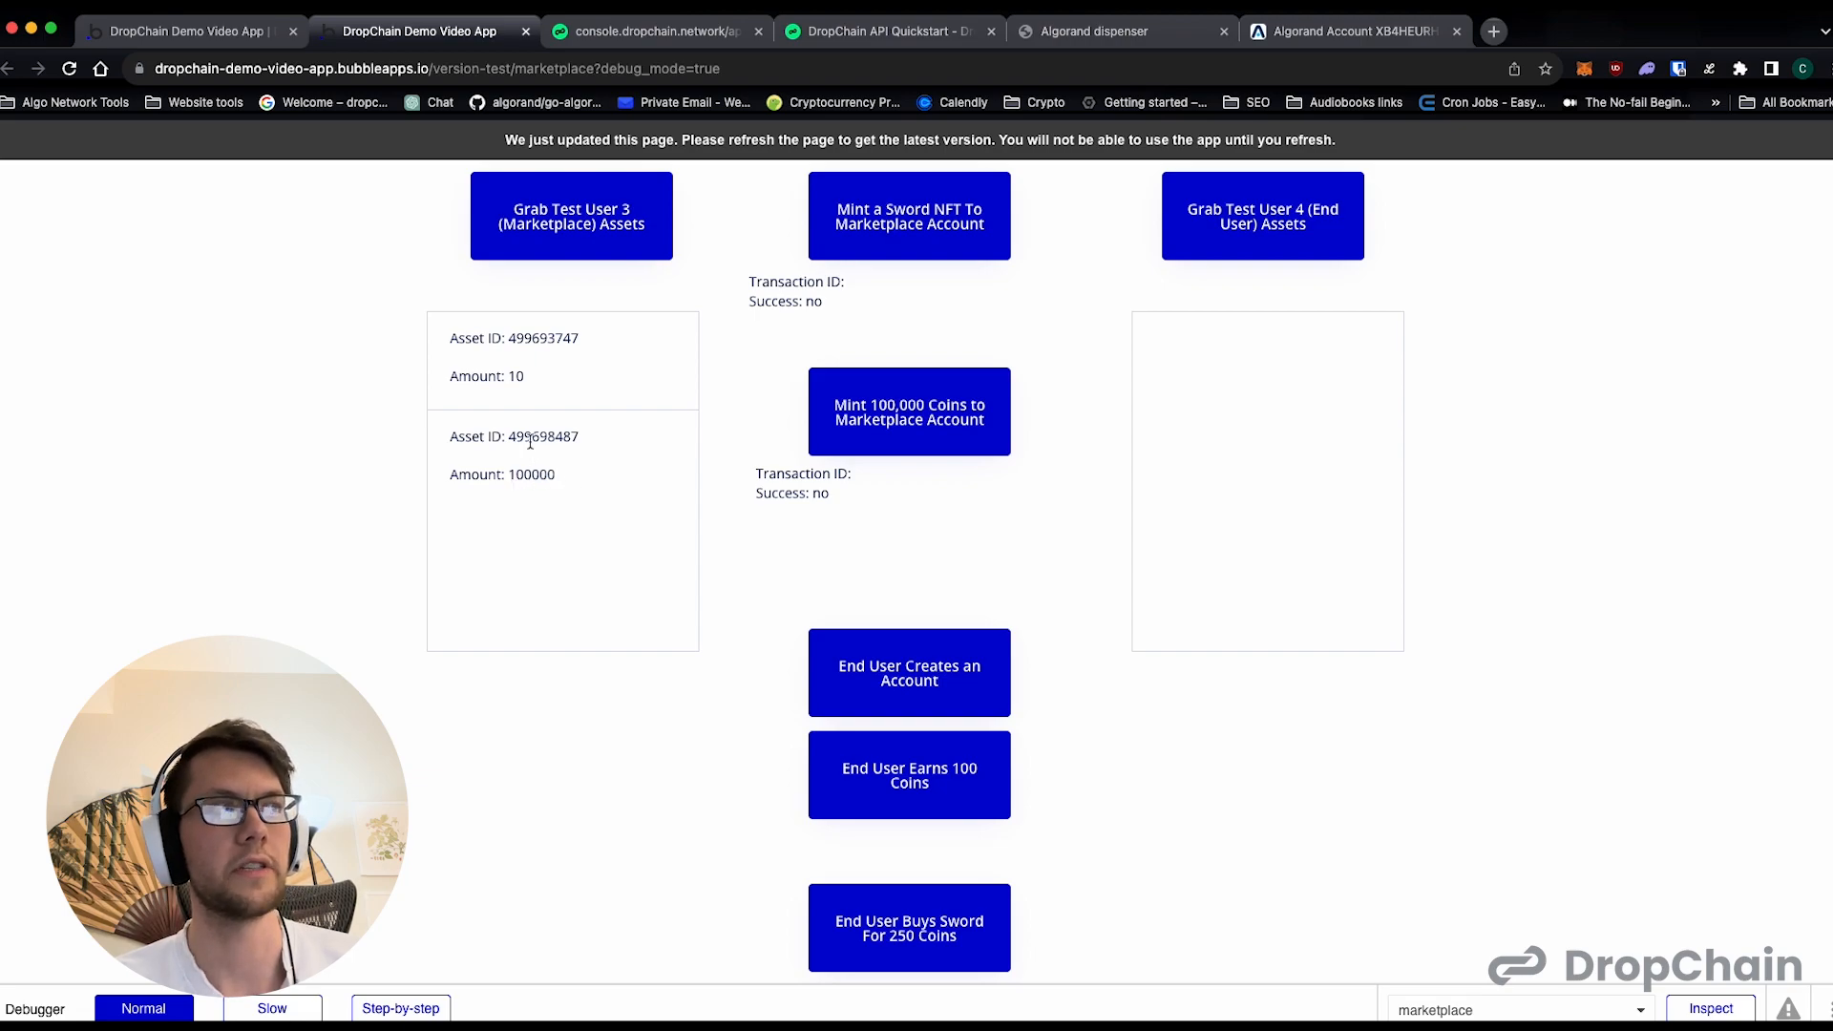
double_click(531, 442)
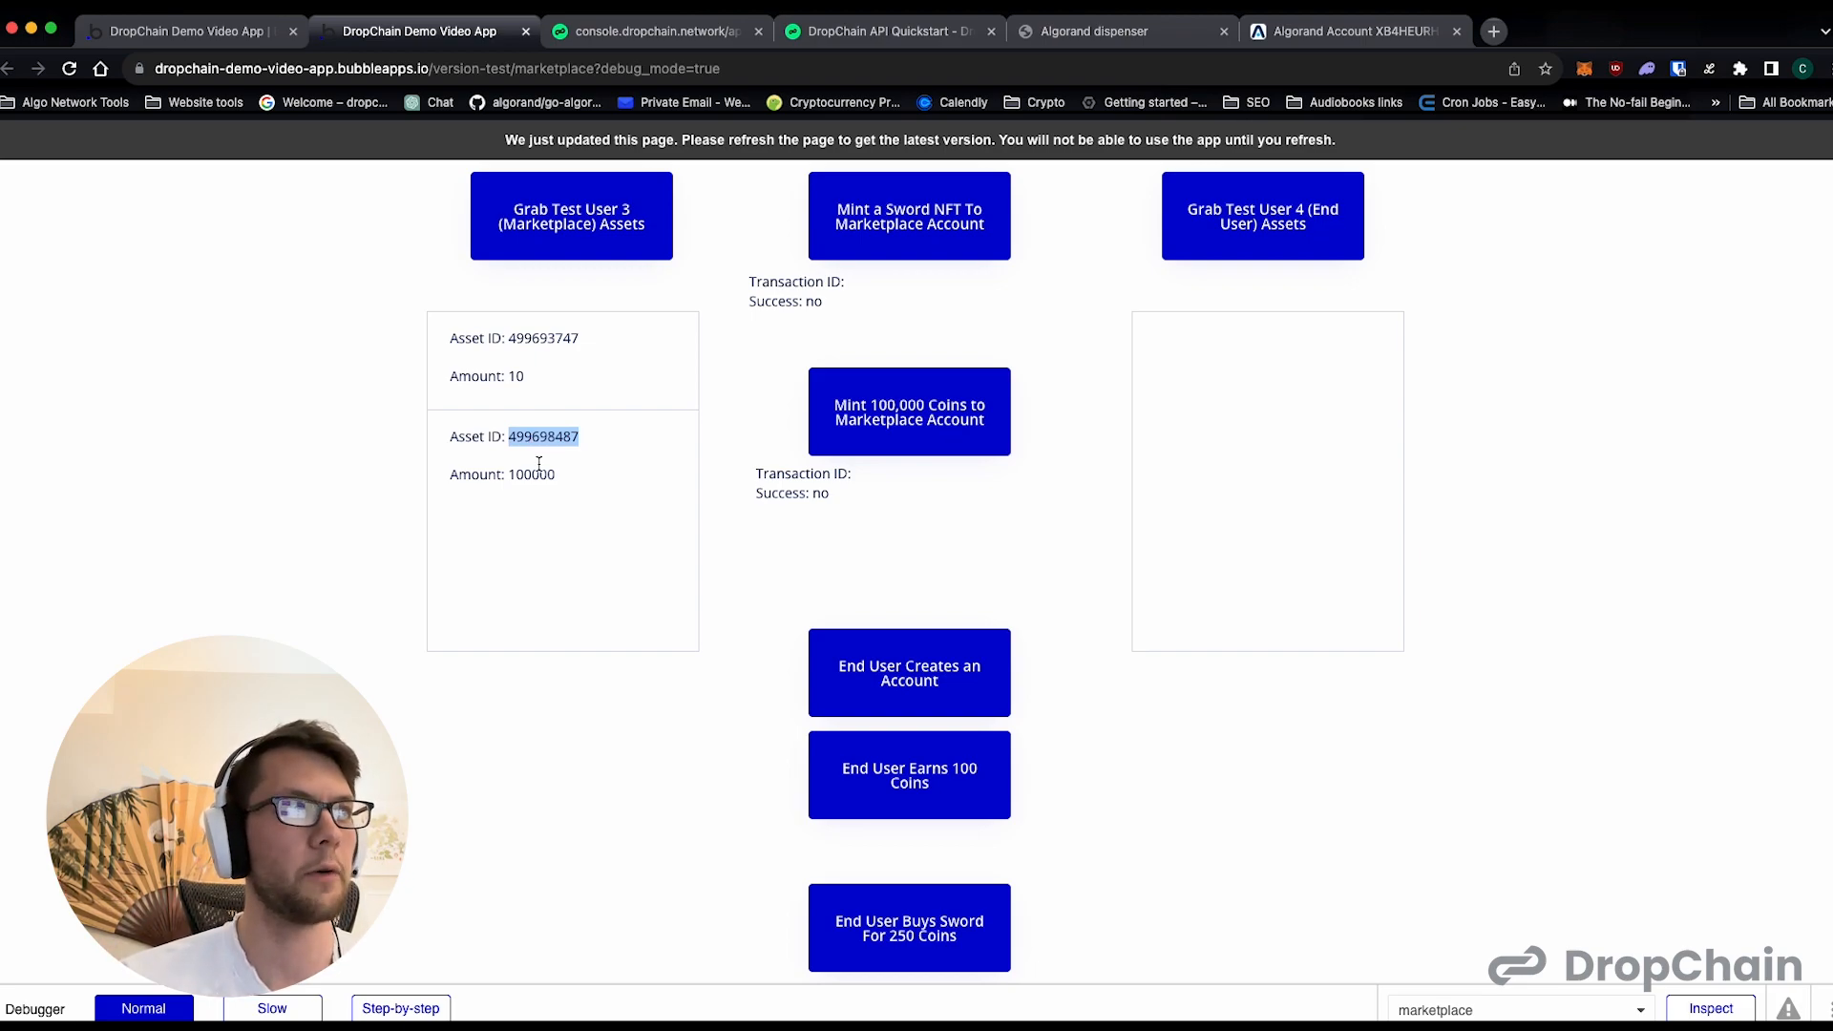
double_click(532, 477)
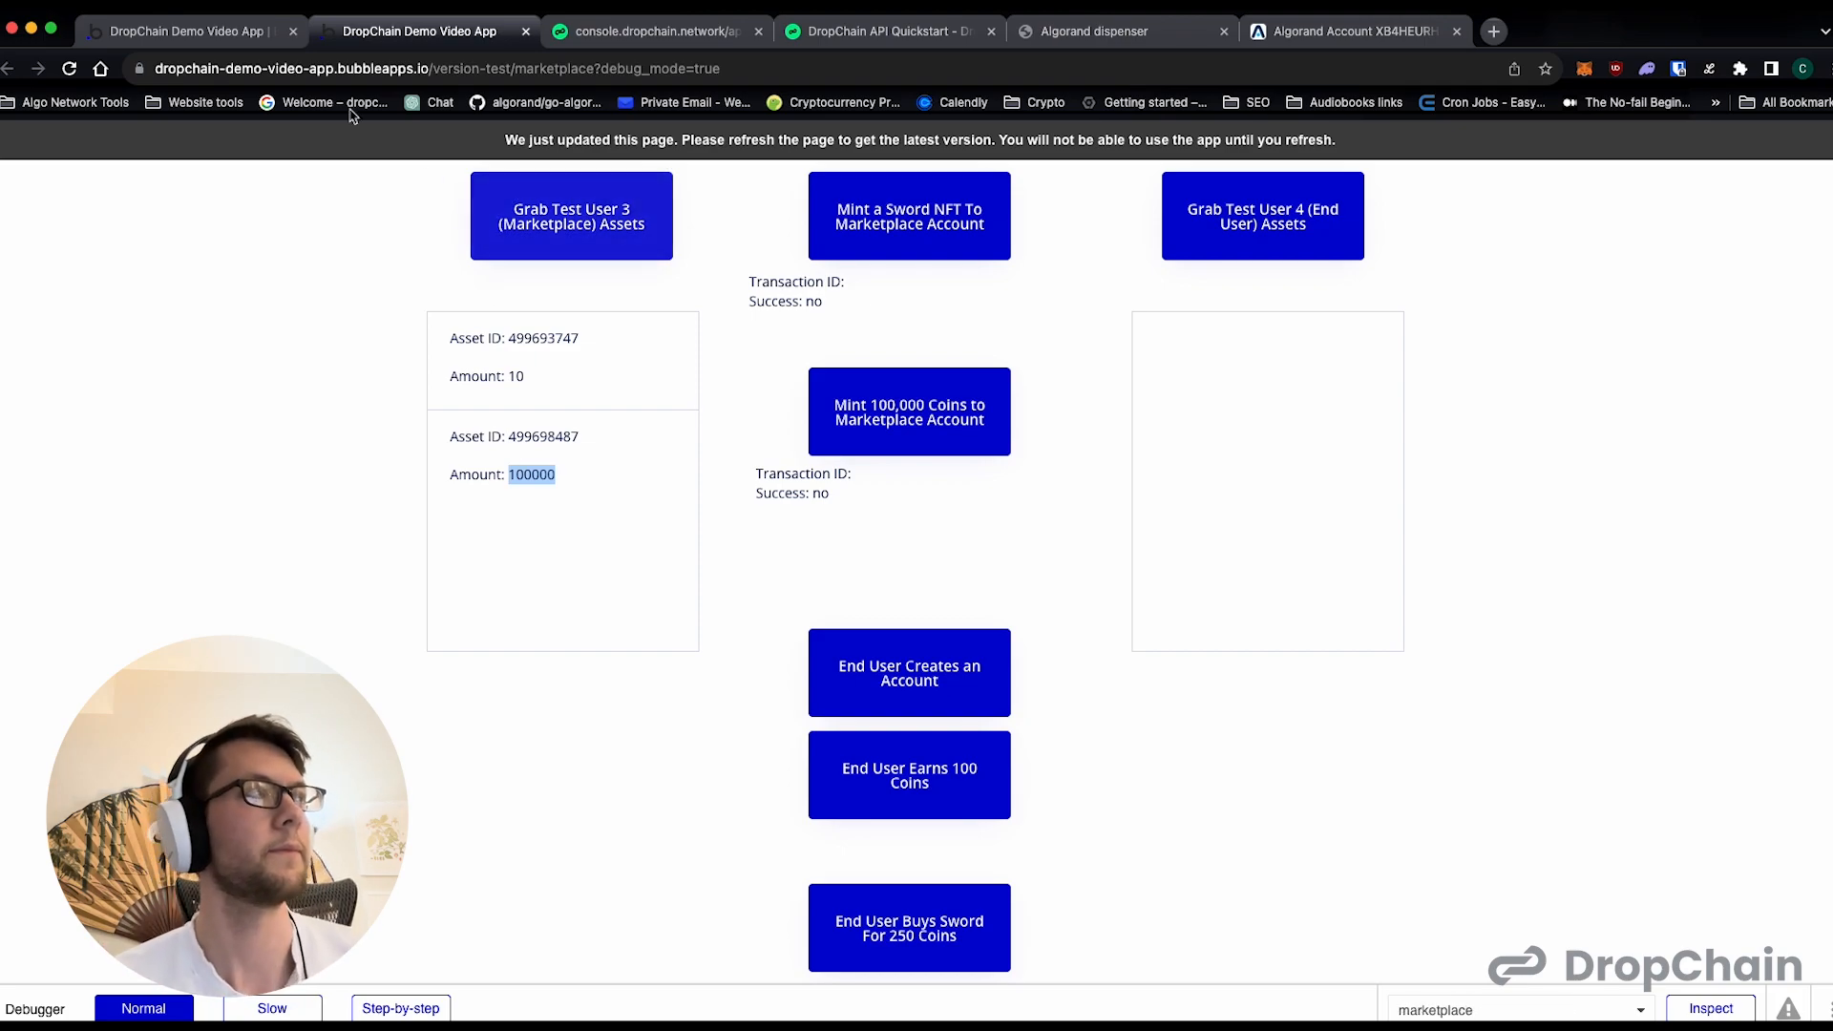
- Back in the Bubble editor, add a workflow to the End User Creates an Account button
left_click(234, 42)
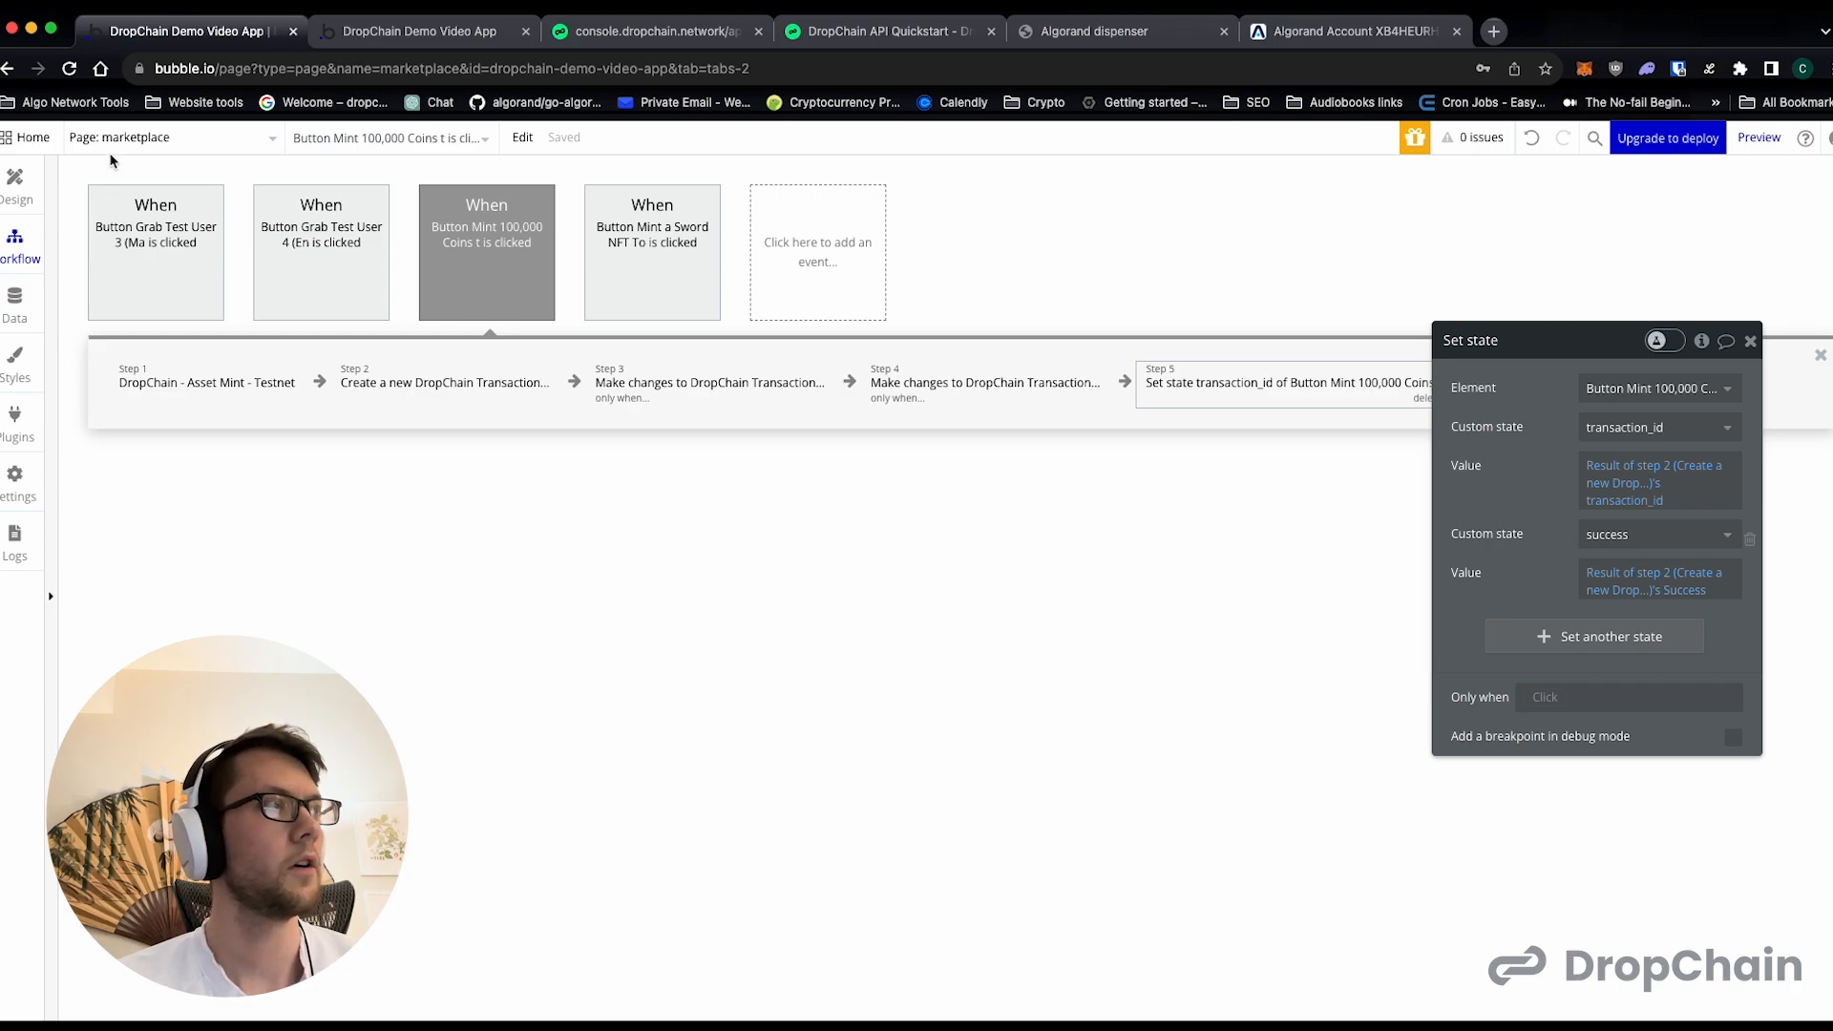
left_click(15, 183)
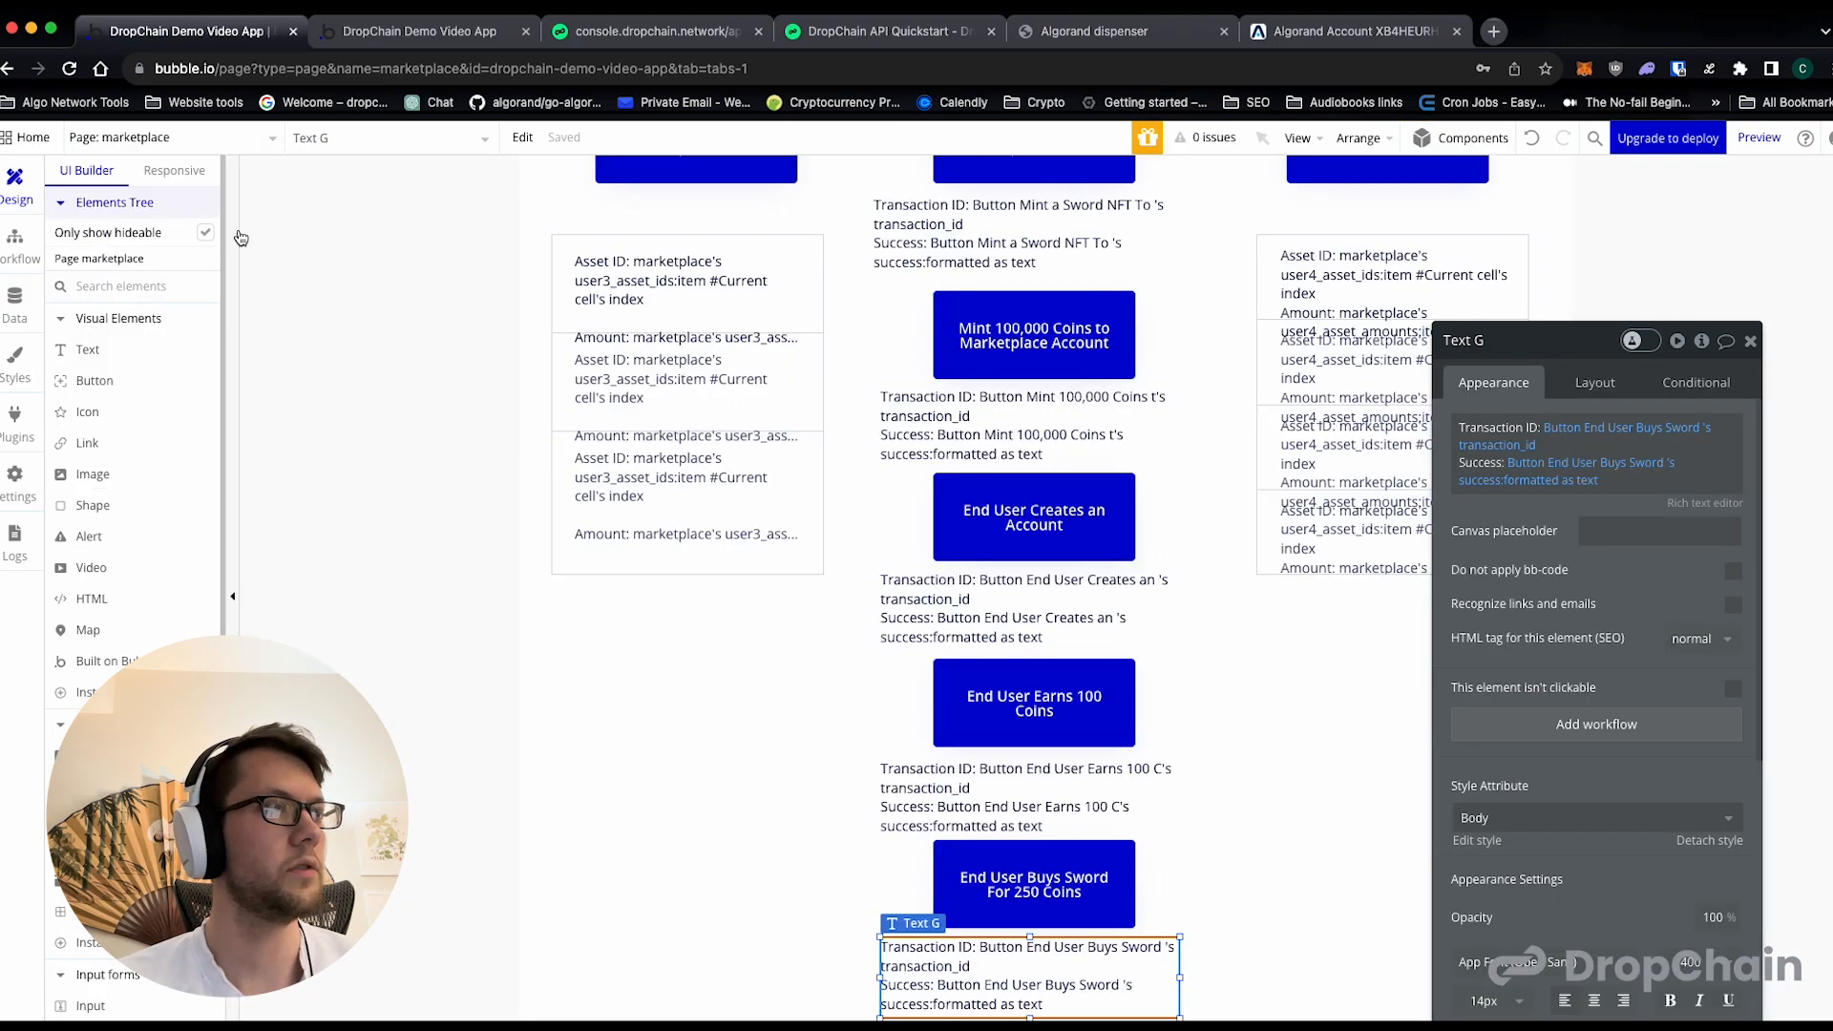
left_click(1024, 519)
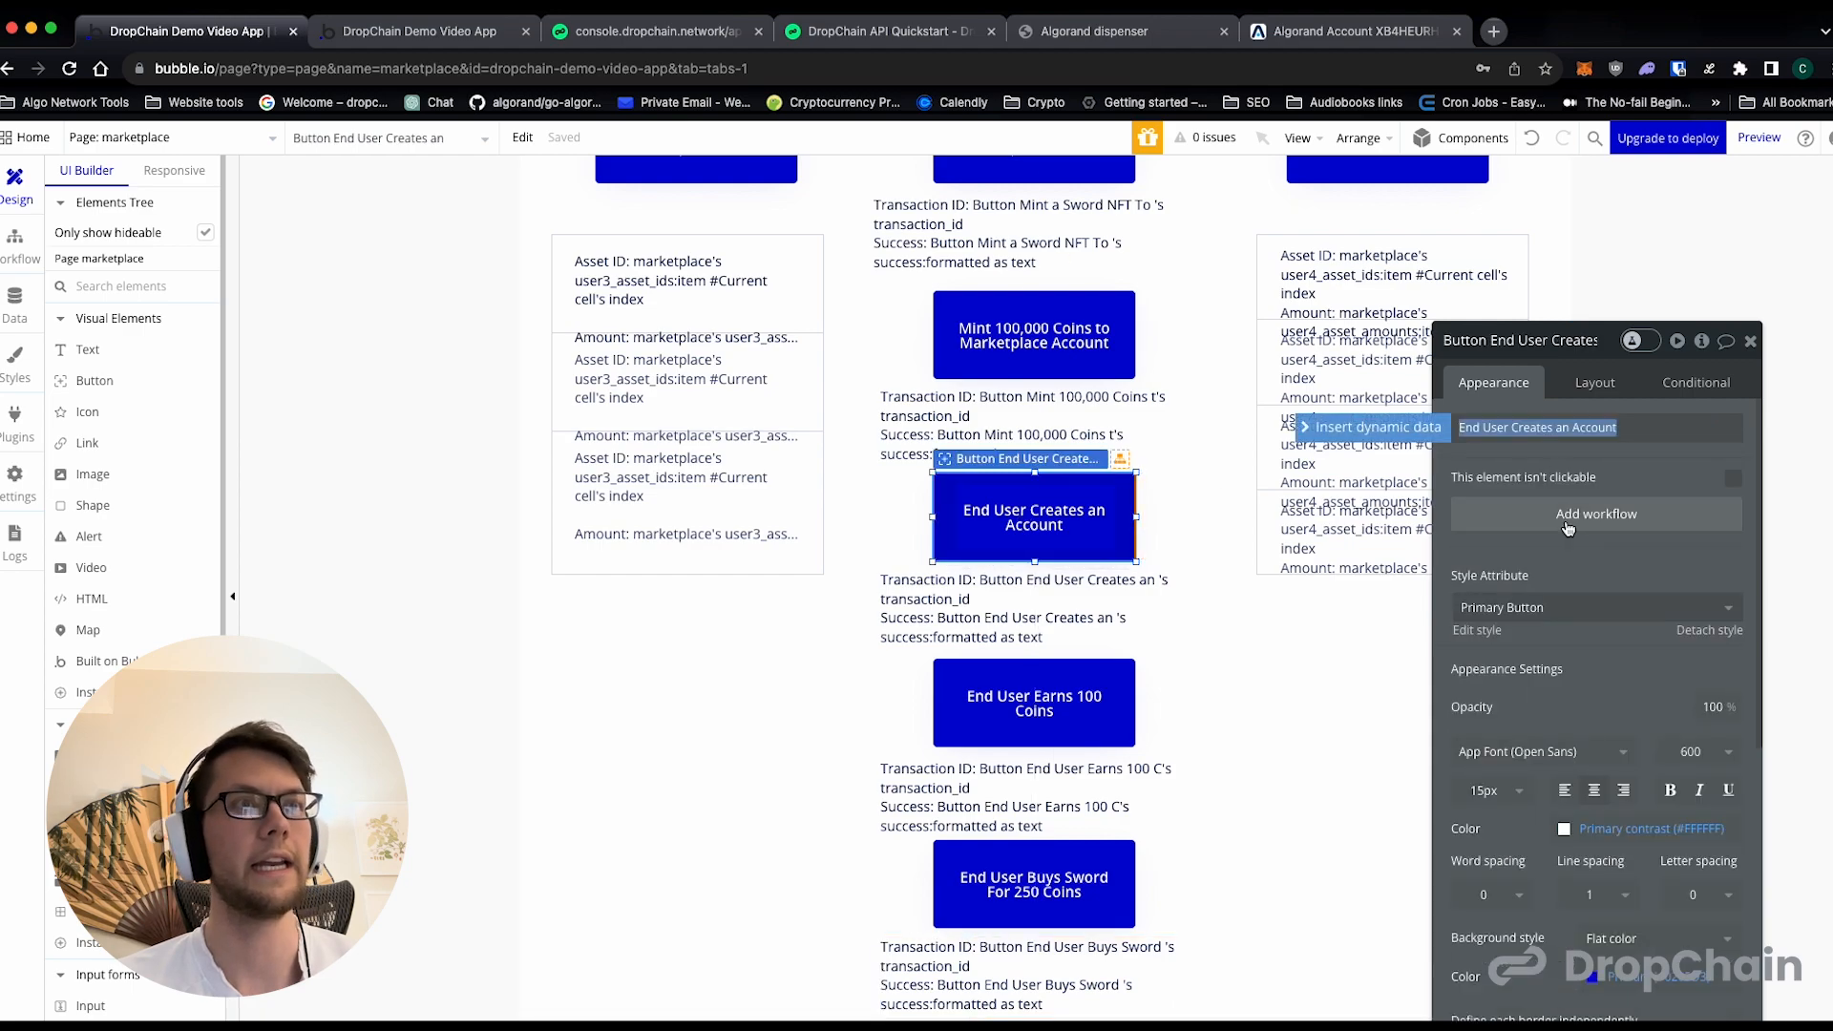
left_click(1596, 514)
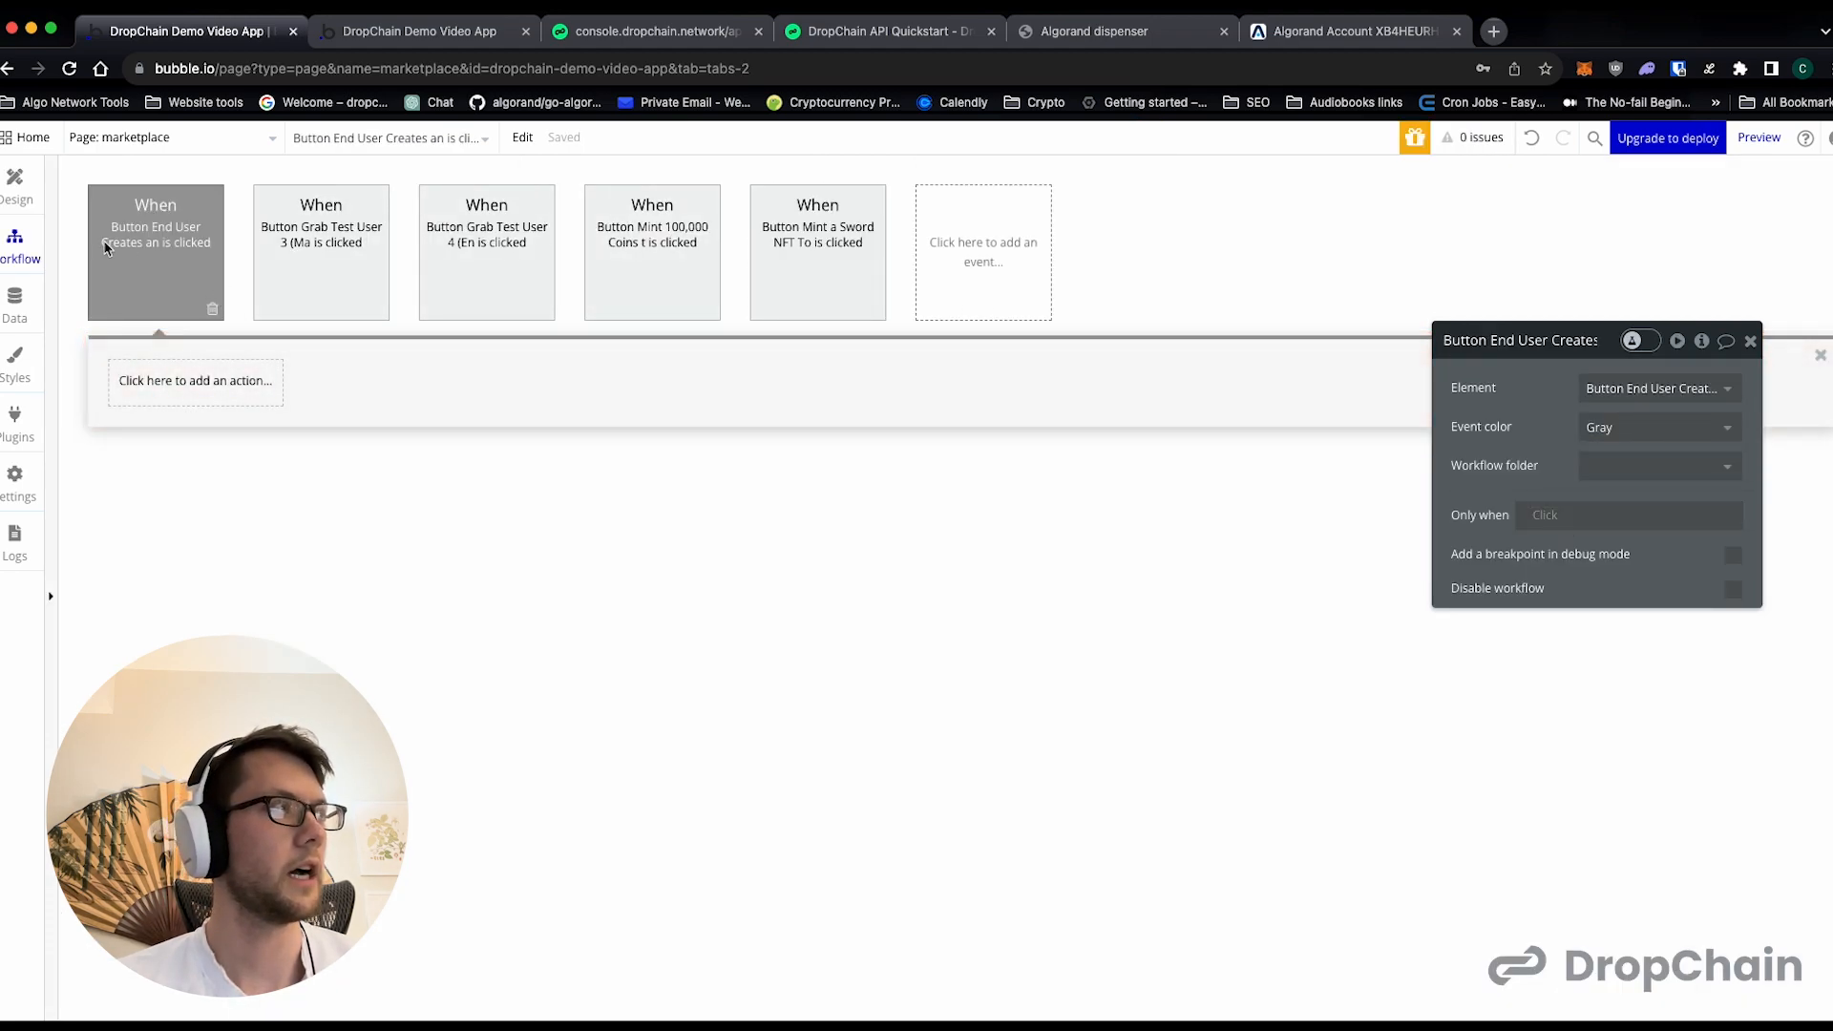
- Copy the Button Opt into an Asset workflow event from the opt-in-and-send page
left_click(148, 140)
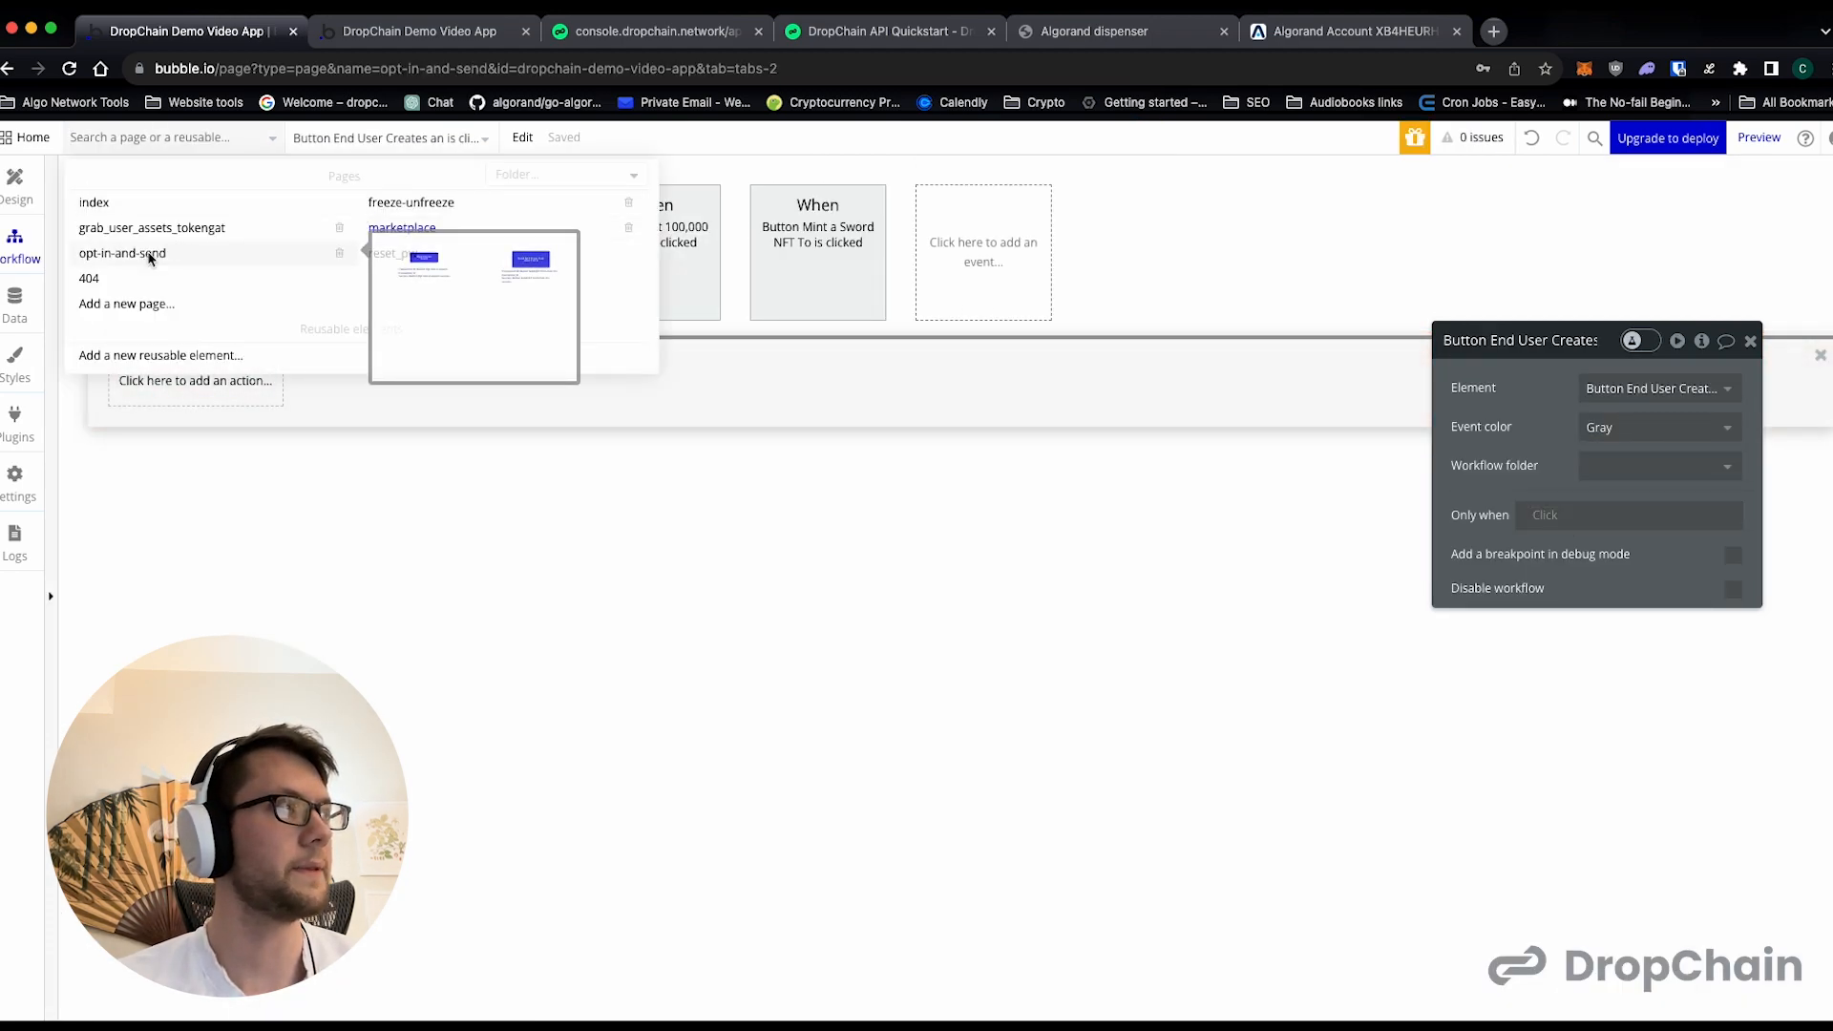
left_click(179, 251)
right_click(171, 261)
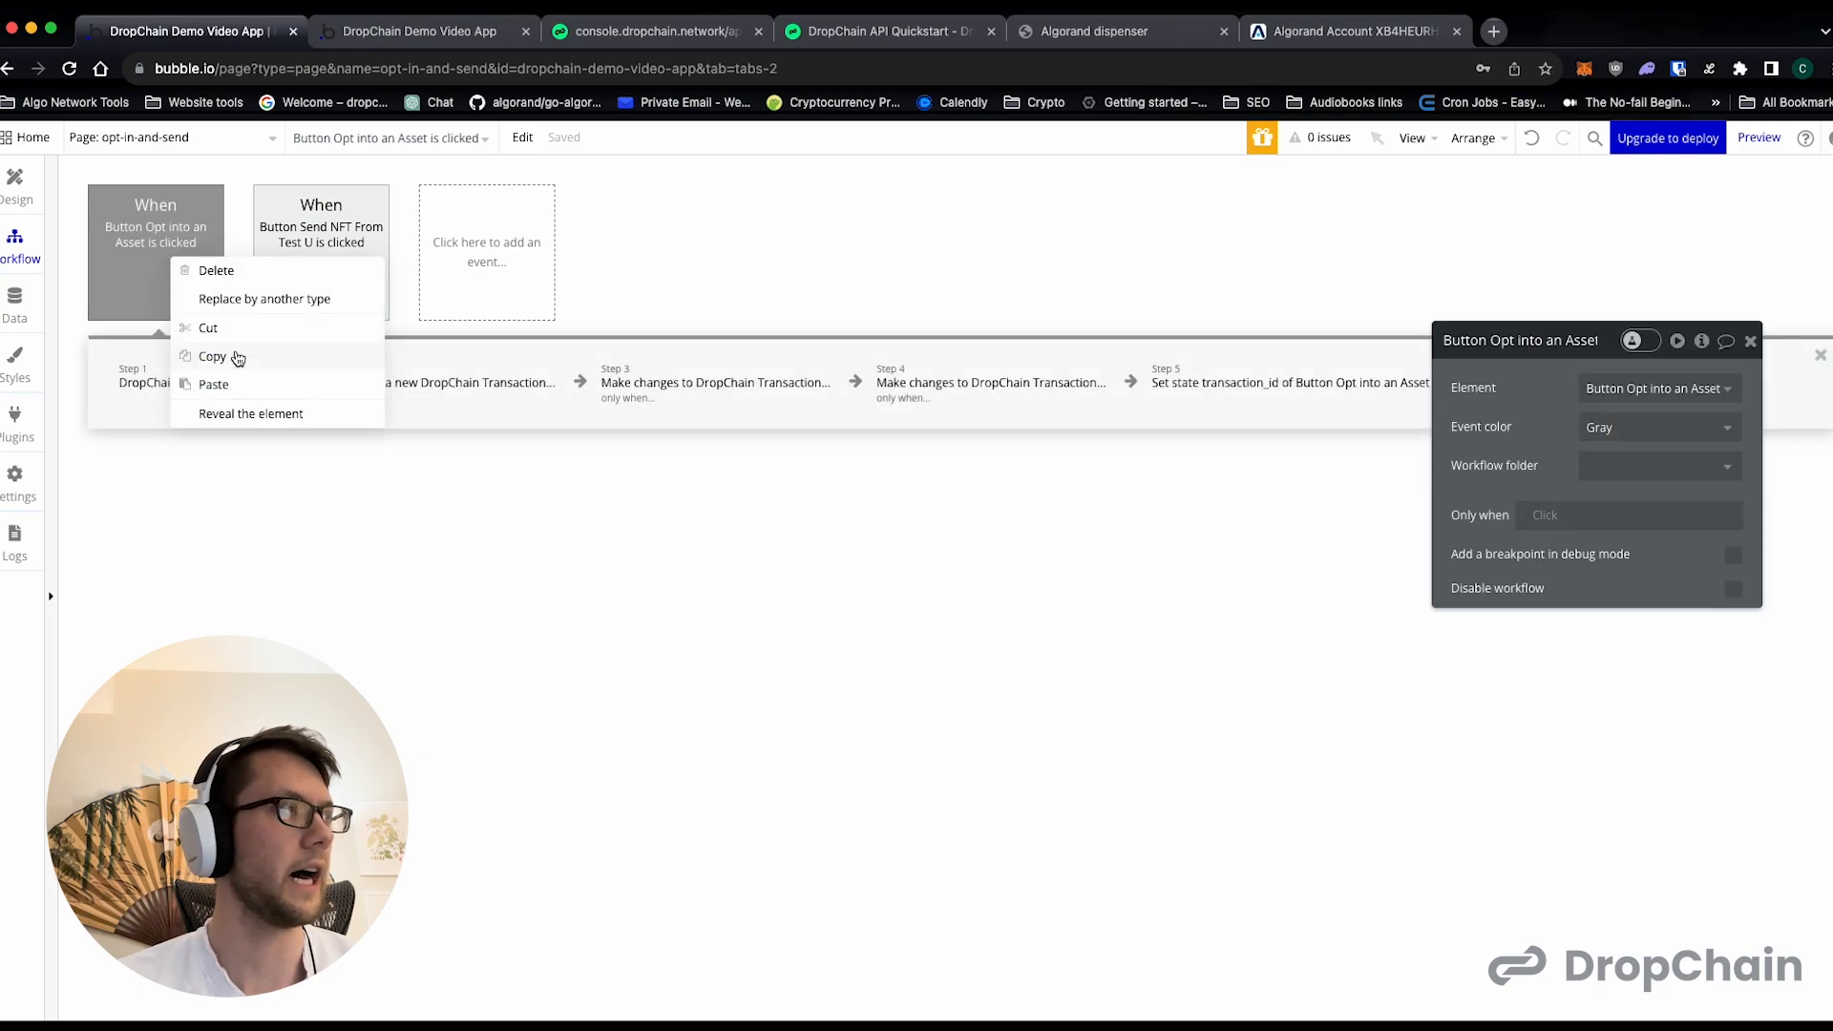
left_click(235, 360)
- Return to the marketplace page and paste the copied opt-in workflow among its events
left_click(174, 148)
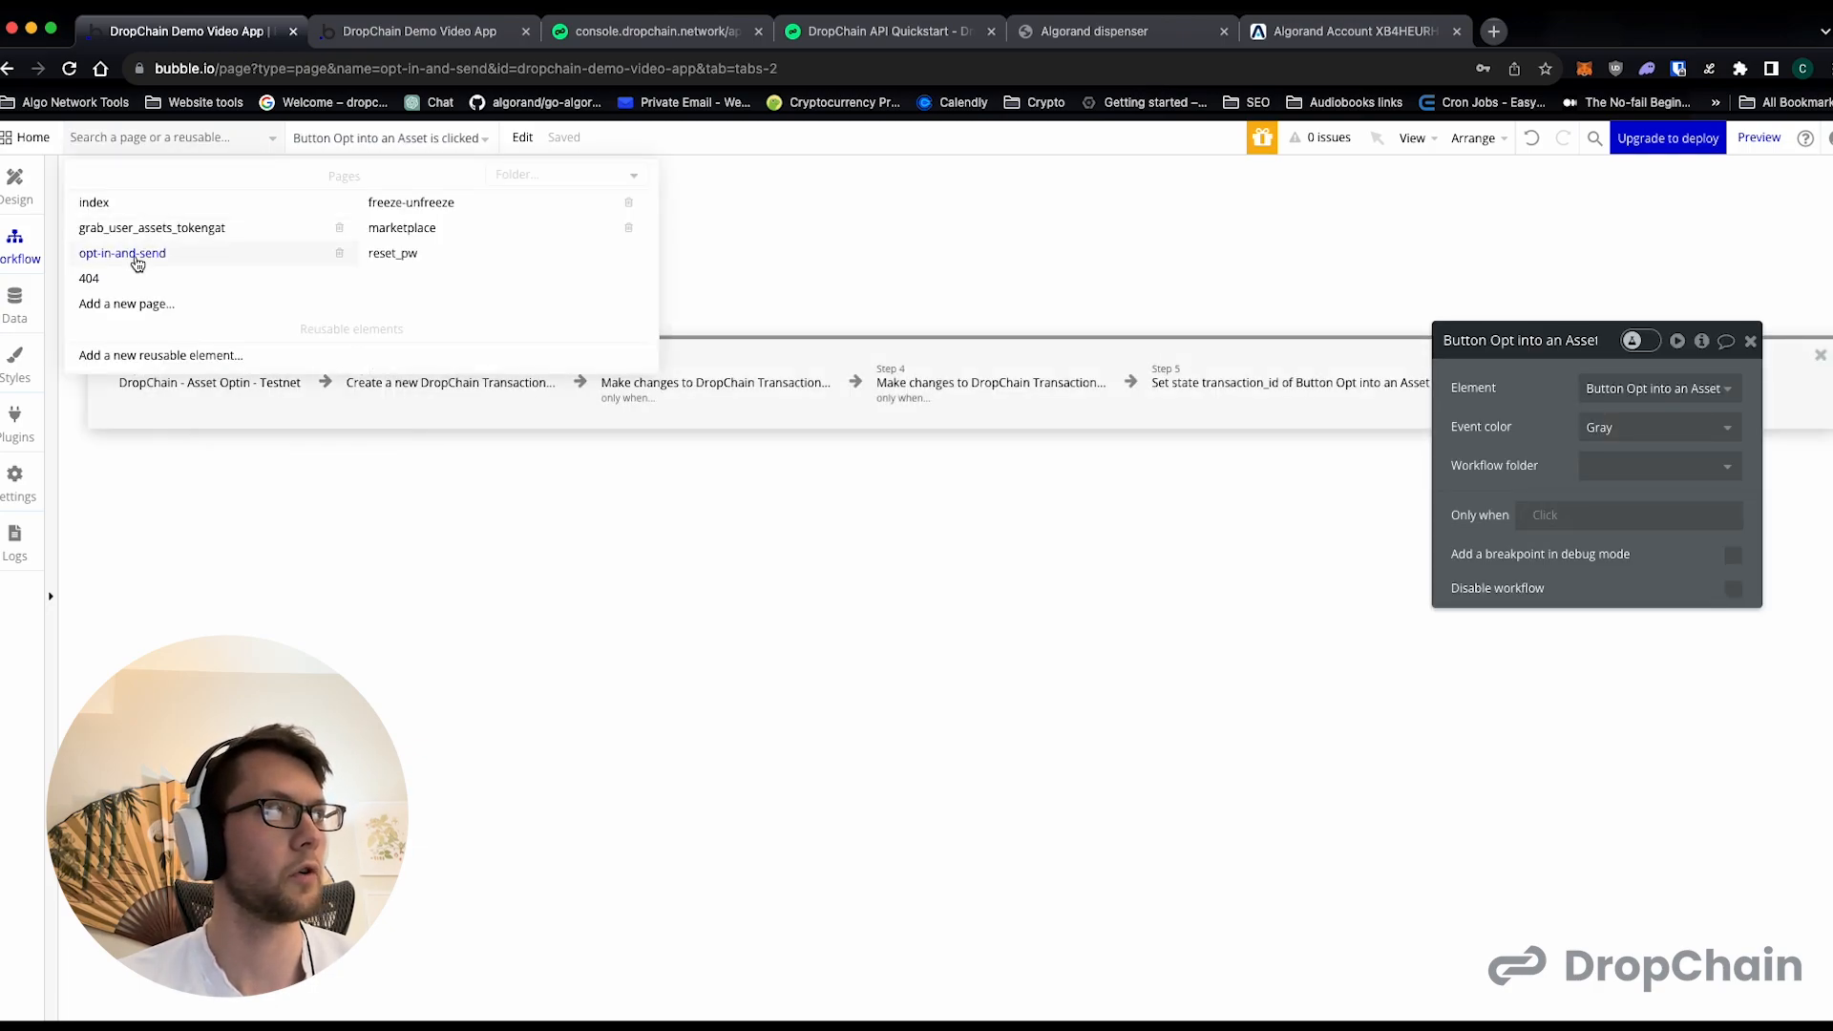
mouse_move(399, 234)
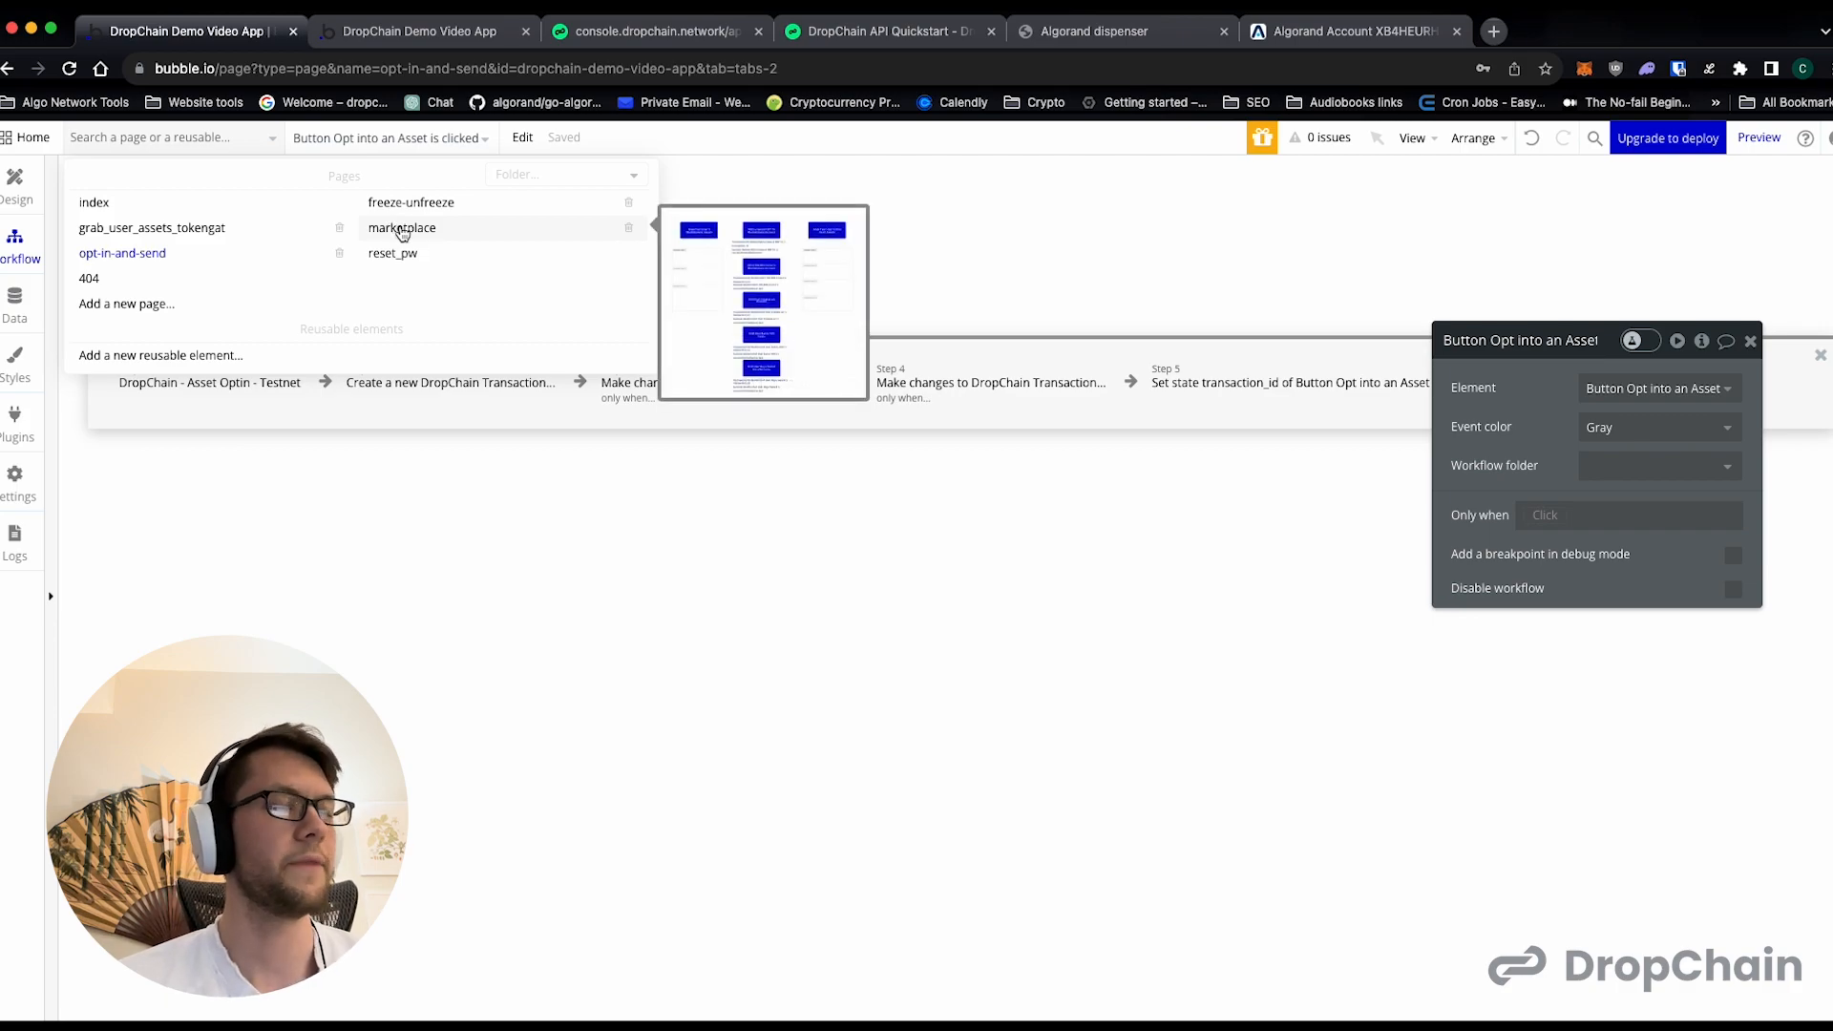
left_click(402, 229)
left_click(450, 233)
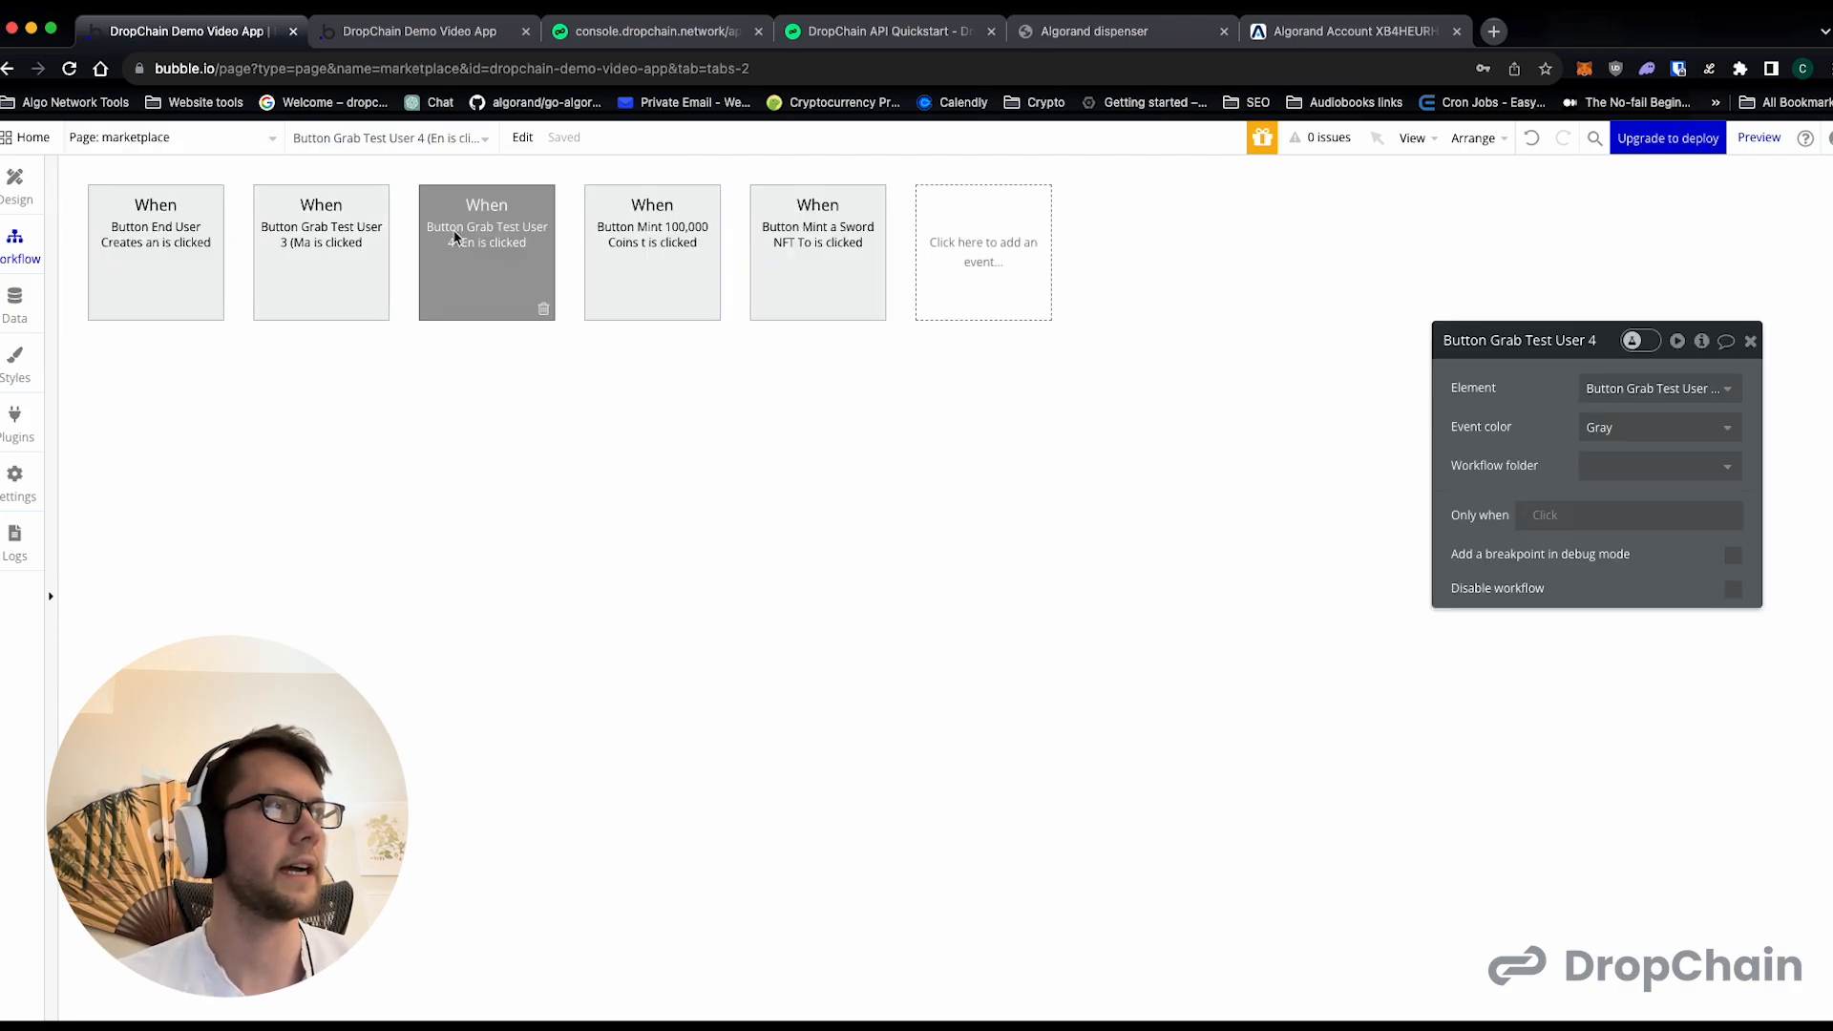
left_click(184, 243)
left_click(670, 265)
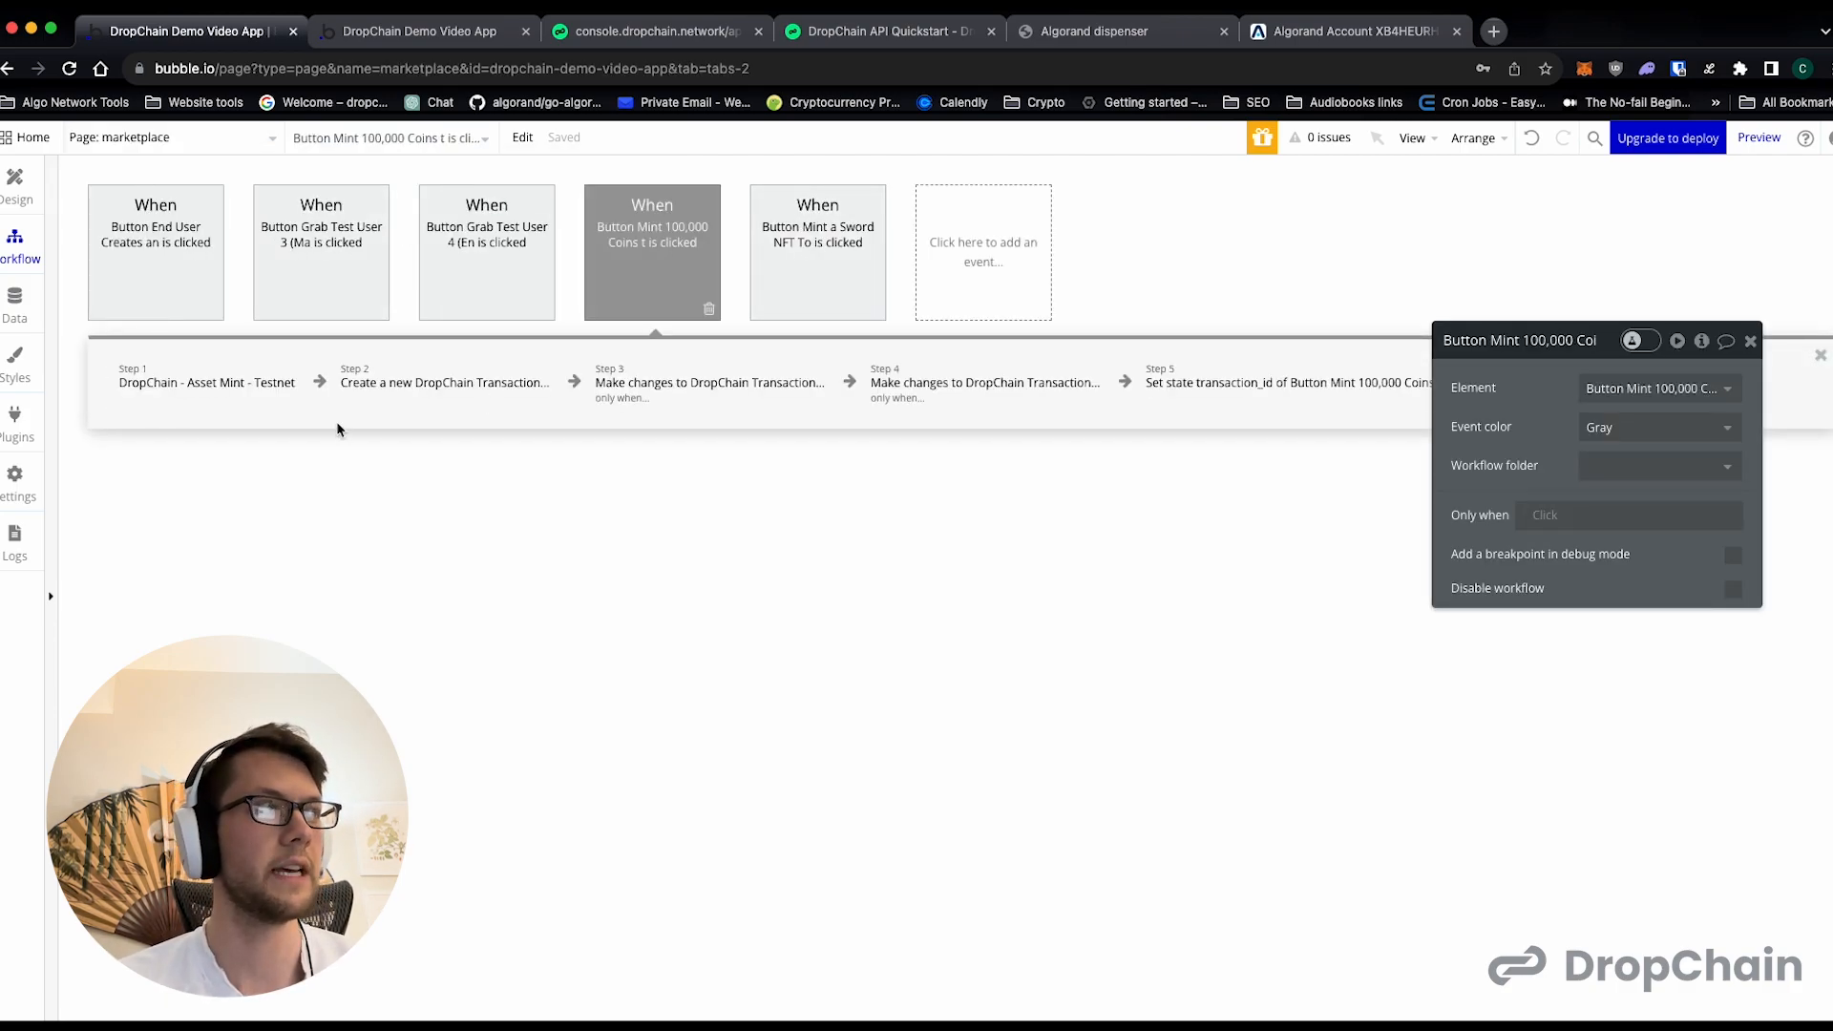
left_click(755, 256)
left_click(681, 247)
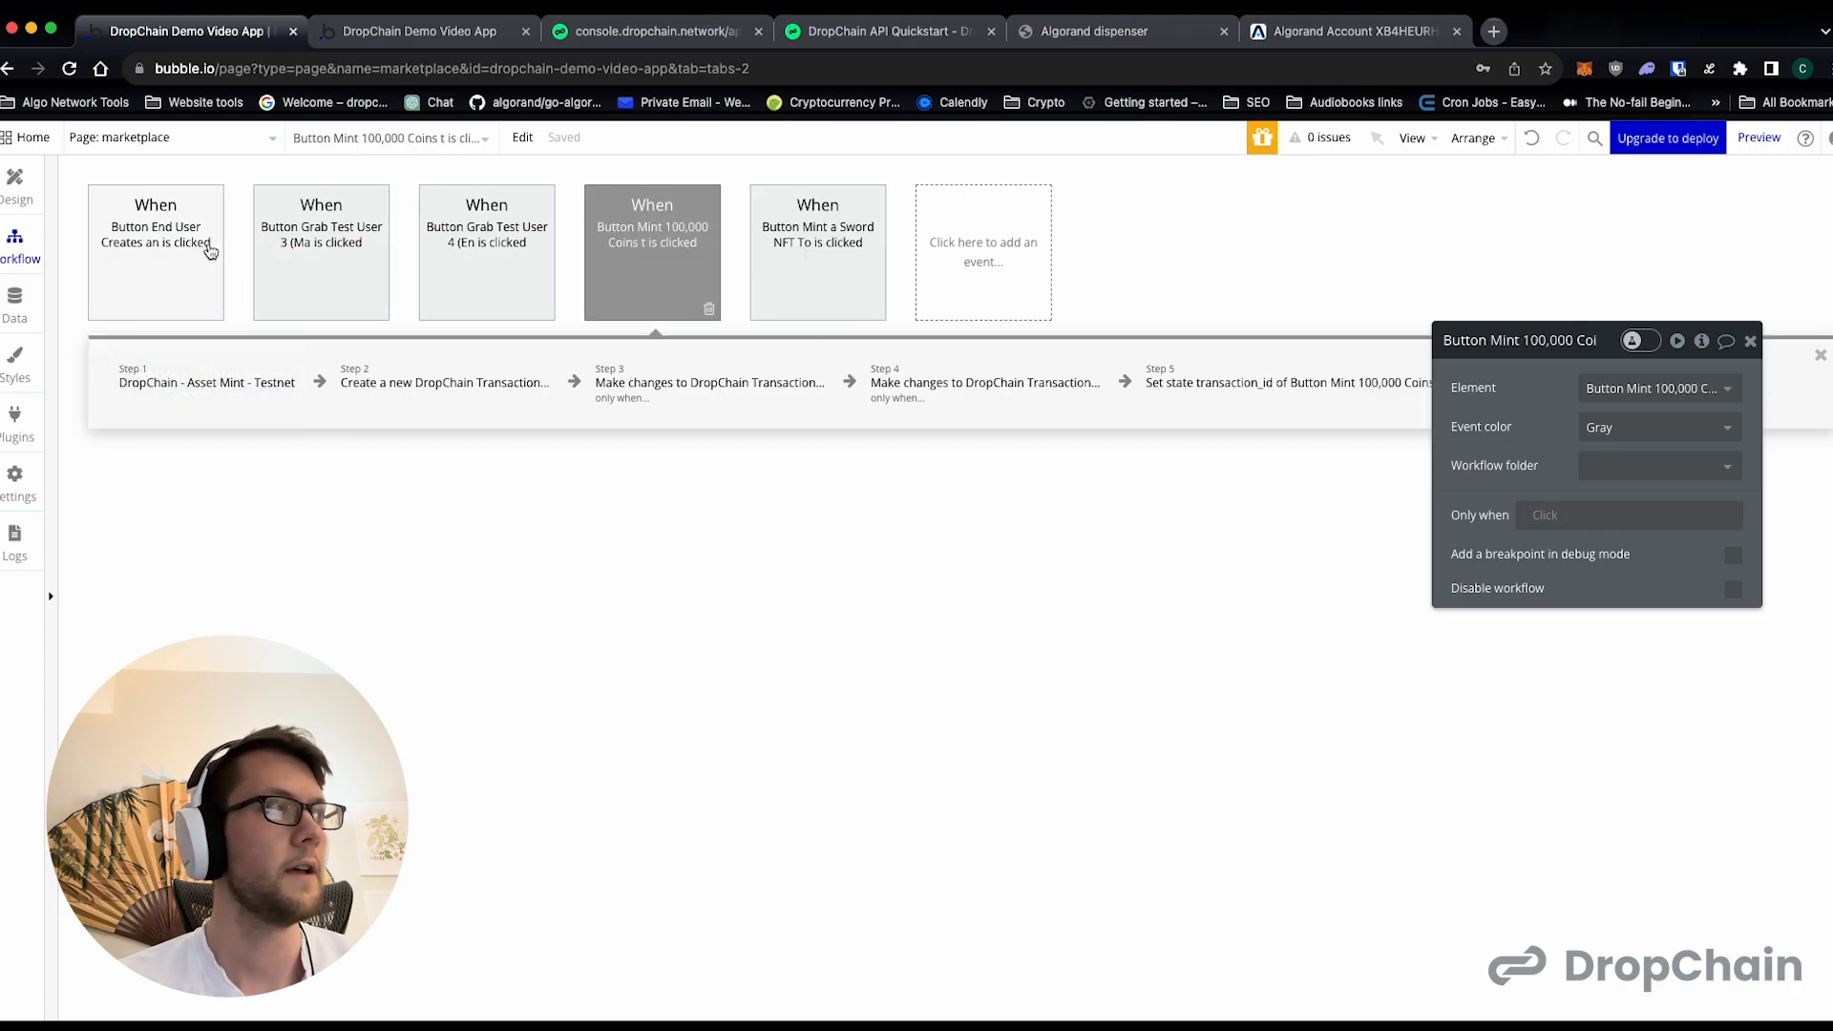
right_click(194, 252)
left_click(257, 386)
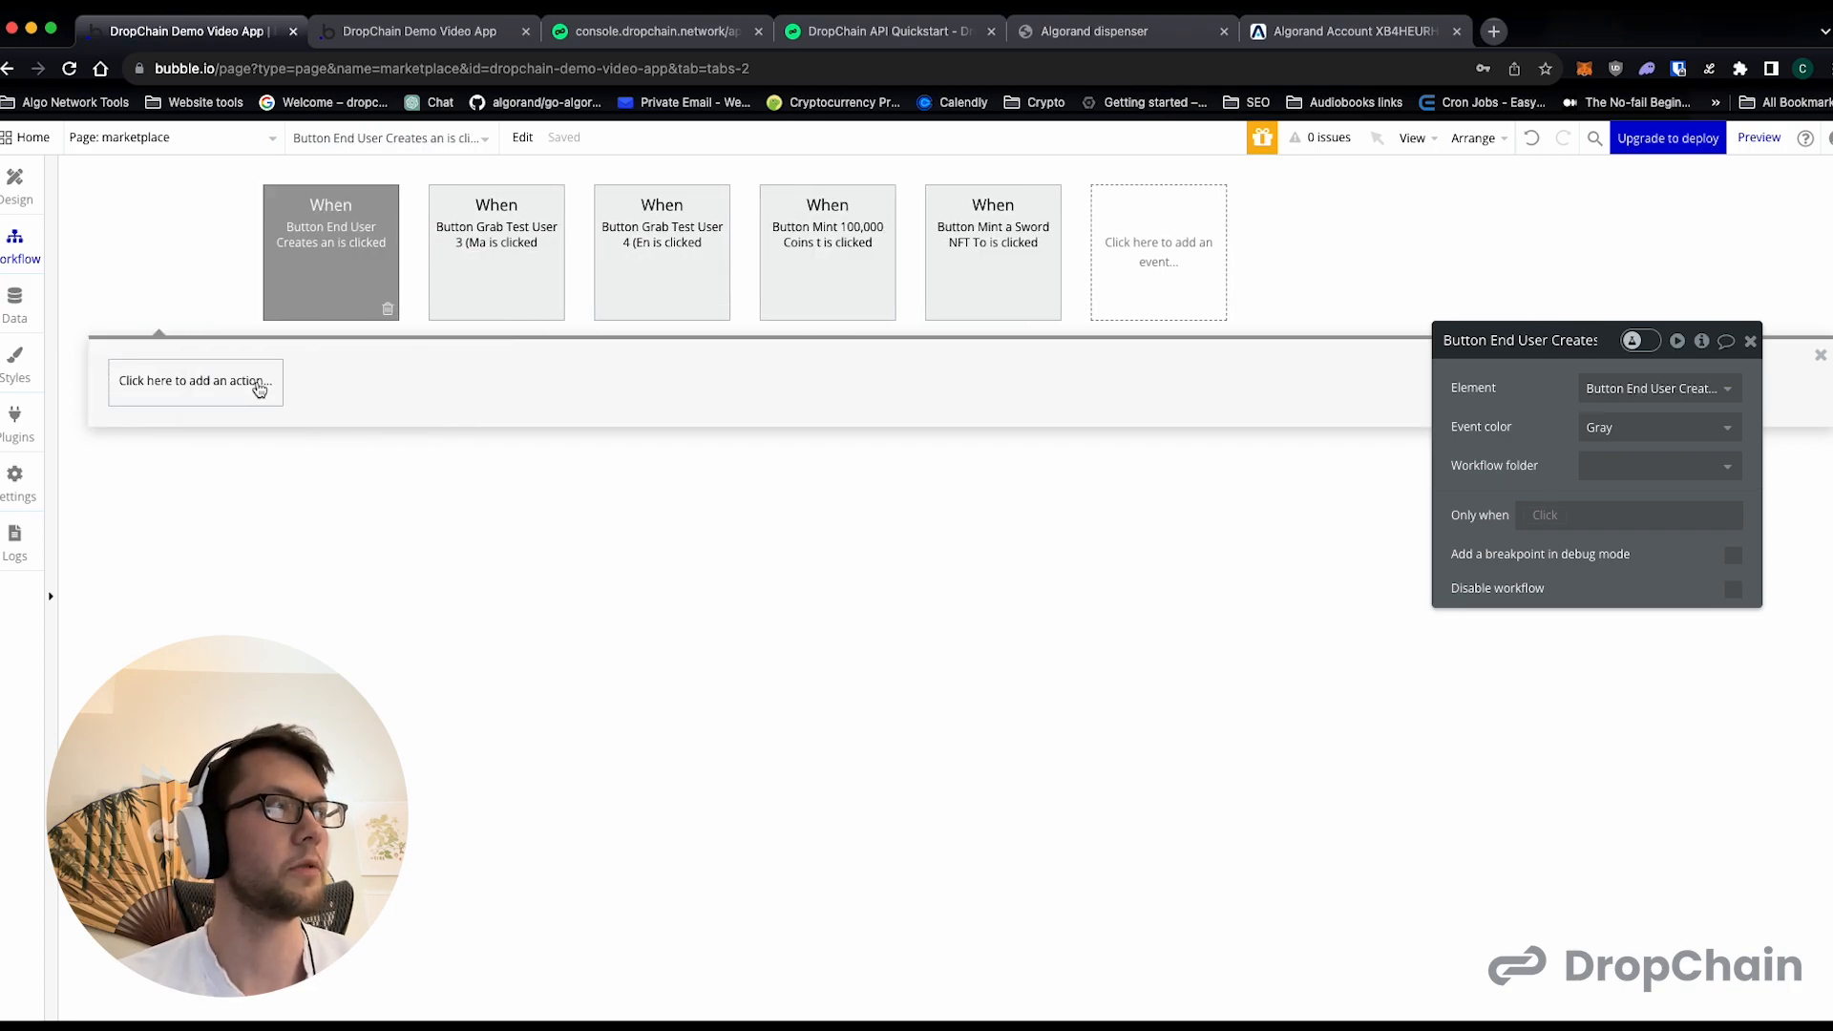
- Assign the pasted opt-in workflow to the End User Creates an Account button and remove that button's empty workflow
left_click(364, 298)
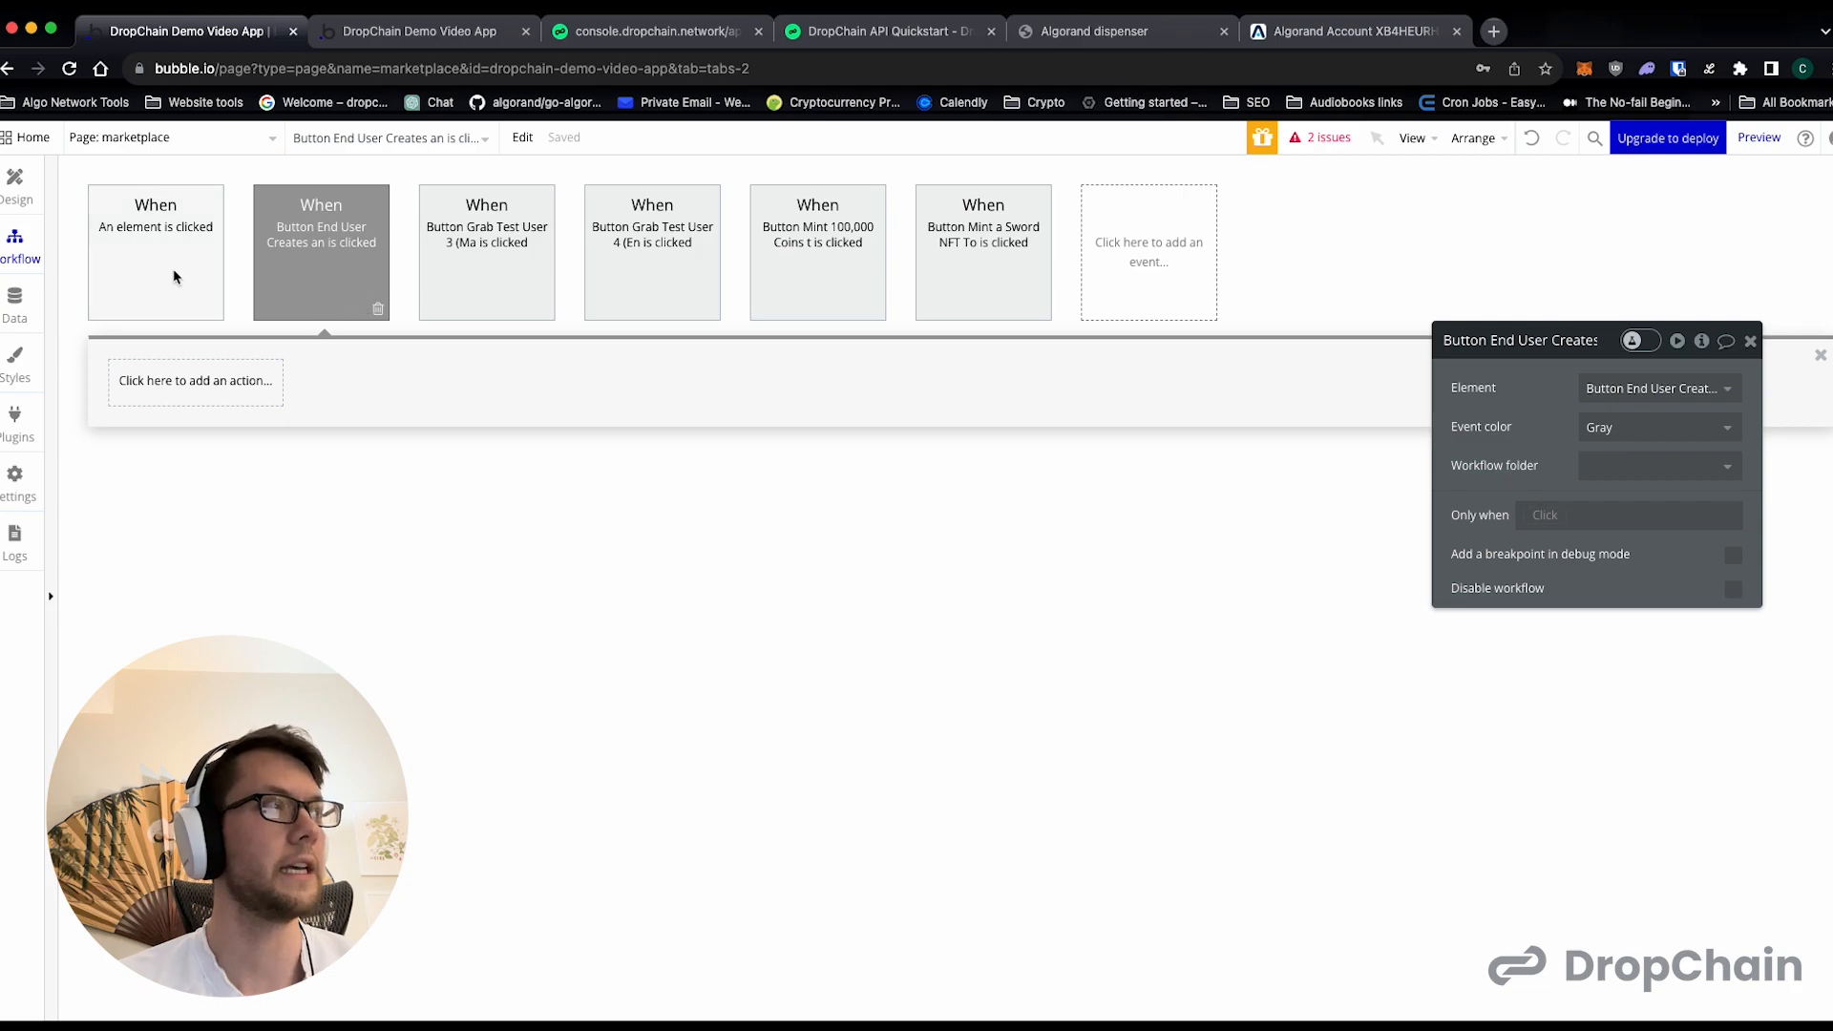
left_click(216, 284)
left_click(1612, 388)
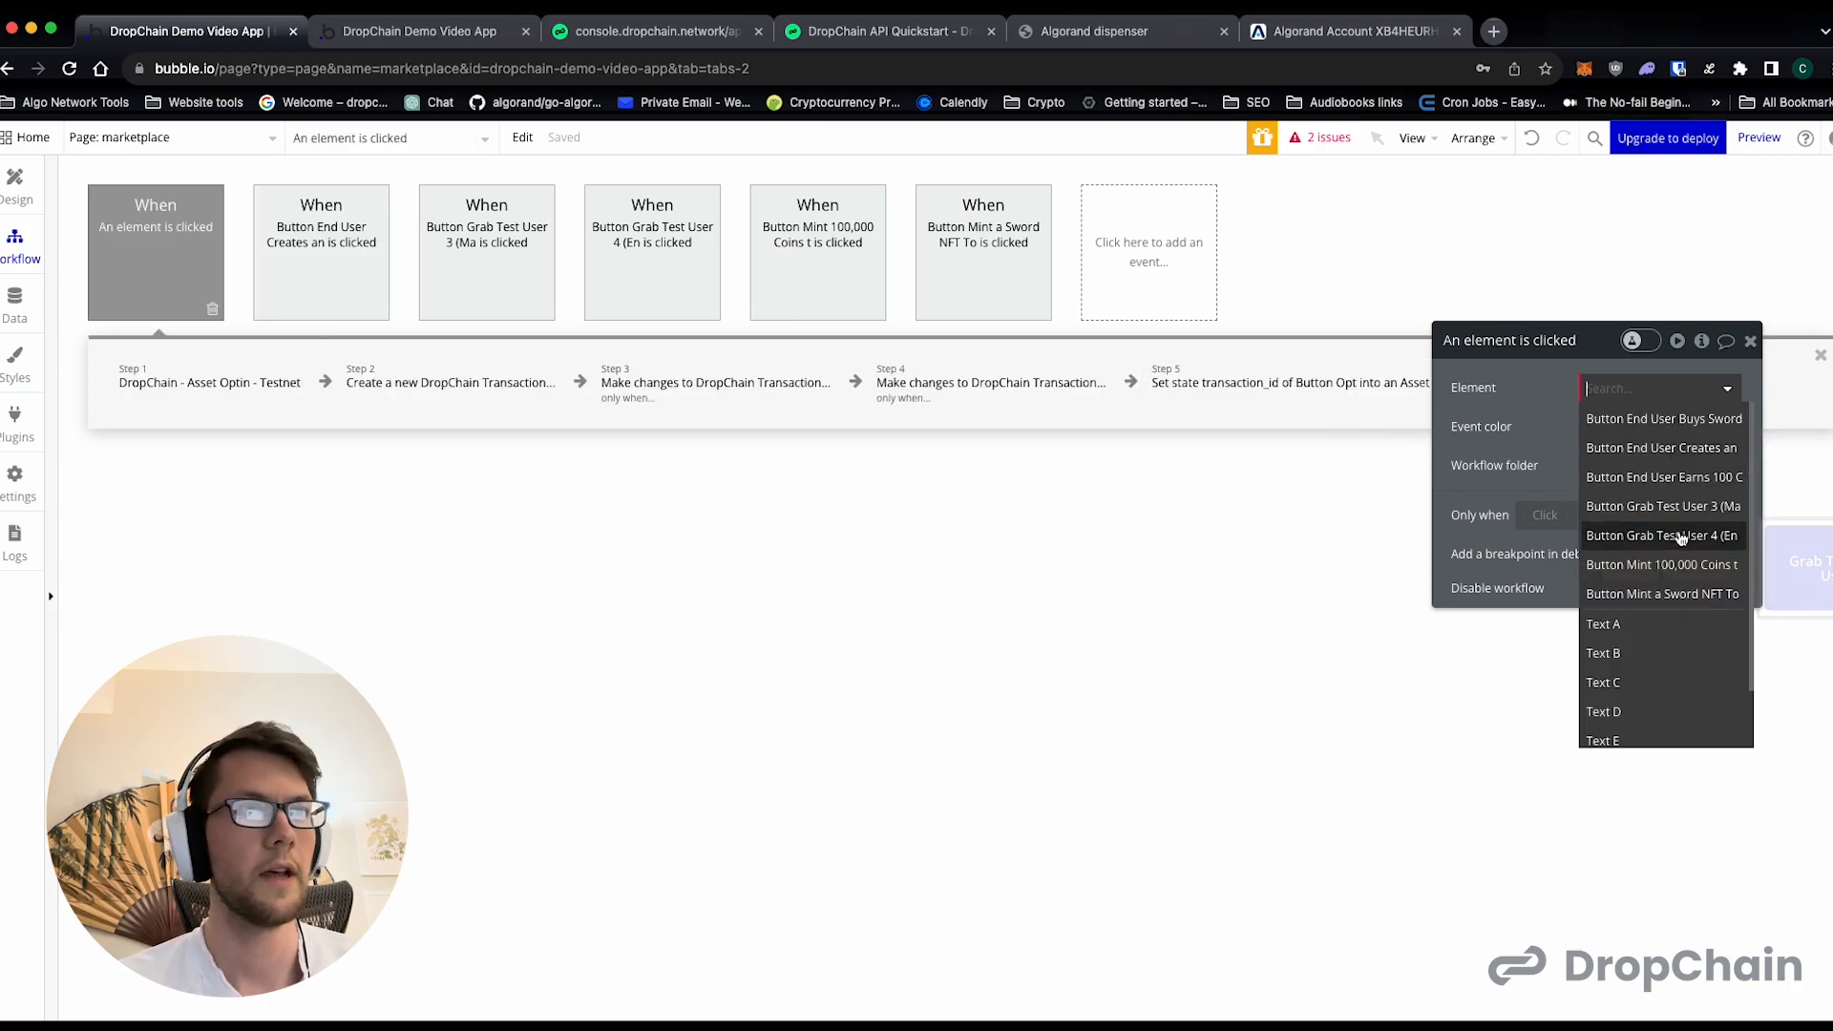
left_click(1662, 447)
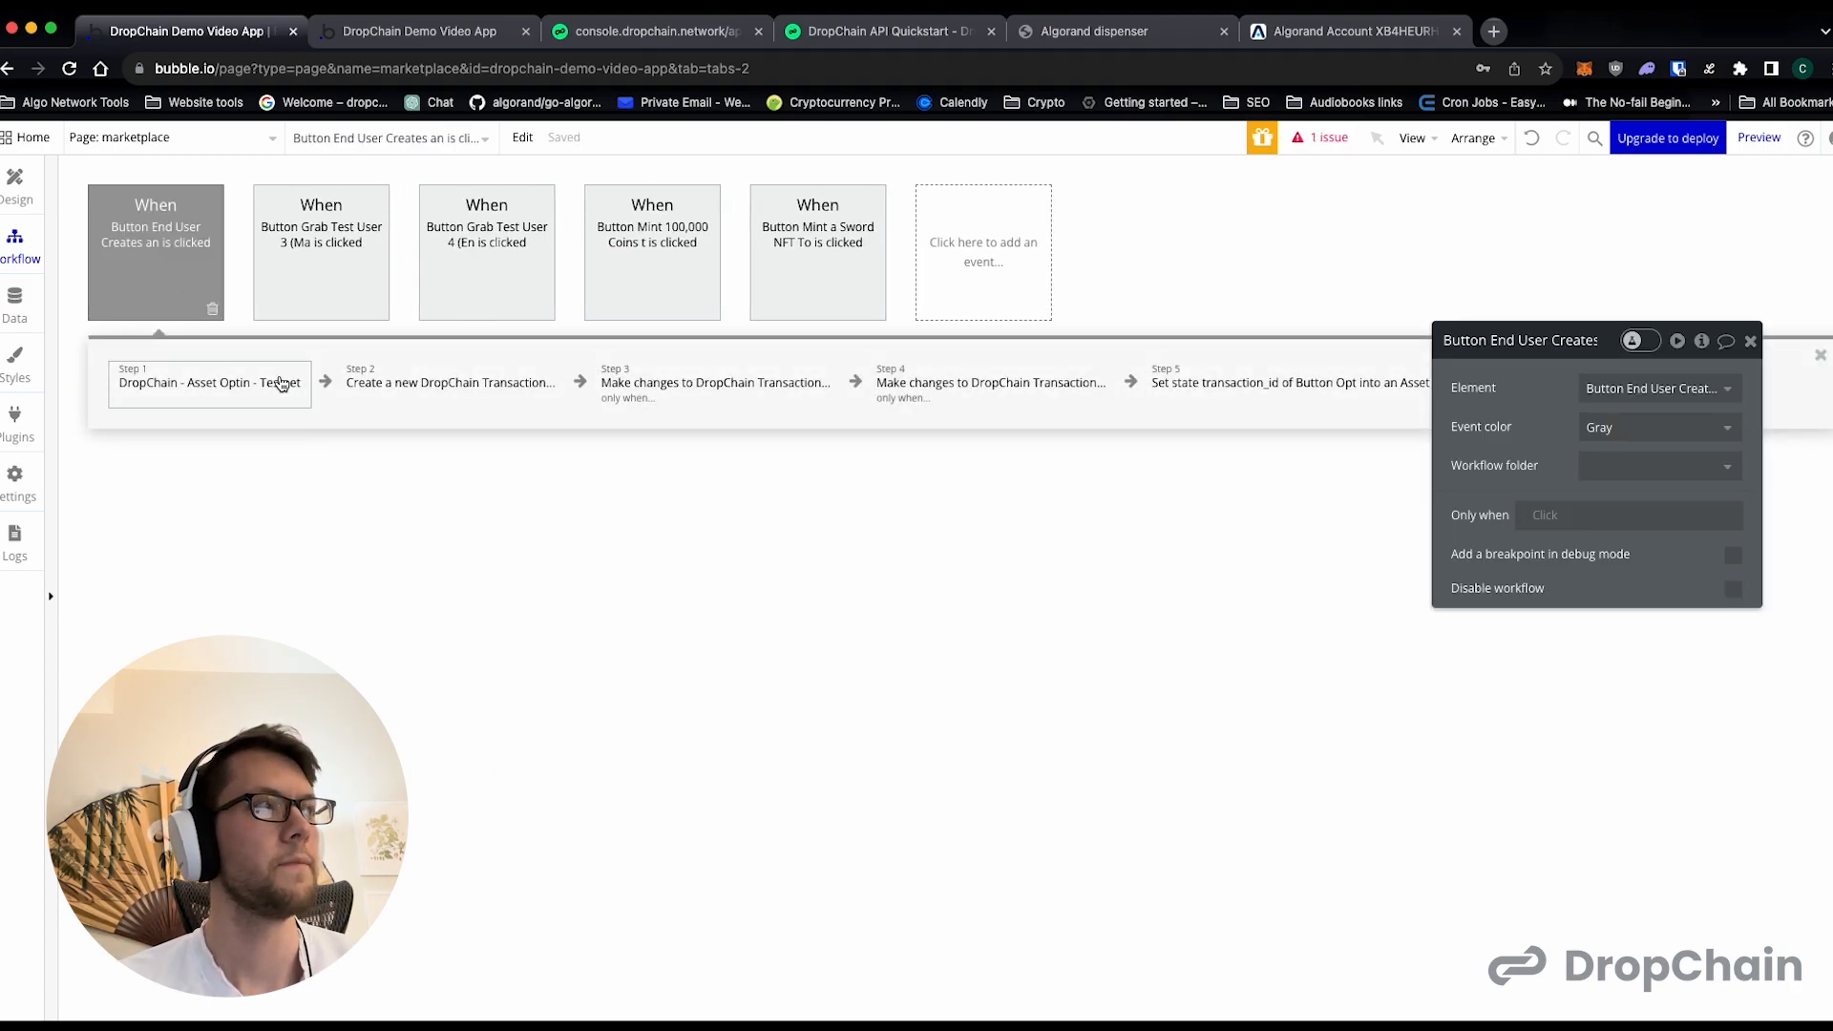
- Duplicate the DropChain Asset Optin action so the End User Creates an Account workflow has two opt-in actions
right_click(277, 382)
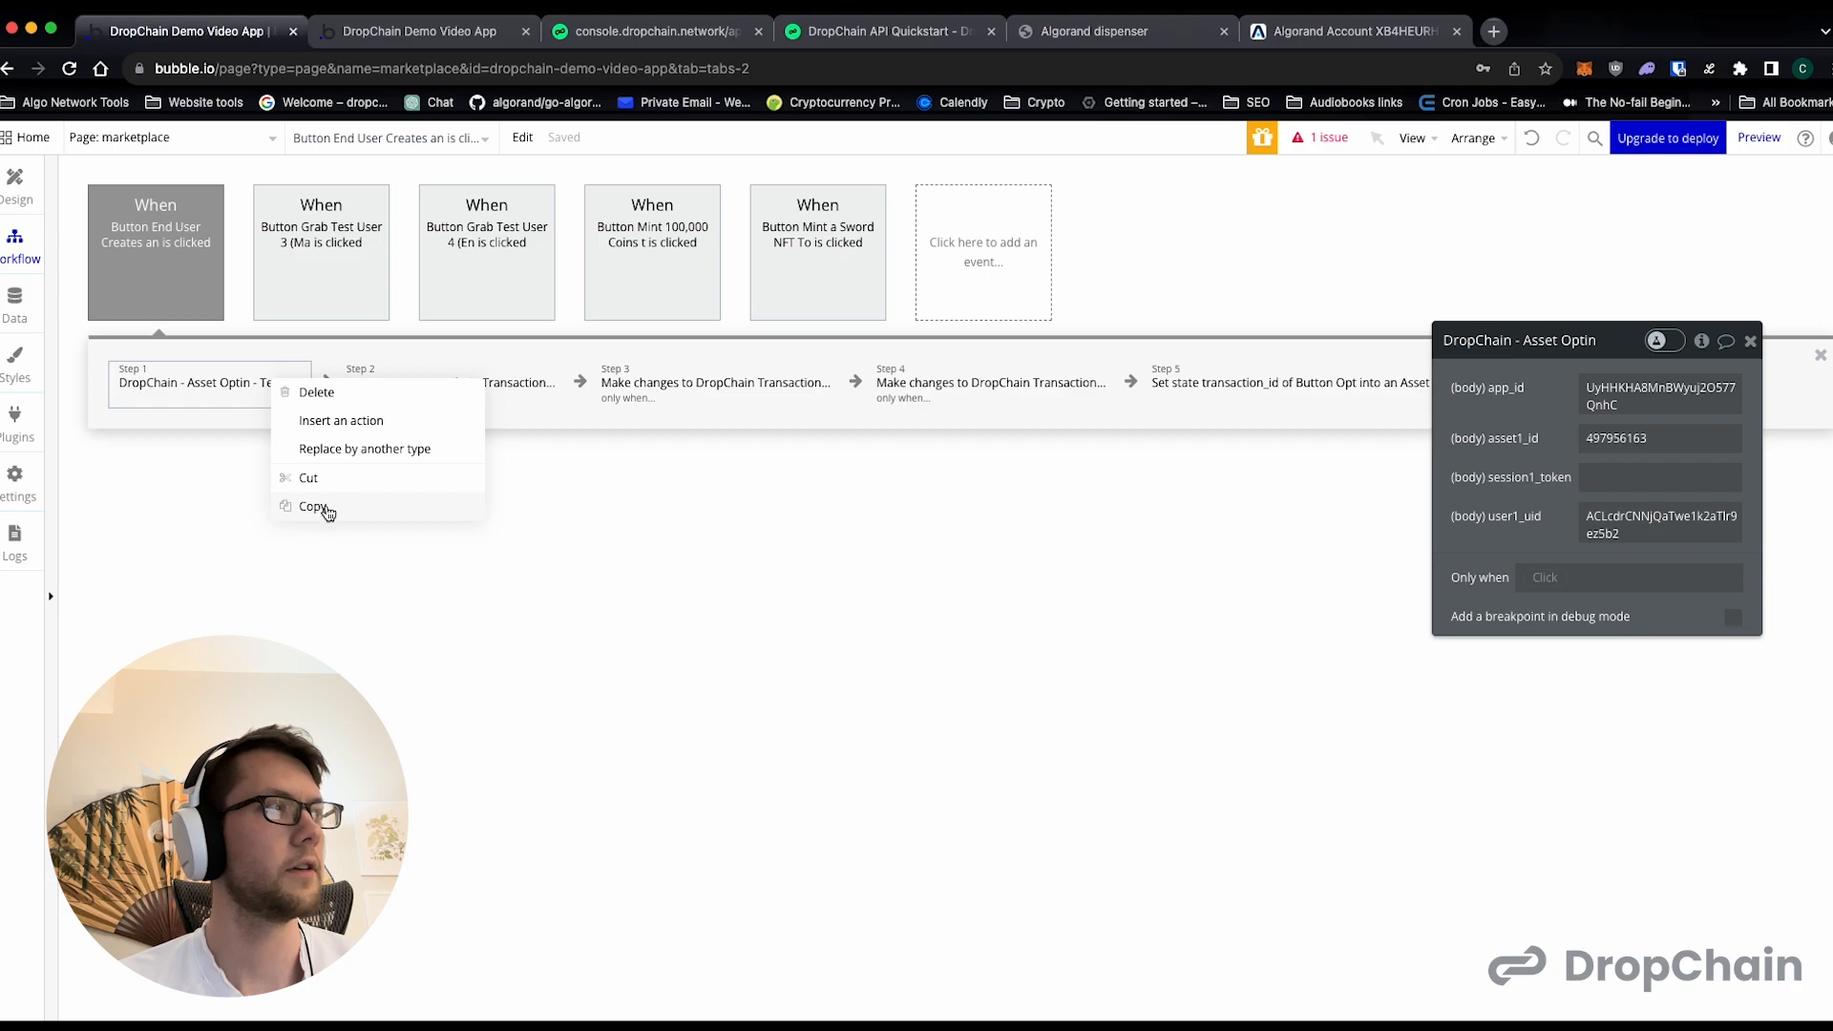
left_click(320, 507)
right_click(230, 387)
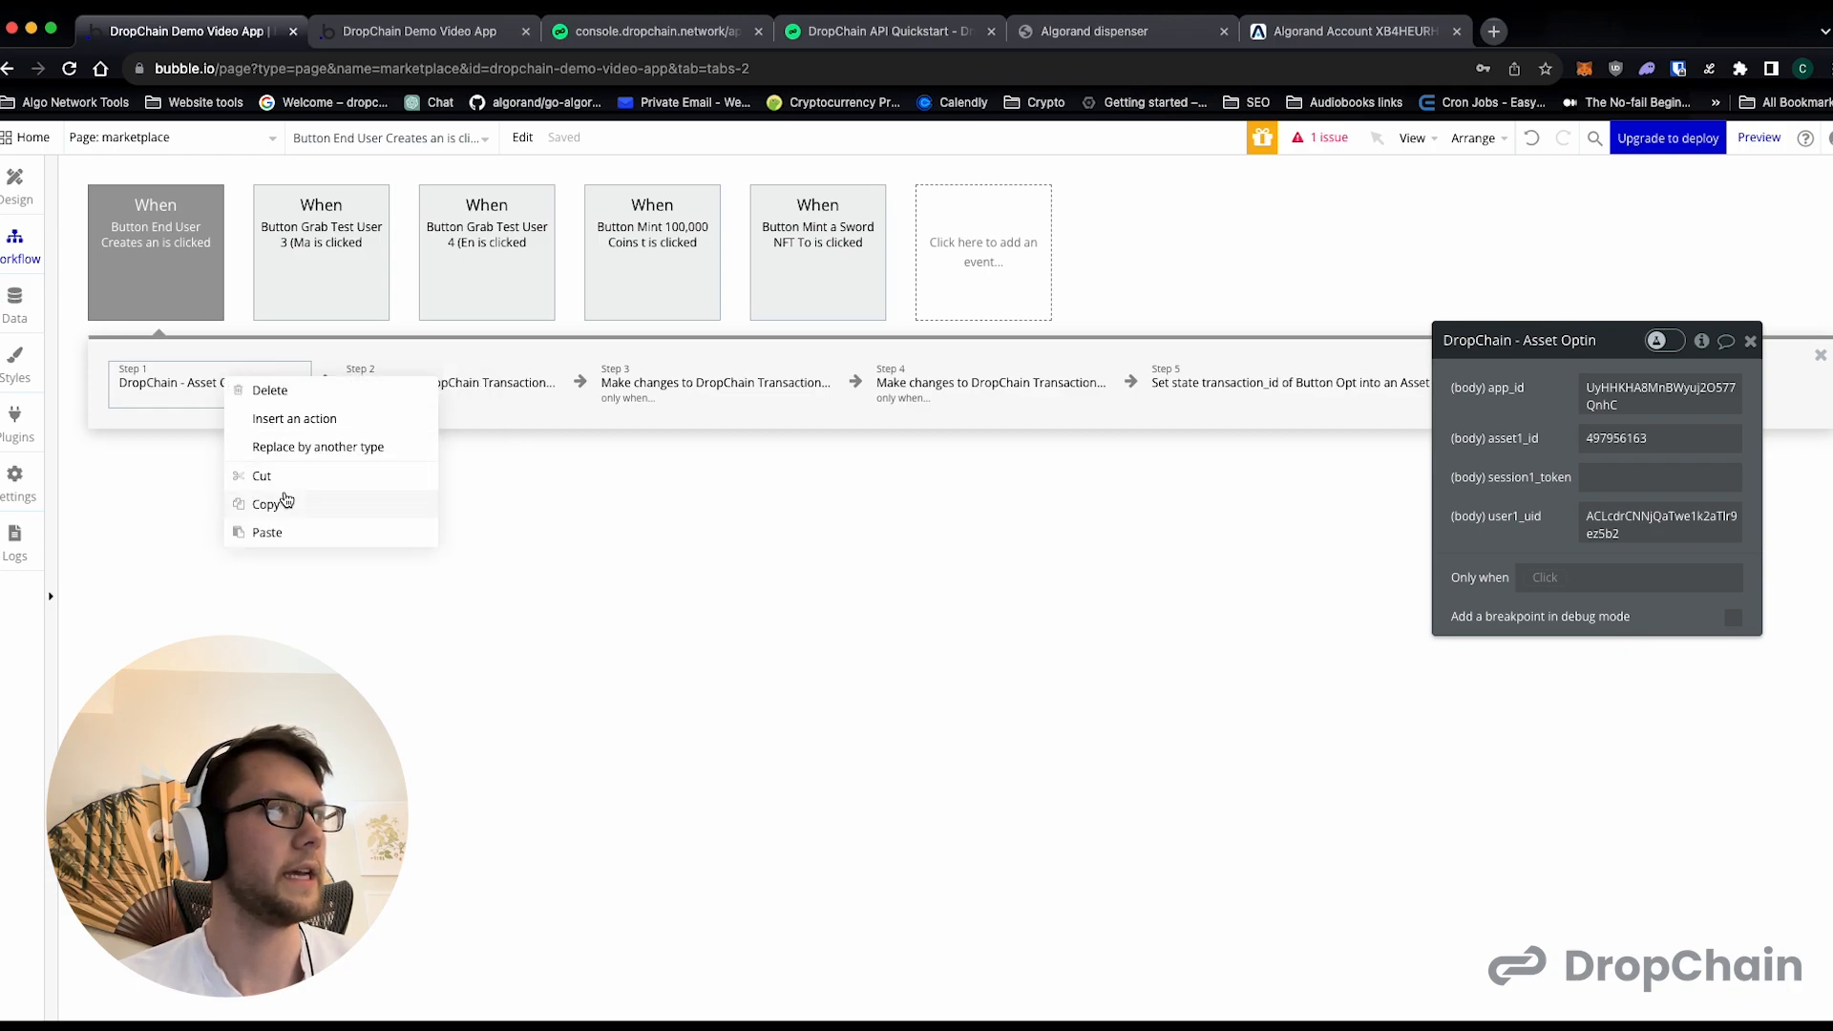
left_click(275, 535)
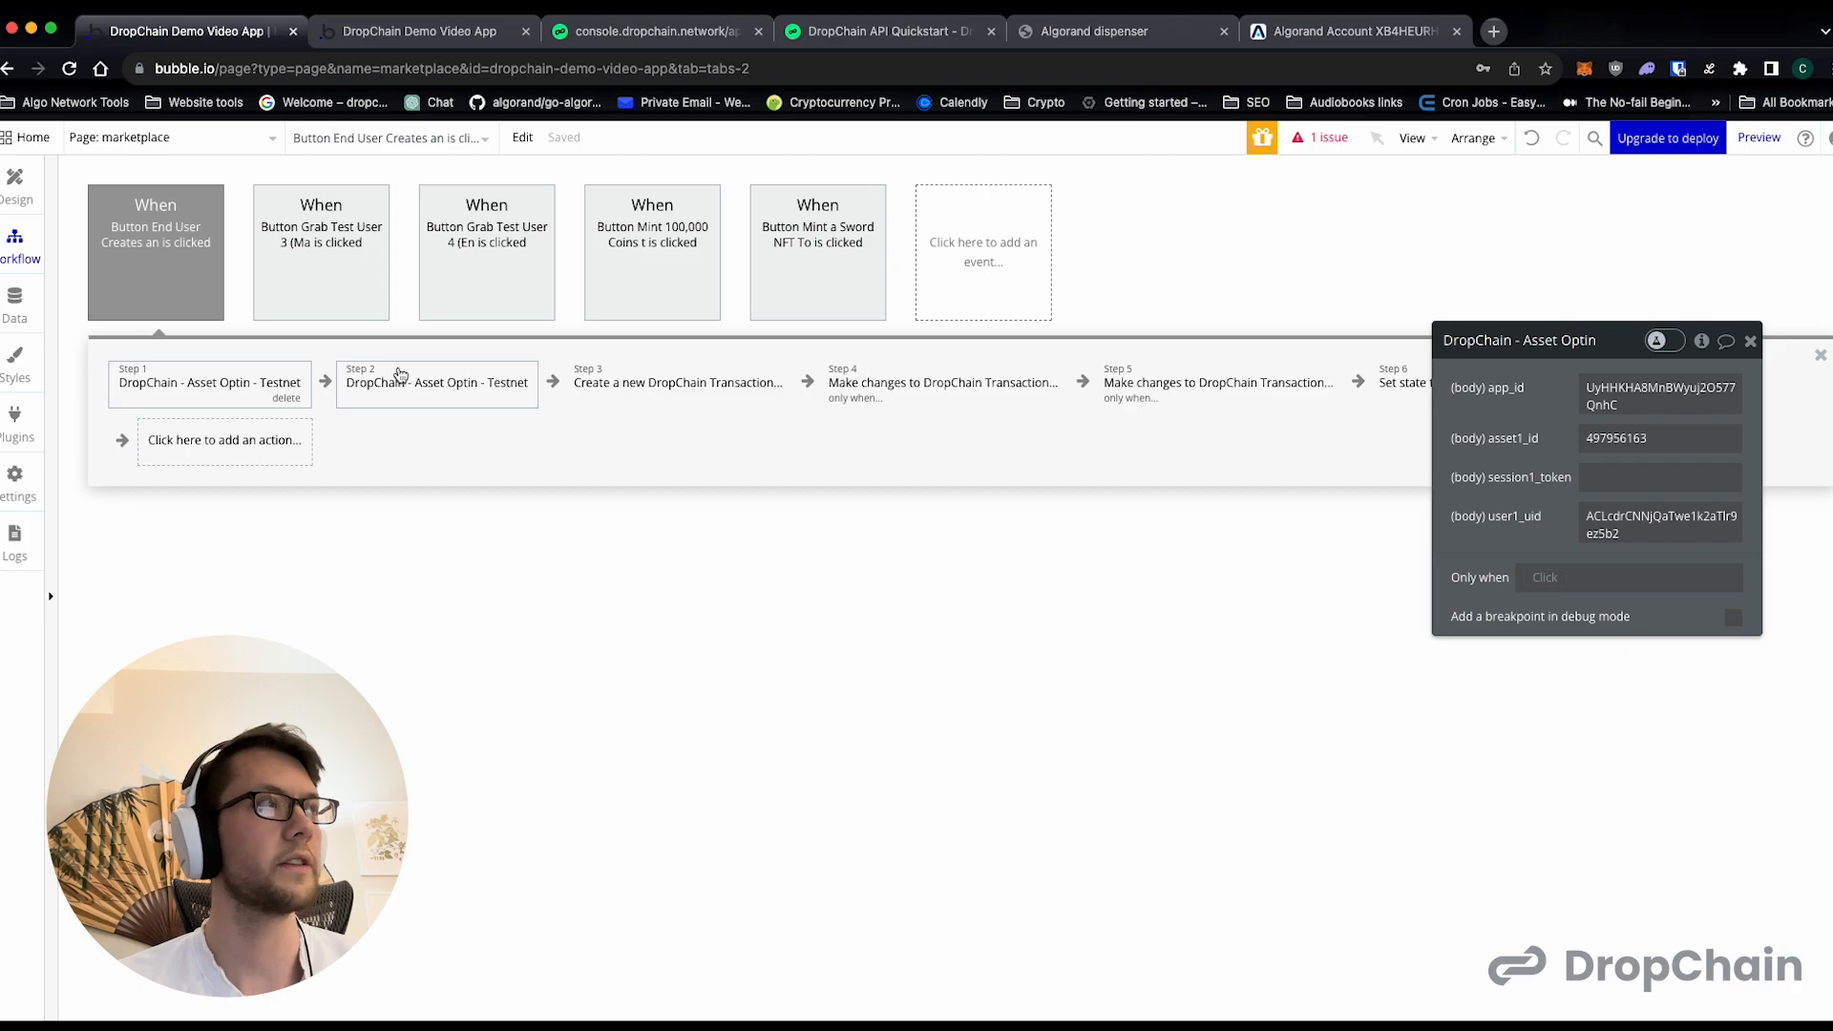
- Copy asset ID 499693747 from the running page preview into asset1_id of the first Asset Optin action in the editor
left_click(462, 32)
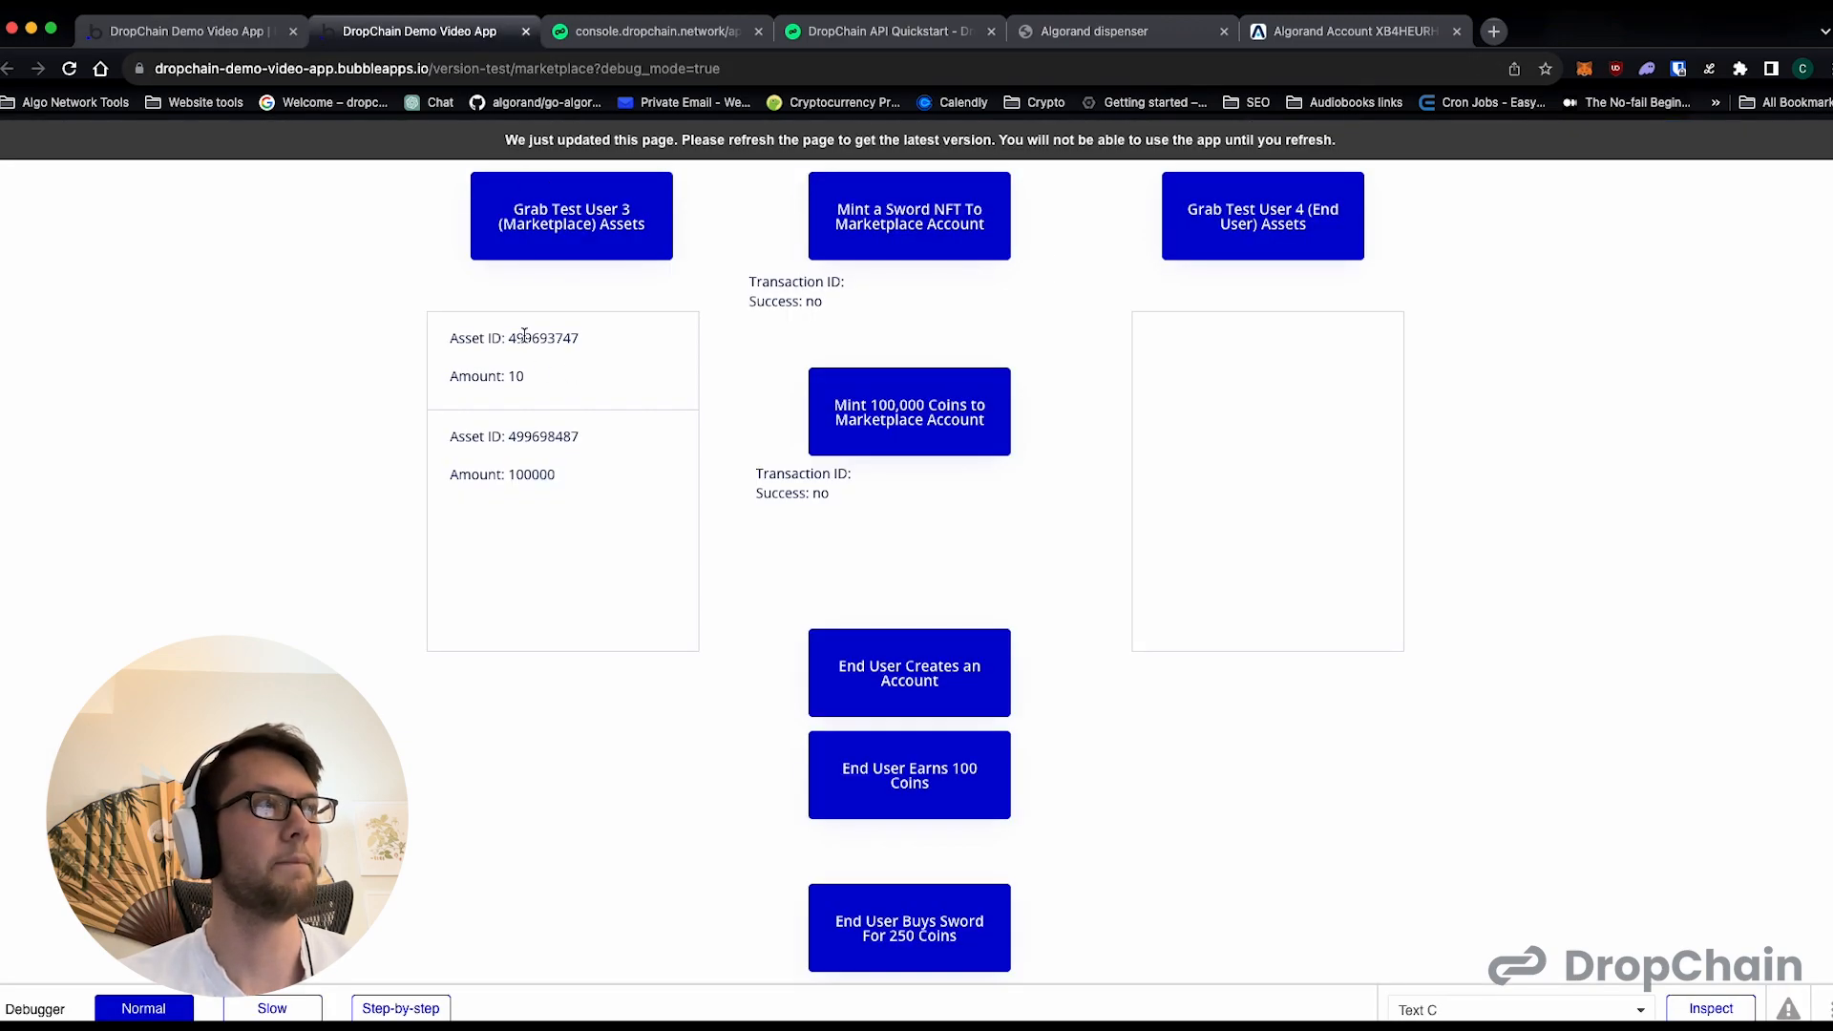
double_click(545, 436)
left_click(545, 435)
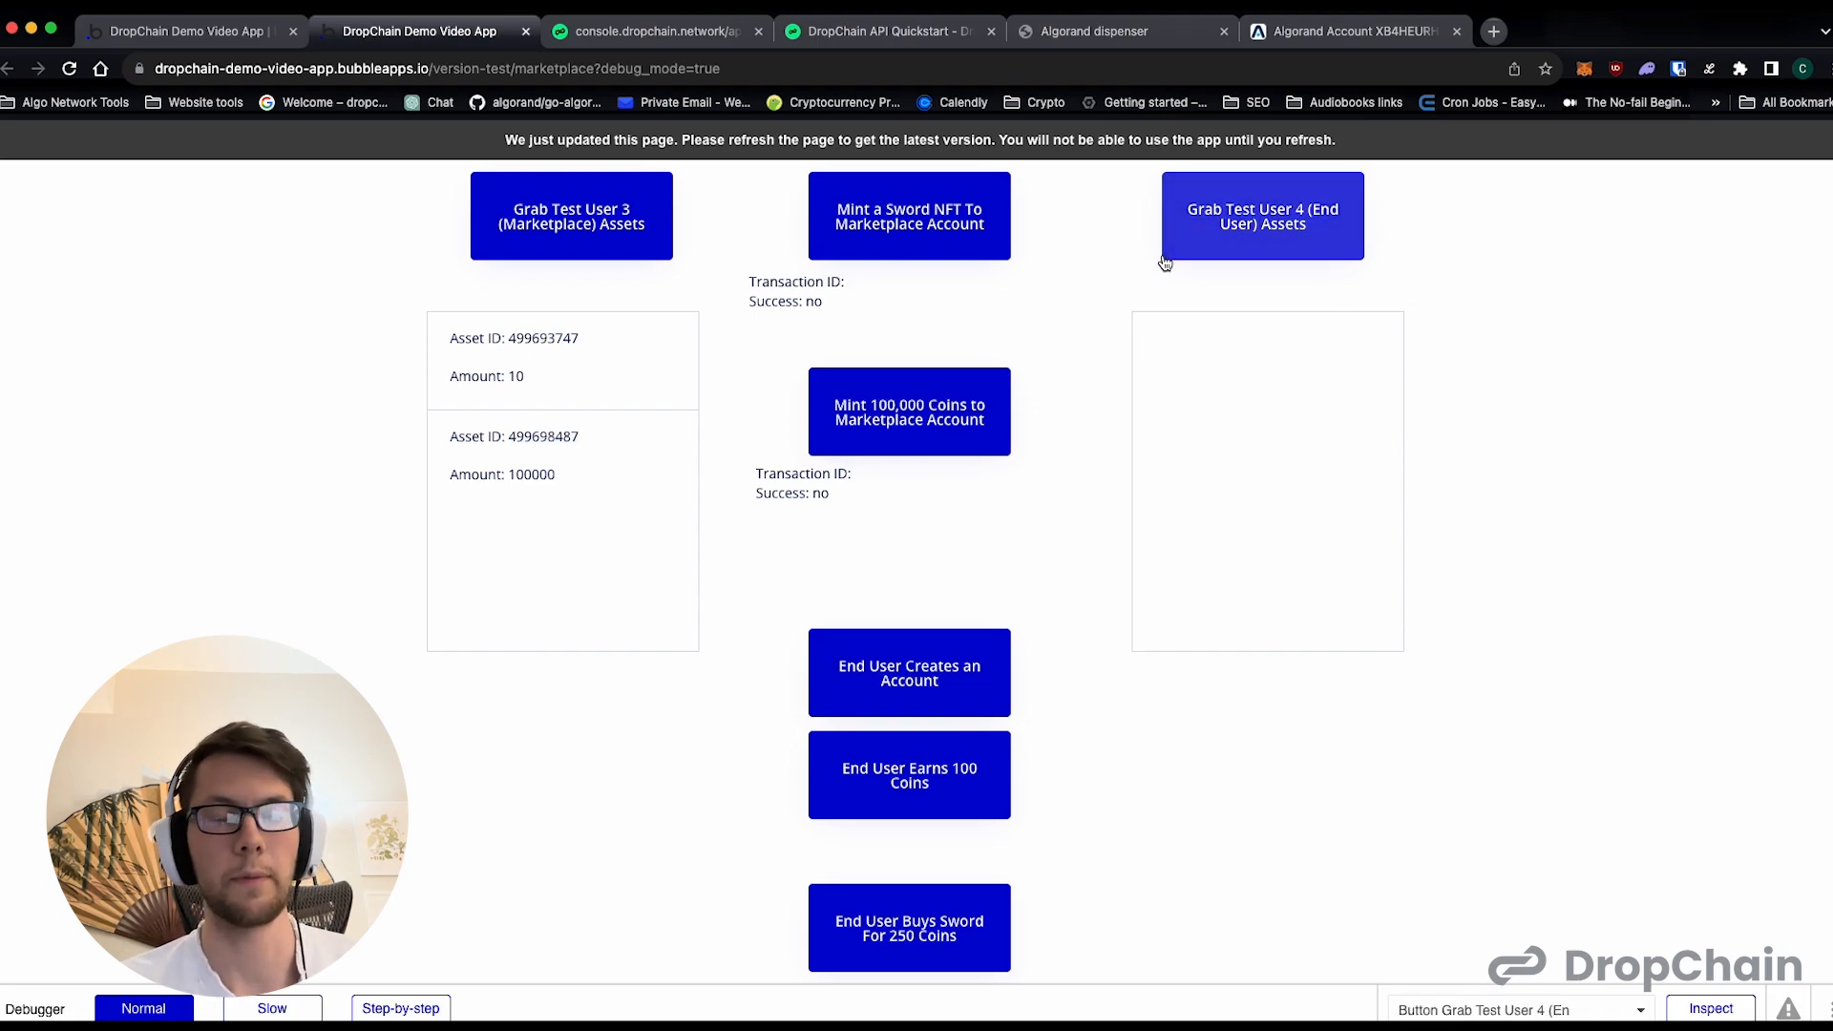
double_click(535, 336)
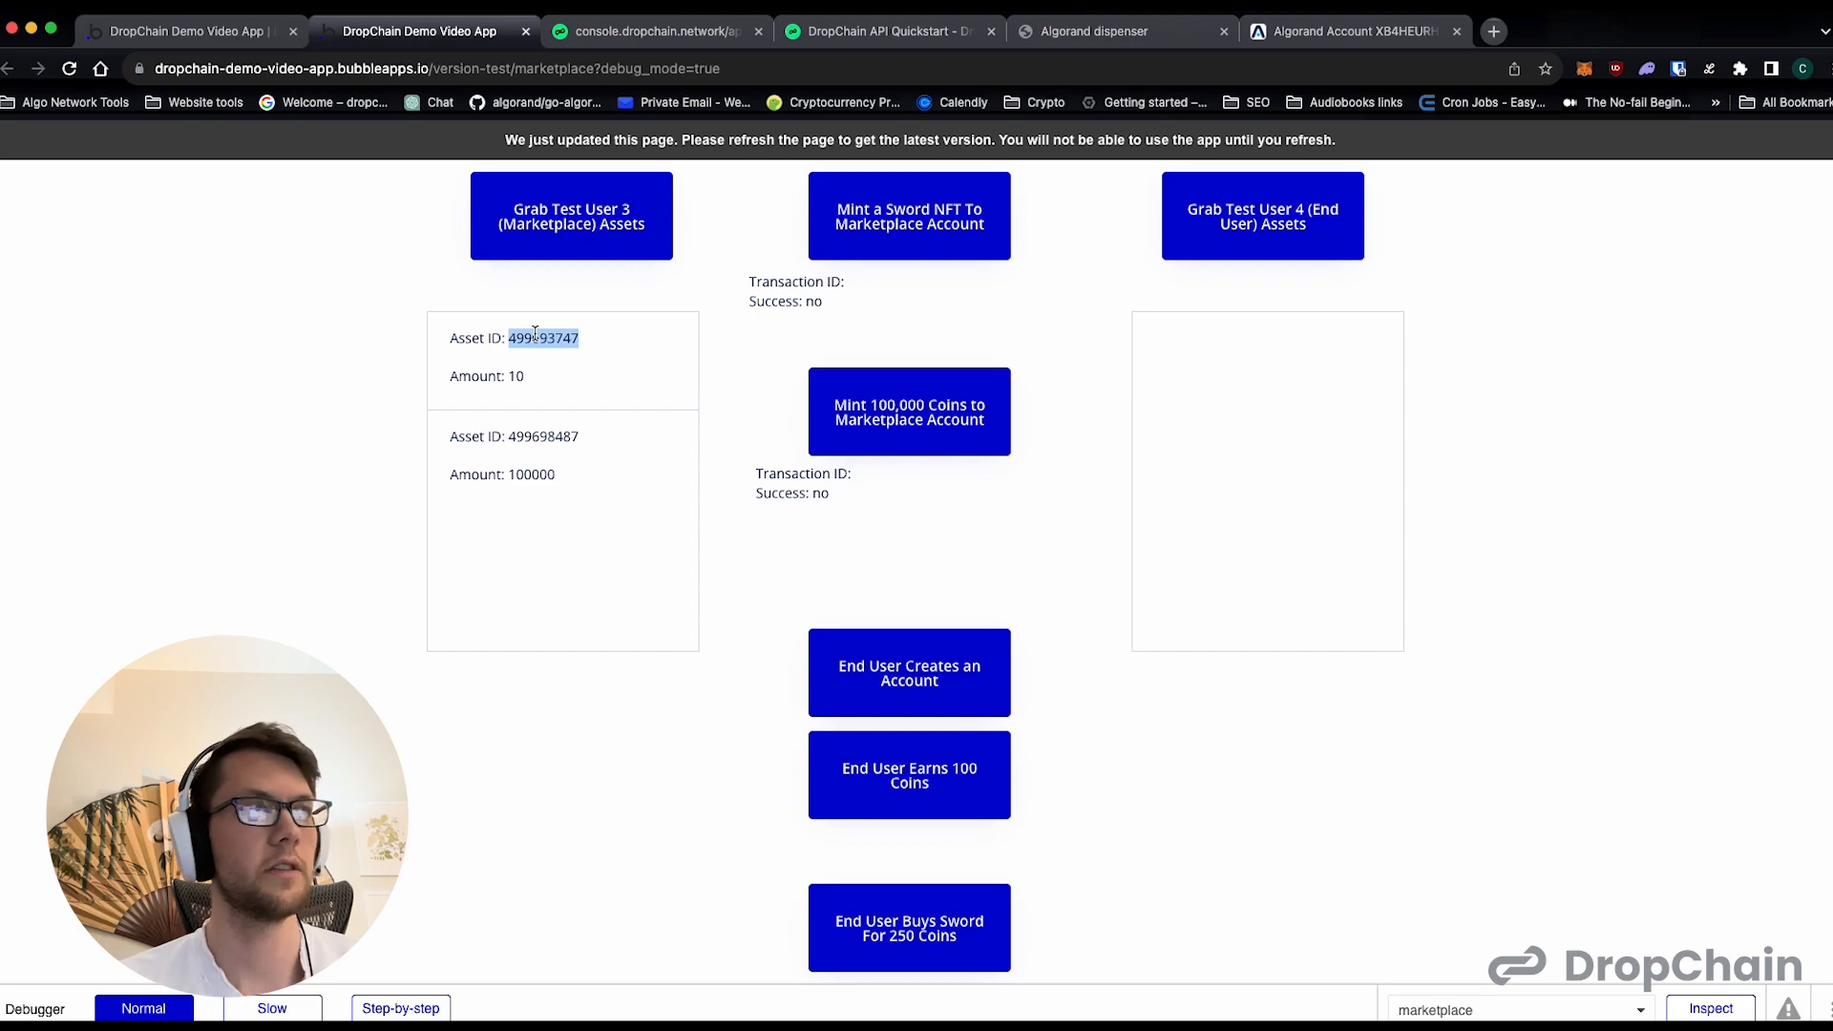
left_click(182, 33)
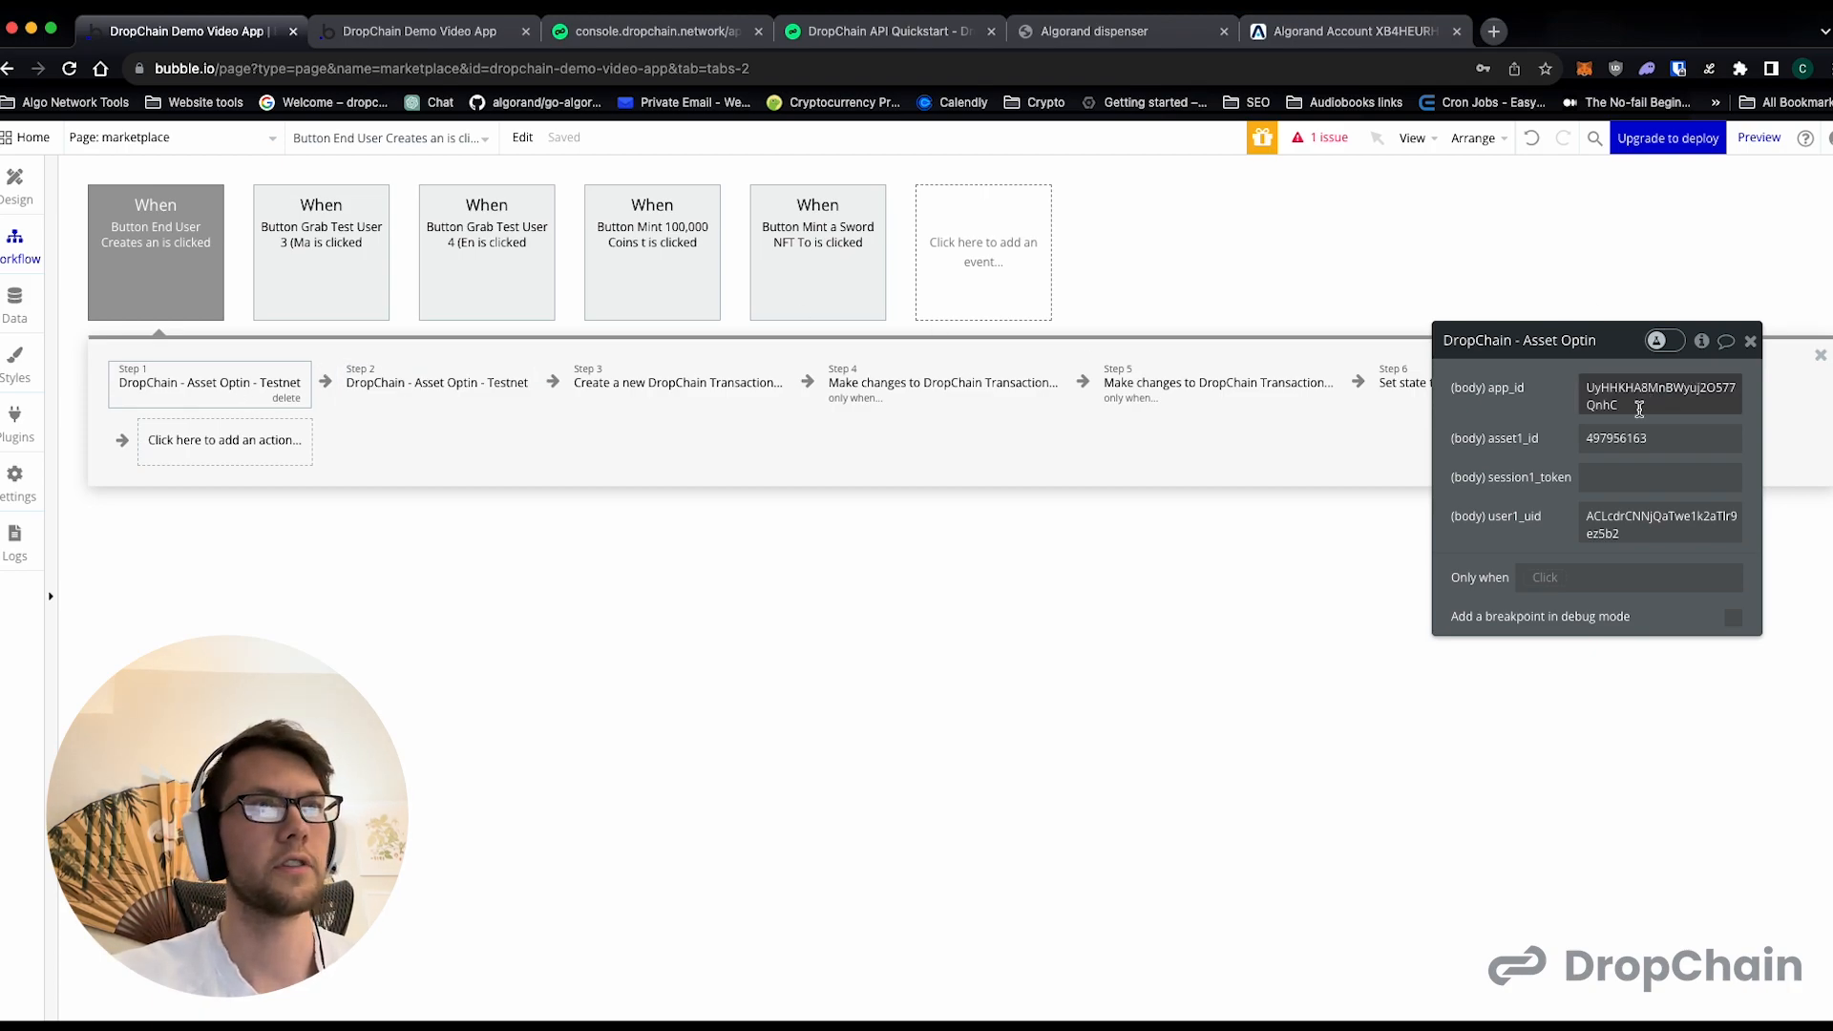
double_click(1617, 439)
key("ctrl+v")
left_click(997, 559)
- Copy asset ID 499698487 from the page preview into asset1_id of the second Asset Optin action in the editor
left_click(451, 385)
left_click(394, 38)
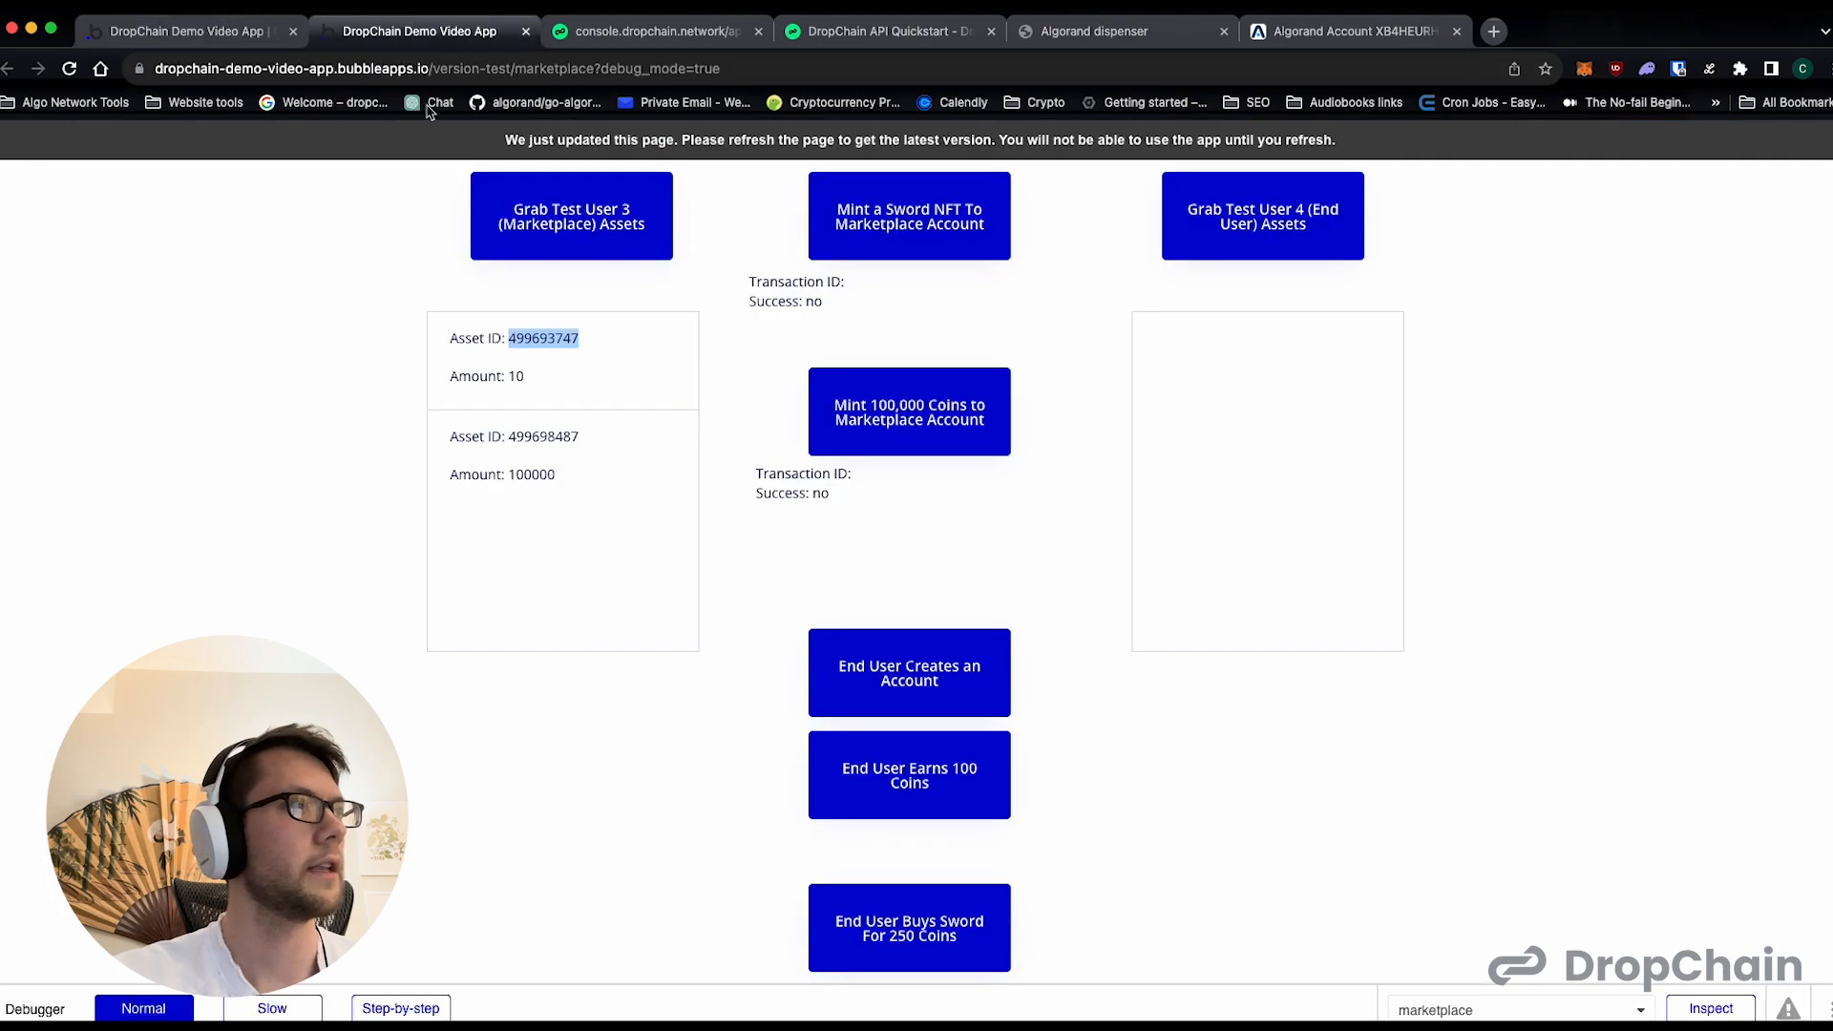
double_click(543, 436)
left_click(219, 33)
double_click(1624, 438)
key("ctrl+v")
left_click(1200, 566)
- Copy Test User 4's user ID from the DropChain console into user1_uid of the second Asset Optin action in the editor
left_click(631, 33)
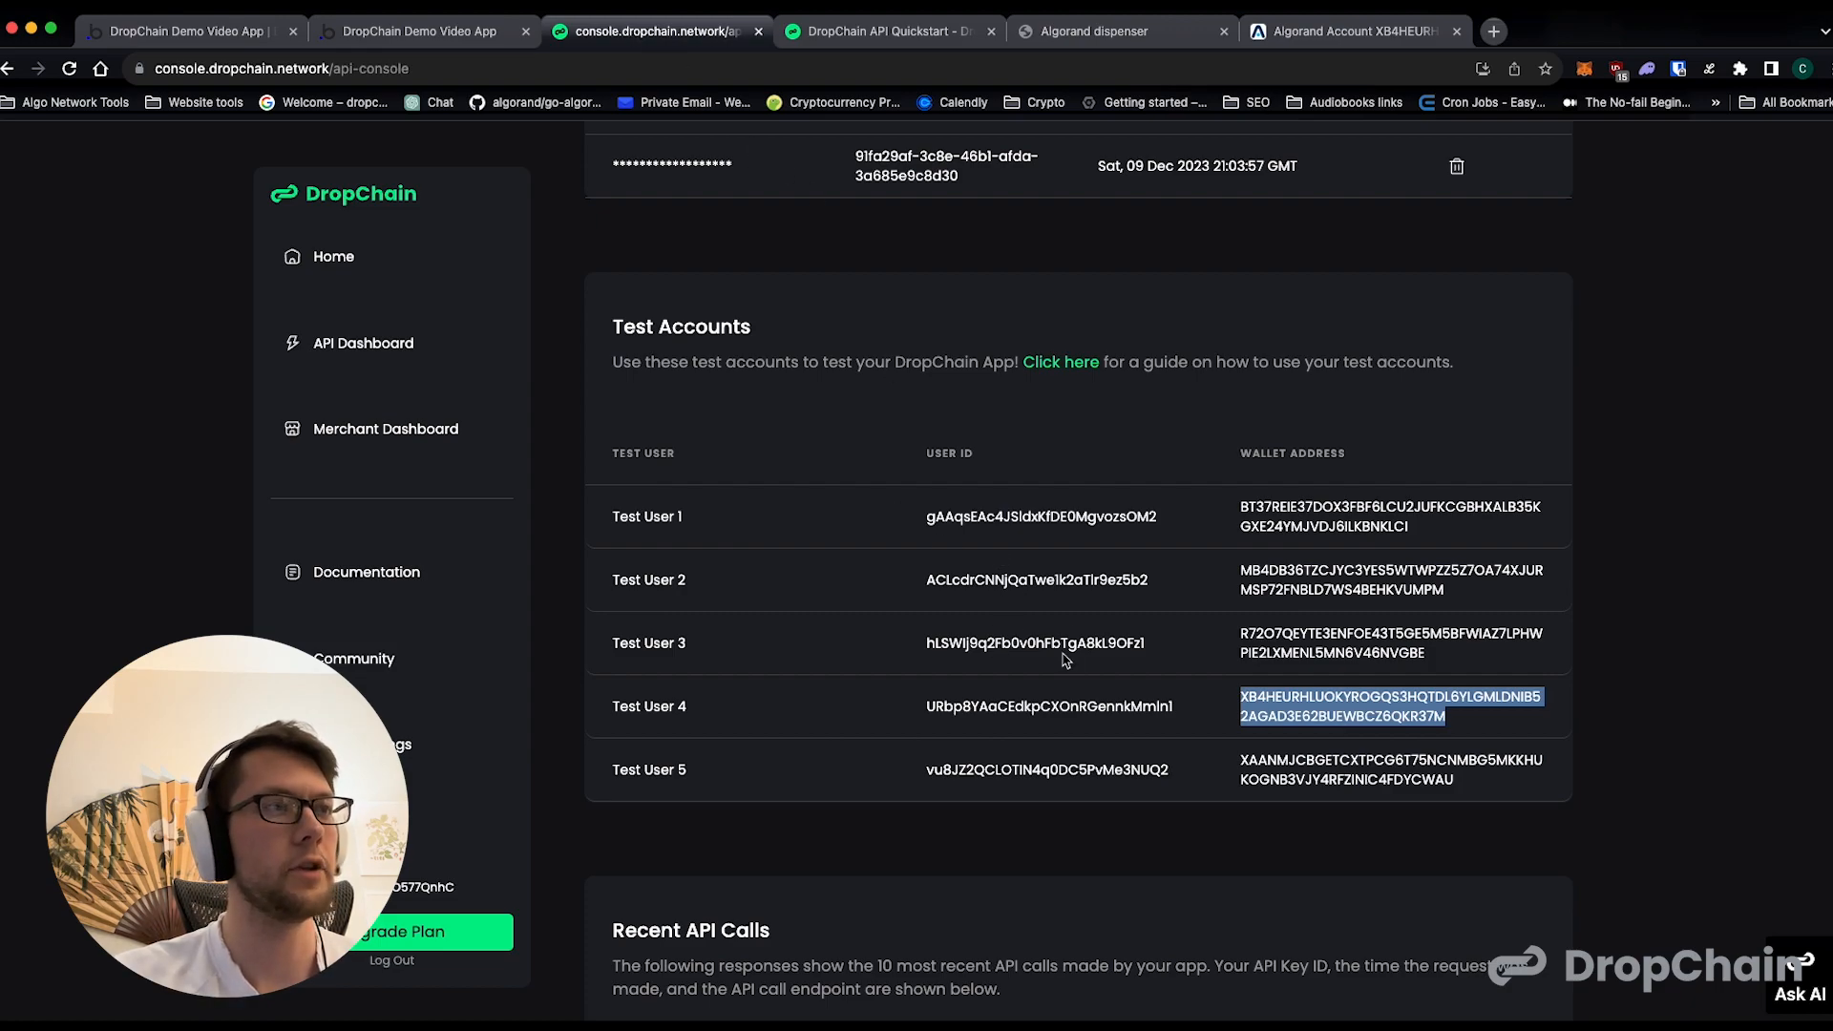
double_click(1079, 708)
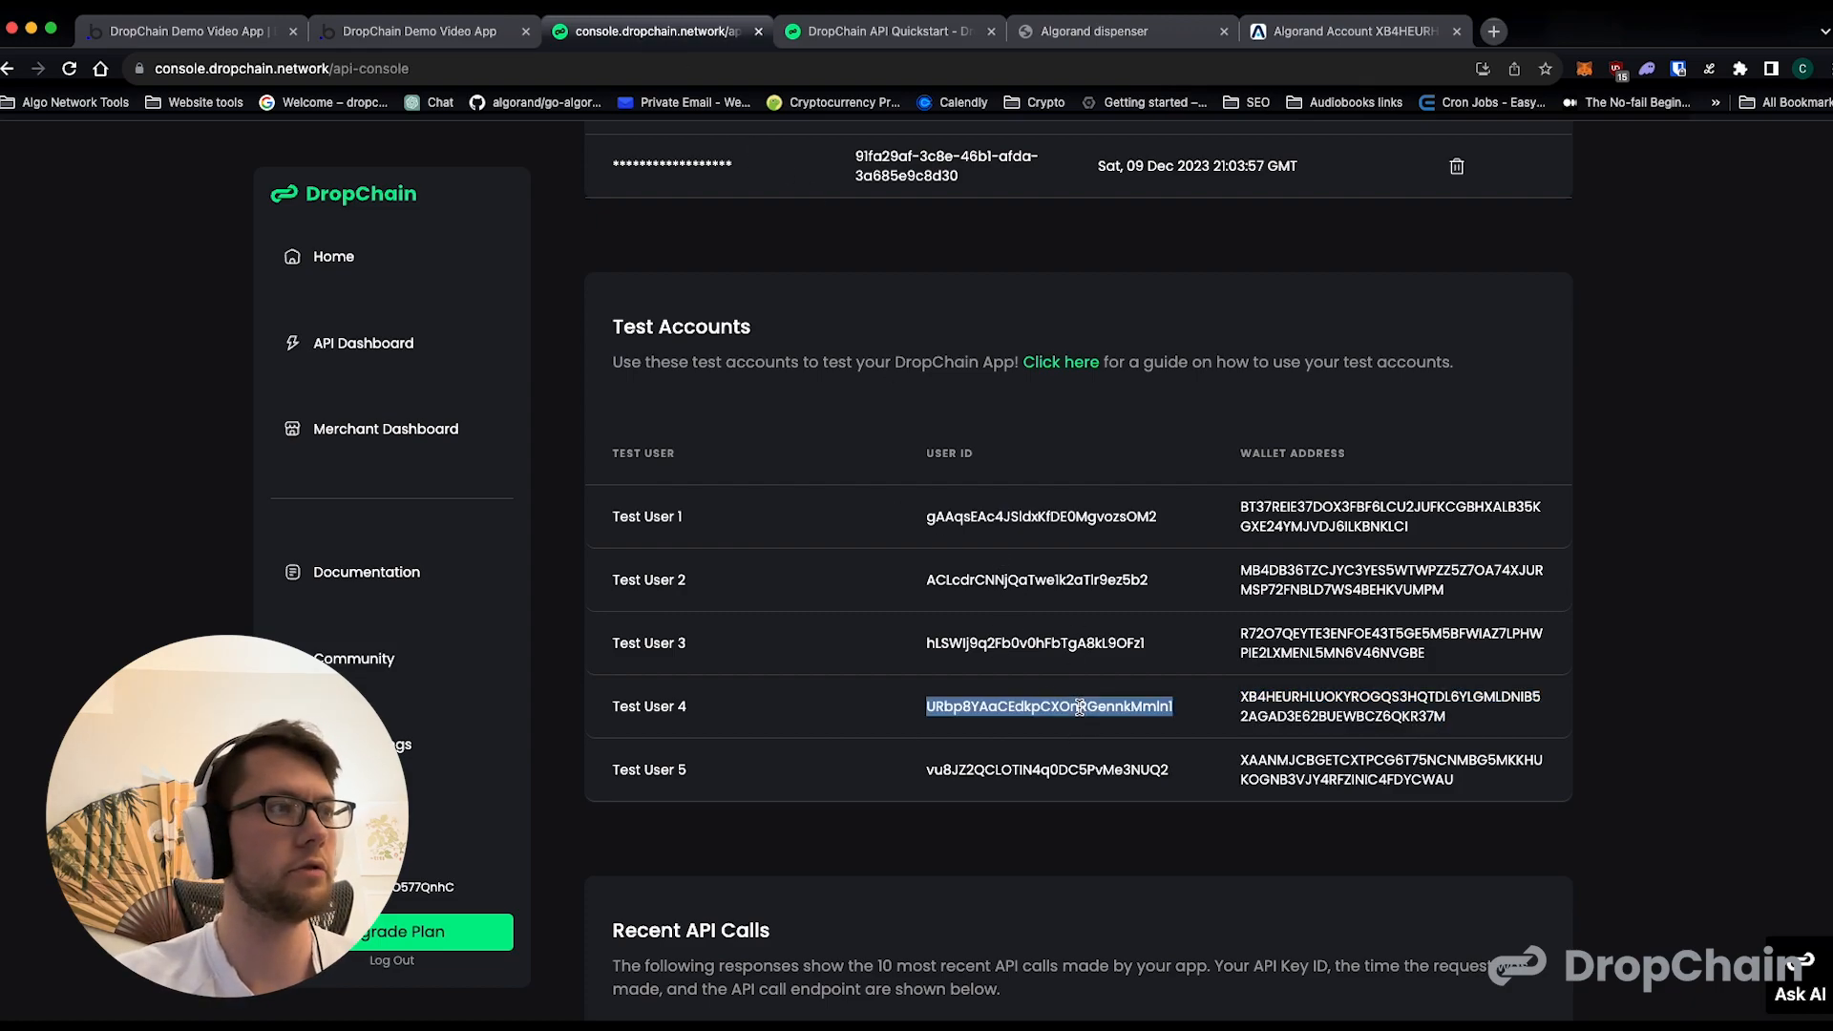
left_click(219, 34)
left_click(1630, 526)
double_click(1630, 526)
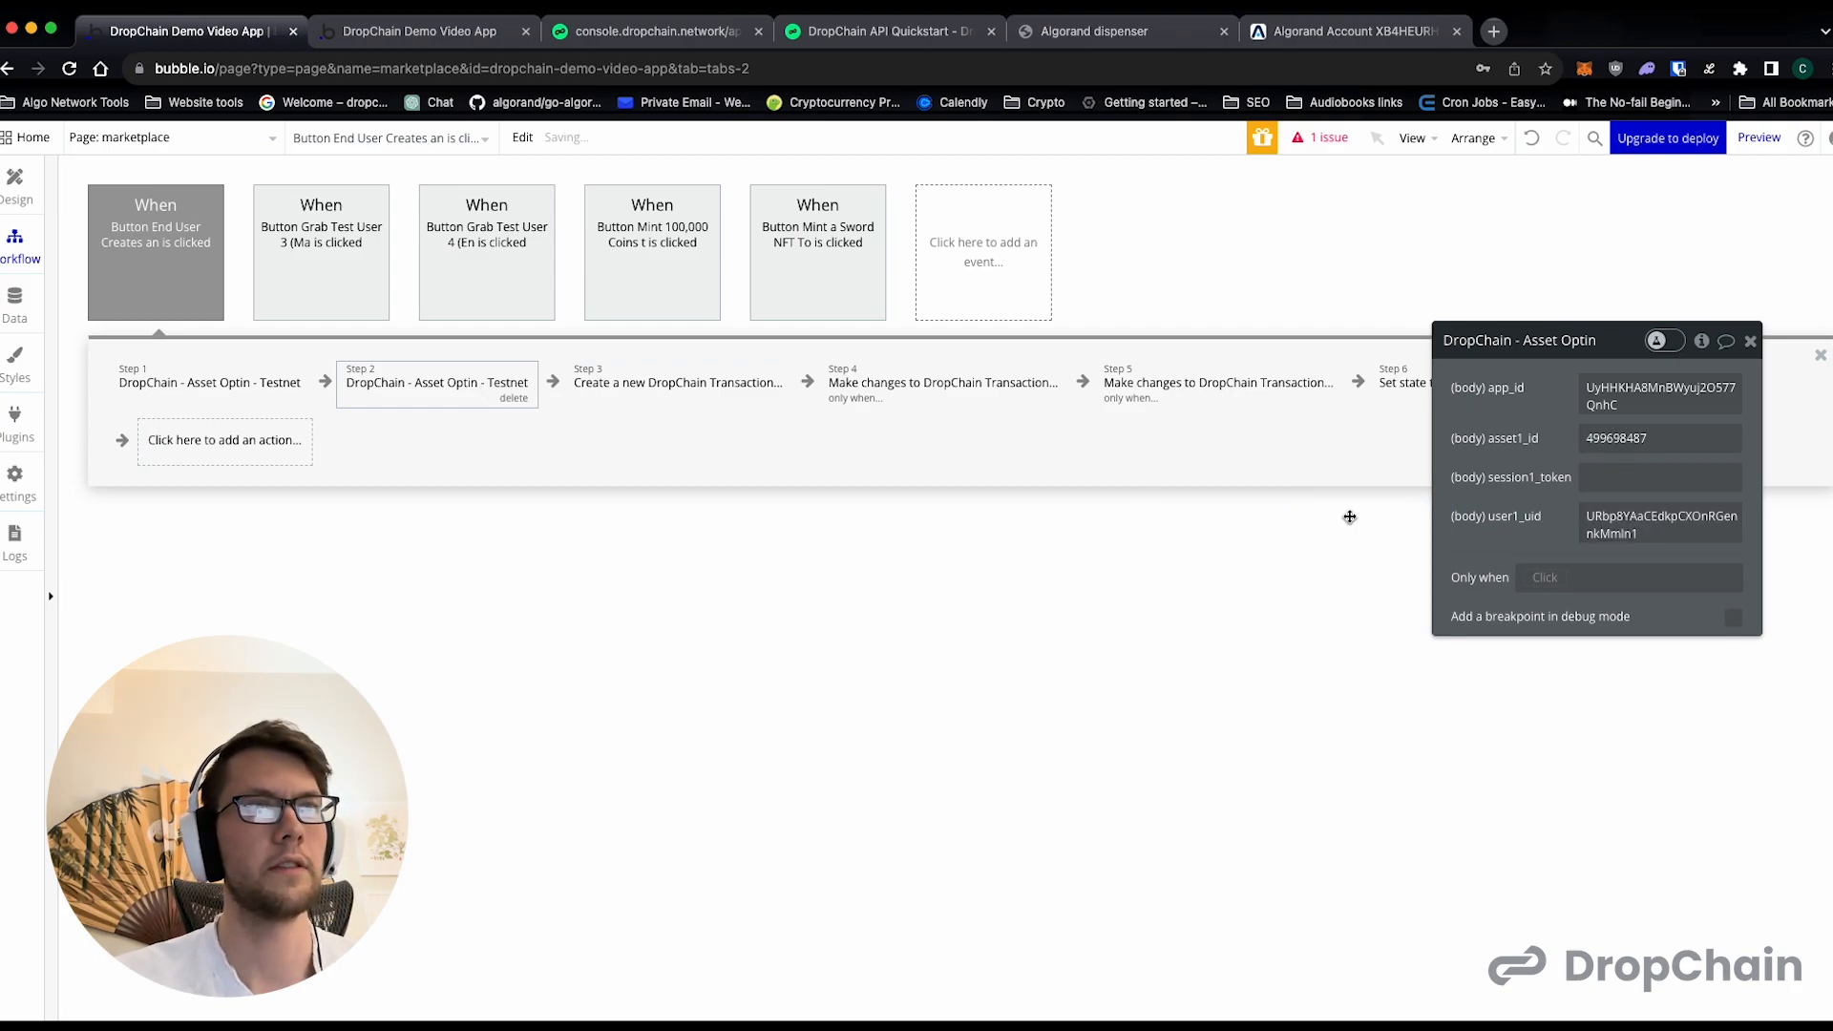
- Set user1_uid of the first Asset Optin action to Test User 4's user ID and check it against the DropChain console
left_click(239, 382)
double_click(1627, 513)
key("ctrl+v")
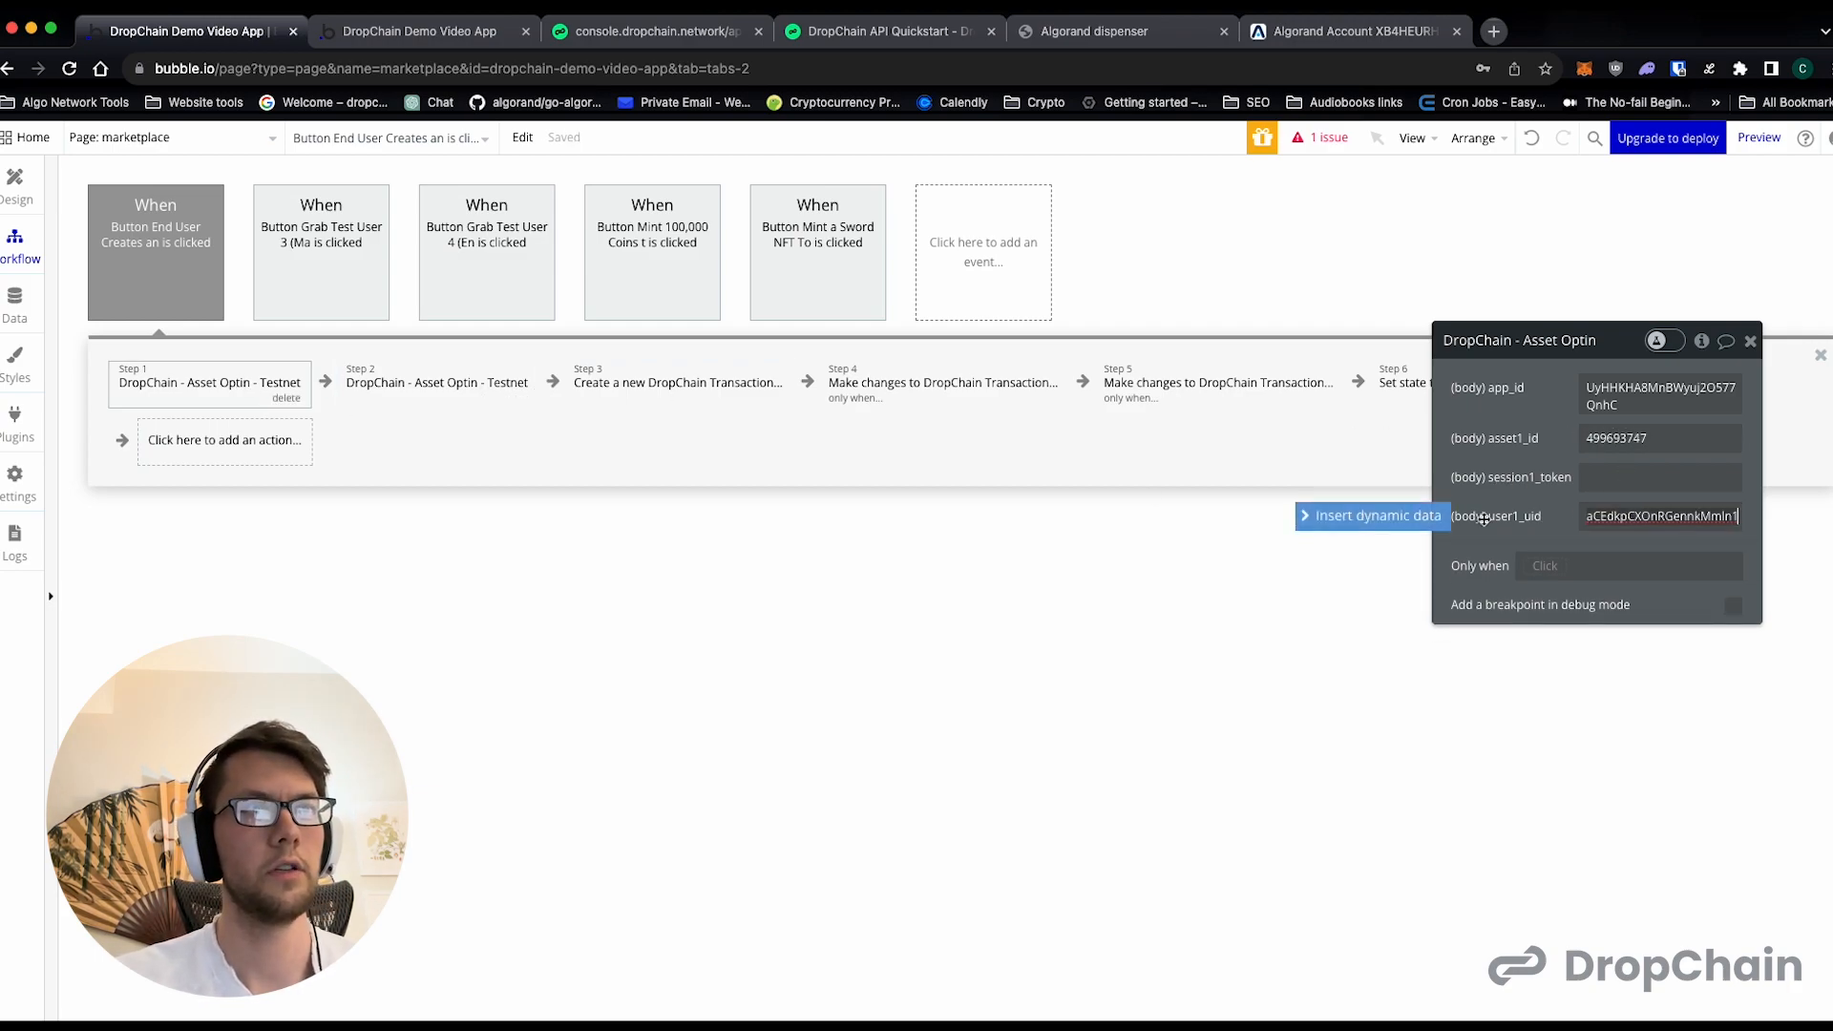
left_click(1574, 552)
left_click(628, 33)
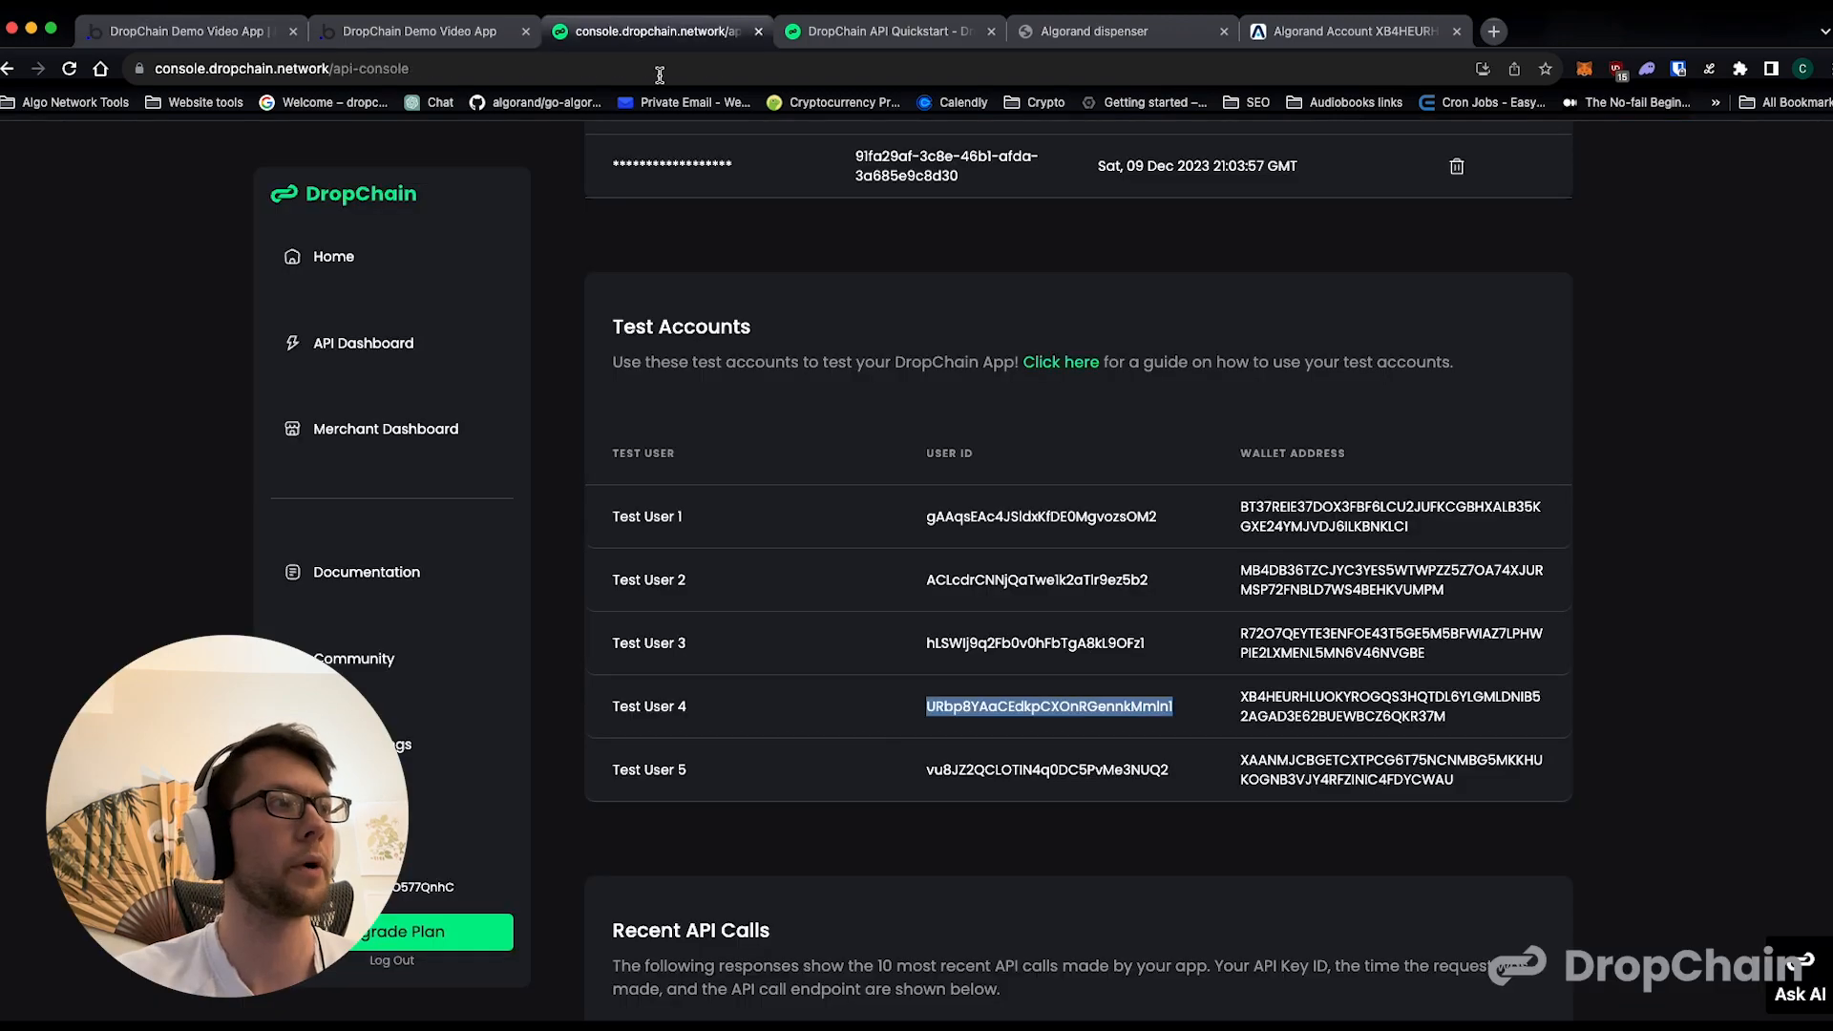
left_click(239, 41)
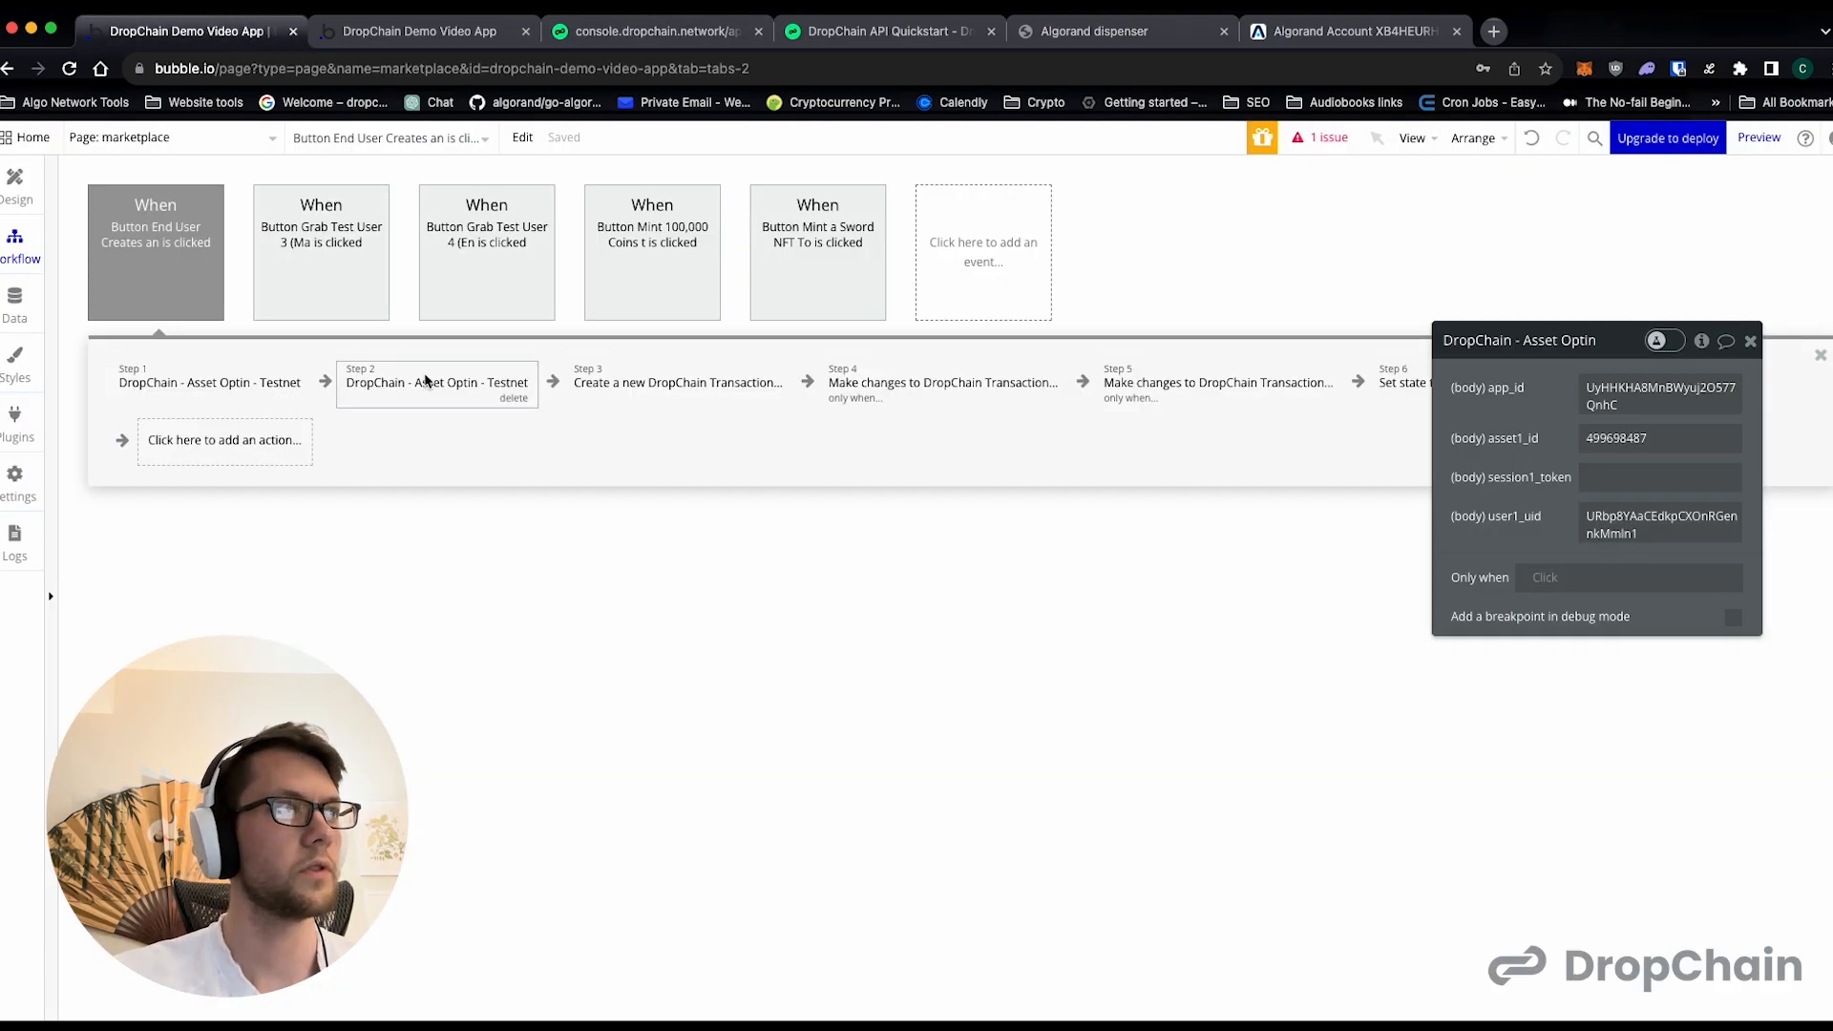
- Point the Set state action at the End User Creates an Account button, keeping its transaction_id and success states
left_click(629, 381)
left_click(888, 385)
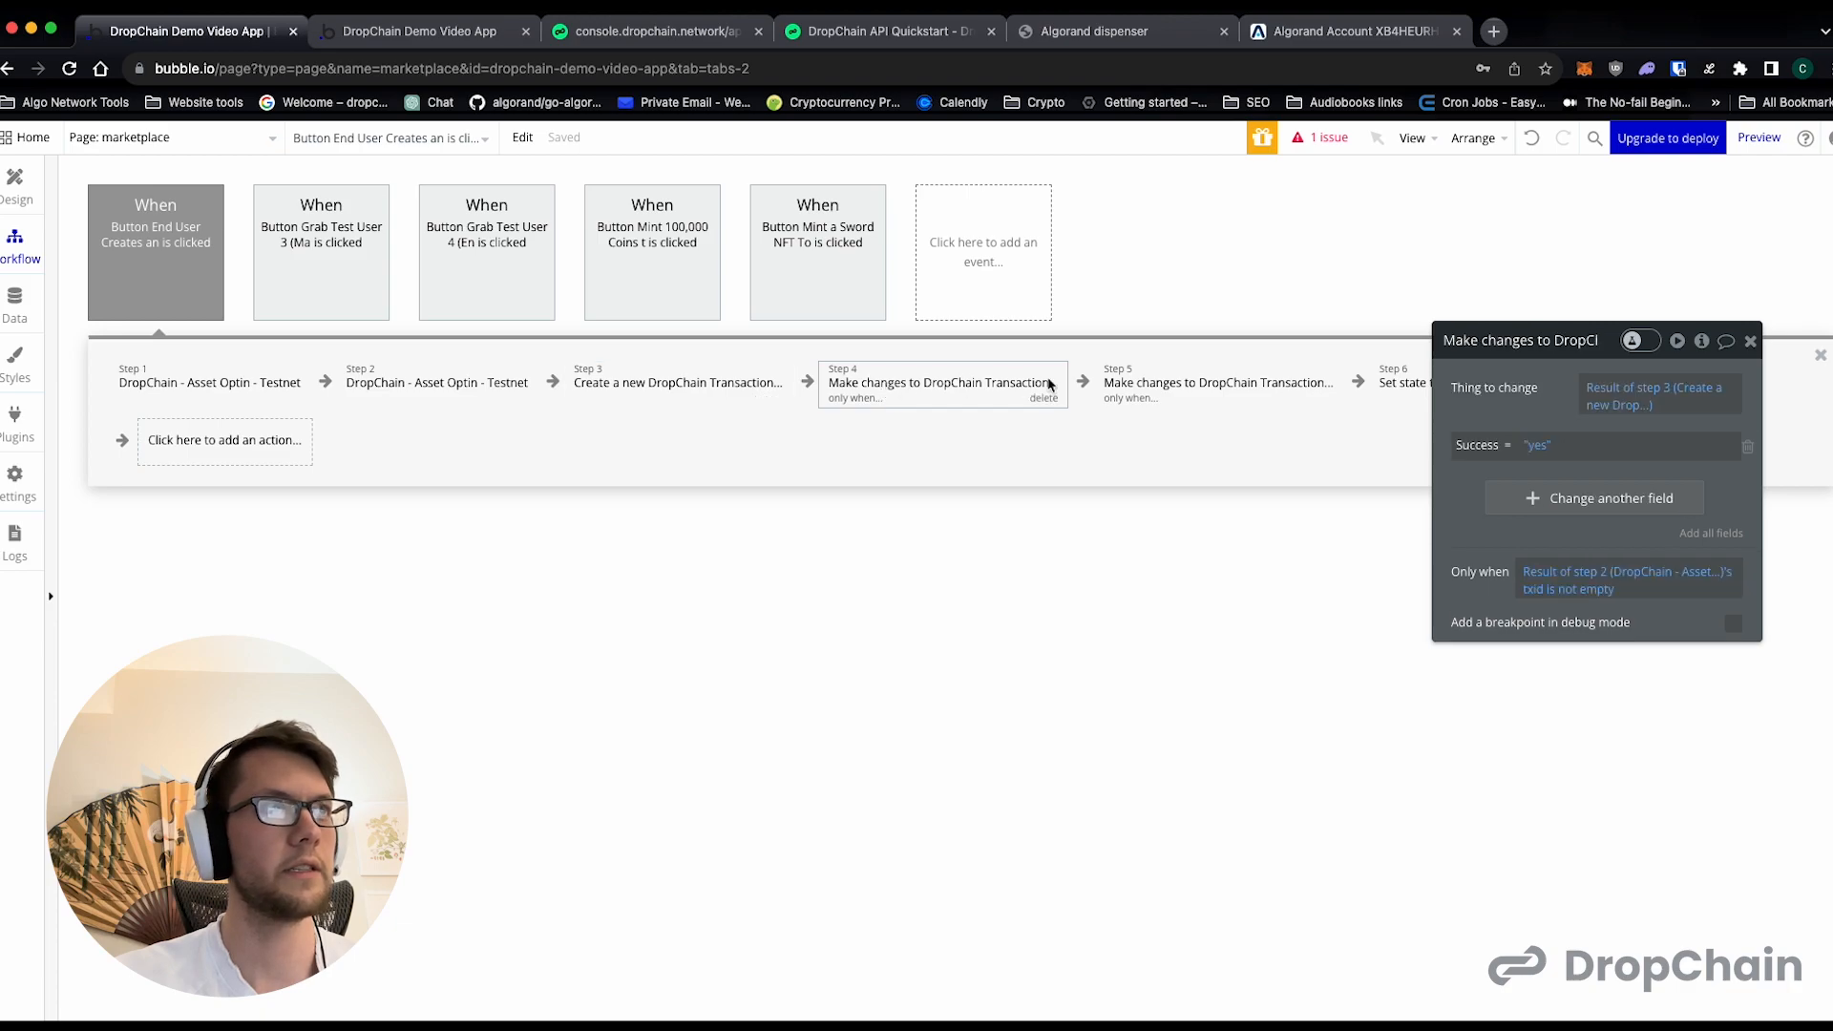
left_click(1402, 382)
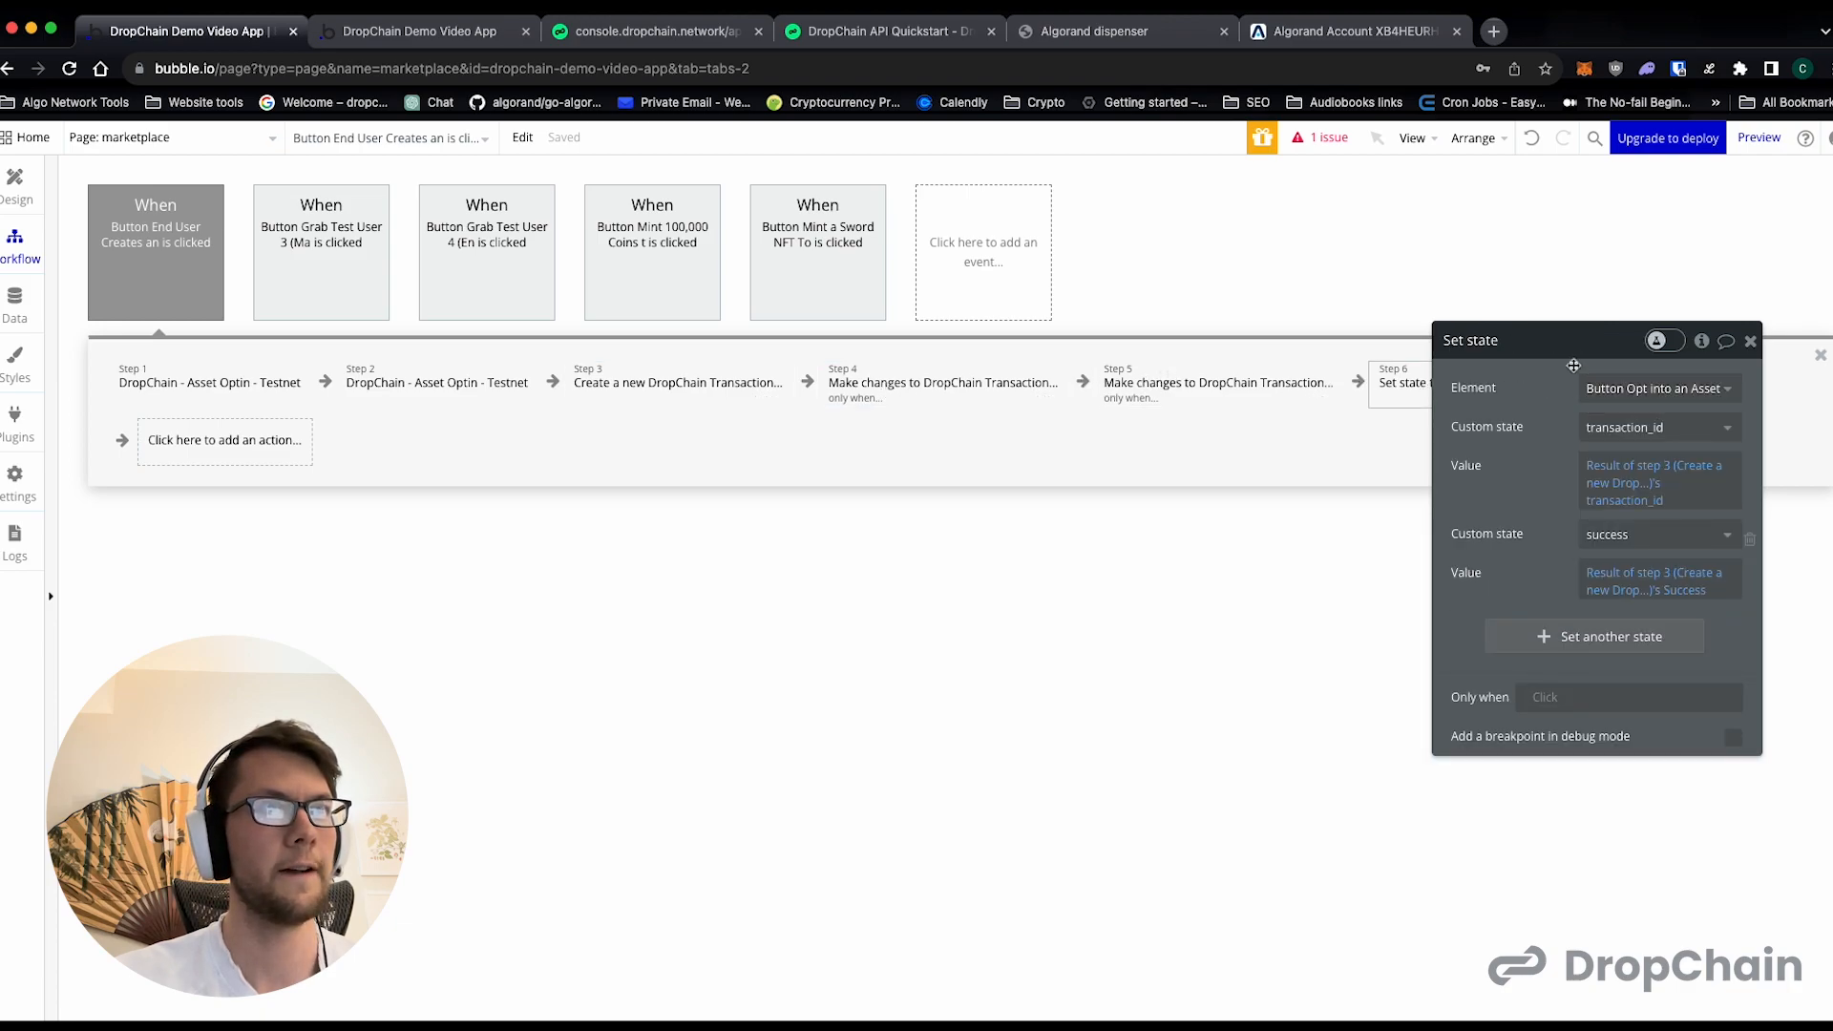
left_click_drag(1574, 365, 1461, 565)
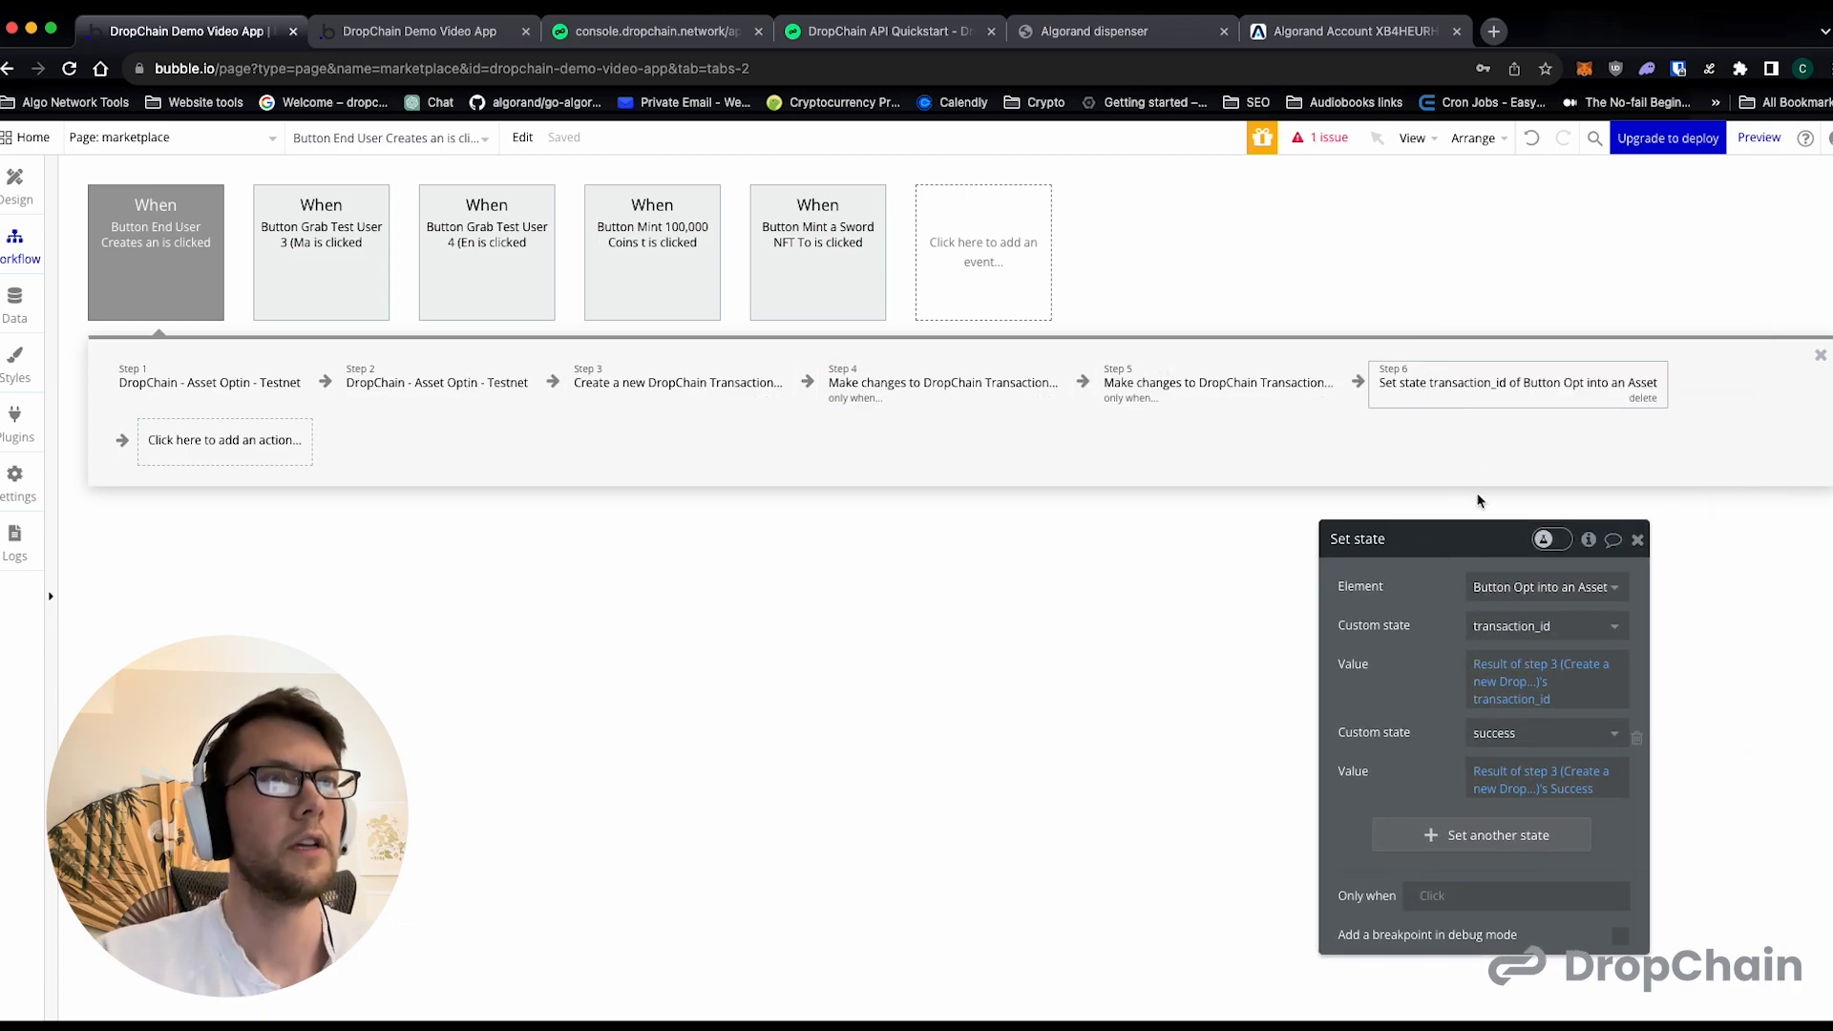
left_click(1564, 590)
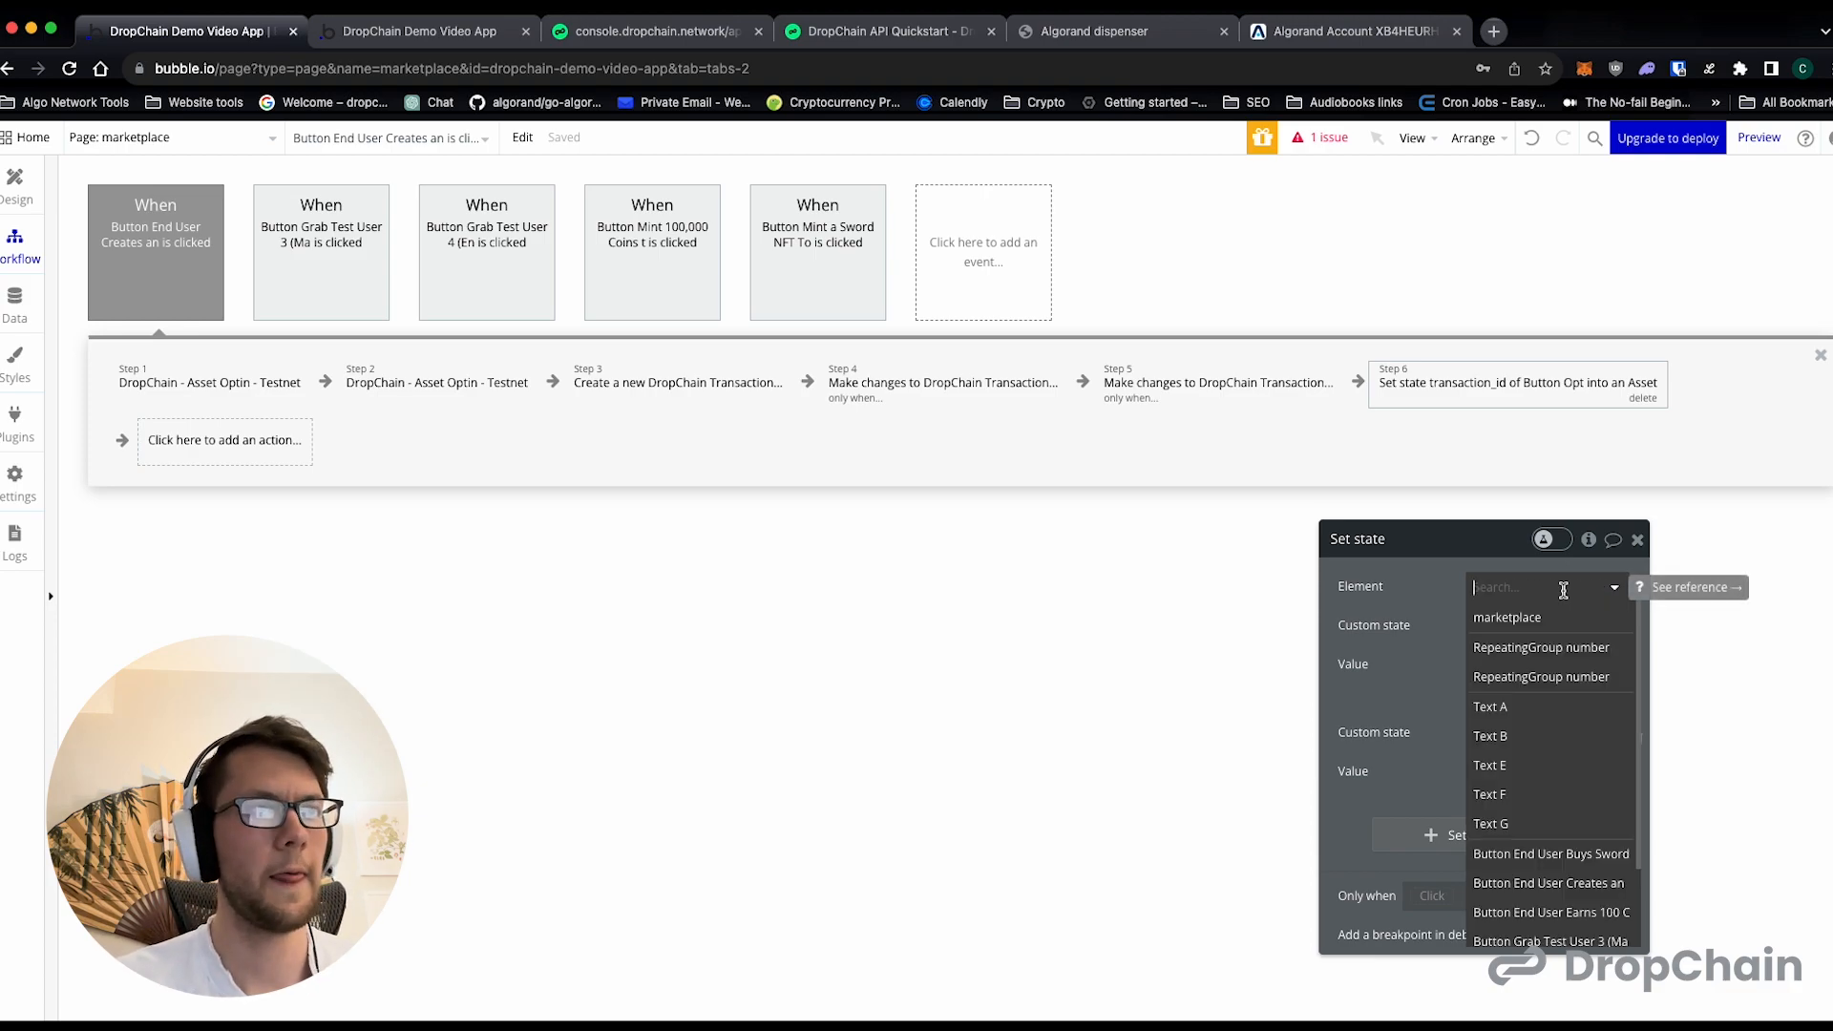
scroll(1555, 748, "down", 1)
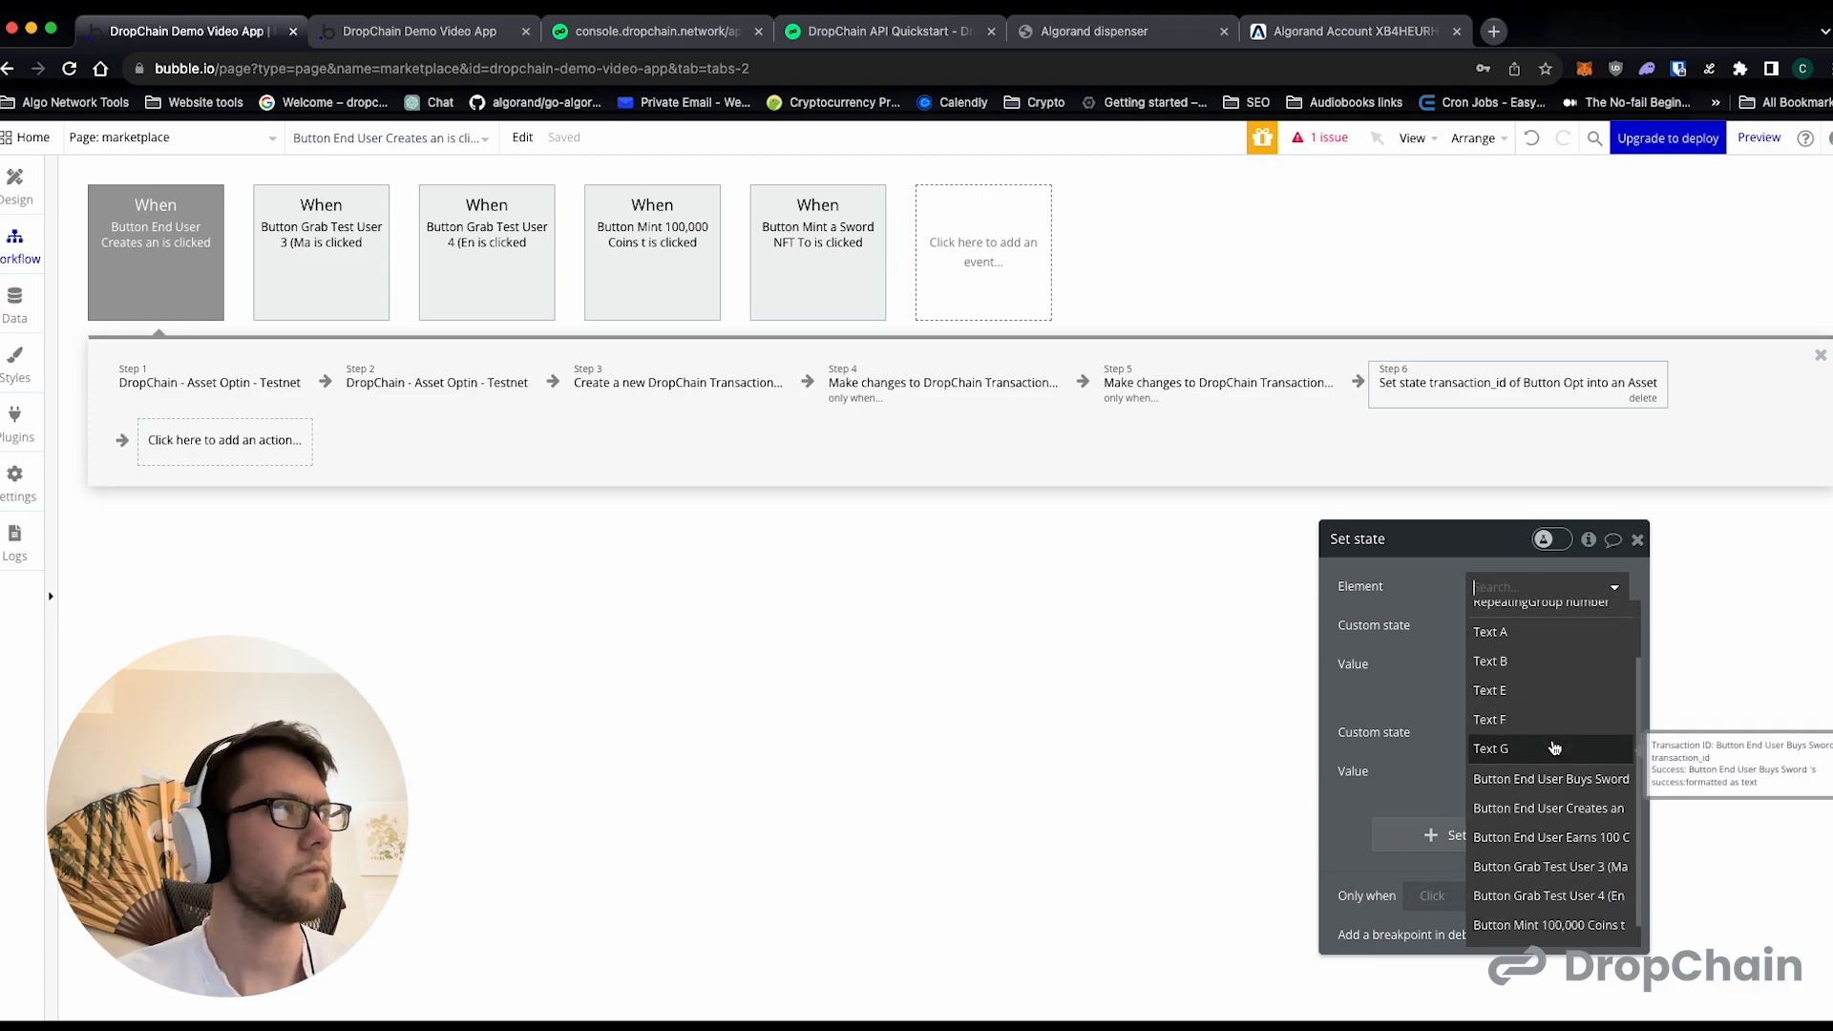
scroll(1554, 748, "down", 1)
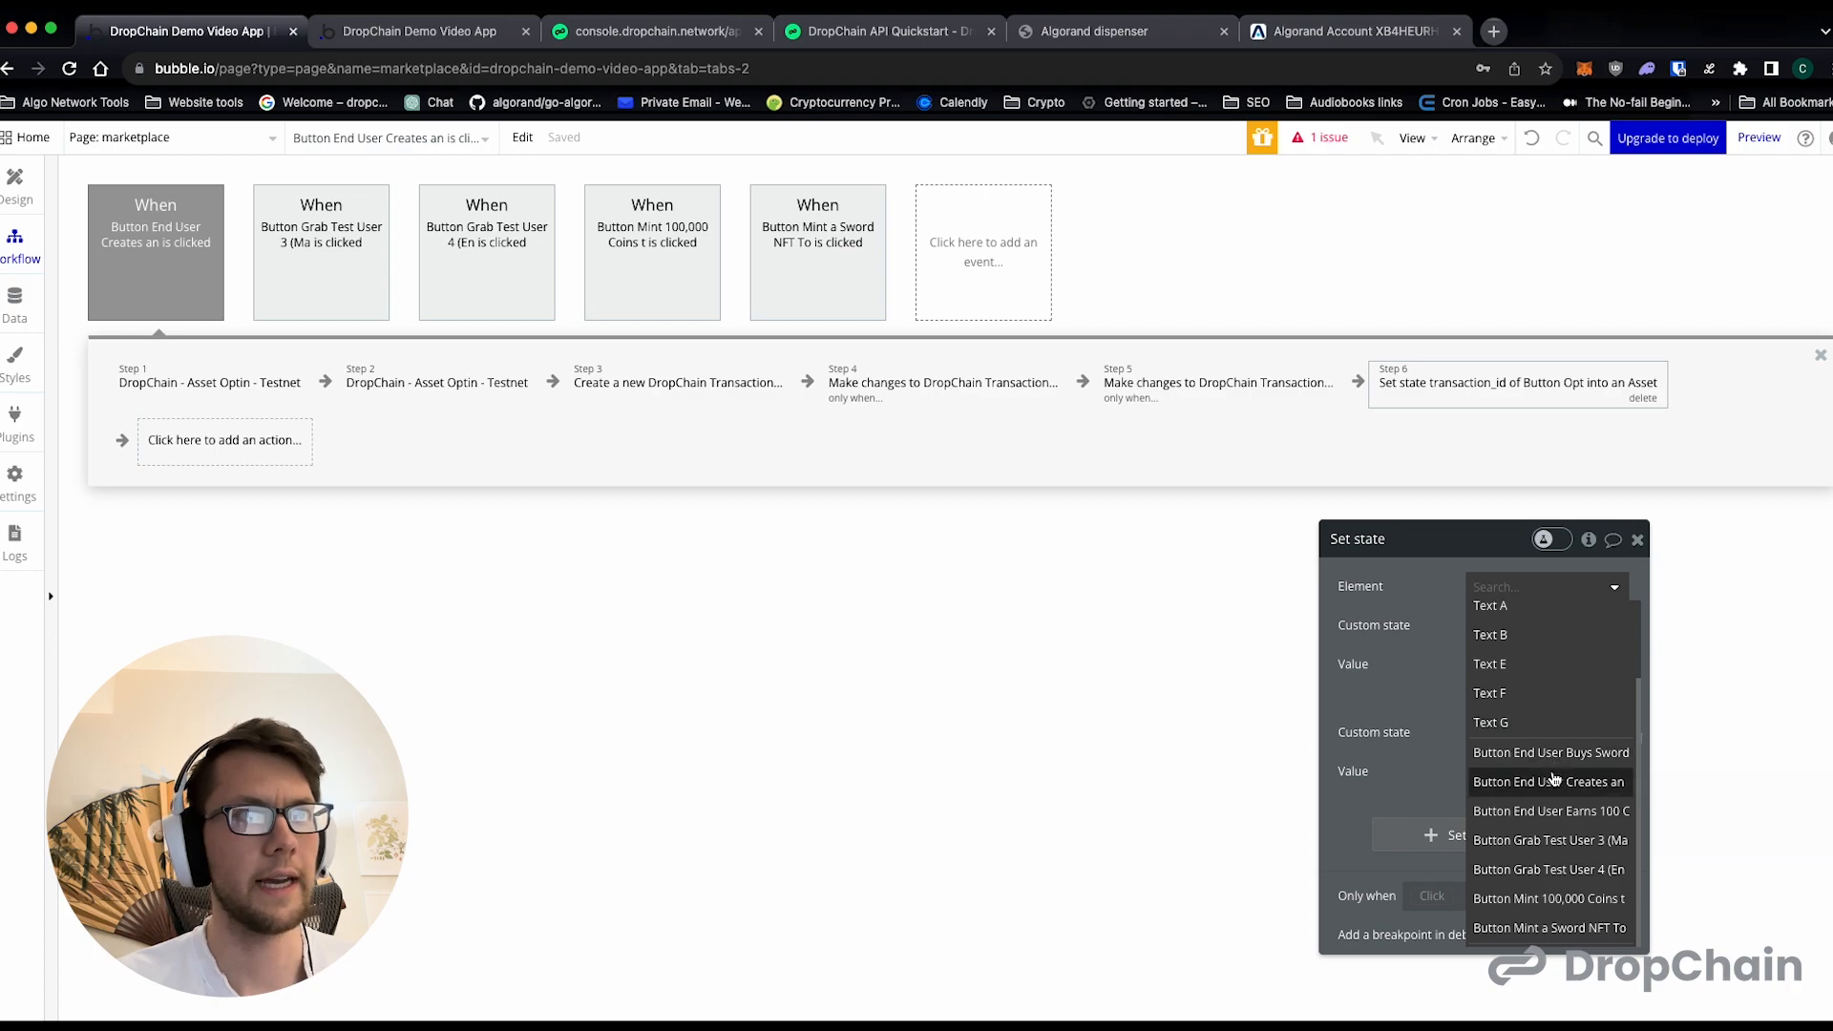
left_click(1549, 782)
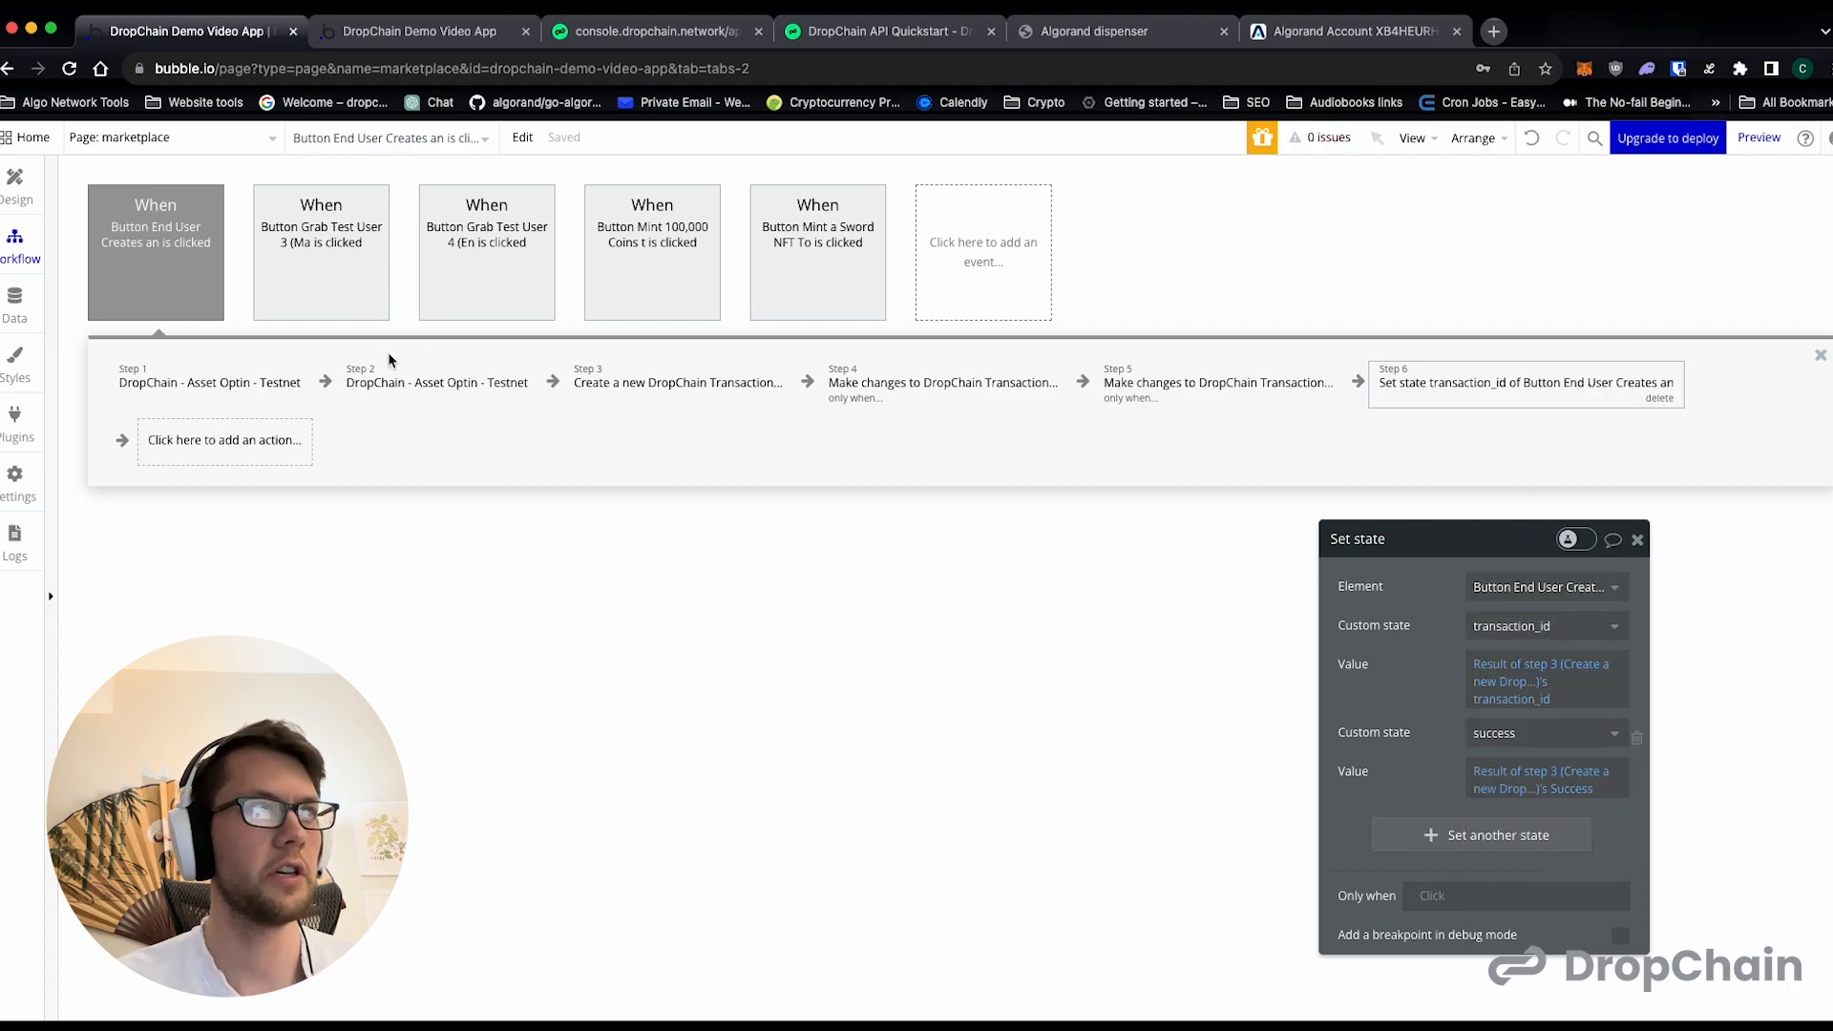
- Check the second Asset Optin action's parameters and which step's txid the Create a new DropChain Transaction action uses
left_click(434, 382)
left_click(611, 382)
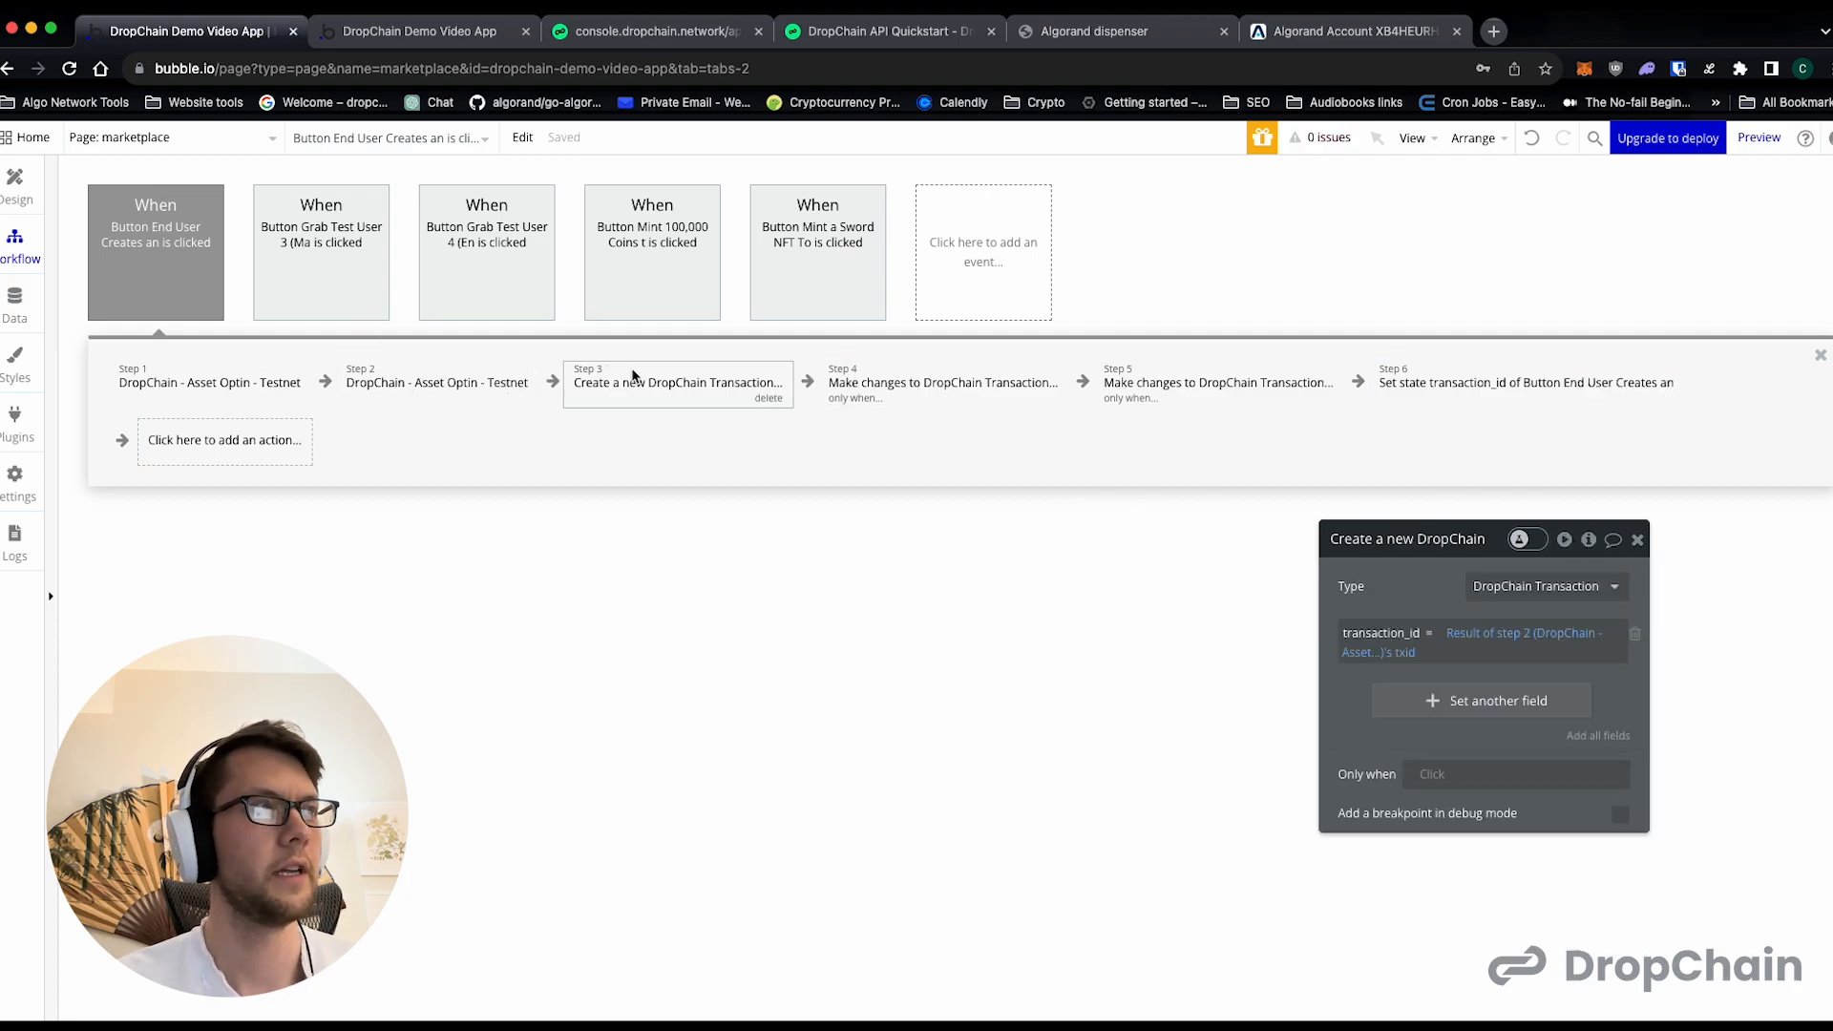
left_click(460, 384)
left_click(657, 378)
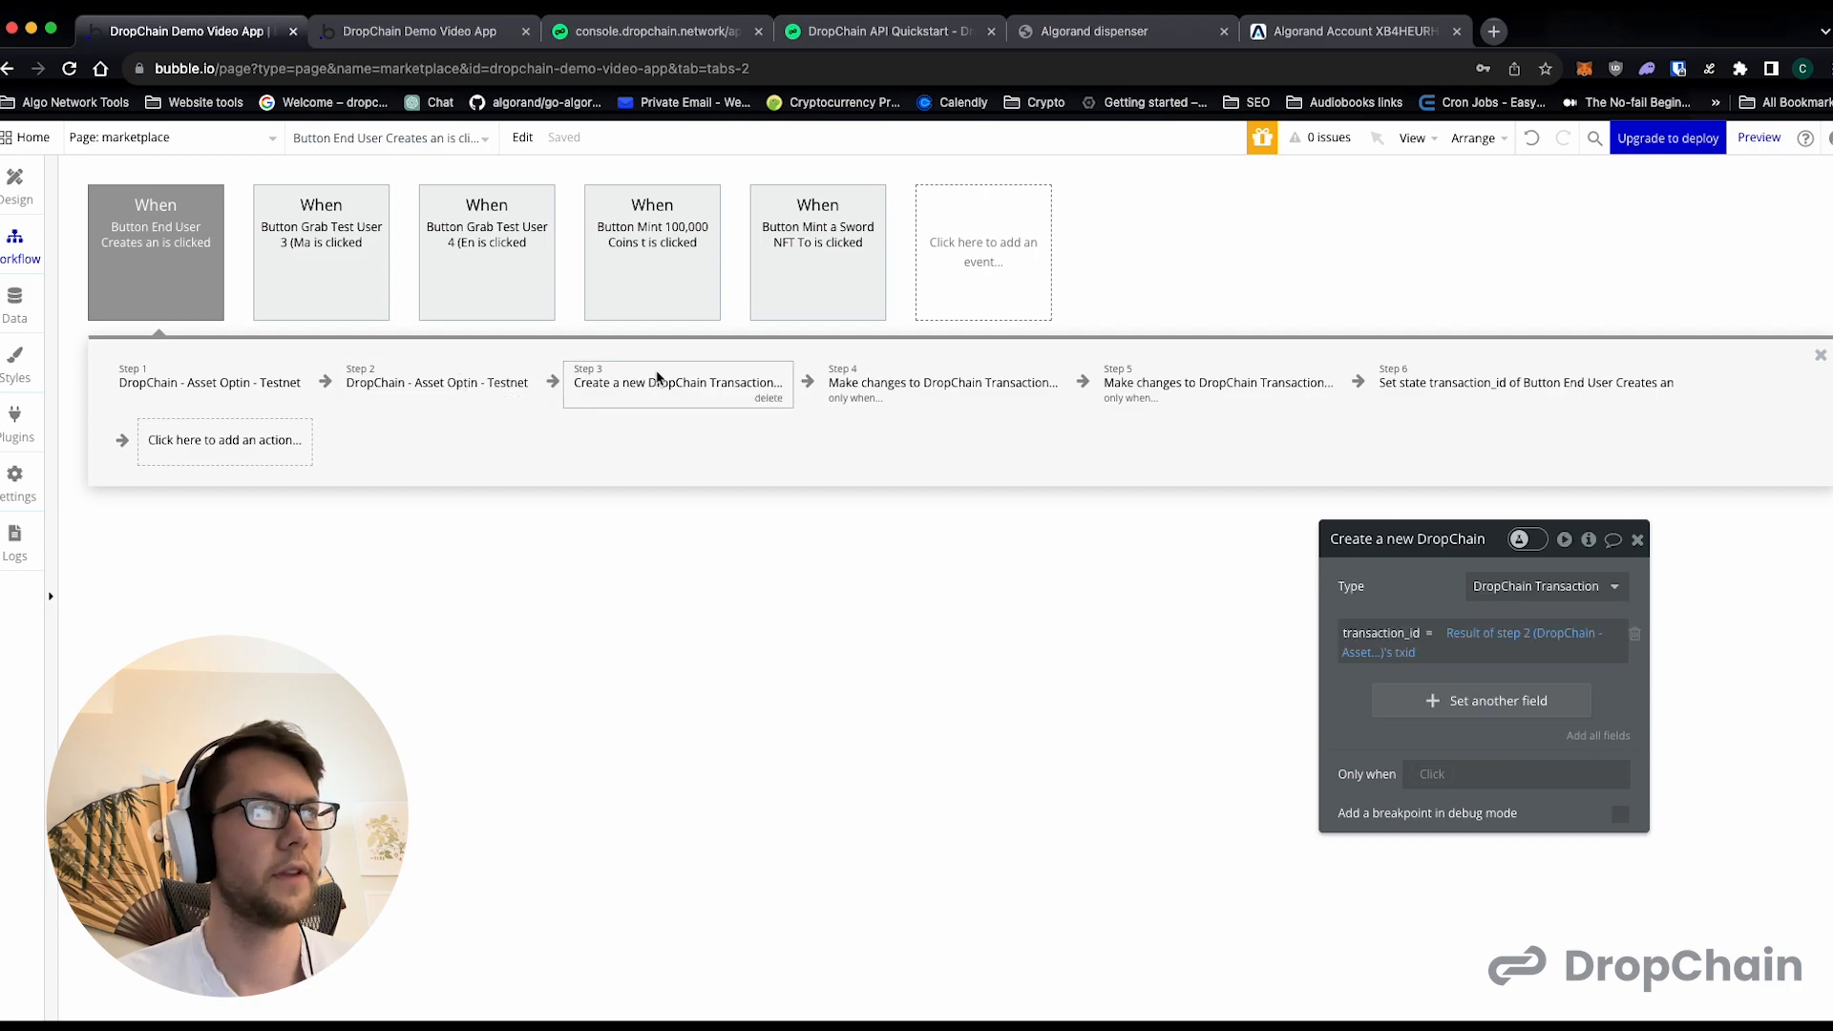
left_click(413, 395)
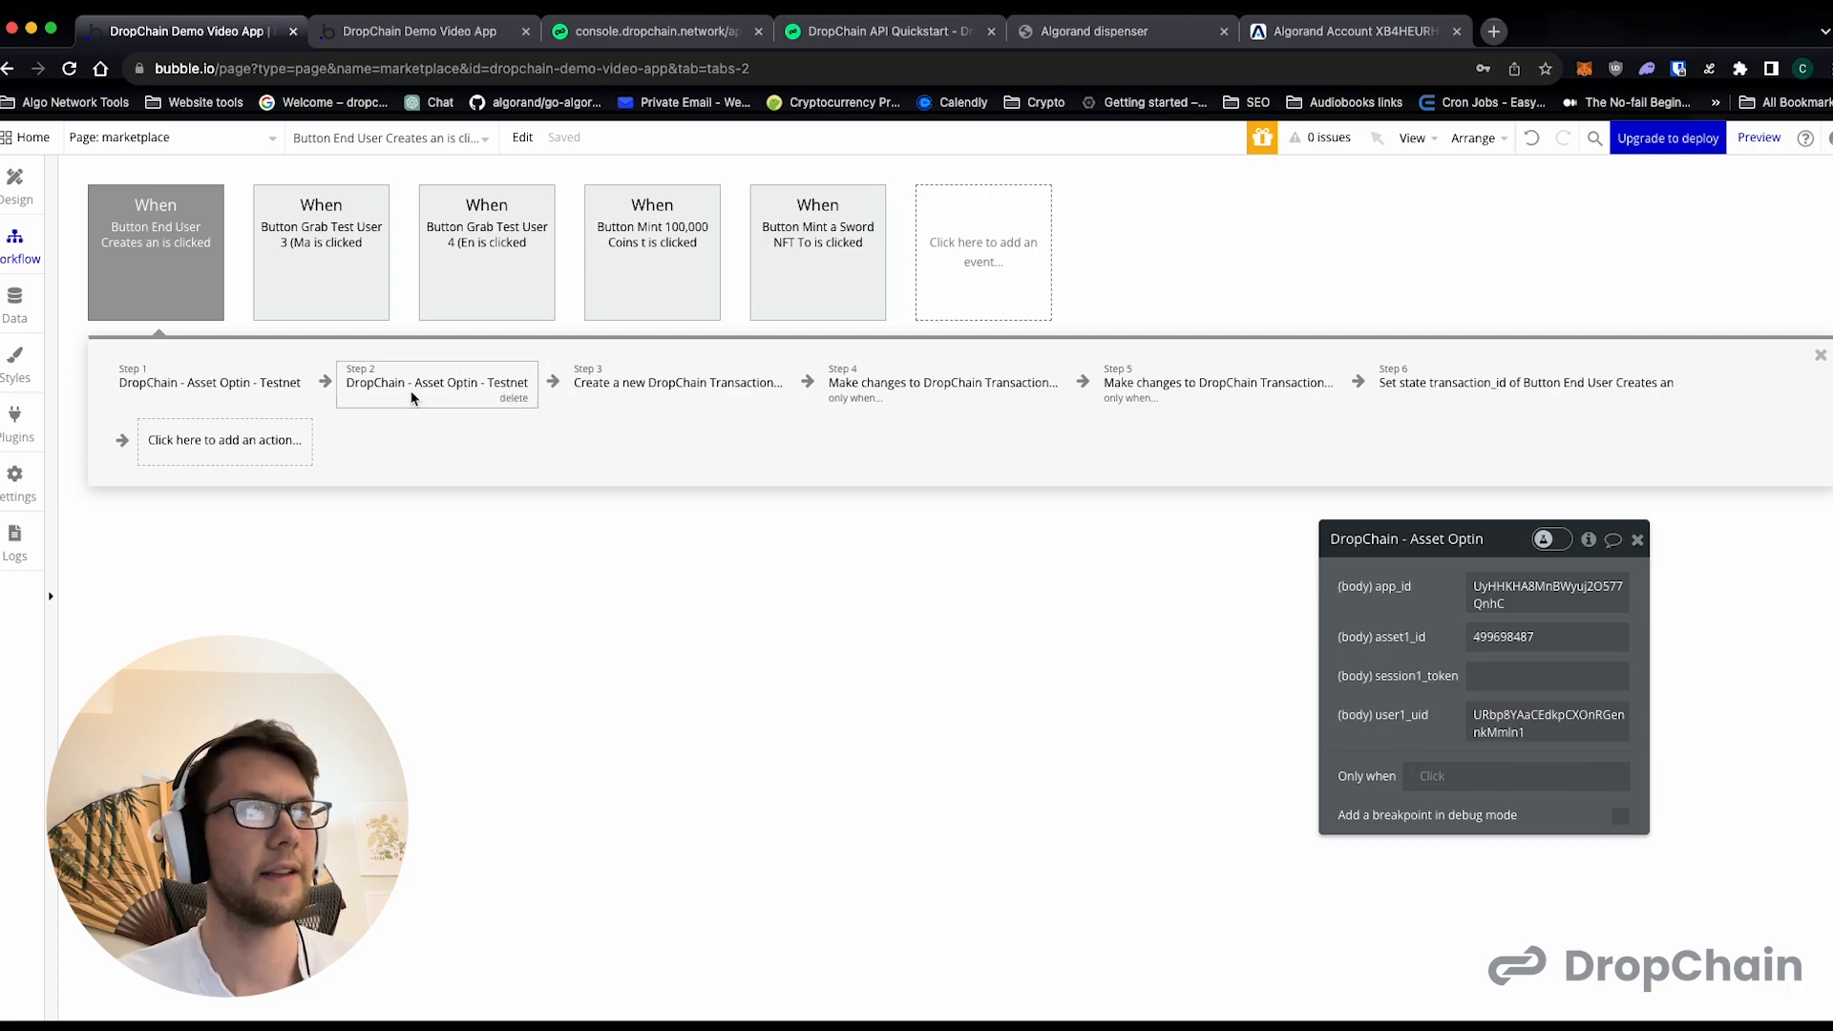
- Check the first Asset Optin action's parameters and the condition on the step 5 Make changes action
left_click(239, 380)
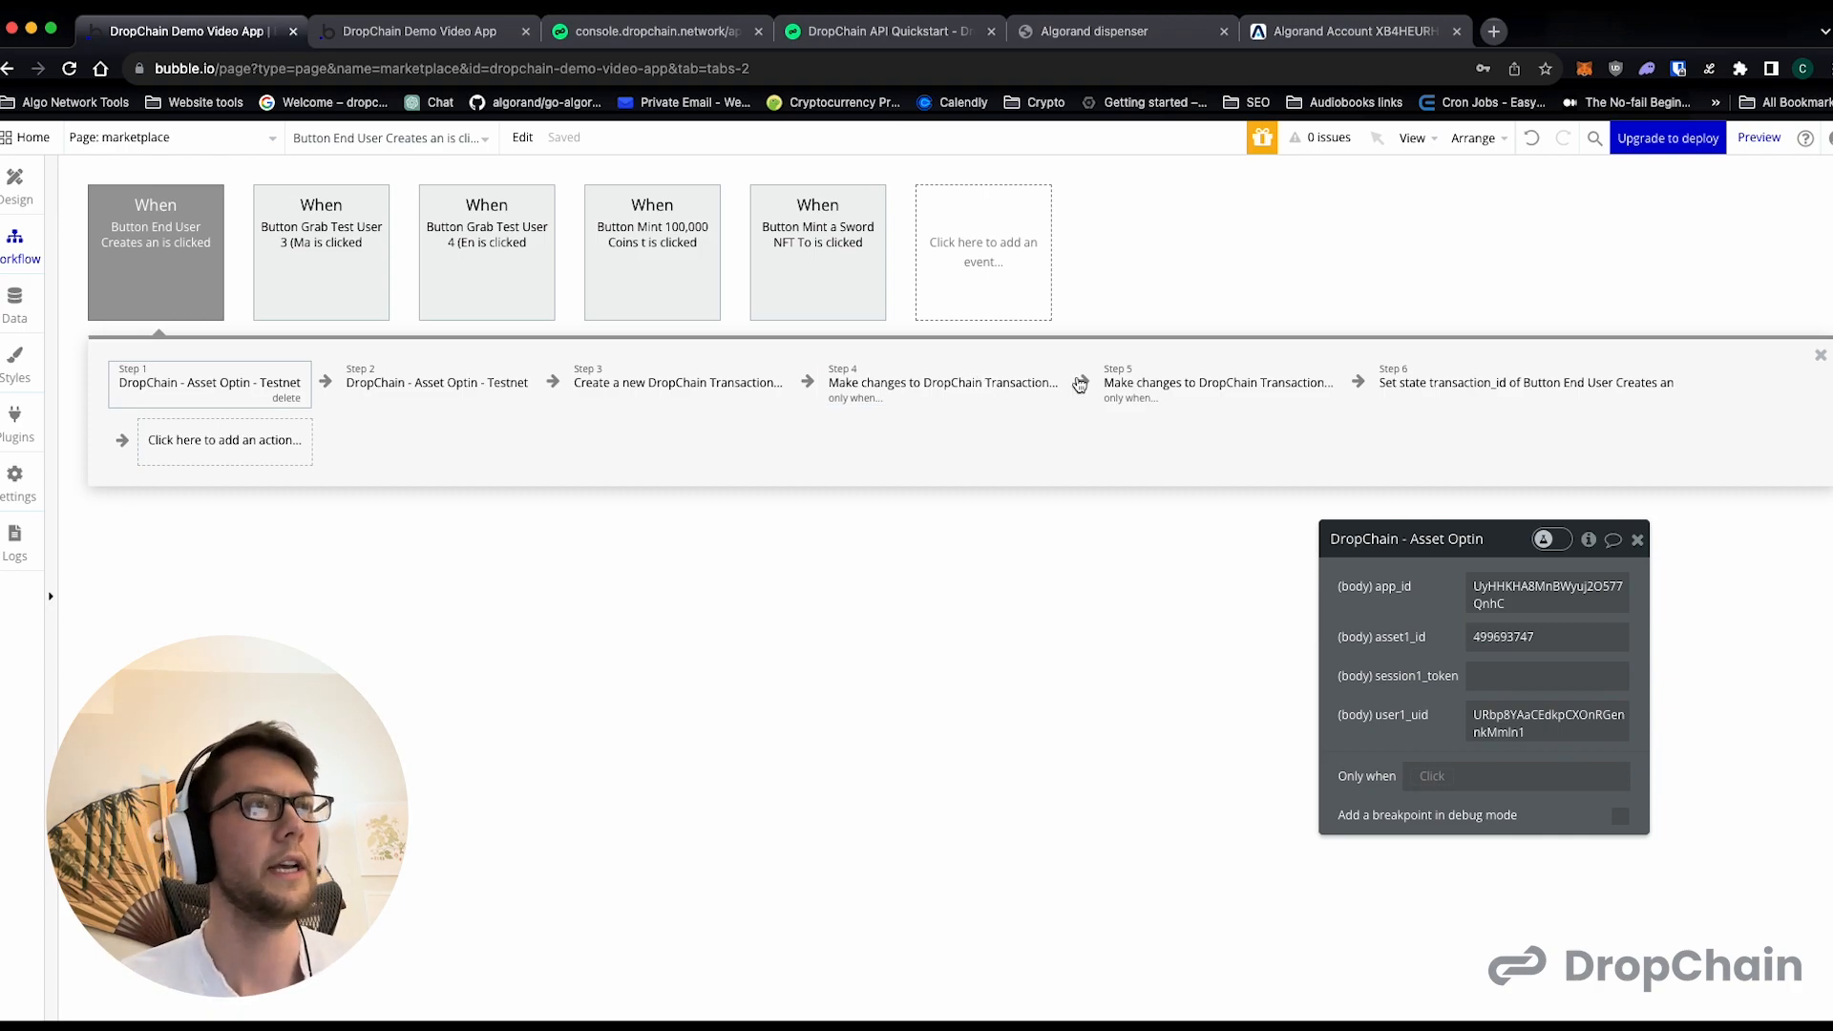
left_click(1157, 376)
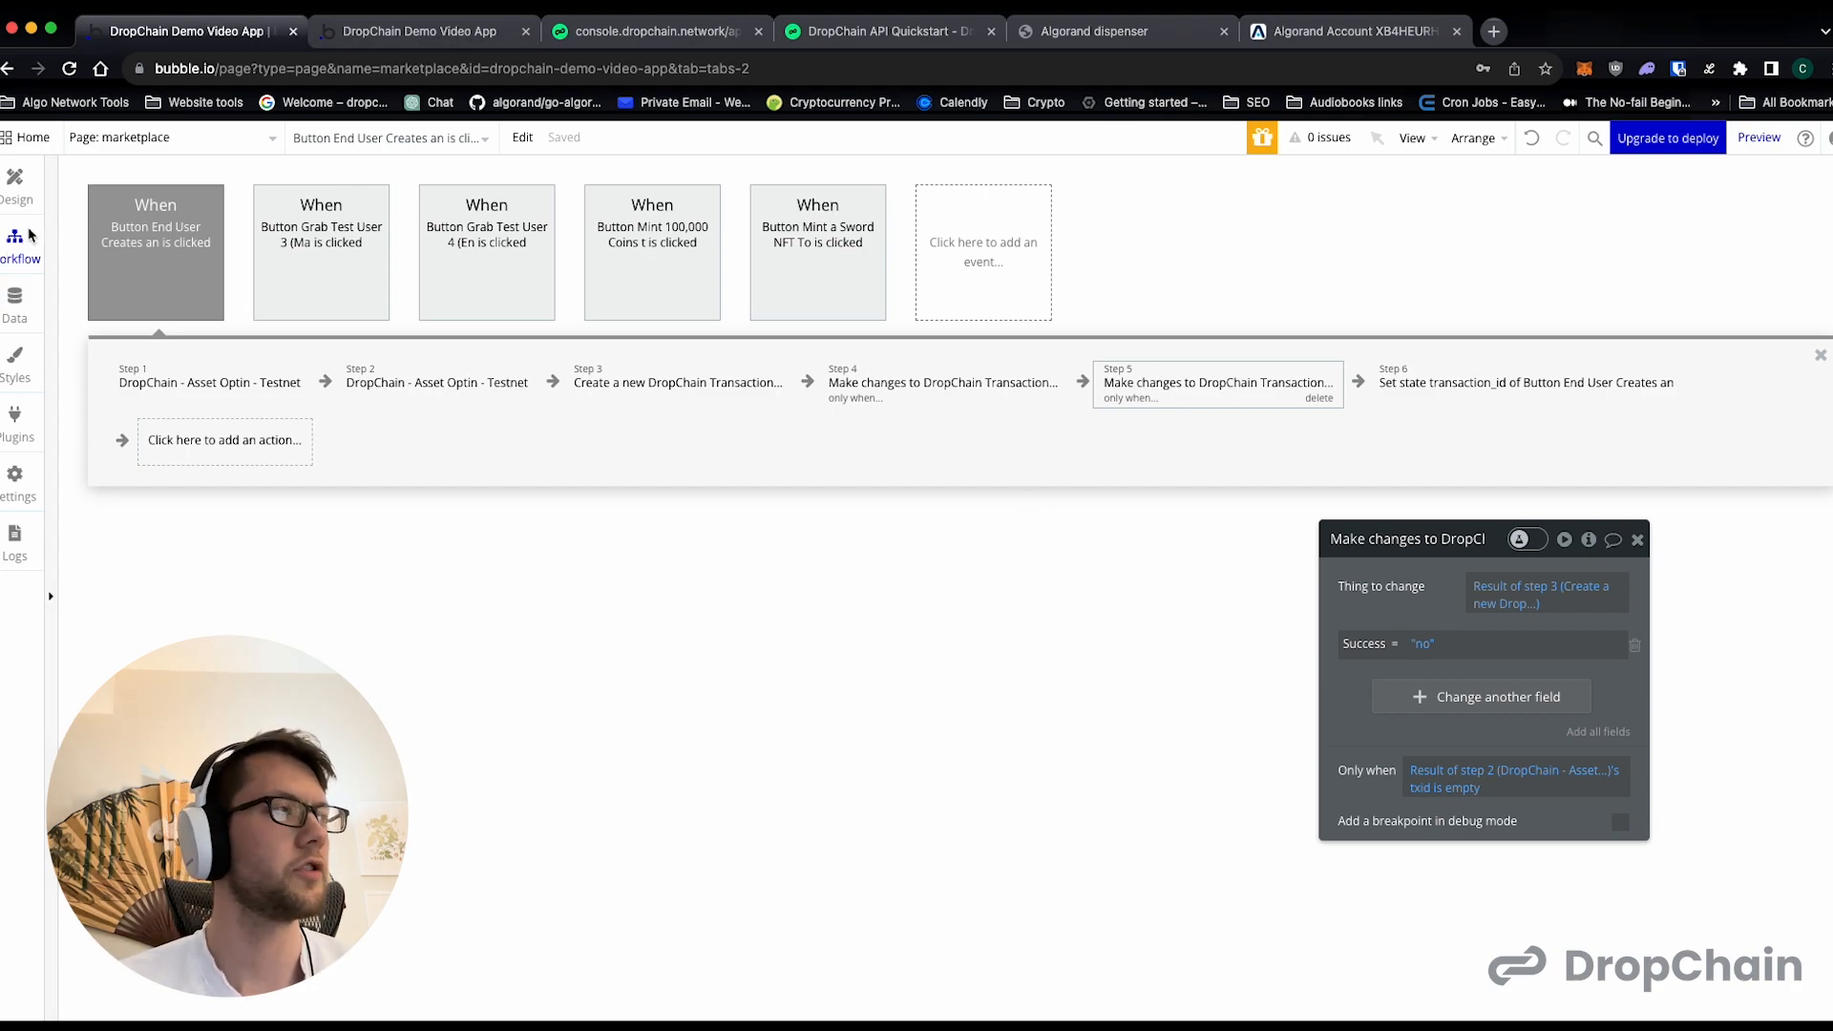
- Copy the Send NFT From Test User 1 to 2 button's click workflow from the opt-in-and-send page
left_click(15, 181)
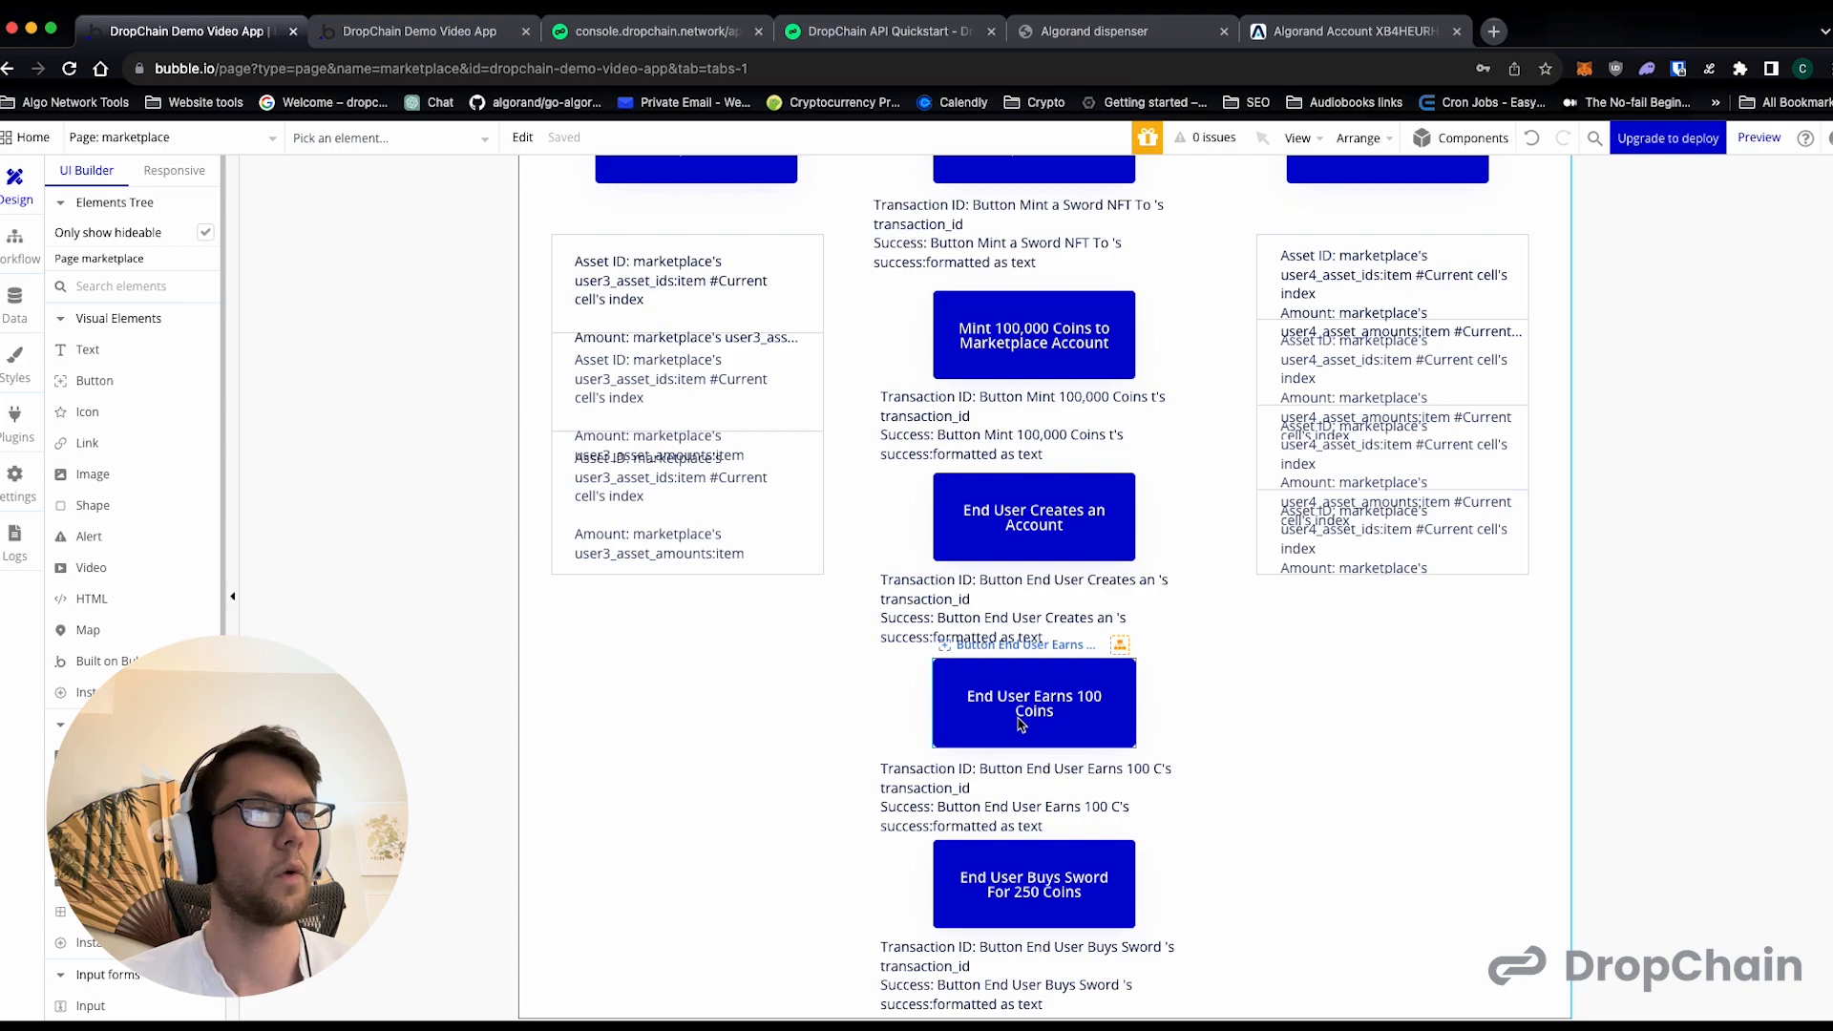
left_click(141, 144)
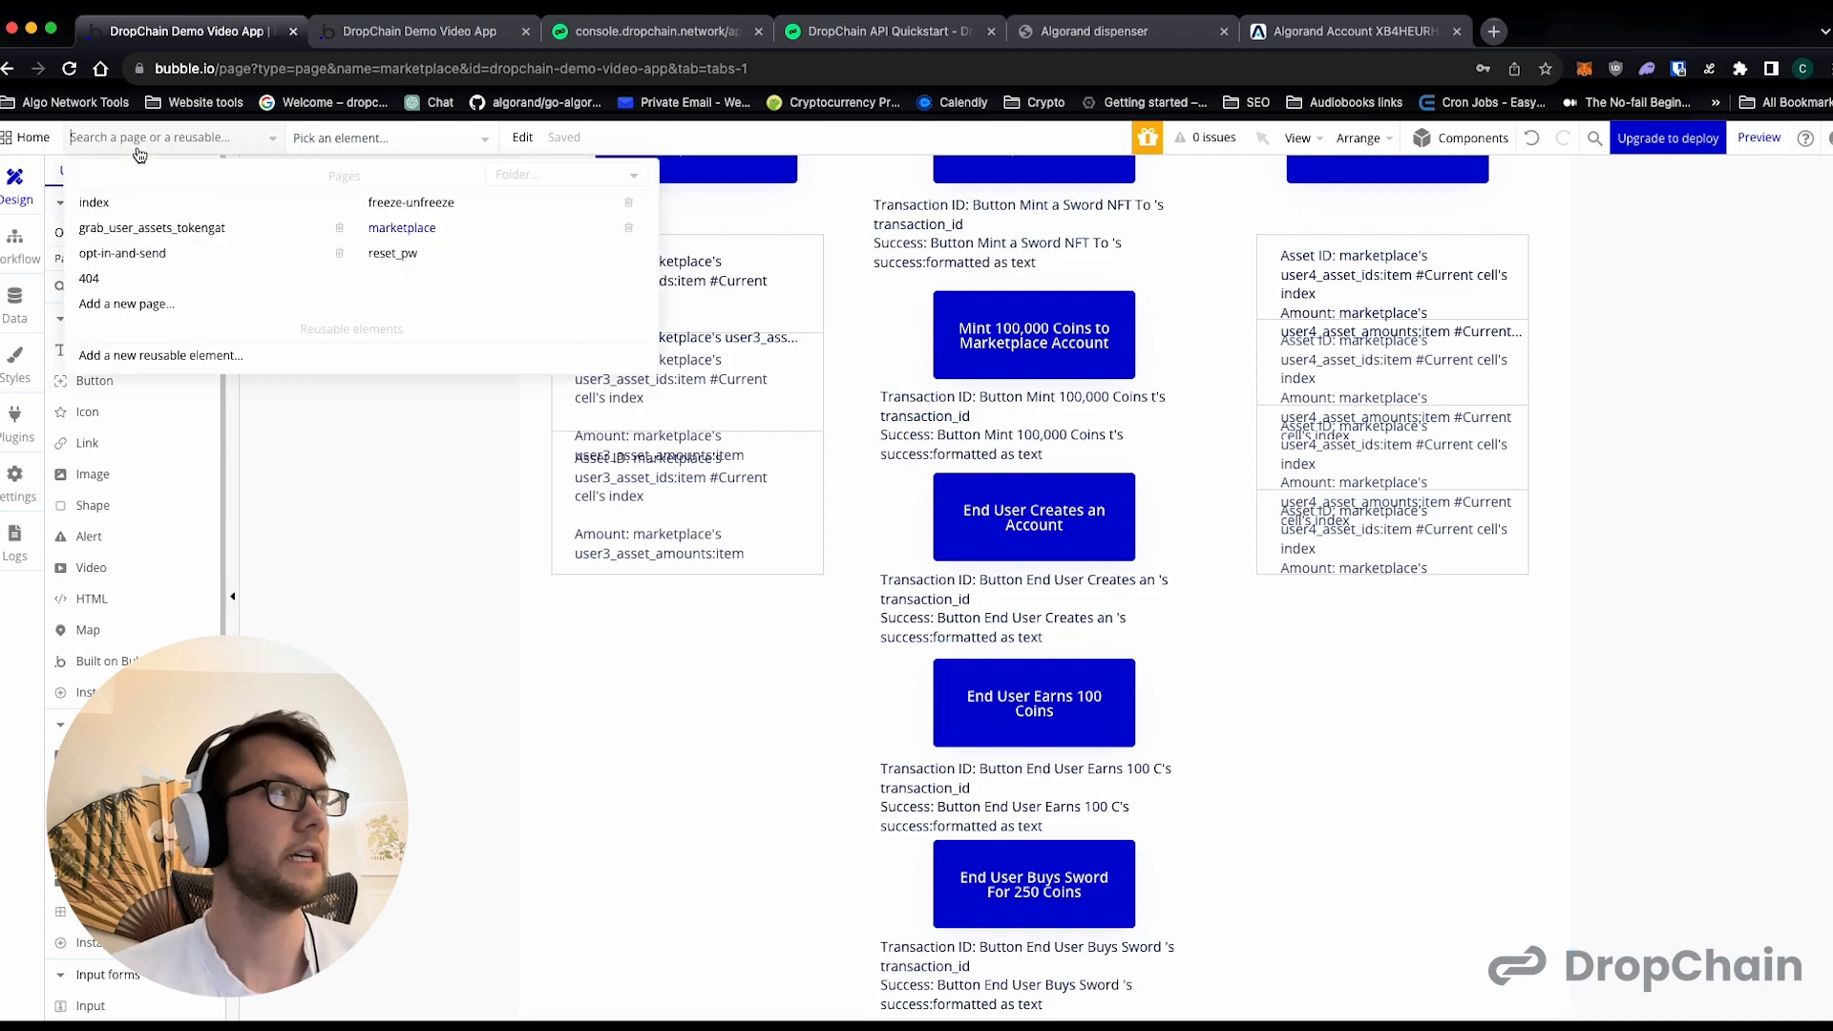
left_click(153, 254)
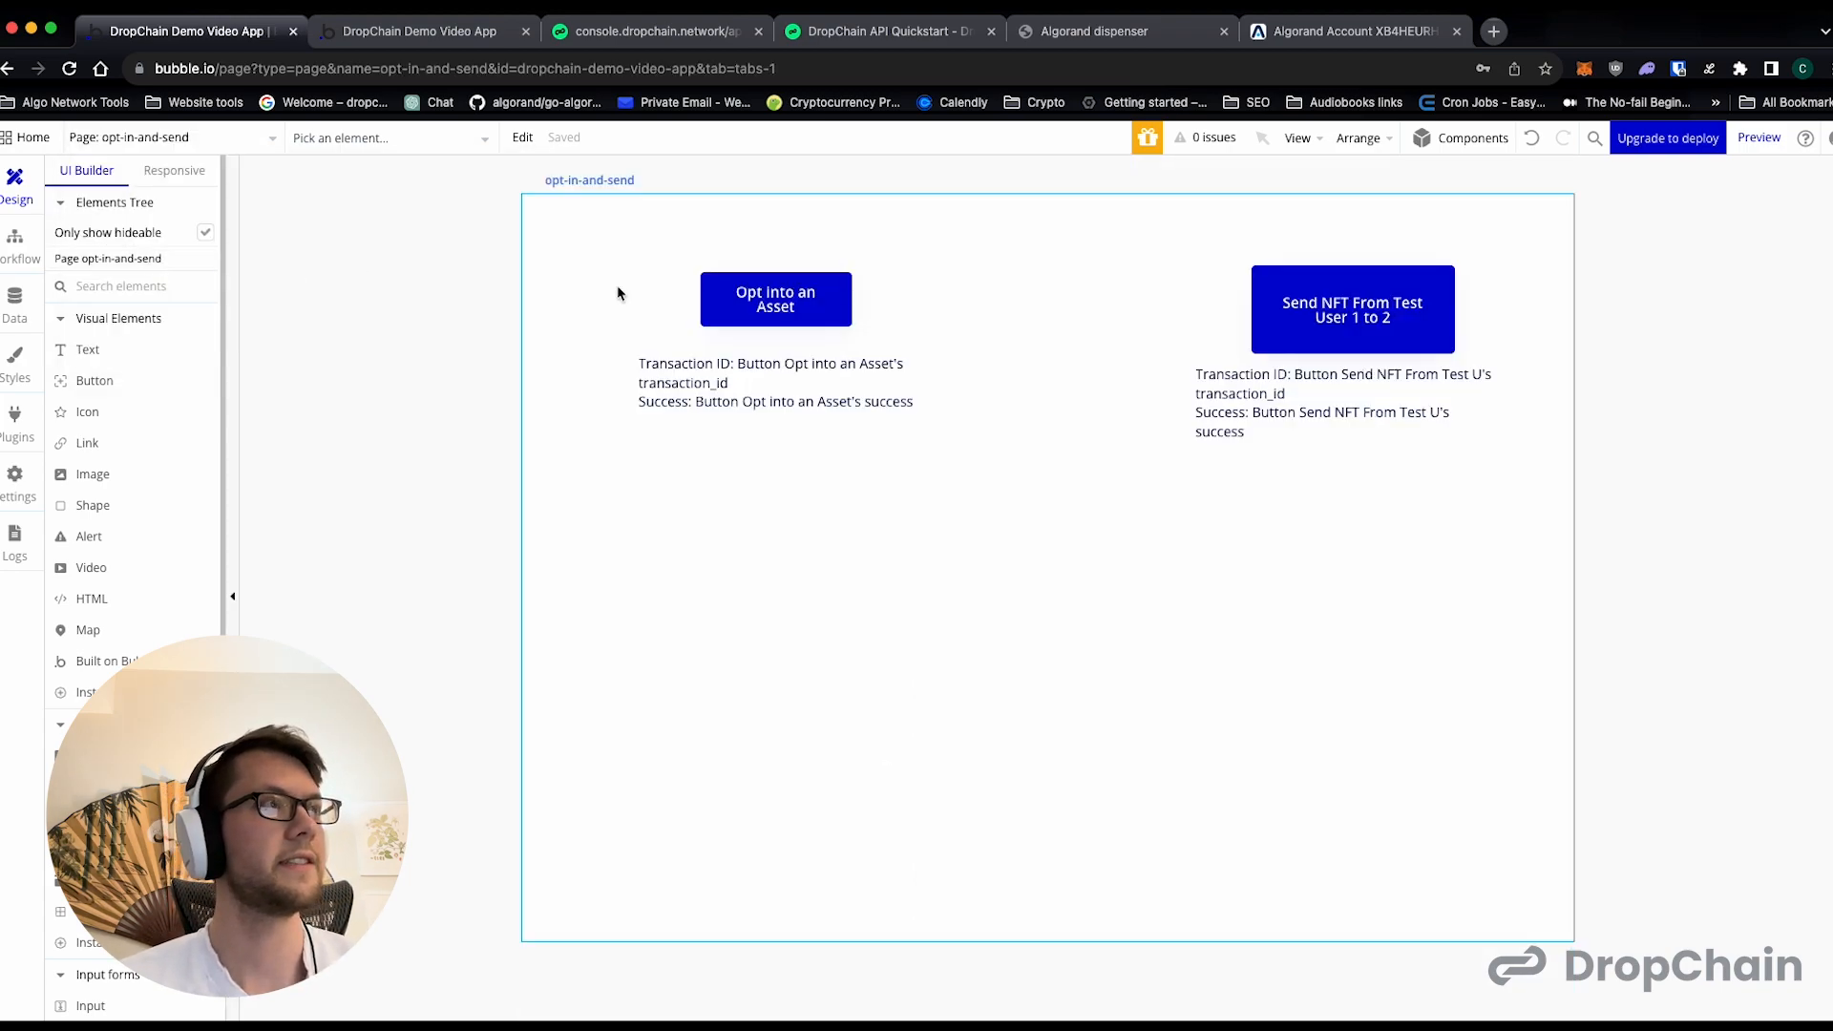
left_click(15, 243)
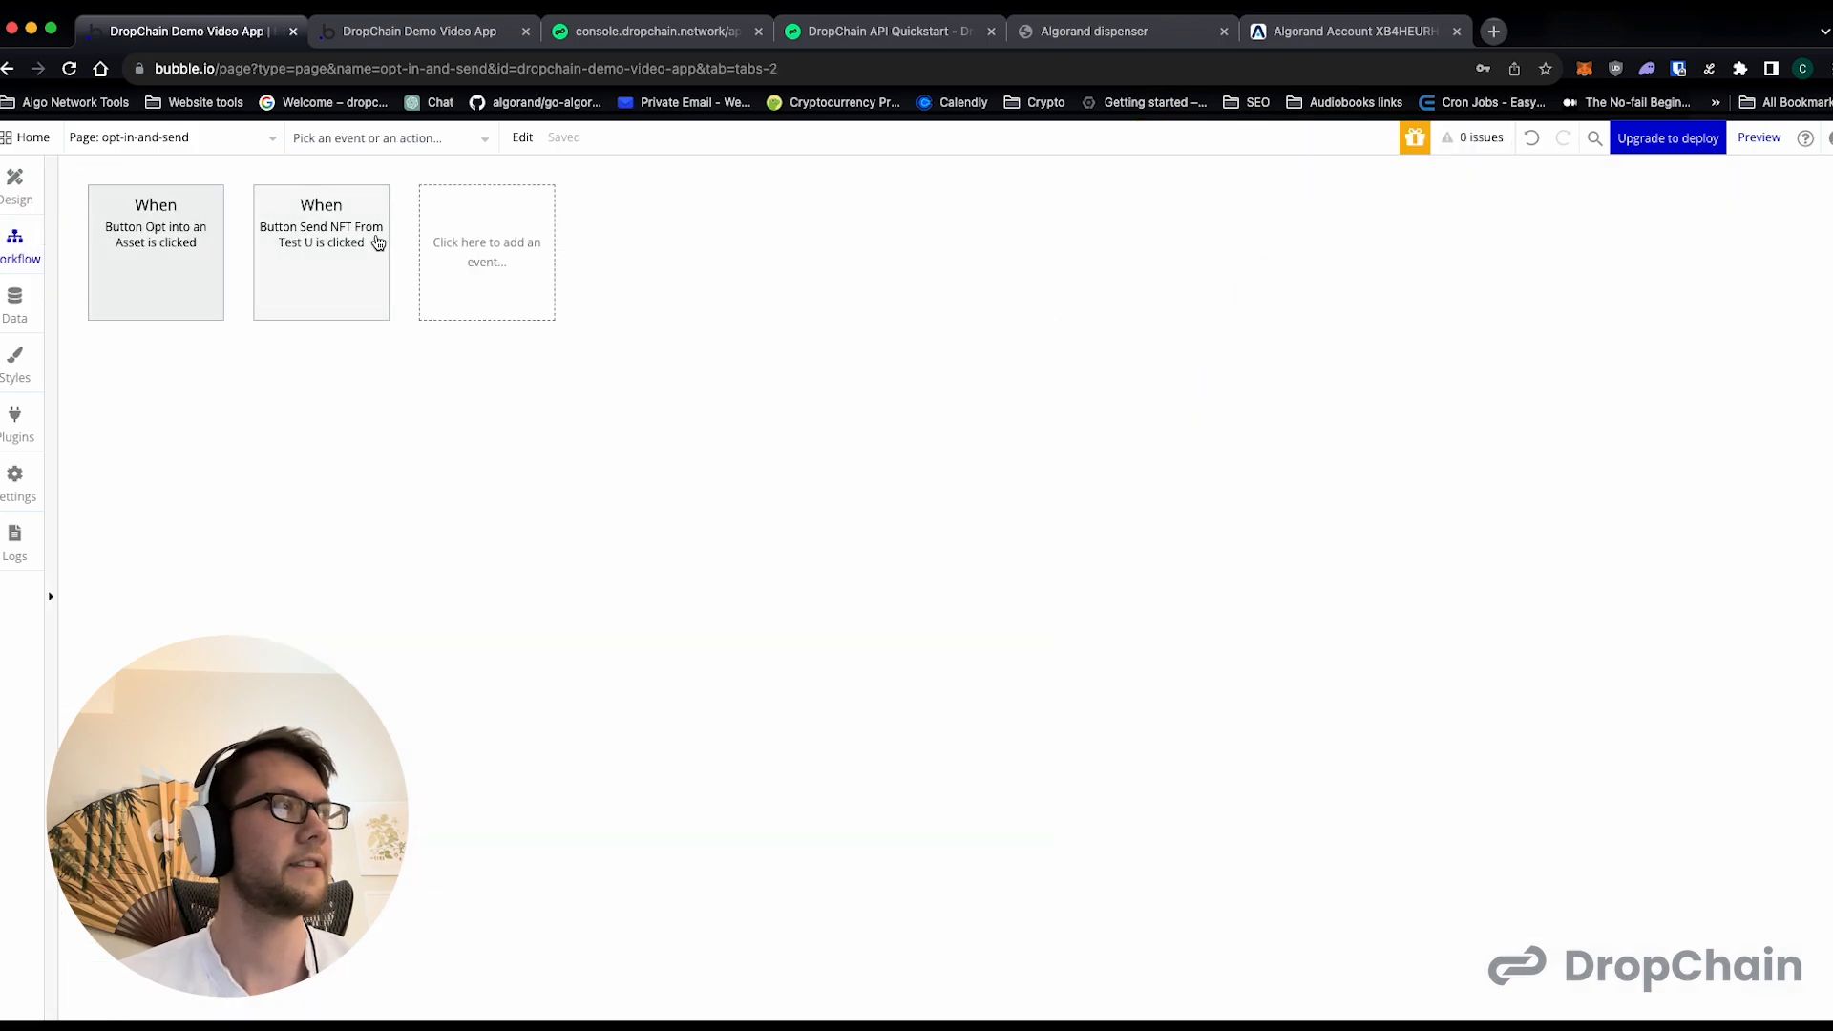
right_click(346, 242)
left_click(430, 340)
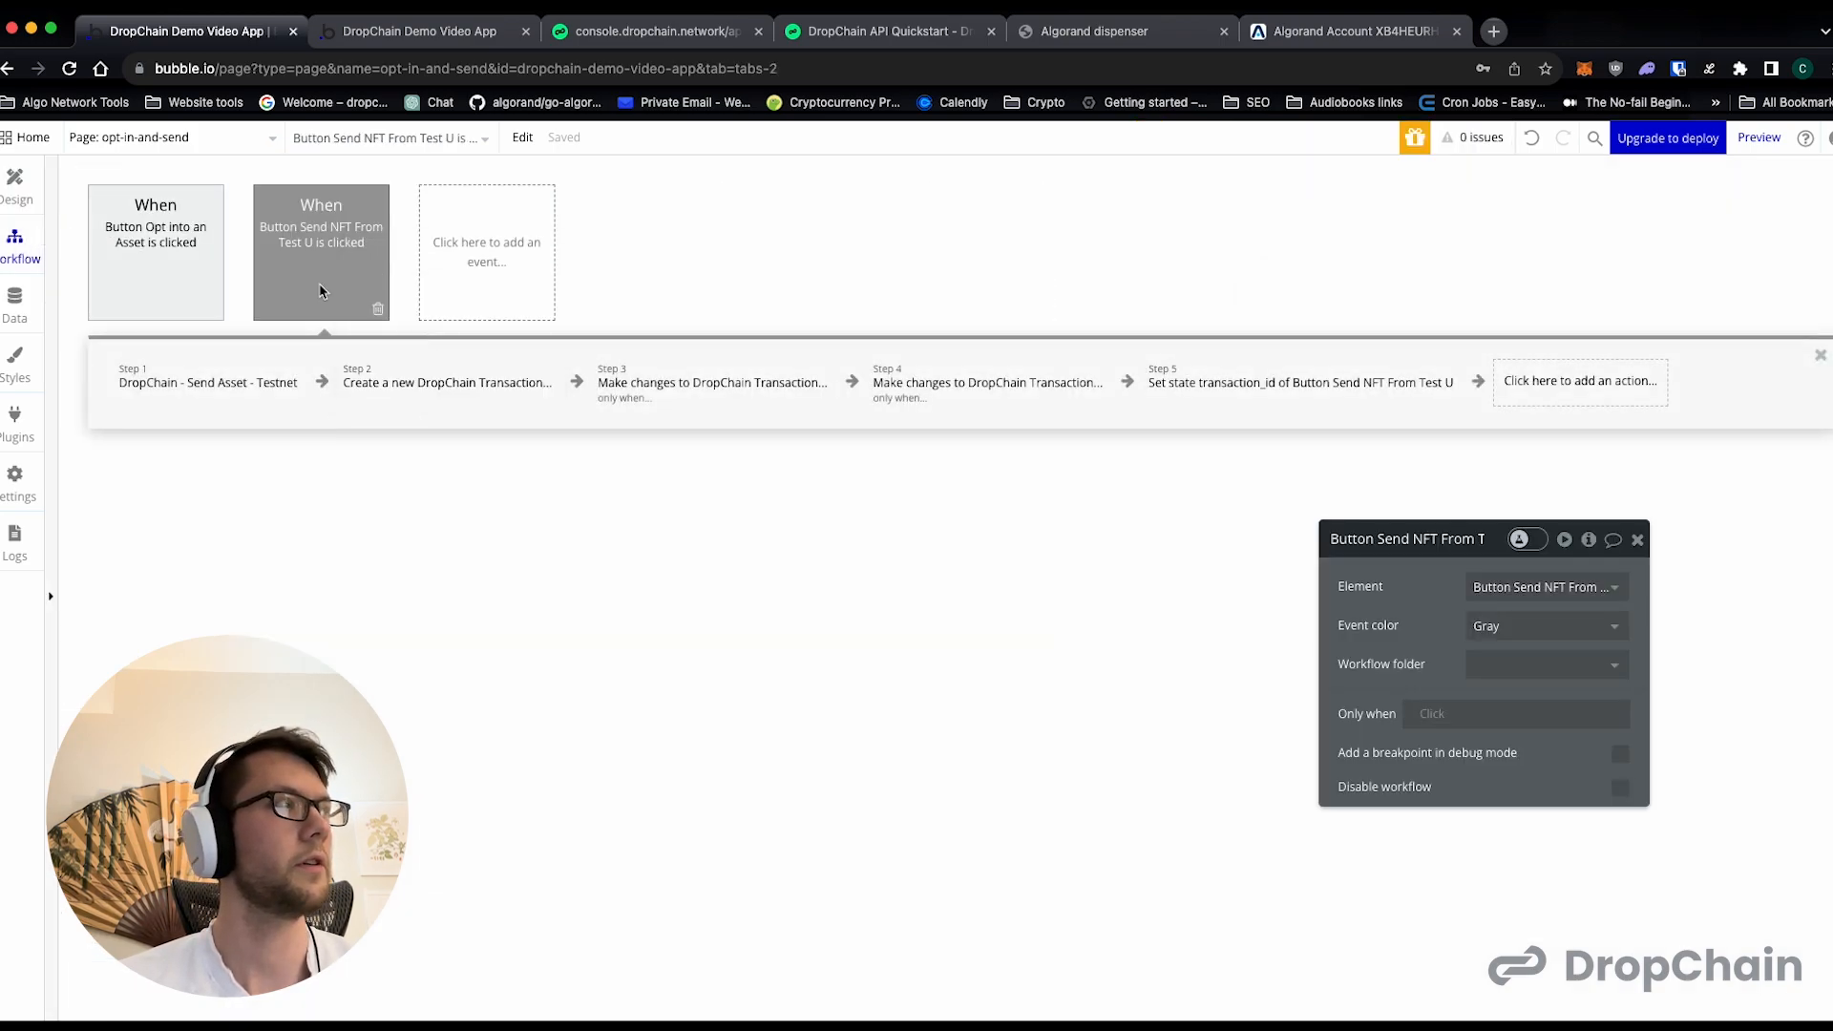
- Paste the copied workflow into the marketplace page and assign it to the End User Earns 100 Coins button
left_click(100, 138)
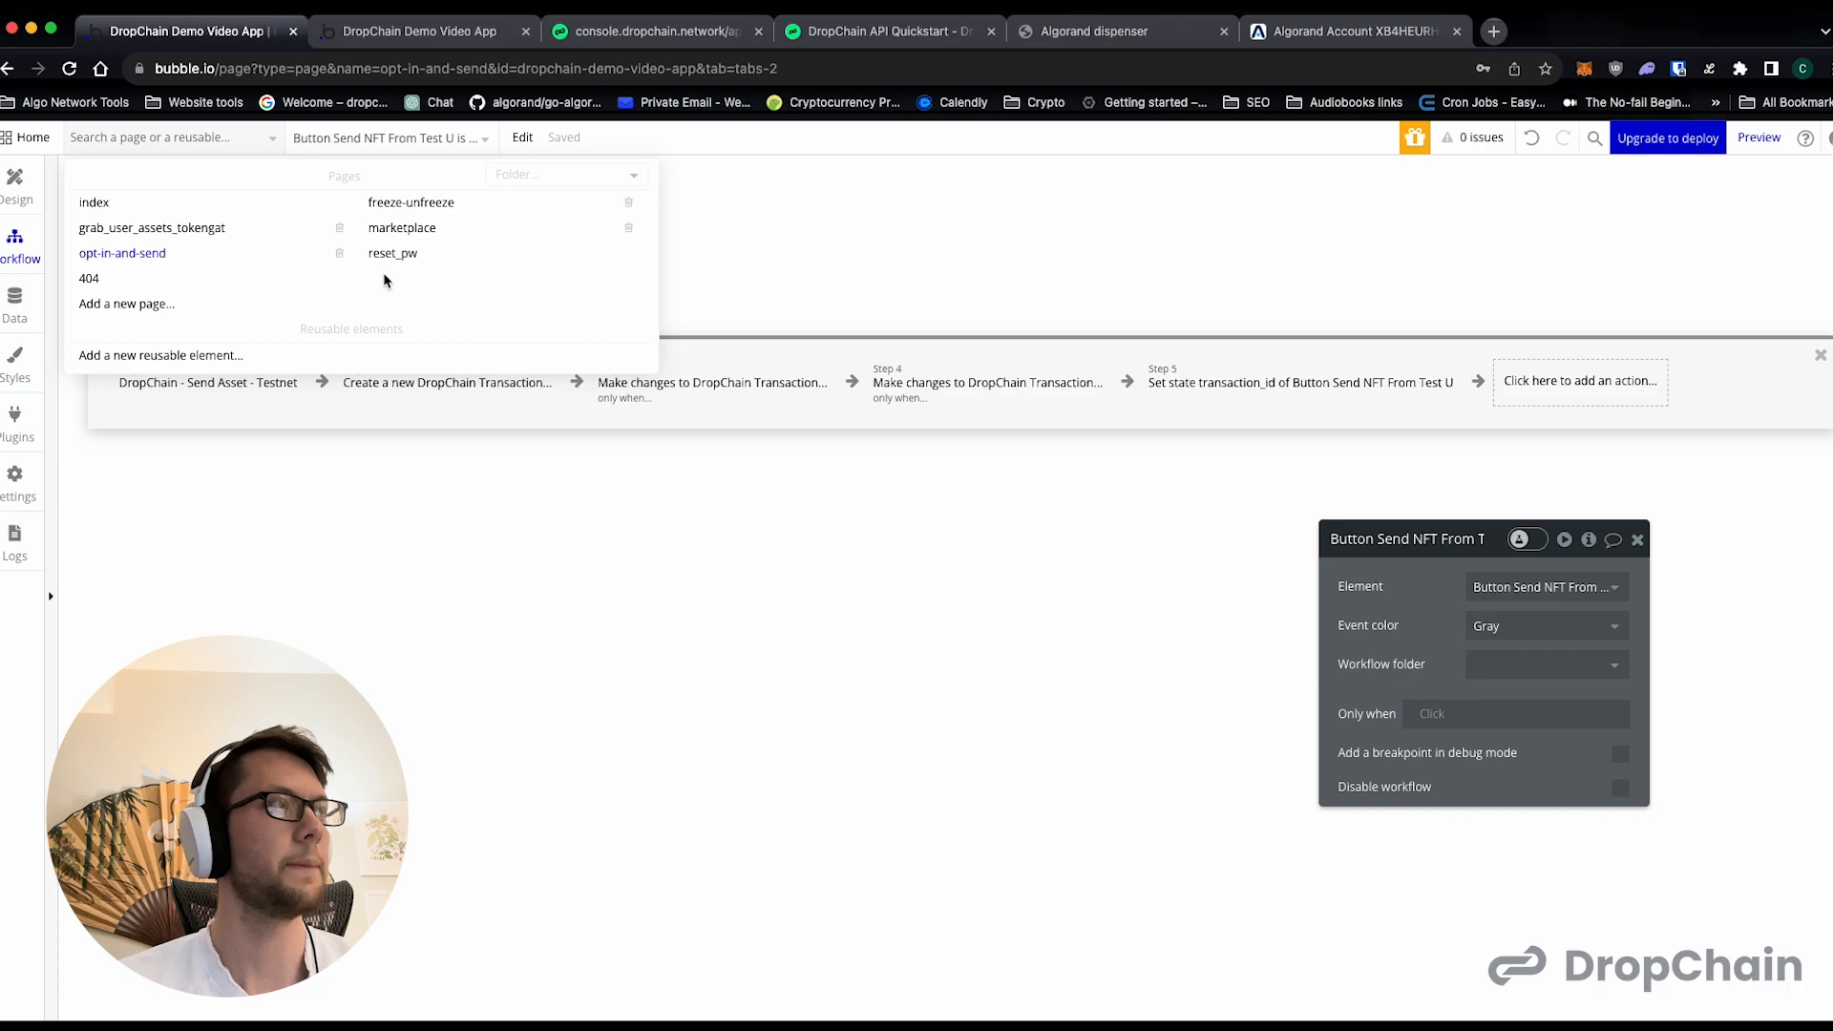
mouse_move(410, 229)
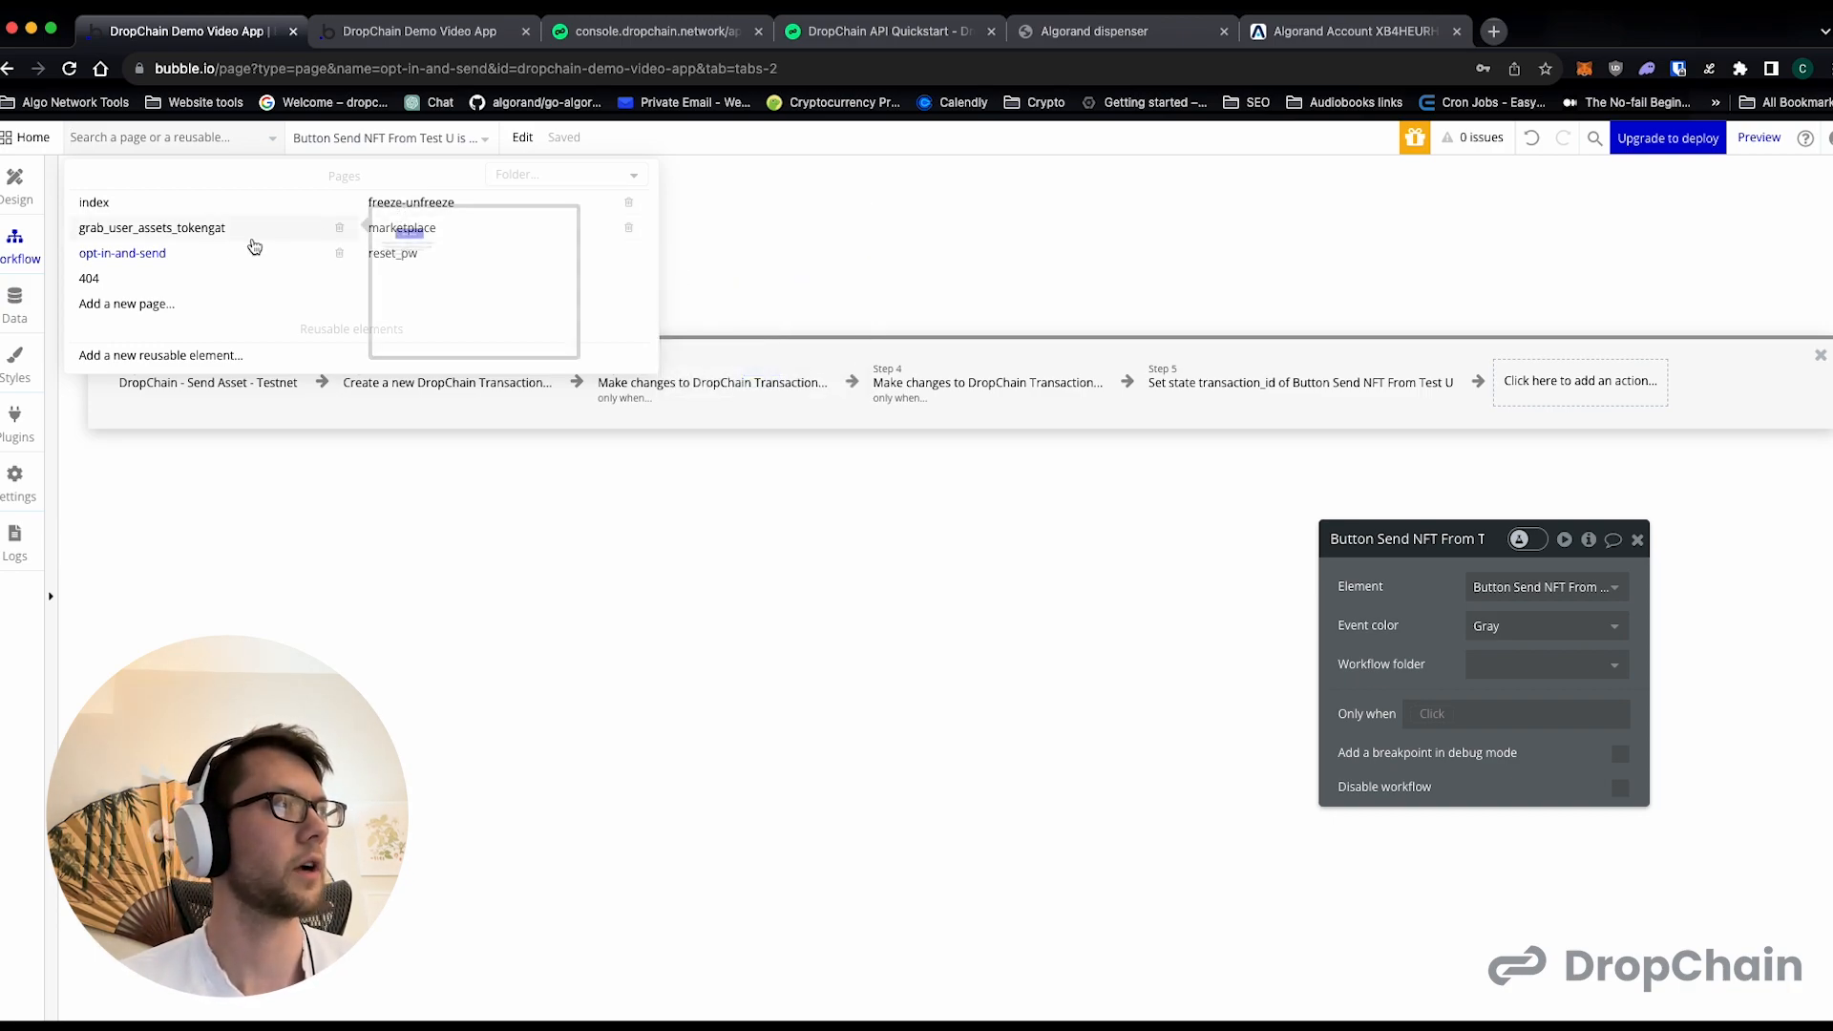
mouse_move(220, 298)
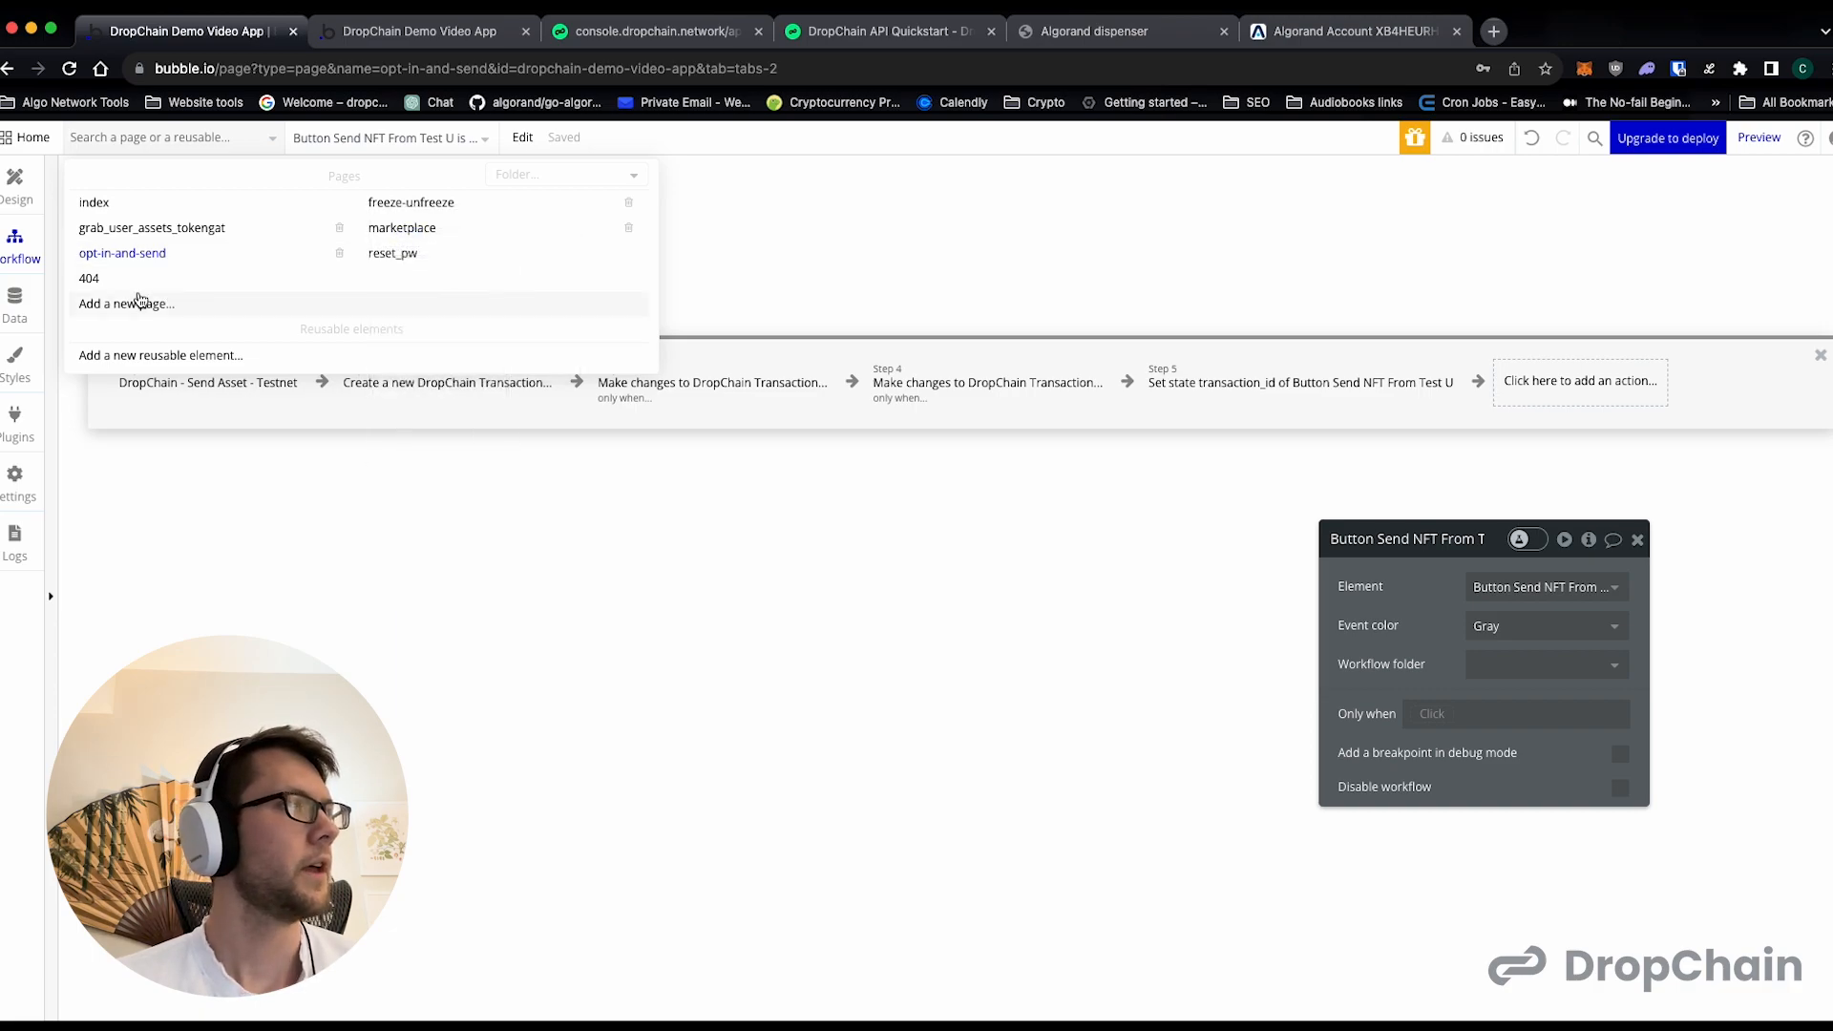
mouse_move(131, 260)
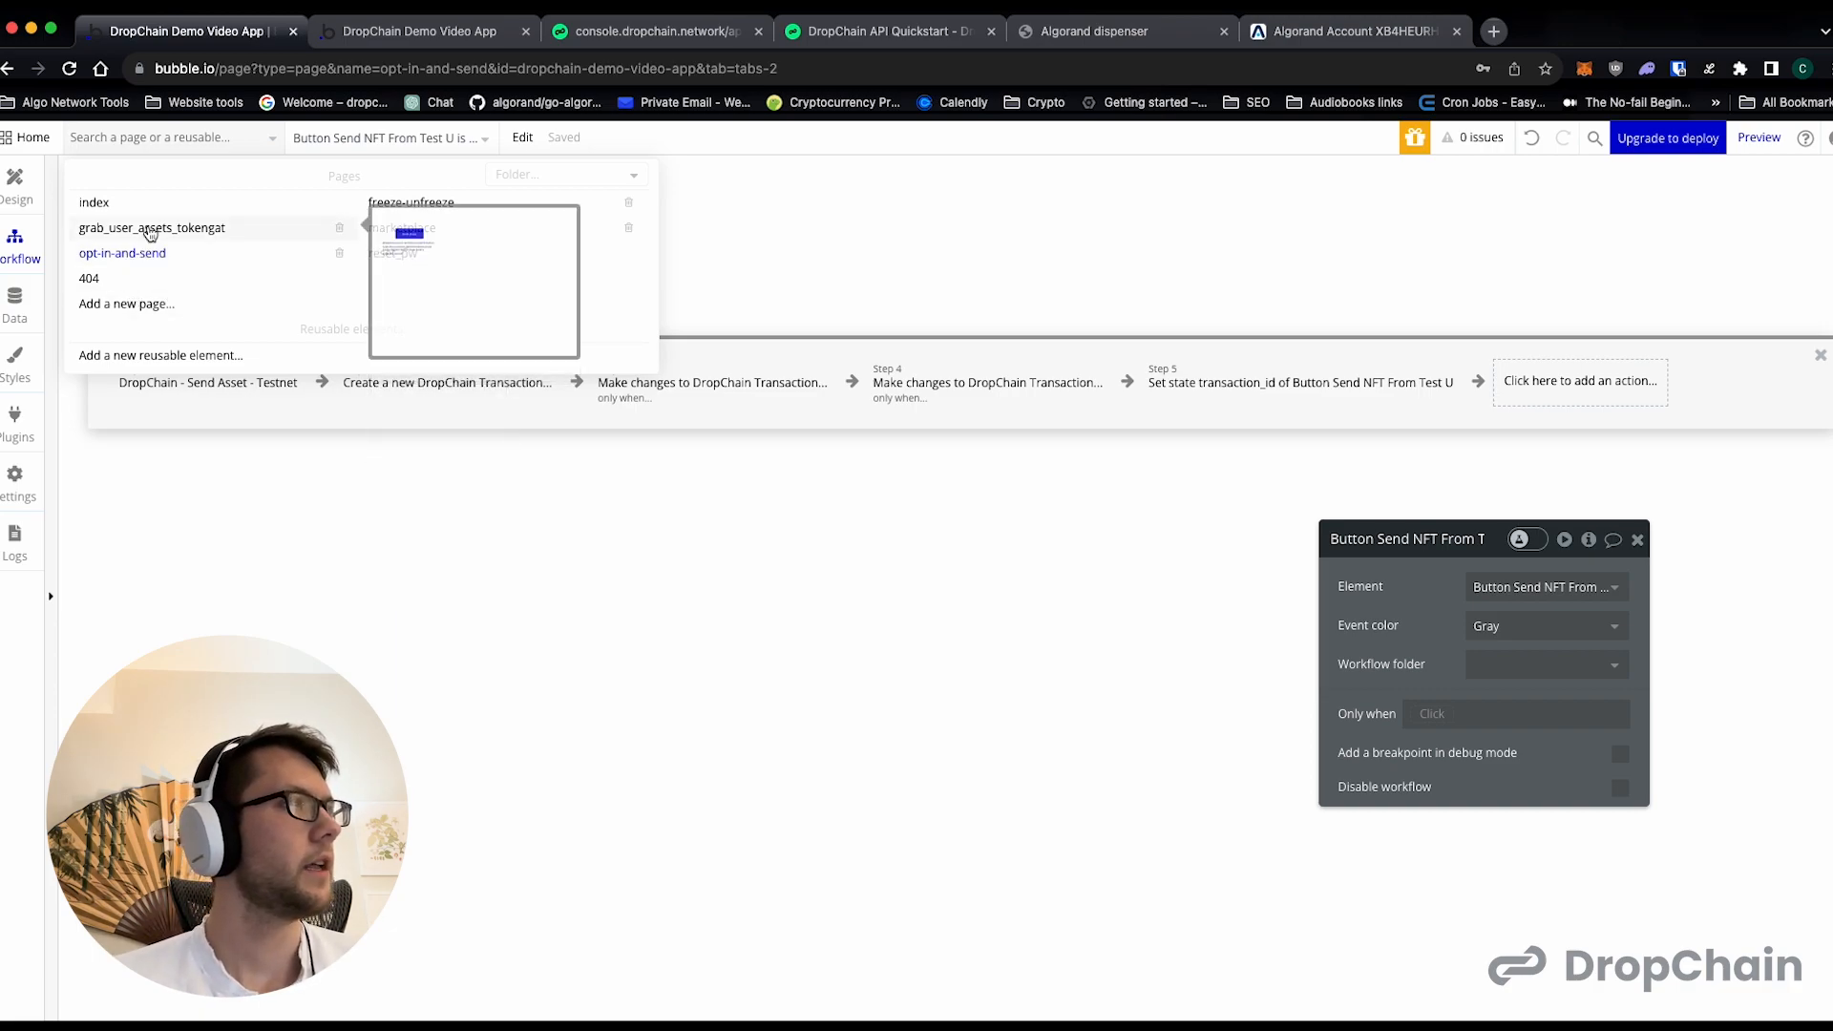
mouse_move(376, 278)
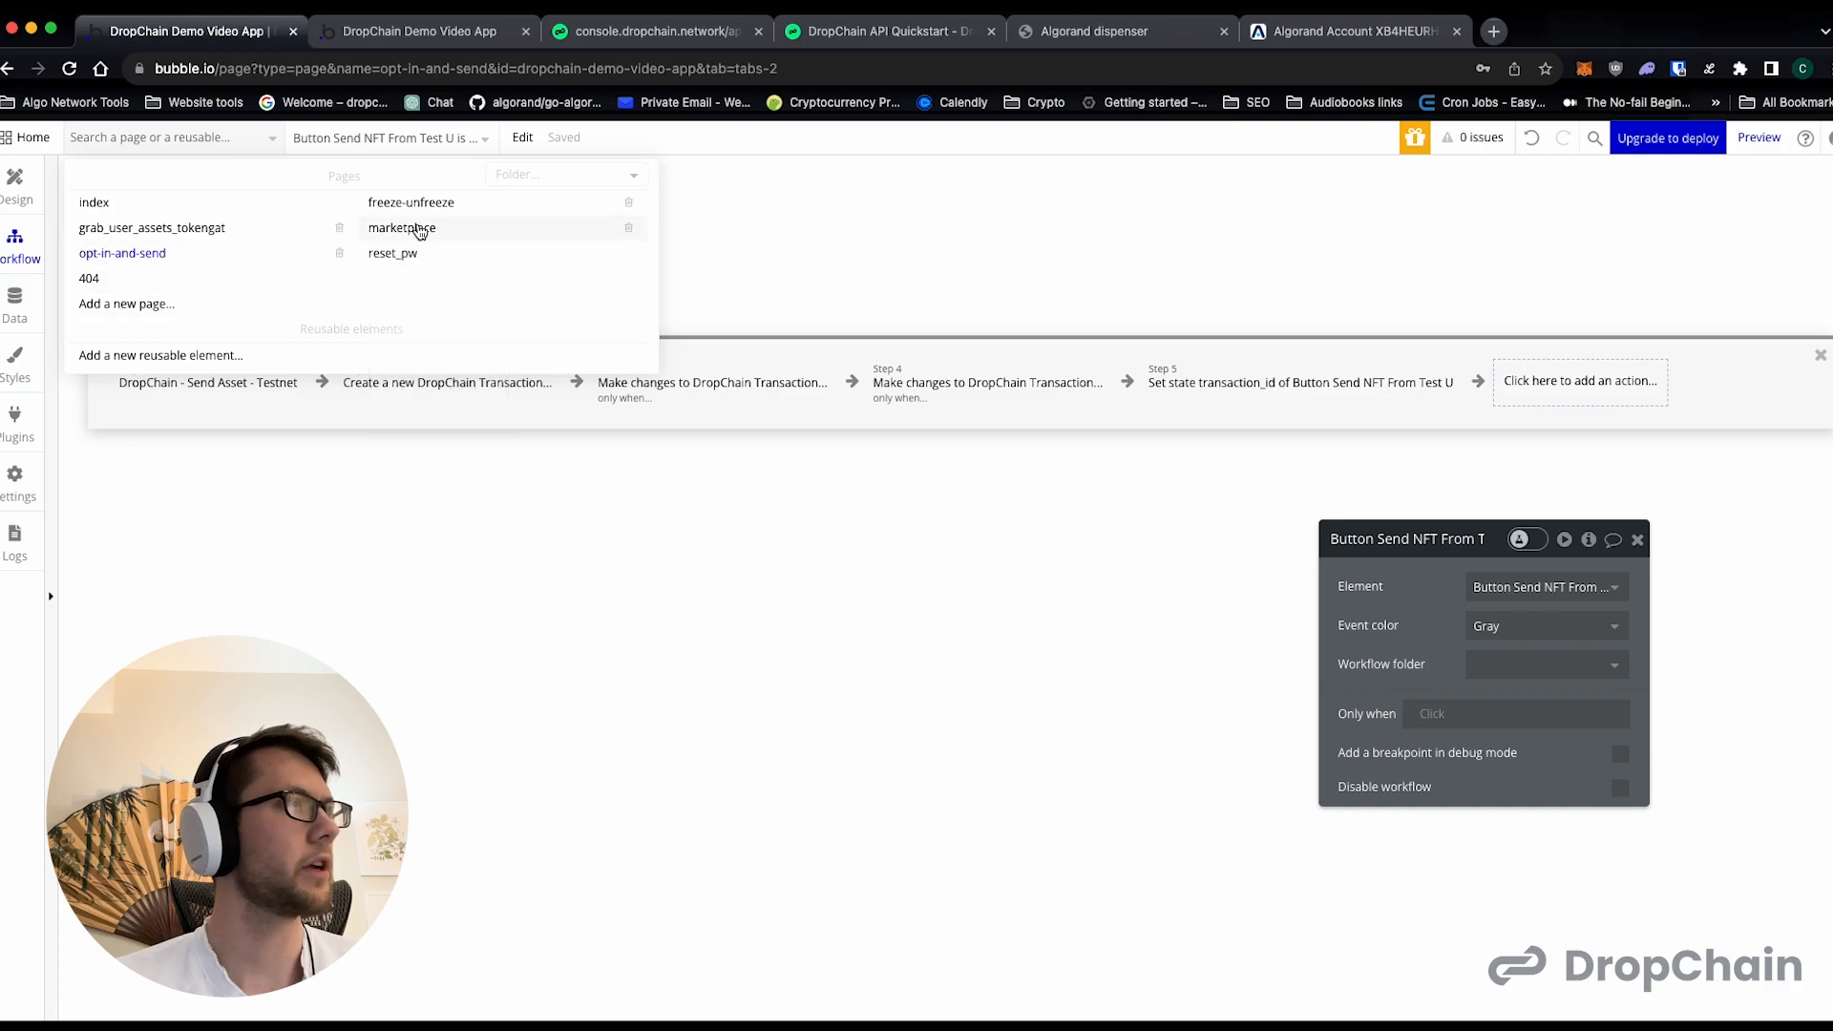
left_click(411, 228)
right_click(945, 236)
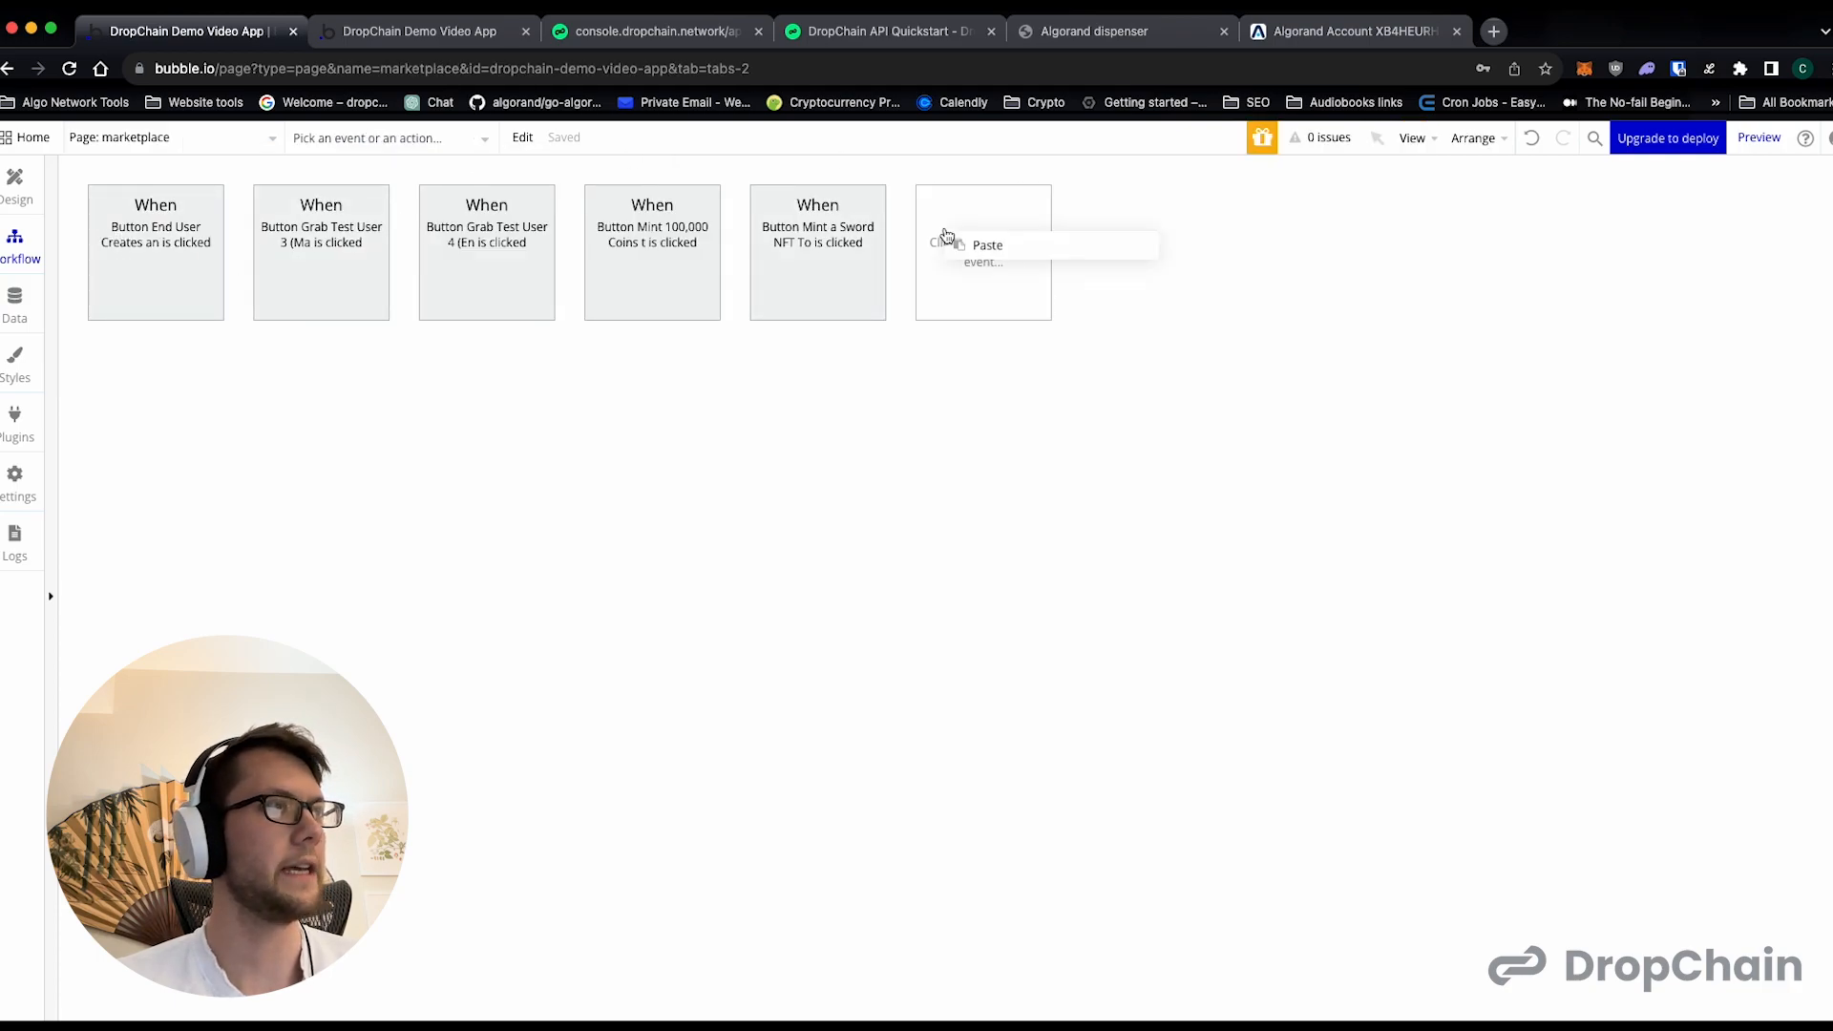
left_click(1010, 250)
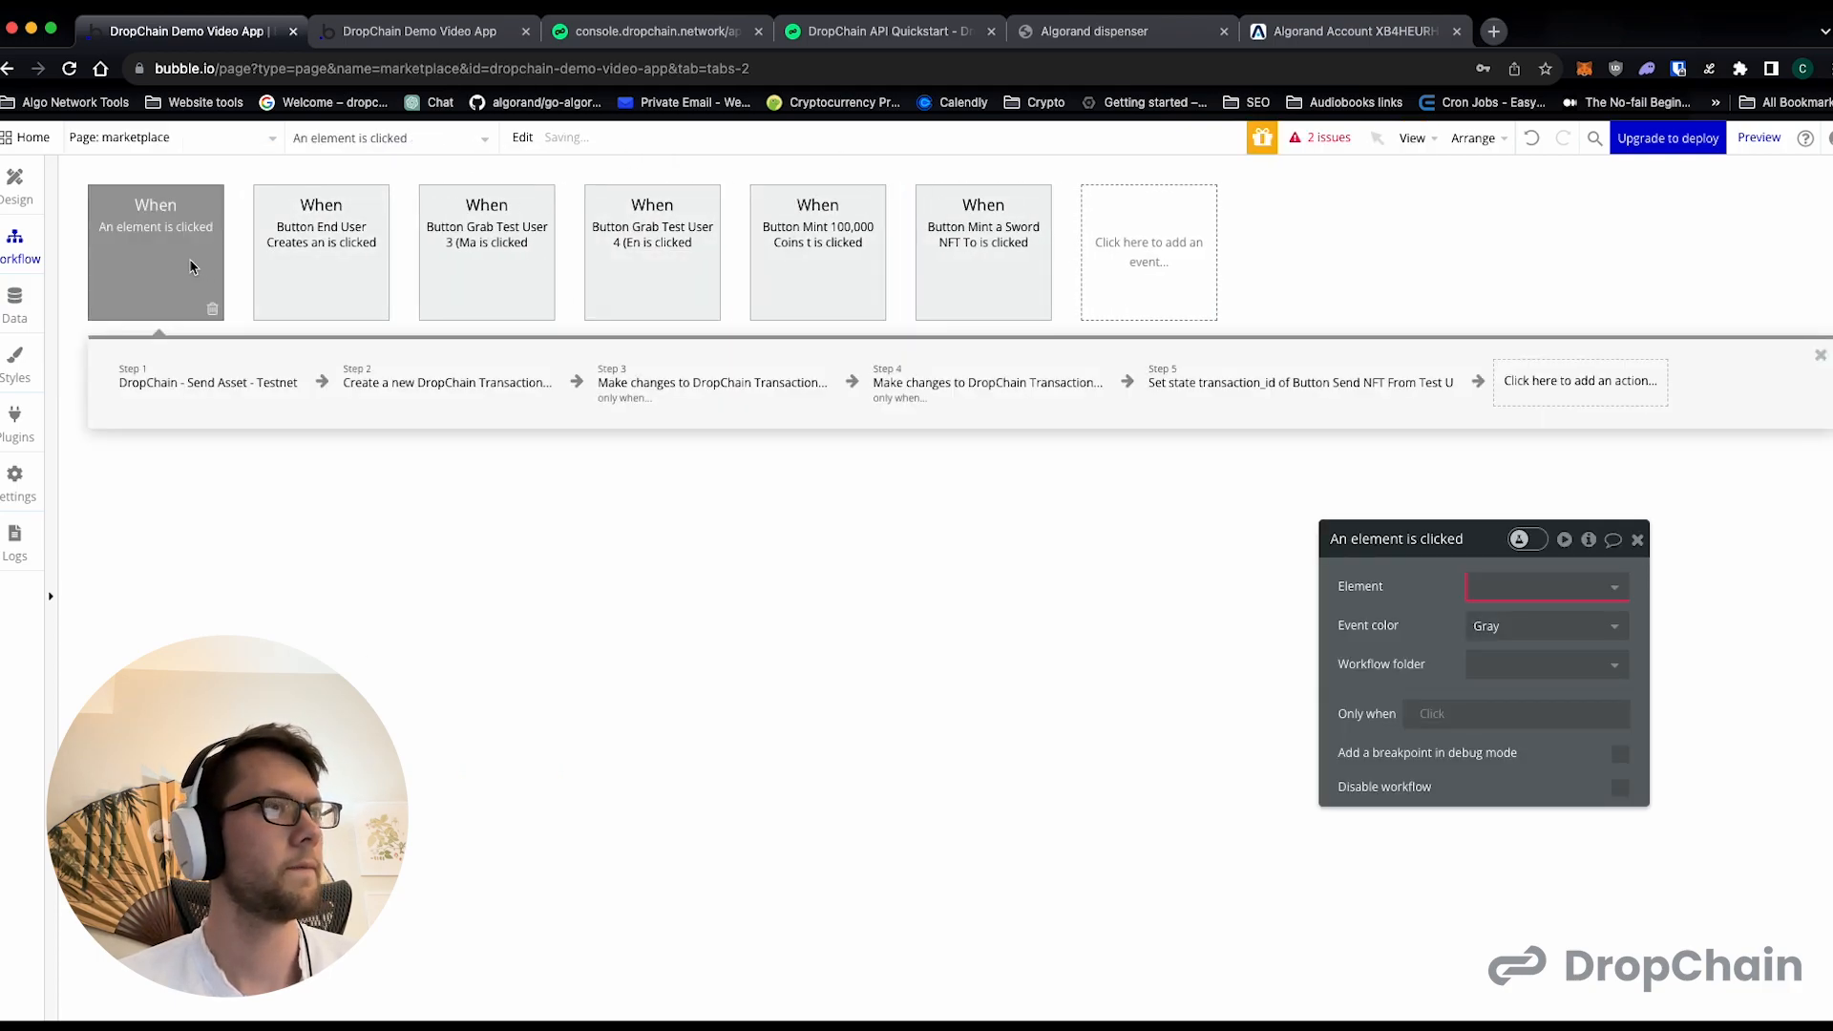
left_click(1528, 586)
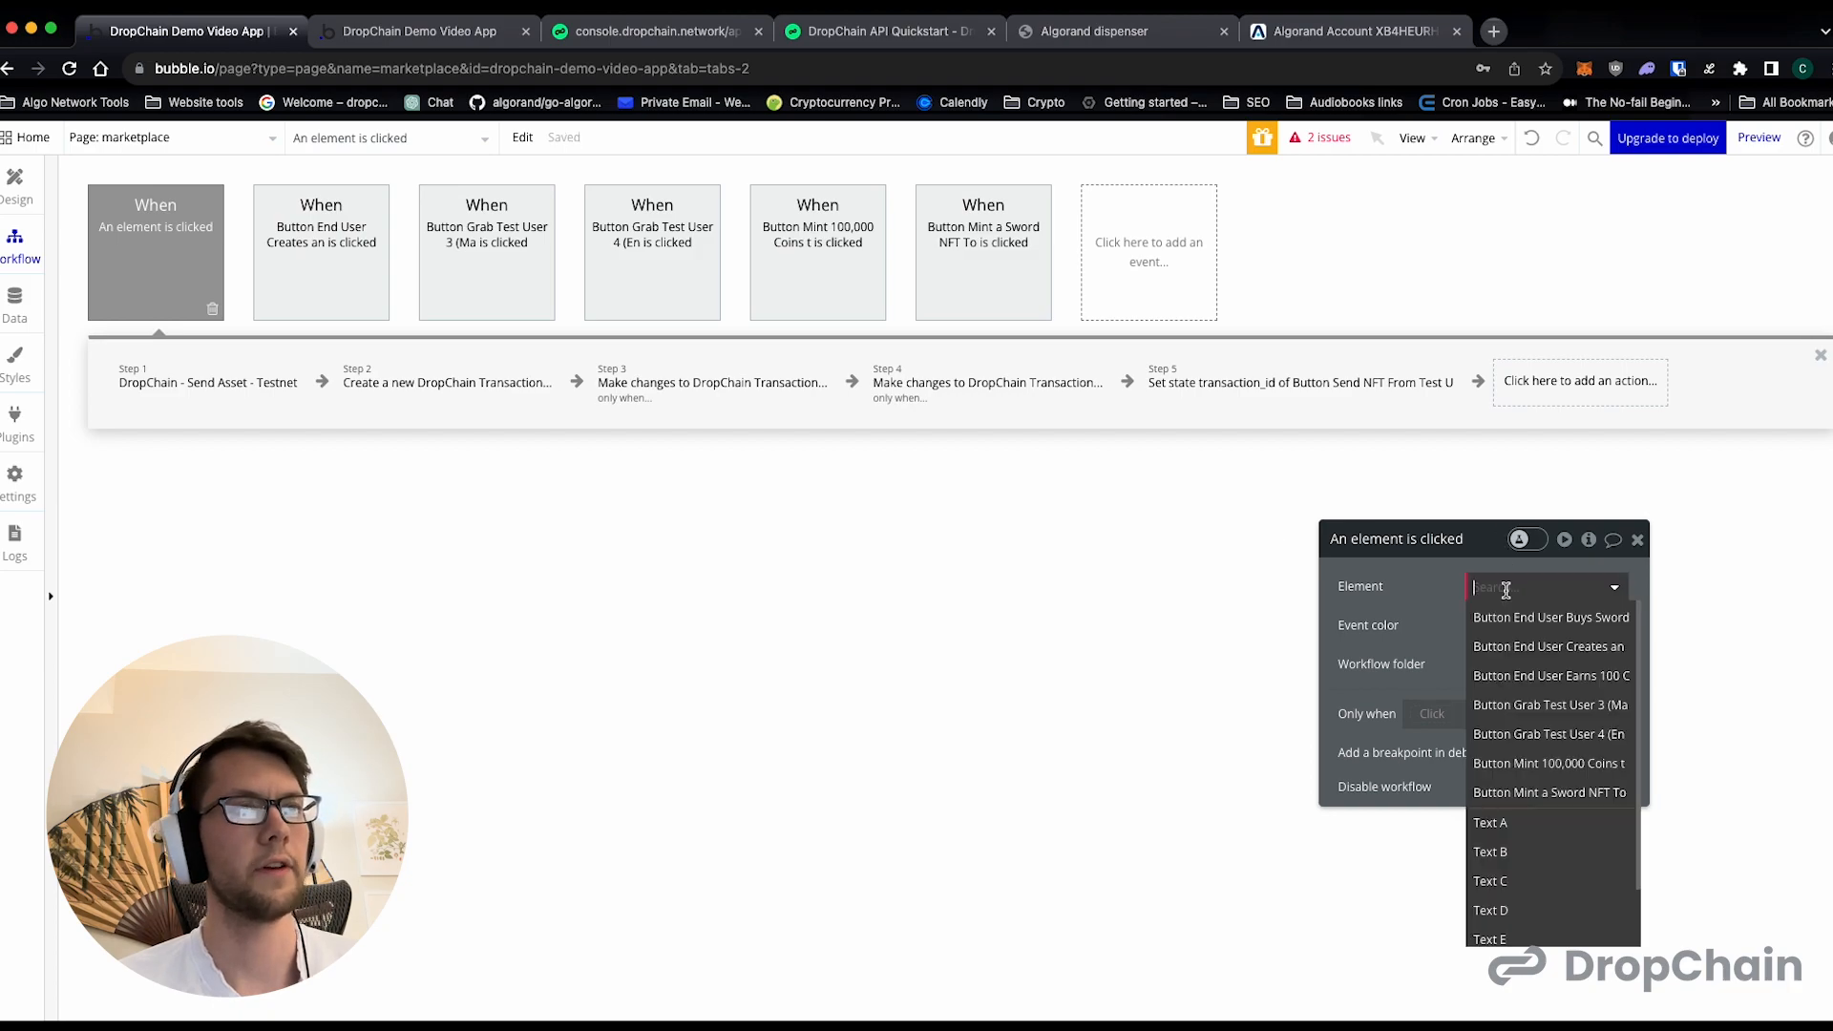
left_click(1547, 685)
- Set asset1_id of the pasted Send Asset action to the coin's asset ID 499698487, taken from the marketplace preview page
left_click(264, 387)
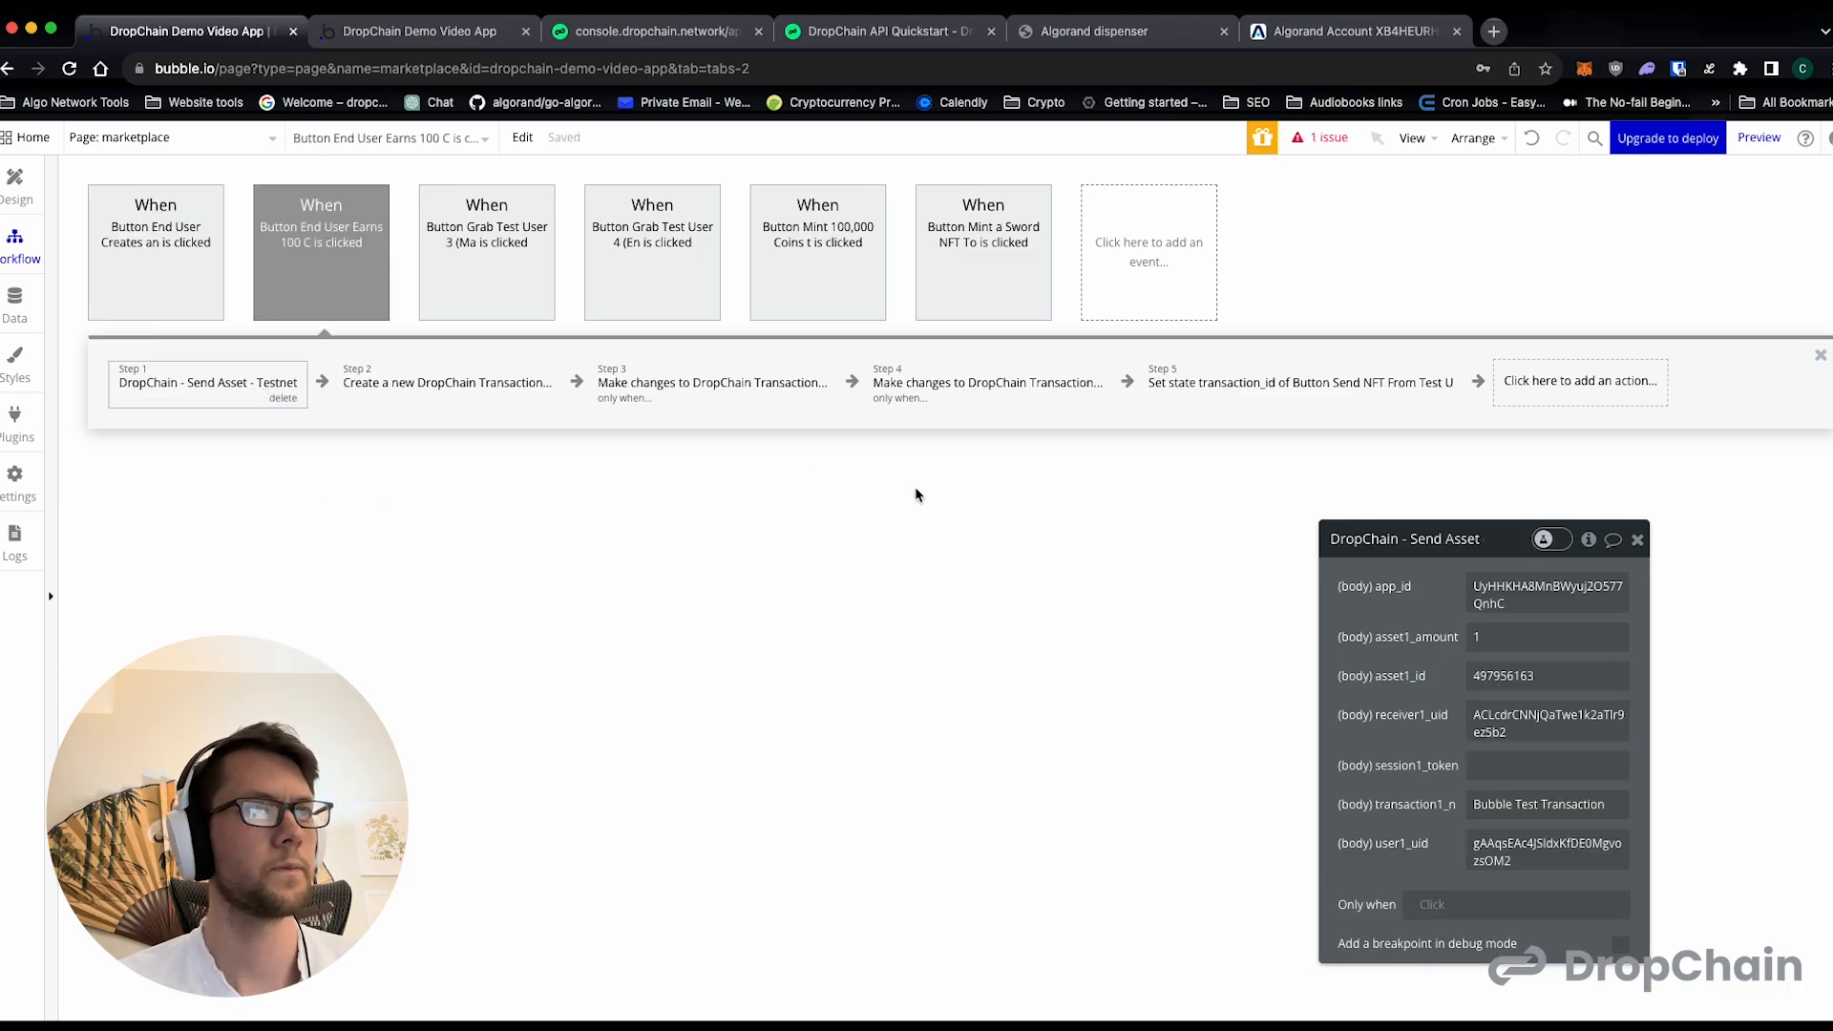
left_click(410, 31)
left_click(535, 465)
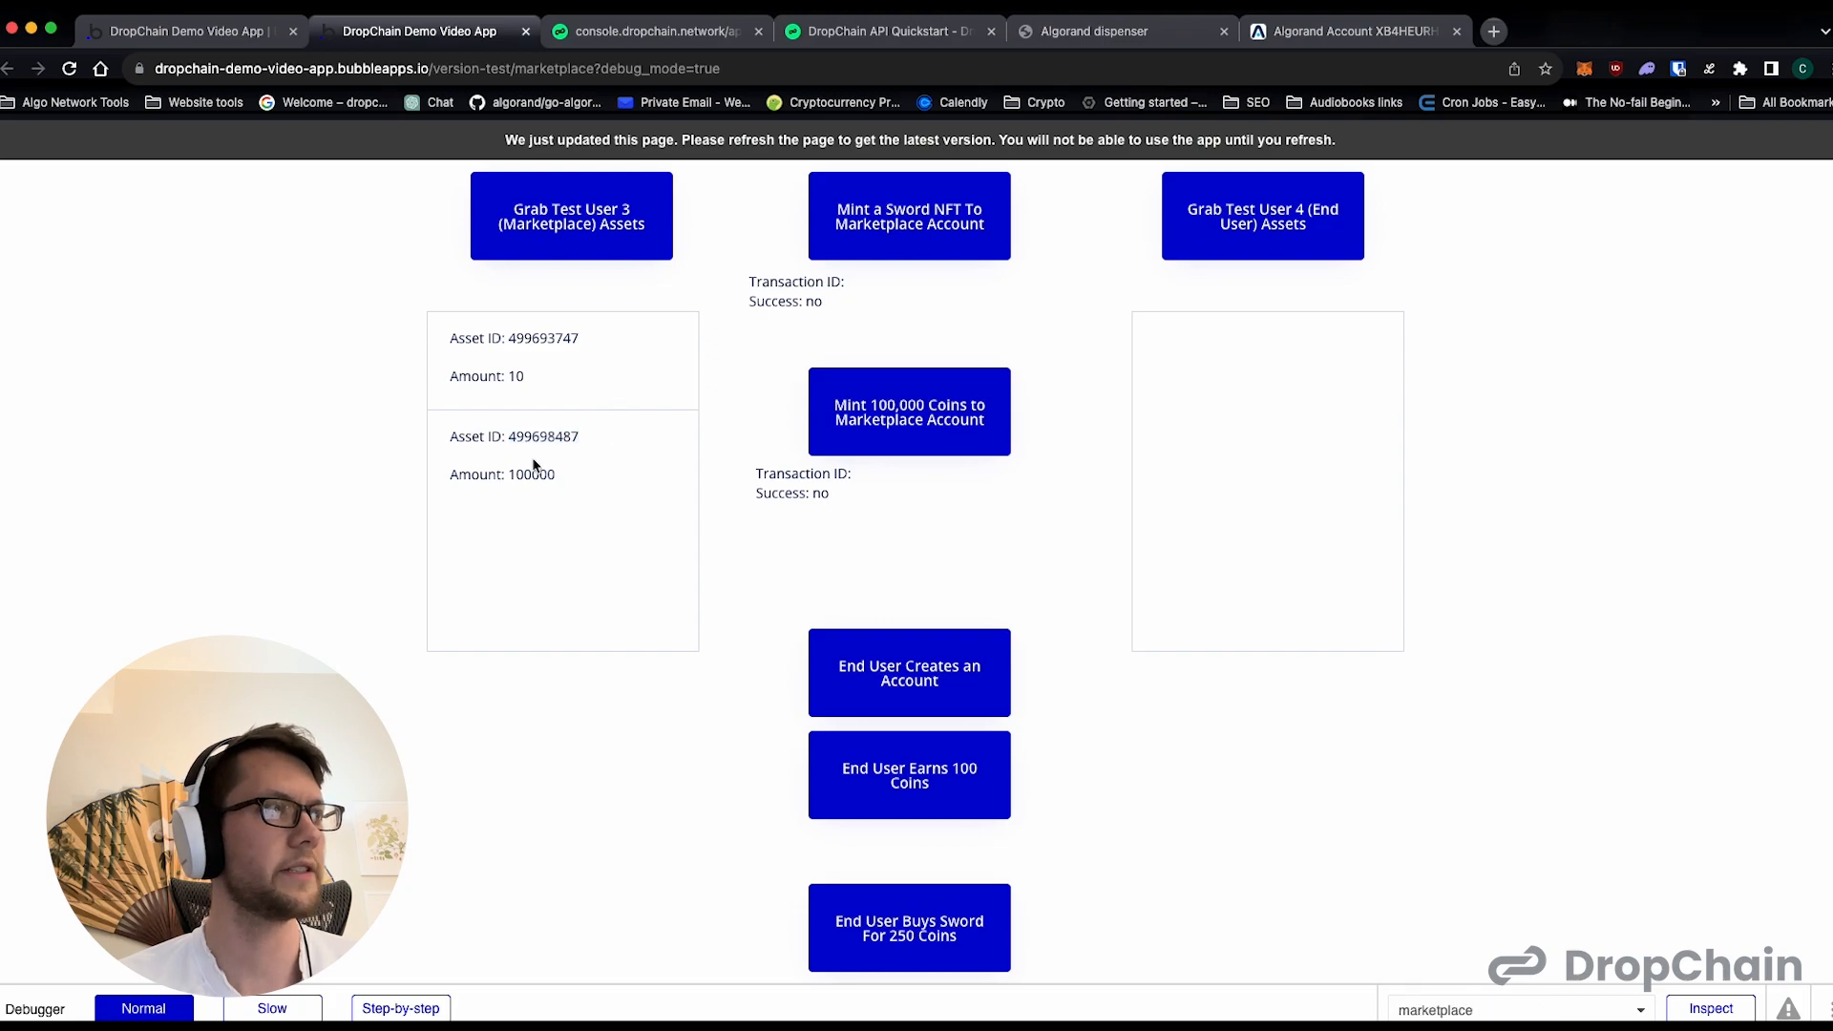
double_click(541, 436)
left_click_drag(513, 487, 541, 487)
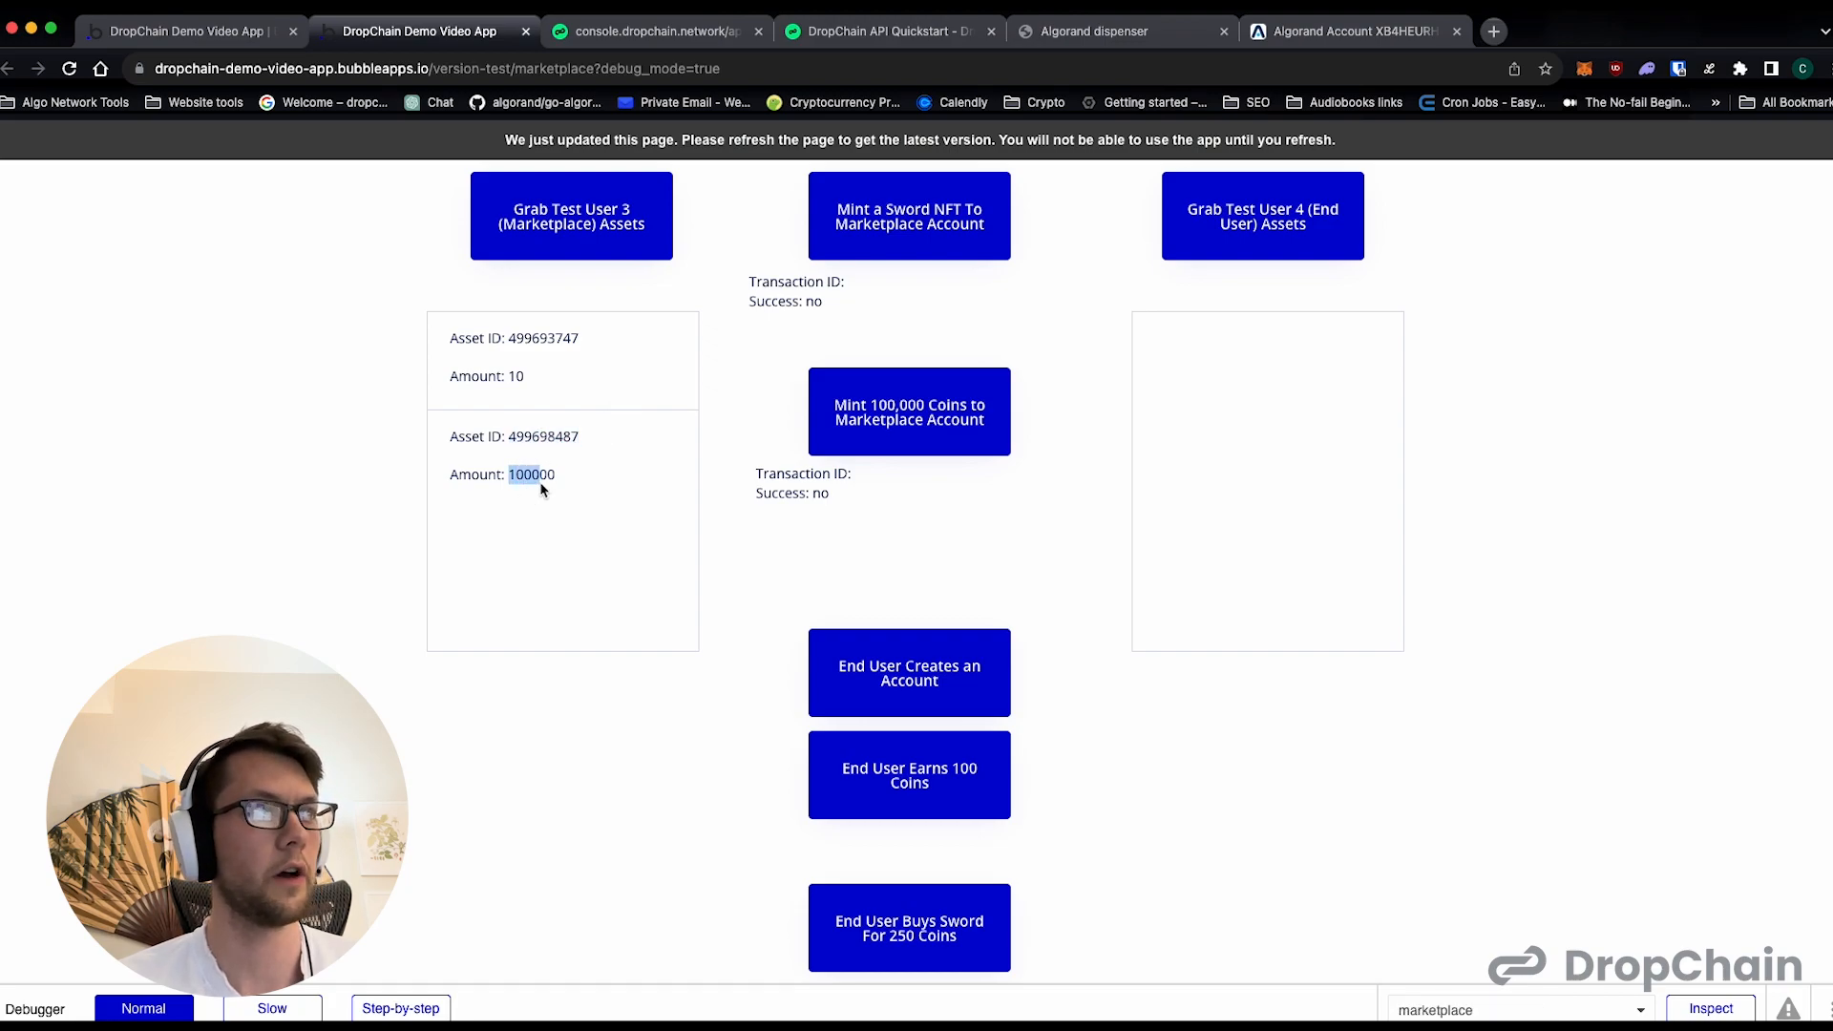
left_click(135, 31)
double_click(1497, 674)
key("super+v")
left_click(1400, 721)
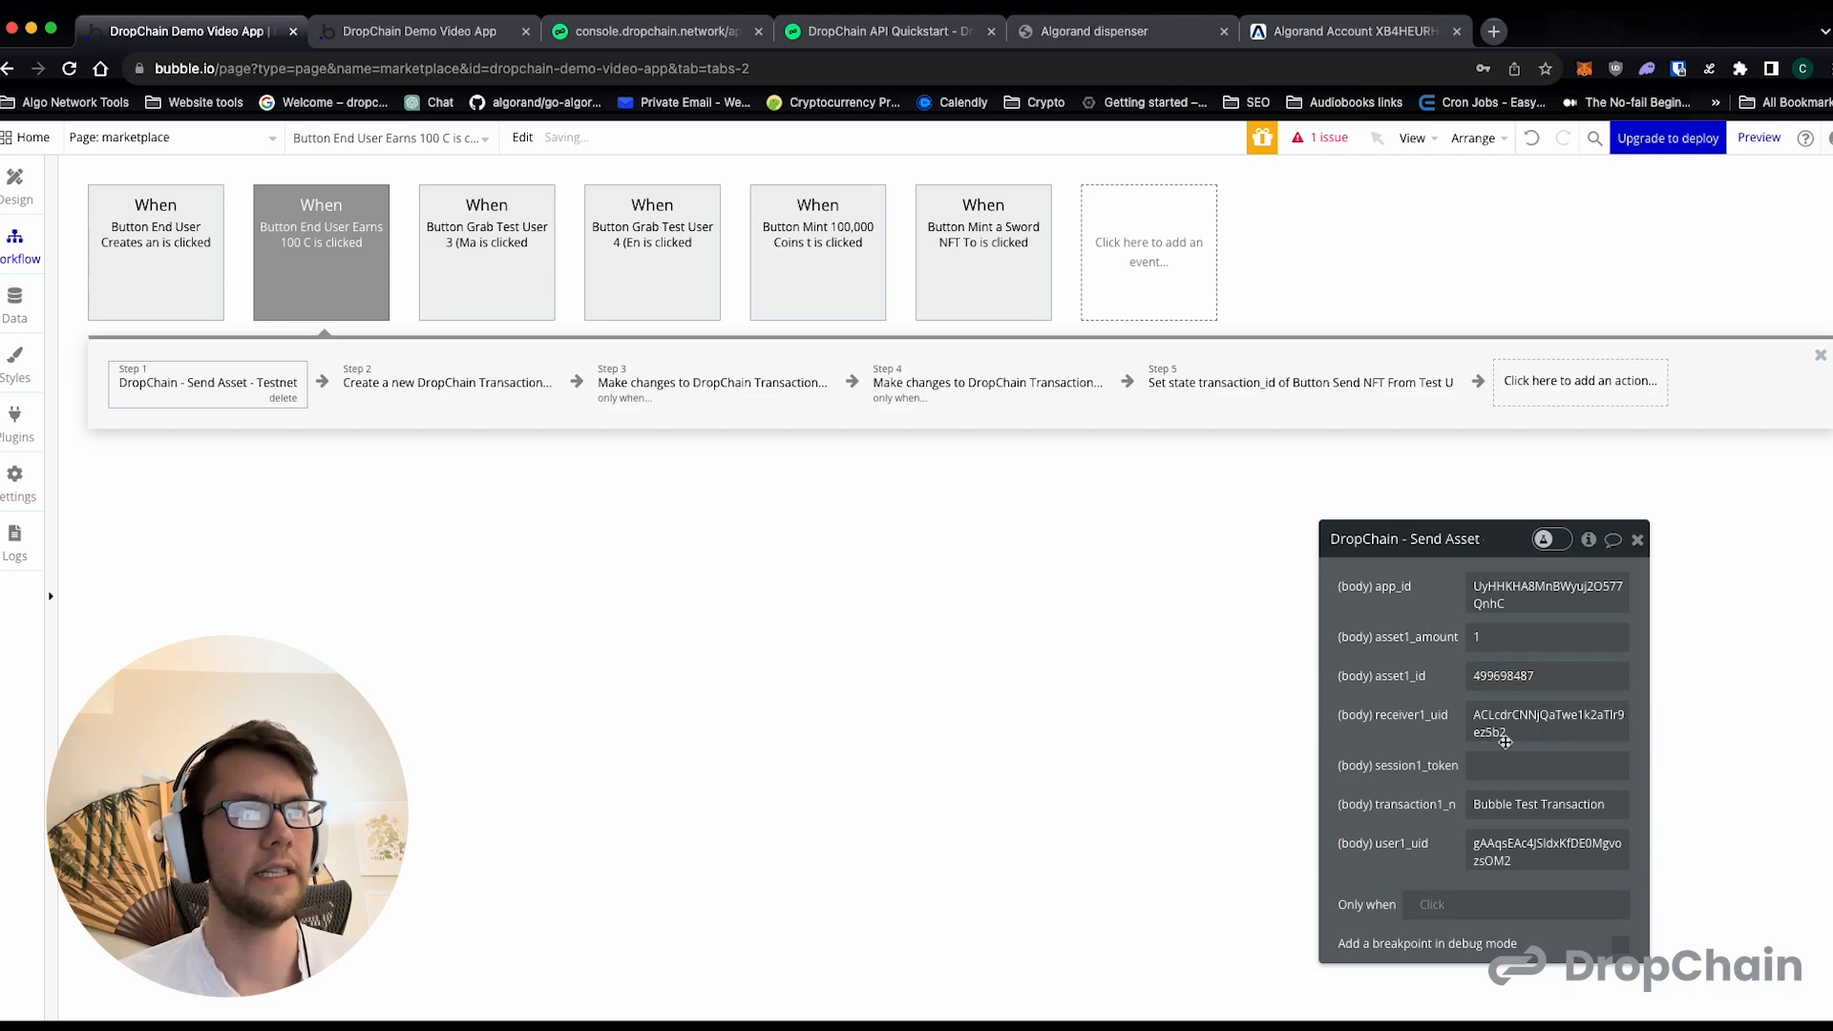
- Copy Test User 3's user ID from the DropChain console into user1_uid of the Send Asset action
left_click(621, 38)
left_click(1020, 665)
double_click(1018, 643)
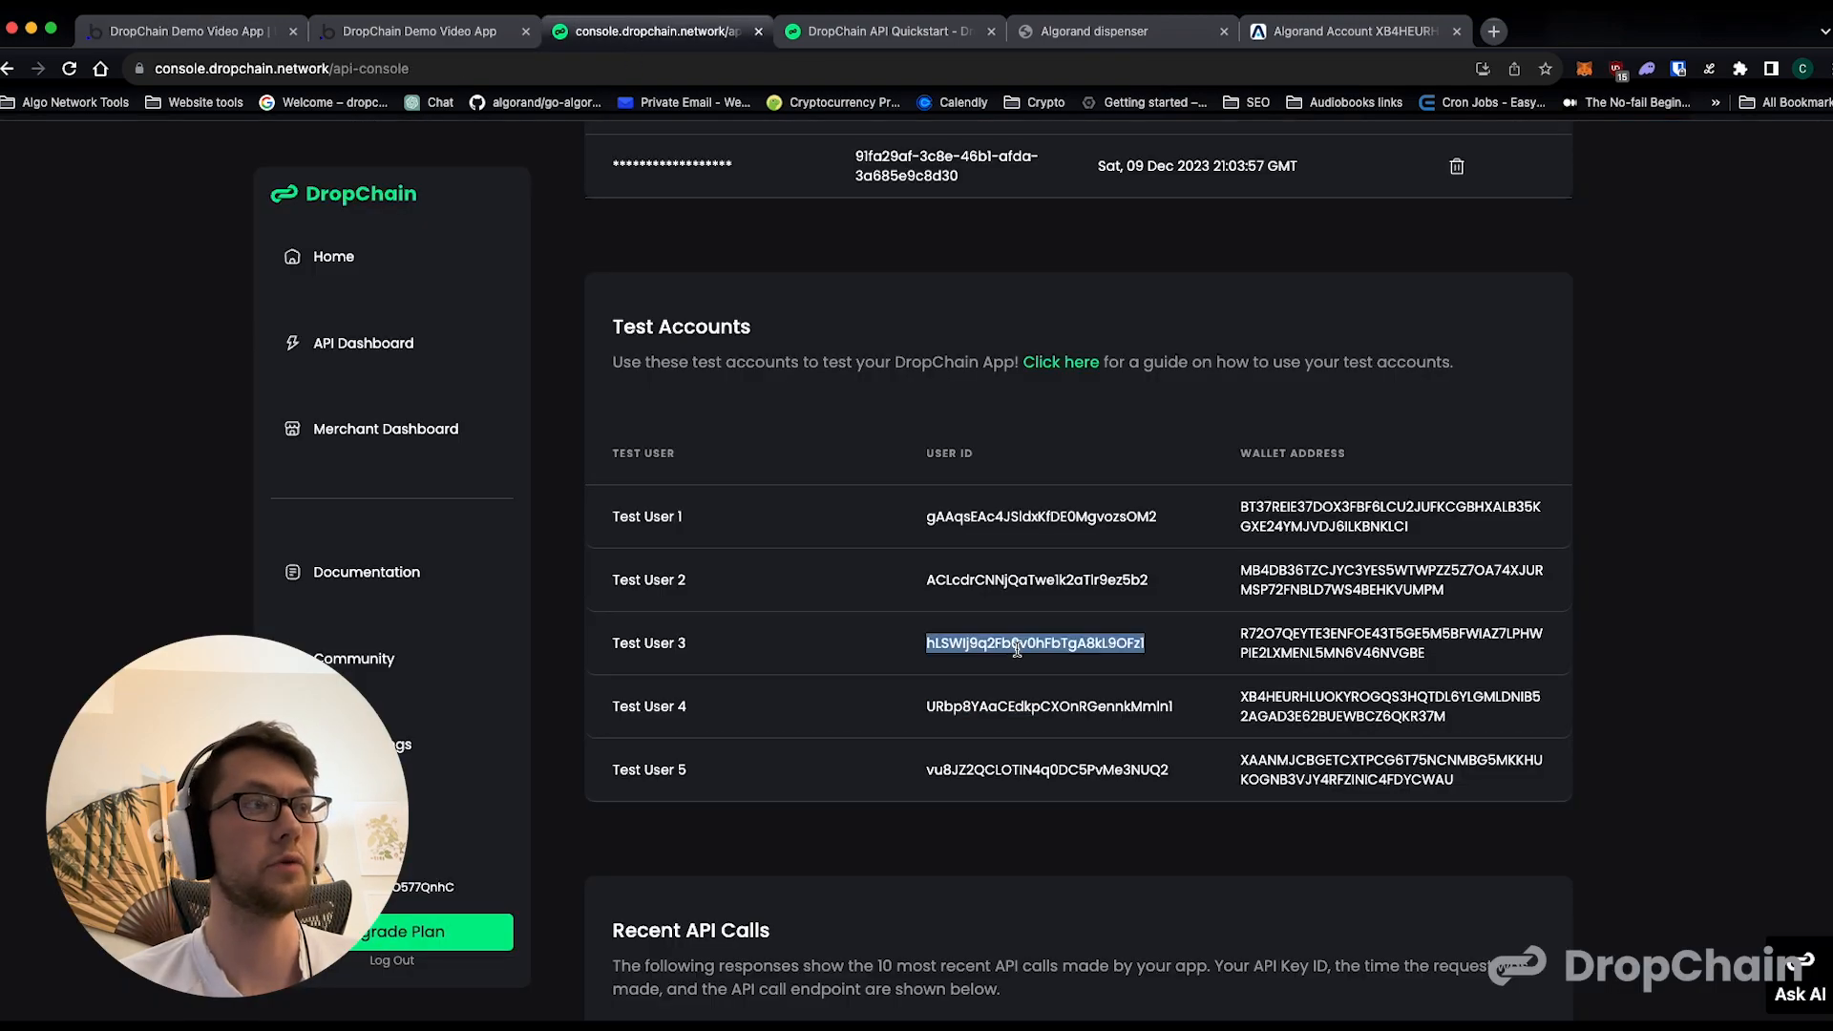
left_click(228, 35)
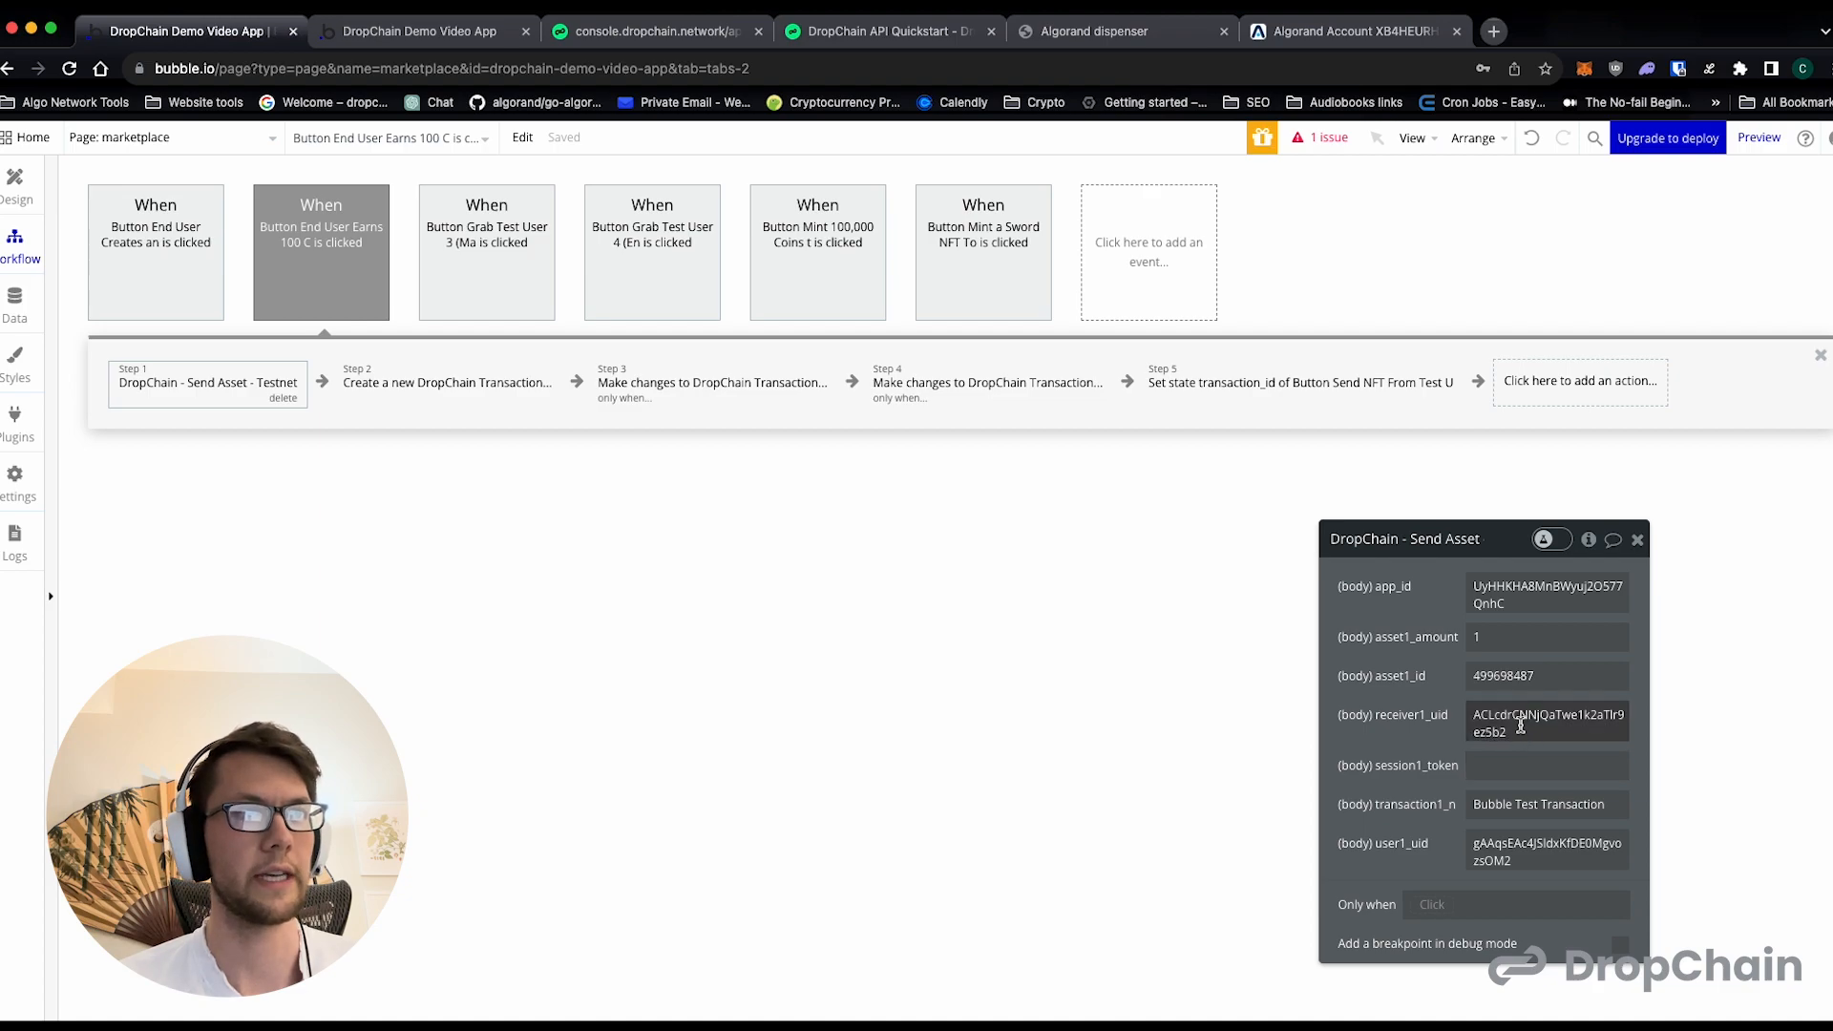
double_click(1540, 833)
key("super+v")
left_click(1408, 845)
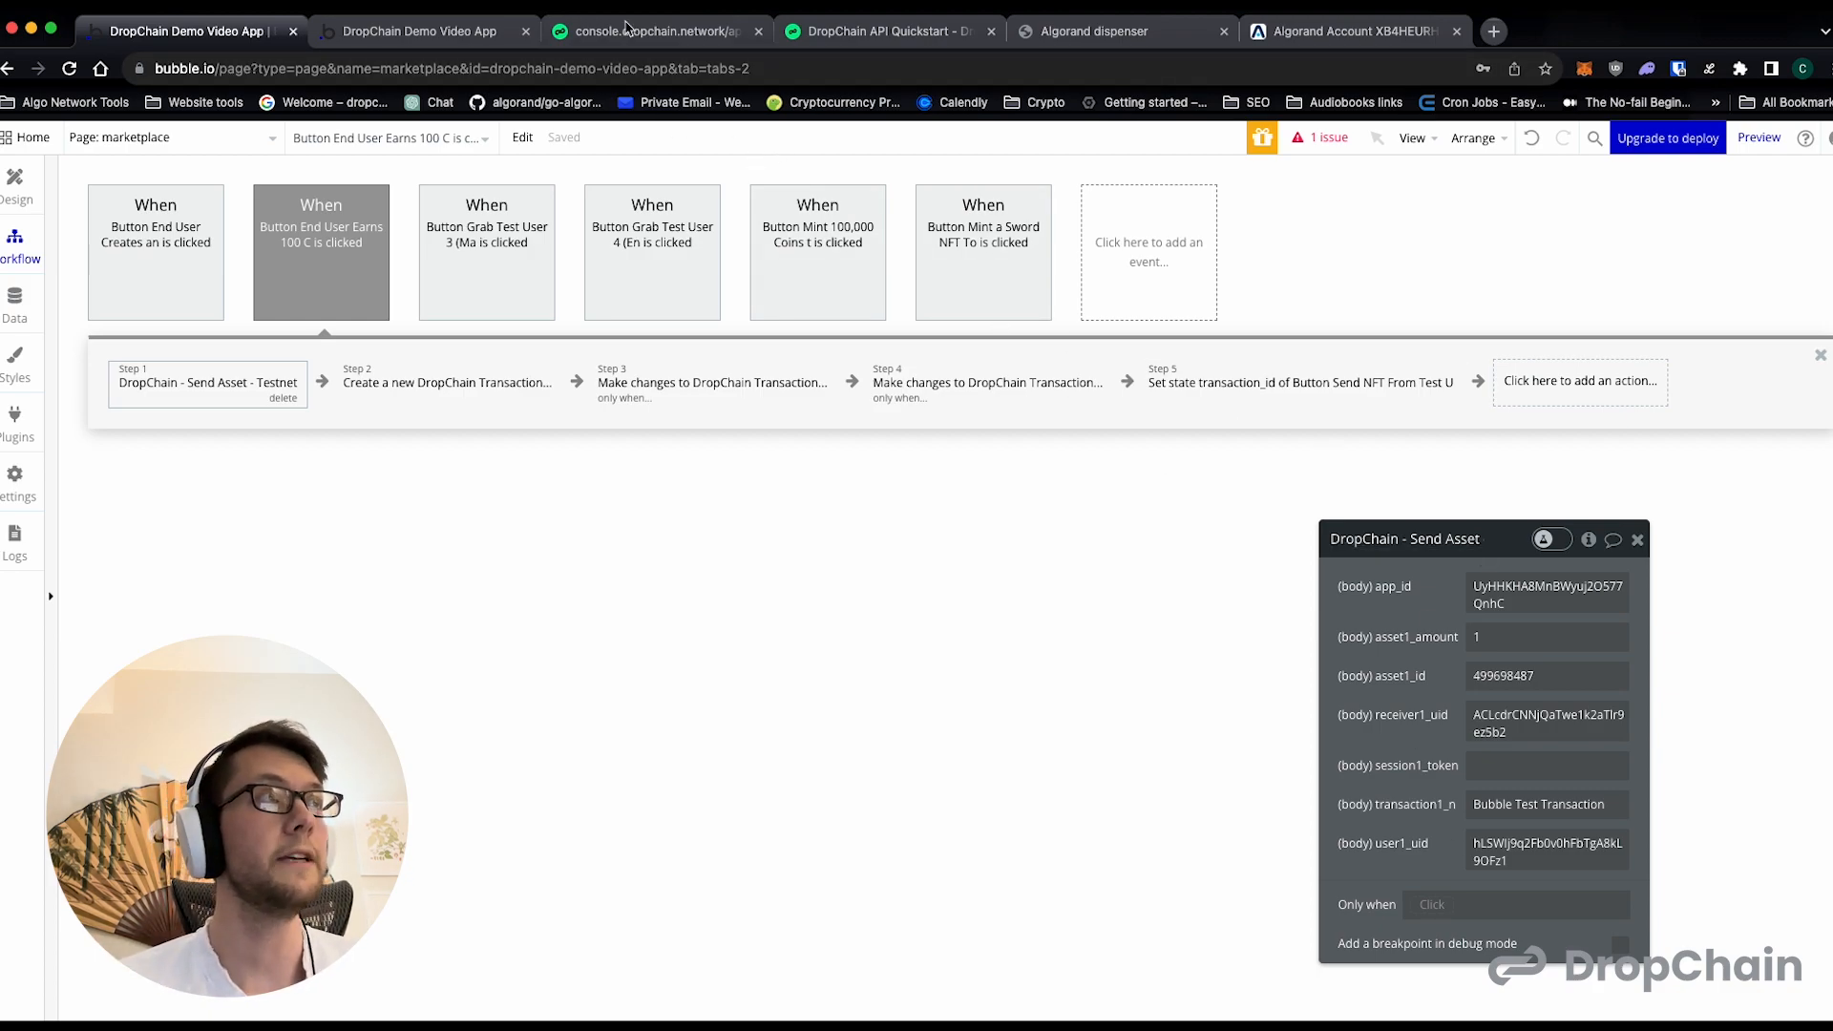
- Set receiver1_uid of the Send Asset action to Test User 4's user ID from the DropChain console
left_click(624, 29)
double_click(1012, 706)
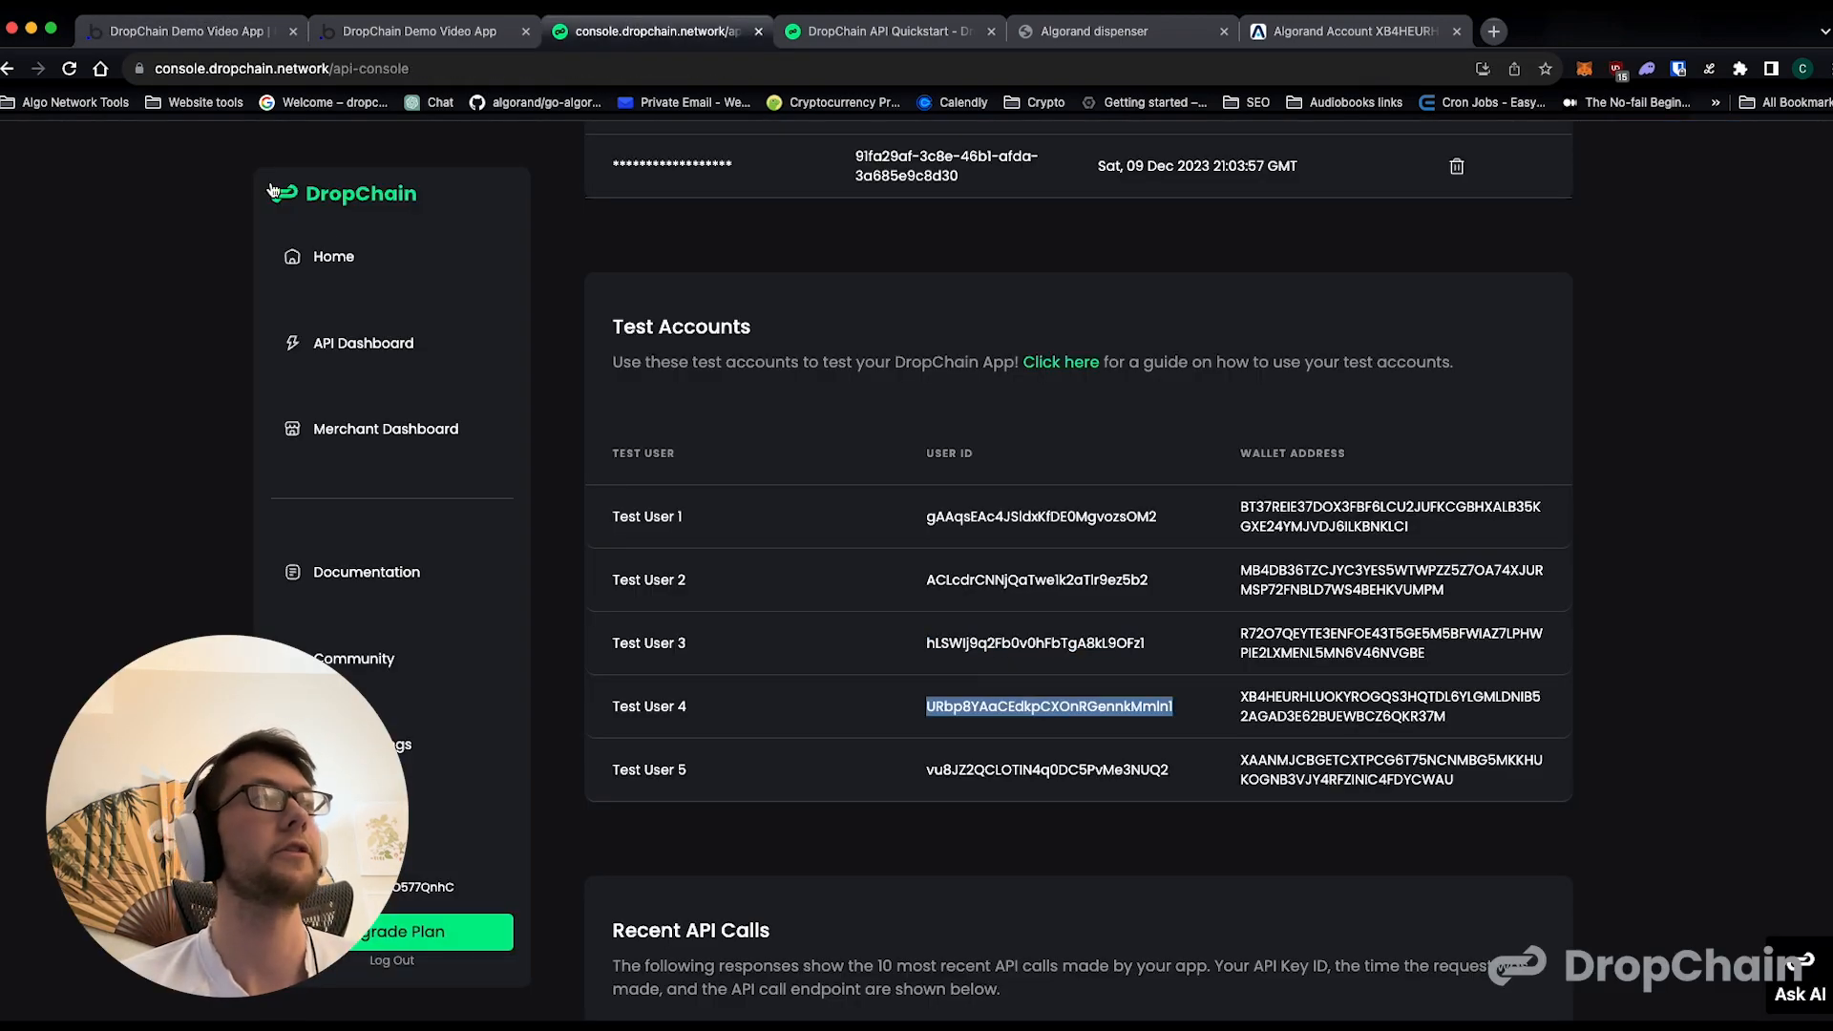
left_click(238, 32)
left_click(1524, 732)
key("ctrl+v")
left_click(1414, 742)
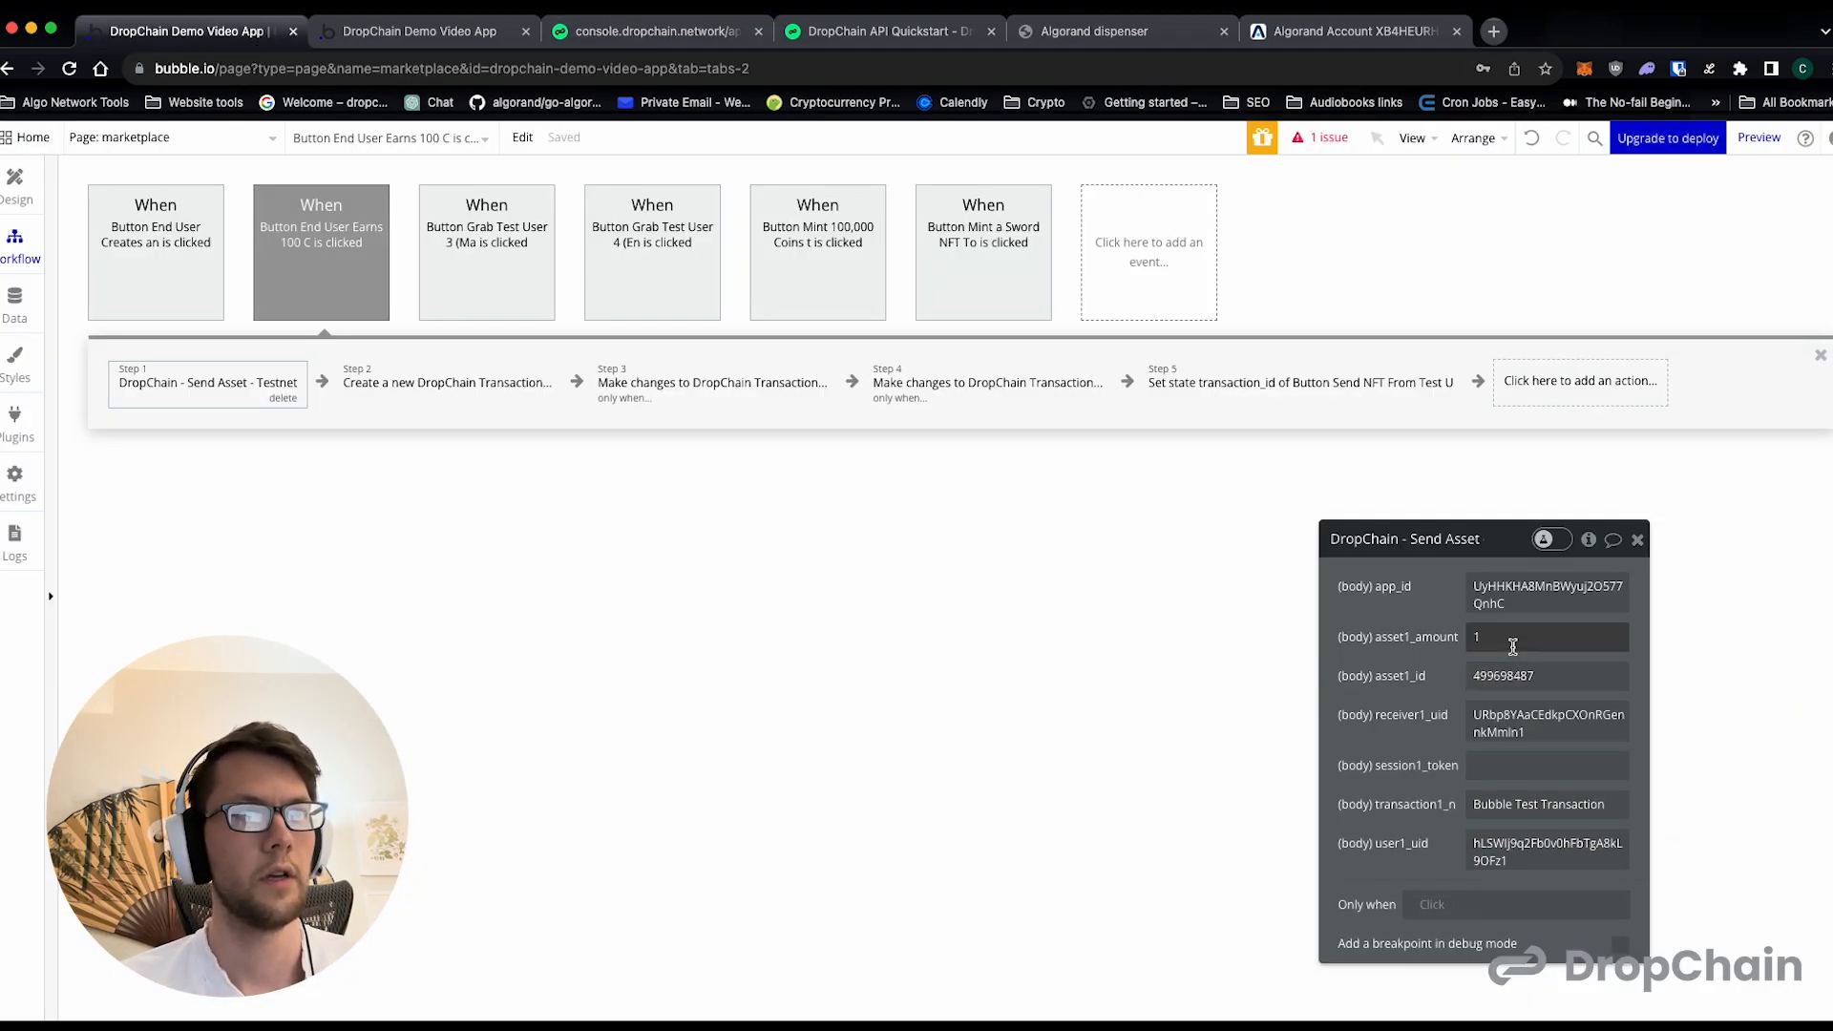
- In the Send Asset action, set asset1_amount to 100 and the transaction1_n text to "Bubble Coin Earning Transaction"
left_click(1478, 637)
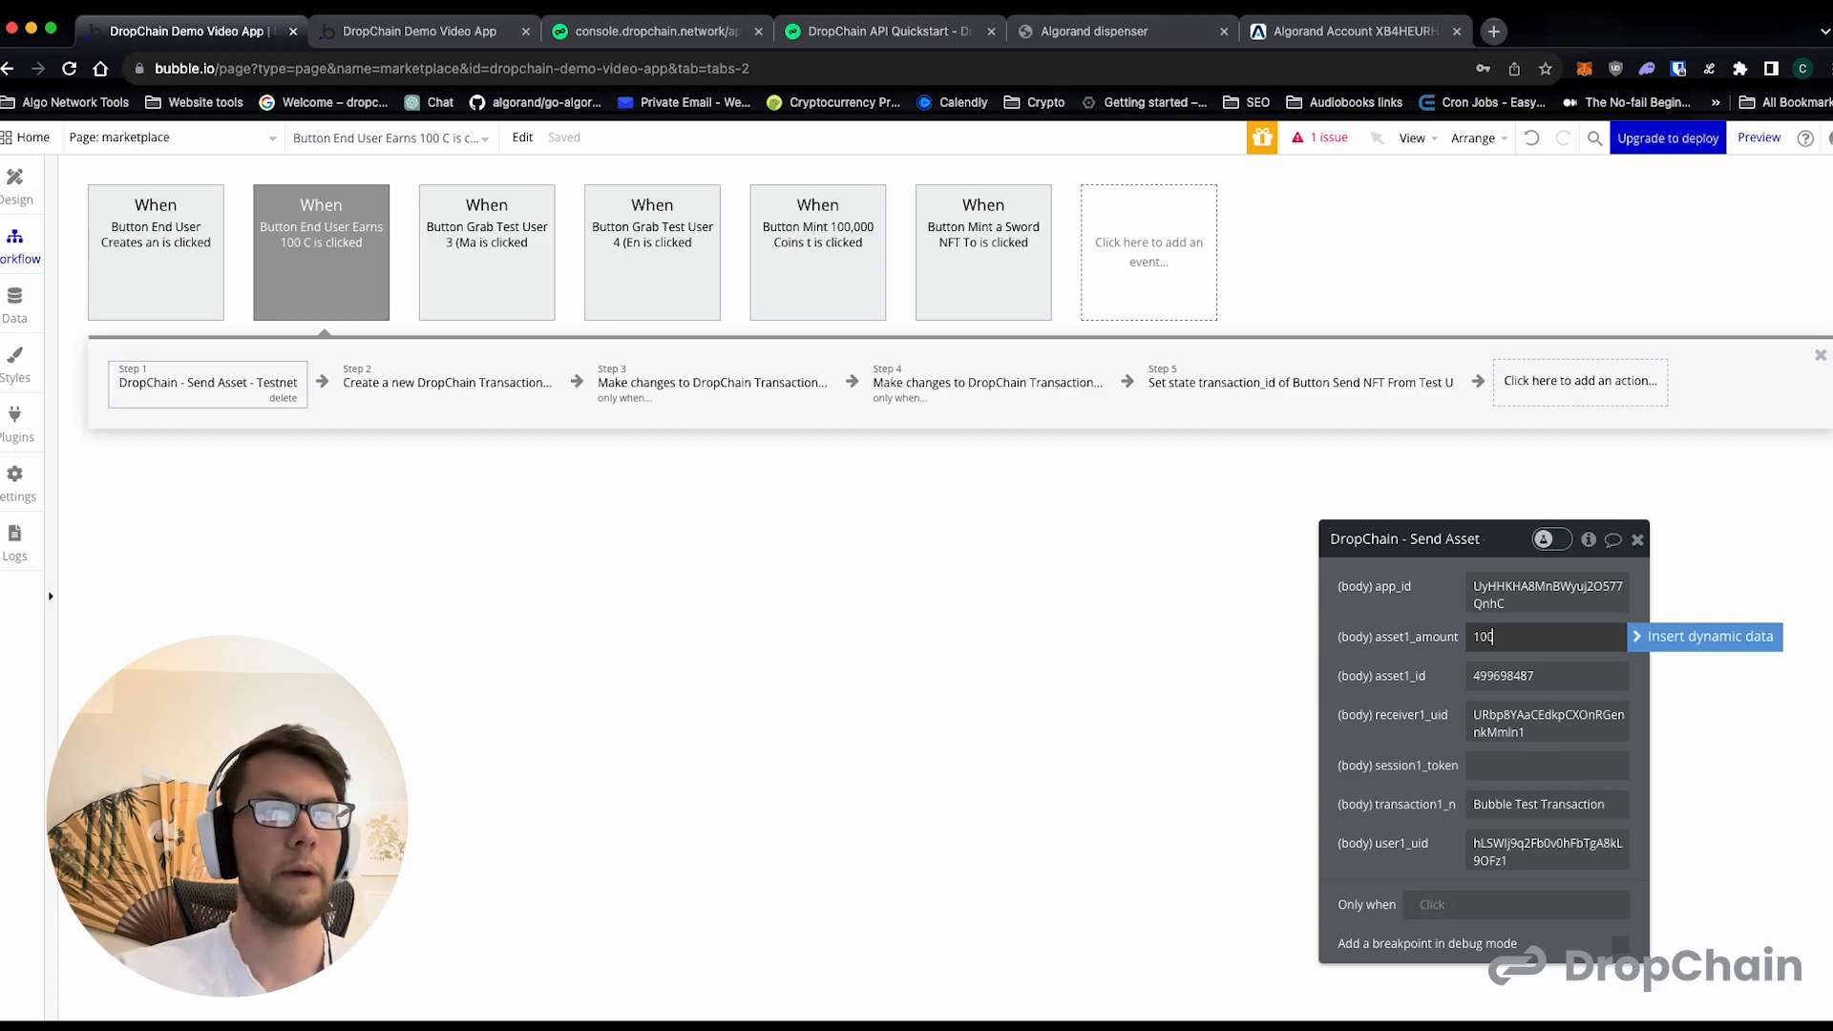
left_click(1454, 640)
double_click(1520, 637)
left_click(1450, 604)
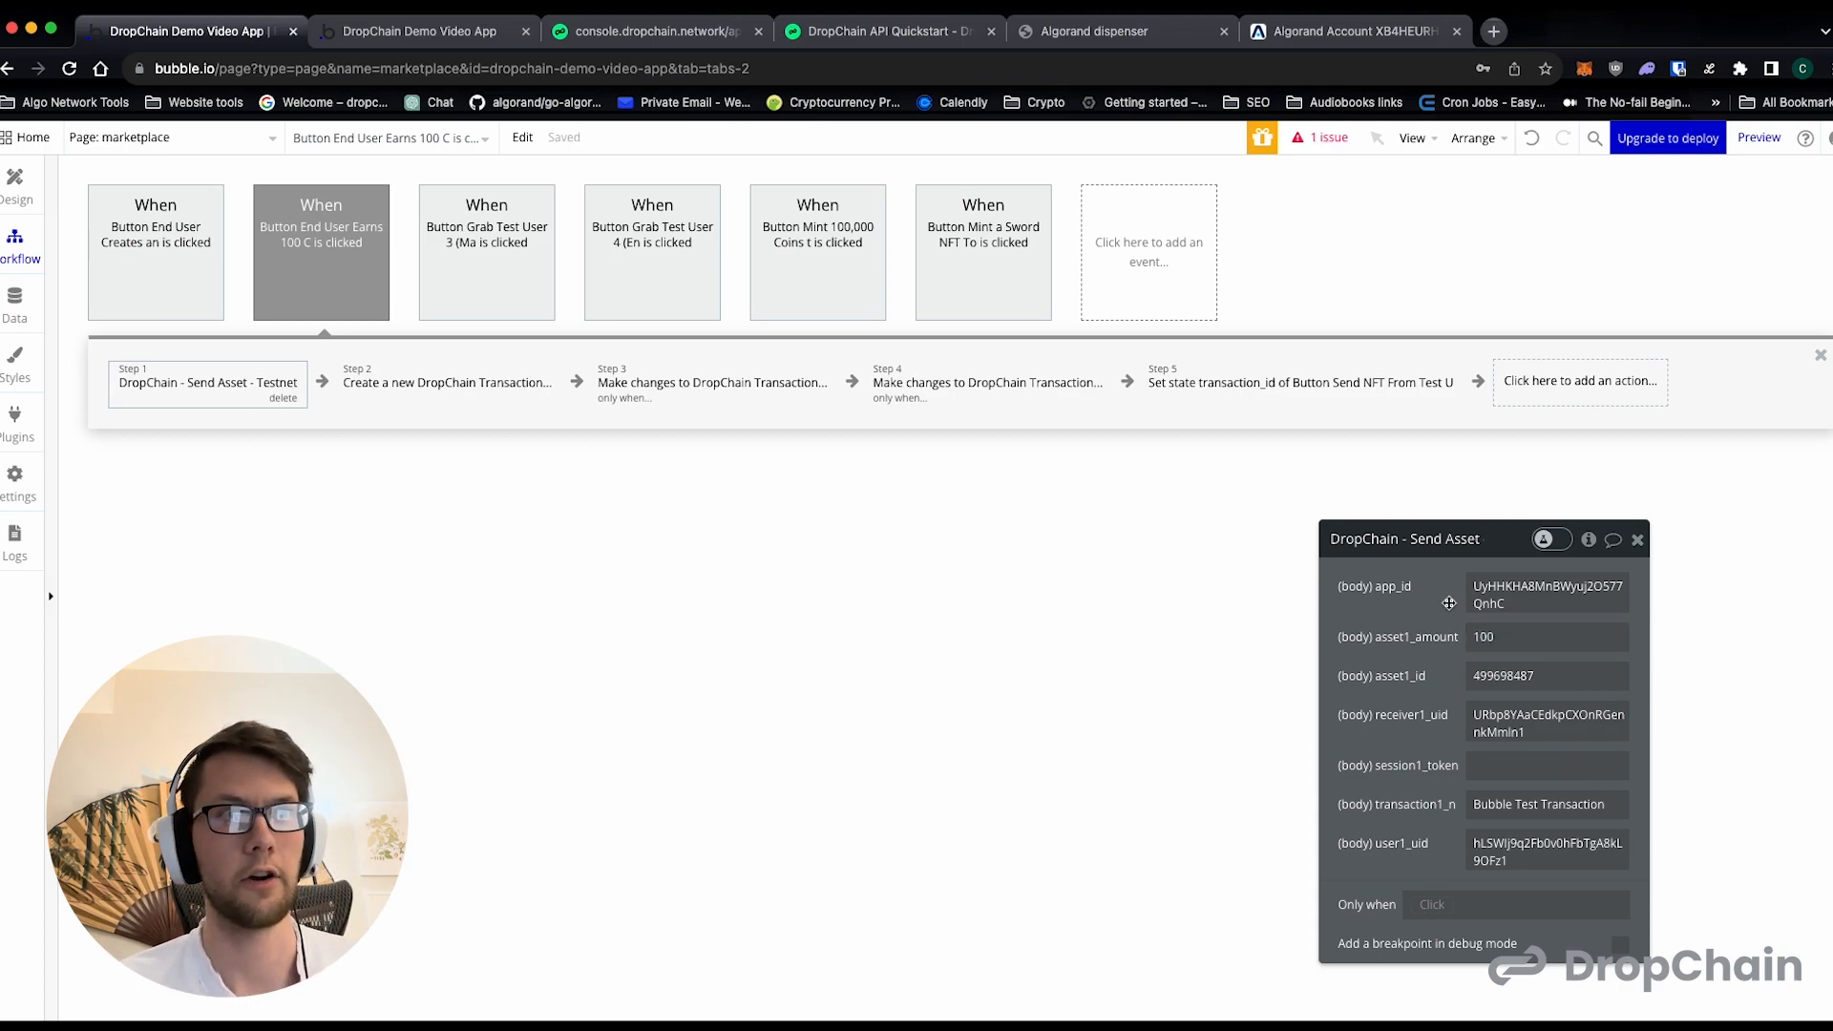
left_click(1525, 805)
double_click(1533, 805)
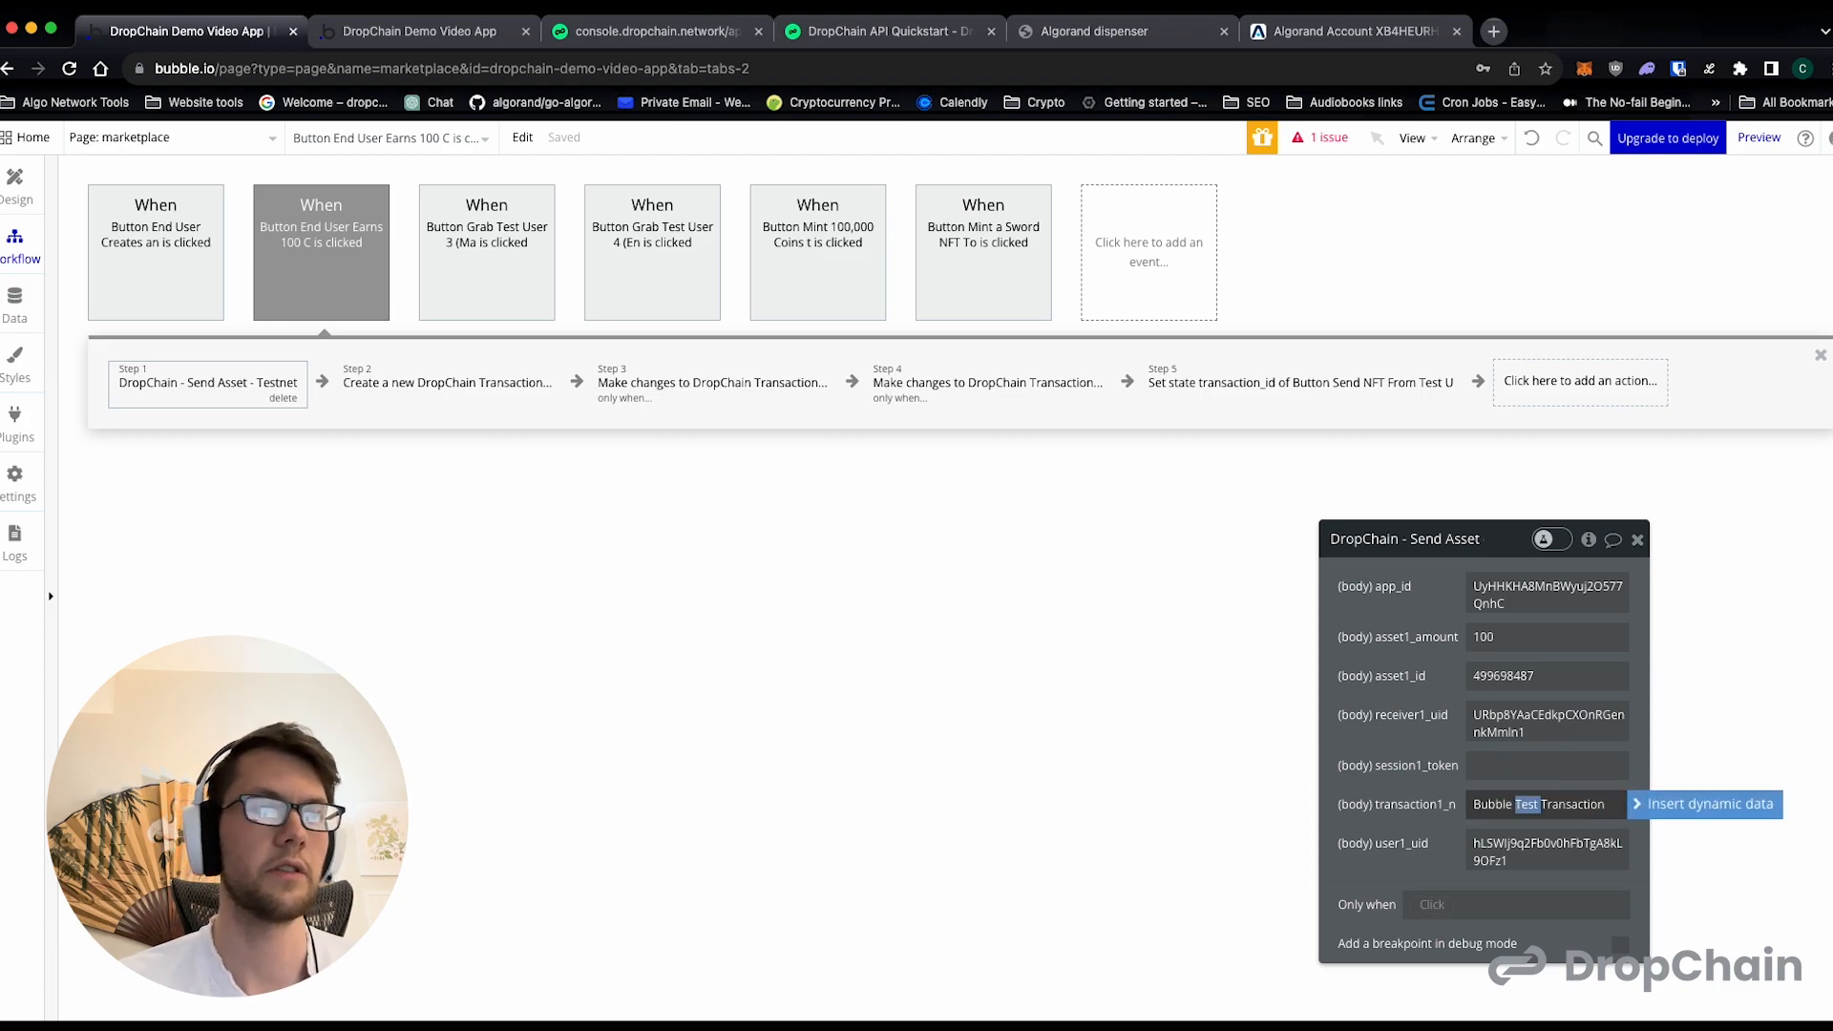
type("Coin Earning")
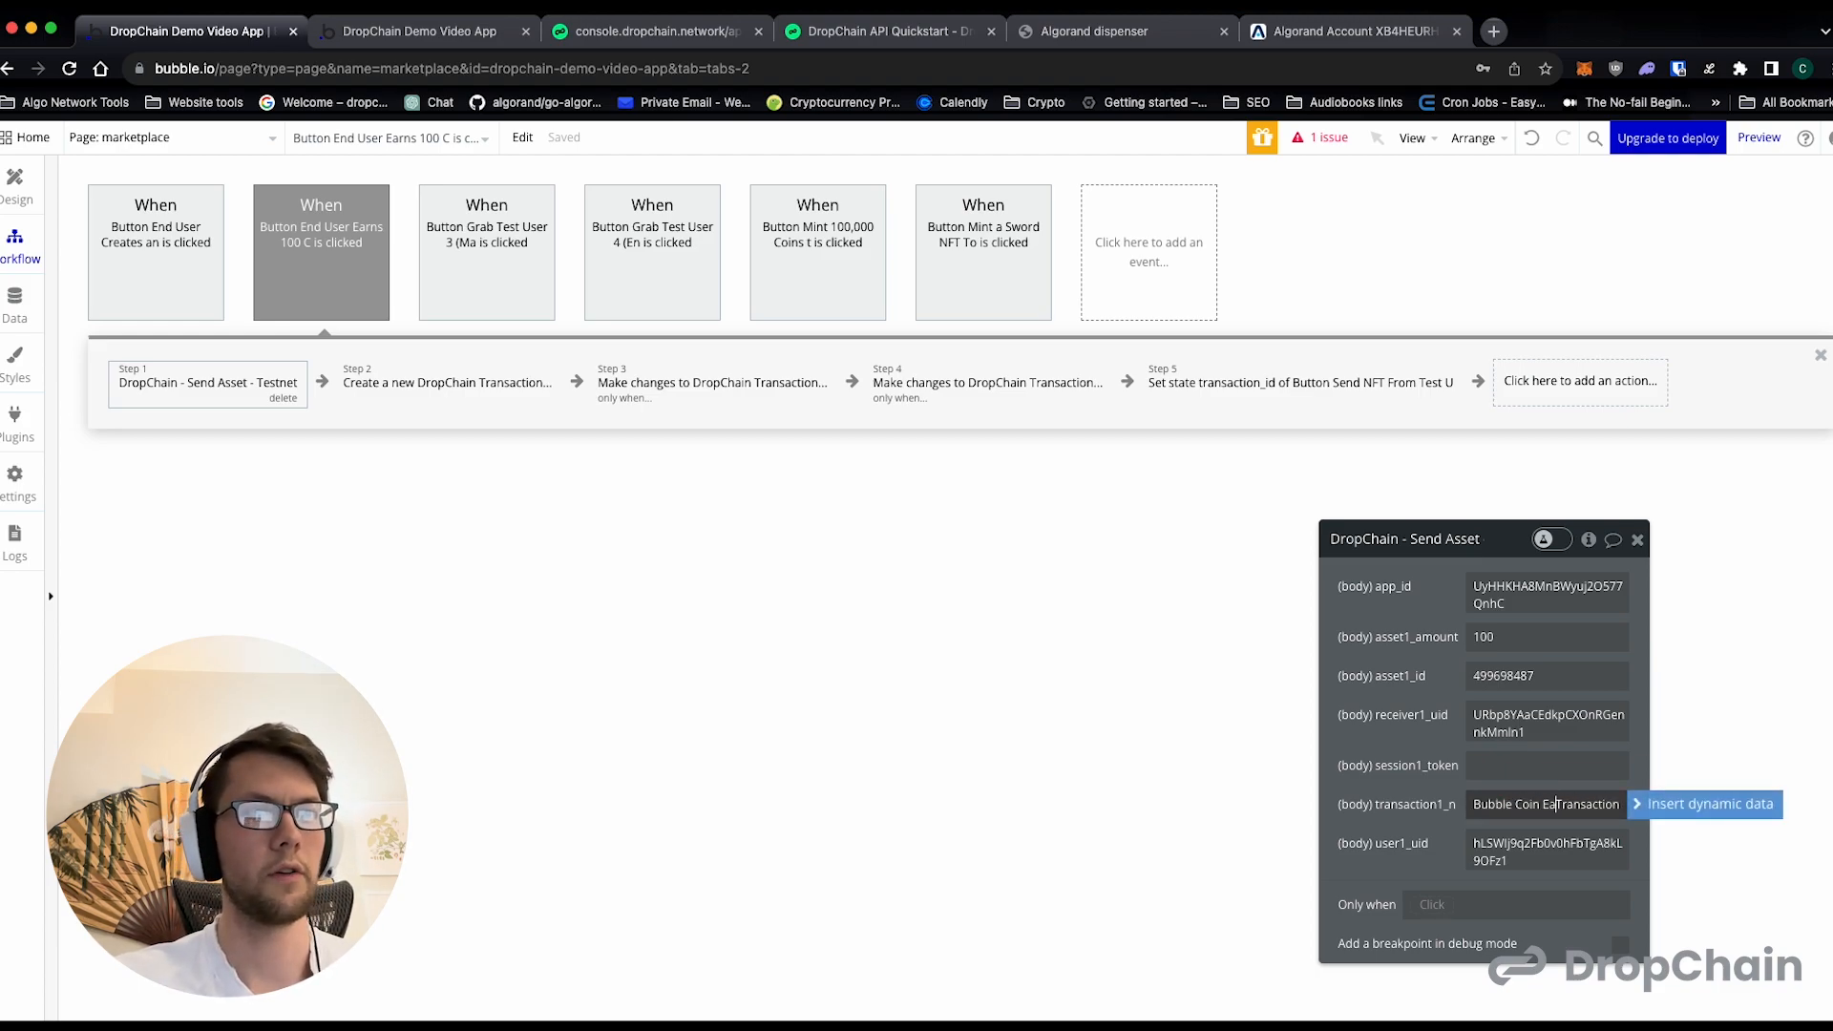
left_click(1433, 784)
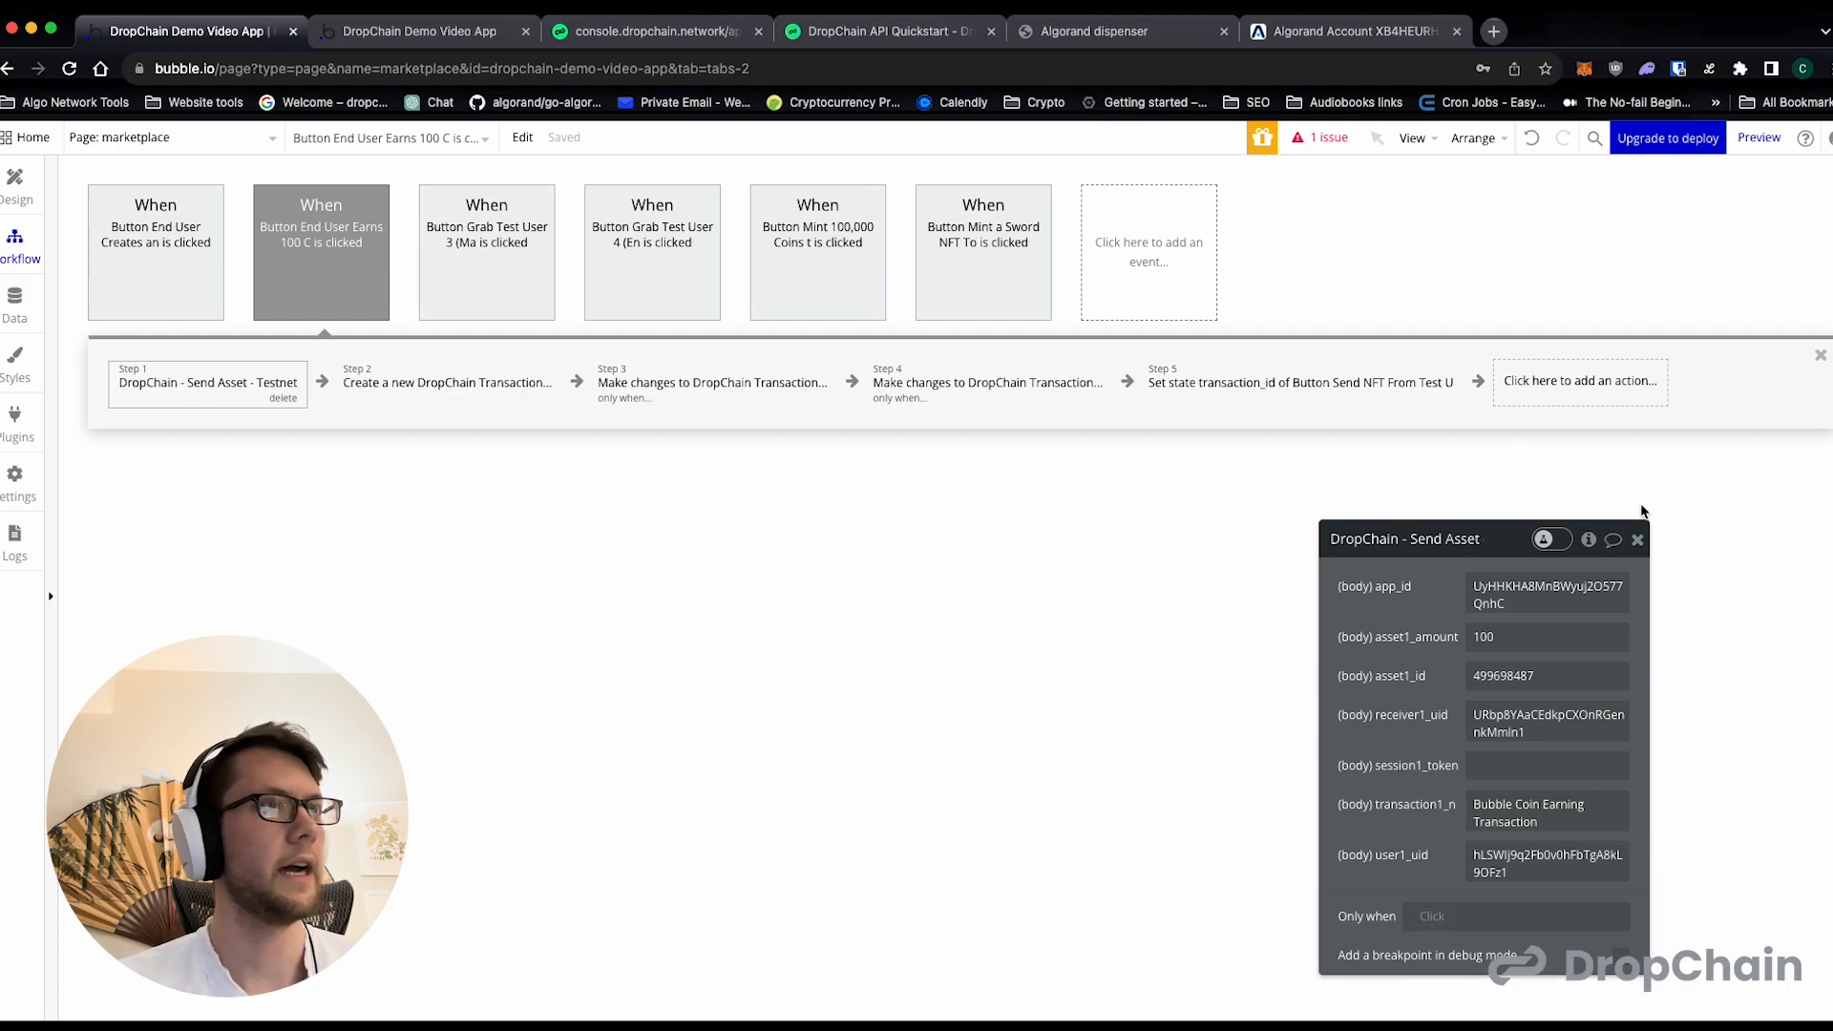
- Point the earning workflow's Set state action at the End User Earns 100 Coins button
left_click(1293, 413)
left_click(1525, 585)
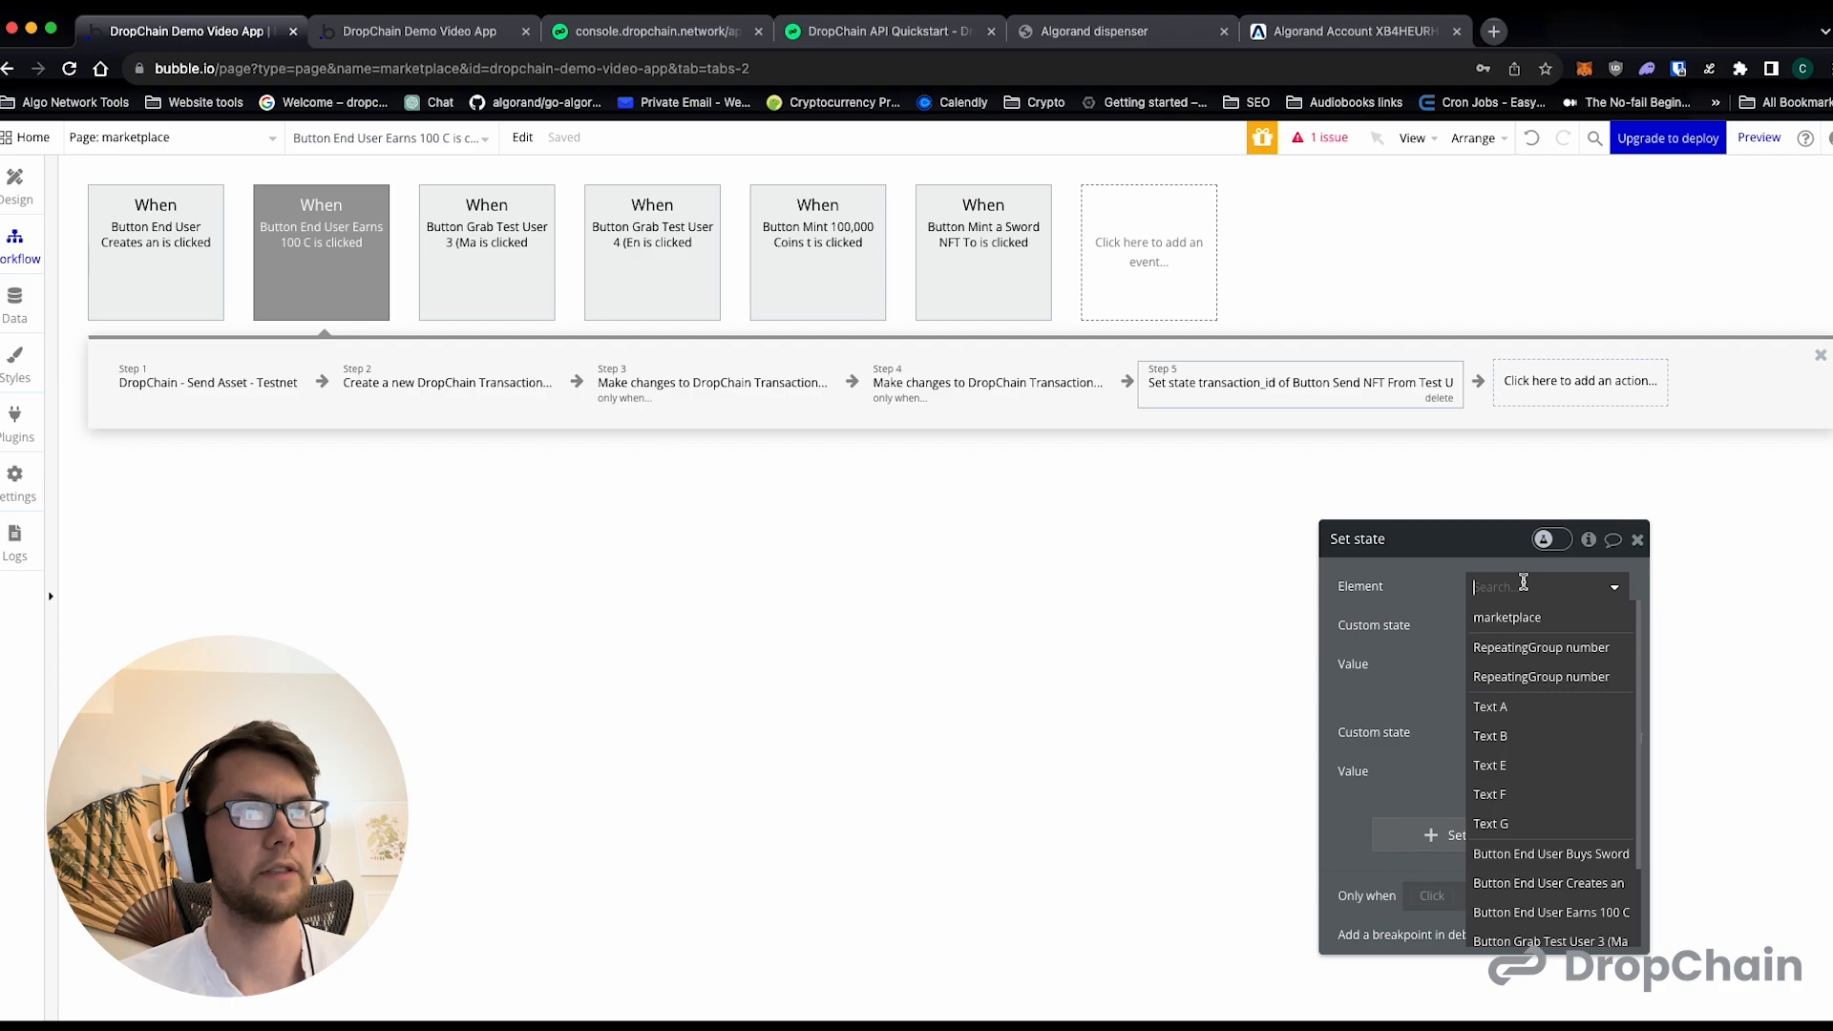
scroll(1553, 777, "down", 1)
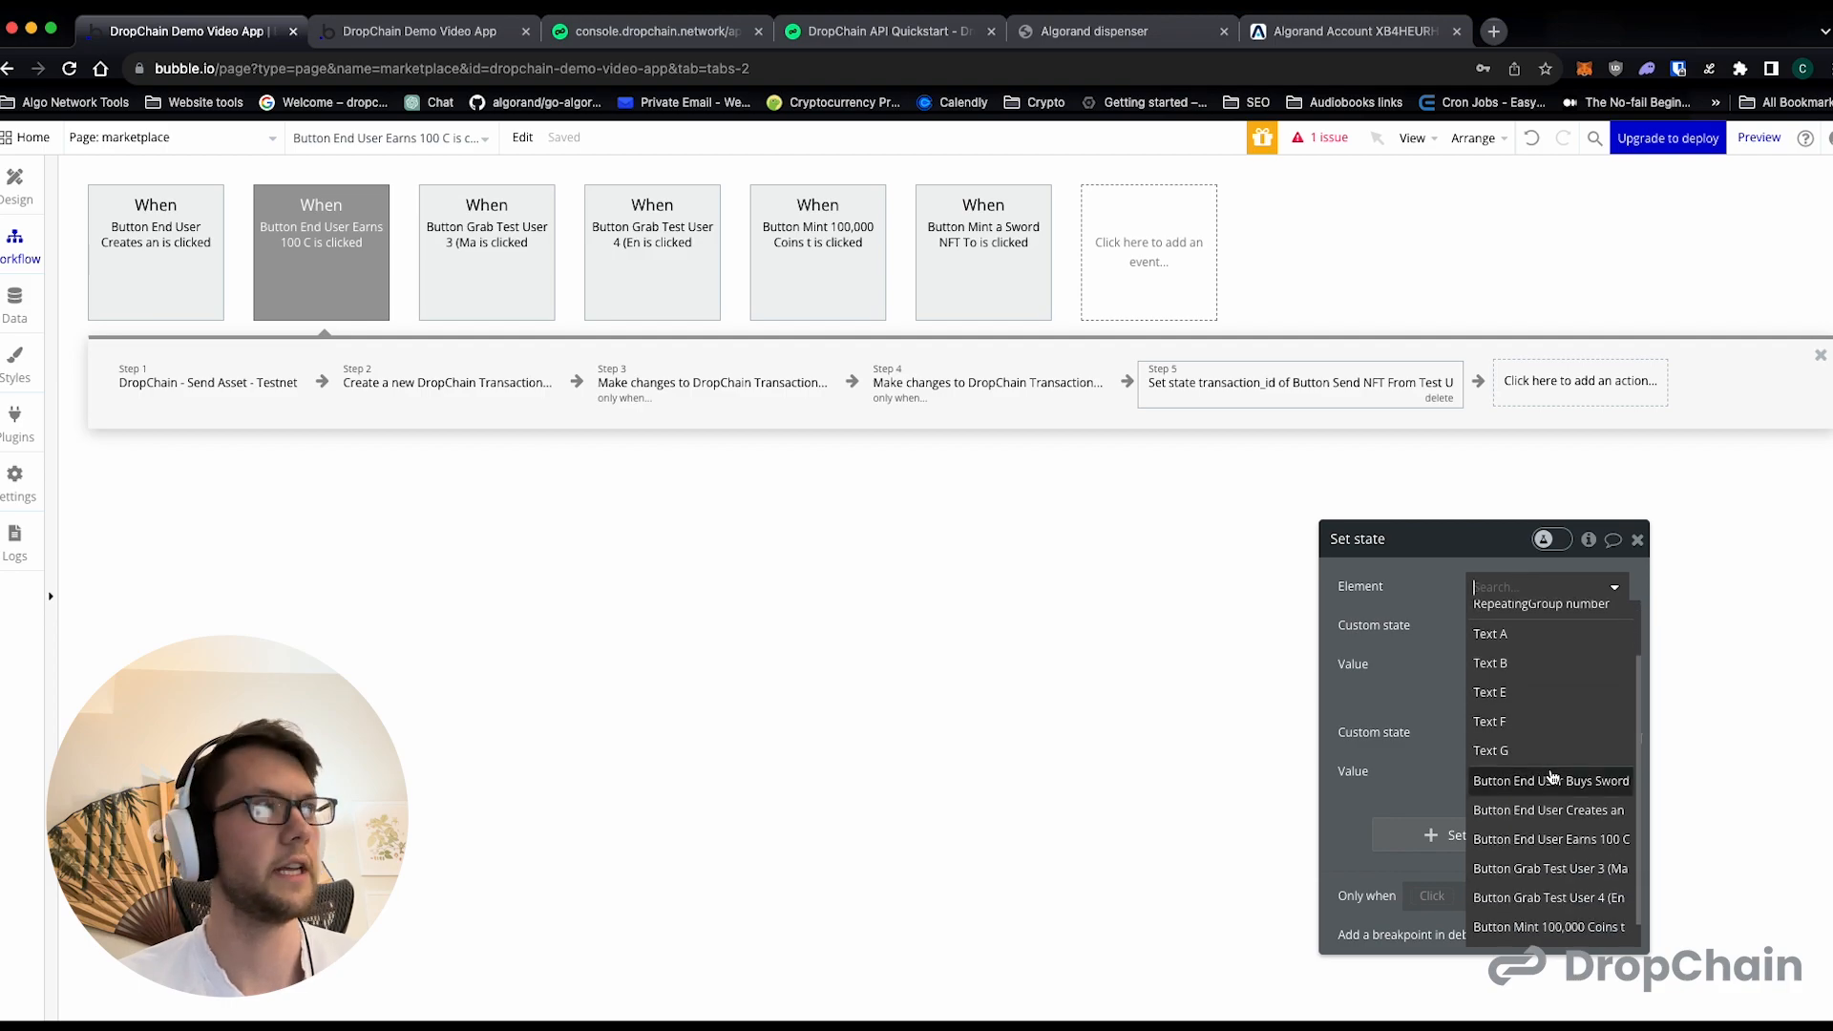
left_click(1552, 840)
- Review the marketplace page's workflows, checking each one's actions and the target element of the account creation workflow's Set state action
left_click(154, 250)
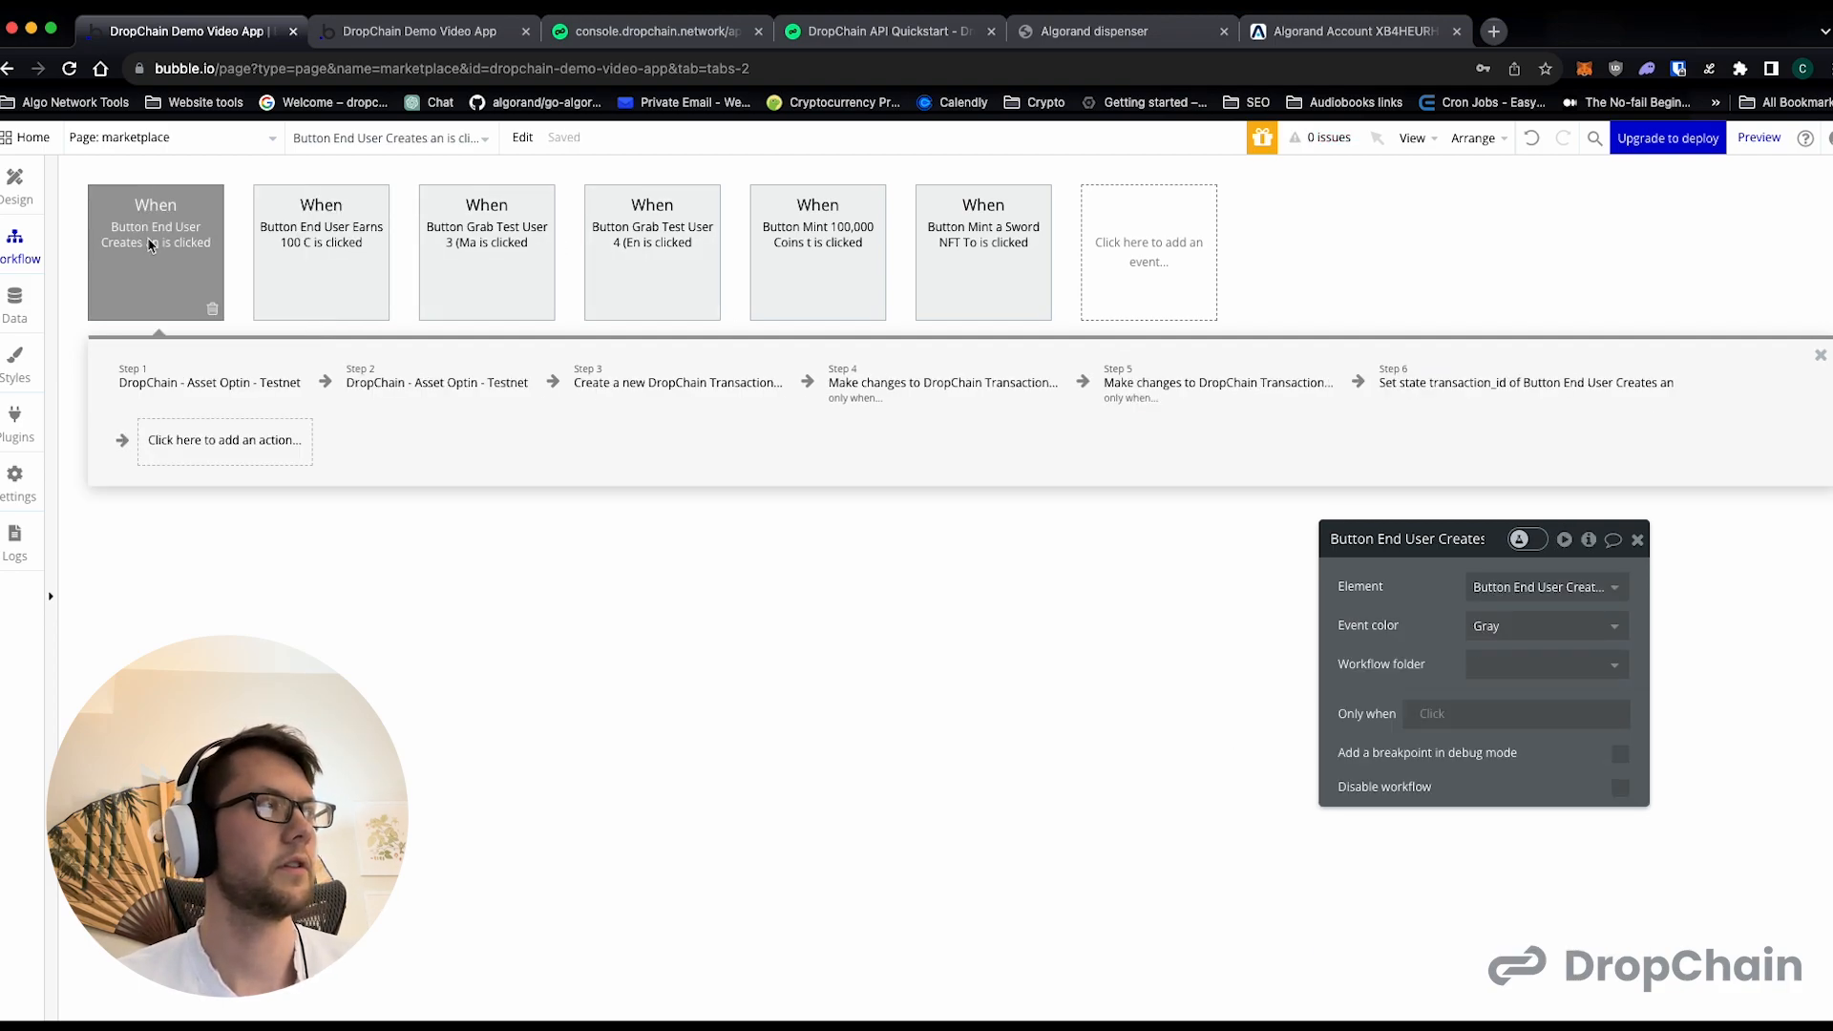
left_click(1394, 382)
left_click(1547, 586)
left_click(1121, 572)
left_click(337, 222)
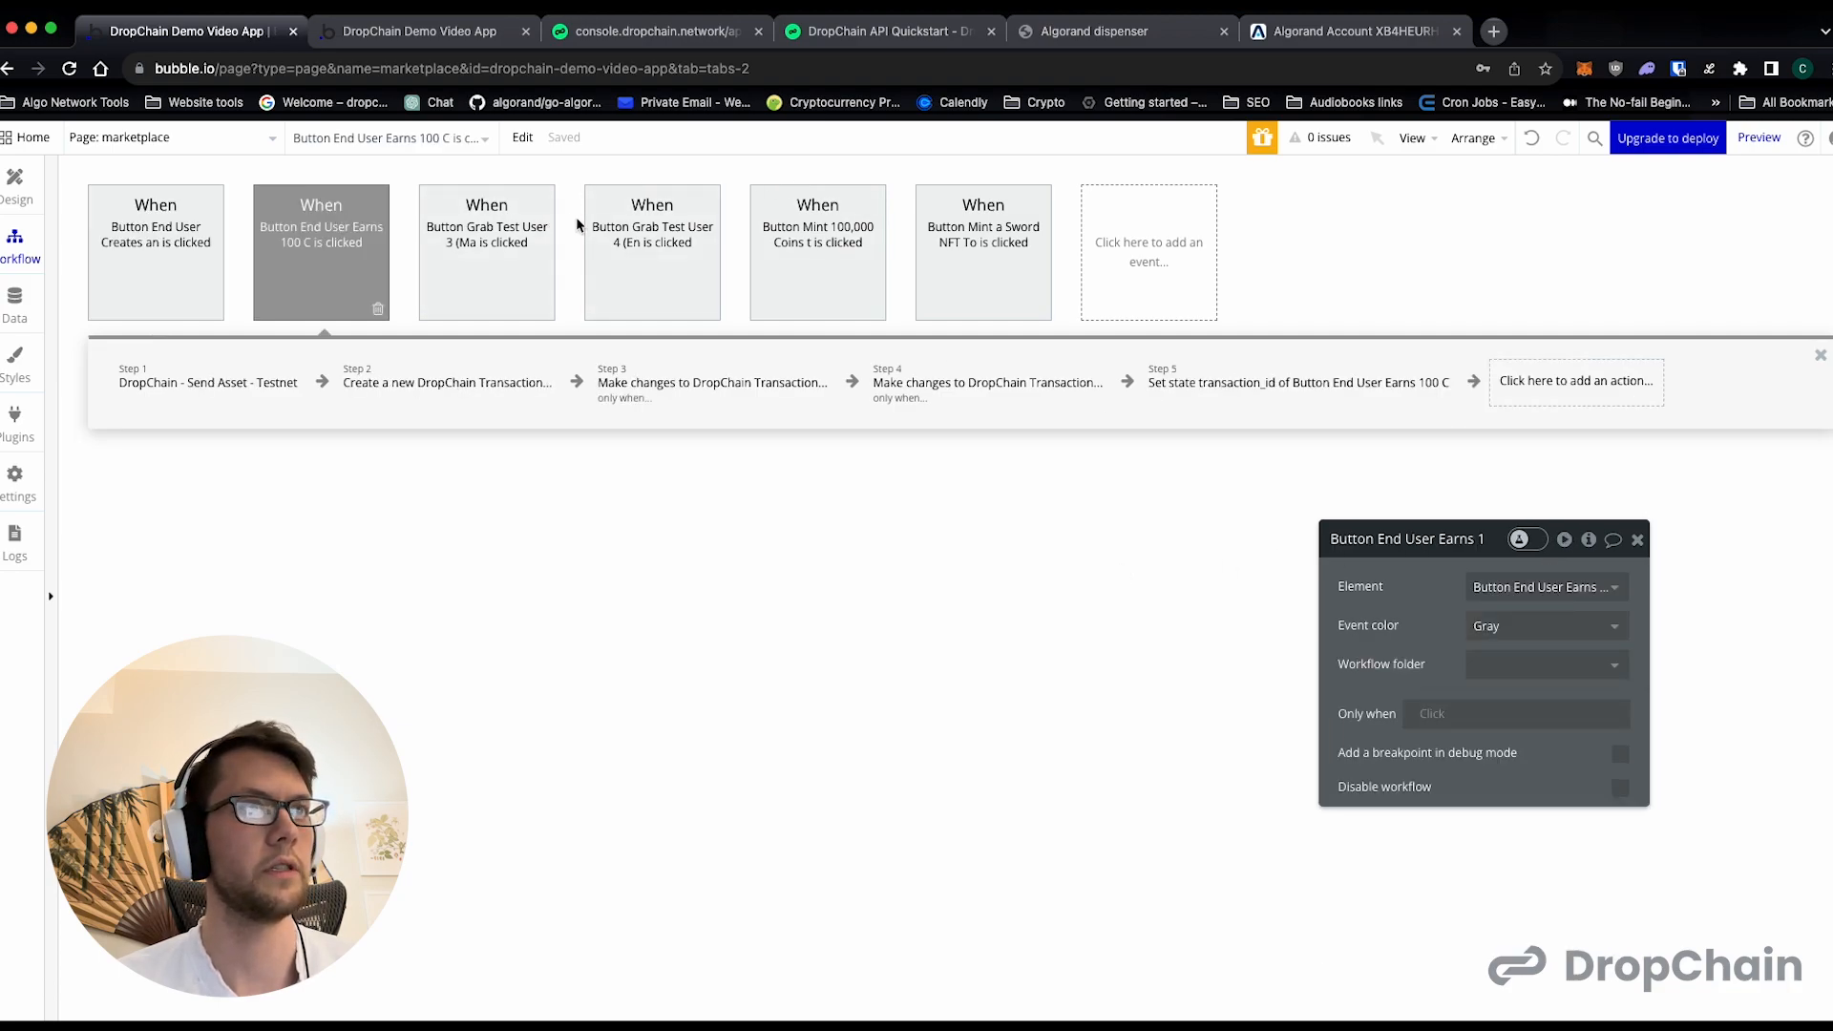
left_click(525, 224)
left_click(688, 253)
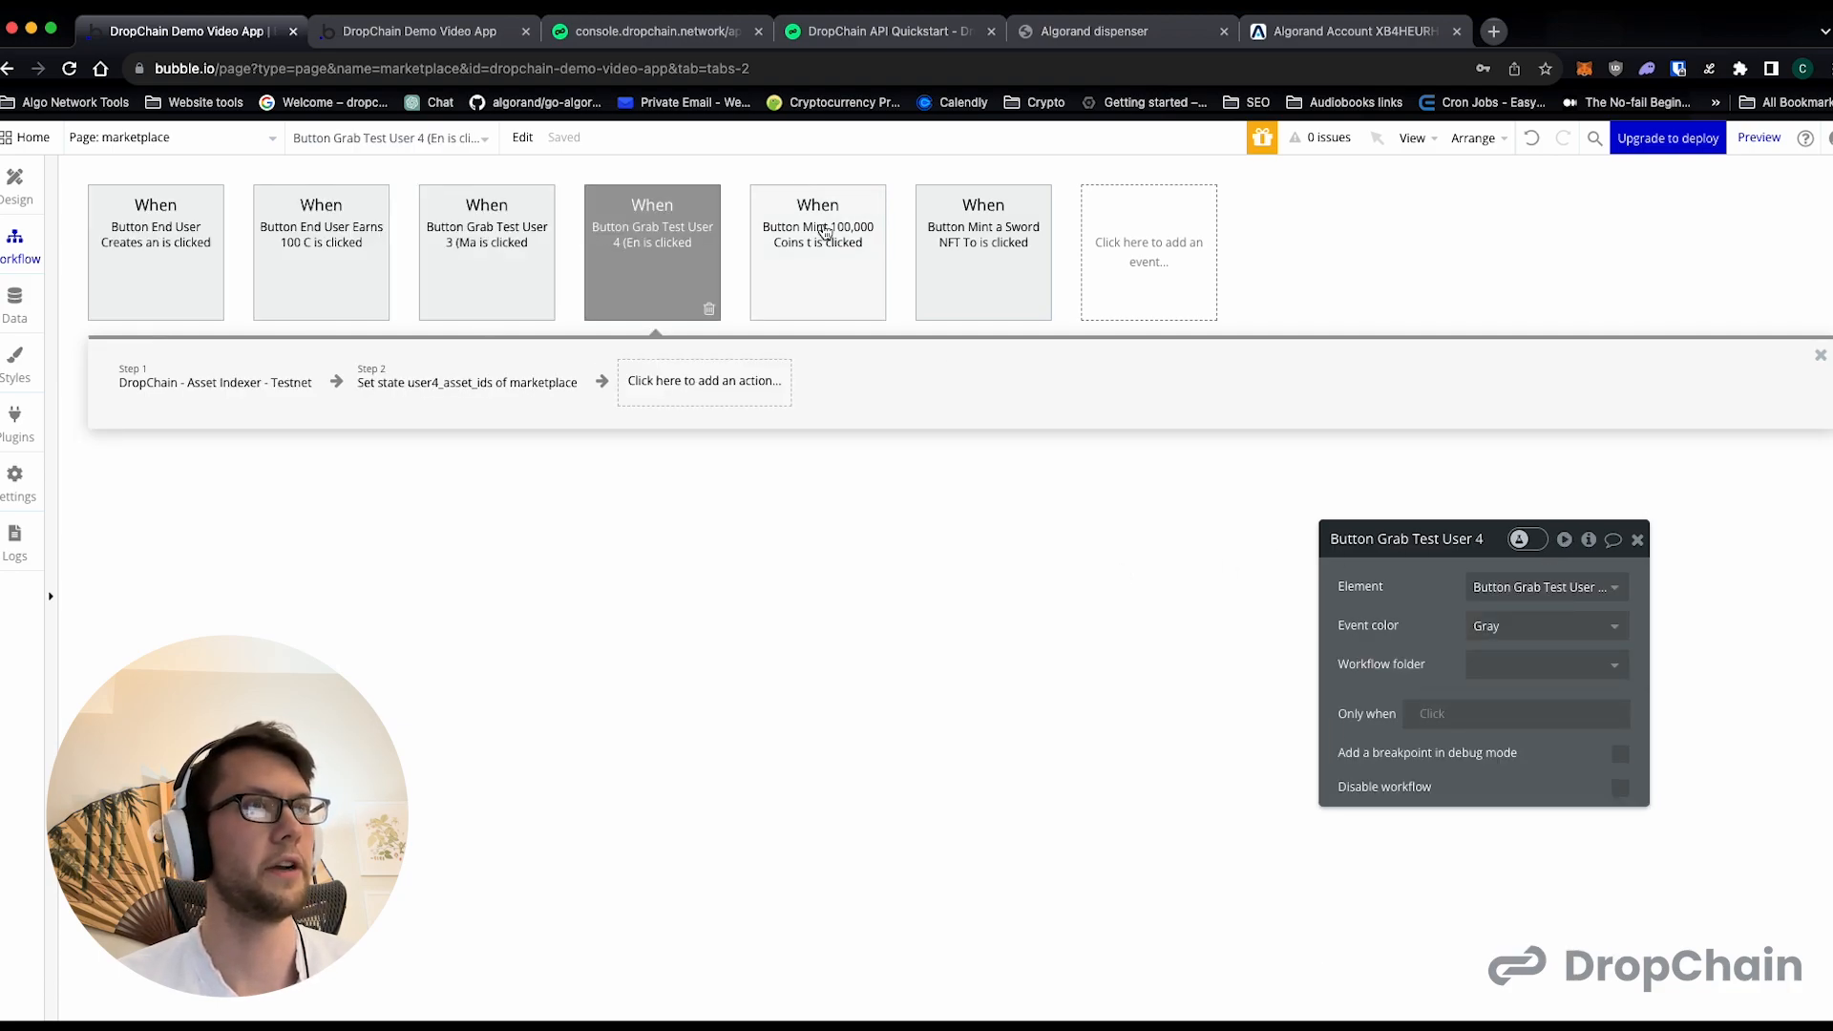
left_click(879, 230)
left_click(995, 234)
left_click(817, 239)
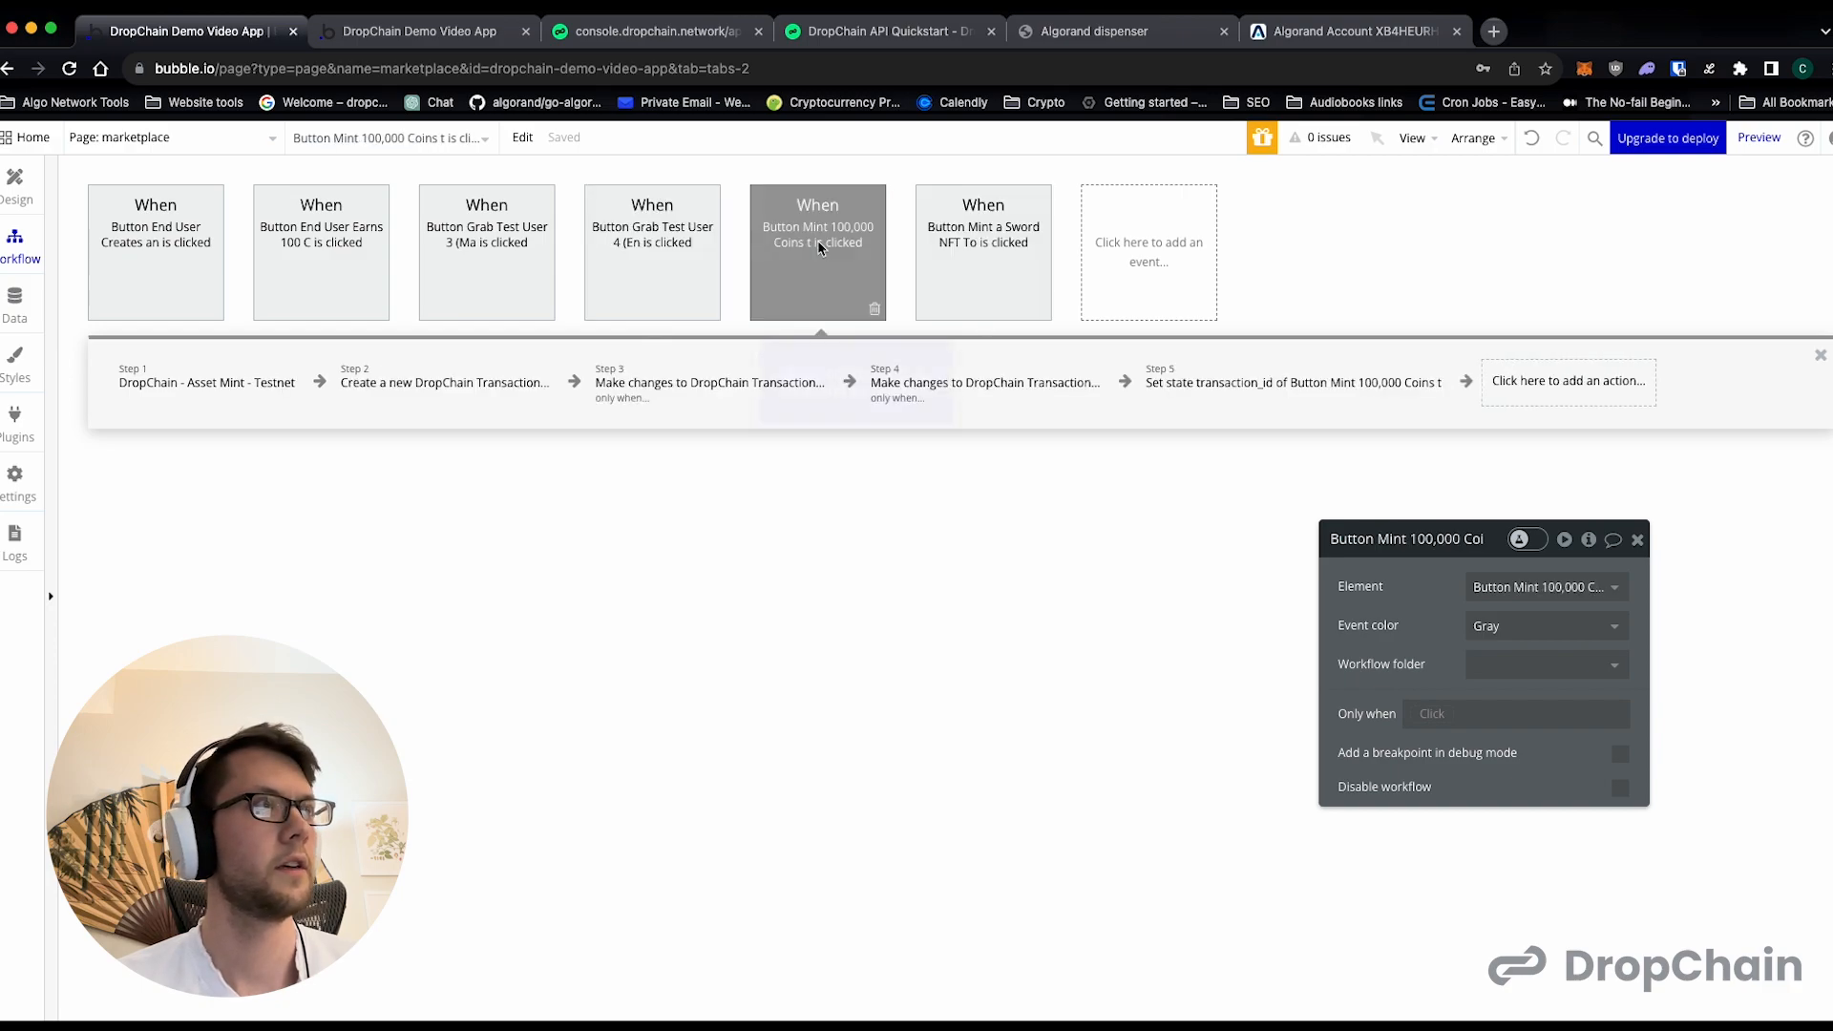
- Paste the copied Send Asset workflow into the marketplace page and set its trigger element to the End User Buys Sword button
left_click(144, 260)
mouse_move(1516, 396)
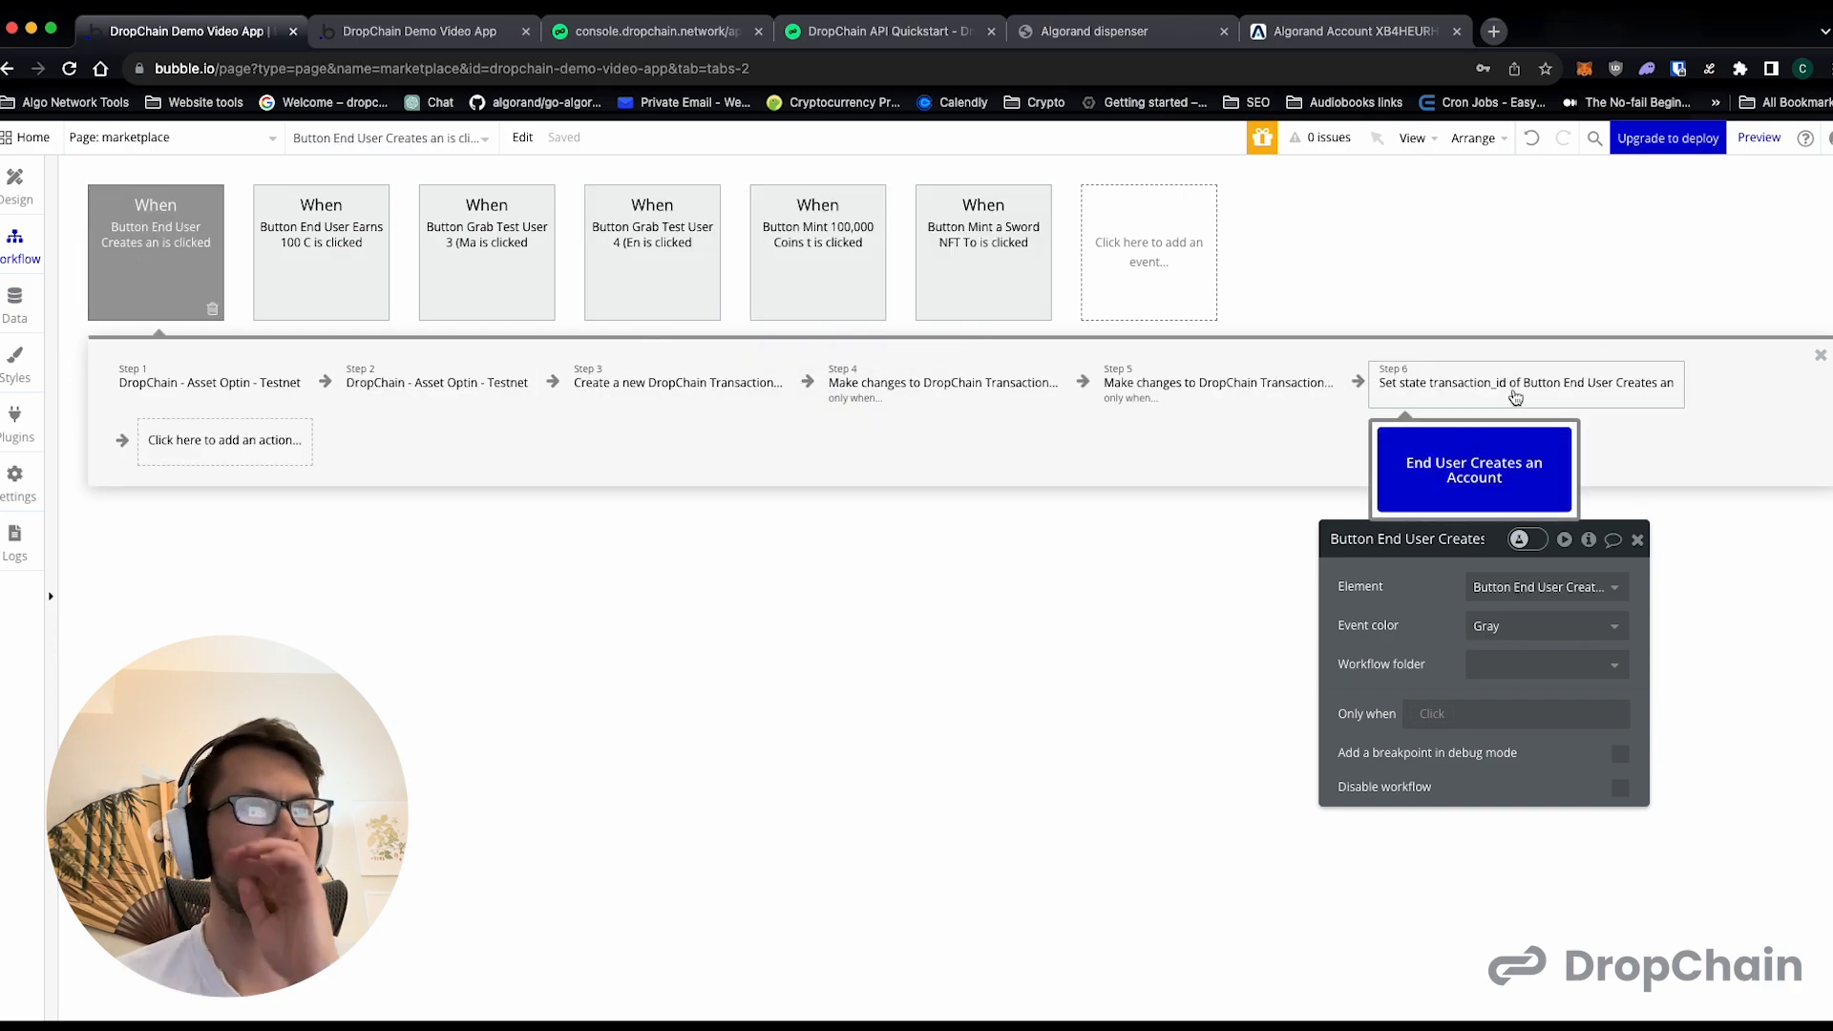
left_click(15, 186)
scroll(896, 466, "down", 1)
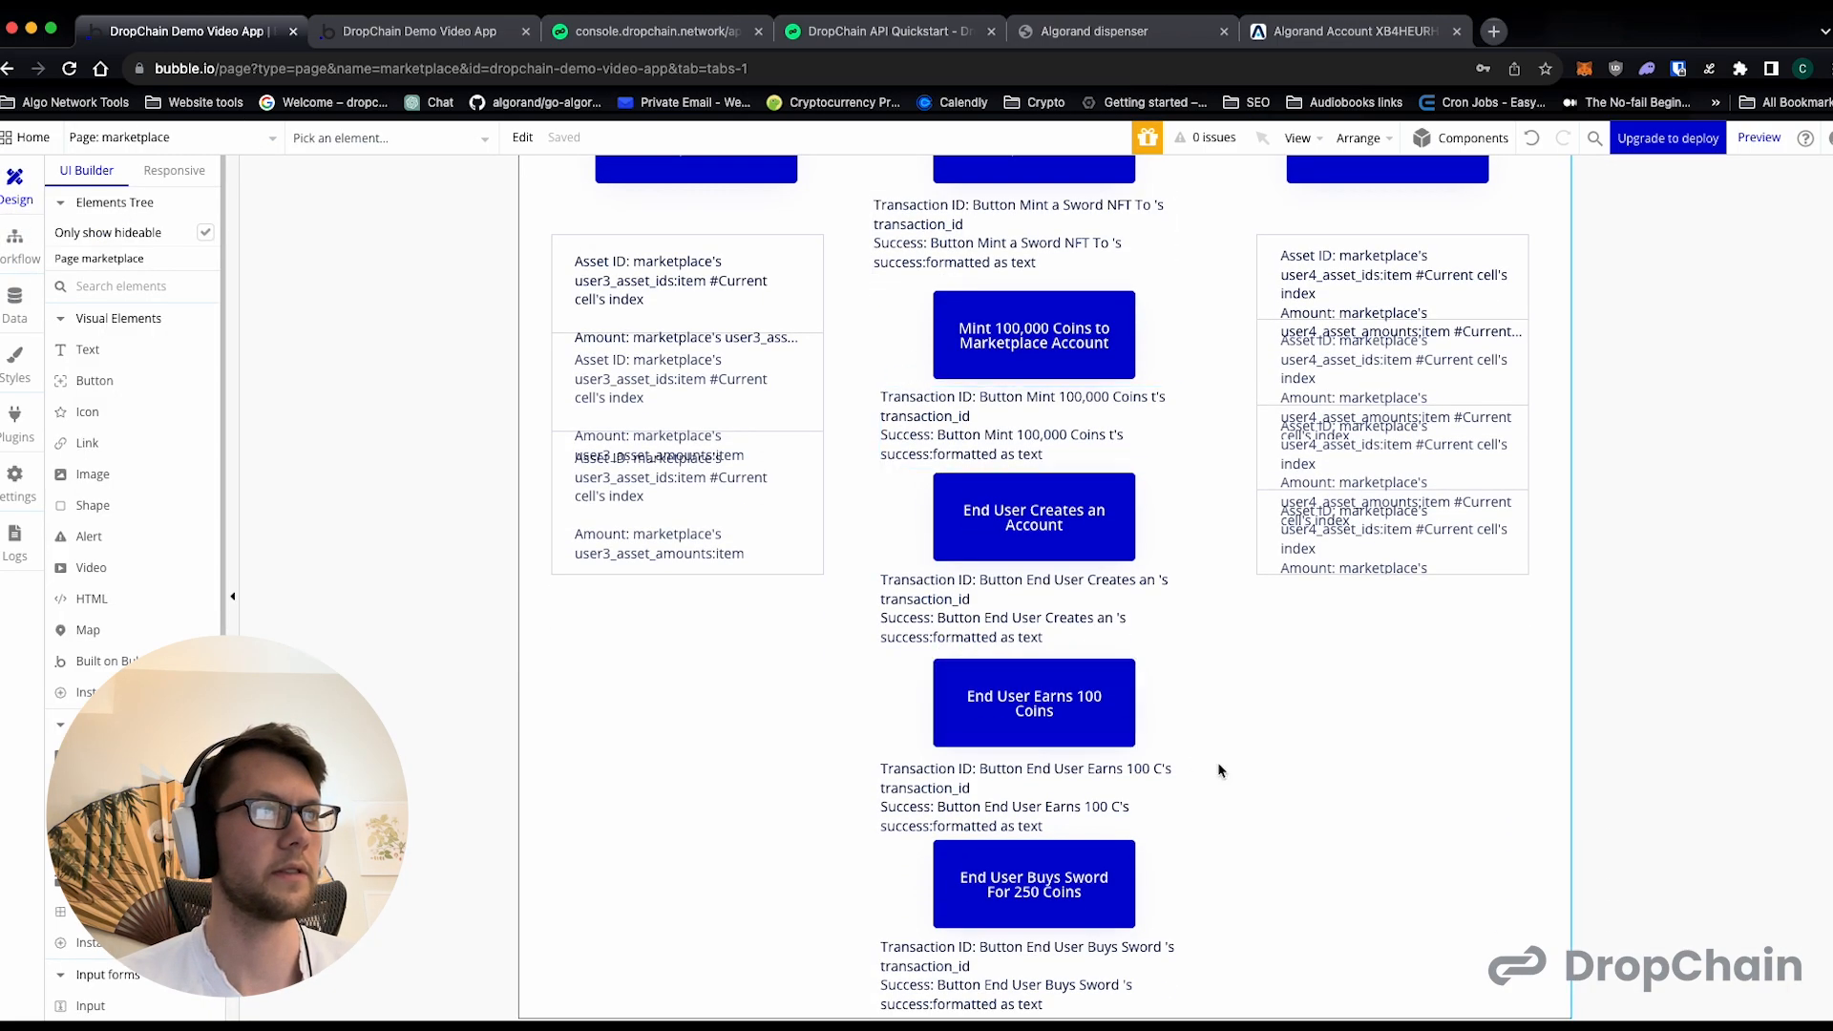
left_click(1010, 895)
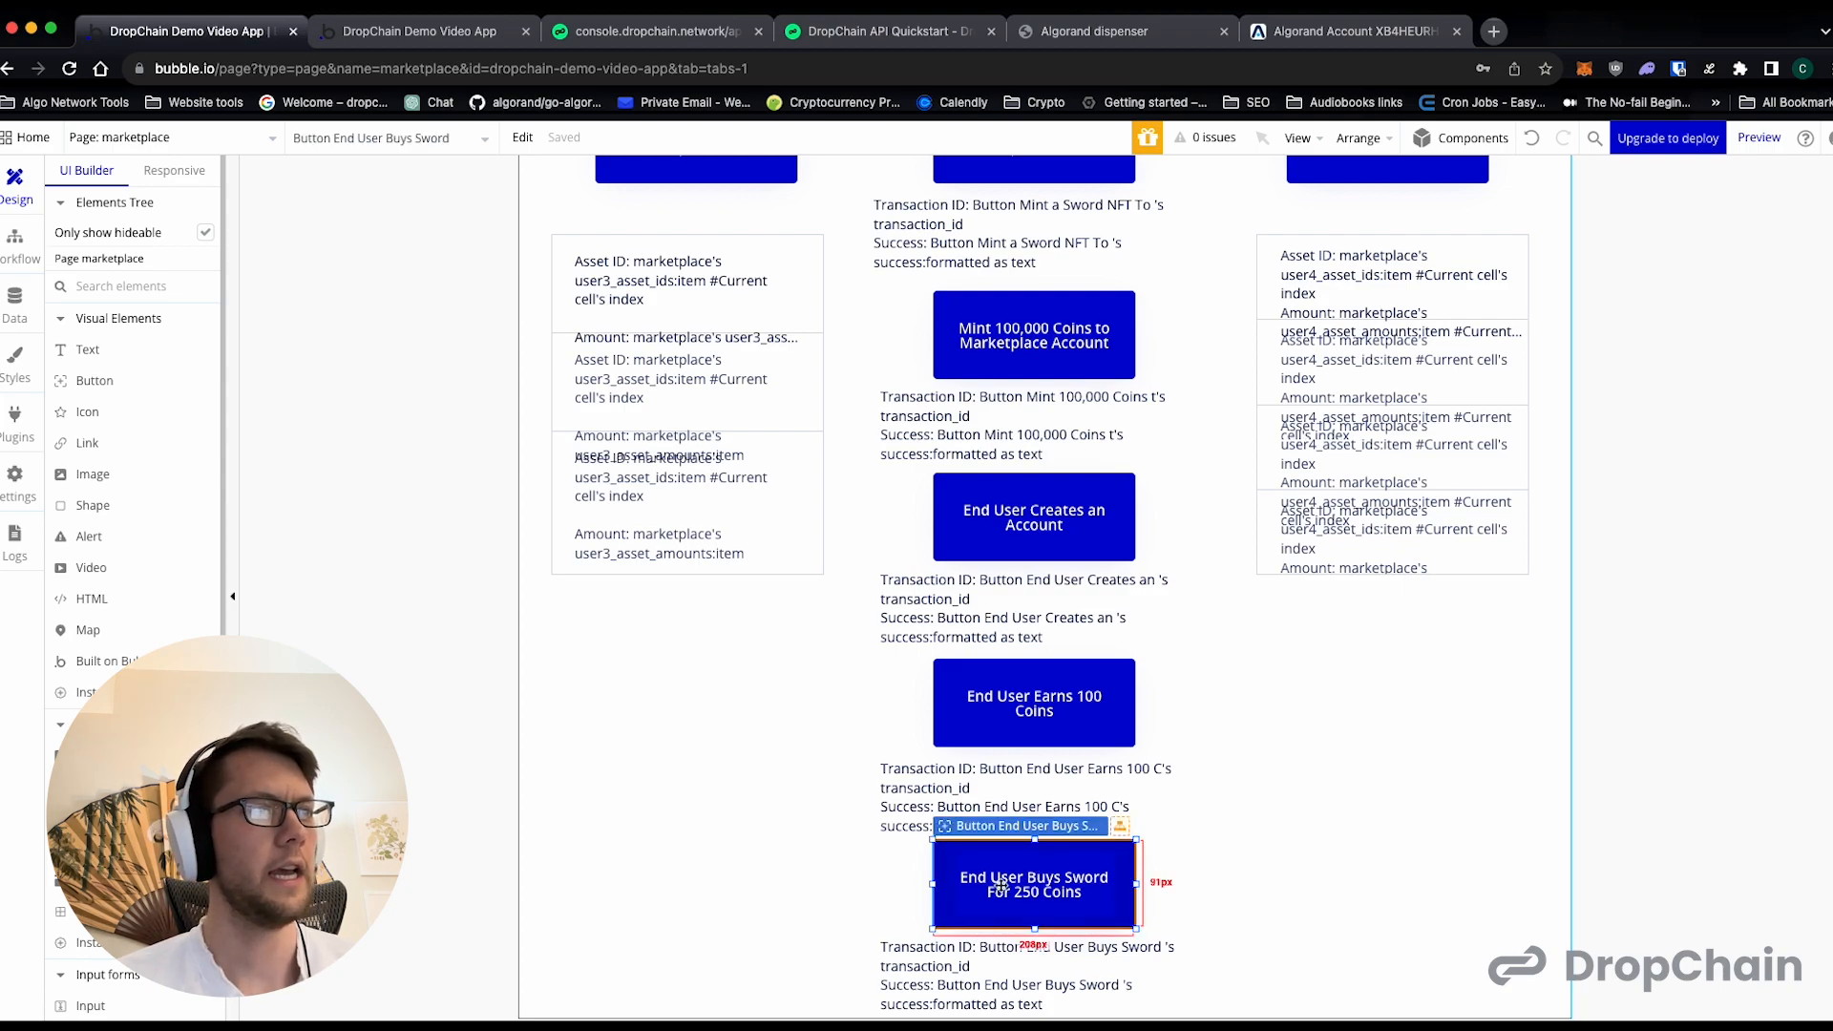
scroll(271, 395, "up", 3)
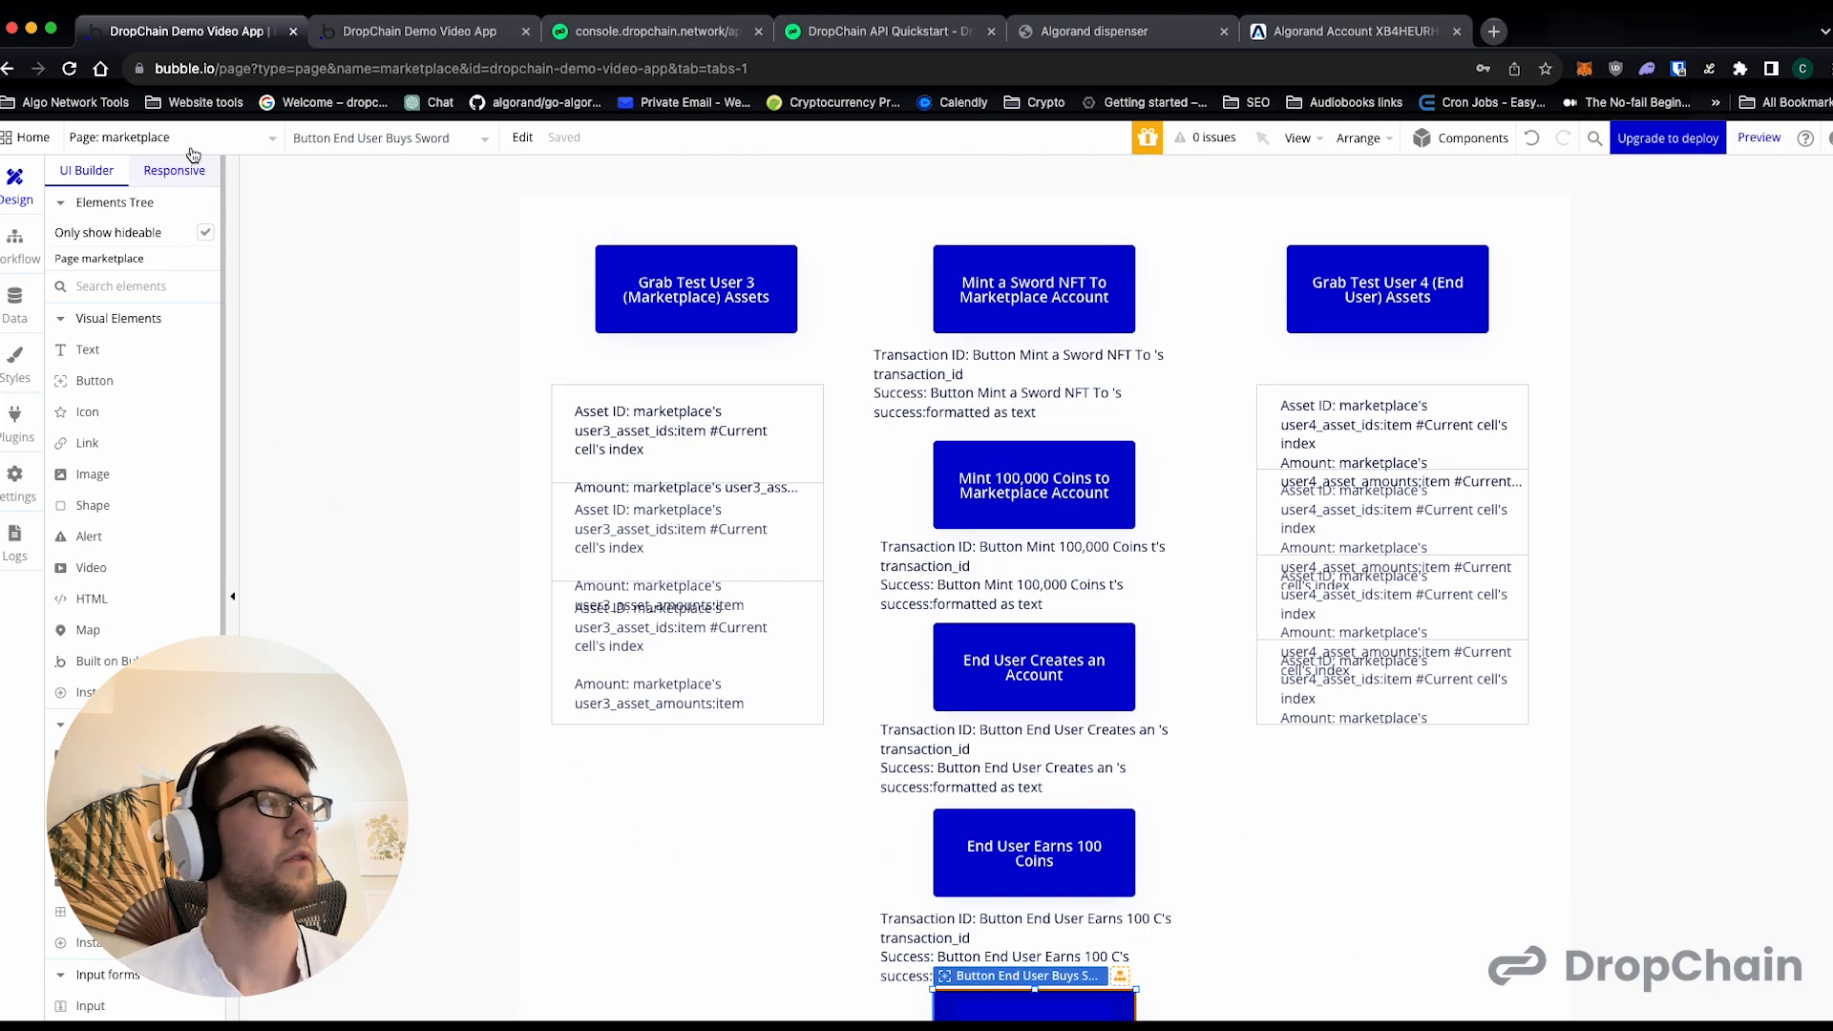
left_click(15, 235)
right_click(174, 243)
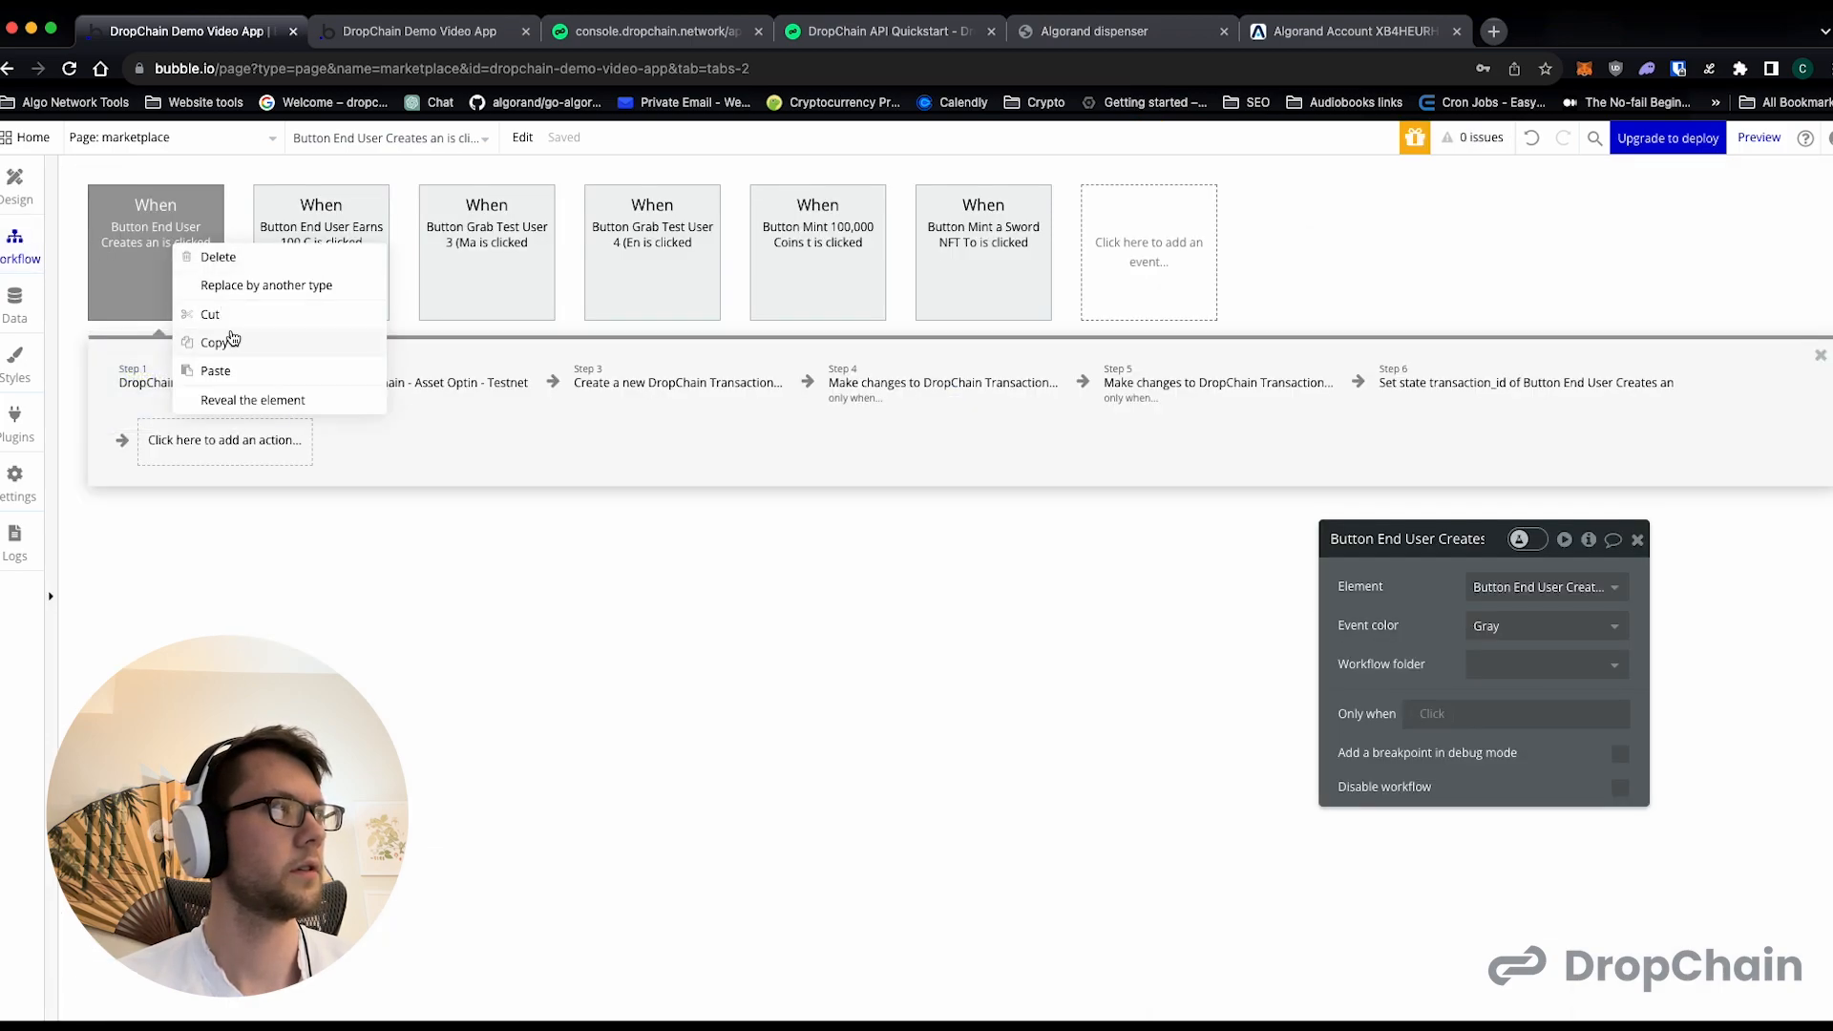
left_click(215, 370)
left_click(165, 268)
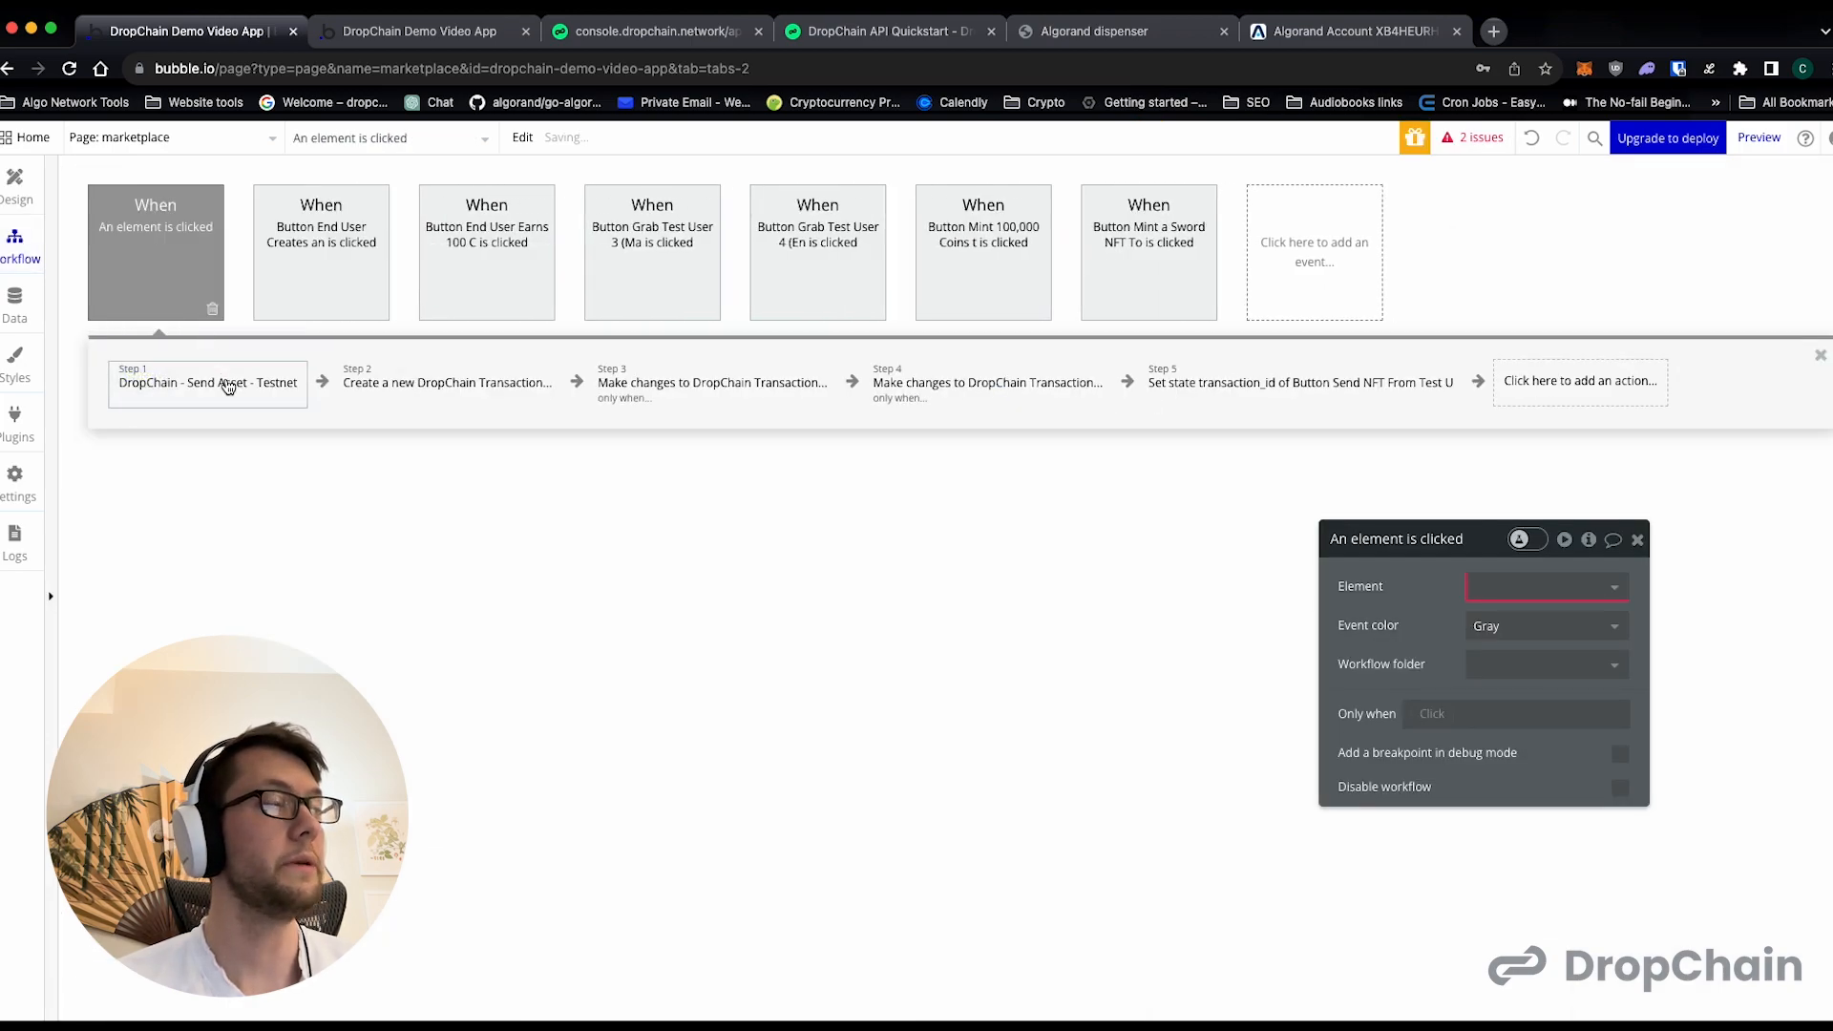
left_click(1547, 587)
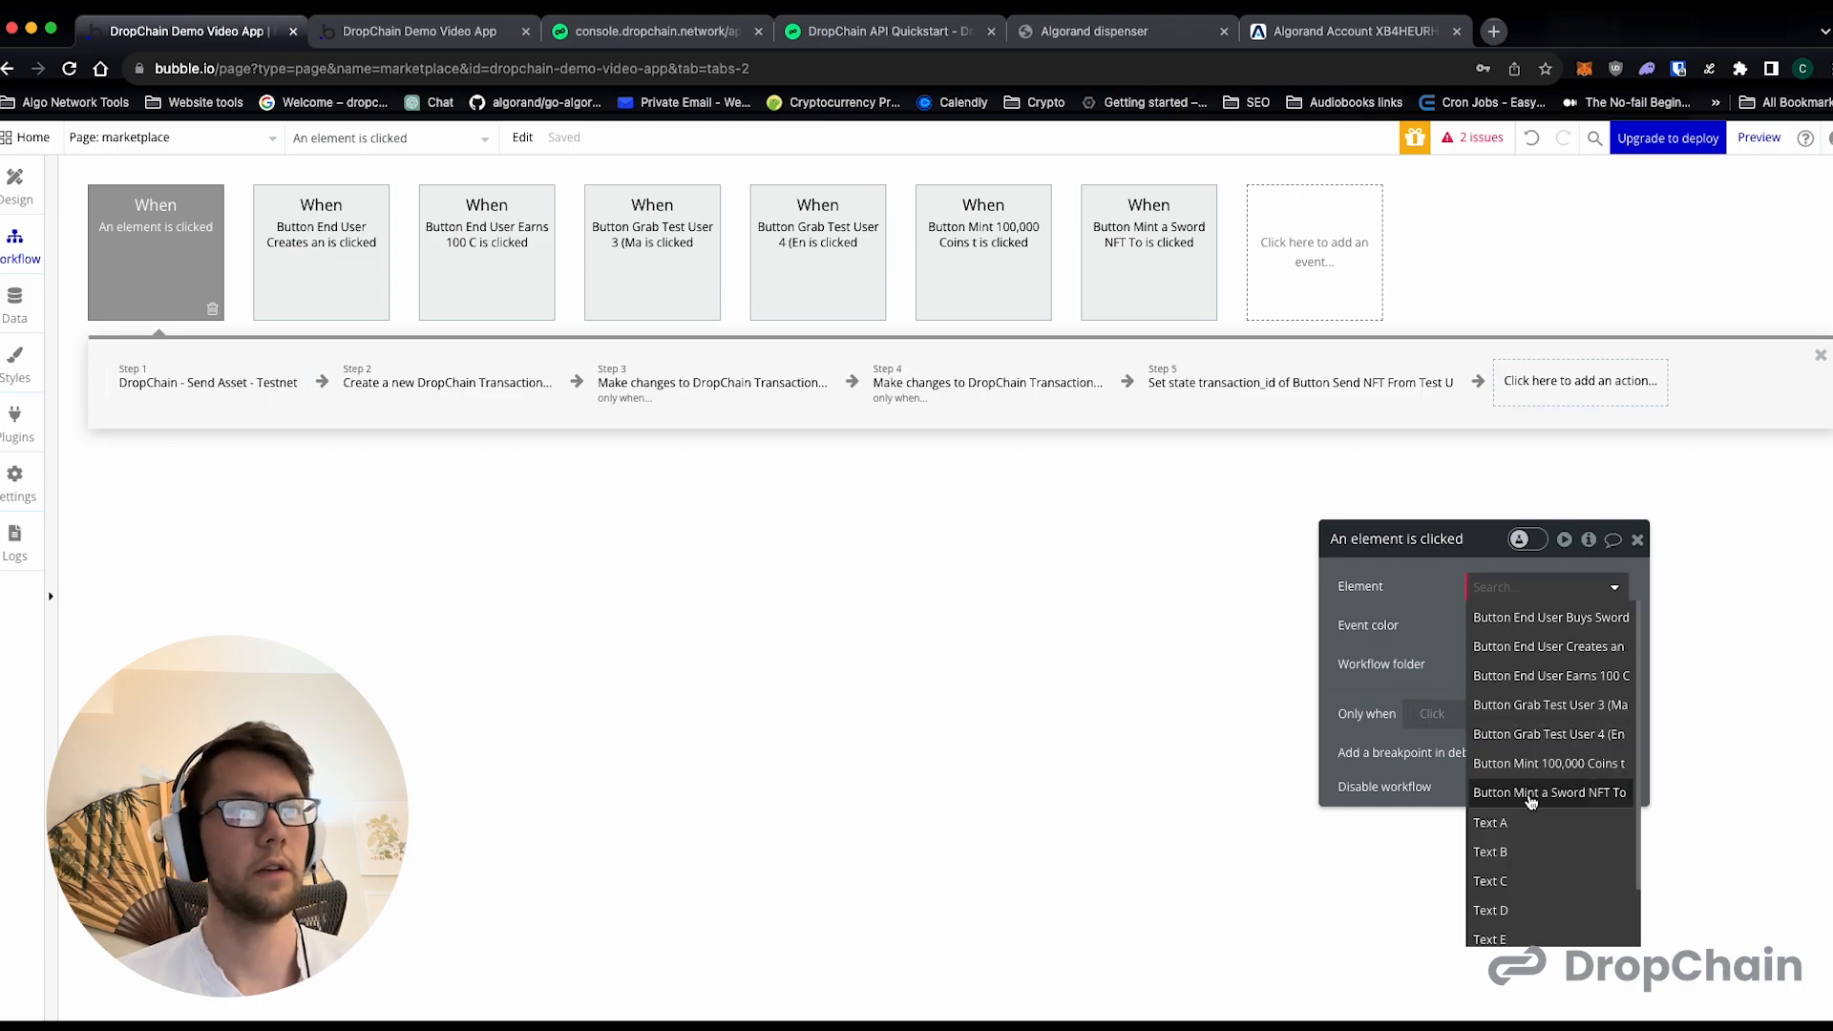
left_click(1538, 608)
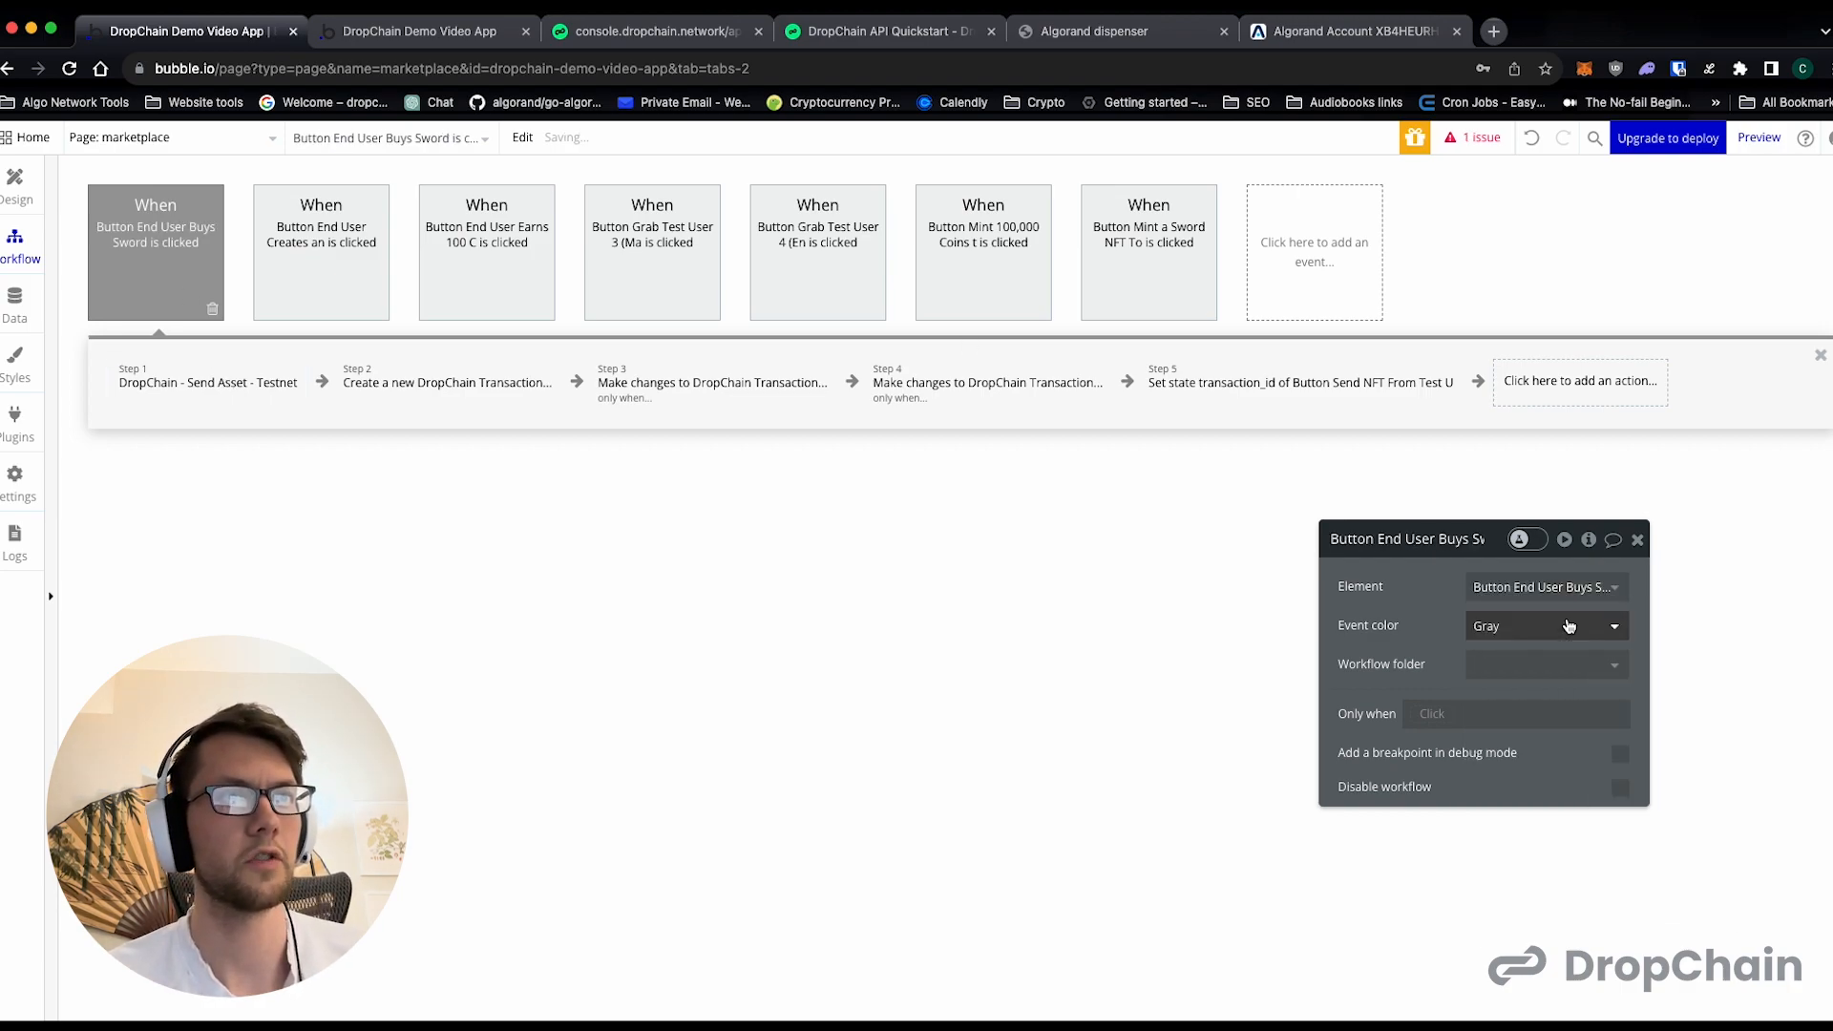
- Add a "DropChain - Atomic Swap - Testnet" action to the sword purchase workflow and place it directly after the Send Asset action
left_click(195, 369)
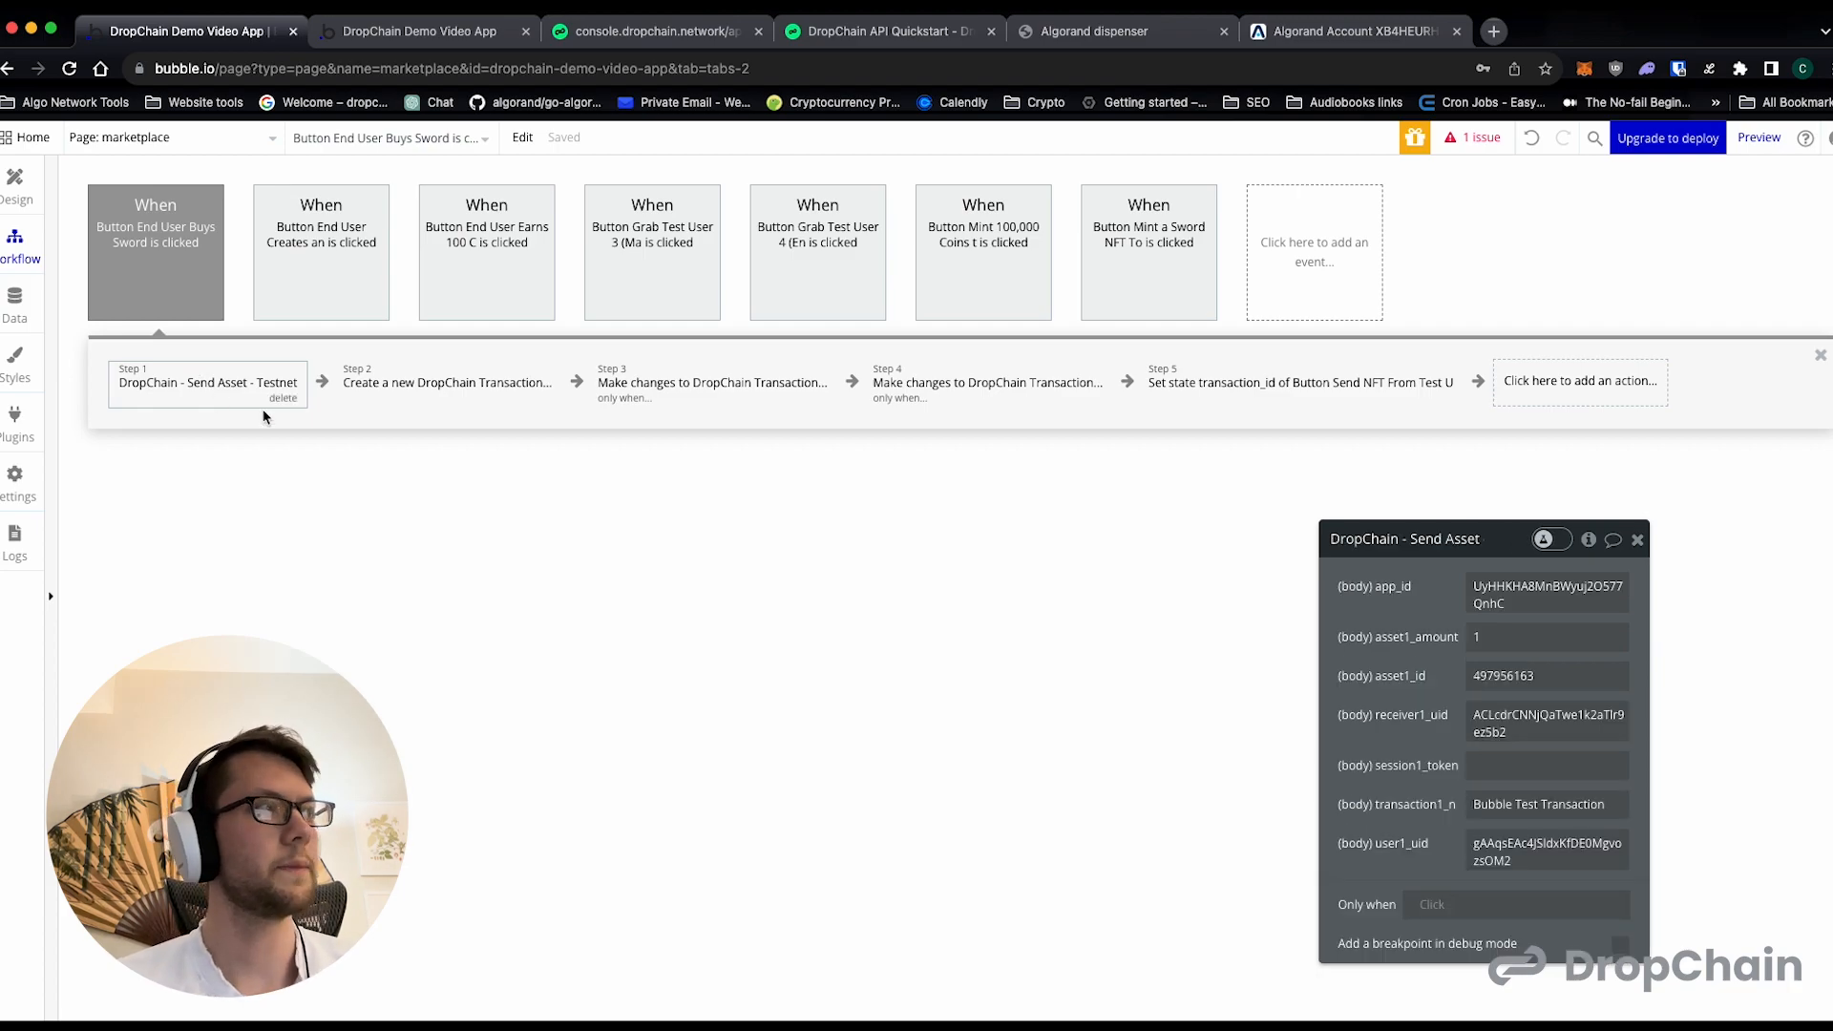
left_click(1575, 381)
type("swap")
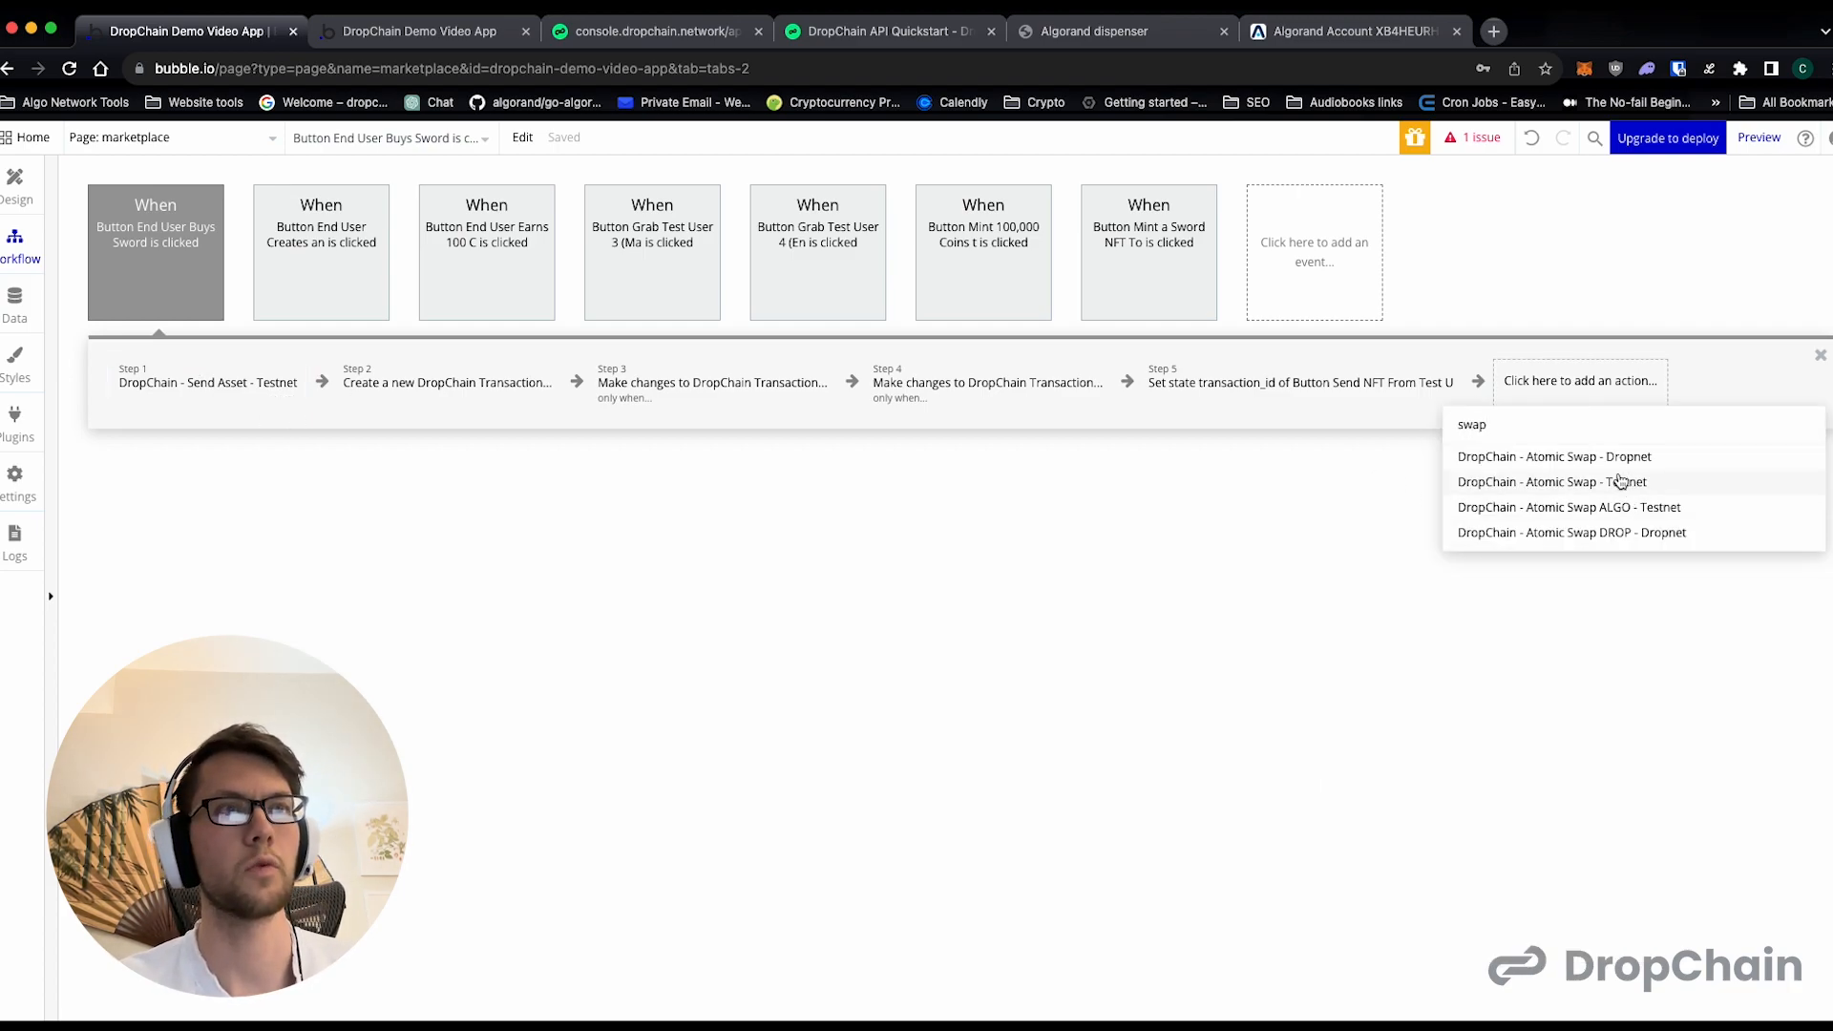
left_click(1623, 481)
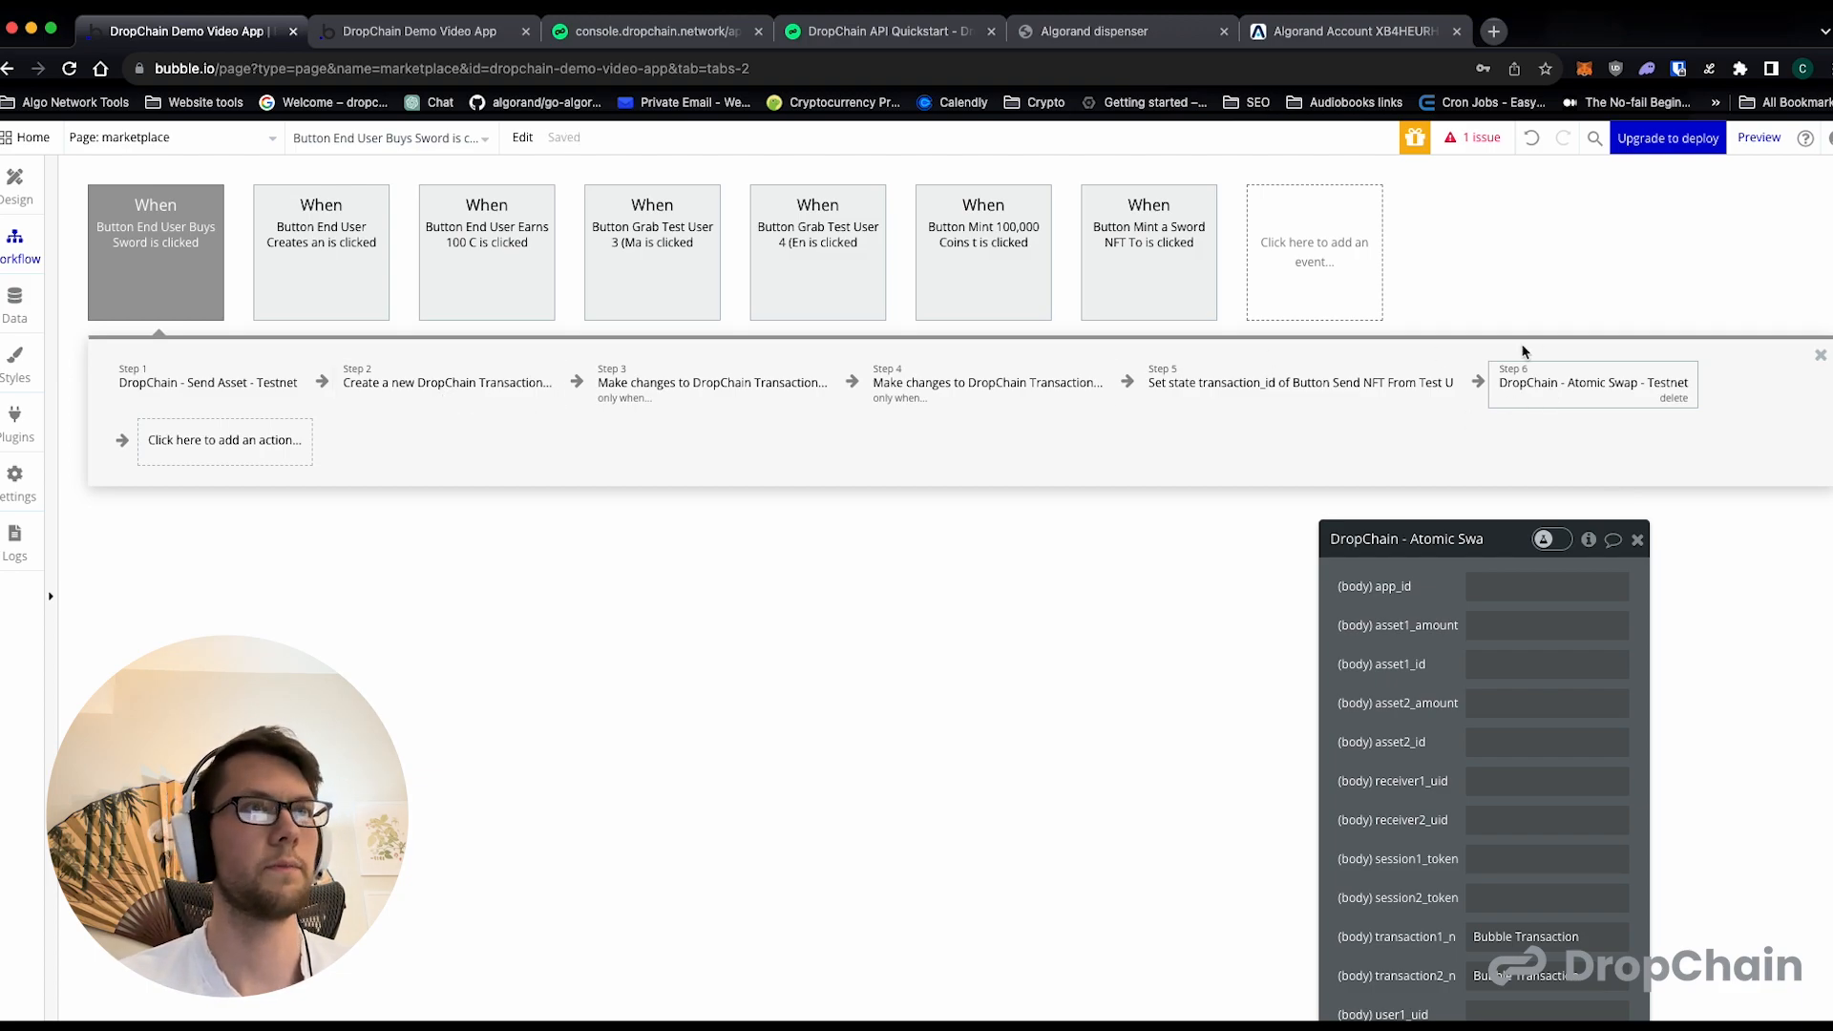
left_click_drag(1592, 376, 438, 398)
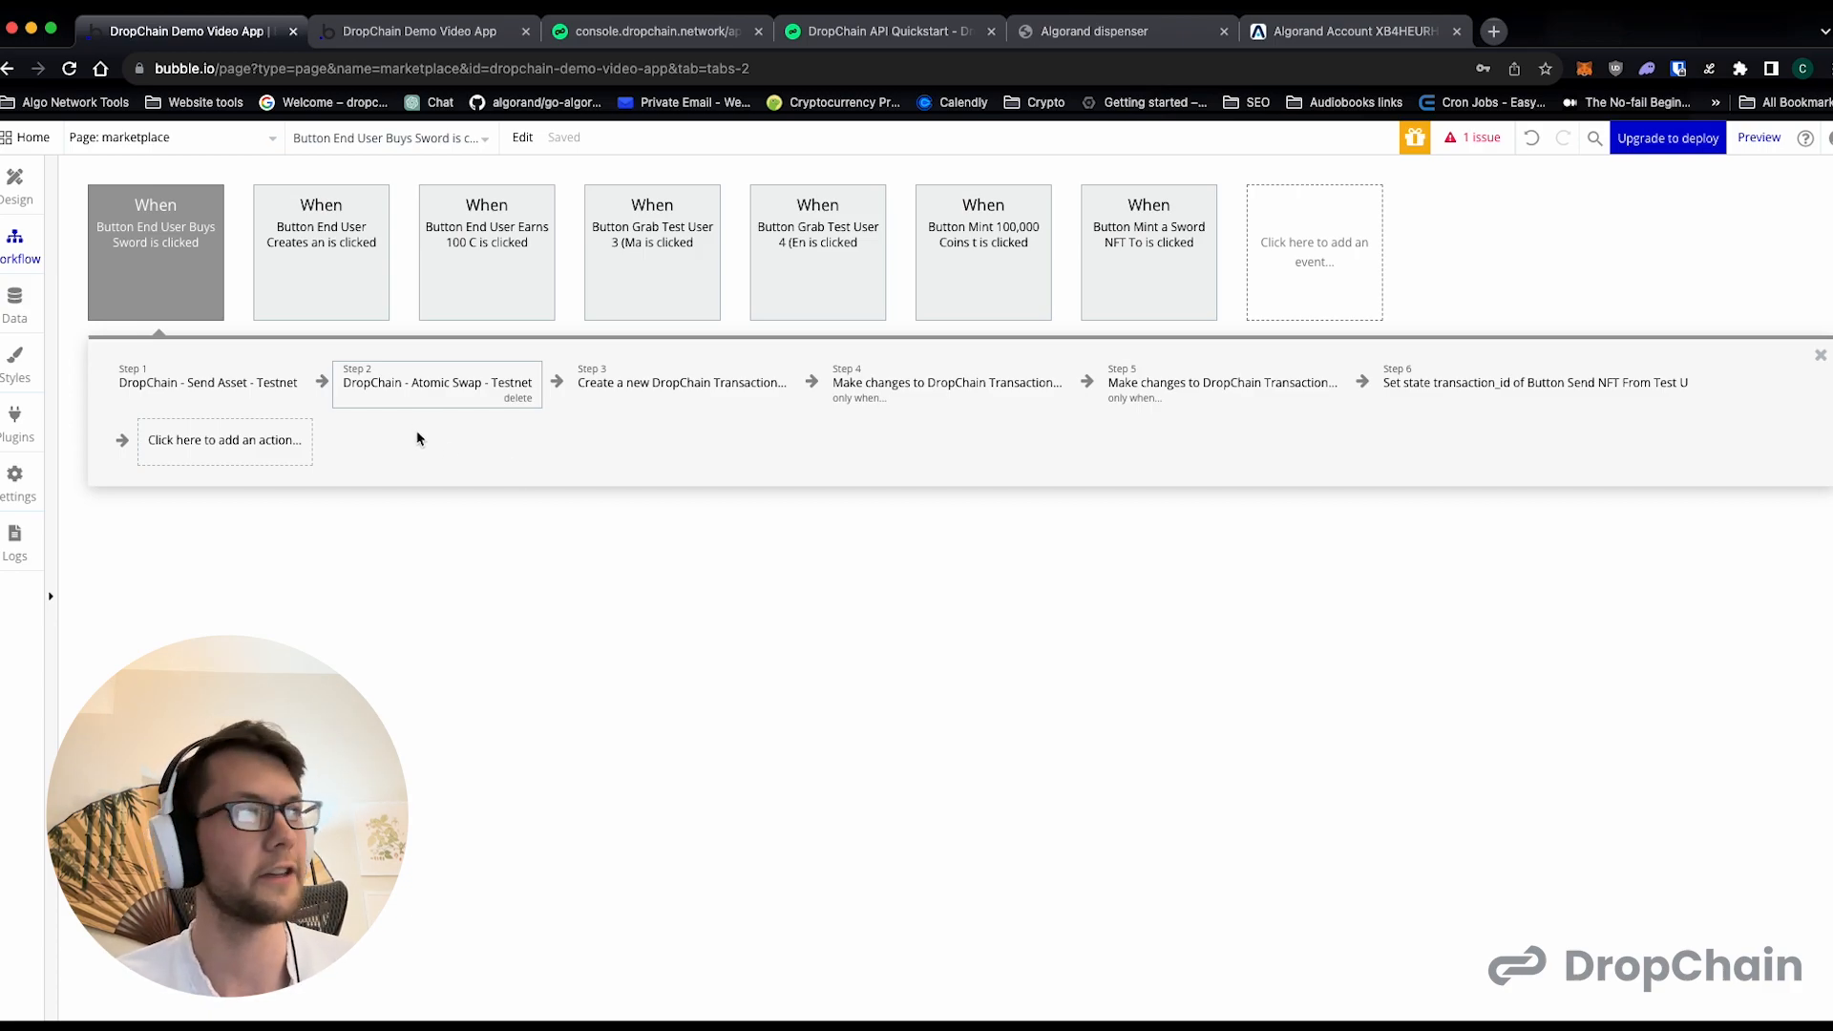
- Set user1_uid of the Atomic Swap action to Test User 3's user ID from the DropChain console
left_click(261, 383)
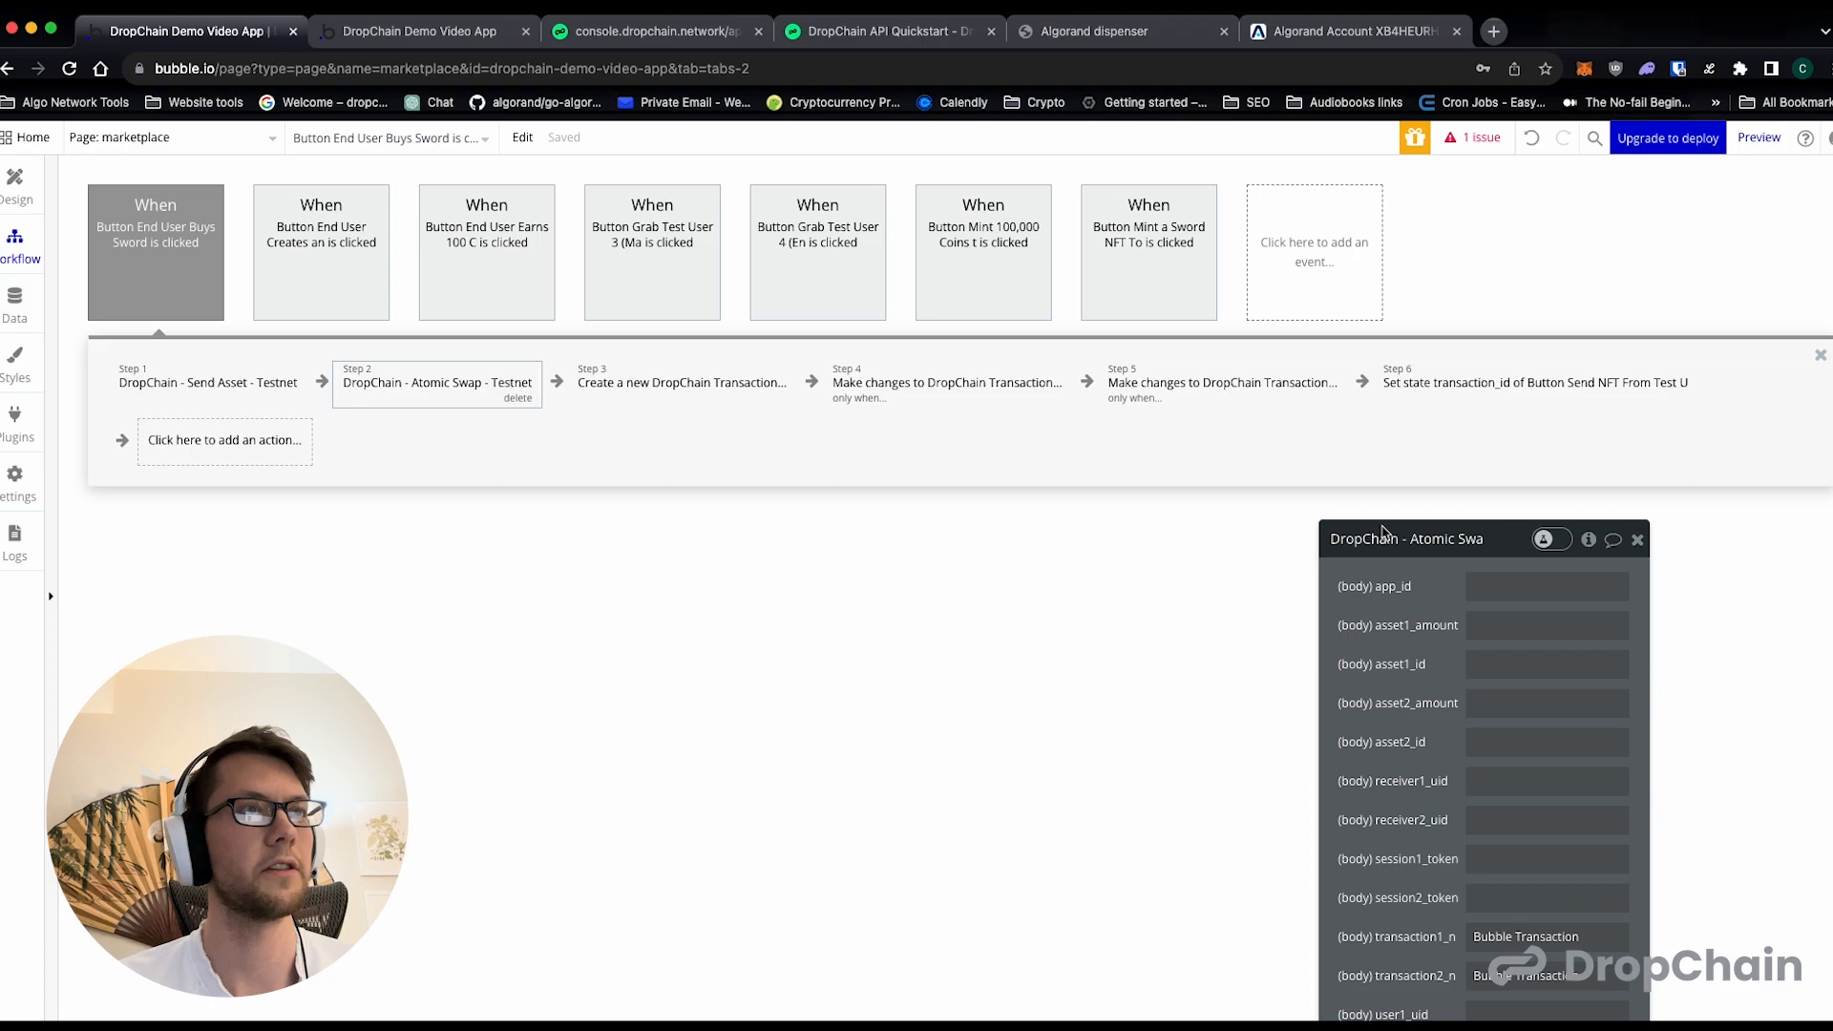
left_click_drag(1382, 532, 823, 344)
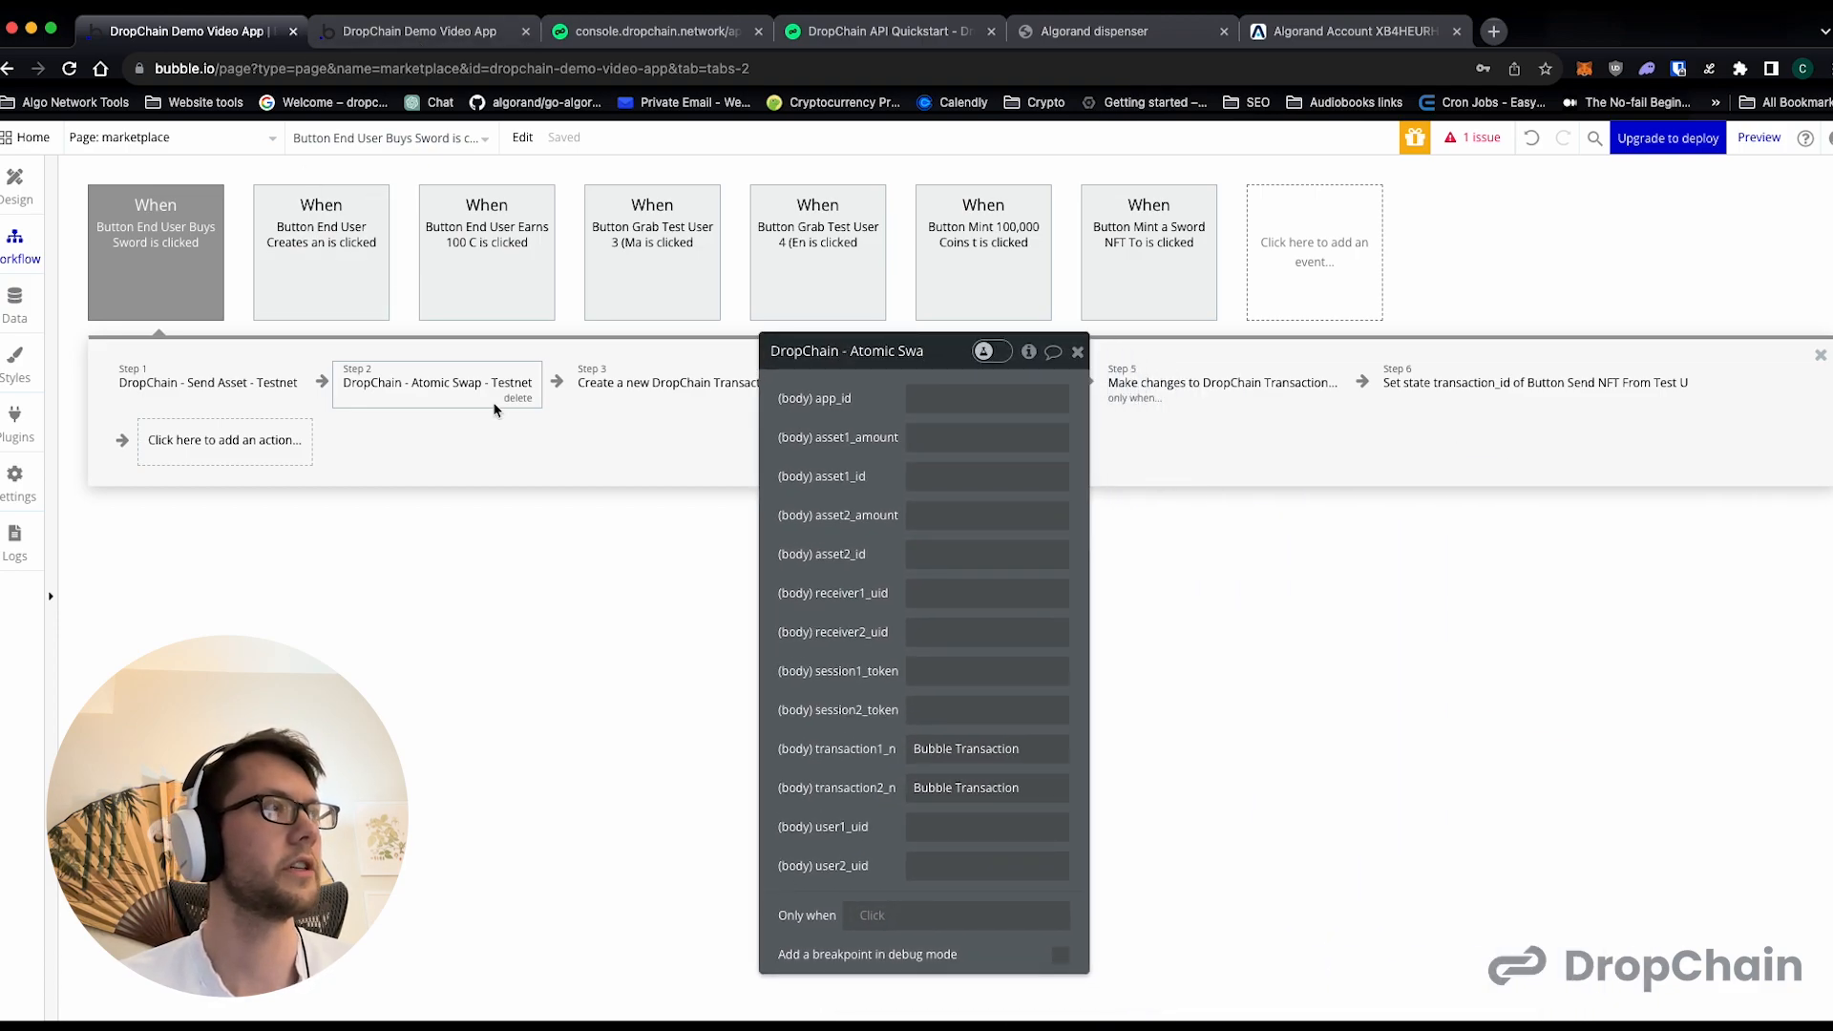
left_click(409, 42)
left_click(606, 42)
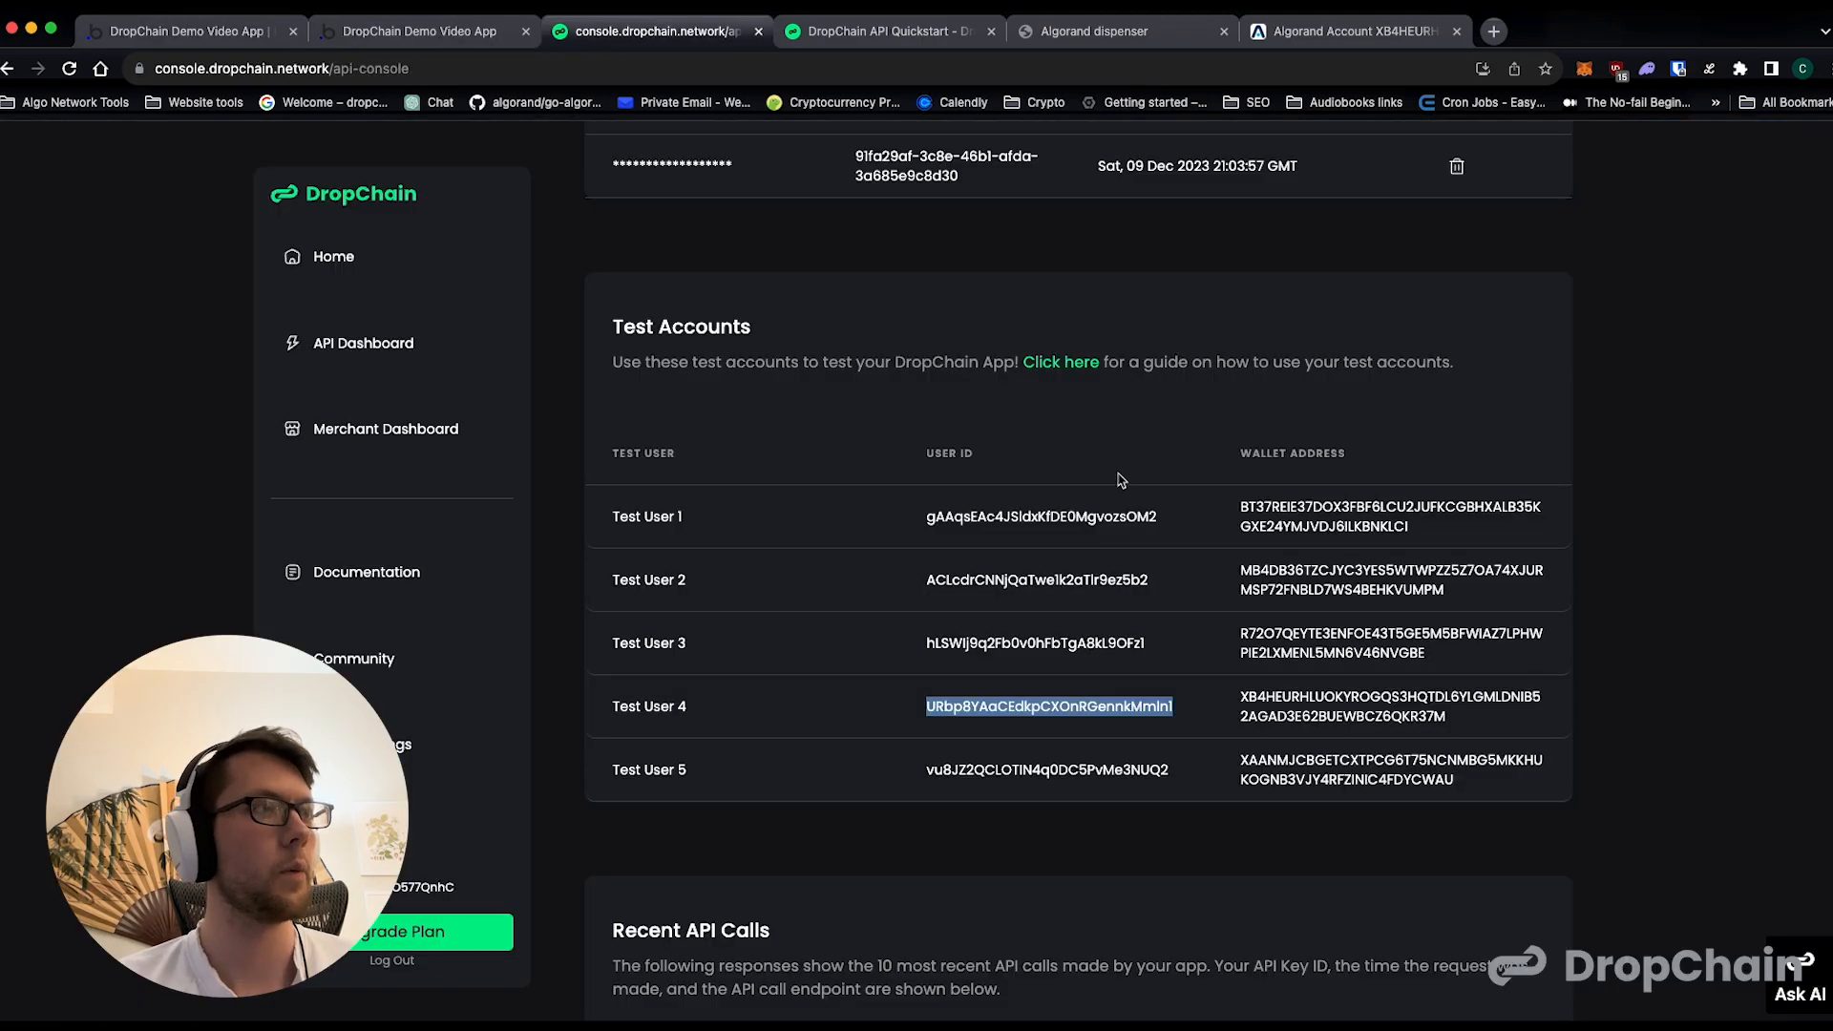
double_click(1050, 643)
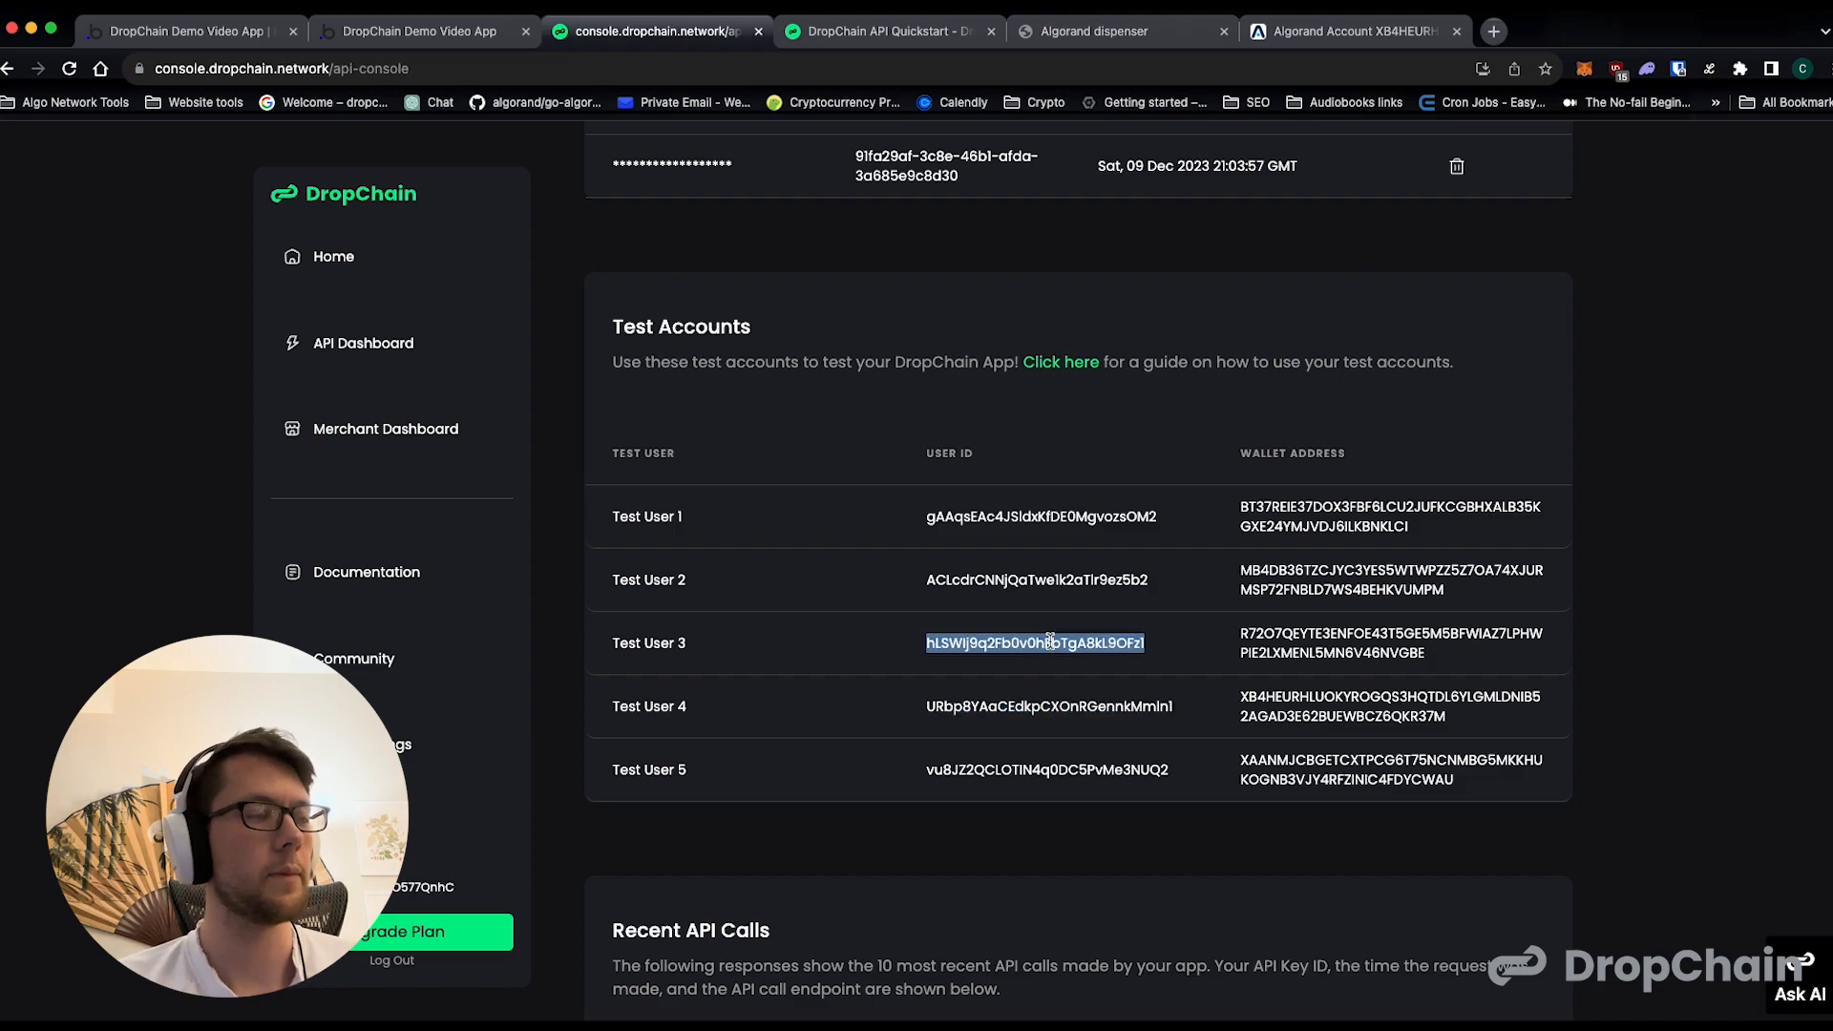
left_click(244, 38)
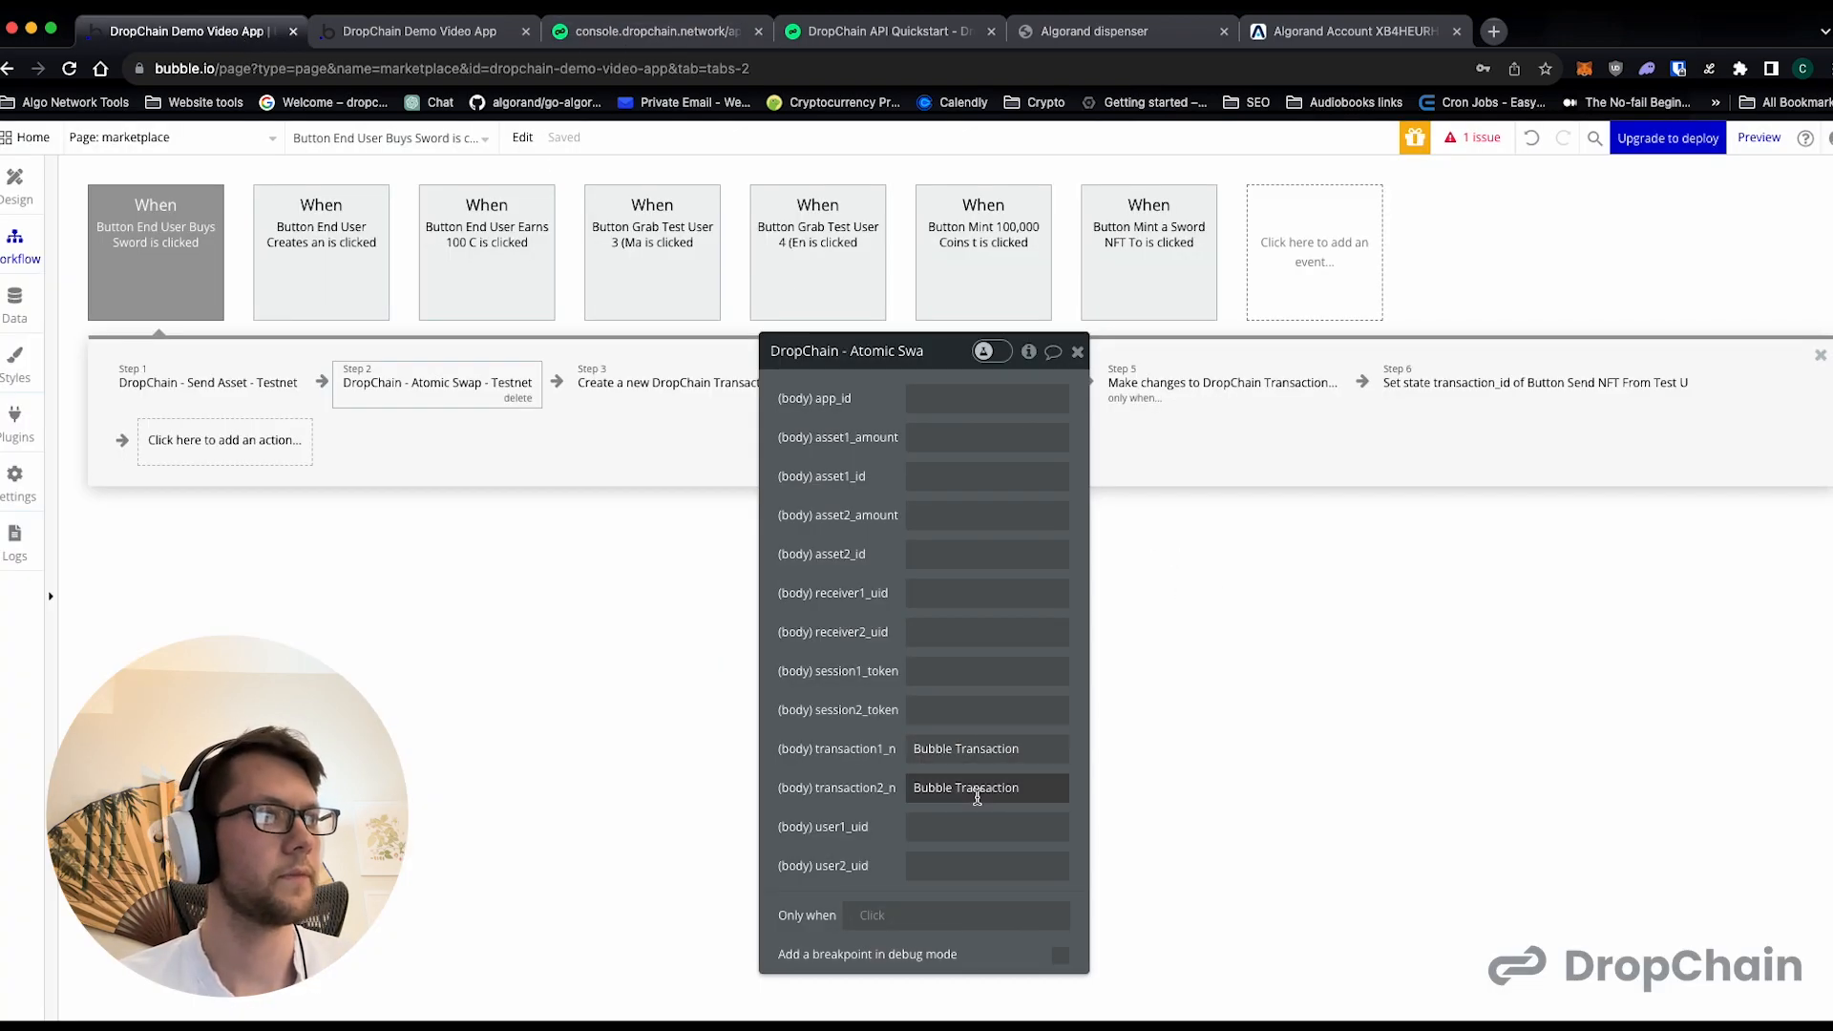
left_click(958, 829)
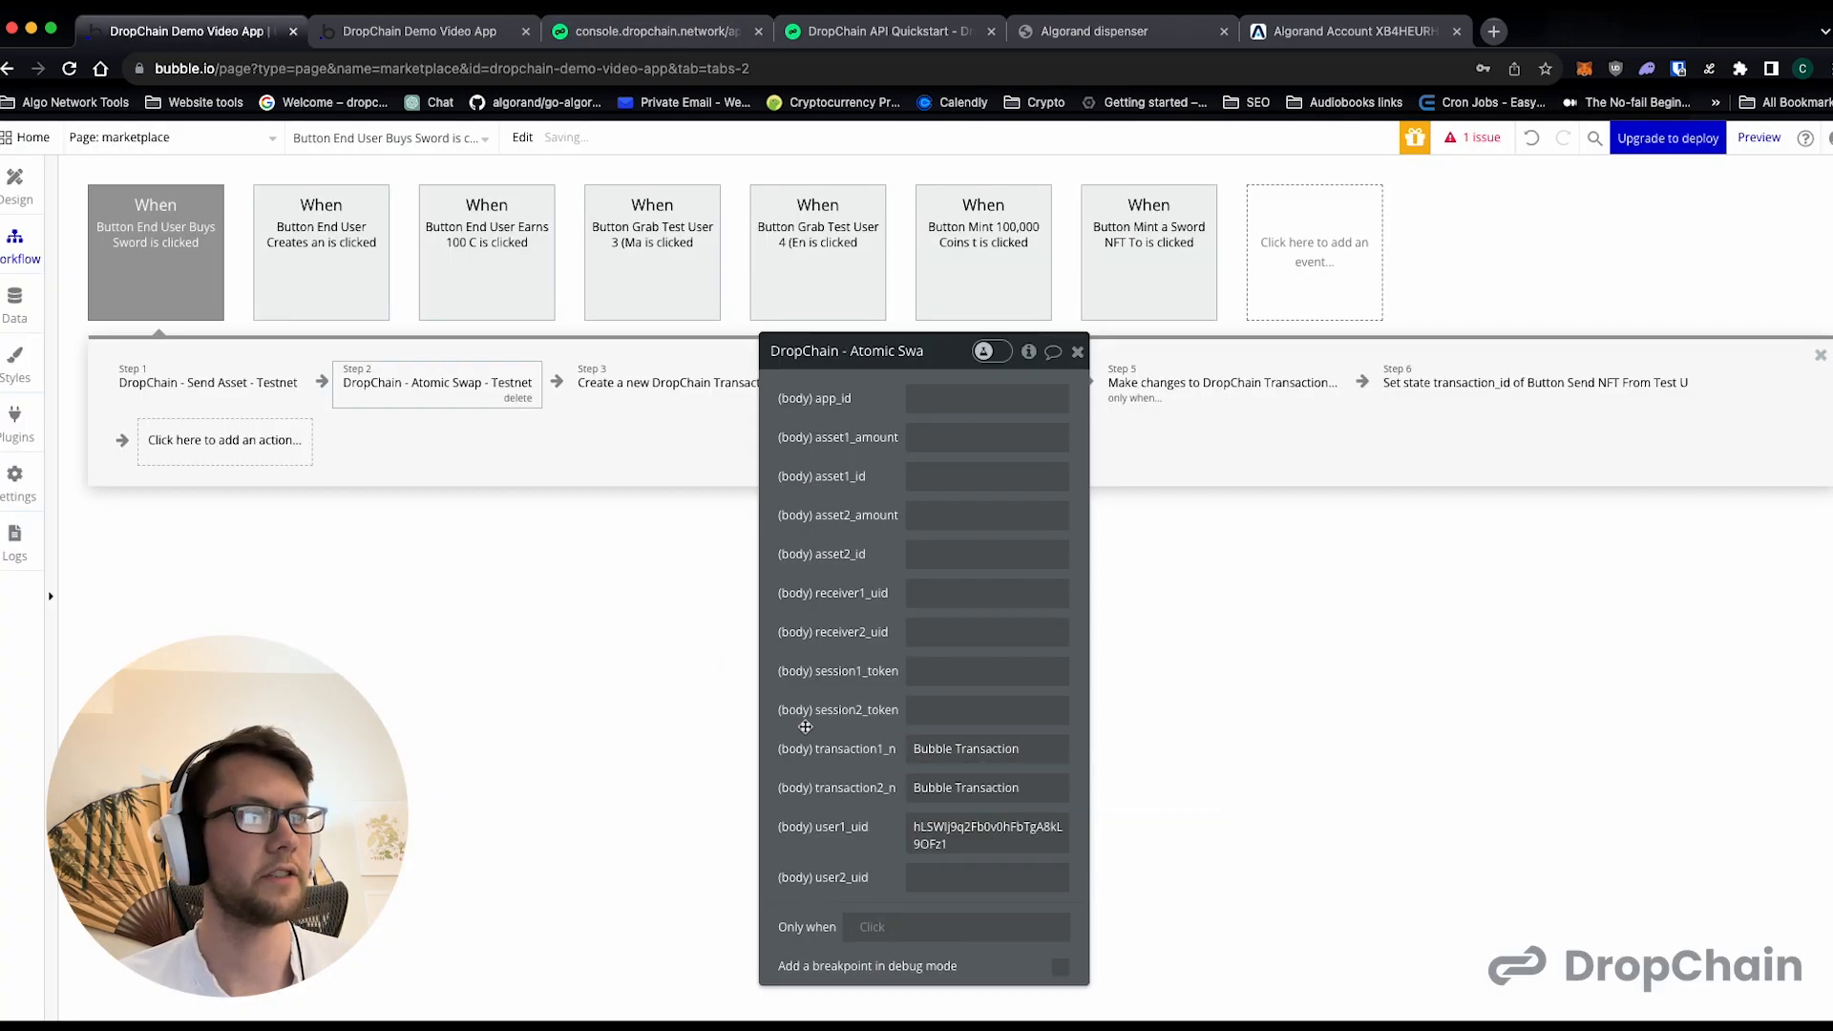
- Set user2_uid of the Atomic Swap action to Test User 4's user ID from the DropChain console
key("ctrl+Tab")
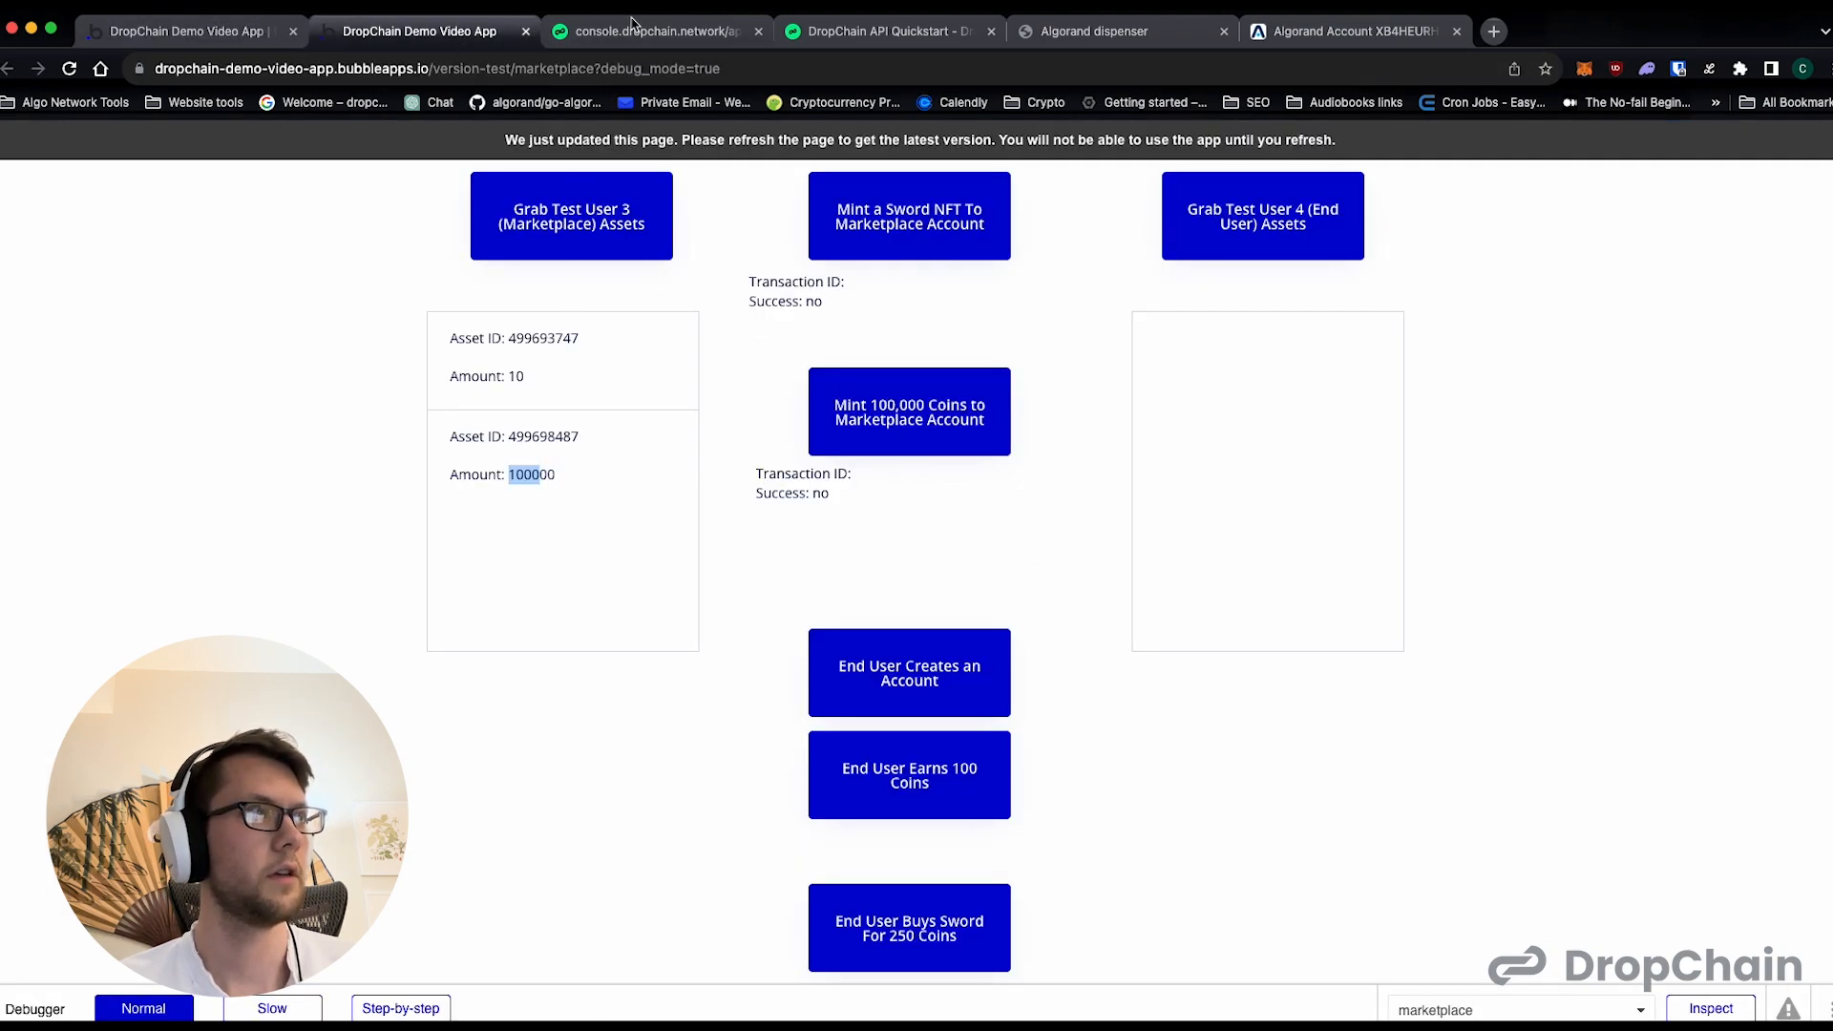
key("ctrl+Tab")
double_click(932, 707)
left_click(204, 38)
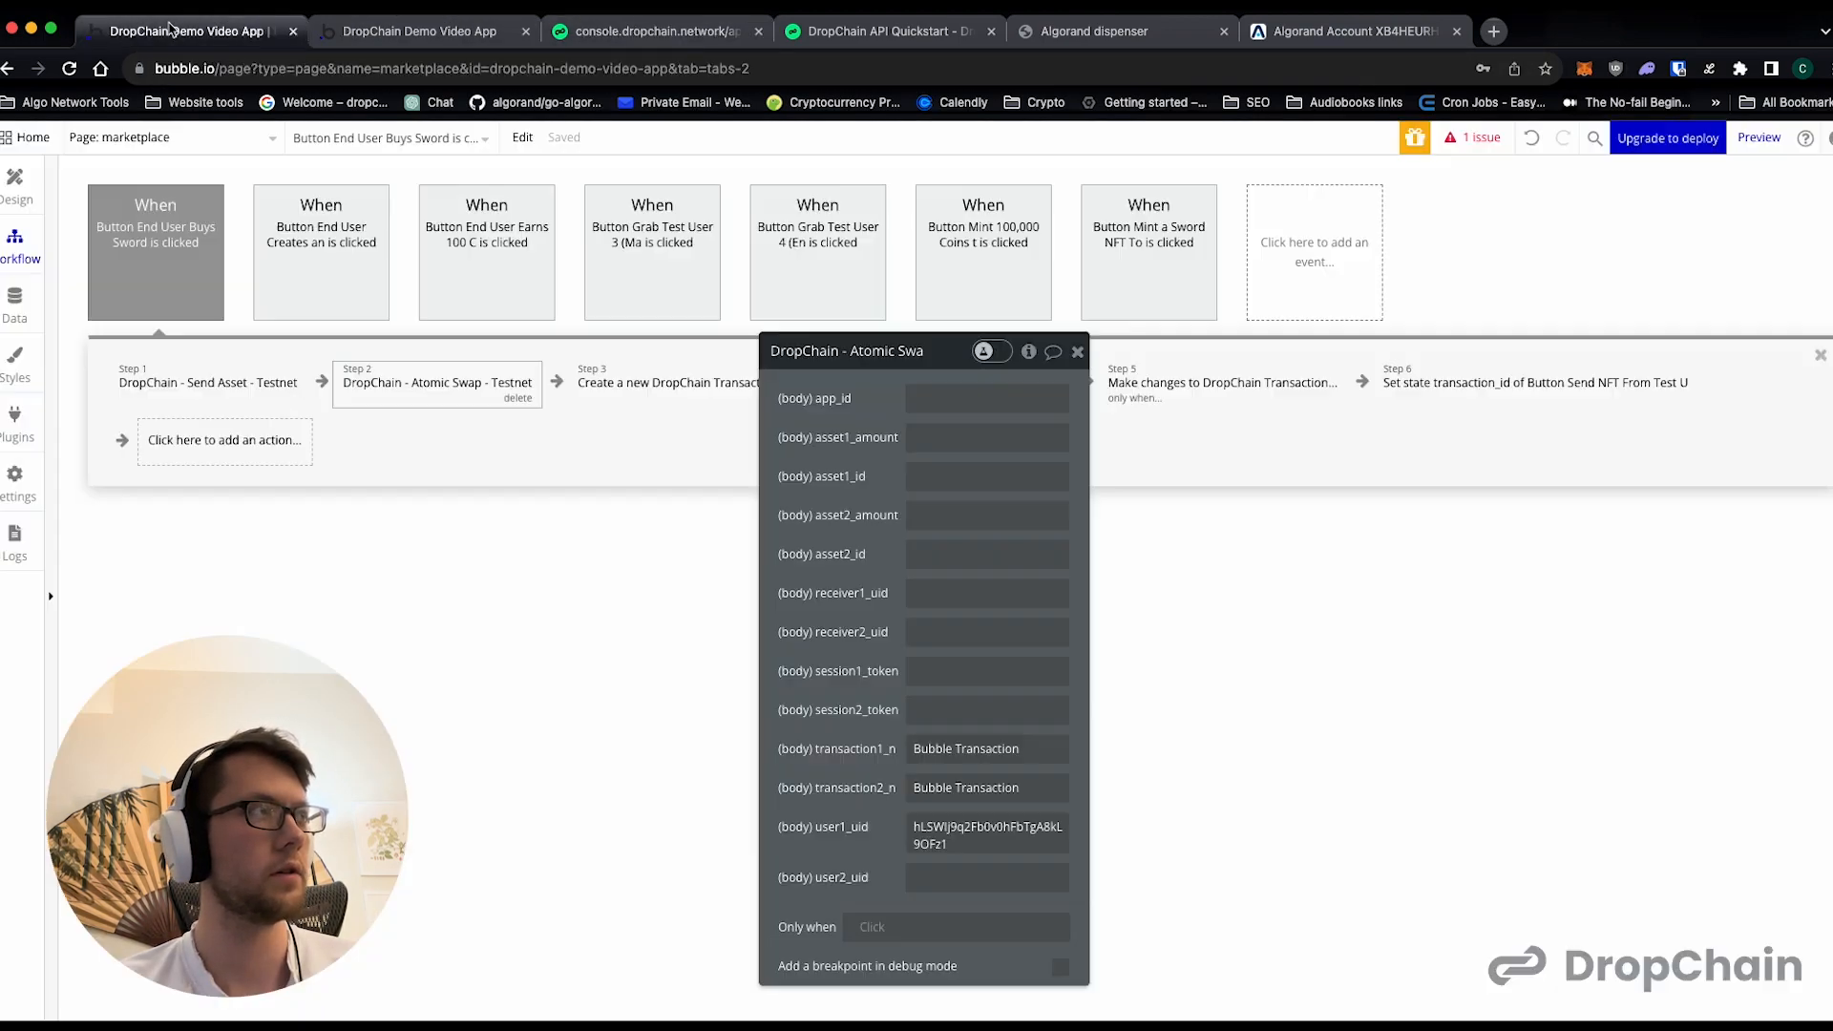
left_click(940, 883)
type("eRbp8YAaCEdkpCXOnRGennkMmln1")
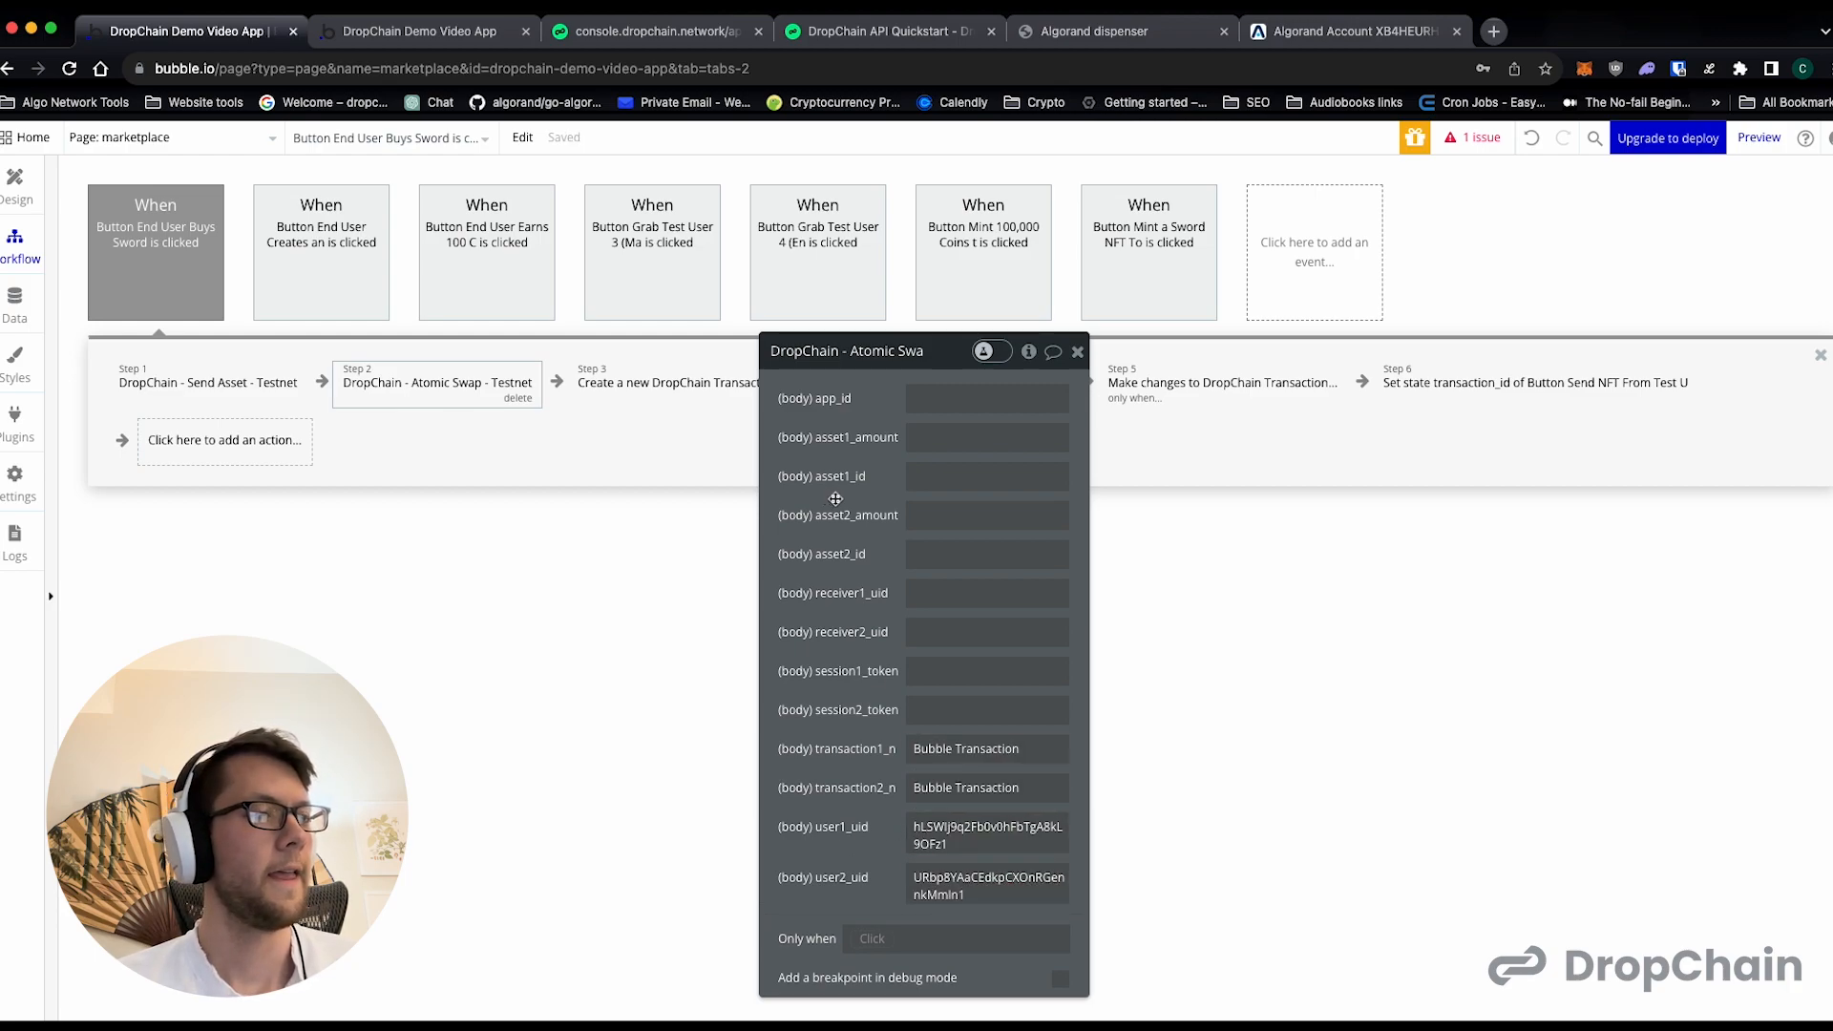
- Check the user IDs of Test User 3 and Test User 4 in the DropChain console against the Atomic Swap action's user fields
double_click(986, 842)
left_click(863, 708)
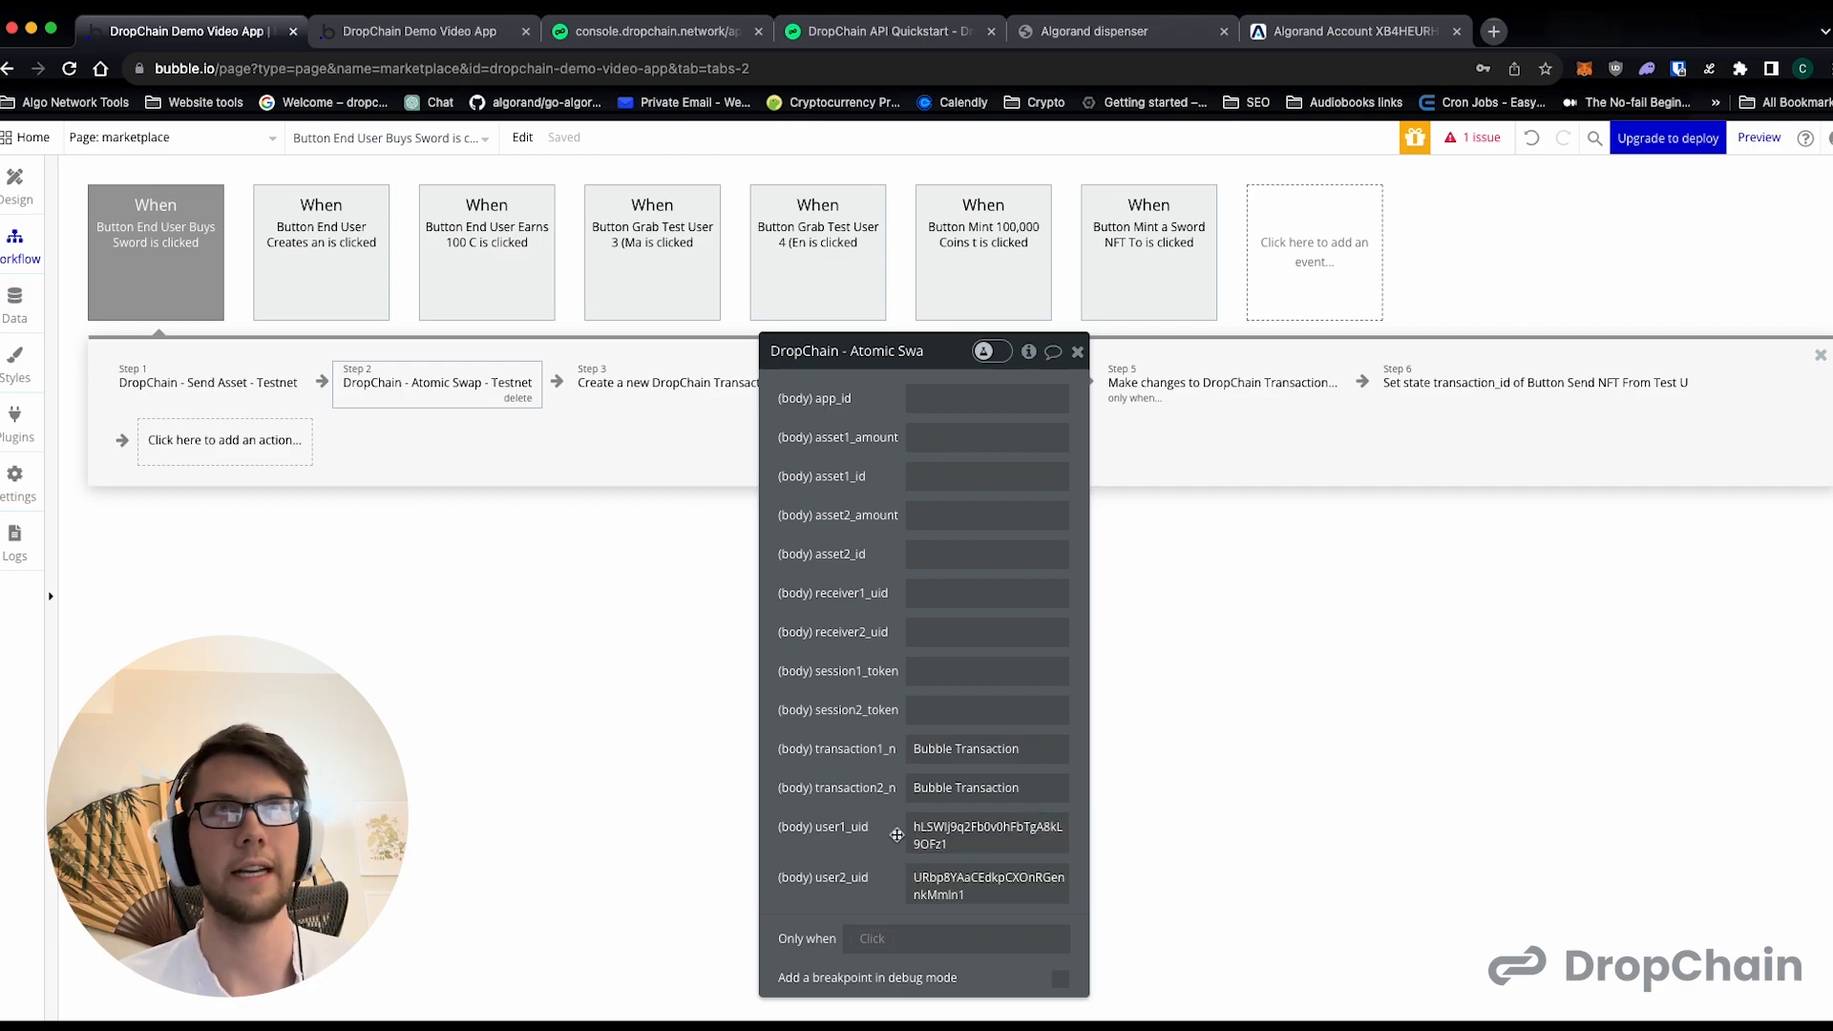
left_click(604, 34)
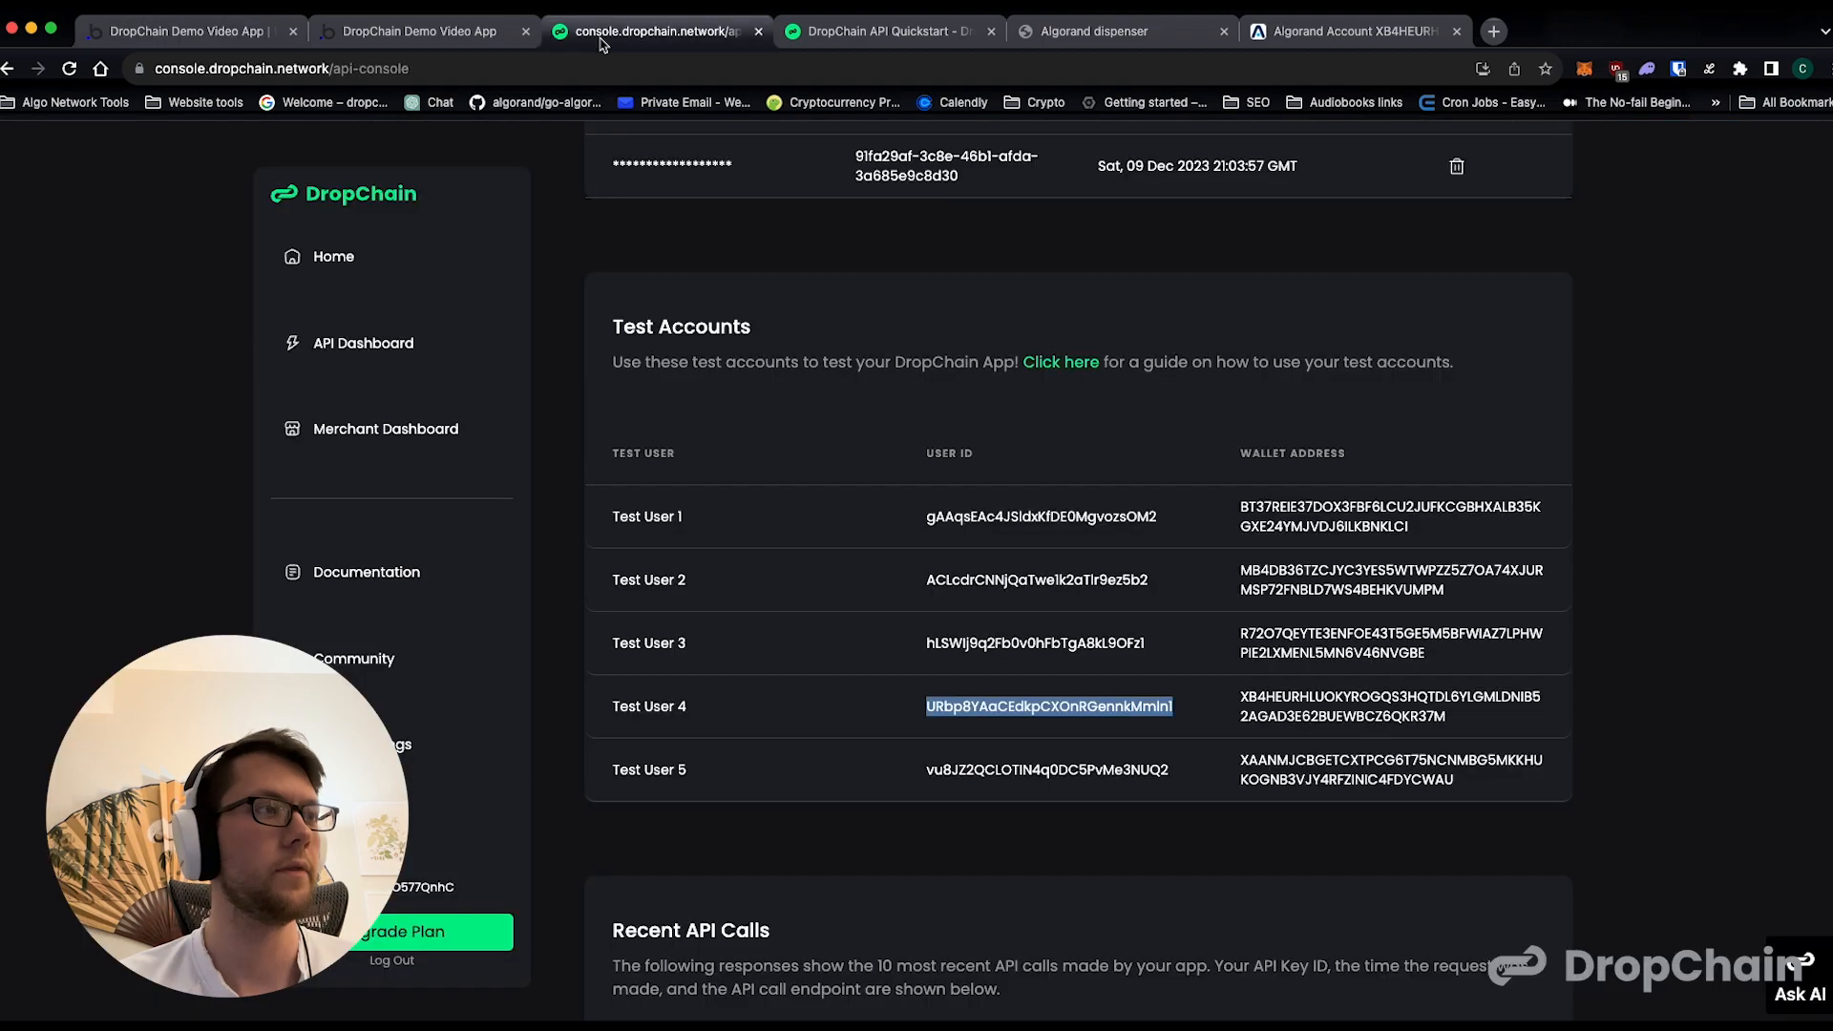
double_click(935, 645)
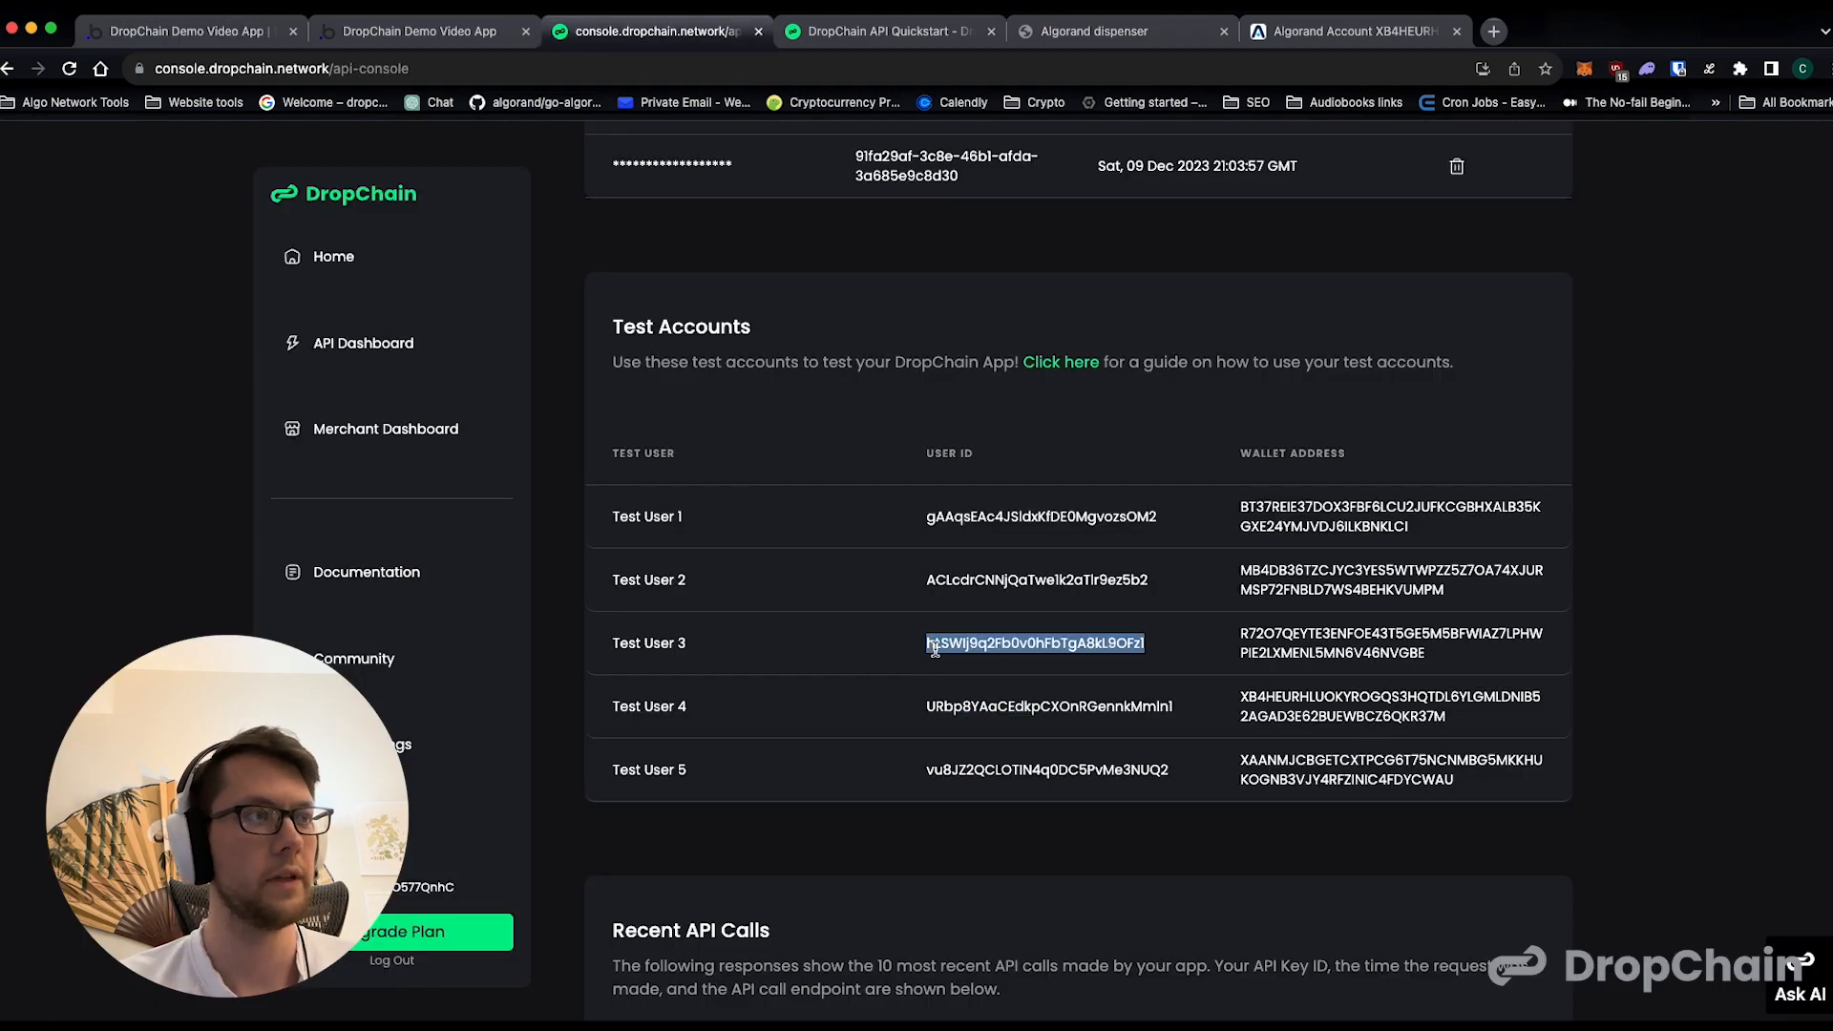
double_click(998, 707)
left_click(1004, 659)
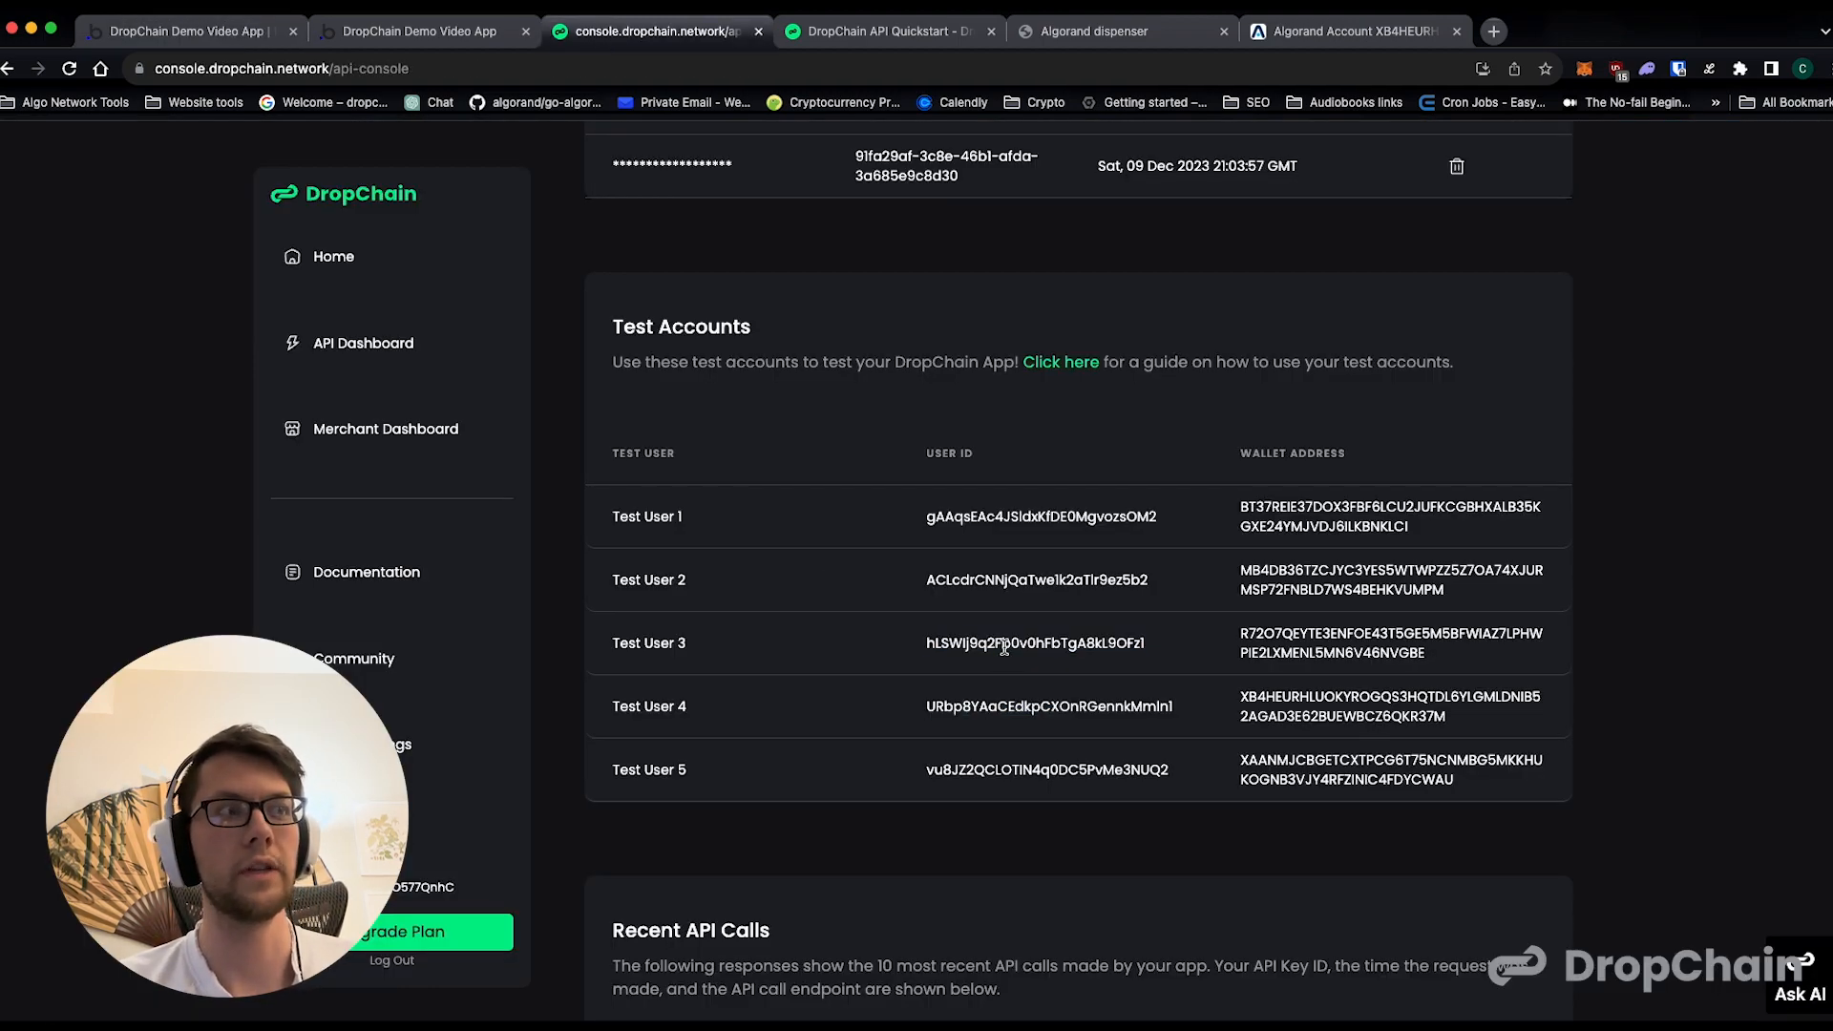
double_click(1004, 646)
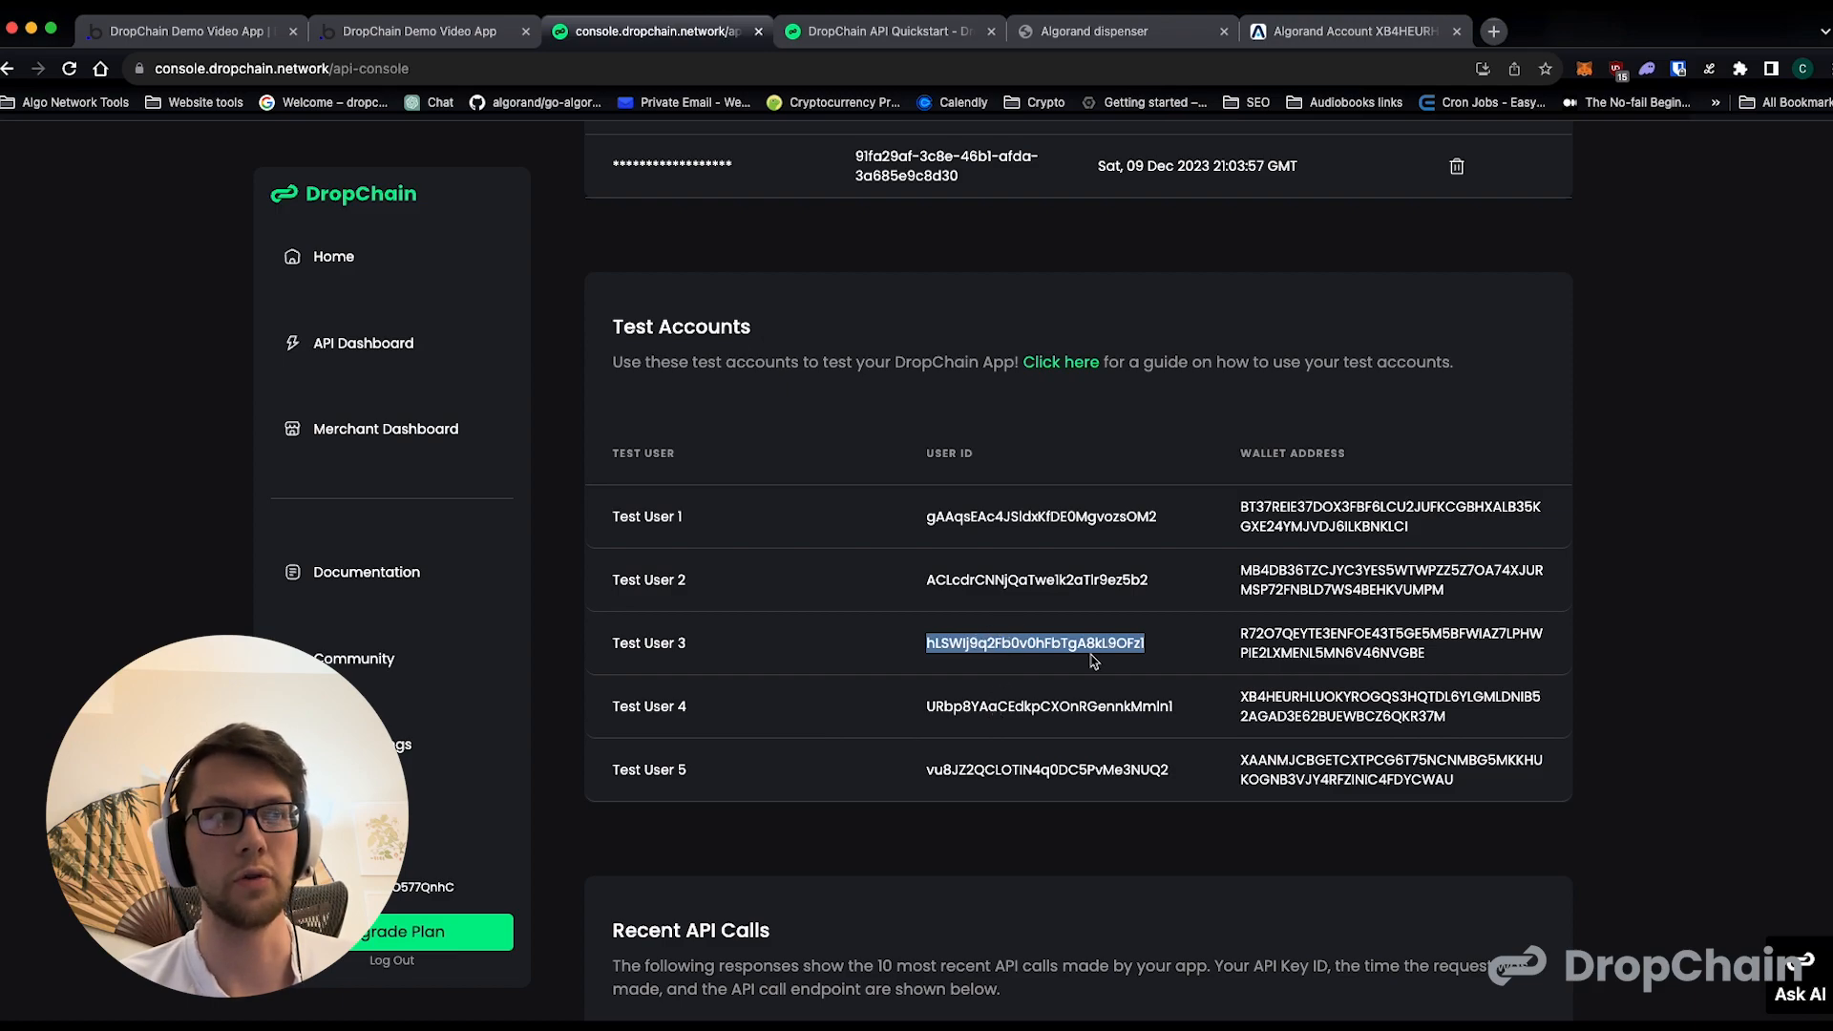
double_click(985, 705)
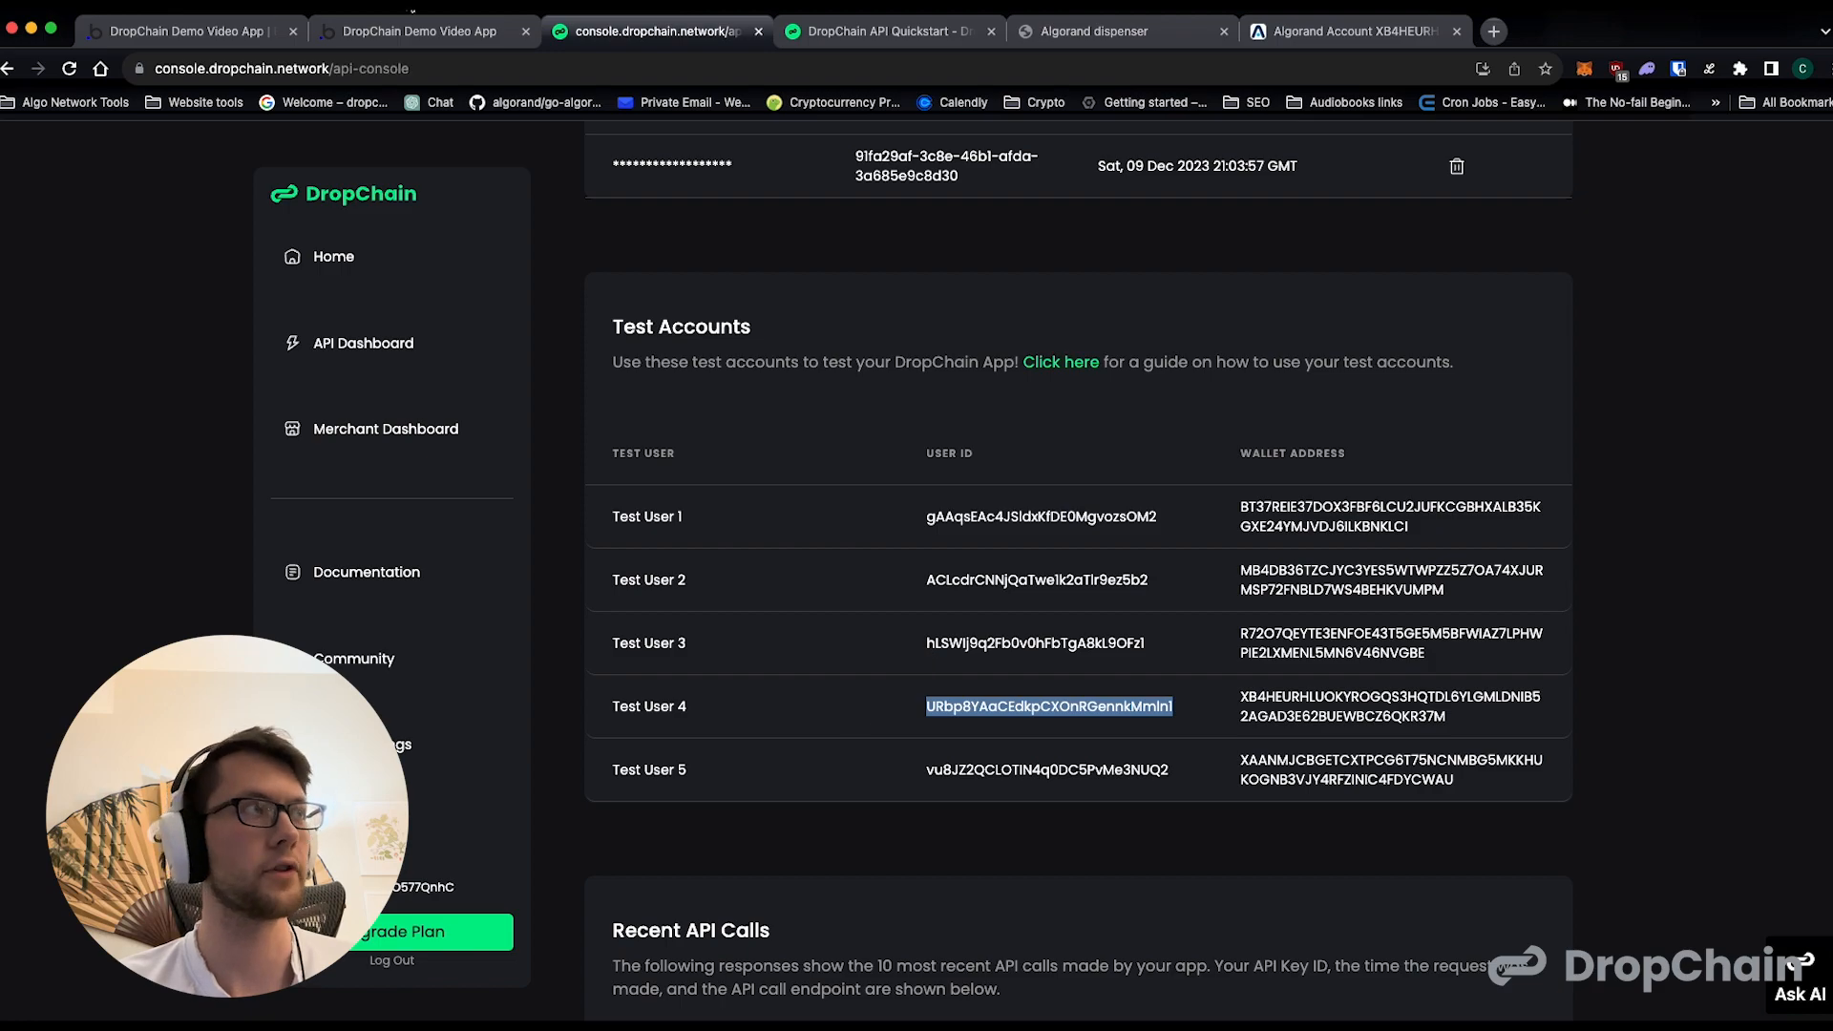
- Set receiver1_uid of the Atomic Swap action to Test User 4's user ID, copied from user2_uid
left_click(223, 39)
double_click(987, 829)
left_click(871, 828)
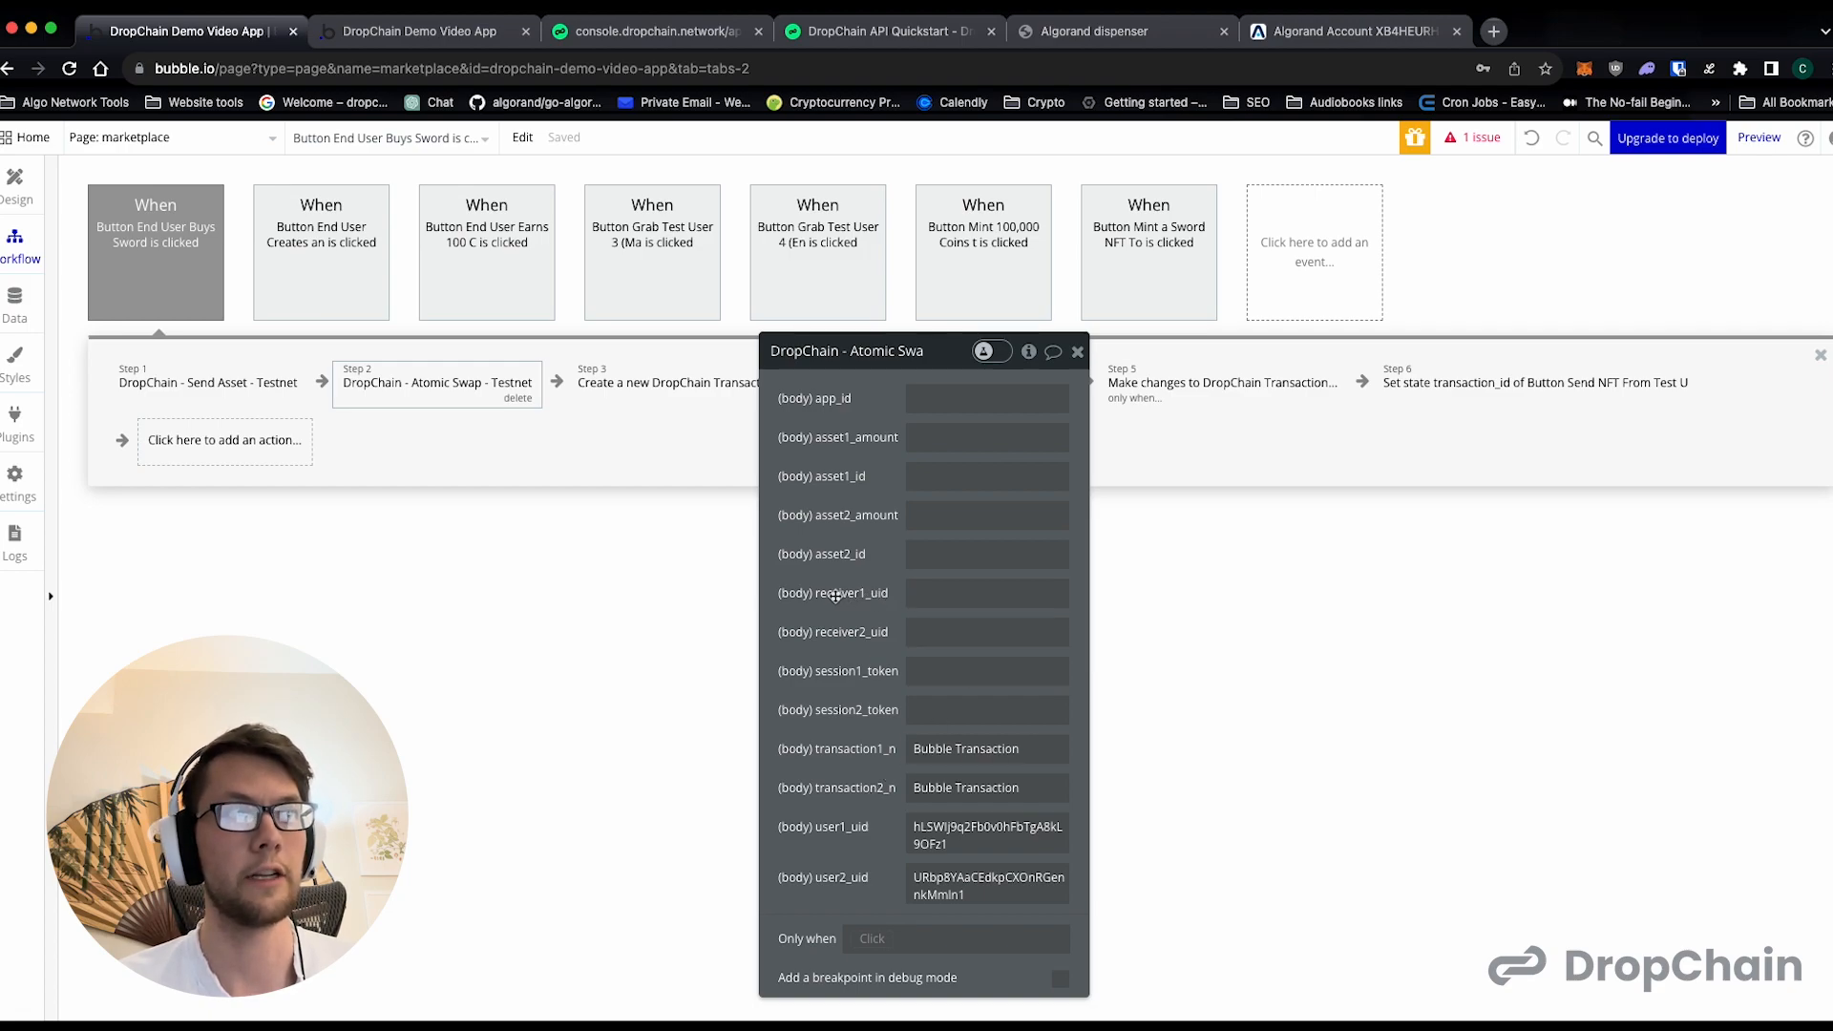
double_click(987, 878)
key("ctrl+c")
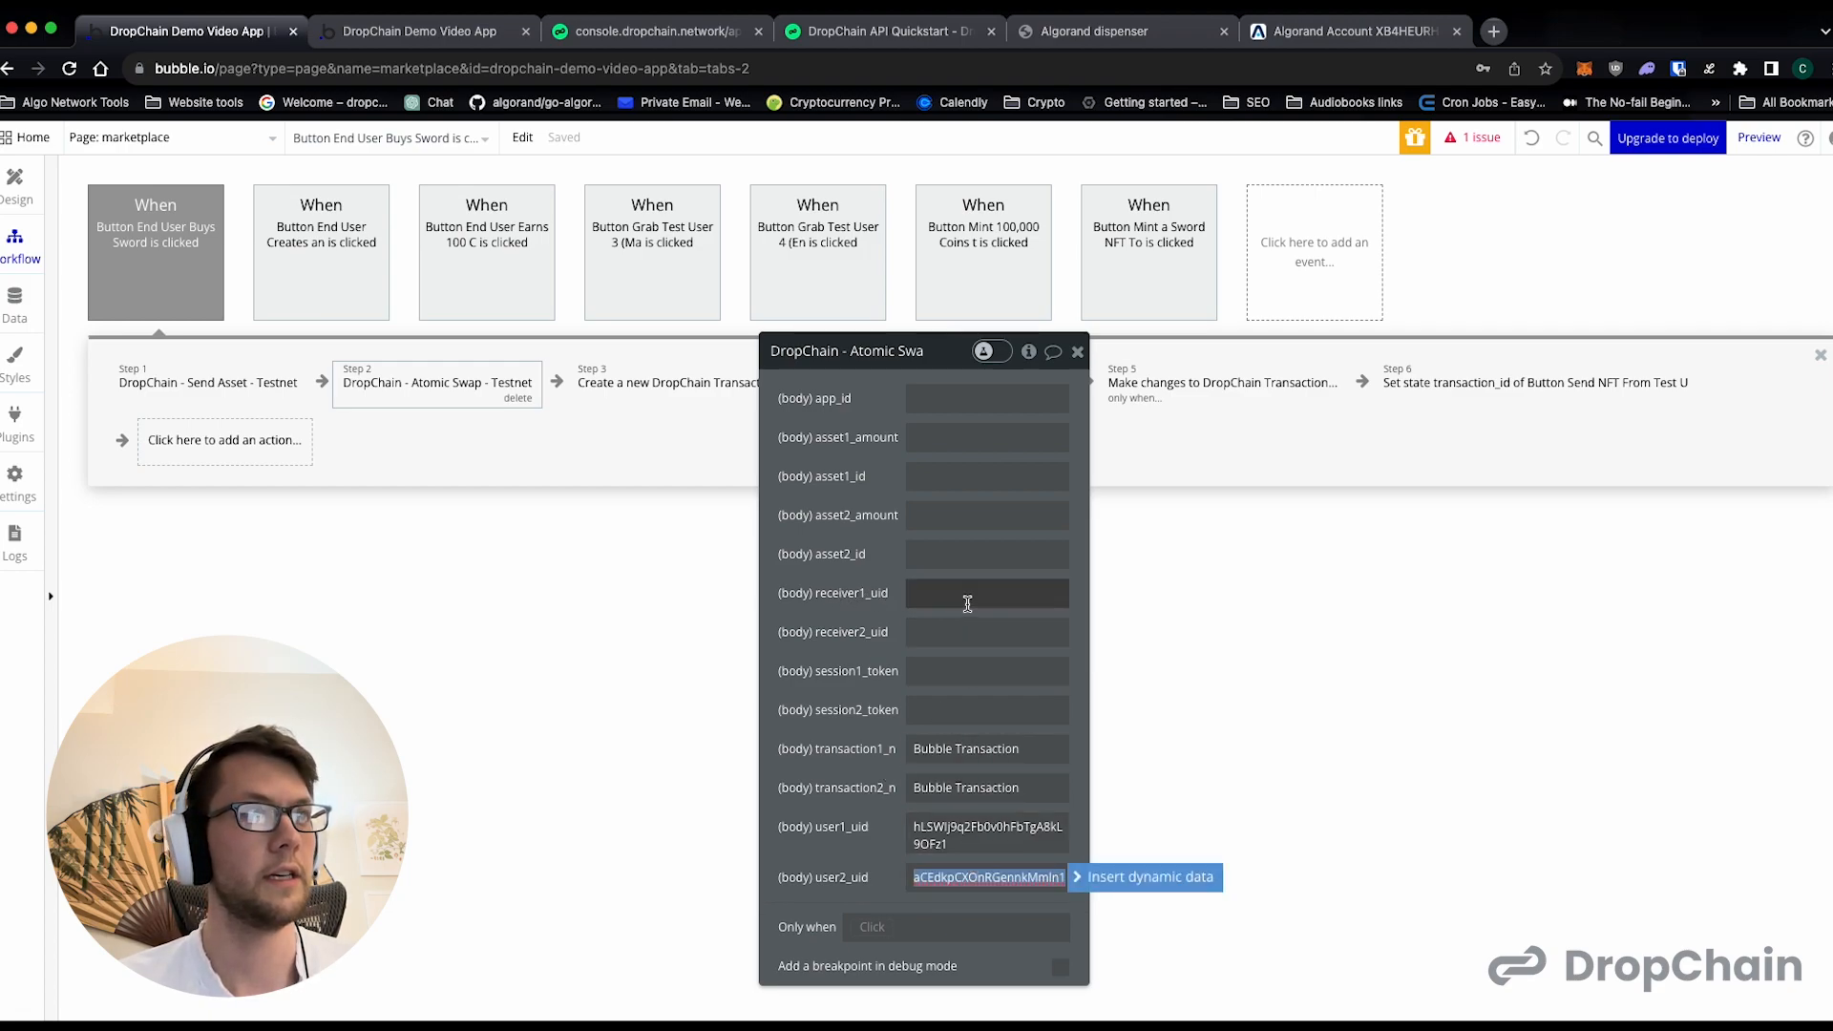
left_click(967, 604)
key("ctrl+v")
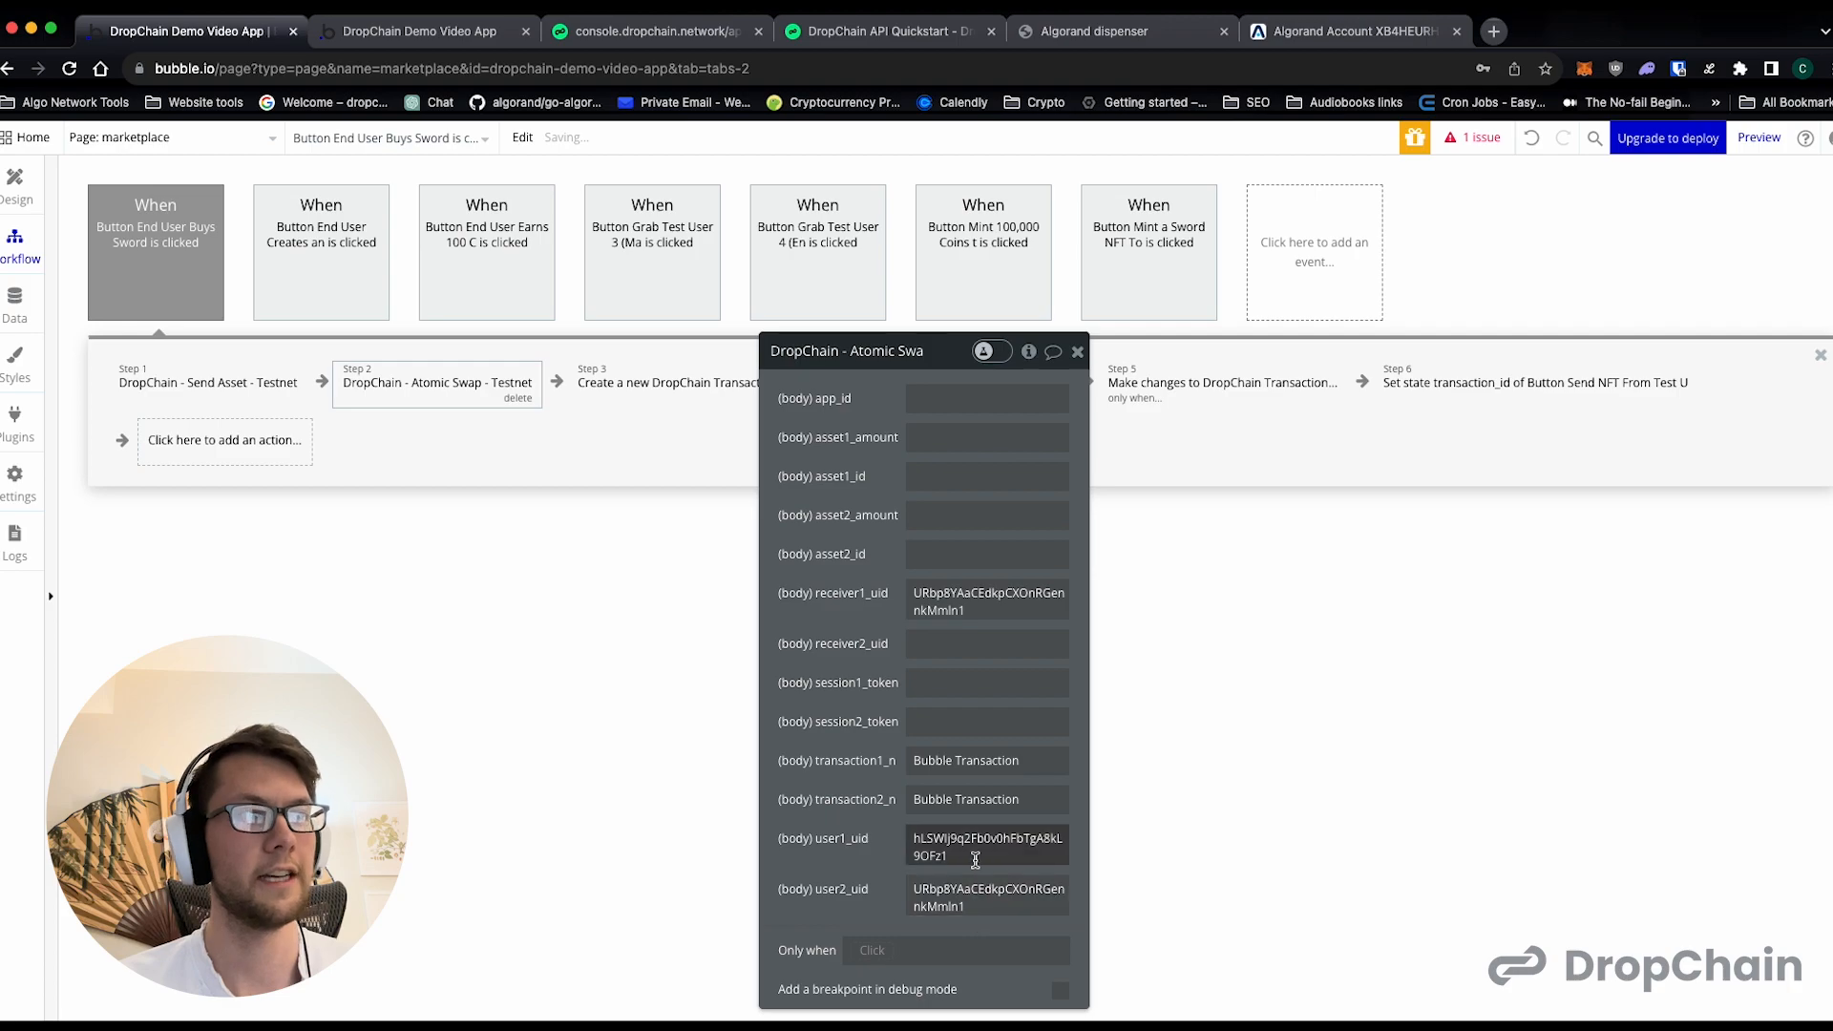
- Set receiver2_uid of the Atomic Swap action to Test User 3's user ID, copied from user1_uid
double_click(975, 860)
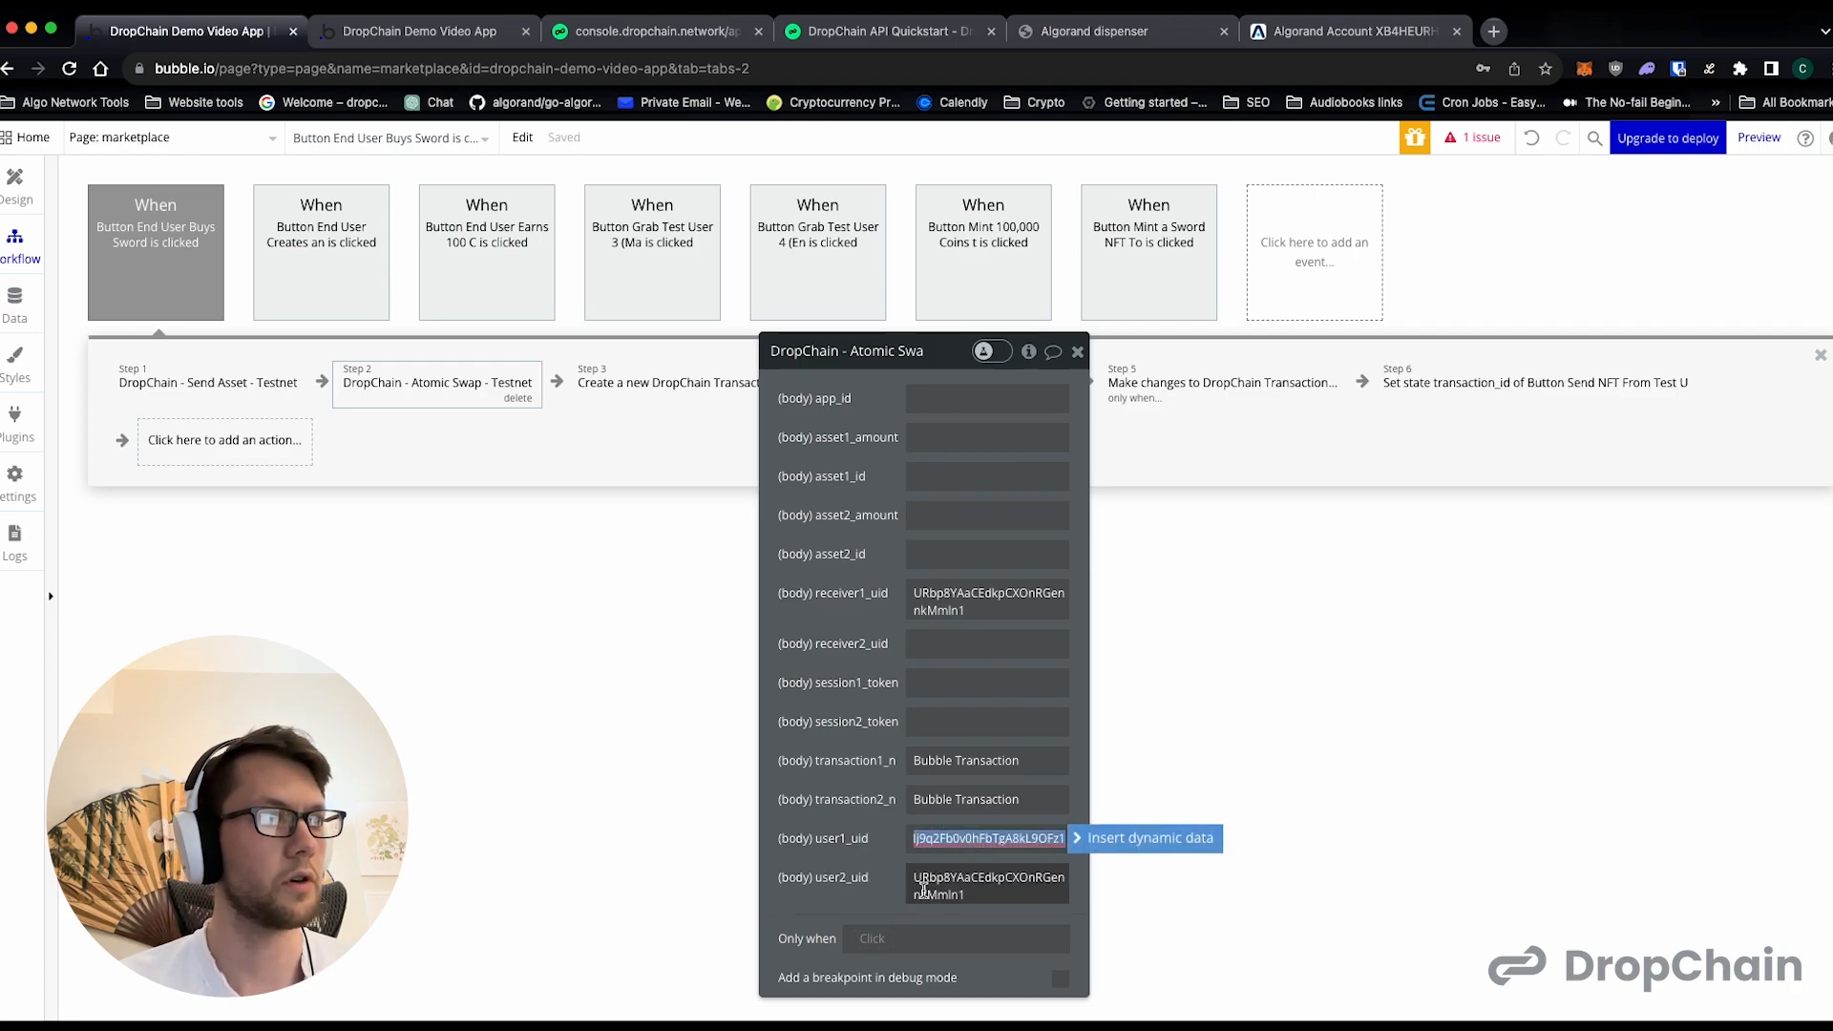
left_click(938, 885)
left_click(938, 852)
key("ctrl+c")
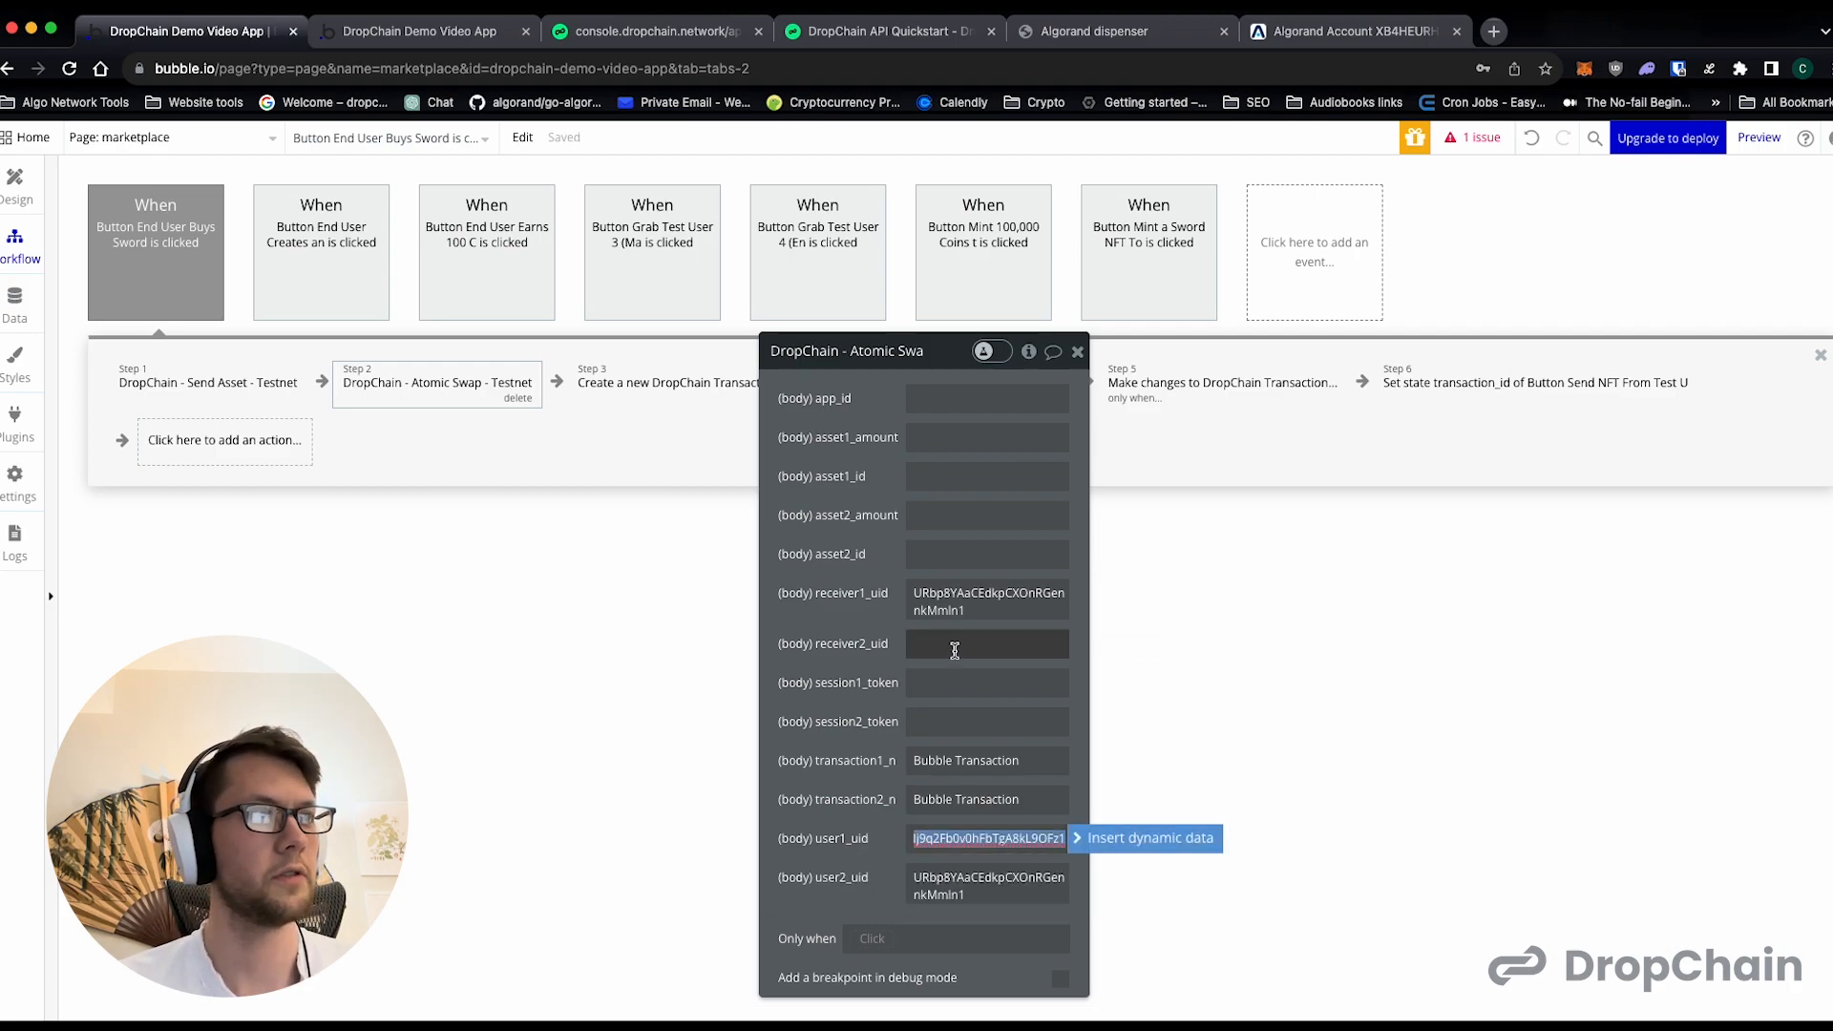
left_click(955, 643)
key("ctrl+v")
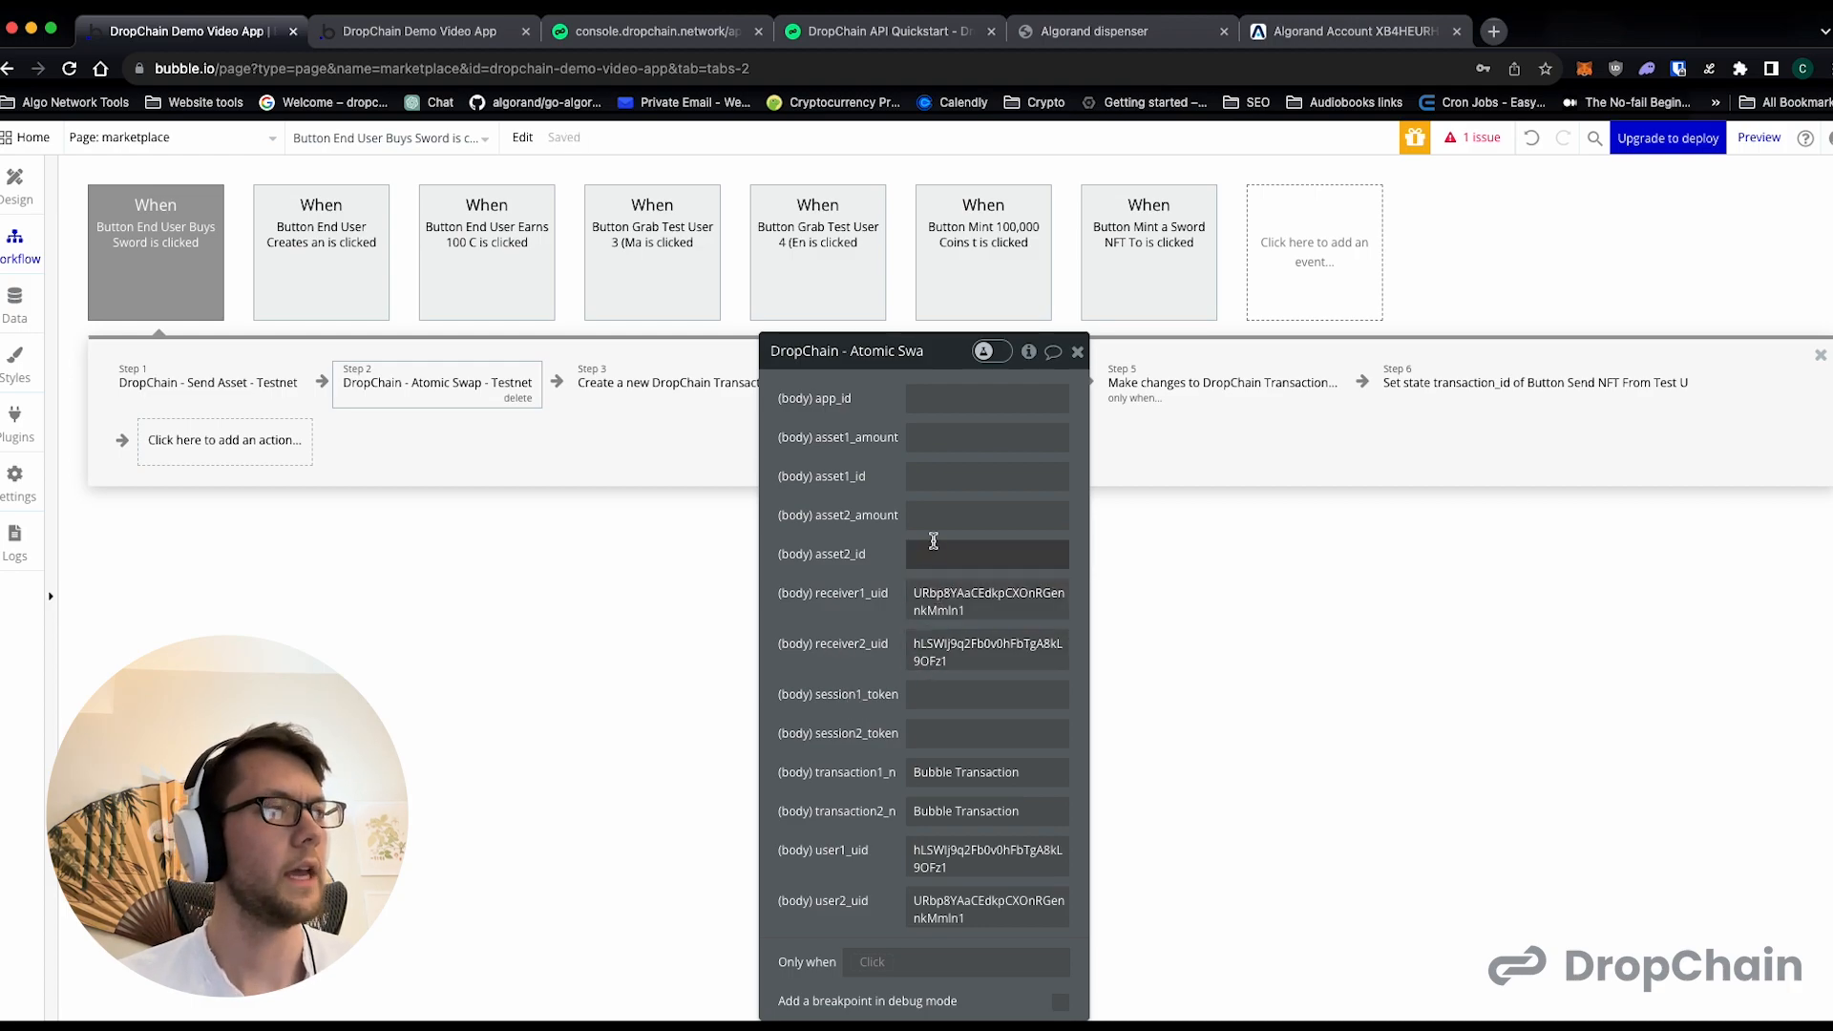
- Set asset1_id of the Atomic Swap action to 499693747, copied from Test User 3's asset list on the preview page
left_click(478, 40)
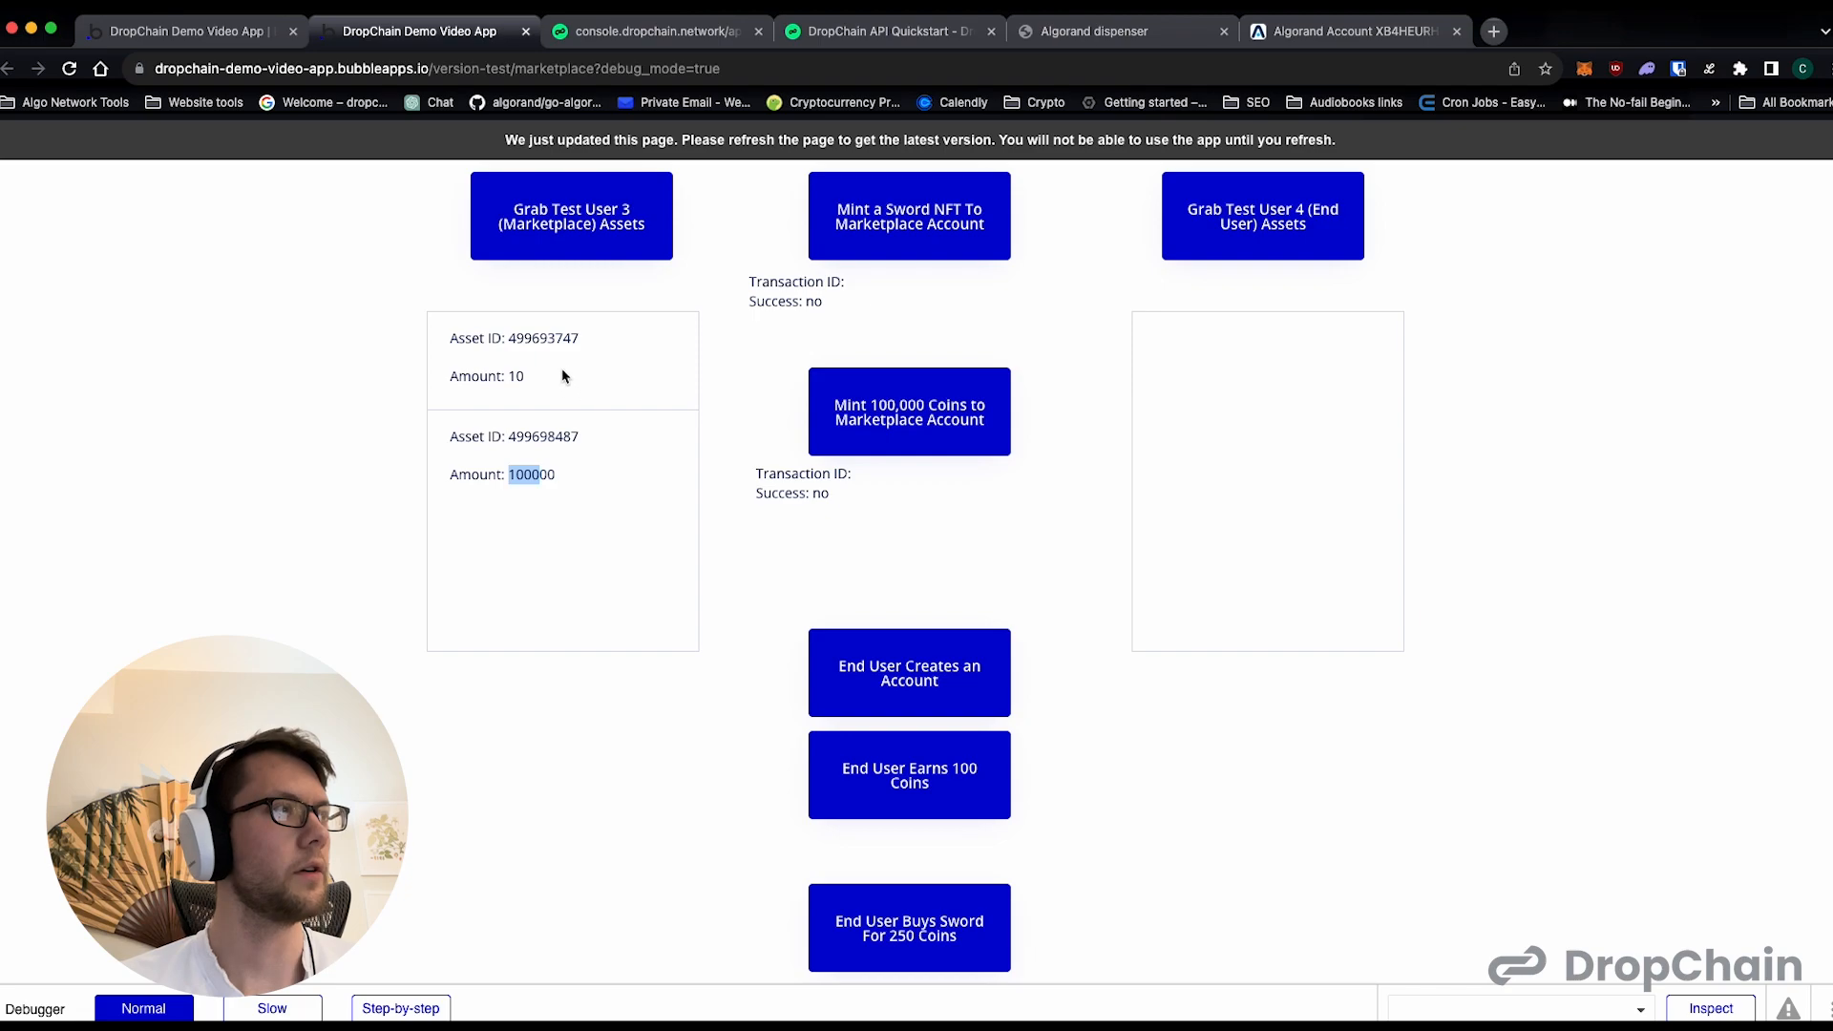
double_click(537, 337)
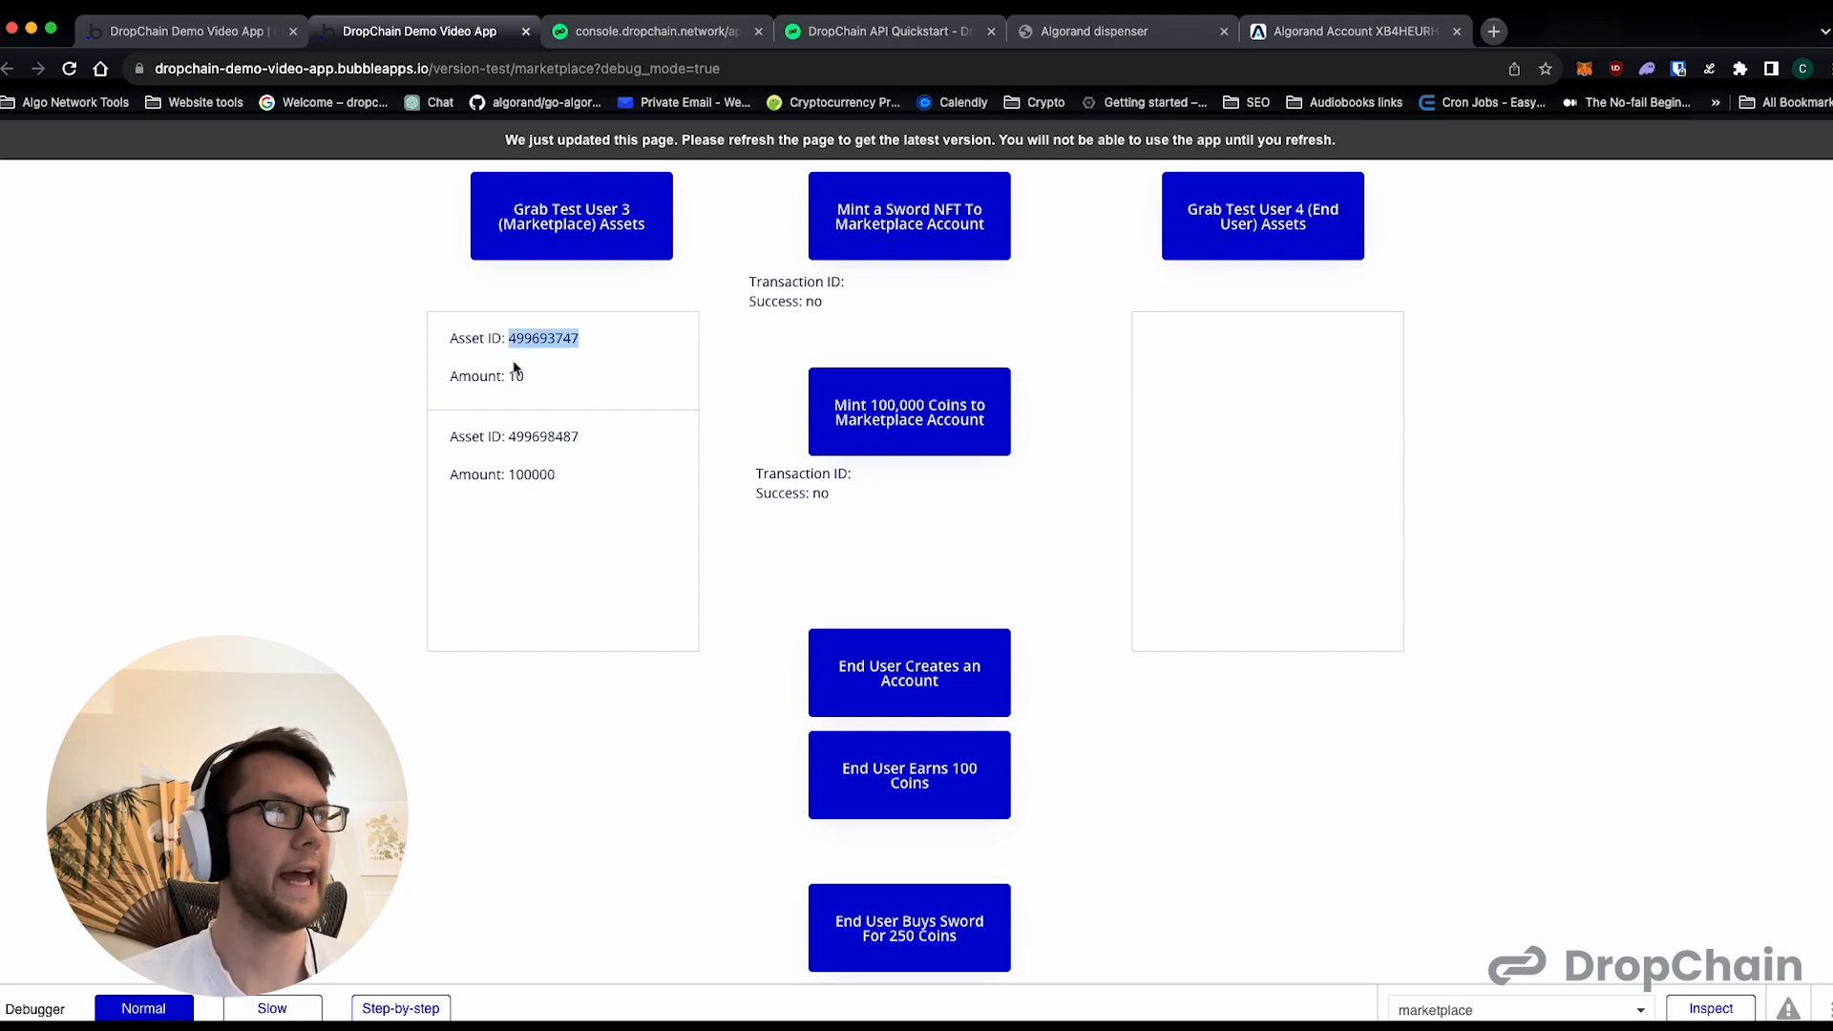
double_click(564, 340)
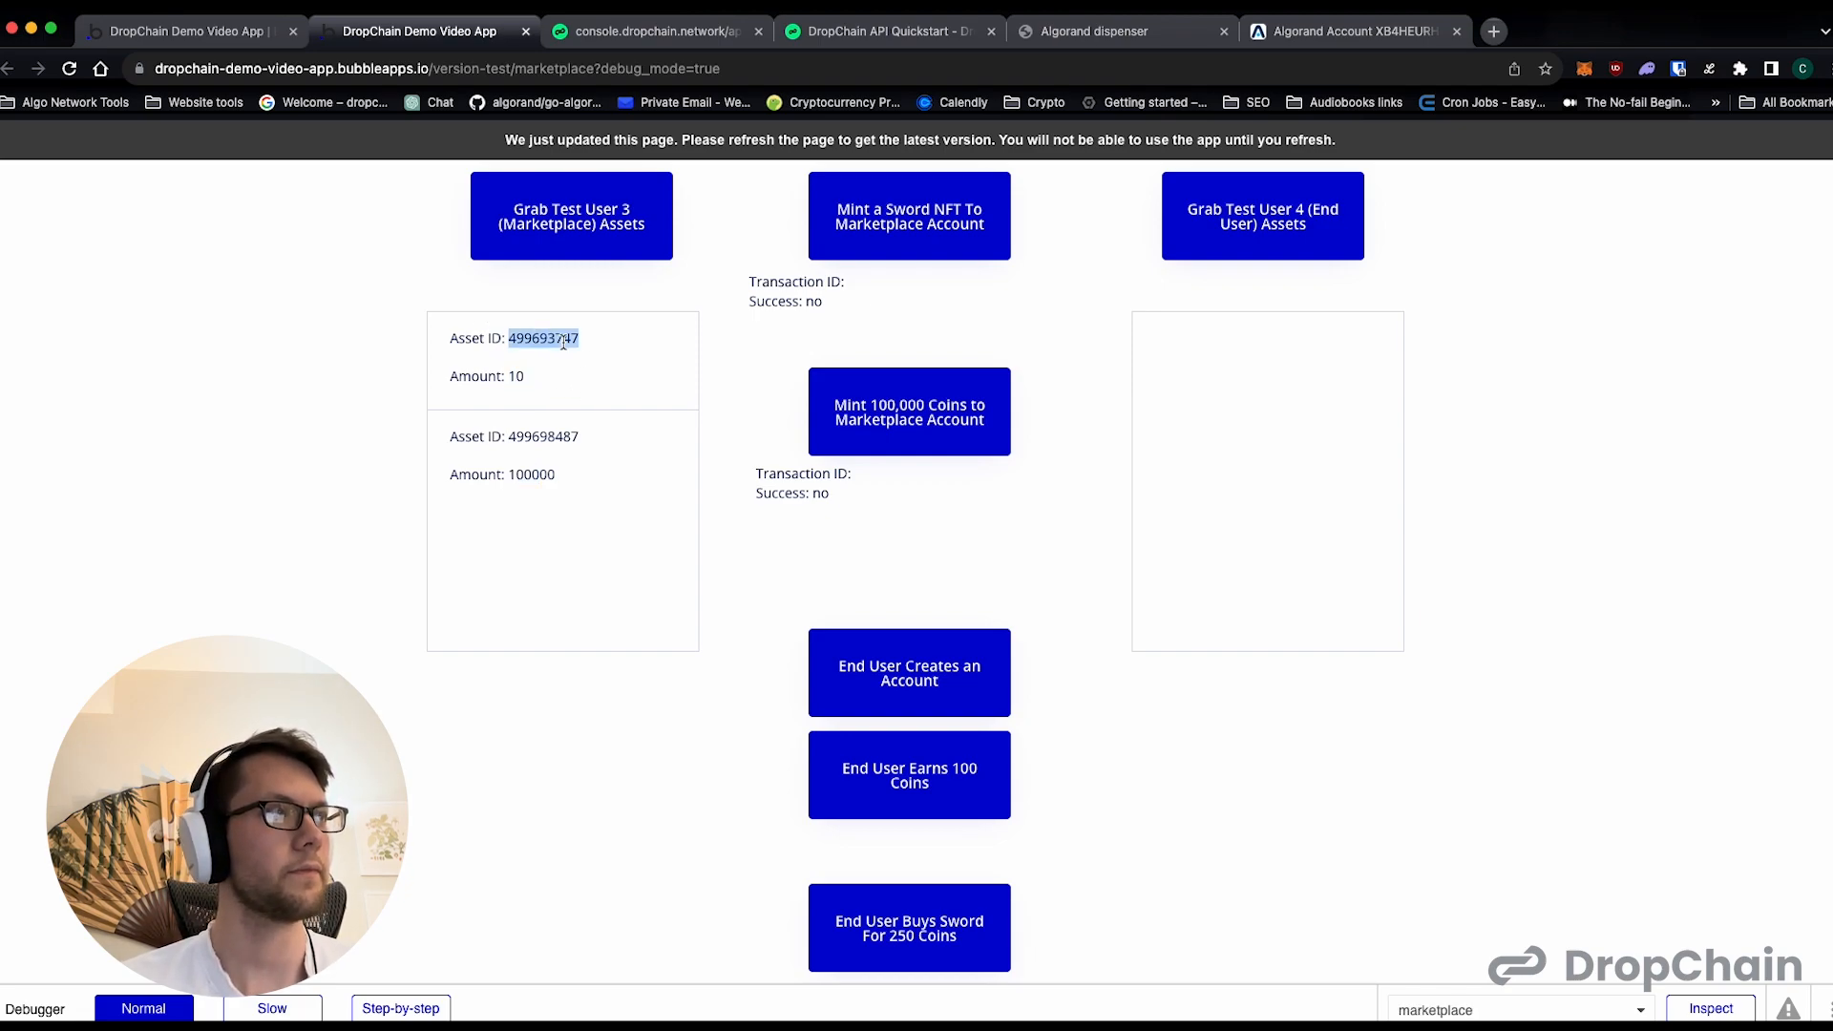
left_click(233, 35)
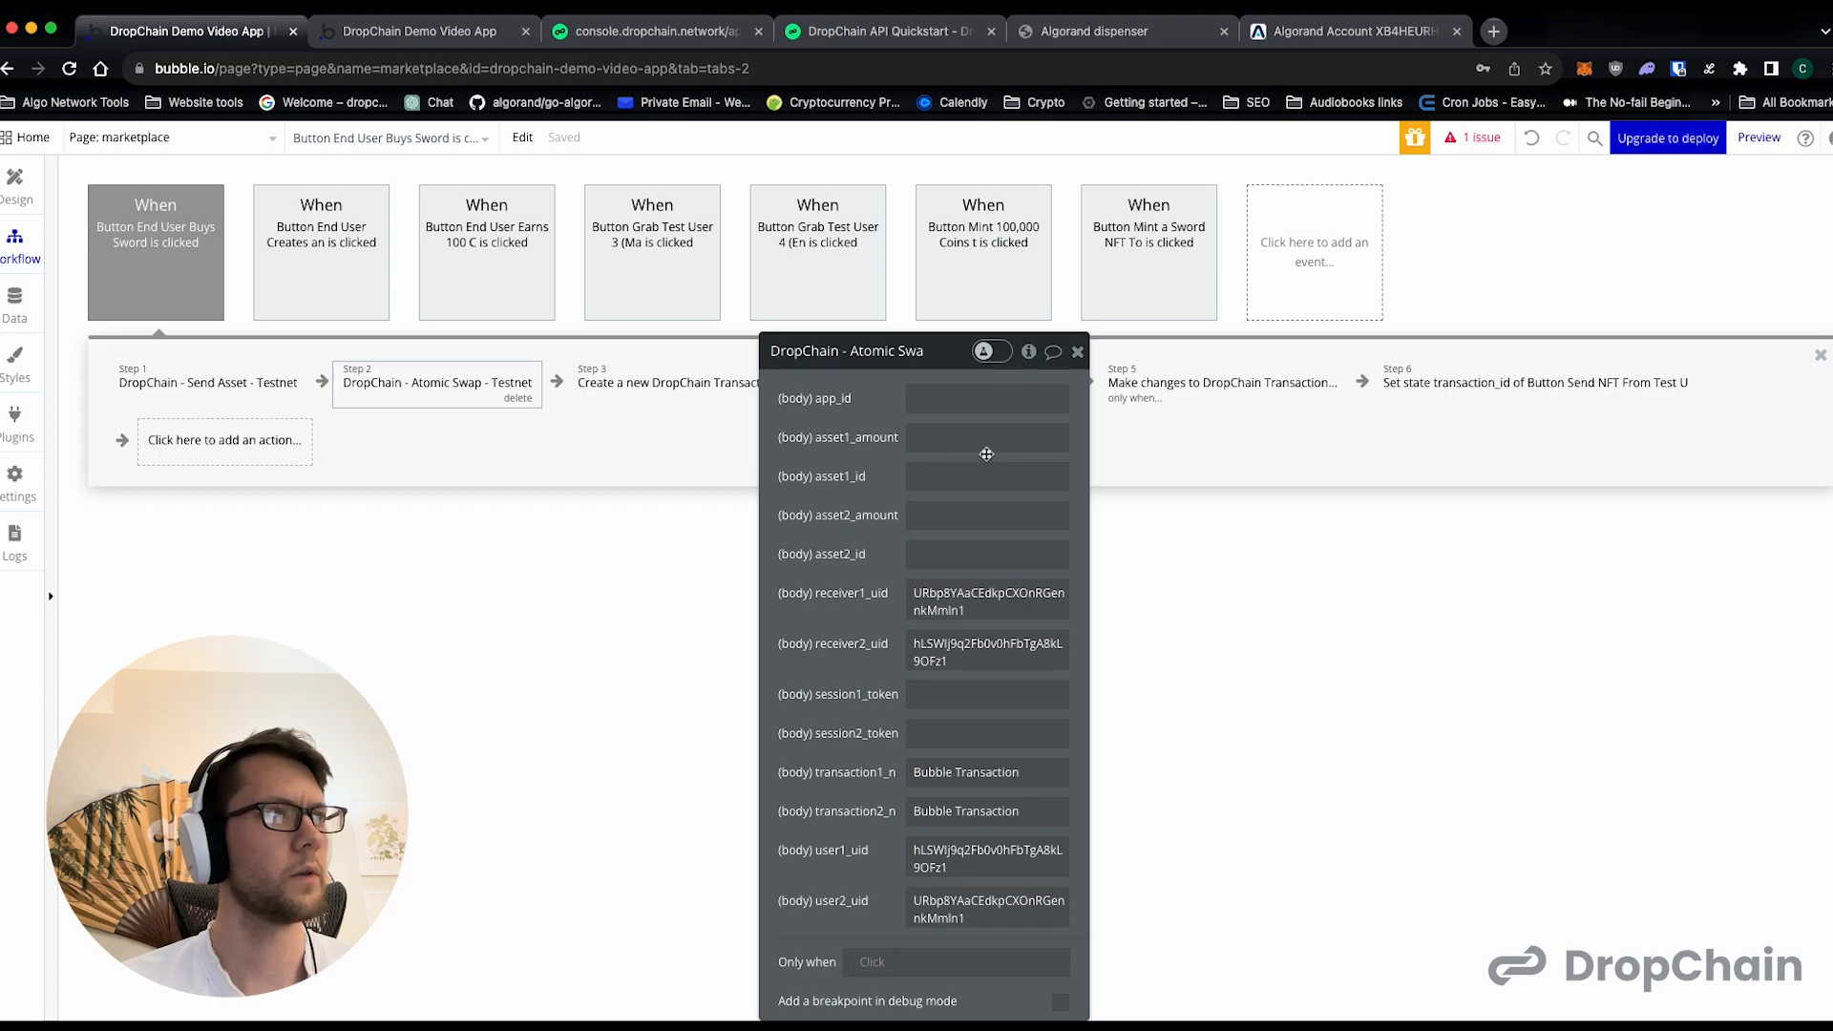
left_click(965, 473)
key("ctrl+v")
left_click(834, 495)
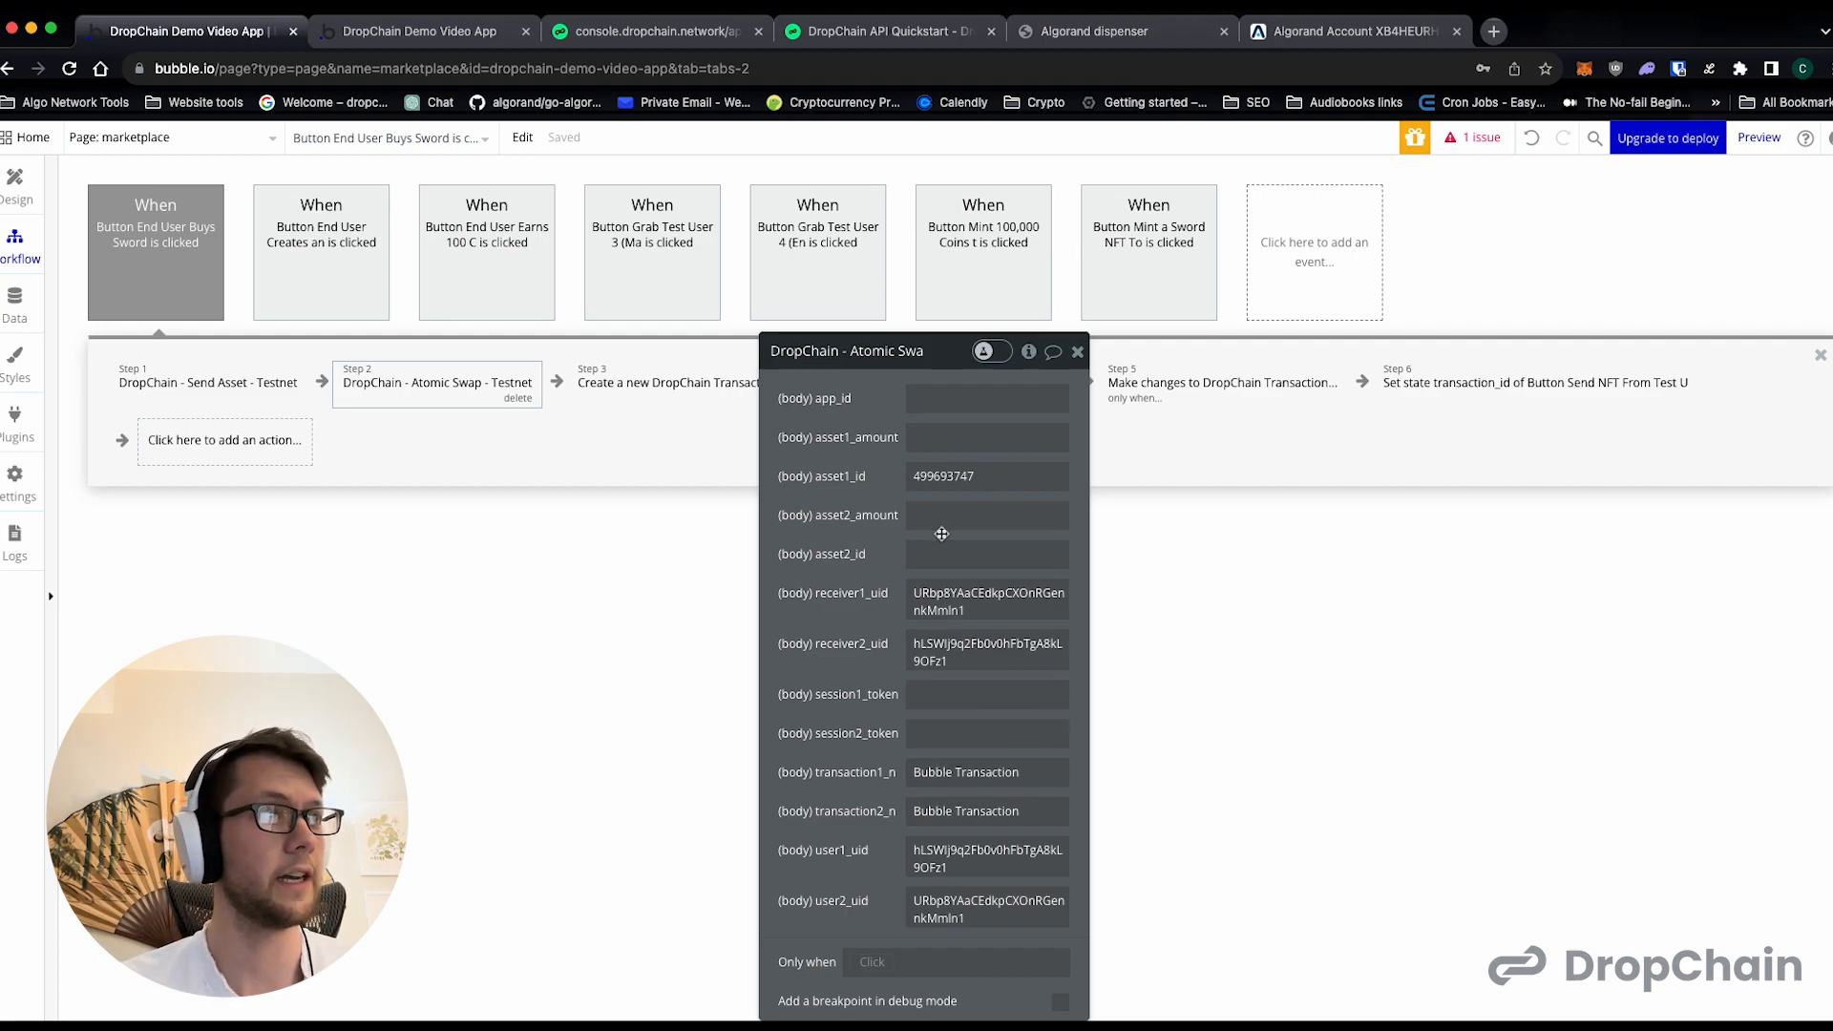
- Set asset1_amount to 1 and asset2_amount to 250 in the Atomic Swap action
left_click(919, 437)
type("1")
double_click(940, 477)
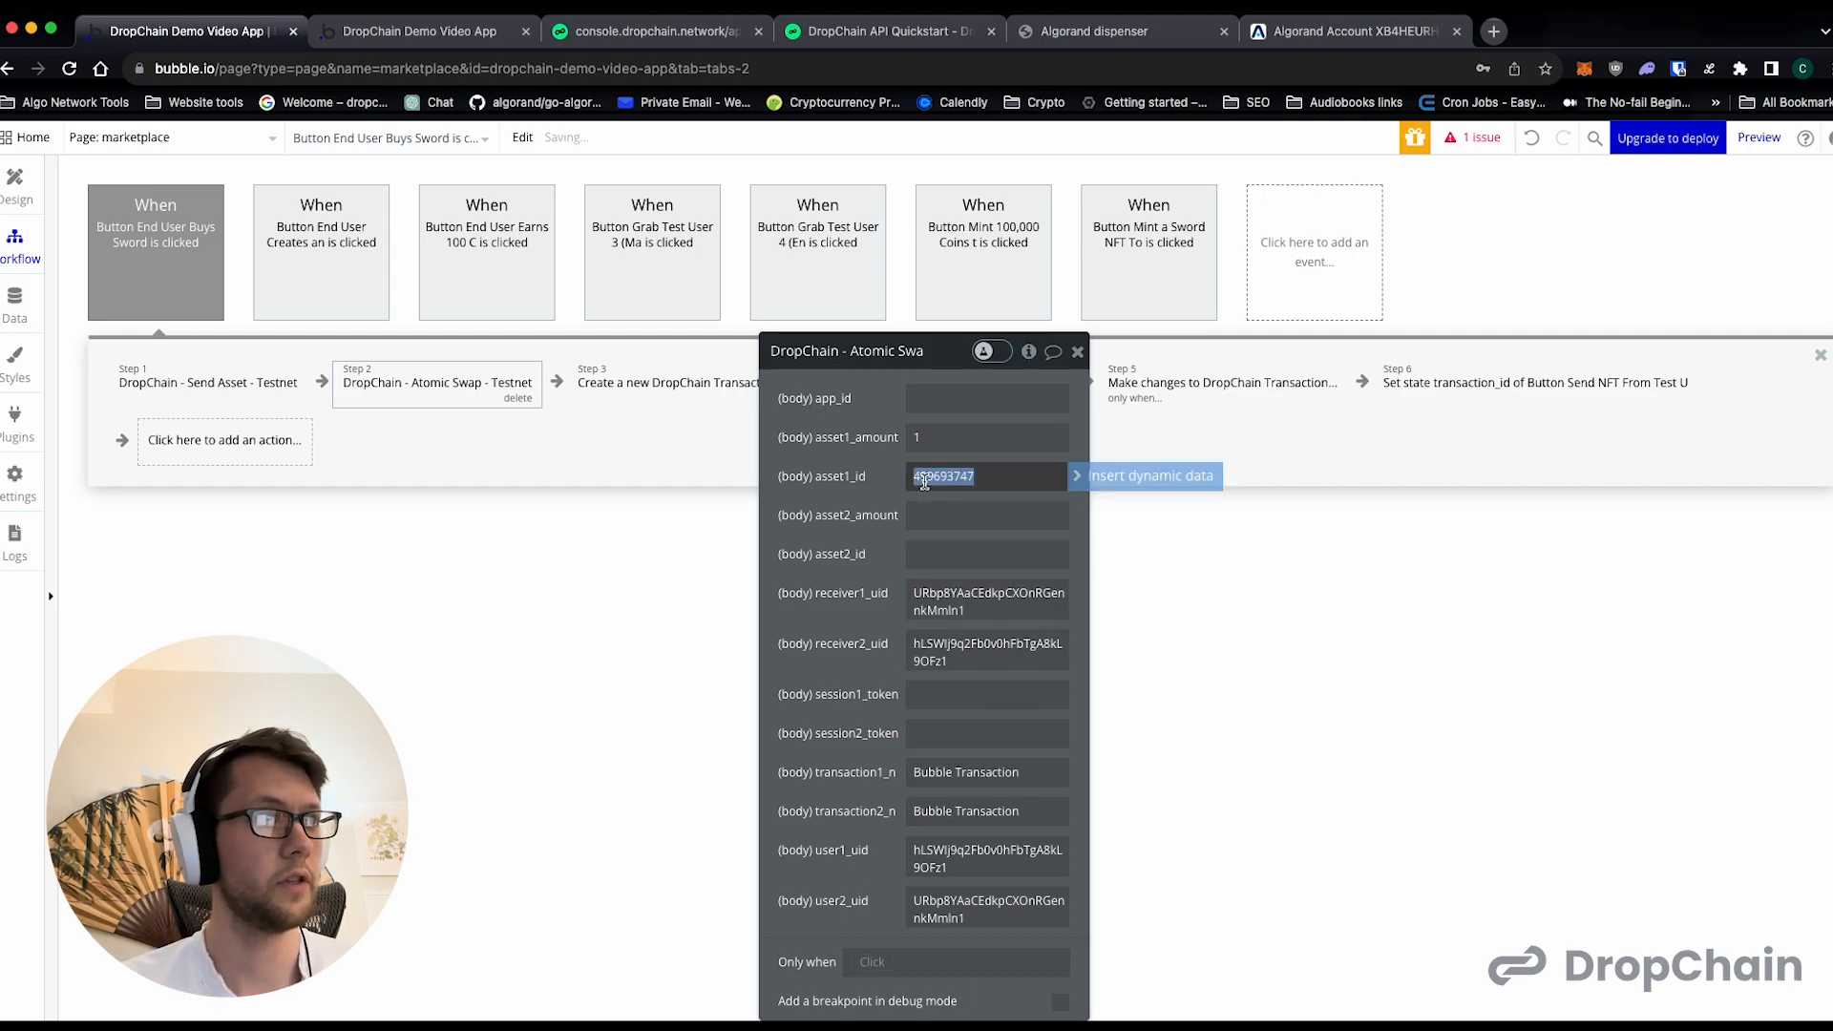
left_click(850, 496)
left_click(940, 610)
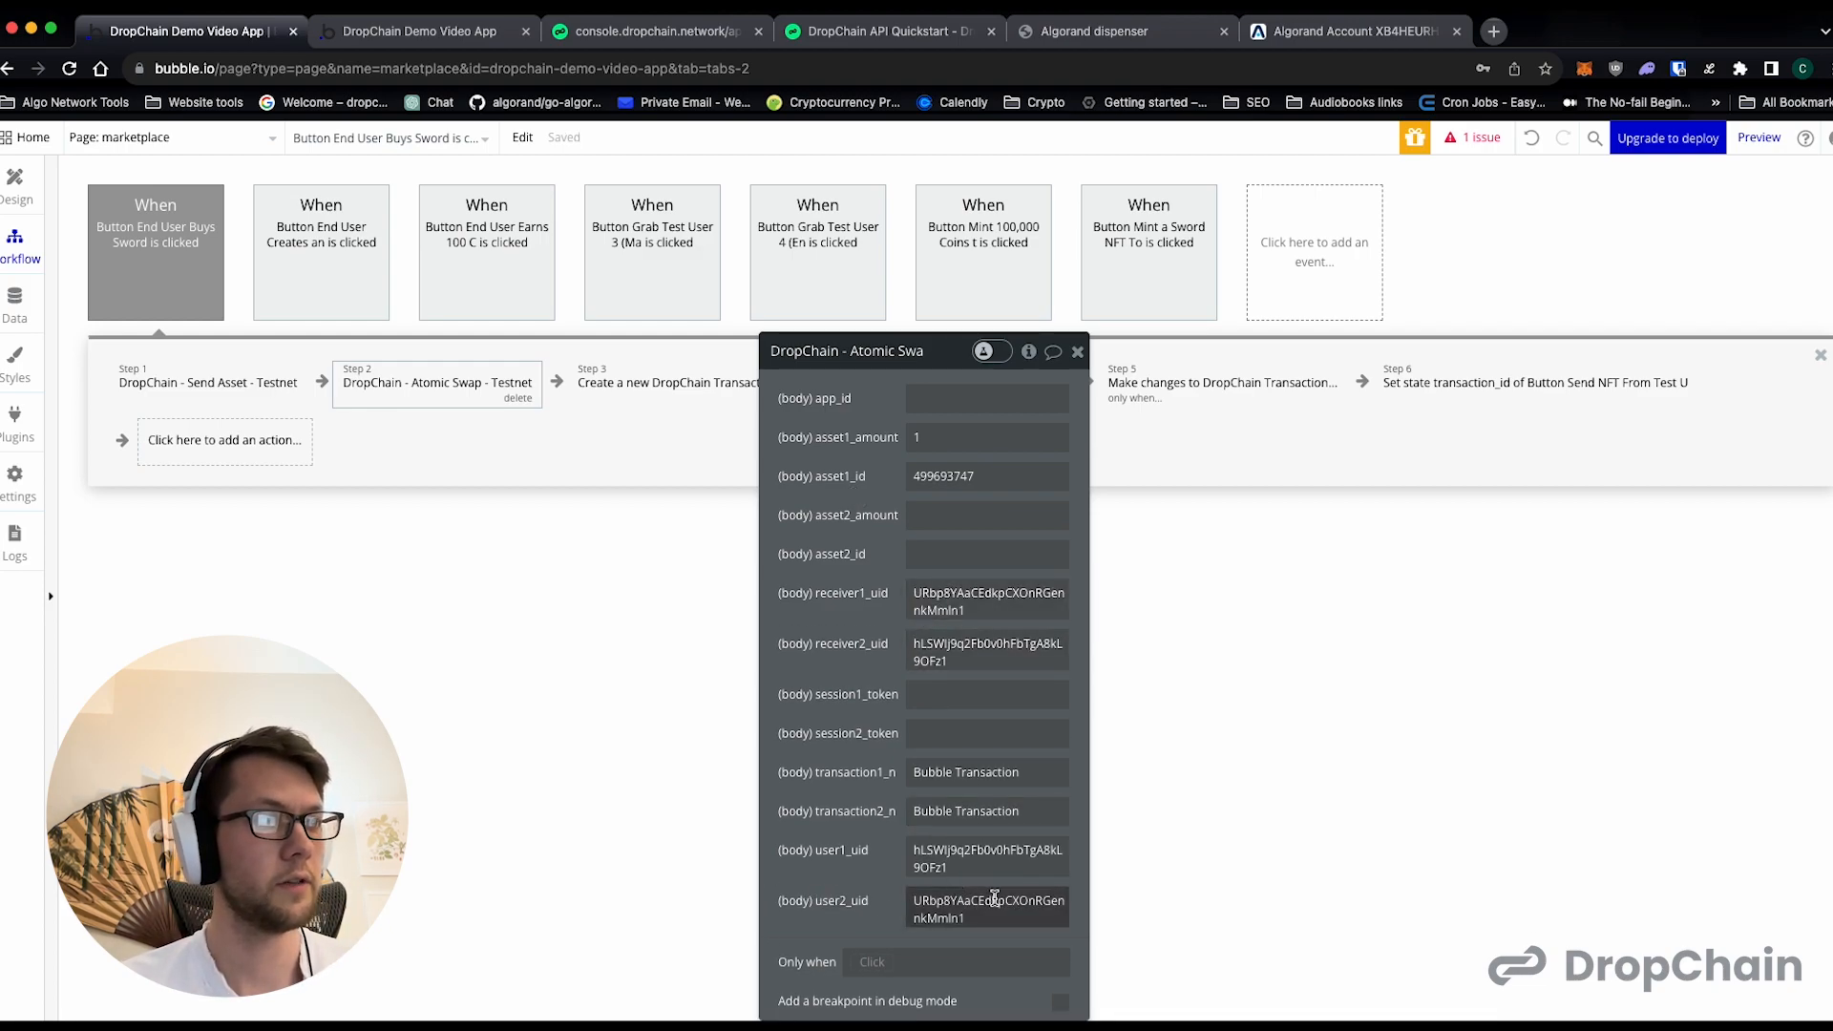
left_click(931, 554)
type("1")
left_click(921, 507)
type("1")
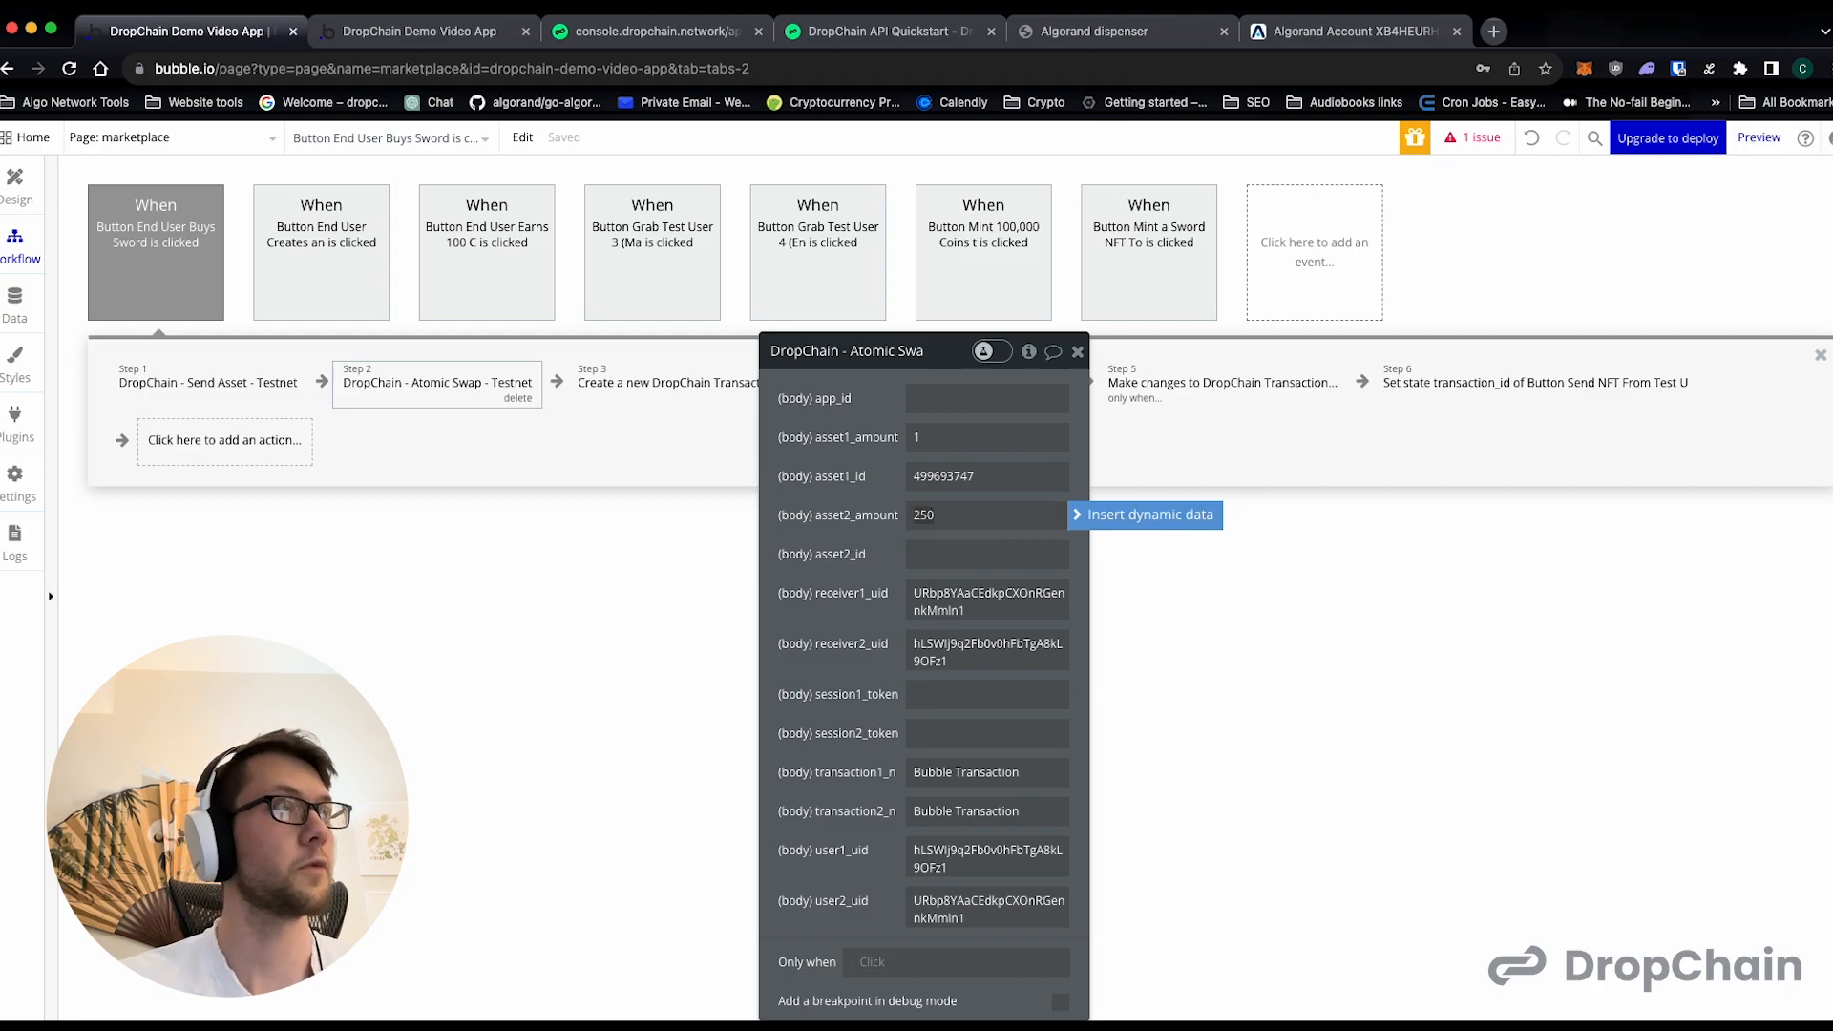
- Set asset2_id of the Atomic Swap action to 499698487, copied from Test User 3's coin asset on the preview page
left_click(440, 39)
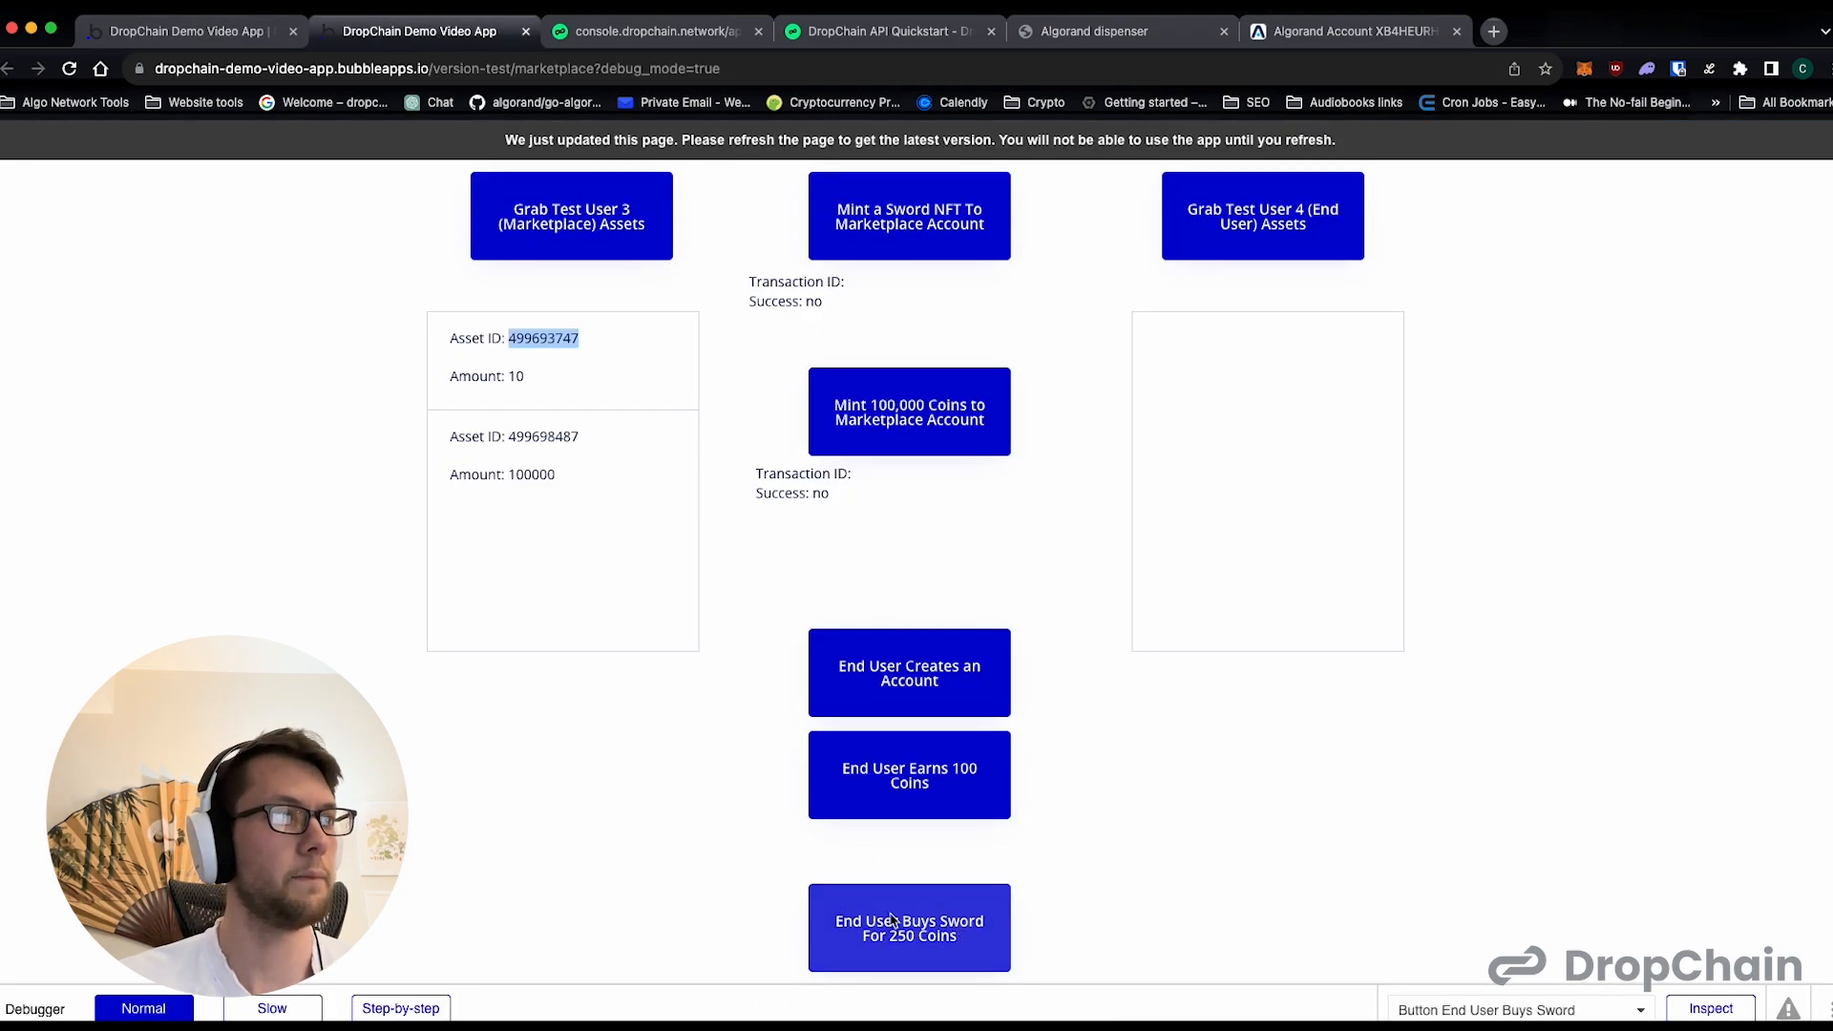
left_click(222, 35)
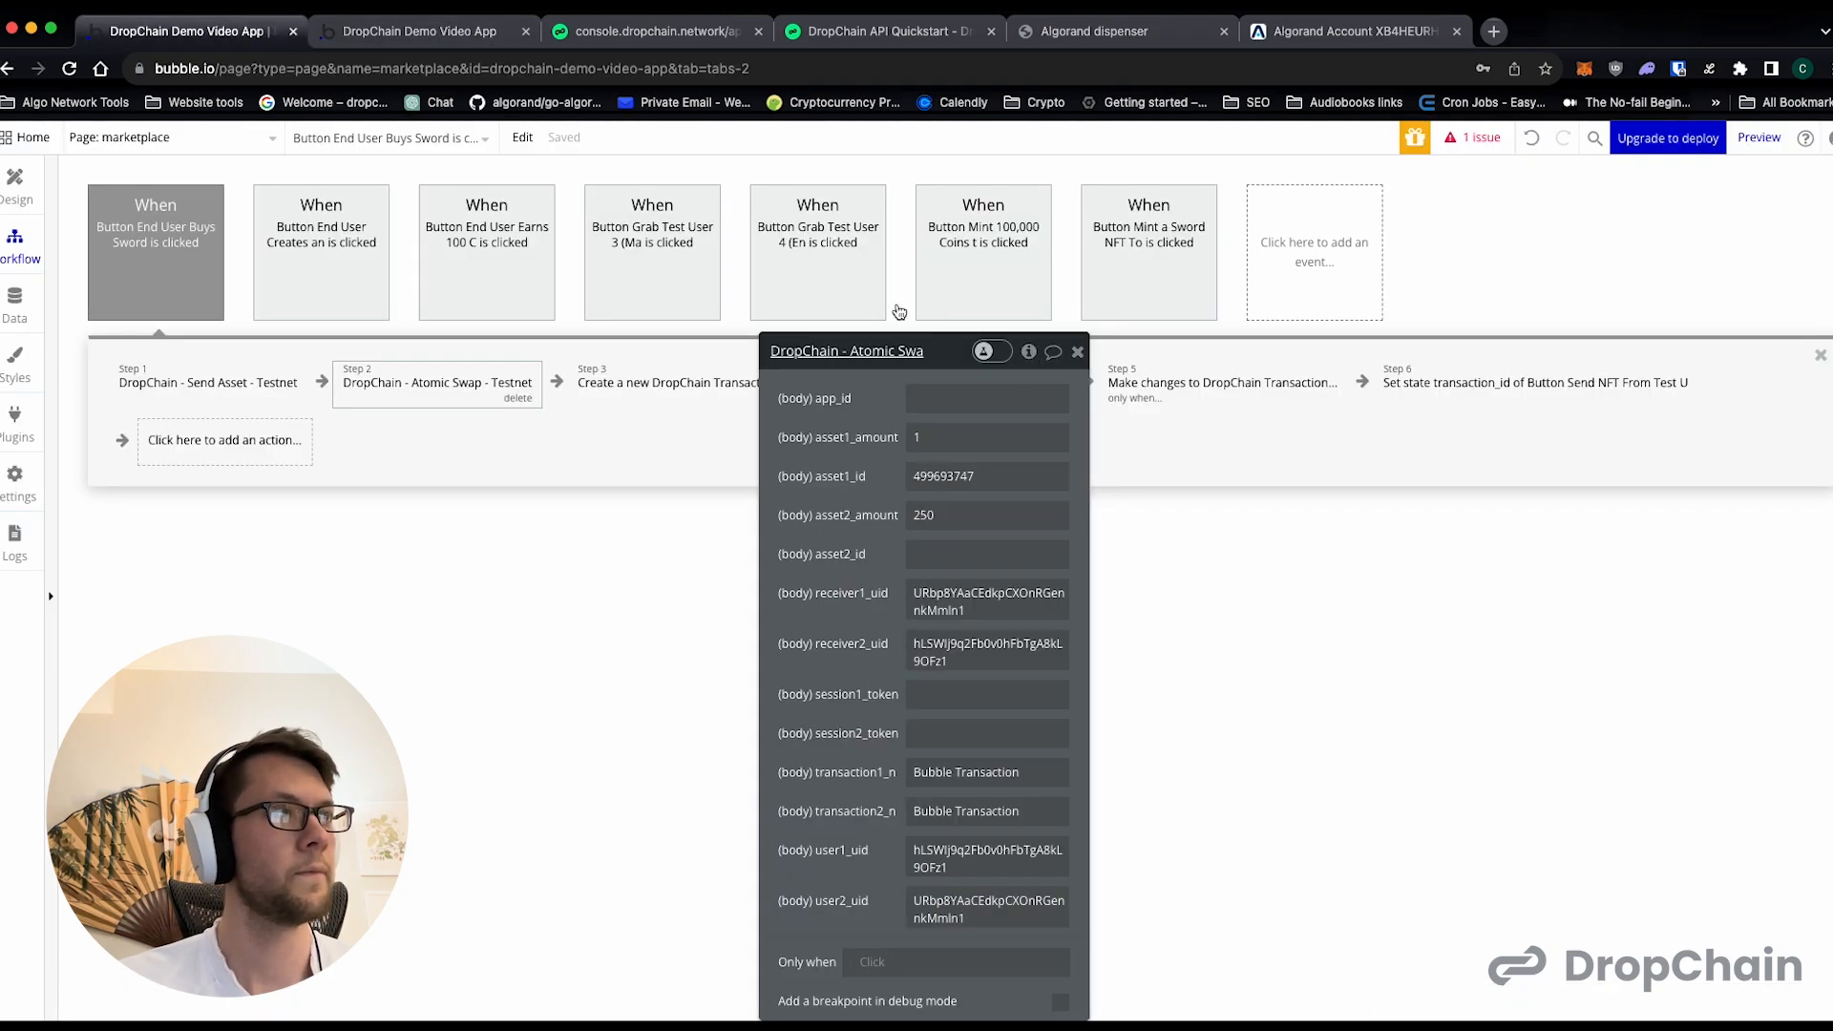
left_click(472, 40)
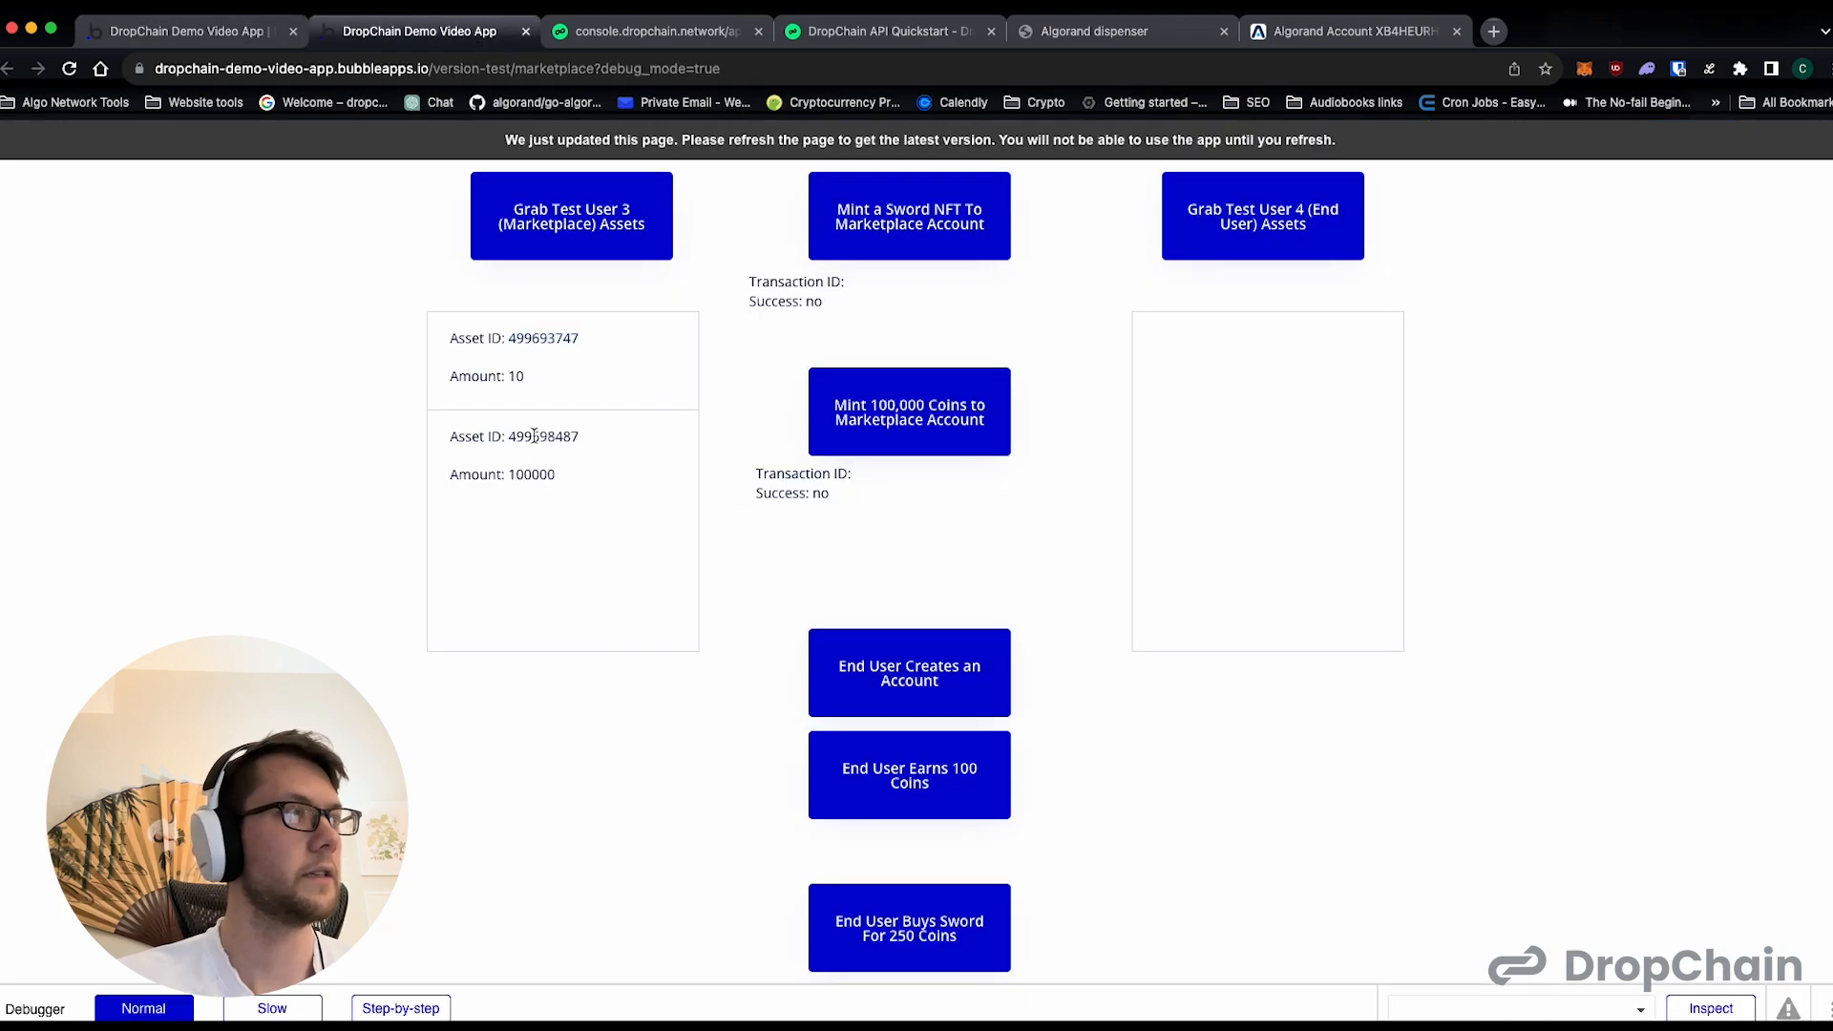
left_click(214, 38)
left_click(988, 554)
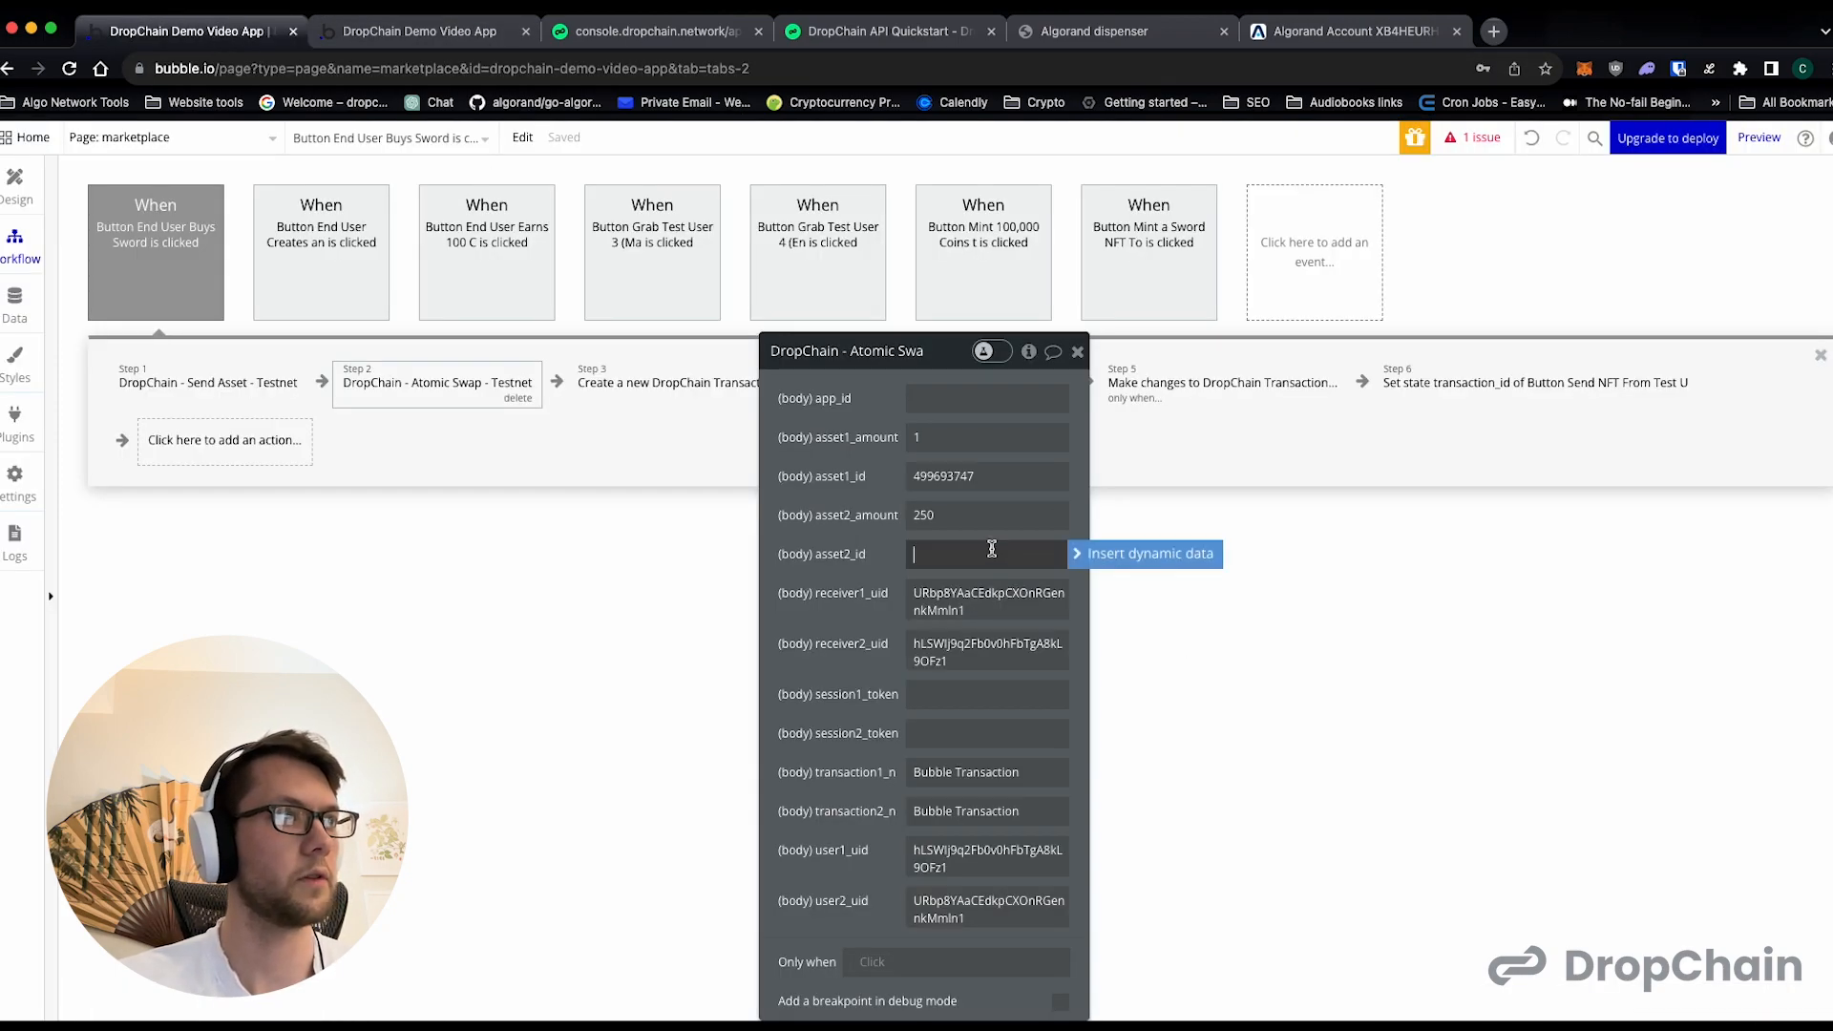
key("ctrl+v")
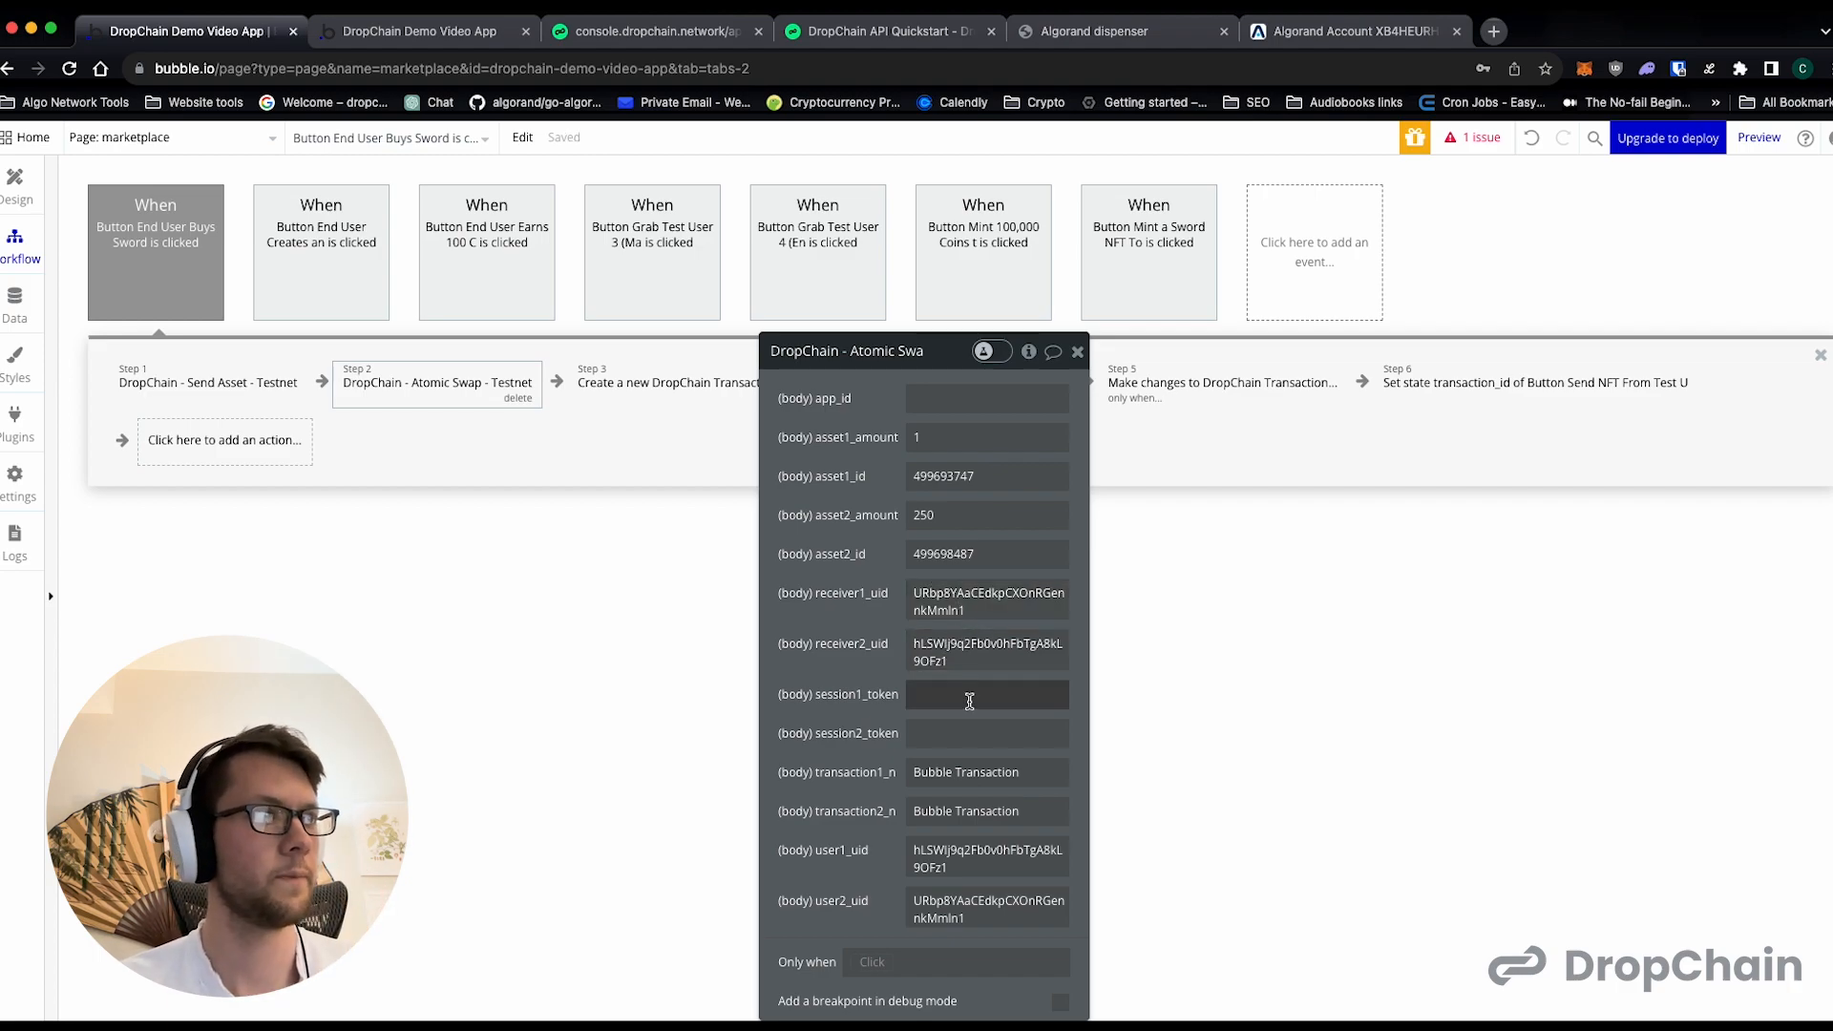
- Fill in app_id of the Atomic Swap action with the app ID copied from the DropChain console
left_click(587, 31)
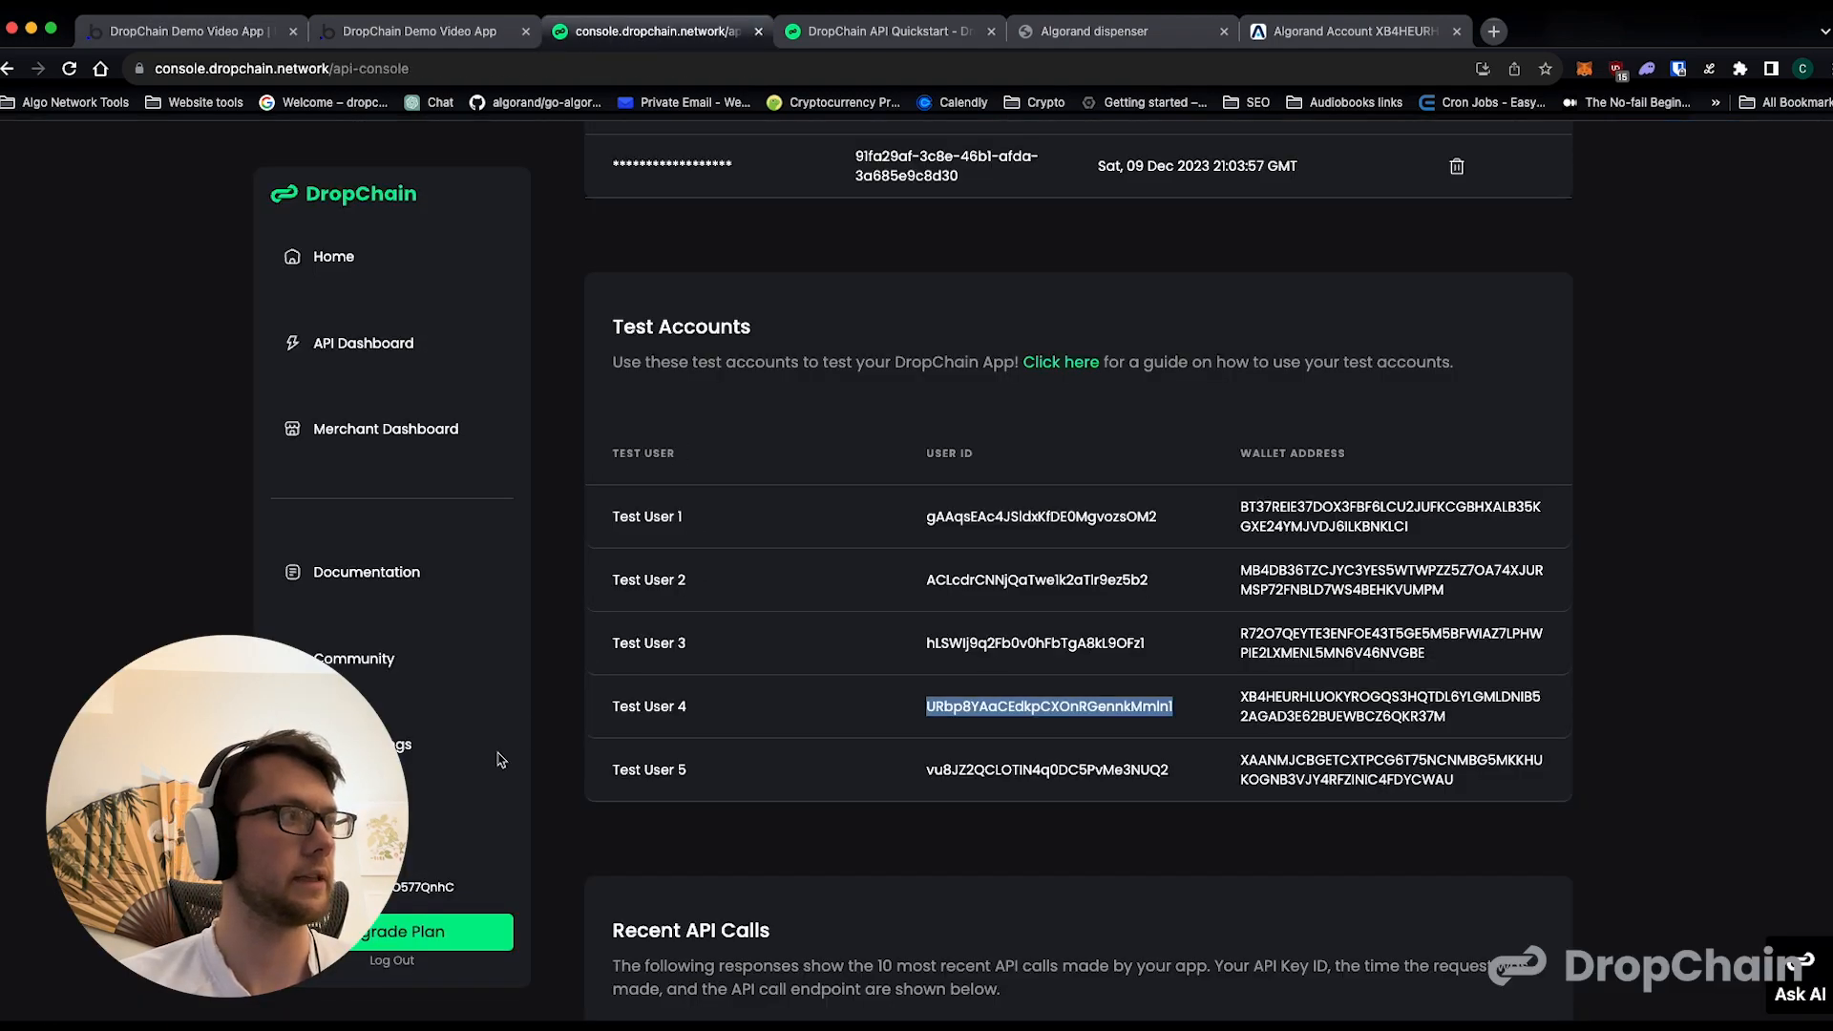
left_click(413, 880)
double_click(412, 882)
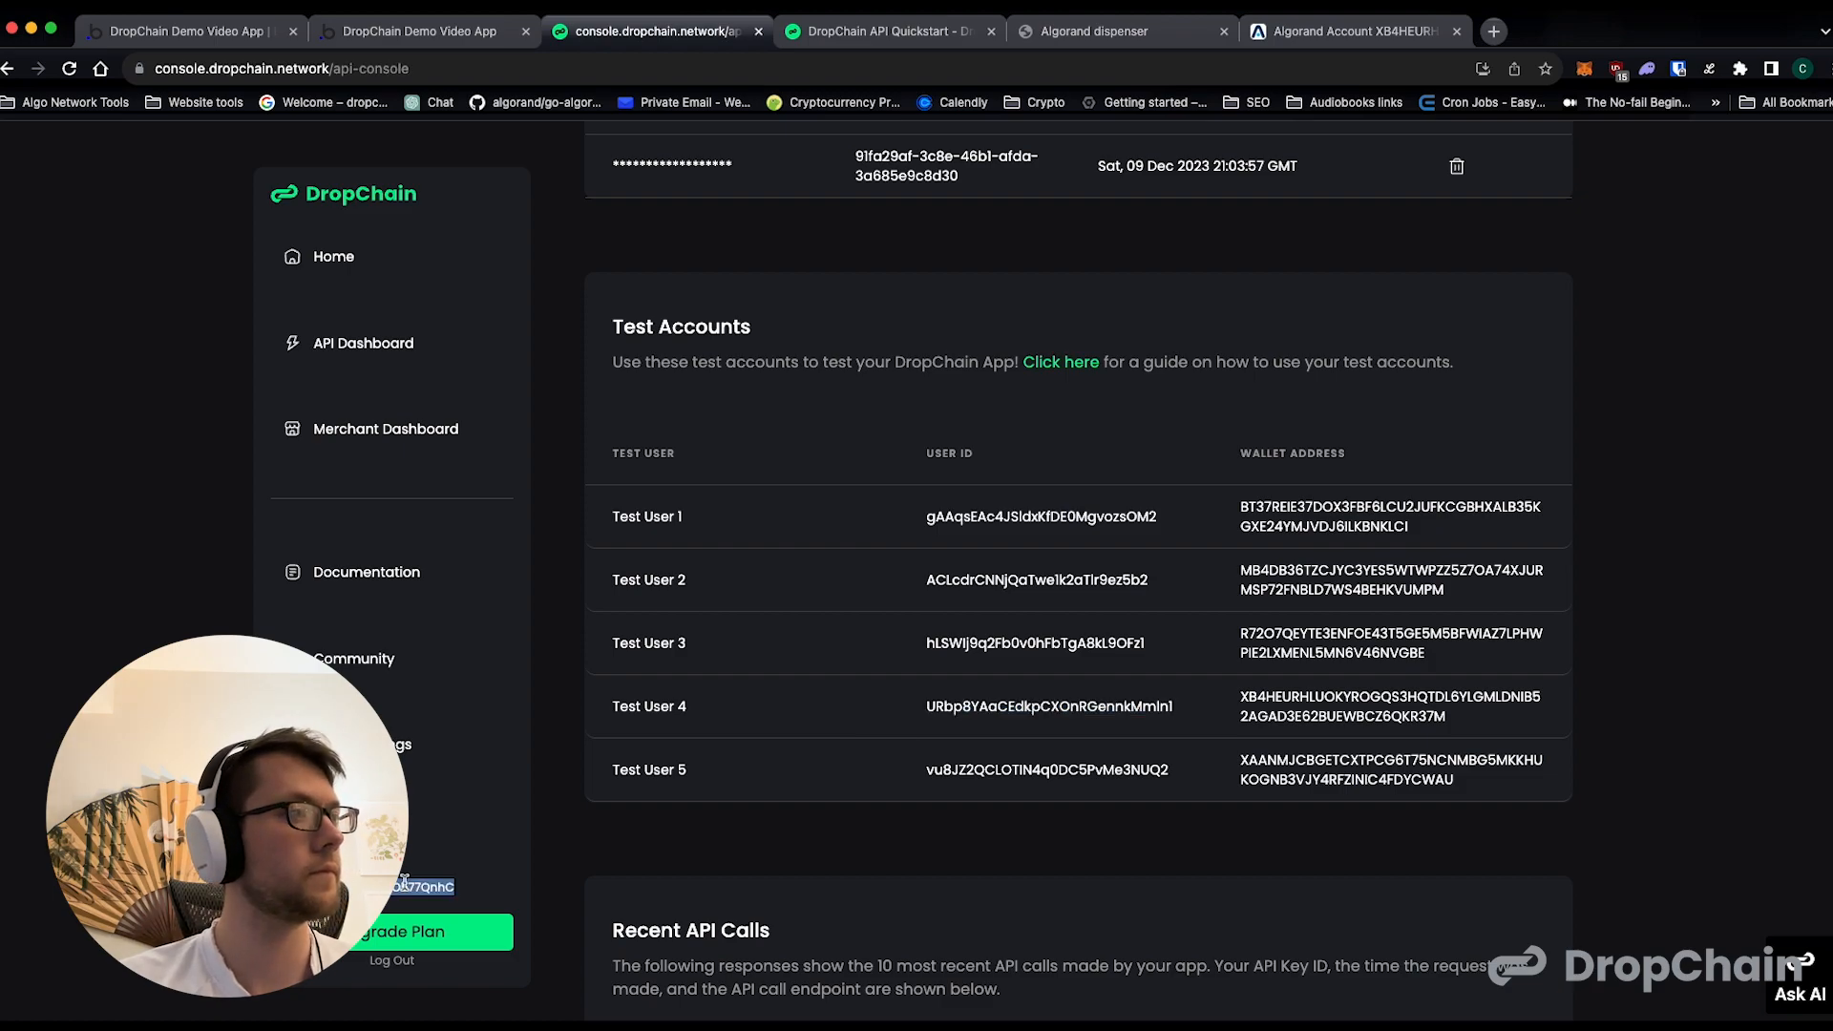
left_click(209, 20)
left_click(934, 393)
key("super+v")
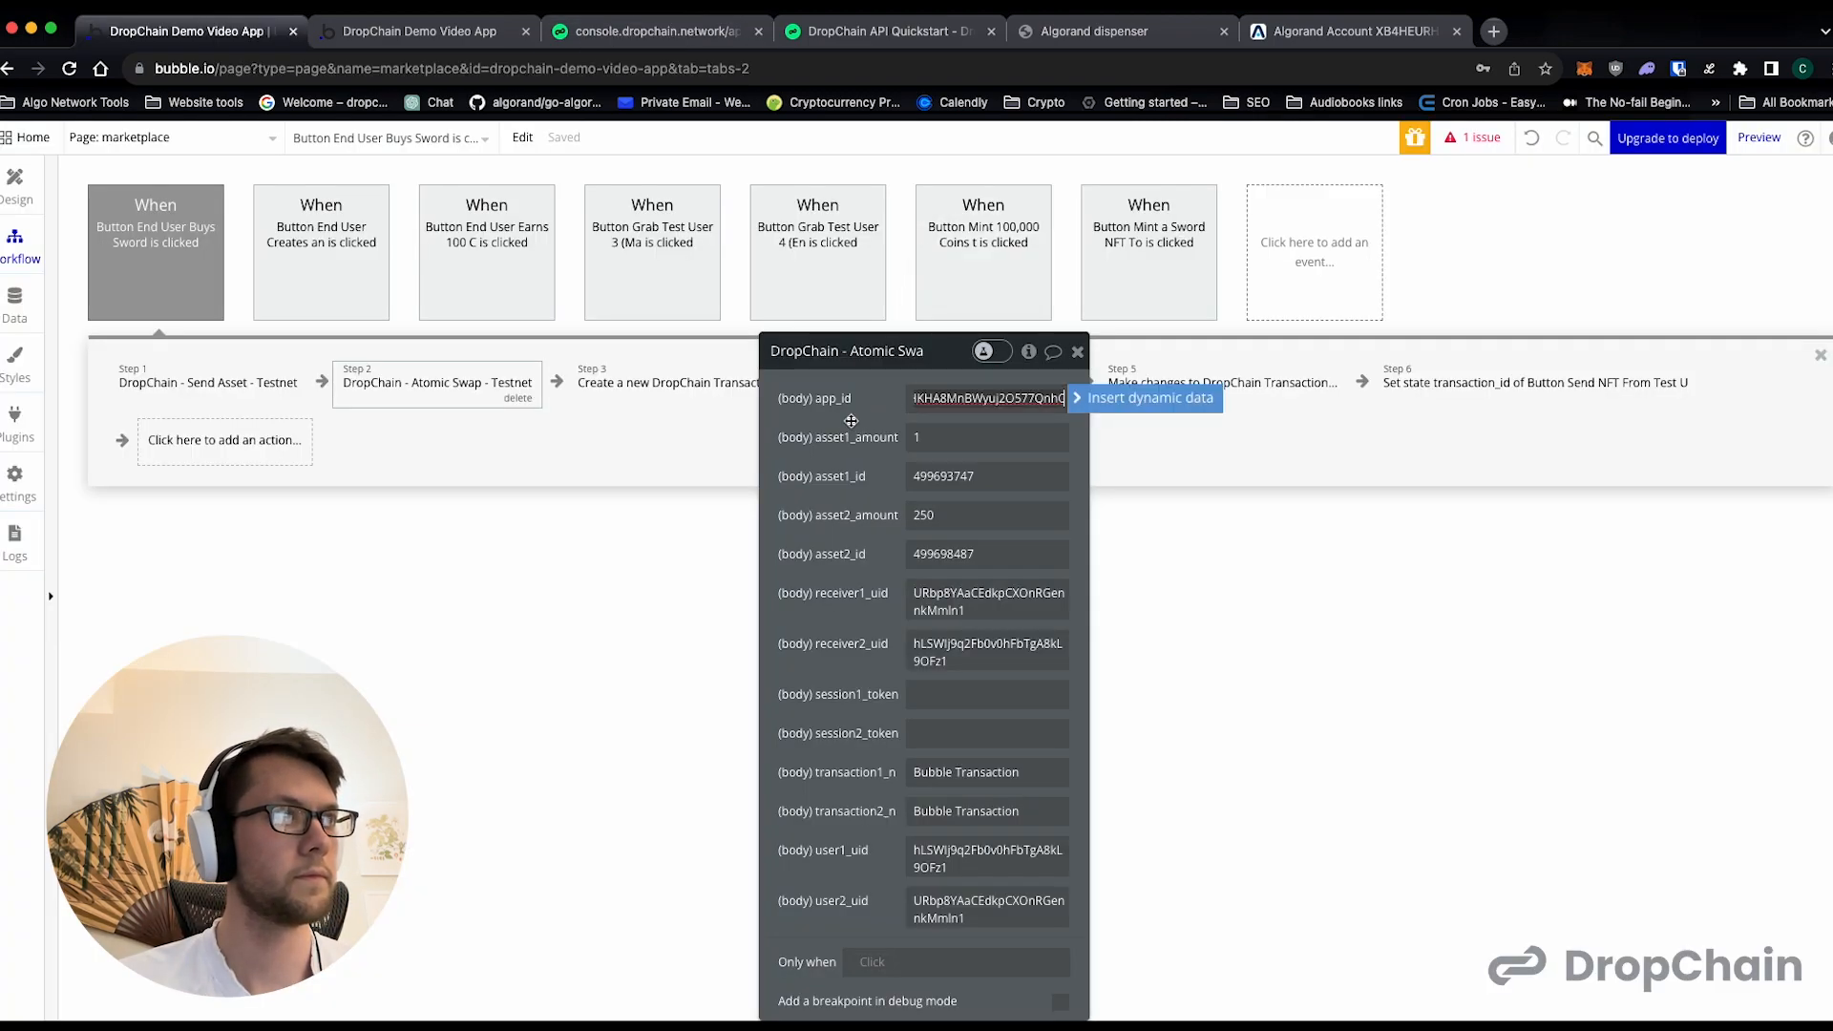
left_click(852, 421)
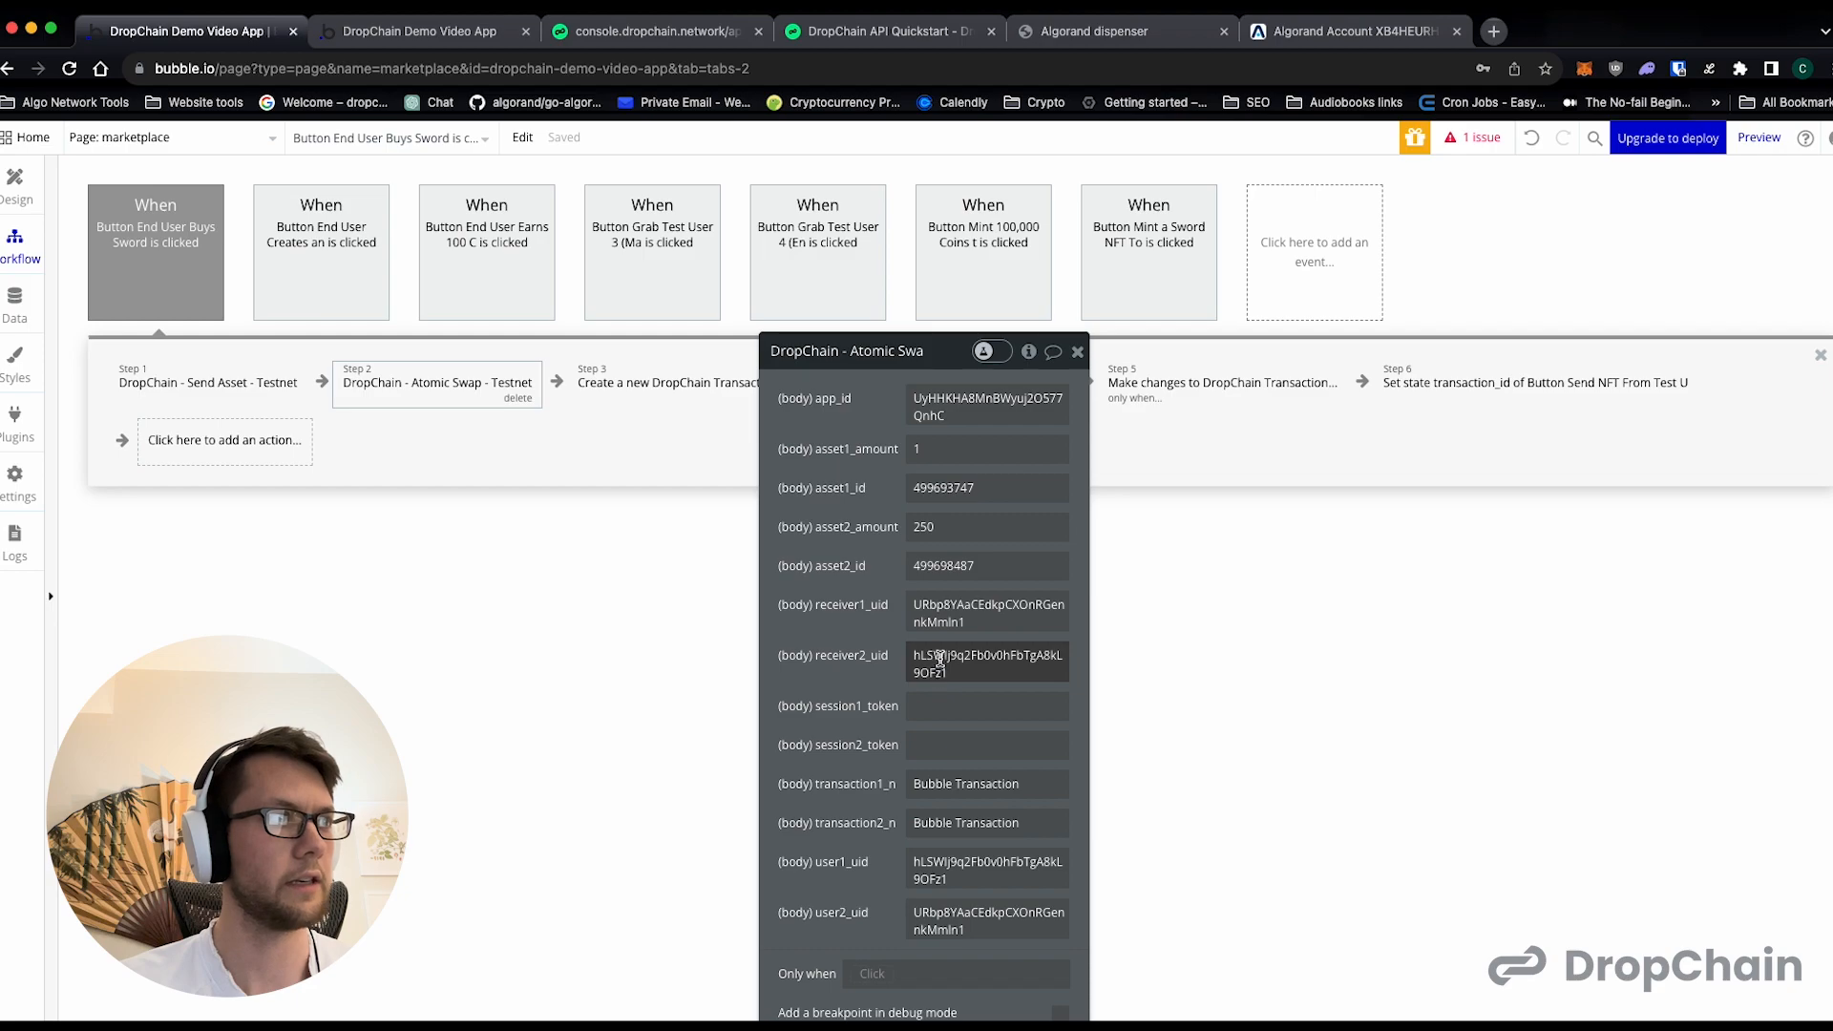
- Close the Atomic Swap settings and delete the old Send Asset action from the End User Buys Sword workflow
left_click(1077, 351)
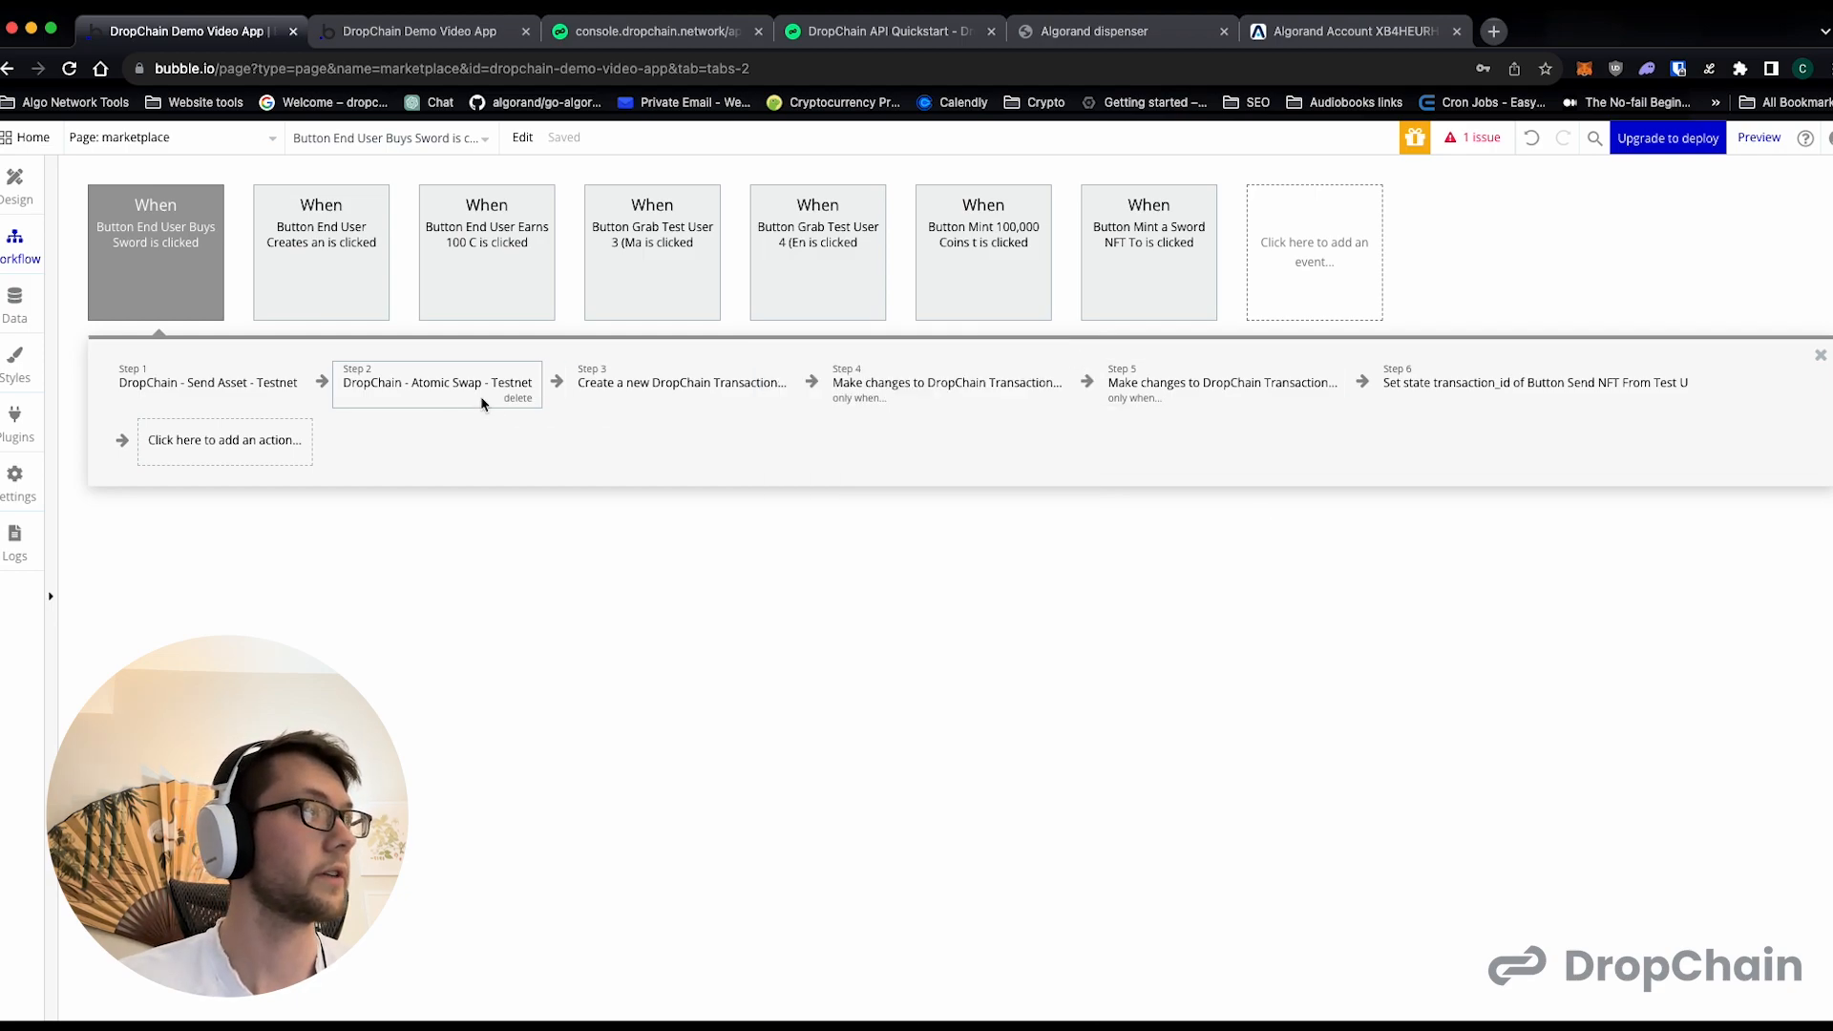
left_click(304, 388)
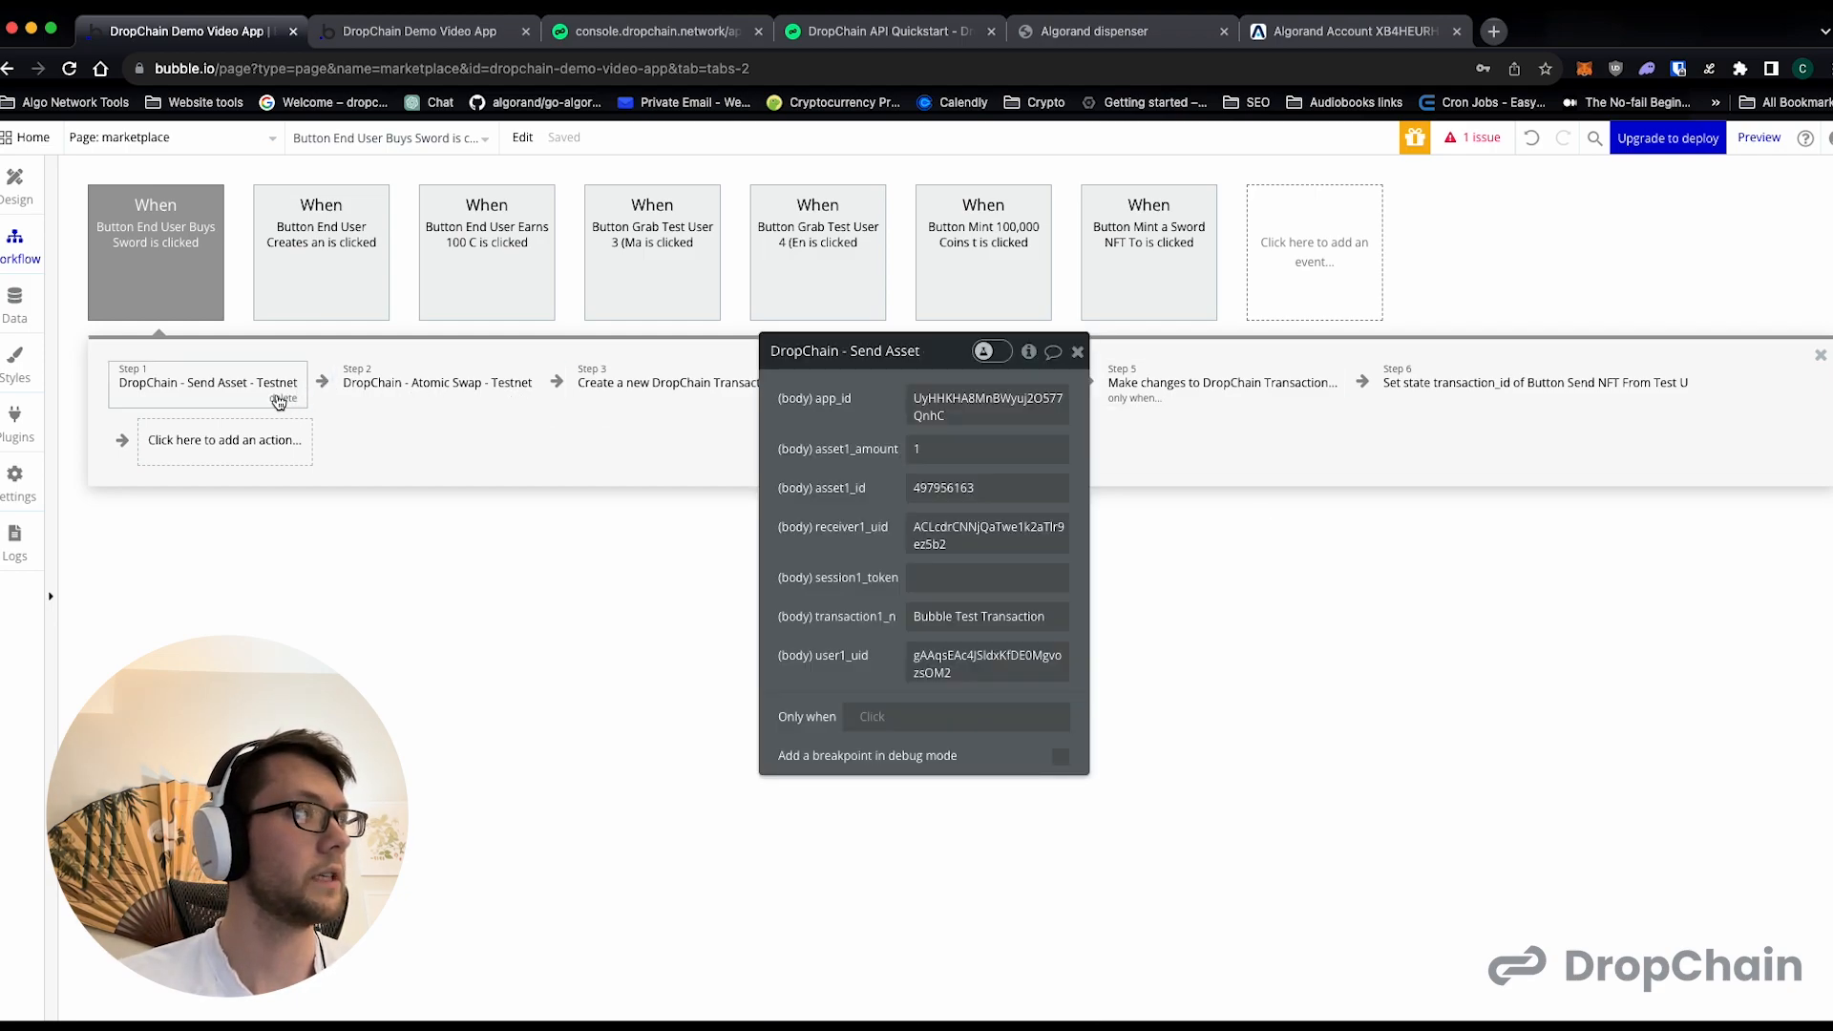
left_click(283, 399)
- Set transaction_id in the Create a new DropChain Transaction action to the txid of the step 1 Atomic Swap result
left_click(435, 385)
left_click(898, 444)
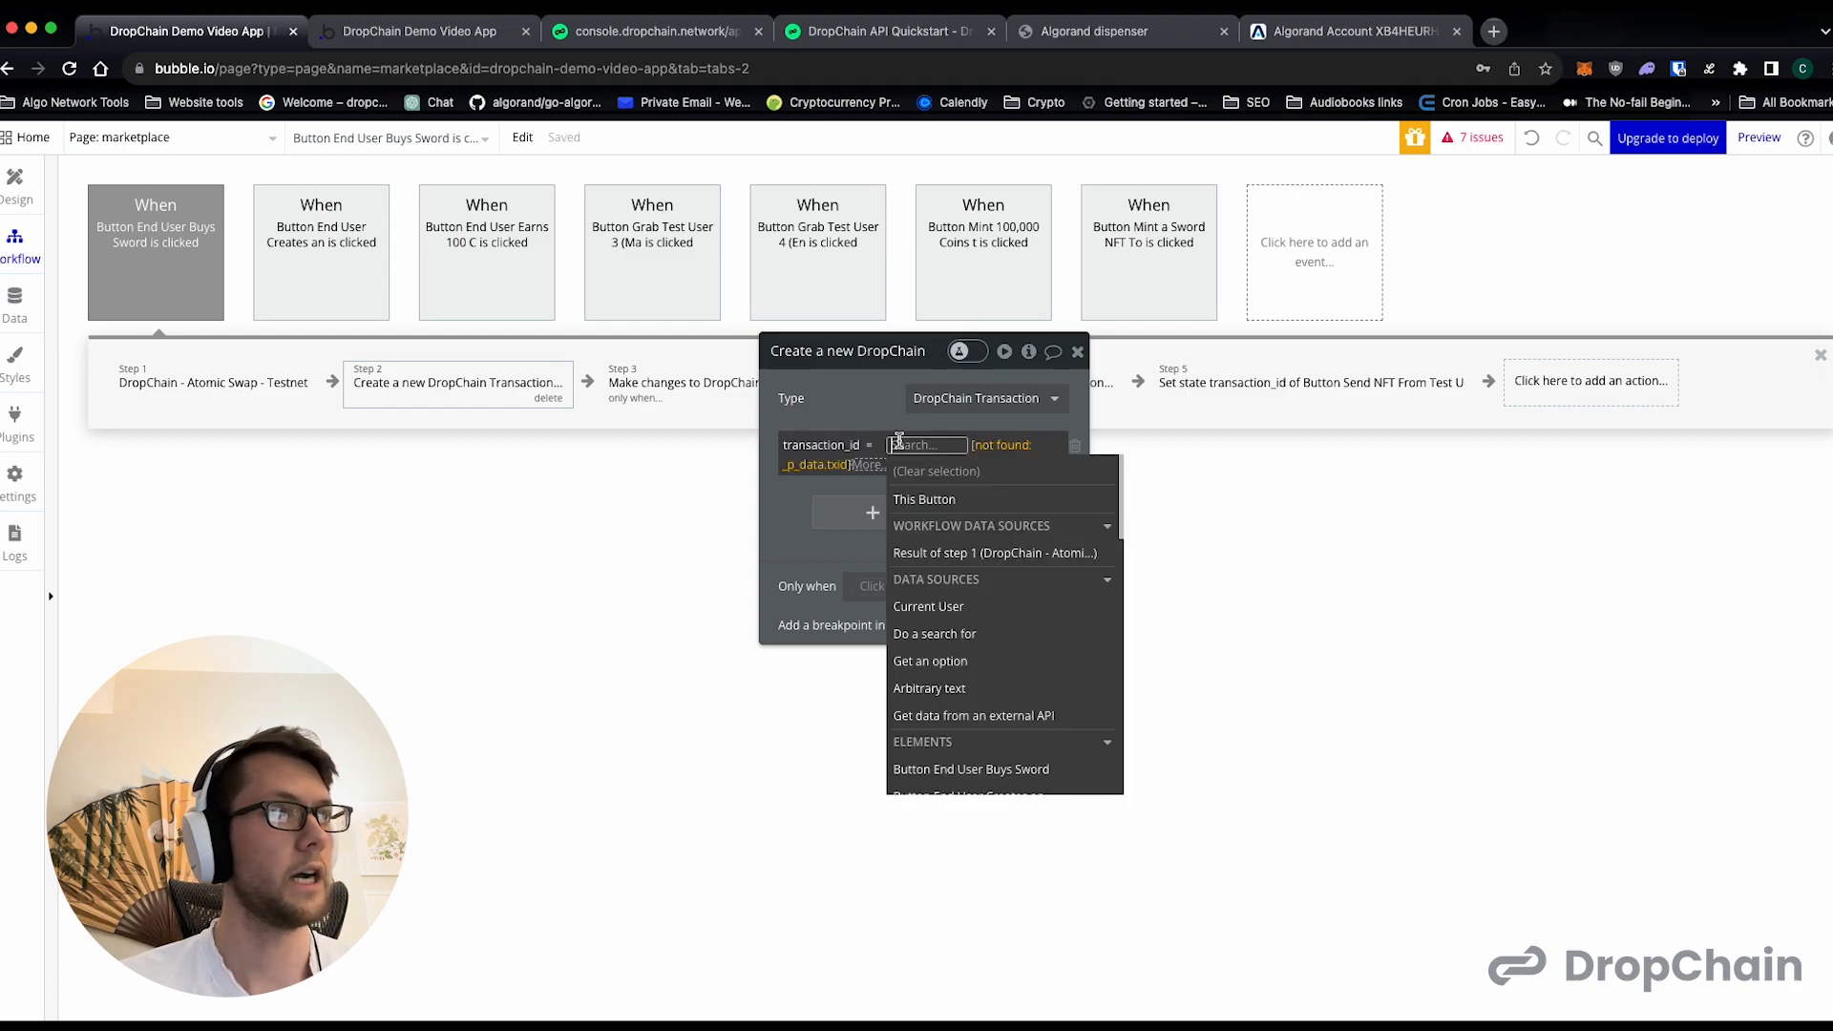
left_click(946, 554)
scroll(921, 730, "down", 2)
scroll(945, 621, "up", 4)
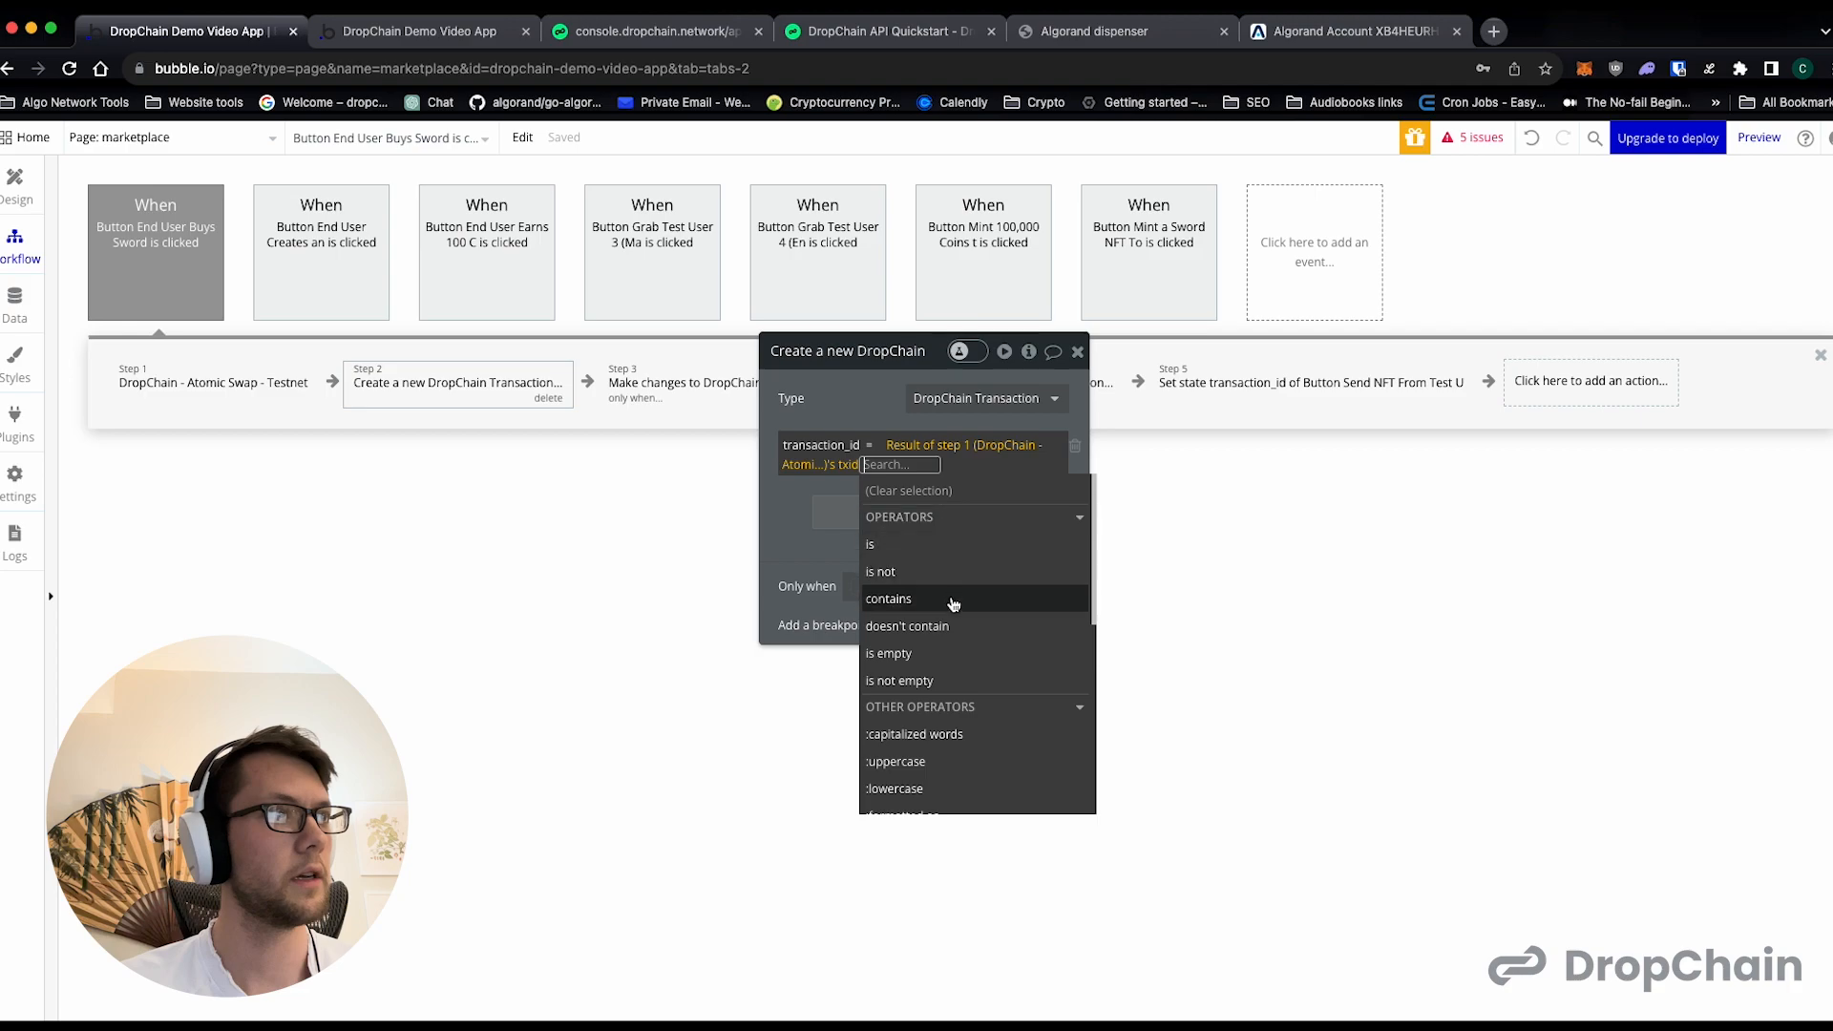
left_click(800, 507)
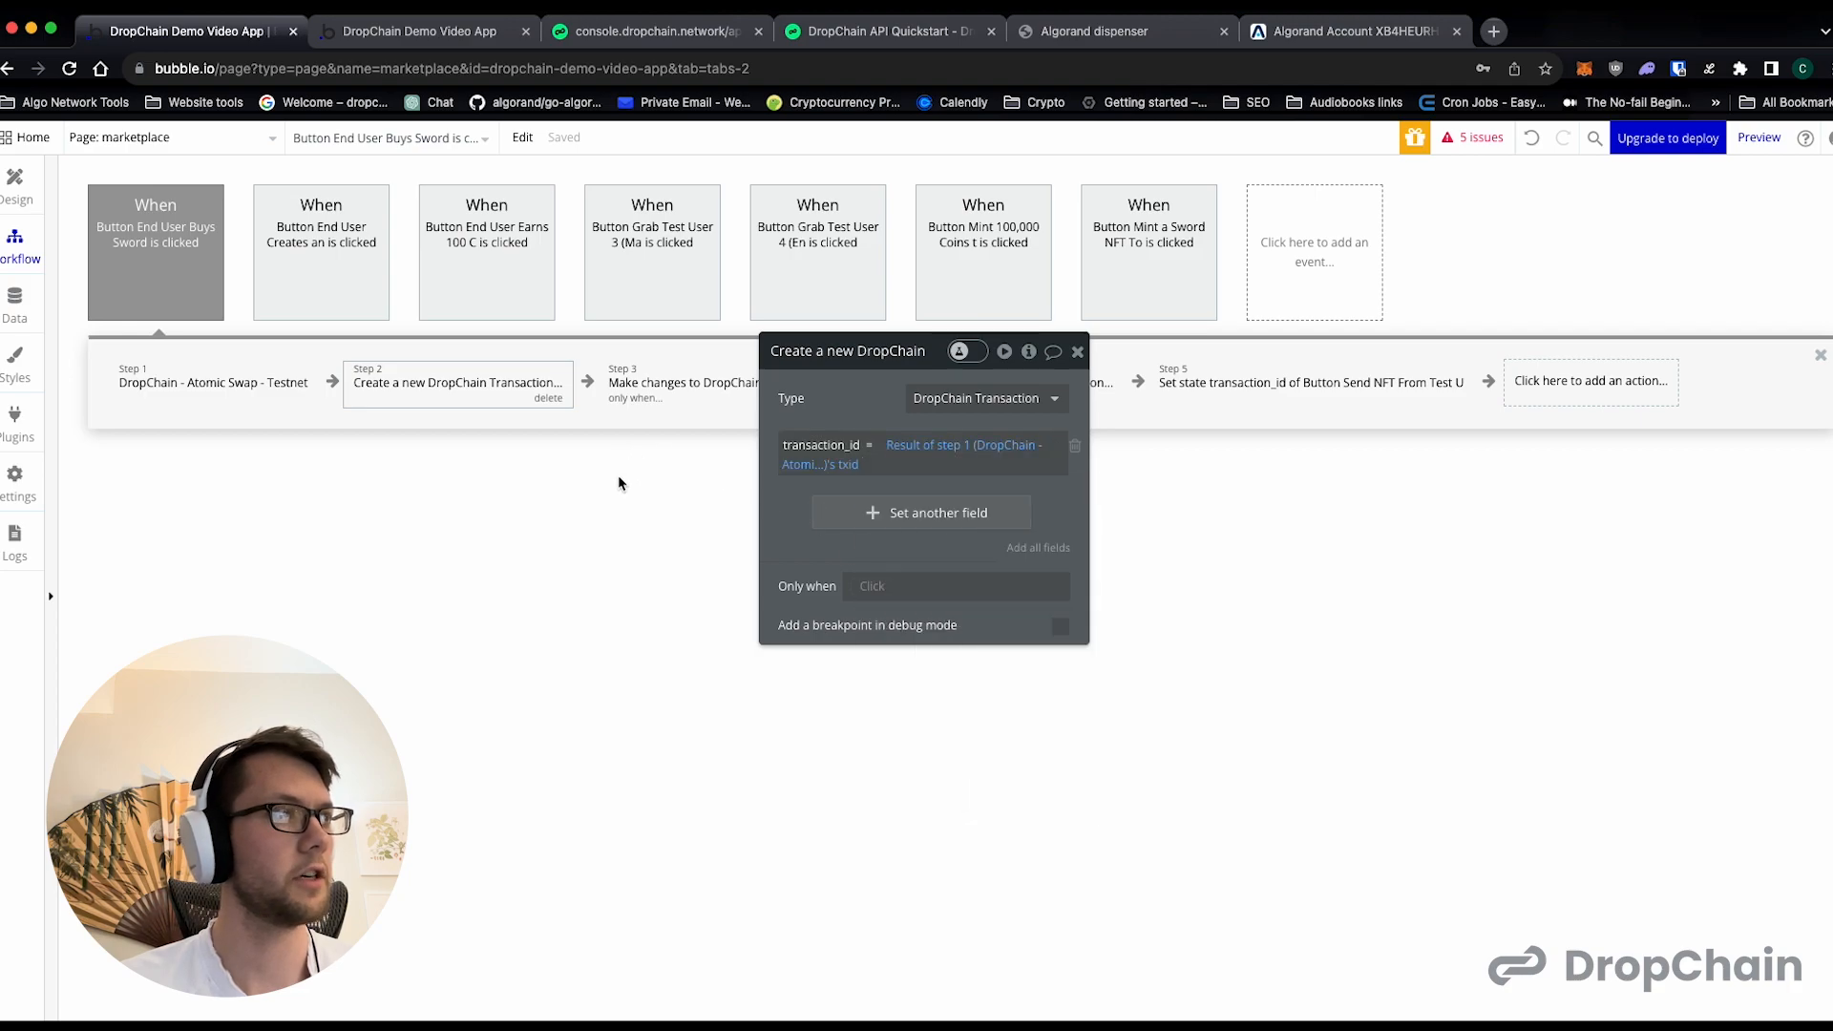
- Make the Success "yes" change run only when the step 1 Atomic Swap result's txid is not empty
left_click(669, 387)
left_click(902, 583)
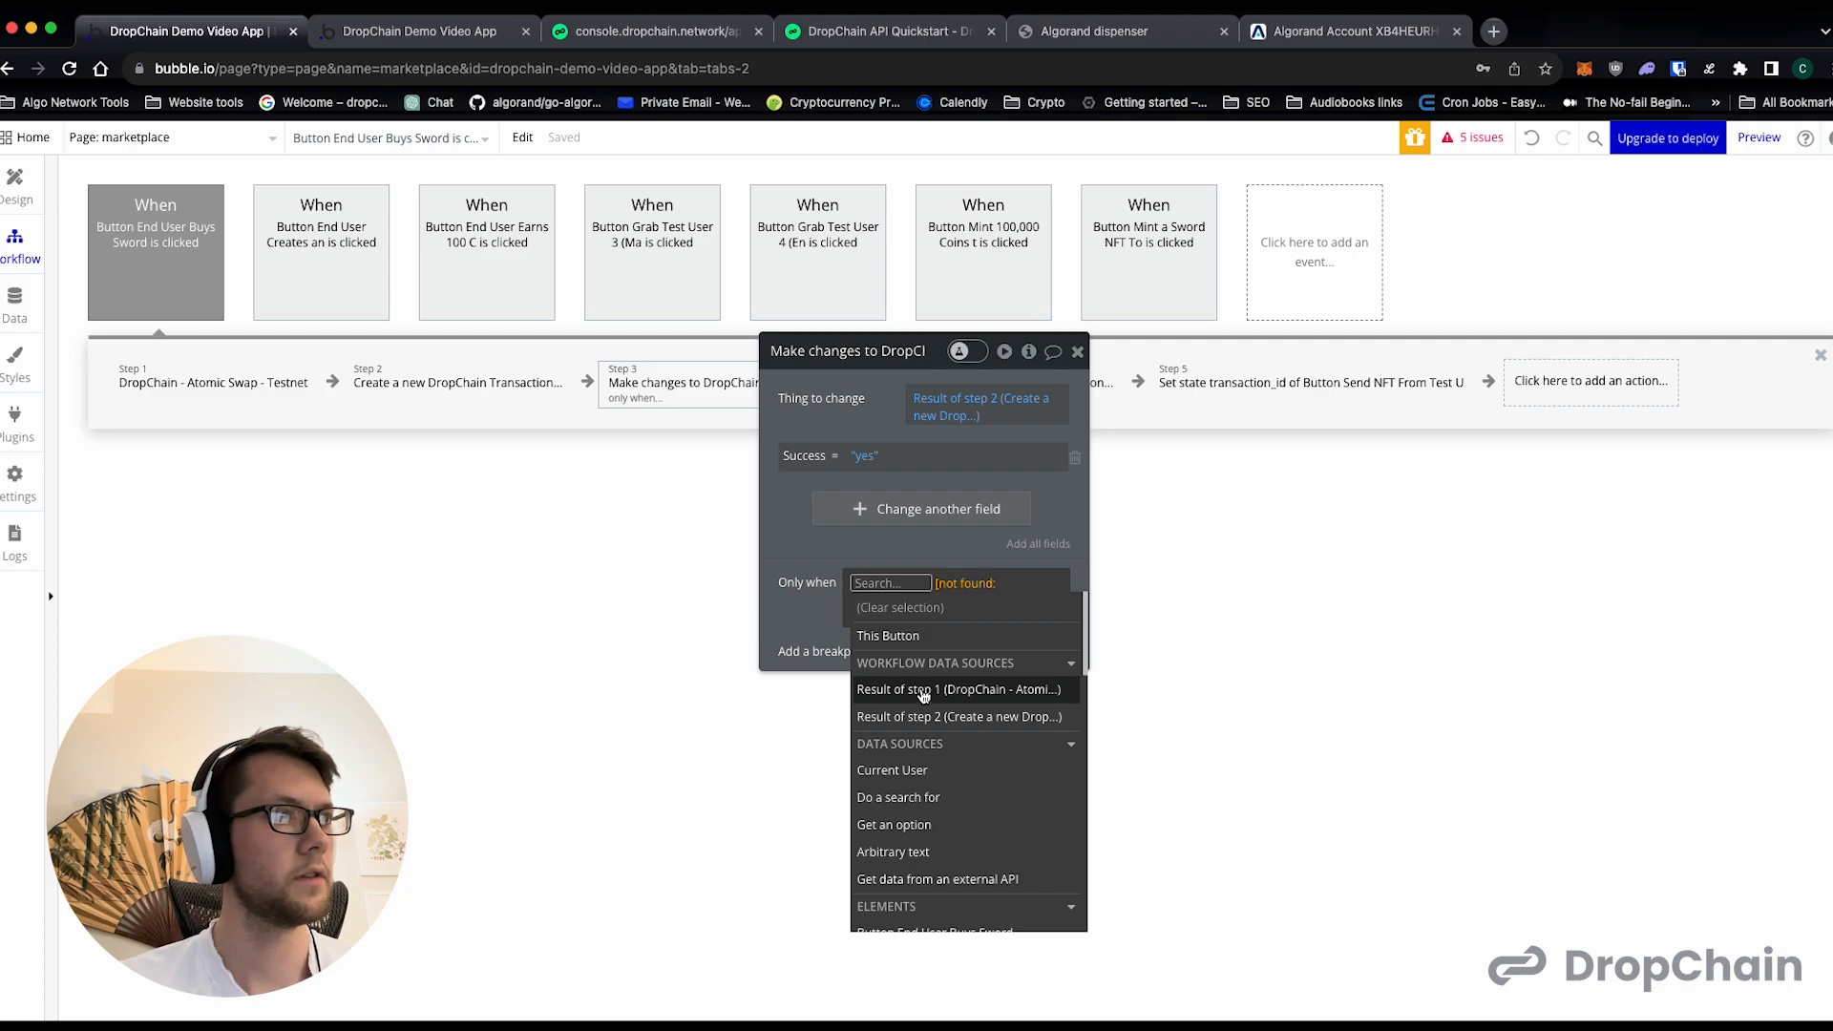
left_click(924, 695)
left_click(673, 525)
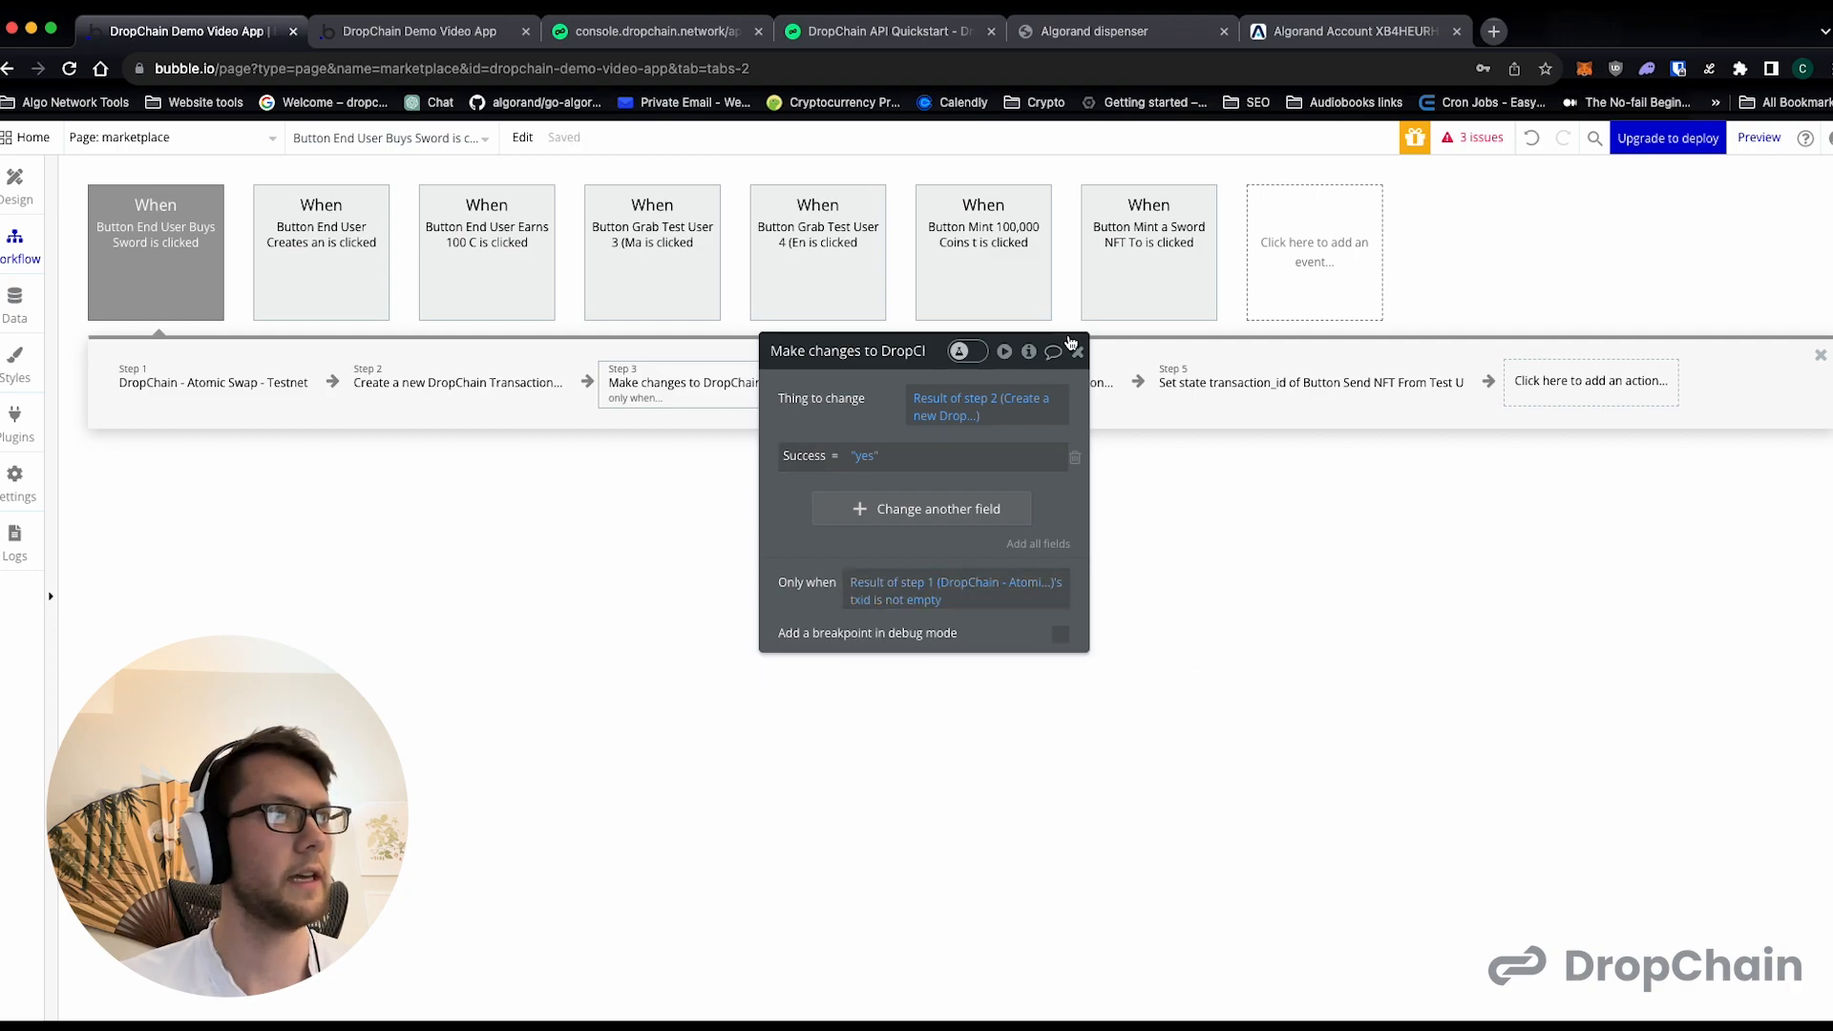
- Make the Success "no" change run only when the Atomic Swap result's txid is empty, and review the Set state action
left_click_drag(915, 353, 644, 485)
left_click(936, 412)
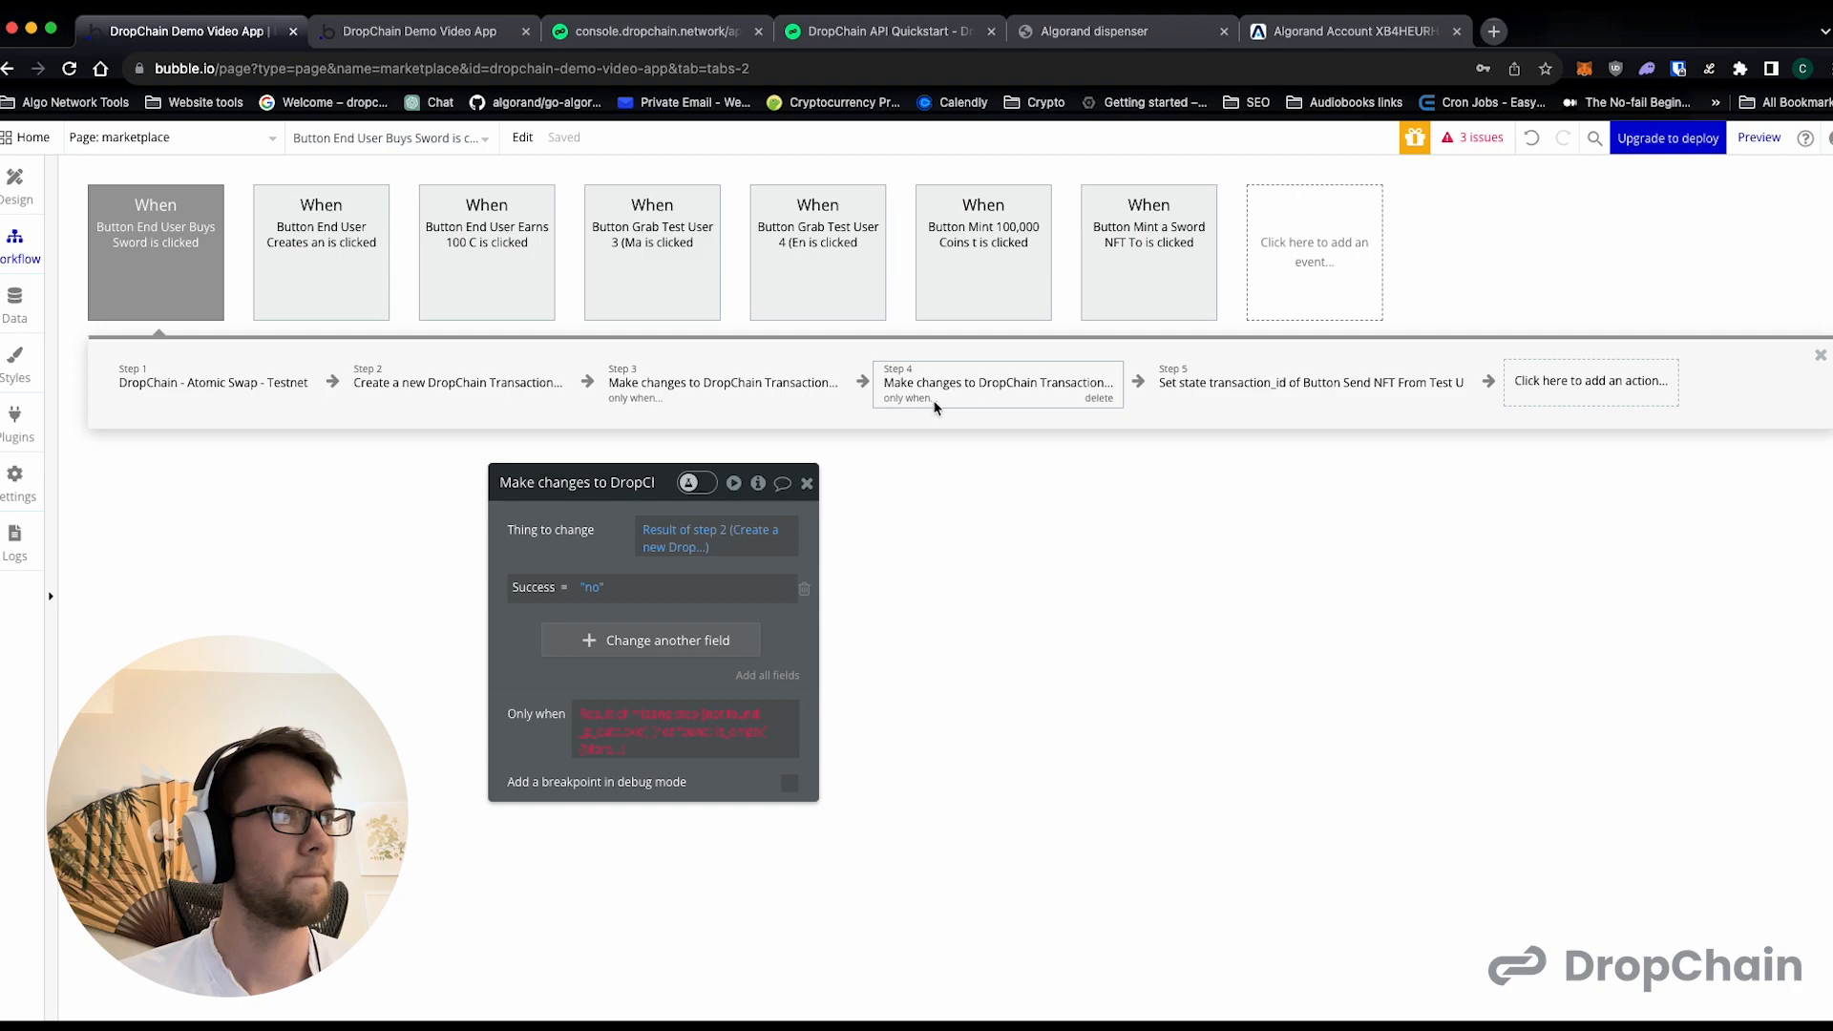
left_click(630, 722)
left_click(665, 831)
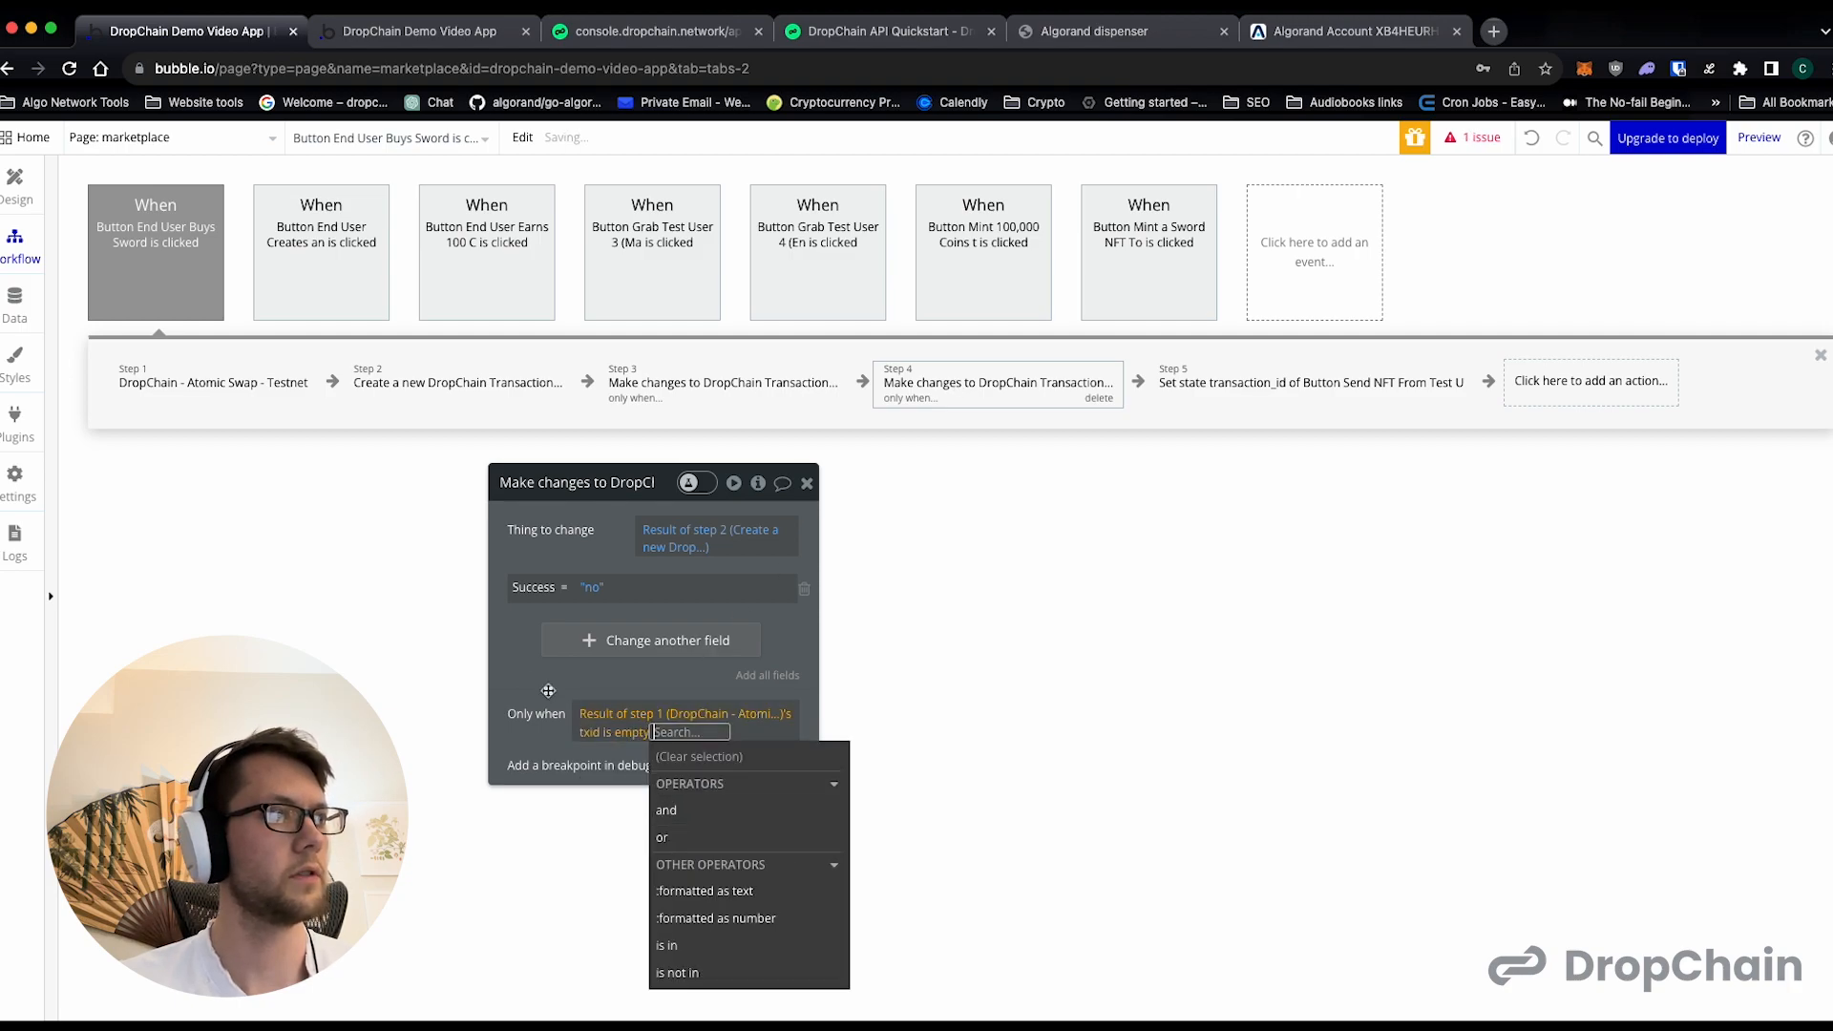
left_click(641, 747)
left_click(1299, 391)
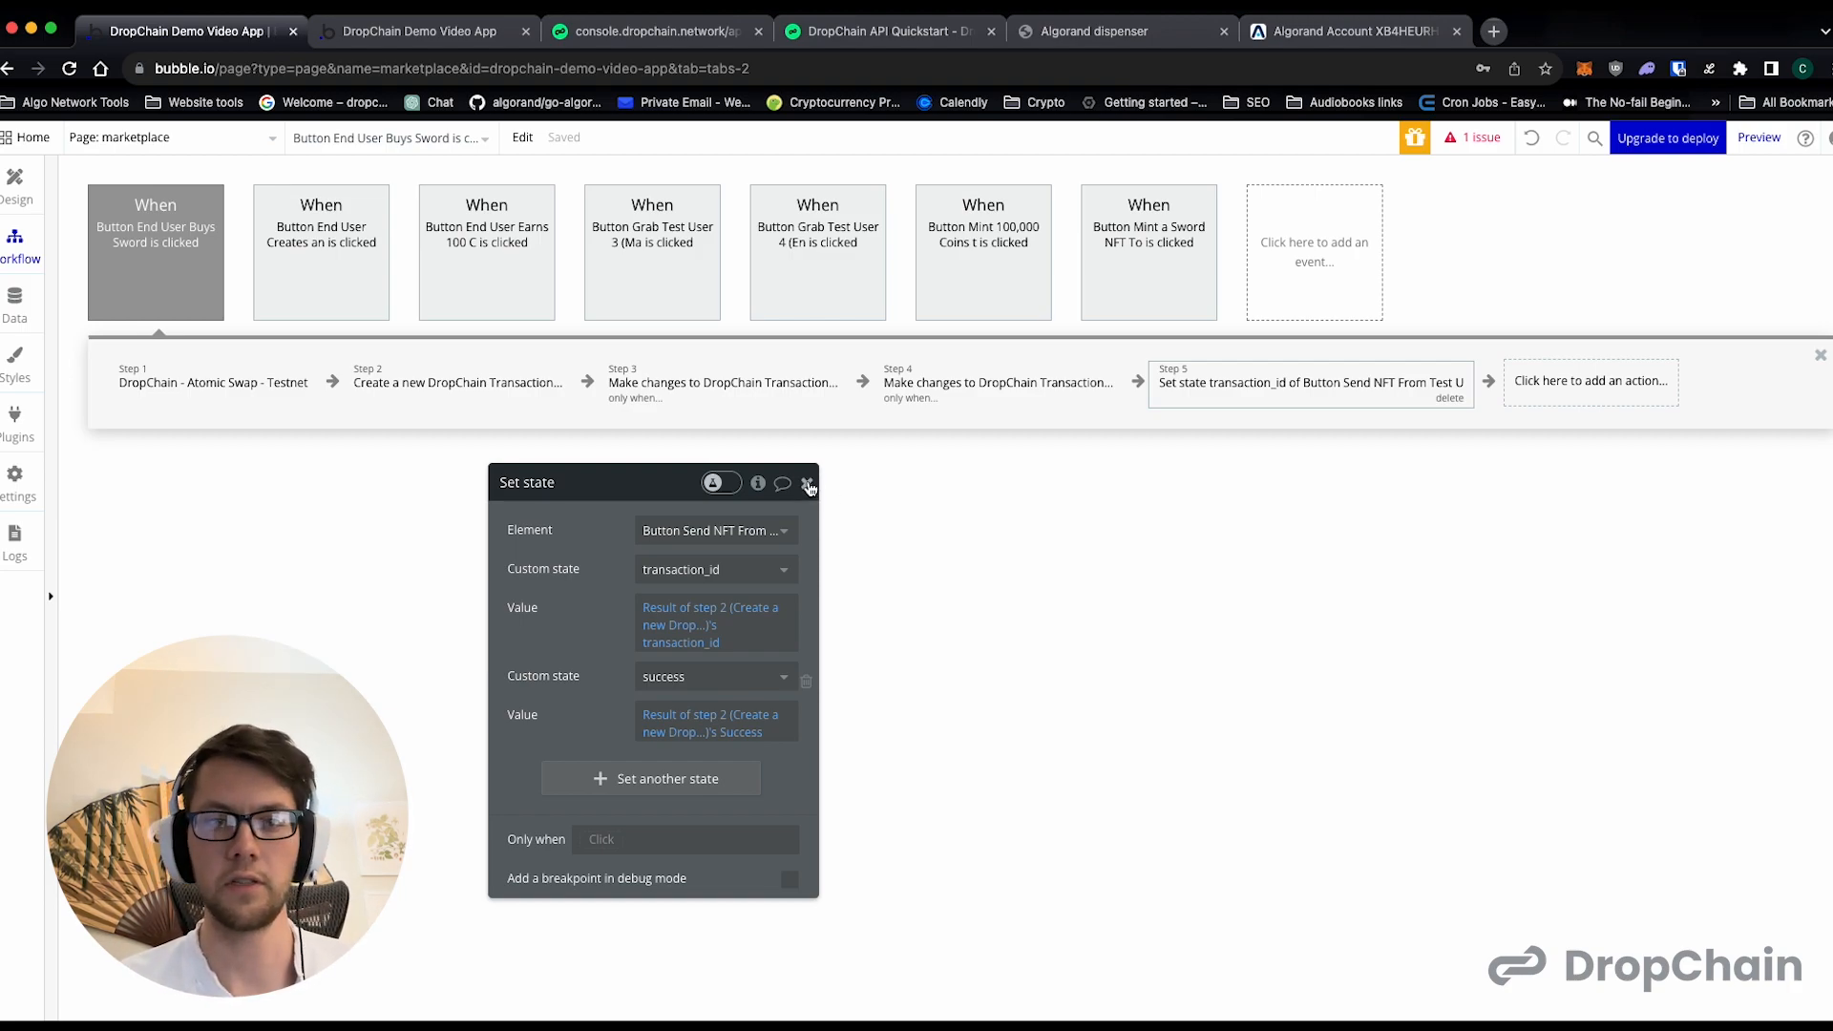
left_click(808, 486)
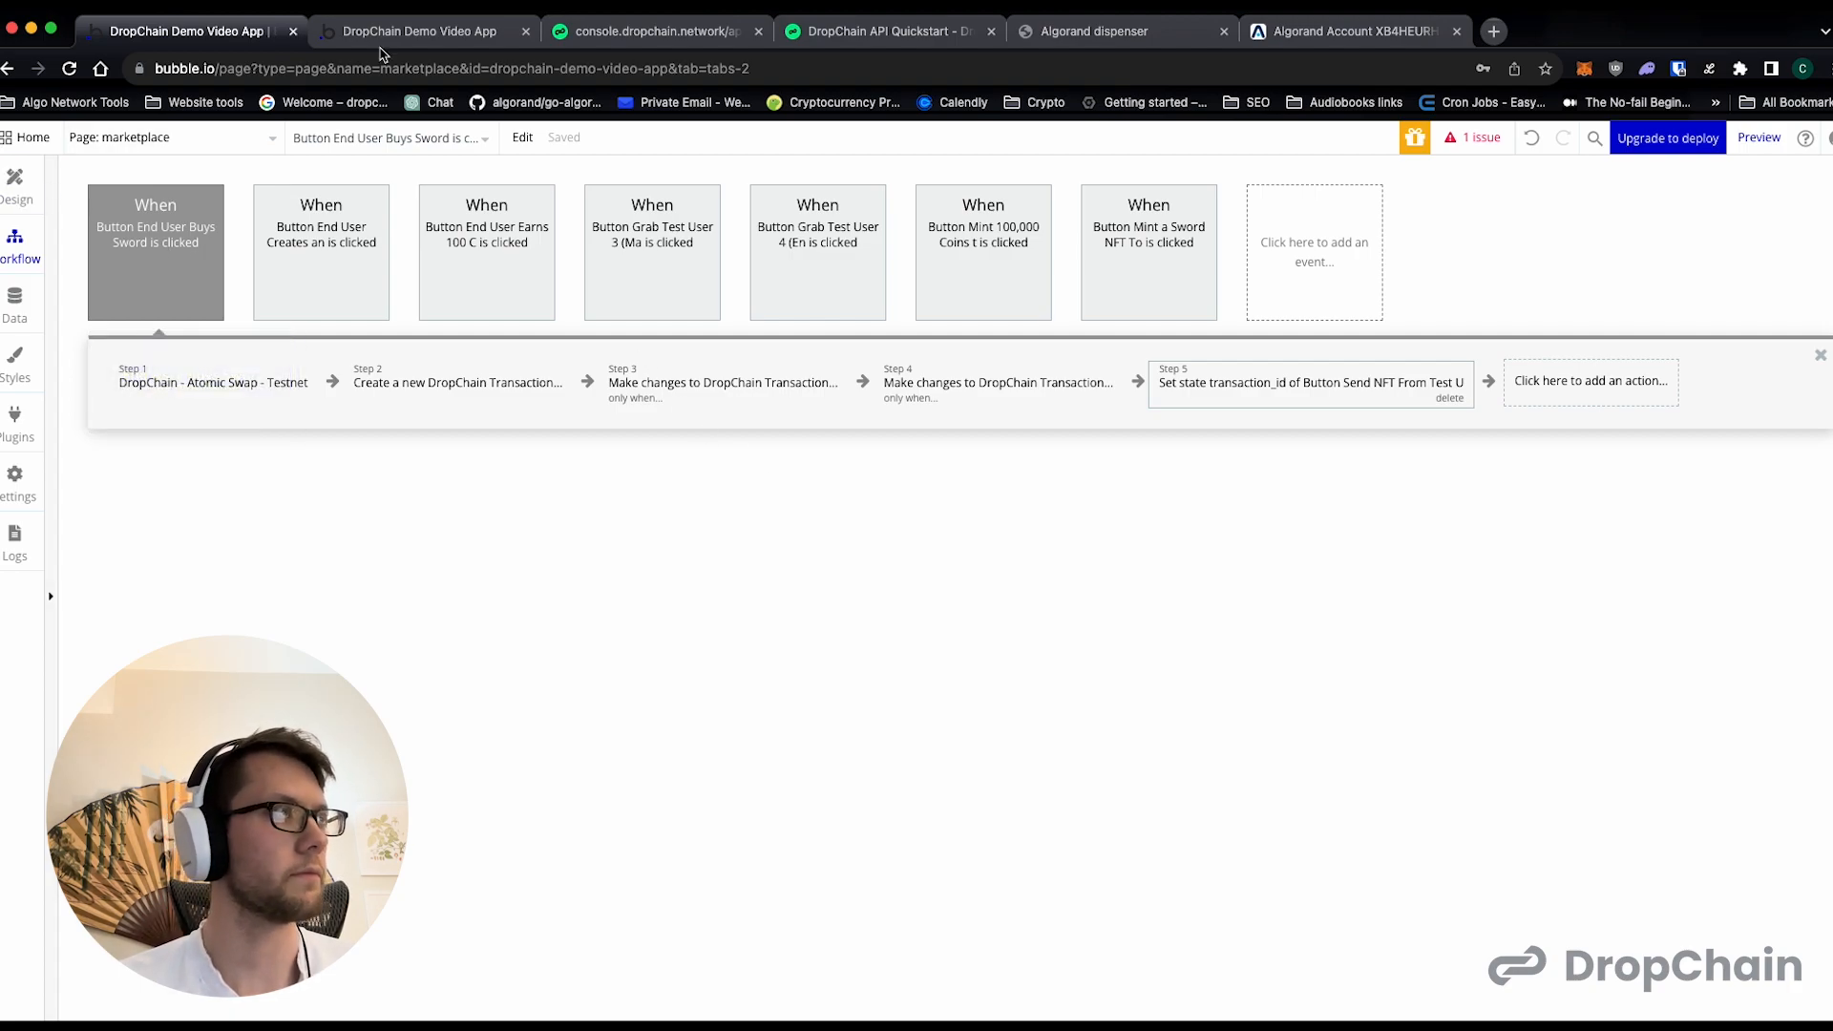
- Reload the marketplace preview page and grab the assets of Test User 3 and Test User 4
left_click(384, 40)
left_click(68, 67)
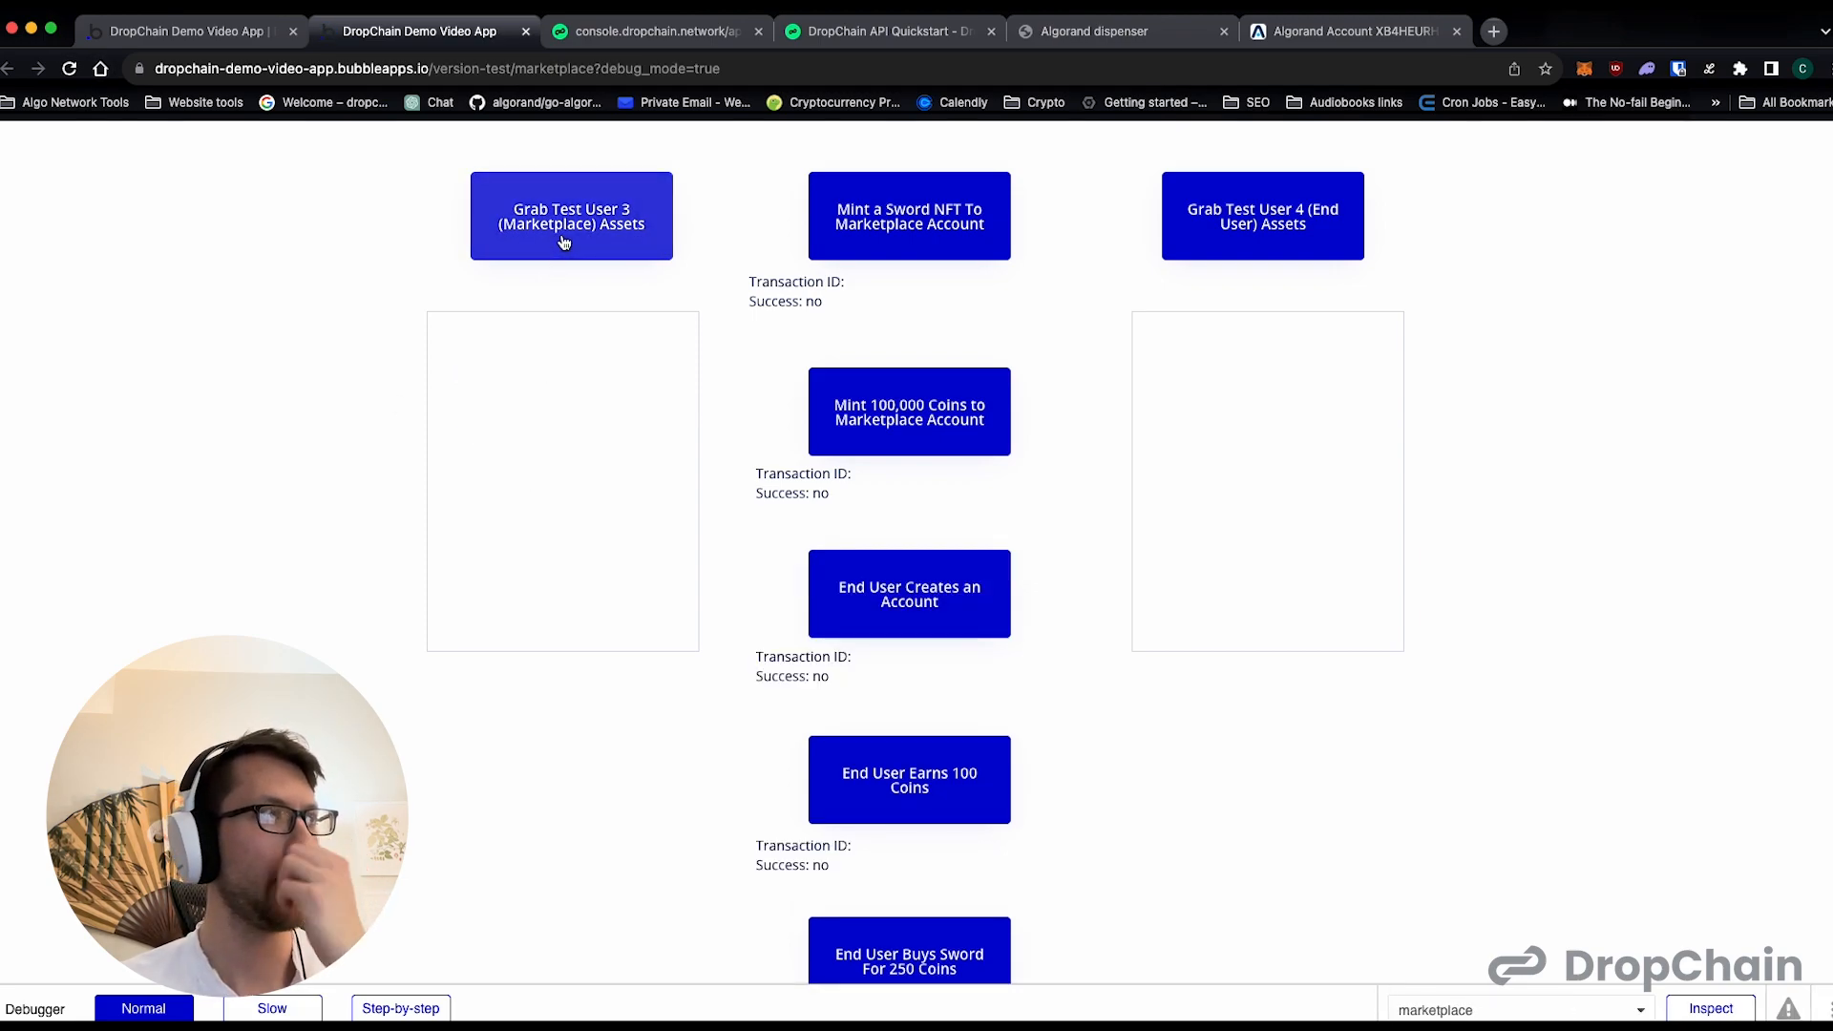
left_click(565, 240)
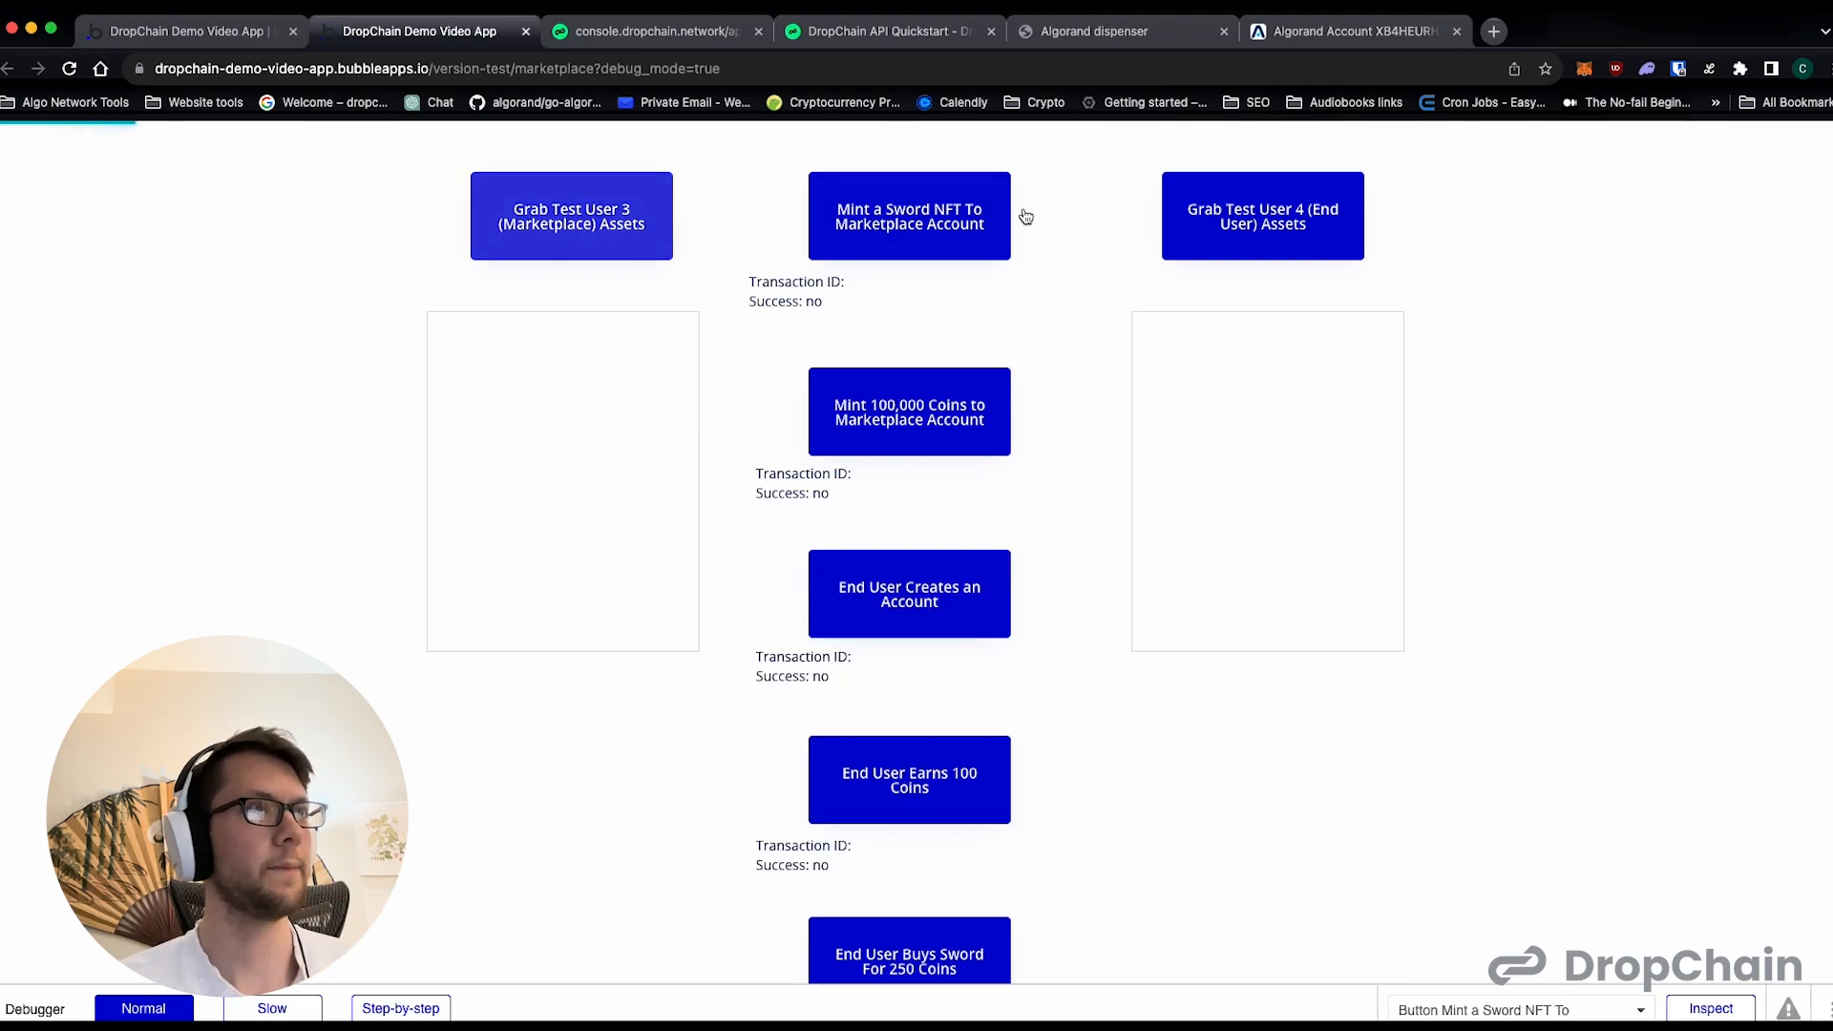
left_click(1209, 231)
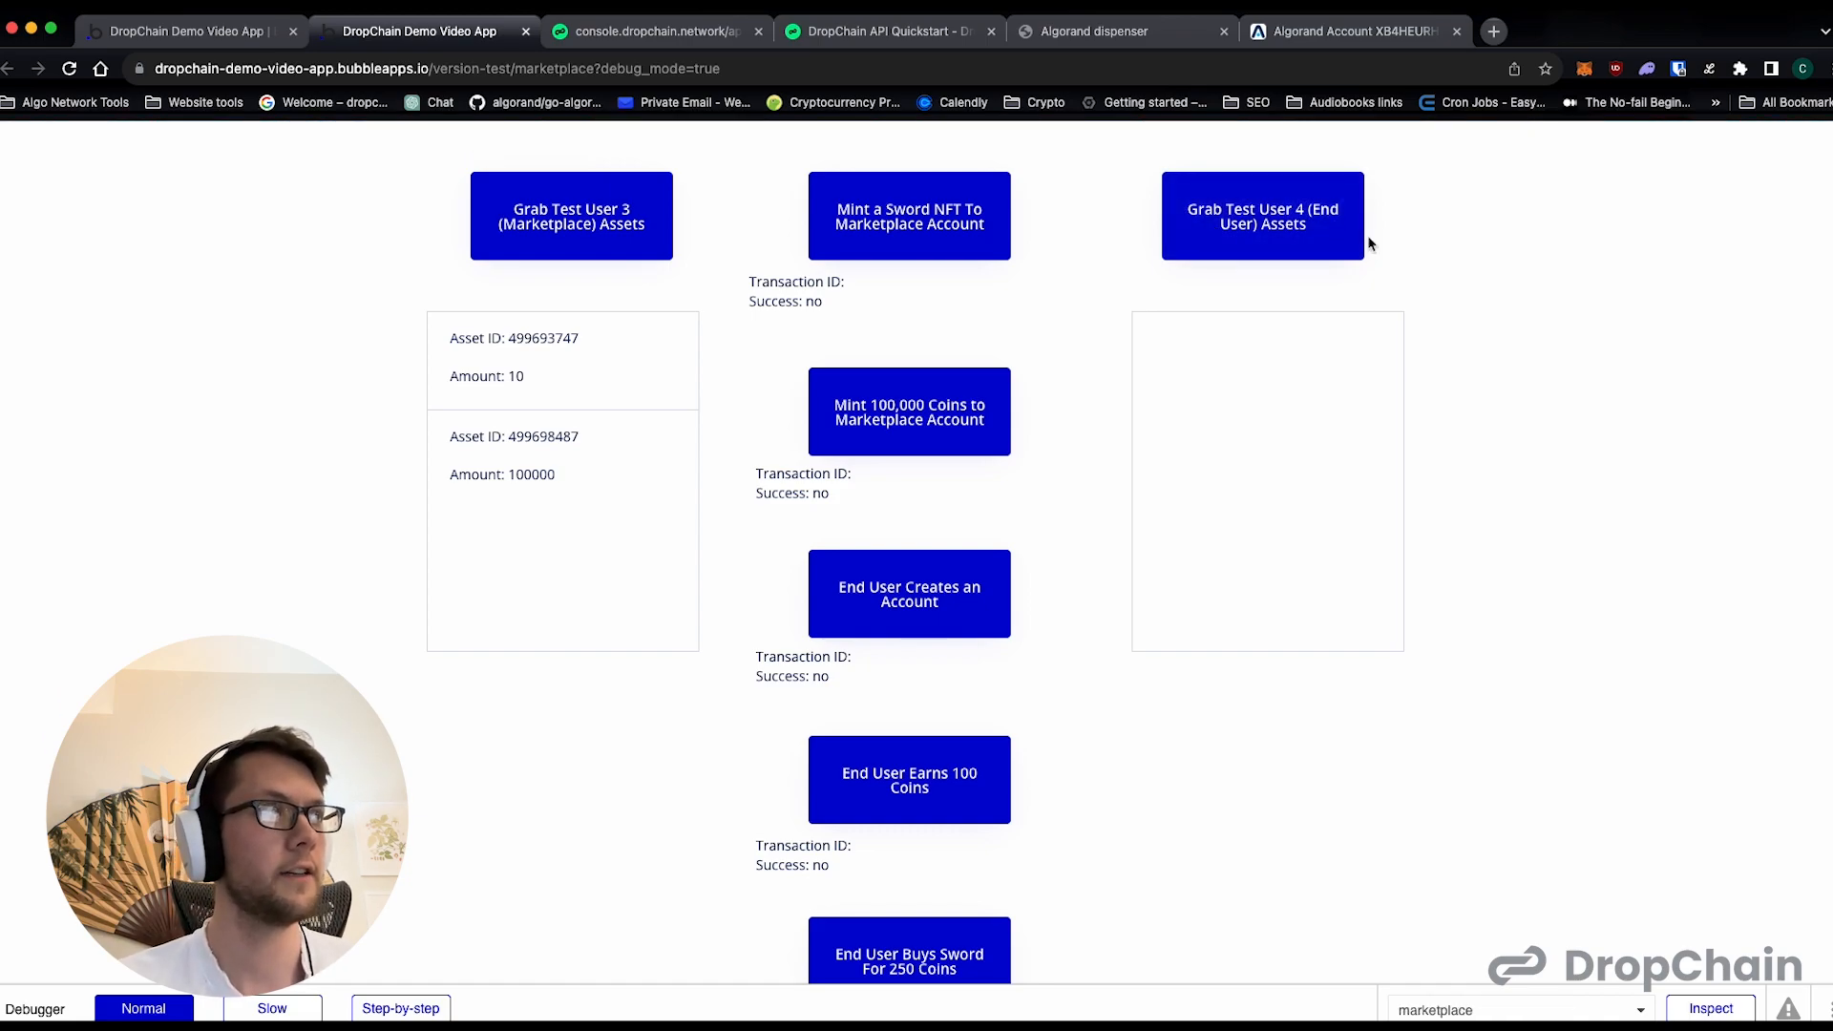
- Run the End User Creates an Account action on the marketplace preview page
scroll(1165, 722, "down", 1)
left_click(939, 591)
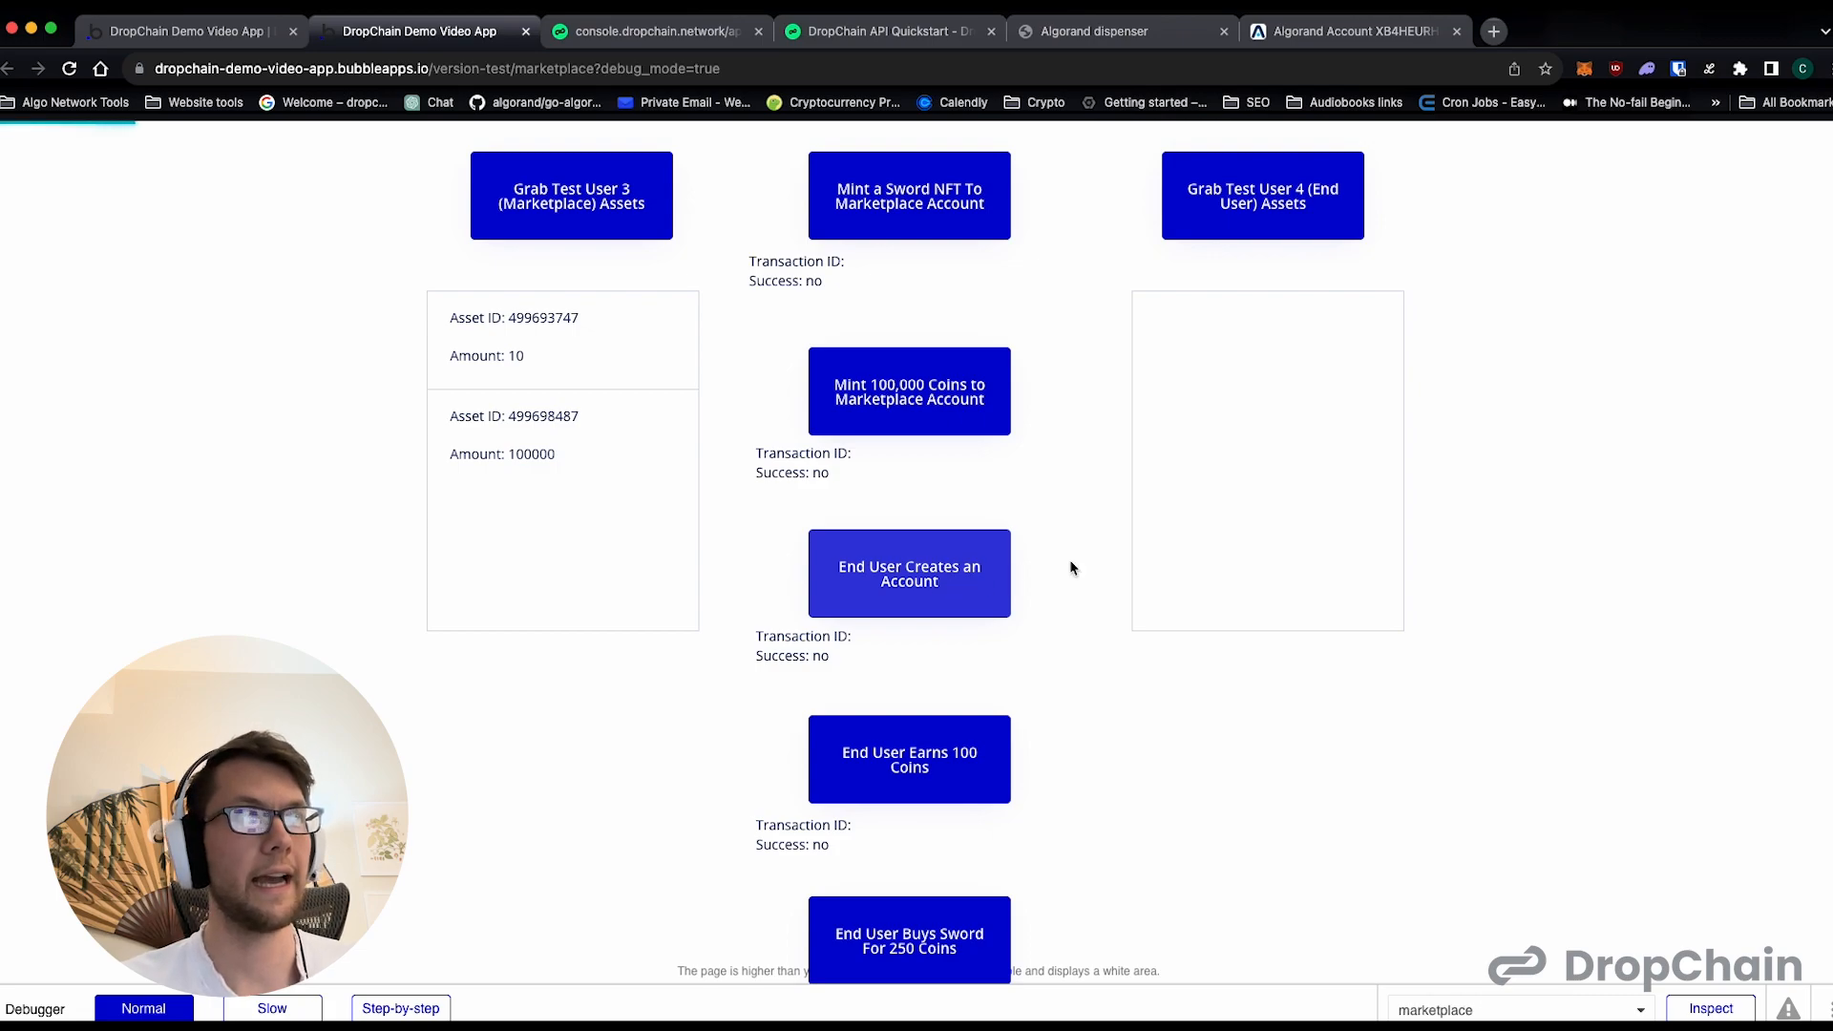
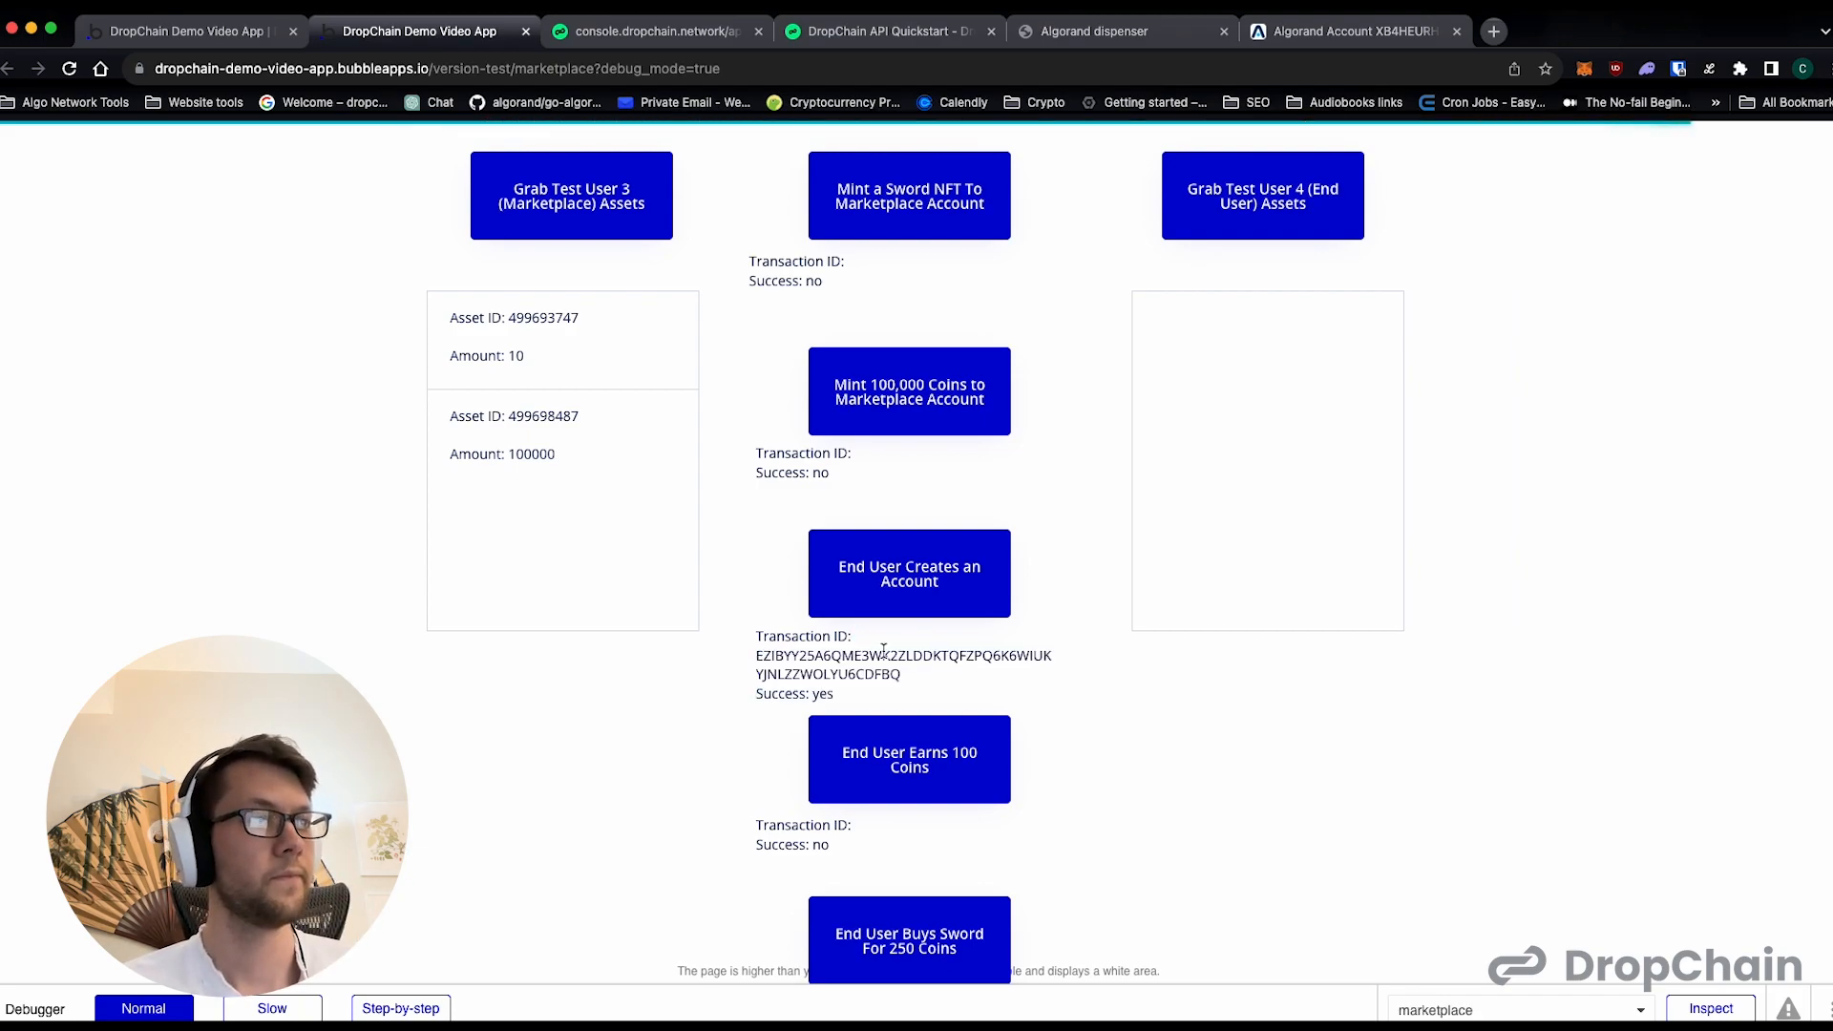
- Check the end user's opt-in transactions on AlgoExplorer, and grab the assets of Test User 4 on the marketplace preview page
double_click(840, 655)
left_click(1303, 38)
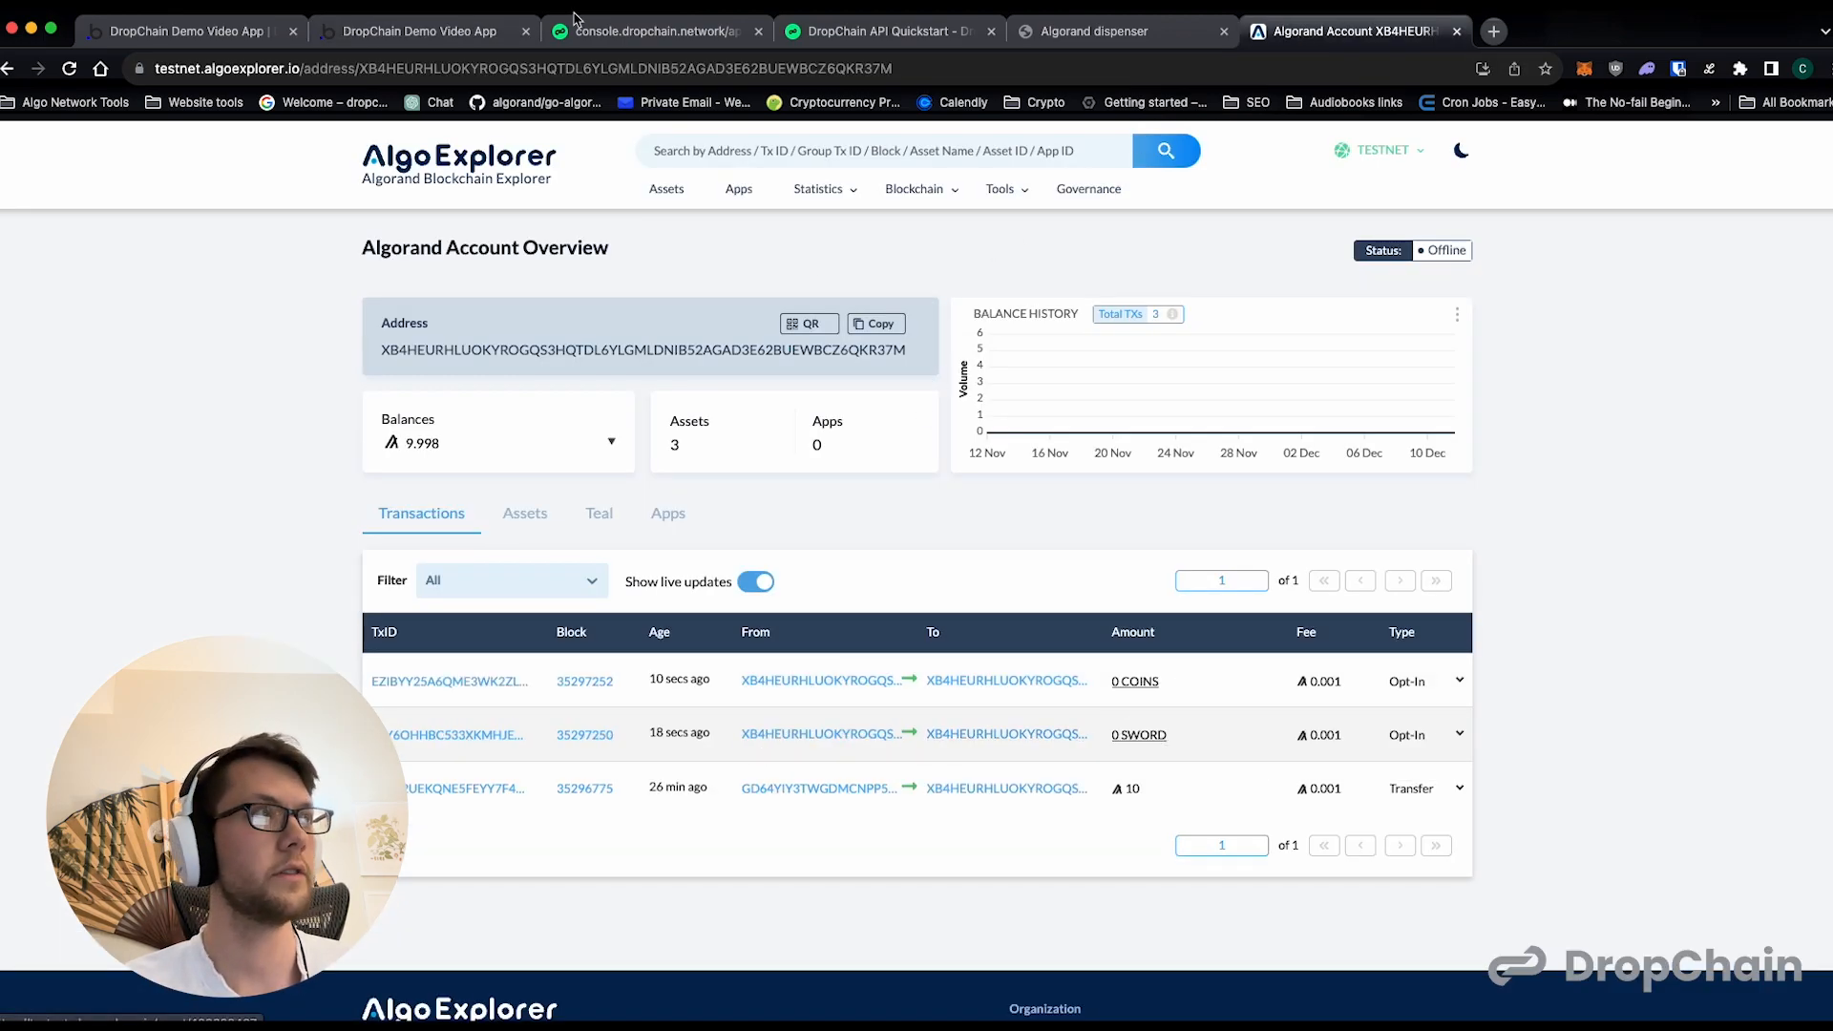
left_click(355, 38)
left_click(1200, 192)
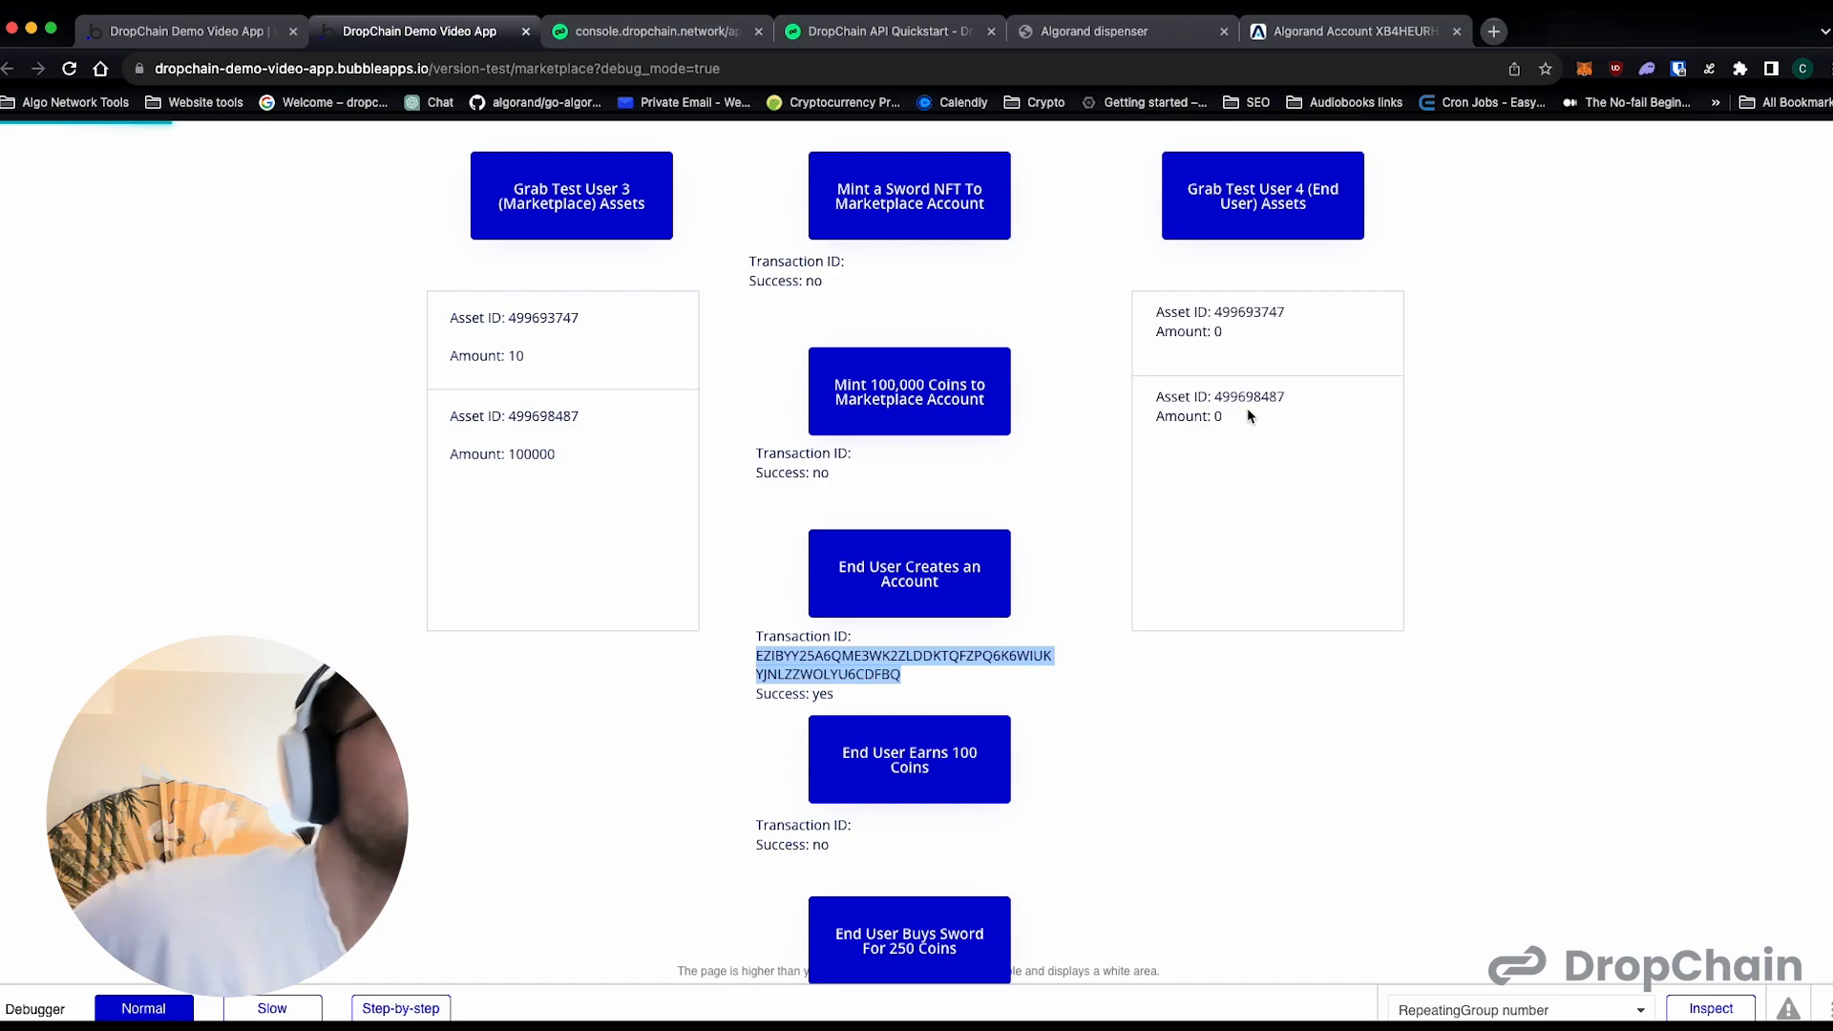
- Compare the asset amounts held by Test User 4 (End User) with those held by Test User 3 (Marketplace)
left_click(1242, 325)
double_click(1241, 322)
double_click(530, 319)
left_click(515, 347)
double_click(515, 350)
left_click_drag(1222, 333, 1208, 333)
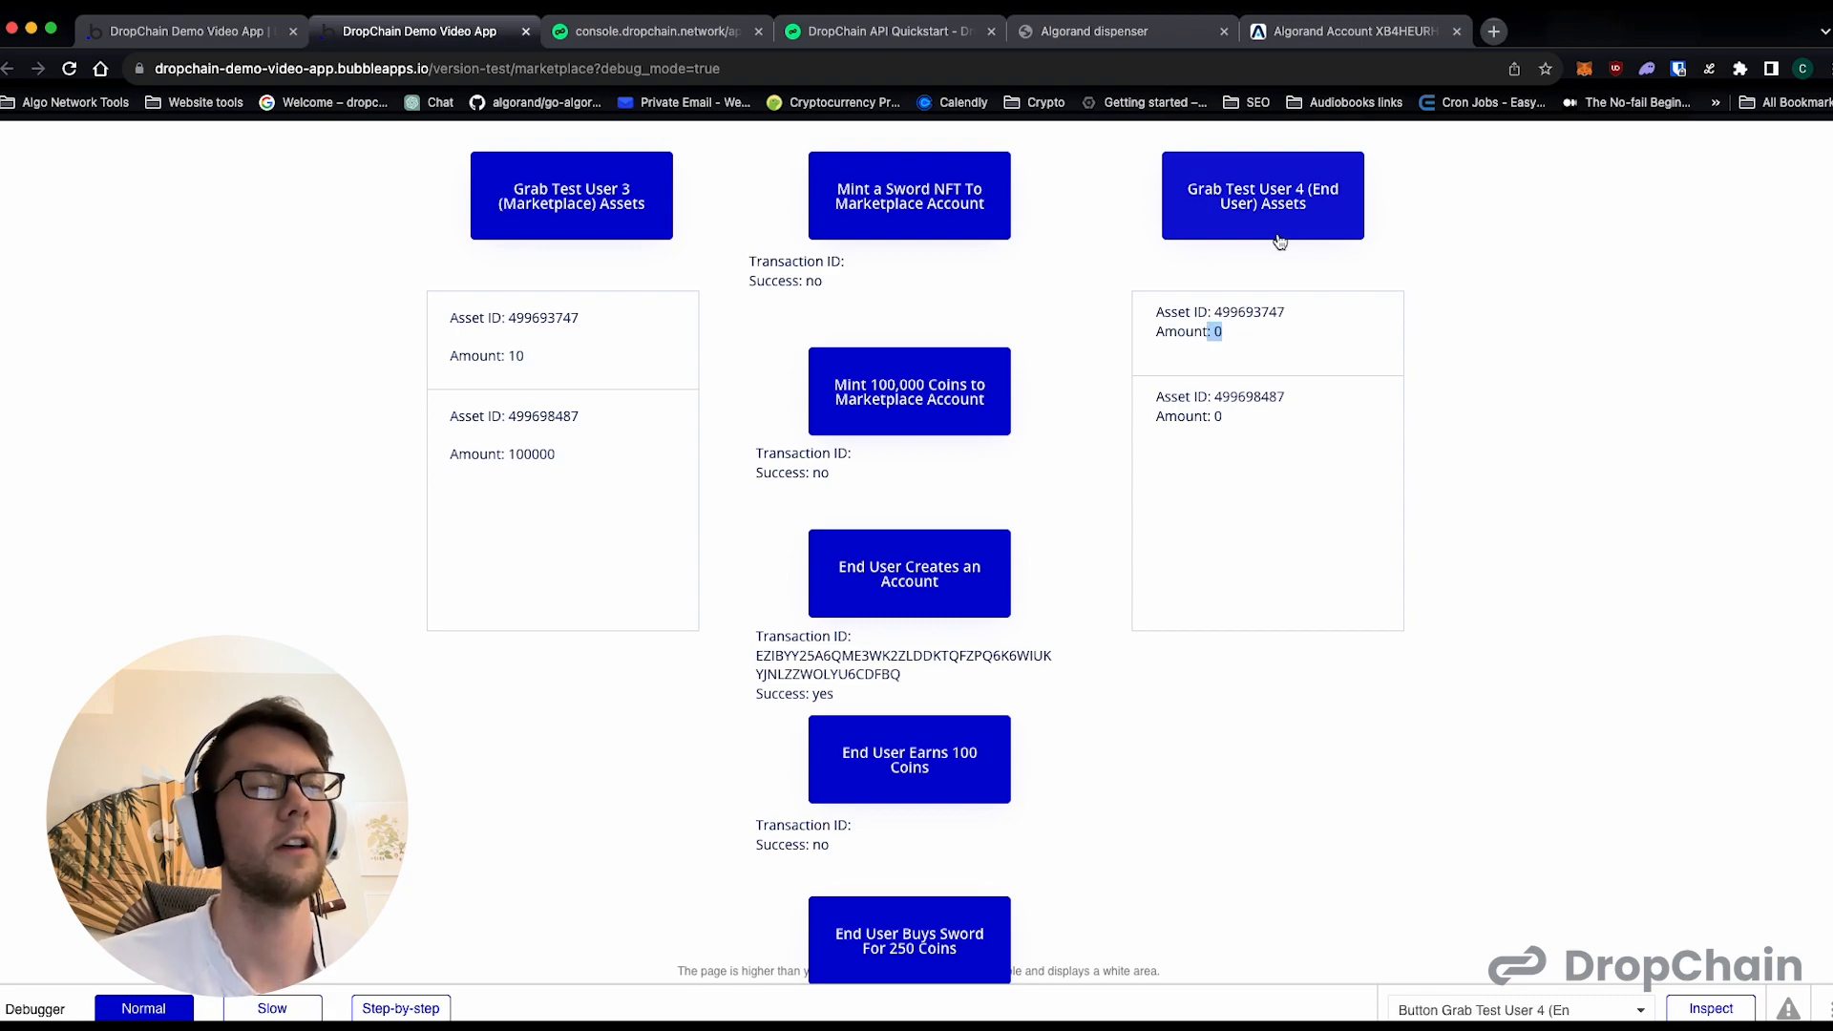
left_click_drag(1224, 421, 1203, 423)
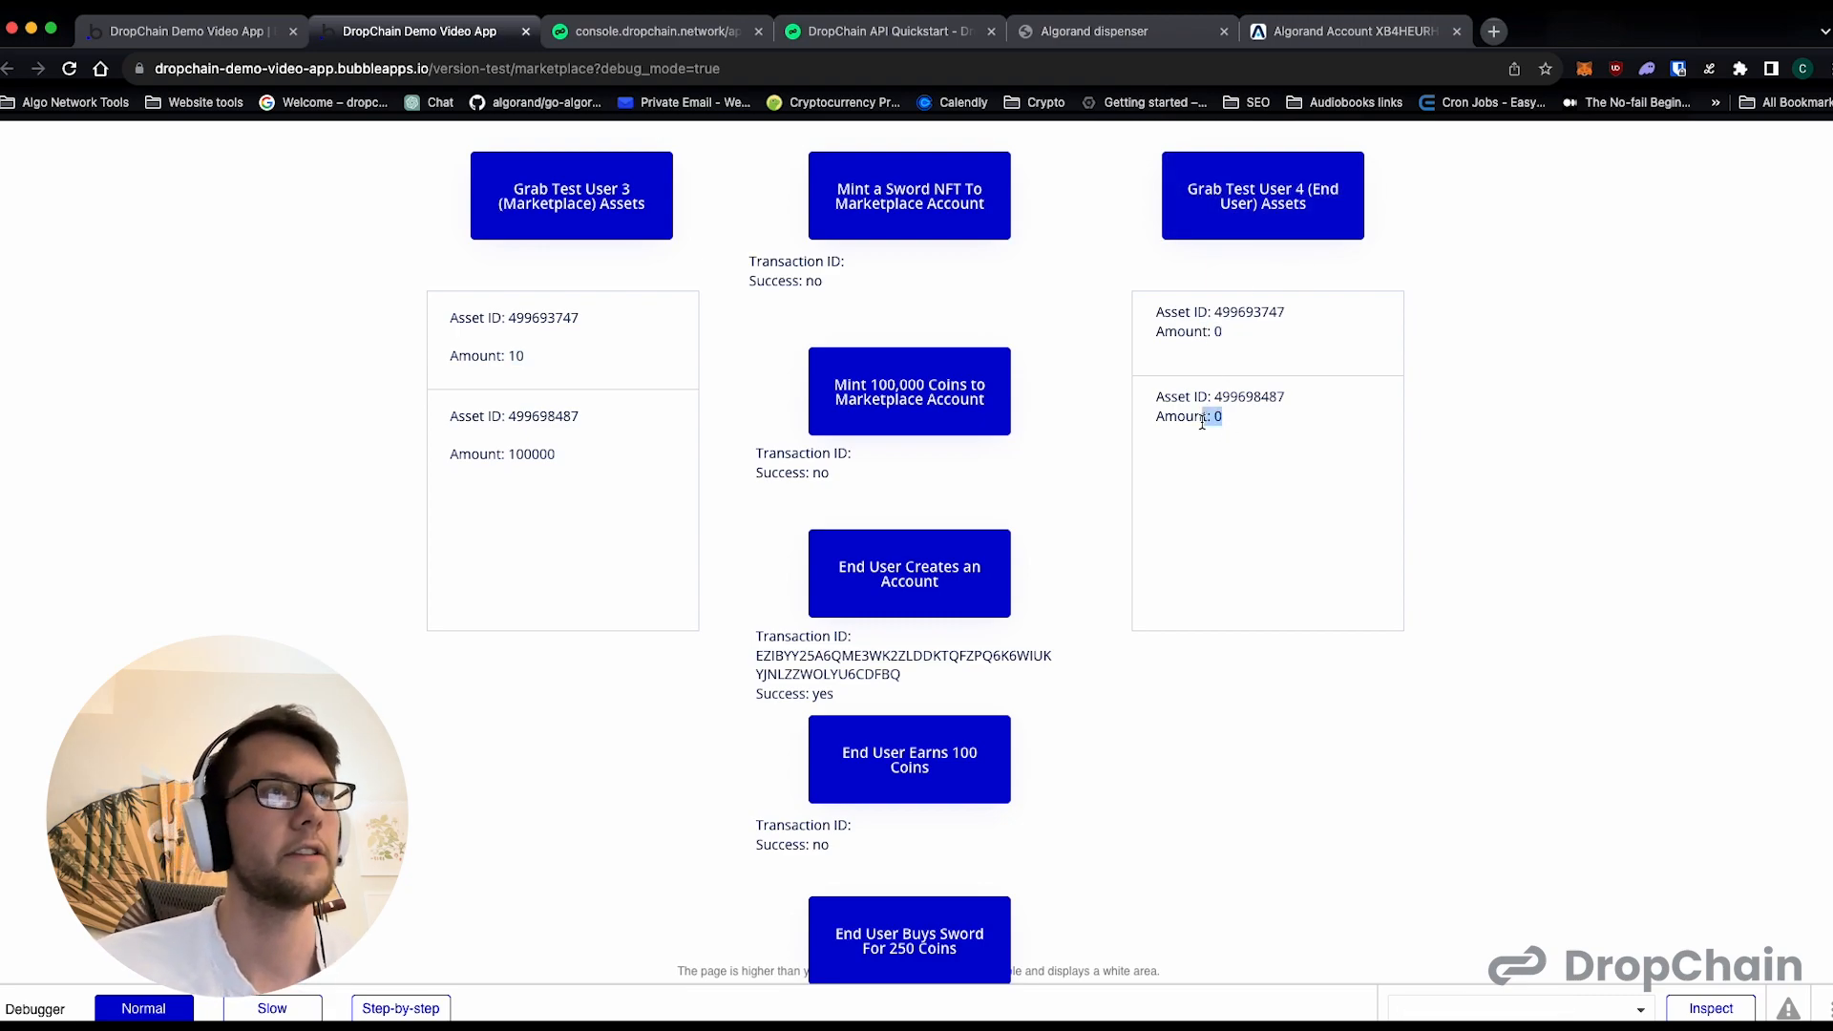
double_click(528, 455)
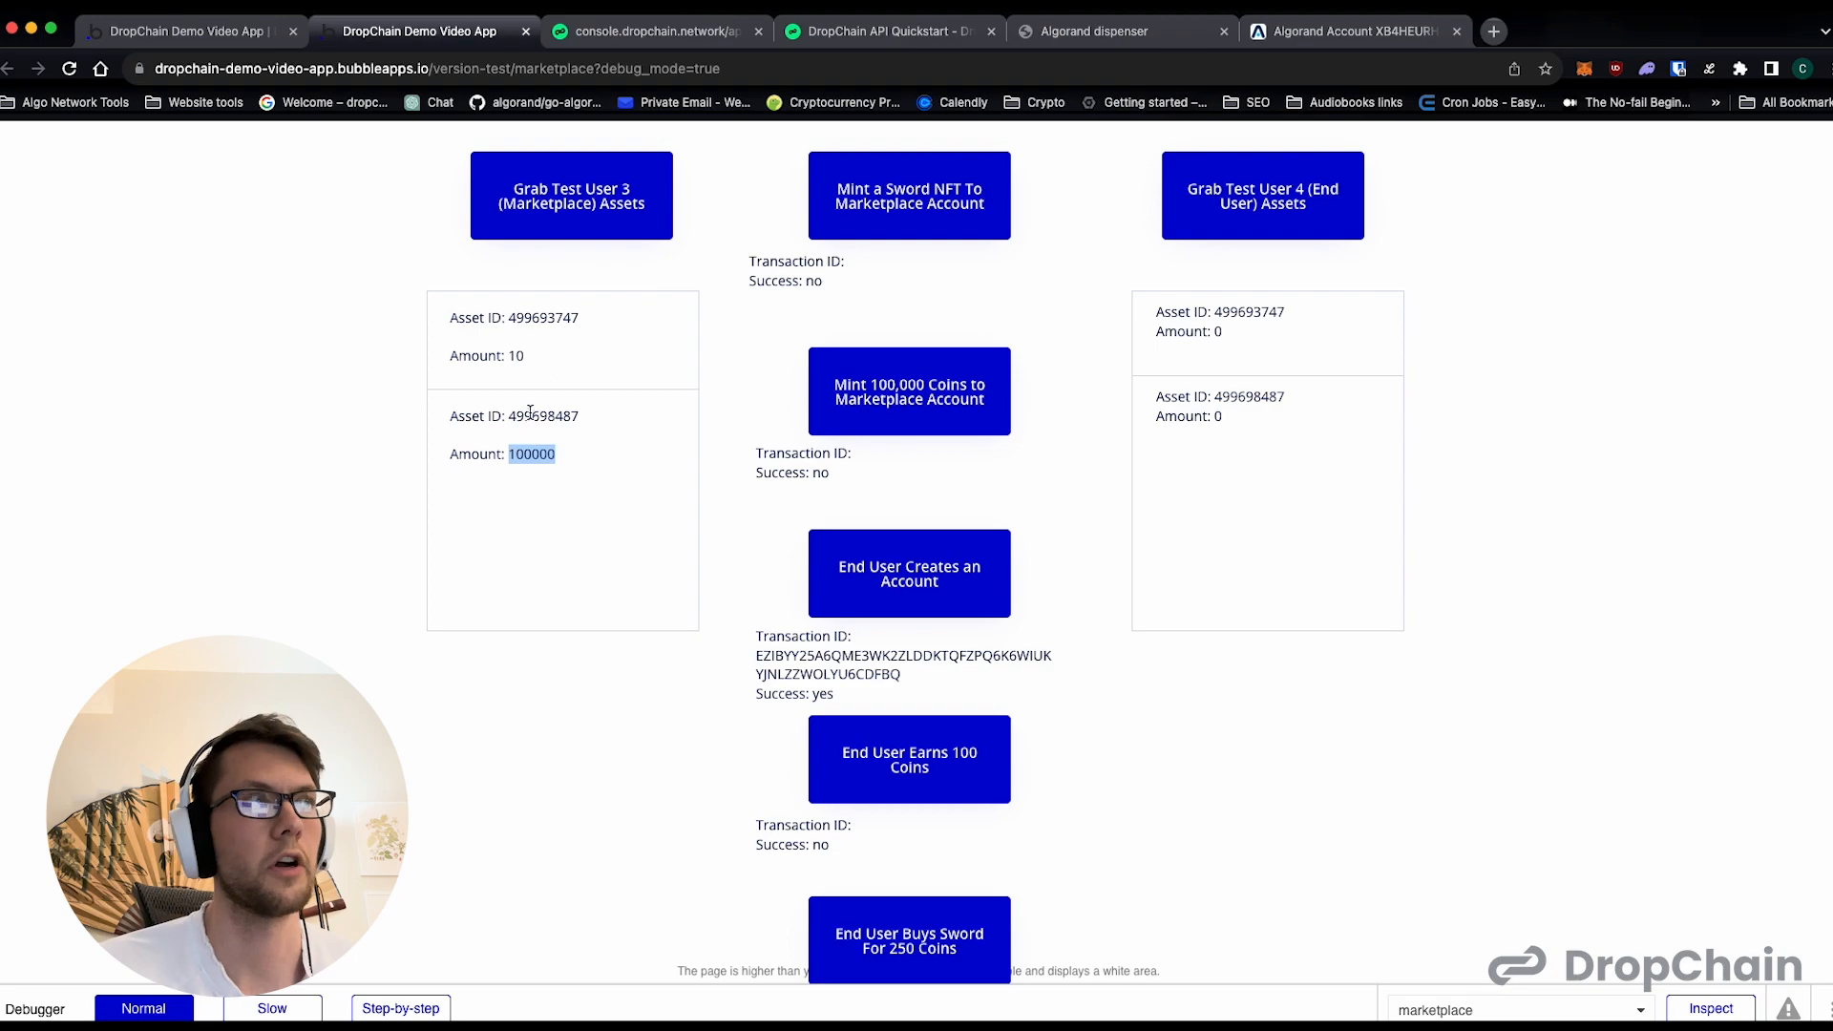
- Run the End User Earns 100 Coins action and refresh the assets of Test User 4
scroll(1170, 647, "down", 1)
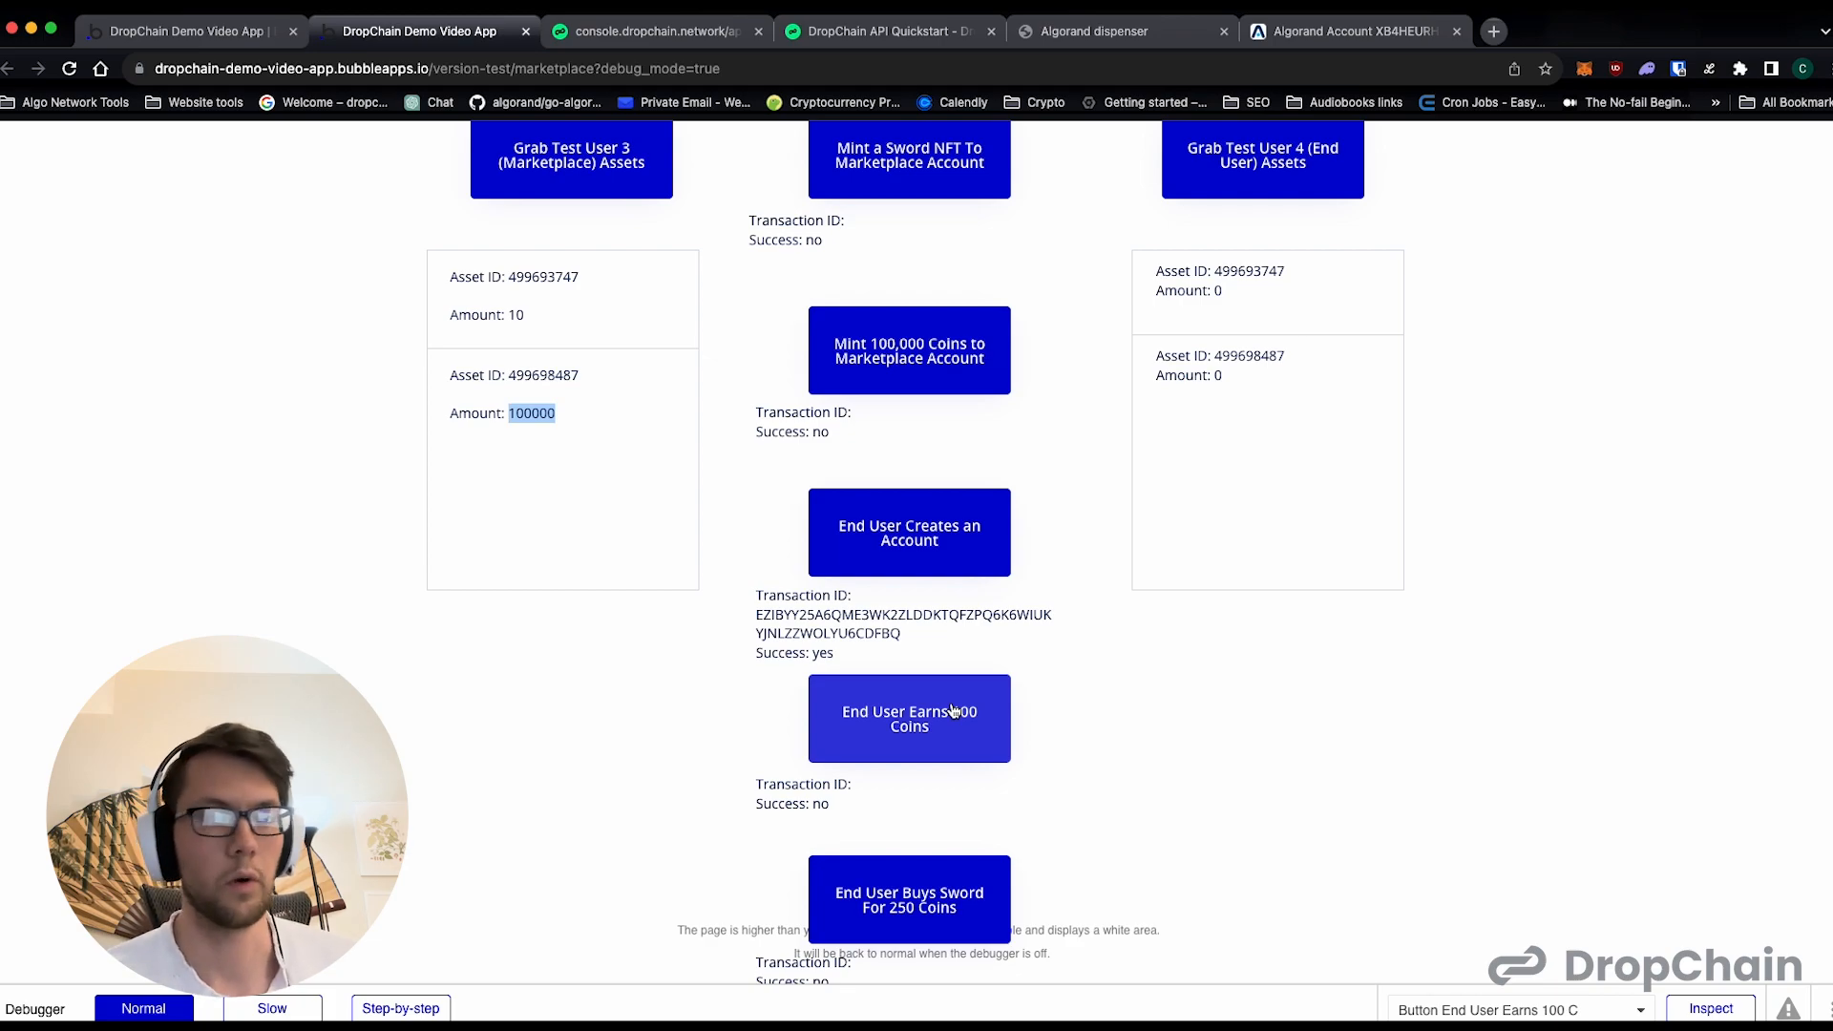
left_click(952, 715)
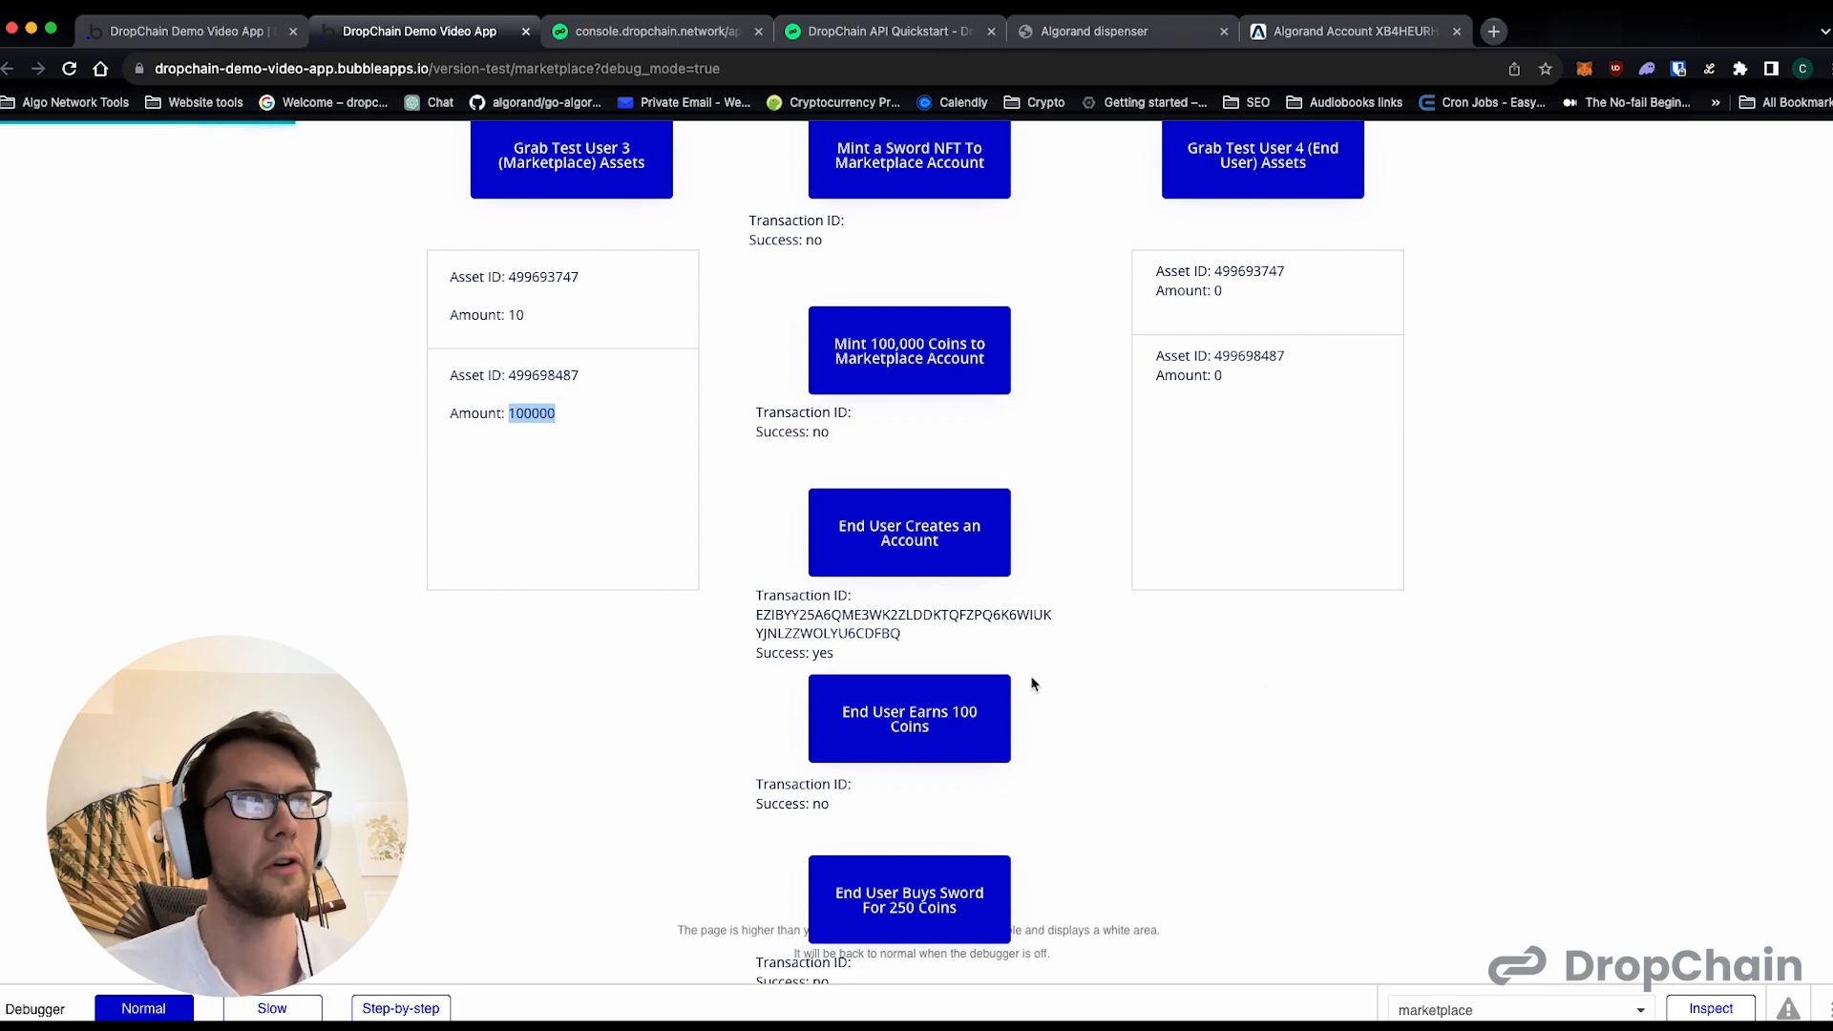
scroll(1108, 680, "up", 1)
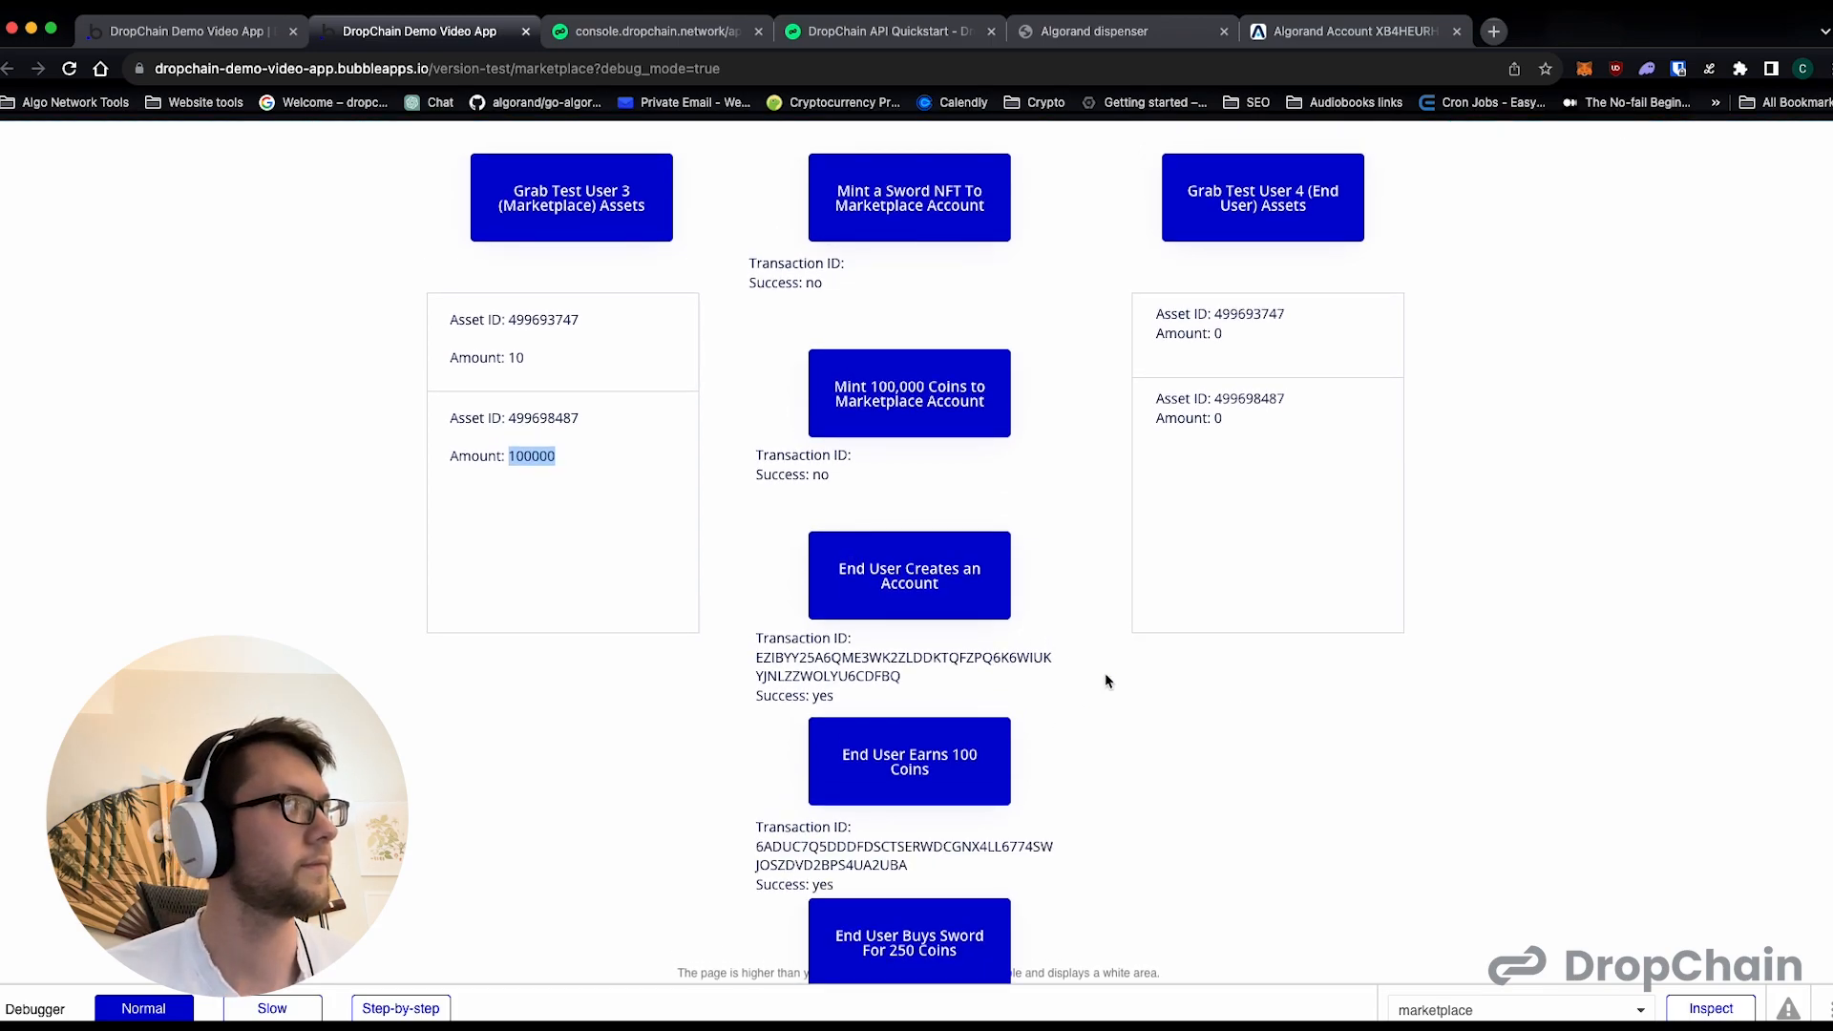
left_click(1289, 215)
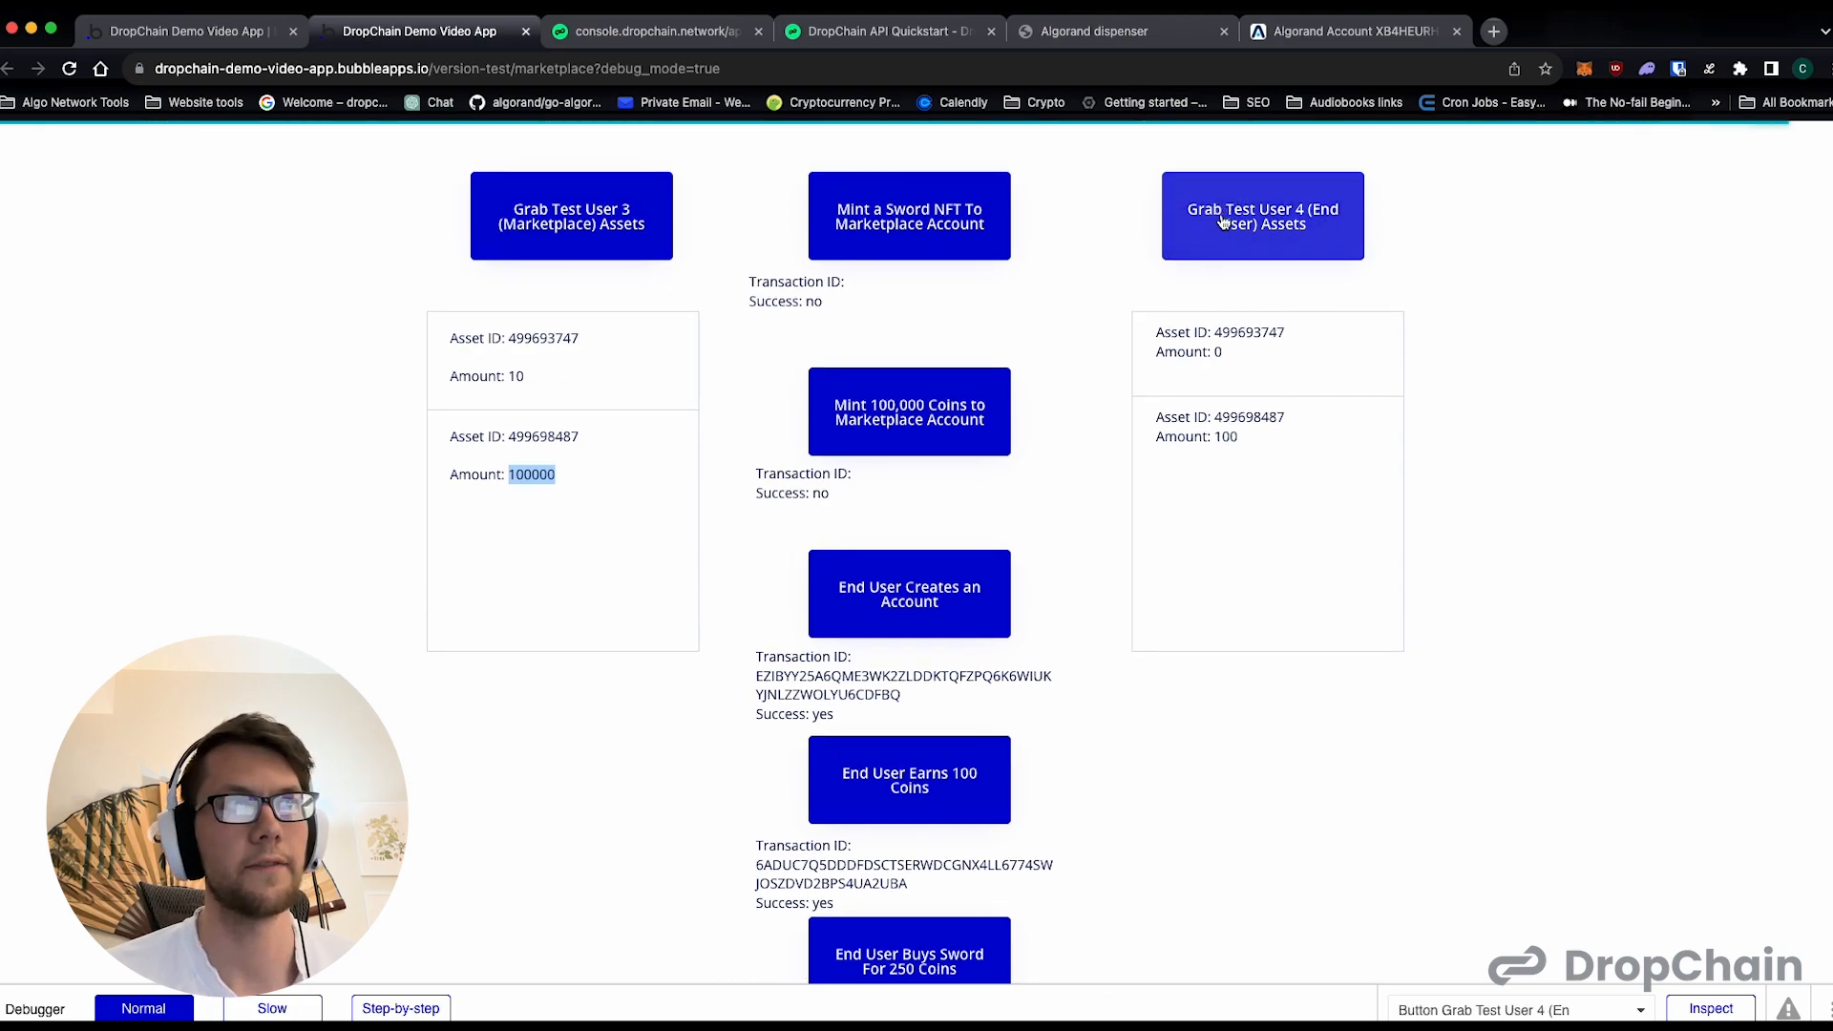
left_click_drag(1256, 434, 1194, 440)
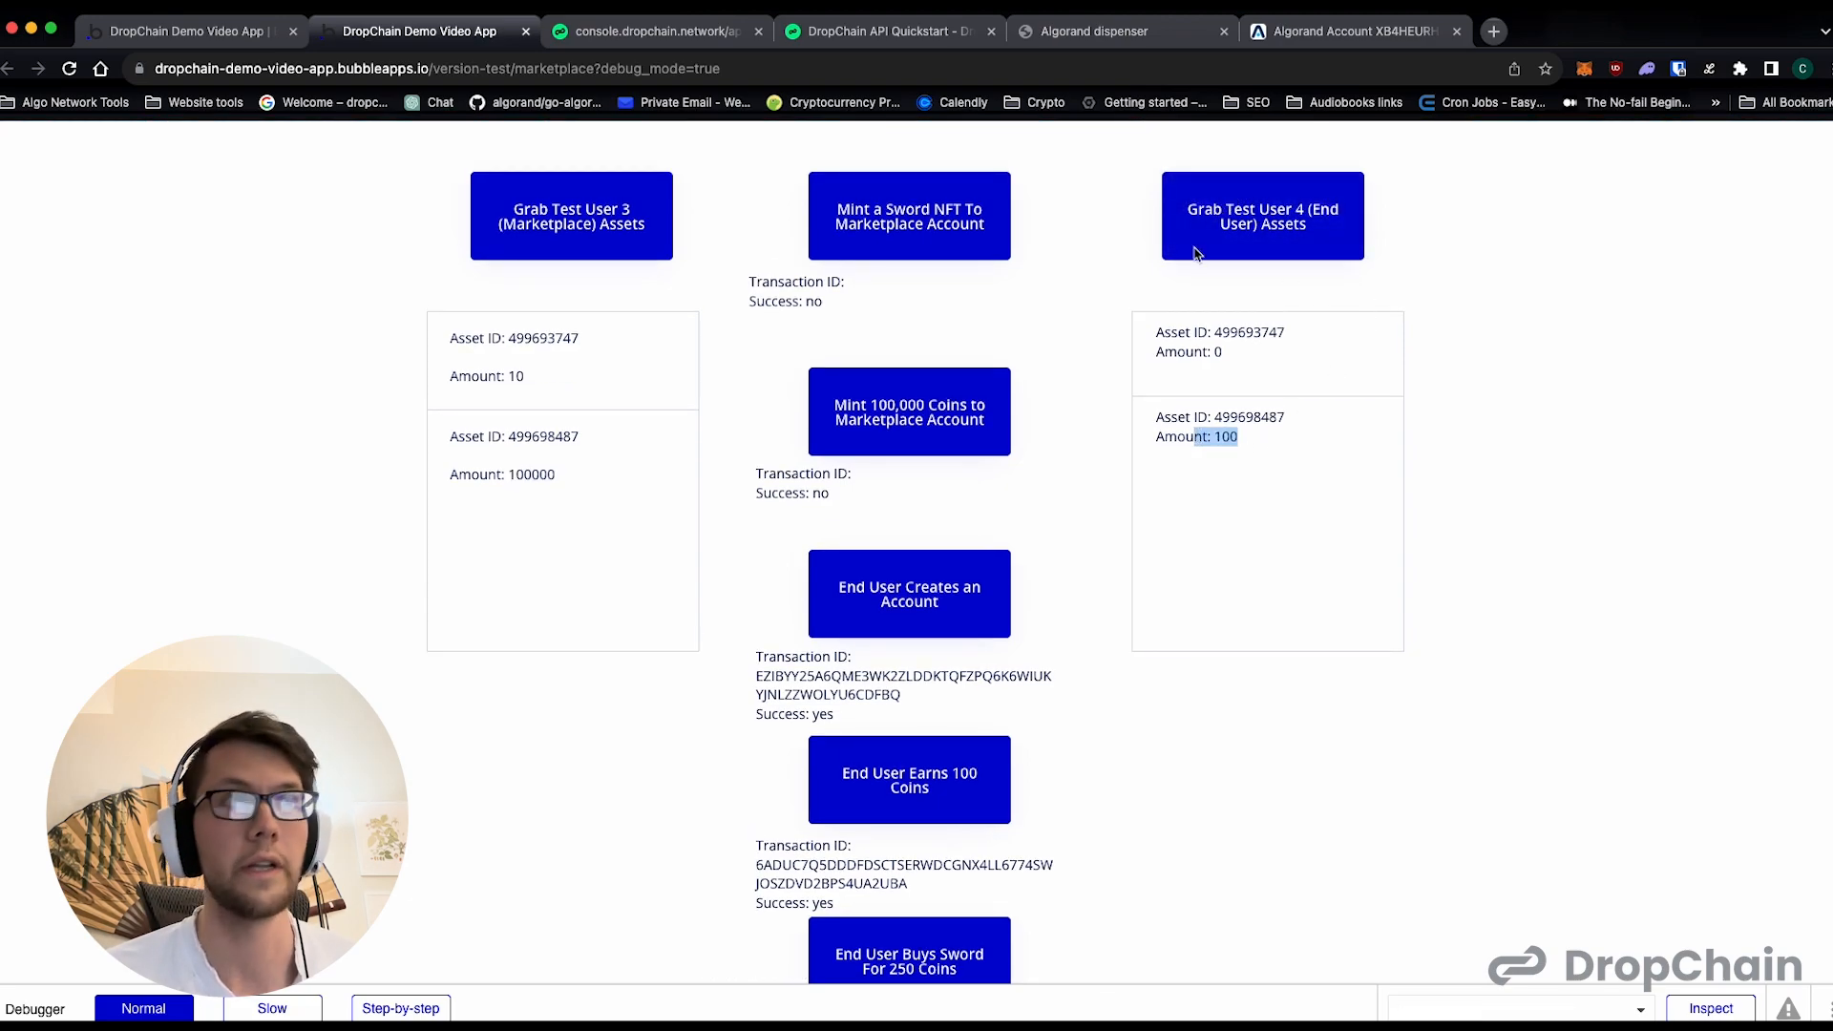
- Check the end user account's transaction list on AlgoExplorer for the 100 COINS transfer
left_click(1298, 36)
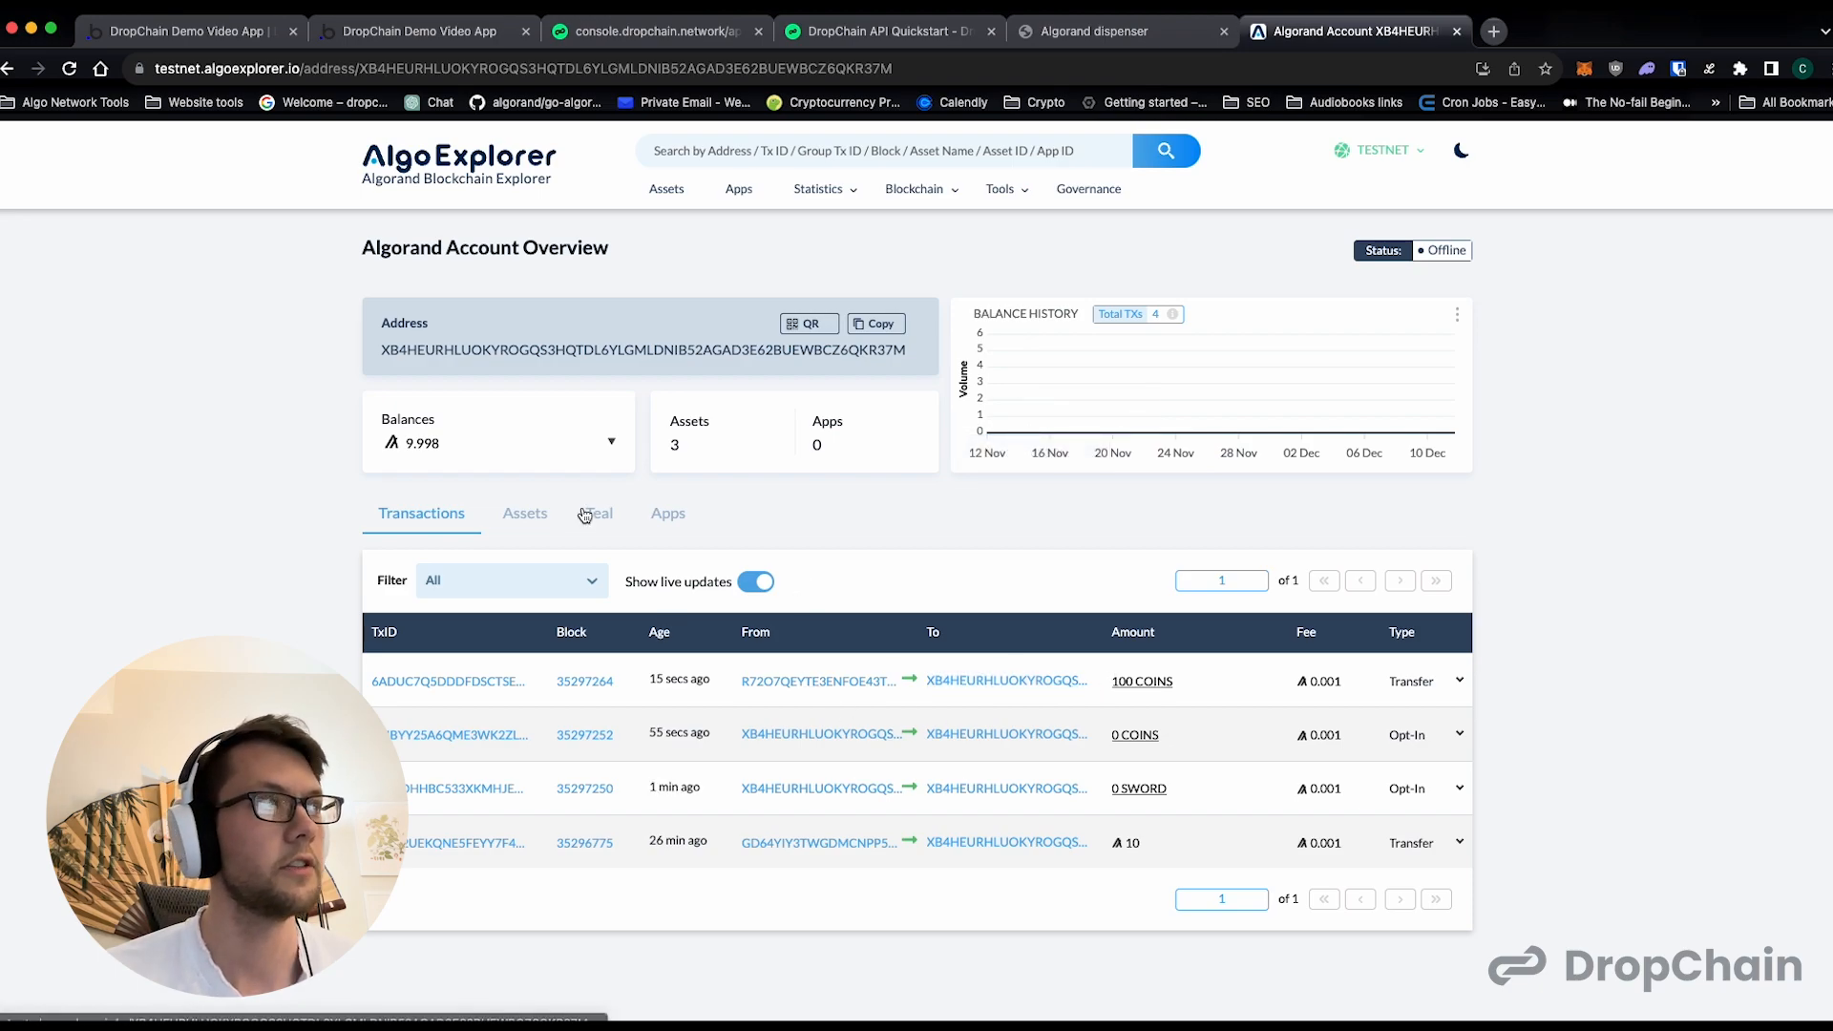
left_click_drag(417, 365, 513, 357)
left_click(513, 357)
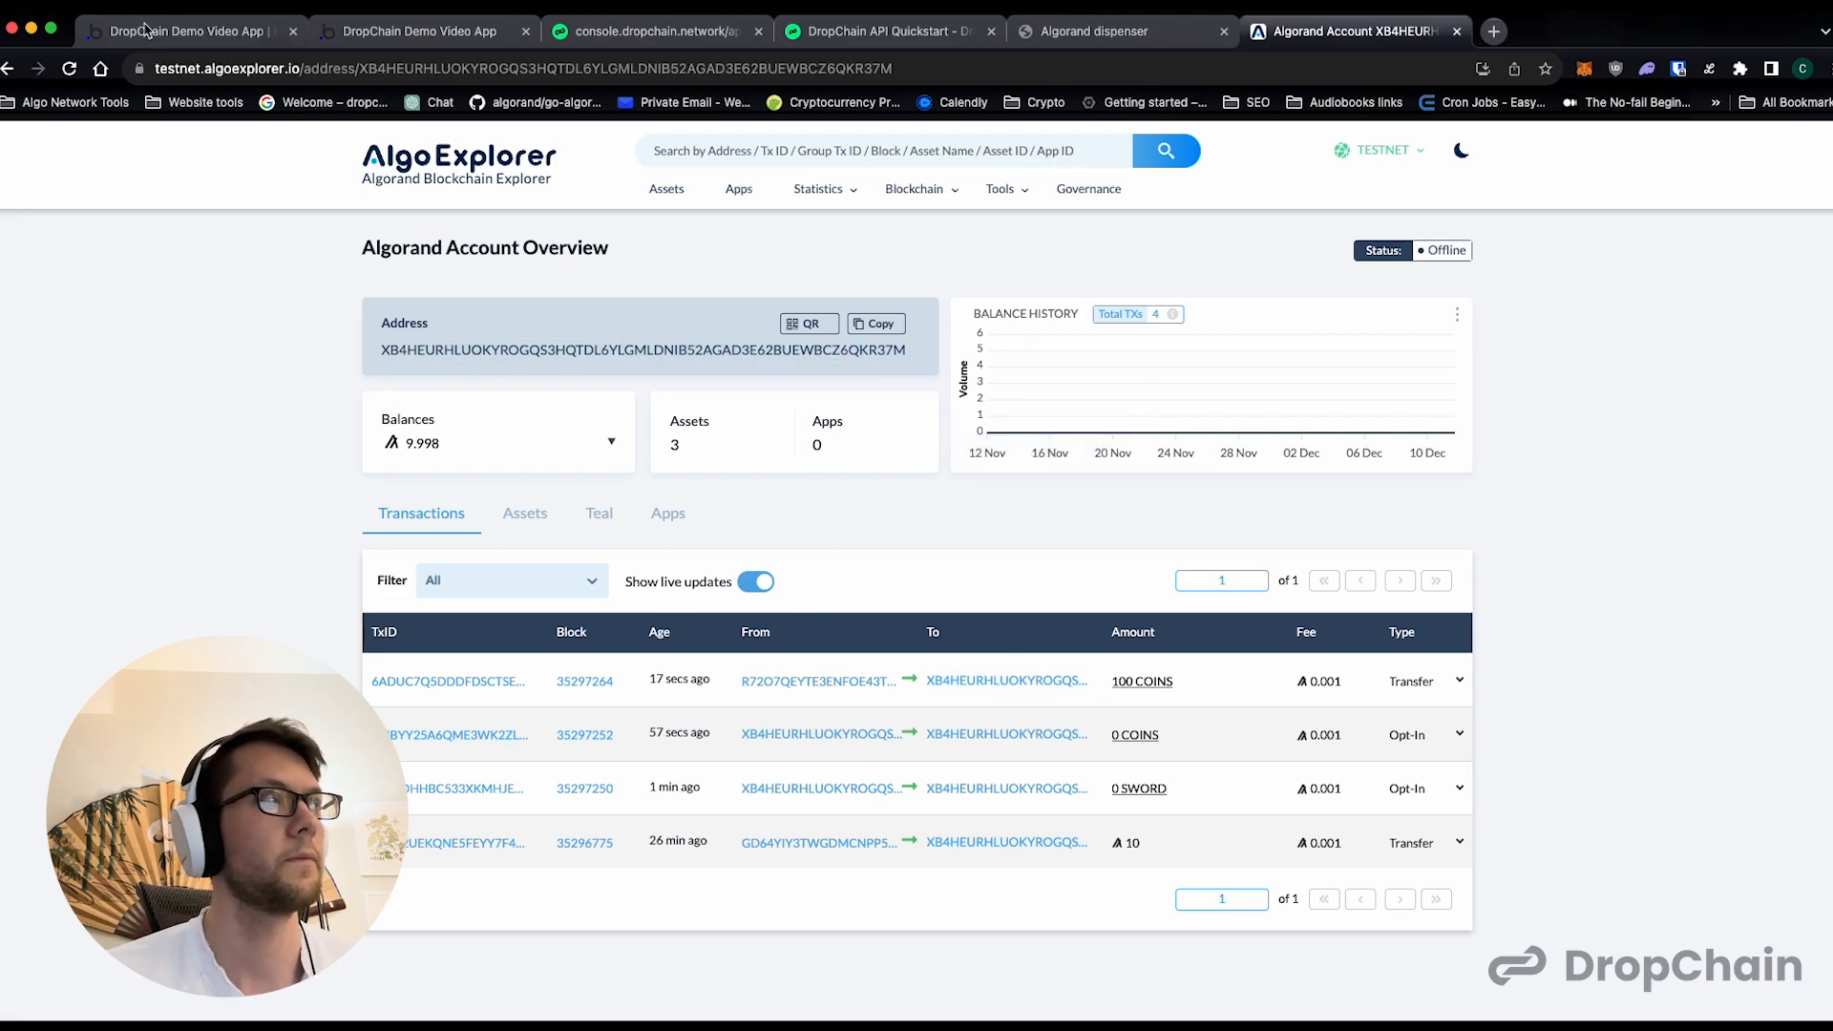
- Run End User Earns 100 Coins a second time on the marketplace preview page and check Test User 4's updated coin amount
left_click(419, 31)
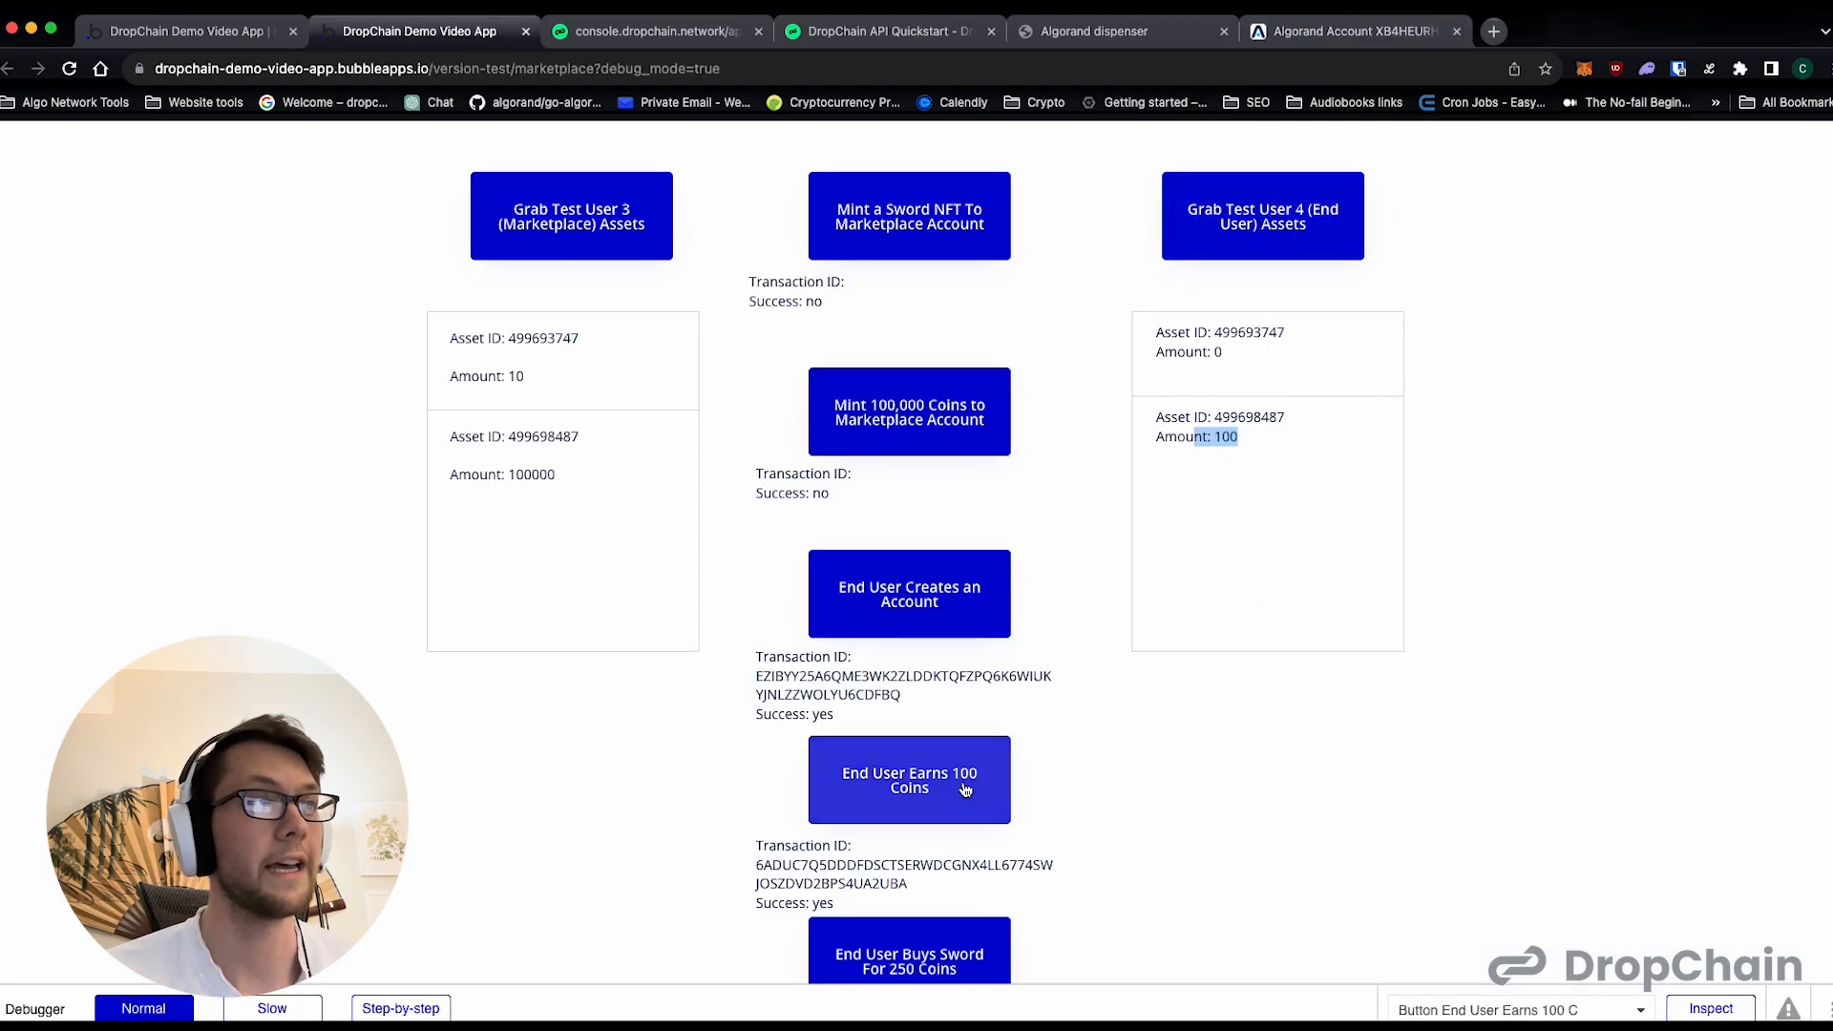
left_click(995, 781)
scroll(1062, 759, "down", 1)
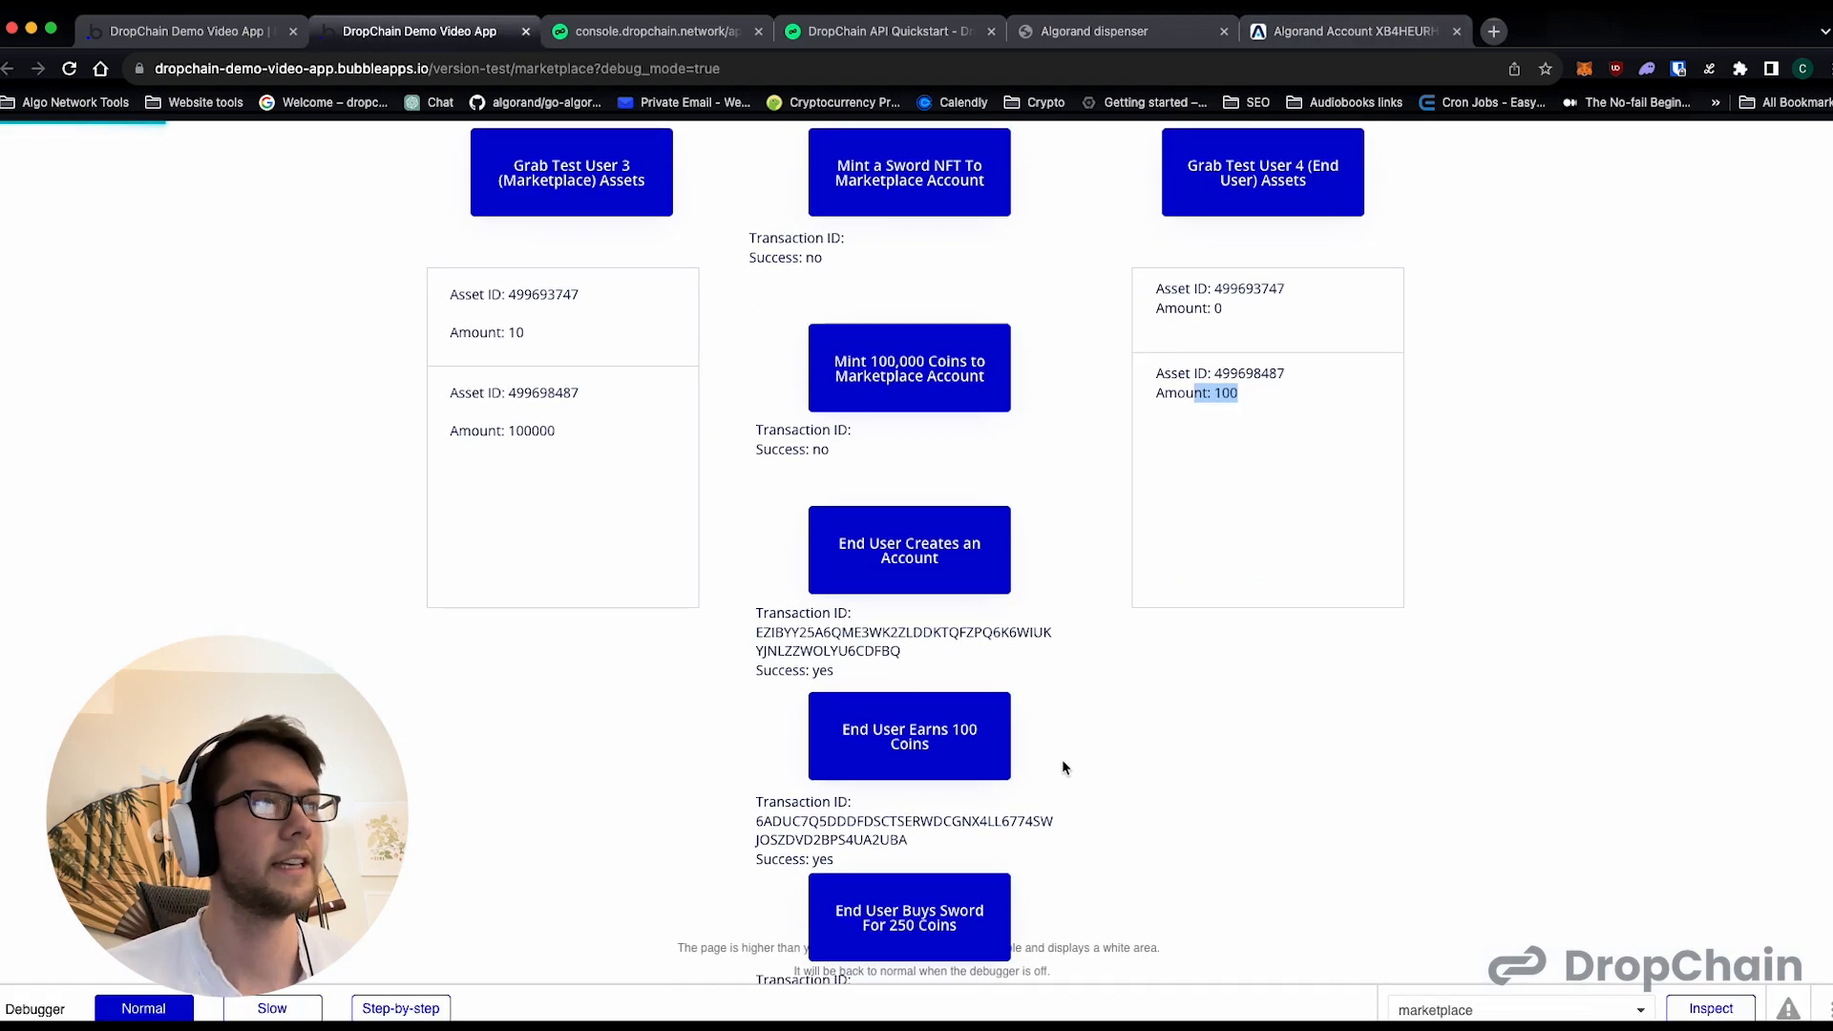
scroll(1229, 366, "up", 1)
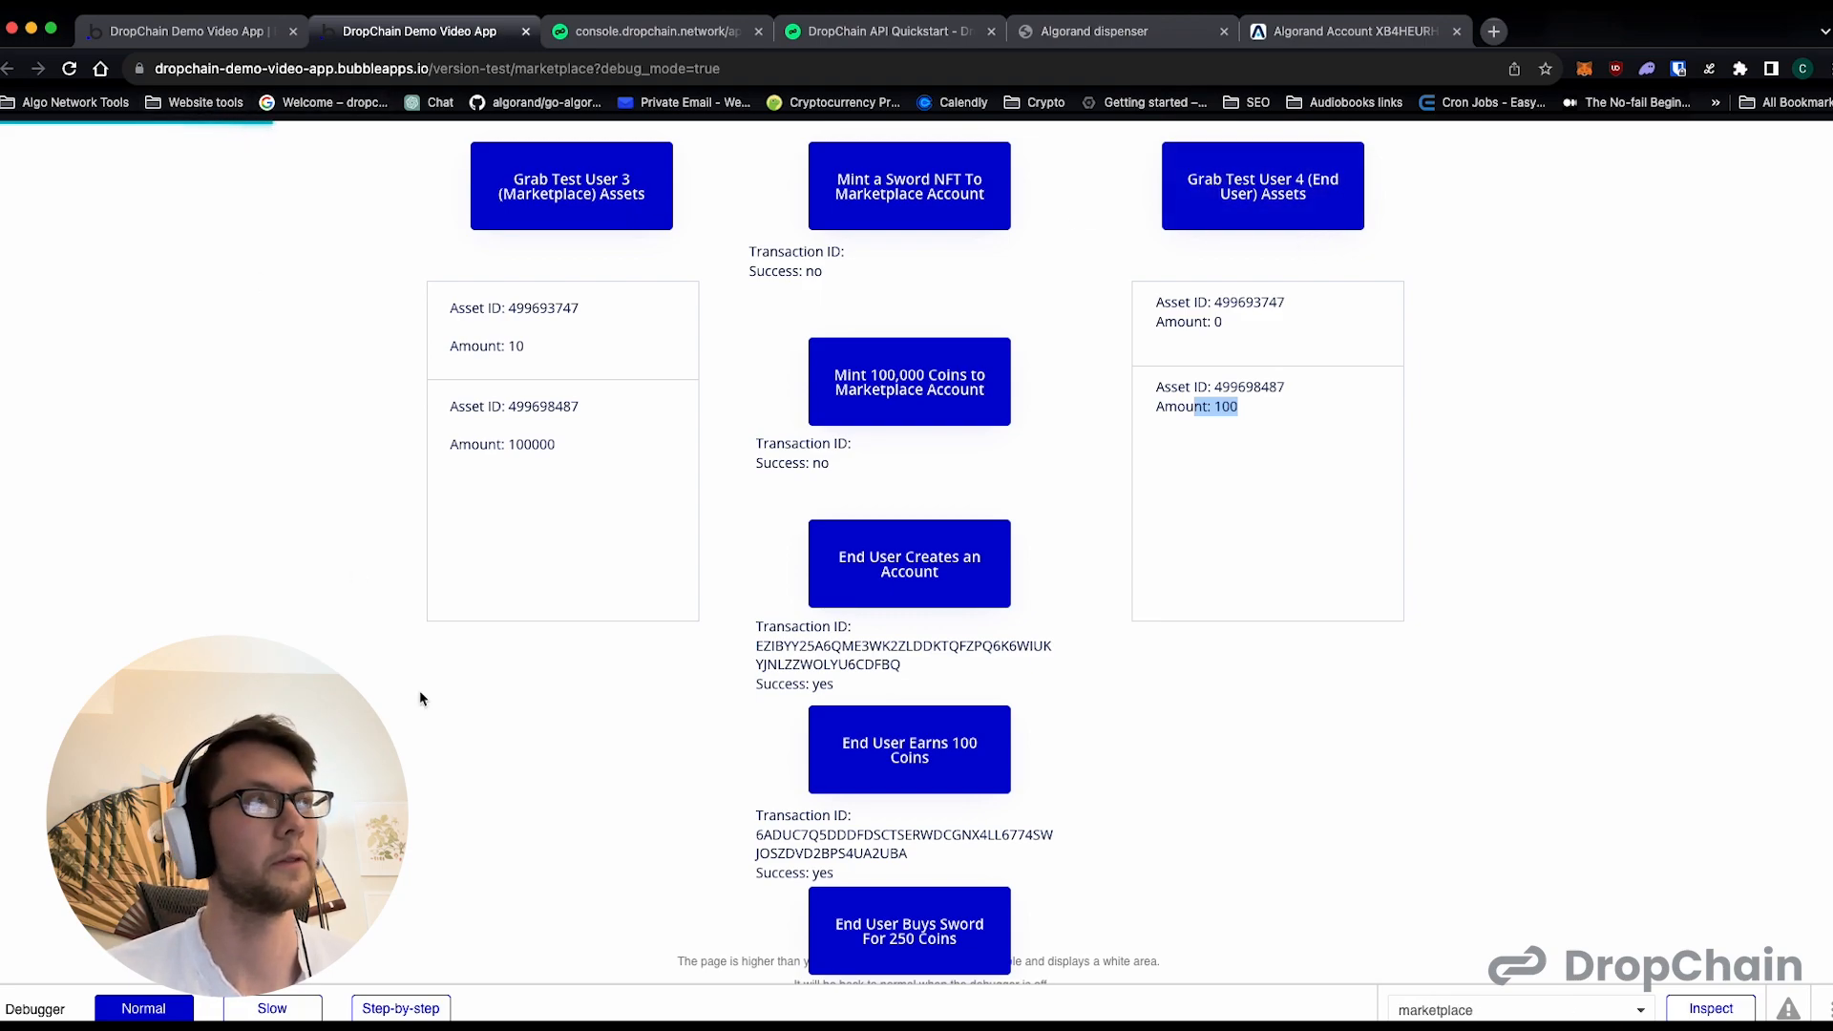
left_click(1325, 448)
double_click(1226, 406)
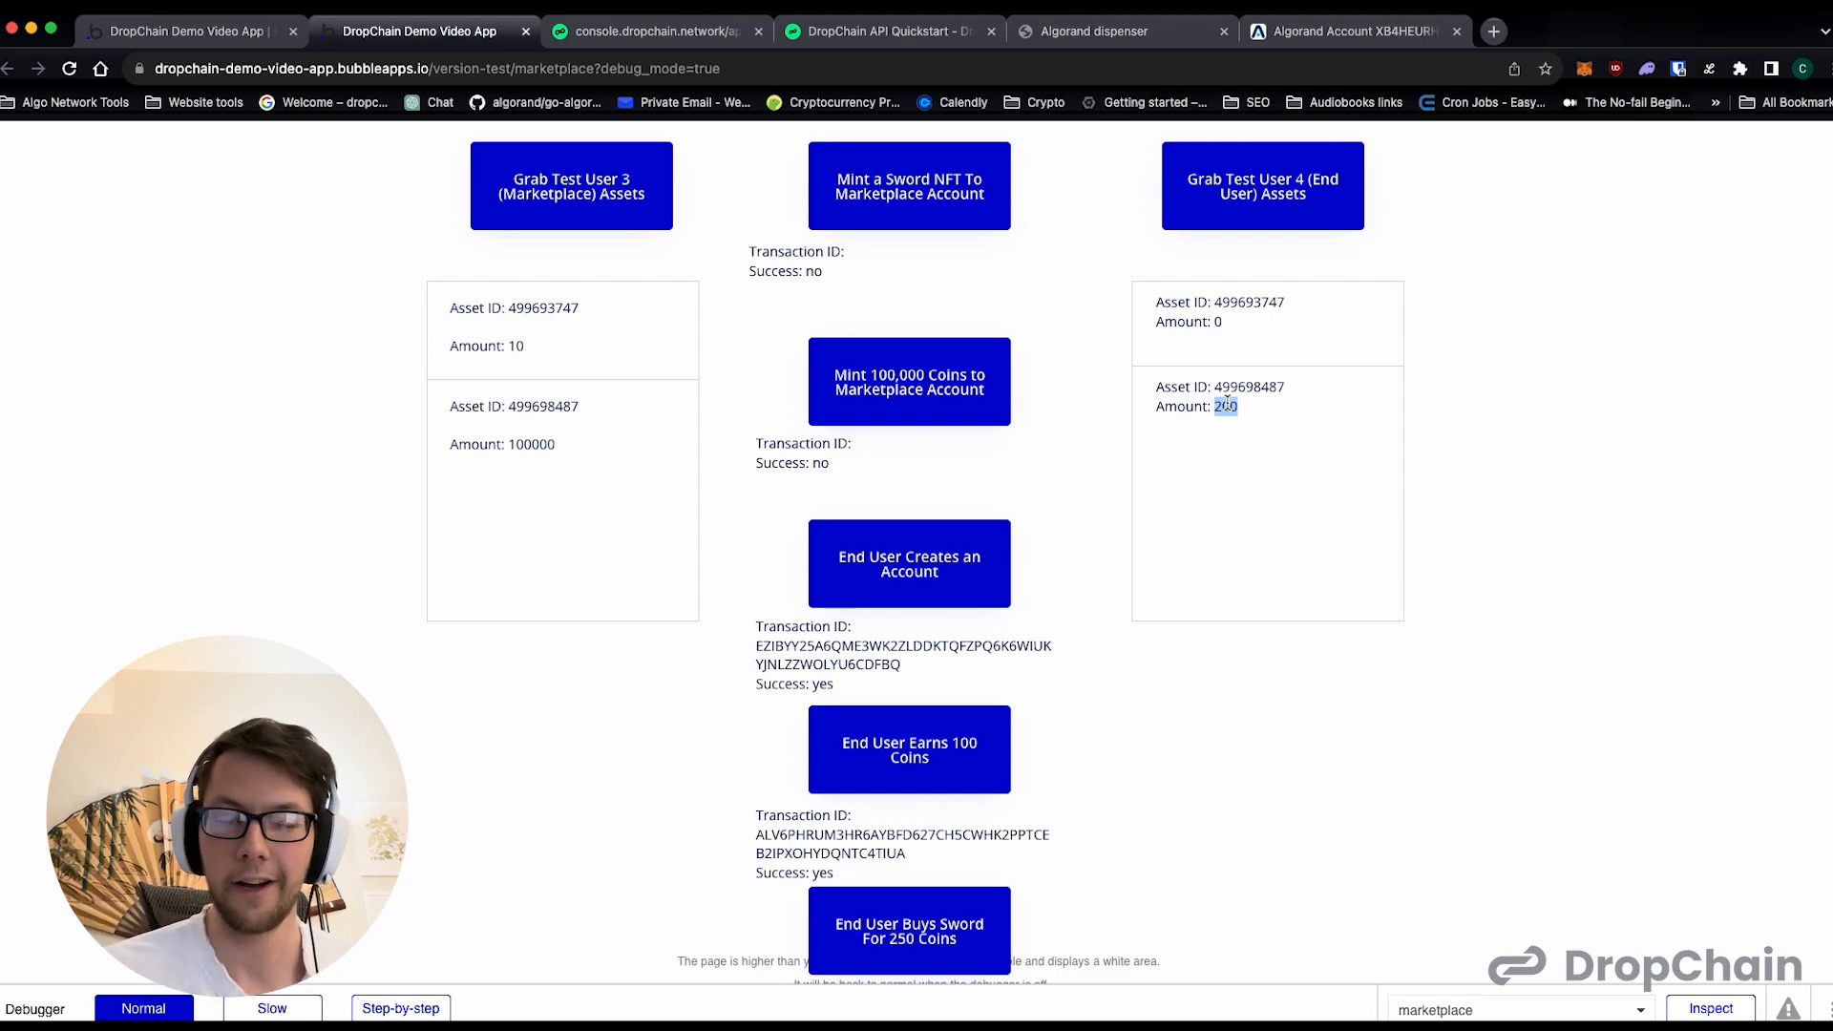
- Check the end user account on AlgoExplorer for the second 100 COINS transfer
scroll(1228, 403, "down", 1)
left_click(1356, 31)
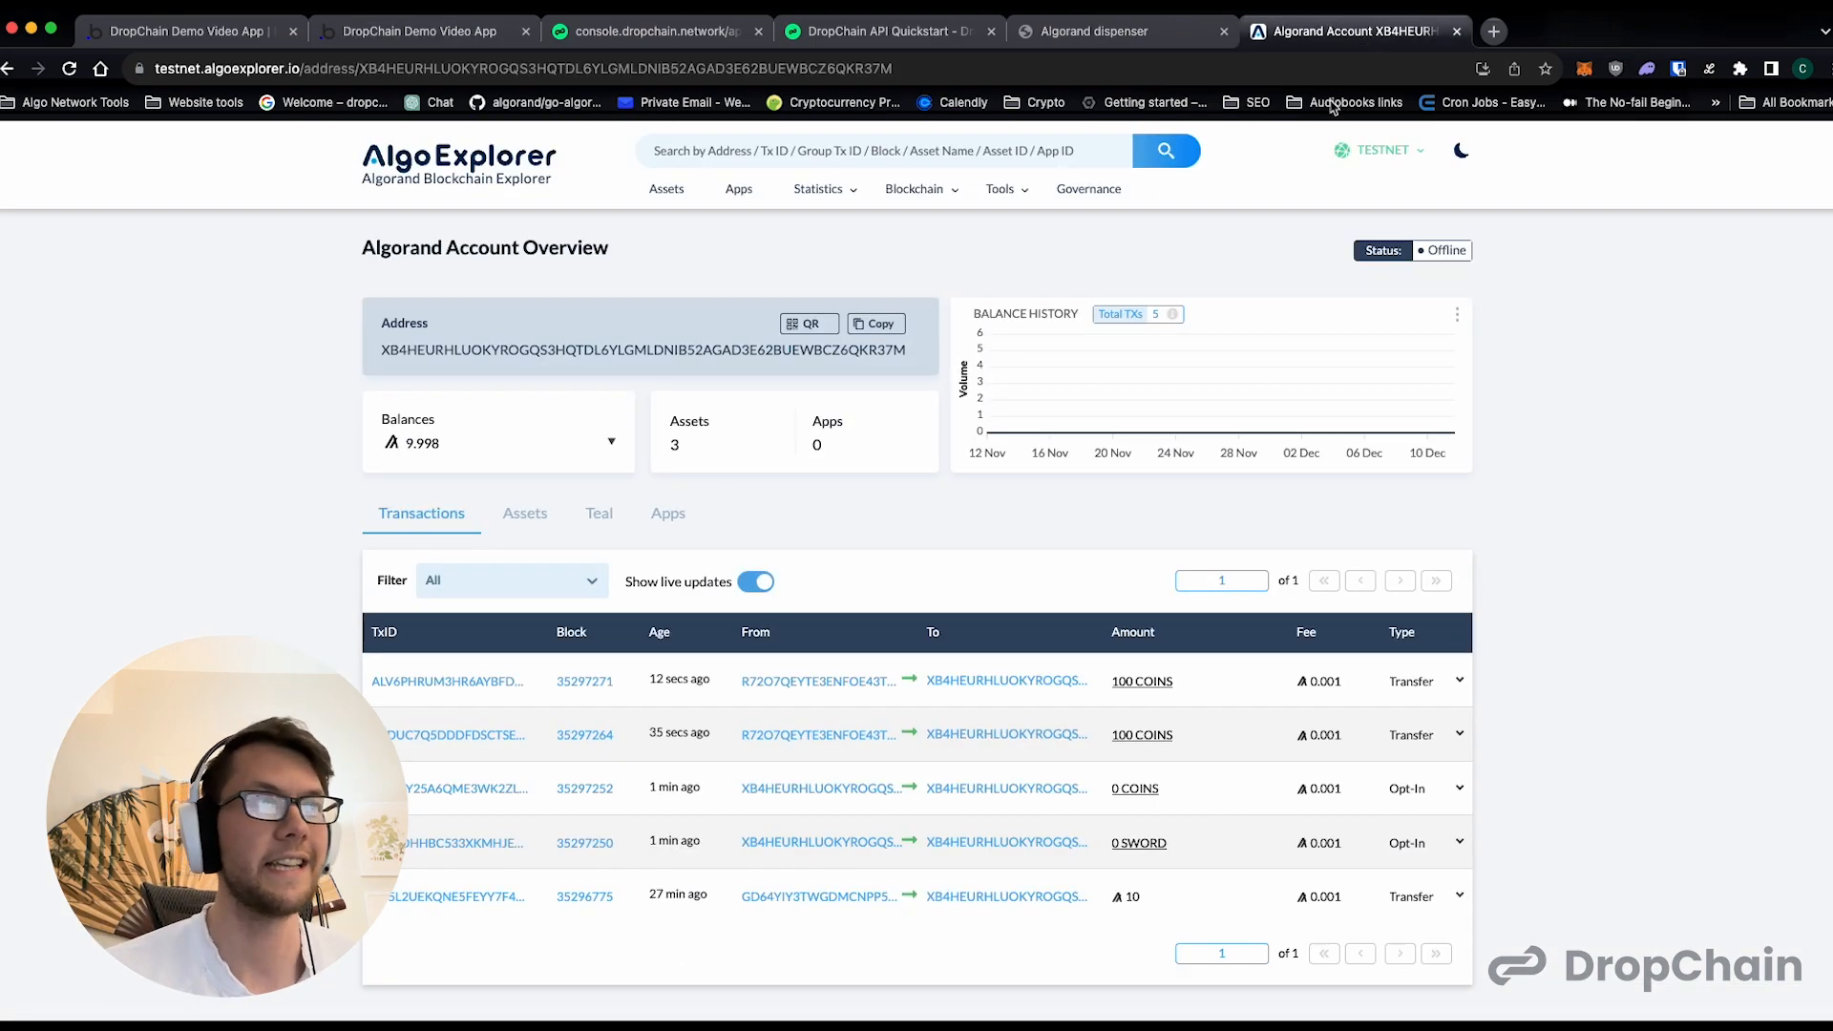
left_click(233, 32)
- Try to buy the sword for 250 coins as the end user on the marketplace preview page
left_click(373, 34)
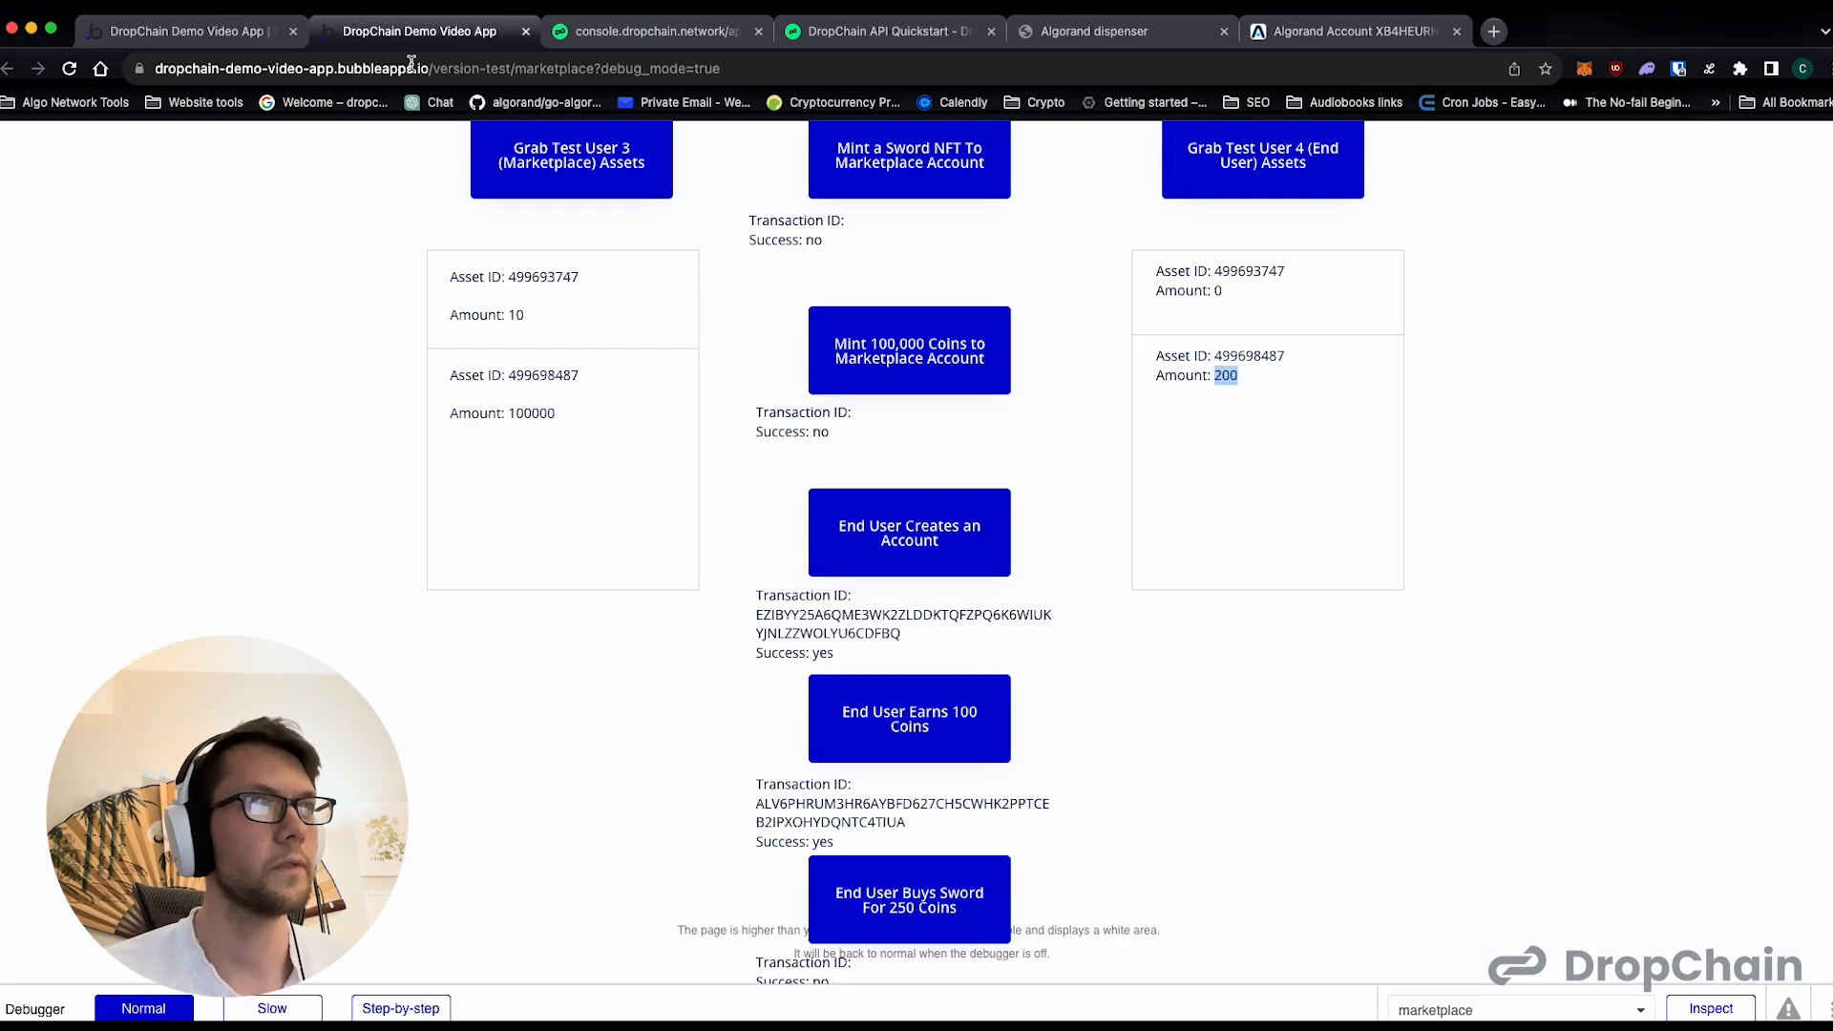
scroll(893, 442, "down", 1)
left_click(969, 903)
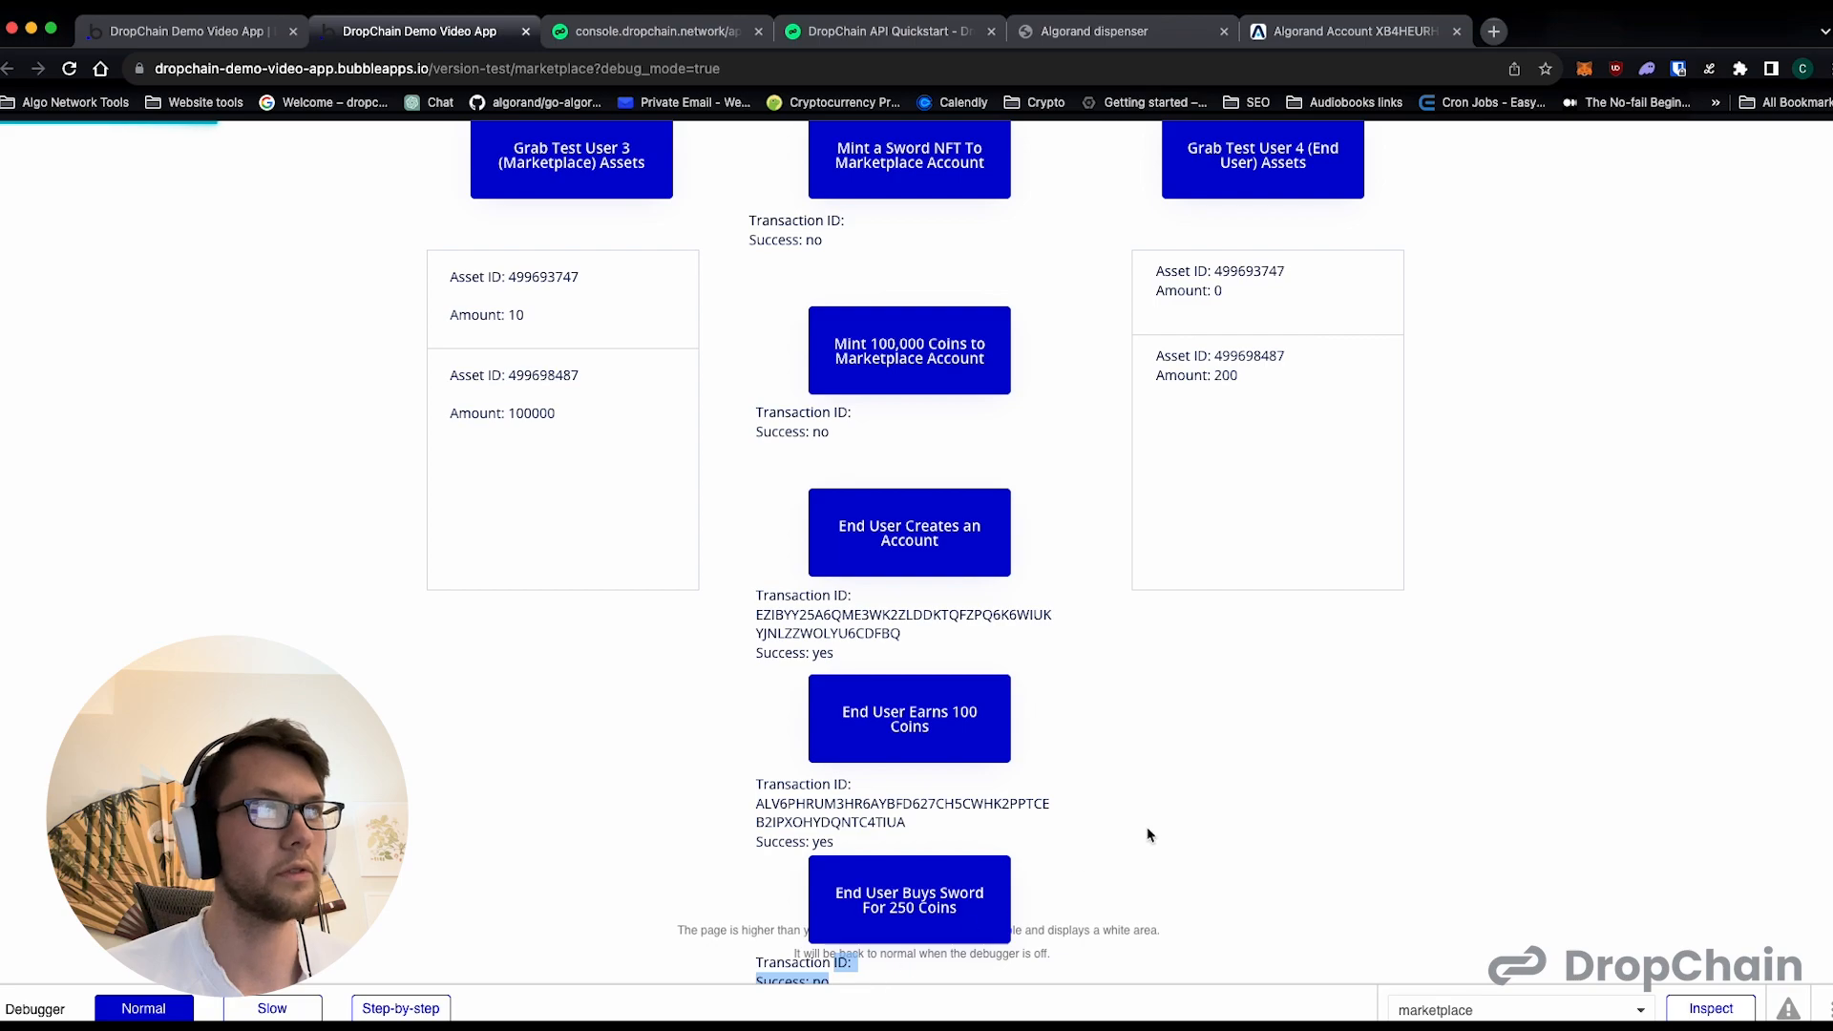
left_click(900, 924)
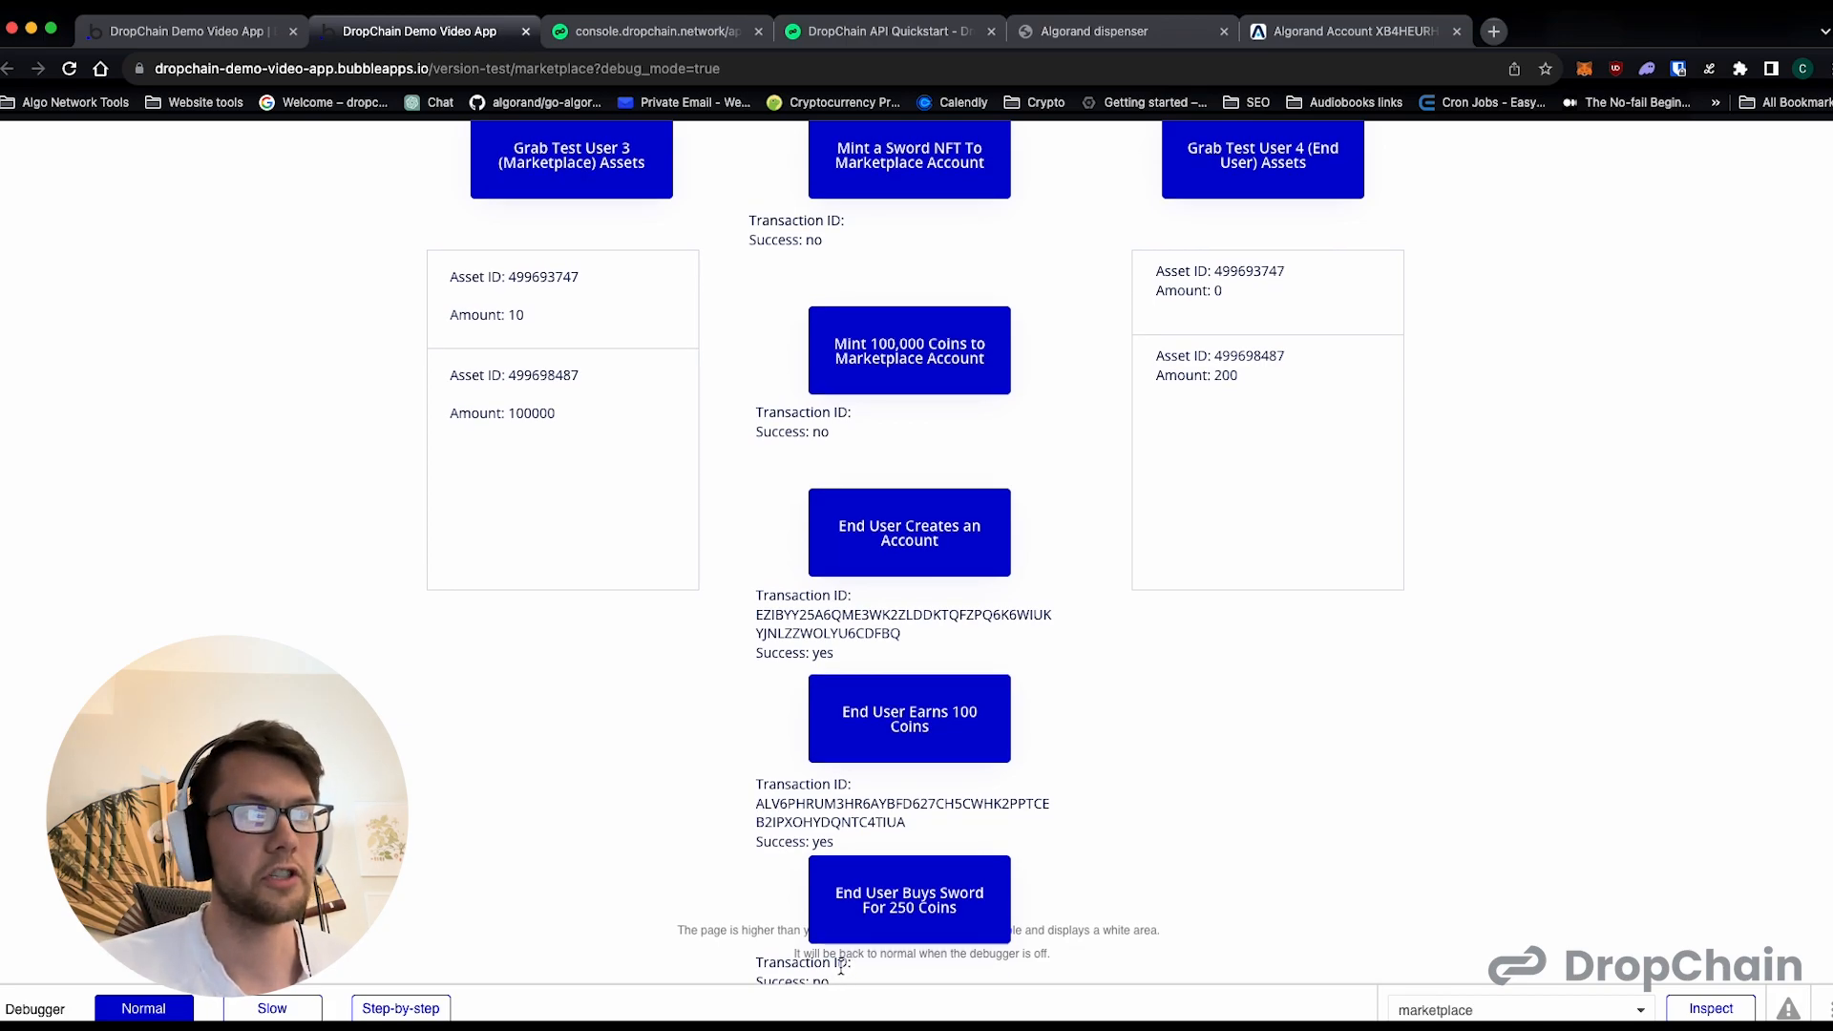
scroll(1156, 749, "up", 1)
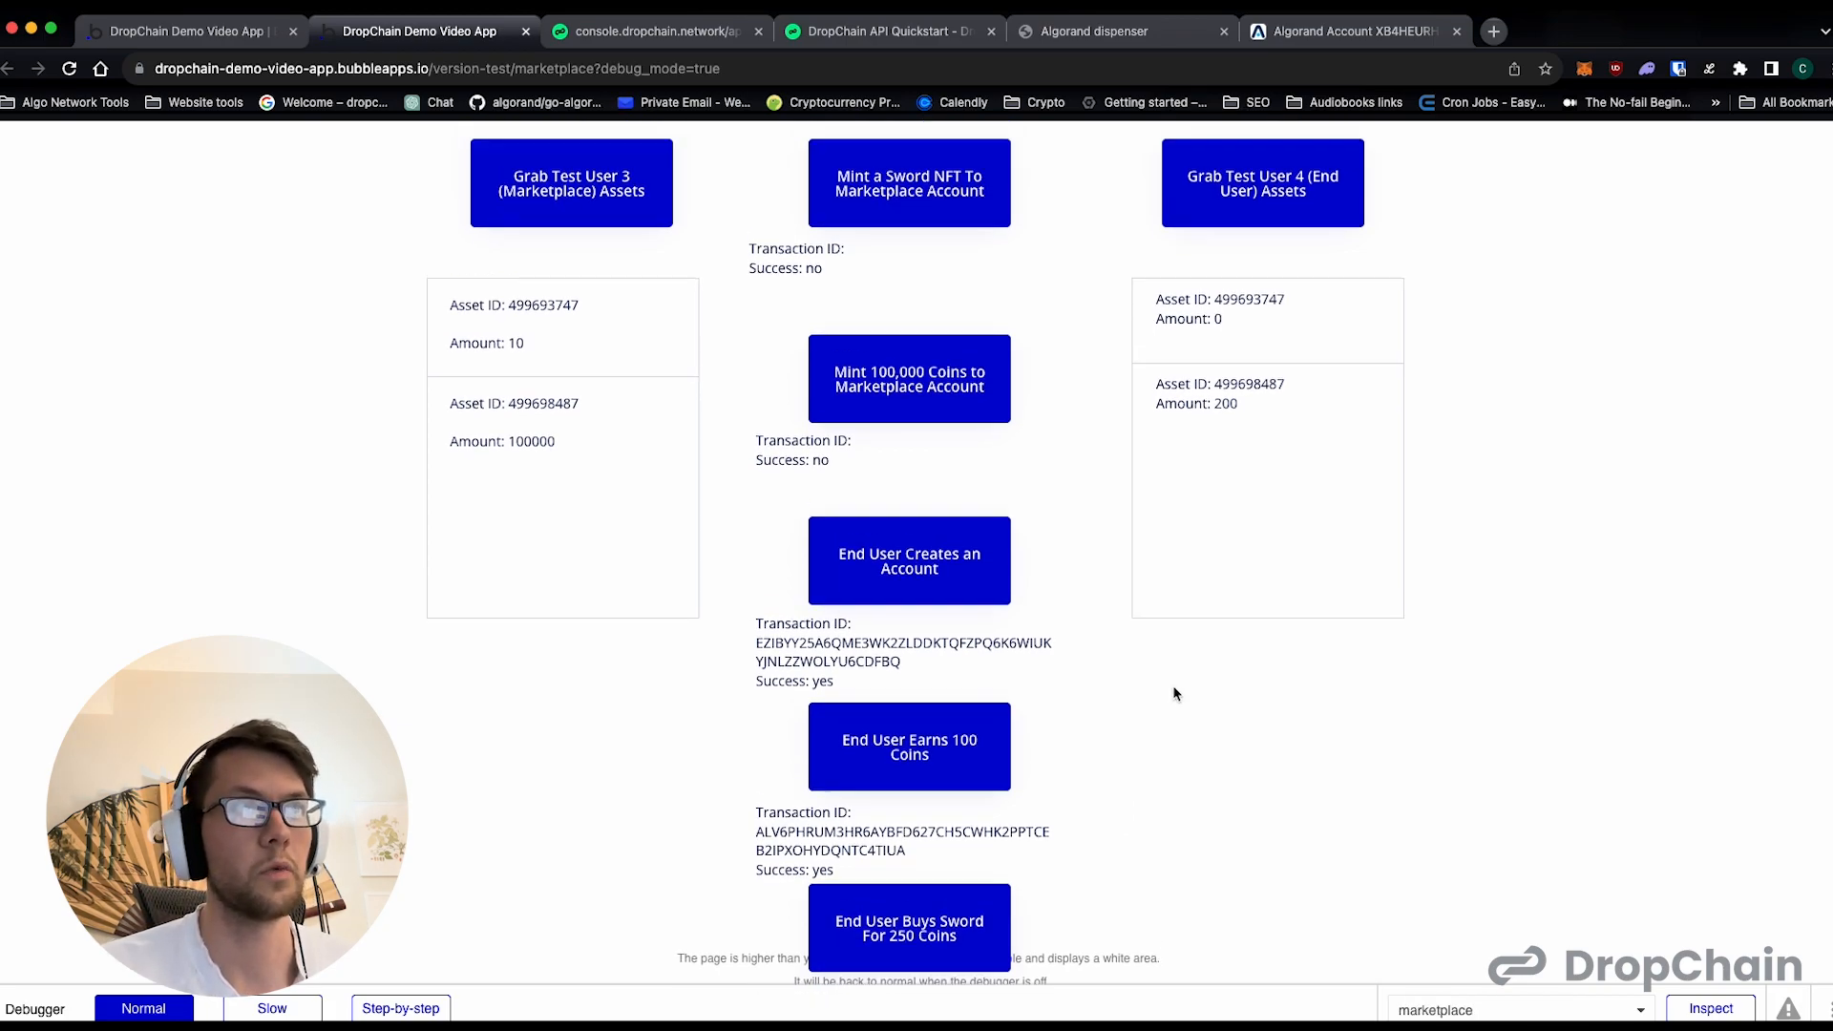
- Run End User Earns 100 Coins a third time and grab Test User 4's assets again
left_click(974, 759)
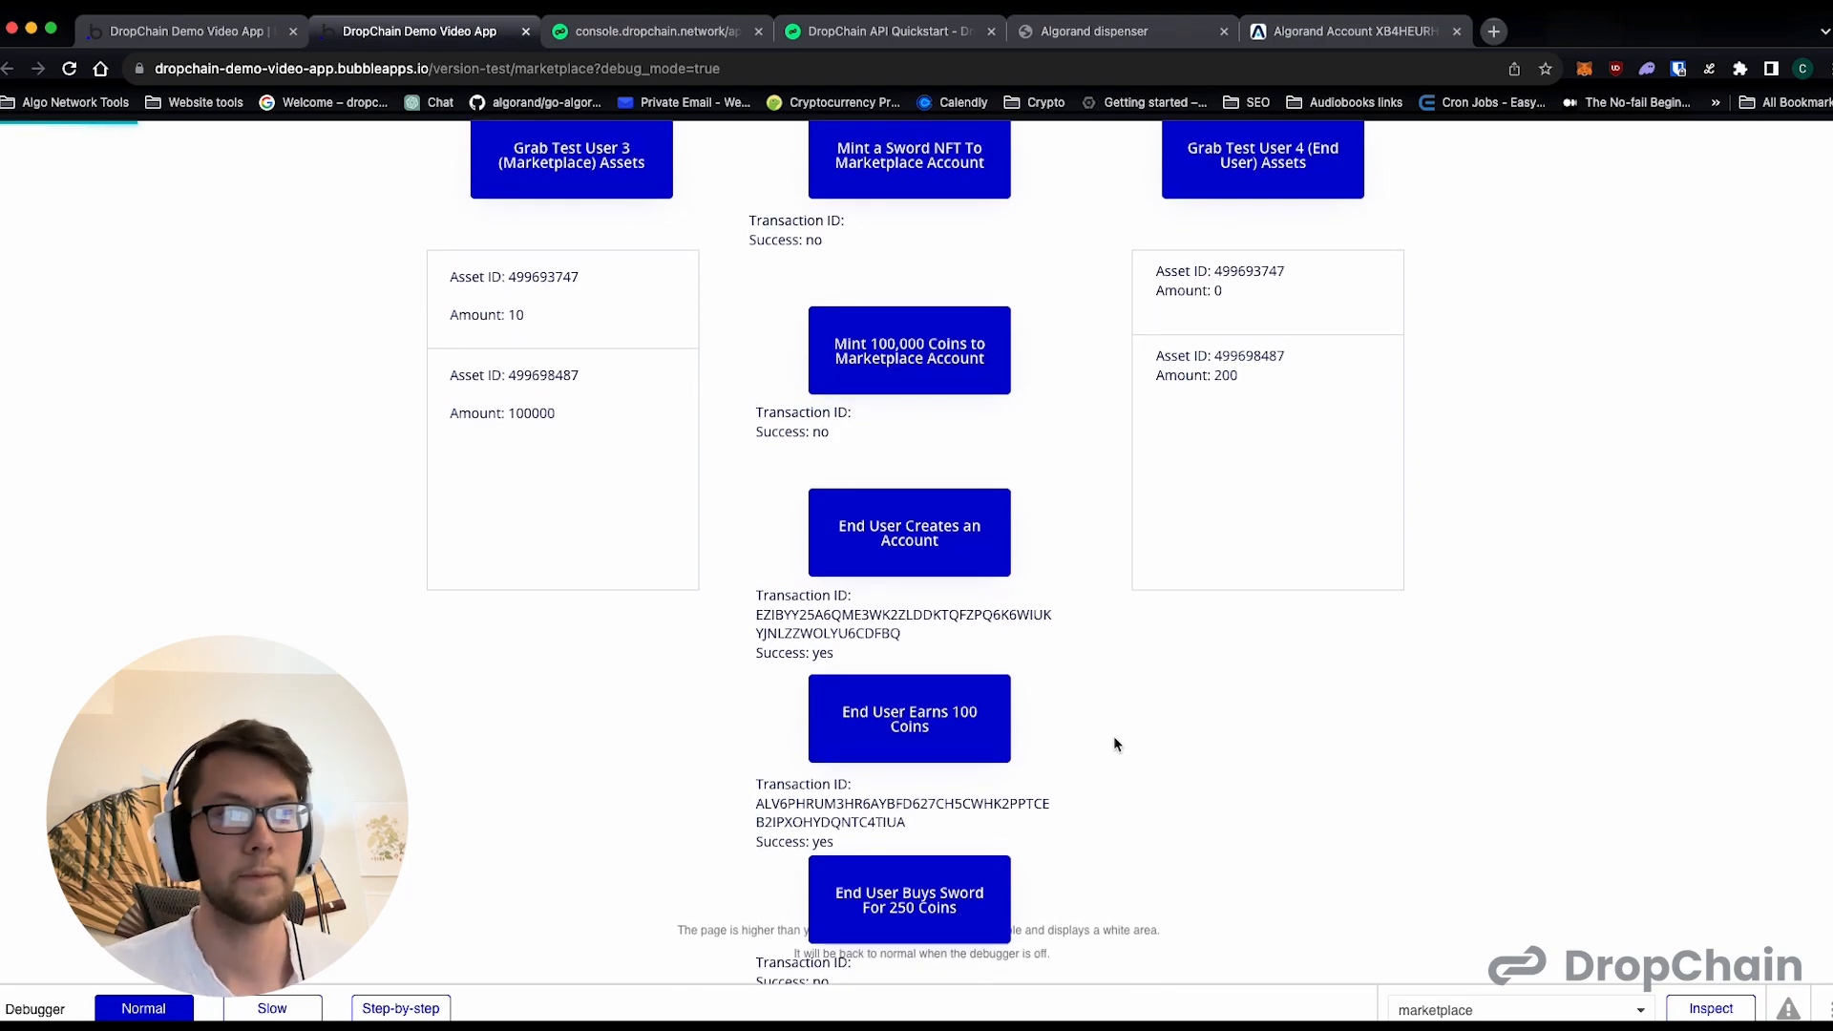
left_click_drag(1243, 374, 1202, 376)
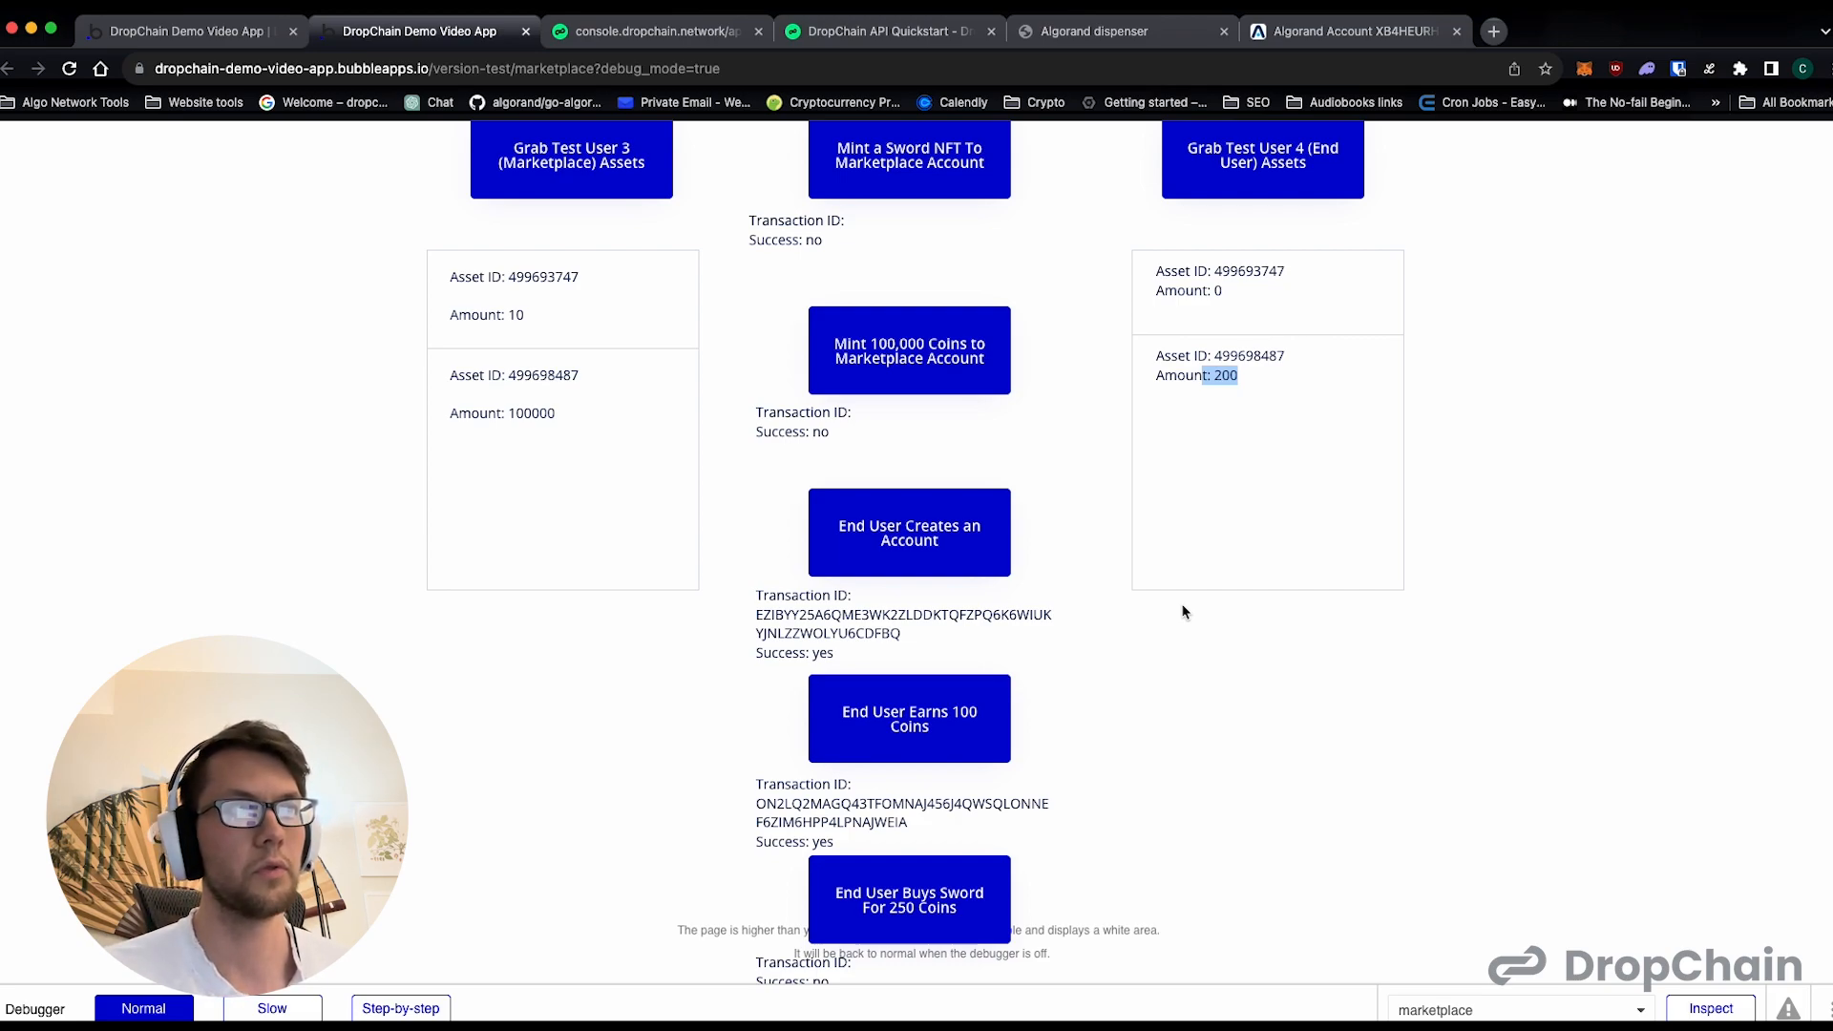
left_click(1263, 159)
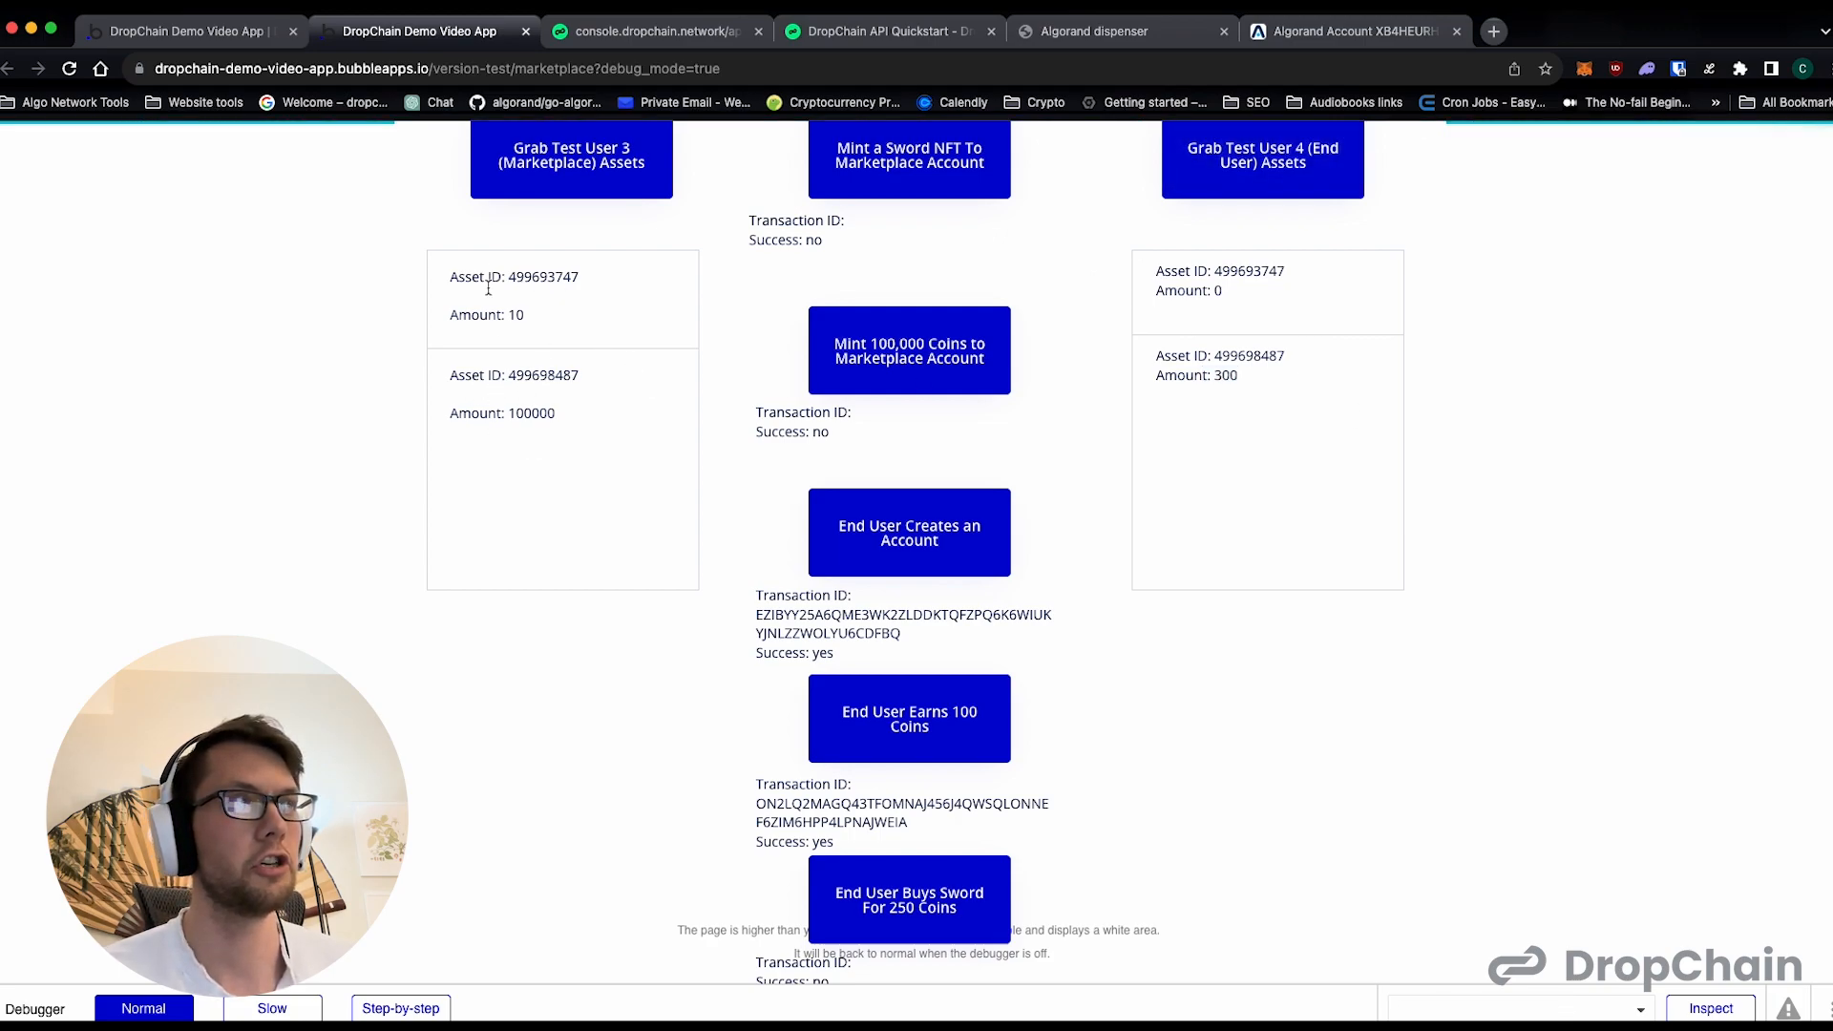
- Examine the marketplace account's asset amounts and the end user's coin amount before the sword purchase
left_click_drag(558, 434, 443, 307)
left_click(506, 364)
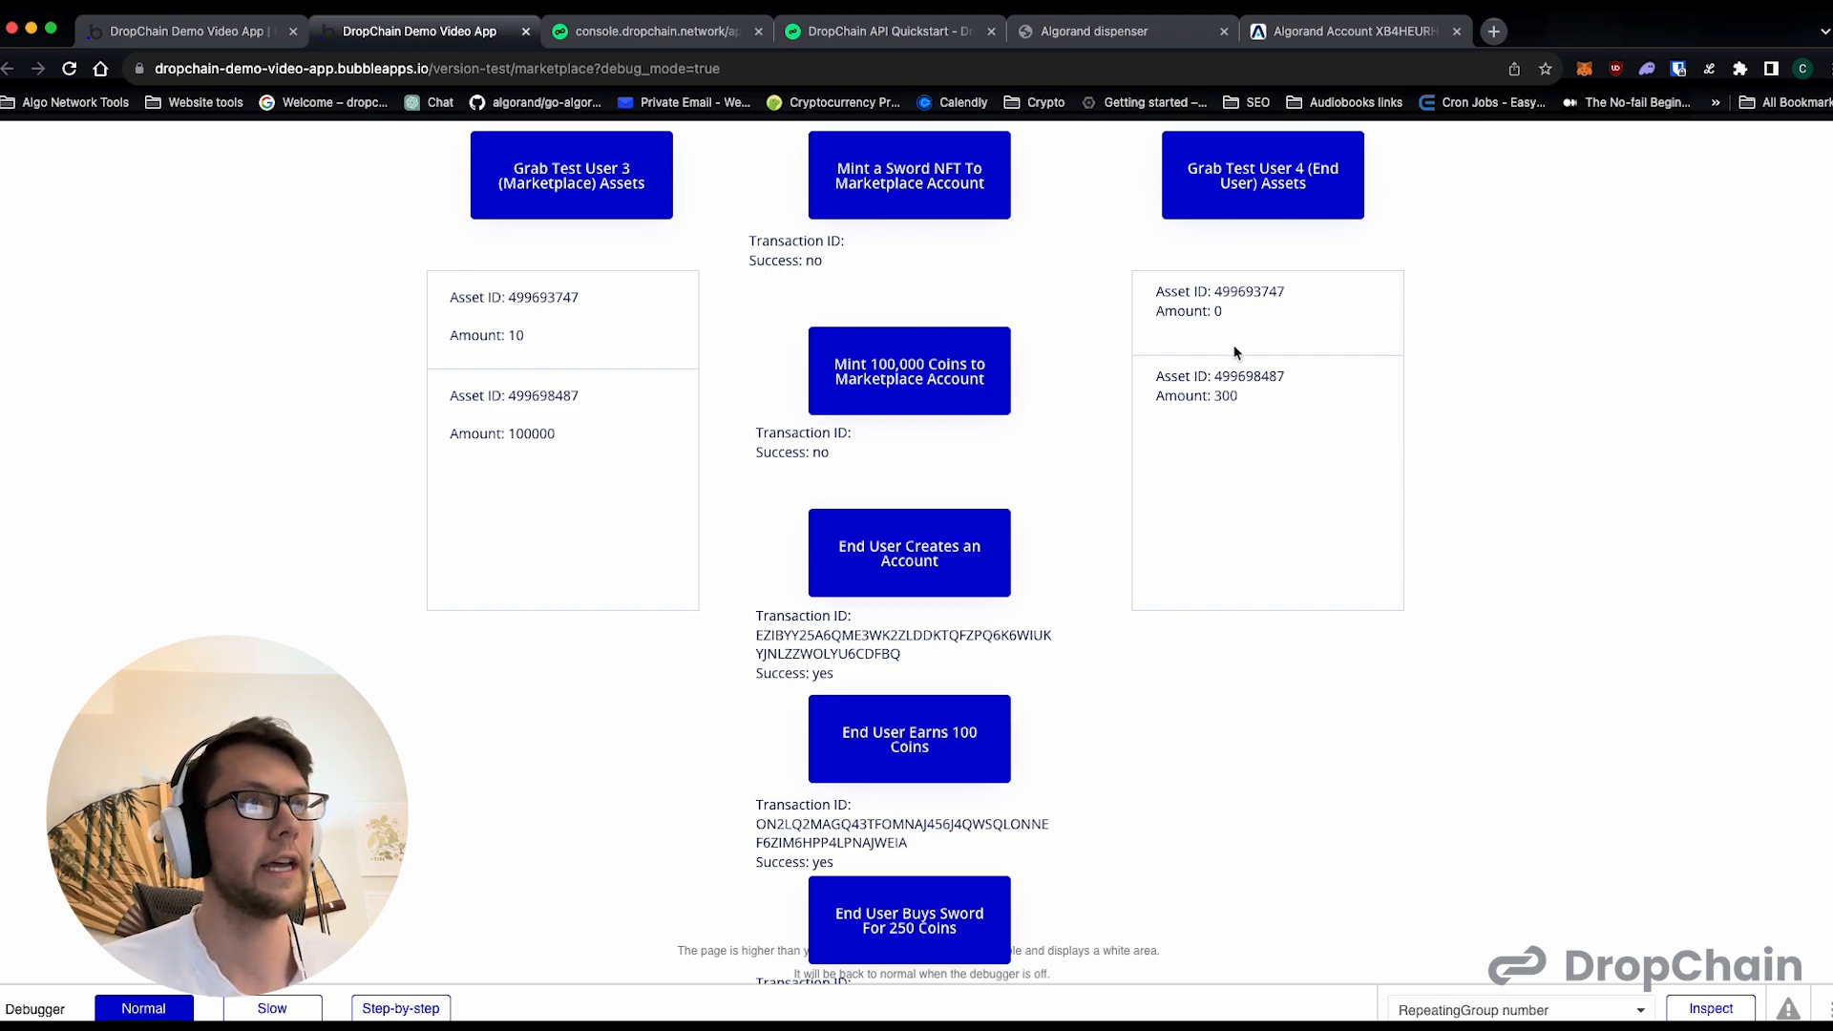
left_click_drag(1241, 397, 1204, 397)
scroll(921, 888, "down", 1)
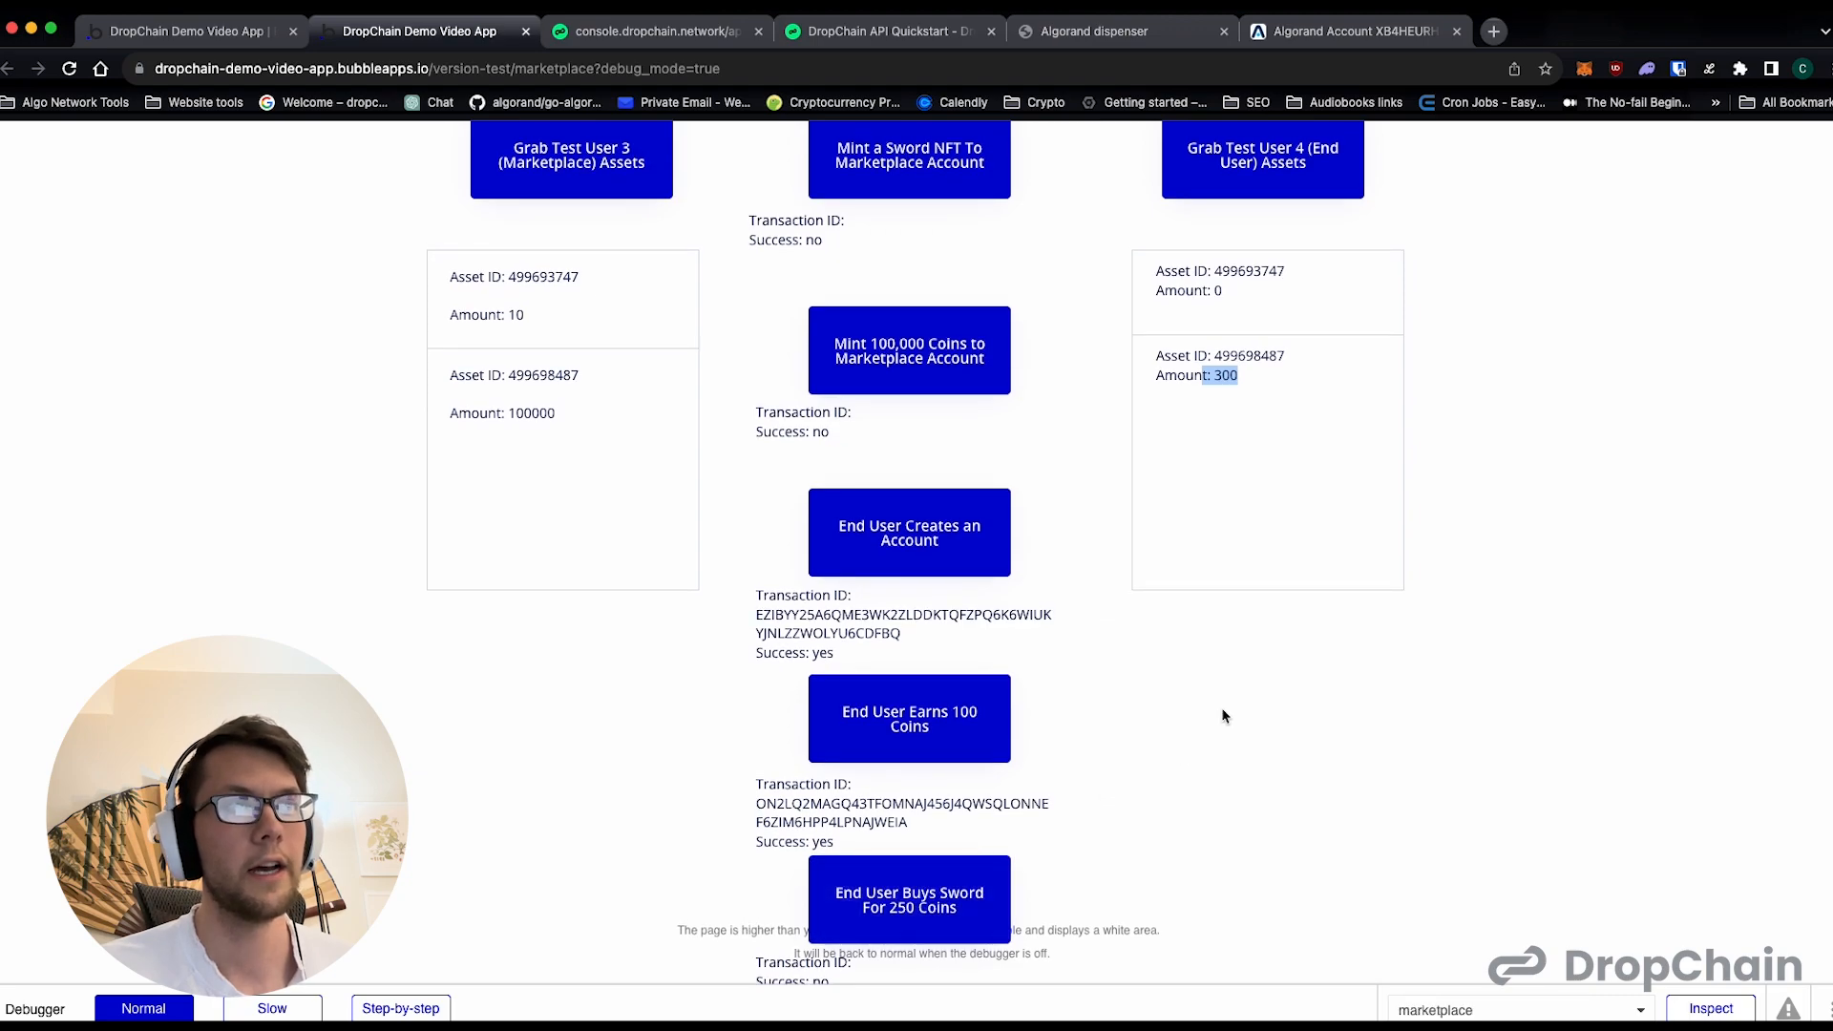
scroll(1180, 537, "up", 1)
left_click(1267, 402)
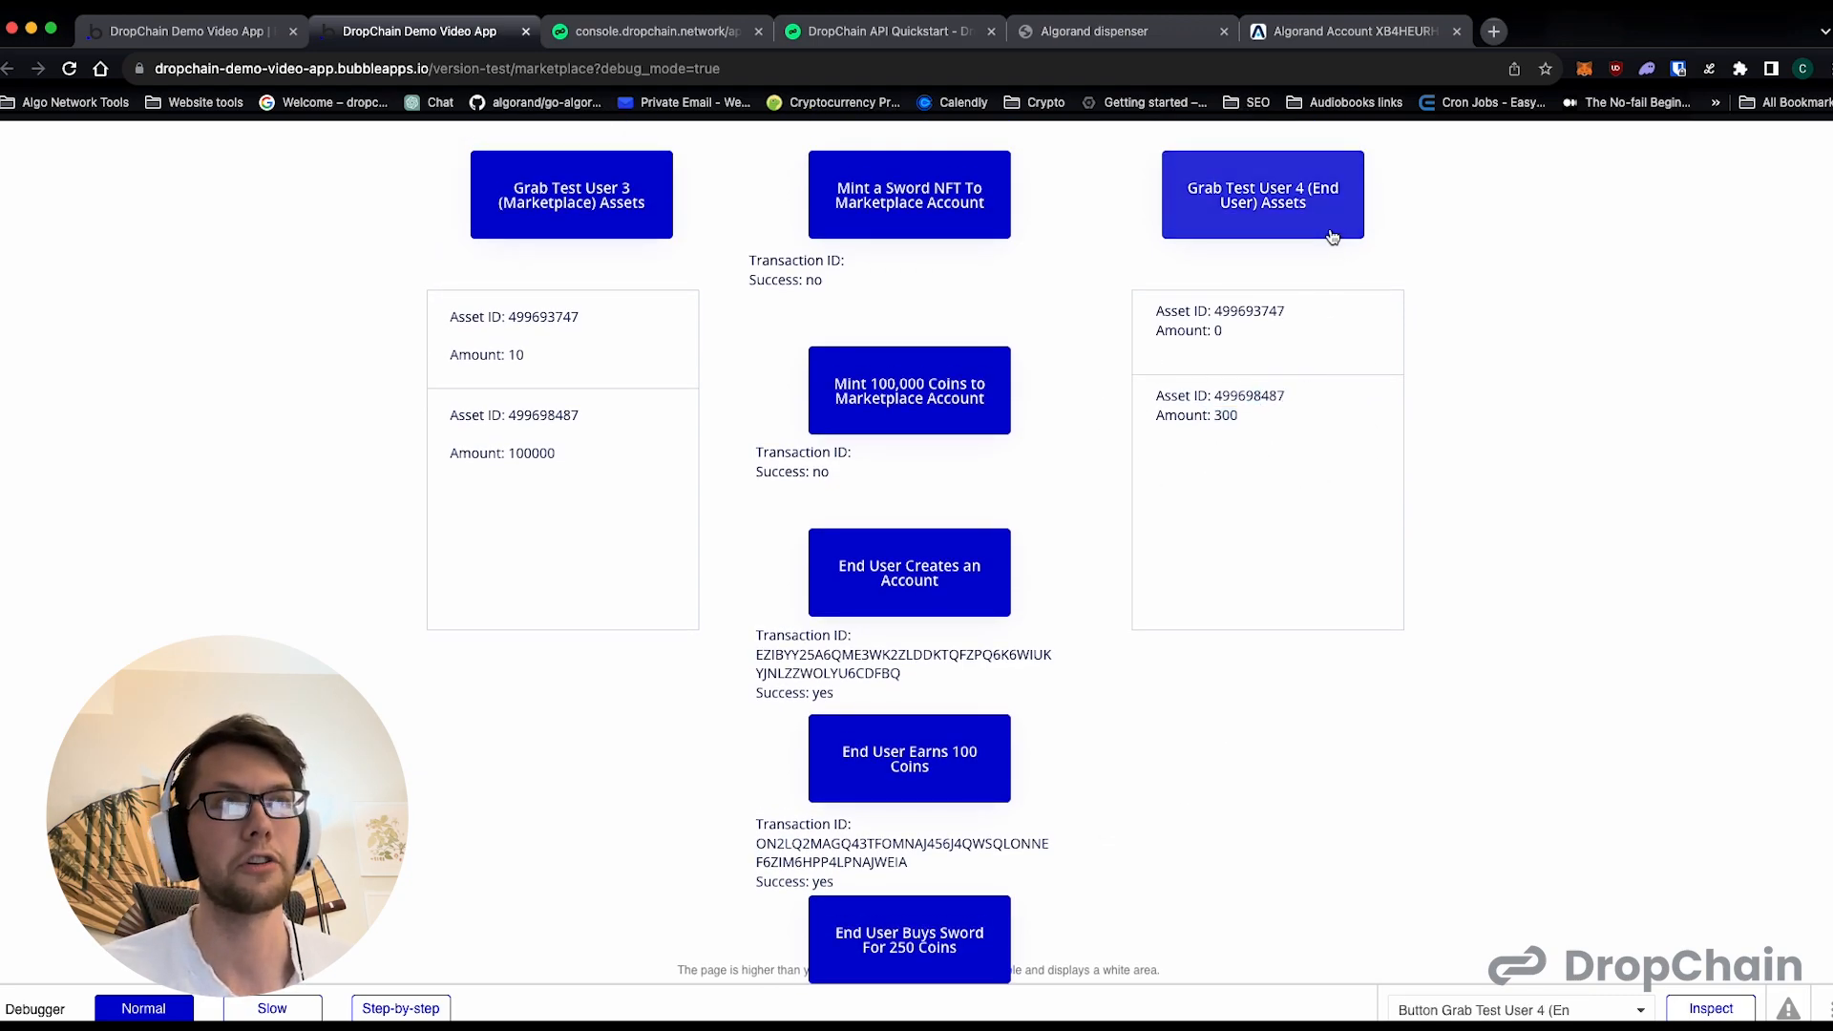
- Run the End User Buys Sword For 250 Coins action and refresh the assets of Test User 4
scroll(1259, 434, "down", 1)
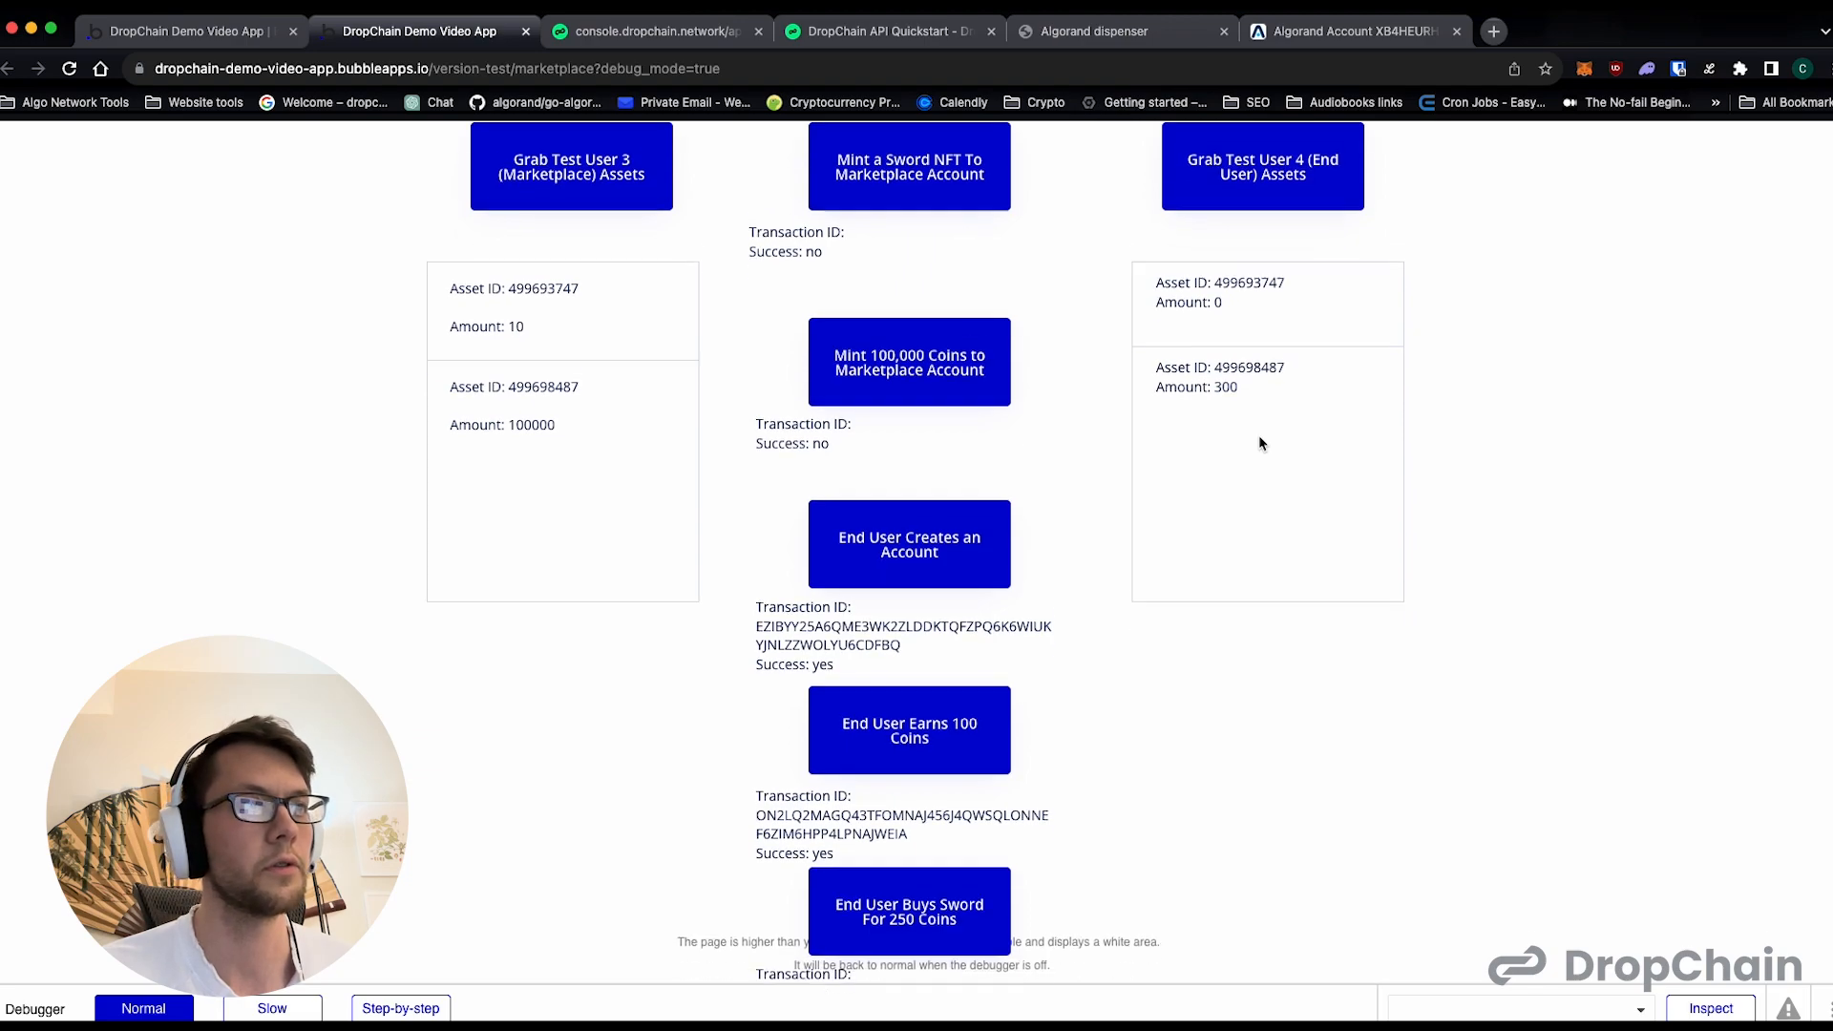
left_click(934, 909)
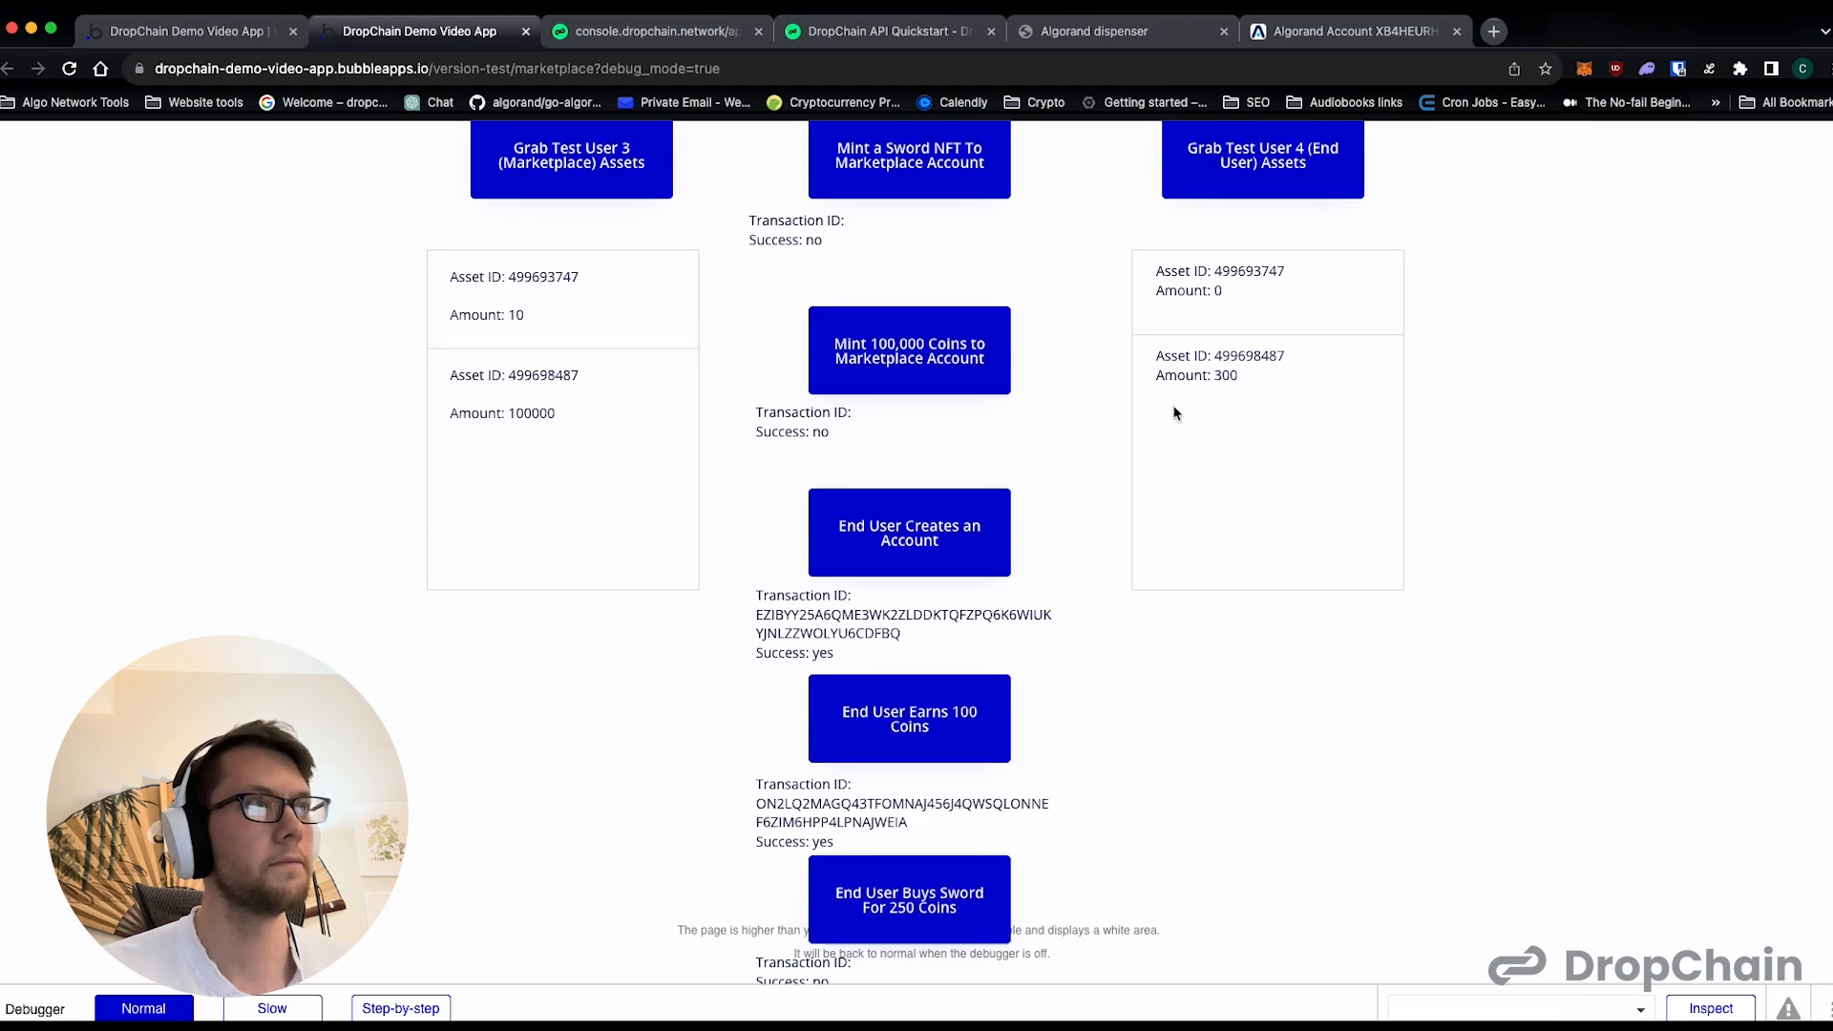
scroll(1068, 786, "up", 1)
left_click(1231, 222)
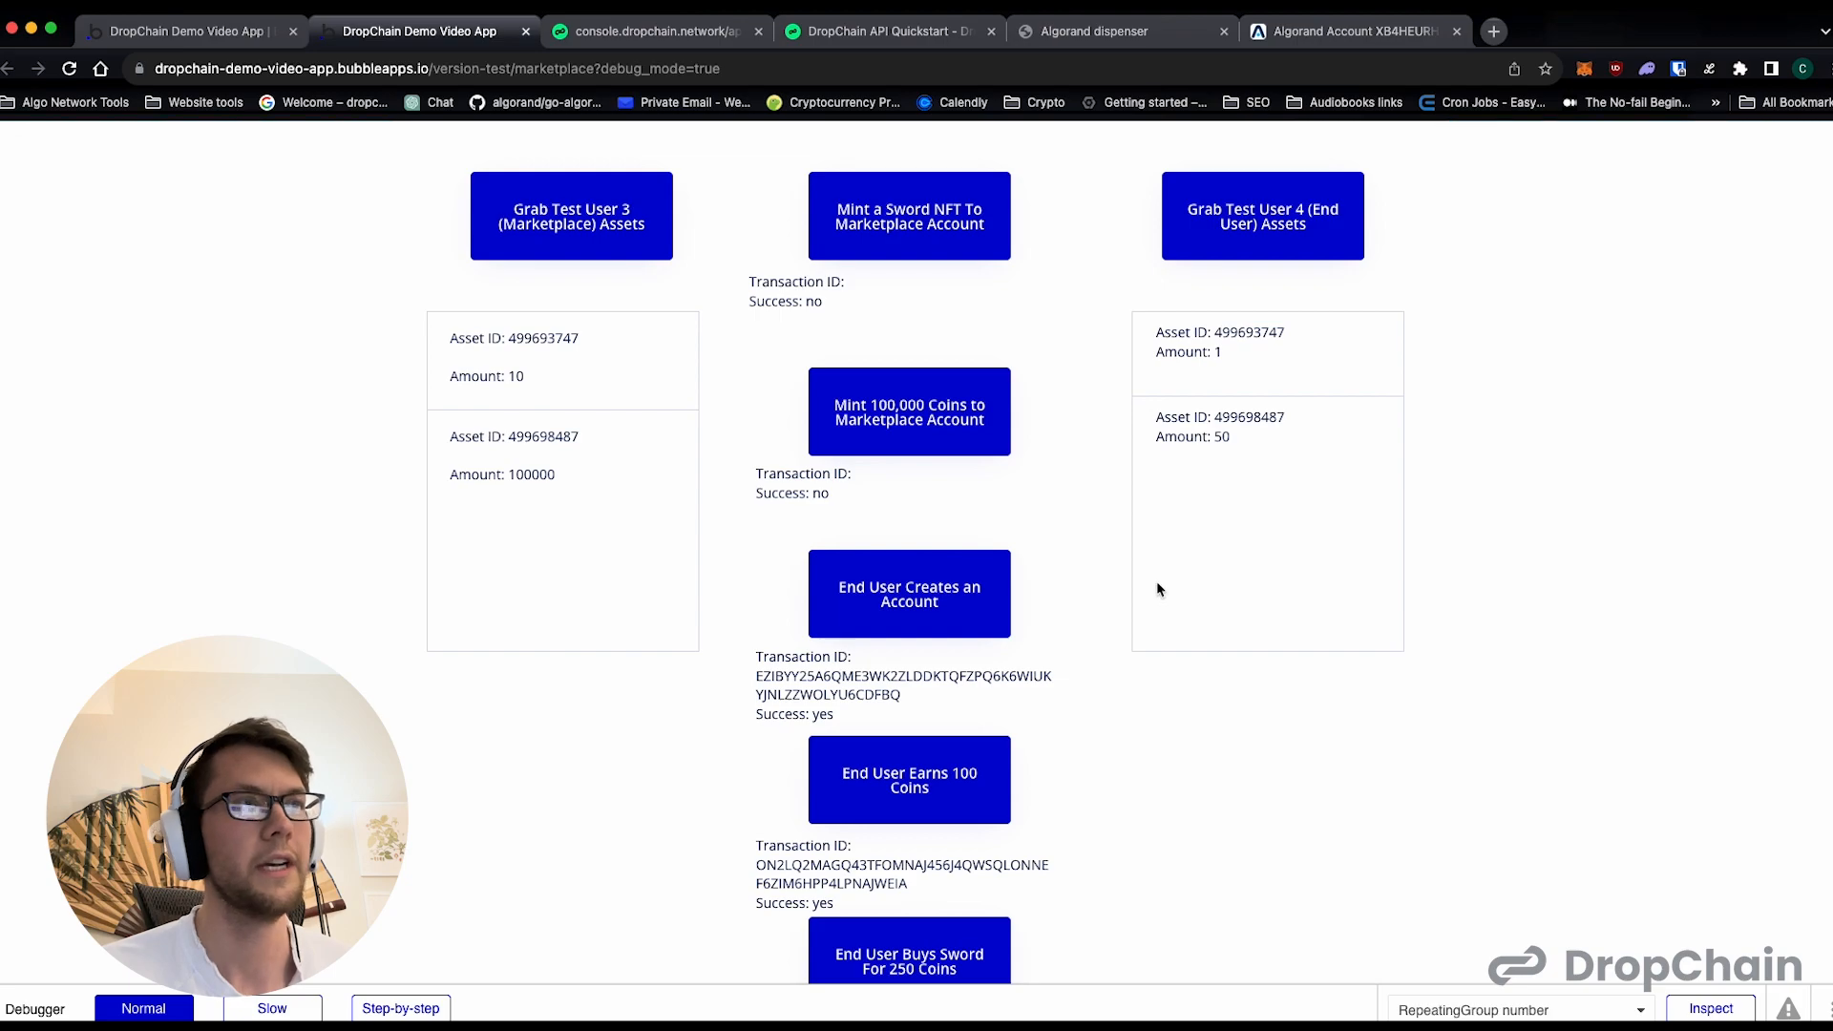
- Examine Test User 4's sword and coin amounts after the swap, along with the transaction results under the action buttons
scroll(1155, 580, "down", 1)
scroll(1384, 753, "up", 1)
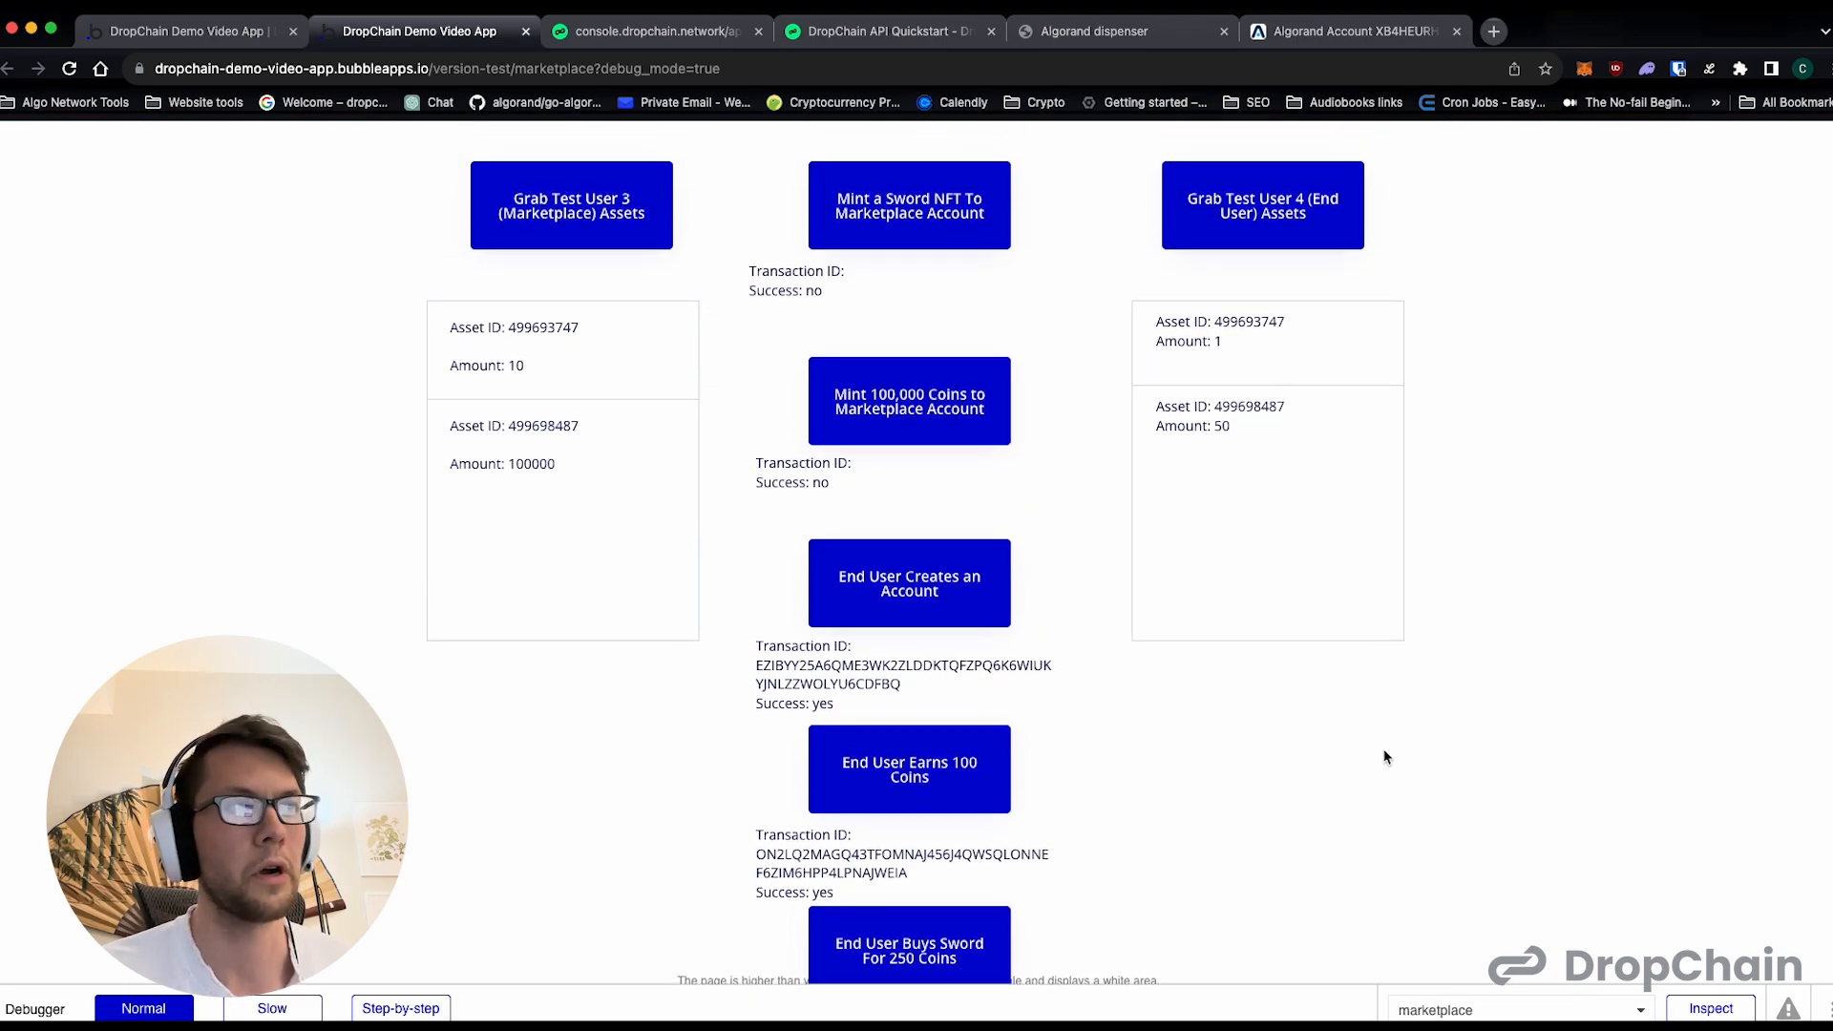
scroll(980, 555, "down", 1)
left_click_drag(816, 613, 822, 617)
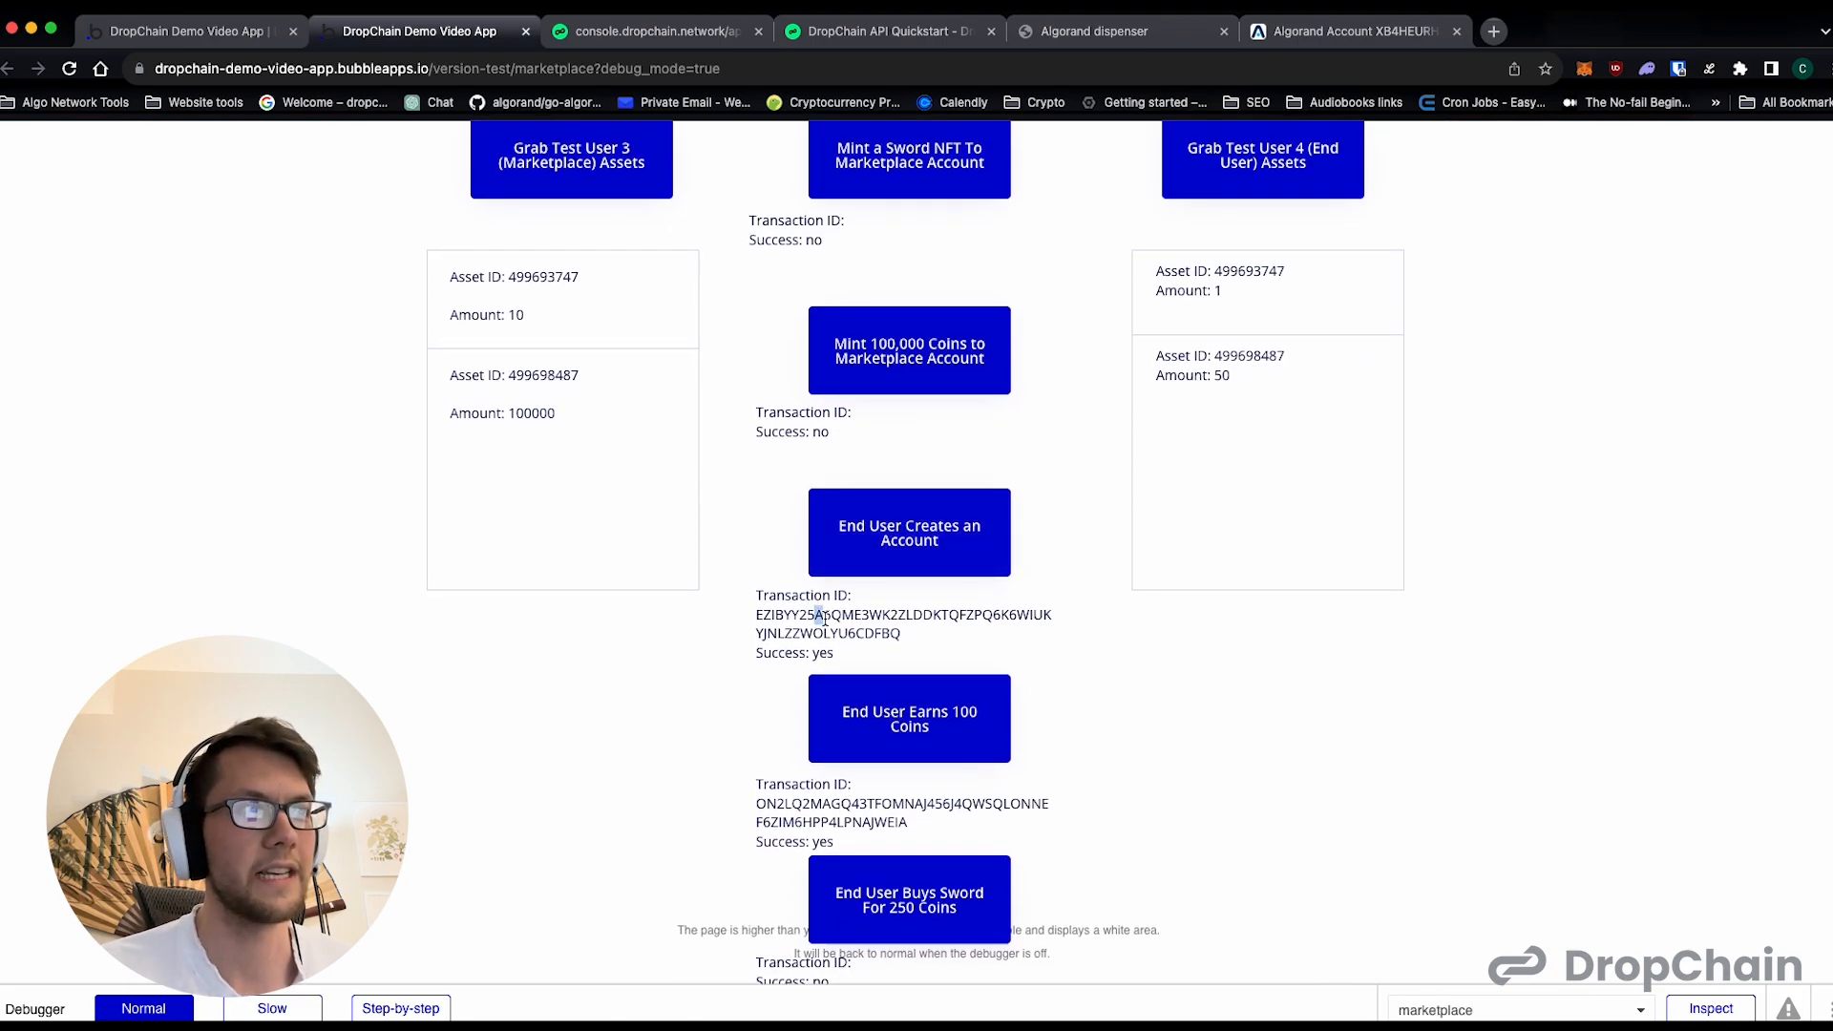
scroll(1230, 684, "up", 1)
left_click(1219, 355)
left_click_drag(1239, 446, 1211, 439)
left_click(1224, 440)
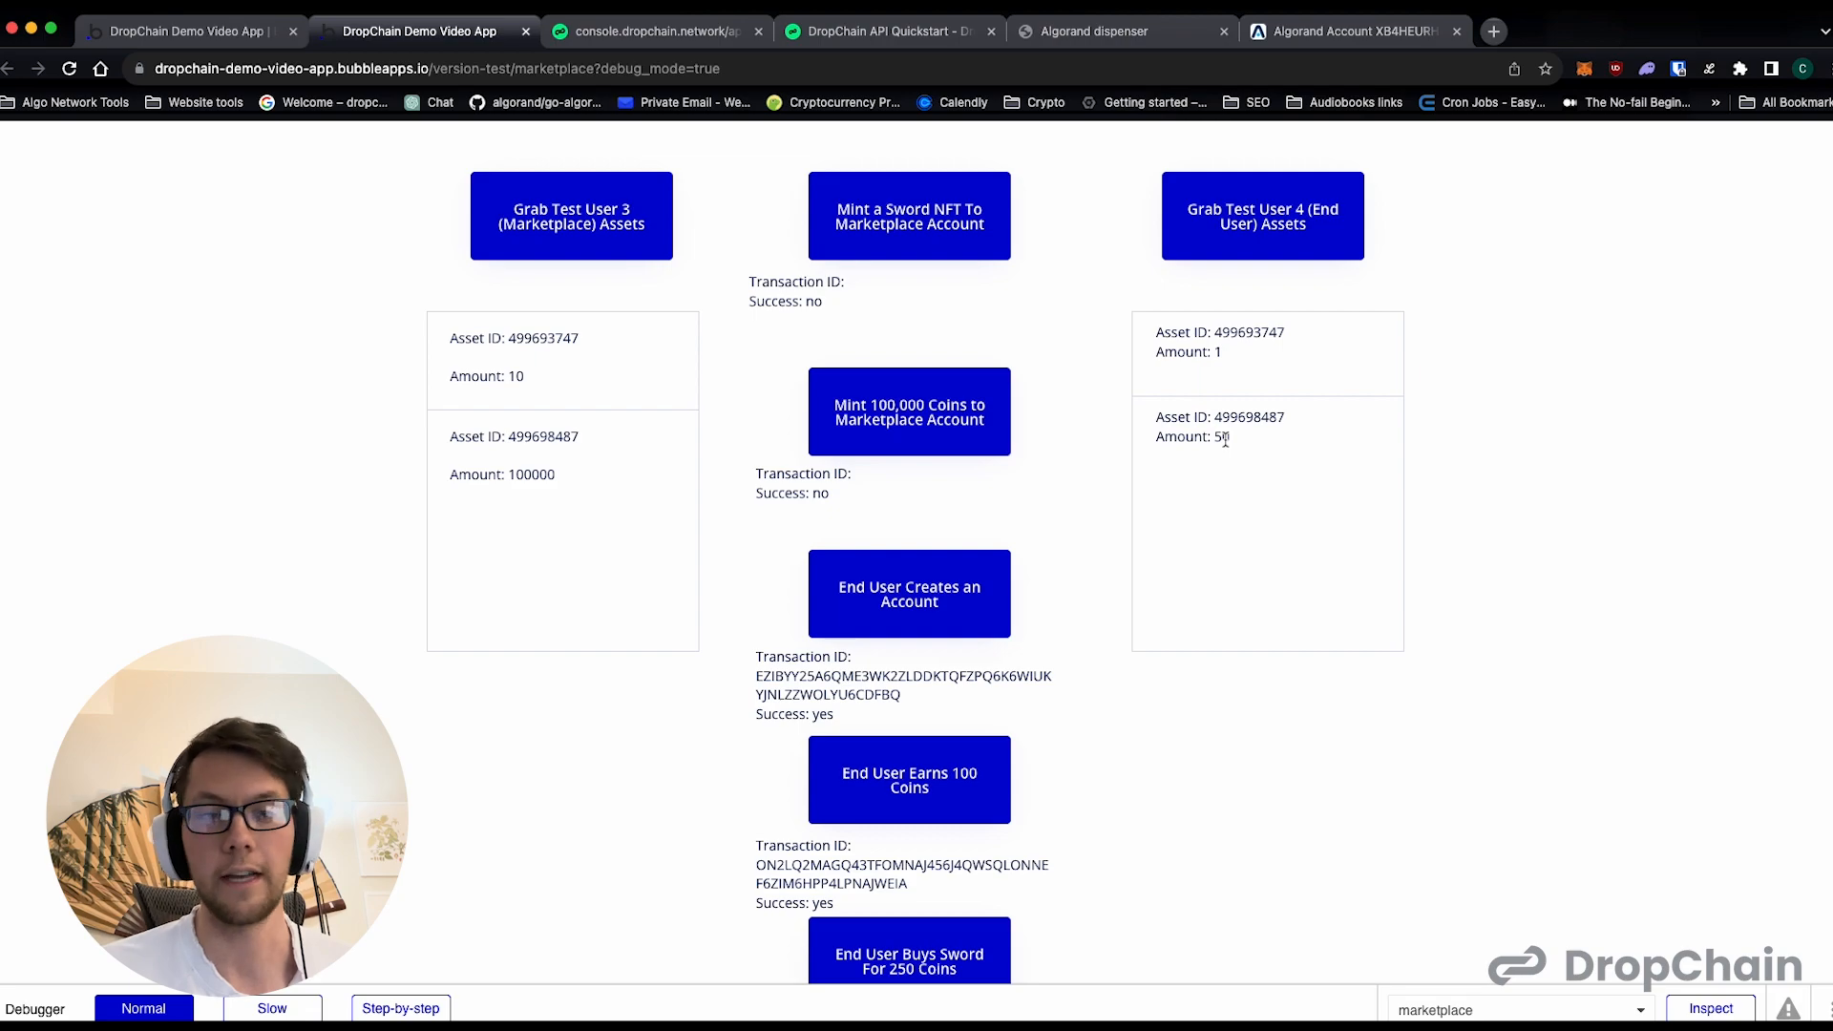
scroll(1226, 439, "down", 1)
left_click_drag(1209, 421, 1223, 421)
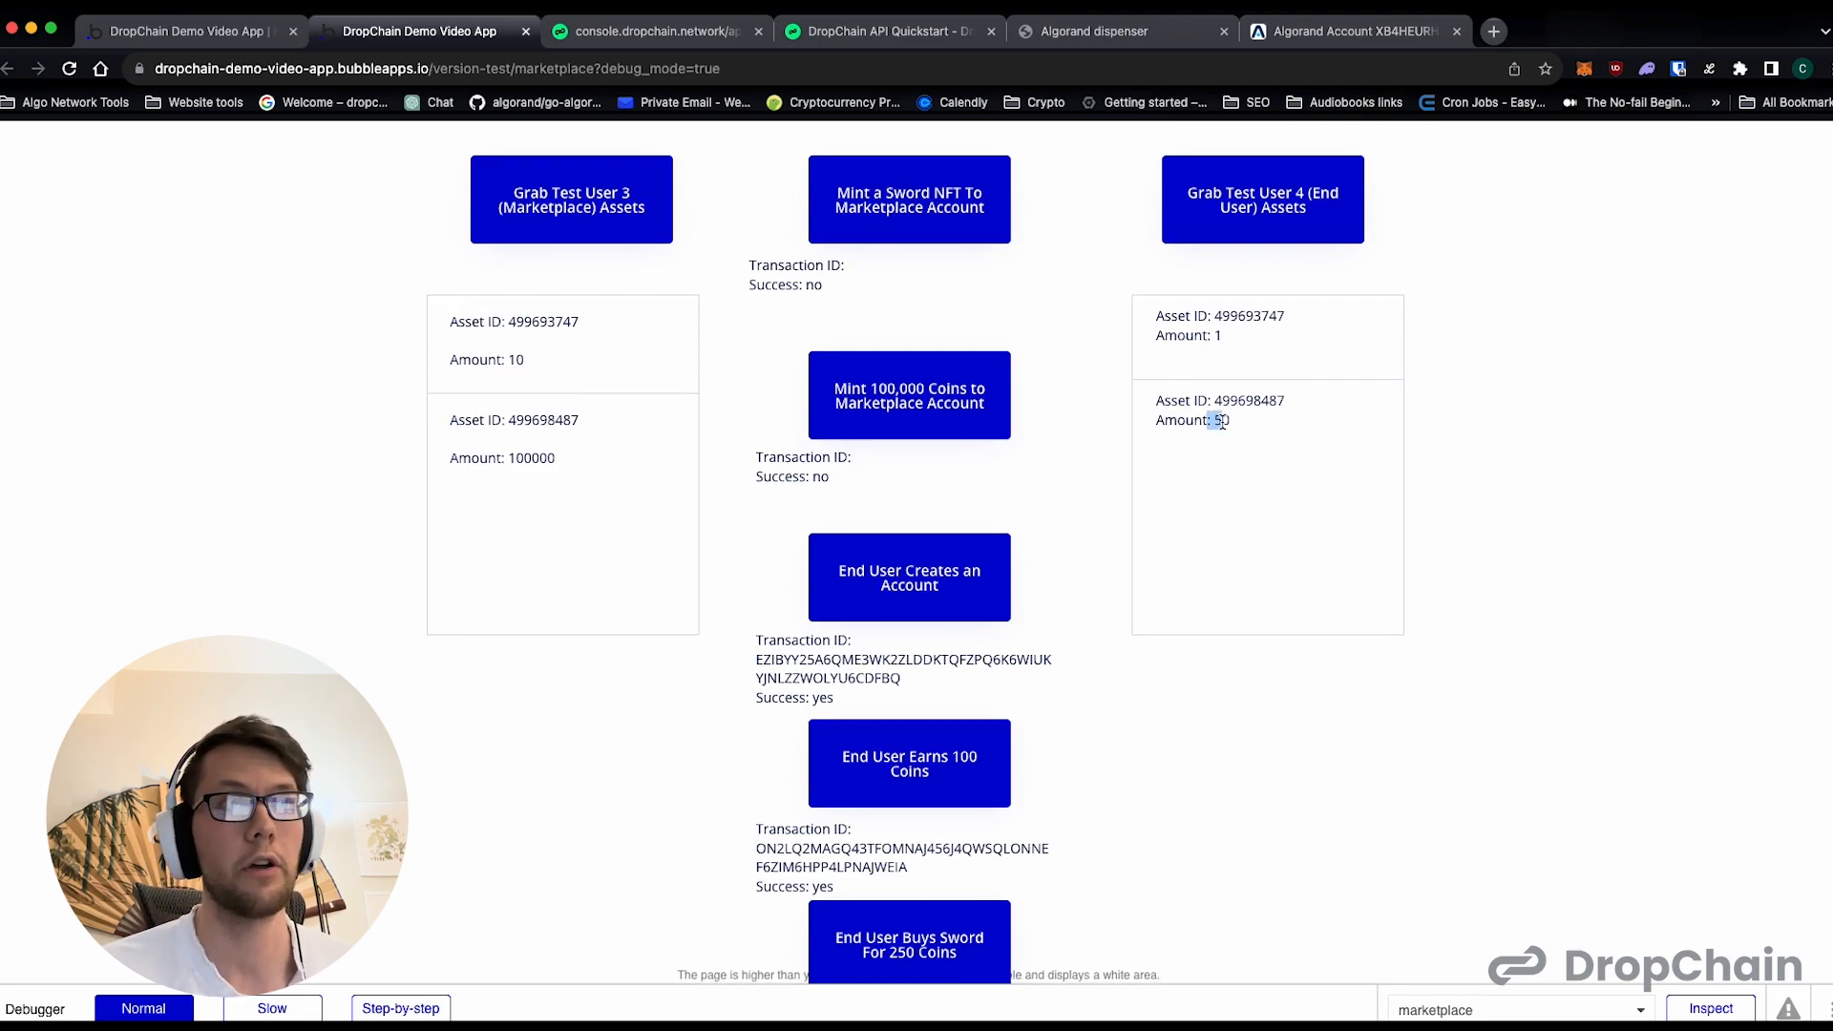
scroll(1223, 422, "down", 1)
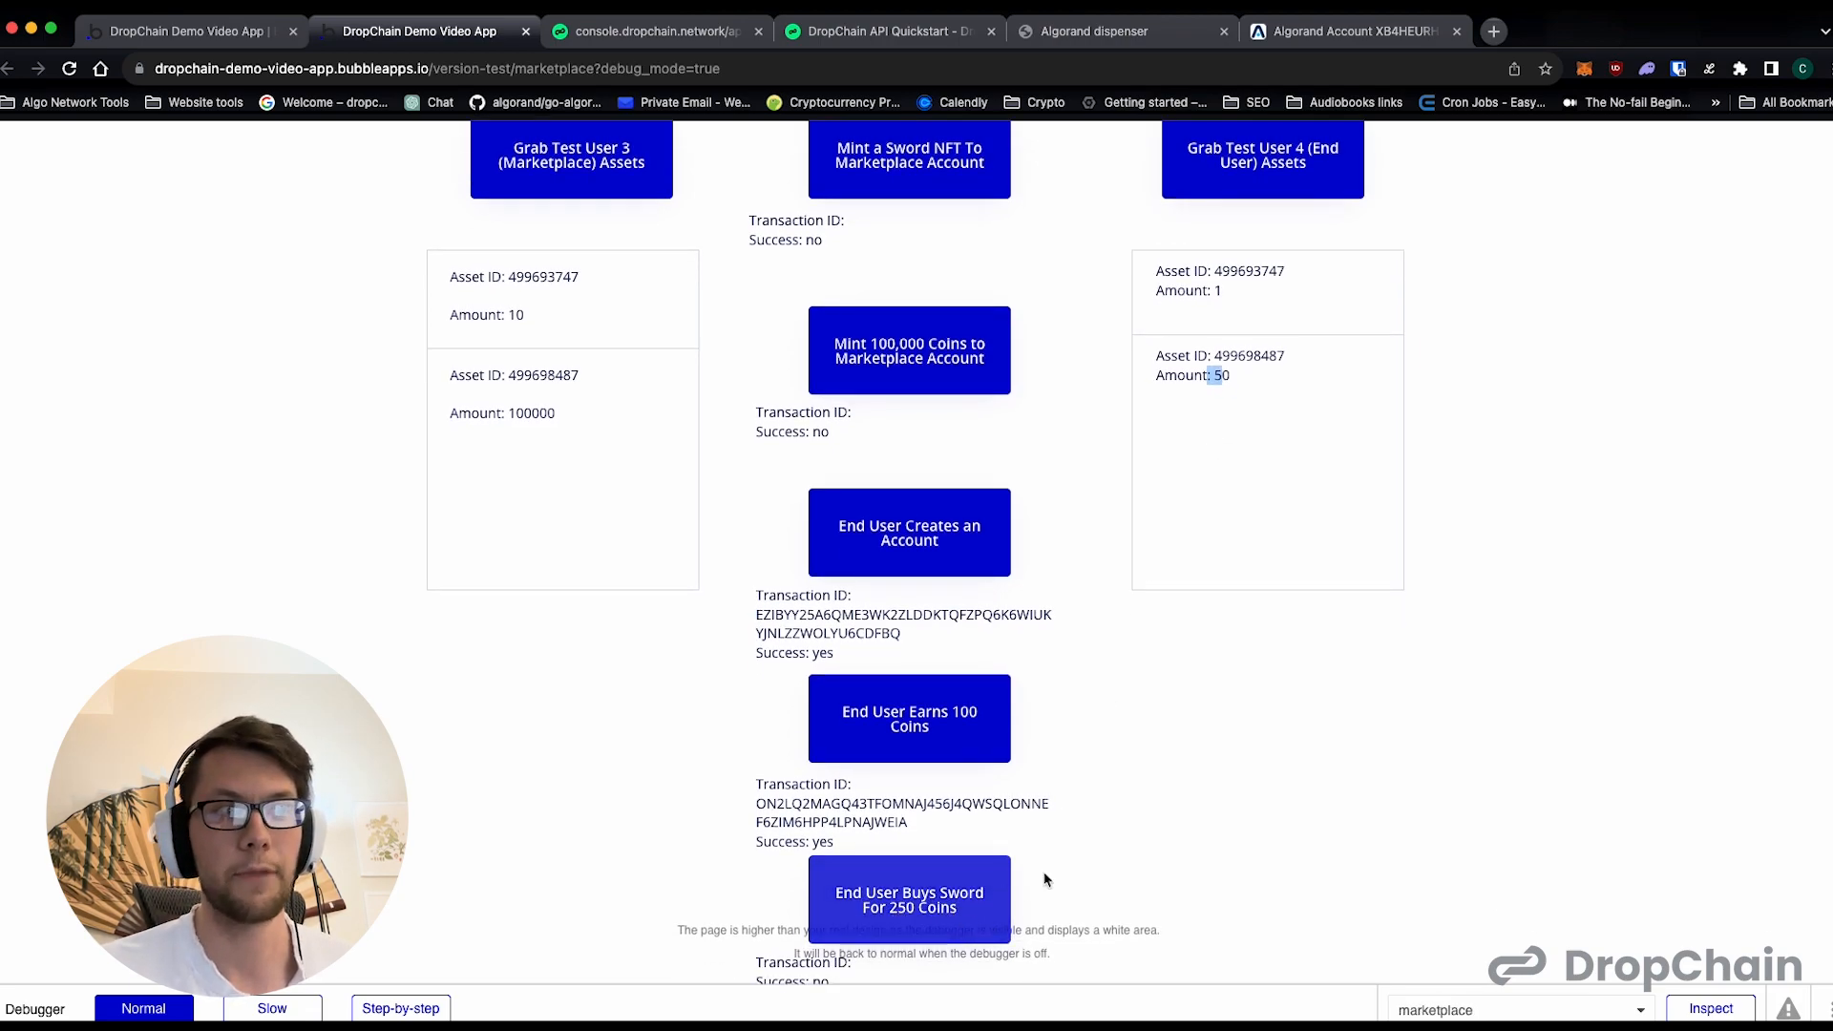
- Check Test User 4's sword amount and the marketplace's coin amount, and refresh the assets of Test User 3
scroll(1194, 621, "up", 1)
left_click_drag(1233, 364, 1211, 353)
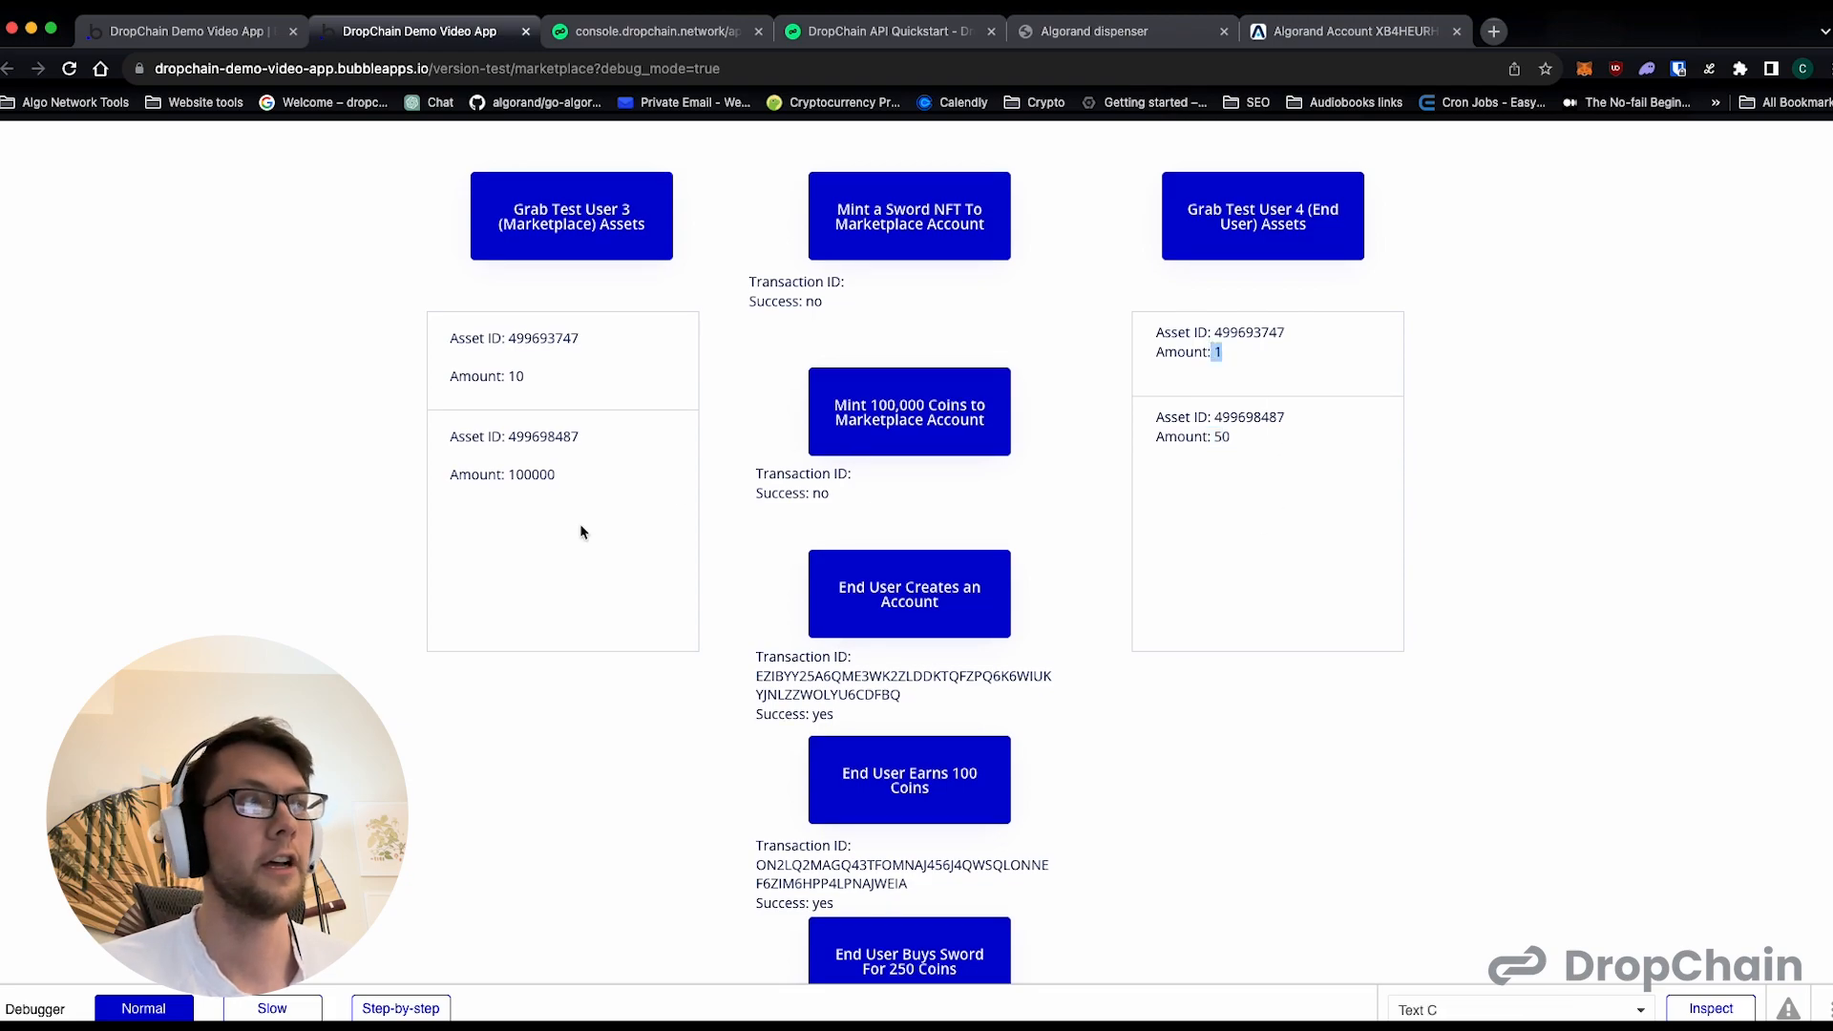
double_click(530, 473)
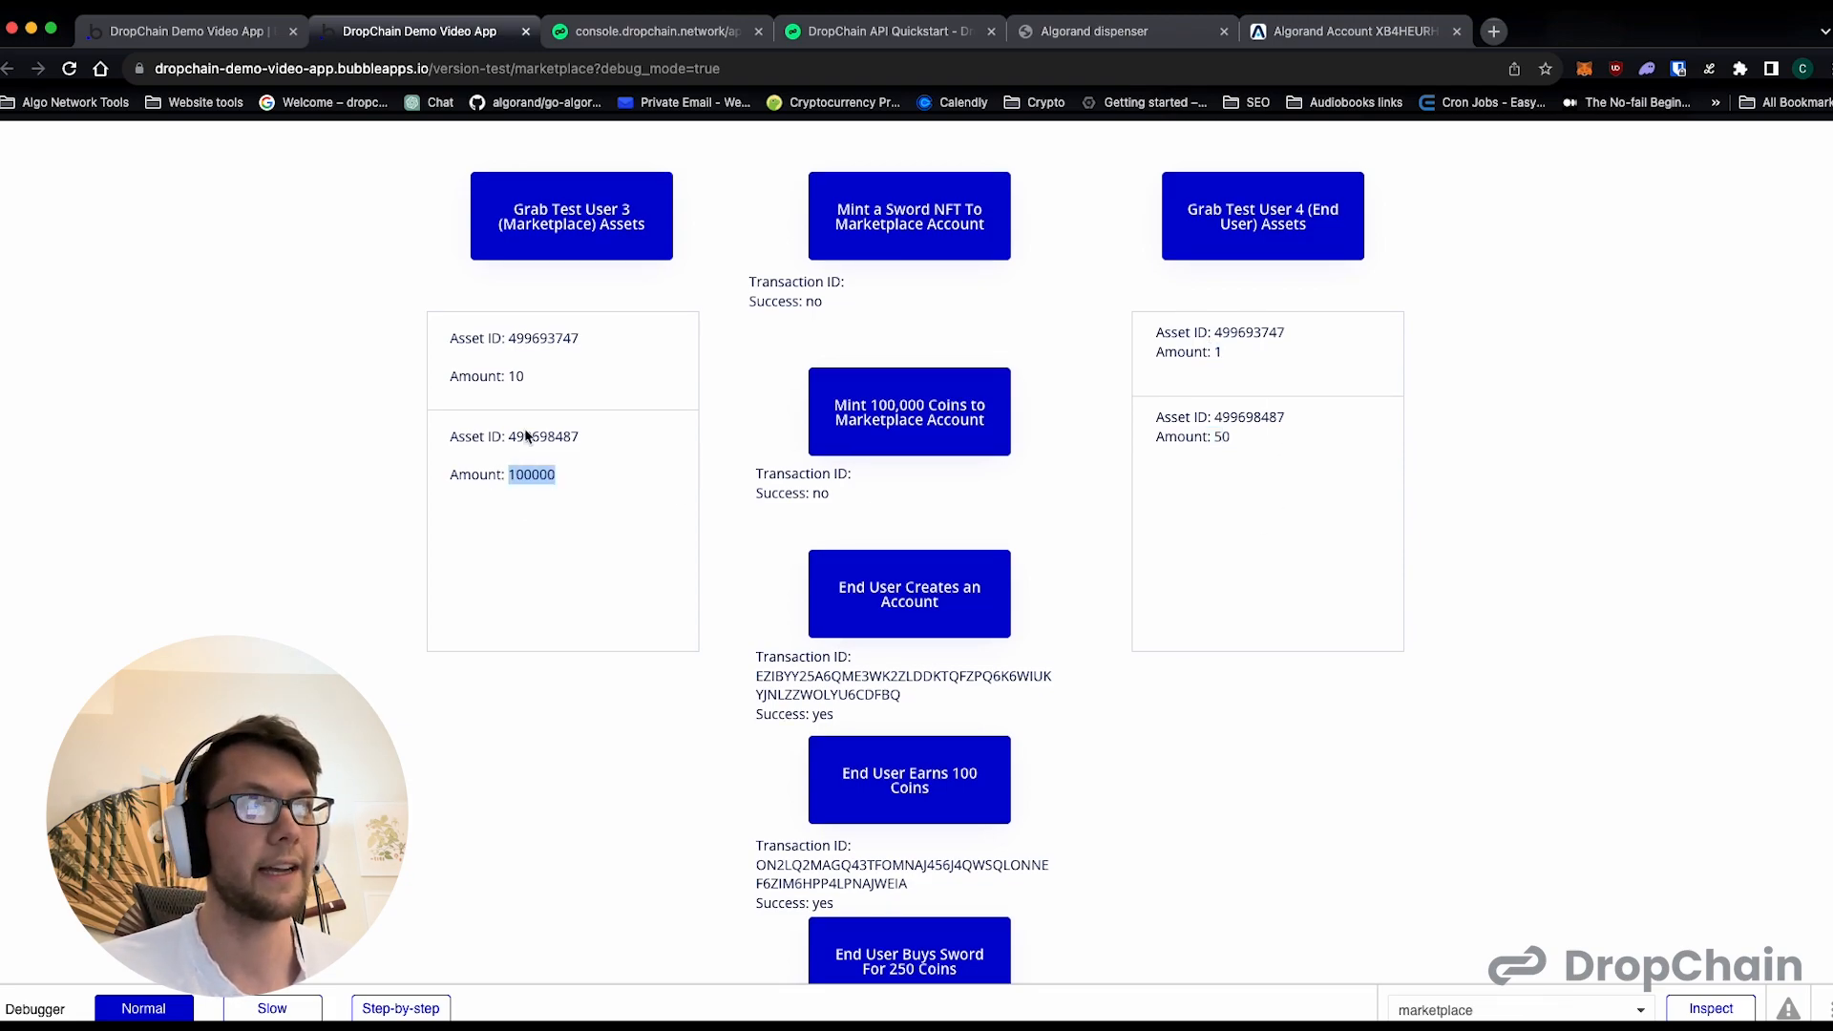
left_click(584, 227)
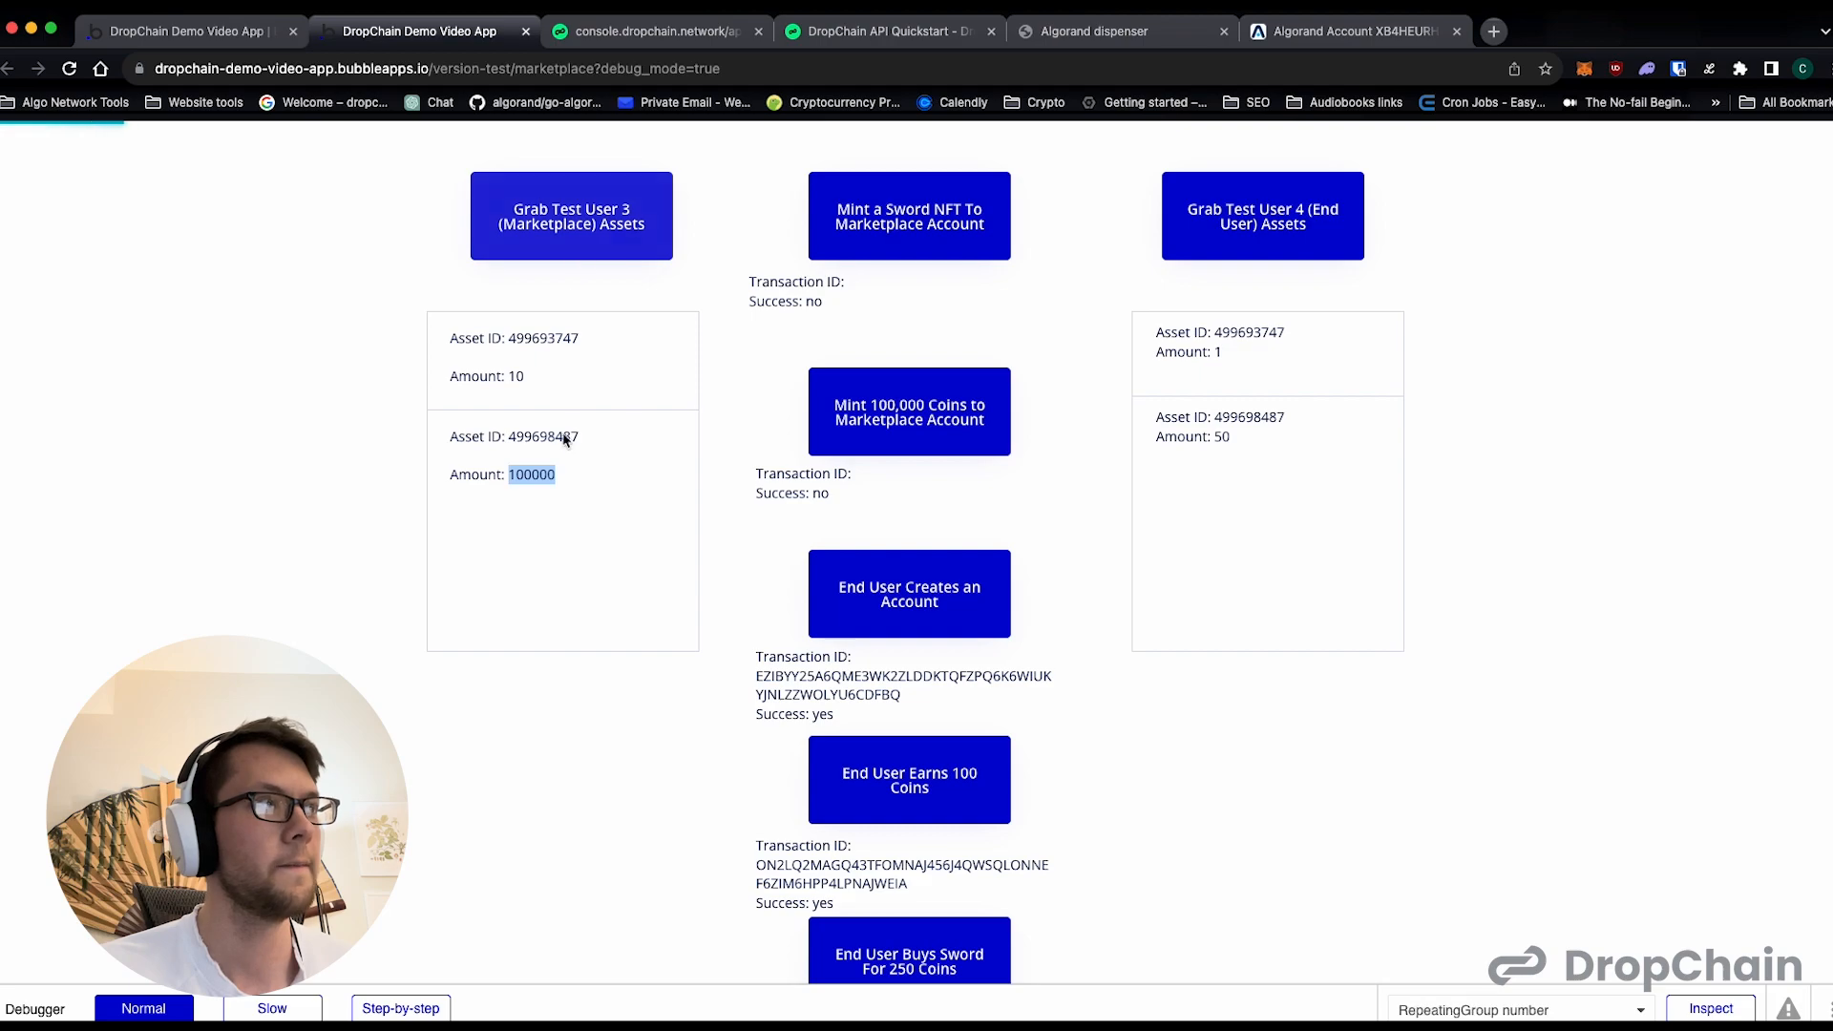
- Examine the marketplace account's refreshed coin and sword amounts and compare the sword amount with Test User 4's
left_click(540, 476)
double_click(540, 477)
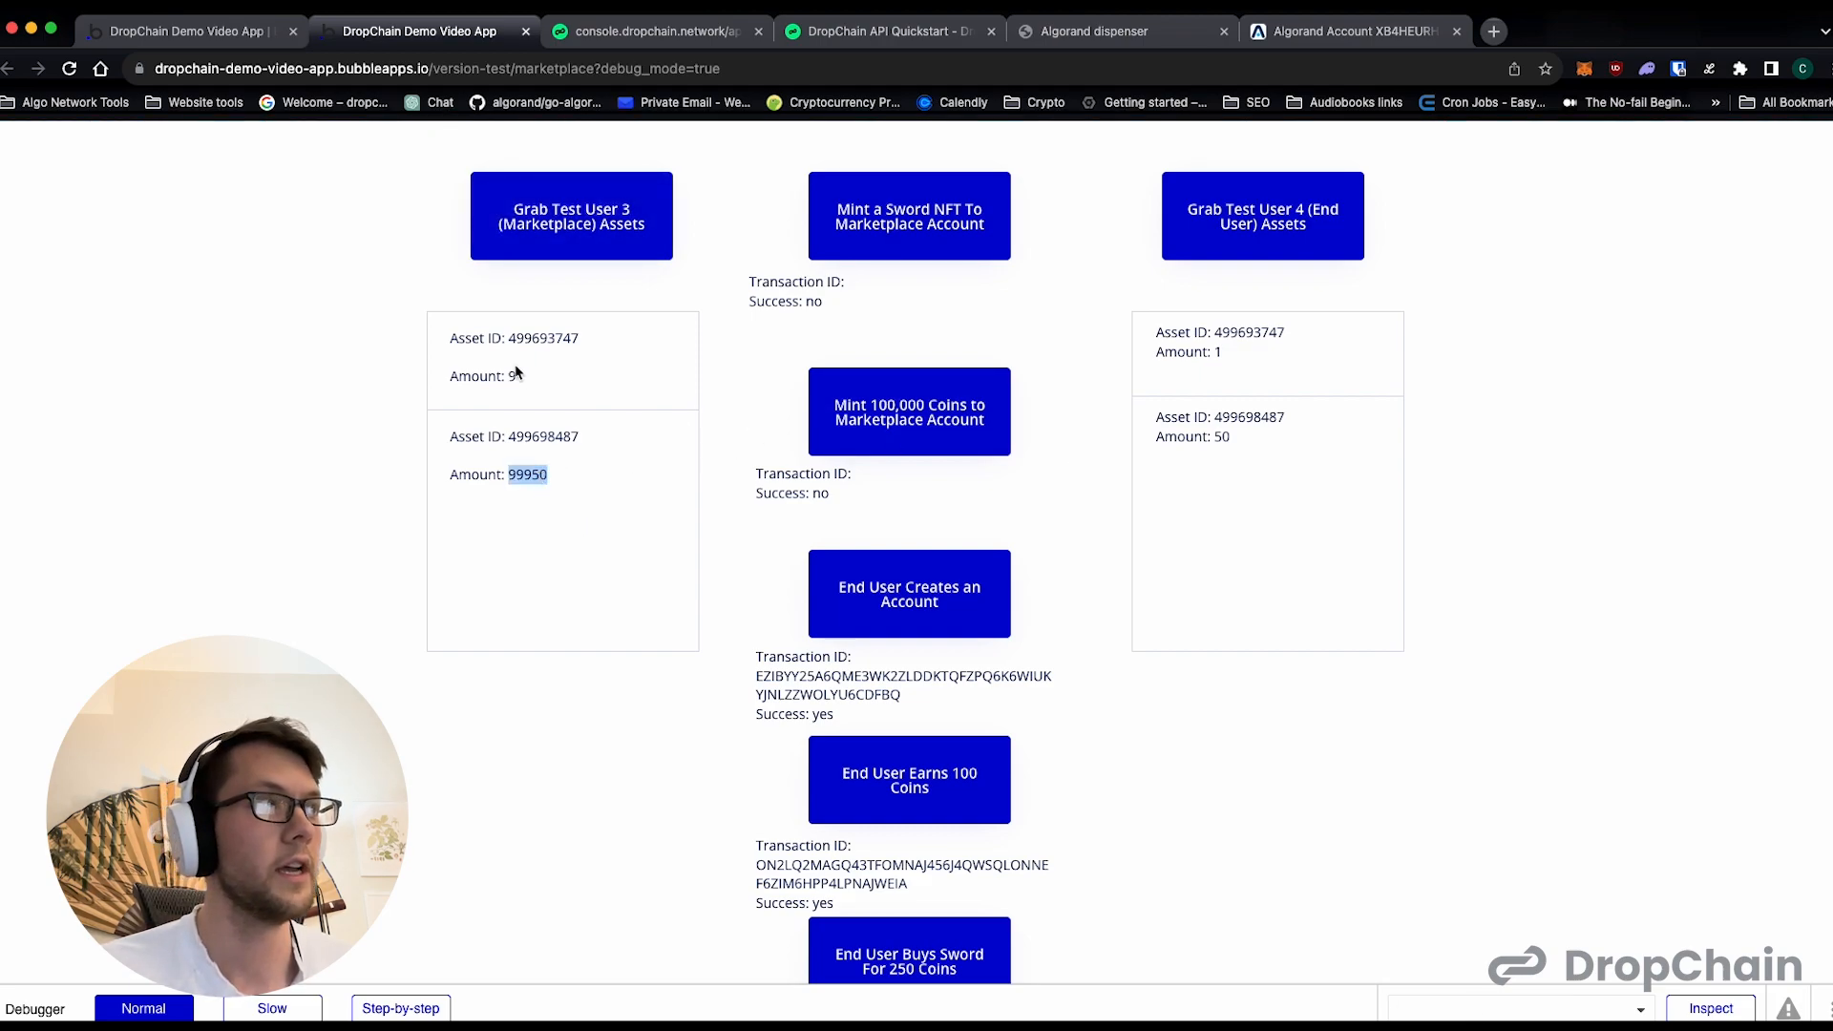
left_click_drag(516, 377, 496, 376)
double_click(1218, 352)
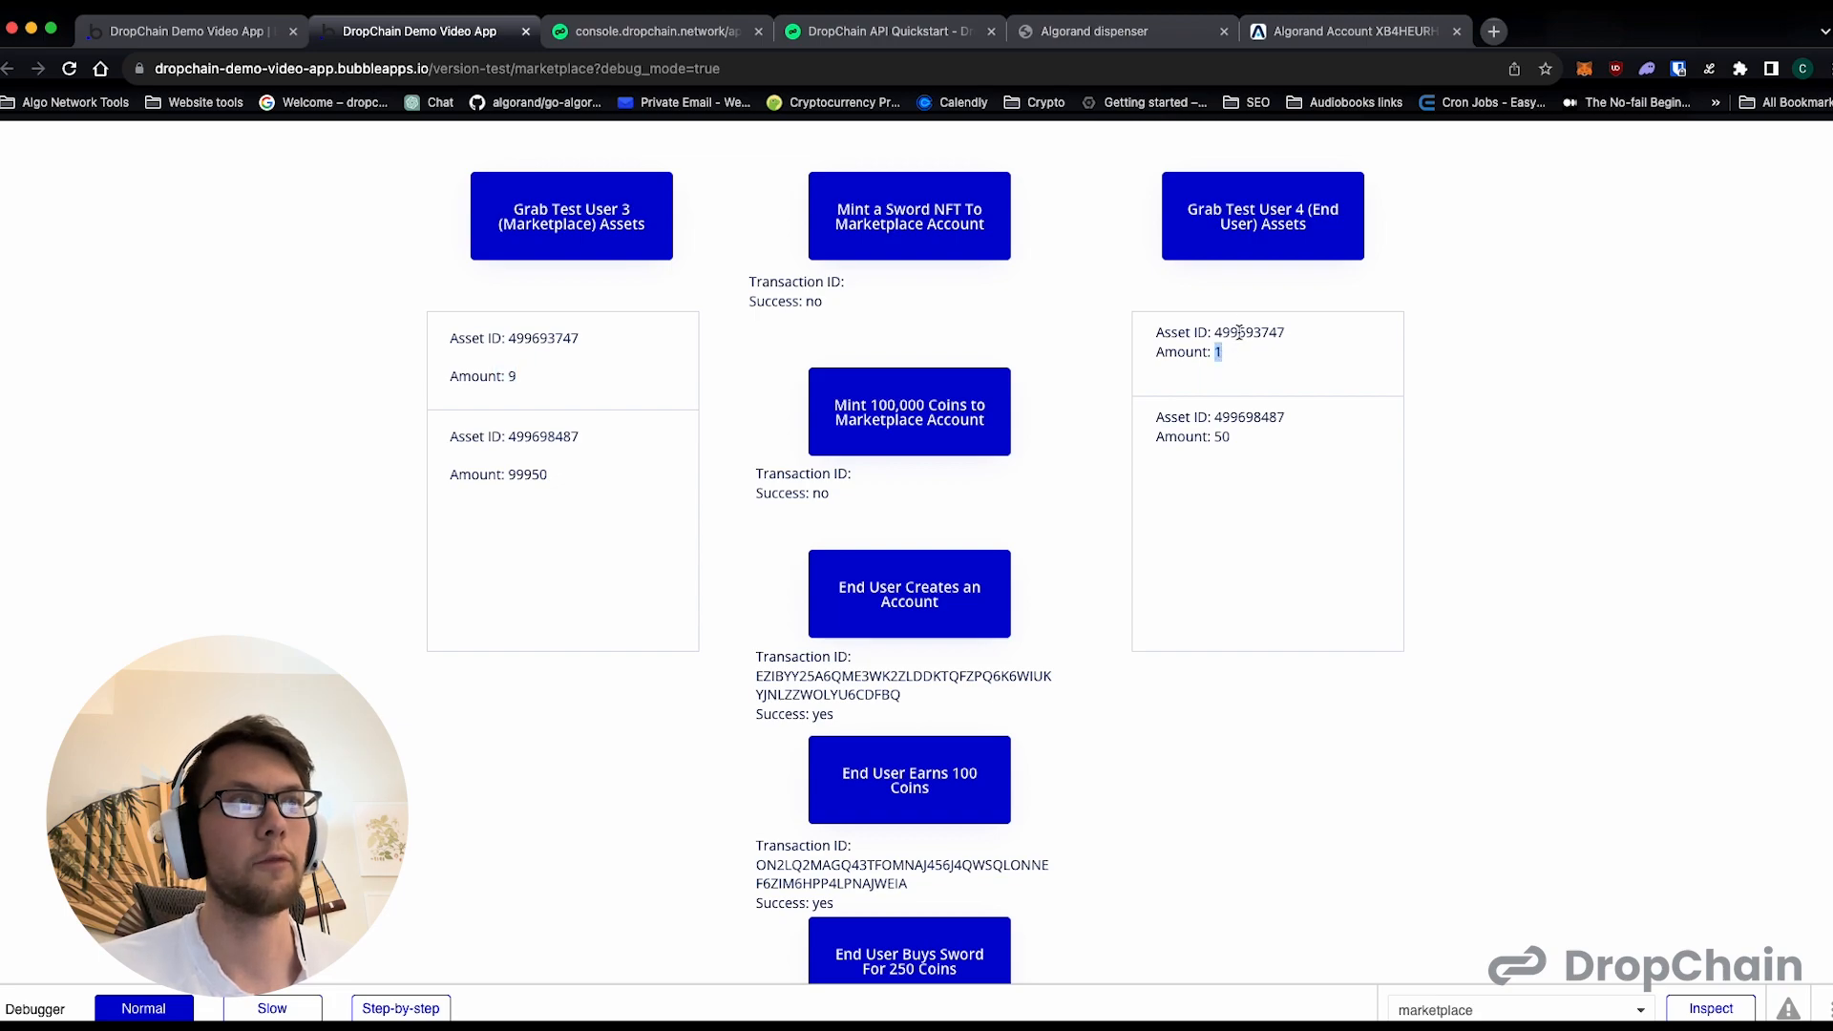
double_click(511, 377)
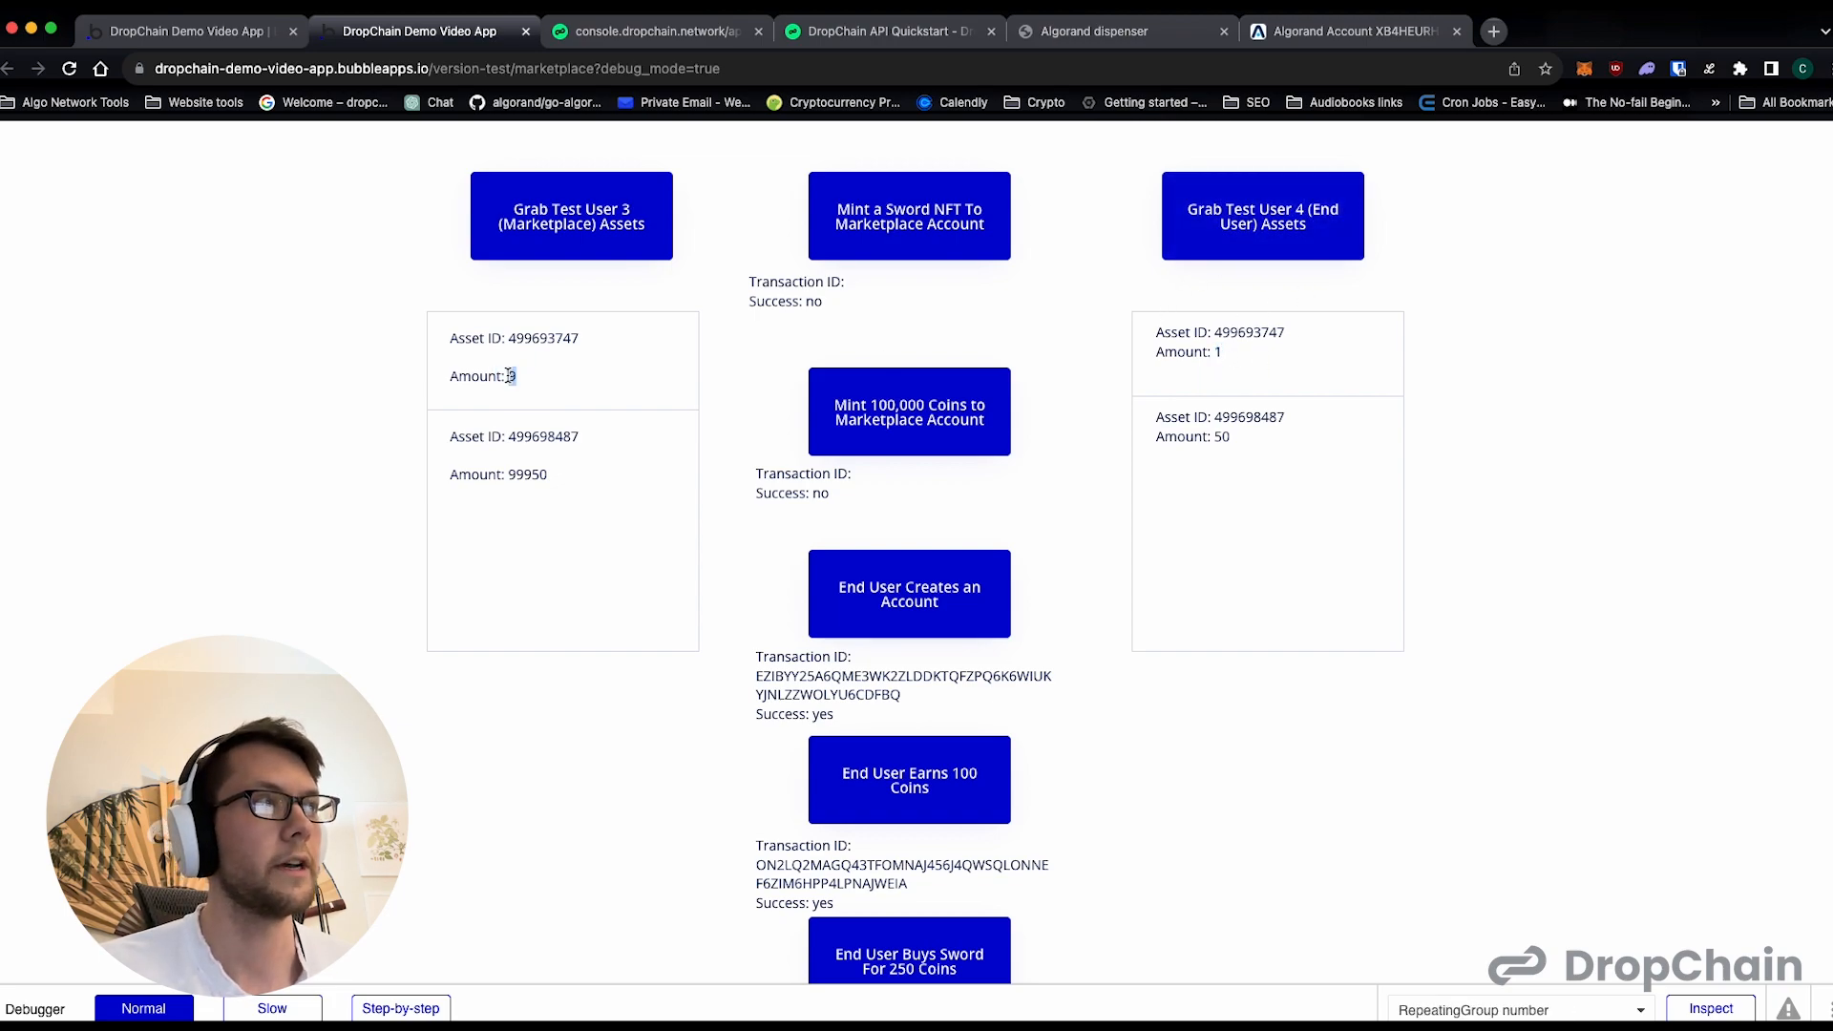